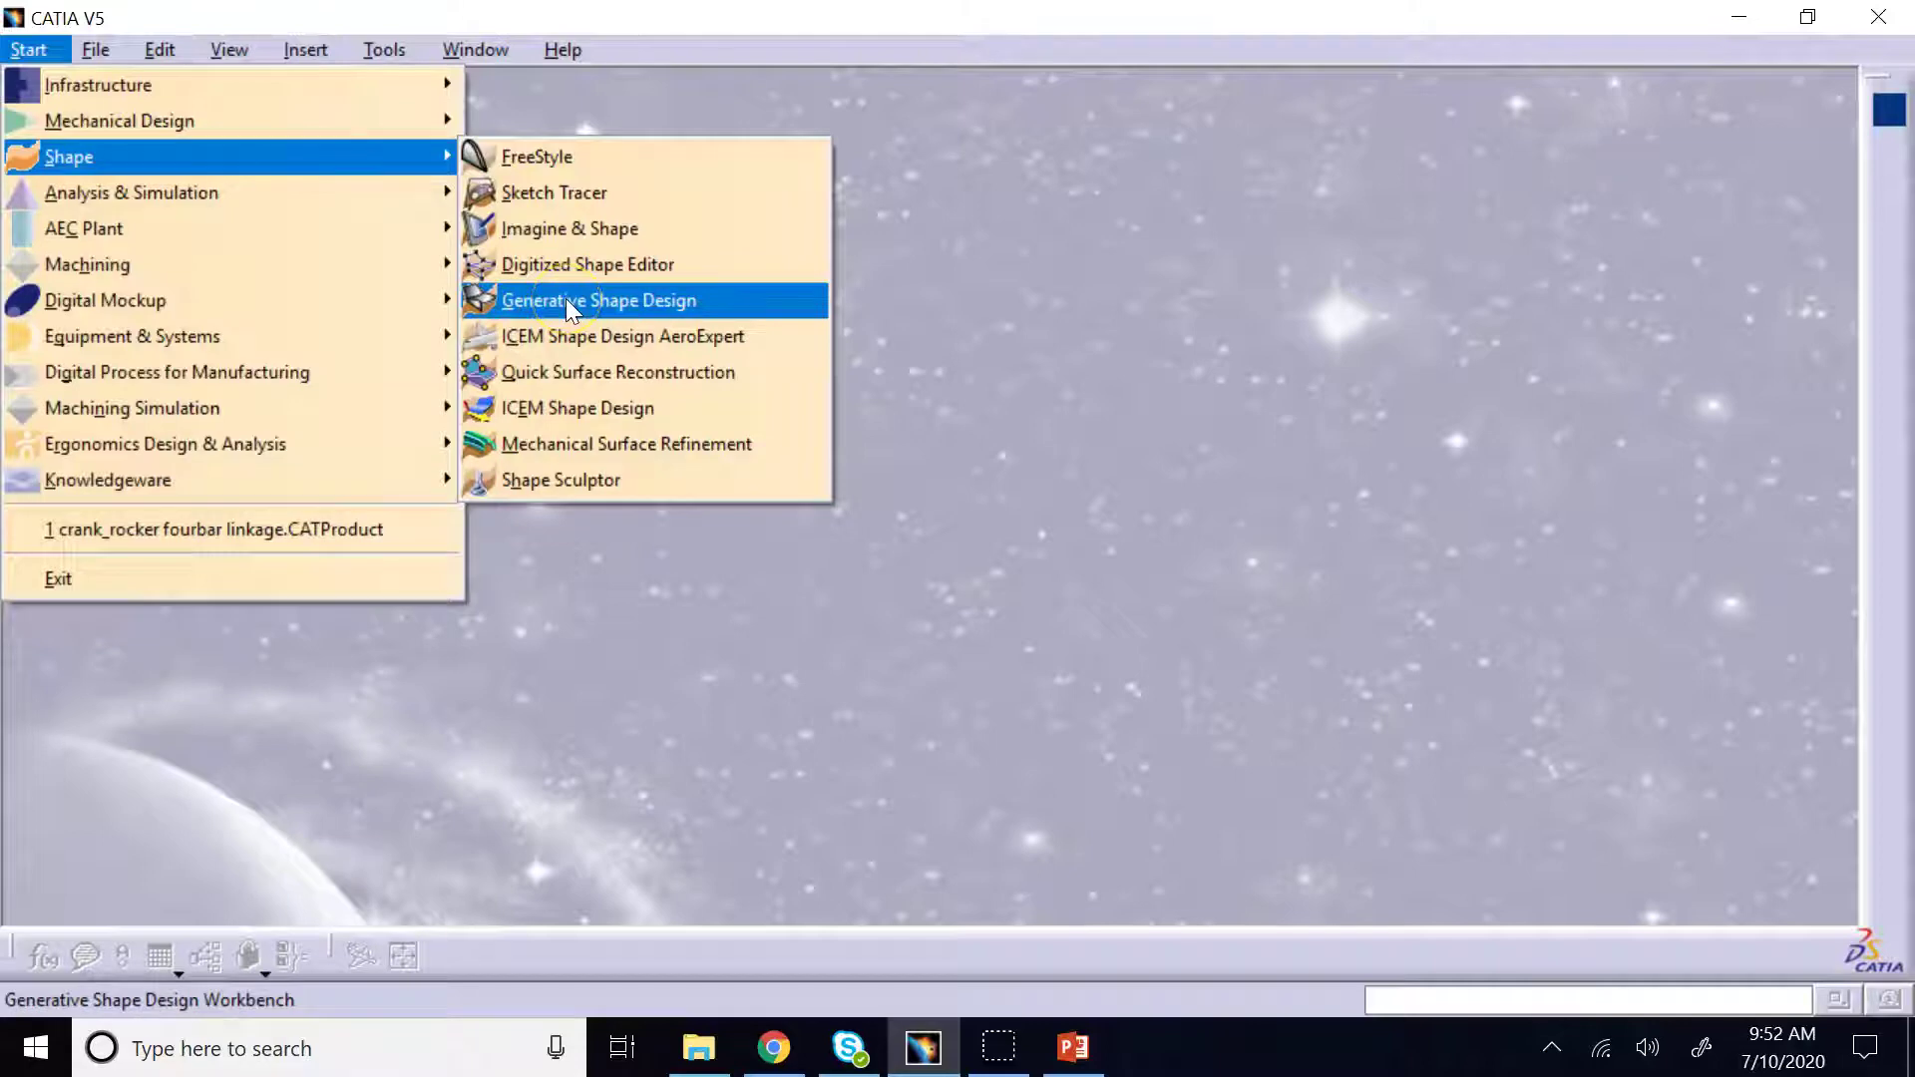
Create a new hybrid-design part in the Generative Shape Design workbench and start a sketch on the yz plane
left_click(565, 298)
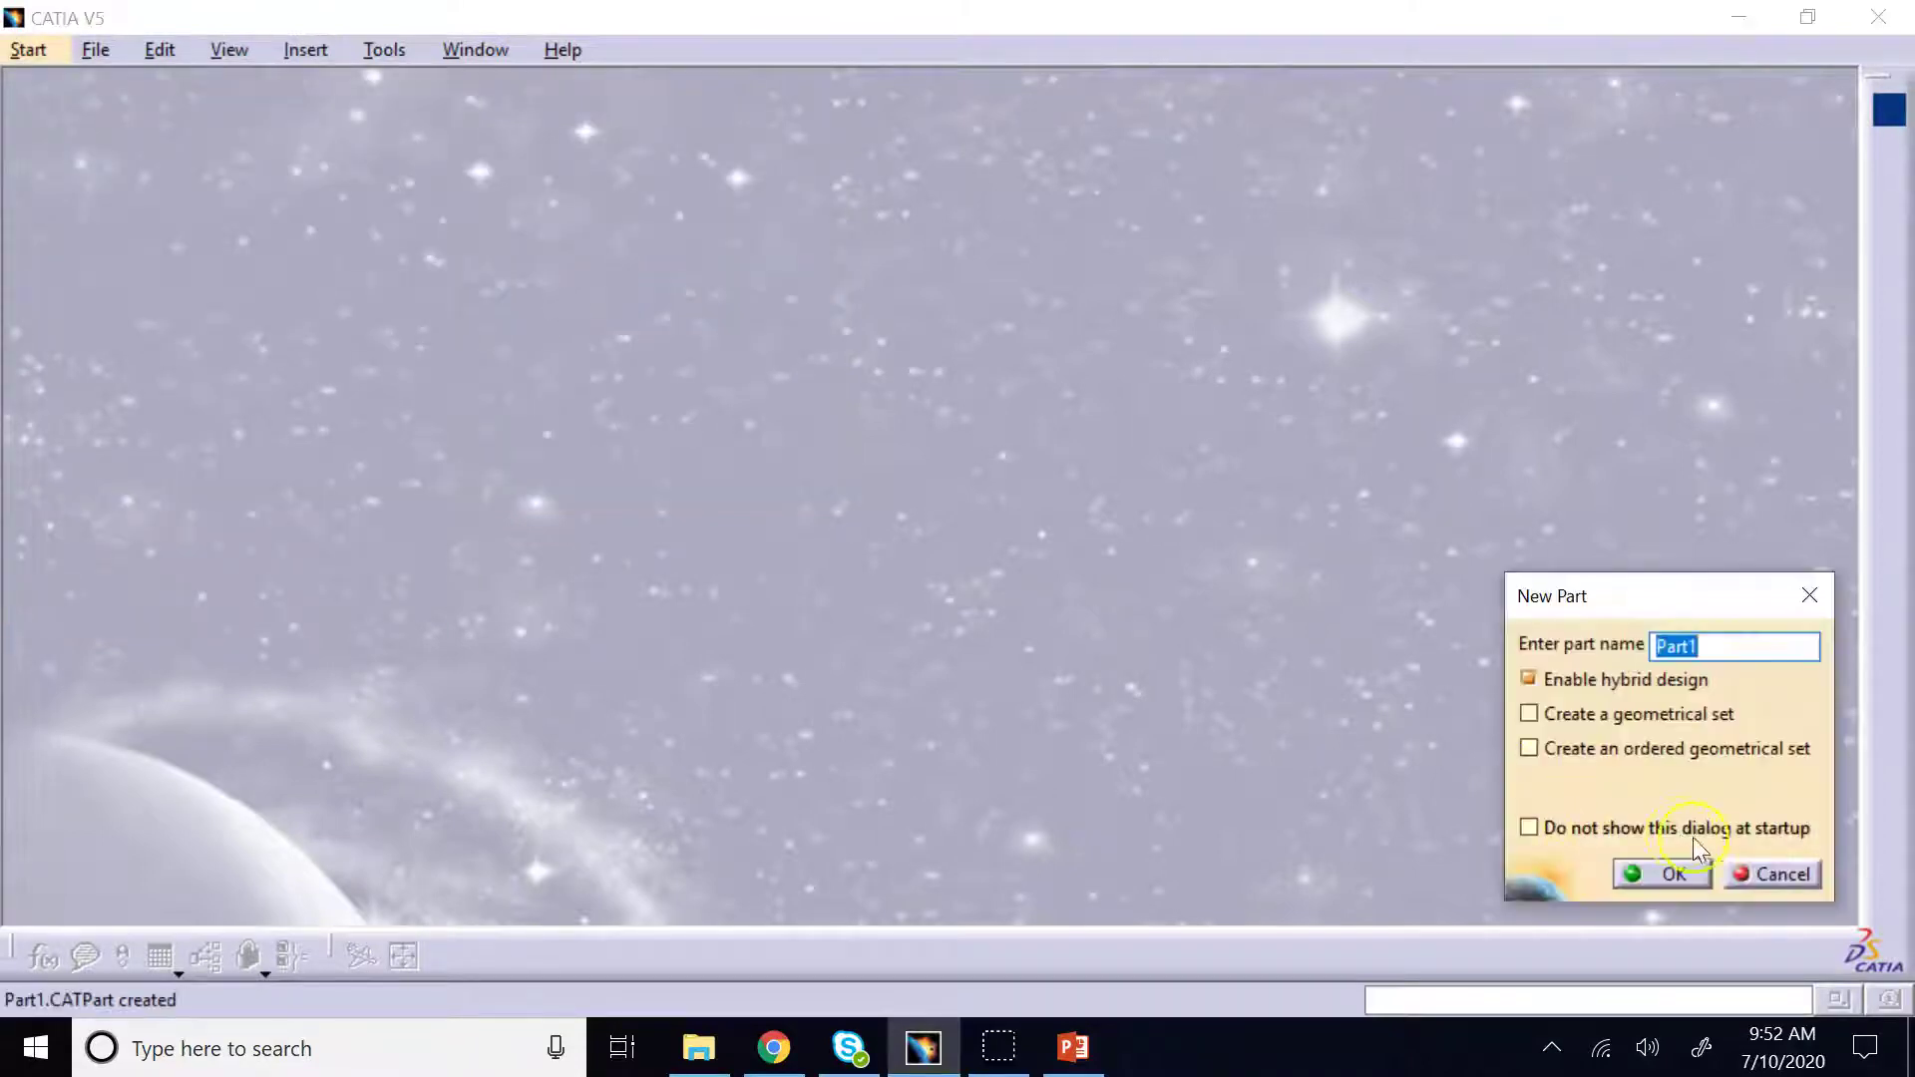
left_click(1646, 873)
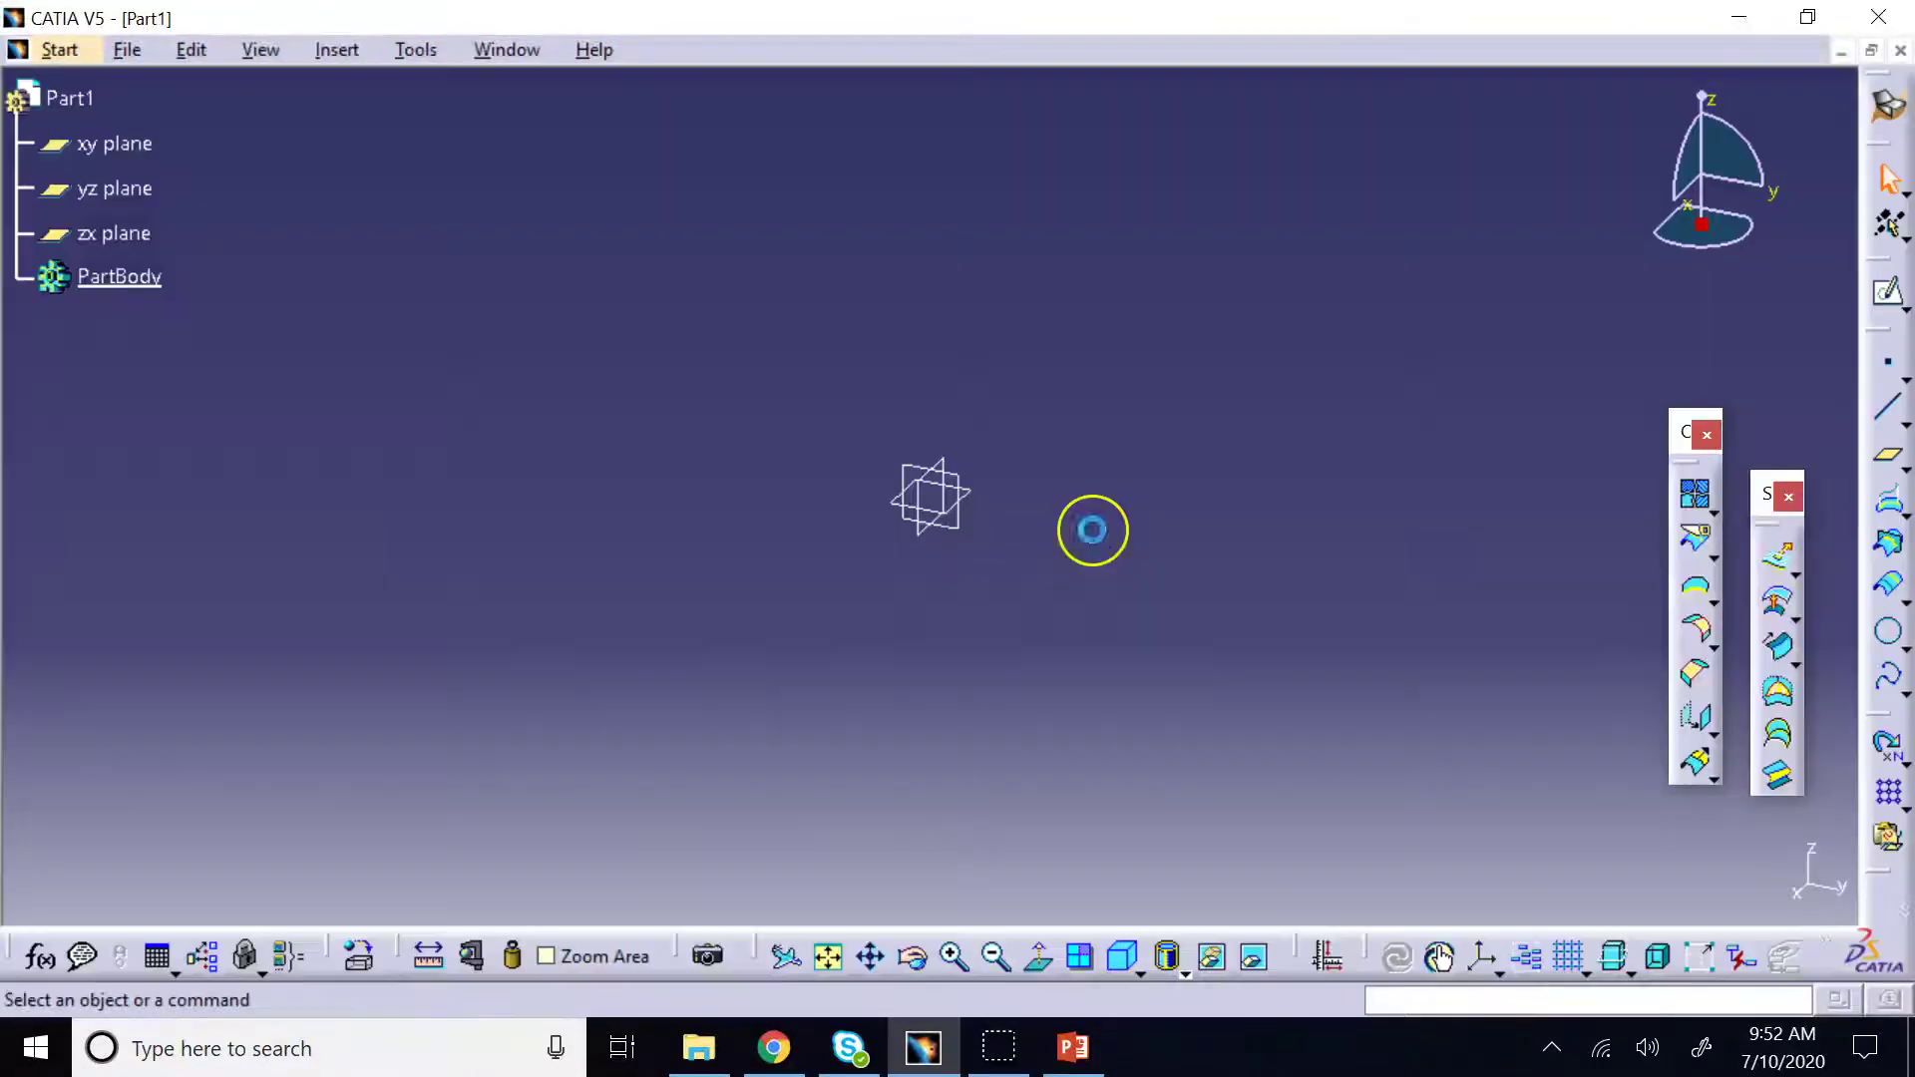
left_click(966, 520)
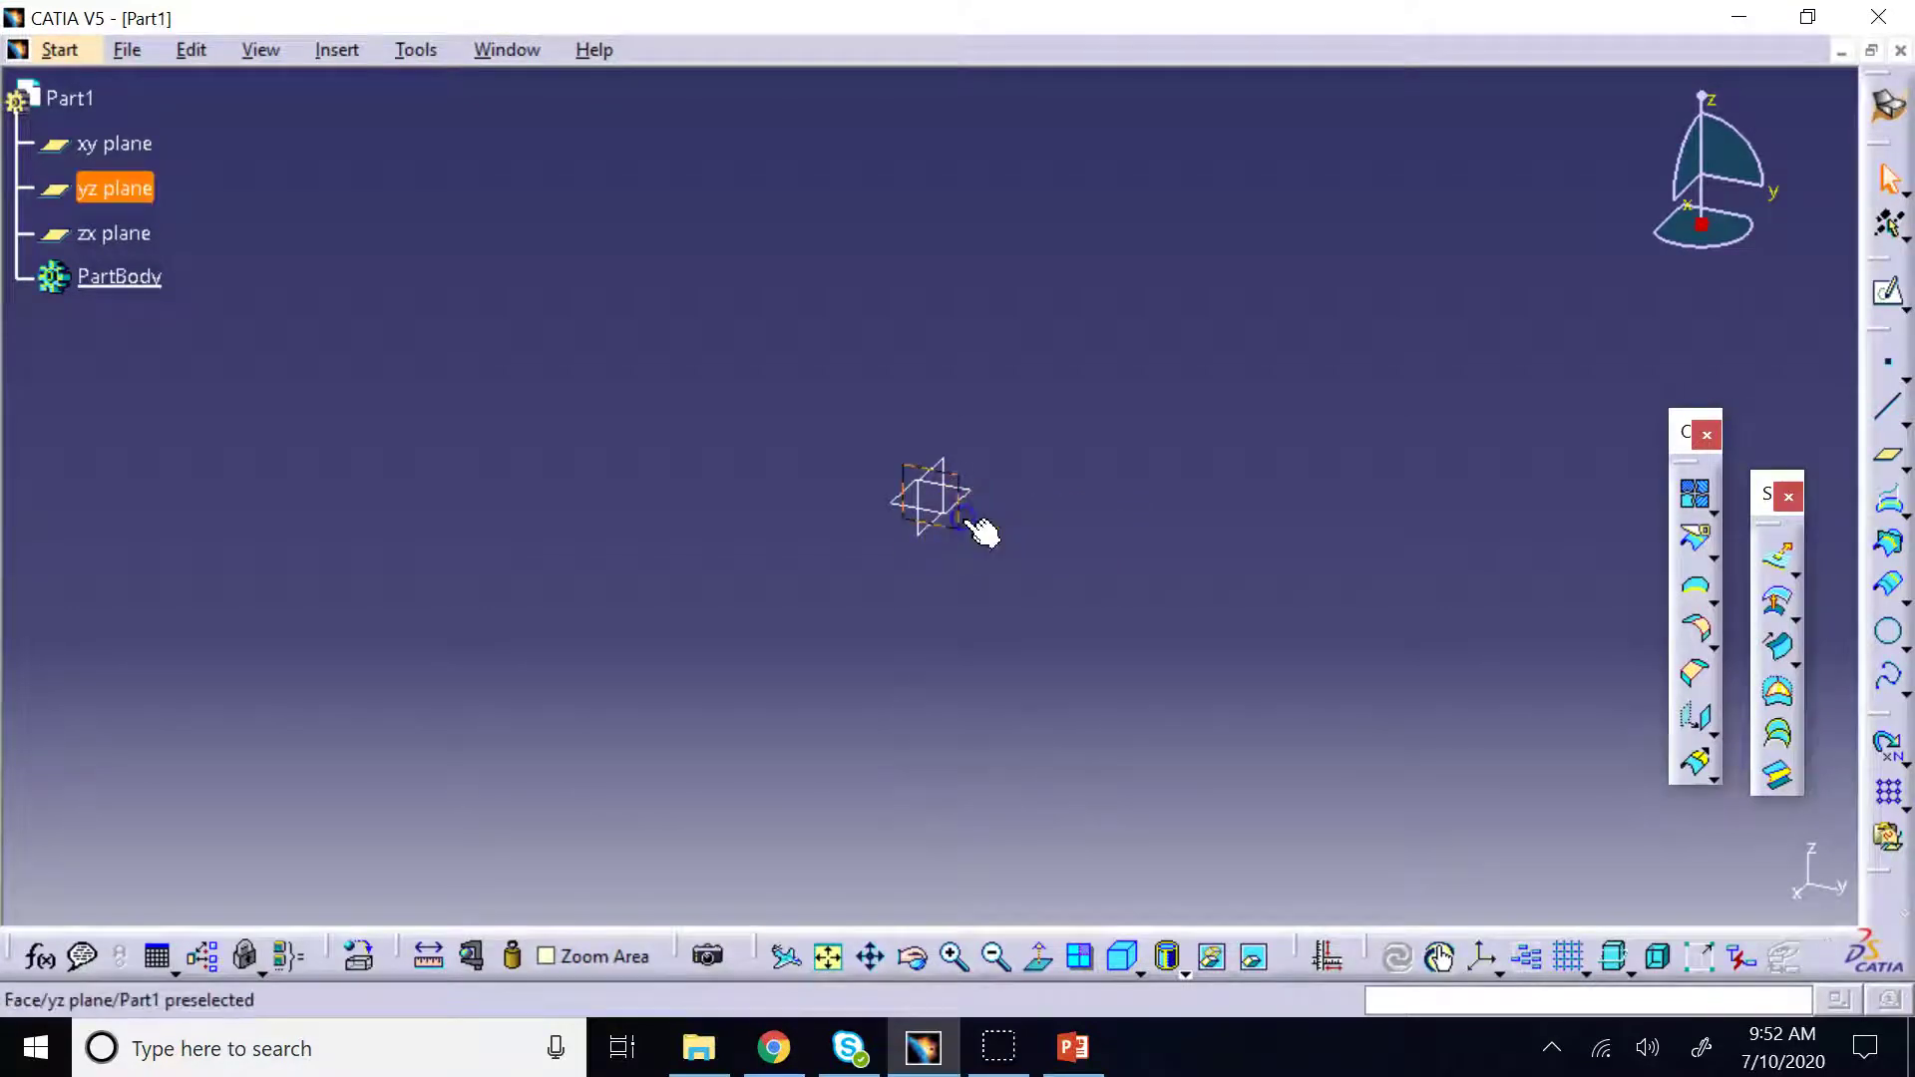
left_click(1890, 294)
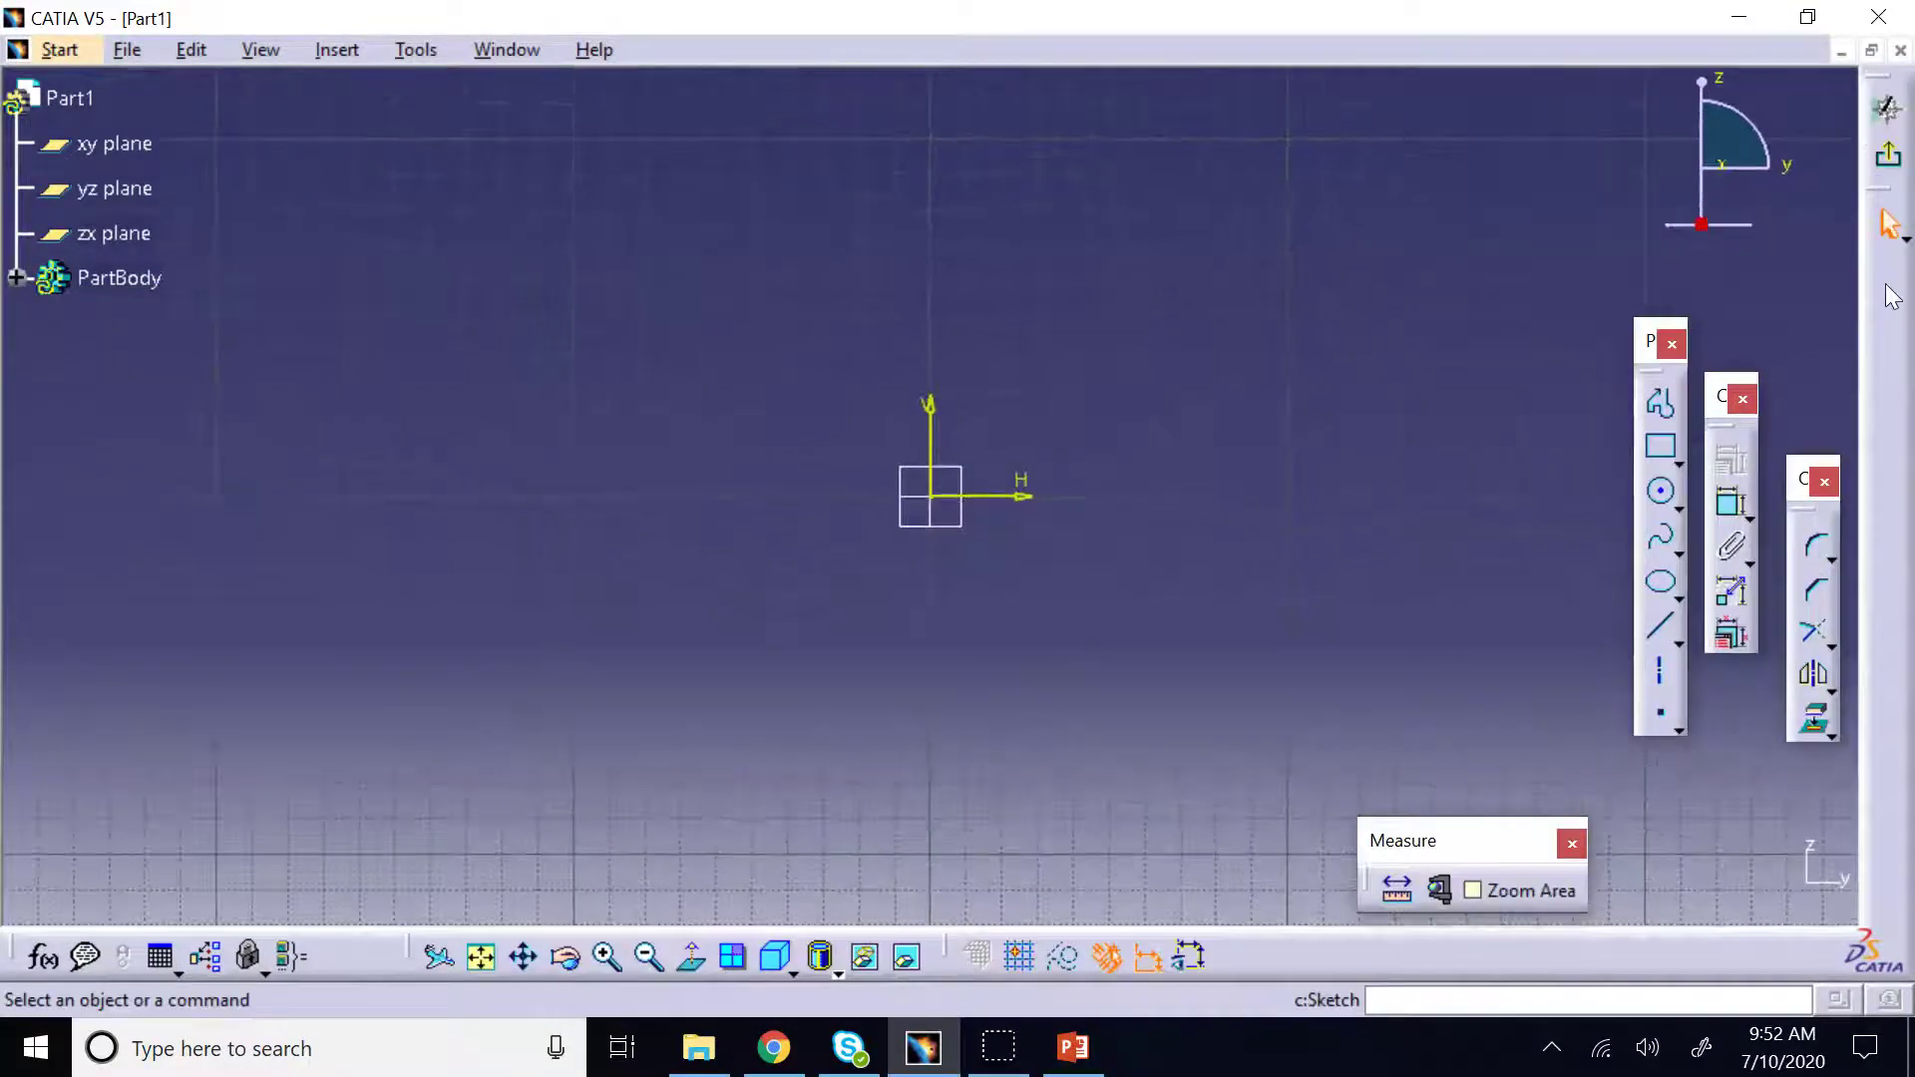
Sketch an L-shaped profile with a horizontal line about 2.375 in long from the origin and a longer vertical line down from its end
left_click(1659, 446)
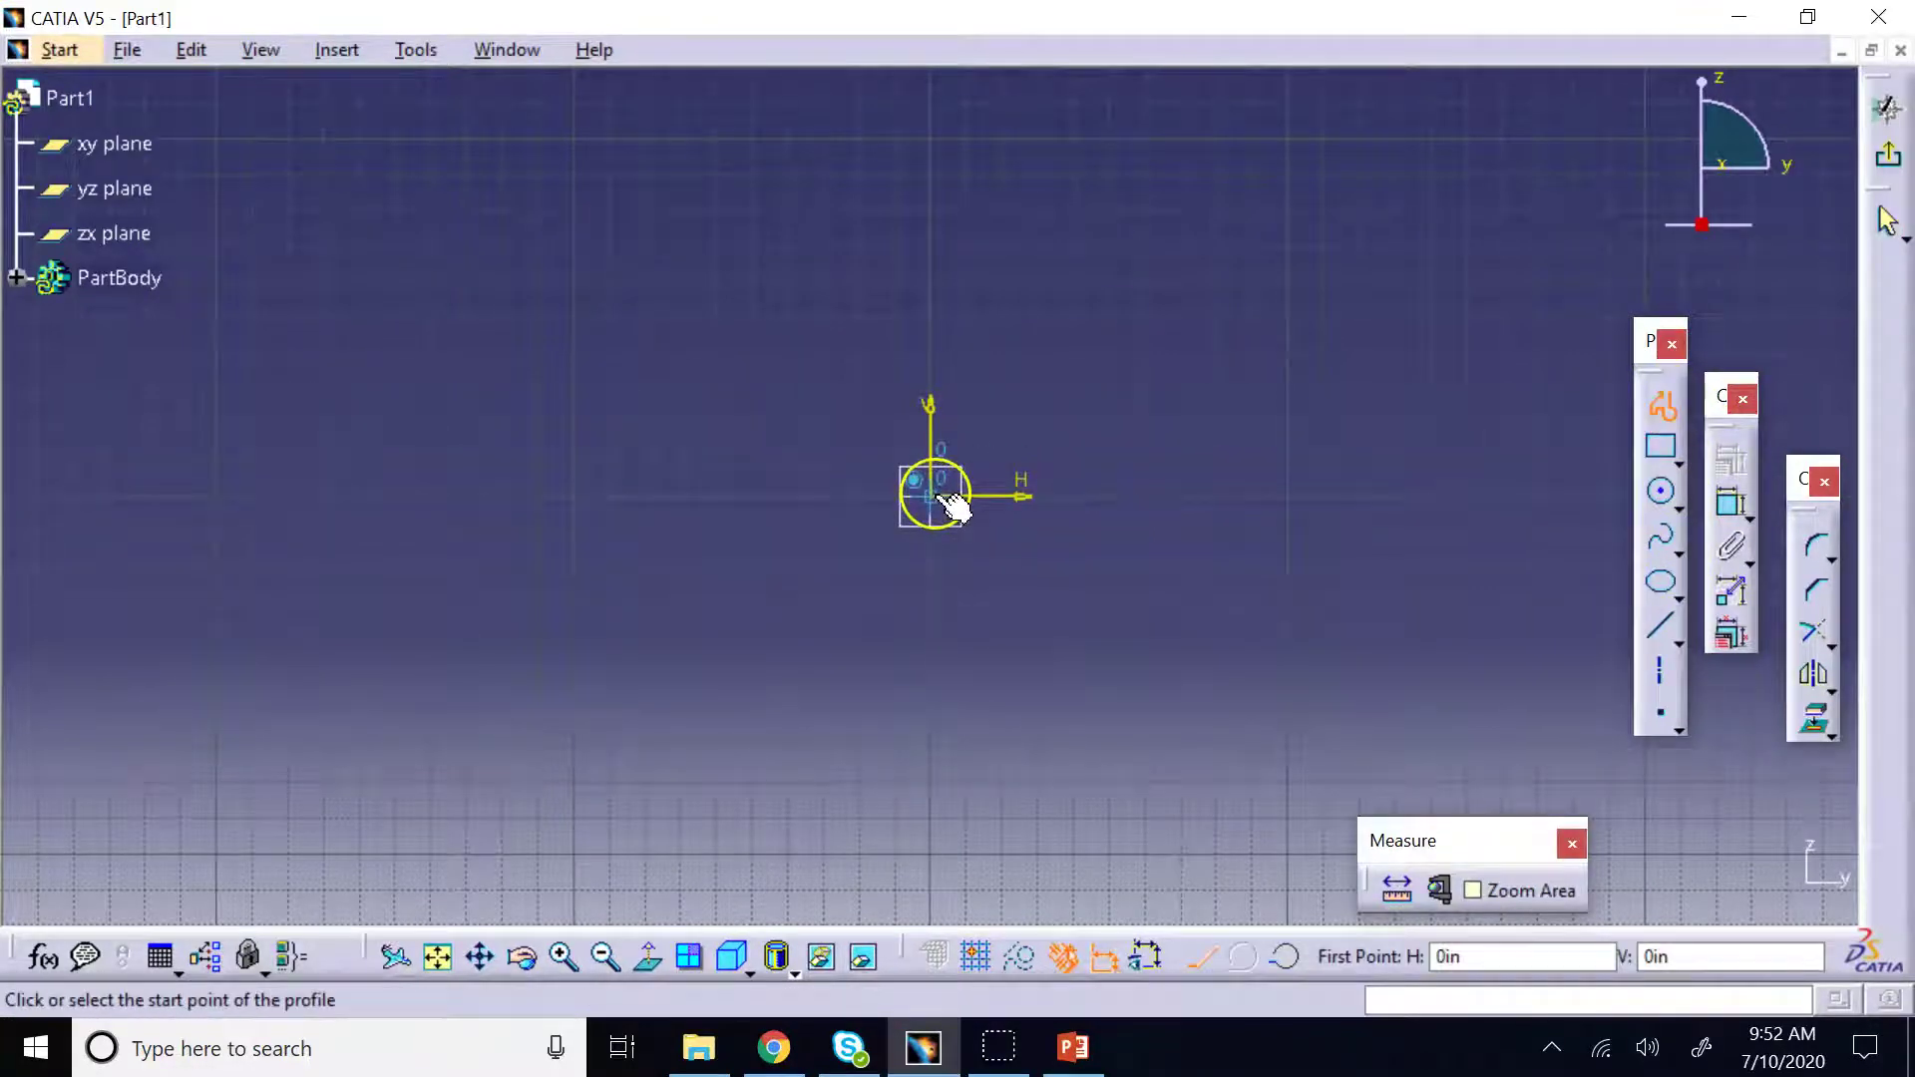
left_click(936, 497)
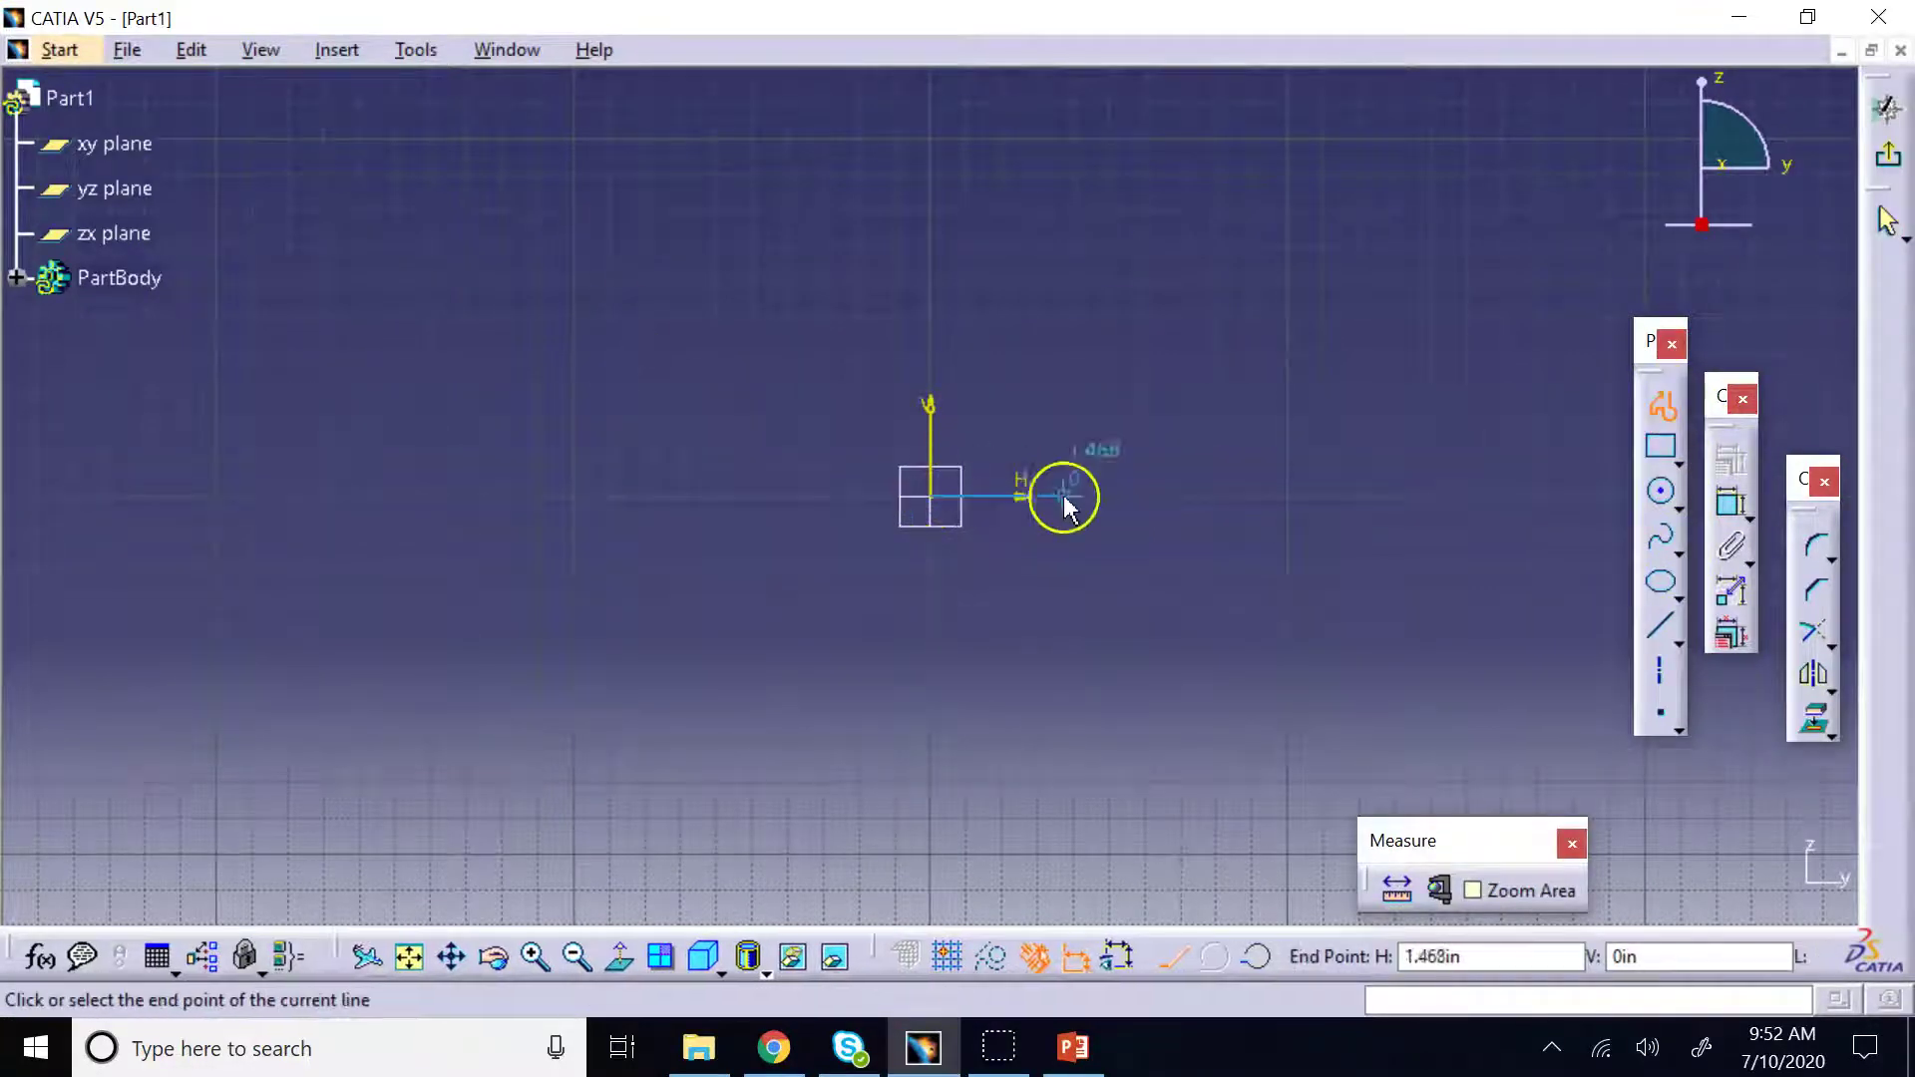
left_click(1146, 496)
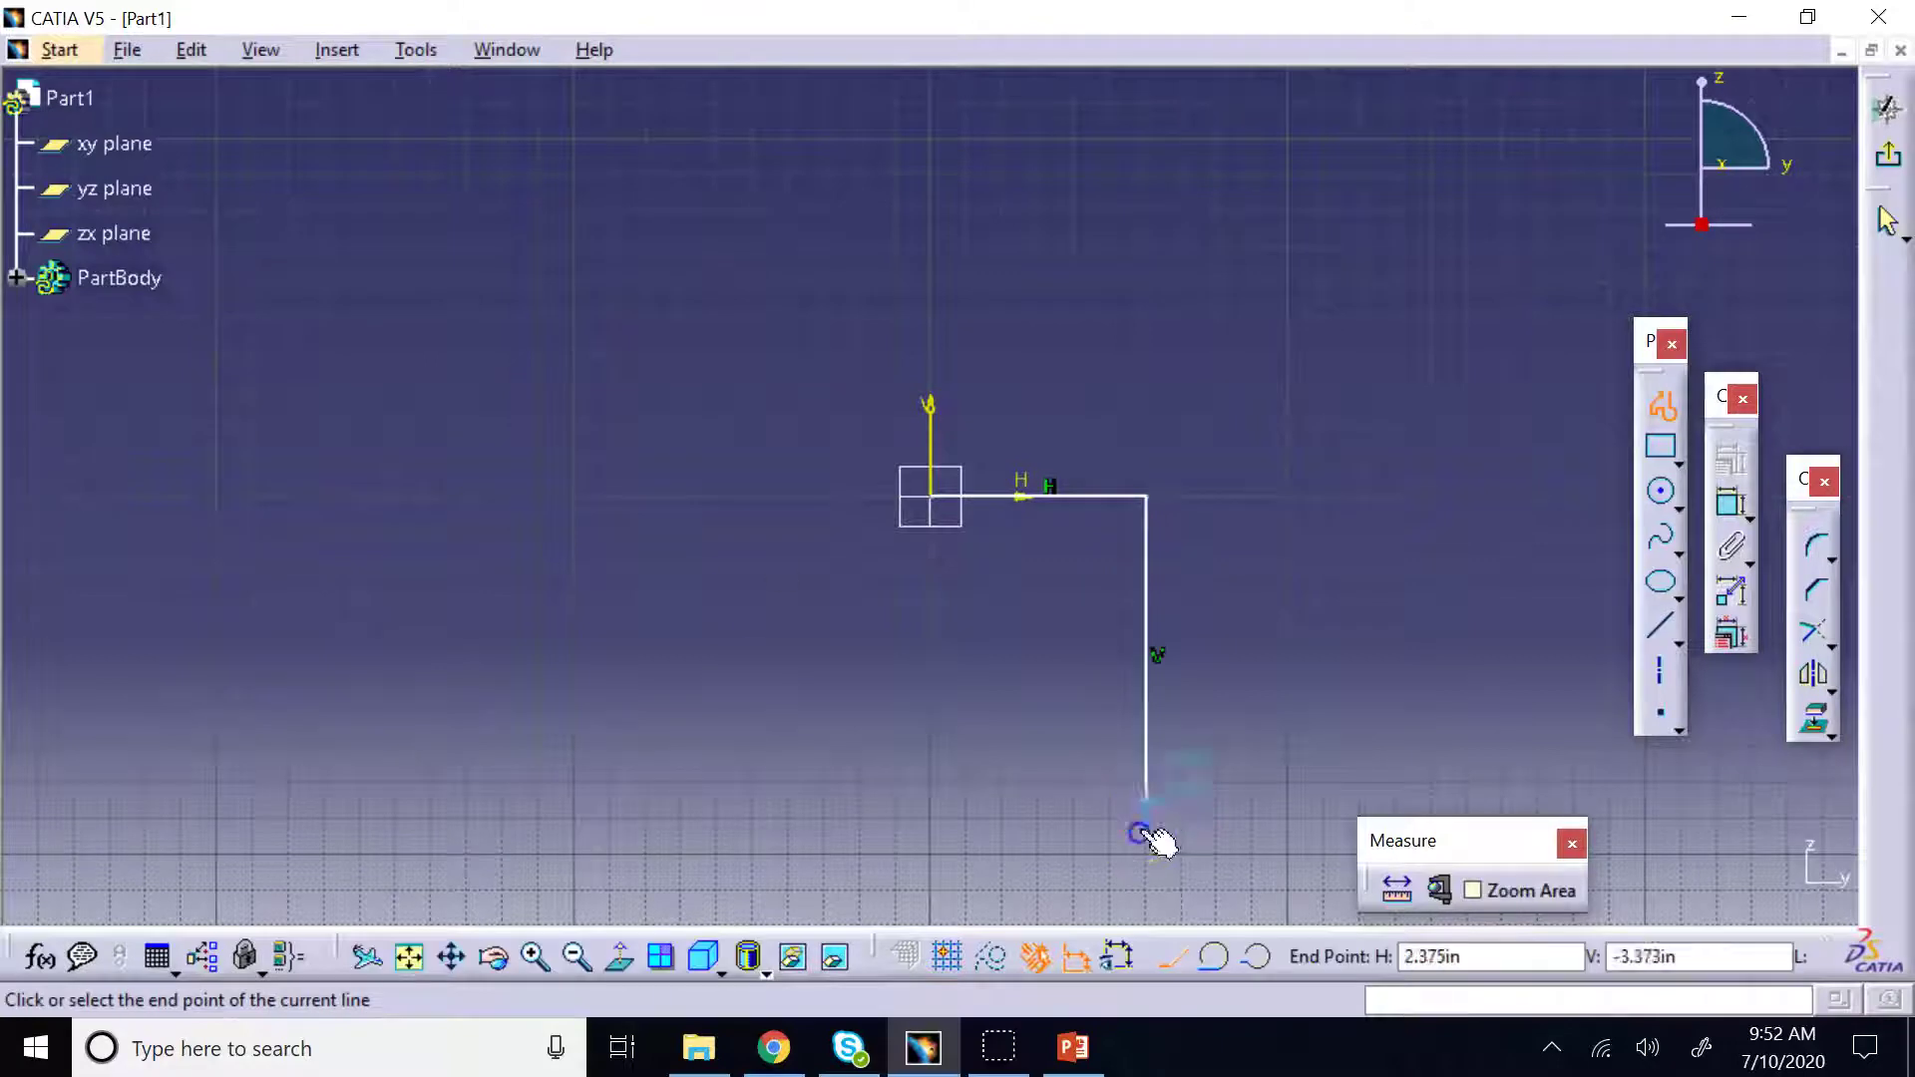
left_click(1146, 833)
left_click(1662, 403)
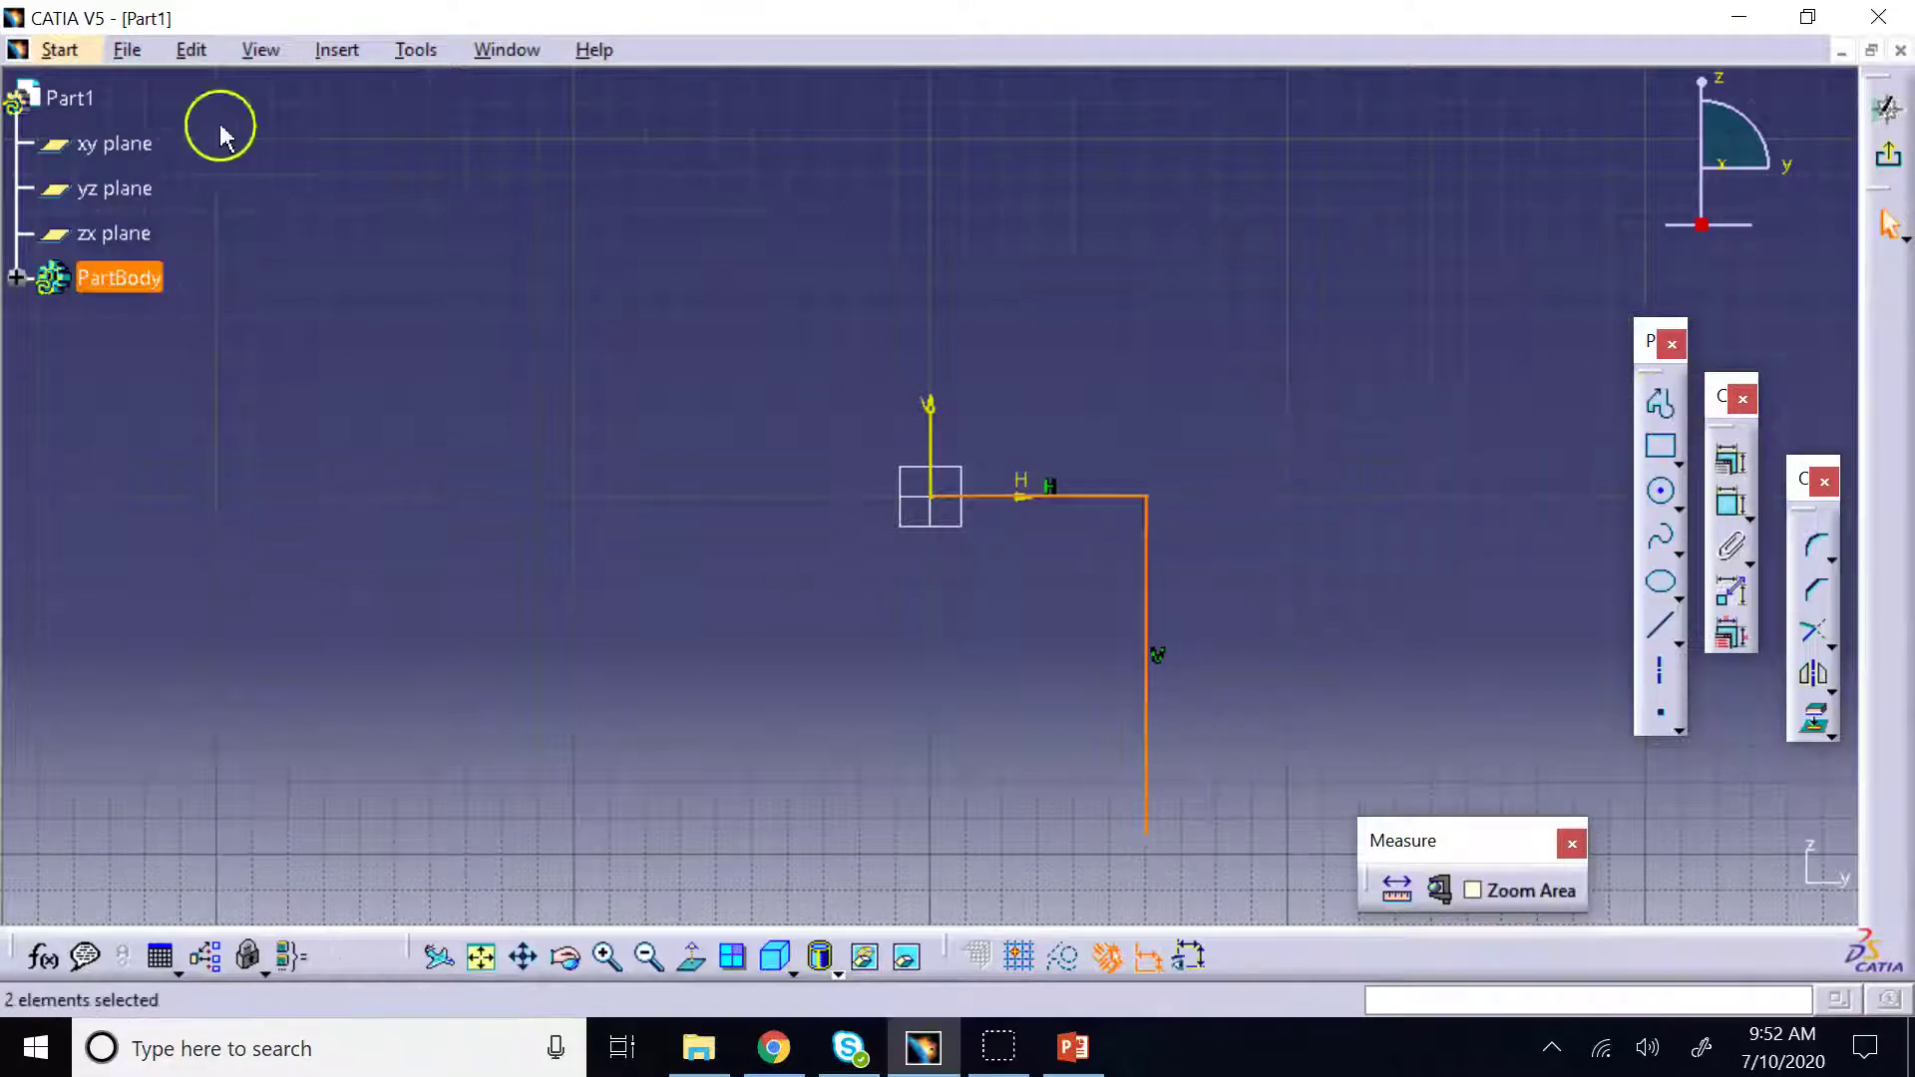
Check the length unit in the Parameters and Measure options
left_click(424, 52)
left_click(556, 409)
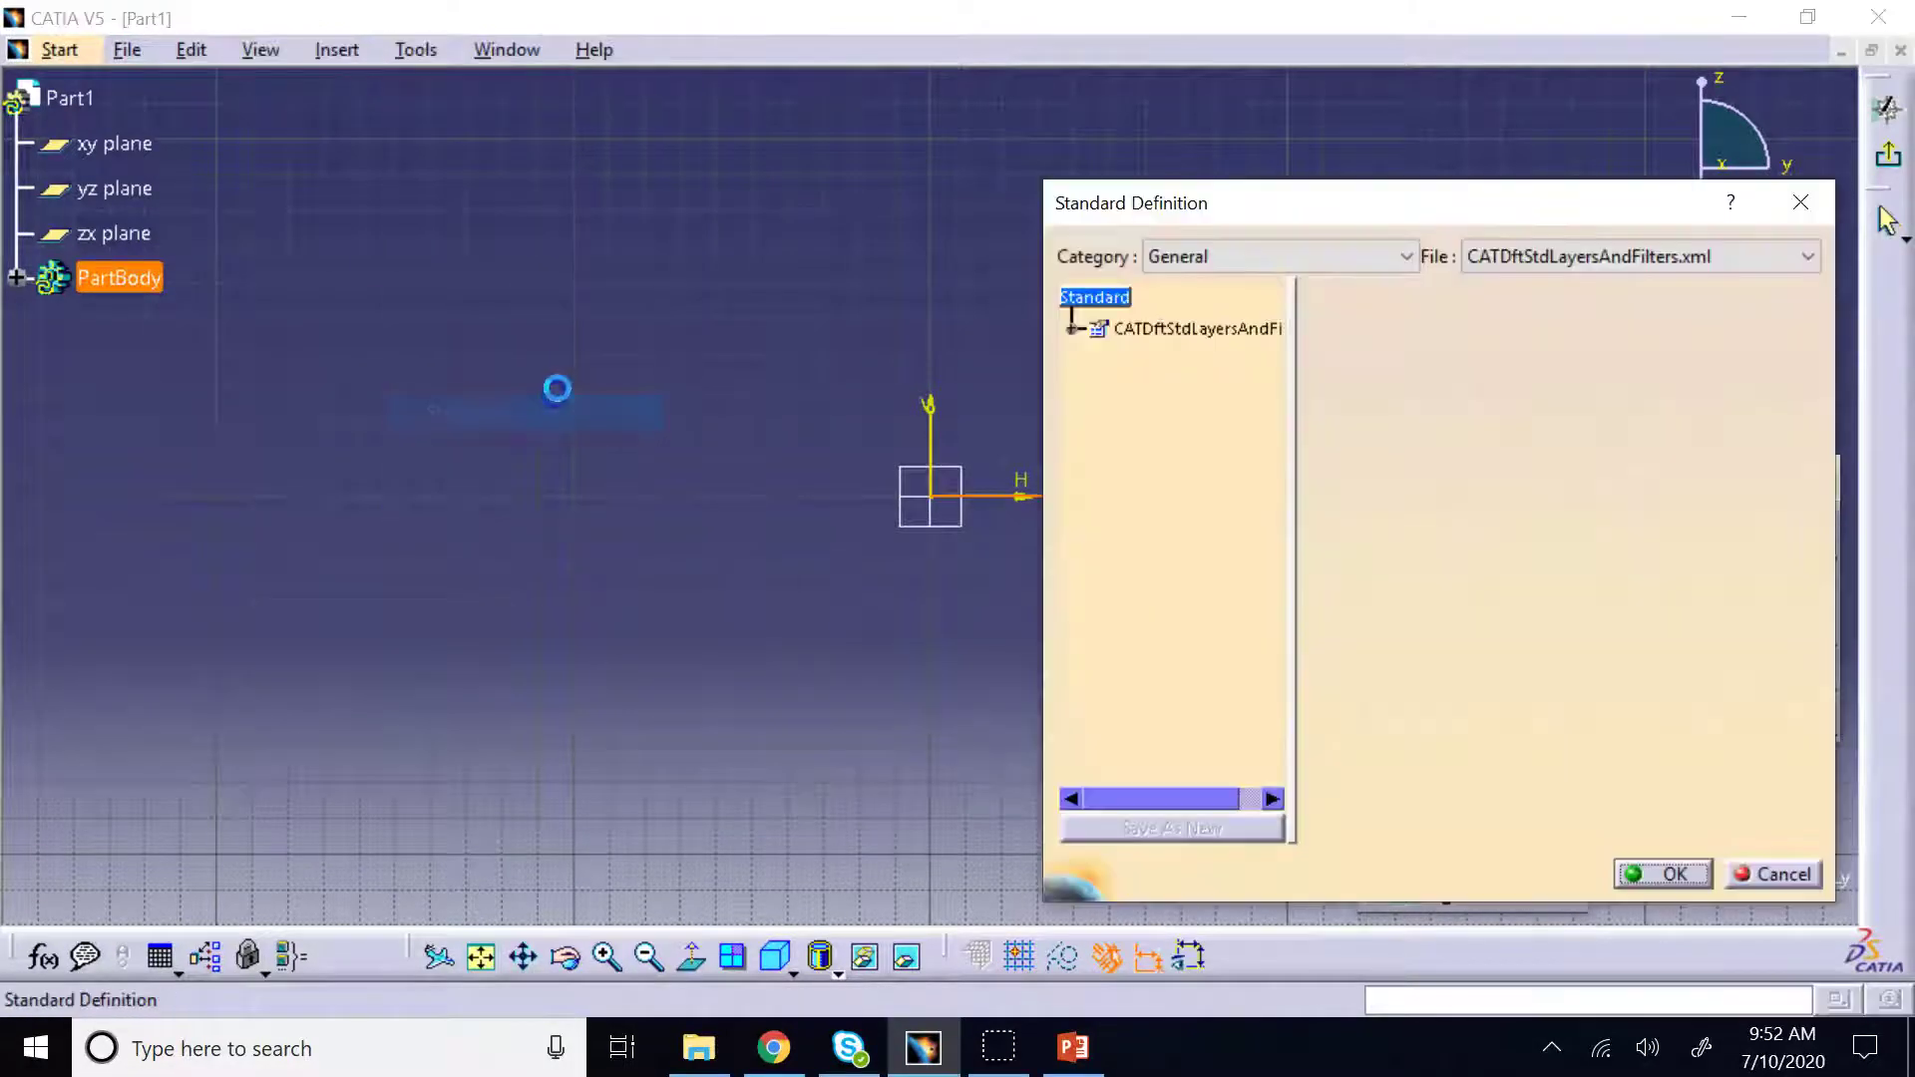
left_click(1801, 202)
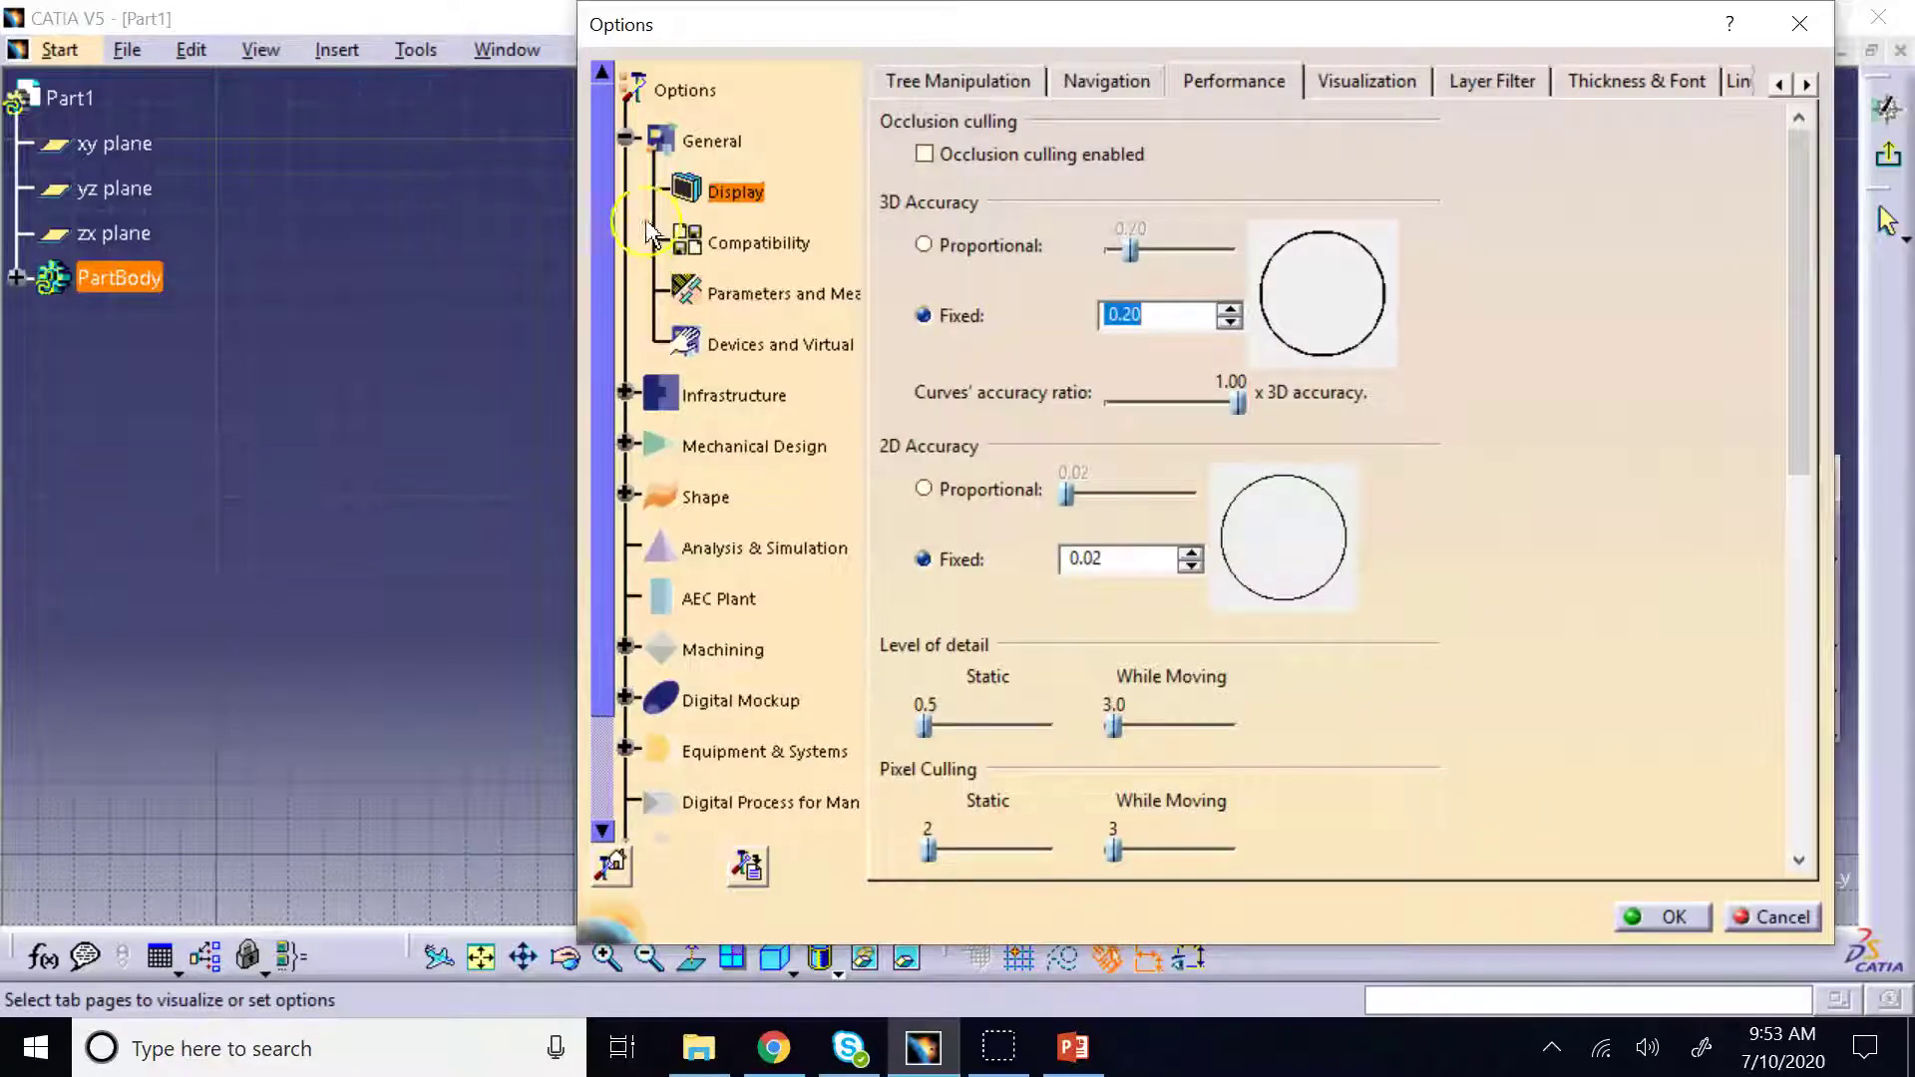
left_click(758, 293)
left_click(1097, 83)
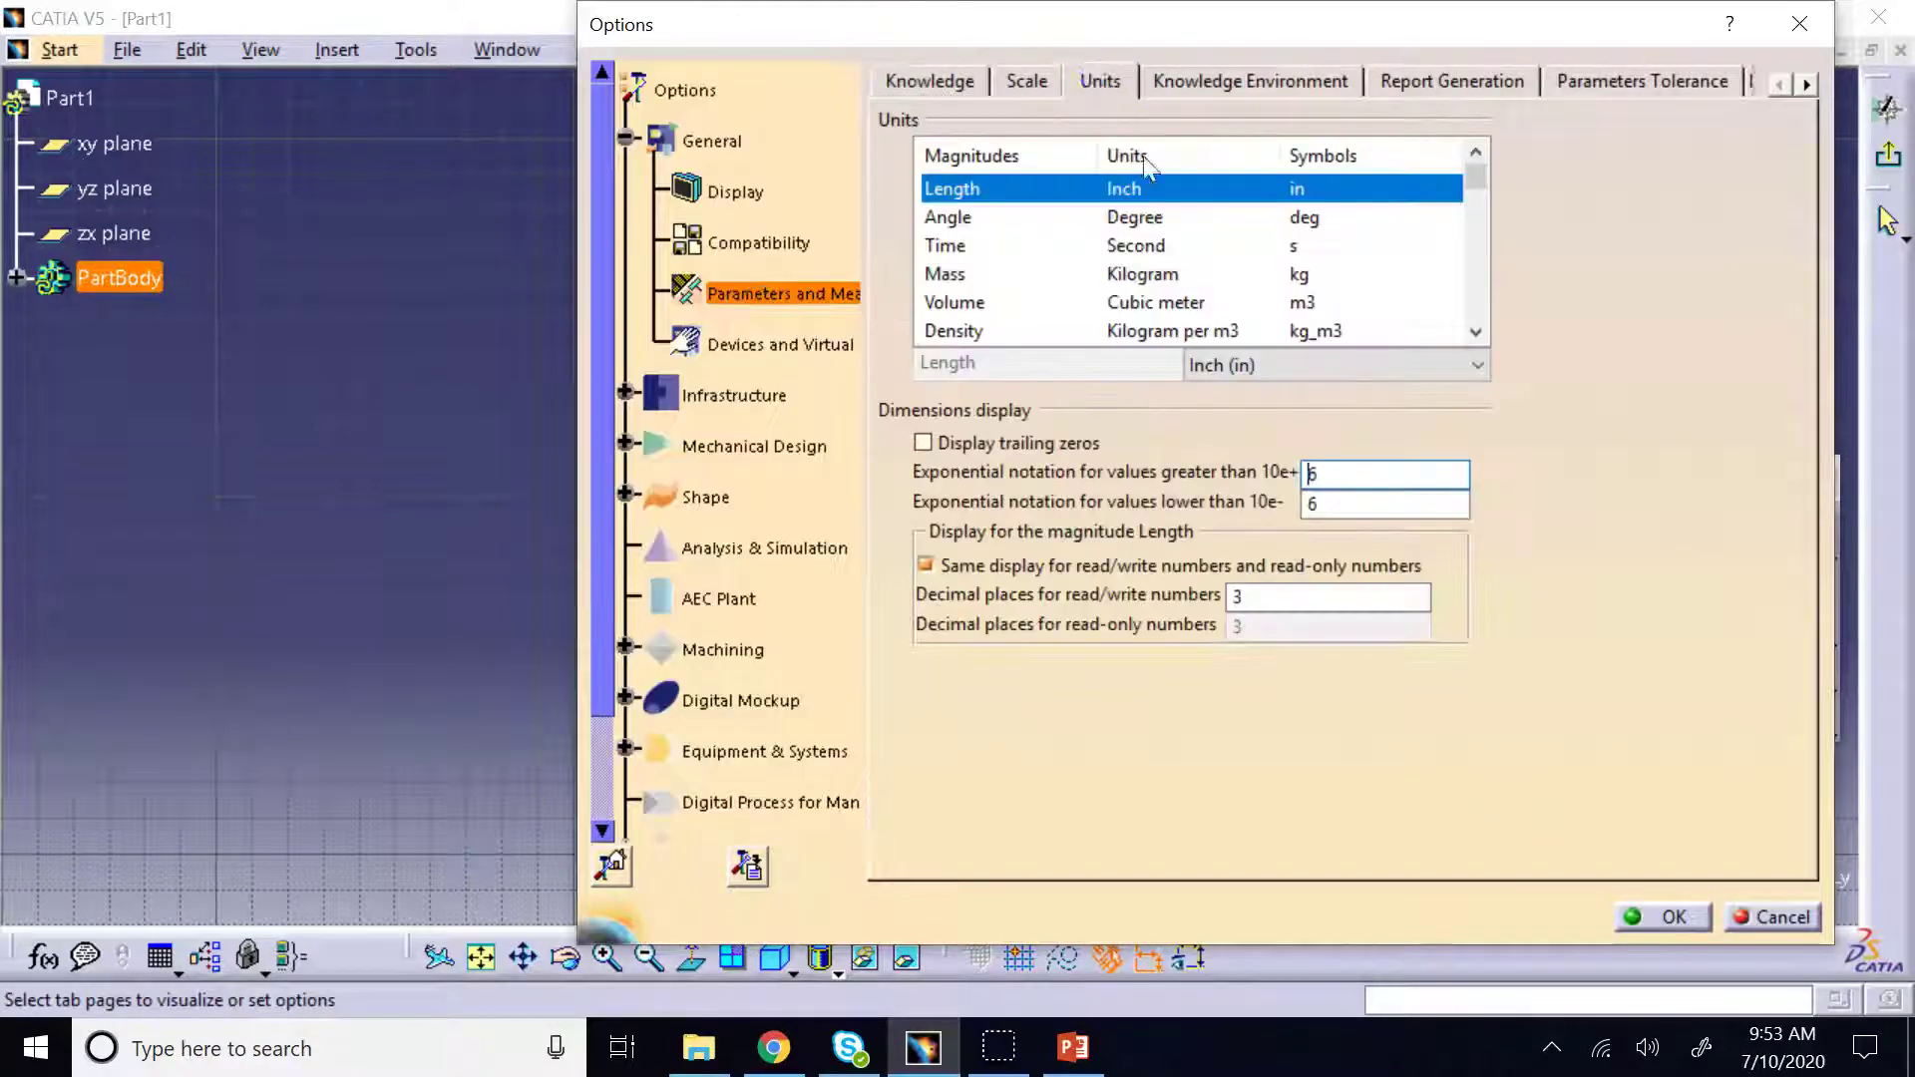
left_click(1664, 916)
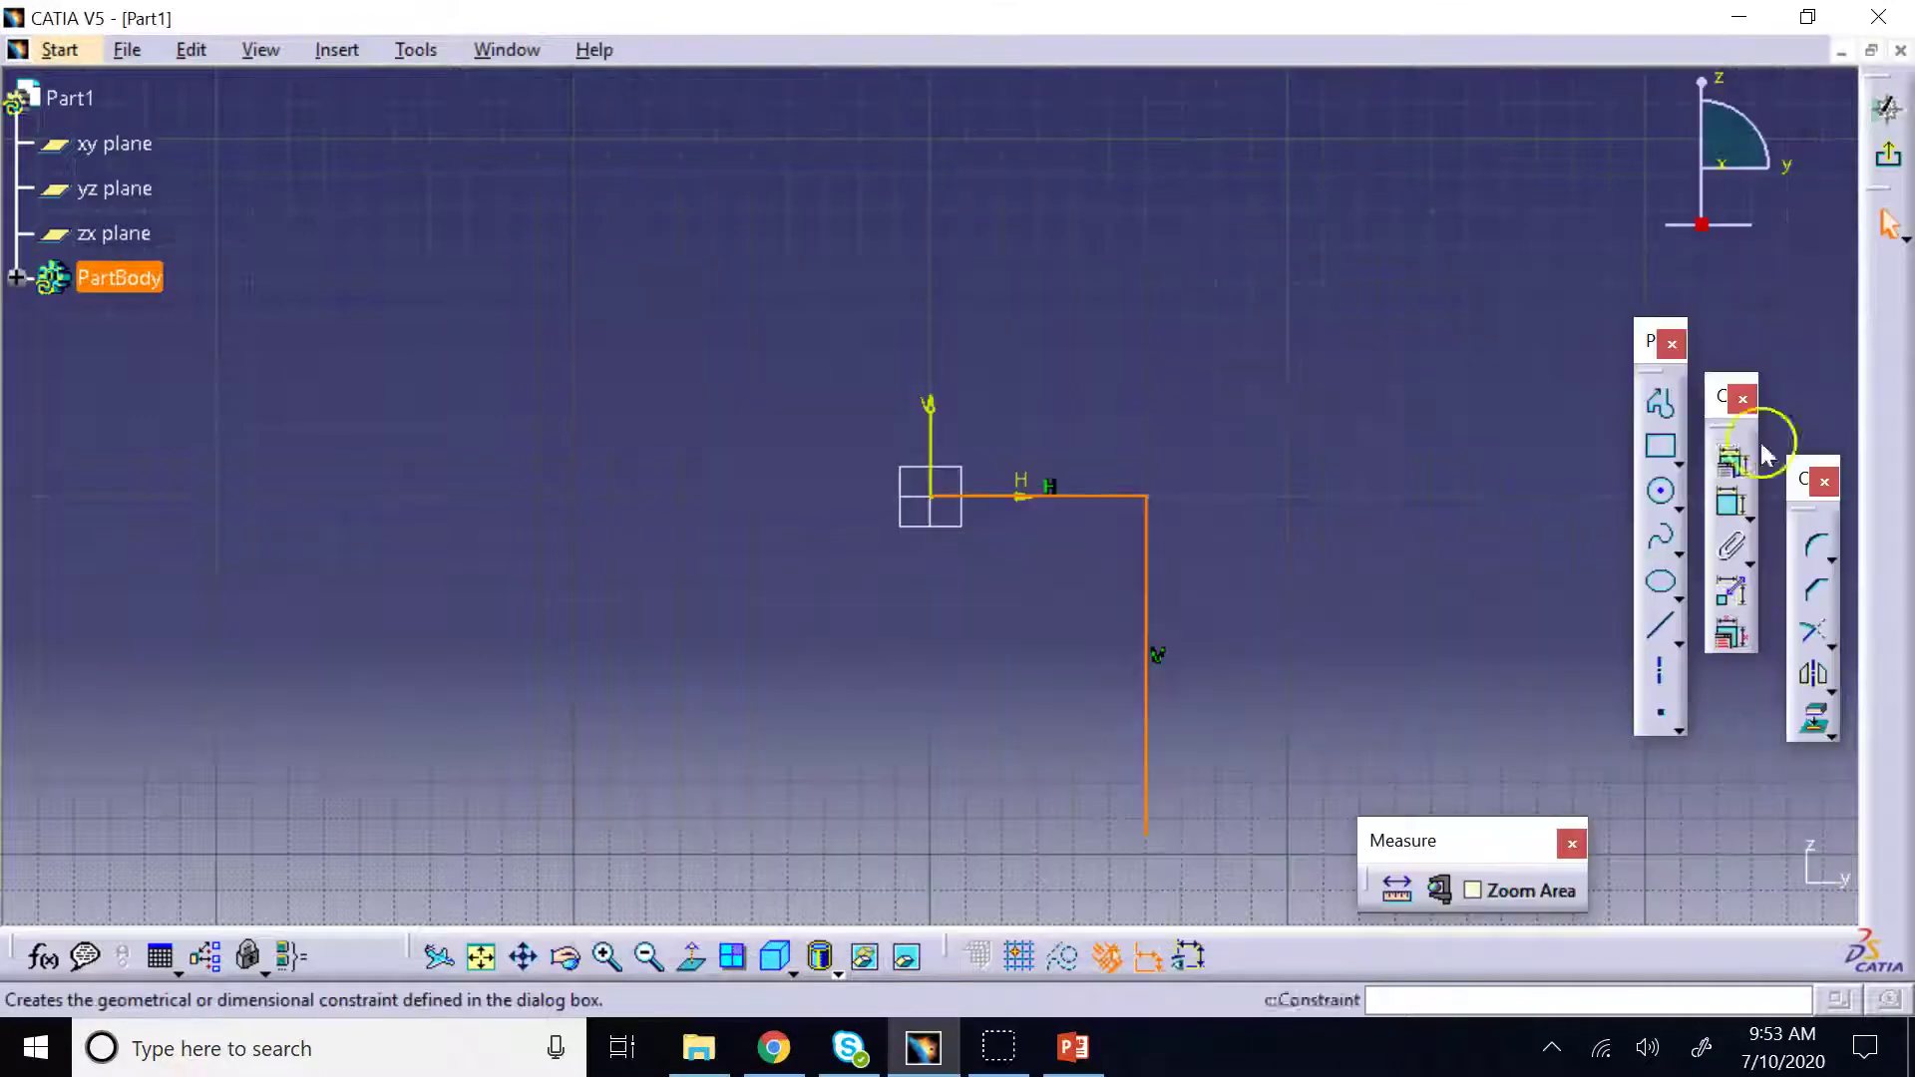
left_click(1733, 504)
left_click(1075, 497)
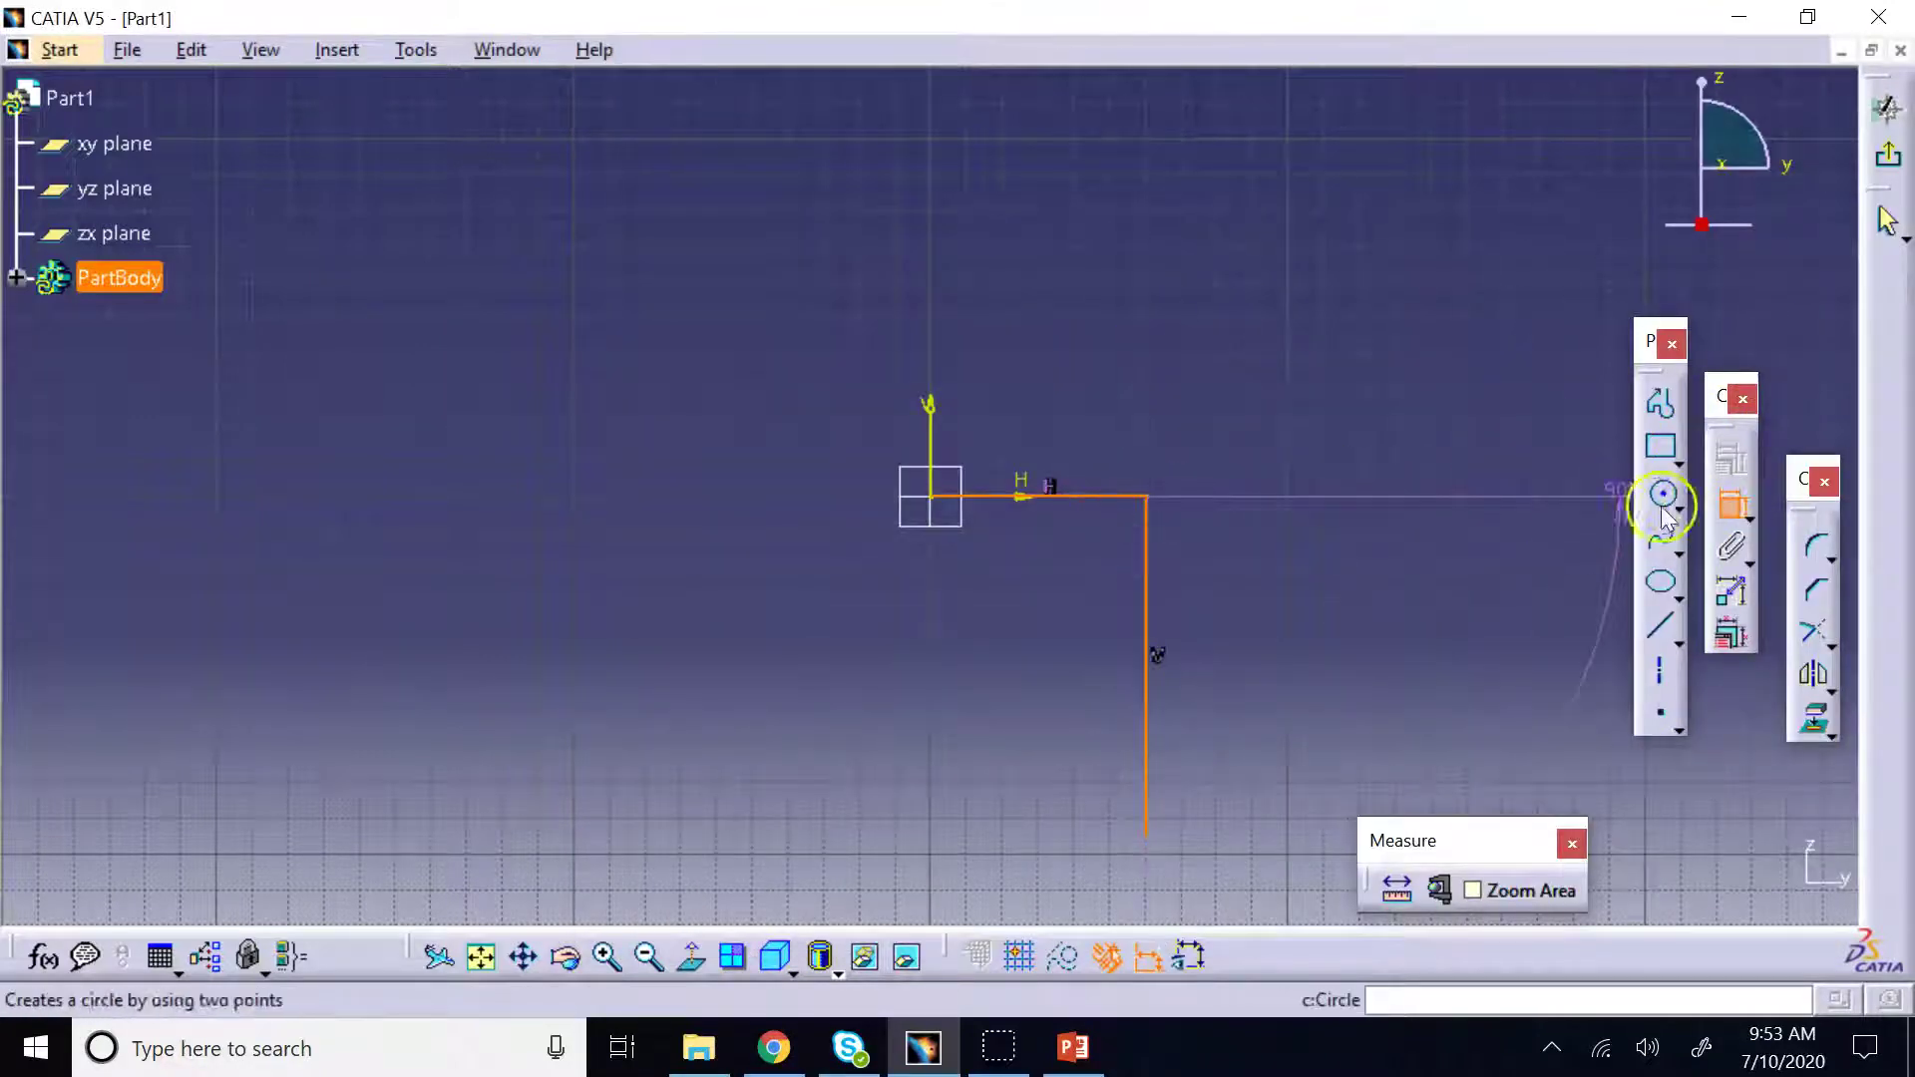
left_click(1346, 342)
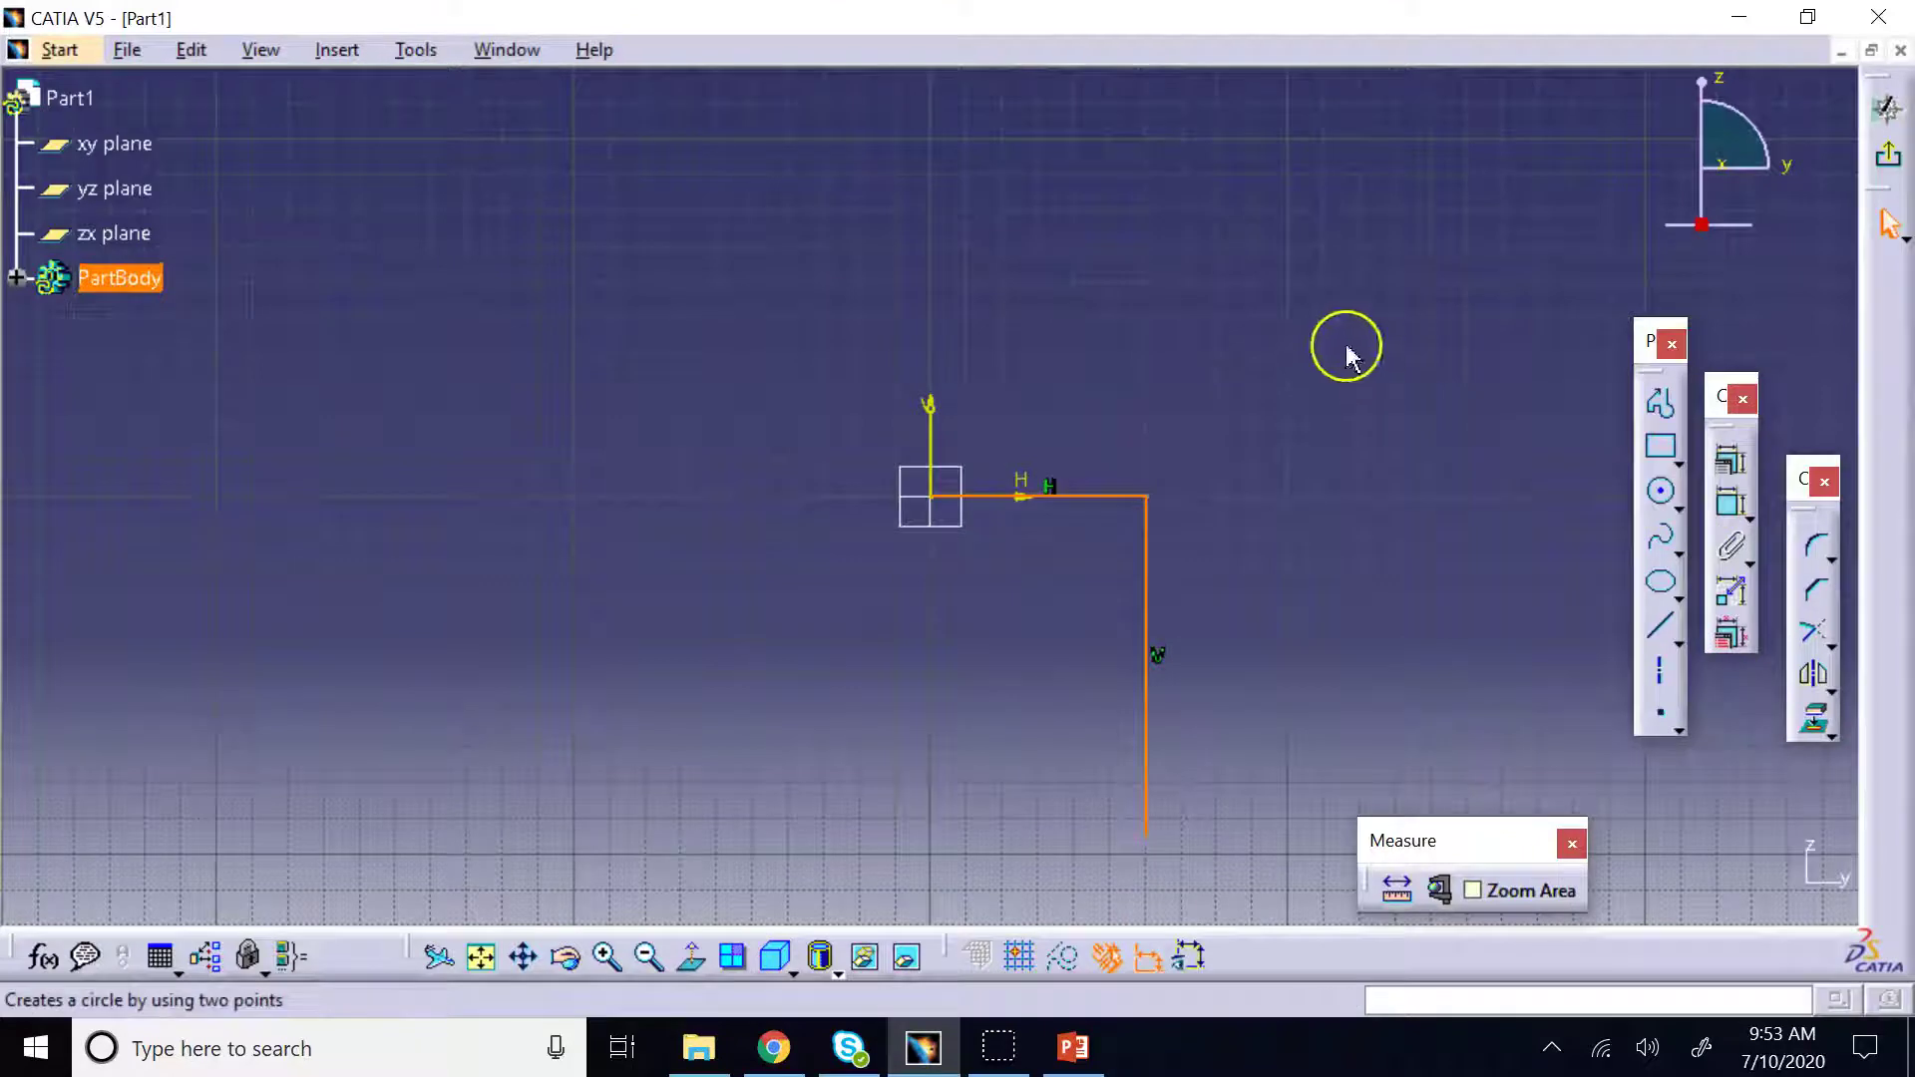
Dimension the profile's horizontal line and set its length to 1.75 in
left_click(1733, 504)
left_click(1105, 498)
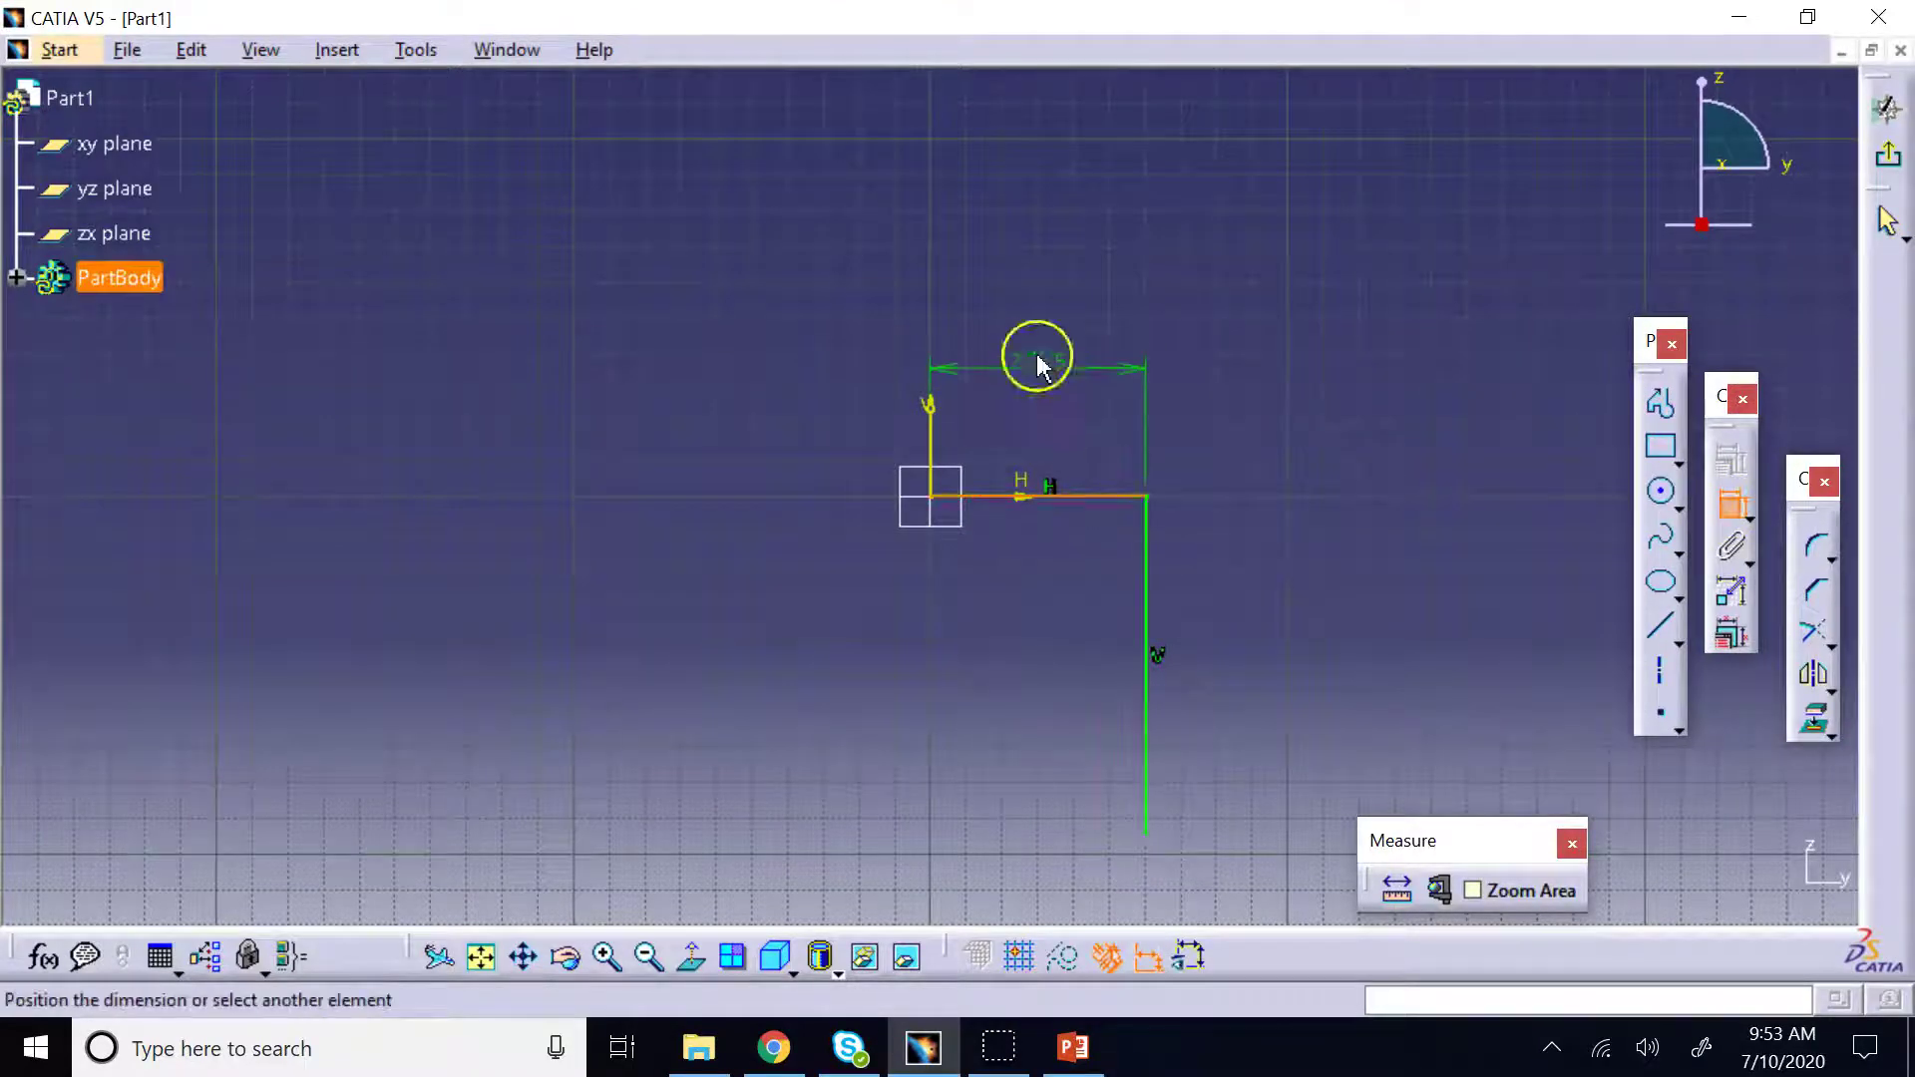
left_click(1044, 361)
double_click(1040, 357)
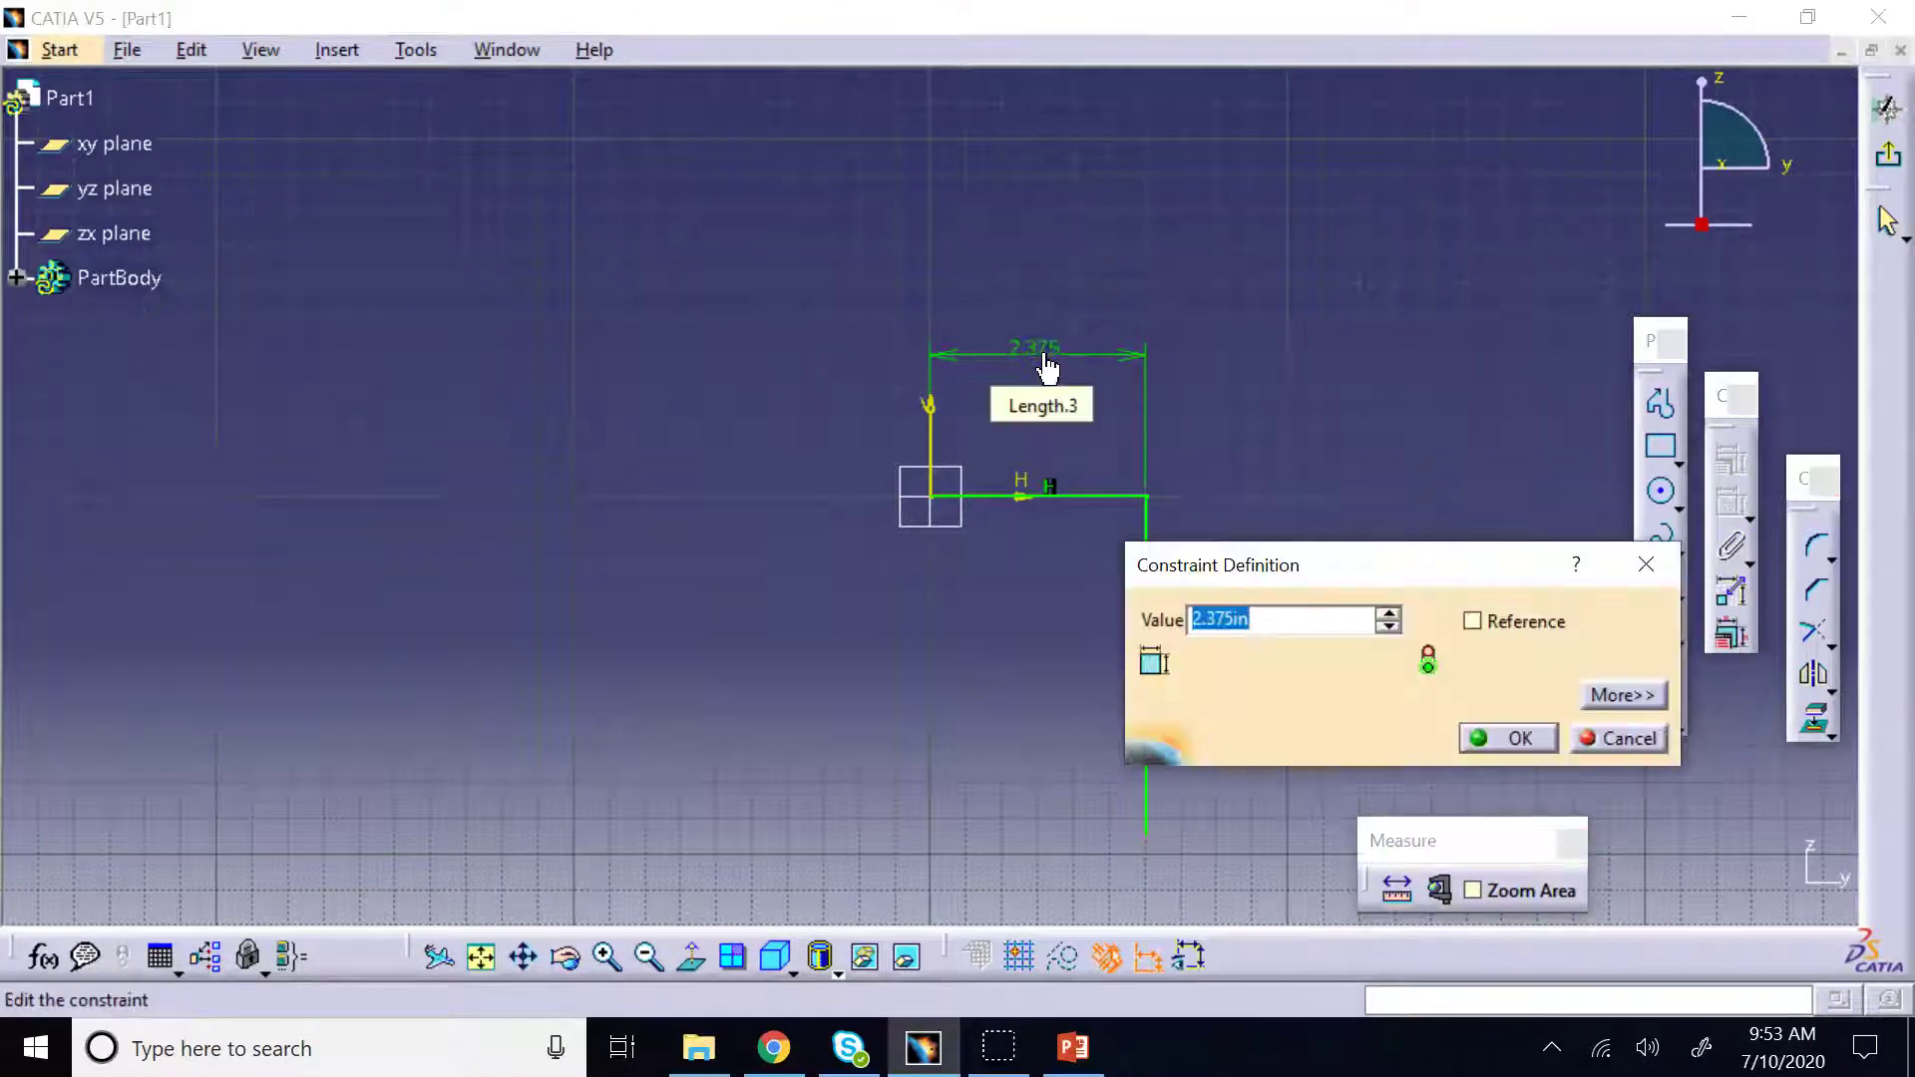
type("1.75")
key("Return")
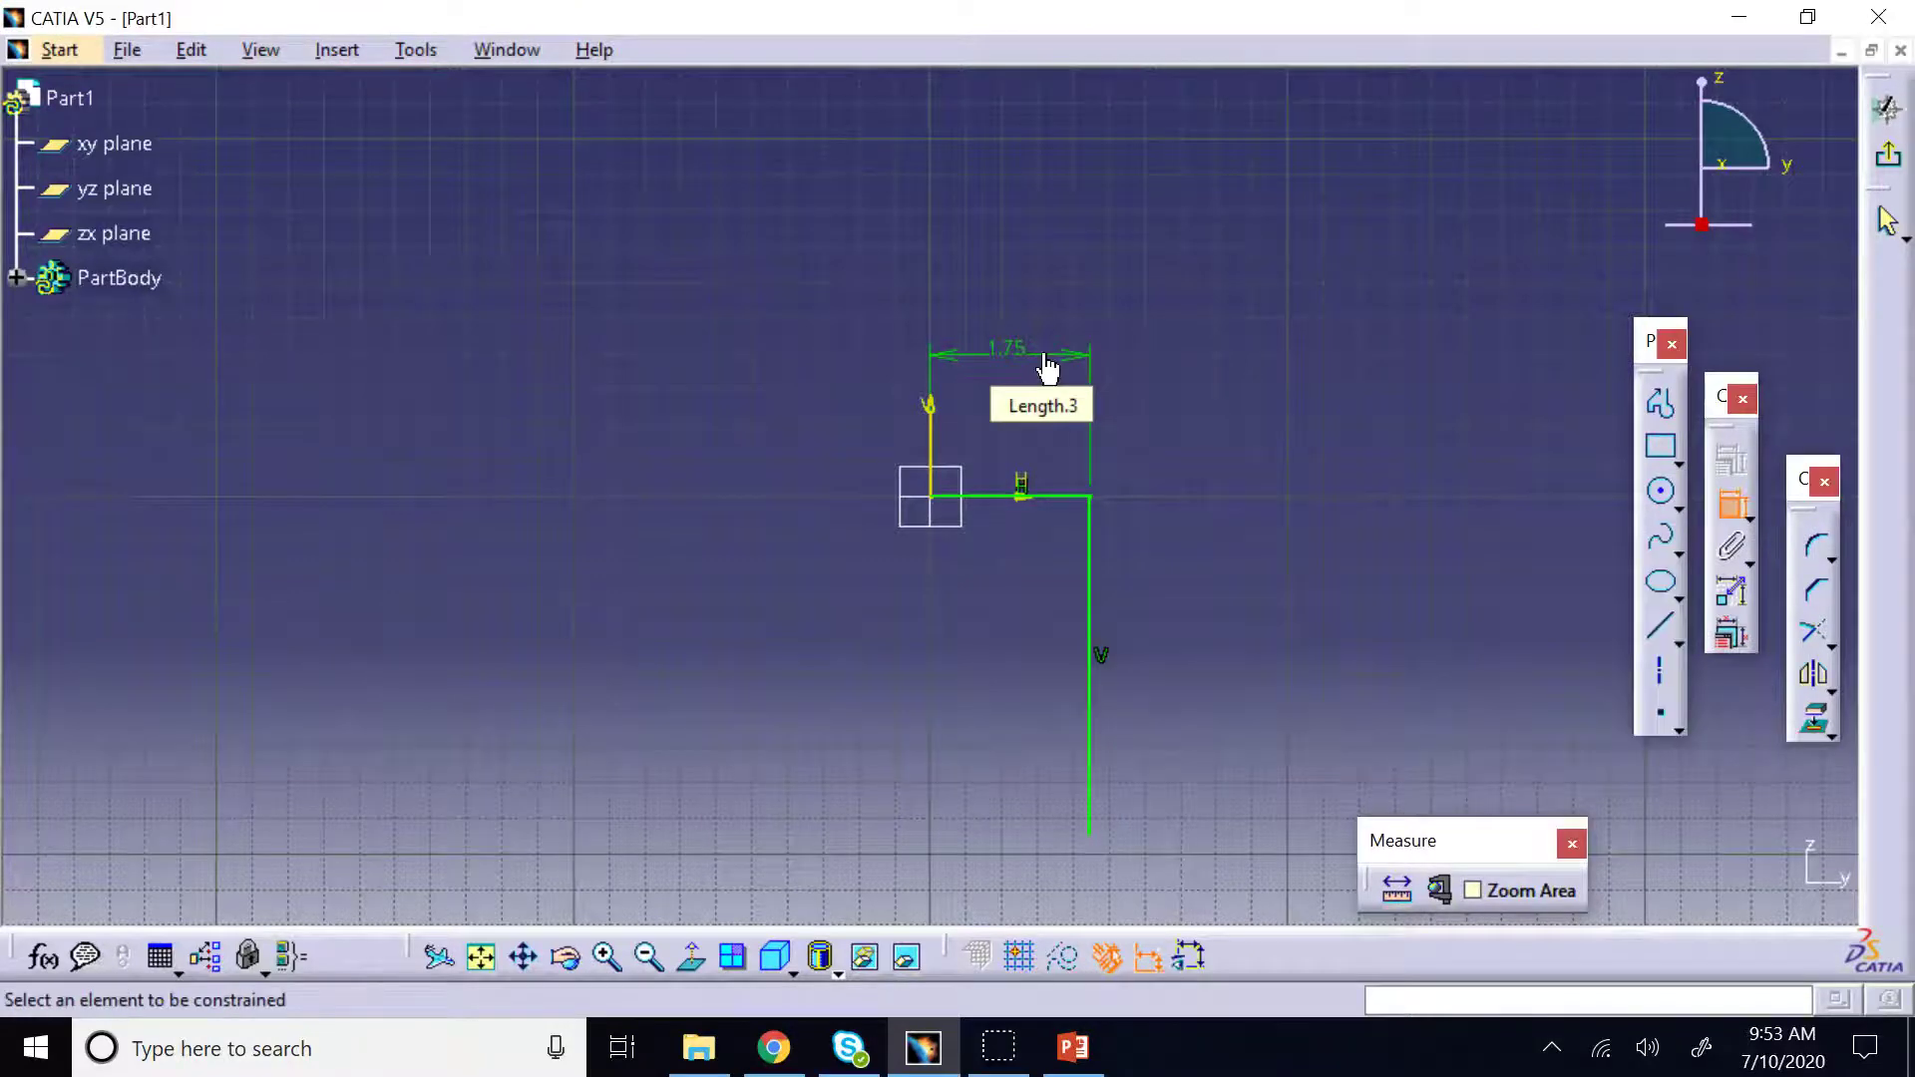
Consult the bracket drawing in PowerPoint and constrain the vertical line in the CATIA sketch to a length of 2 in
left_click(1064, 1060)
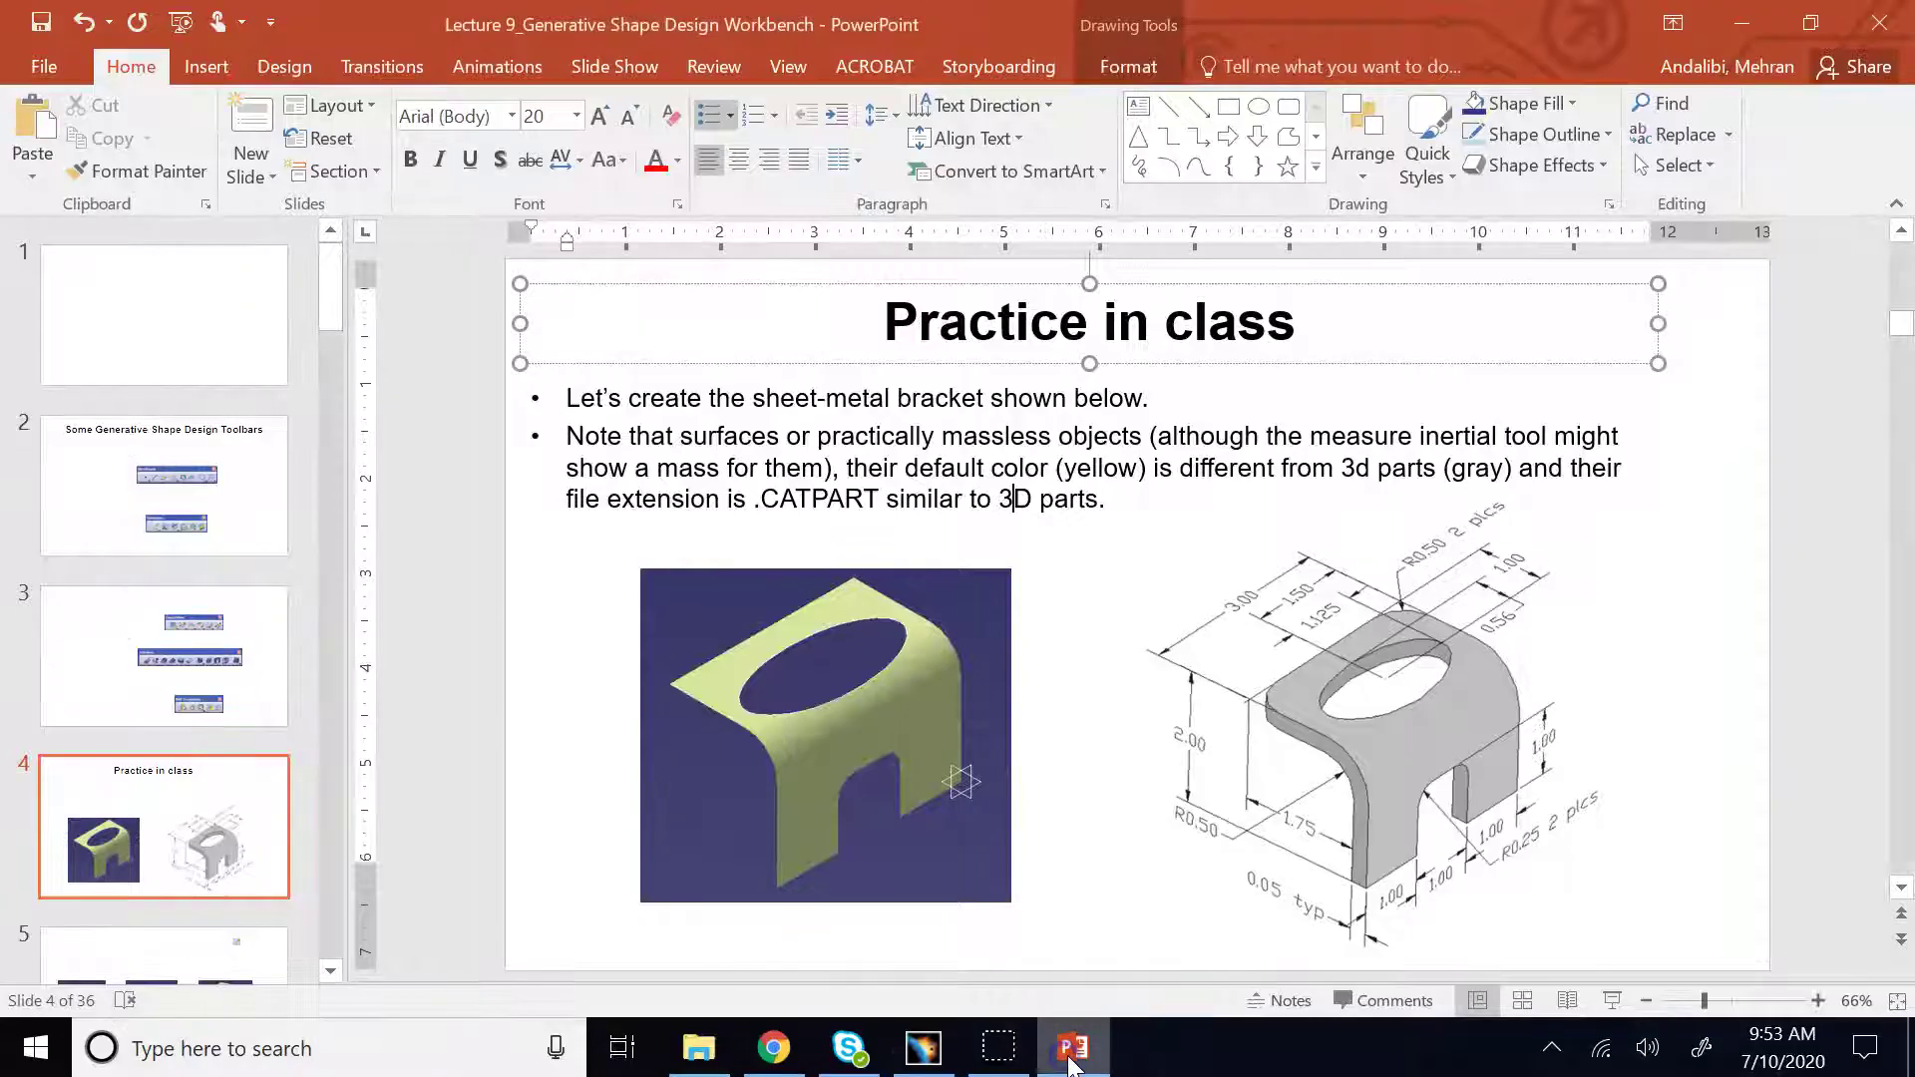
left_click(934, 1048)
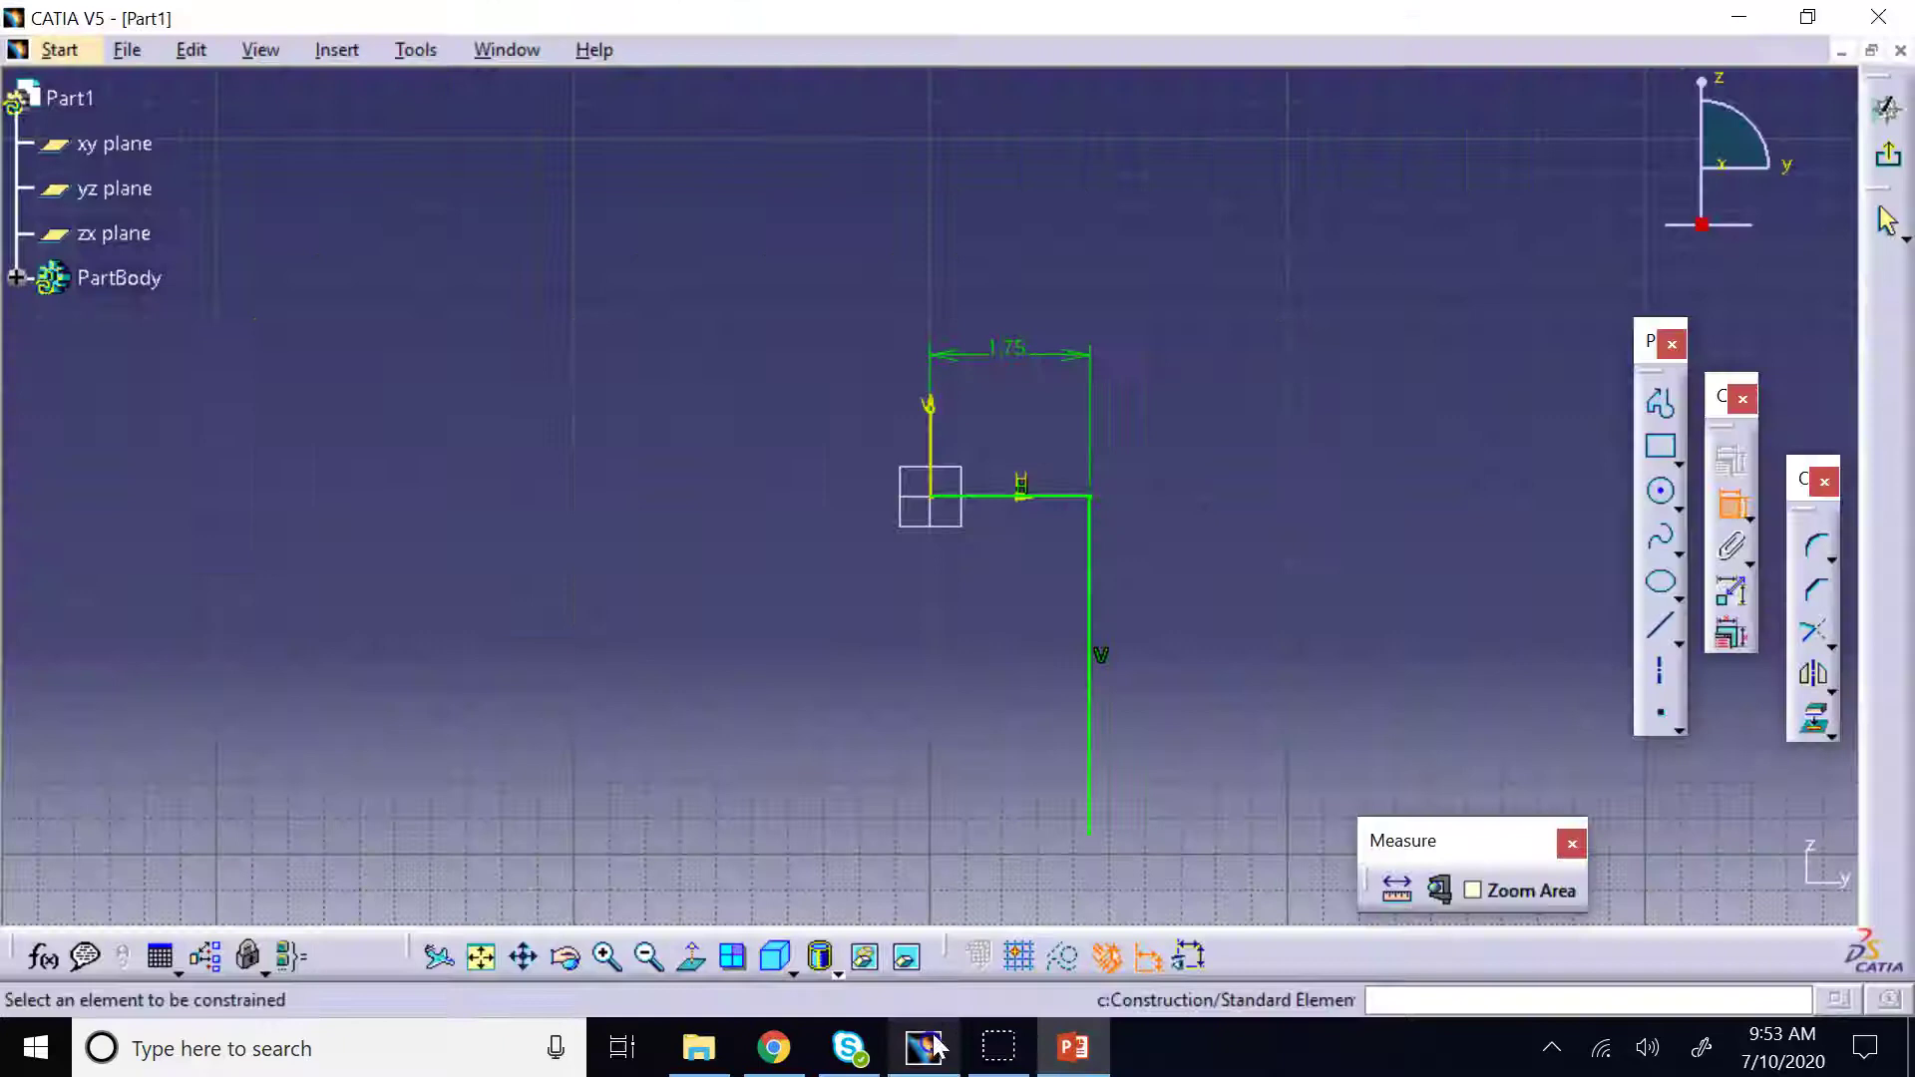
left_click(1107, 604)
left_click(1125, 602)
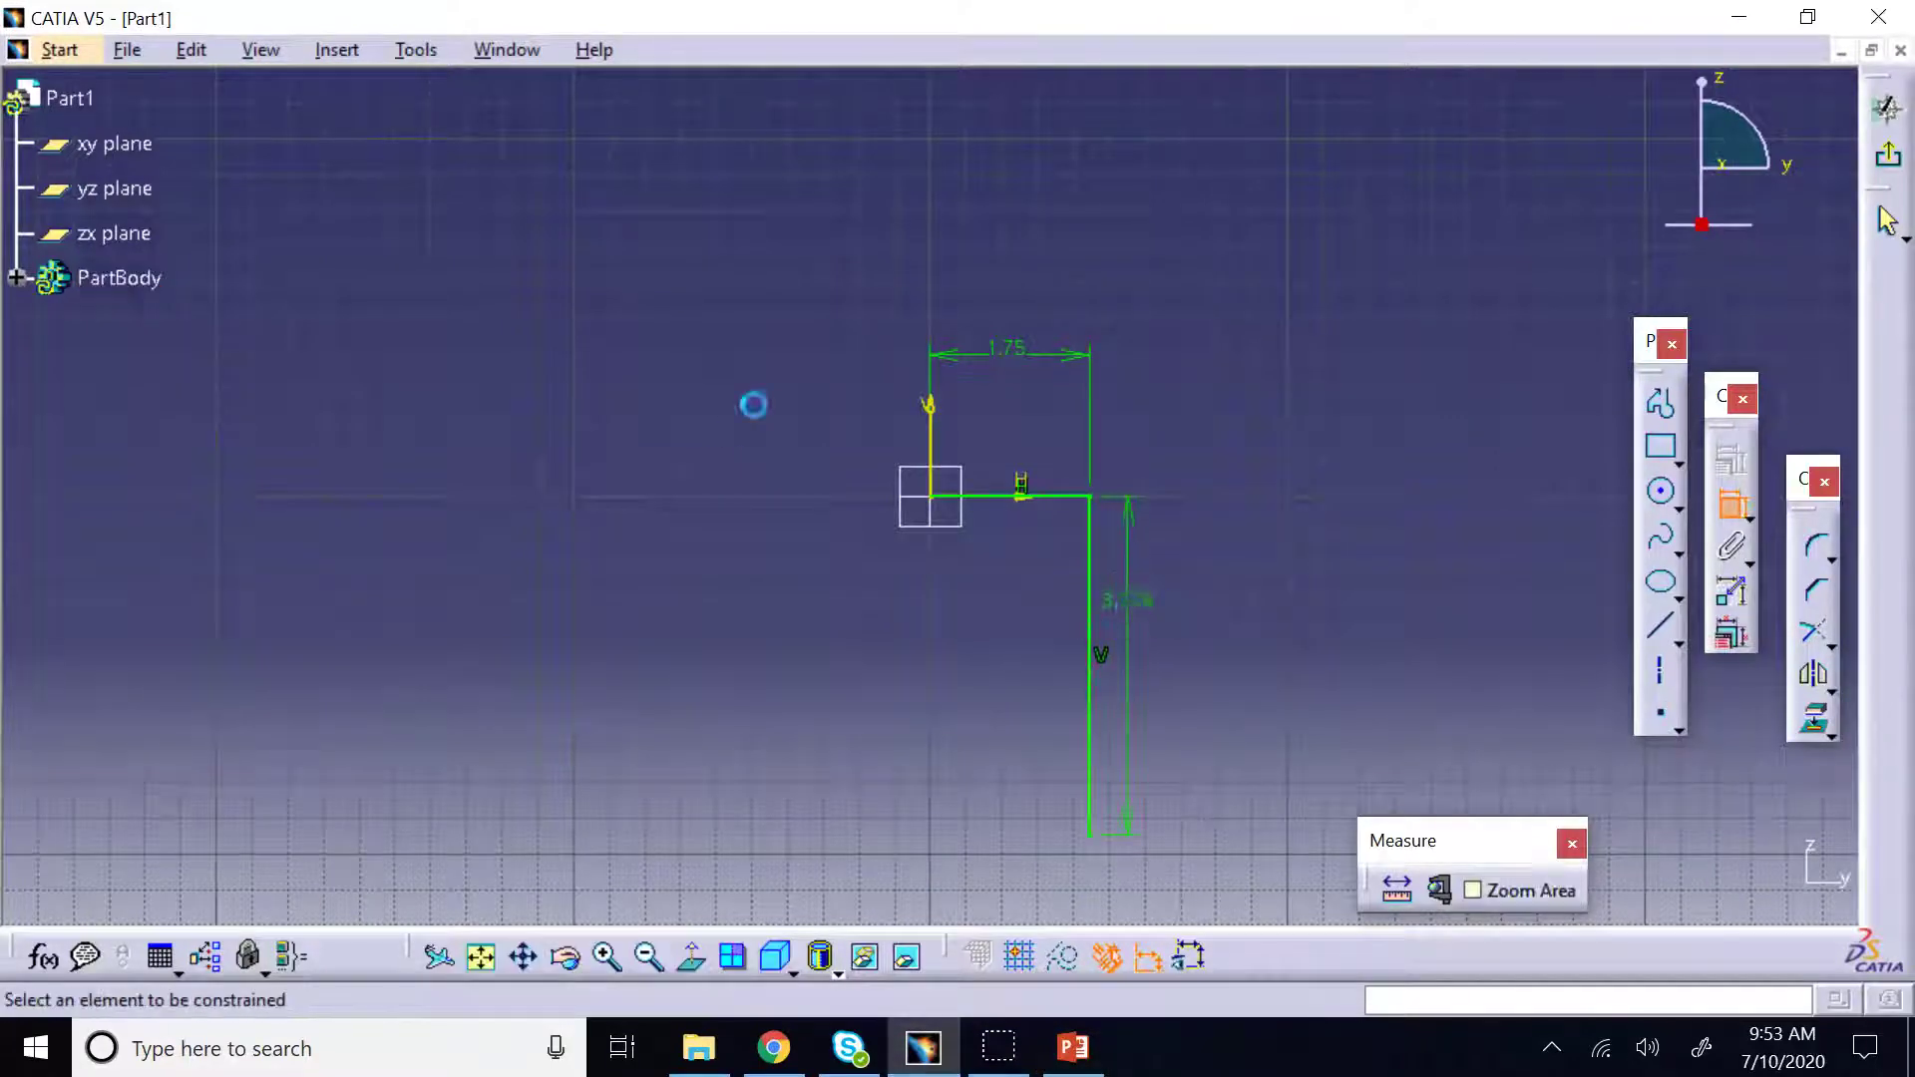
double_click(1135, 618)
key("Return")
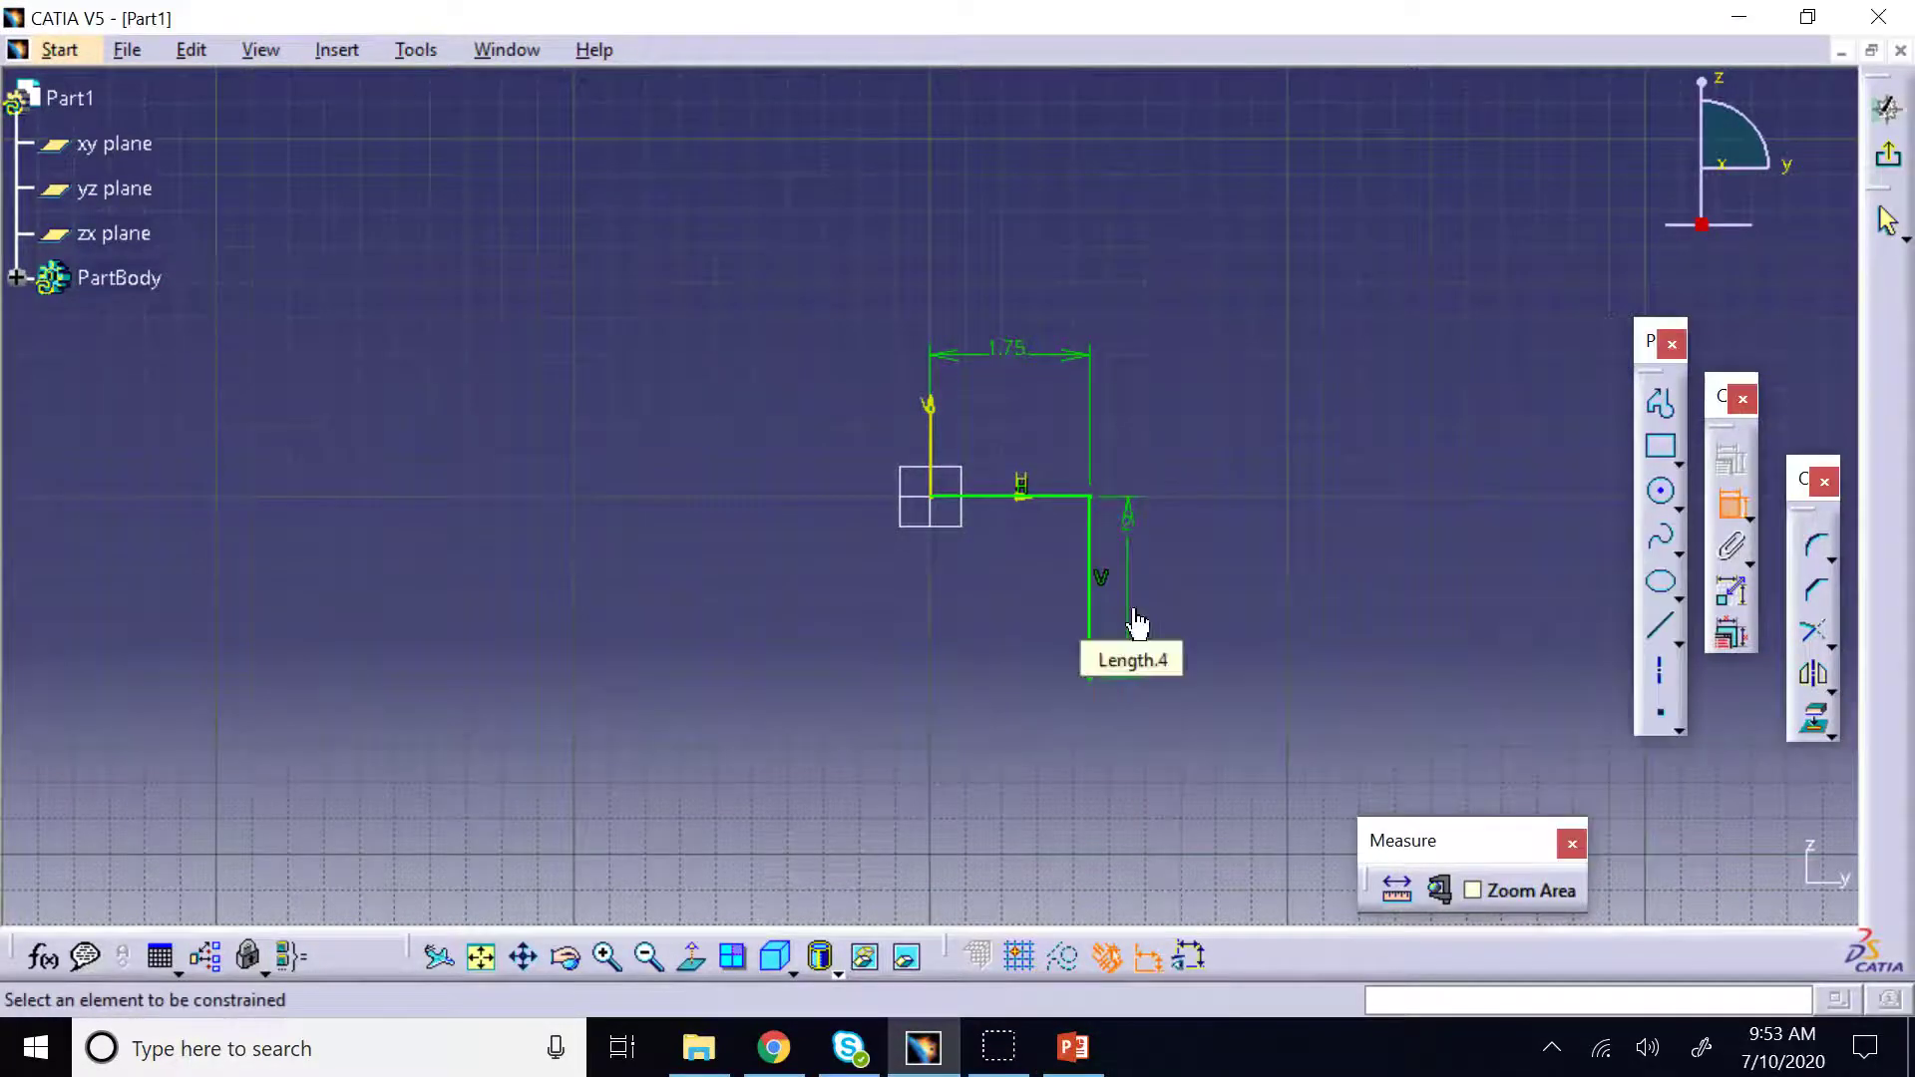
Check the drawing's bend radius in PowerPoint and add a corner of about 0.675 in between the CATIA sketch lines, converting their lengths into distances
left_click(1073, 1048)
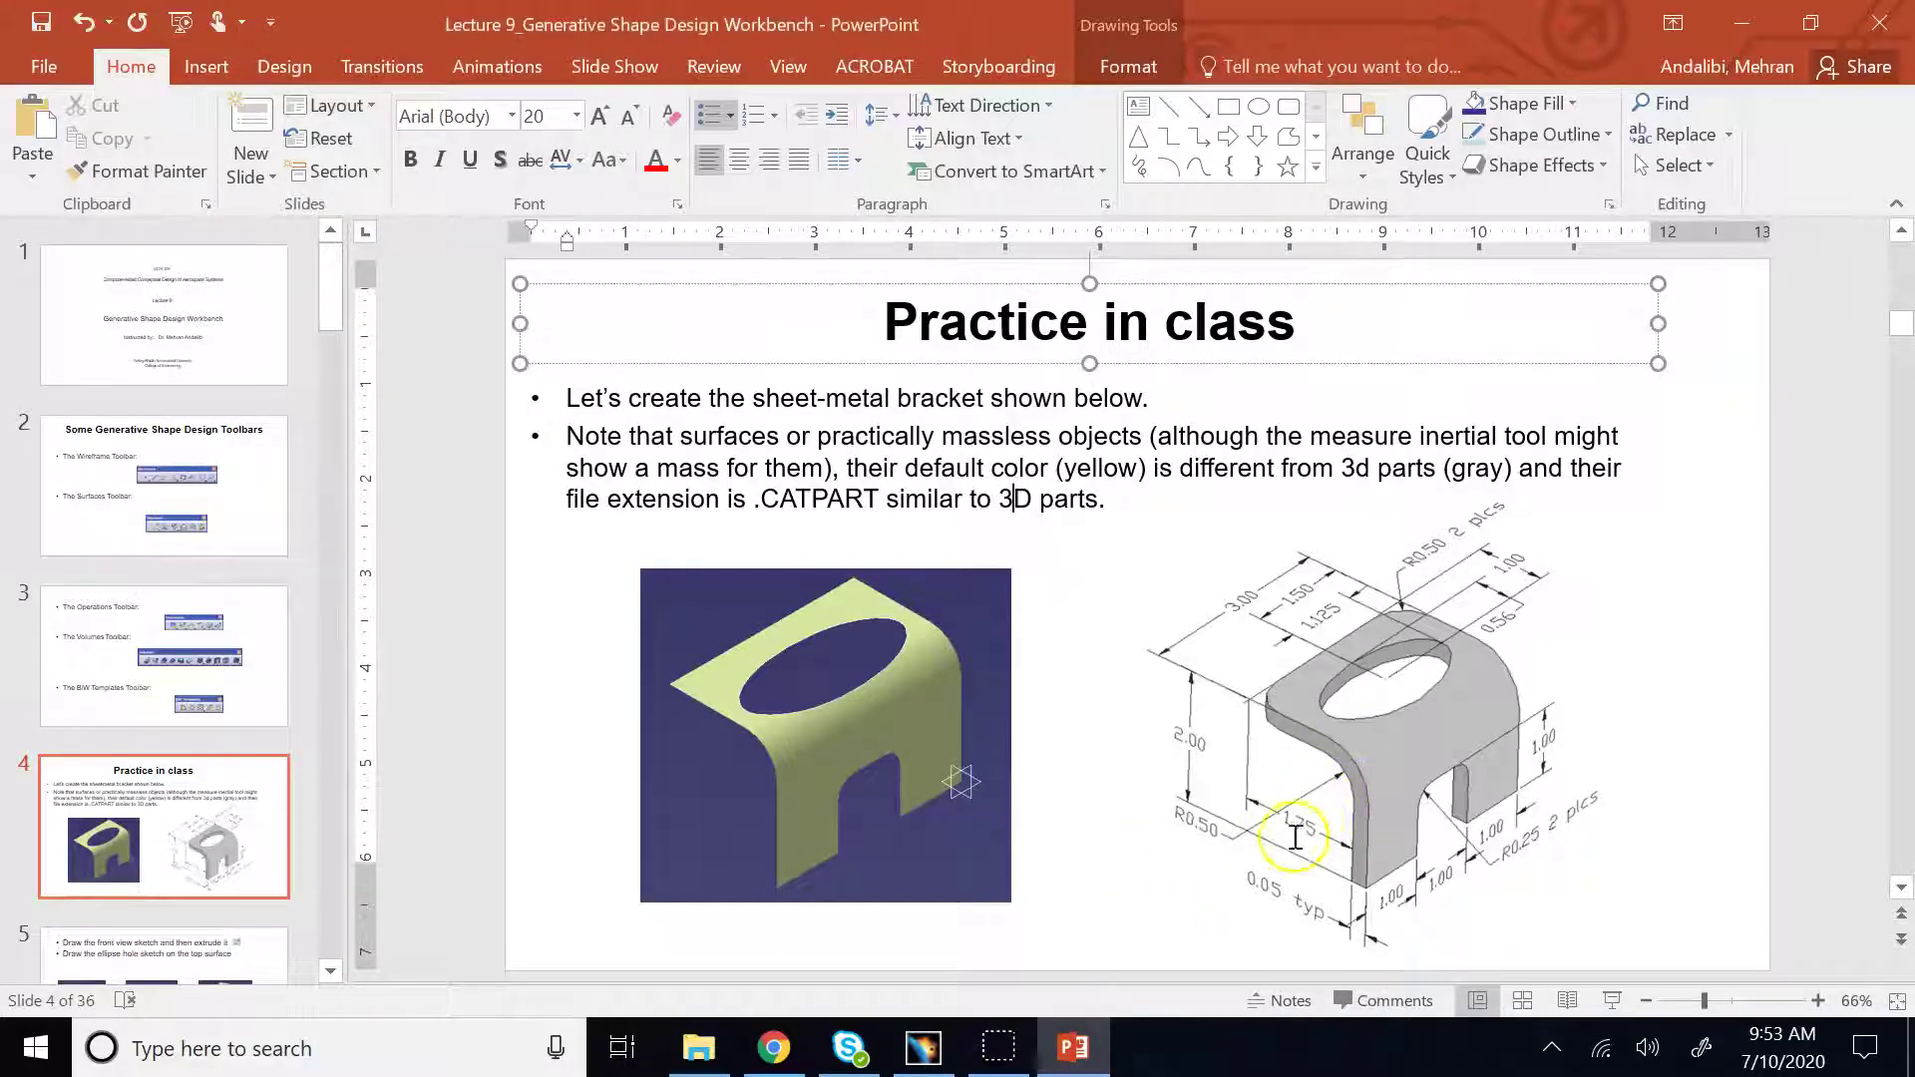
left_click(922, 1047)
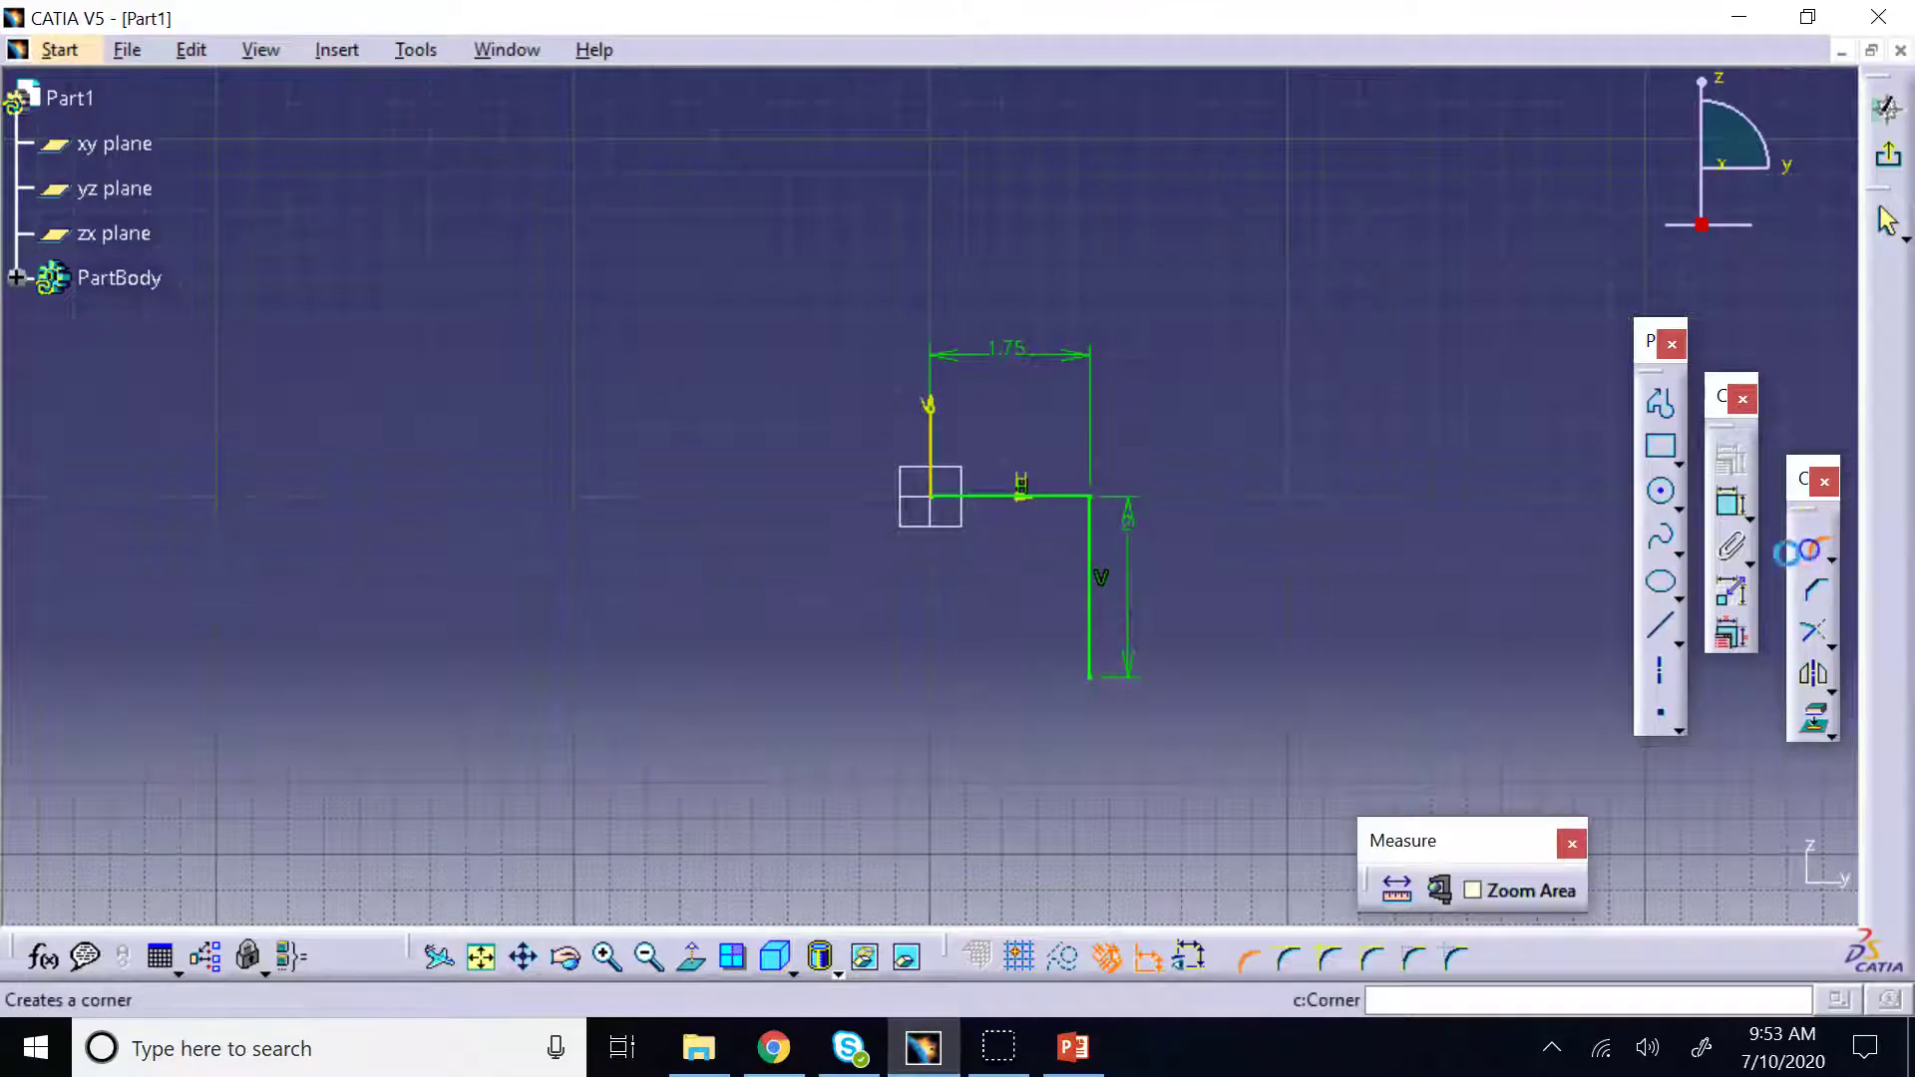
left_click(1816, 547)
left_click(1053, 497)
left_click(1097, 535)
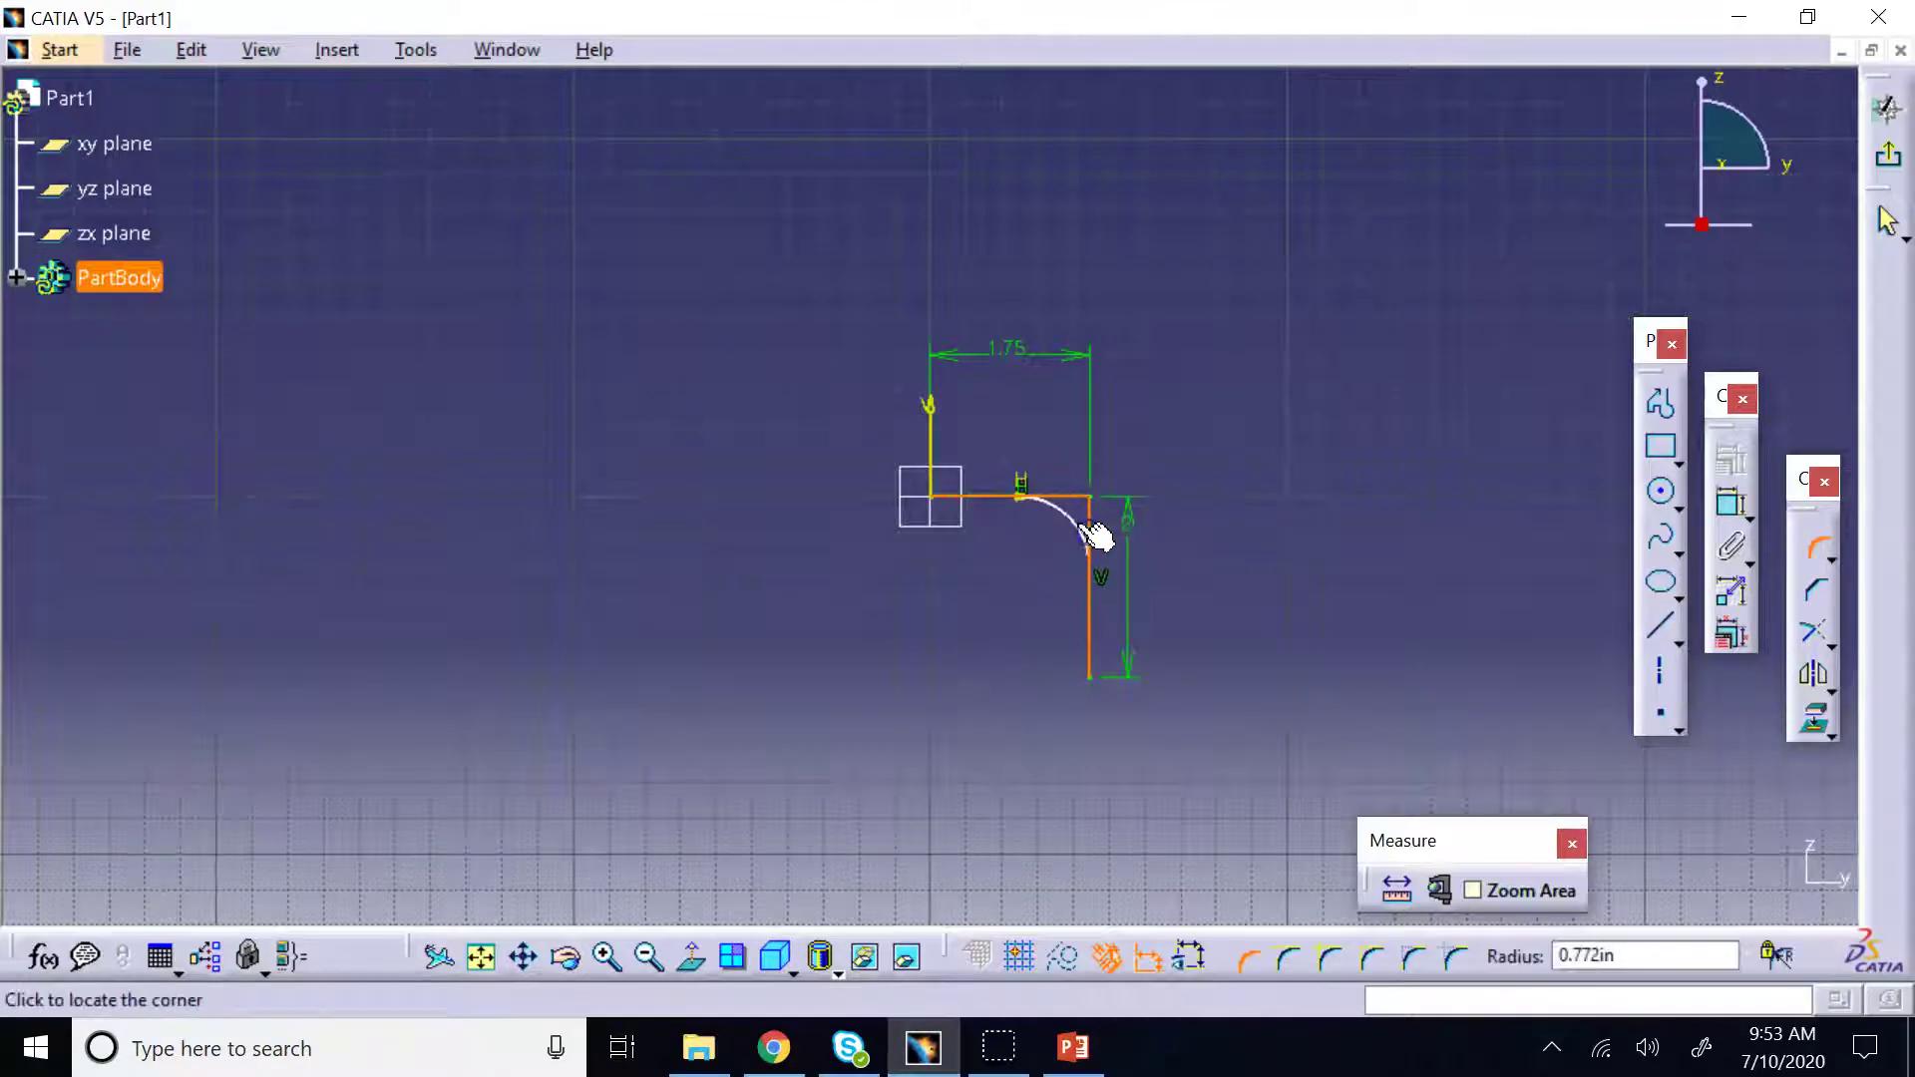
left_click(1076, 516)
left_click(1058, 577)
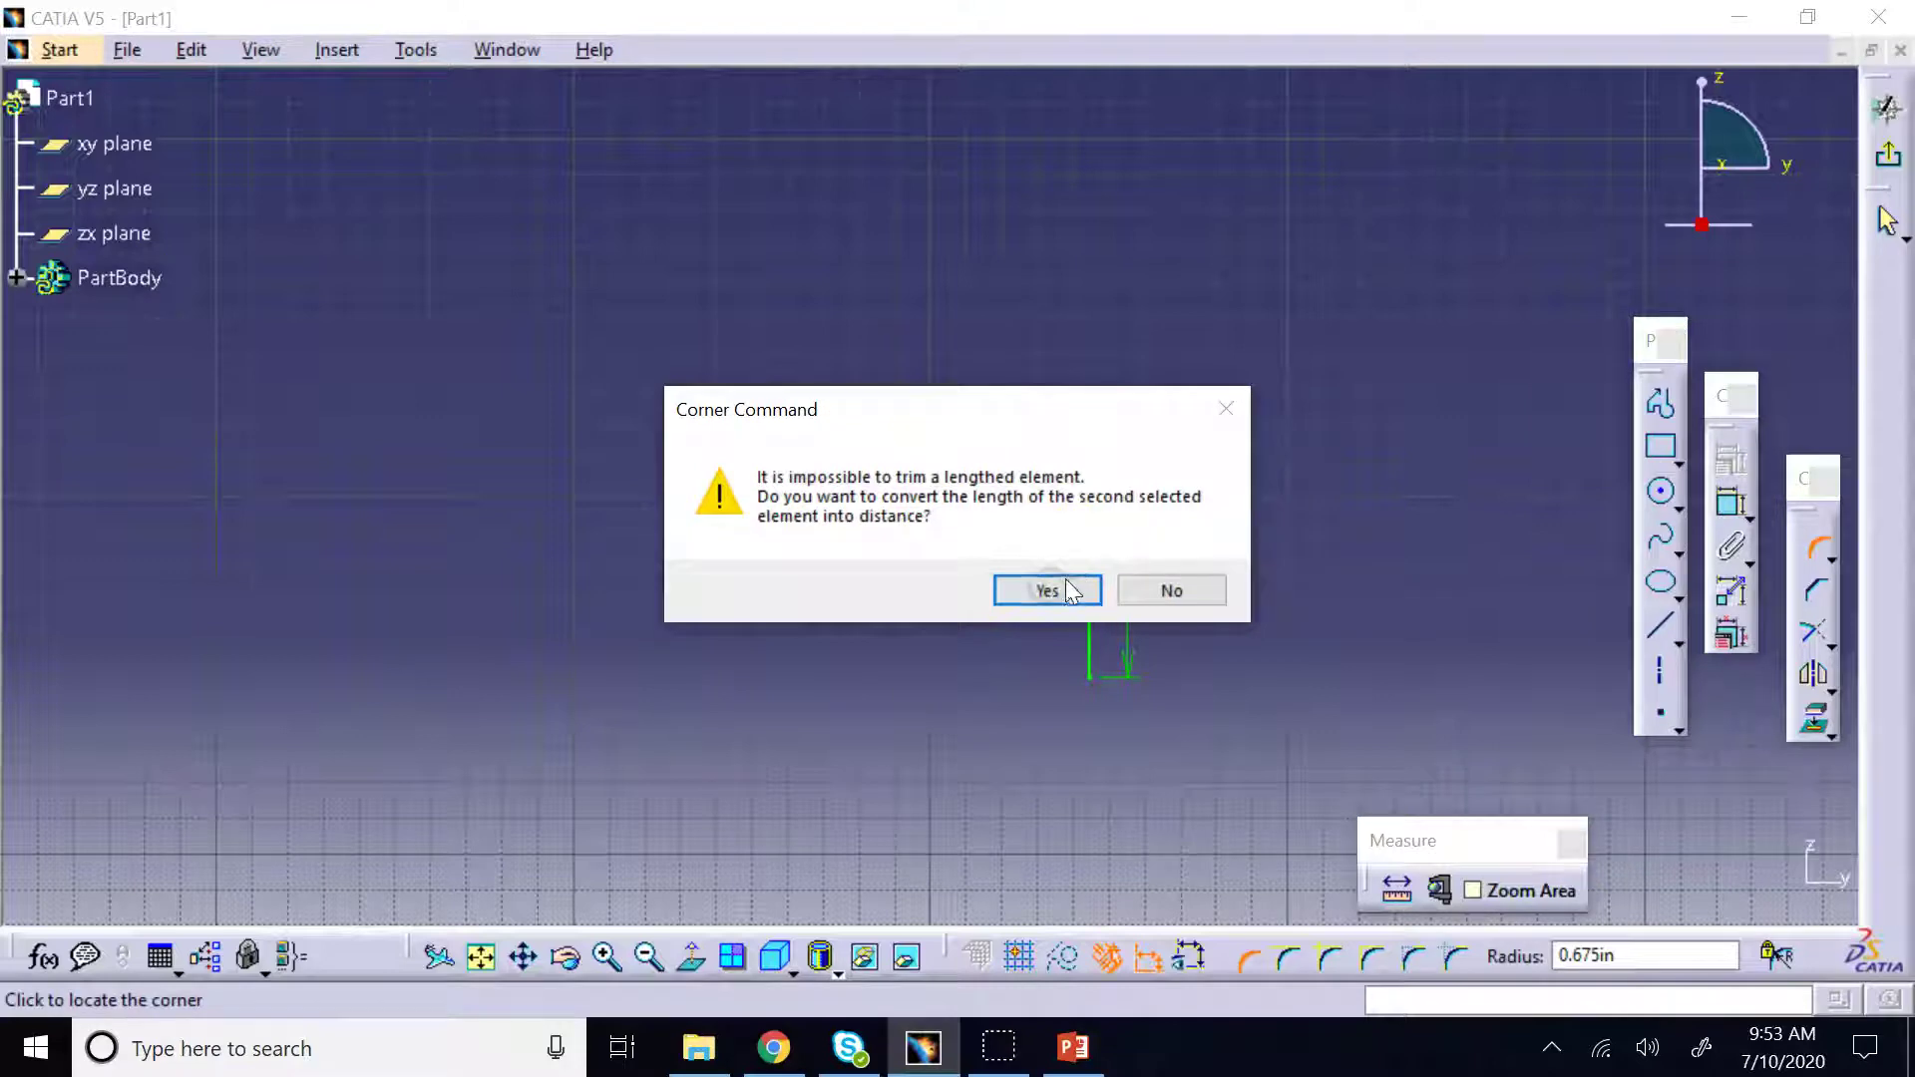
left_click(1047, 590)
Set the corner radius to 0.5 in and exit the sketch
double_click(1049, 537)
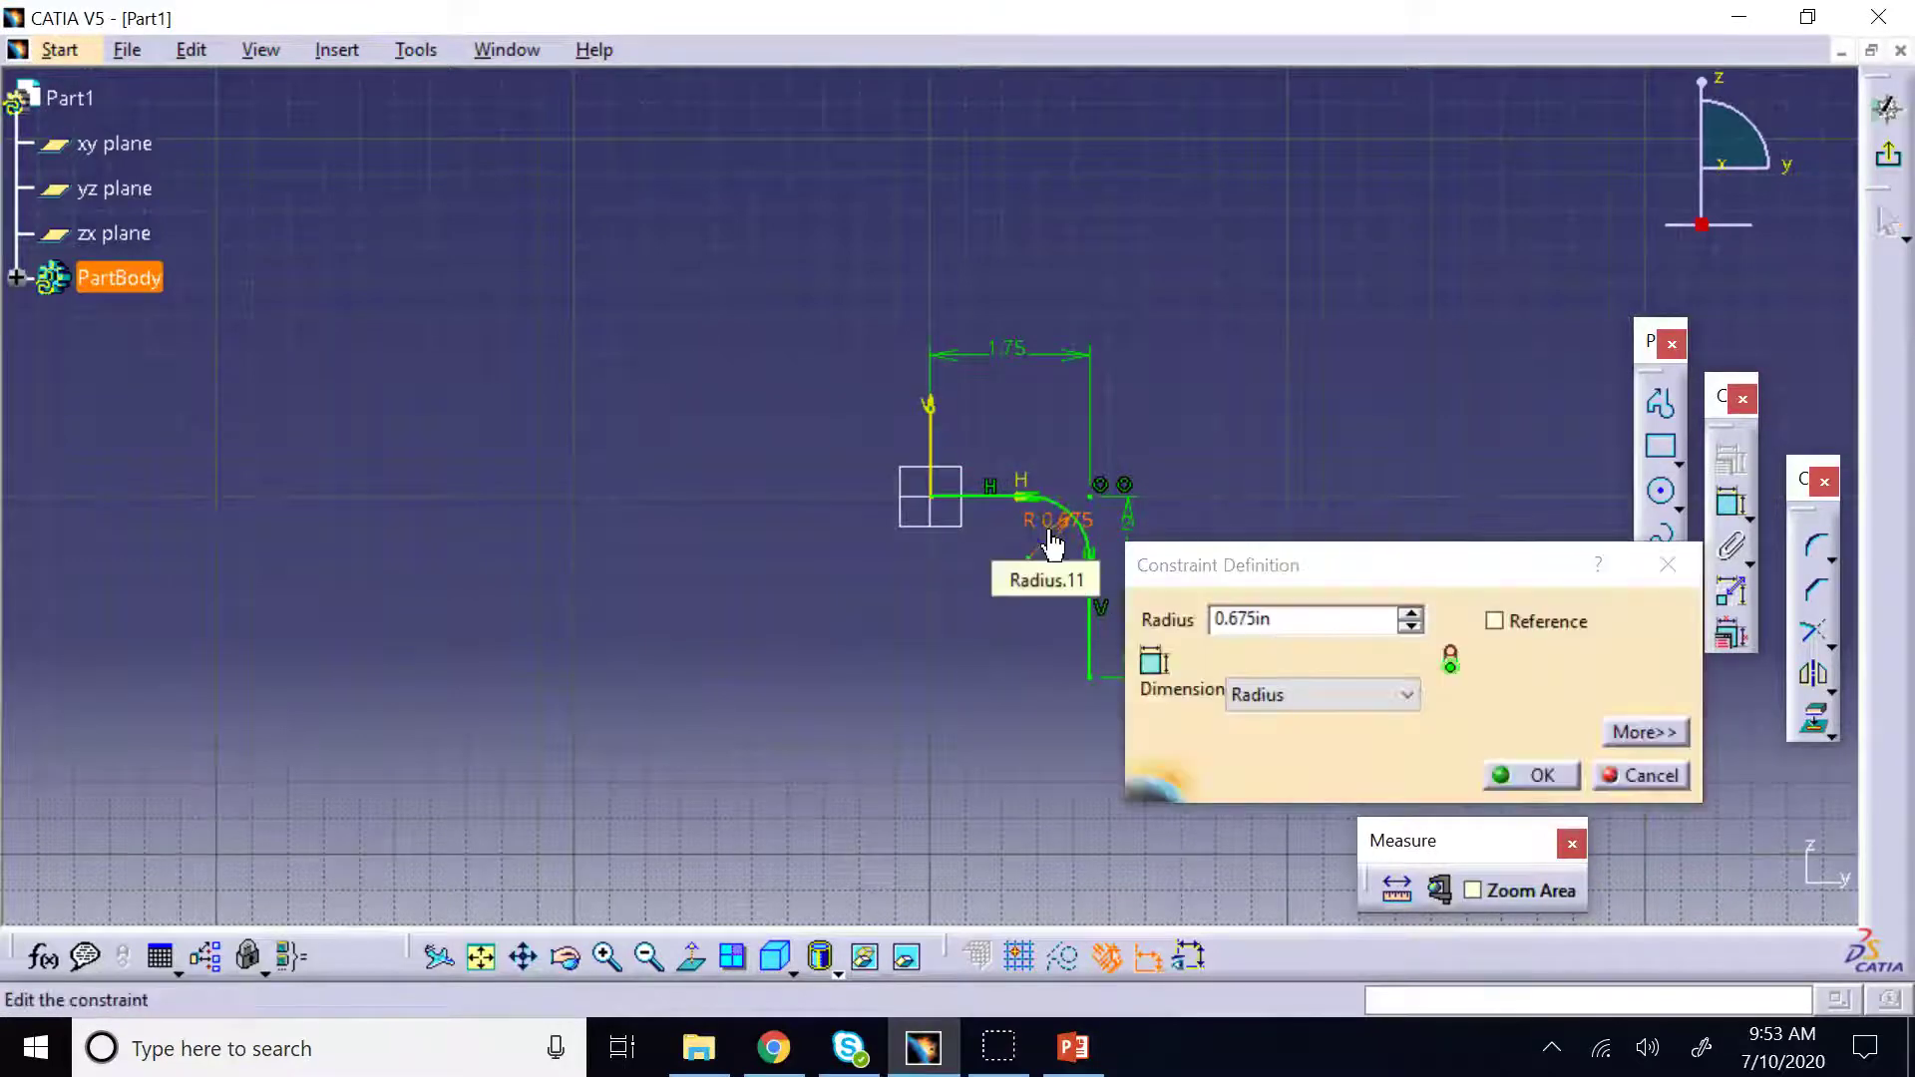
double_click(1271, 619)
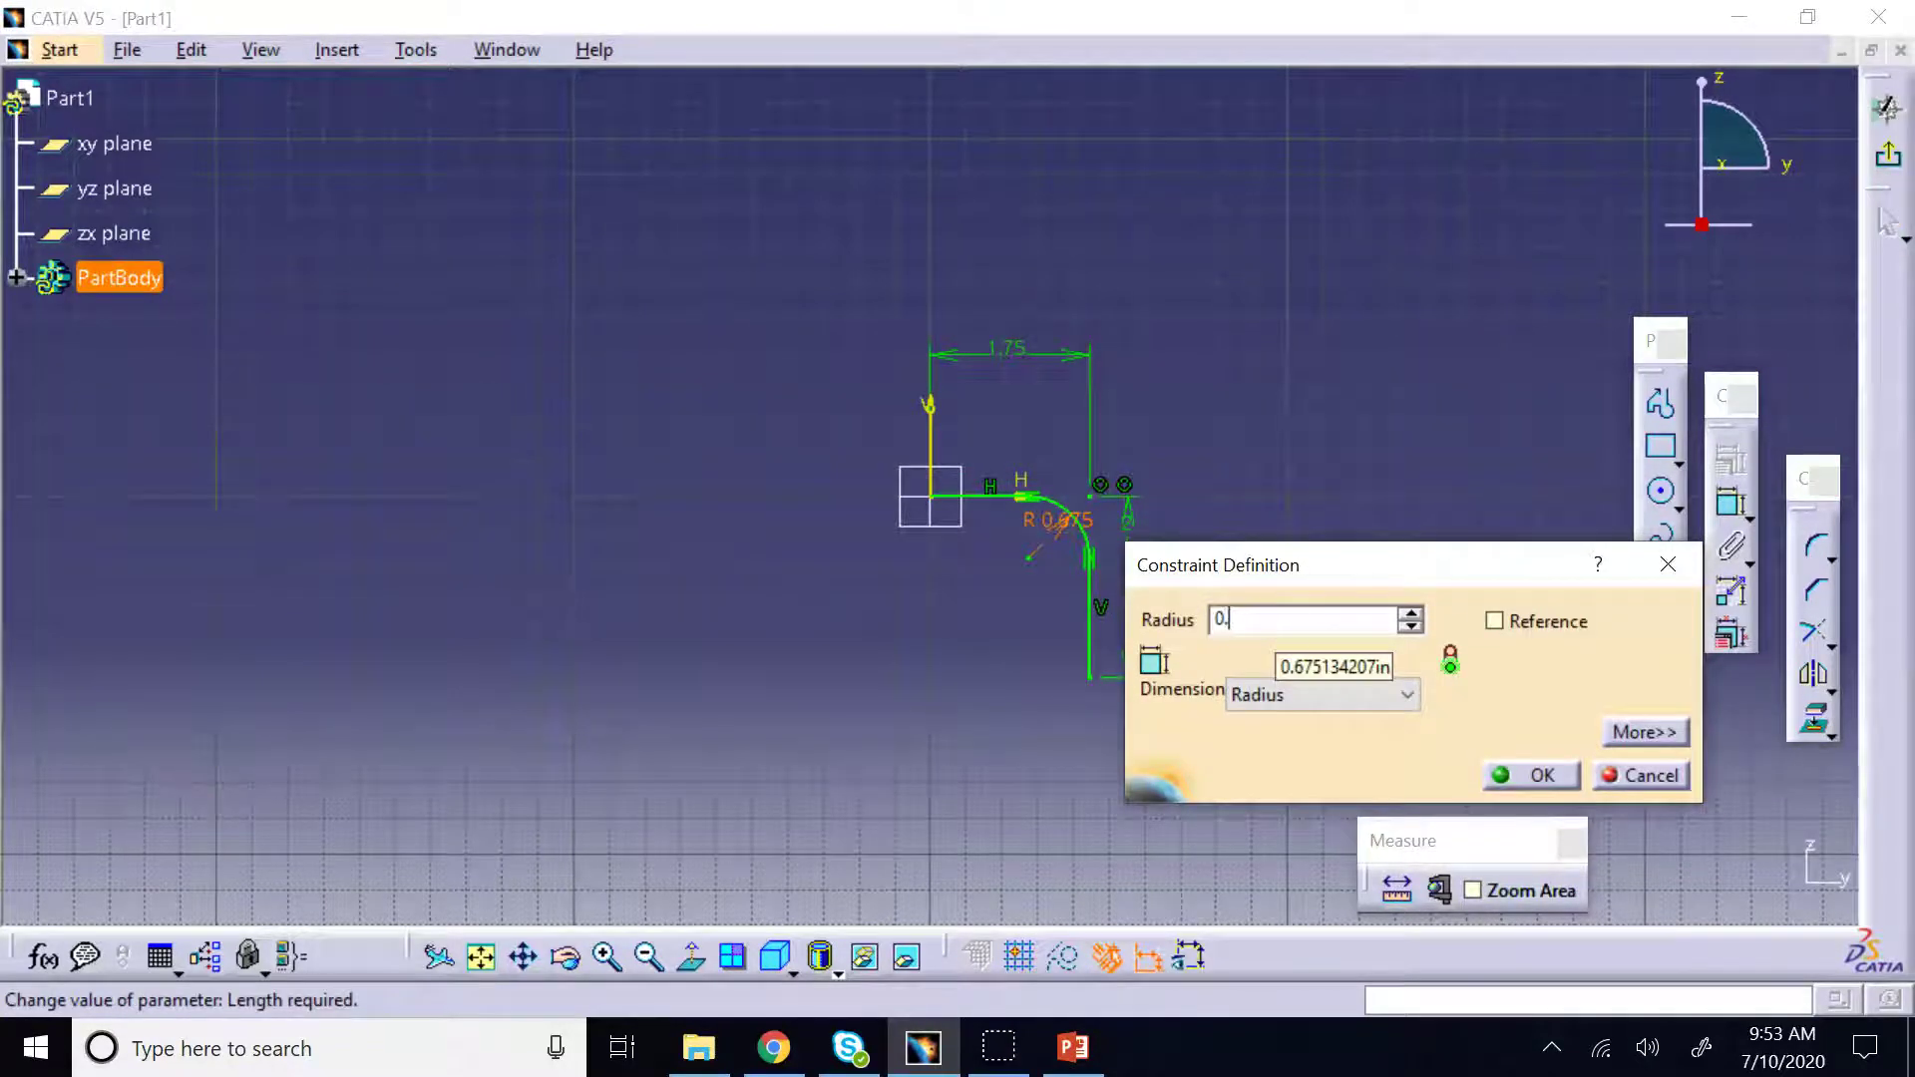
type("0.5")
key("Return")
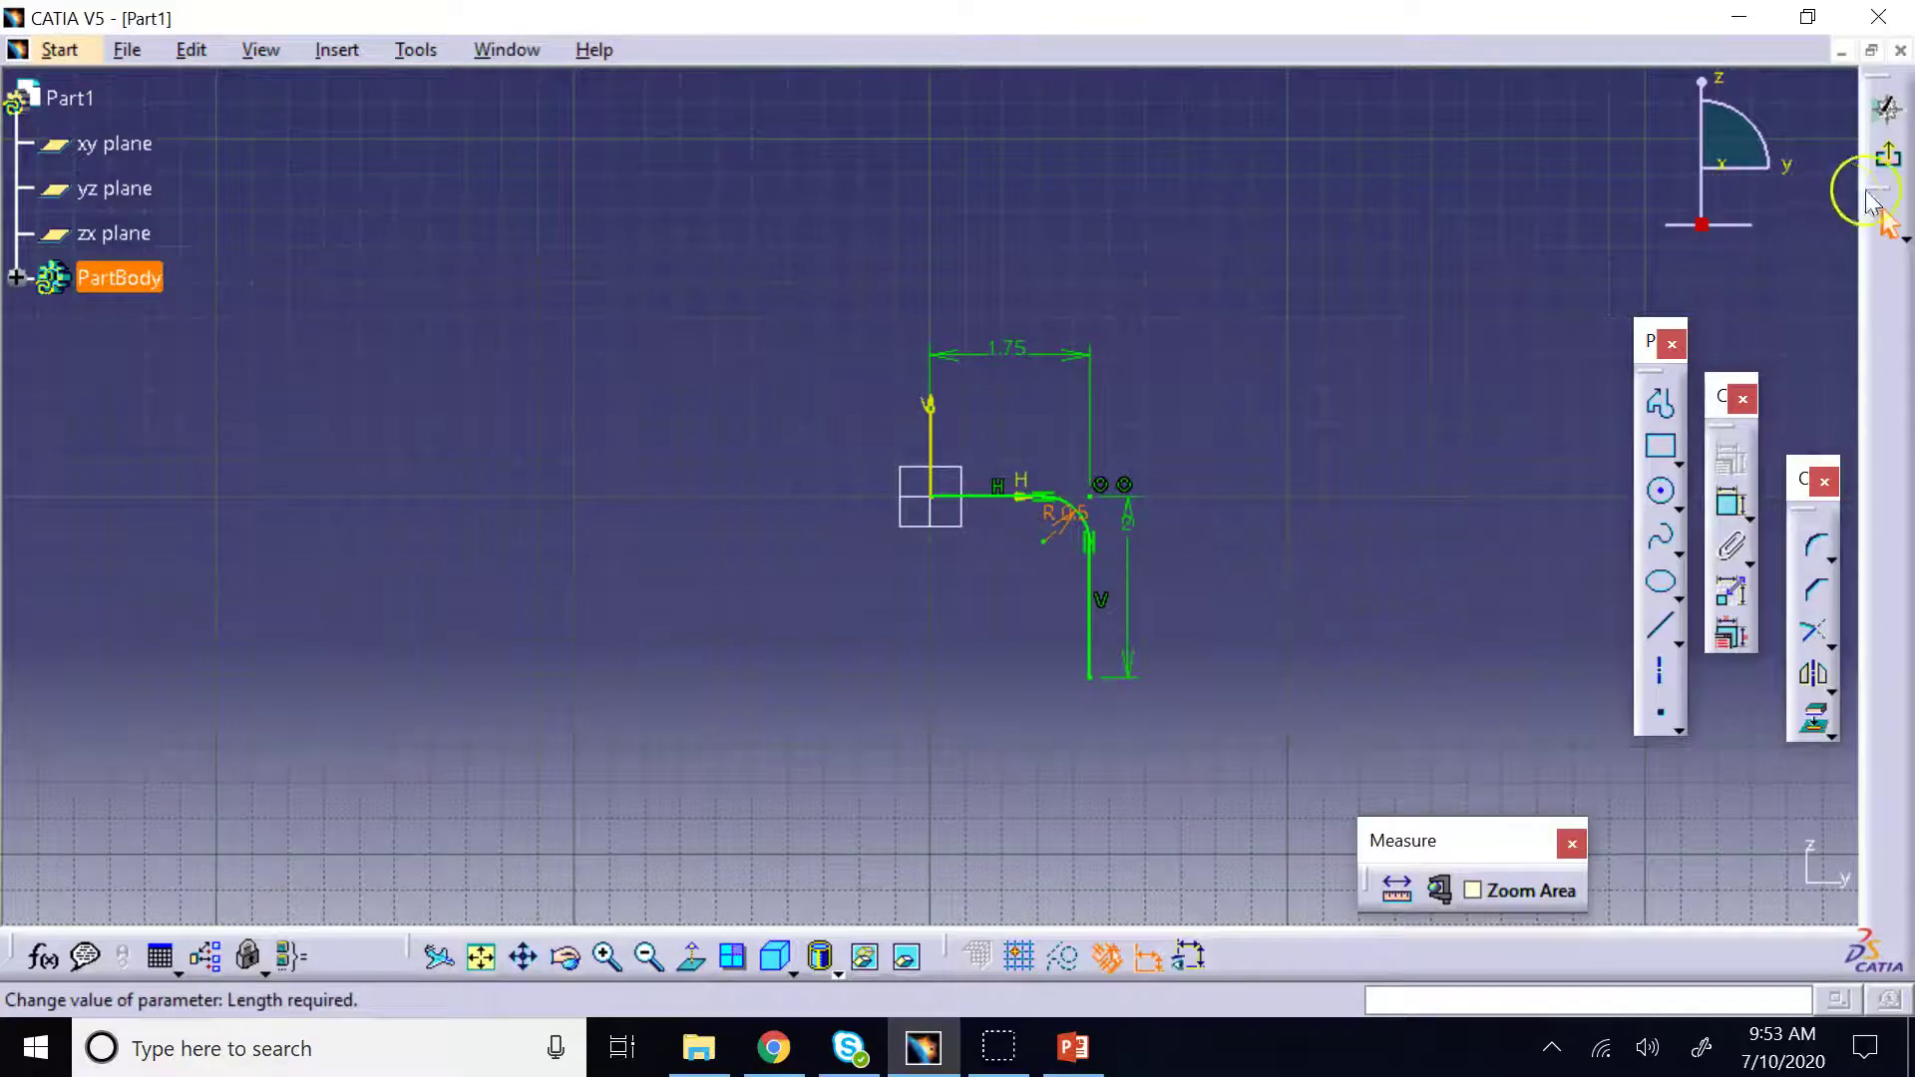
left_click(1888, 154)
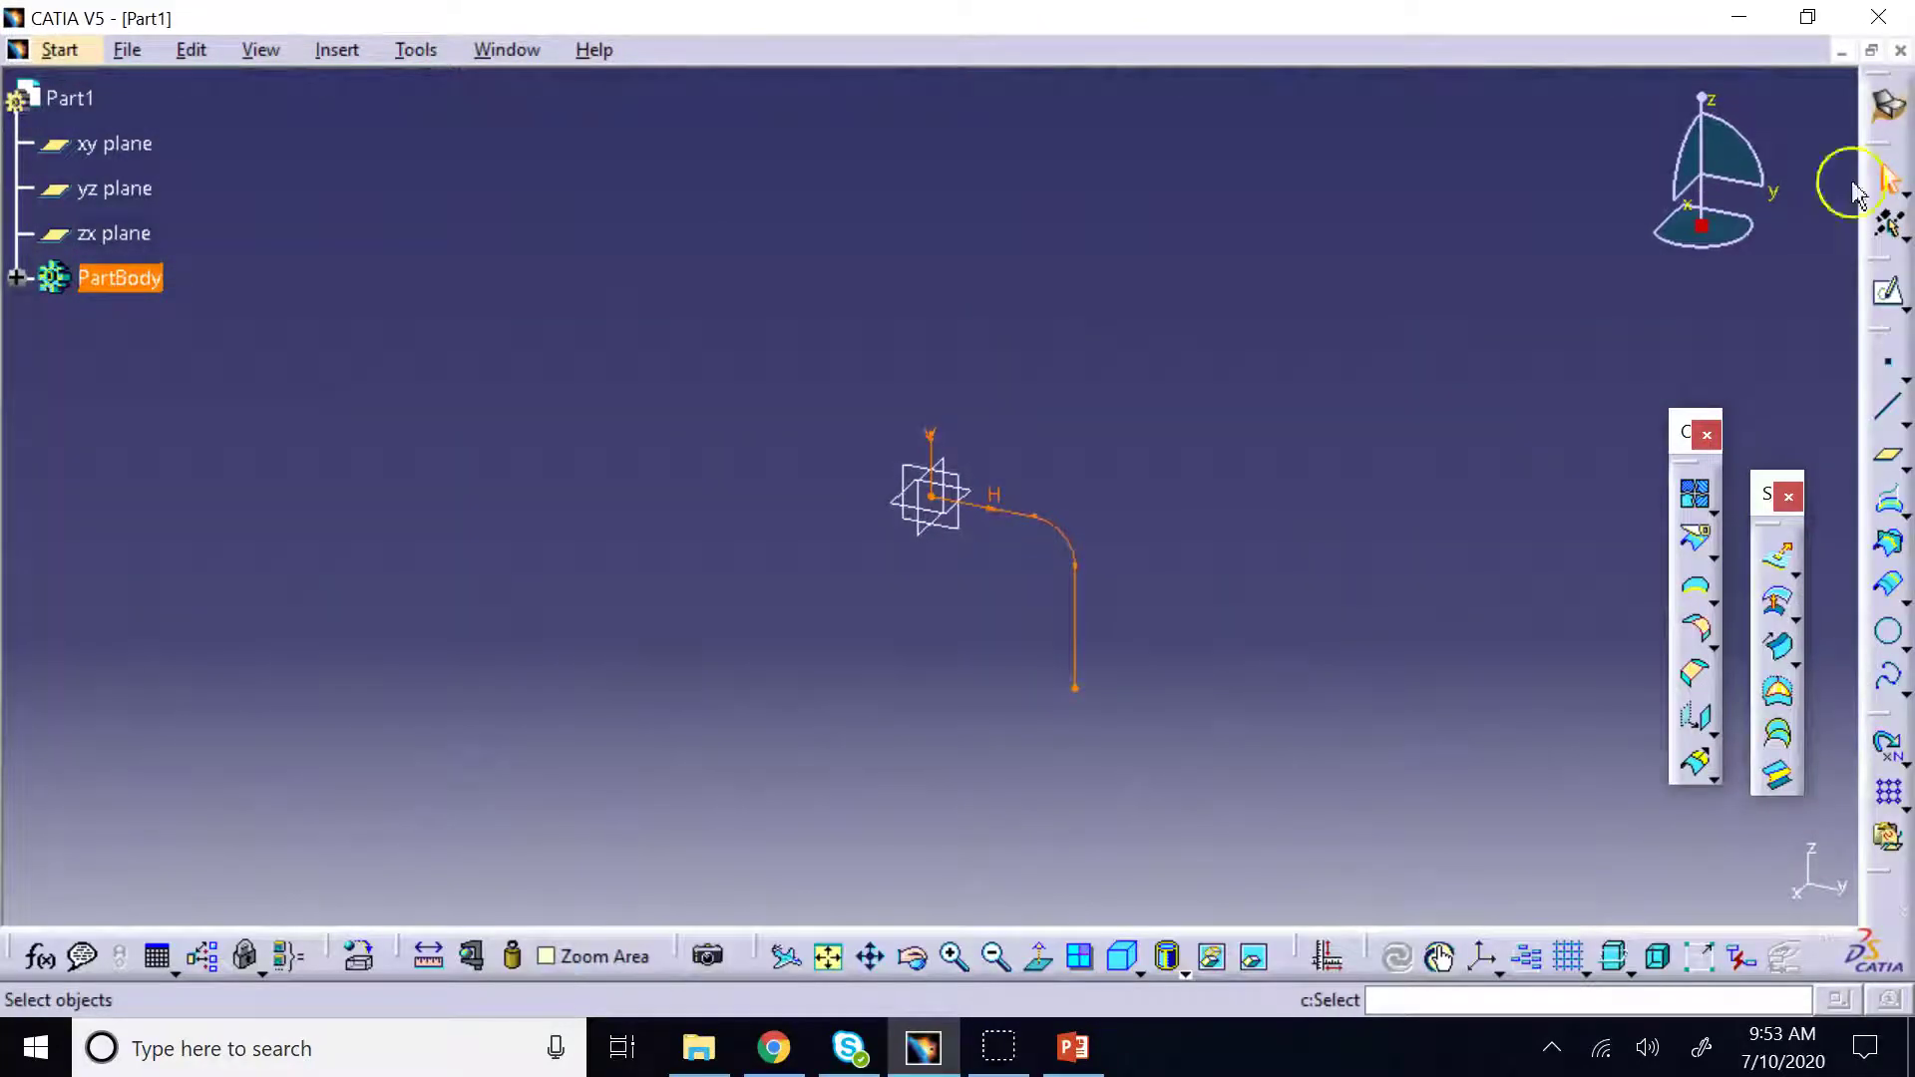
Switch to the isometric view and start an extruded surface from the profile sketch along its default normal direction
left_click(1122, 953)
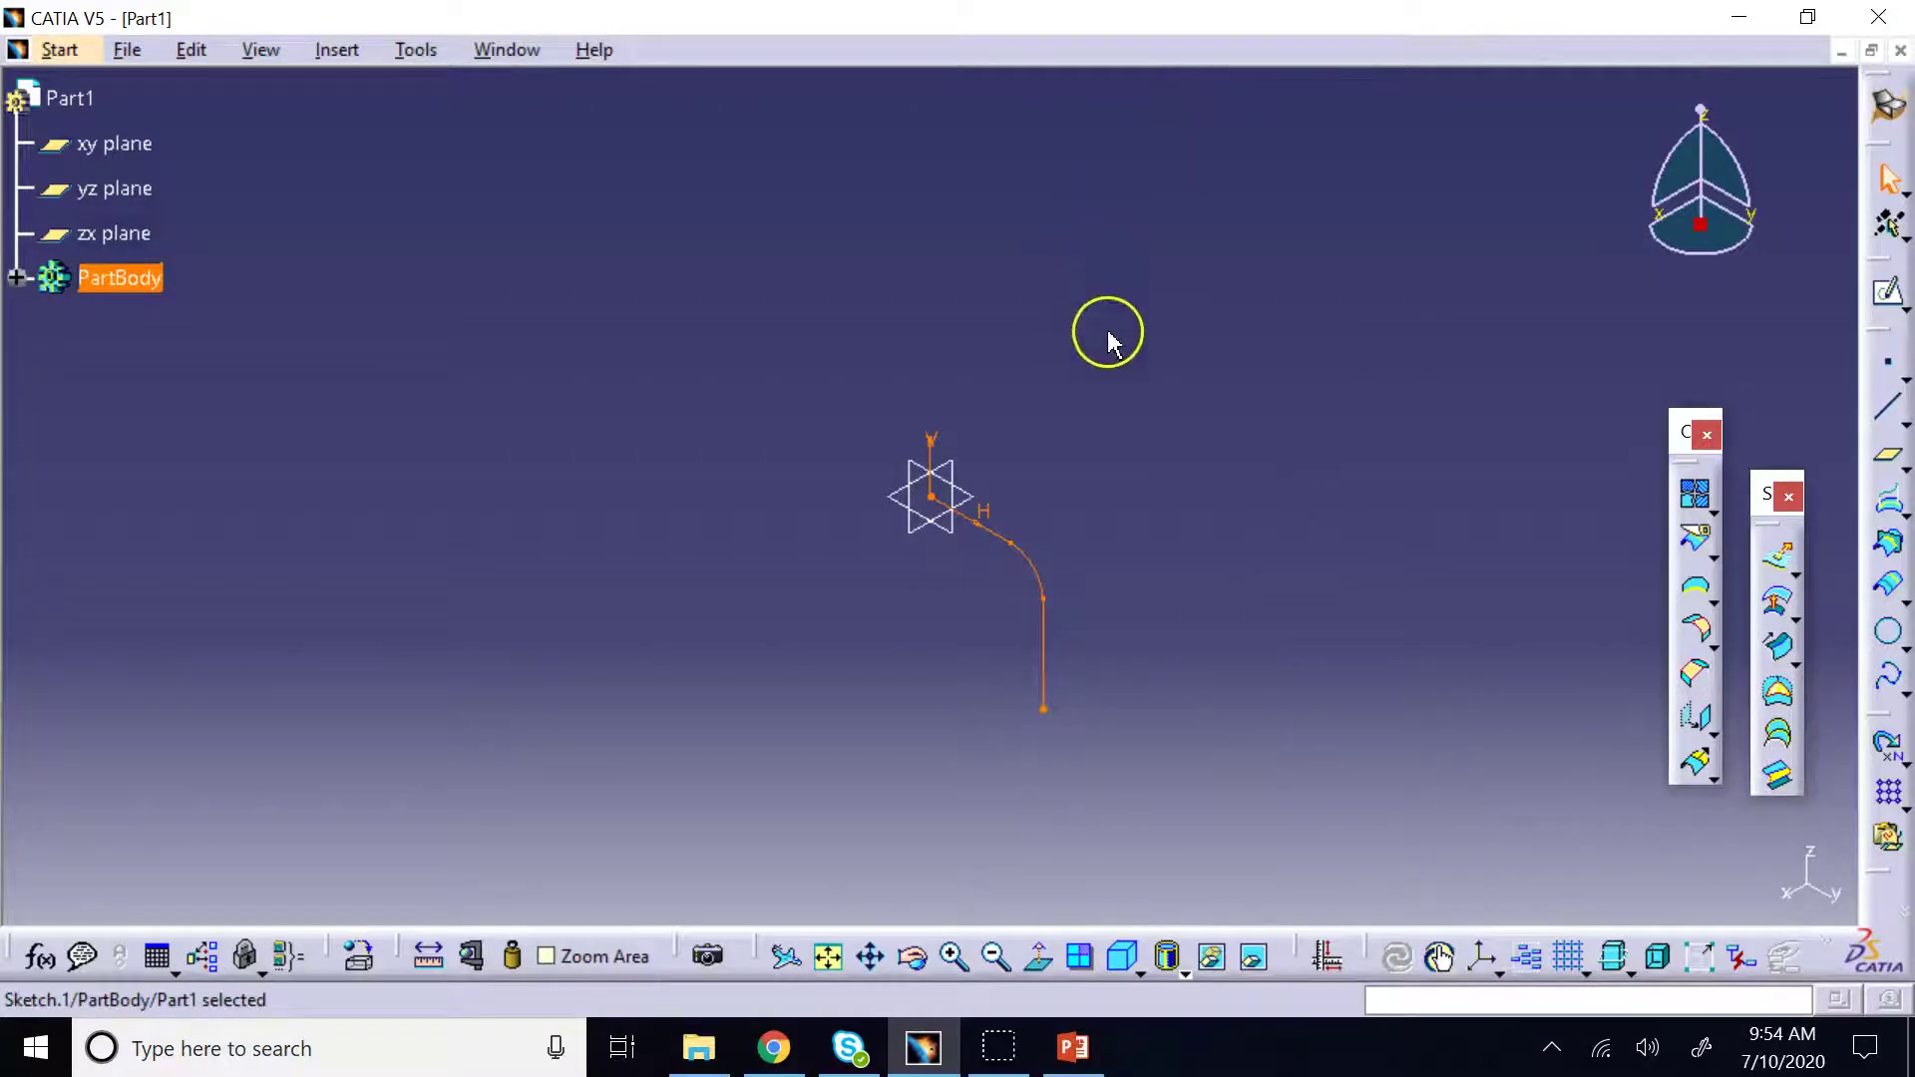
left_click(976, 526)
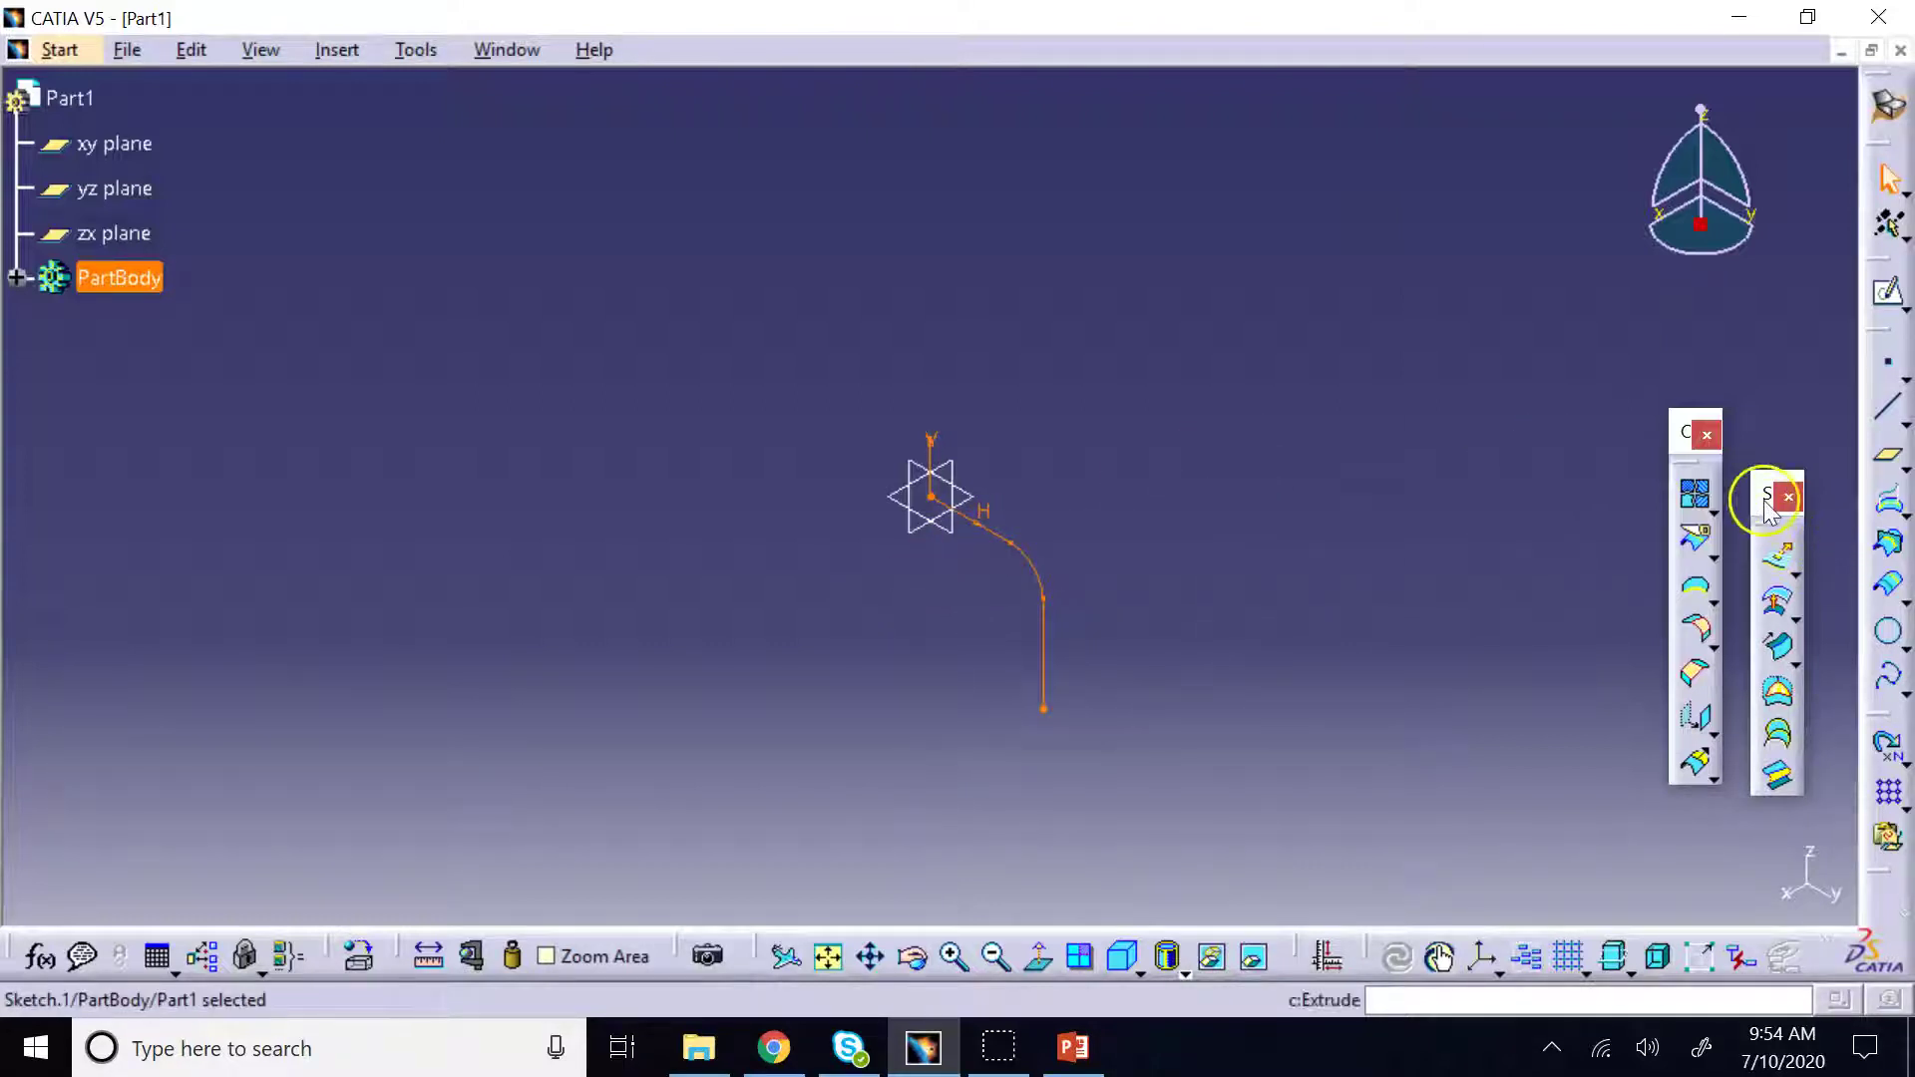
left_click_drag(1755, 496, 1309, 163)
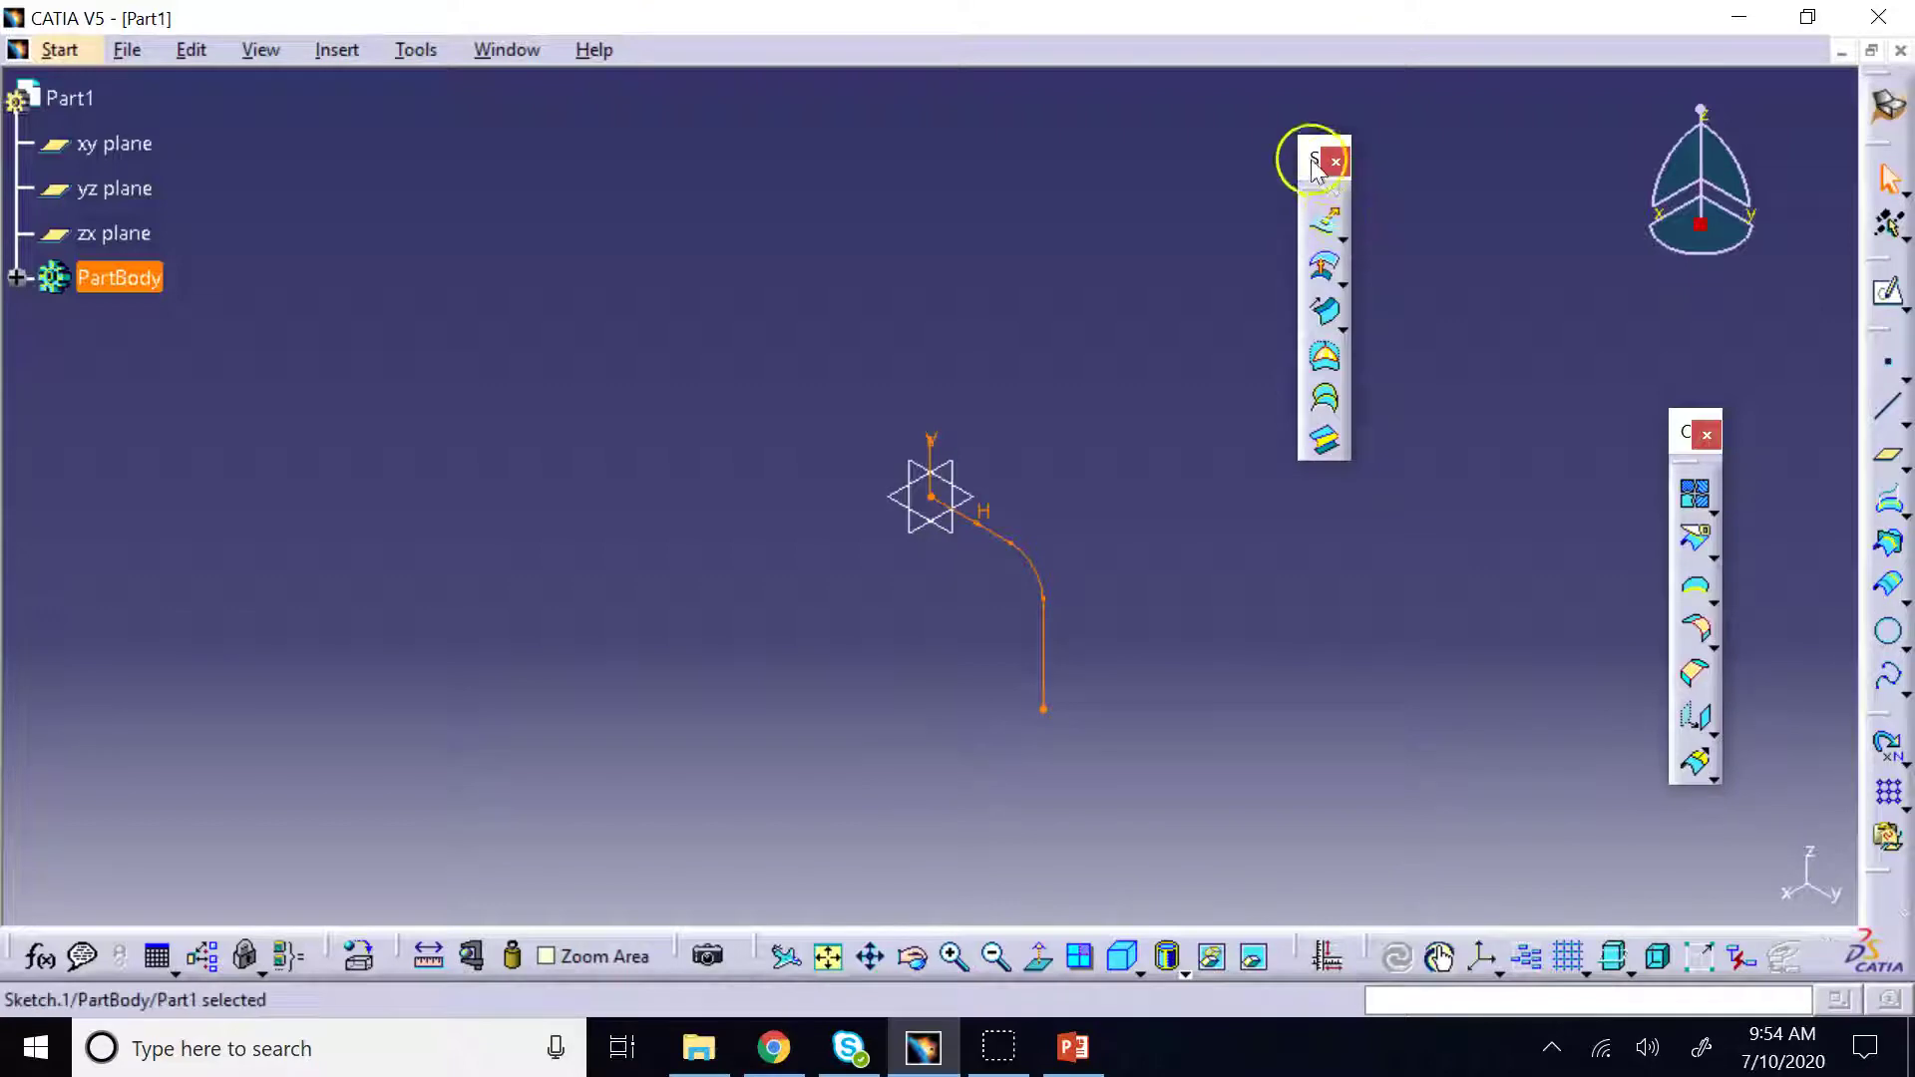
left_click(1330, 226)
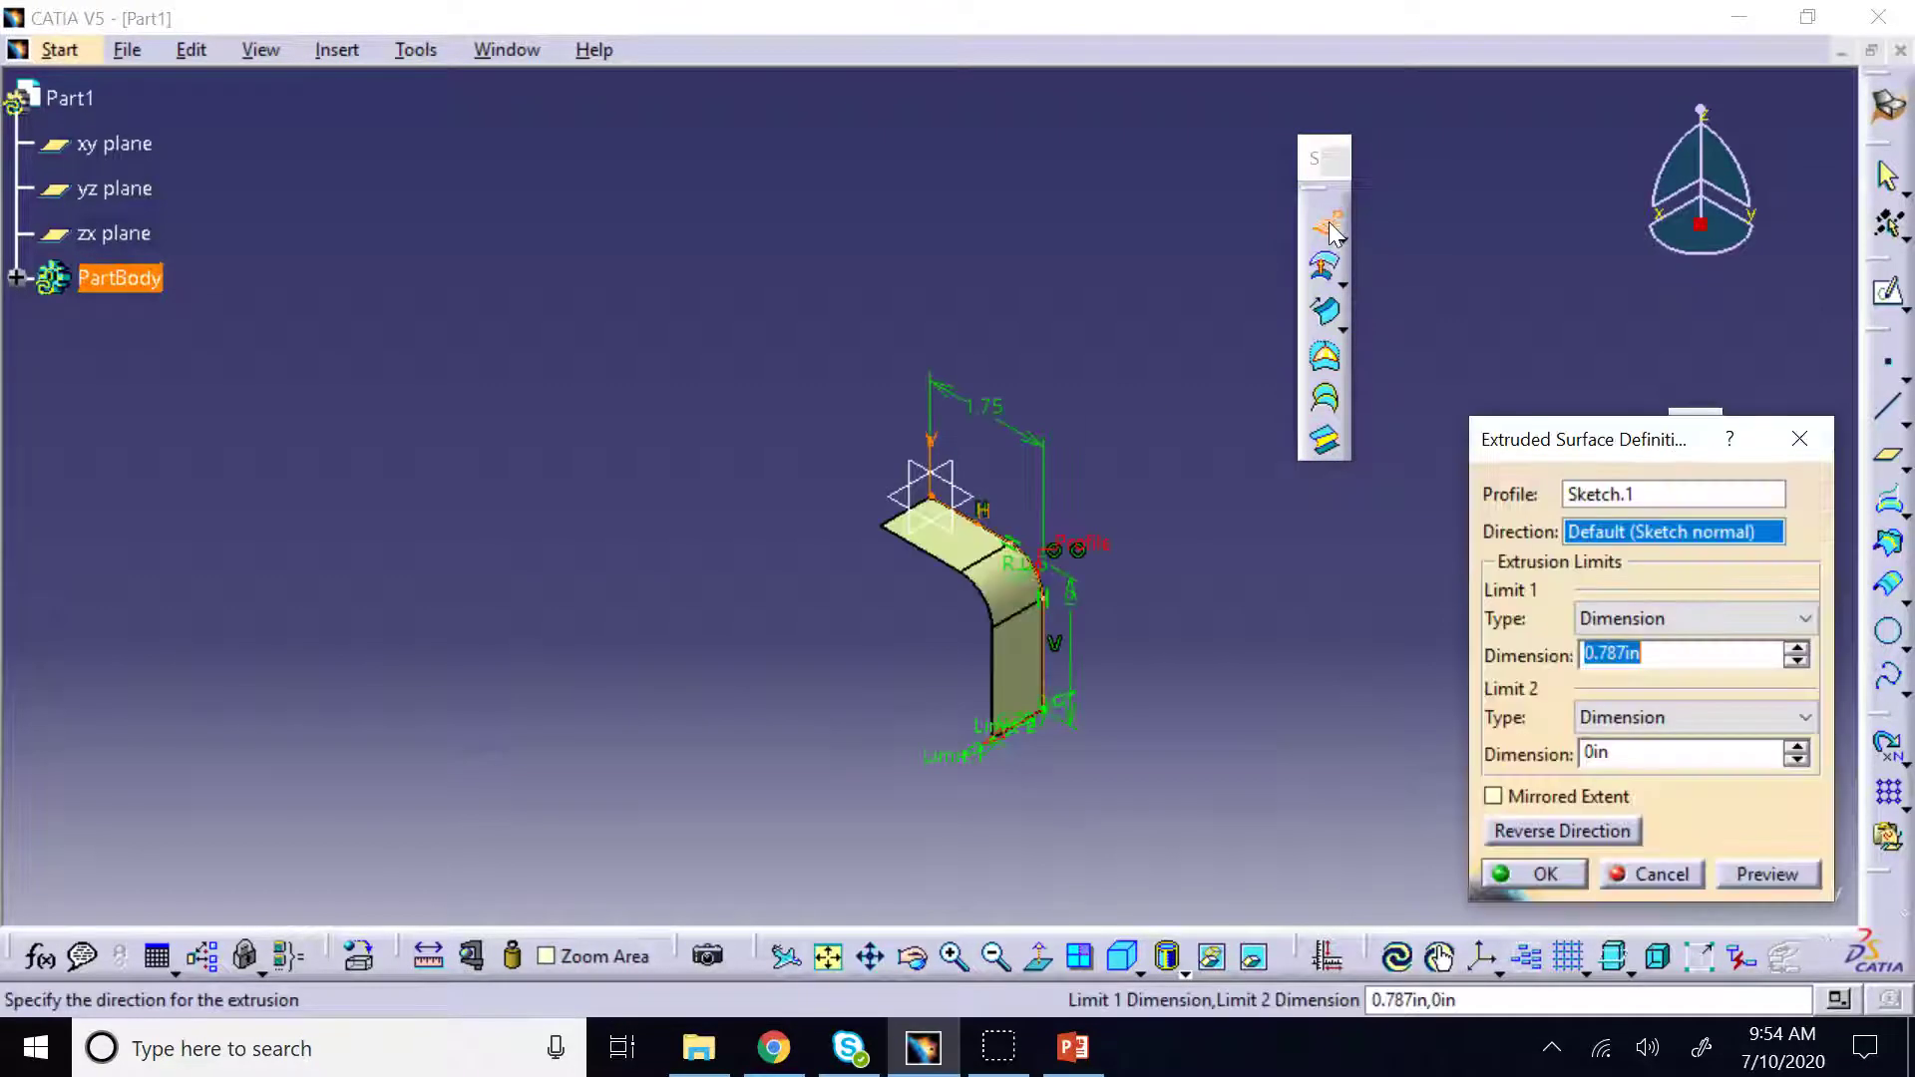
Consult the bracket drawing in PowerPoint and extrude the profile surface in CATIA with a first limit of 3 in
left_click(1070, 1047)
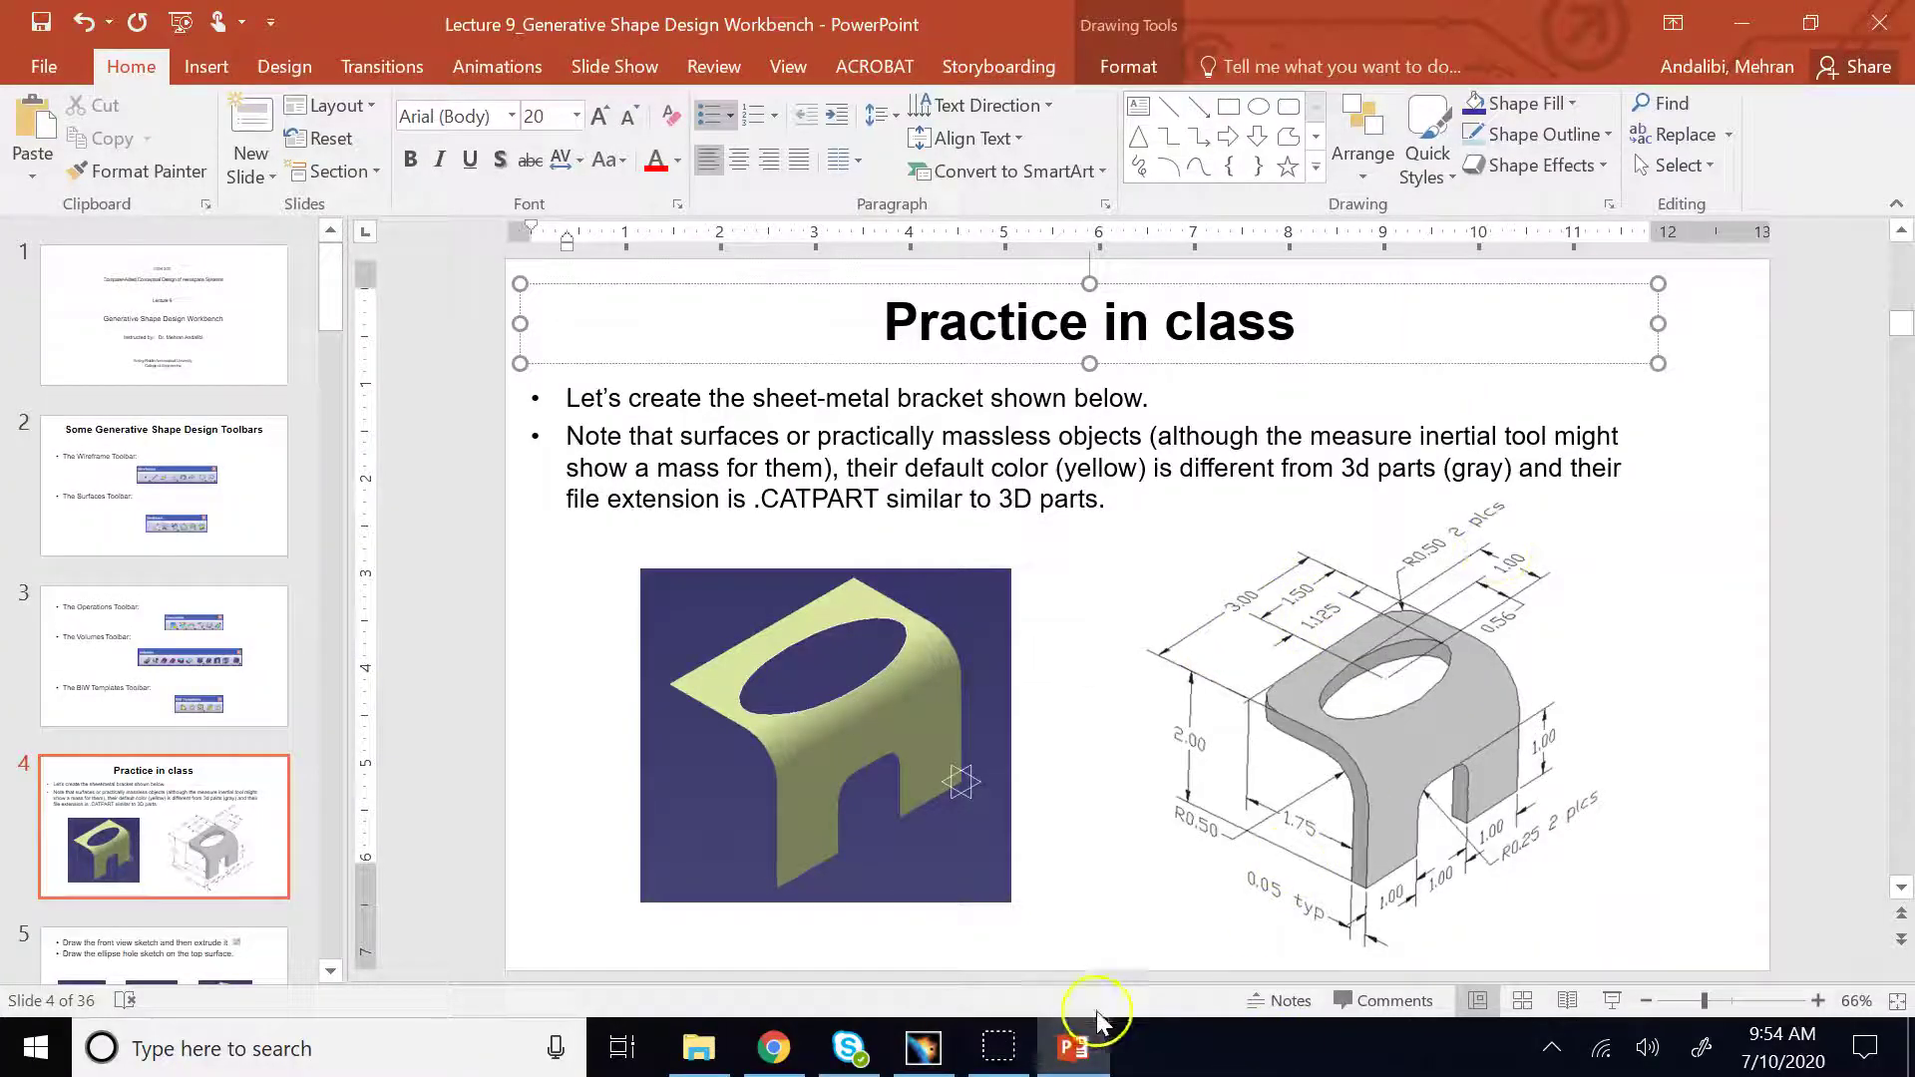
left_click(923, 1048)
left_click(1662, 657)
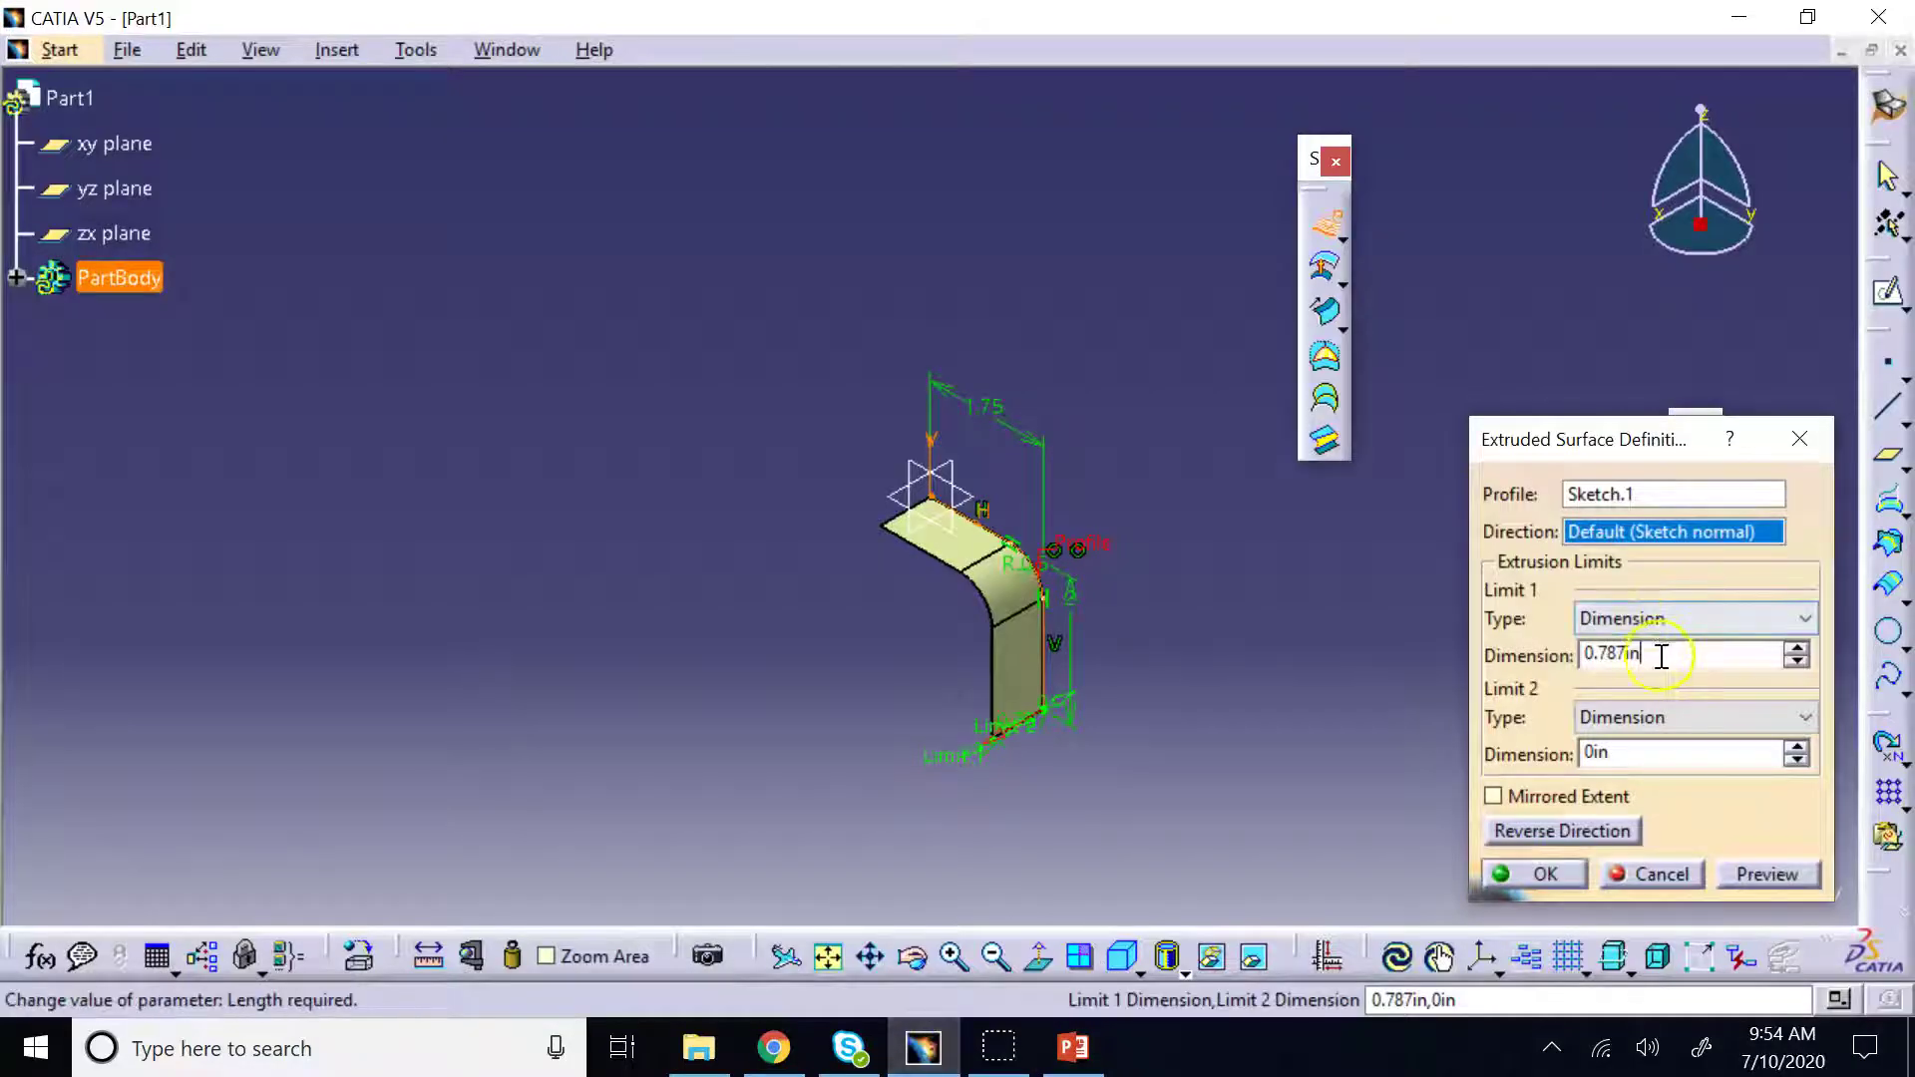
double_click(1662, 656)
type("3")
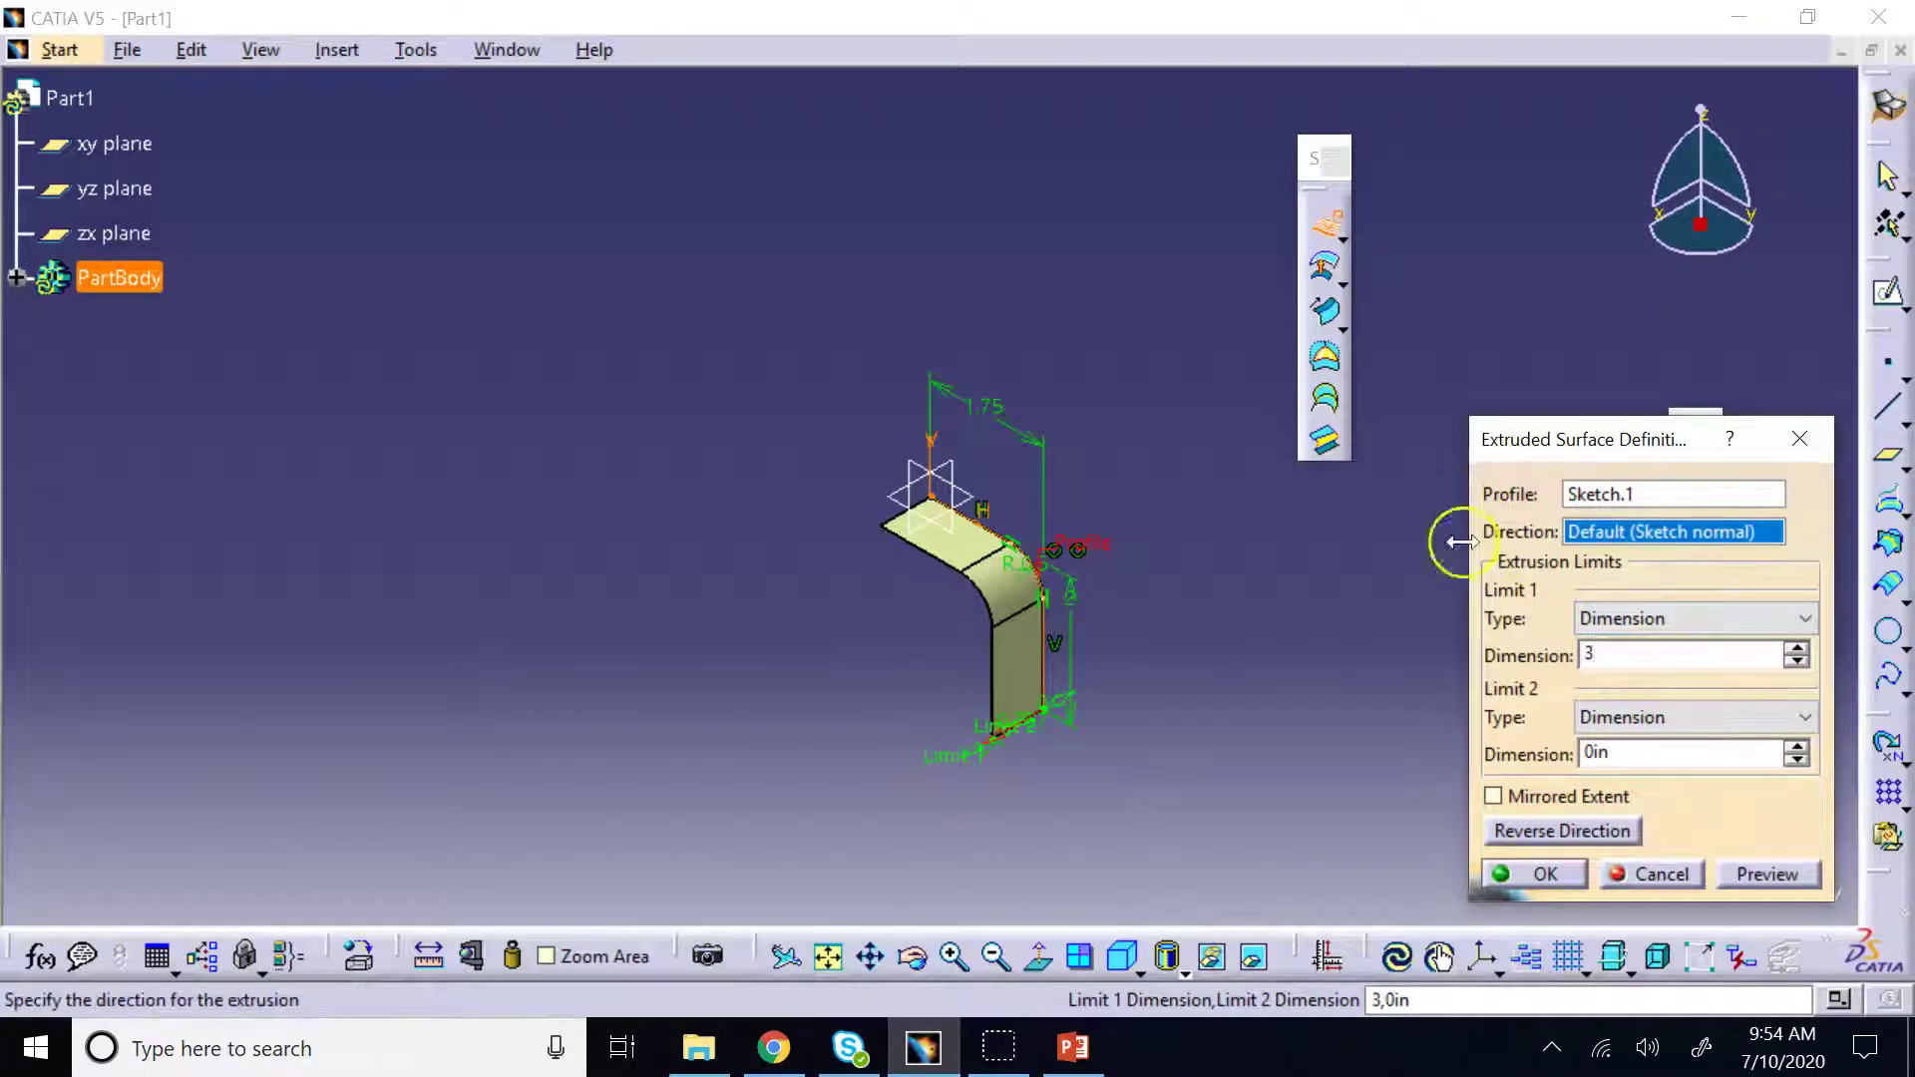
left_click(1506, 718)
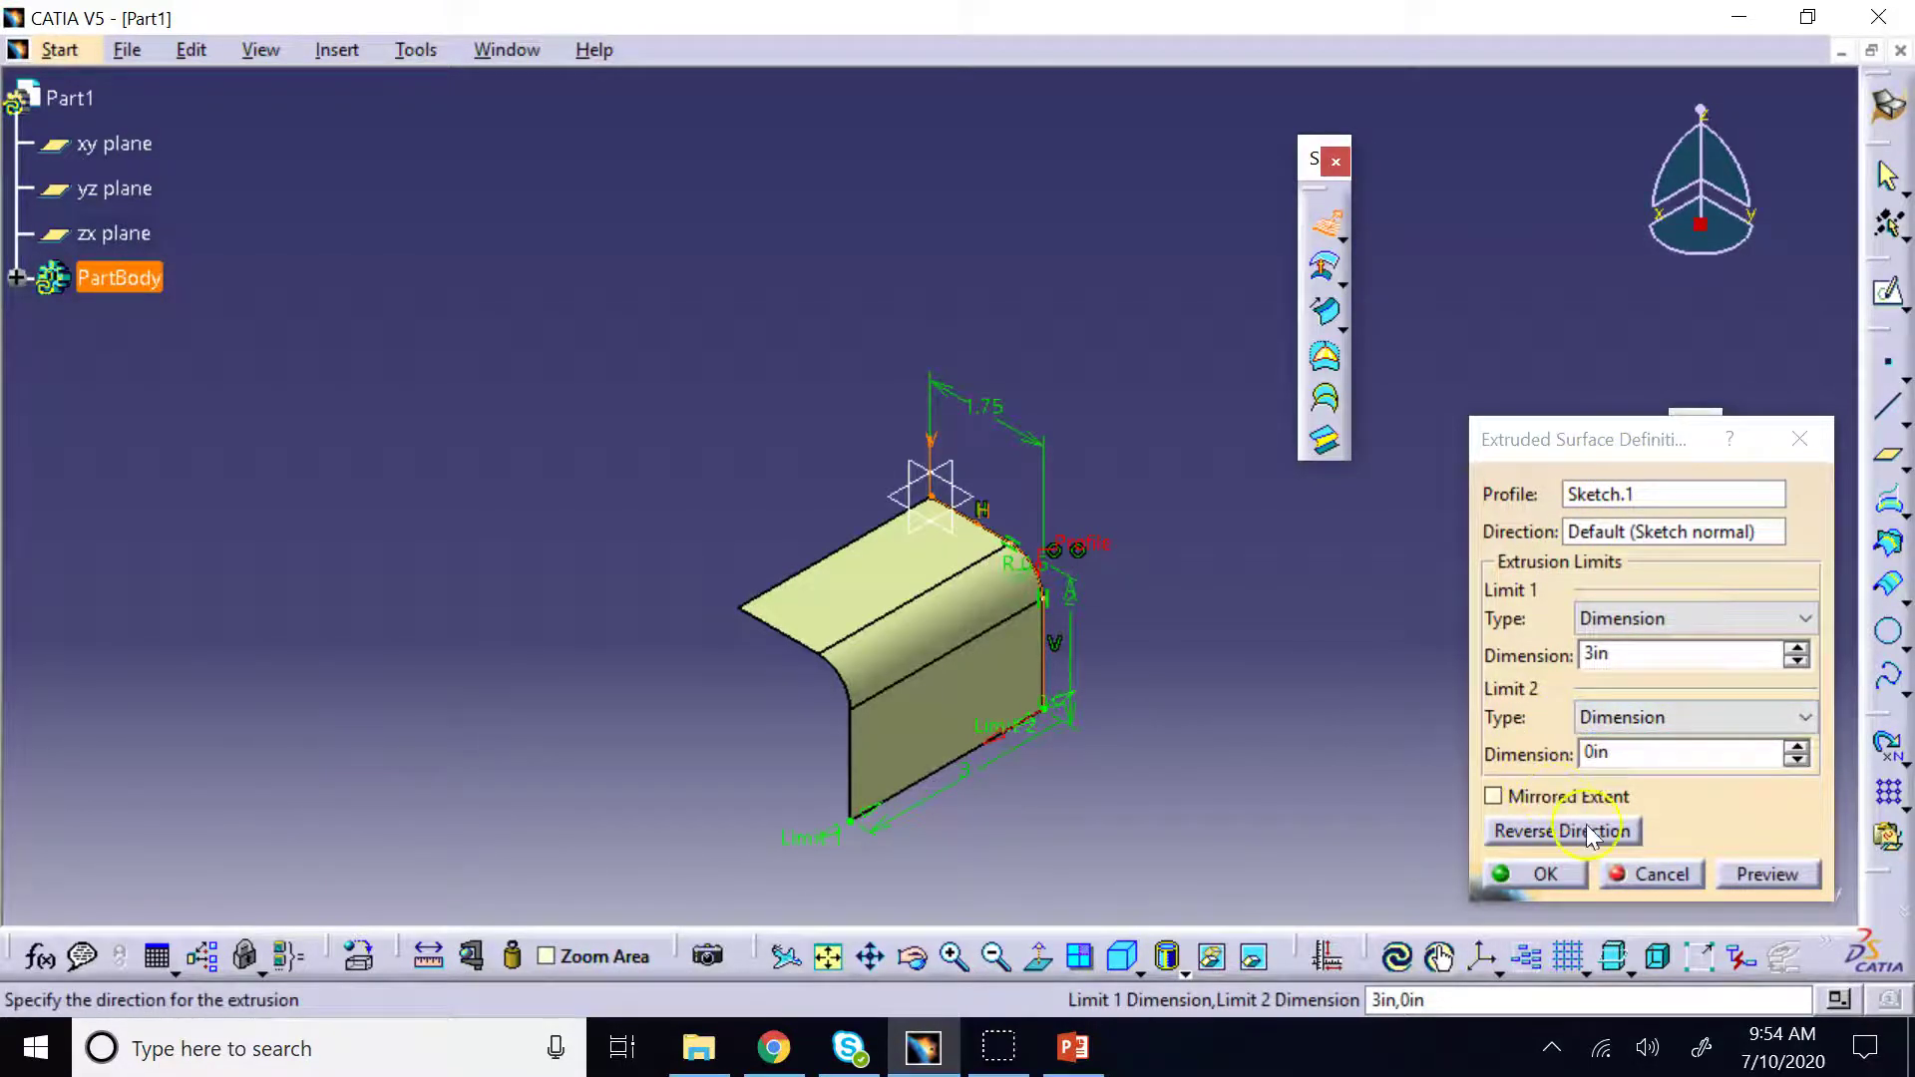
left_click(1544, 869)
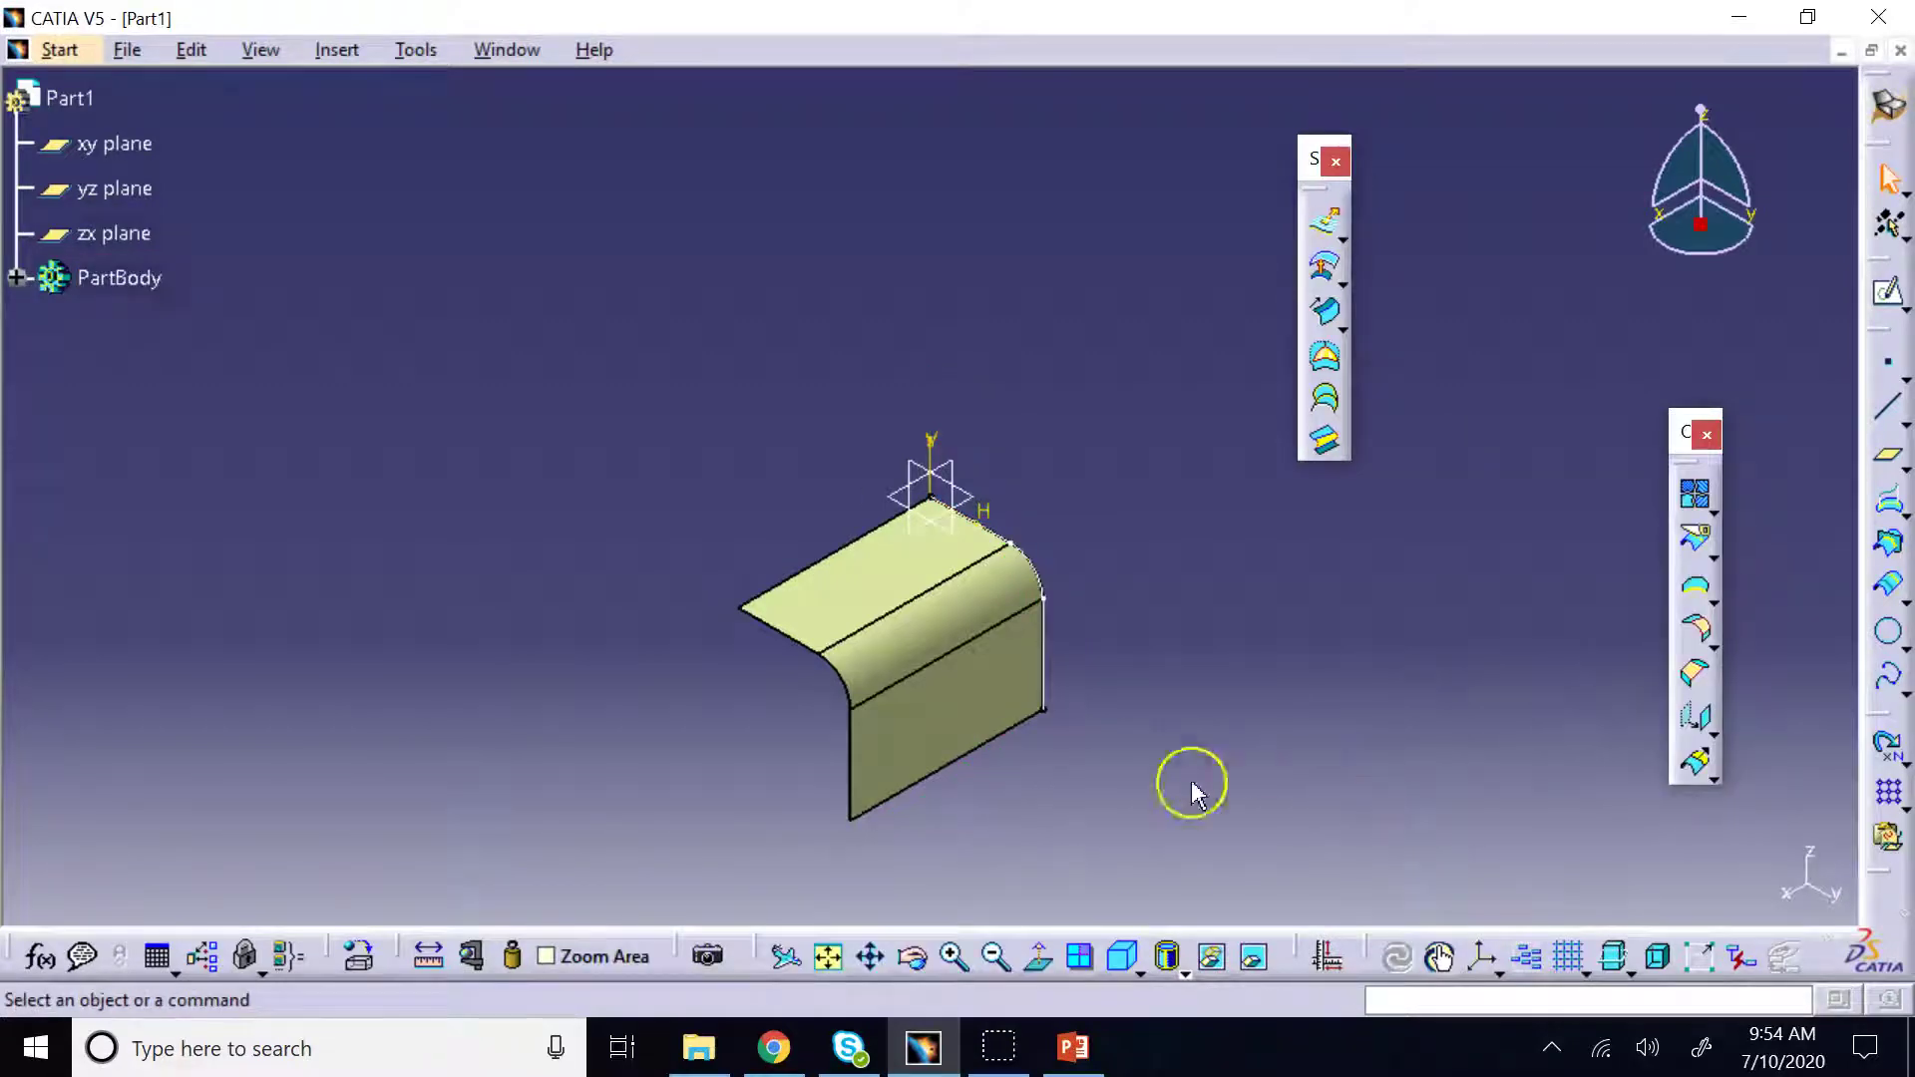
Check the cutout dimensions in the PowerPoint drawing and start a new sketch on the bracket's vertical face in CATIA
left_click(833, 963)
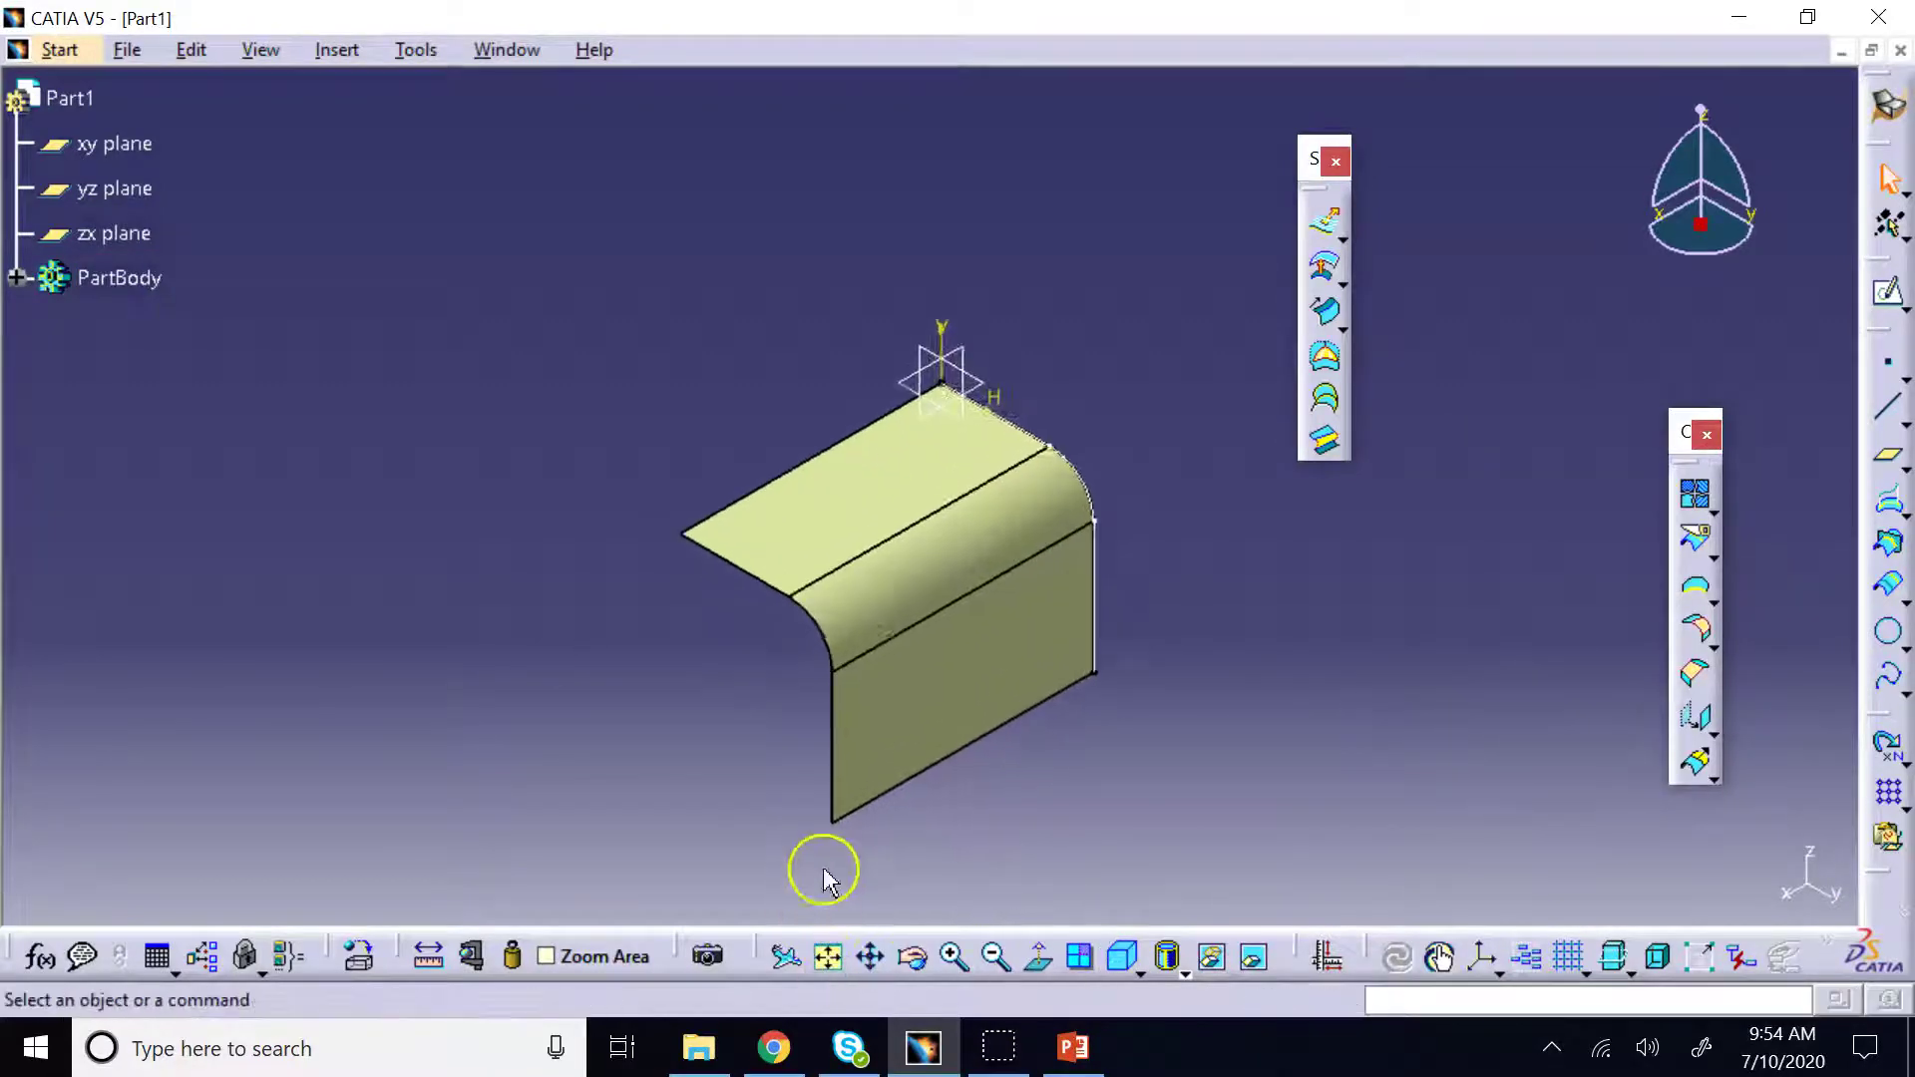
left_click(995, 958)
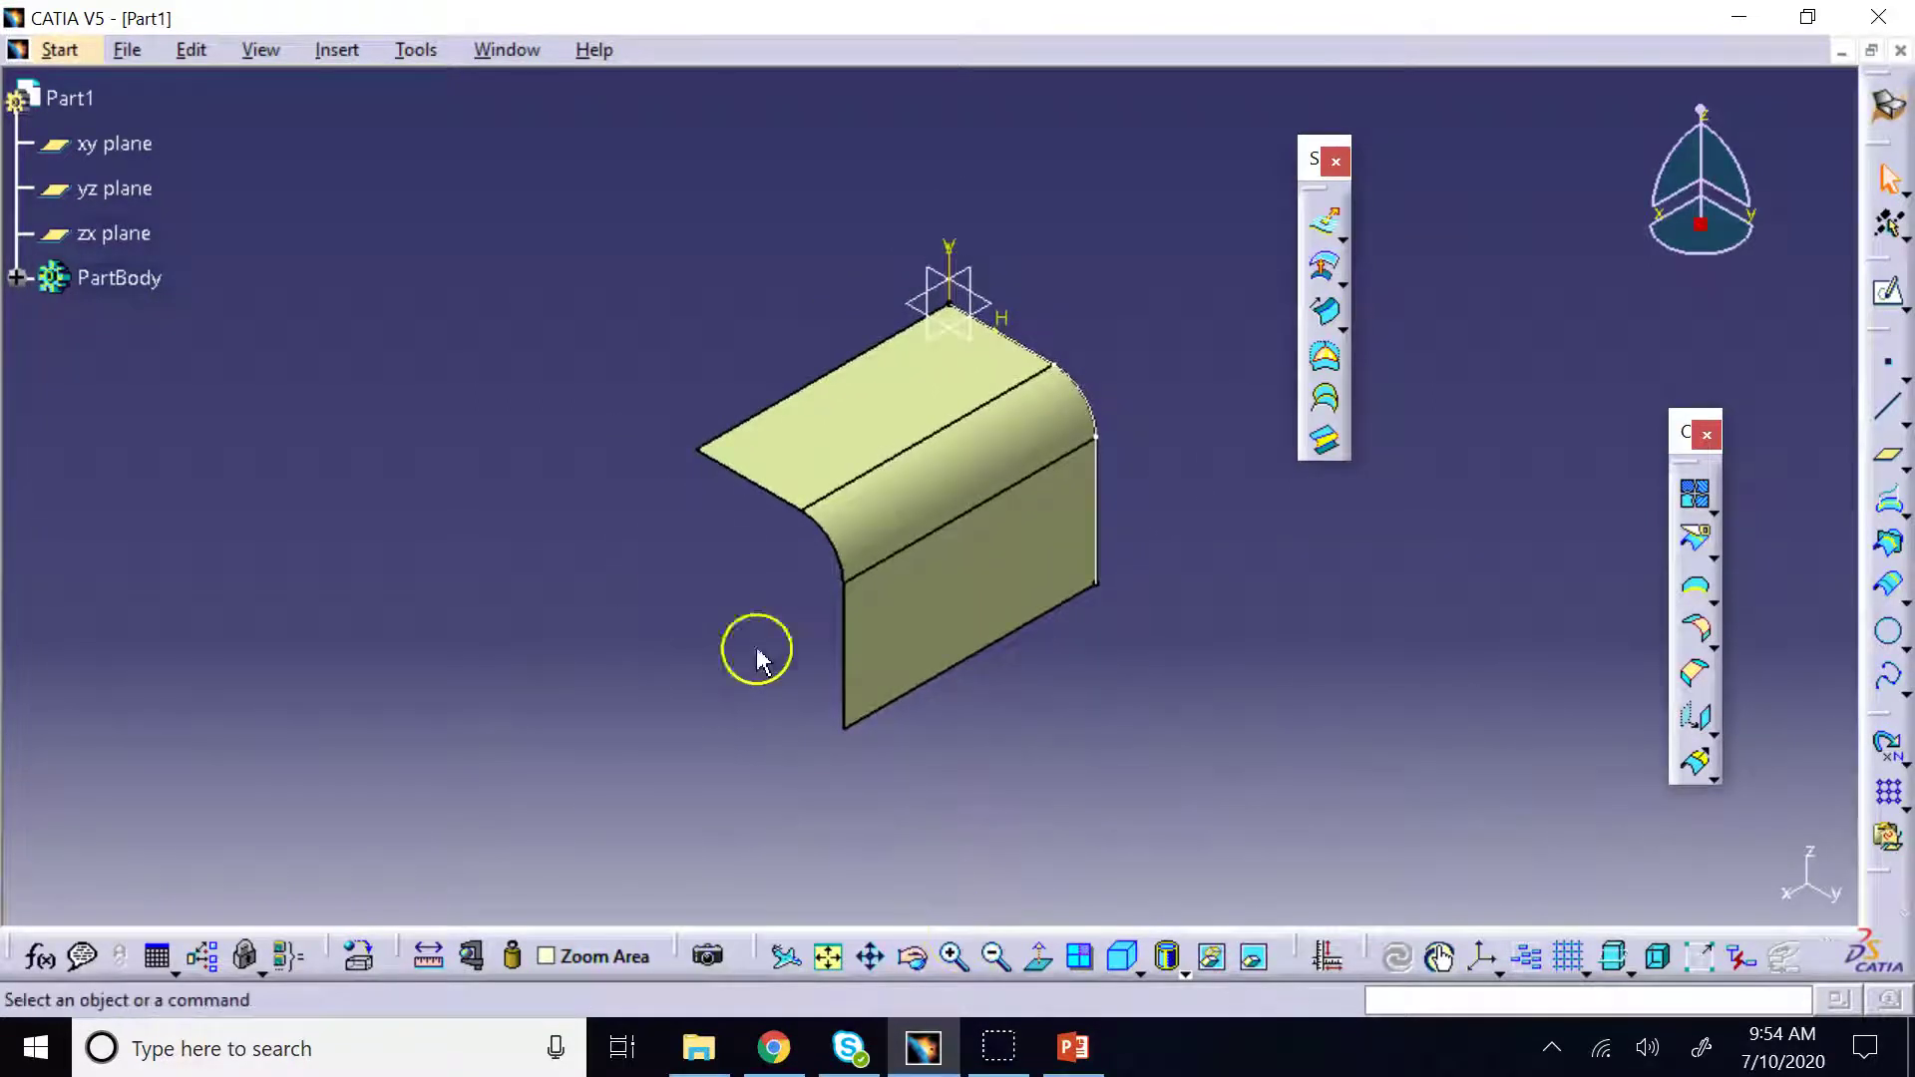
left_click(1073, 1048)
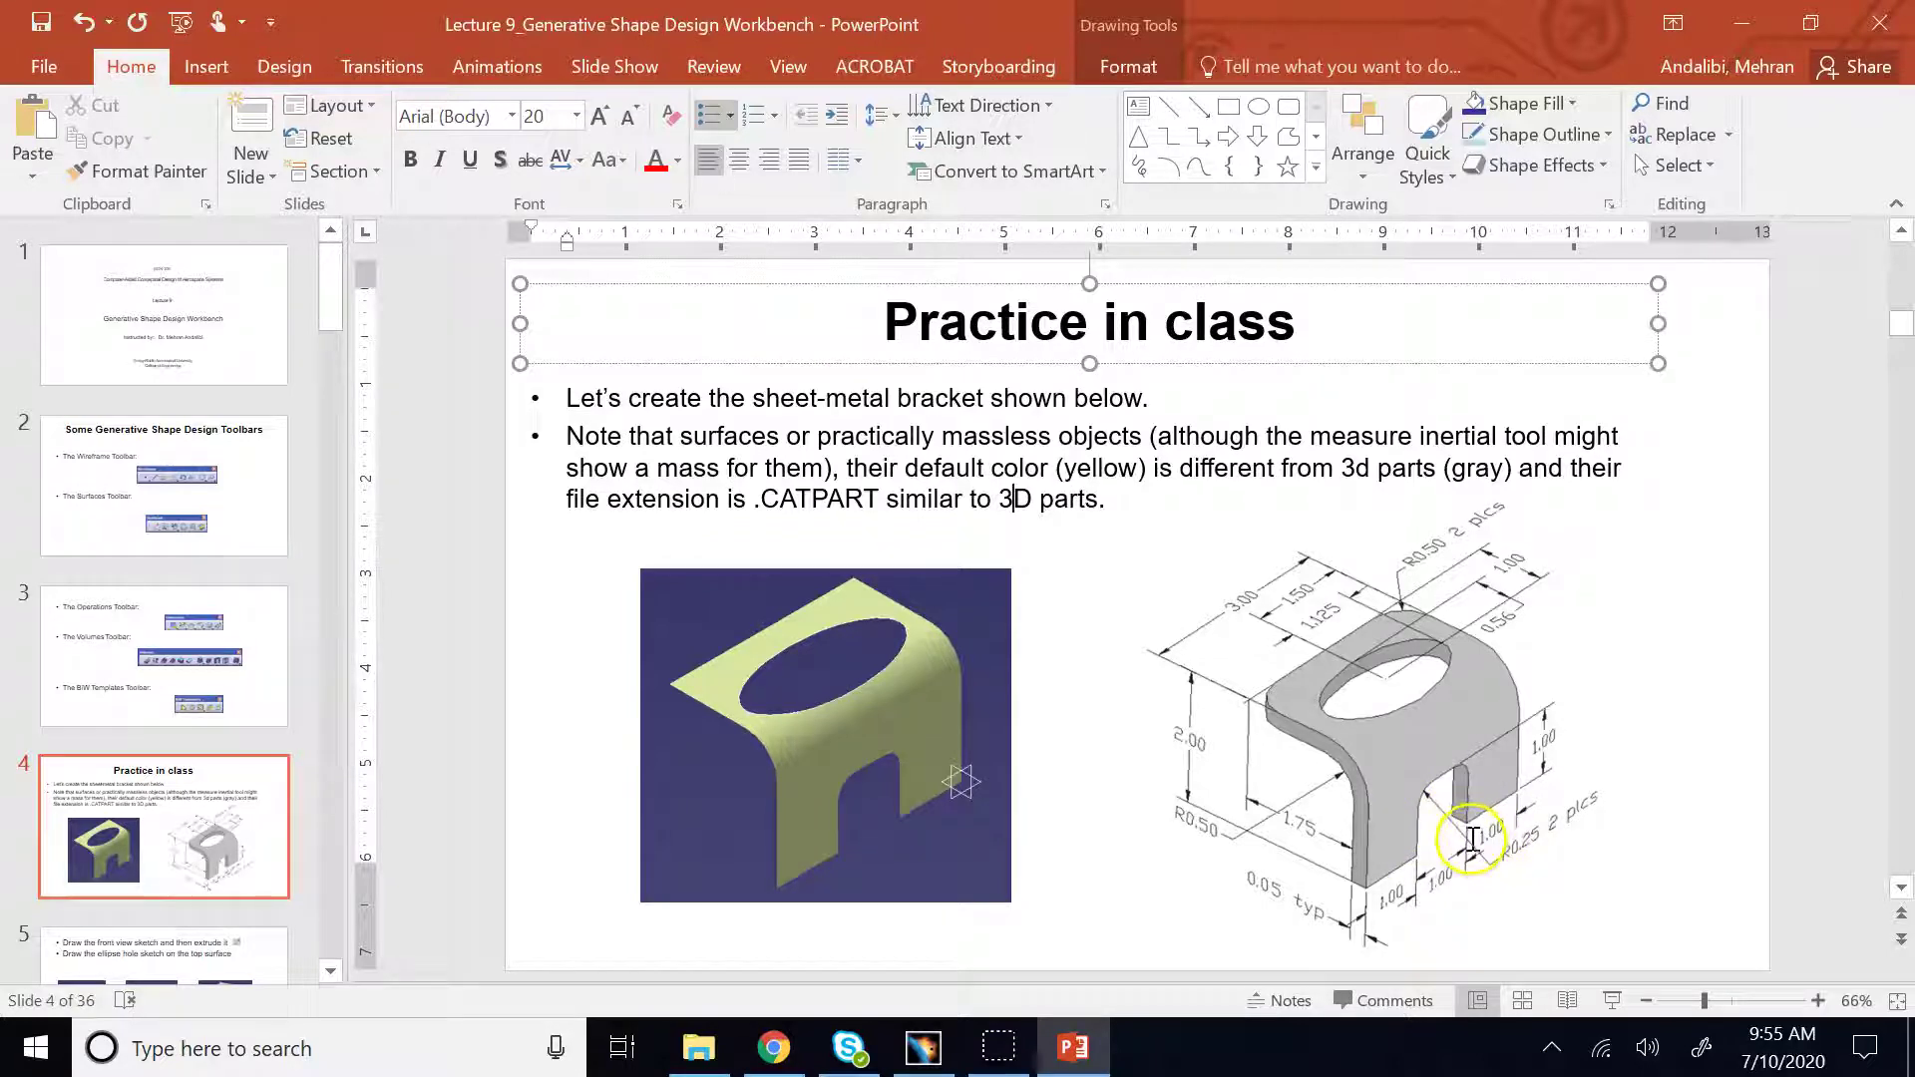
left_click(924, 1047)
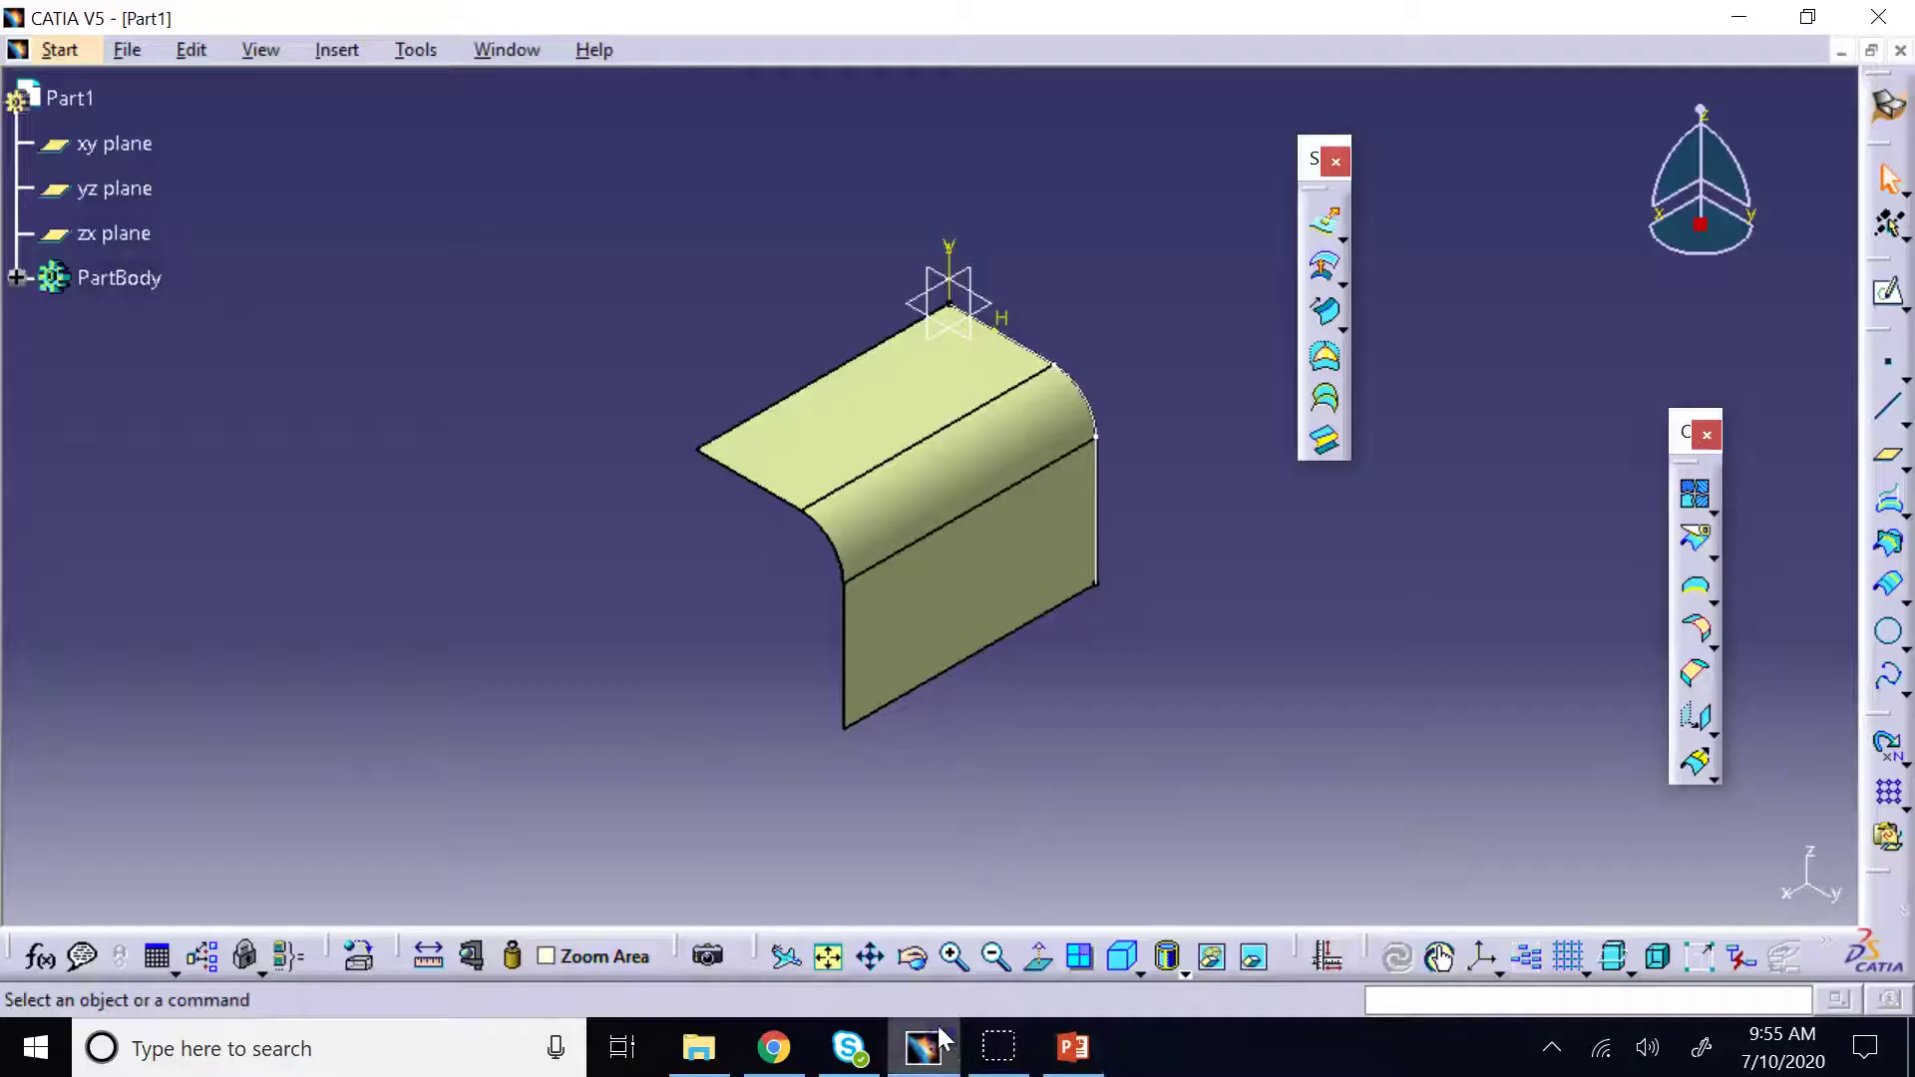
left_click(975, 577)
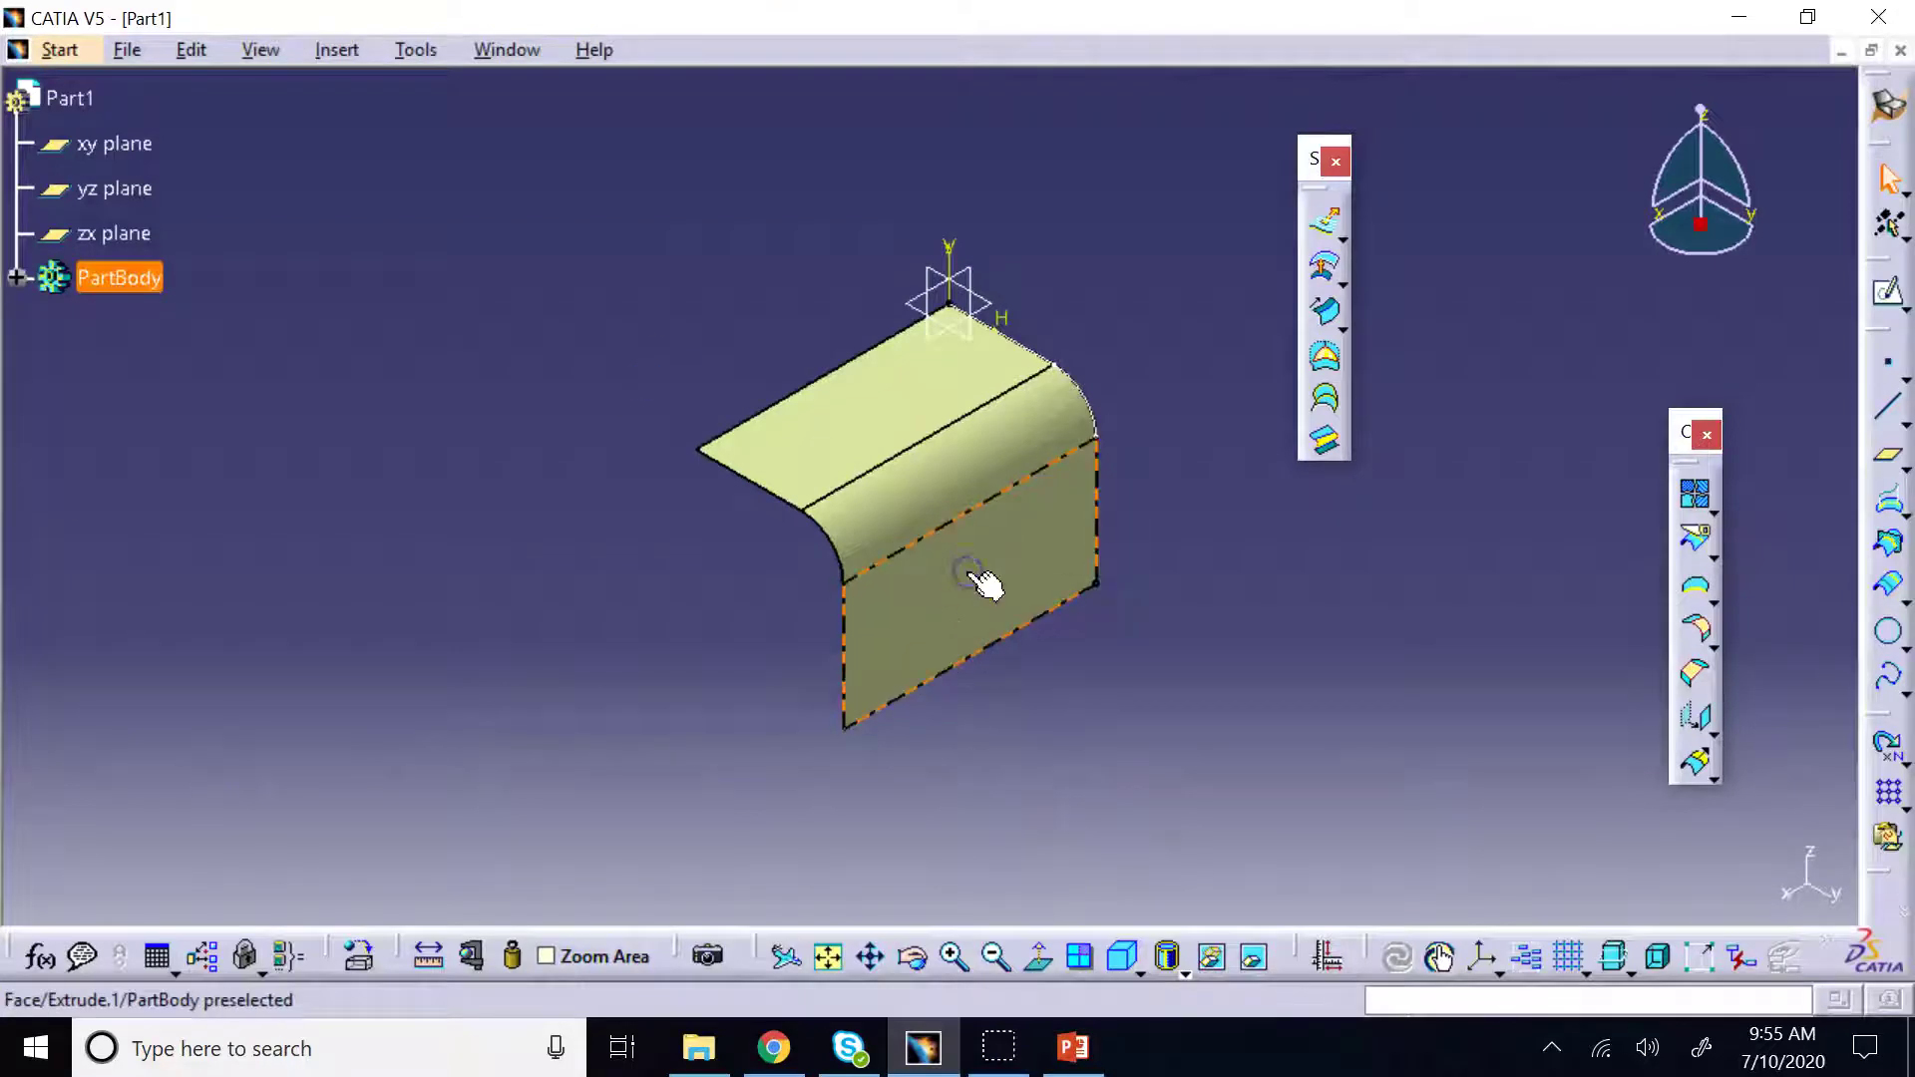
left_click(1888, 291)
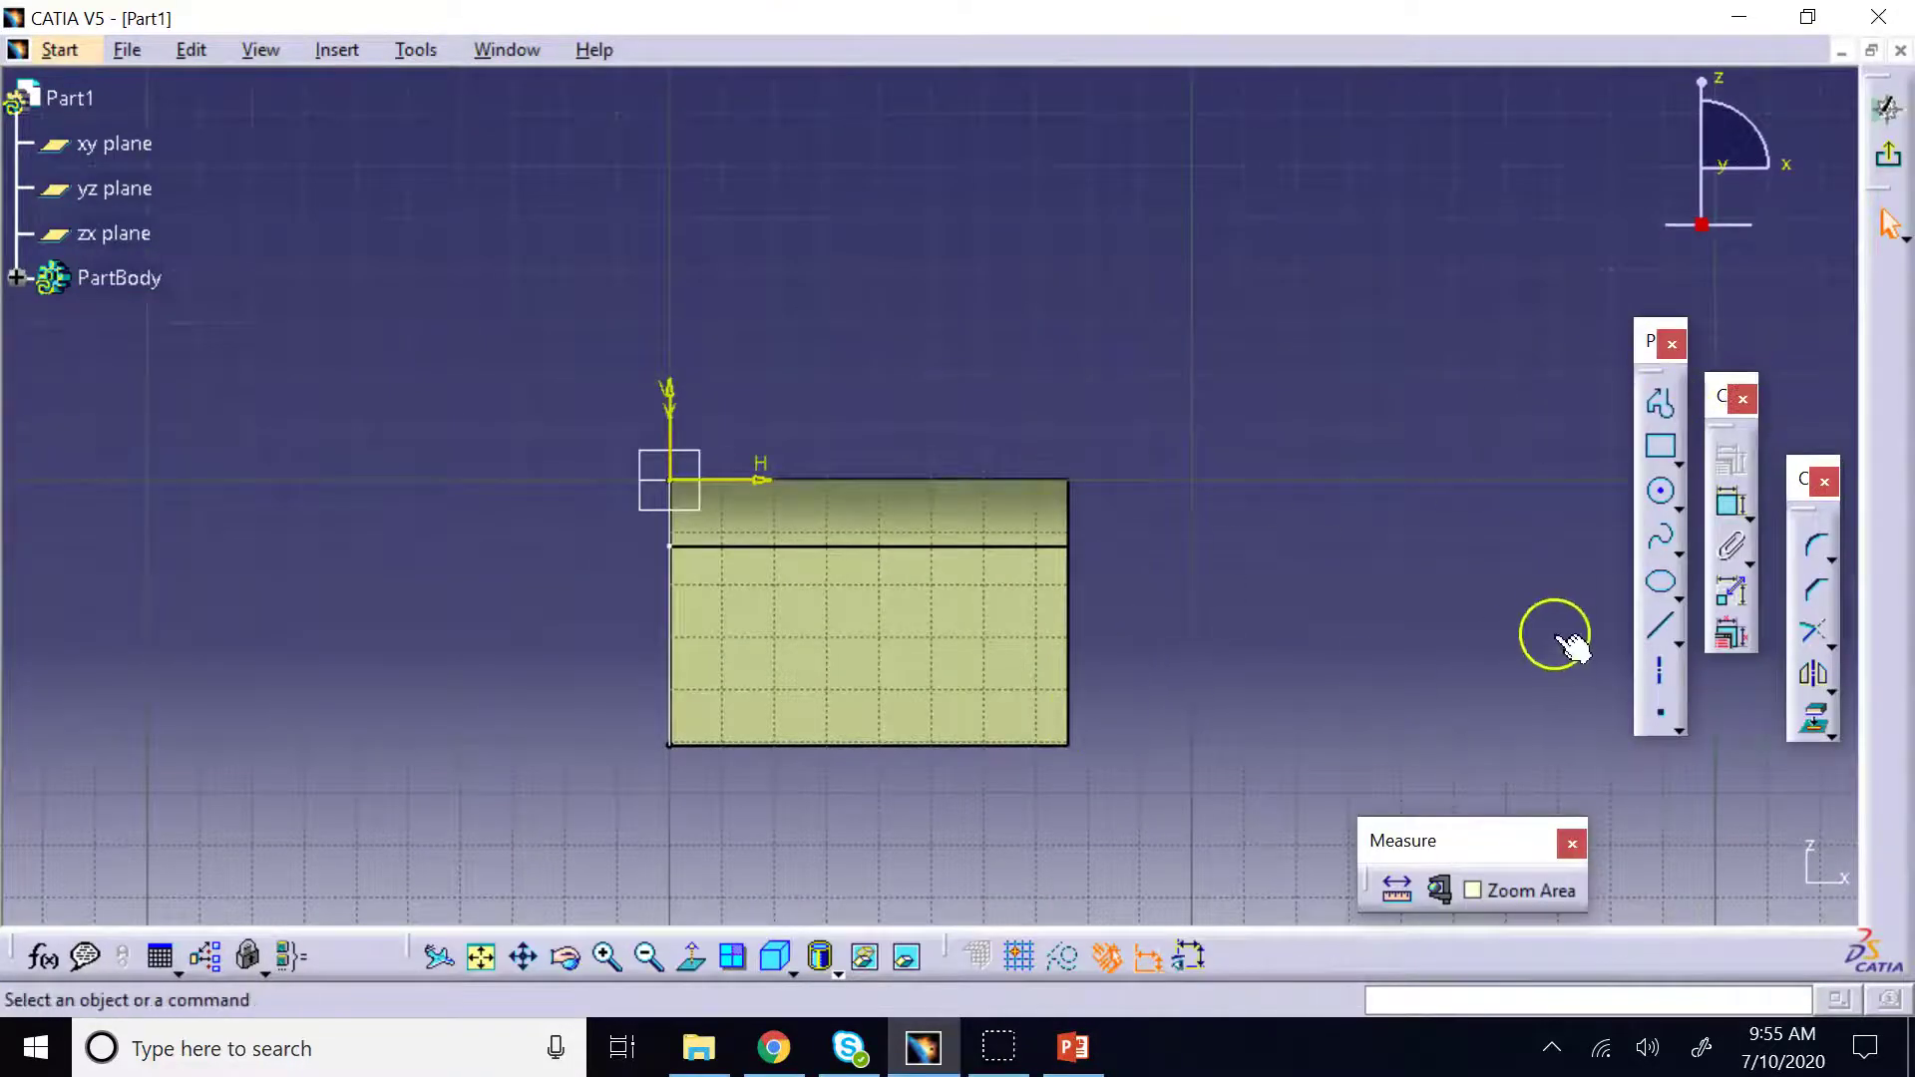
Sketch a rectangle on the lower middle of the face and make its bottom side coincident with the face's lower edge
left_click(1677, 475)
left_click(1662, 449)
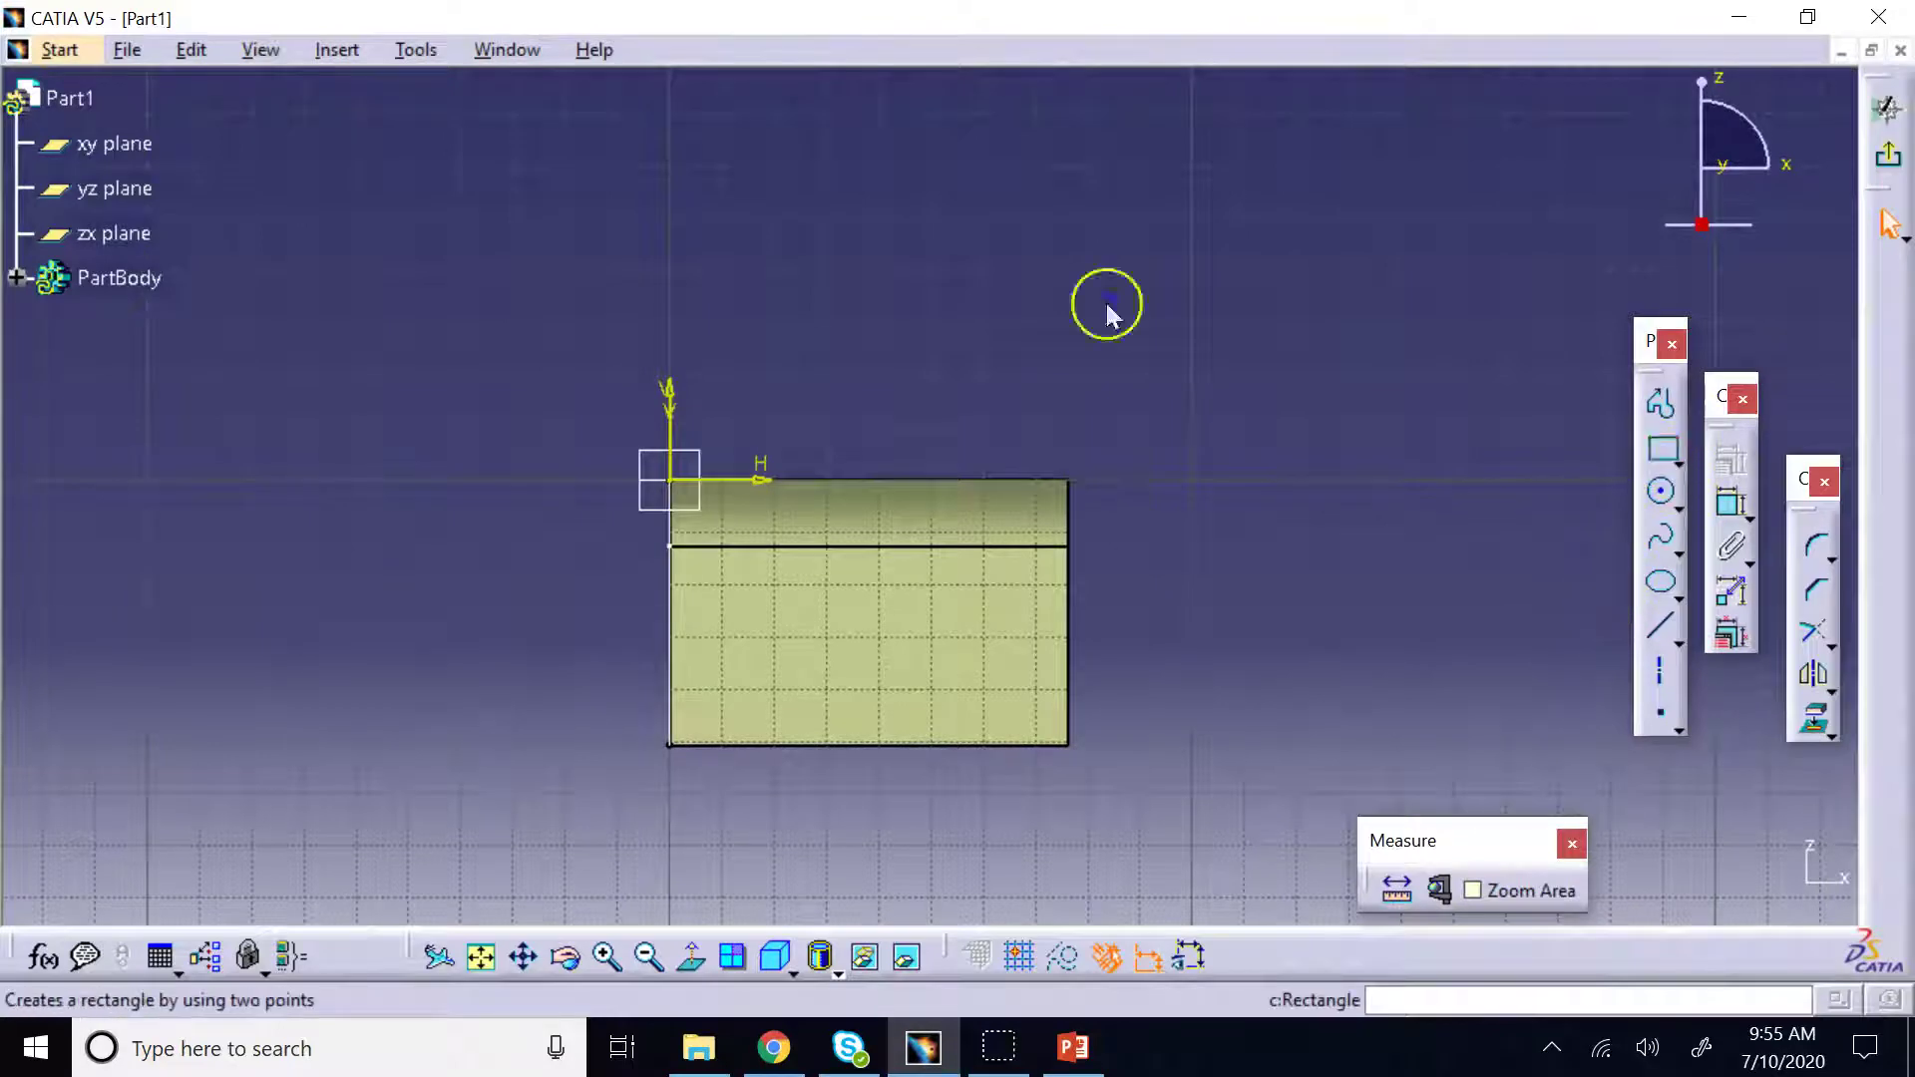
left_click(824, 631)
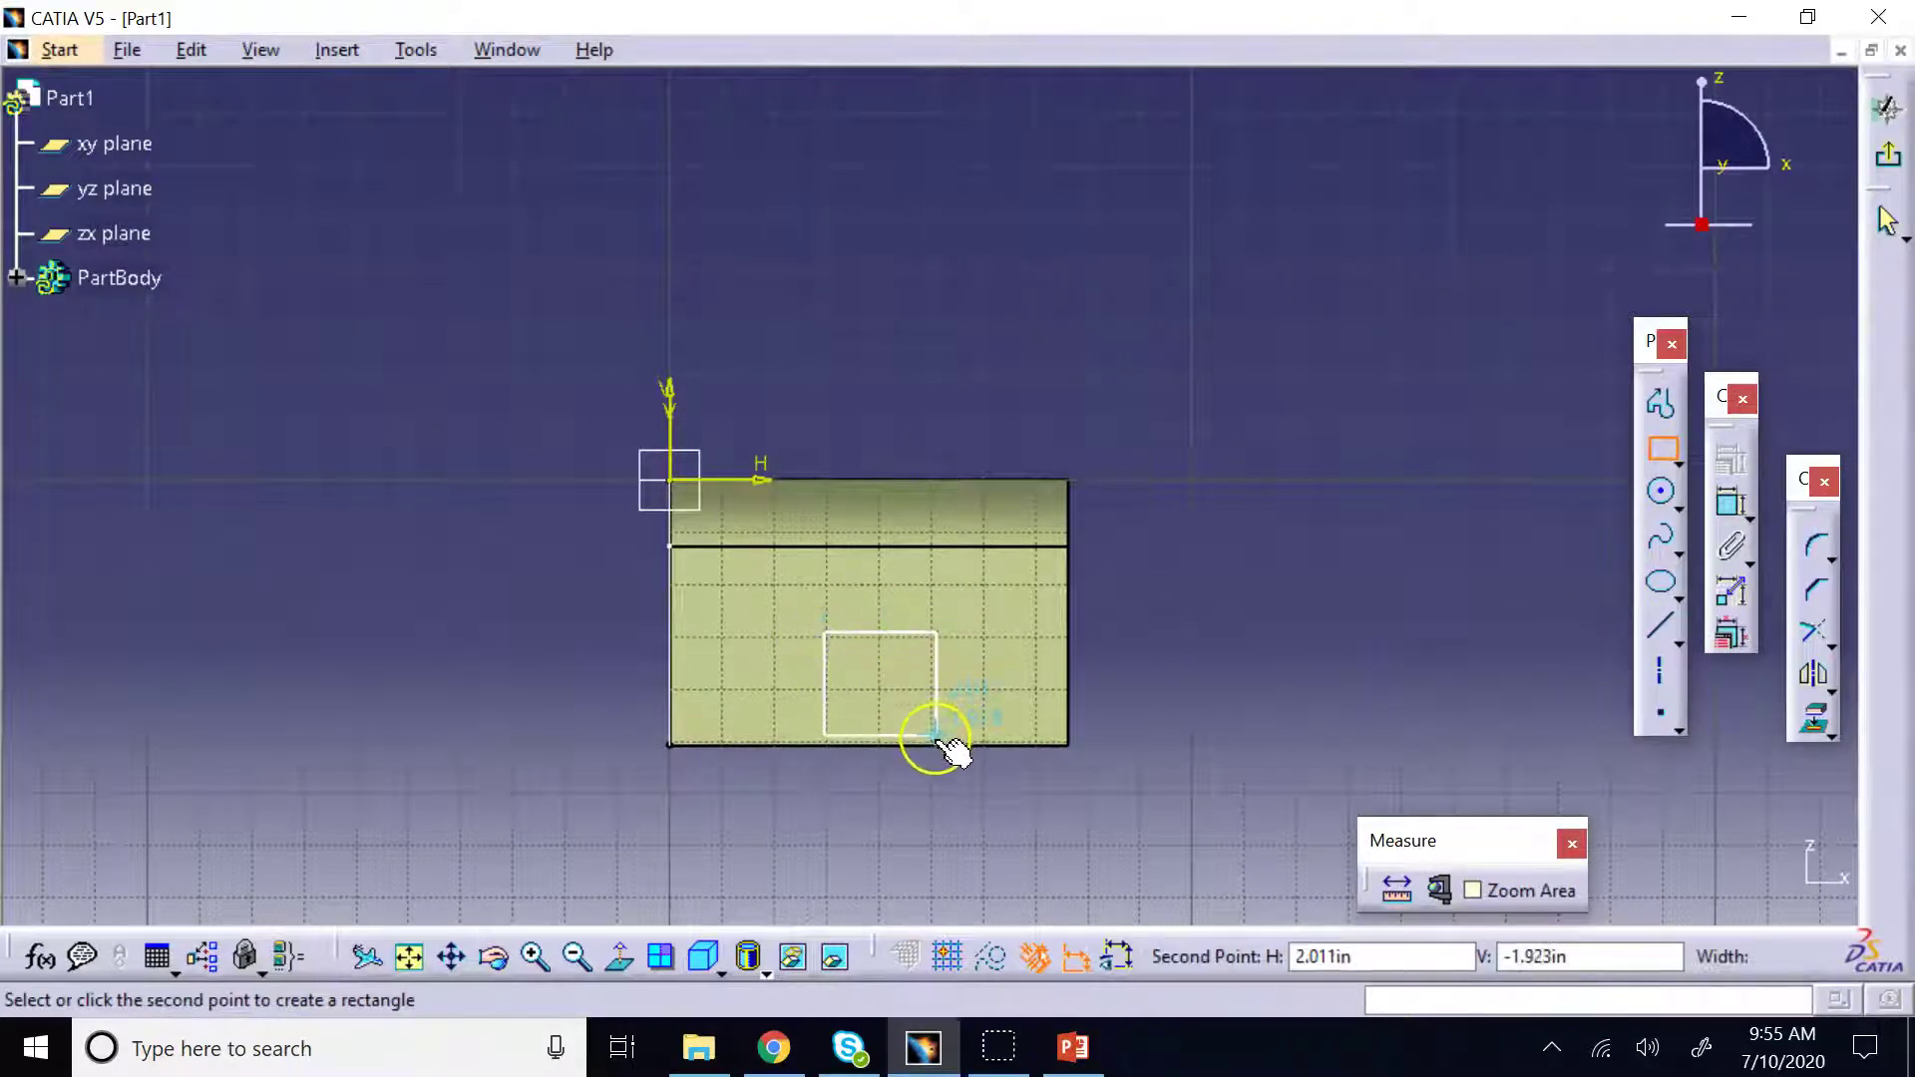
left_click(934, 745)
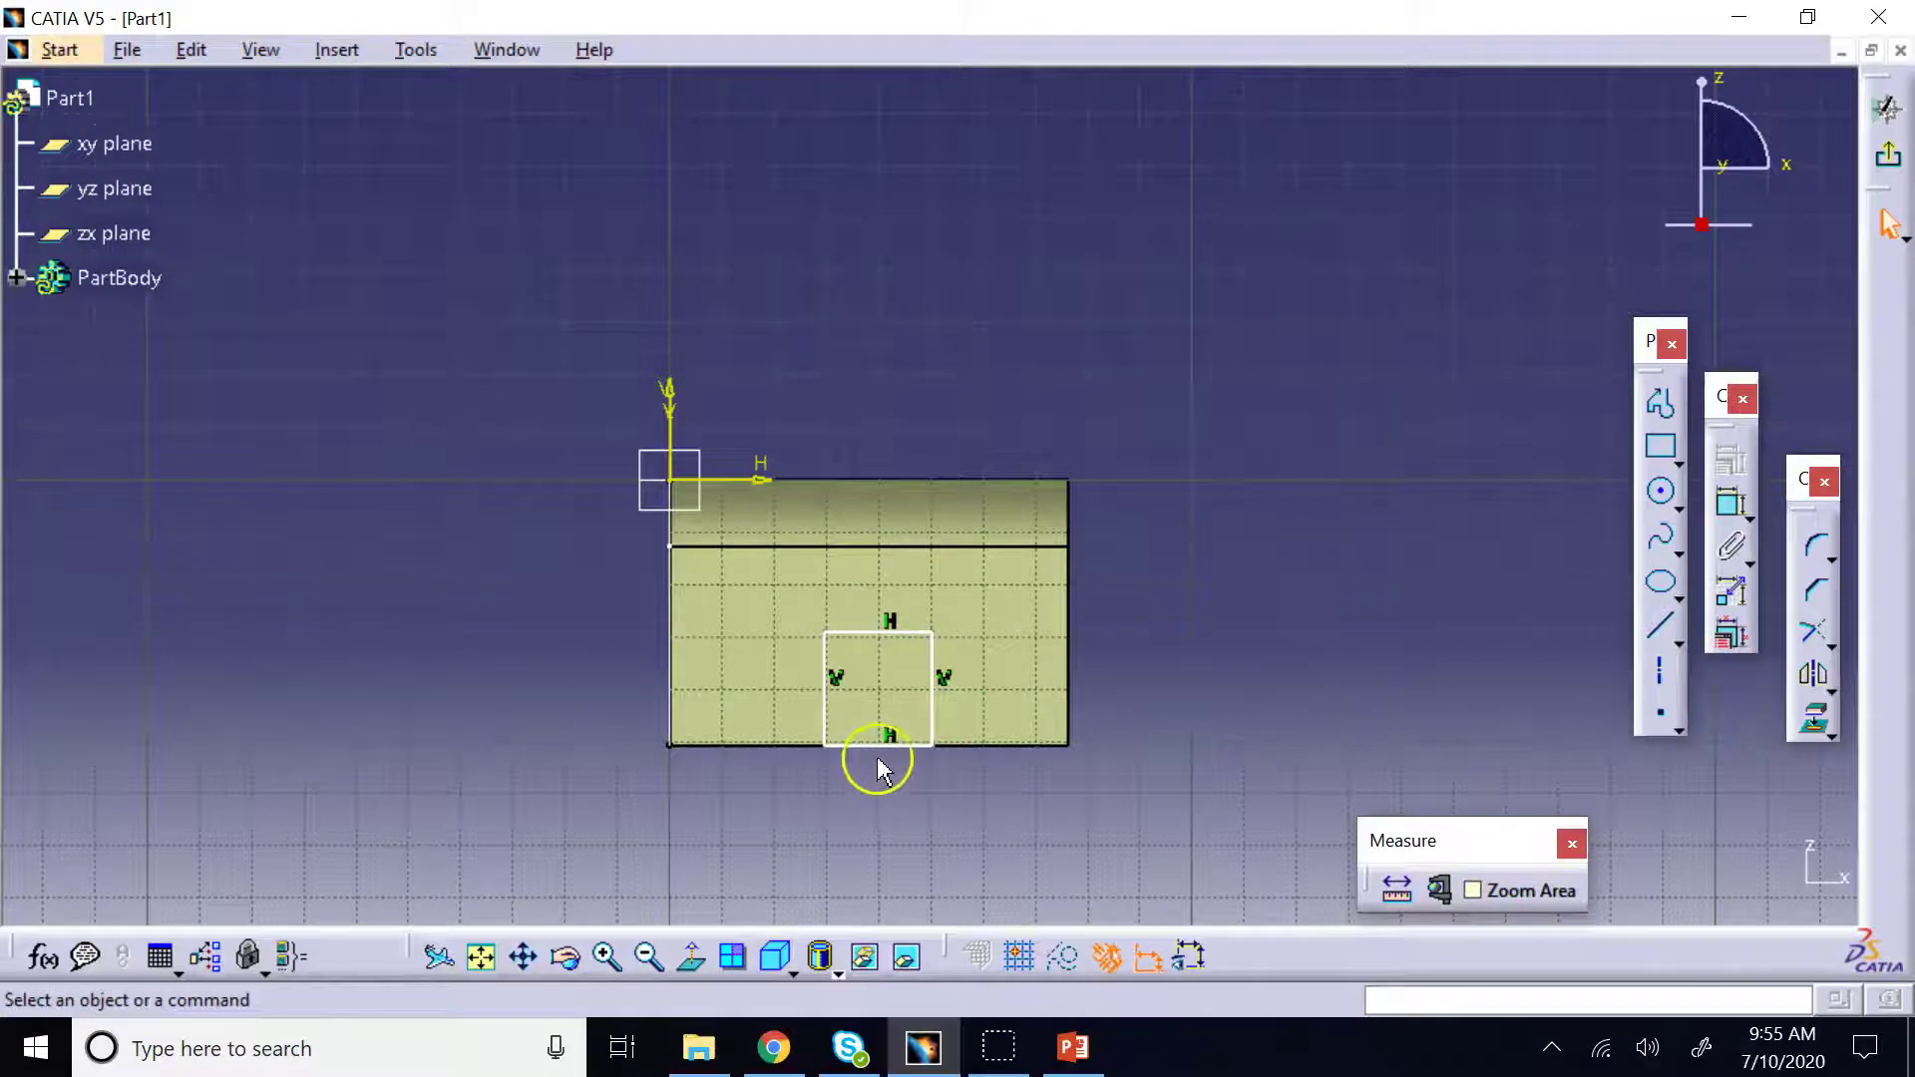
left_click(785, 746)
left_click(1730, 496)
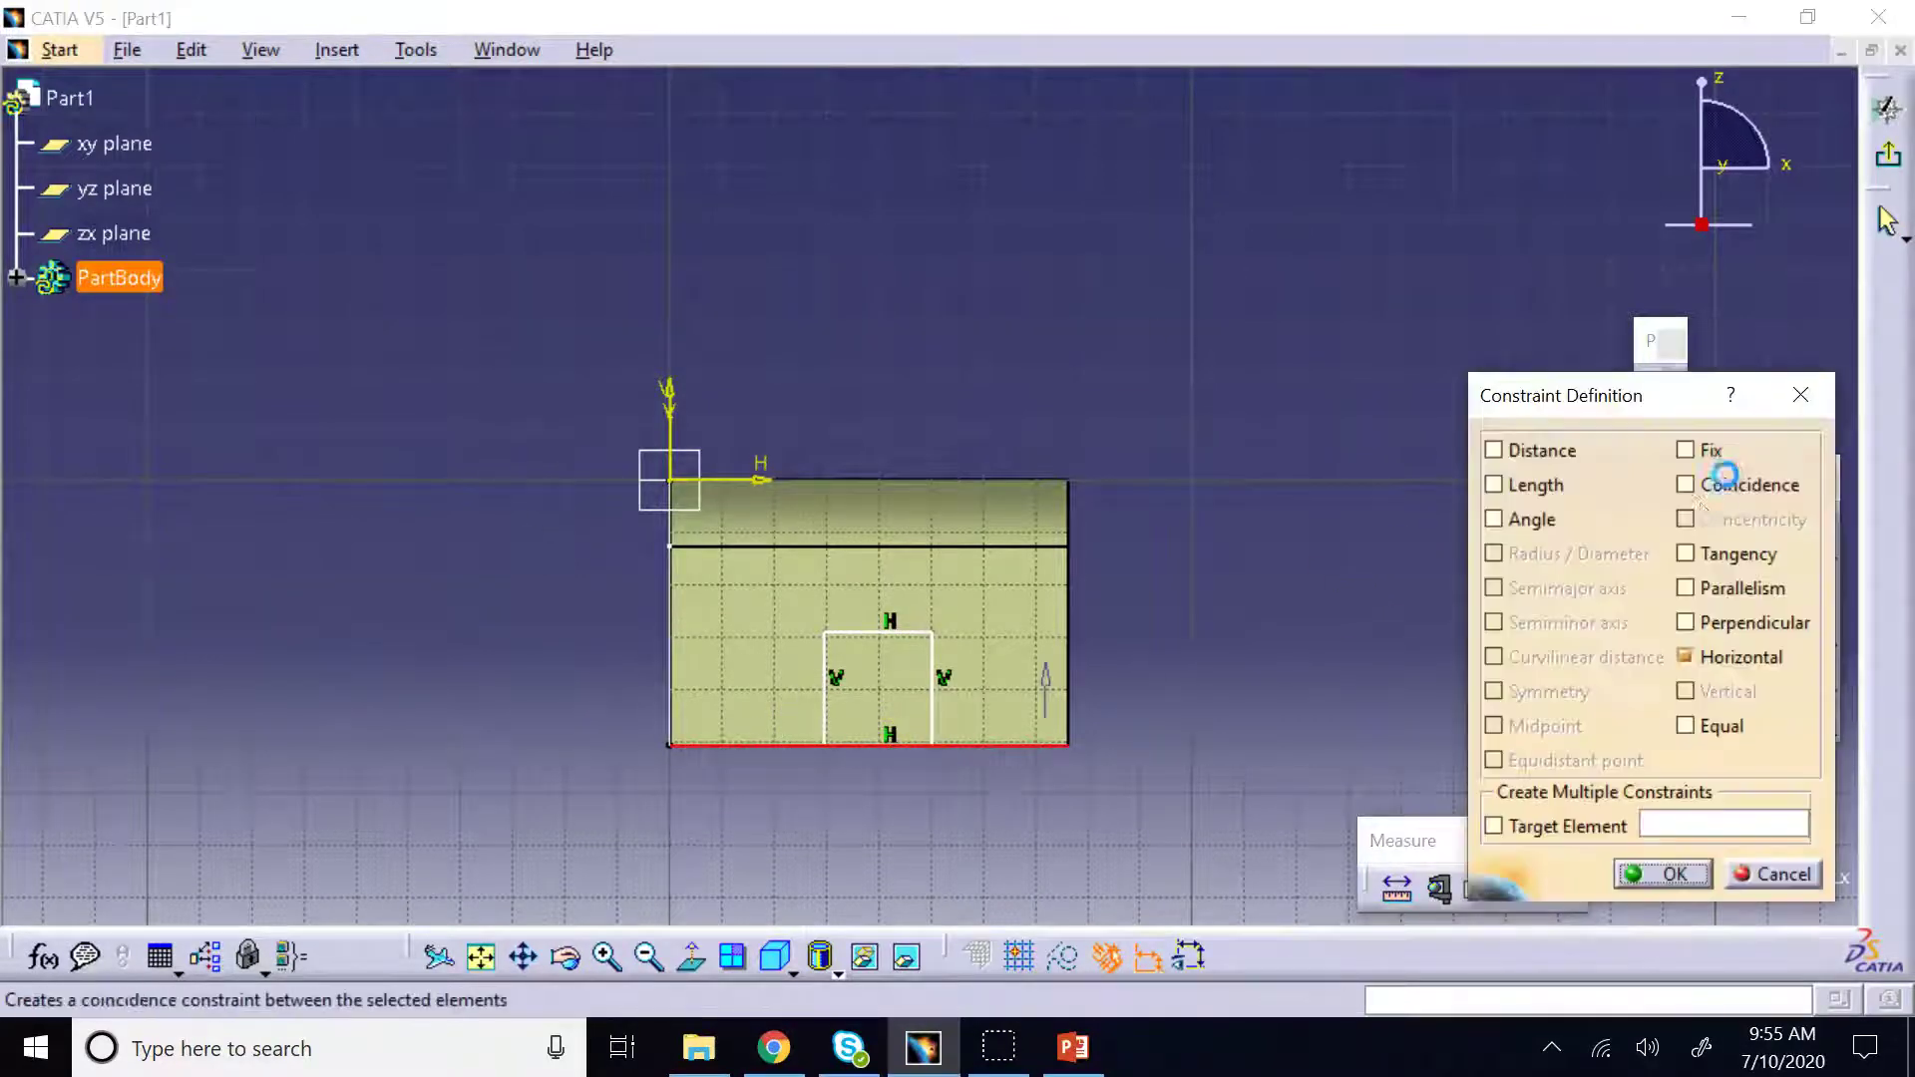
left_click(1712, 491)
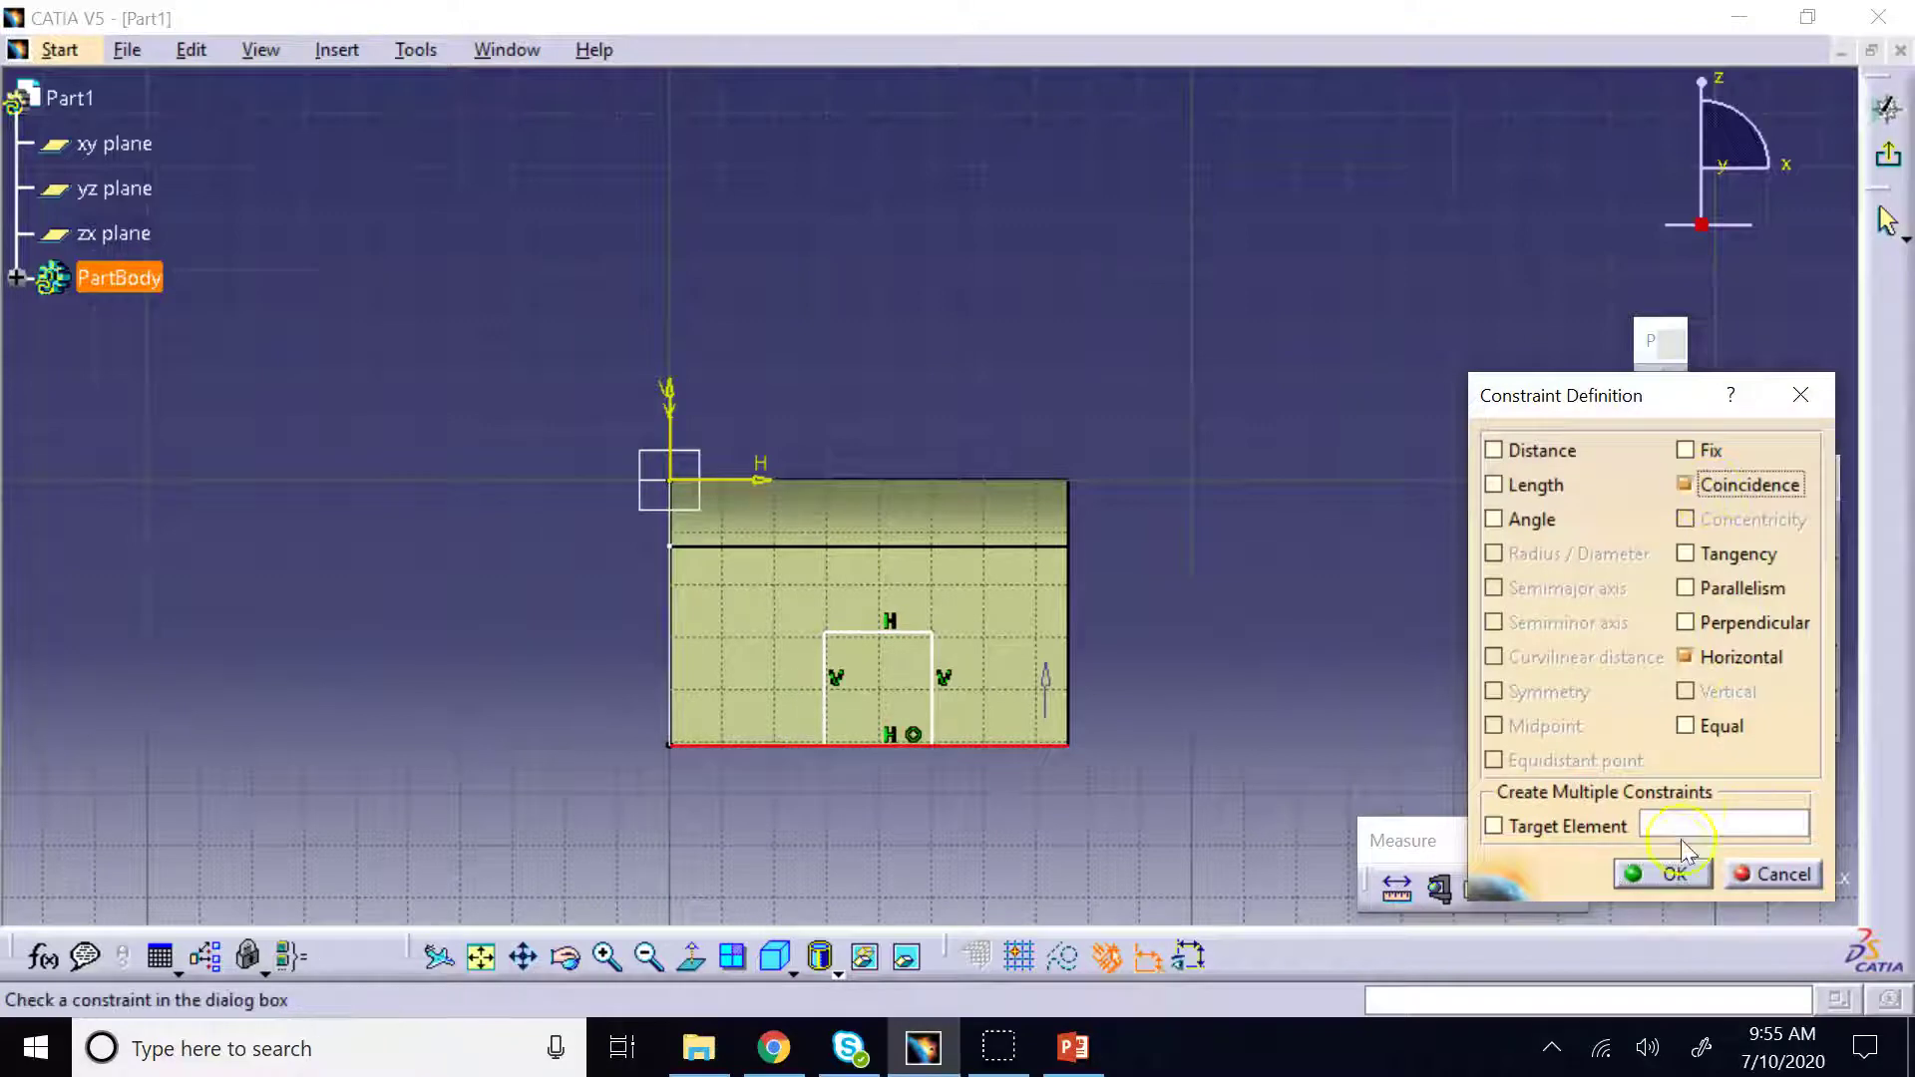
left_click(1665, 874)
Dimension the cutout rectangle and set both its width and its height to 1 in
left_click(1732, 499)
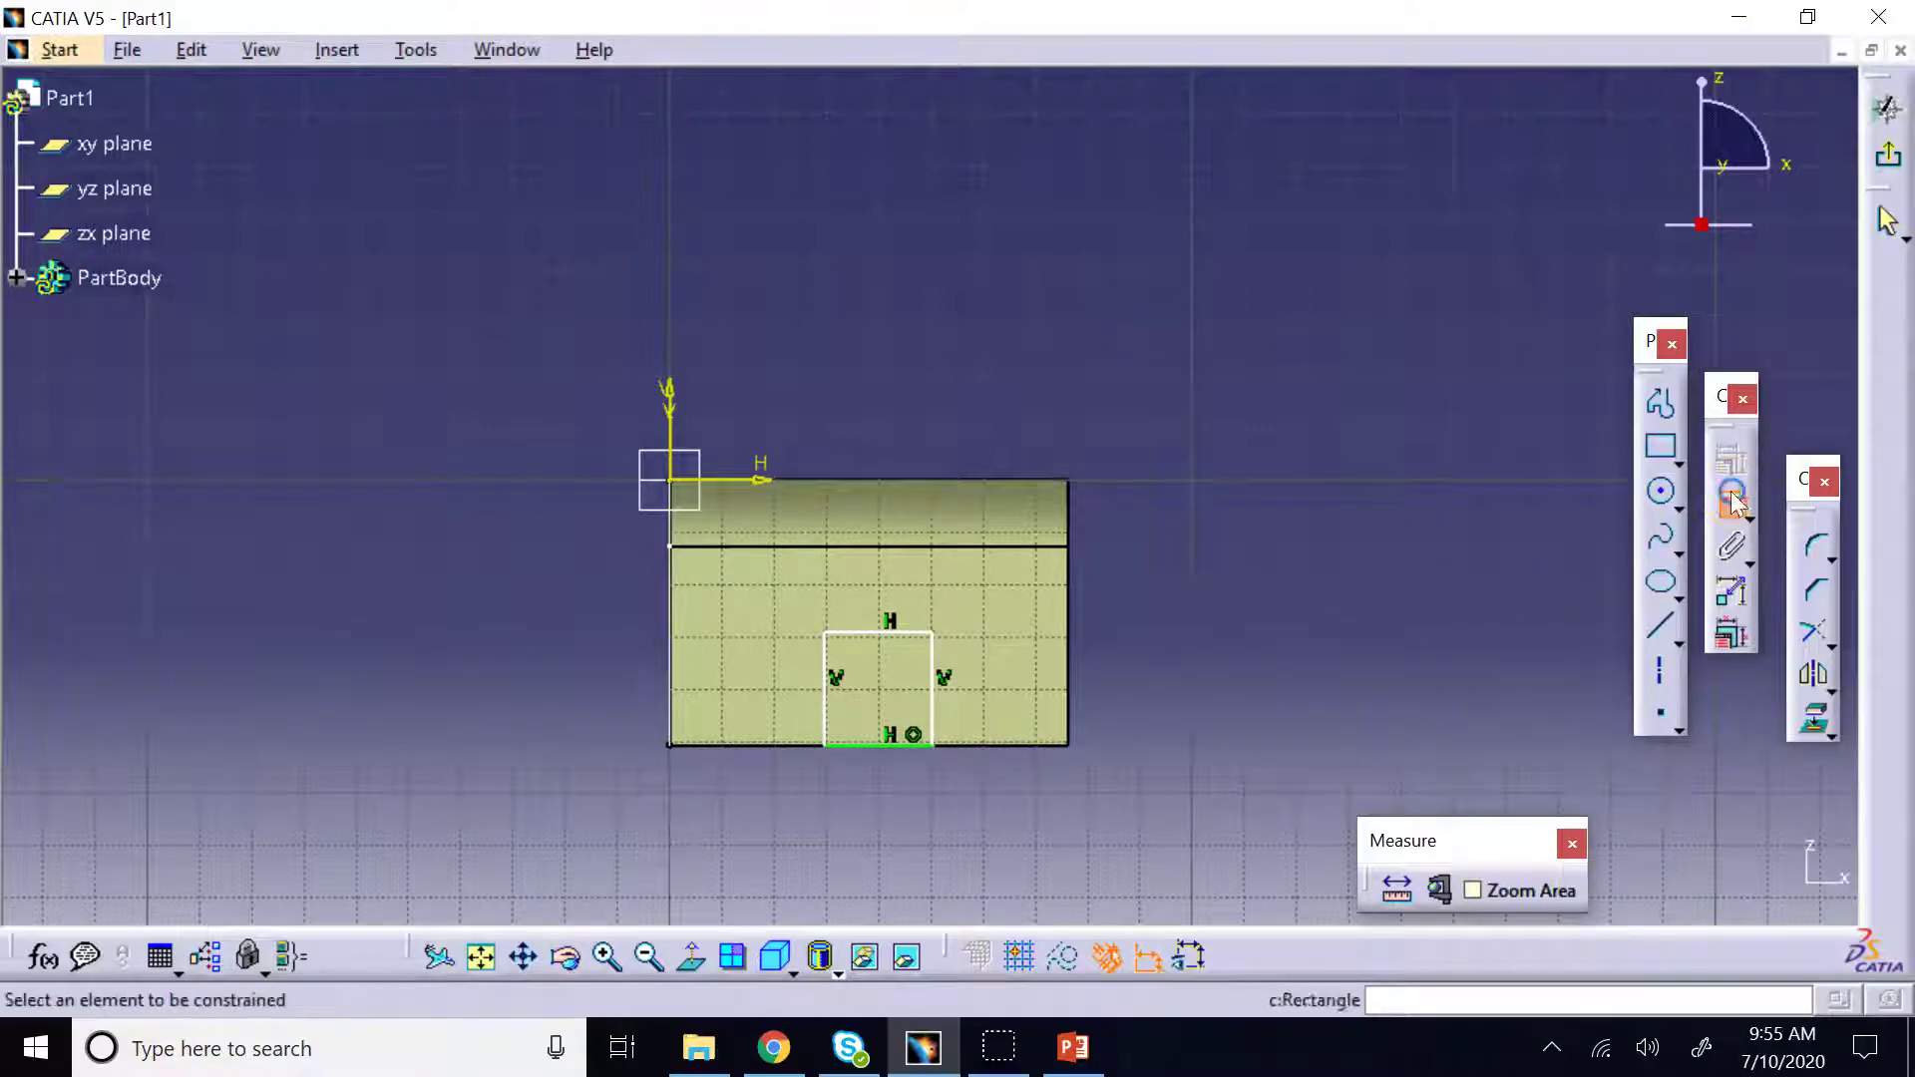
left_click(858, 633)
left_click(902, 424)
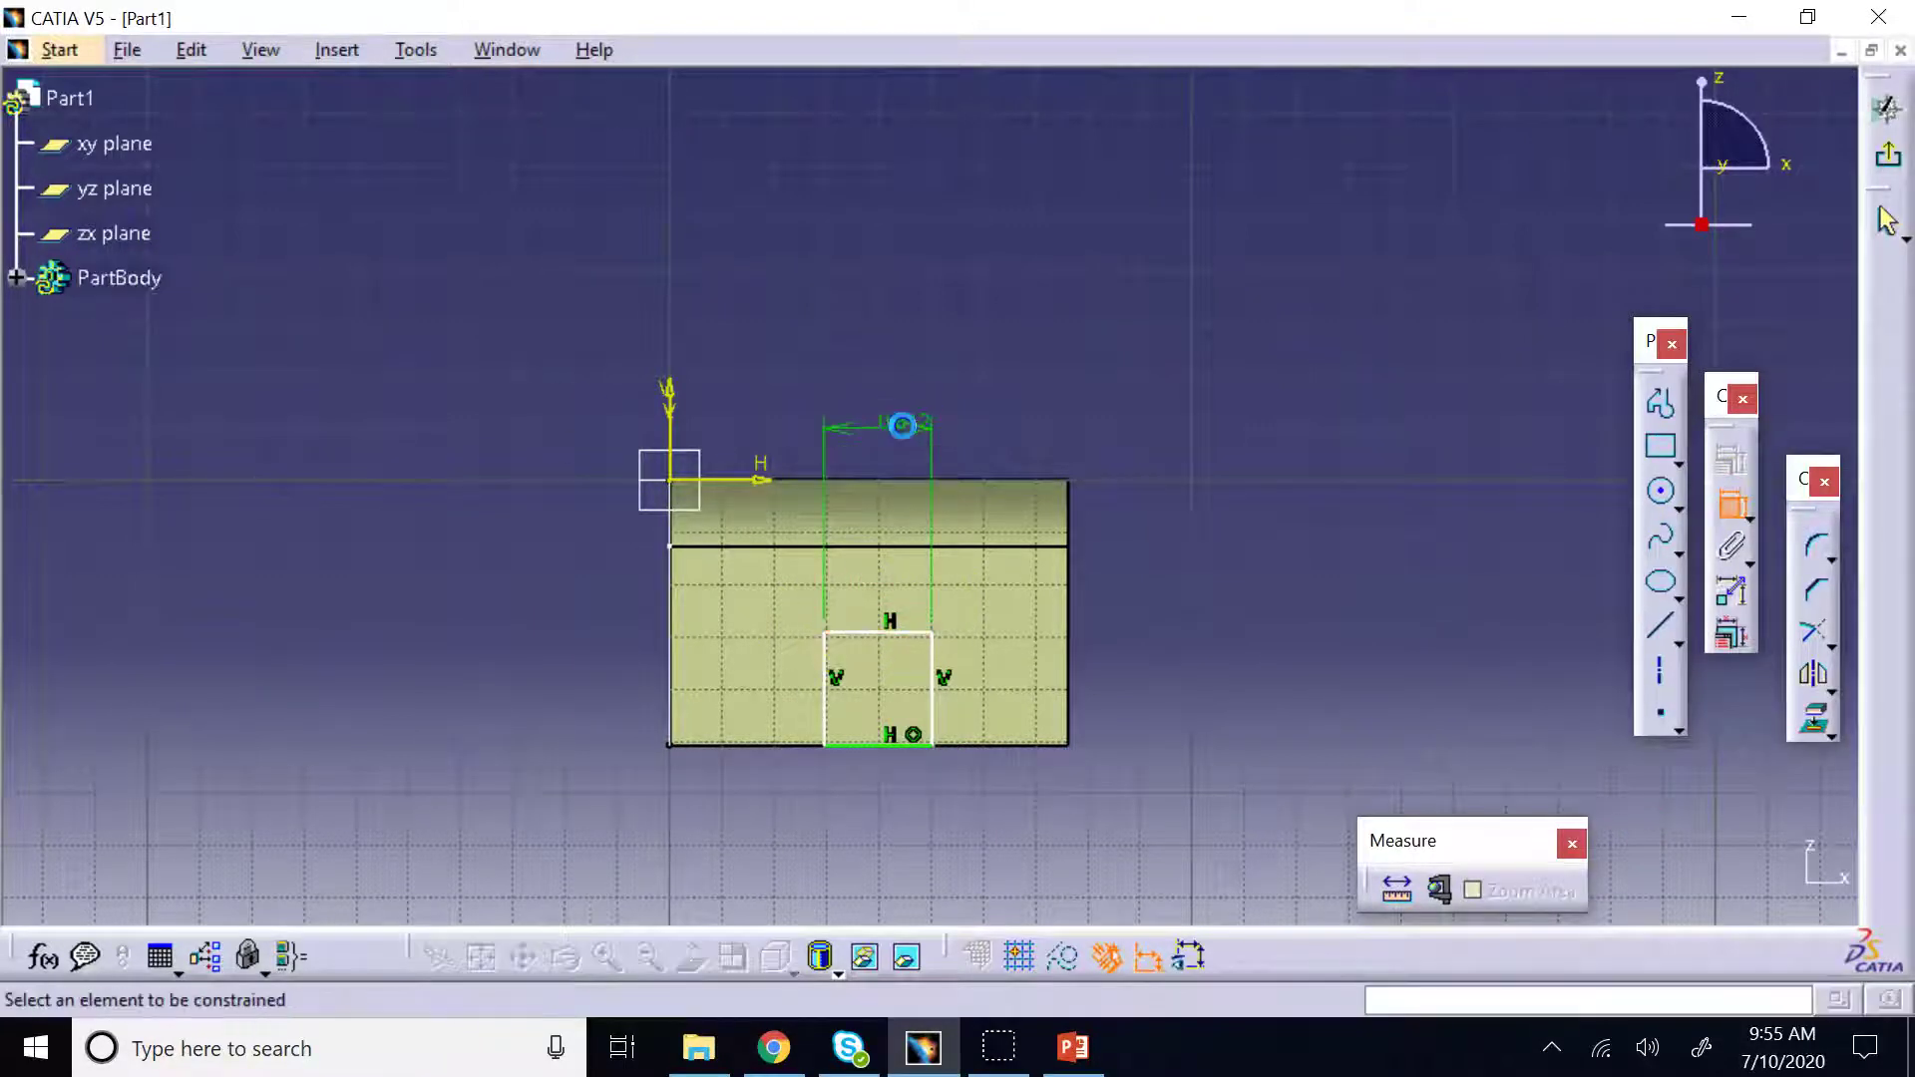
double_click(908, 425)
key("Return")
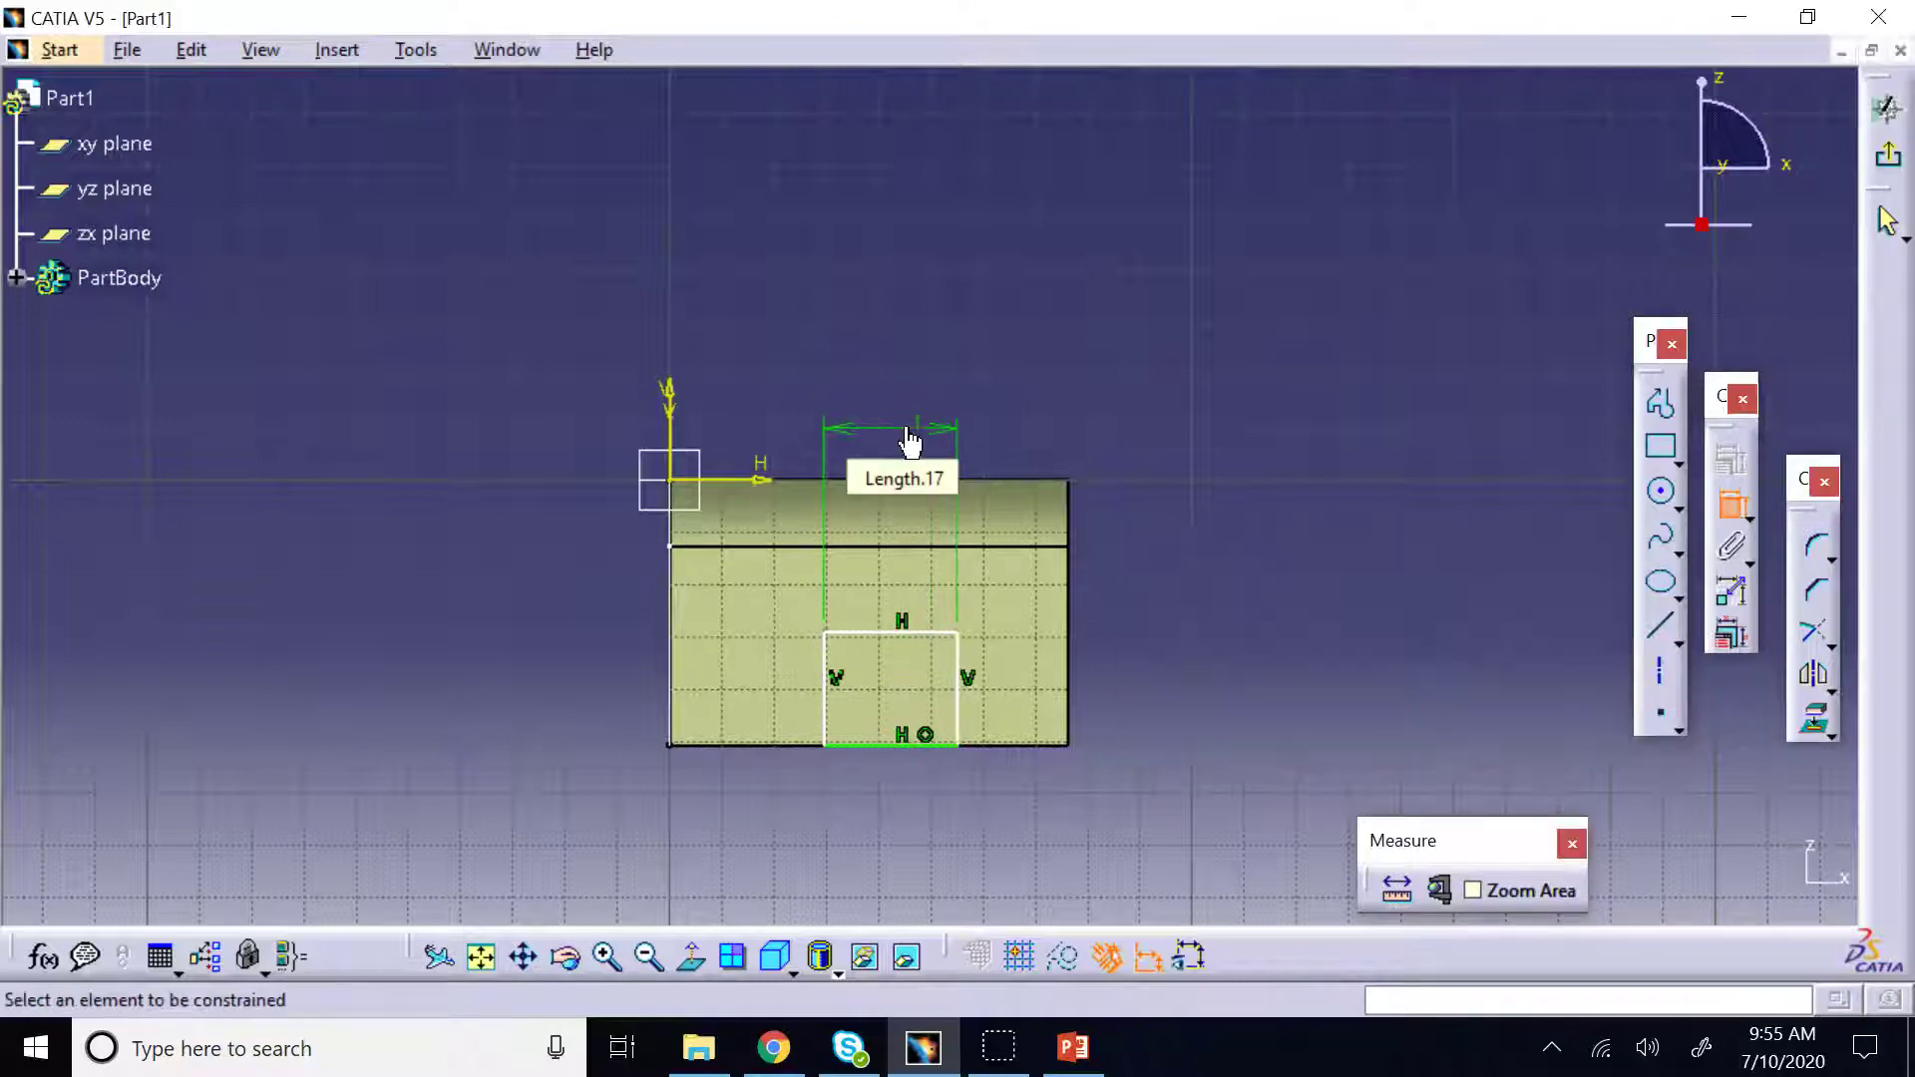
left_click(959, 691)
left_click(1199, 676)
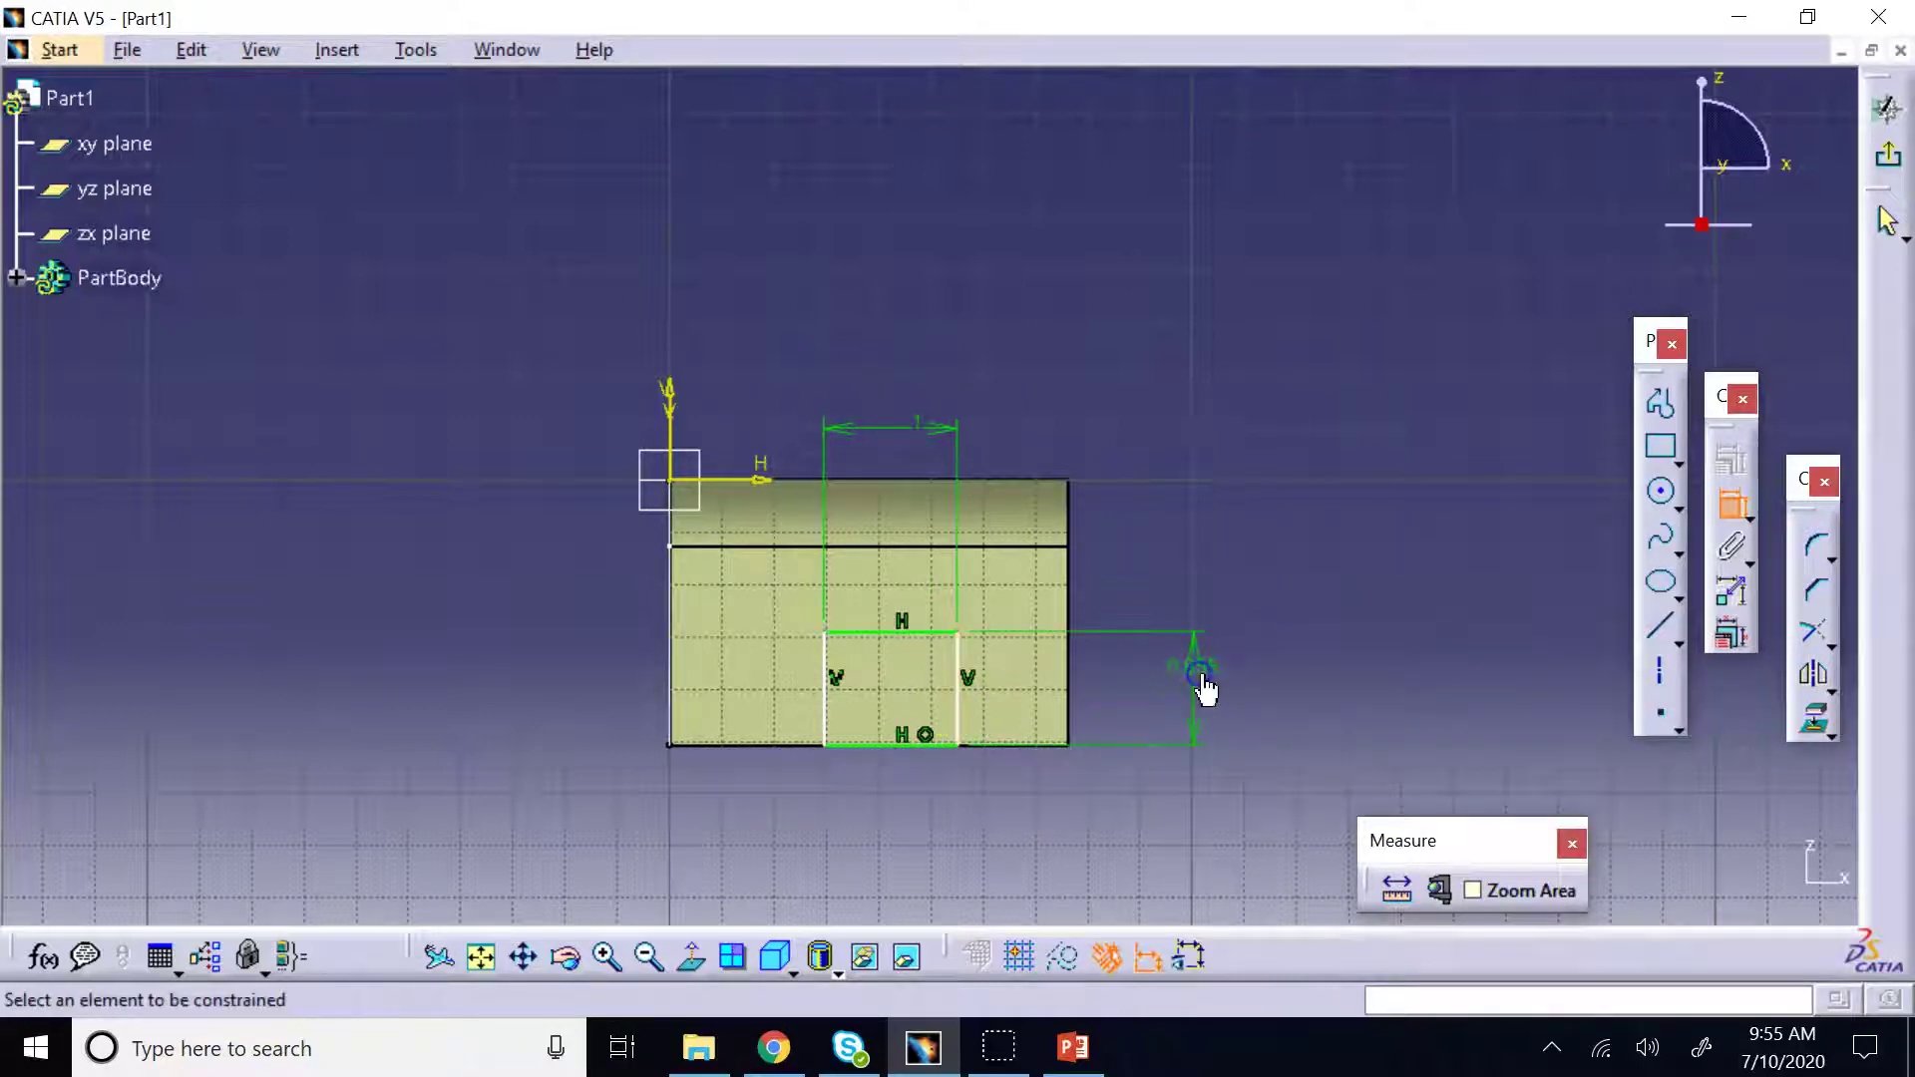
double_click(1201, 674)
type("1")
key("Return")
Constrain the distance from the rectangle's left side to the face's left edge to 1 in
left_click(983, 702)
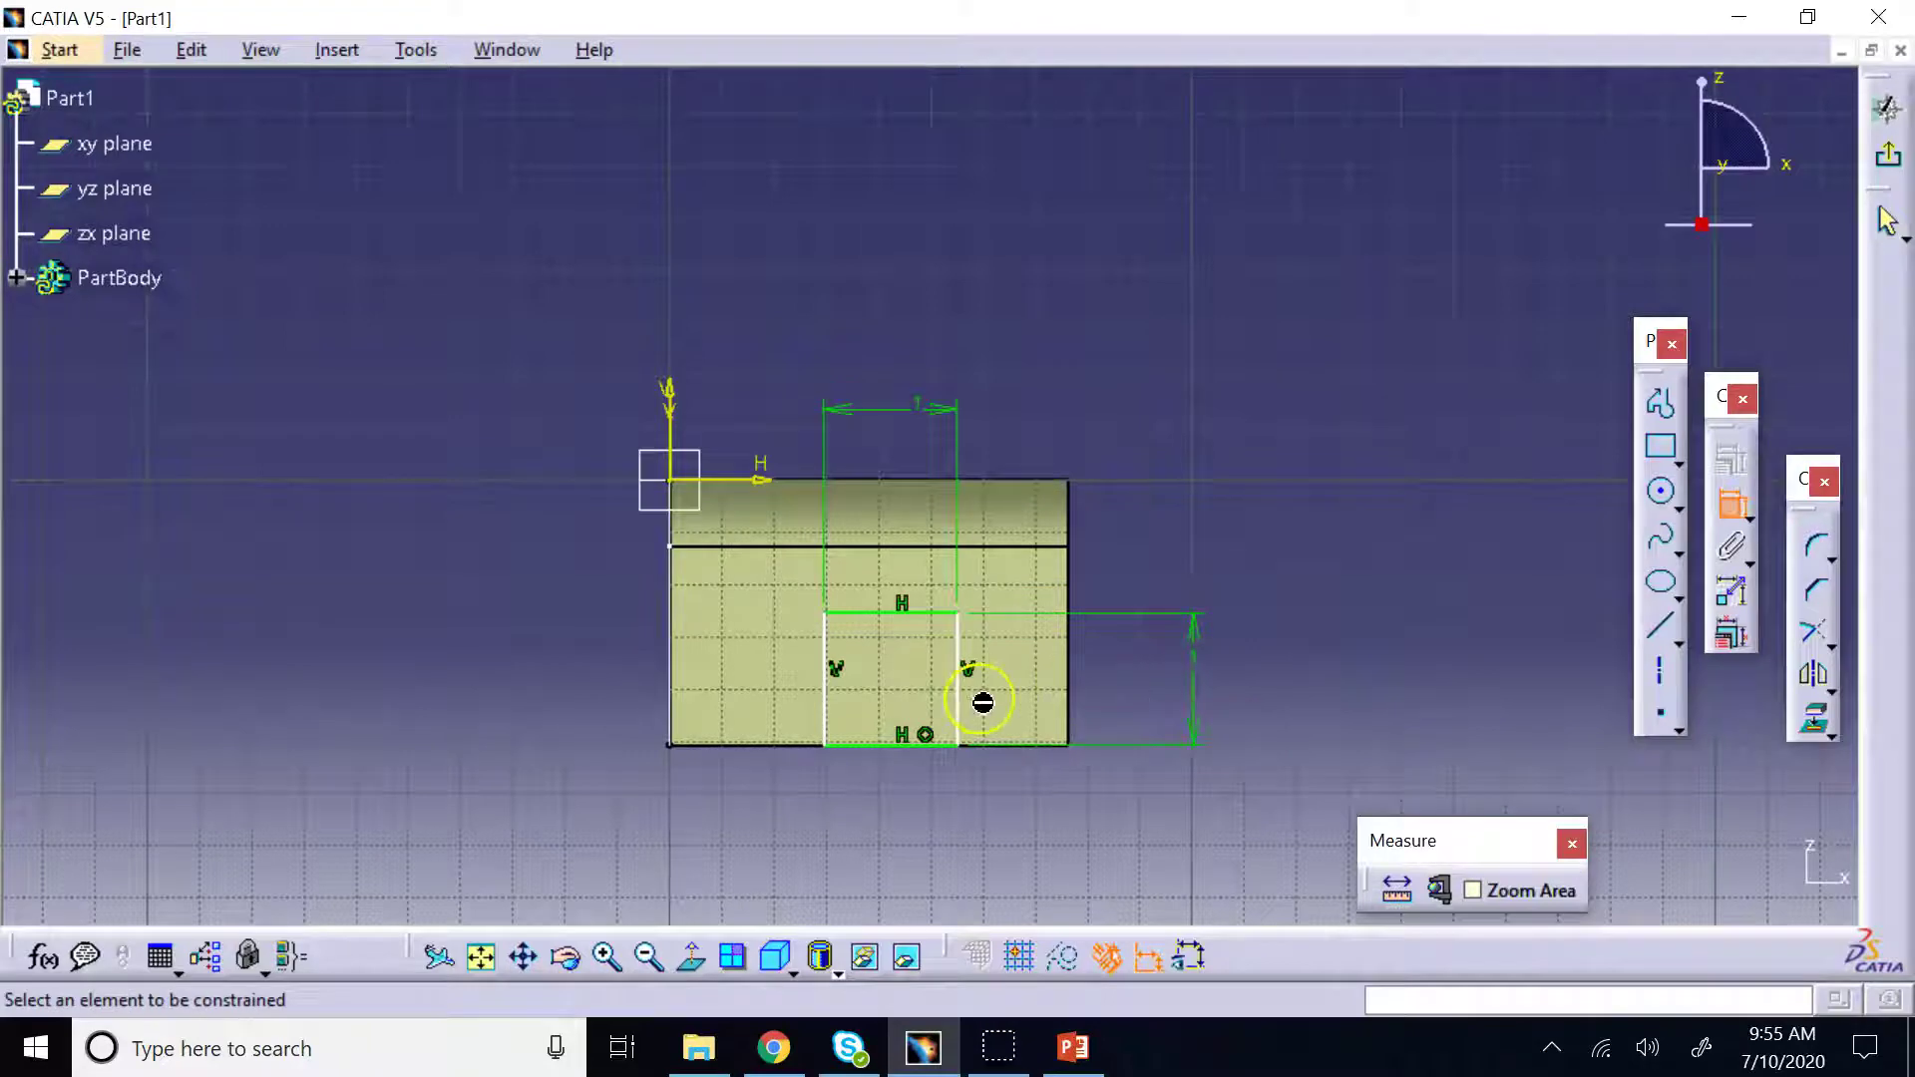
left_click(823, 702)
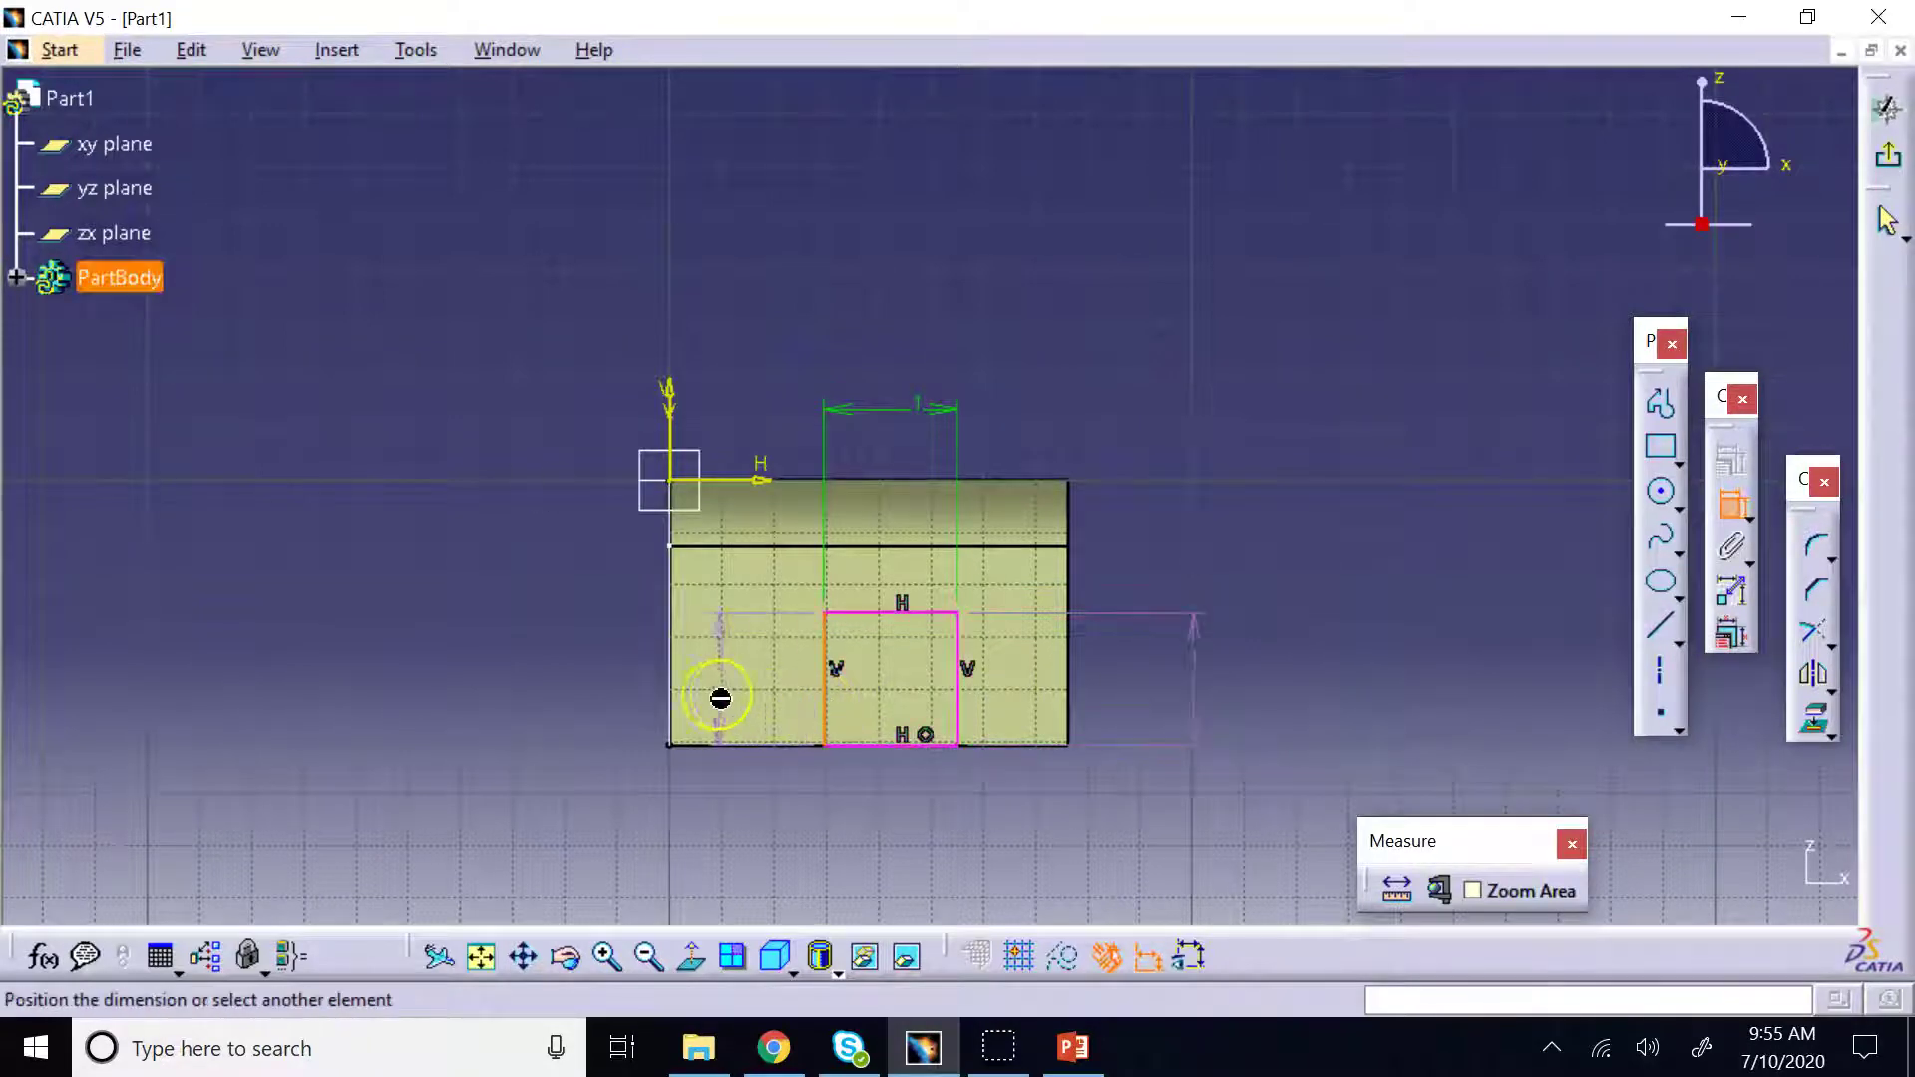
left_click(677, 703)
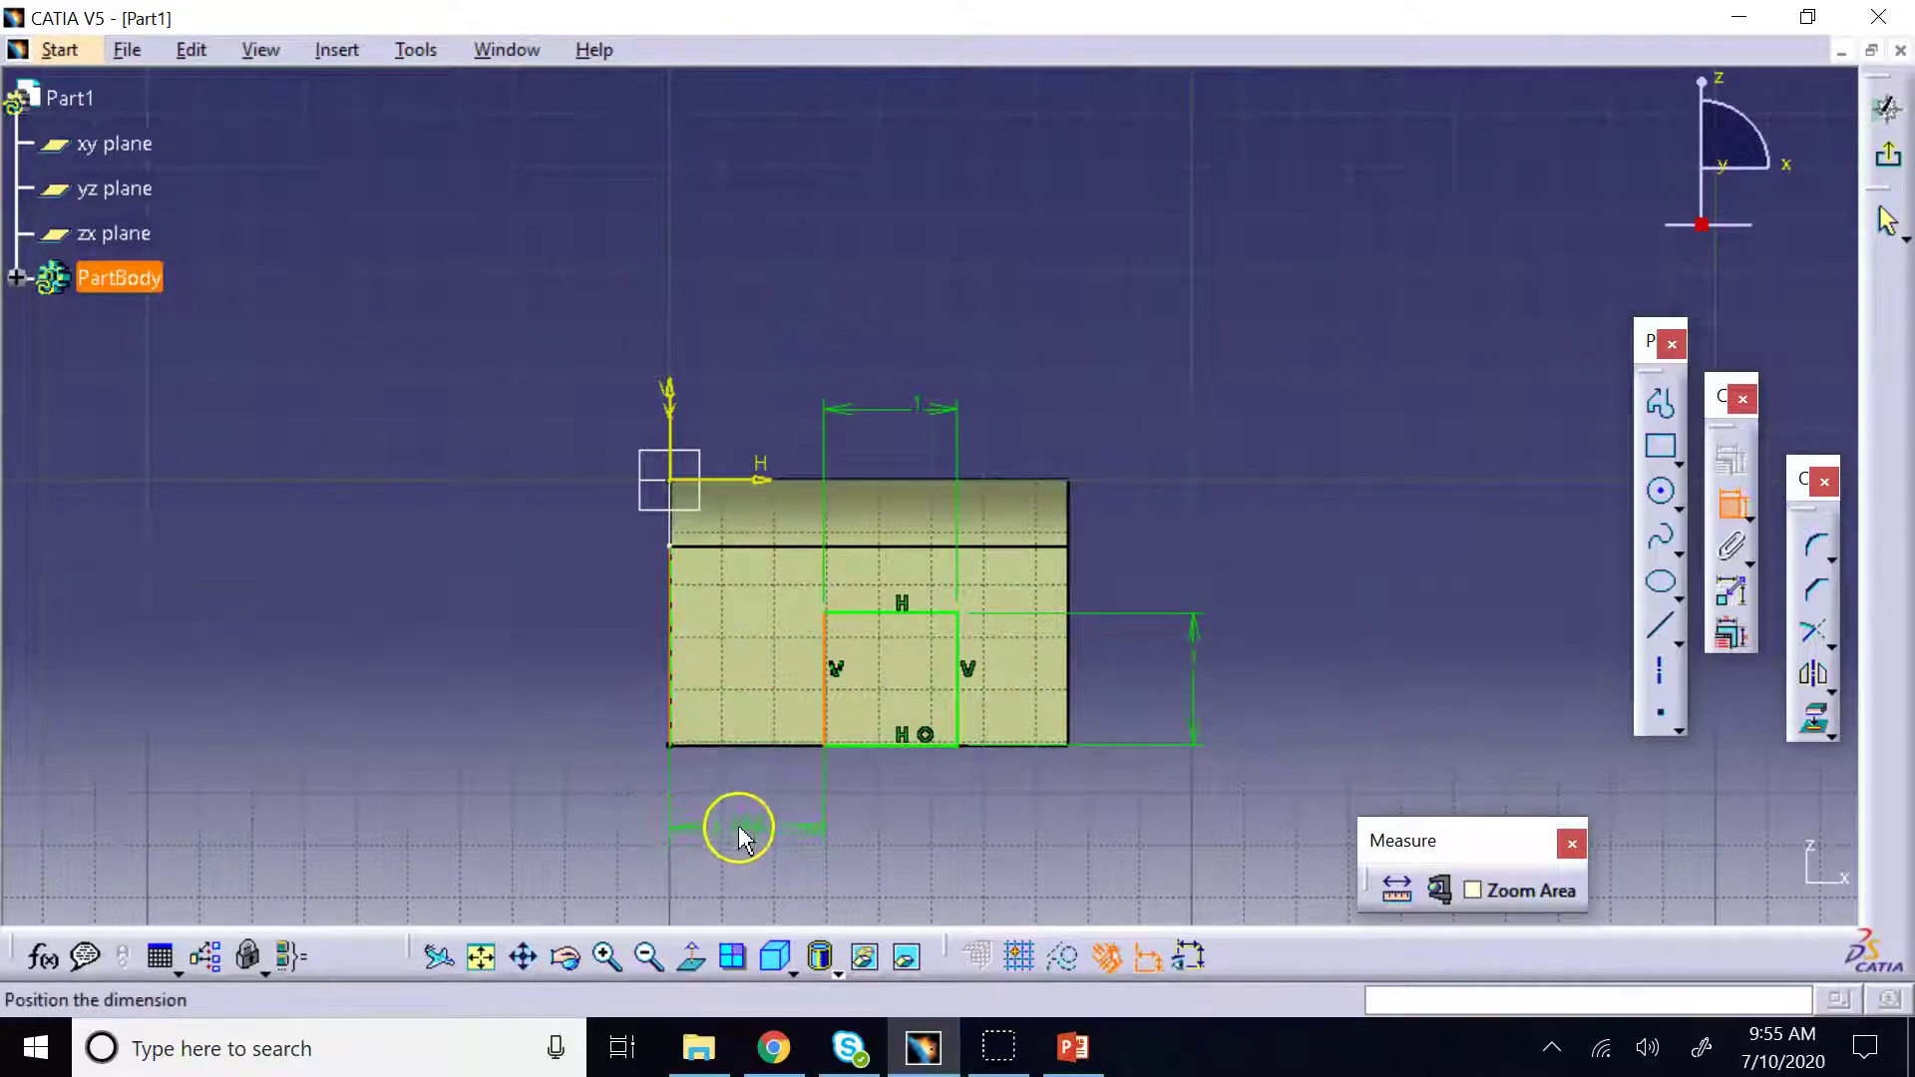
left_click(740, 830)
double_click(741, 831)
type("1.166in")
key("Return")
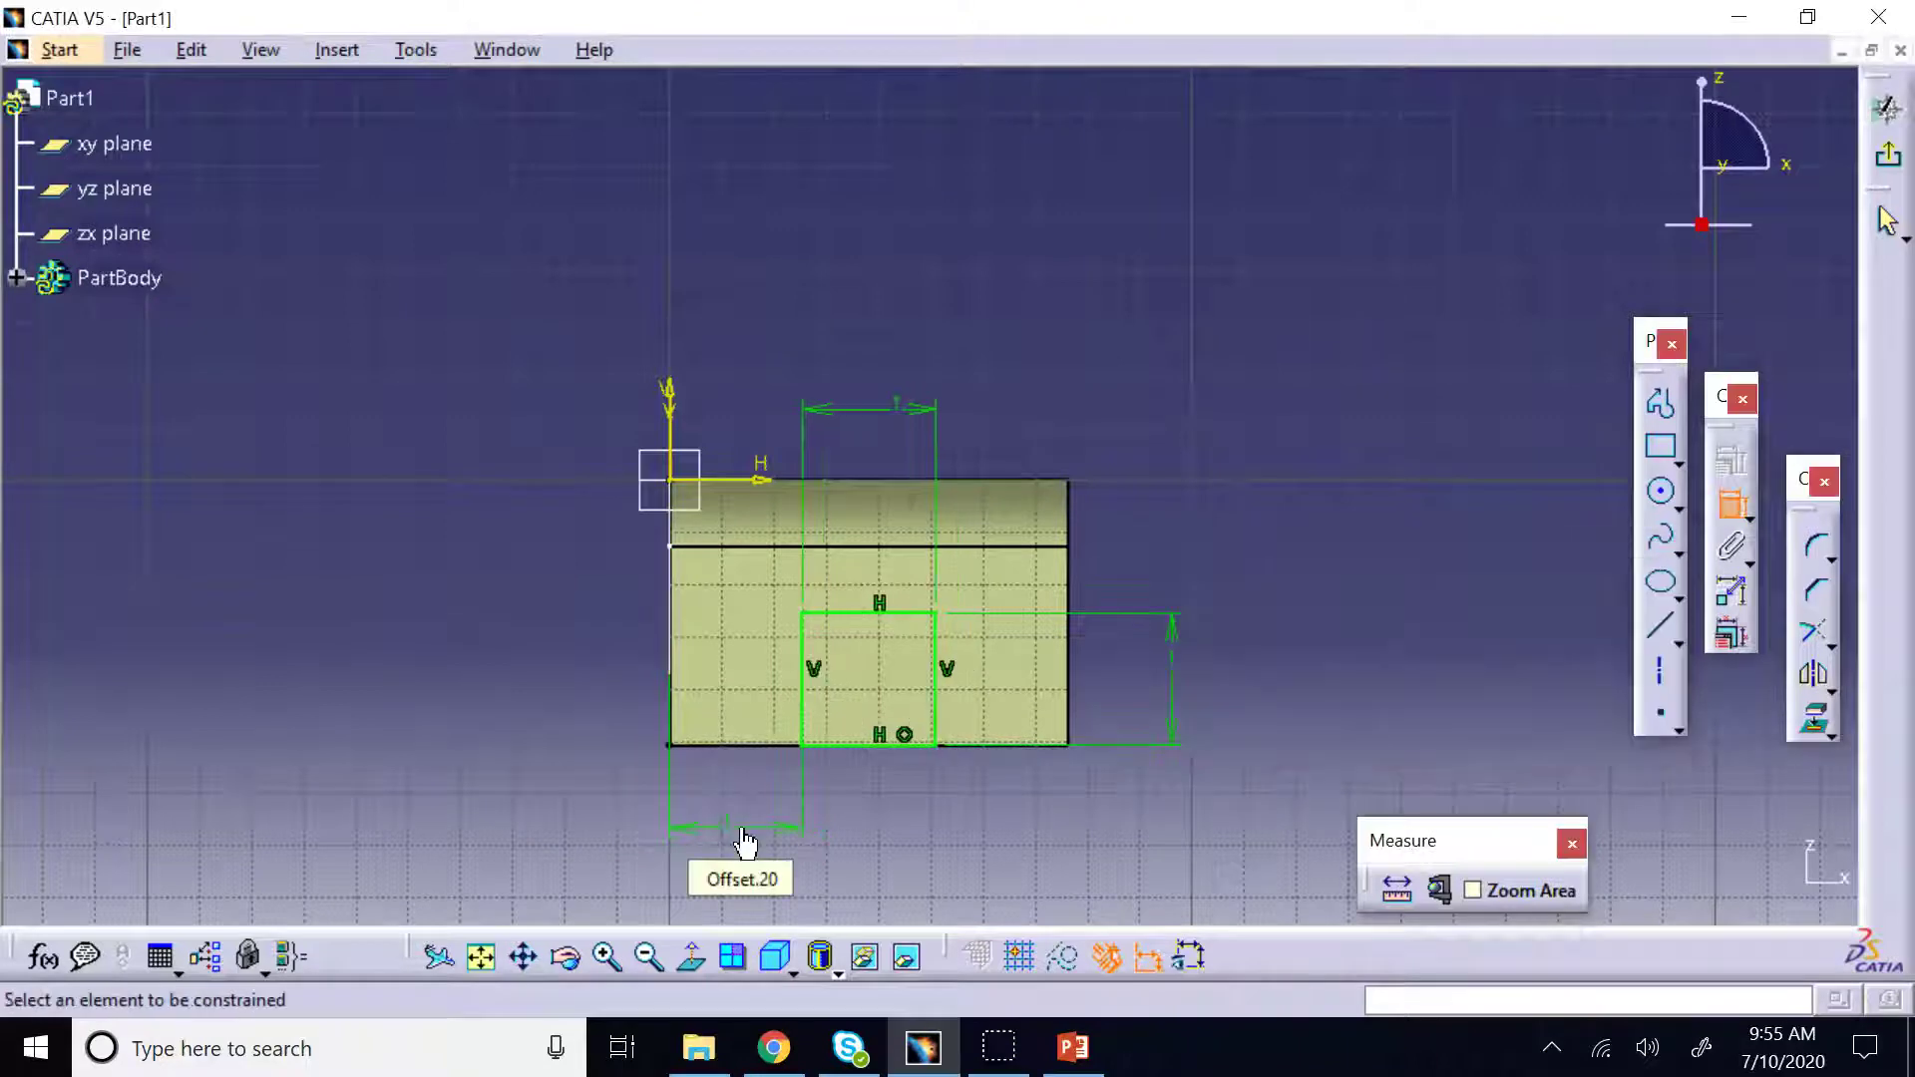
left_click(1119, 516)
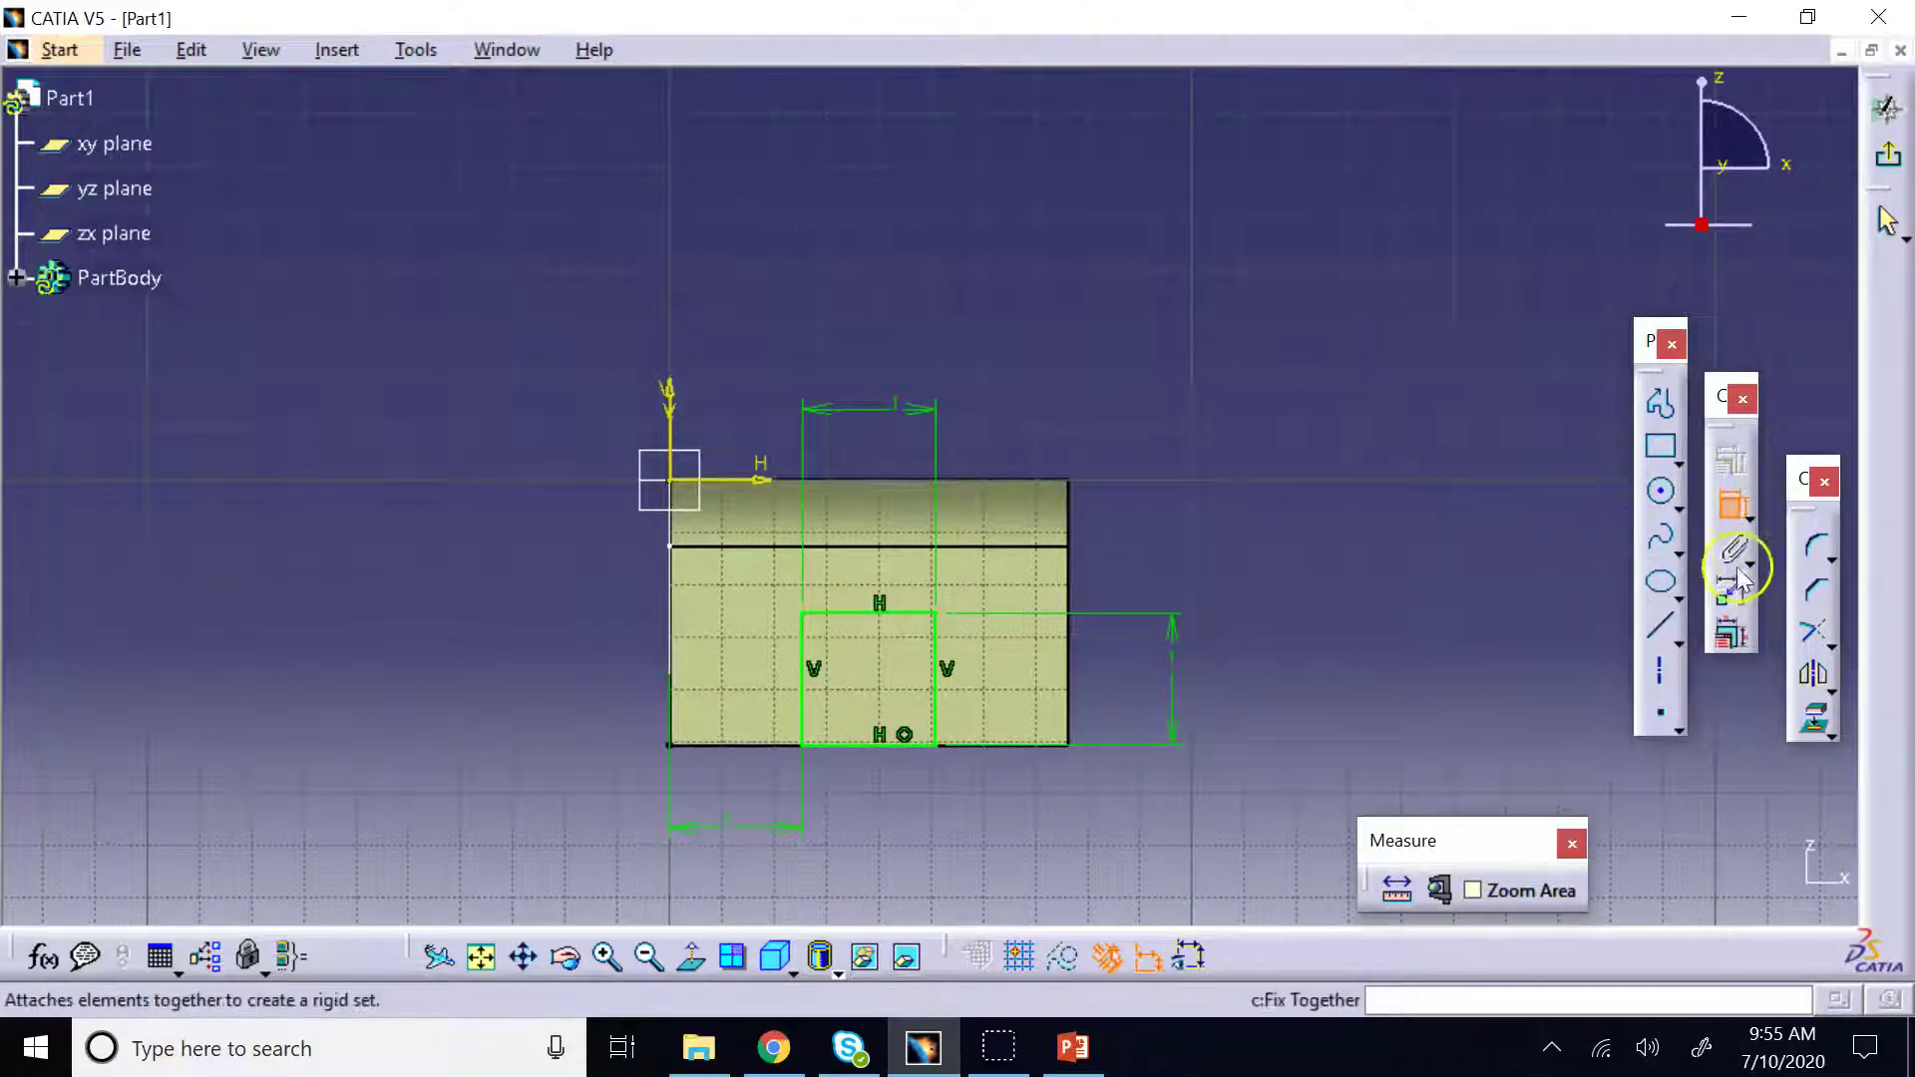
Round the rectangle's upper-left corner with a 0.25 in radius, converting the constrained length into a distance
left_click(1815, 546)
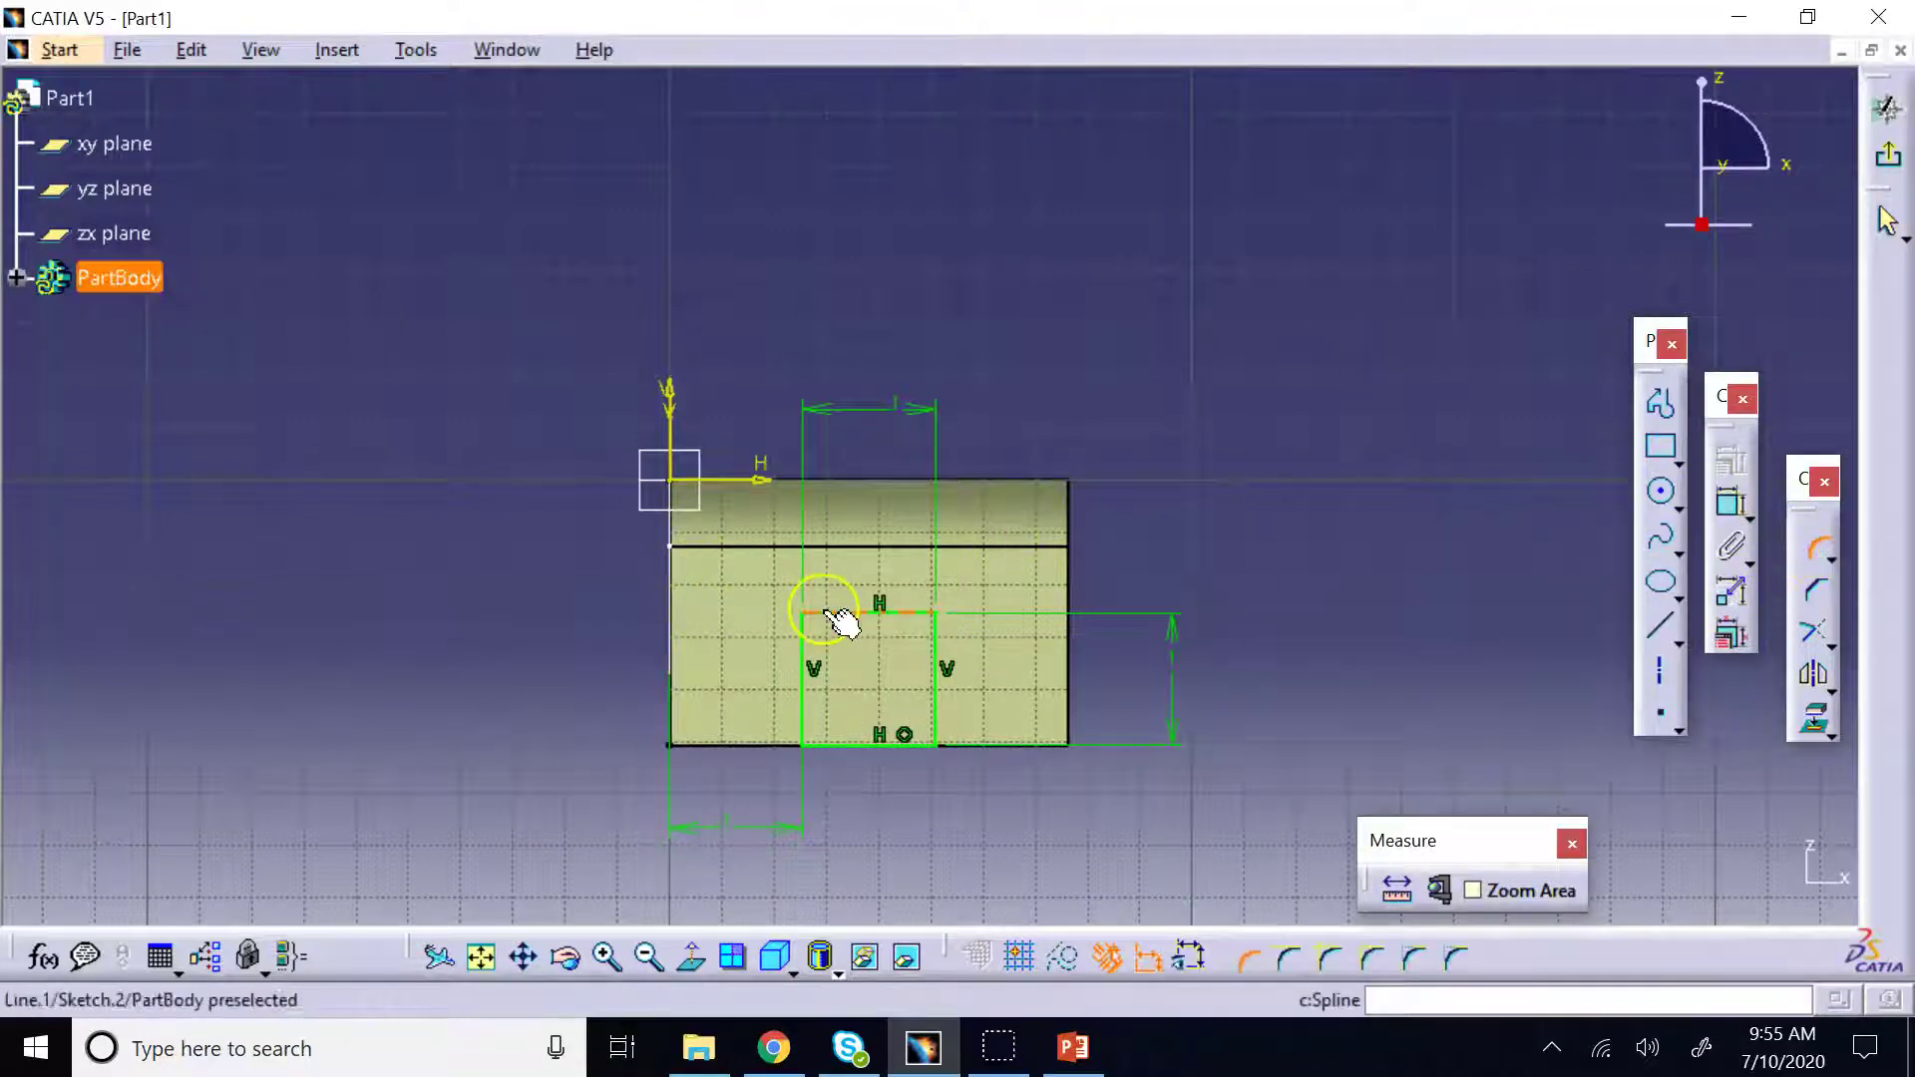
left_click(804, 641)
left_click(836, 631)
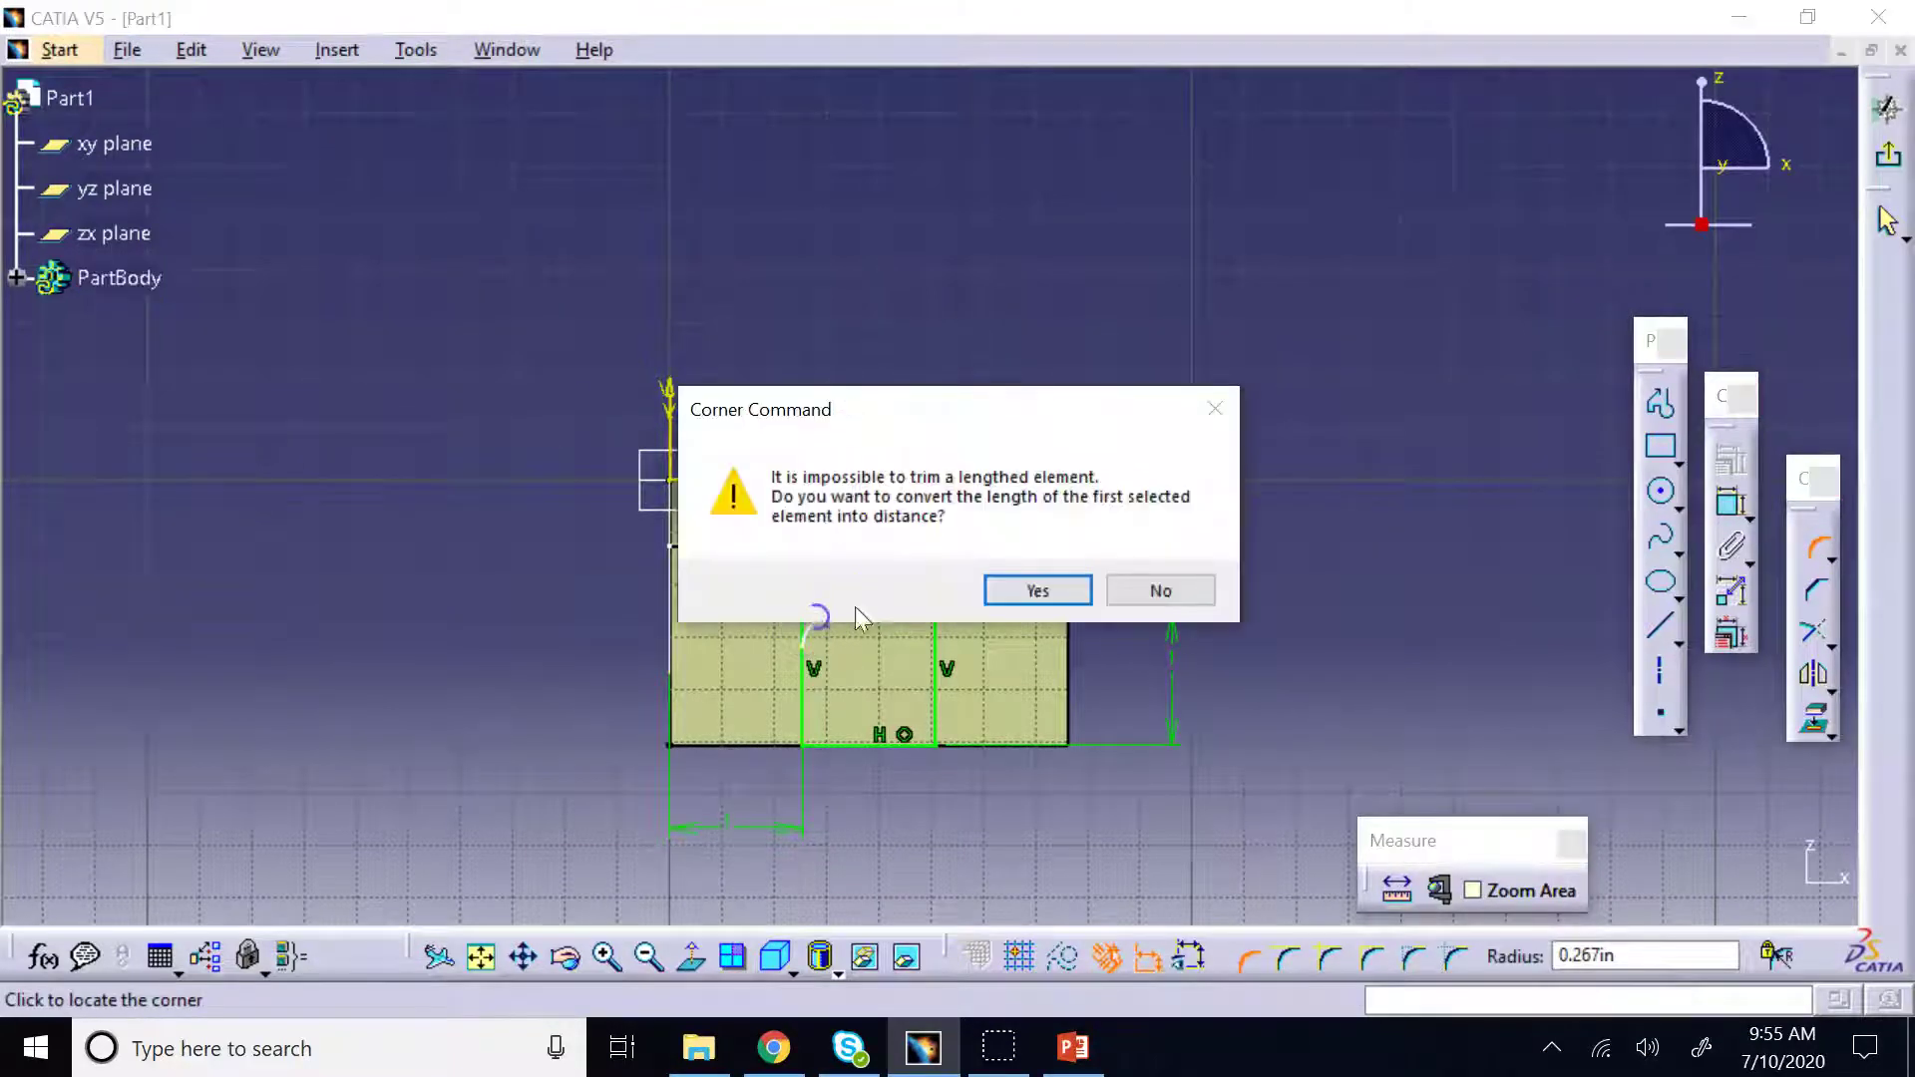
left_click(1033, 589)
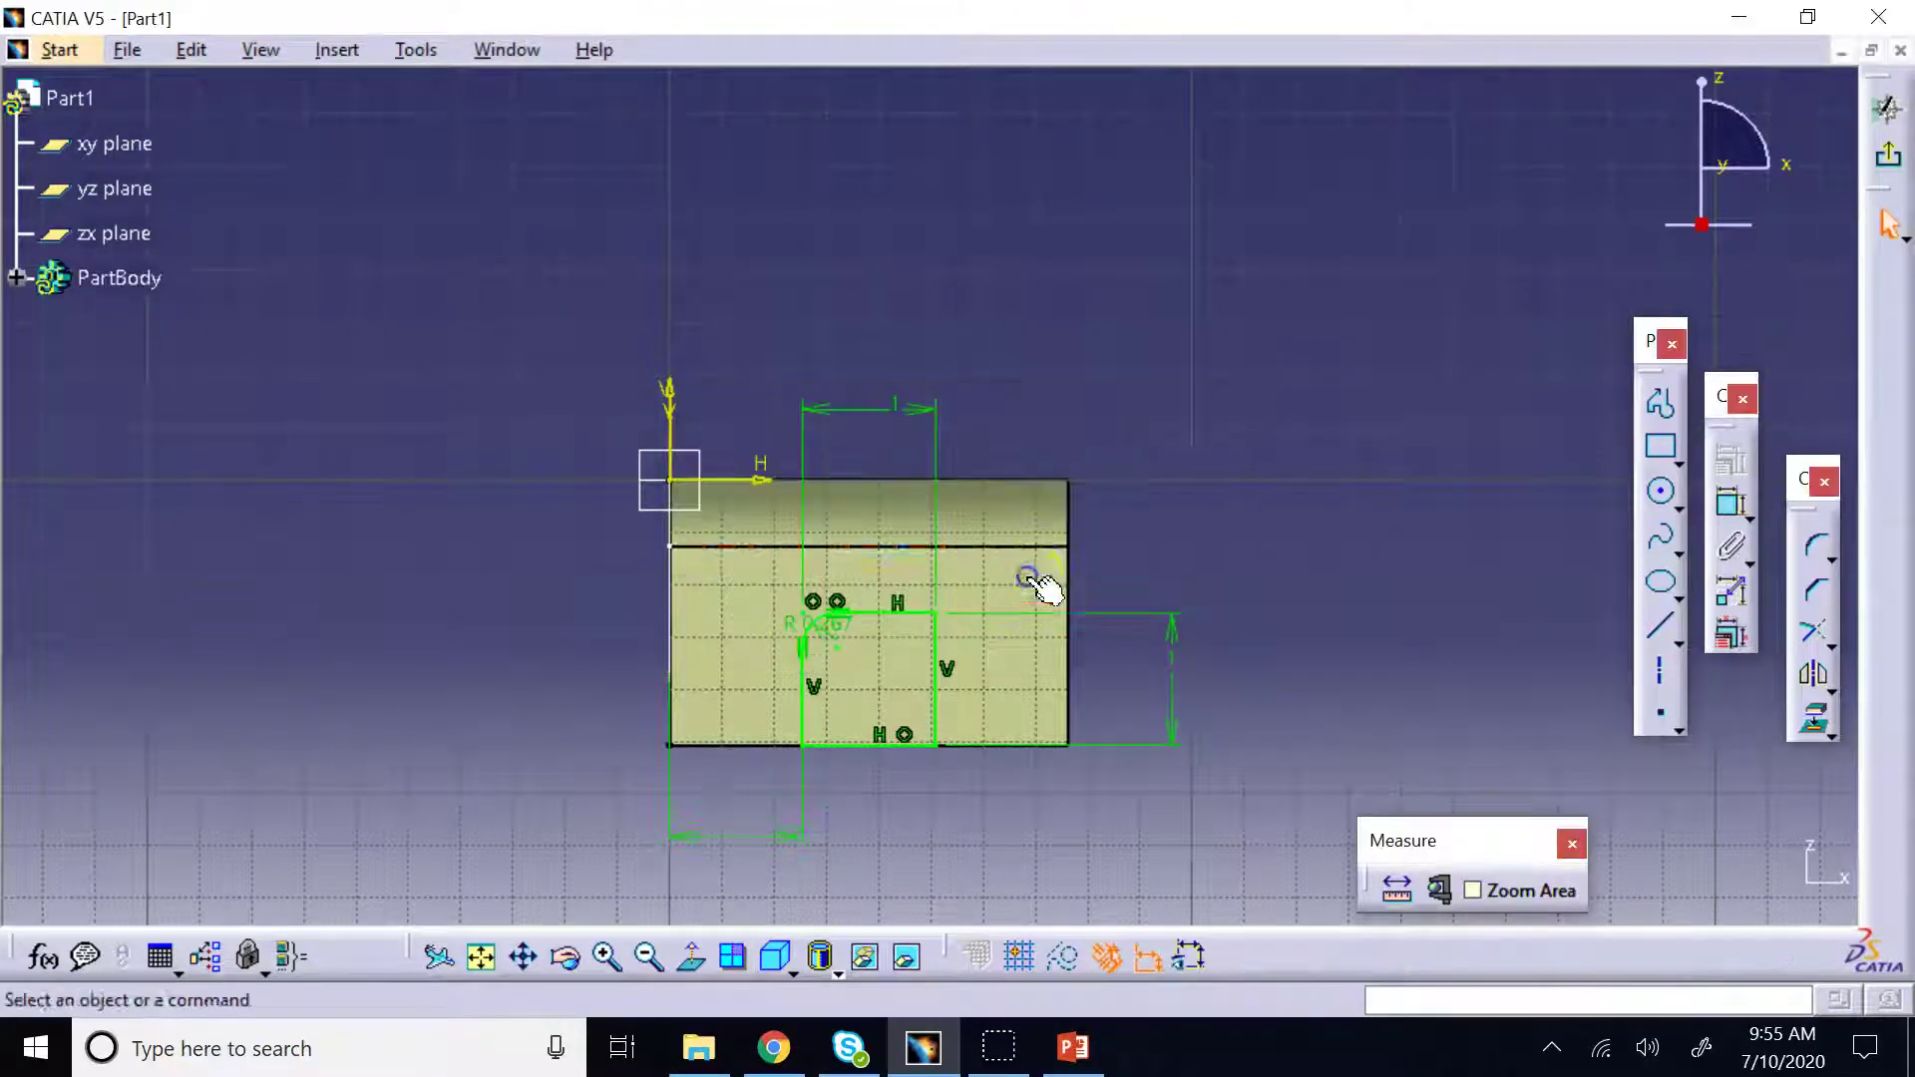
double_click(838, 629)
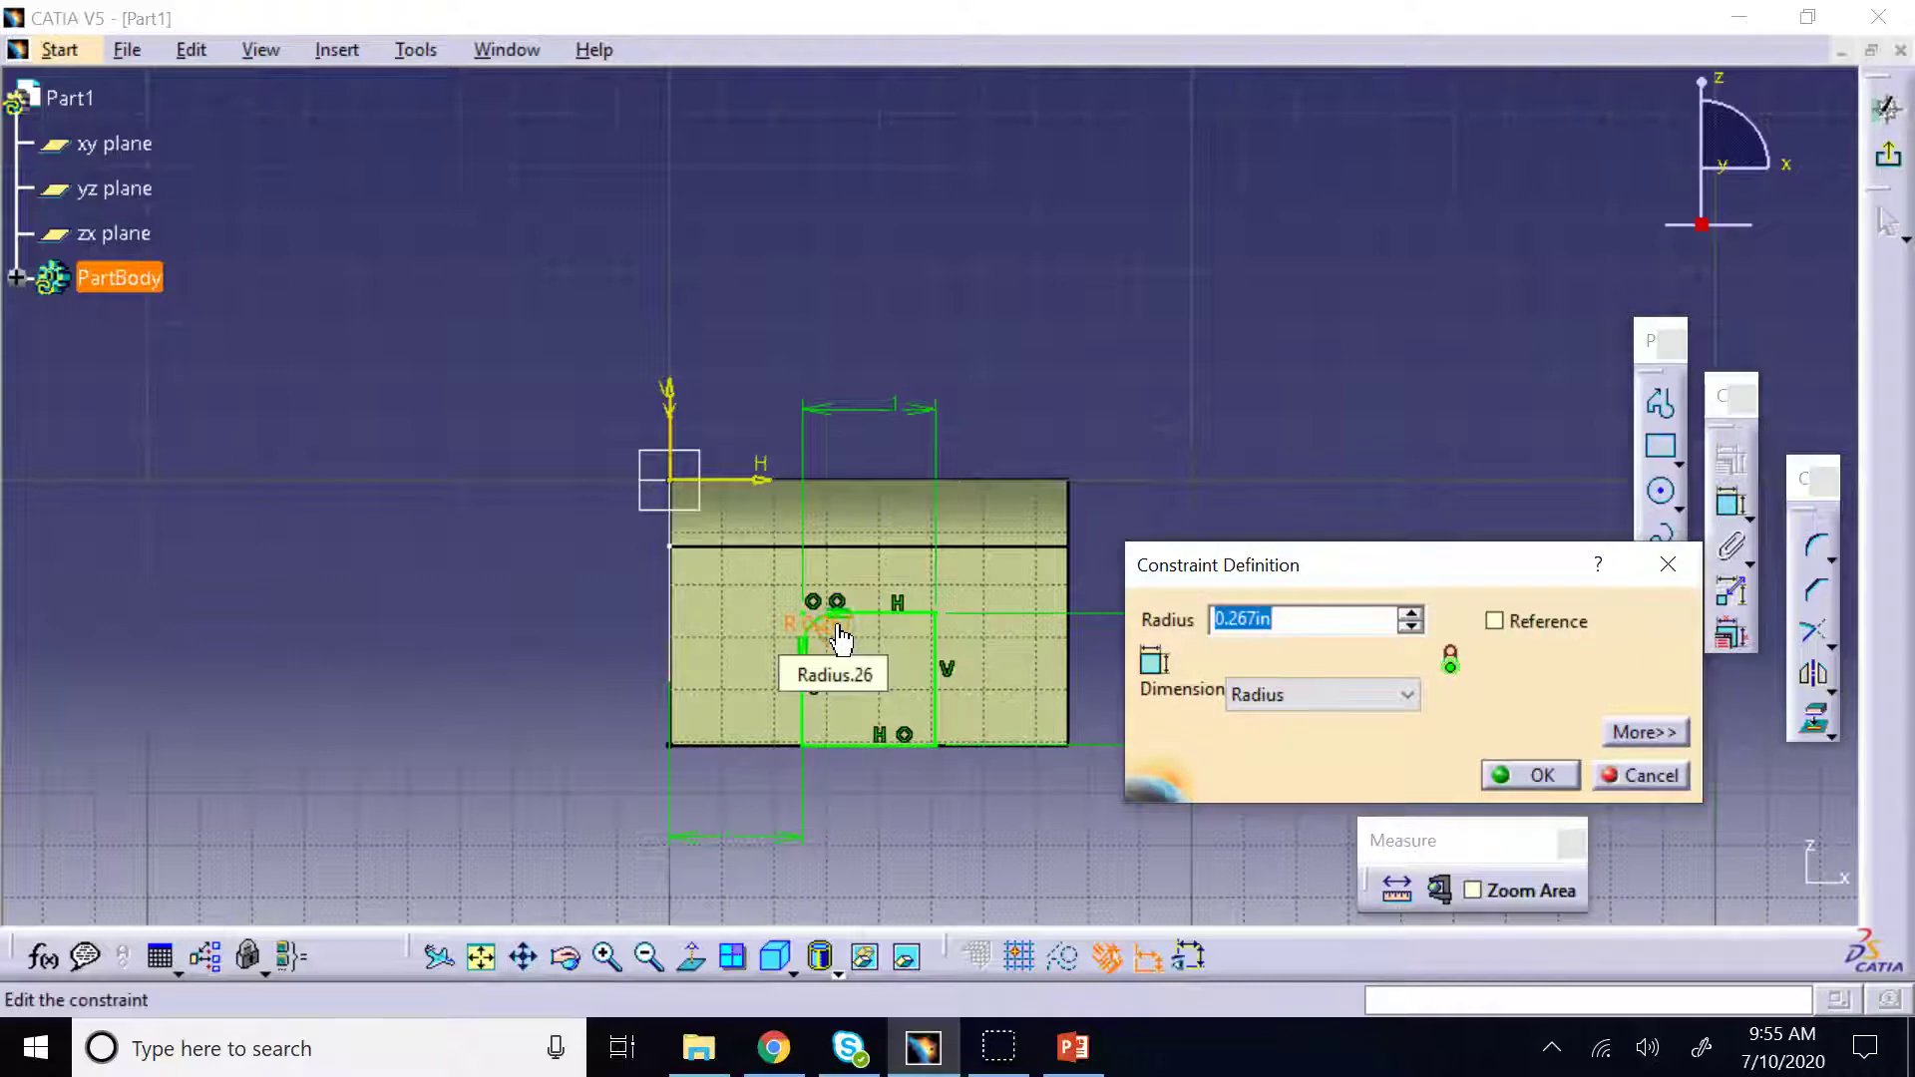
key("Return")
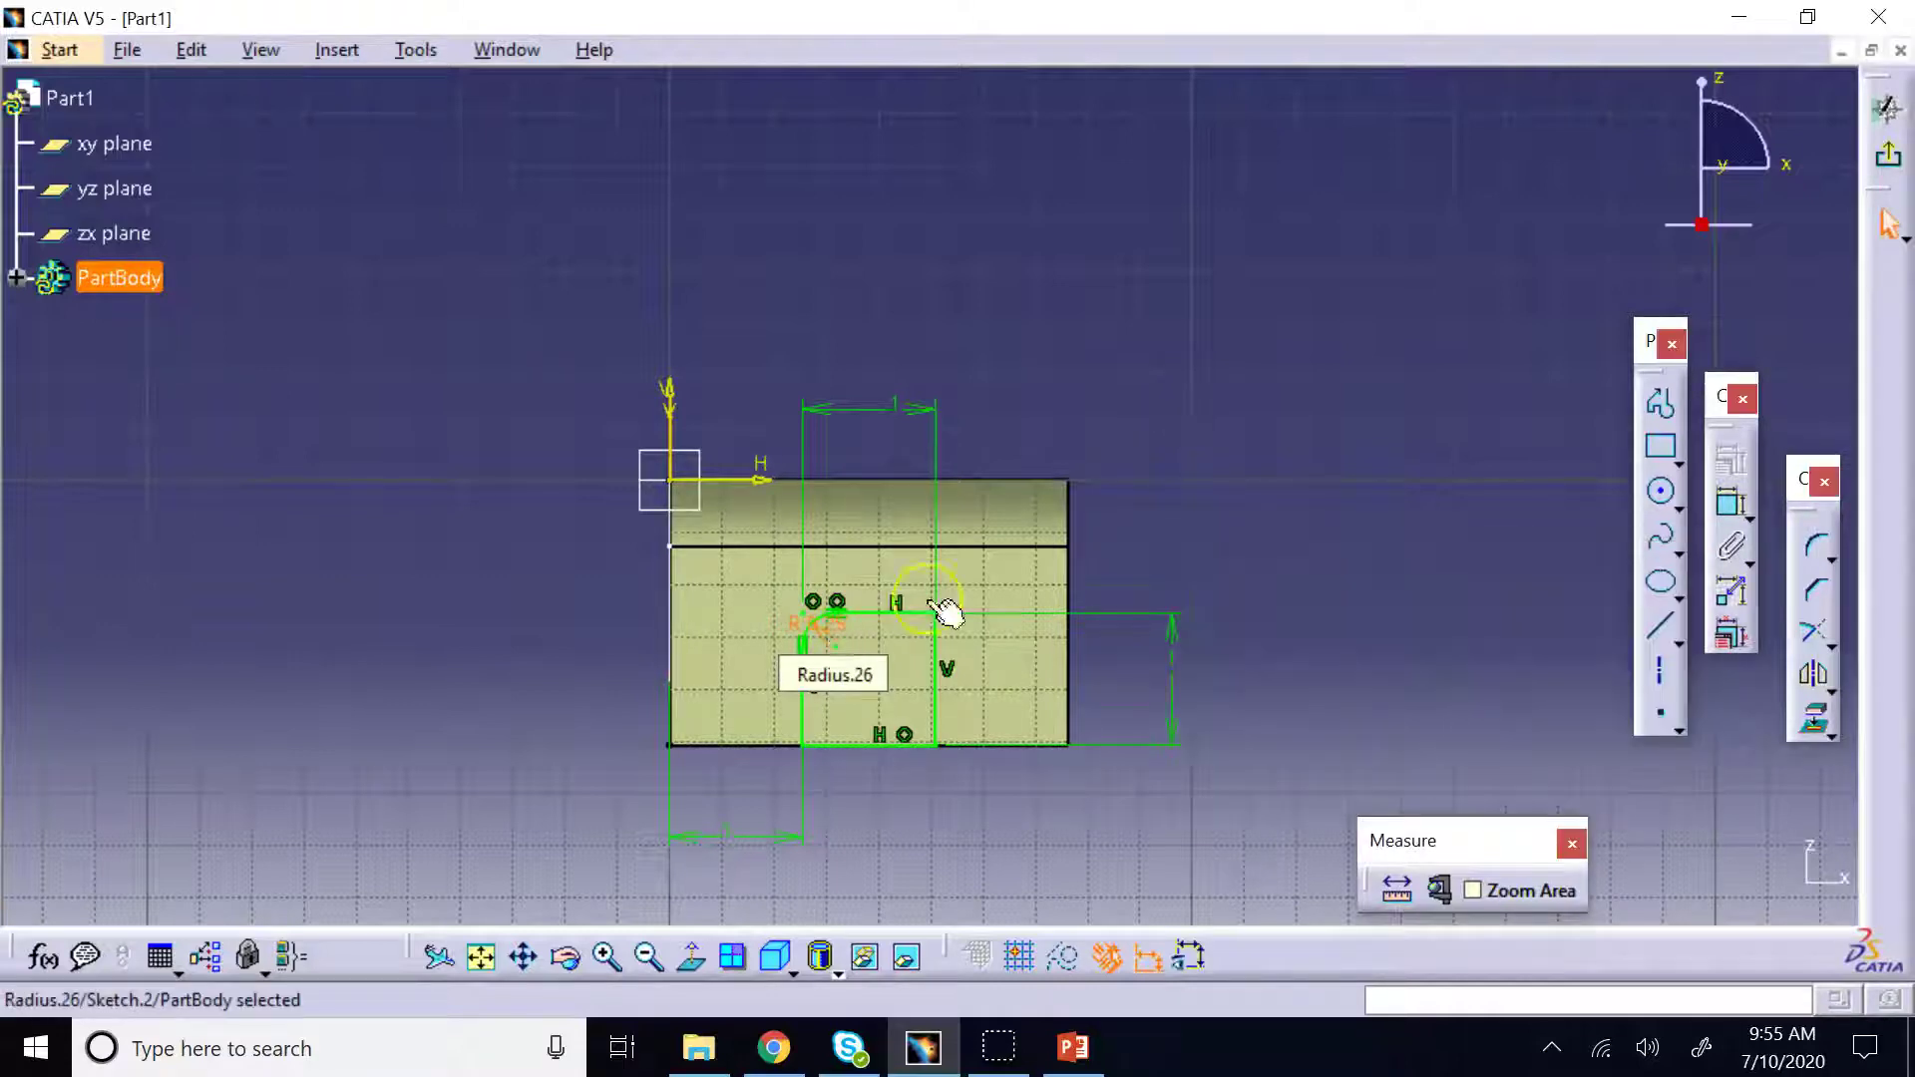
Round the rectangle's upper-right corner with a 0.25 in radius, converting the constrained length into a distance, and exit the sketch
left_click(1816, 547)
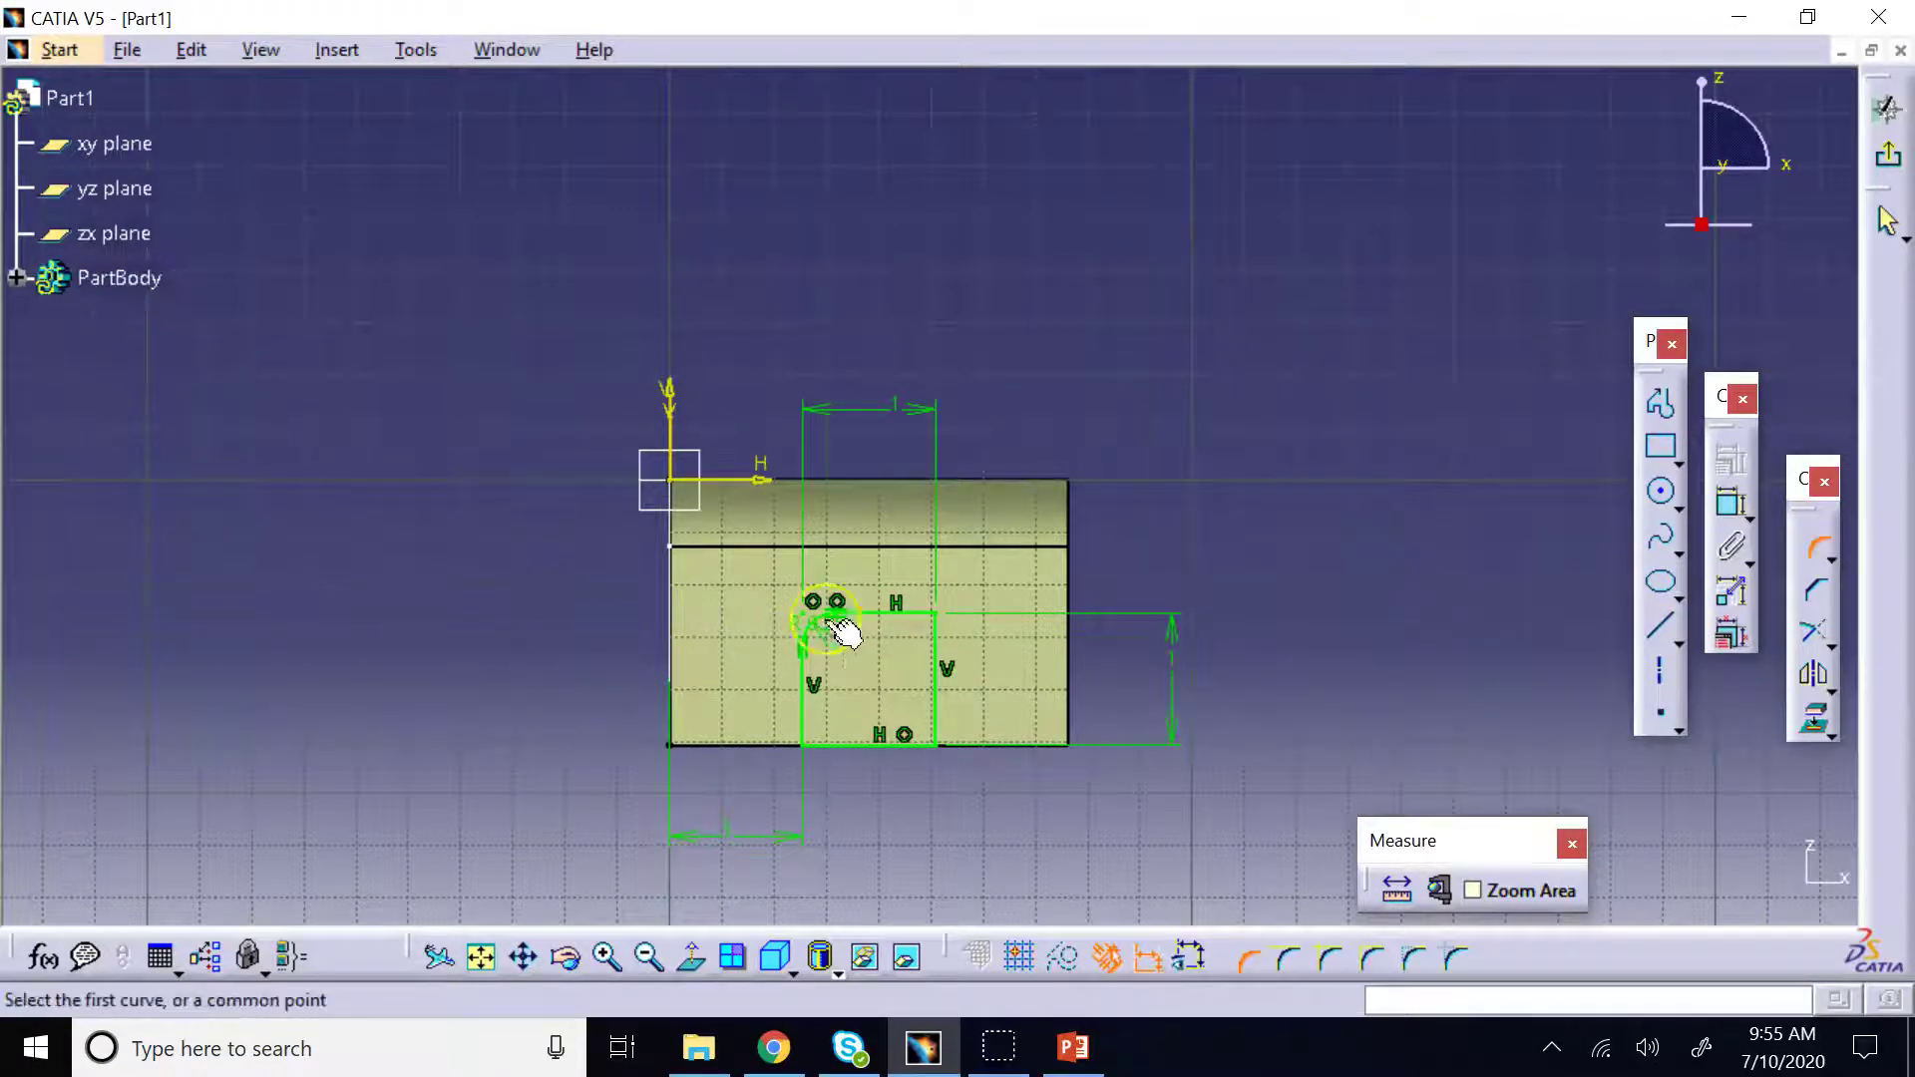
left_click(893, 613)
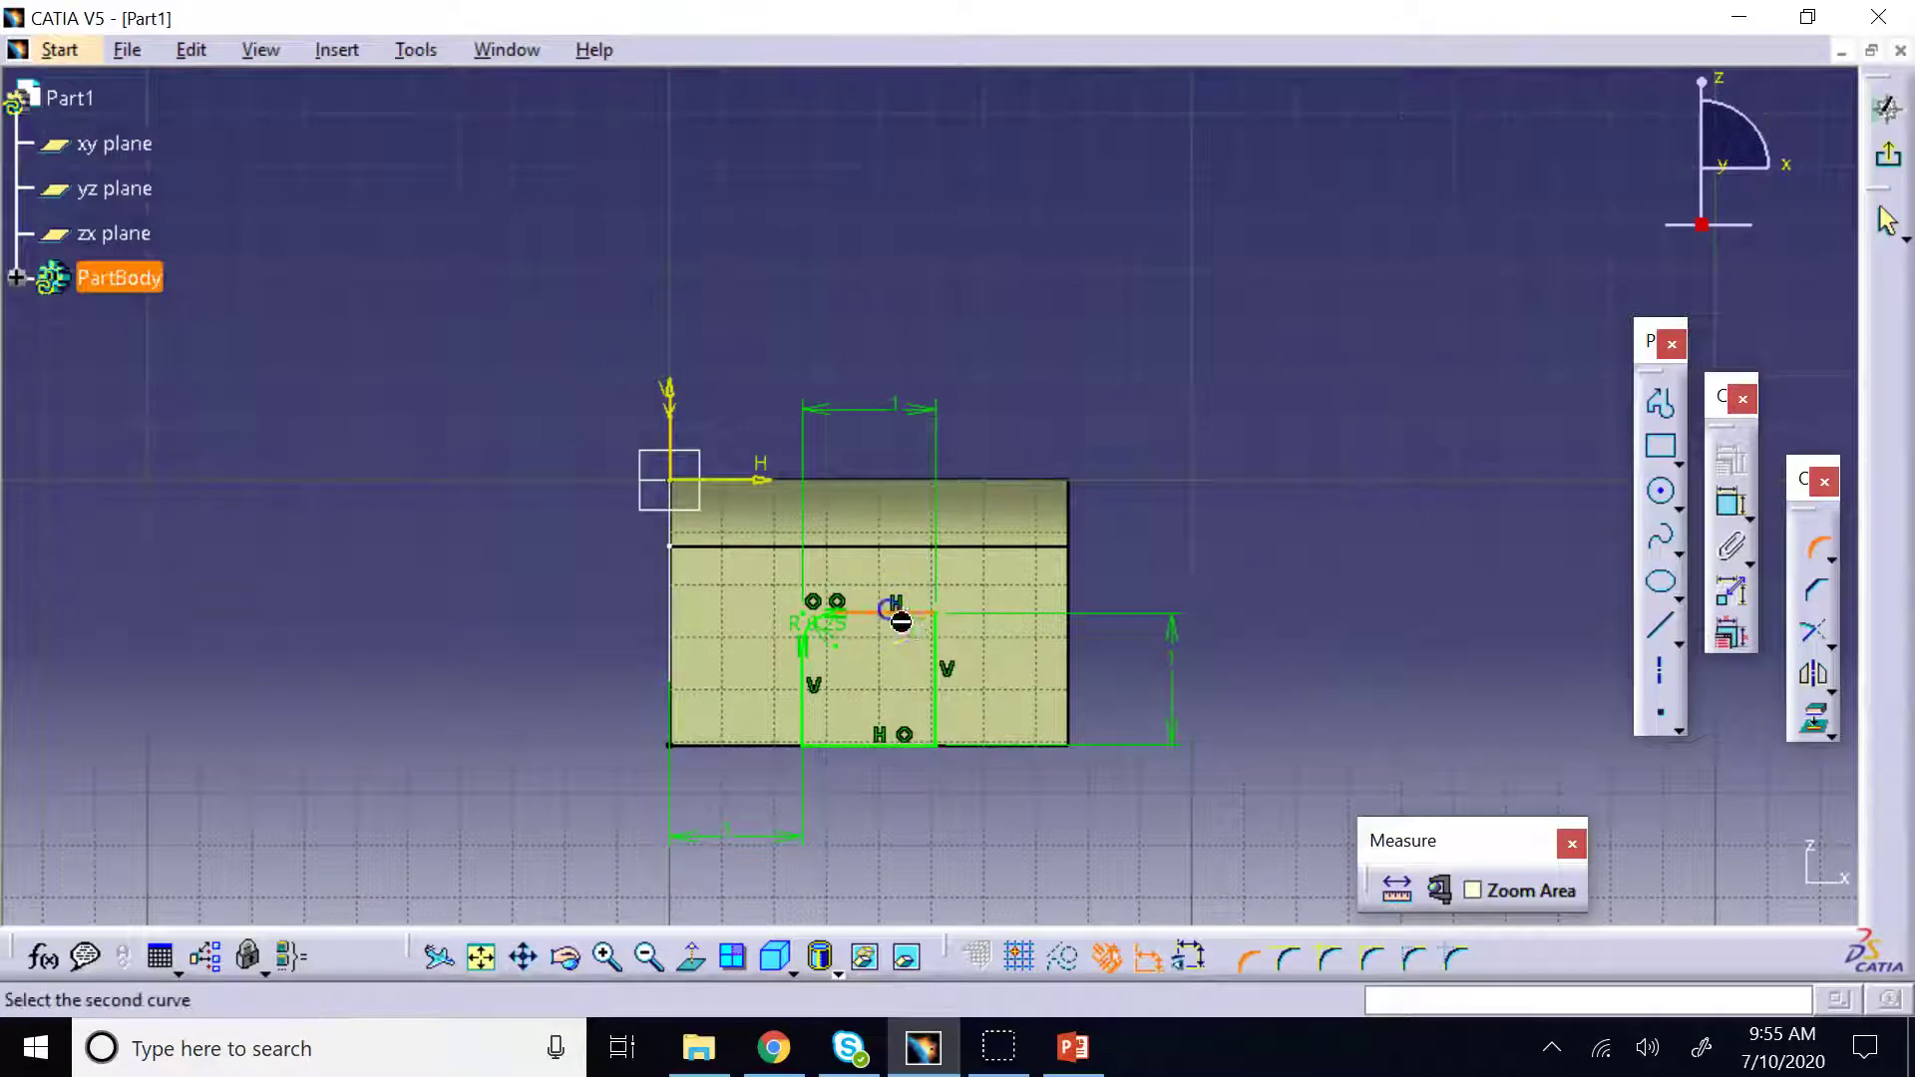
left_click(943, 653)
left_click(925, 621)
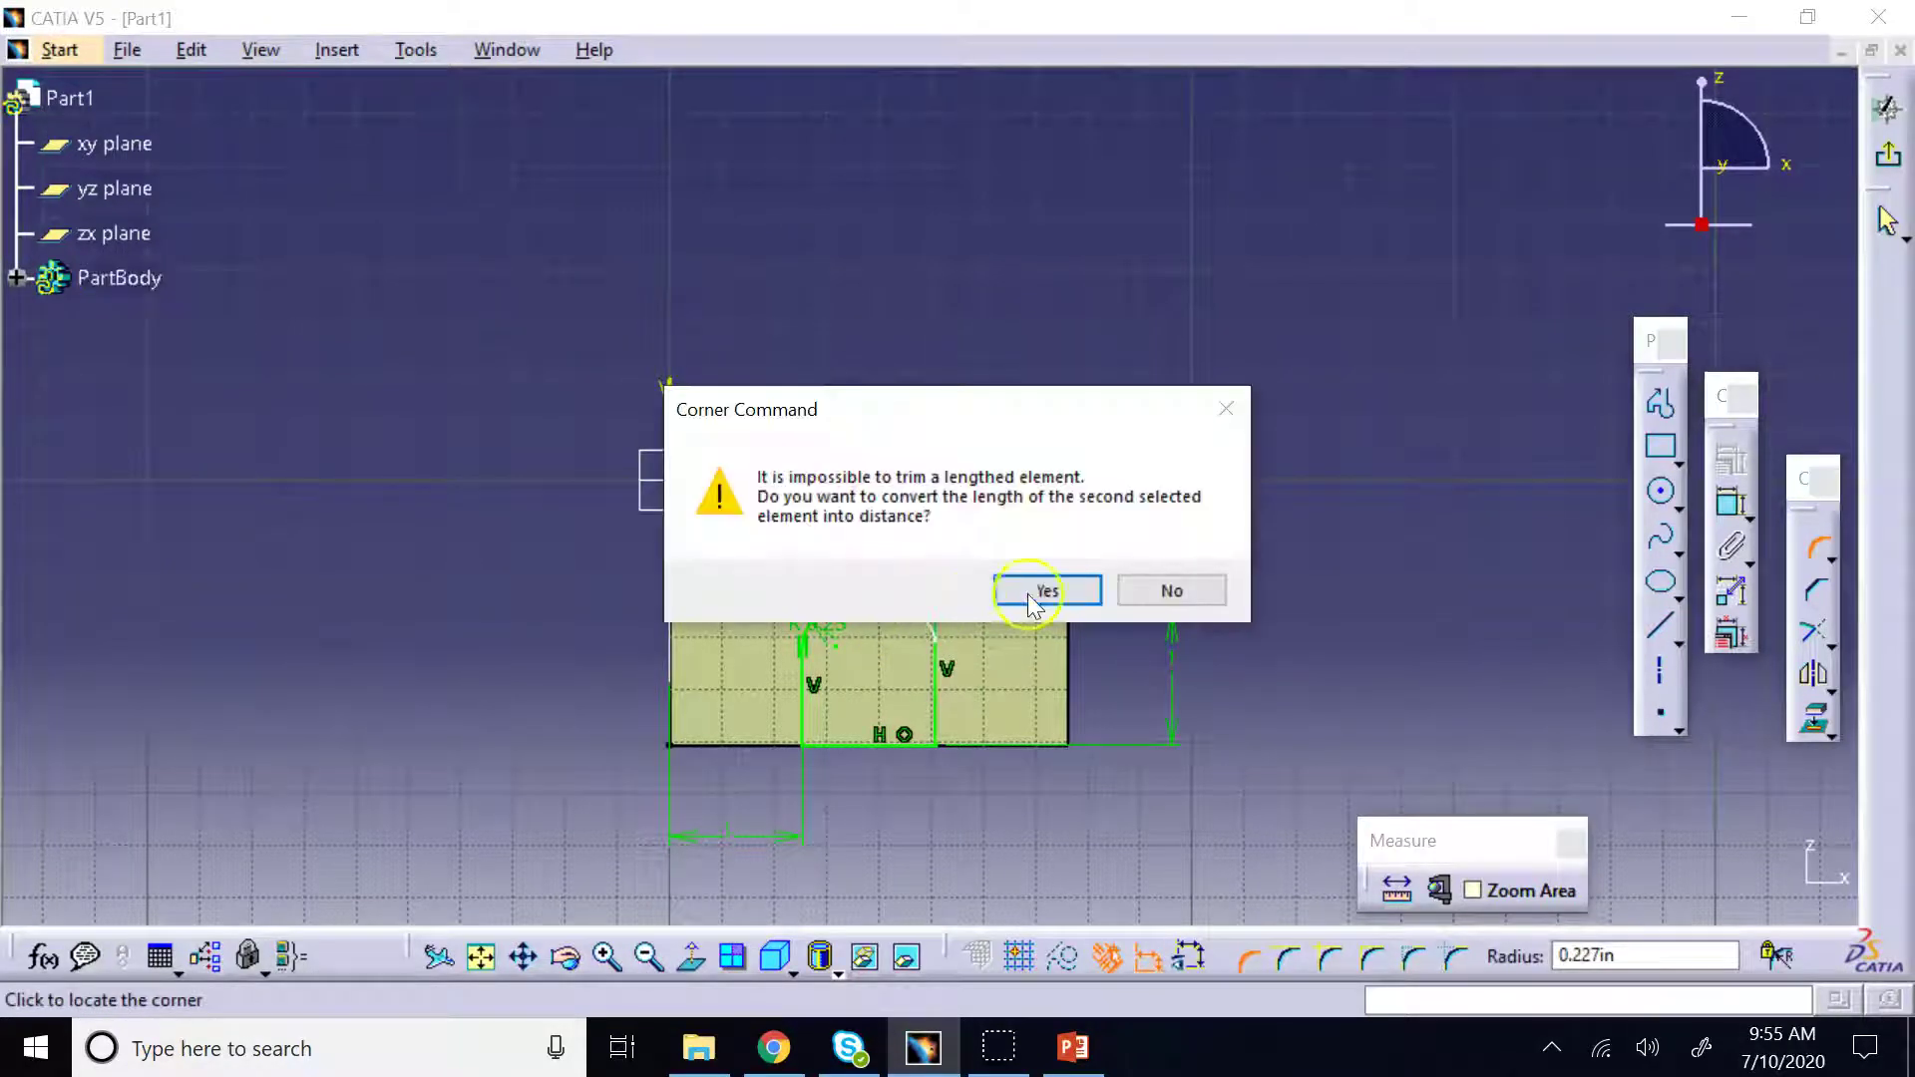
left_click(1042, 592)
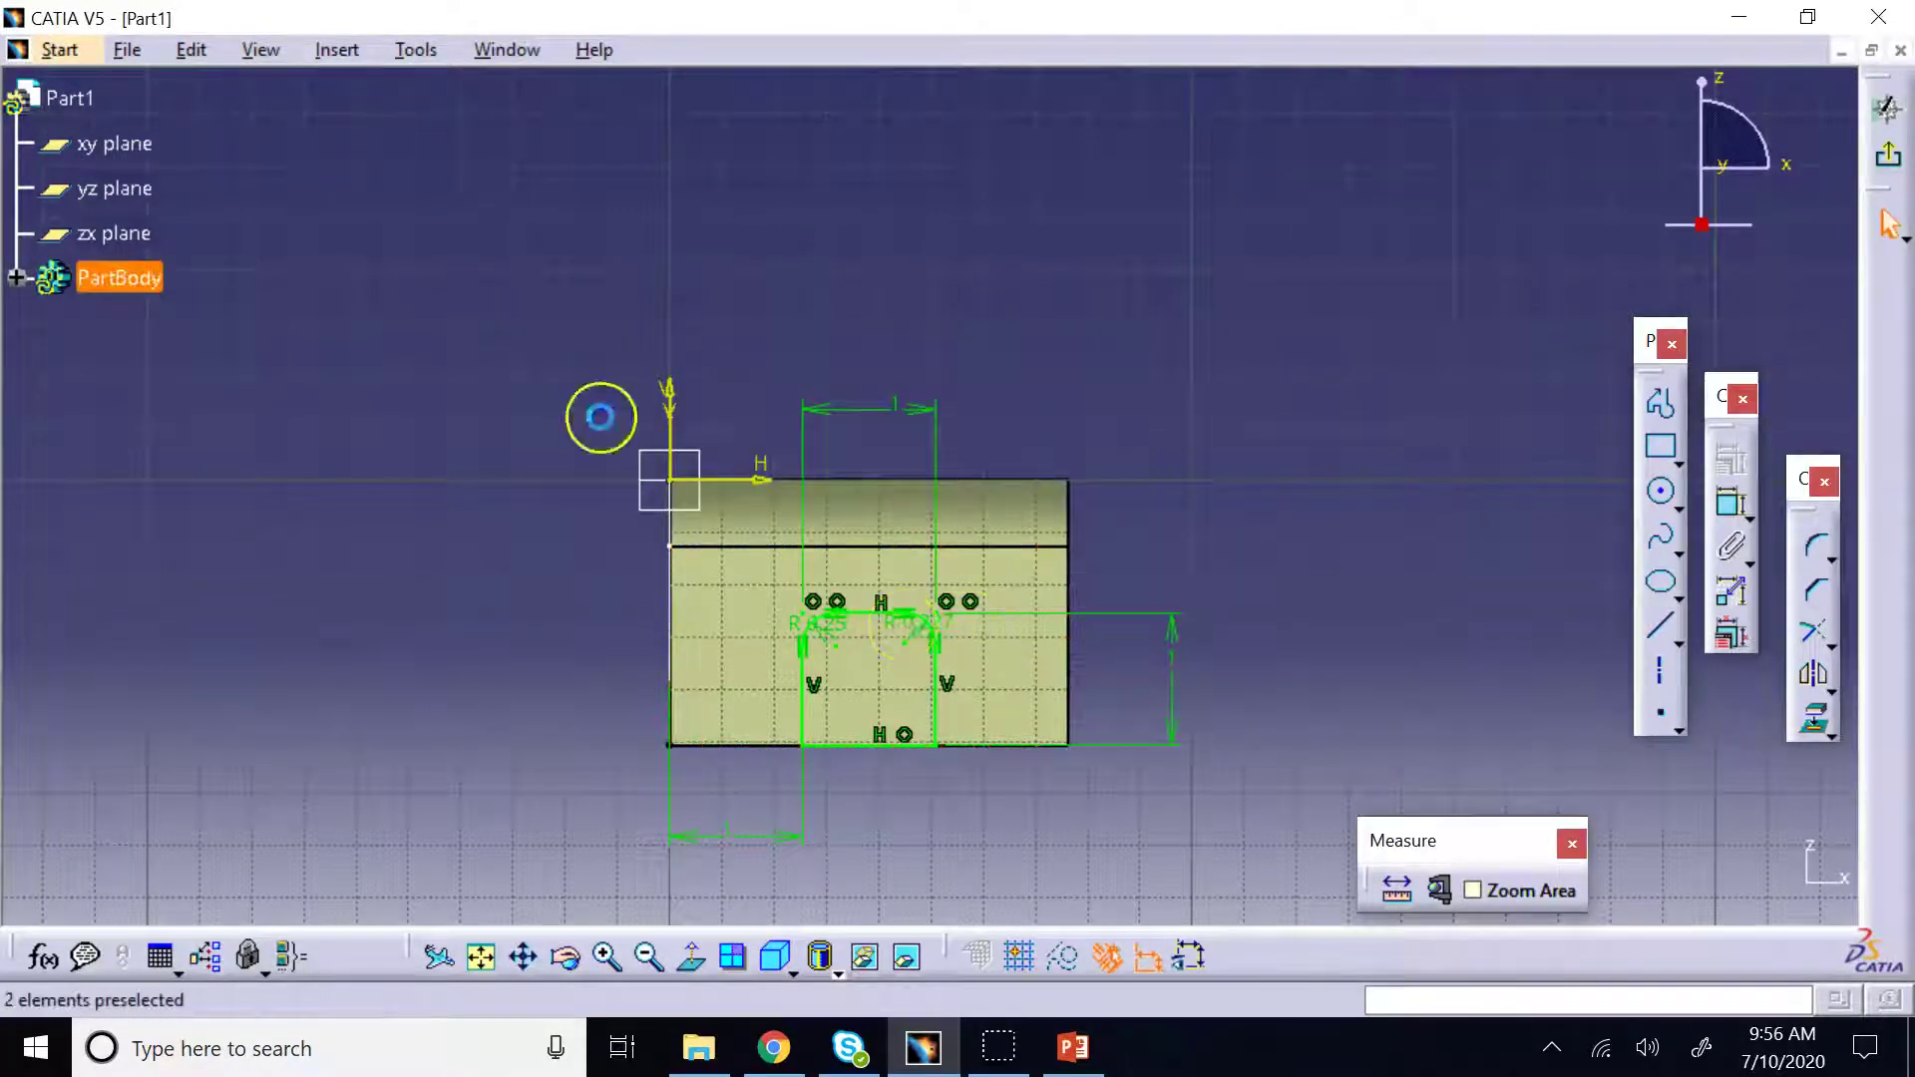
double_click(907, 628)
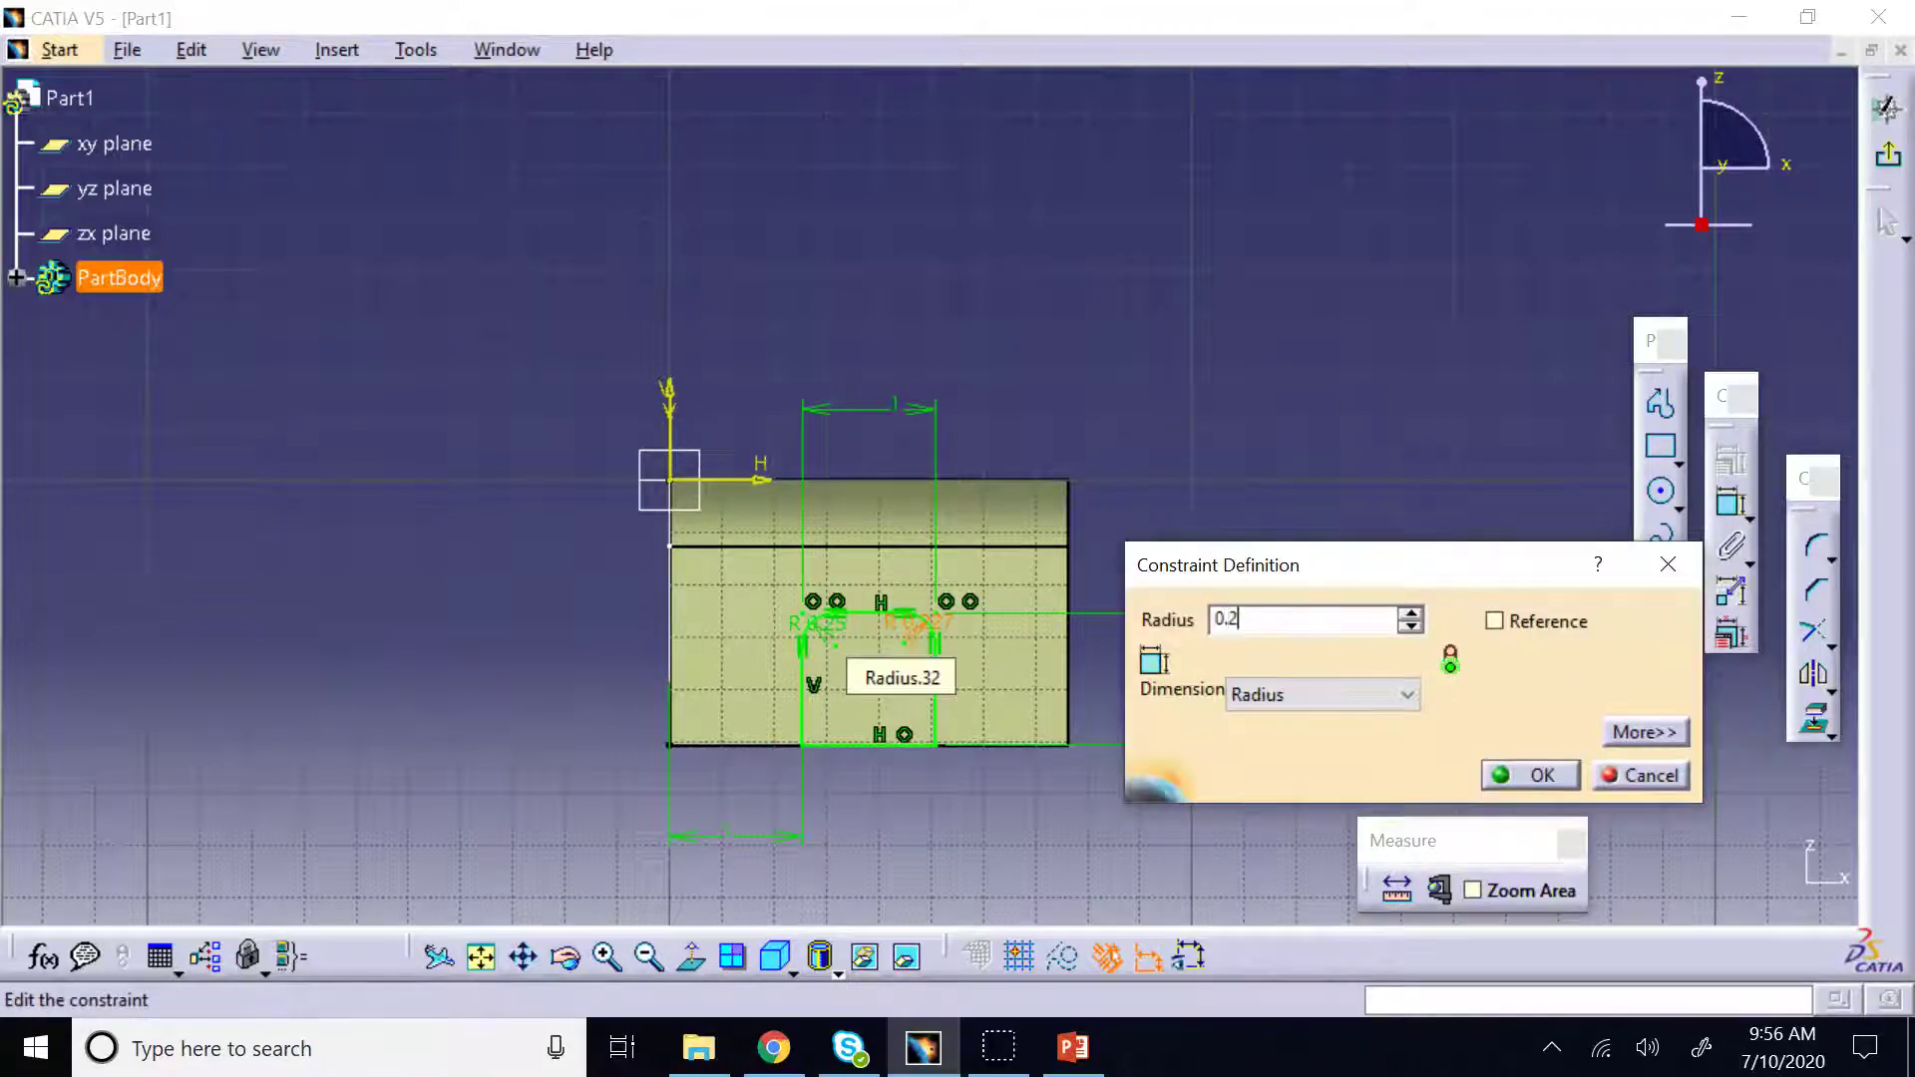
key("Return")
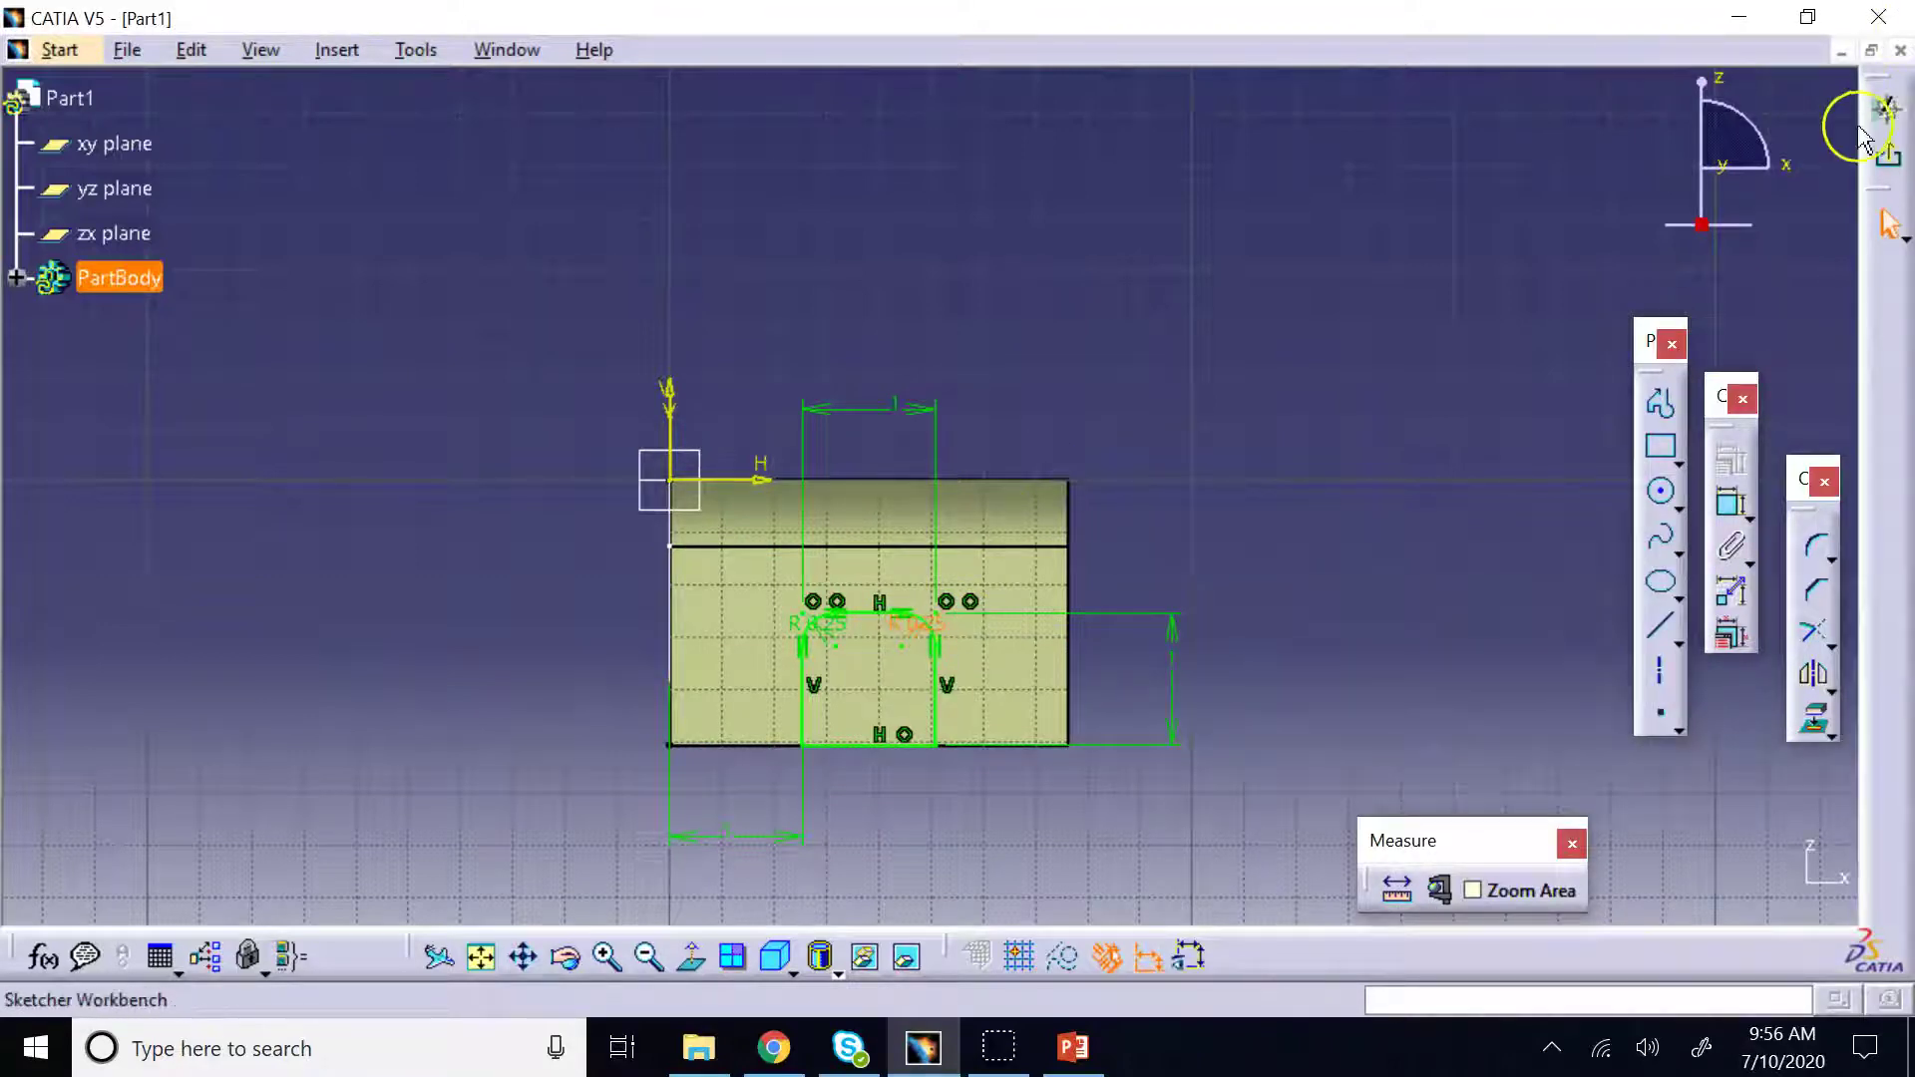
left_click(1887, 107)
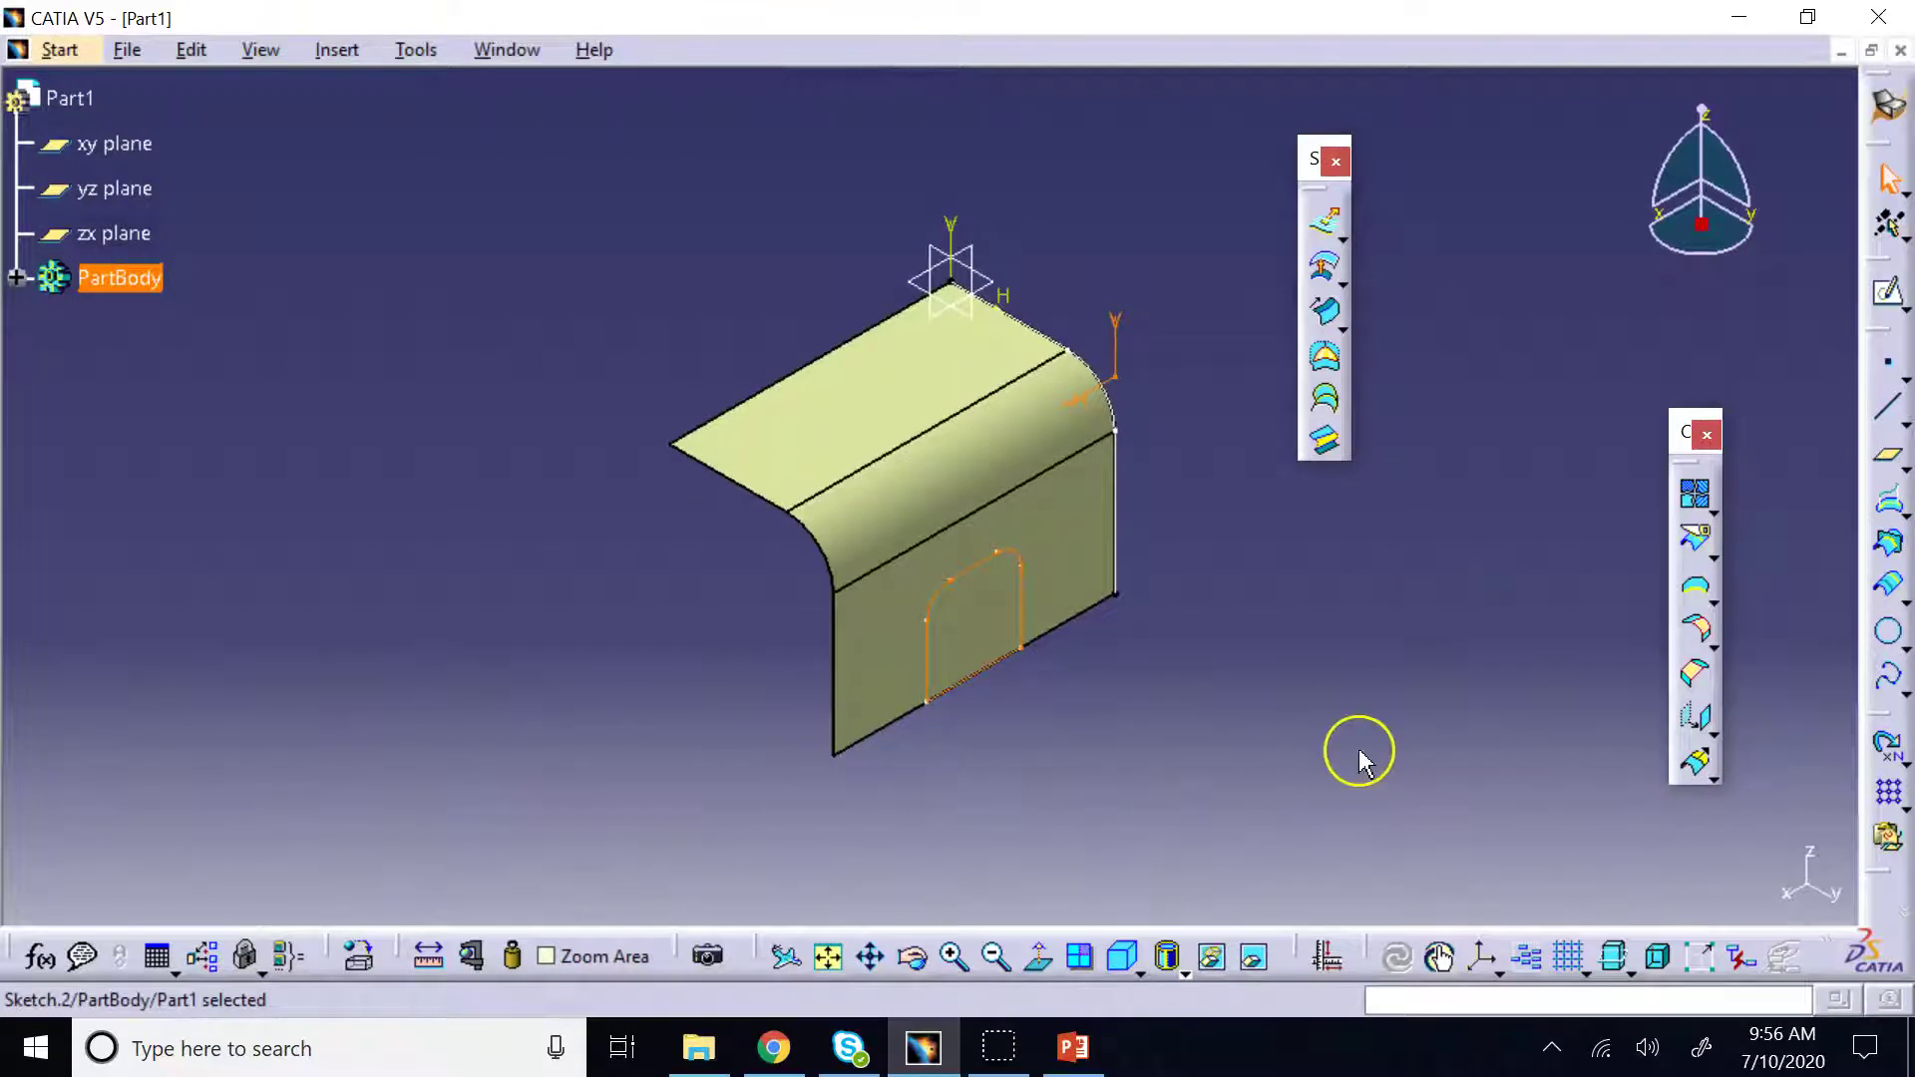
left_click(1335, 225)
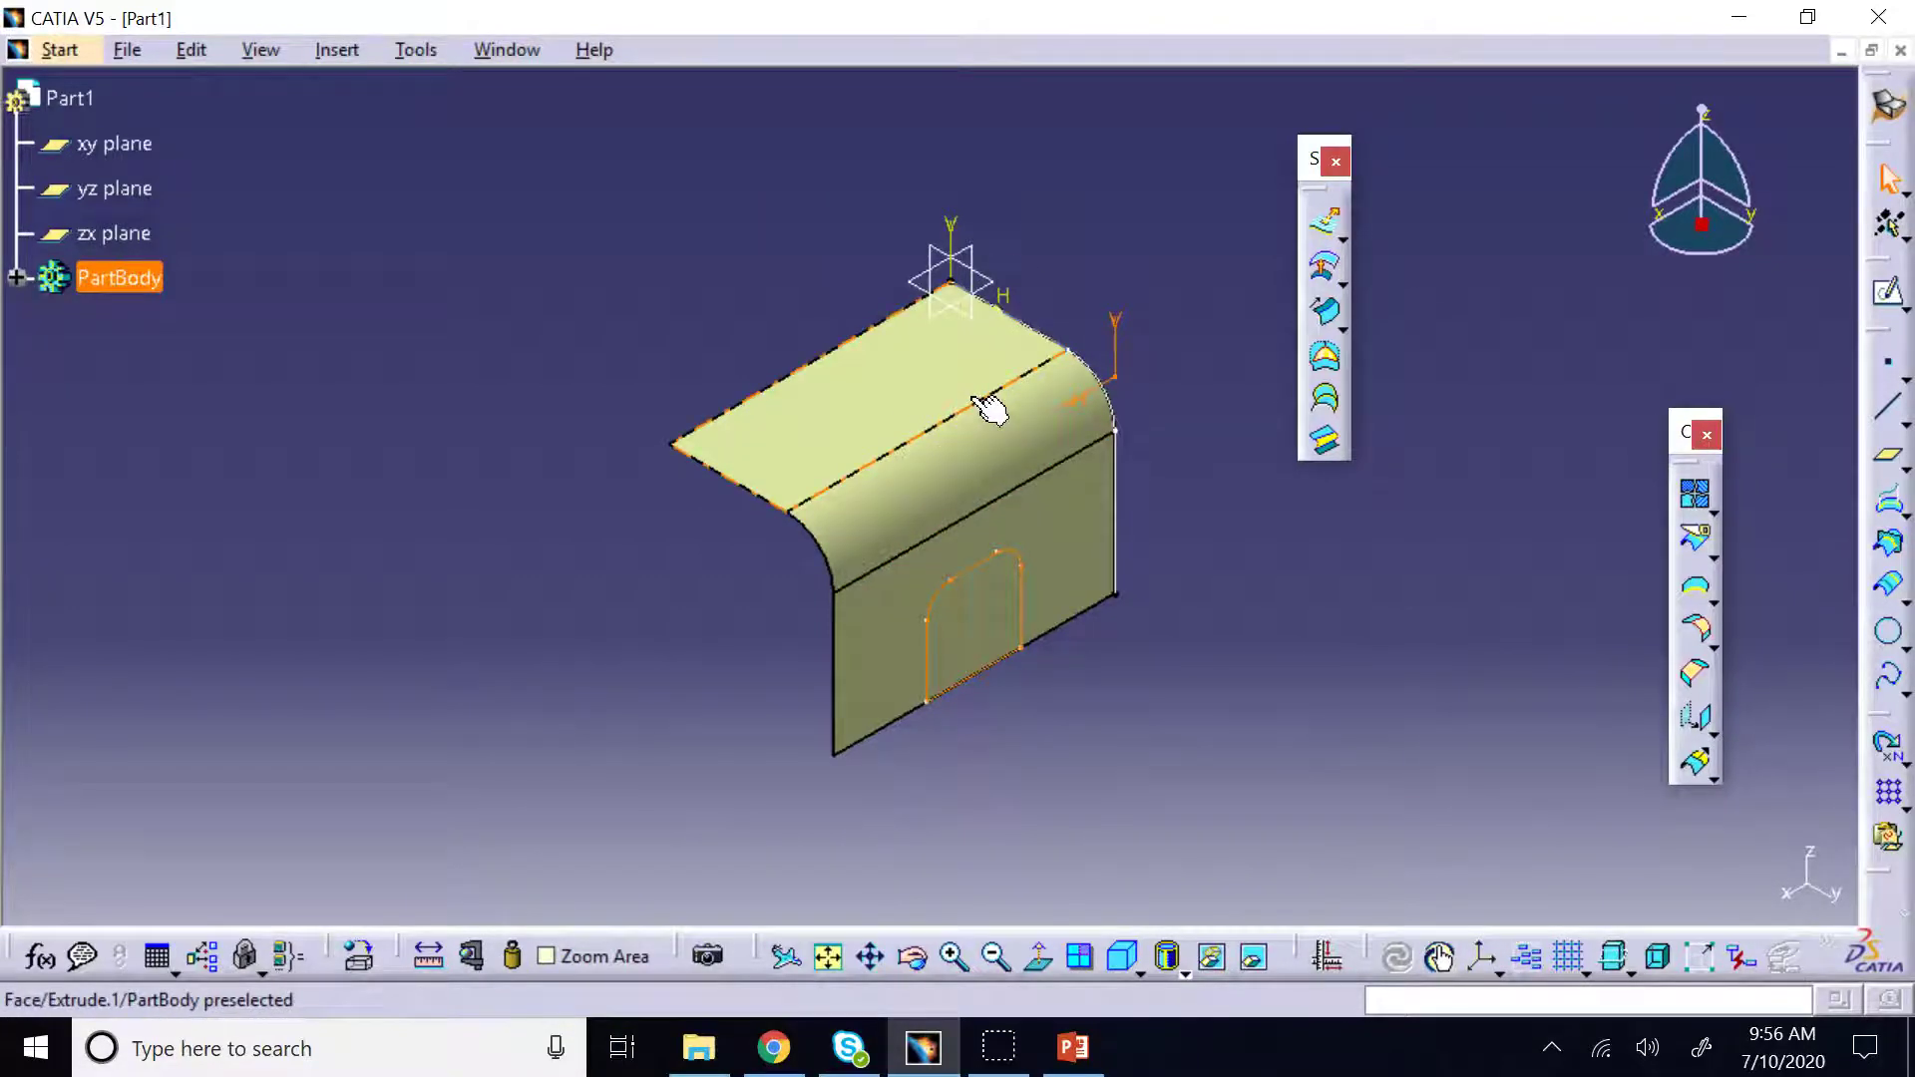
left_click(1328, 267)
left_click(1332, 310)
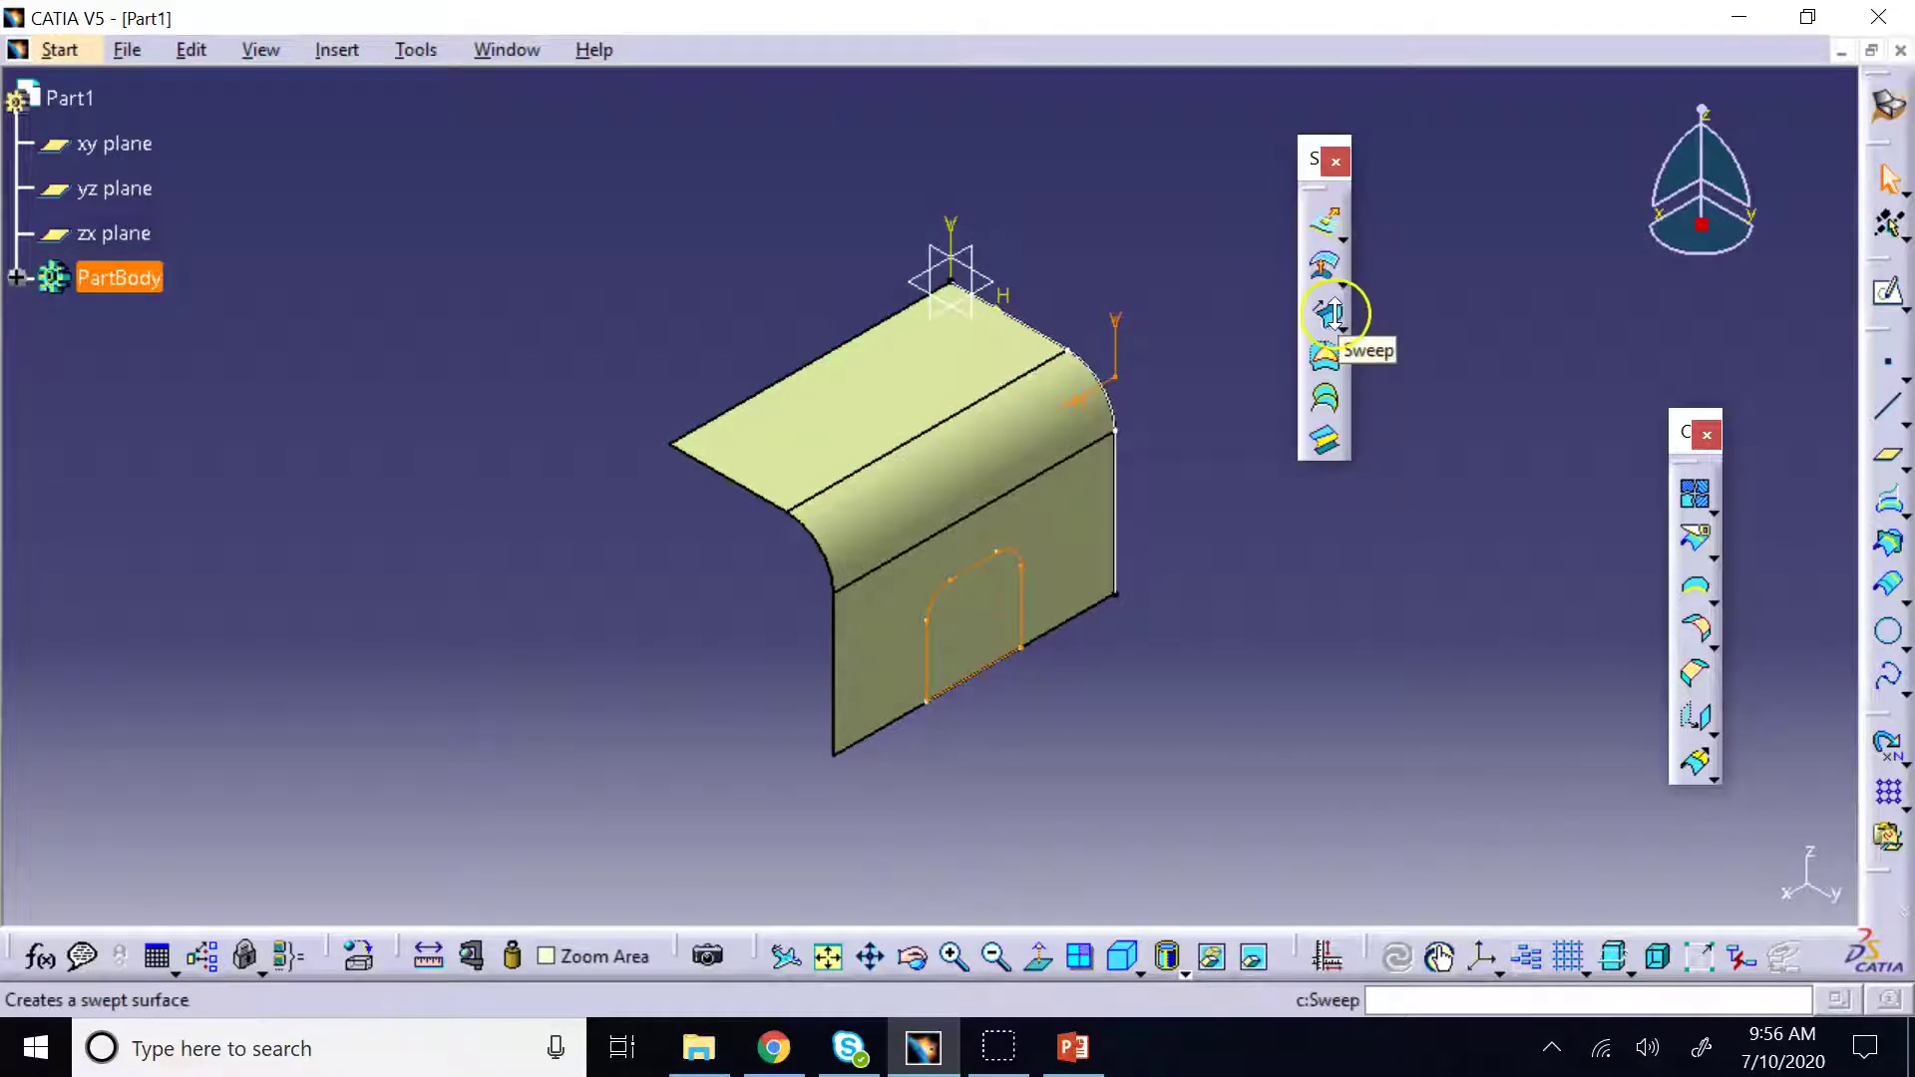
left_click(1327, 357)
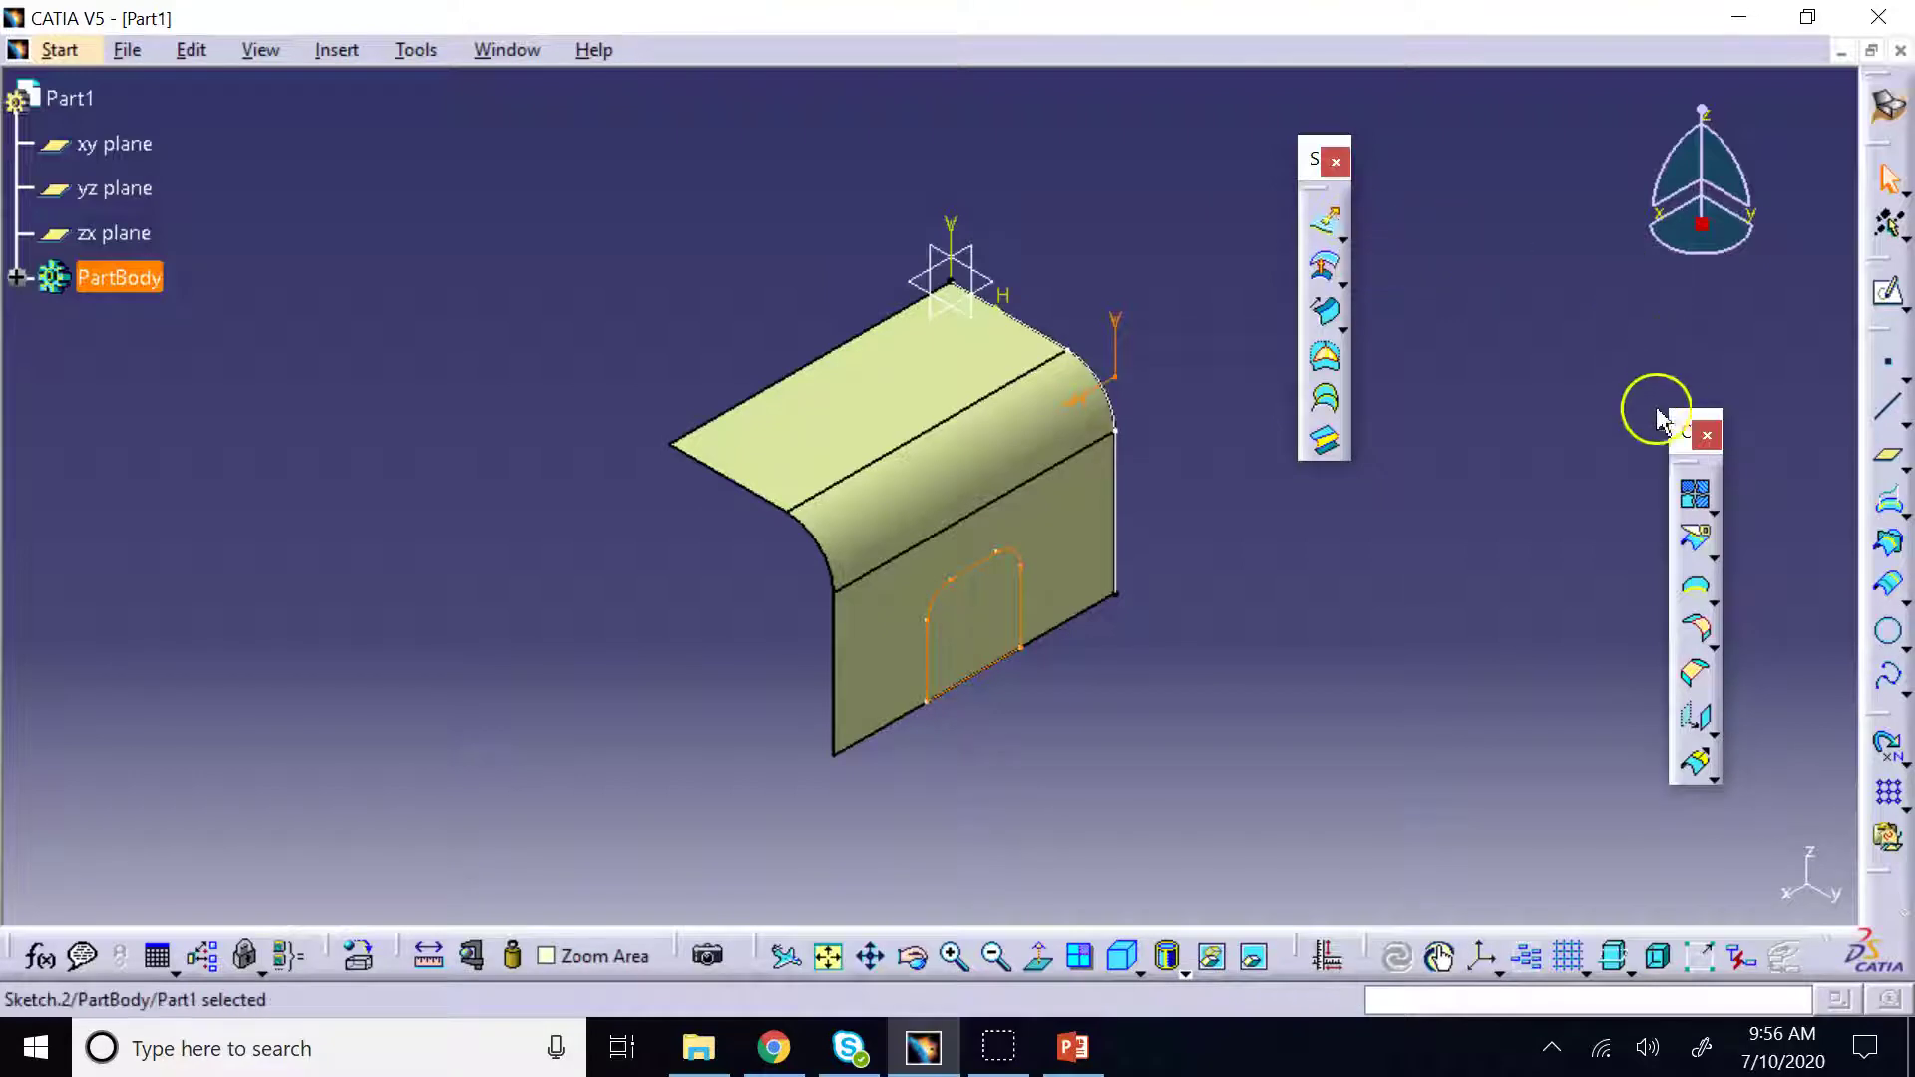
Move the floating Operations toolbar beside the Surfaces toolbar and show its split and trim commands
left_click_drag(1682, 421, 1483, 150)
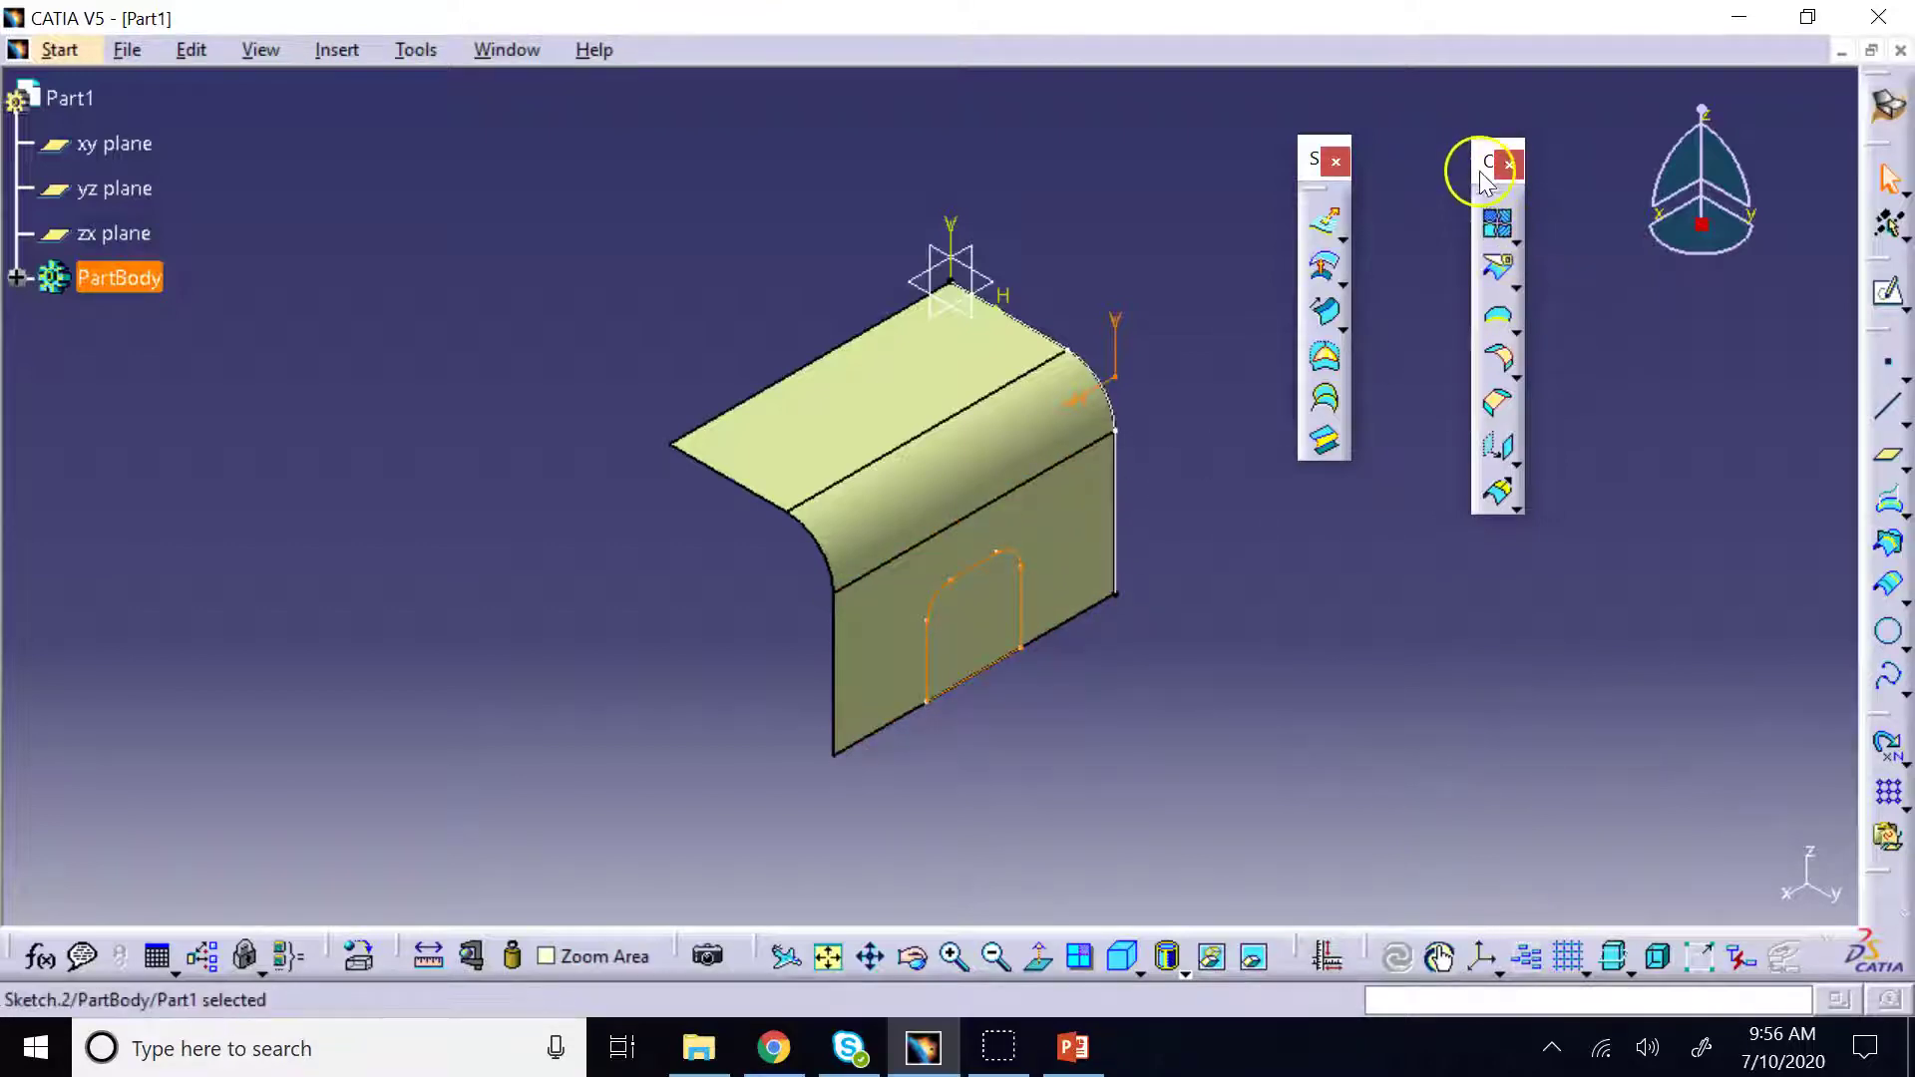
left_click(1517, 288)
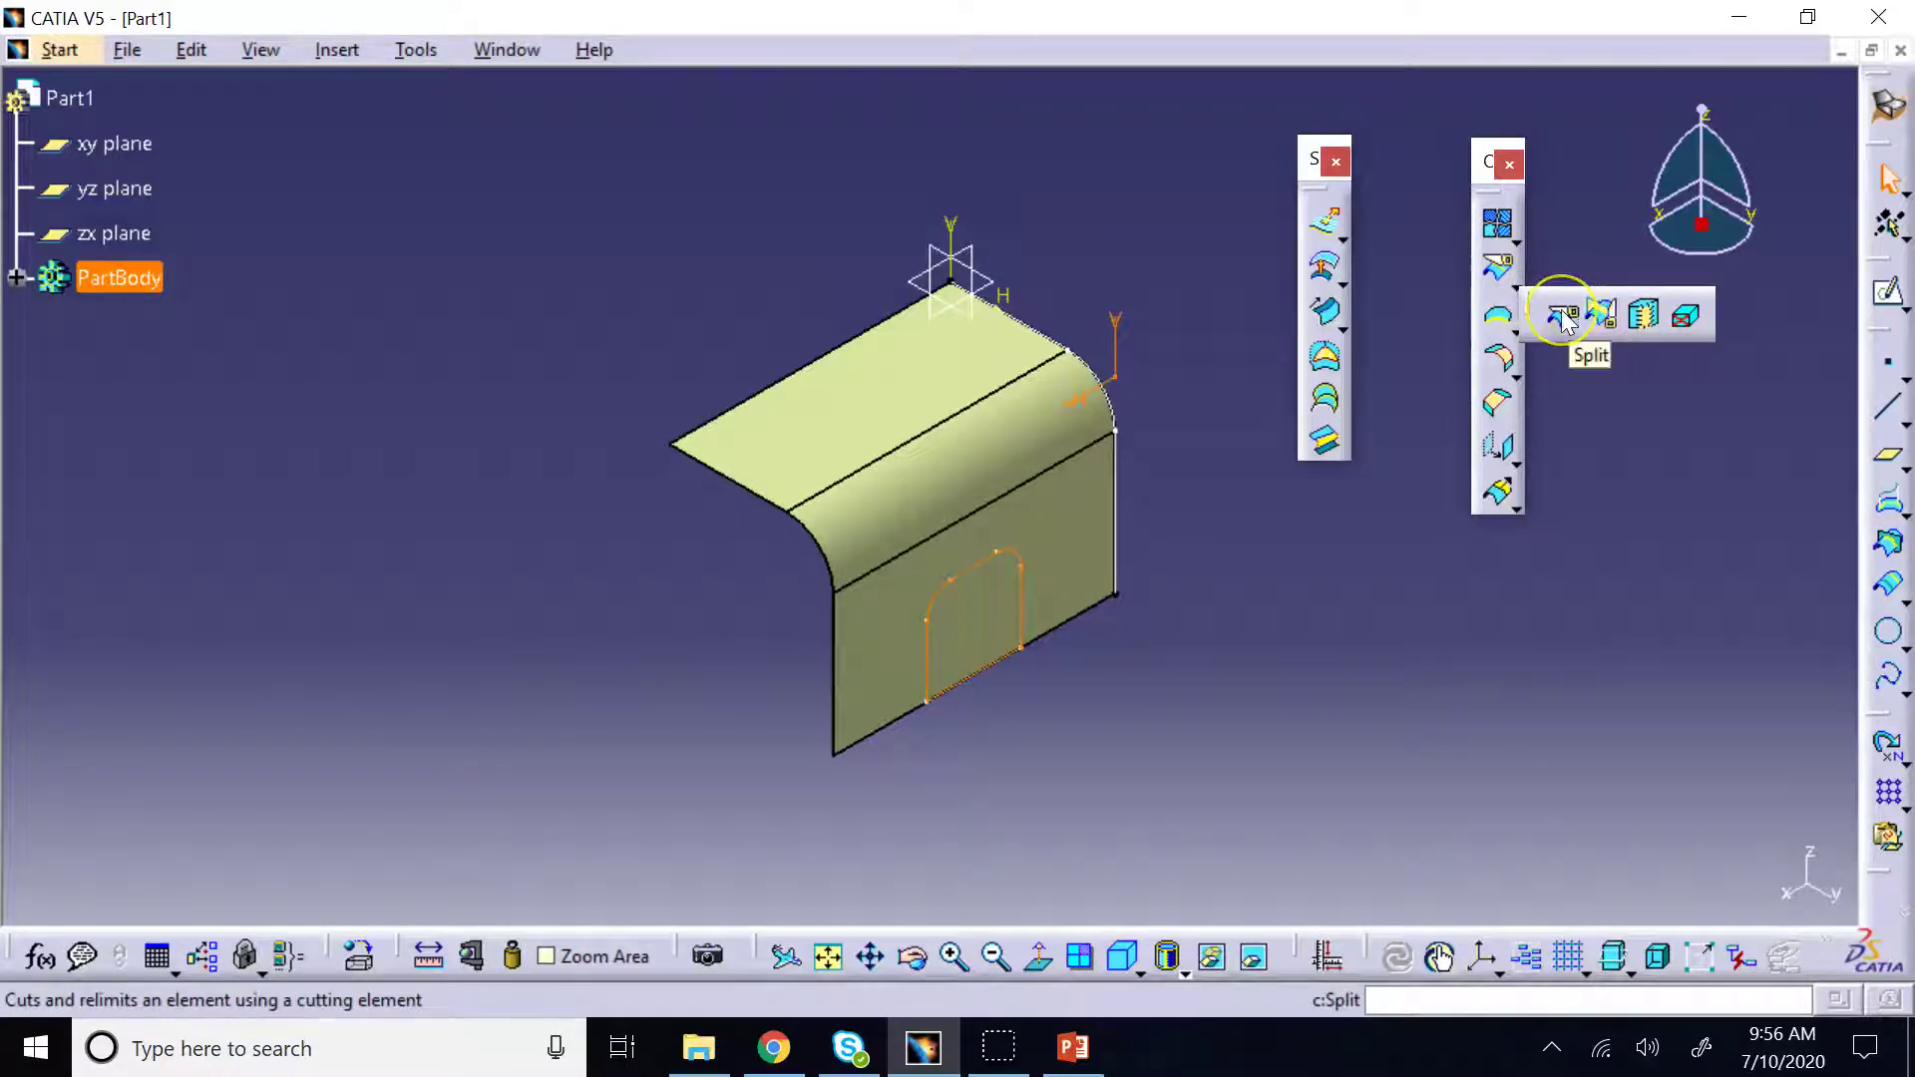
left_click(1598, 315)
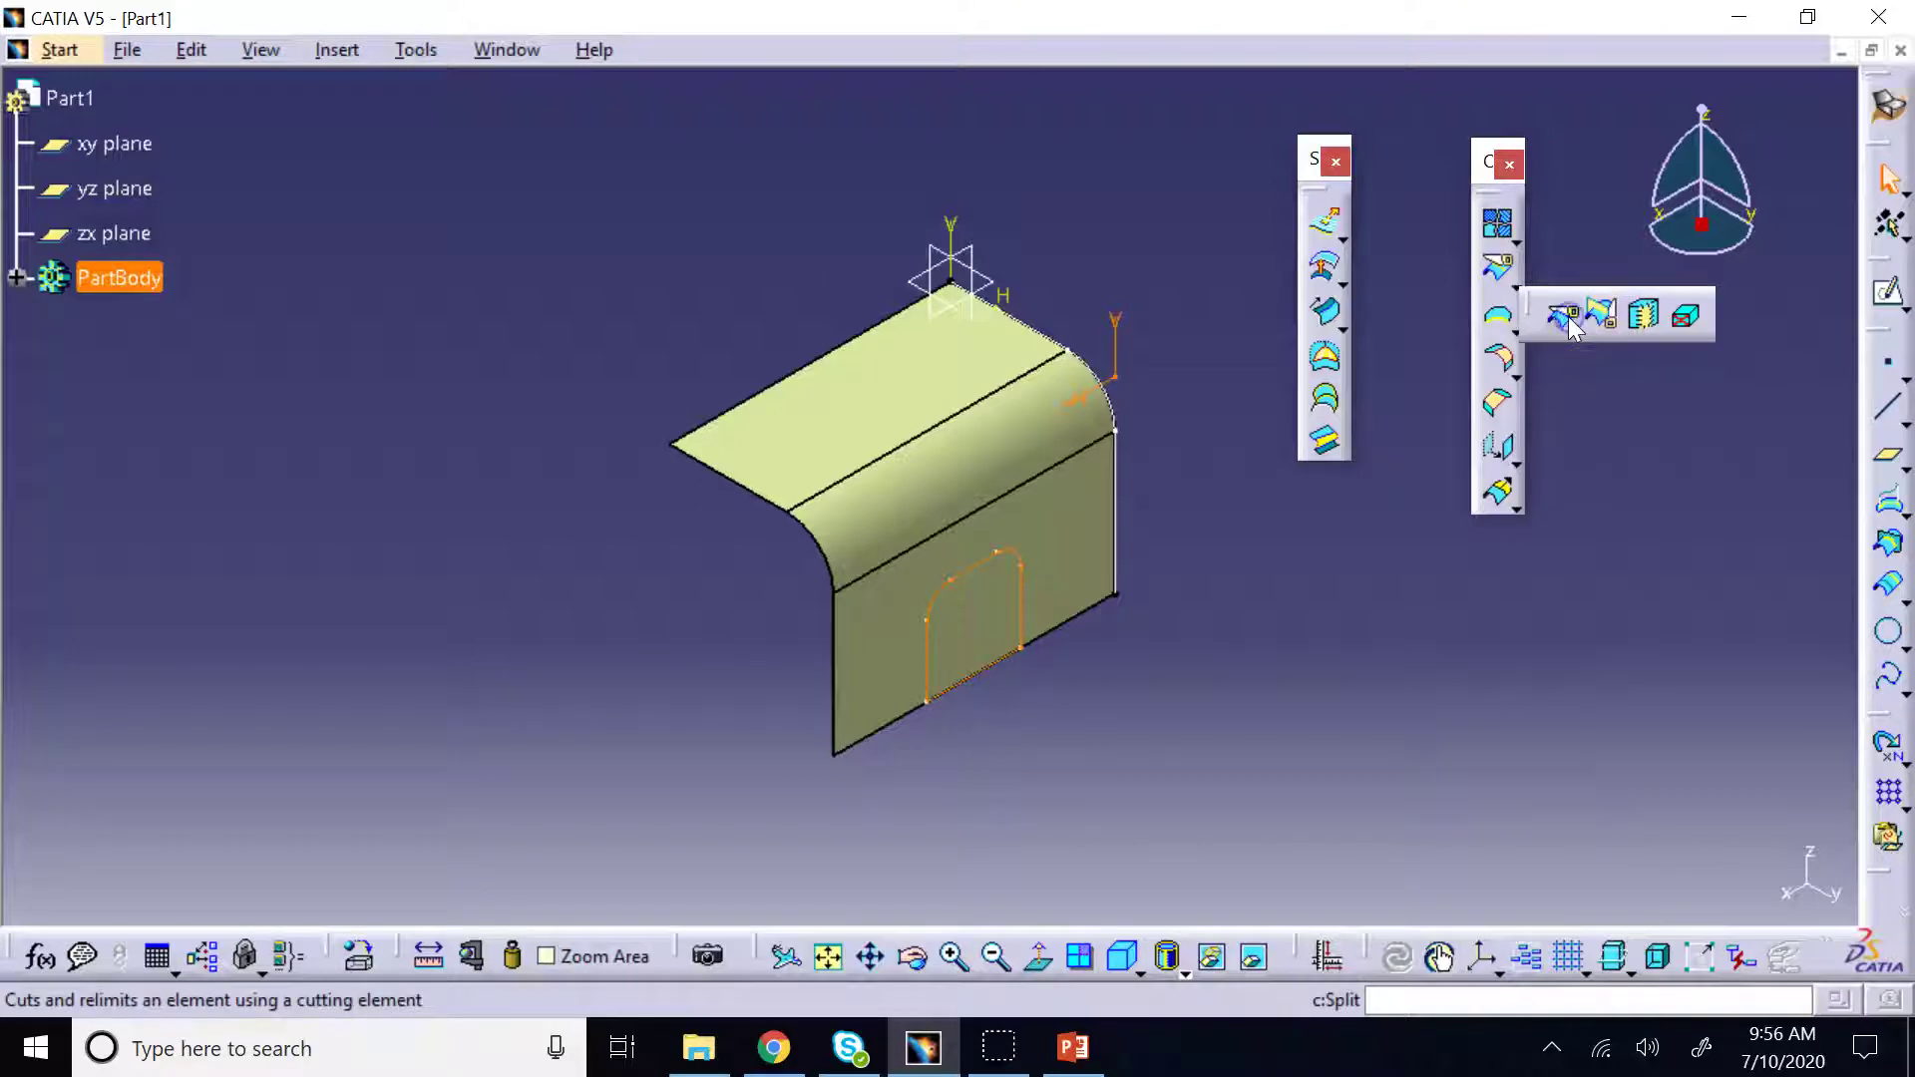
Split the extruded surface Extrude.1 with the cutout sketch Sketch.2, keeping the bracket and removing the area inside the profile
left_click(1566, 317)
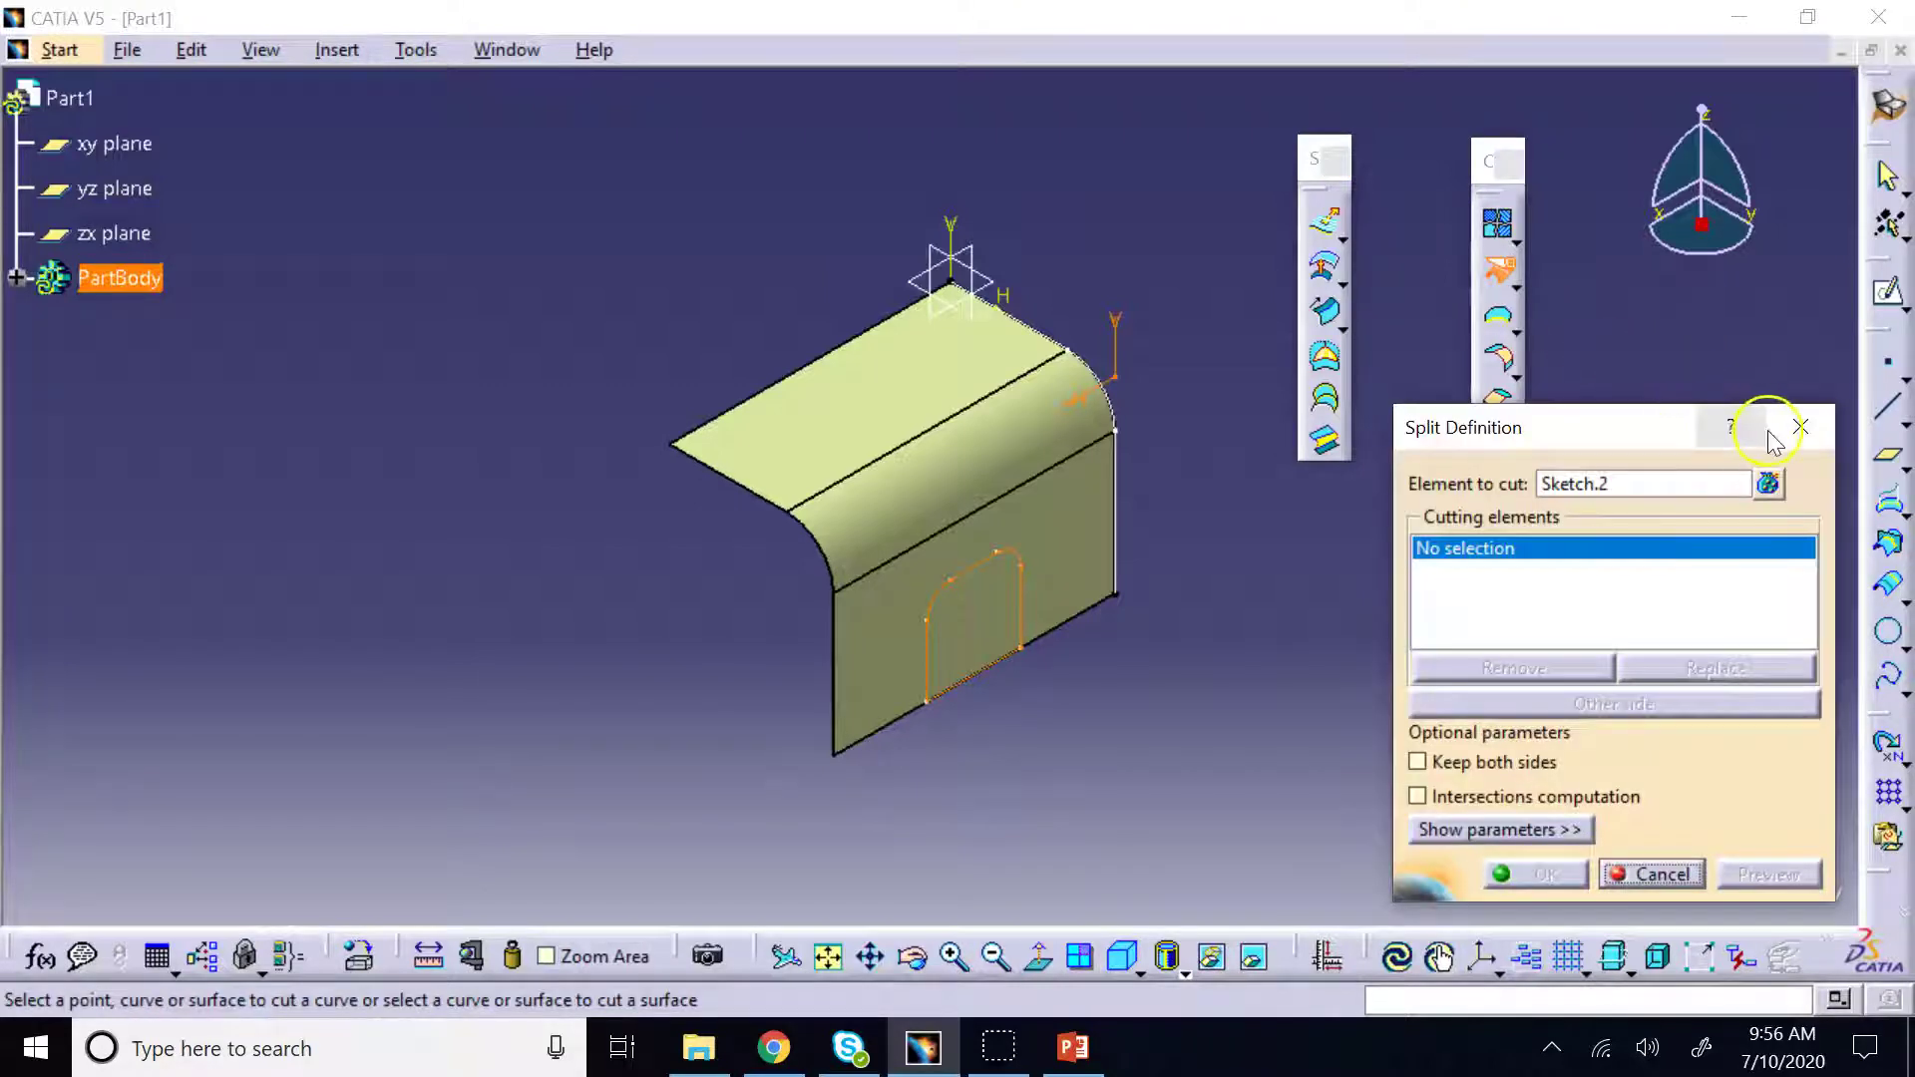
left_click(1801, 427)
left_click(1496, 267)
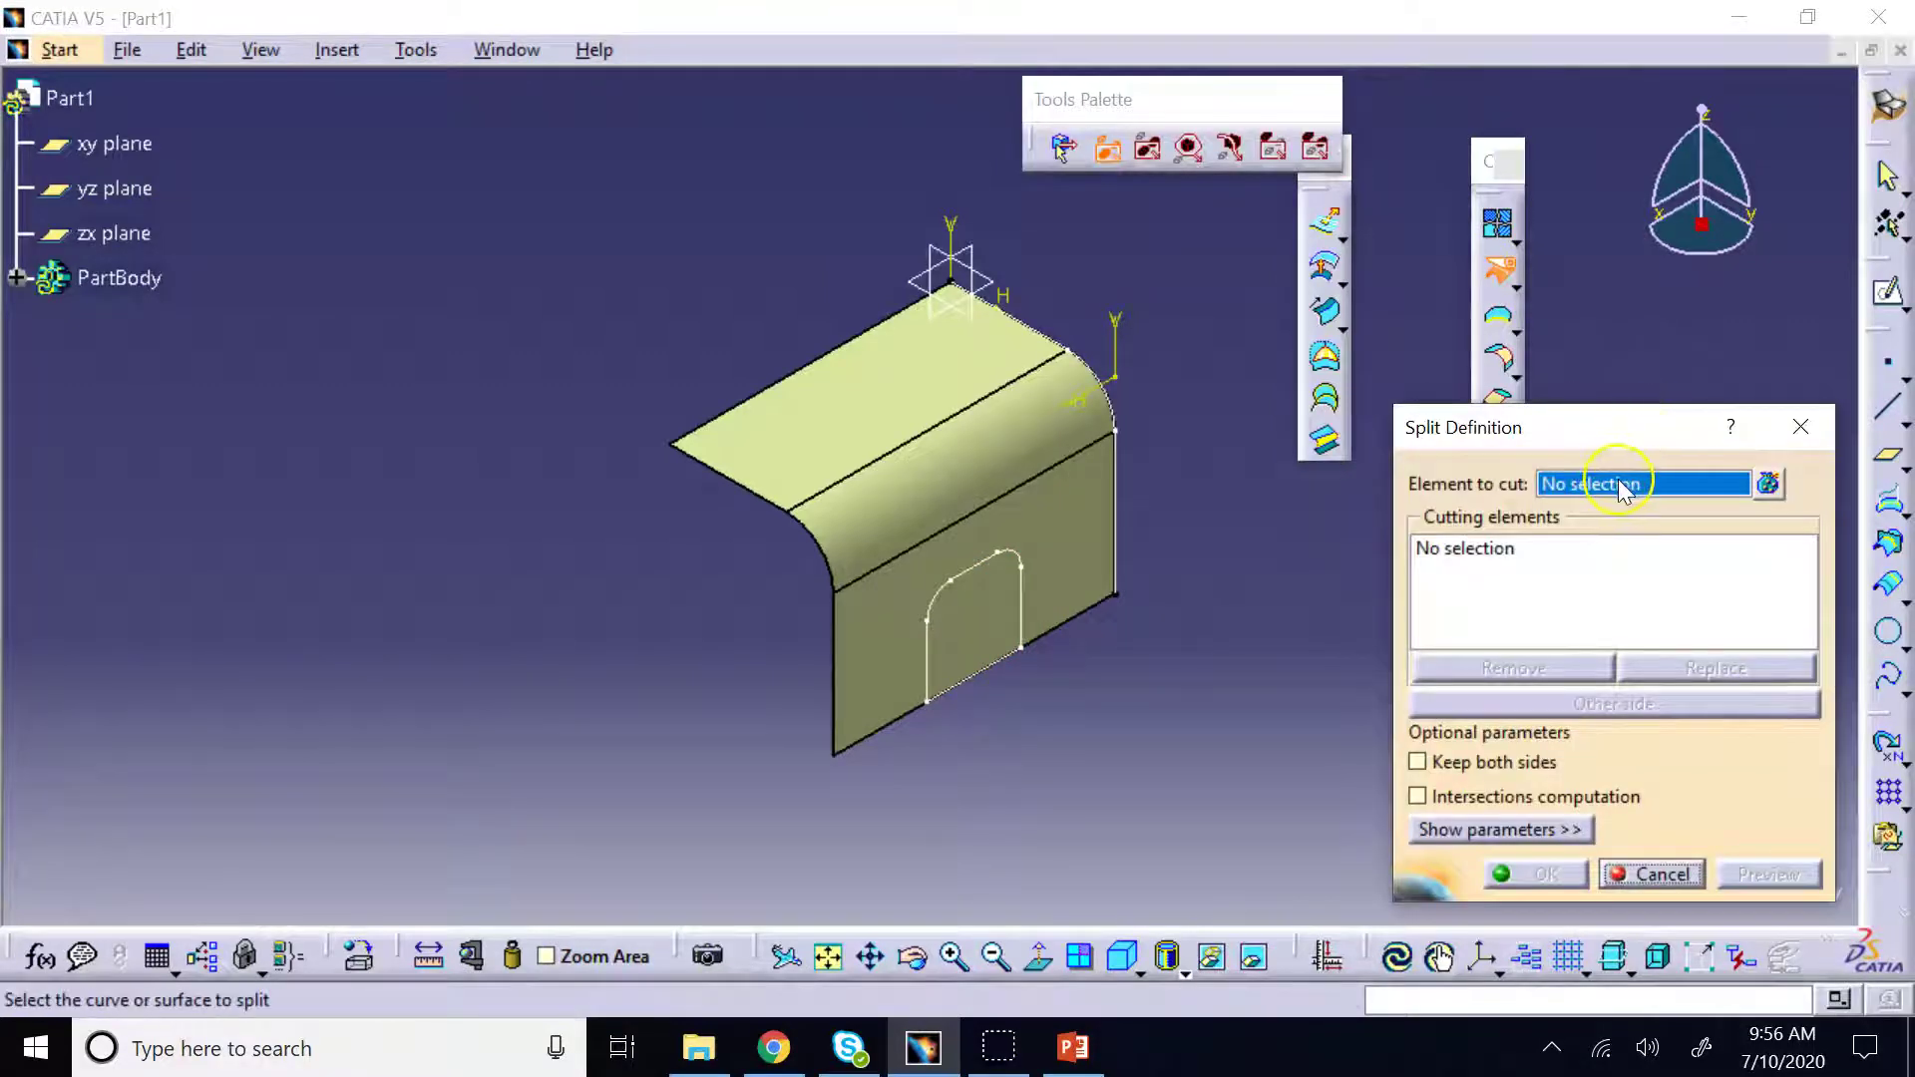
left_click(1090, 545)
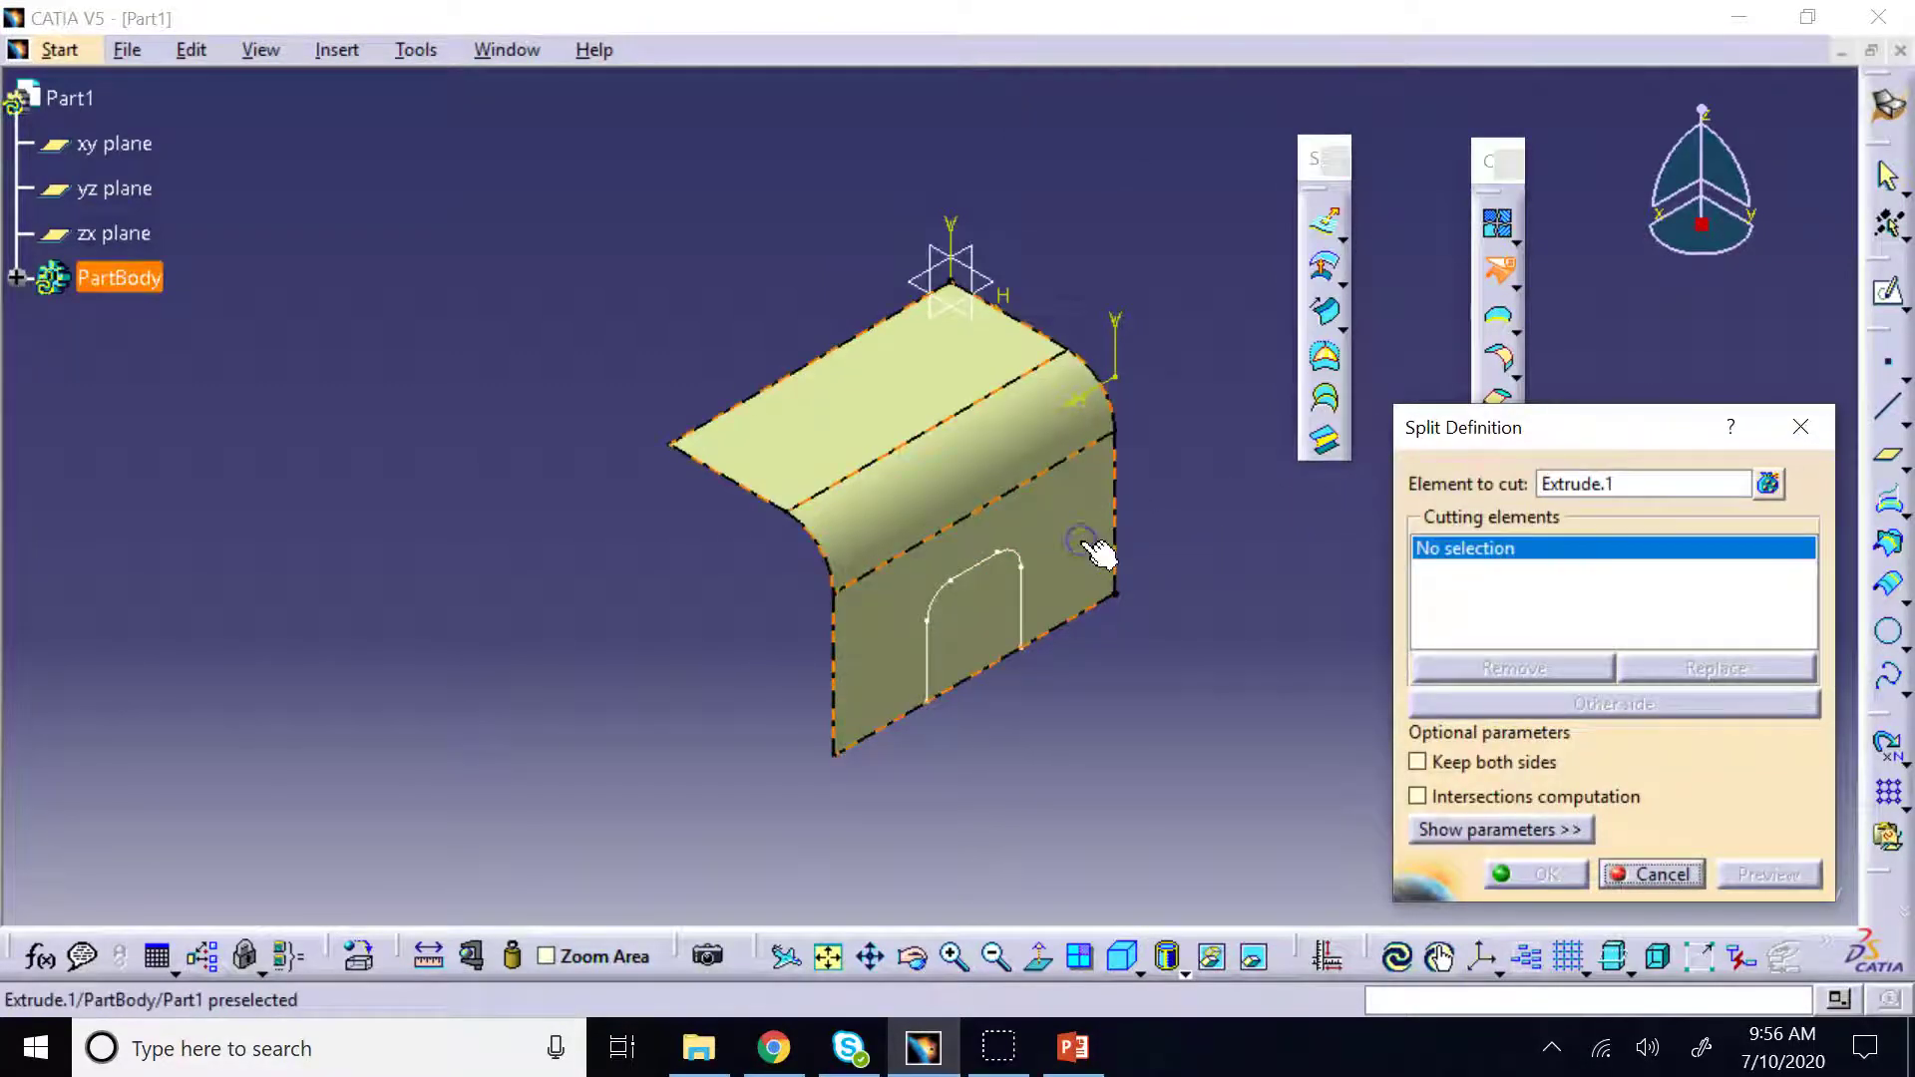
left_click(1503, 526)
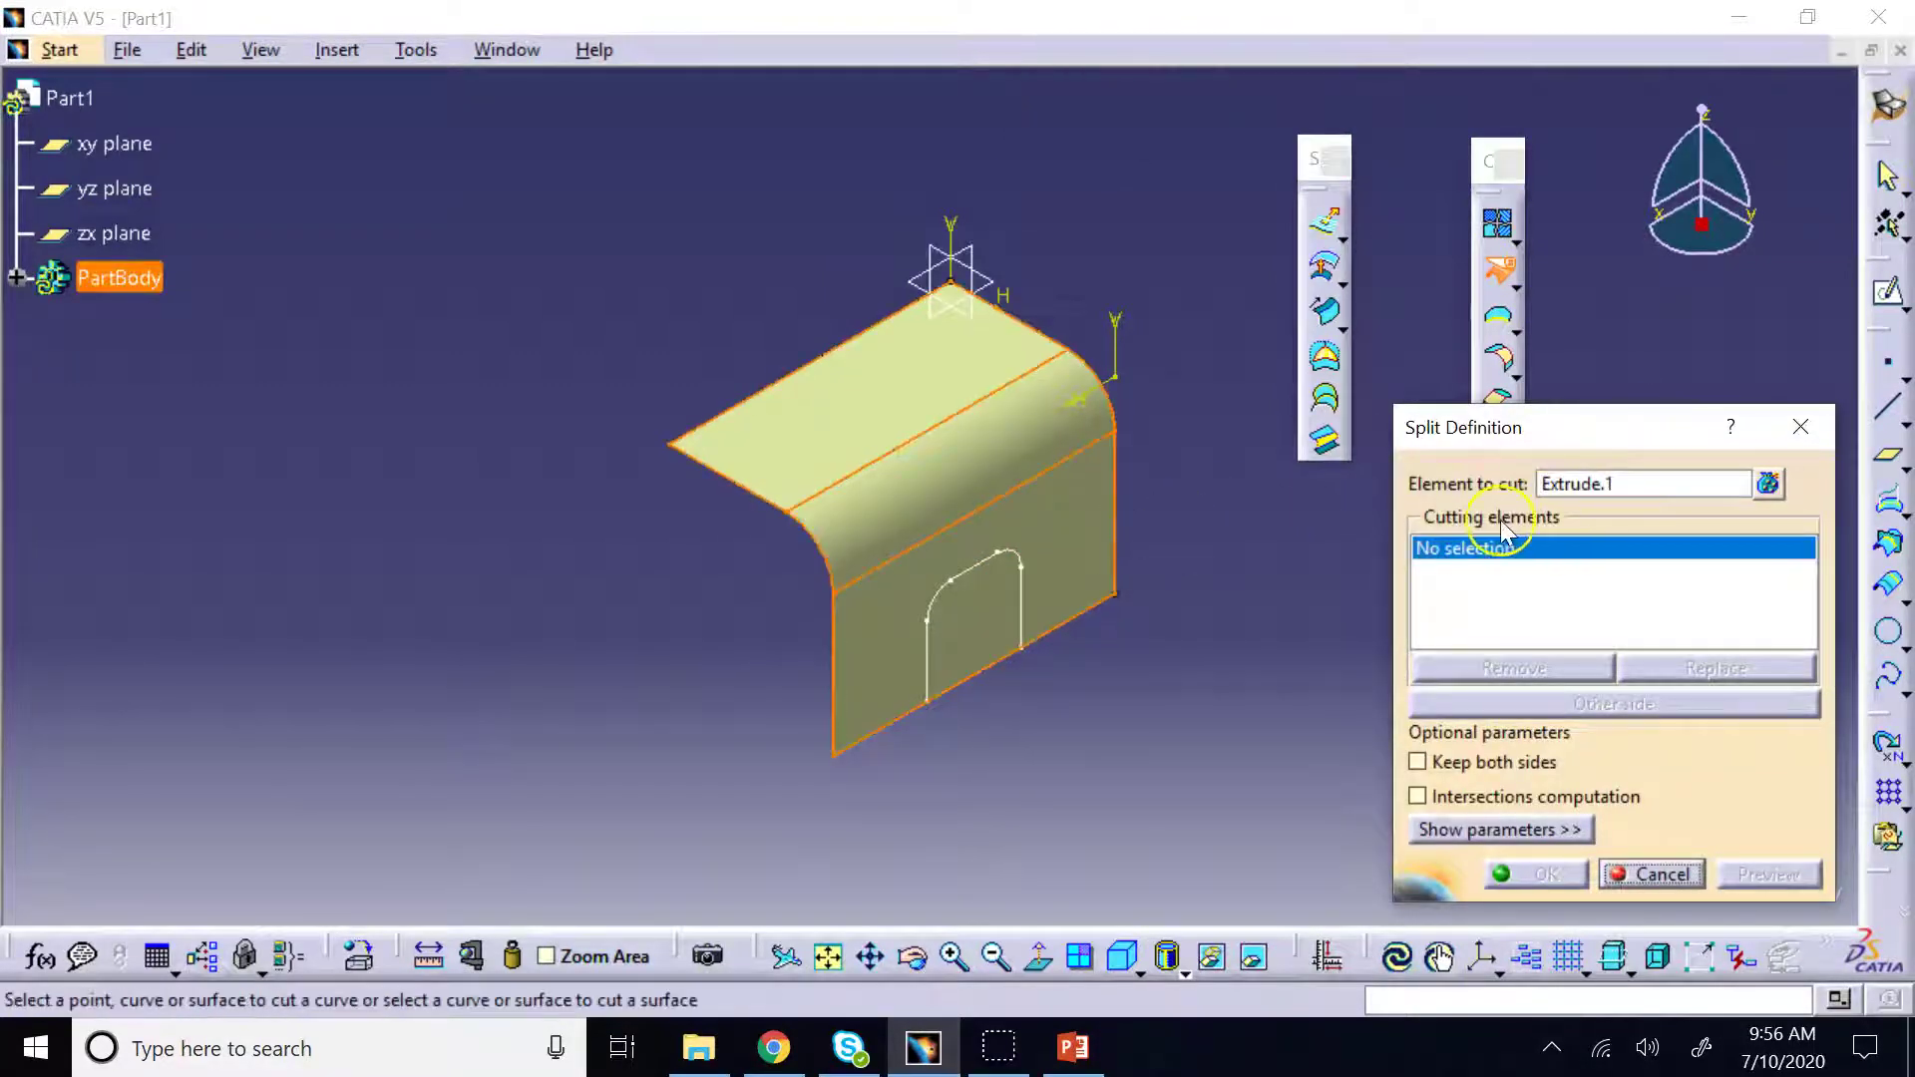
left_click(1019, 598)
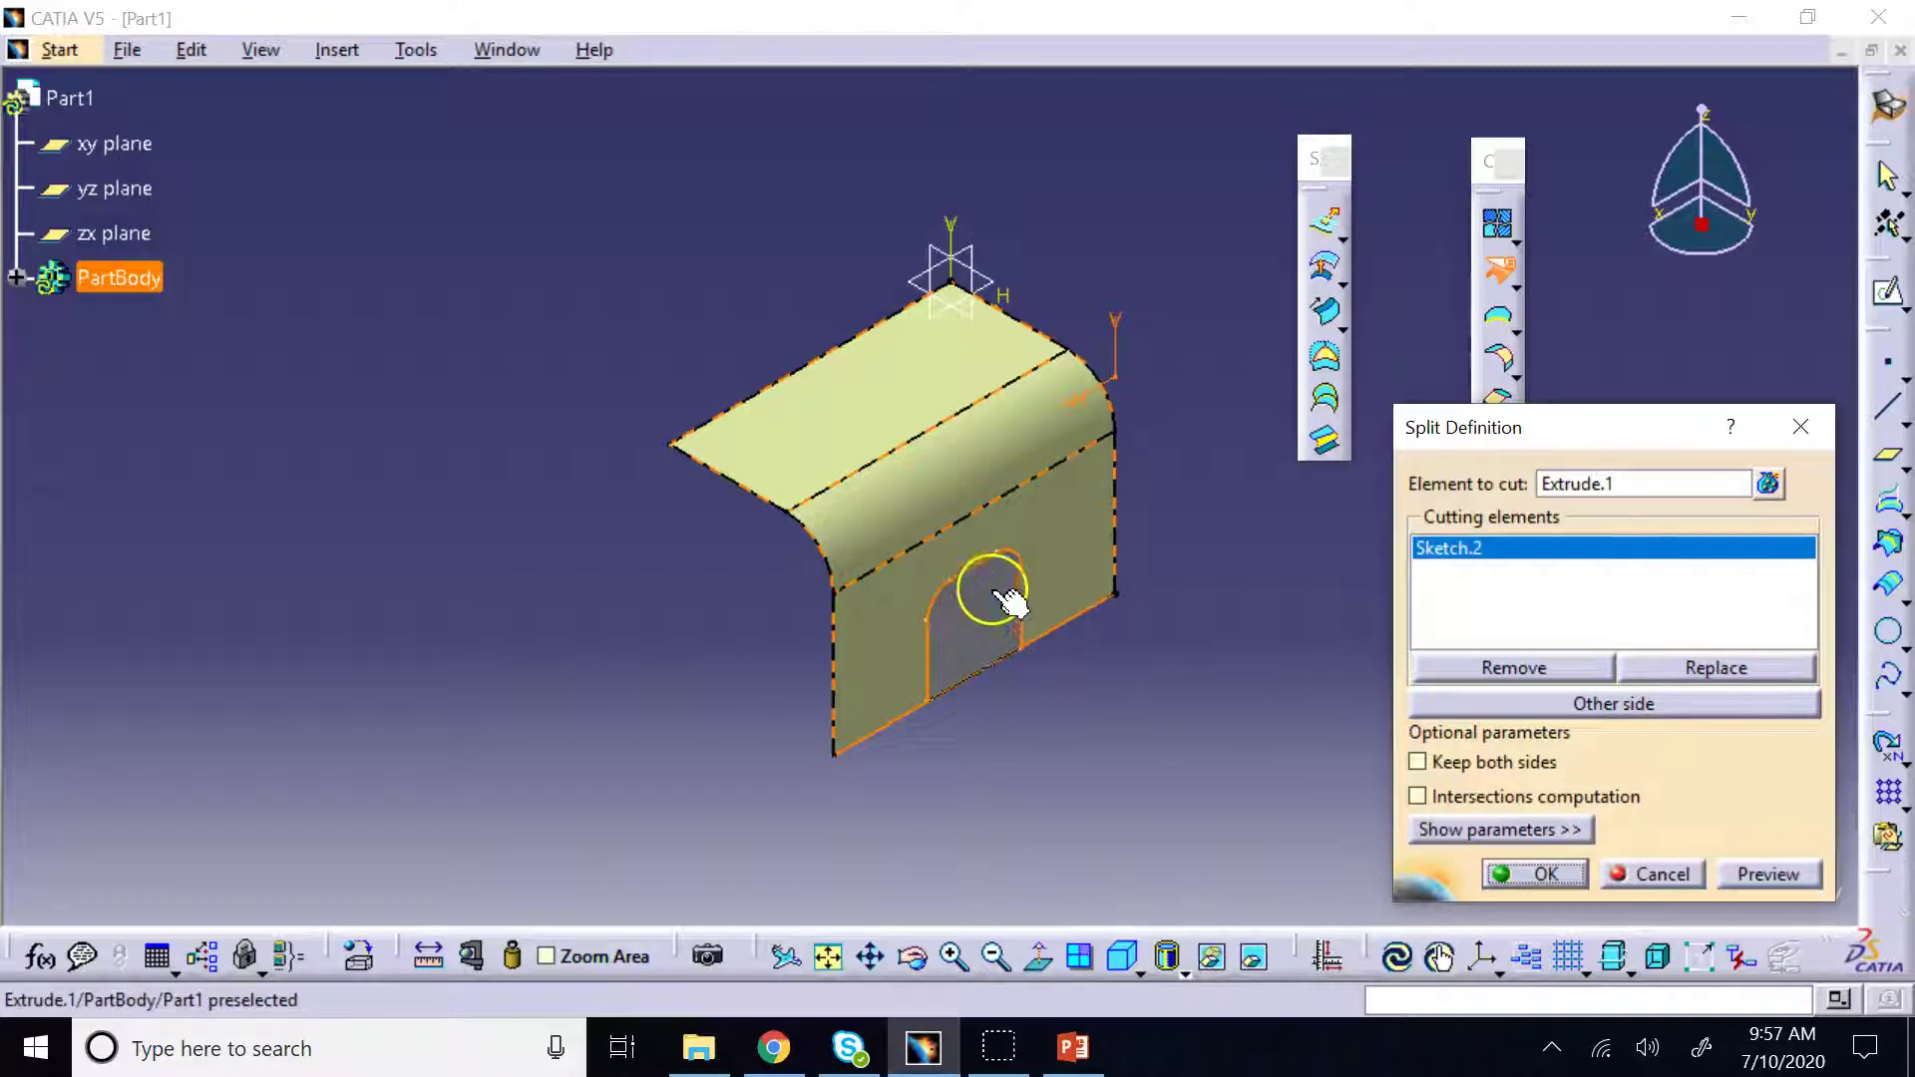
left_click(985, 631)
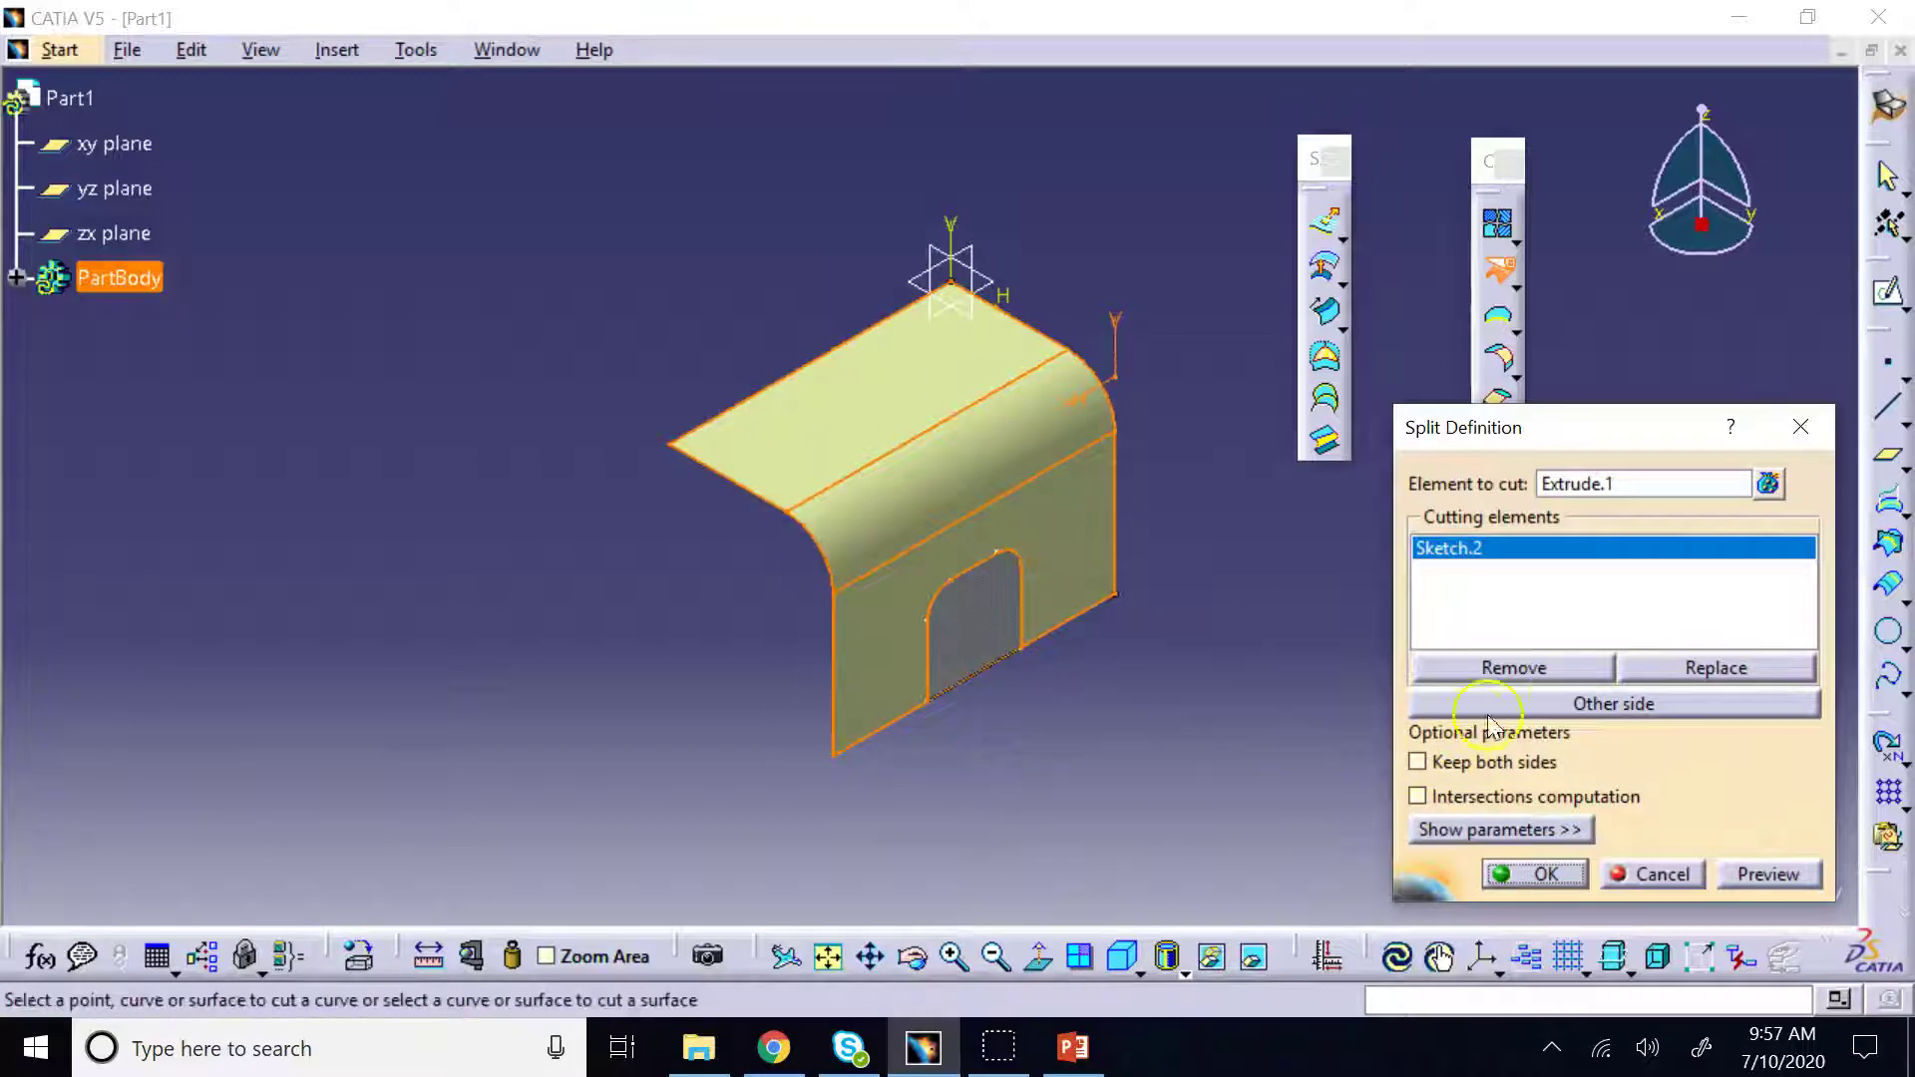
left_click(1565, 703)
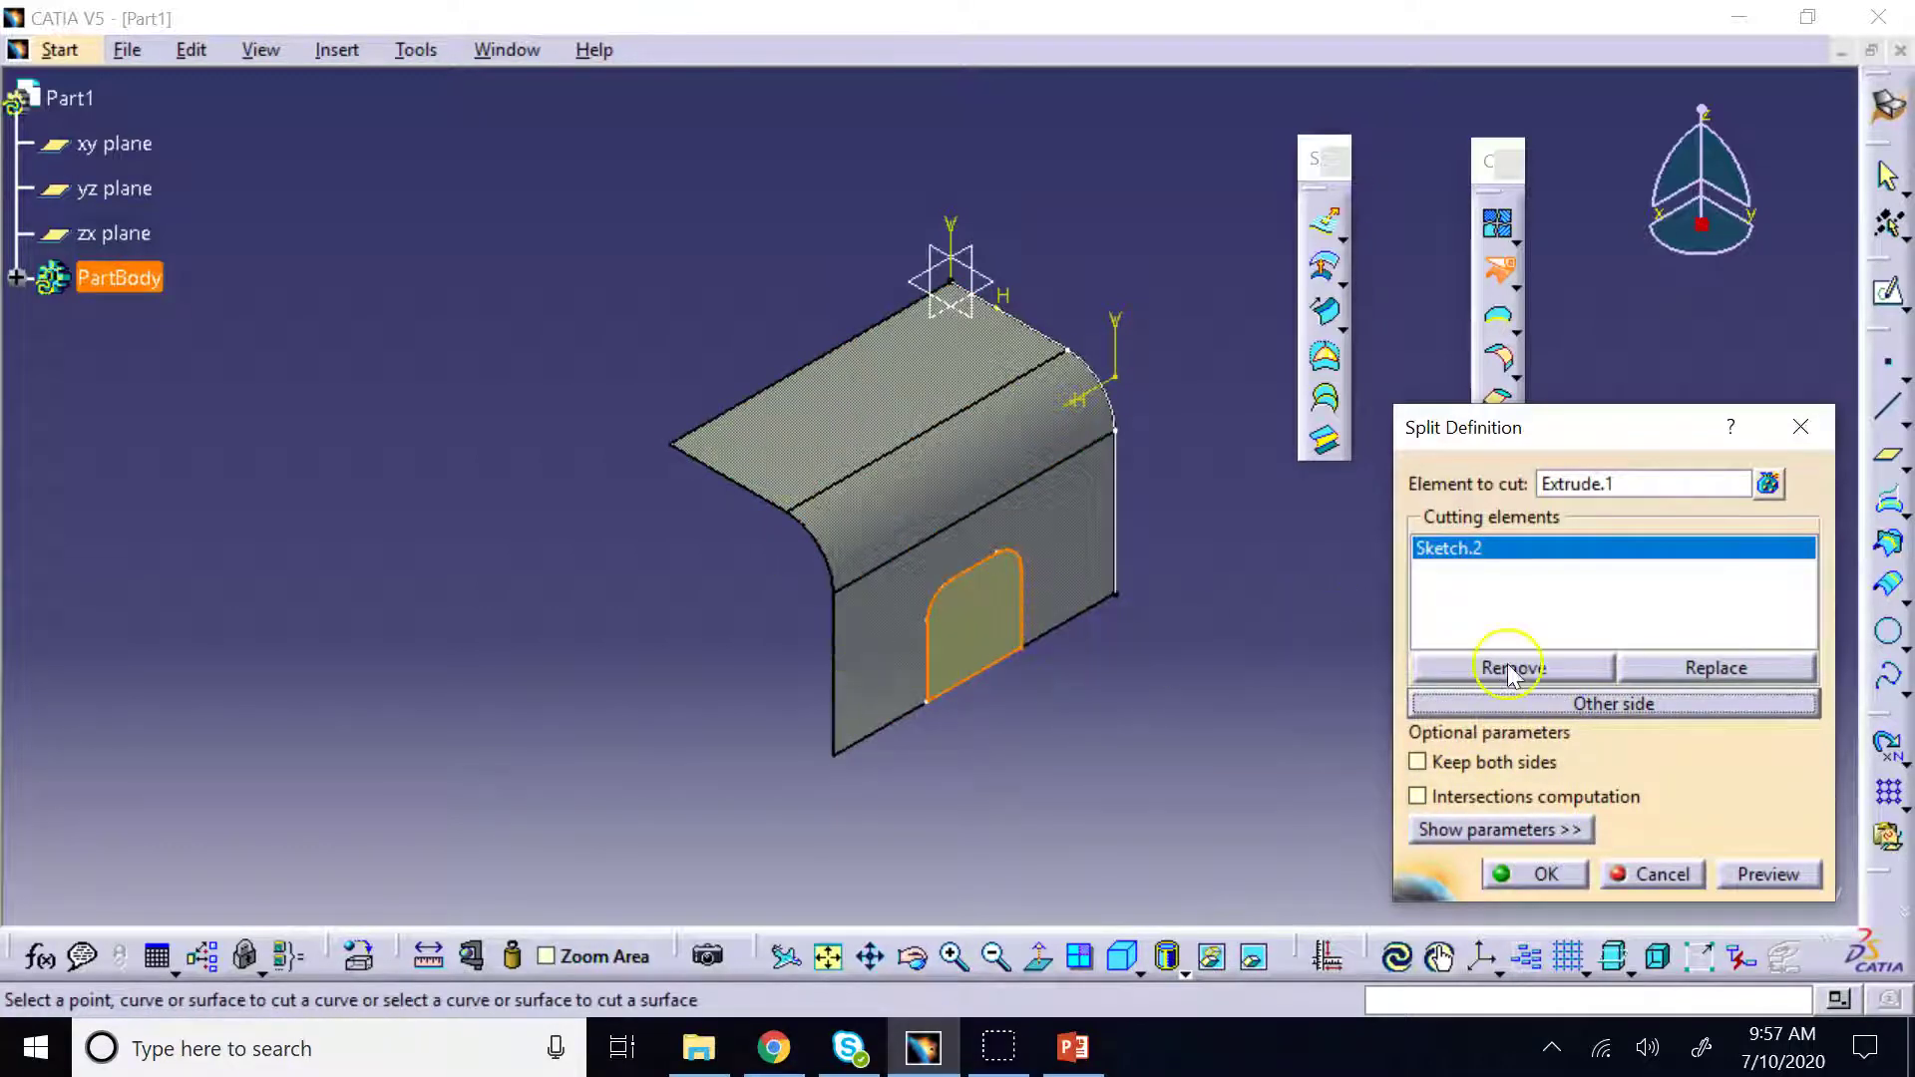
left_click(1616, 704)
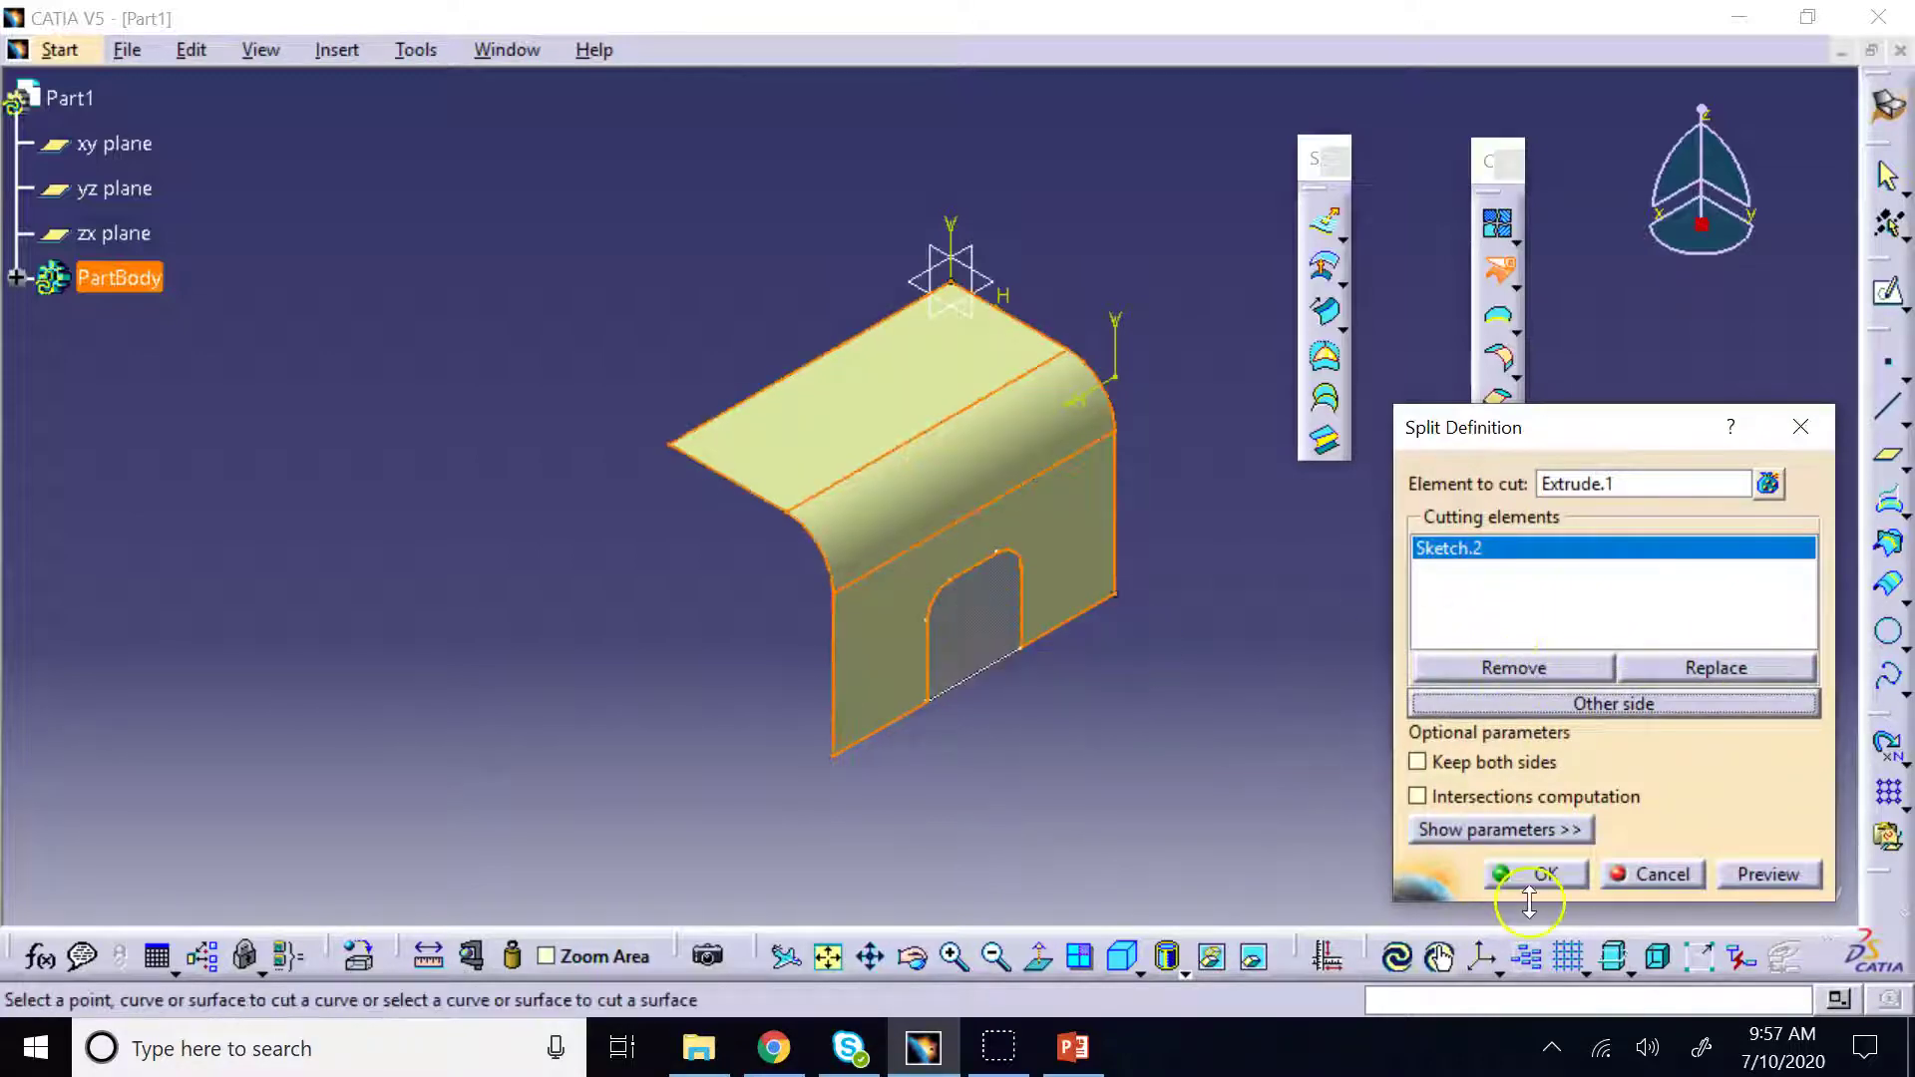
left_click(1496, 874)
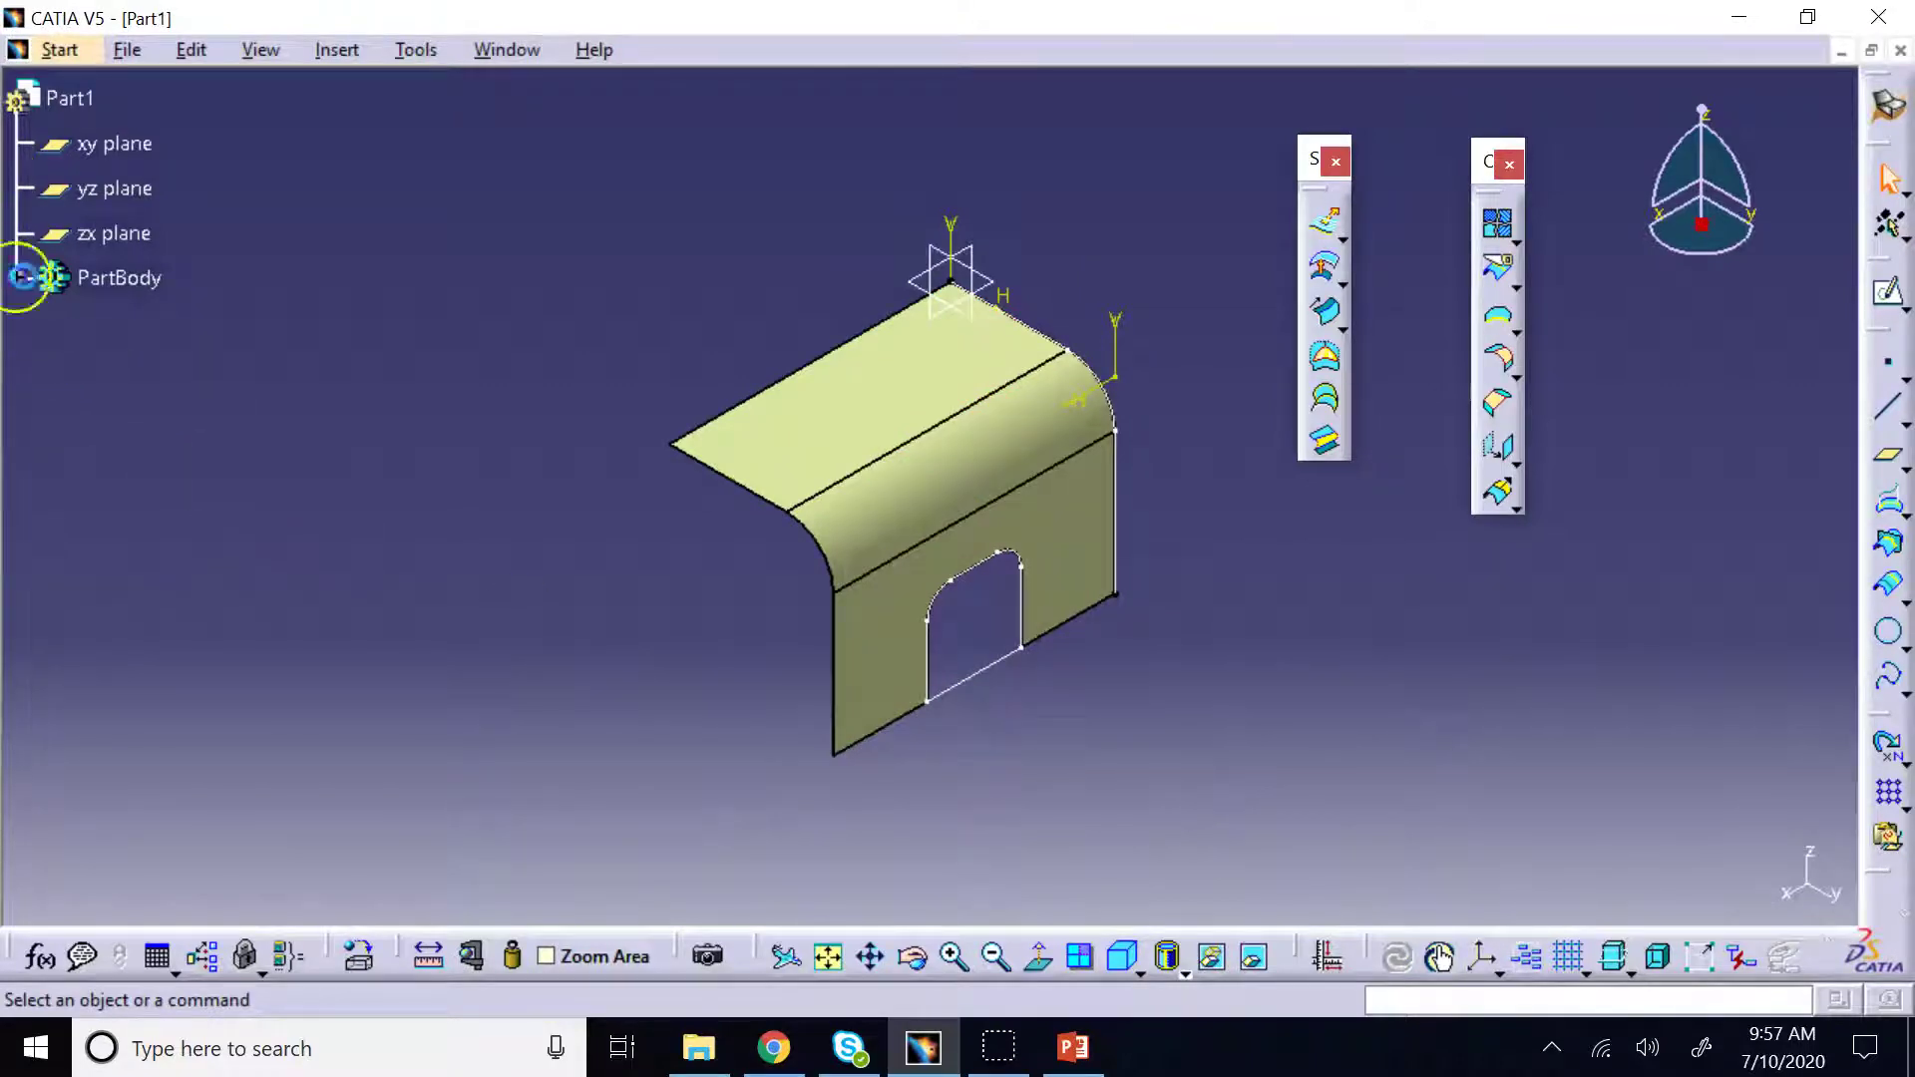
Expand PartBody in the tree and hide Sketch.1 and Sketch.2
left_click(19, 277)
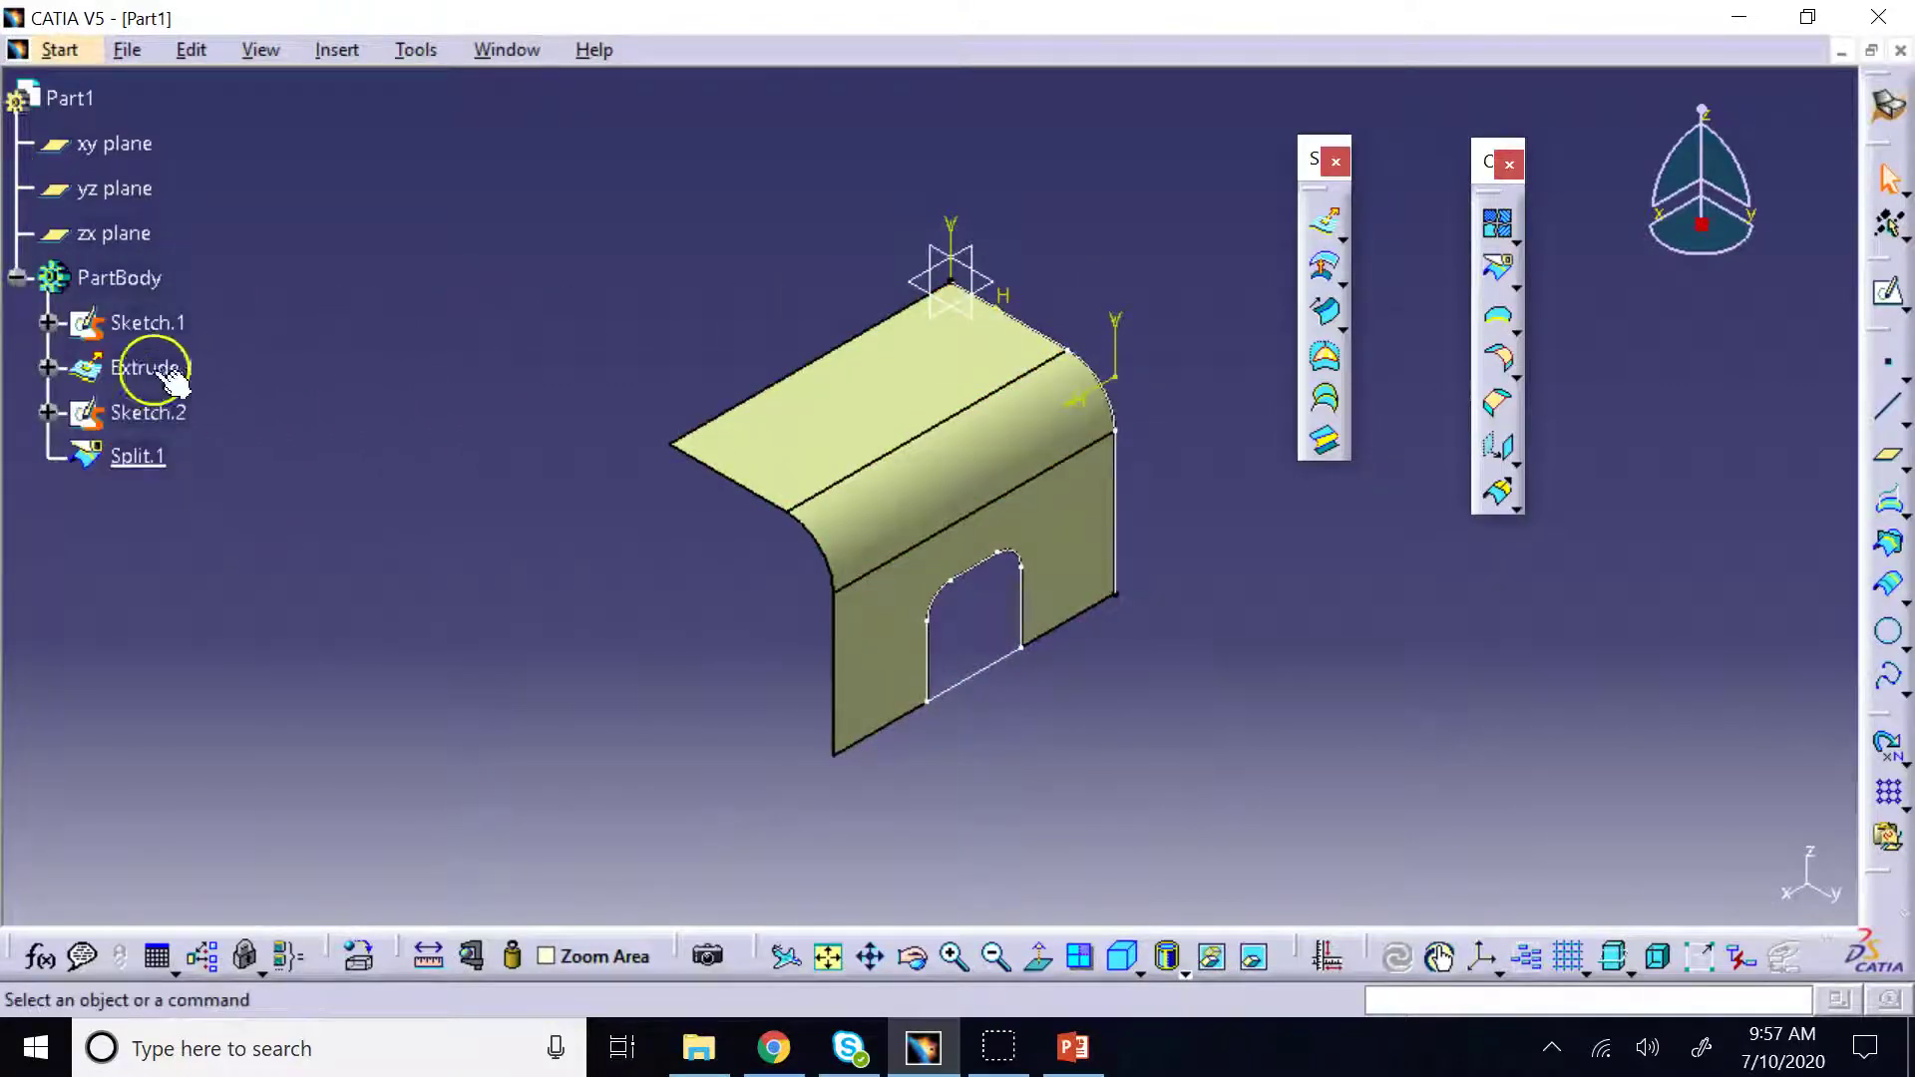
right_click(125, 322)
left_click(159, 423)
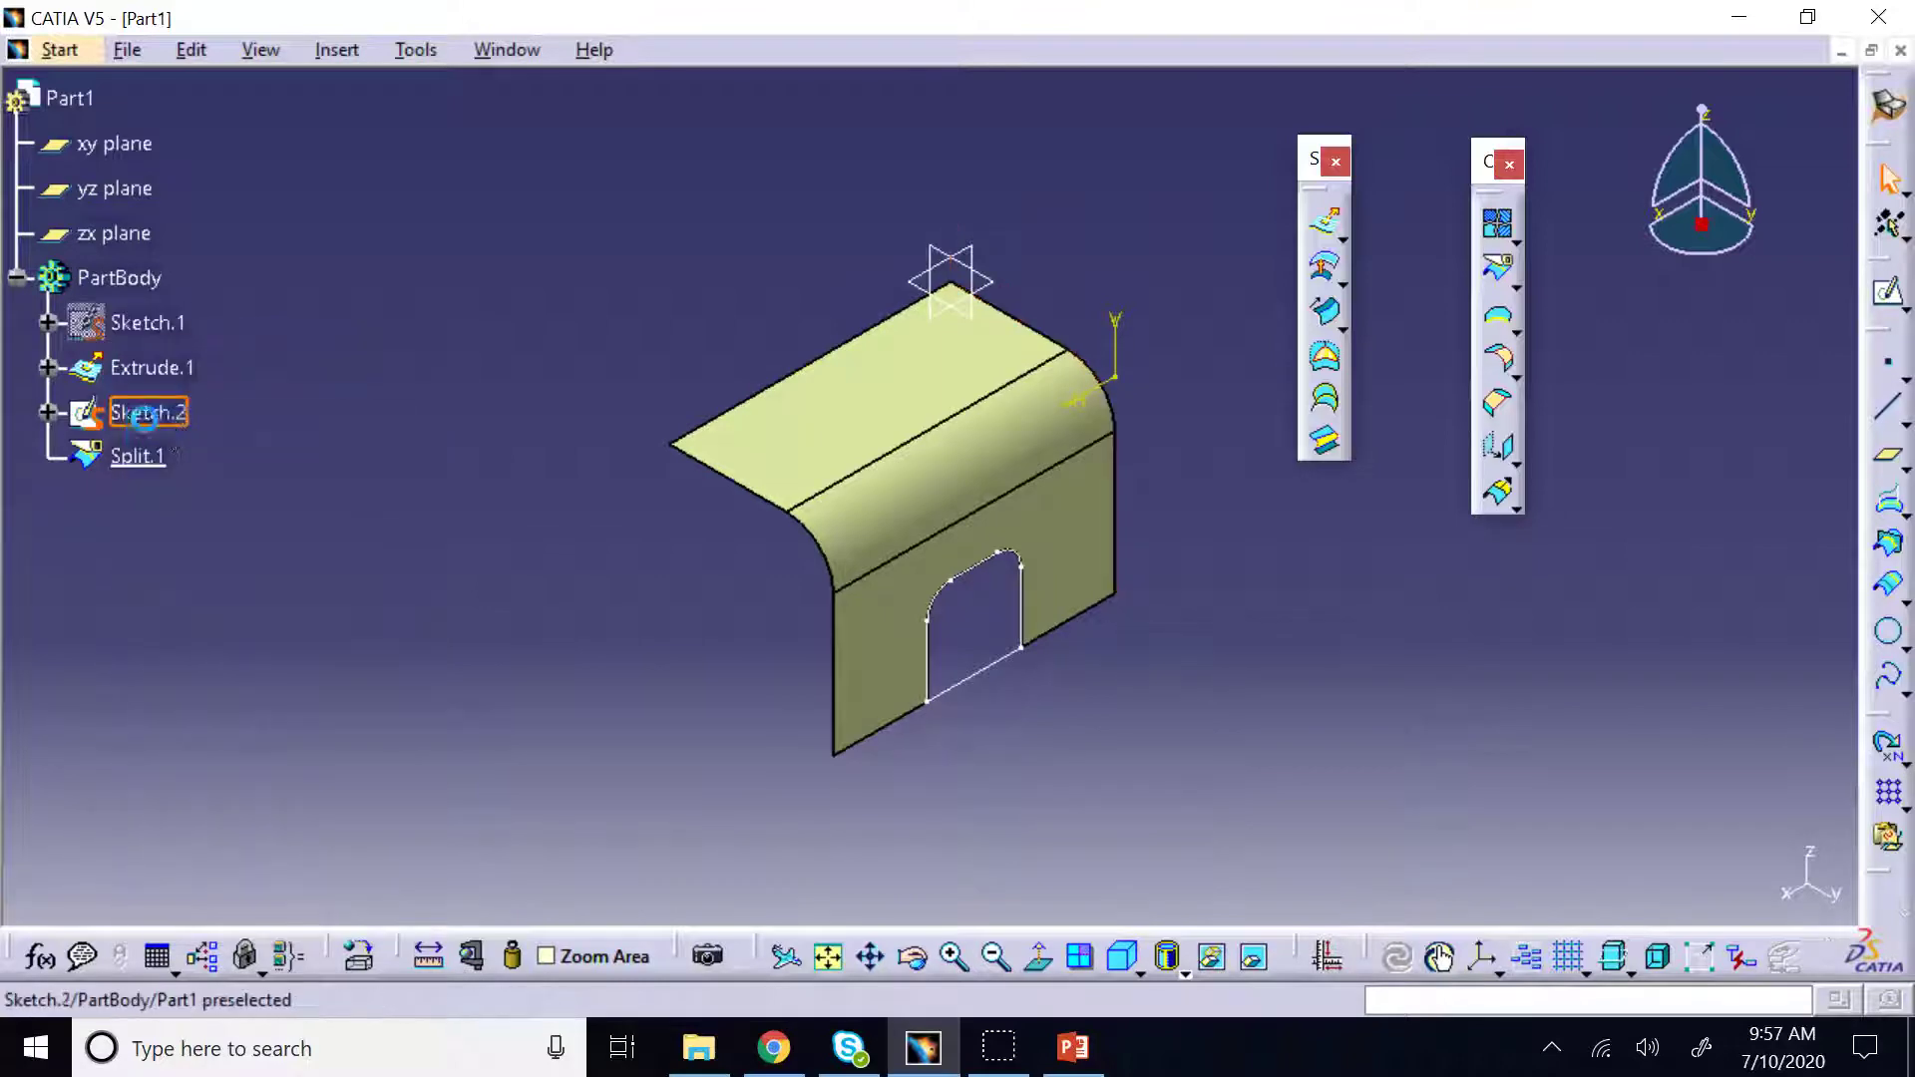
right_click(145, 419)
left_click(219, 496)
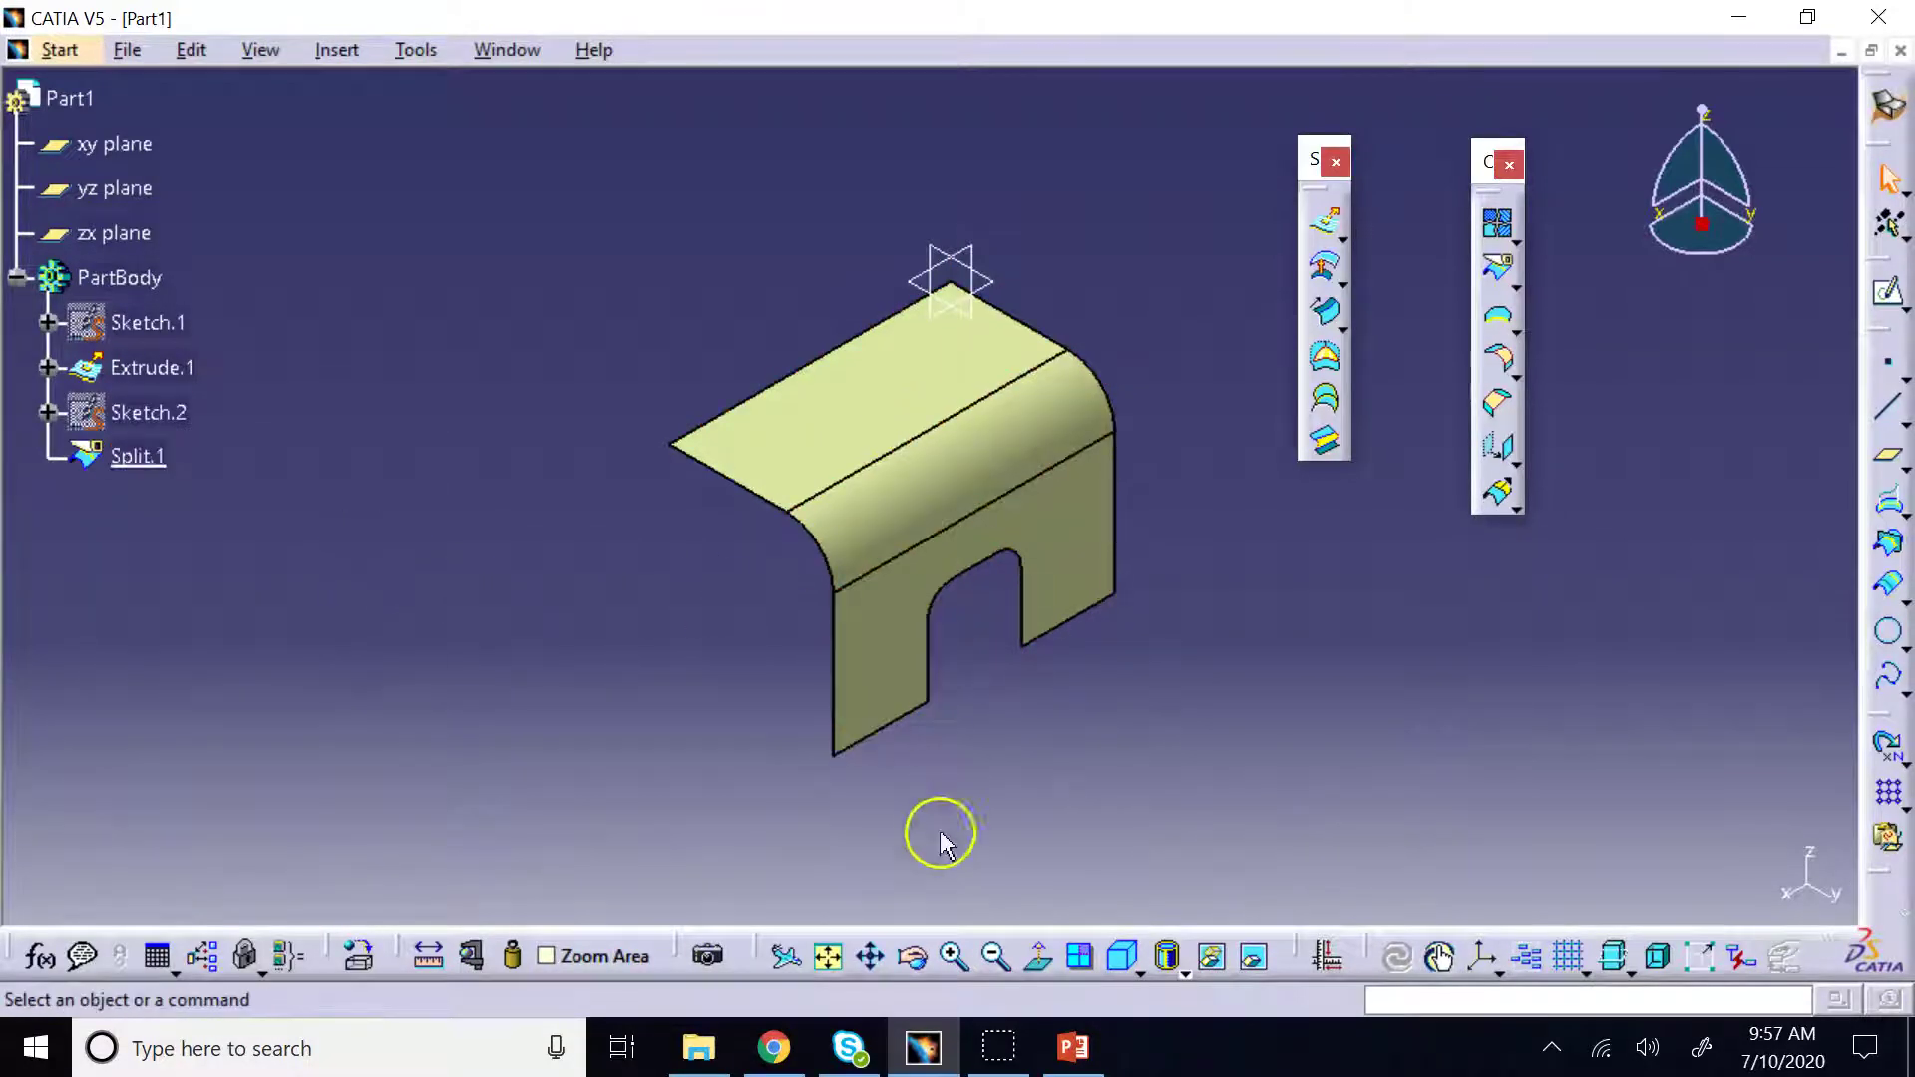
Check the dimensions of the elliptical hole on the bracket drawing in the PowerPoint lecture, returning to CATIA
mouse_move(1065, 1046)
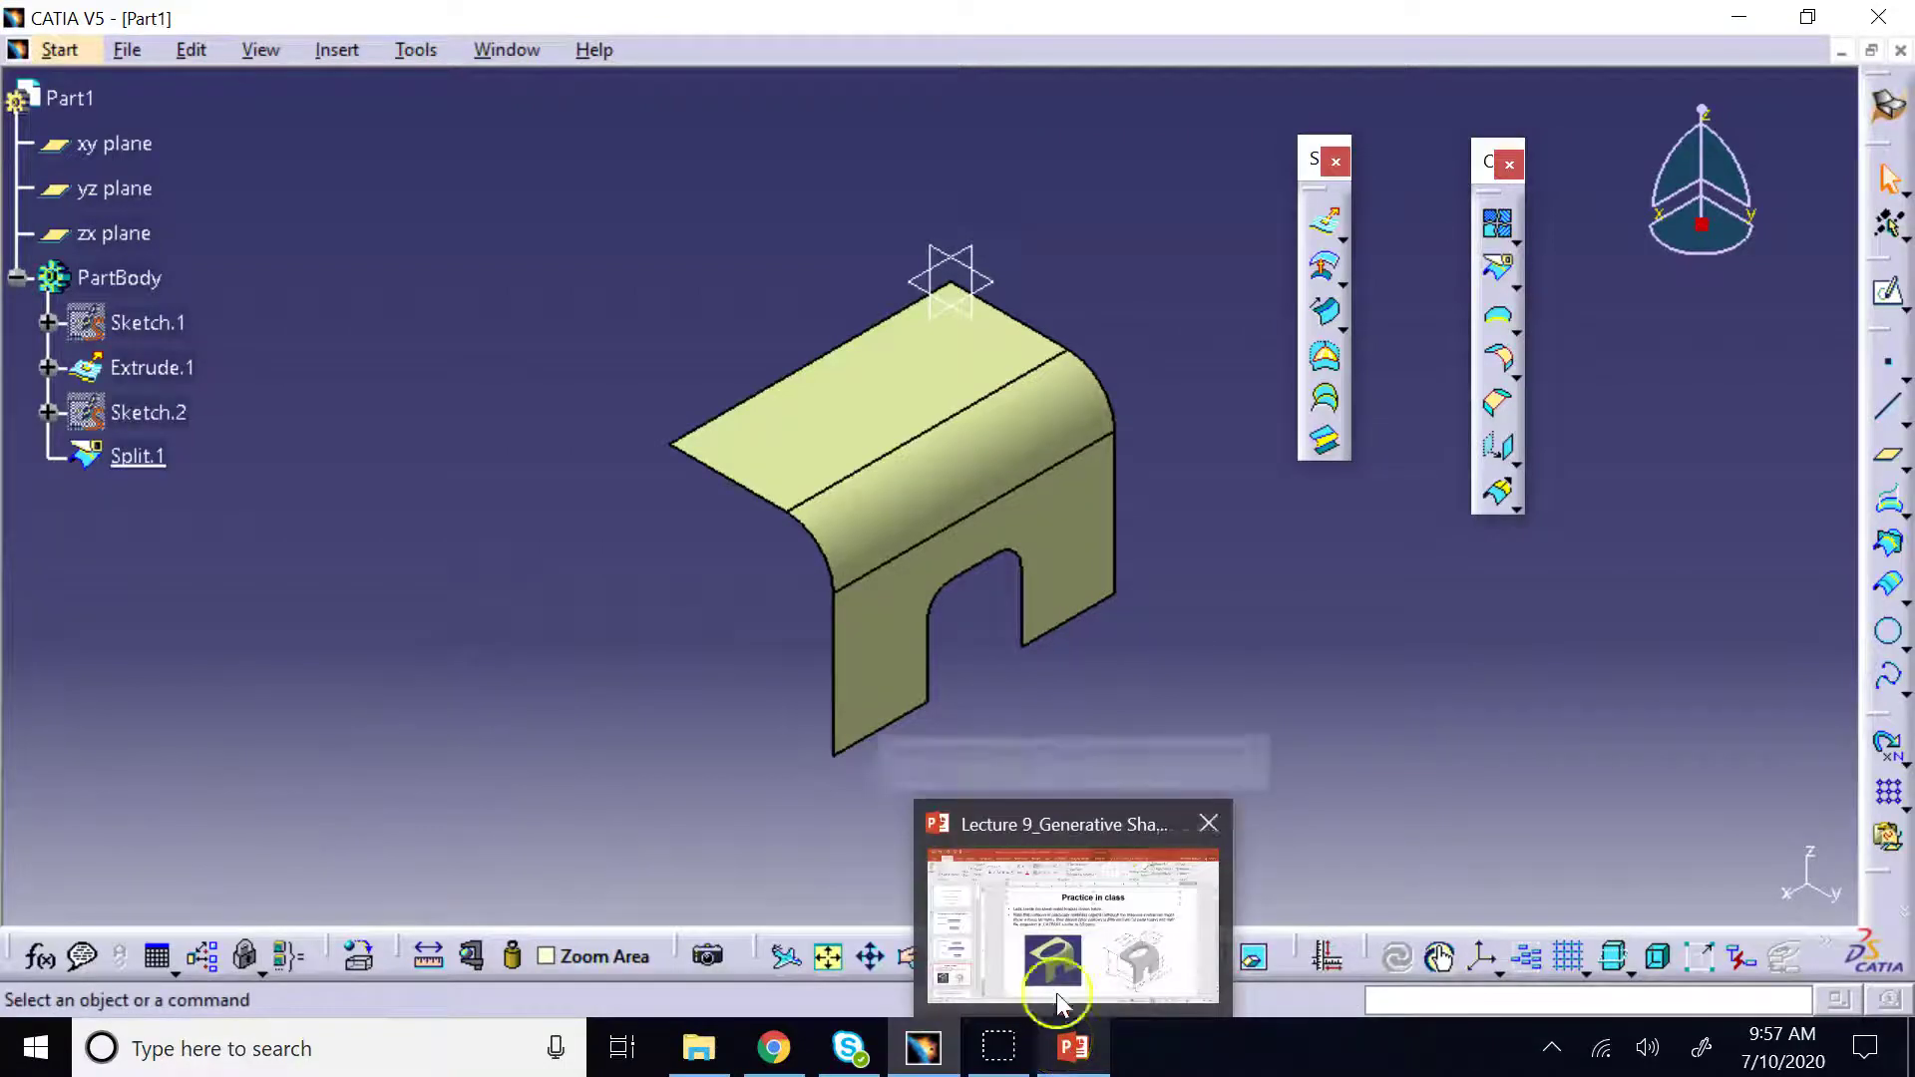
left_click(1060, 898)
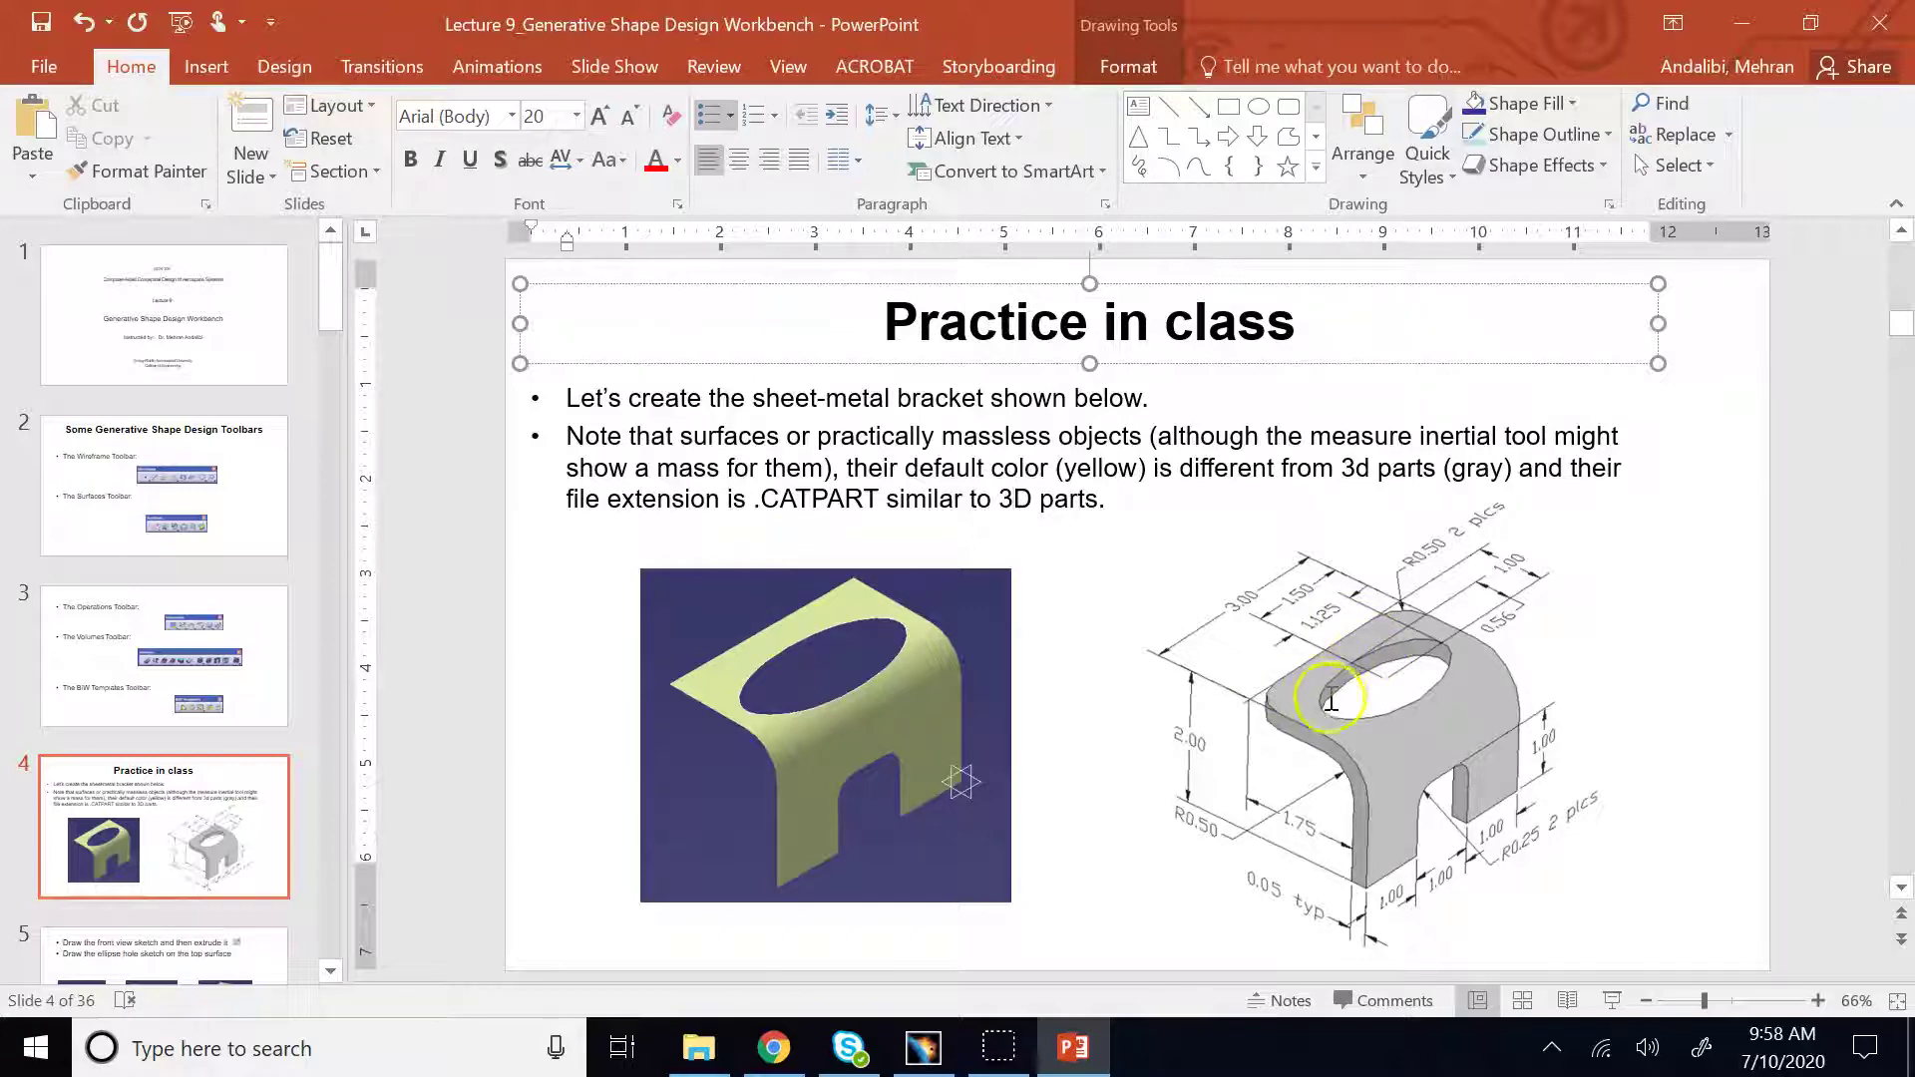
left_click(914, 1069)
Start a sketch on the bracket's flat top face and flip the view normal to the sketch plane
left_click(877, 436)
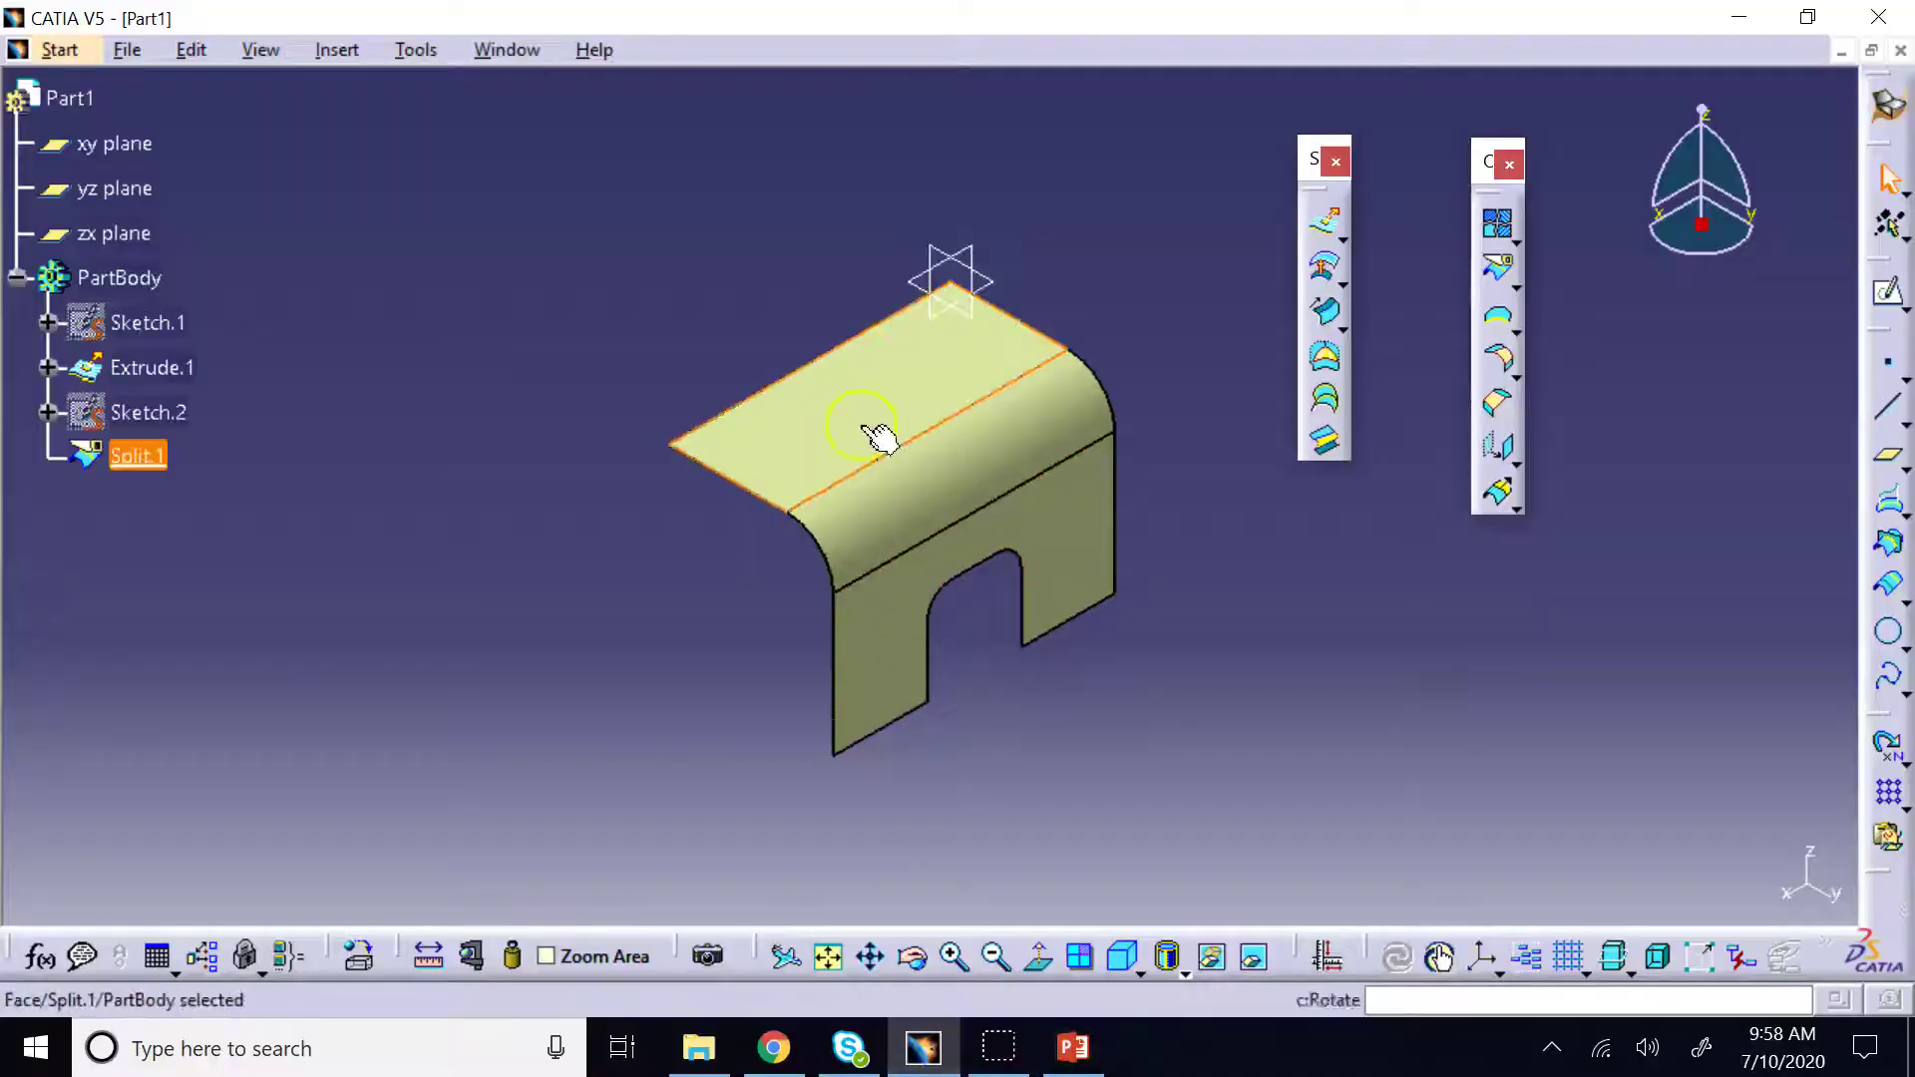
left_click(1893, 297)
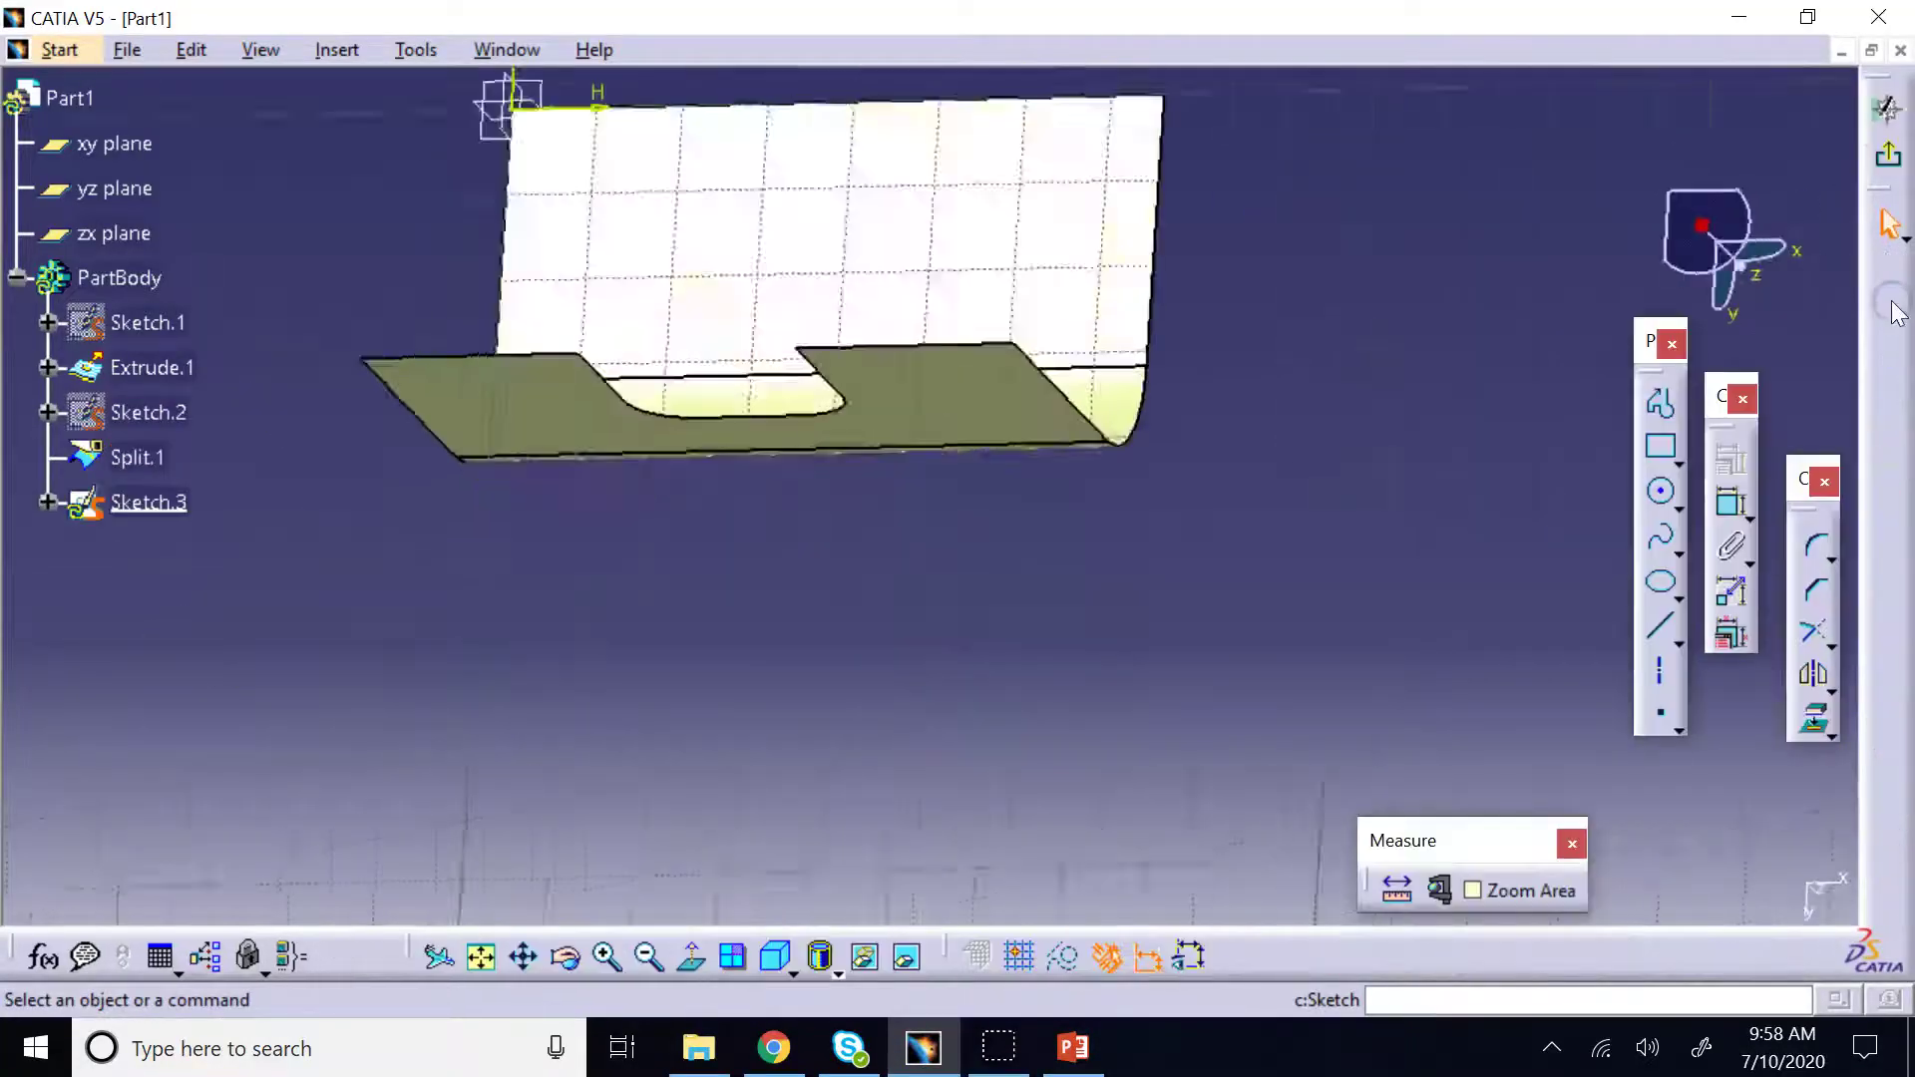
left_click(565, 956)
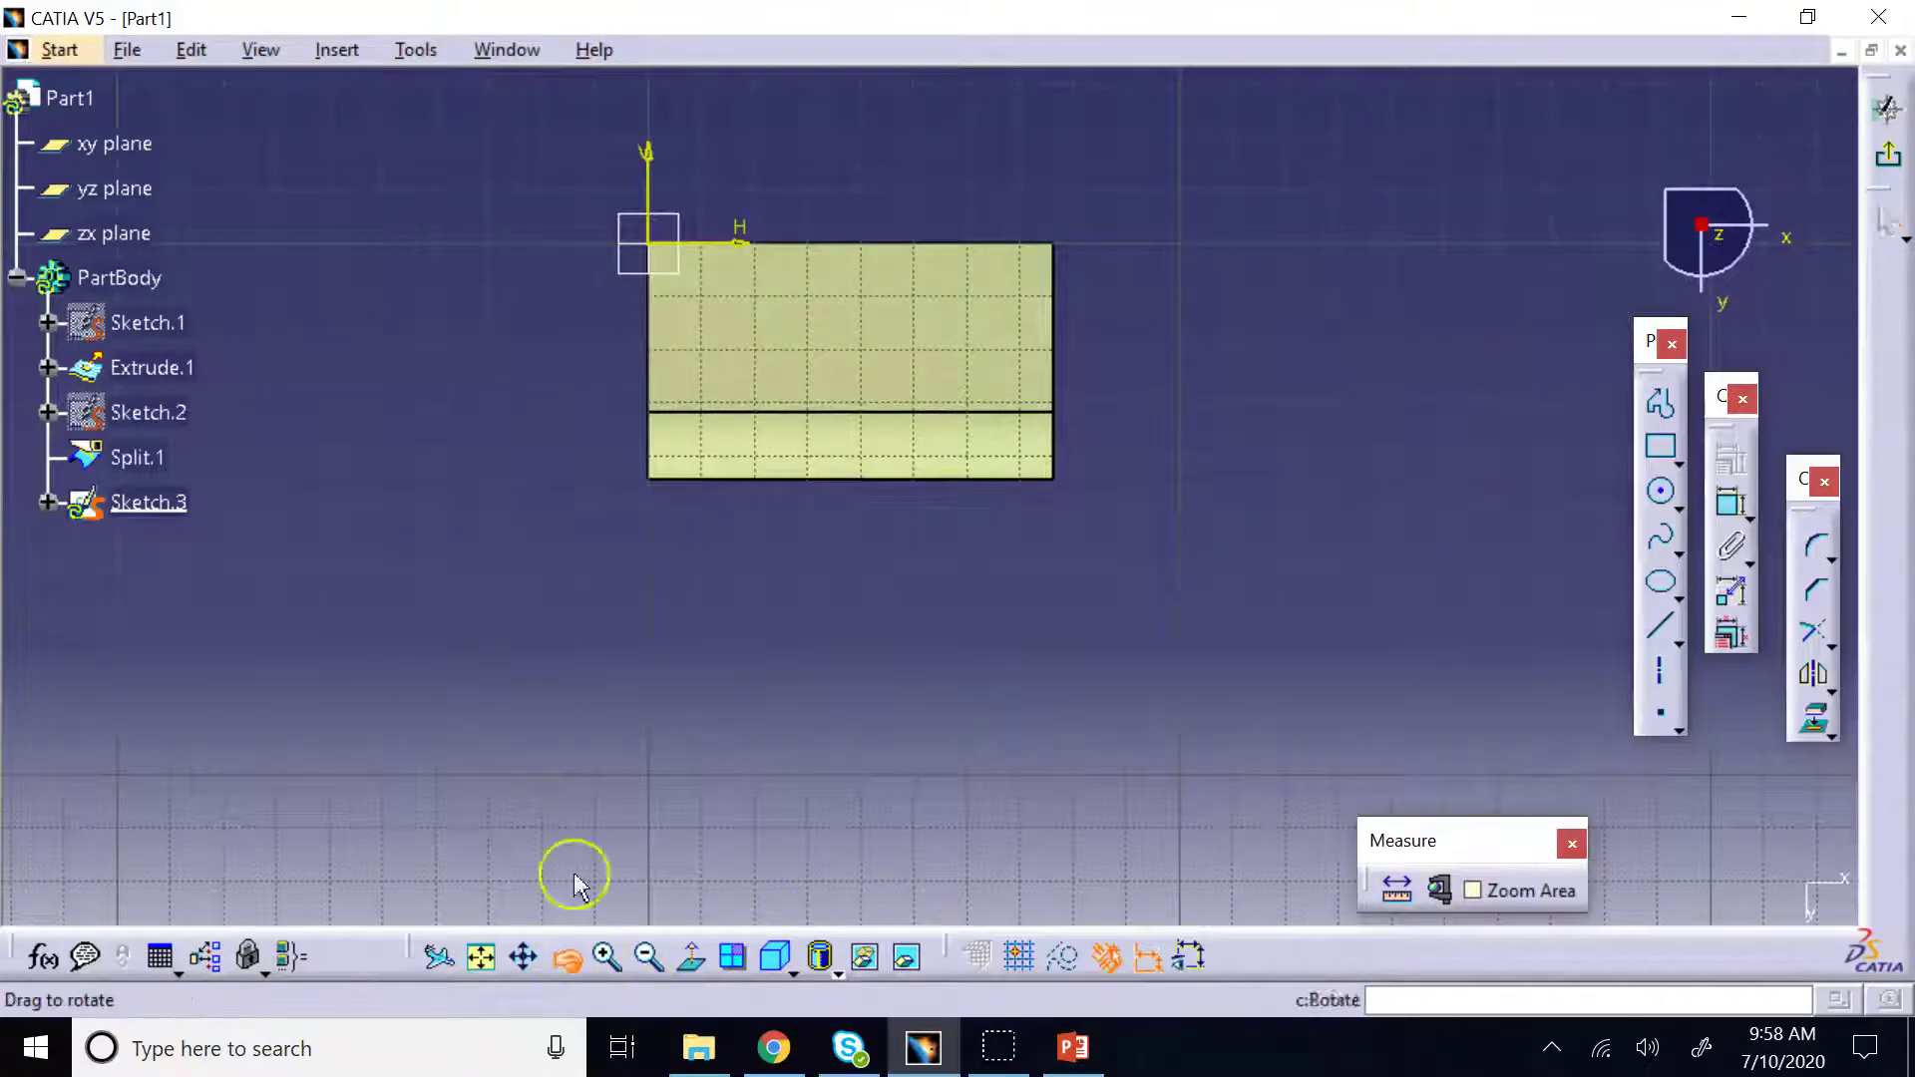
left_click_drag(572, 877, 1448, 523)
left_click(691, 957)
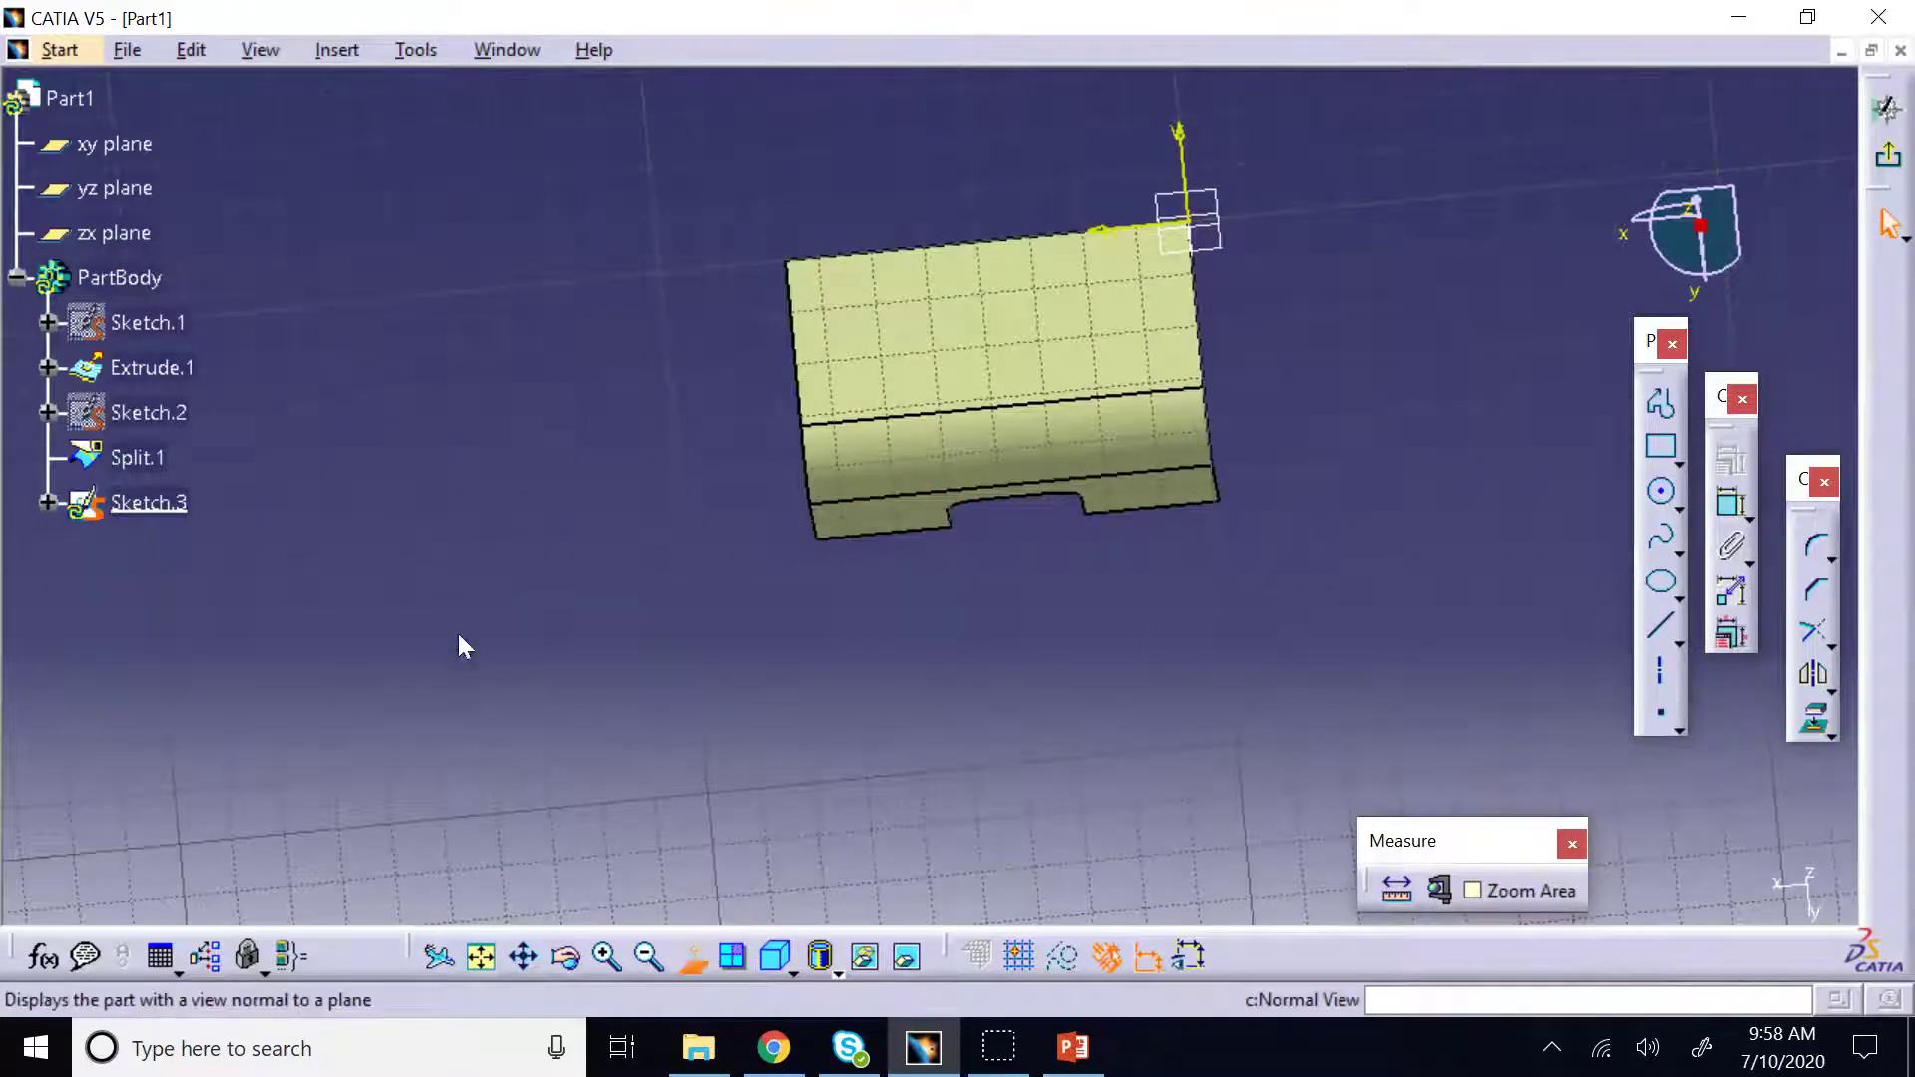
Sketch an ellipse near the middle of the flat top face, with its major axis parallel to the bend
left_click(1663, 588)
left_click(1005, 325)
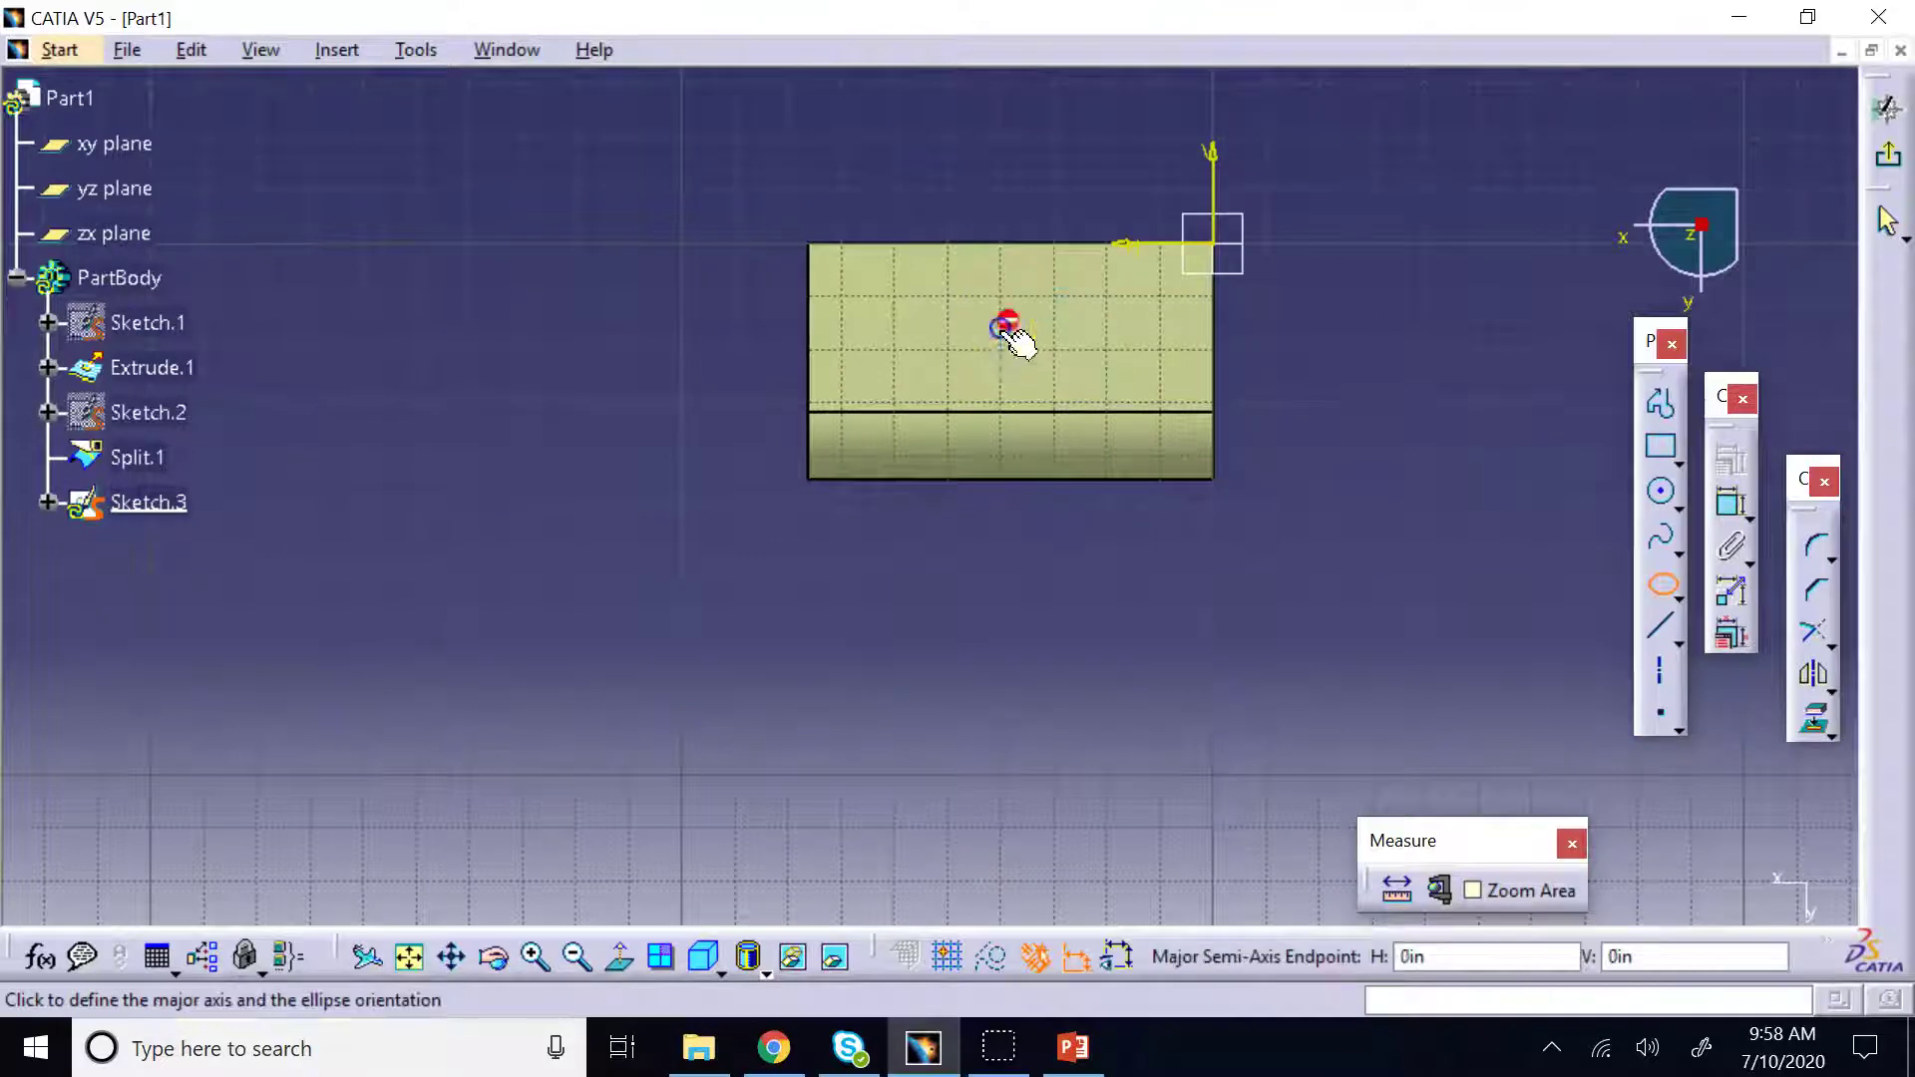
left_click(890, 328)
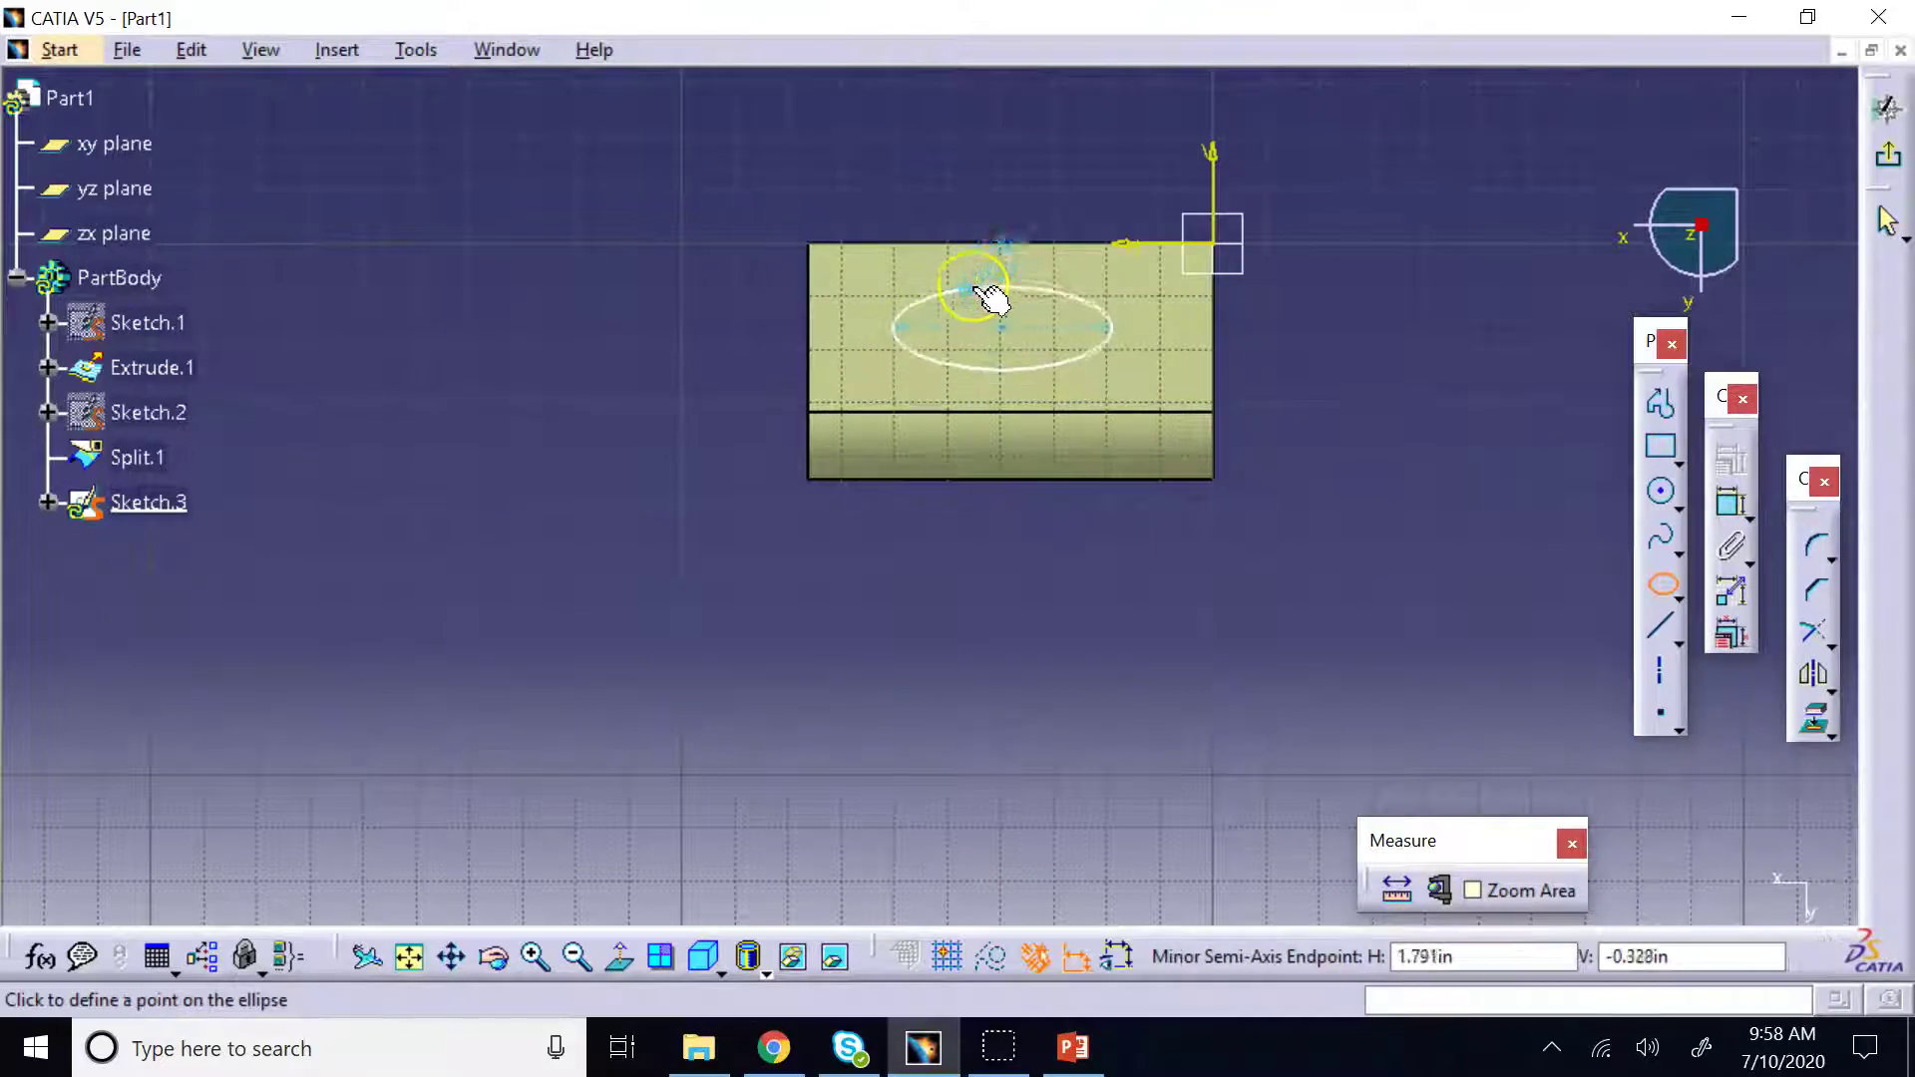
left_click(991, 298)
left_click(1477, 377)
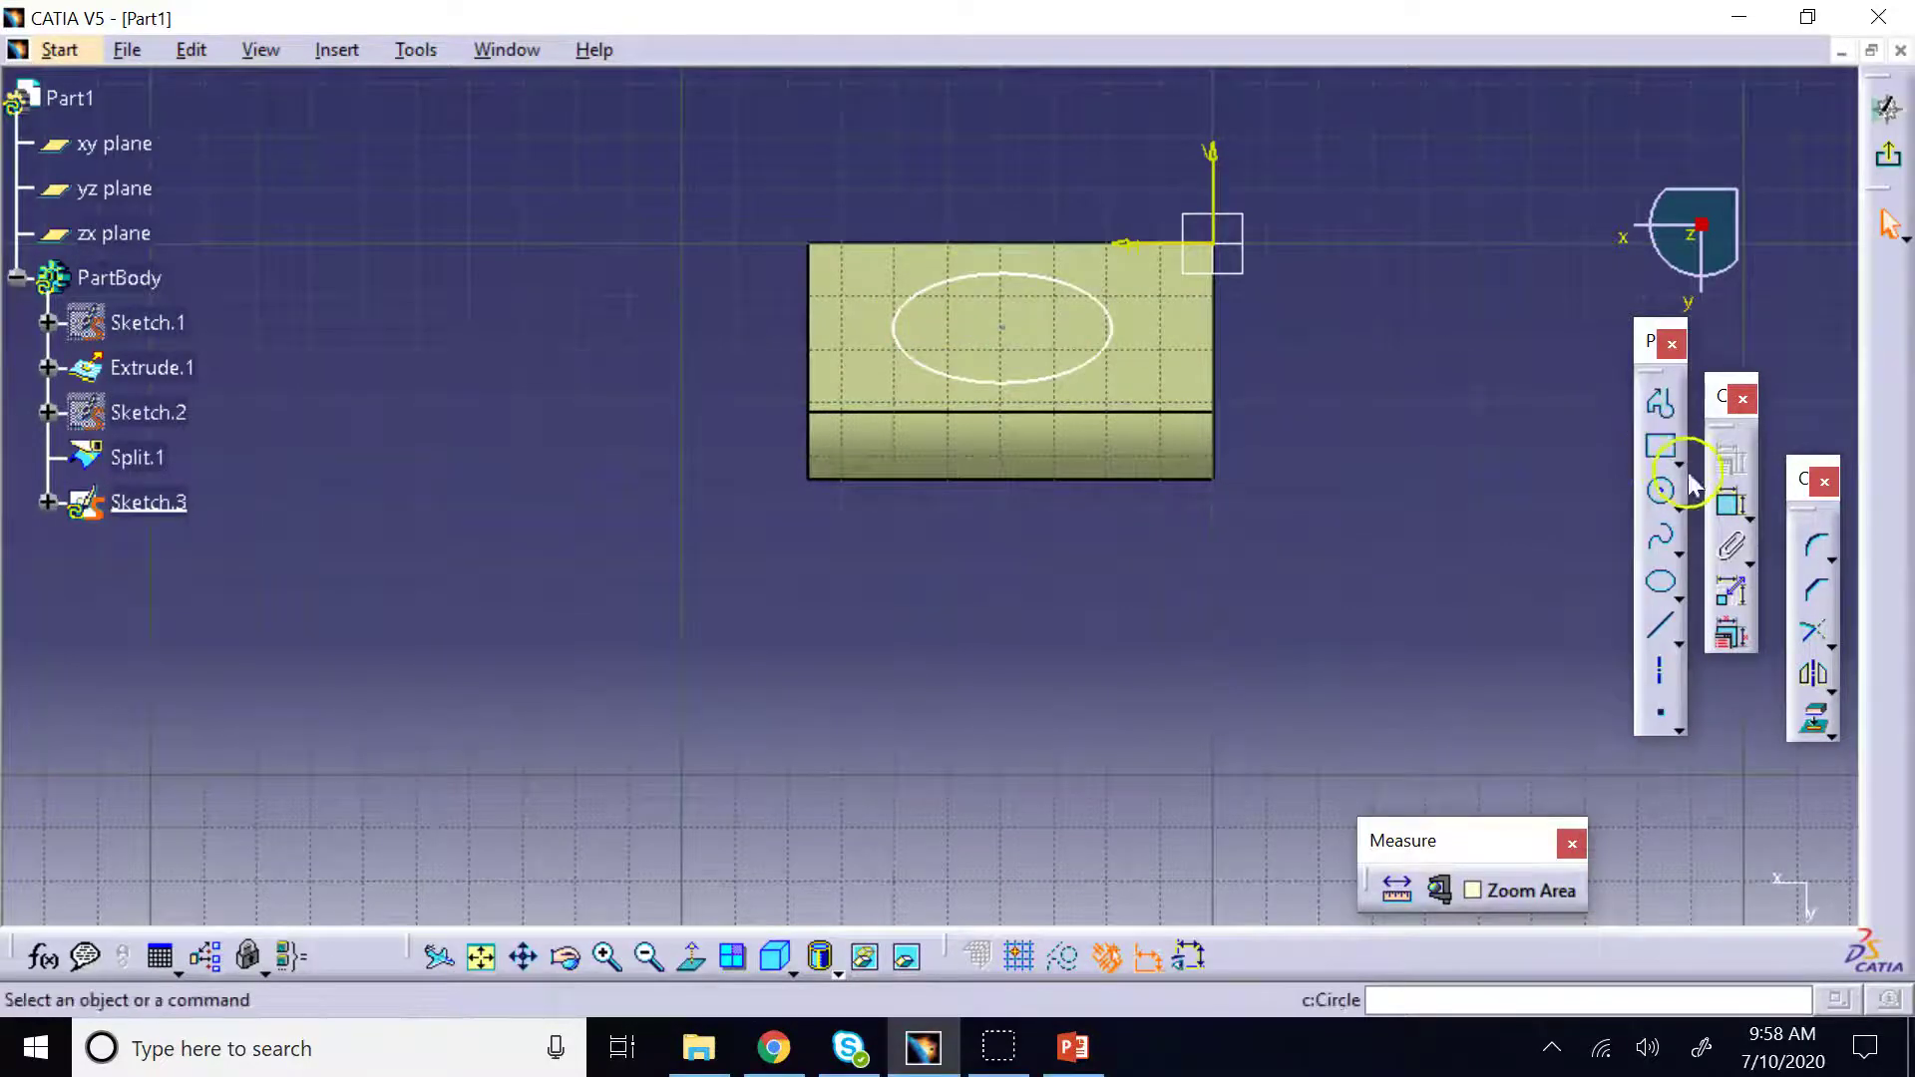
Dimension the ellipse's centre 1 in from the top face's straight edge opposite the bend
left_click(1732, 501)
left_click(988, 284)
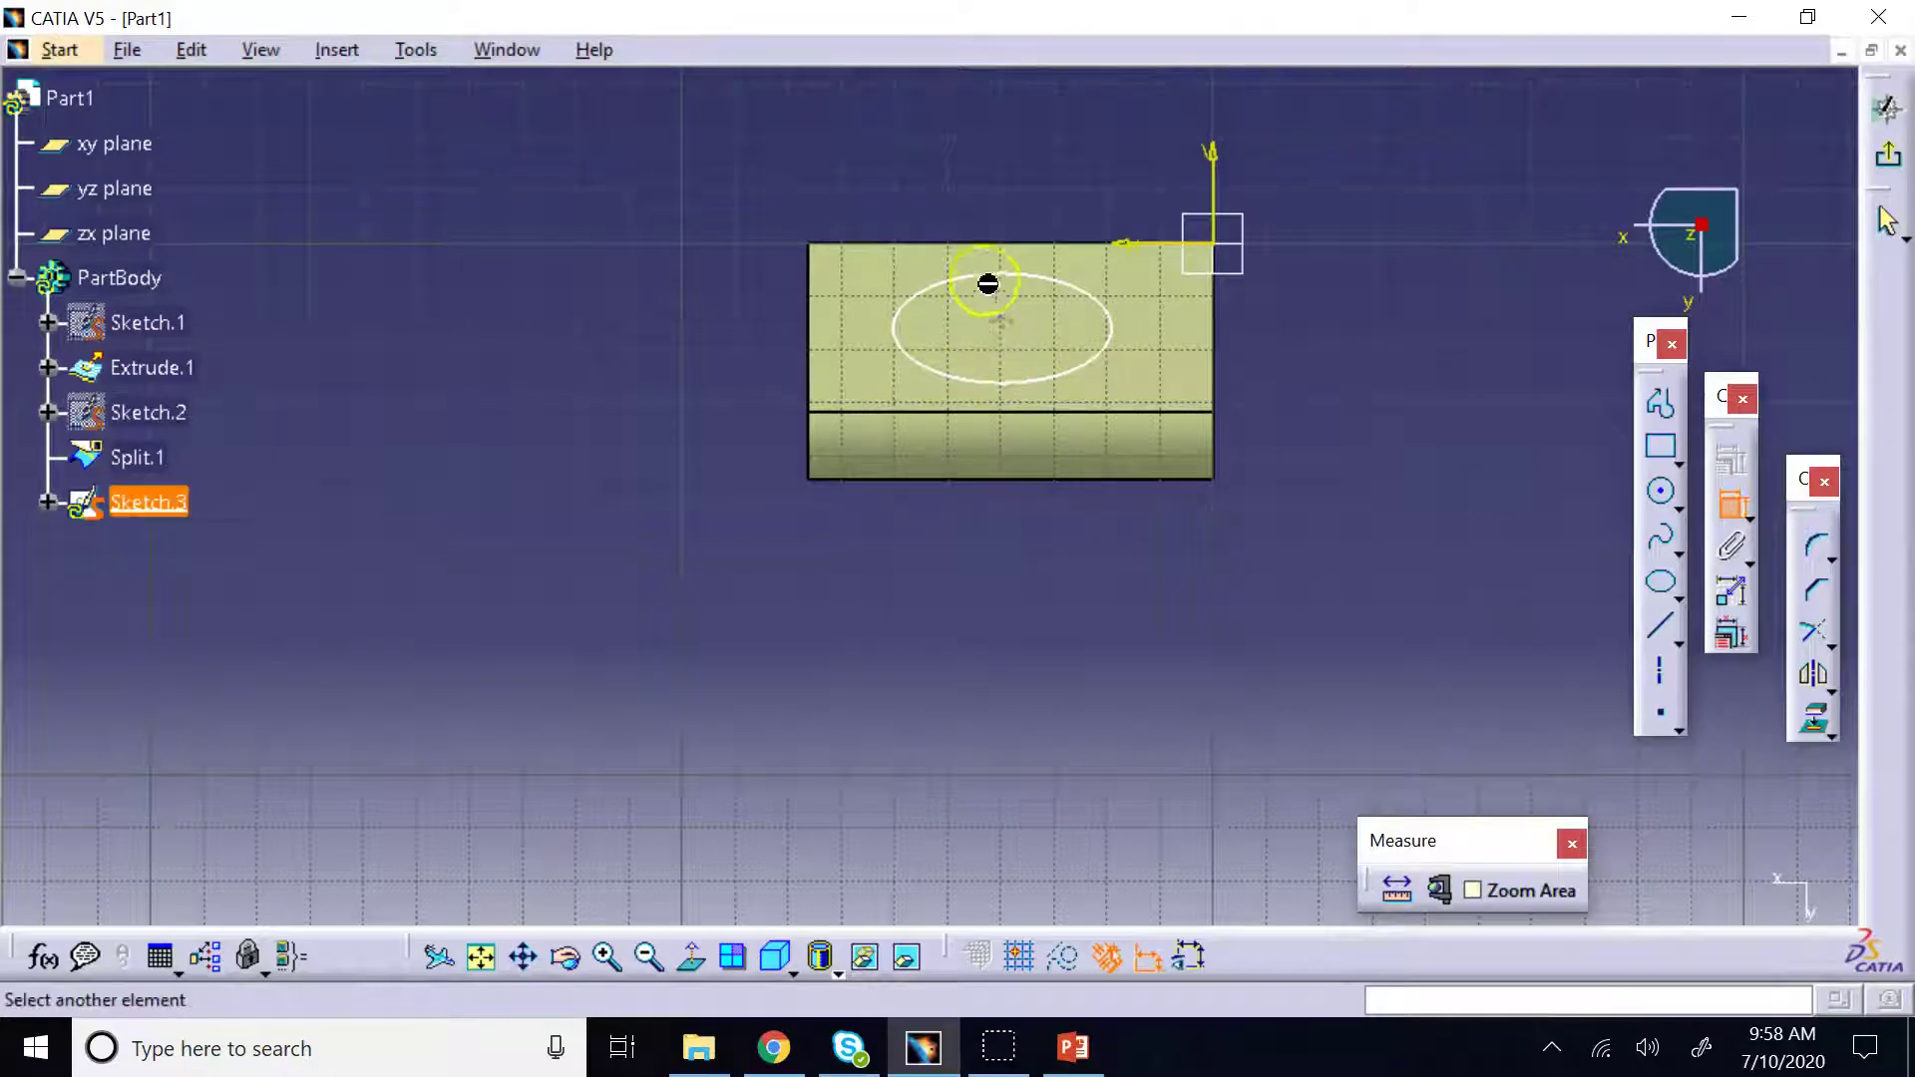
left_click(1007, 249)
left_click(756, 299)
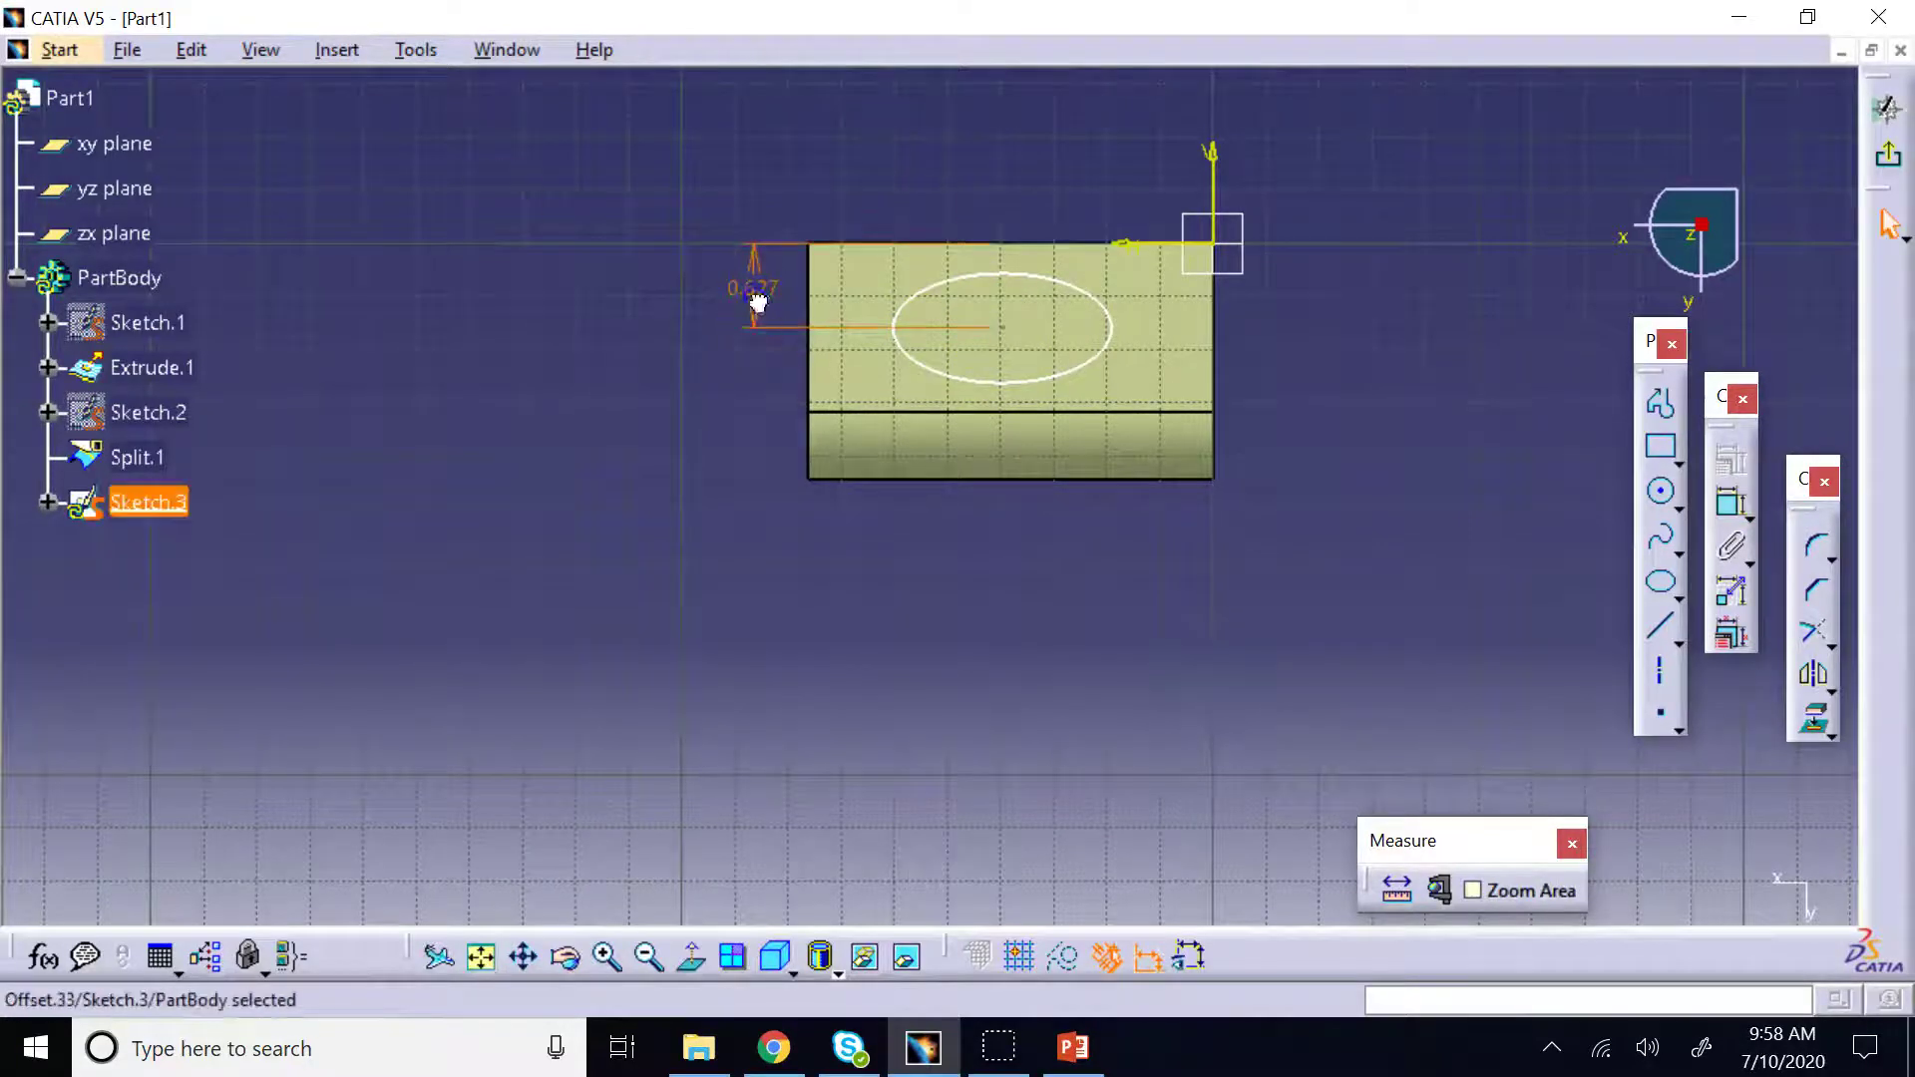
double_click(756, 299)
type("1")
key("Return")
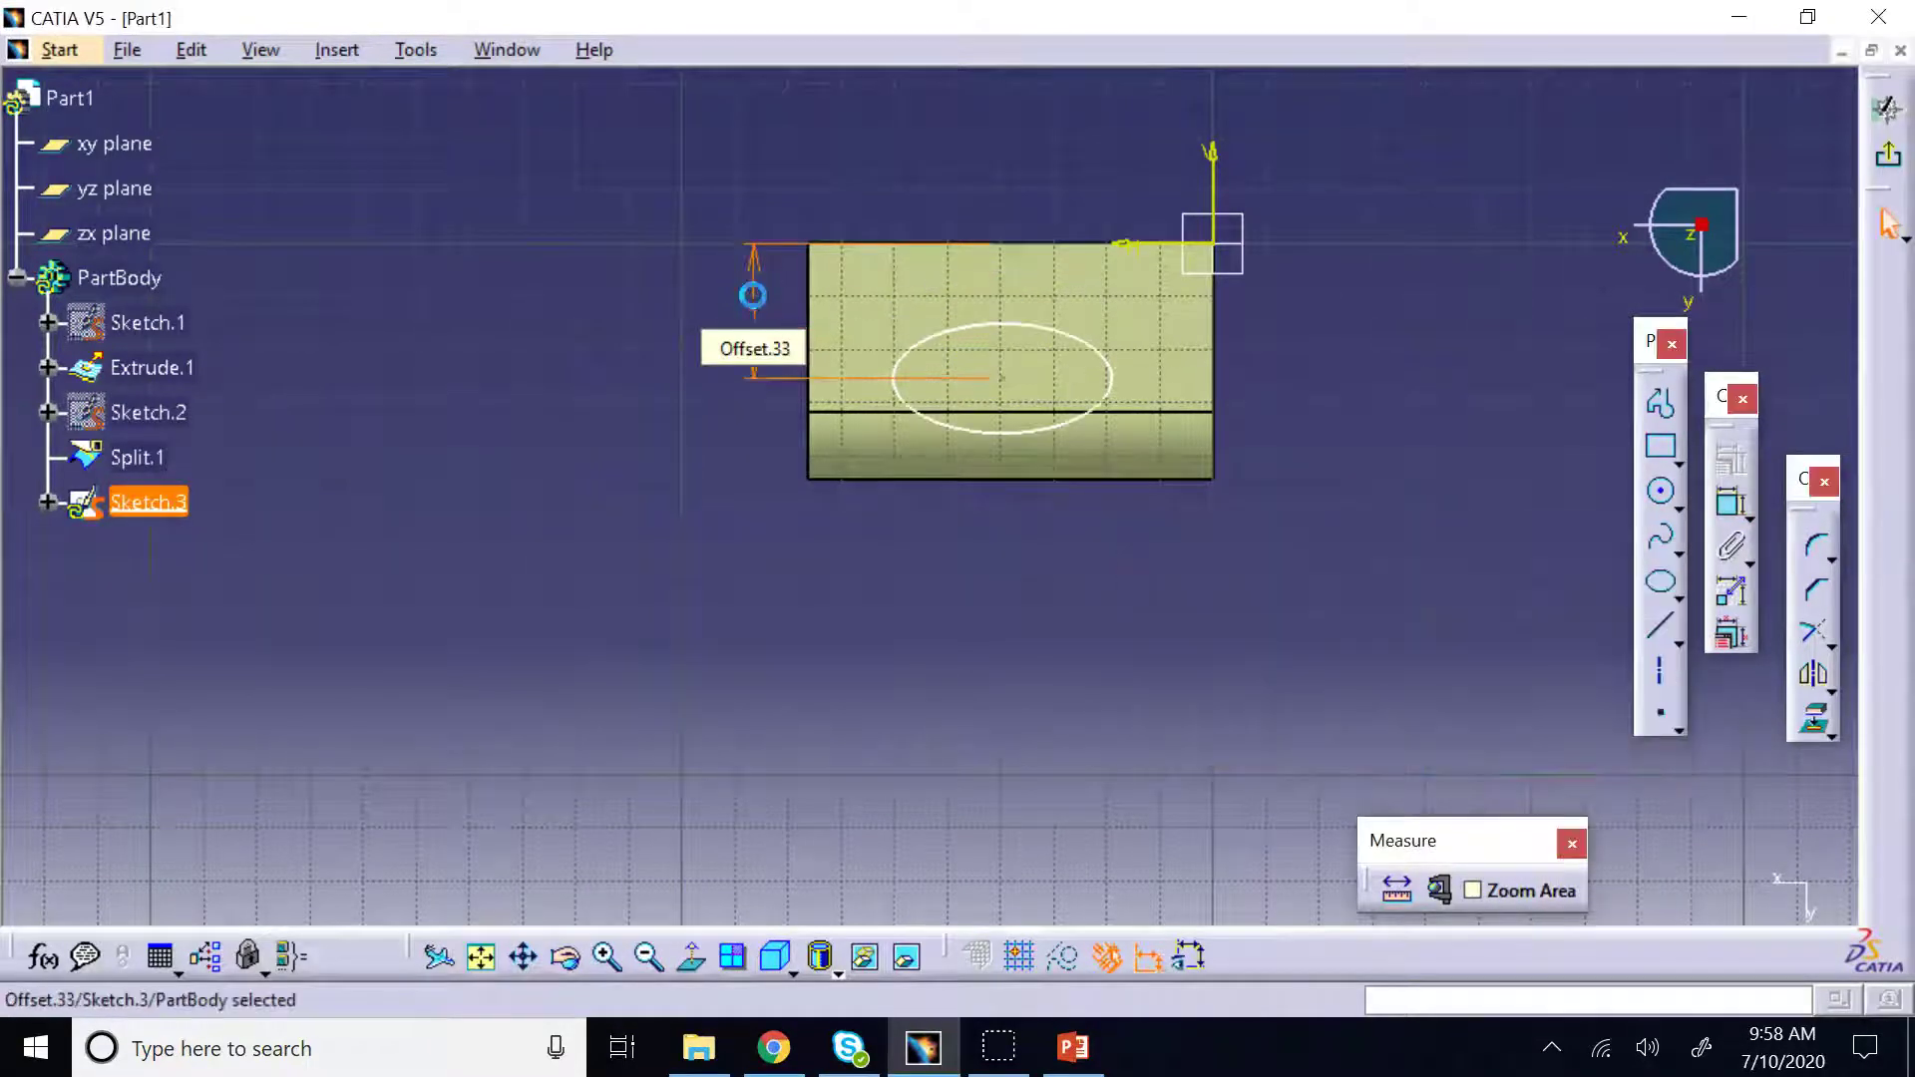
Dimension the ellipse's major axis and set its diameter to 2.25 in
left_click(1732, 501)
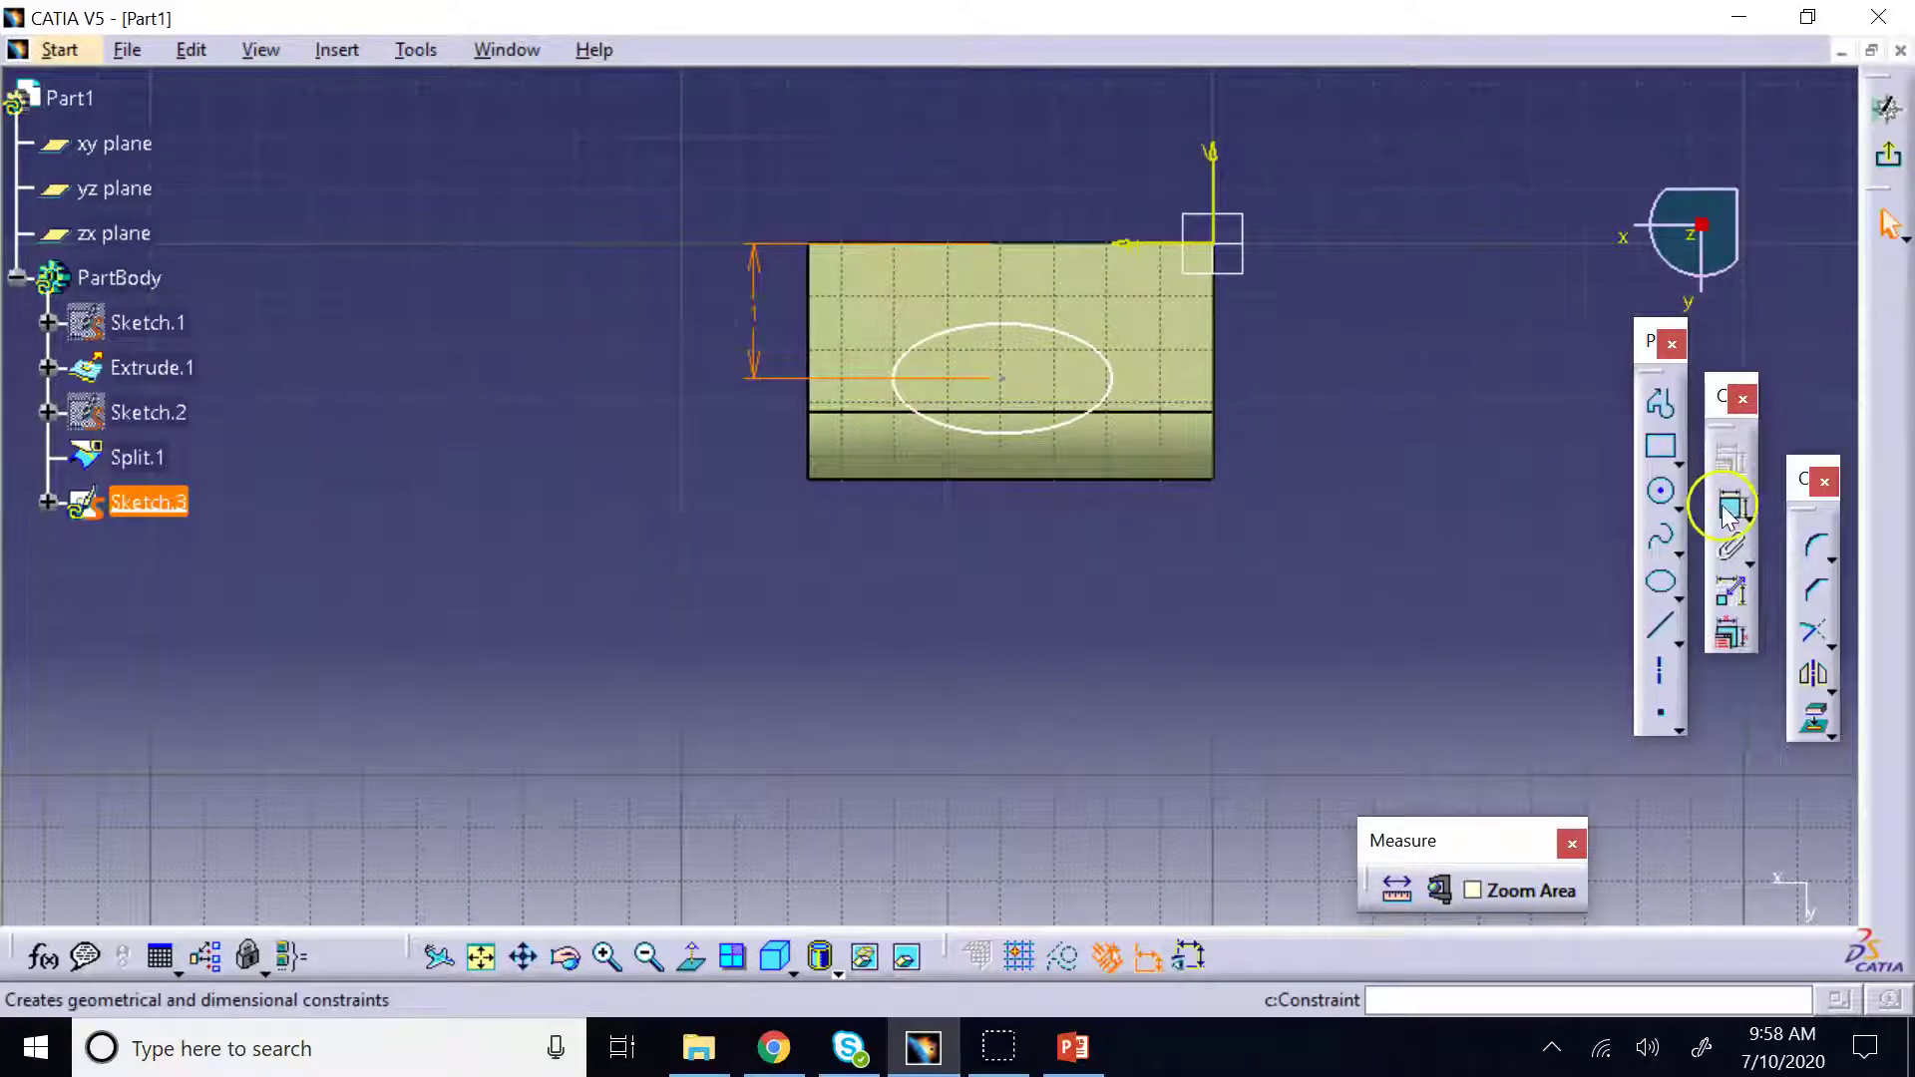
left_click(1037, 328)
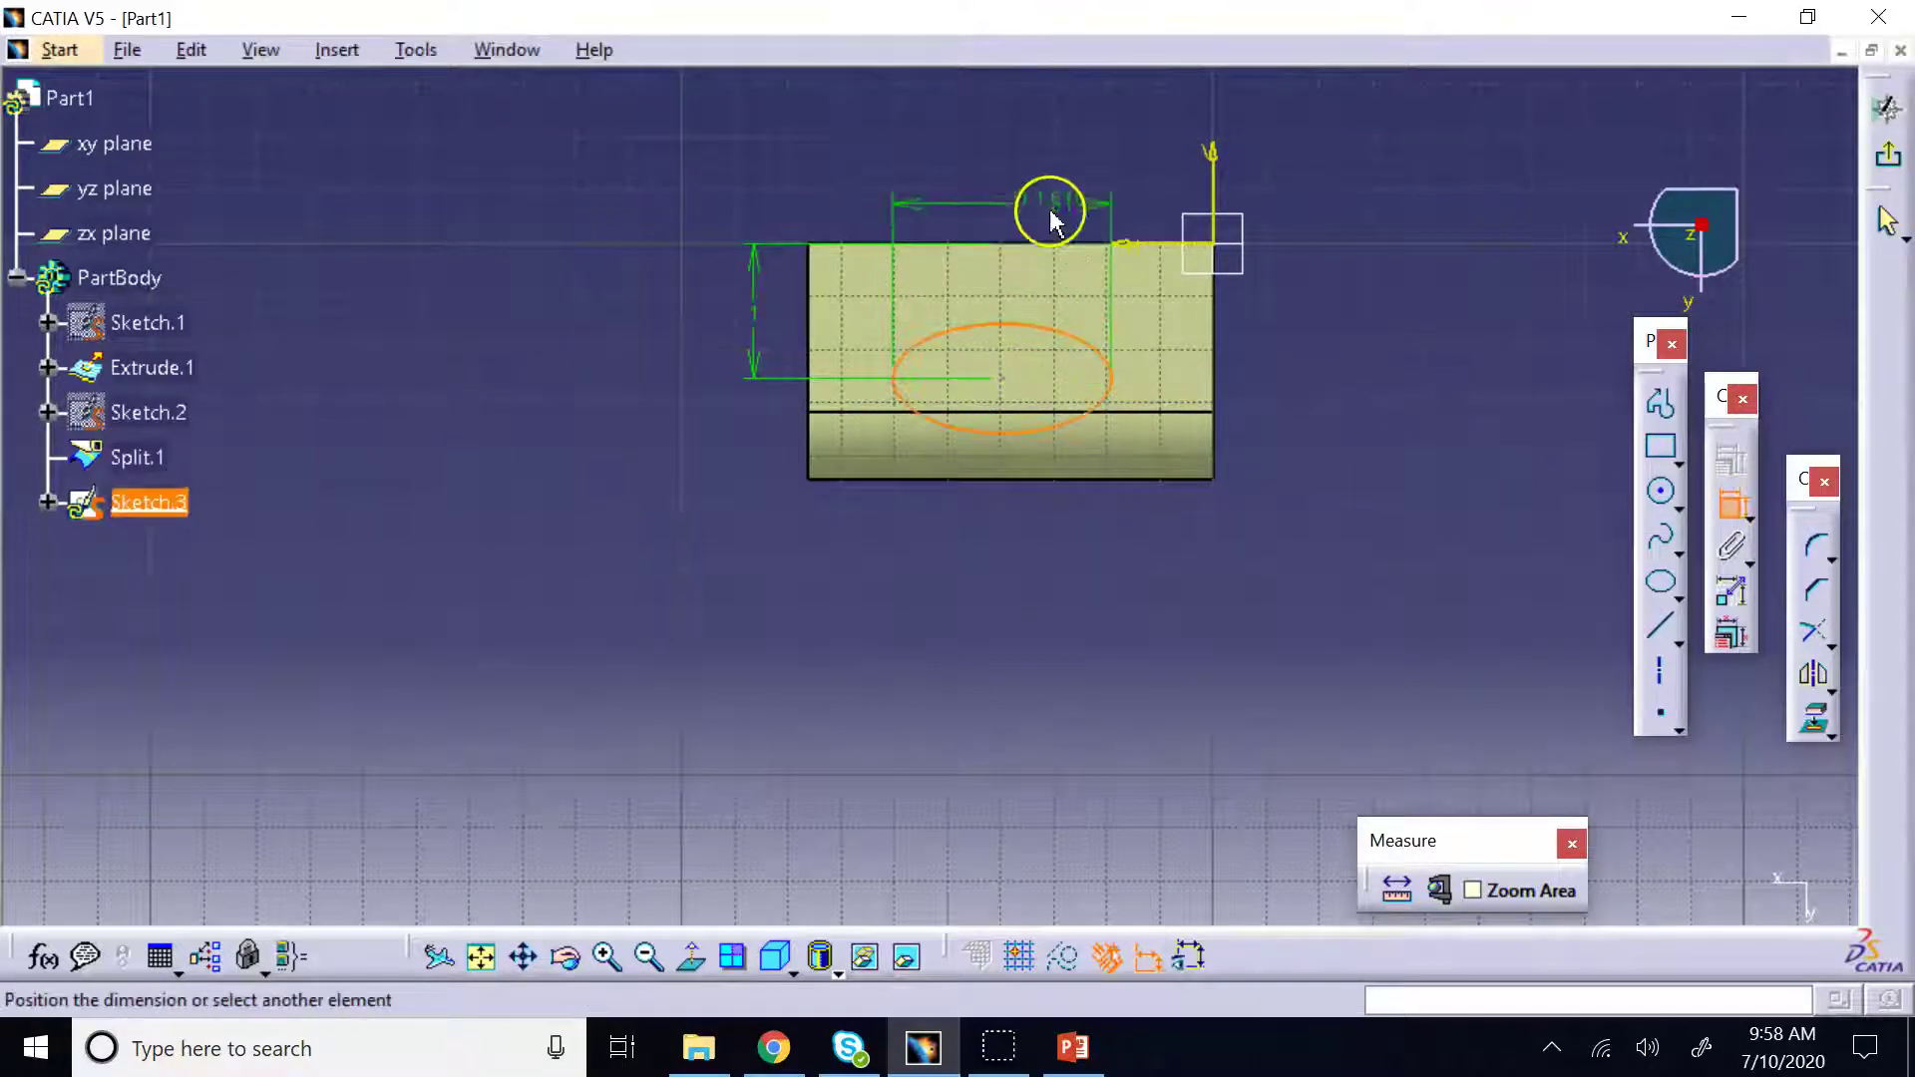
left_click(1055, 175)
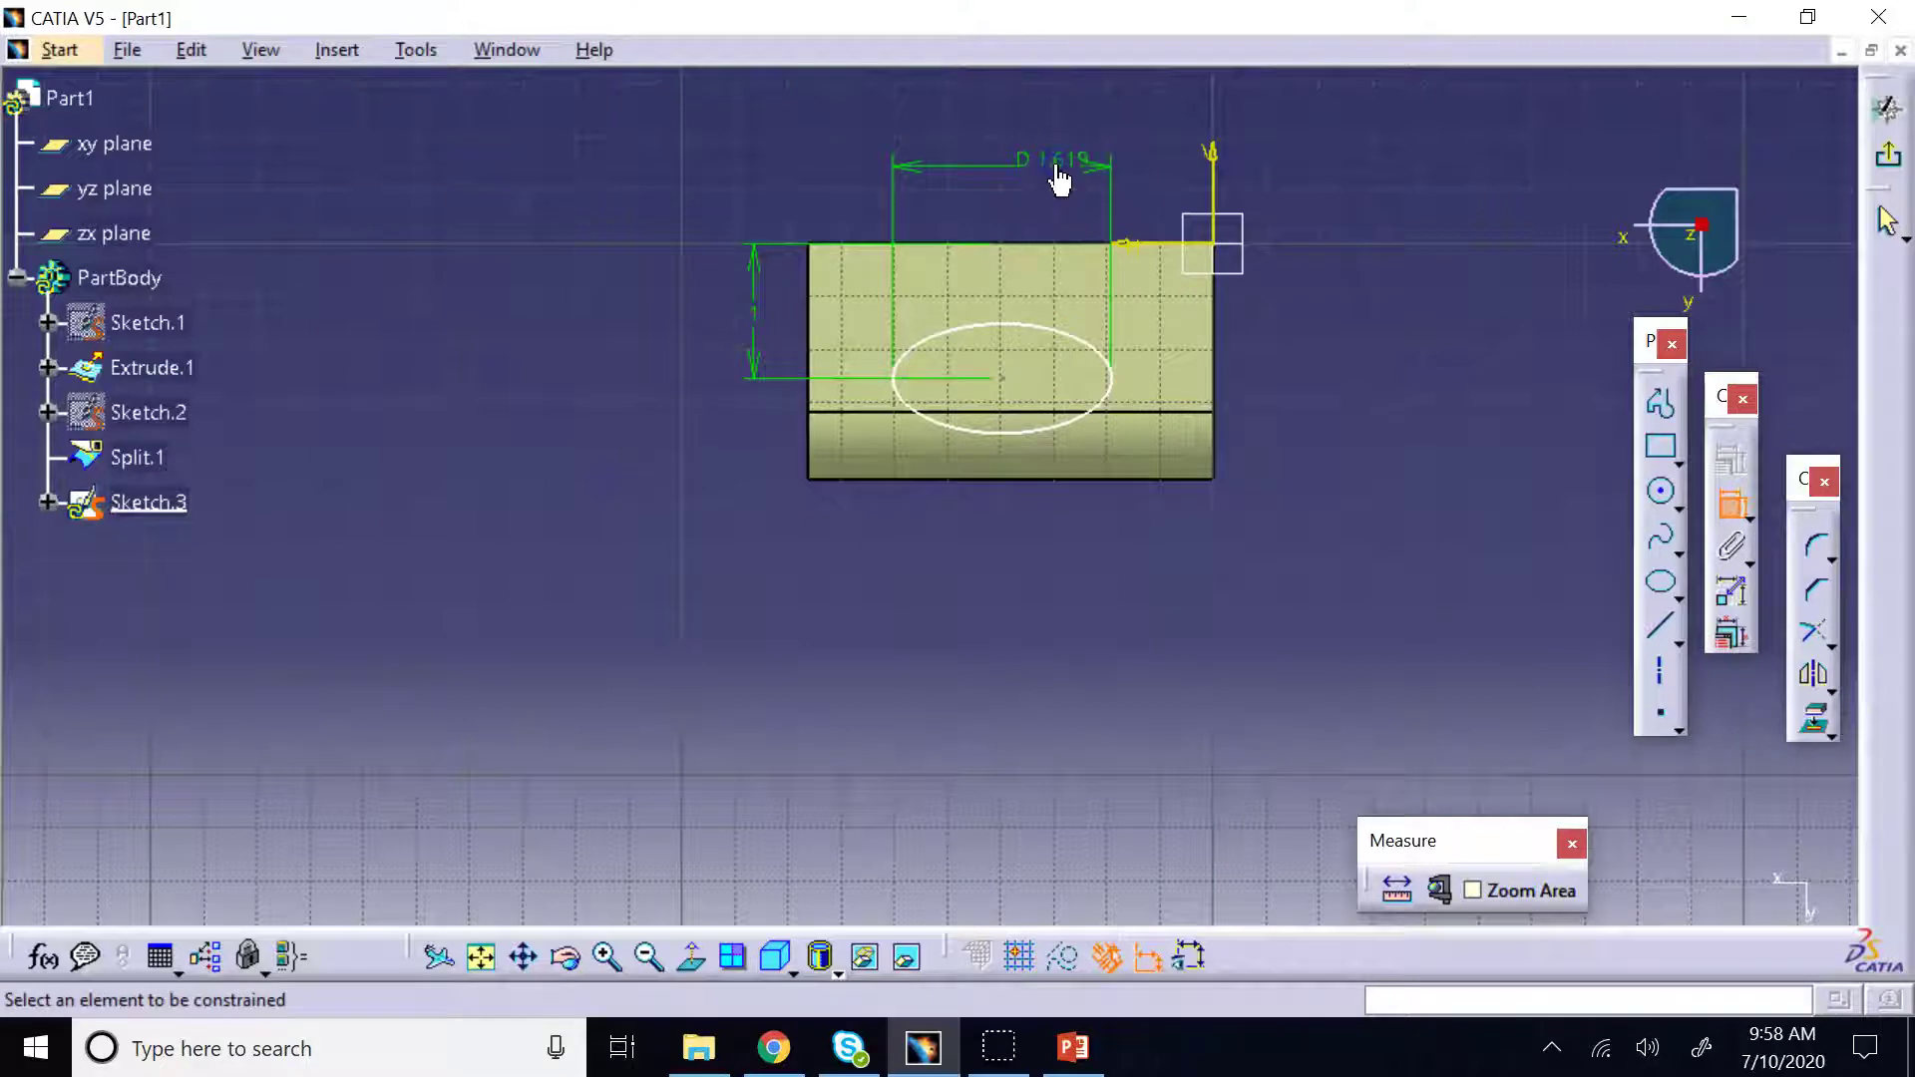
double_click(1057, 175)
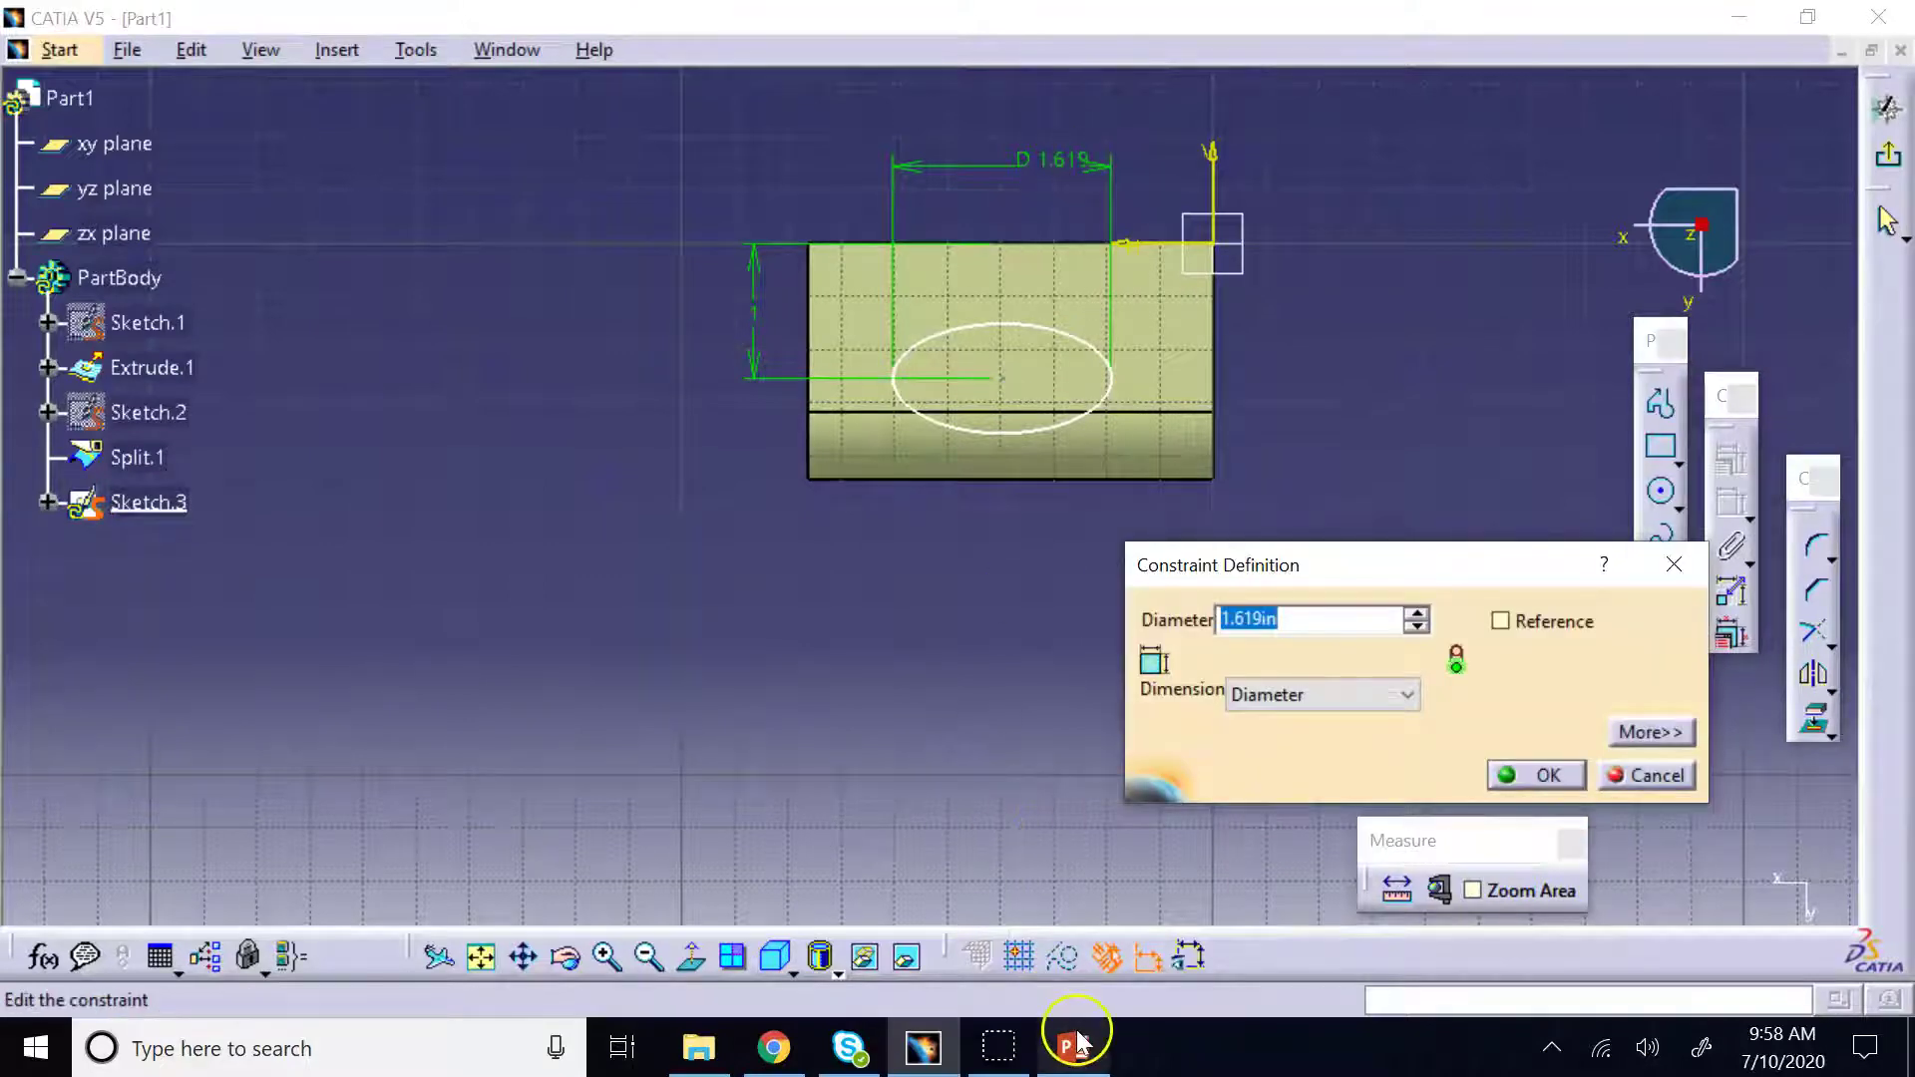
mouse_move(1076, 1043)
mouse_move(1081, 952)
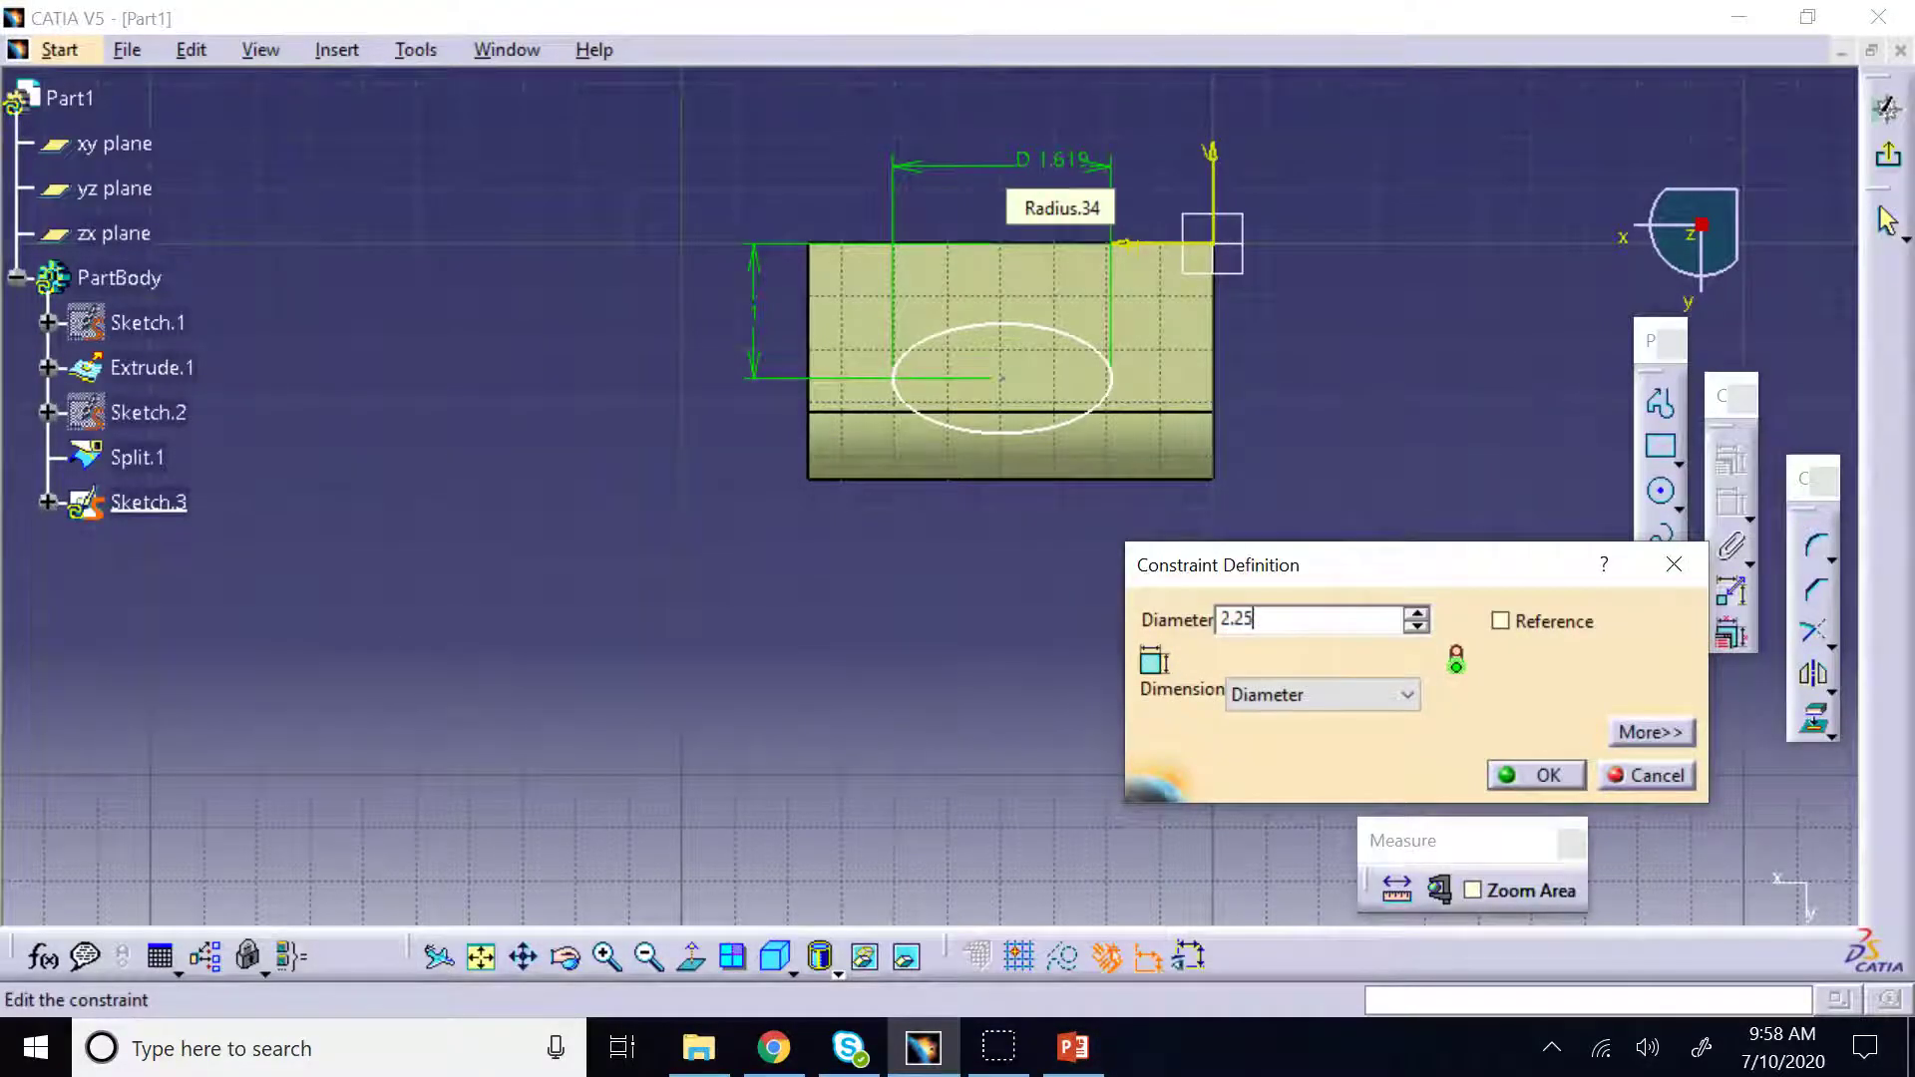
key("Return")
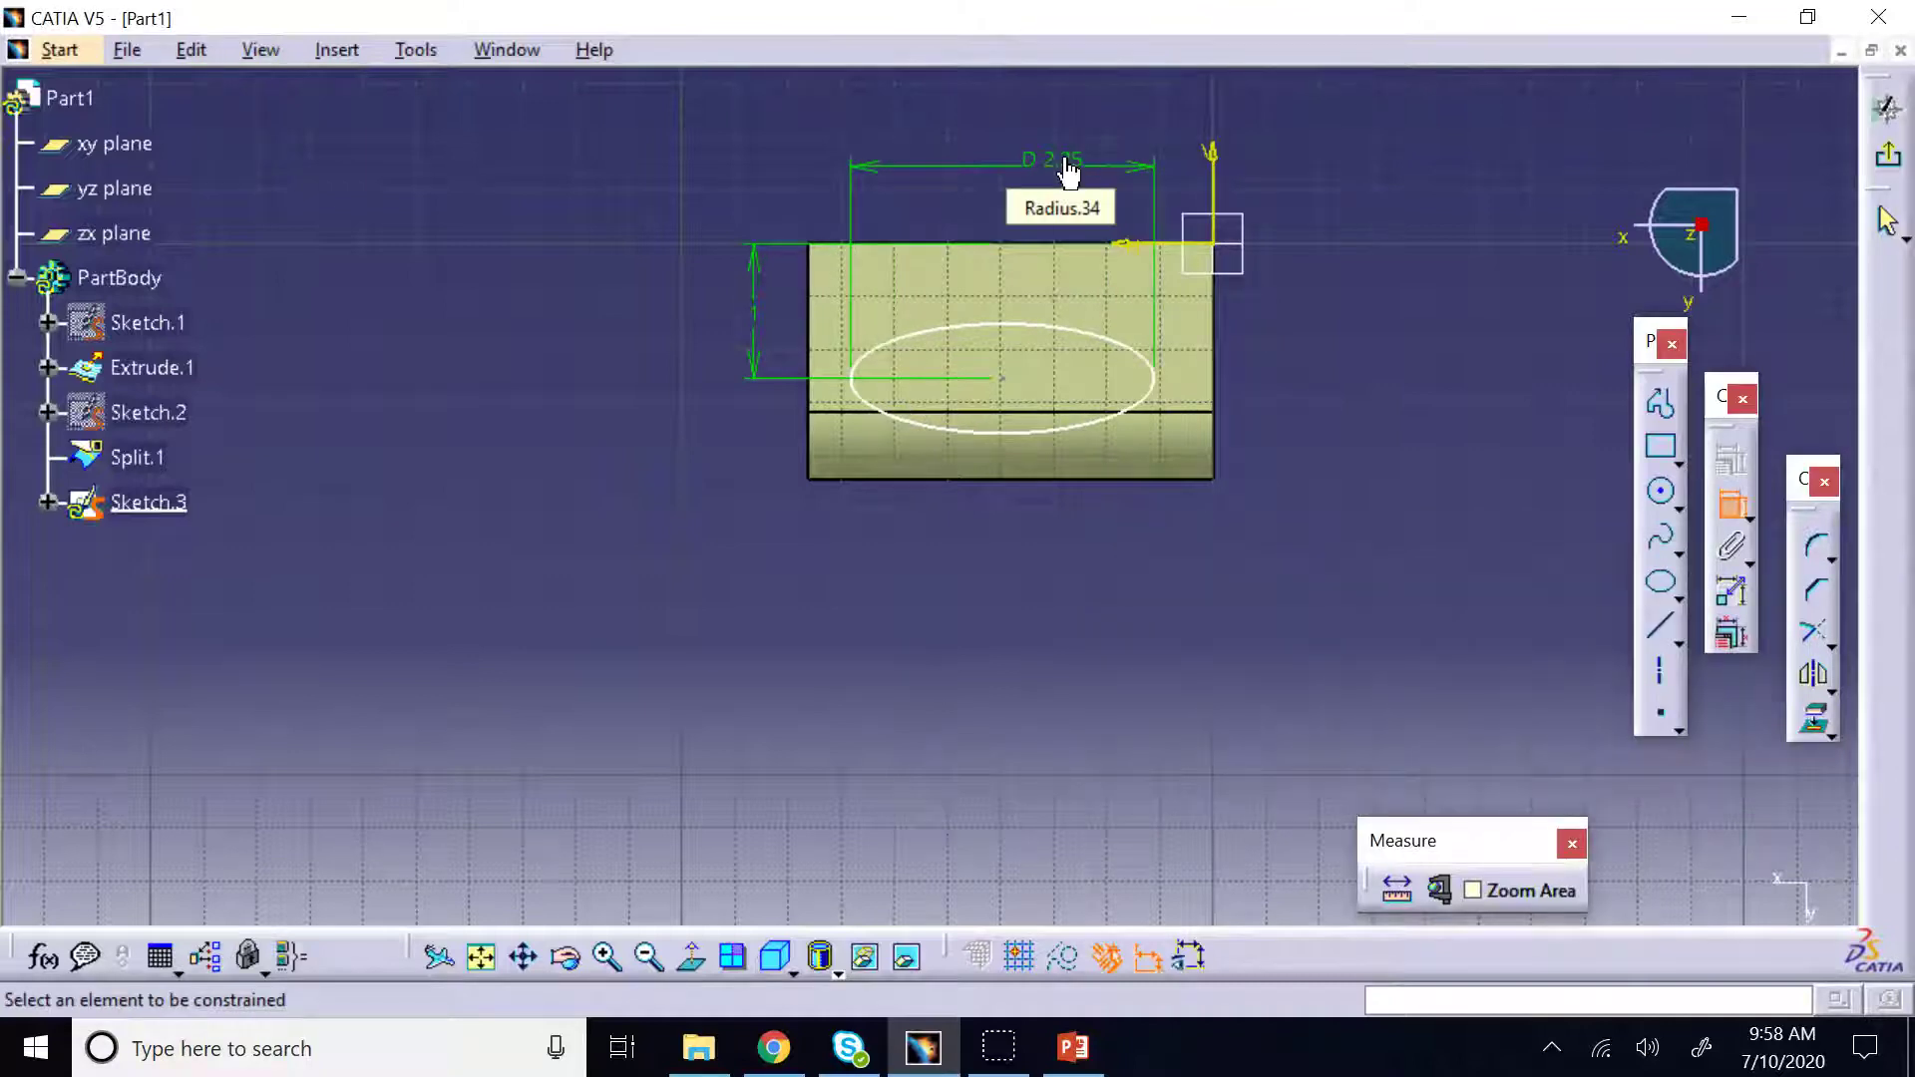
Add a semiminor-axis dimension to the ellipse and set its diameter to 1.125 in
left_click(1058, 326)
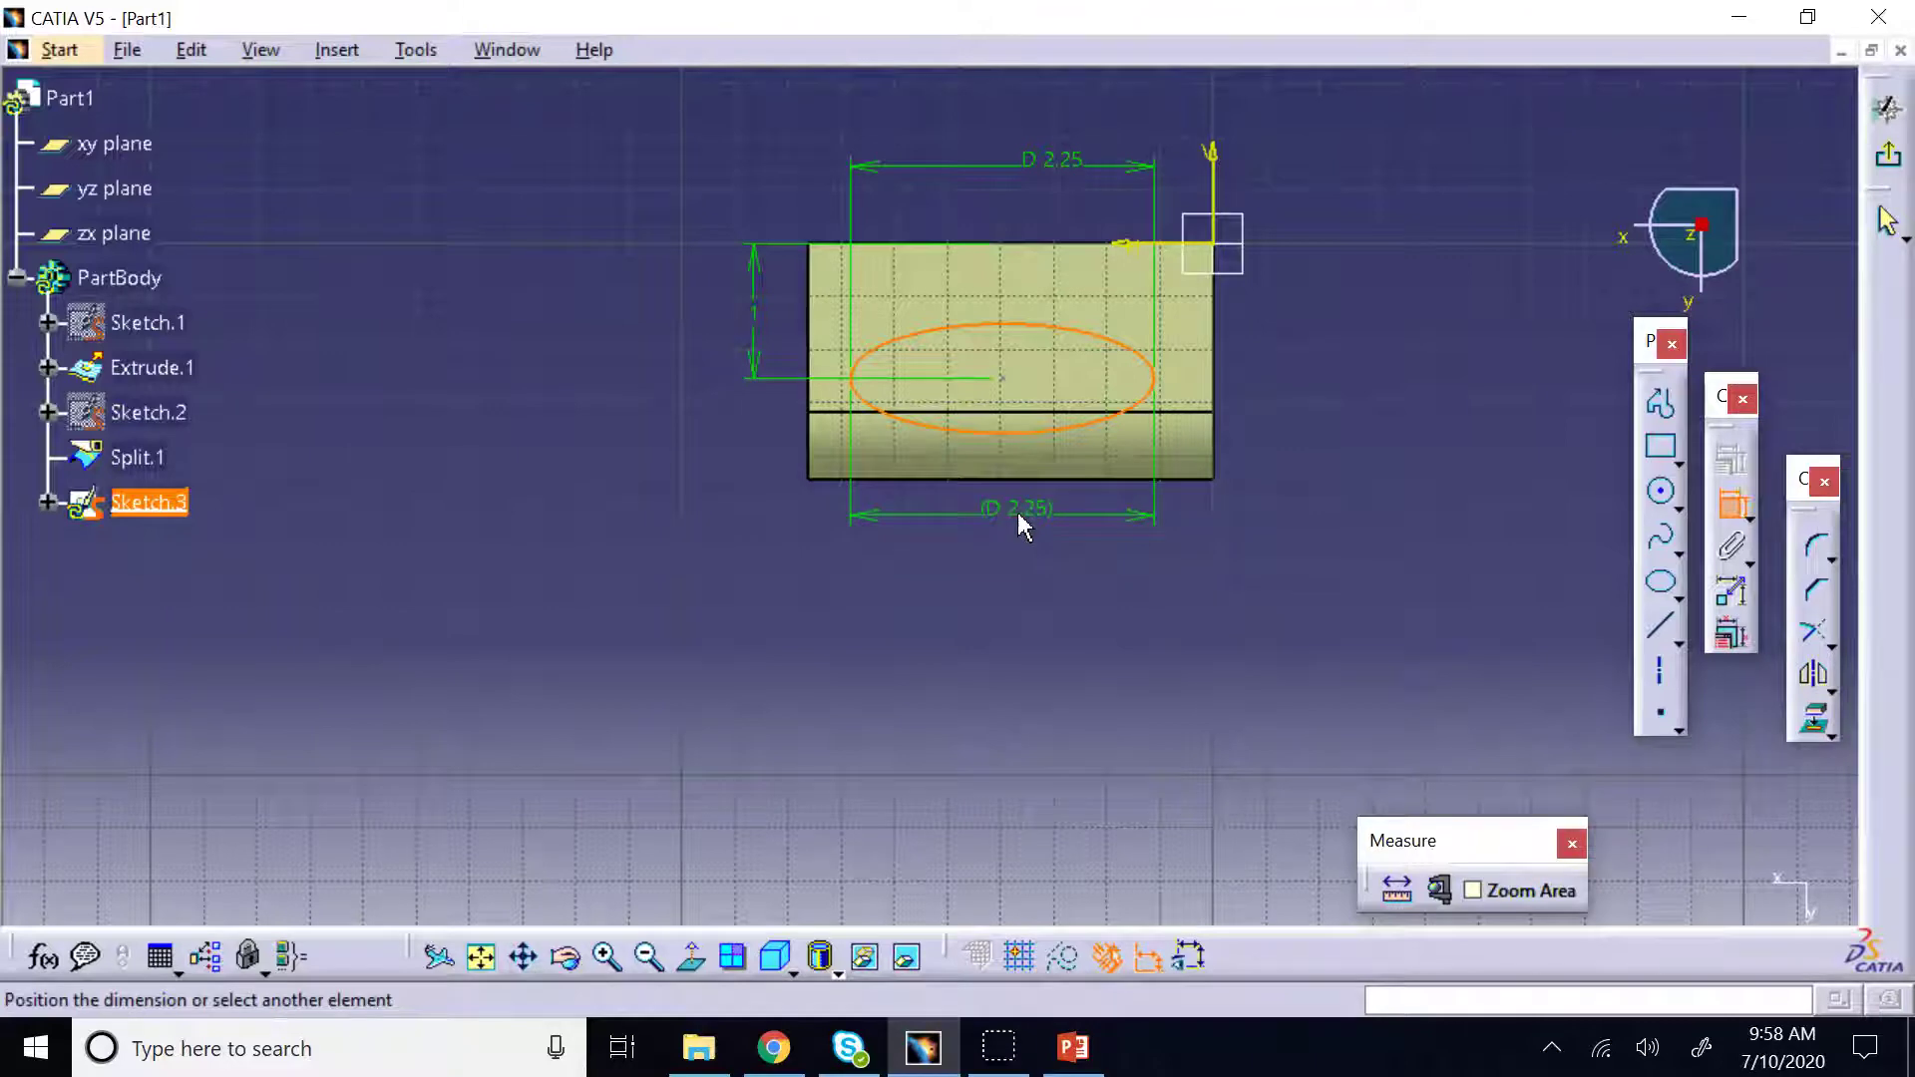
right_click(1018, 515)
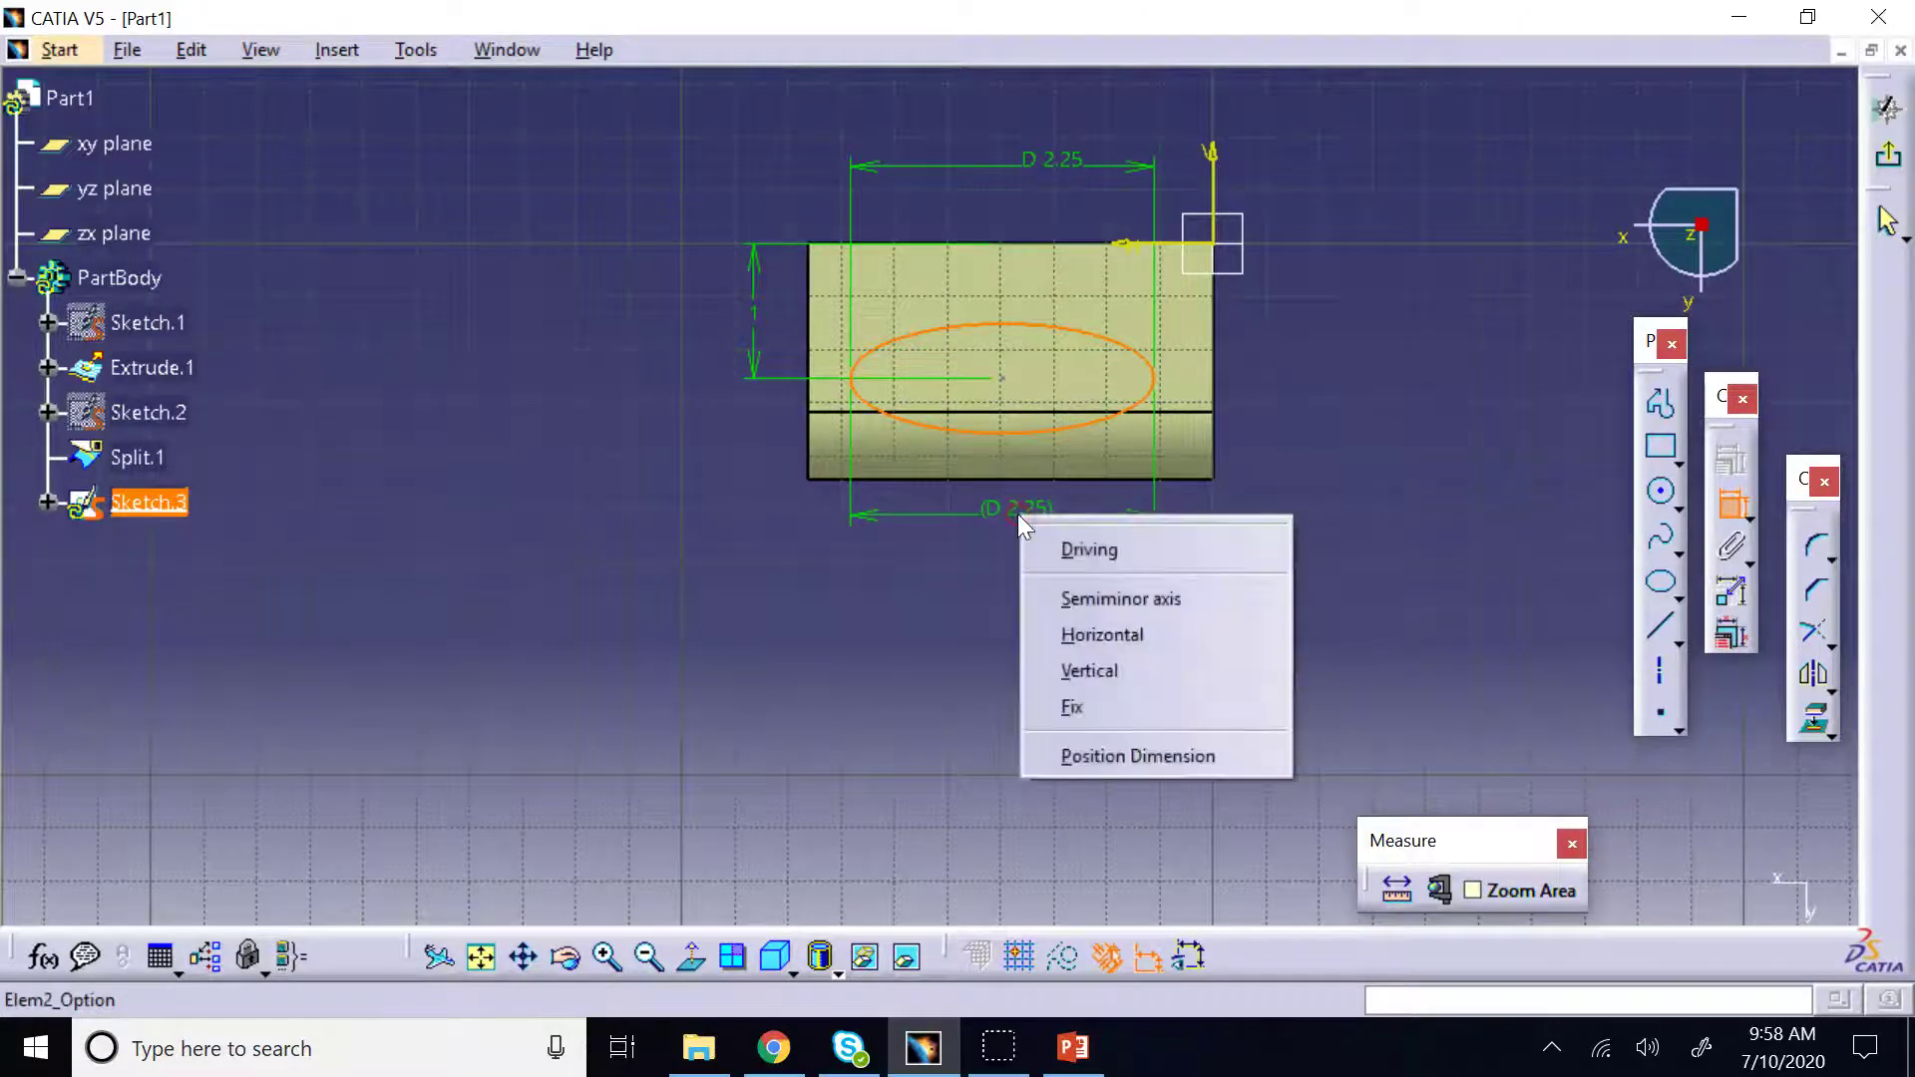
key("Return")
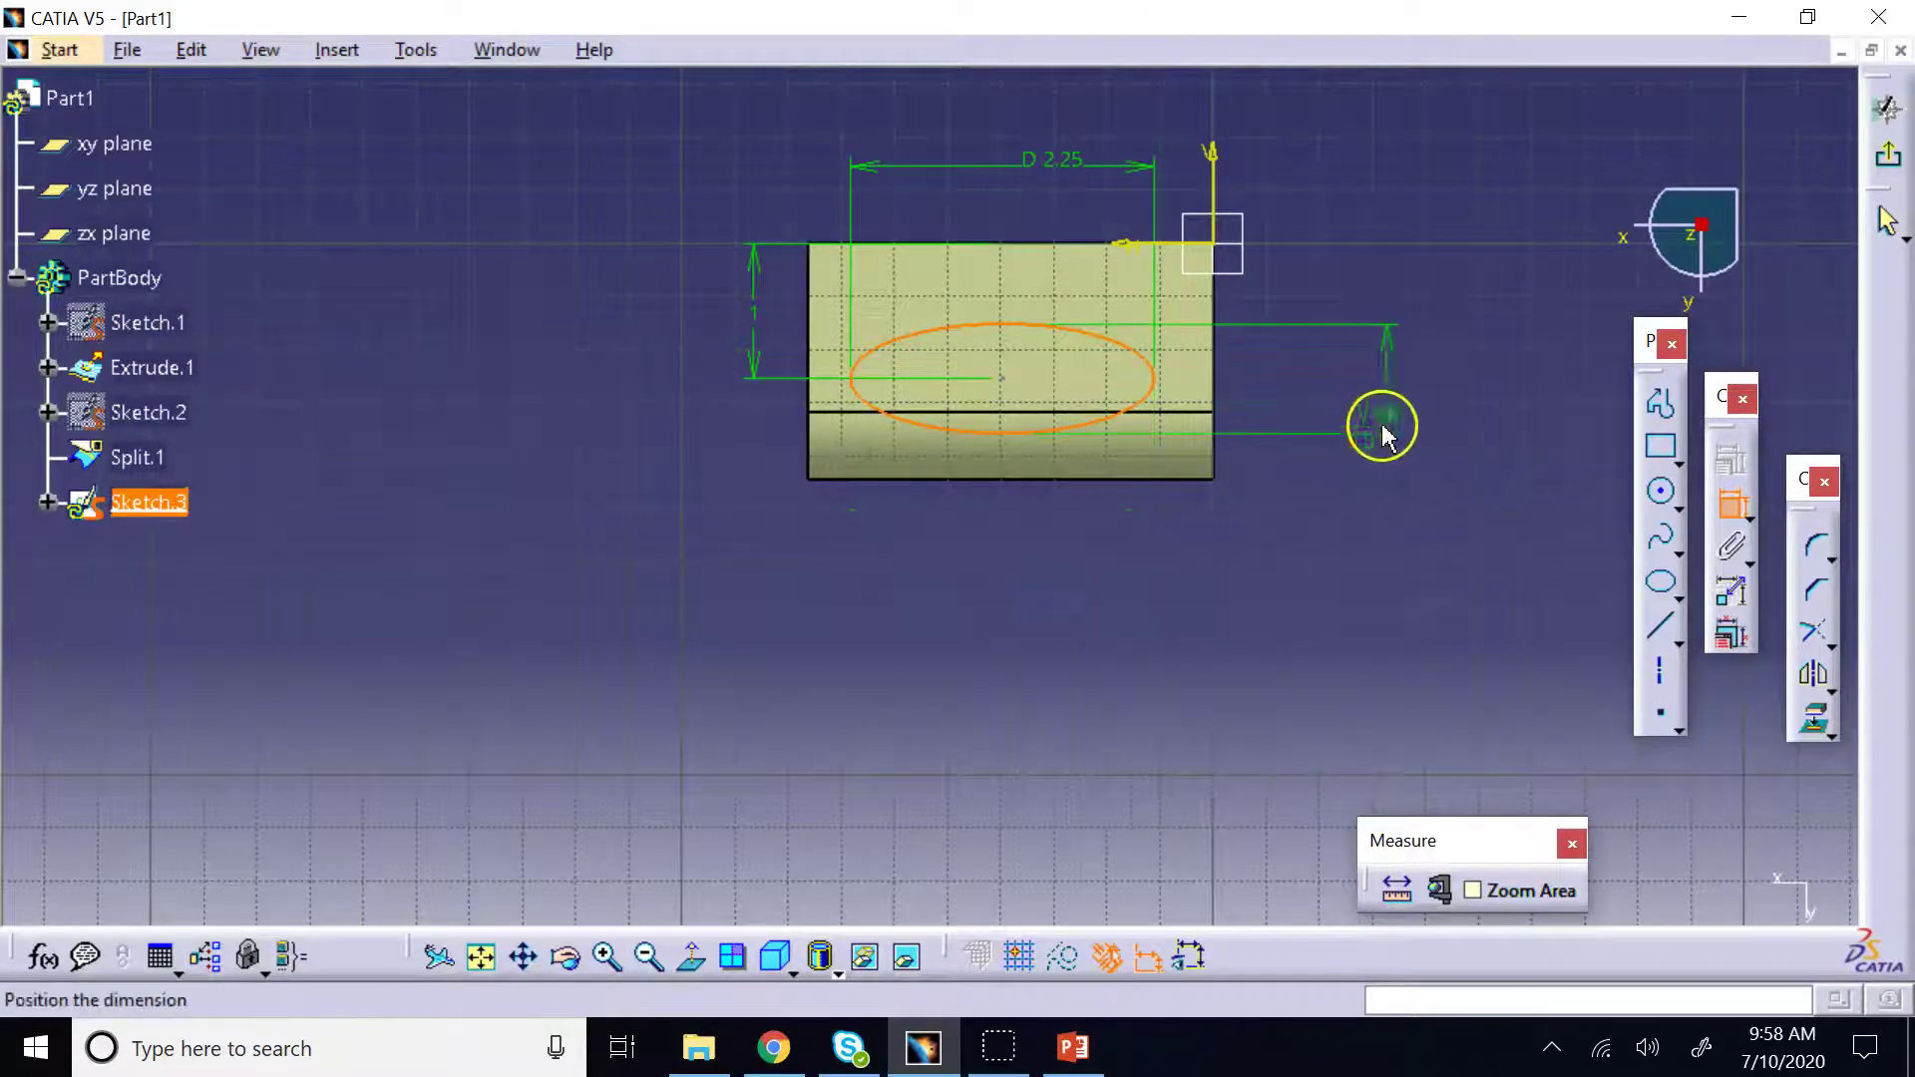
left_click(1372, 397)
double_click(1372, 397)
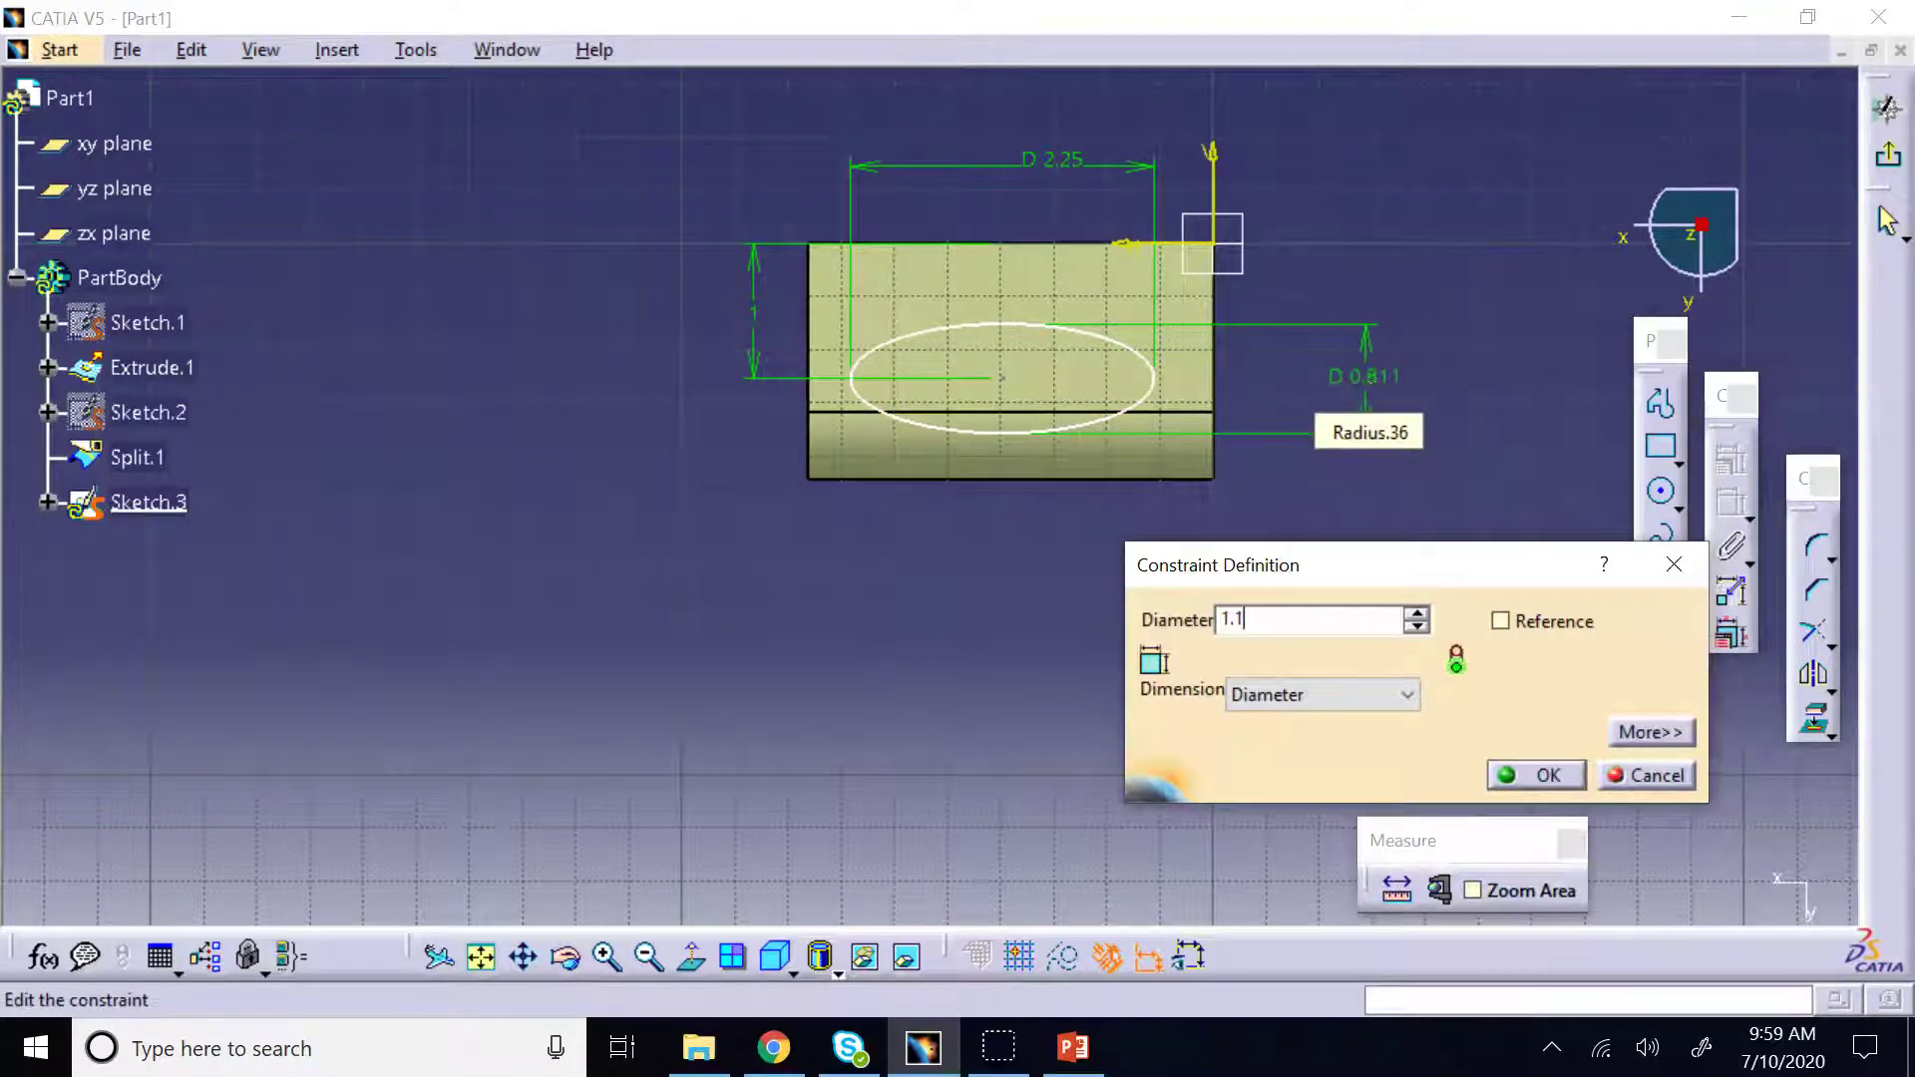
type("1.125")
key("Return")
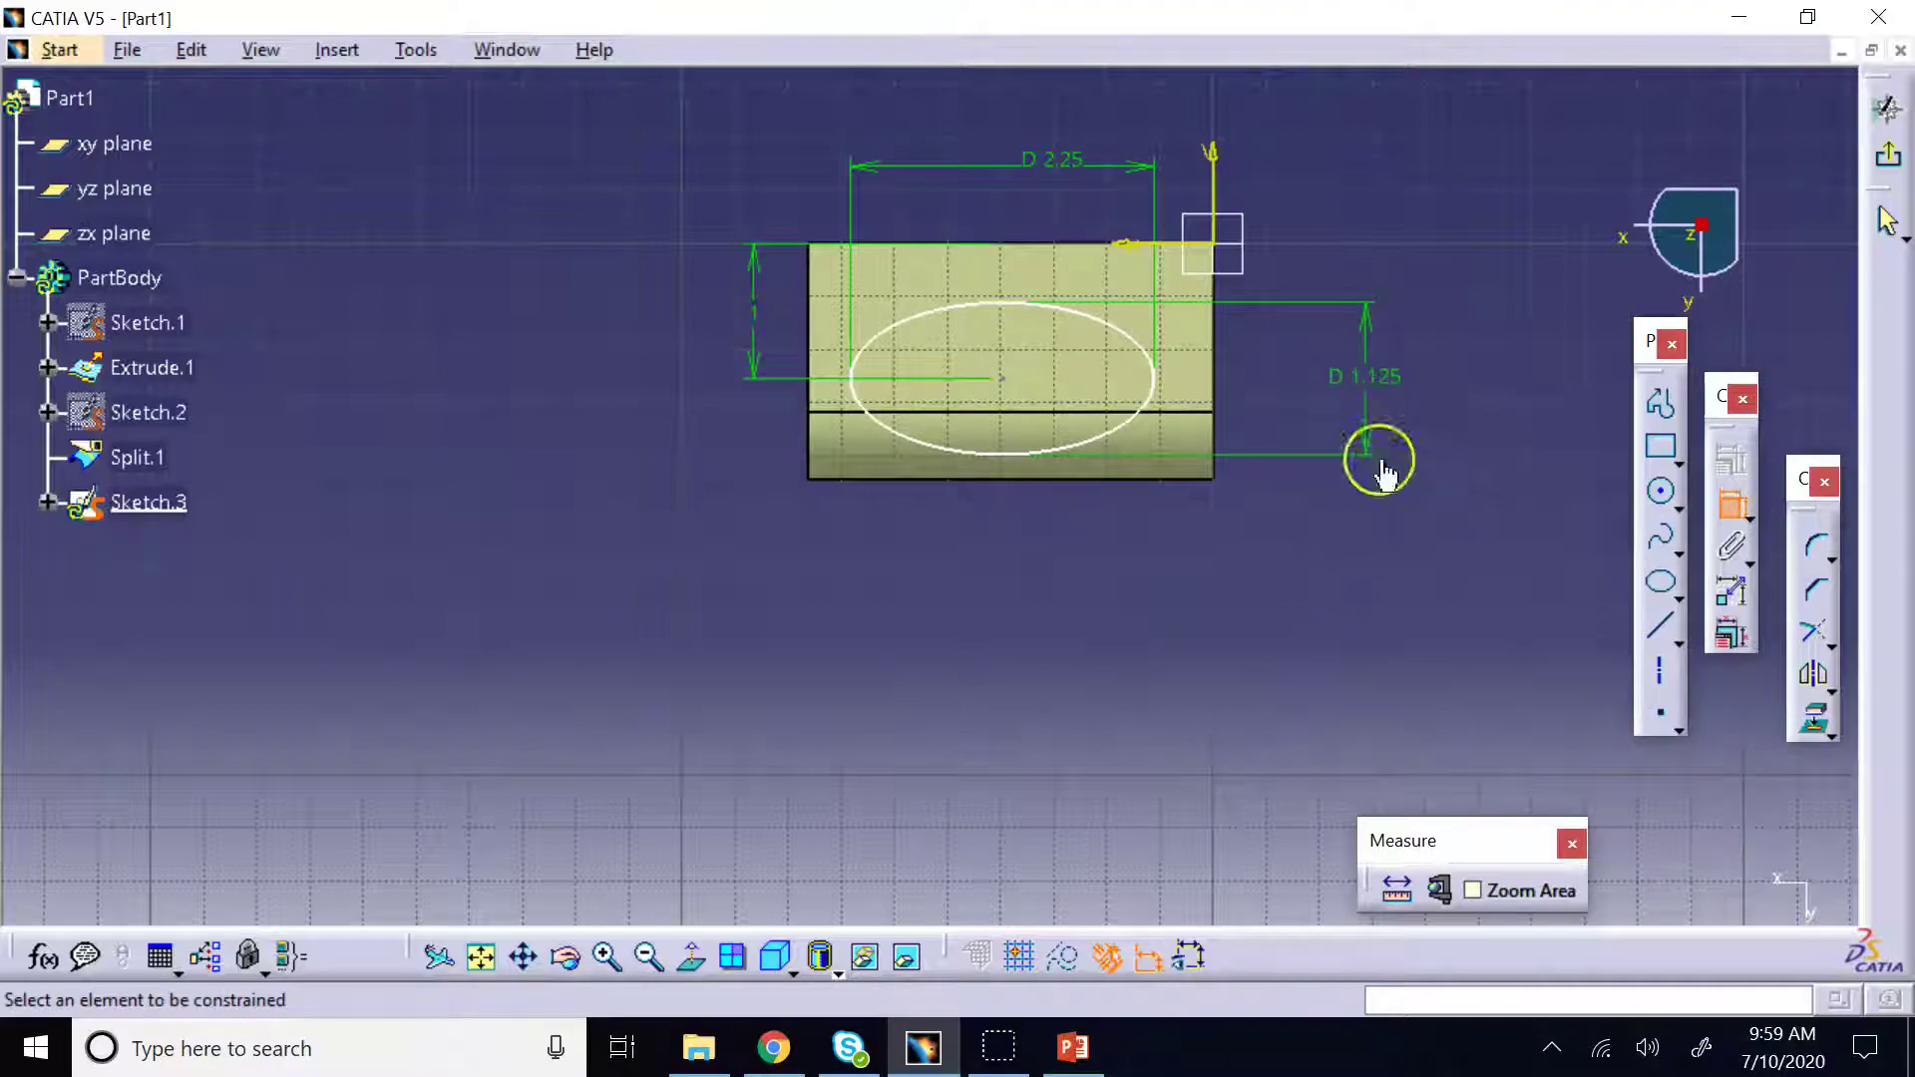
Check the hole's size on the bracket drawing in PowerPoint, then return to CATIA and set the ellipse's minor diameter to 1.12 in
left_click(1072, 1047)
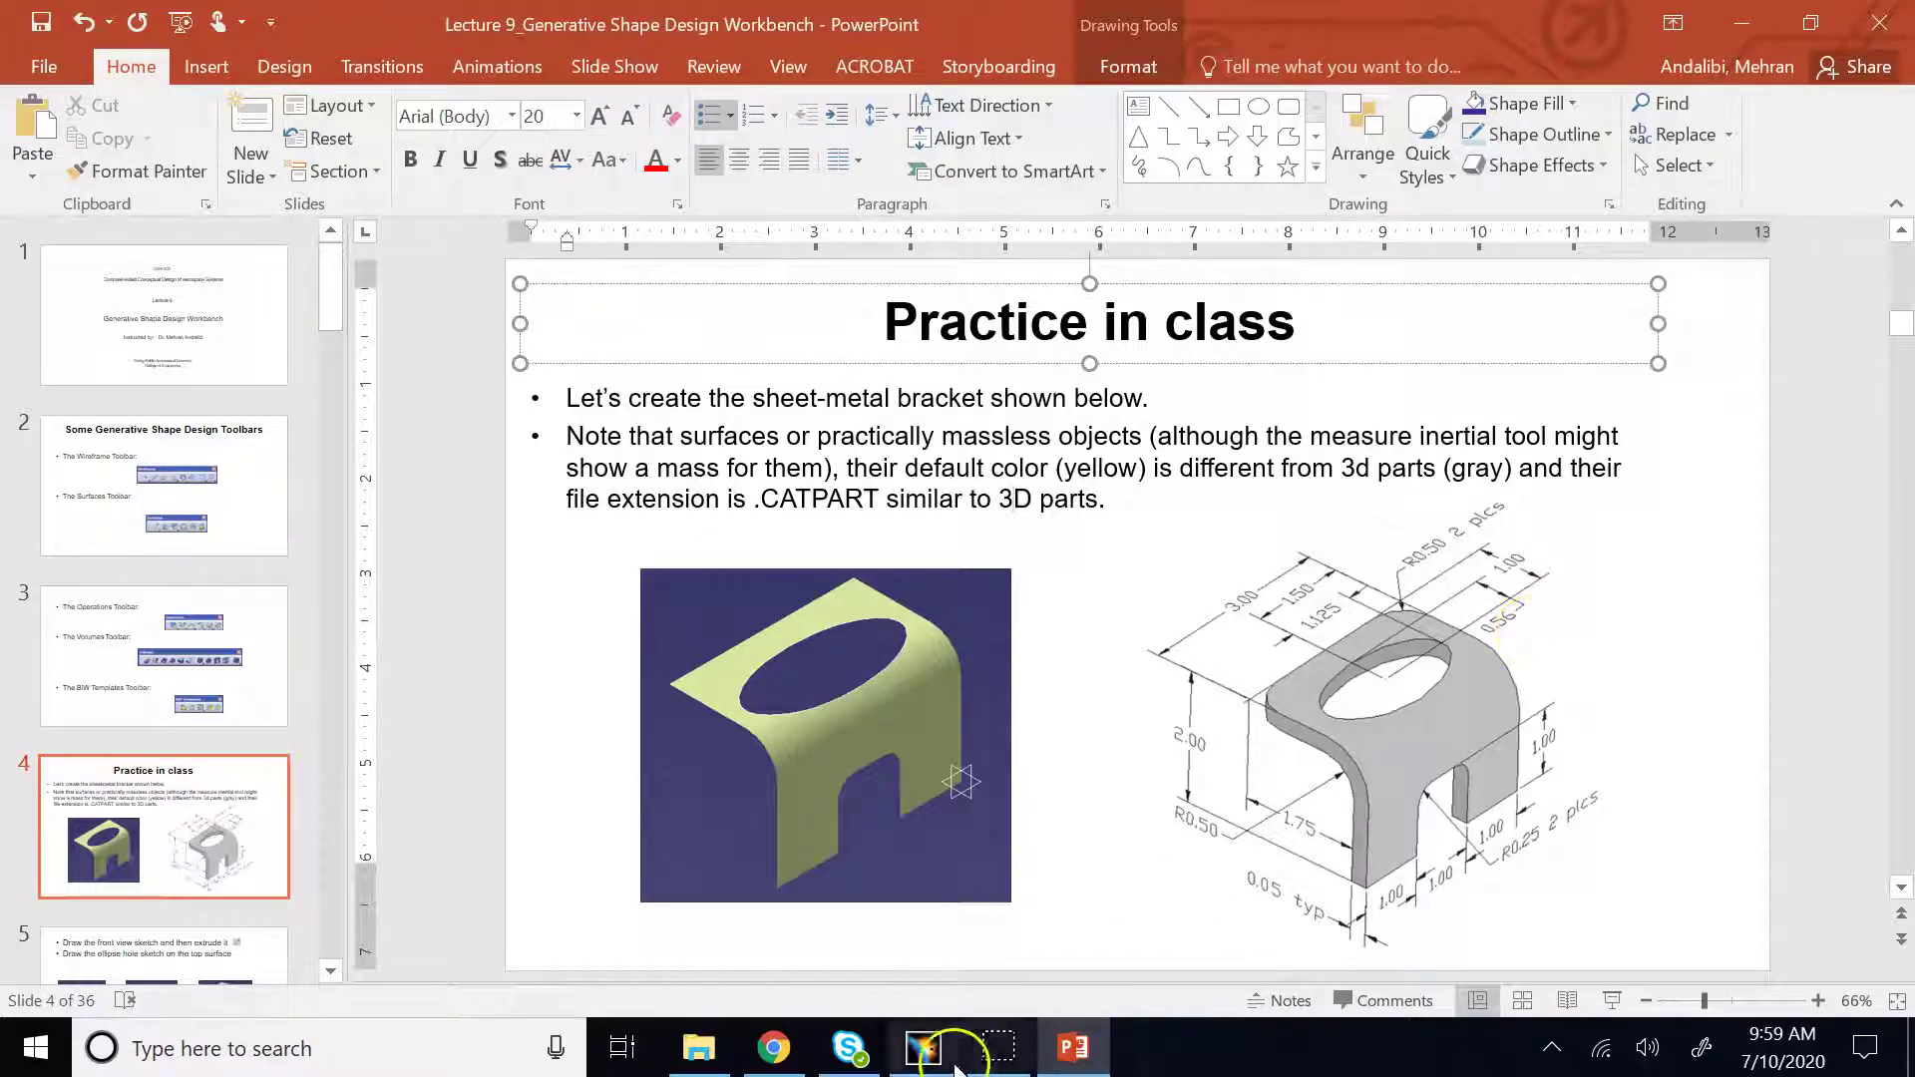
left_click(923, 1048)
double_click(1383, 390)
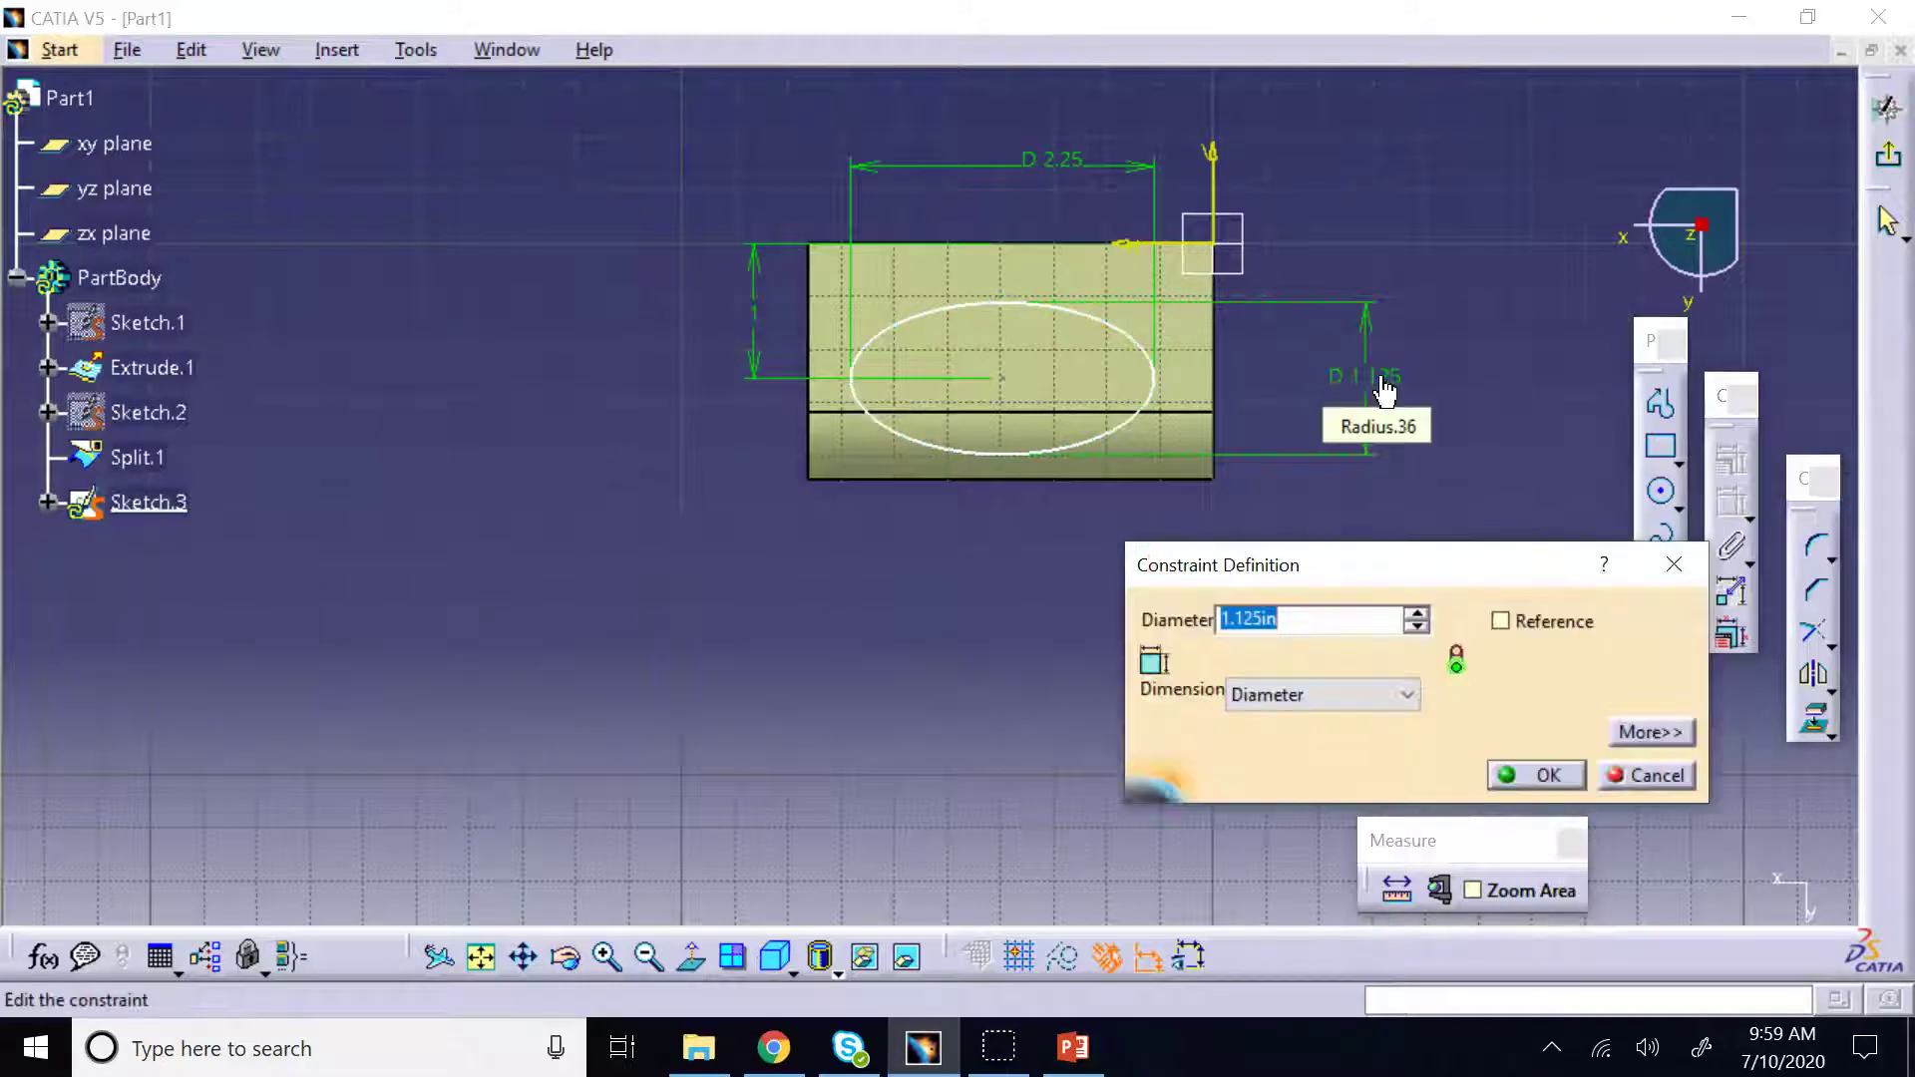
key("Return")
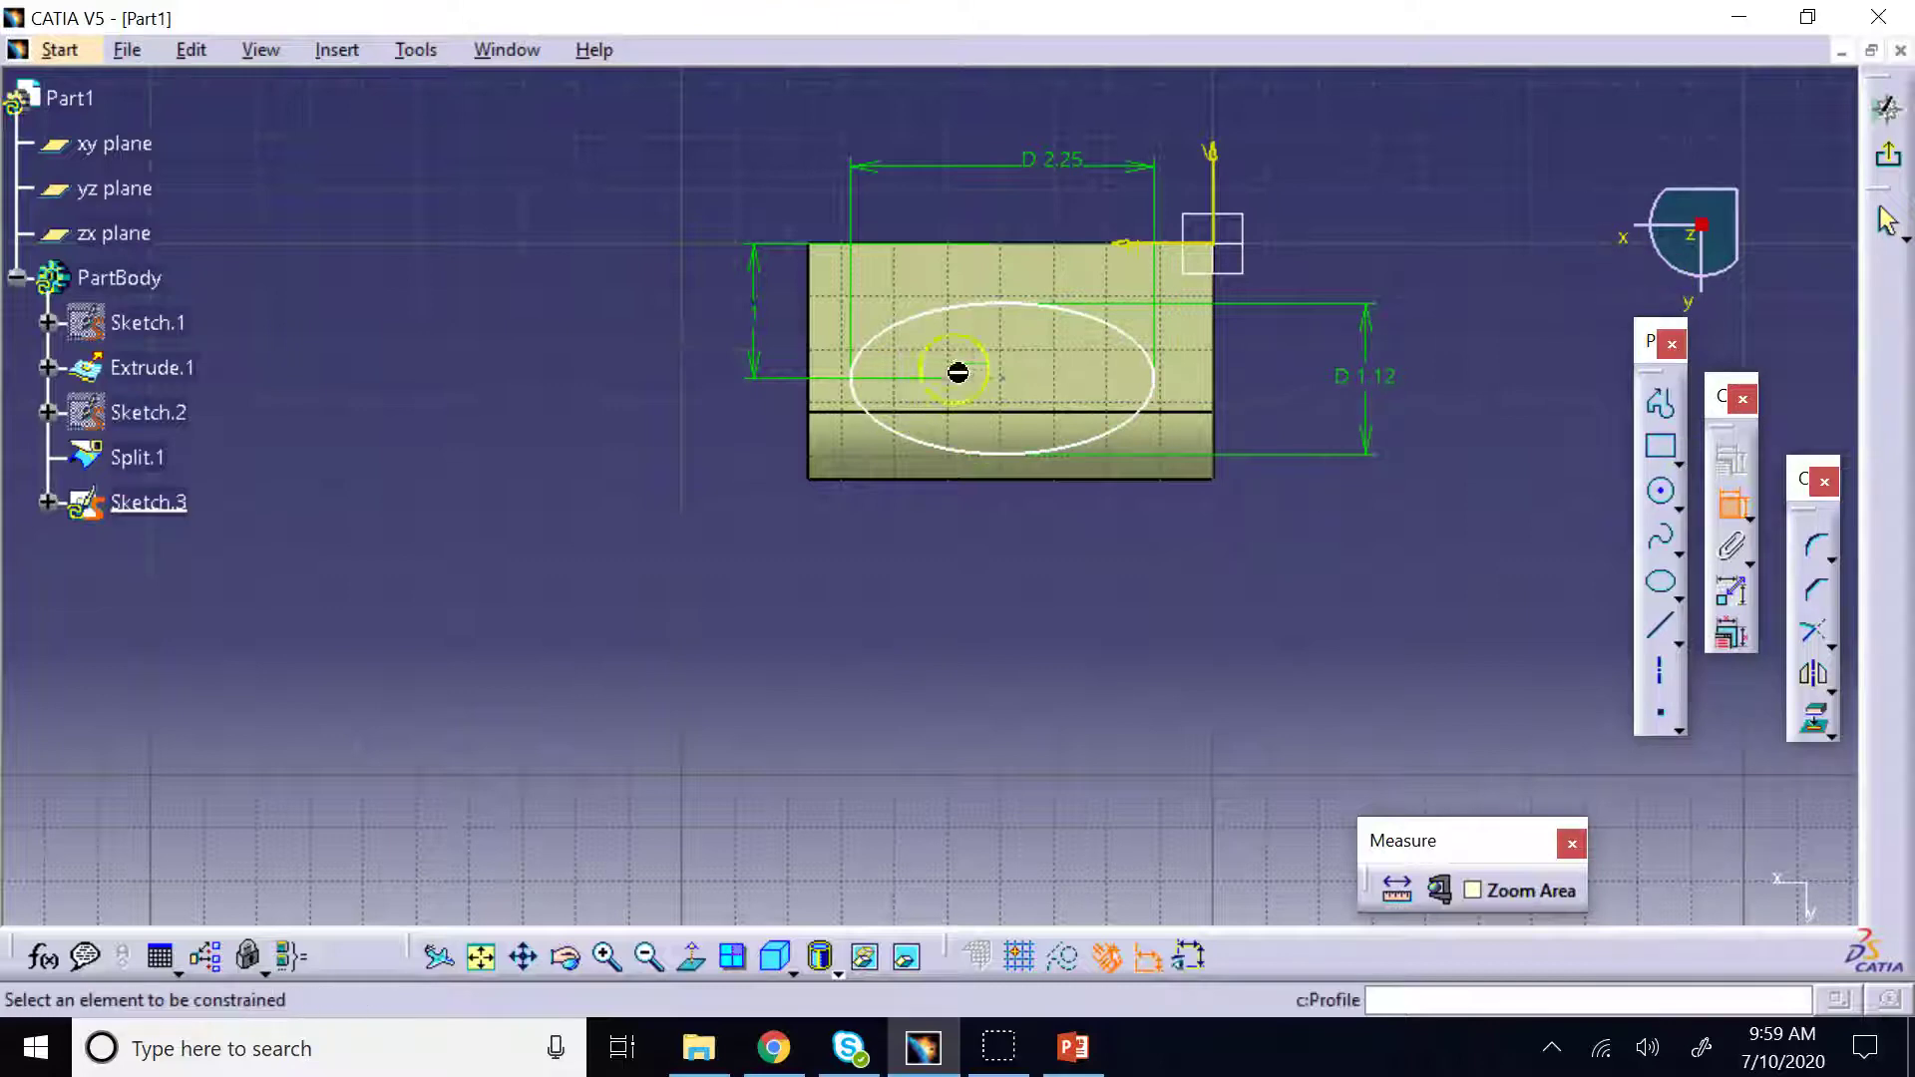
Dimension the ellipse's centre 1.5 in from the bracket's side edge at the sketch origin, and exit the sketch
left_click(1016, 387)
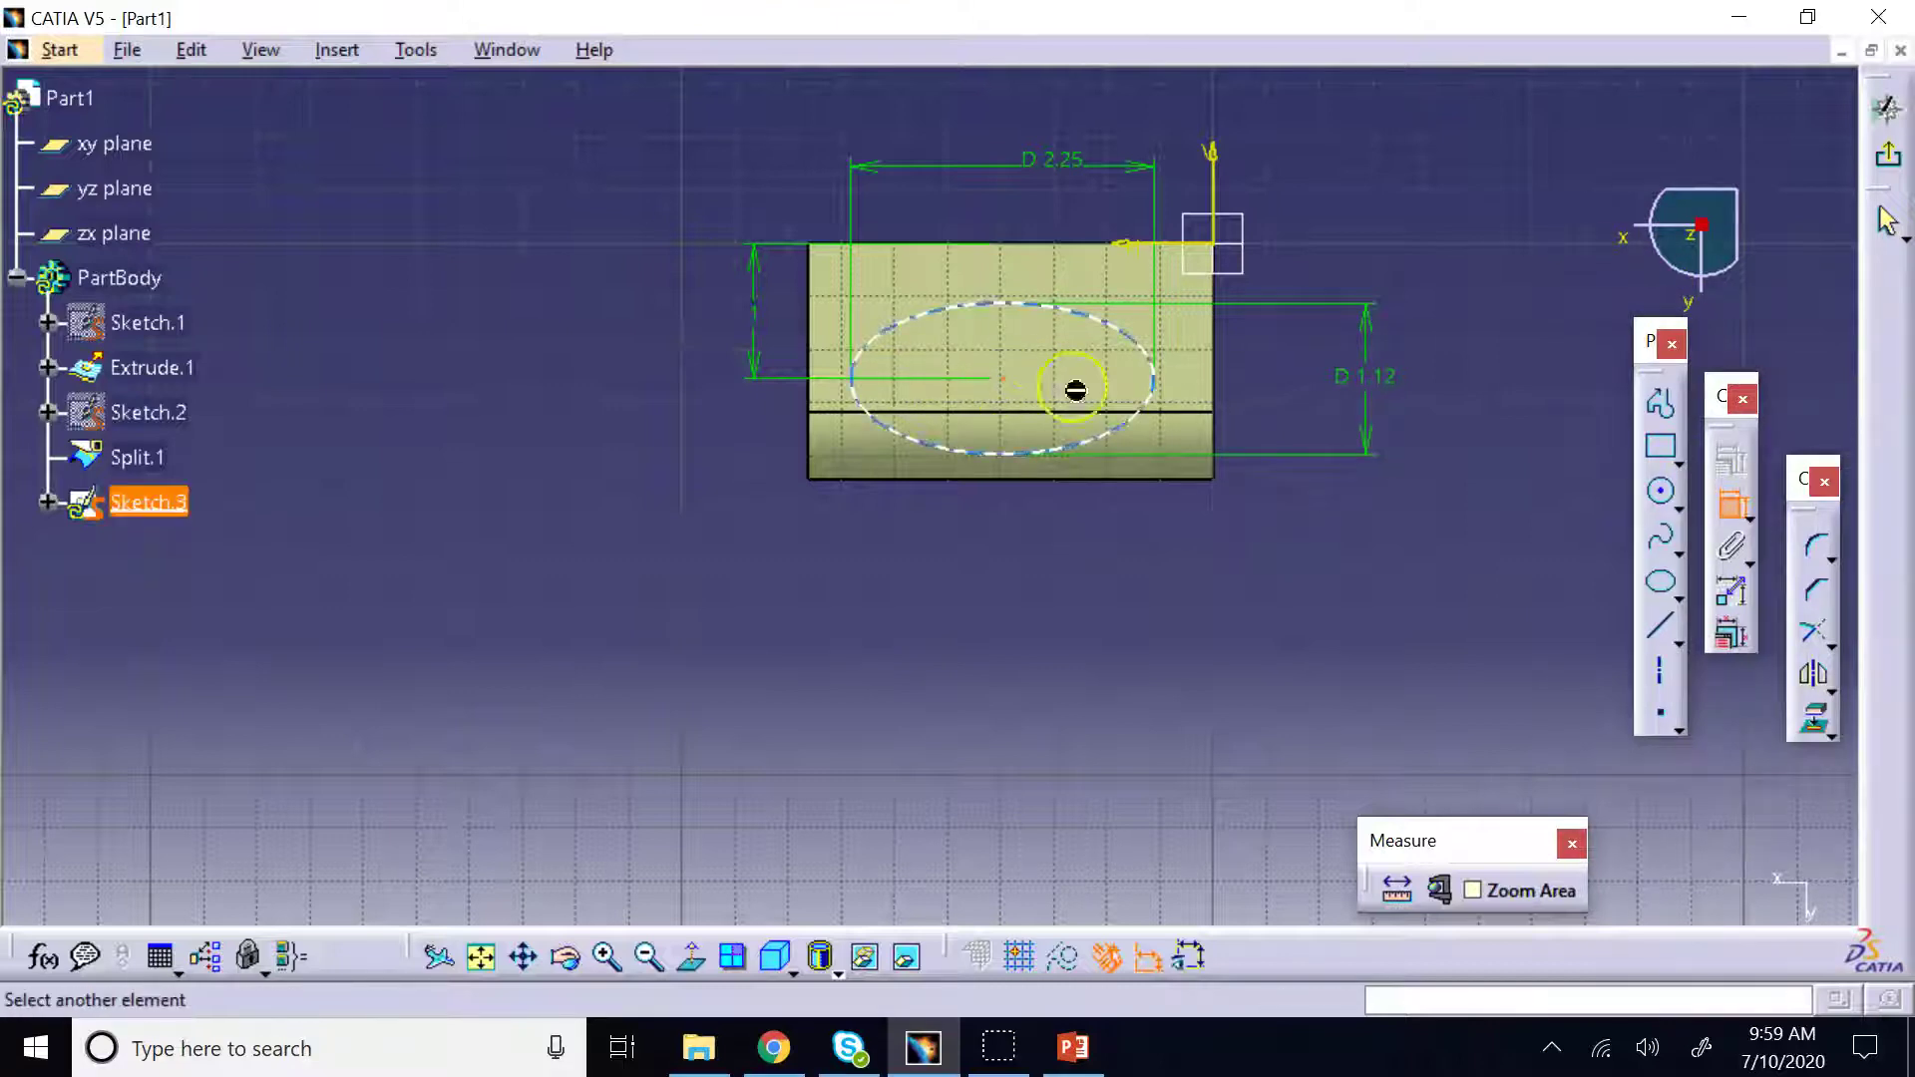
left_click(1234, 391)
left_click(1107, 608)
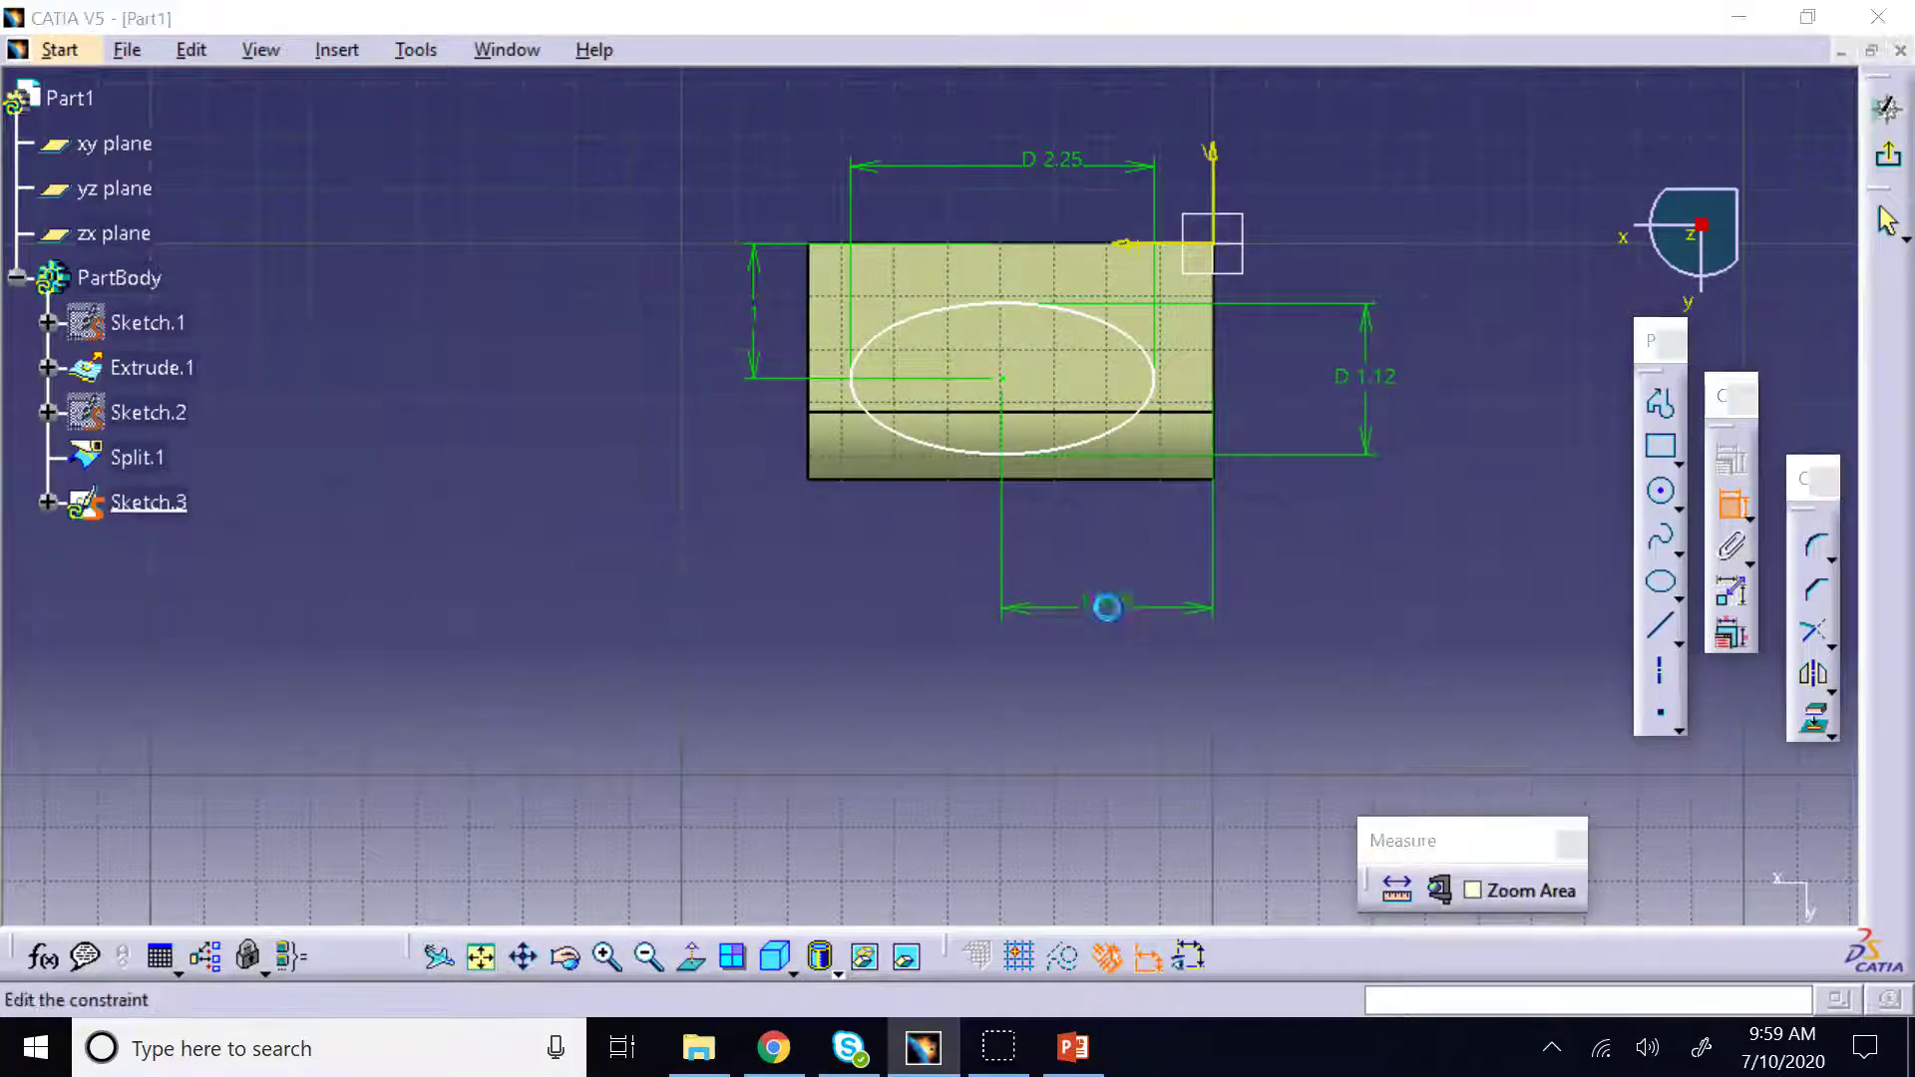
double_click(1107, 609)
type("1.5")
key("Return")
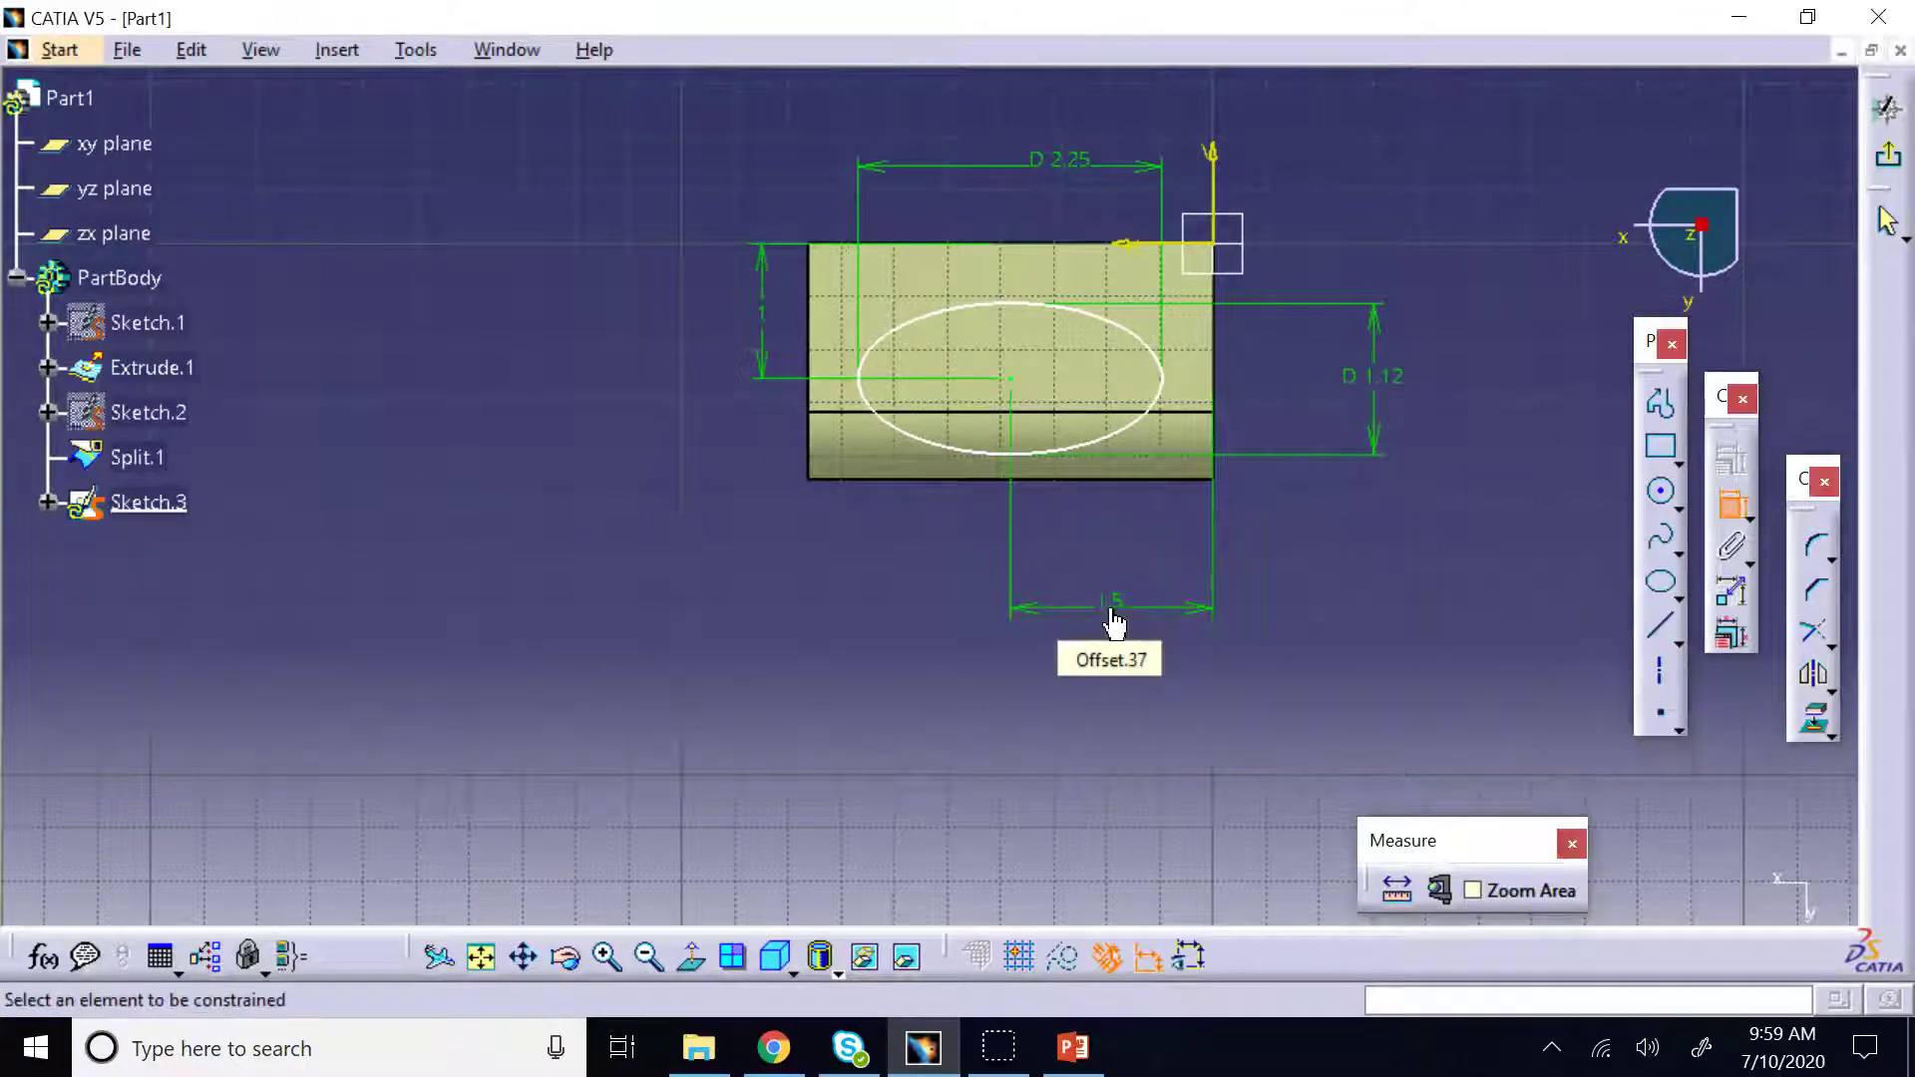
left_click(1889, 155)
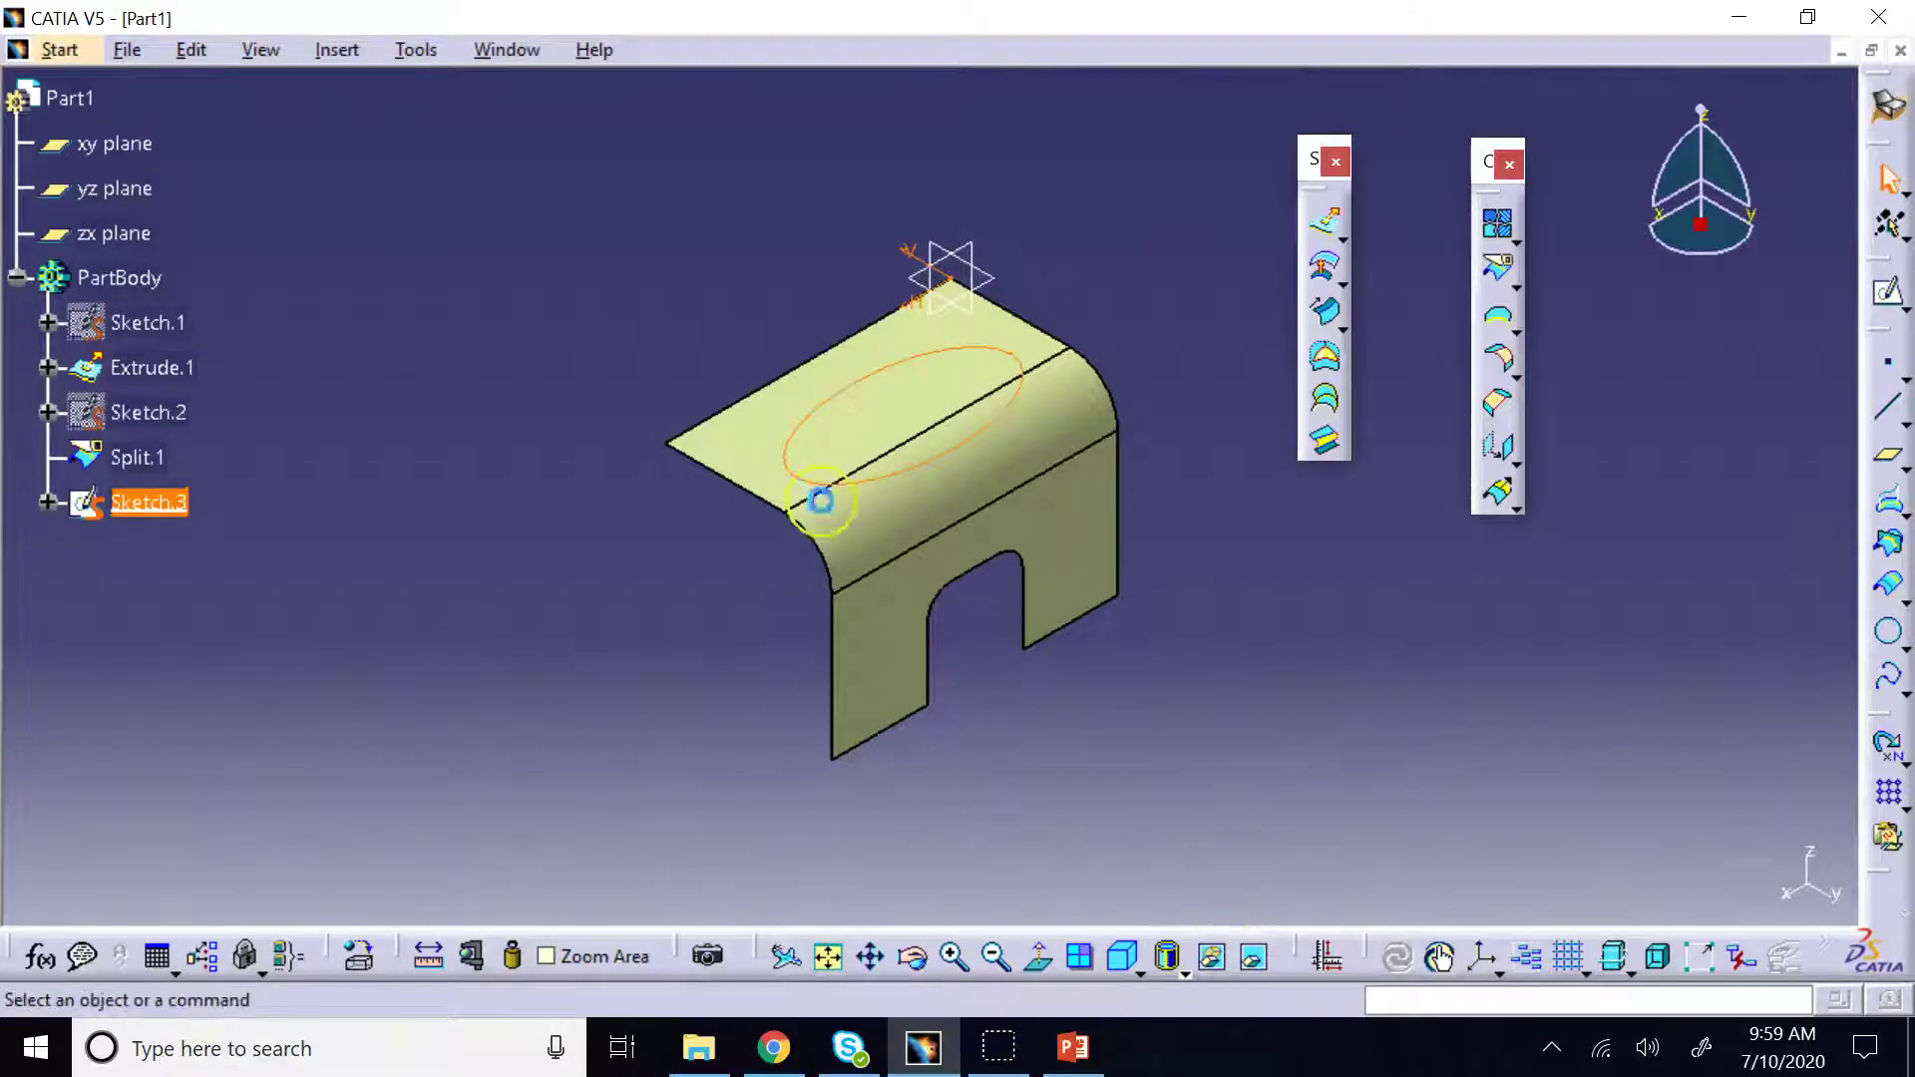
left_click(1231, 762)
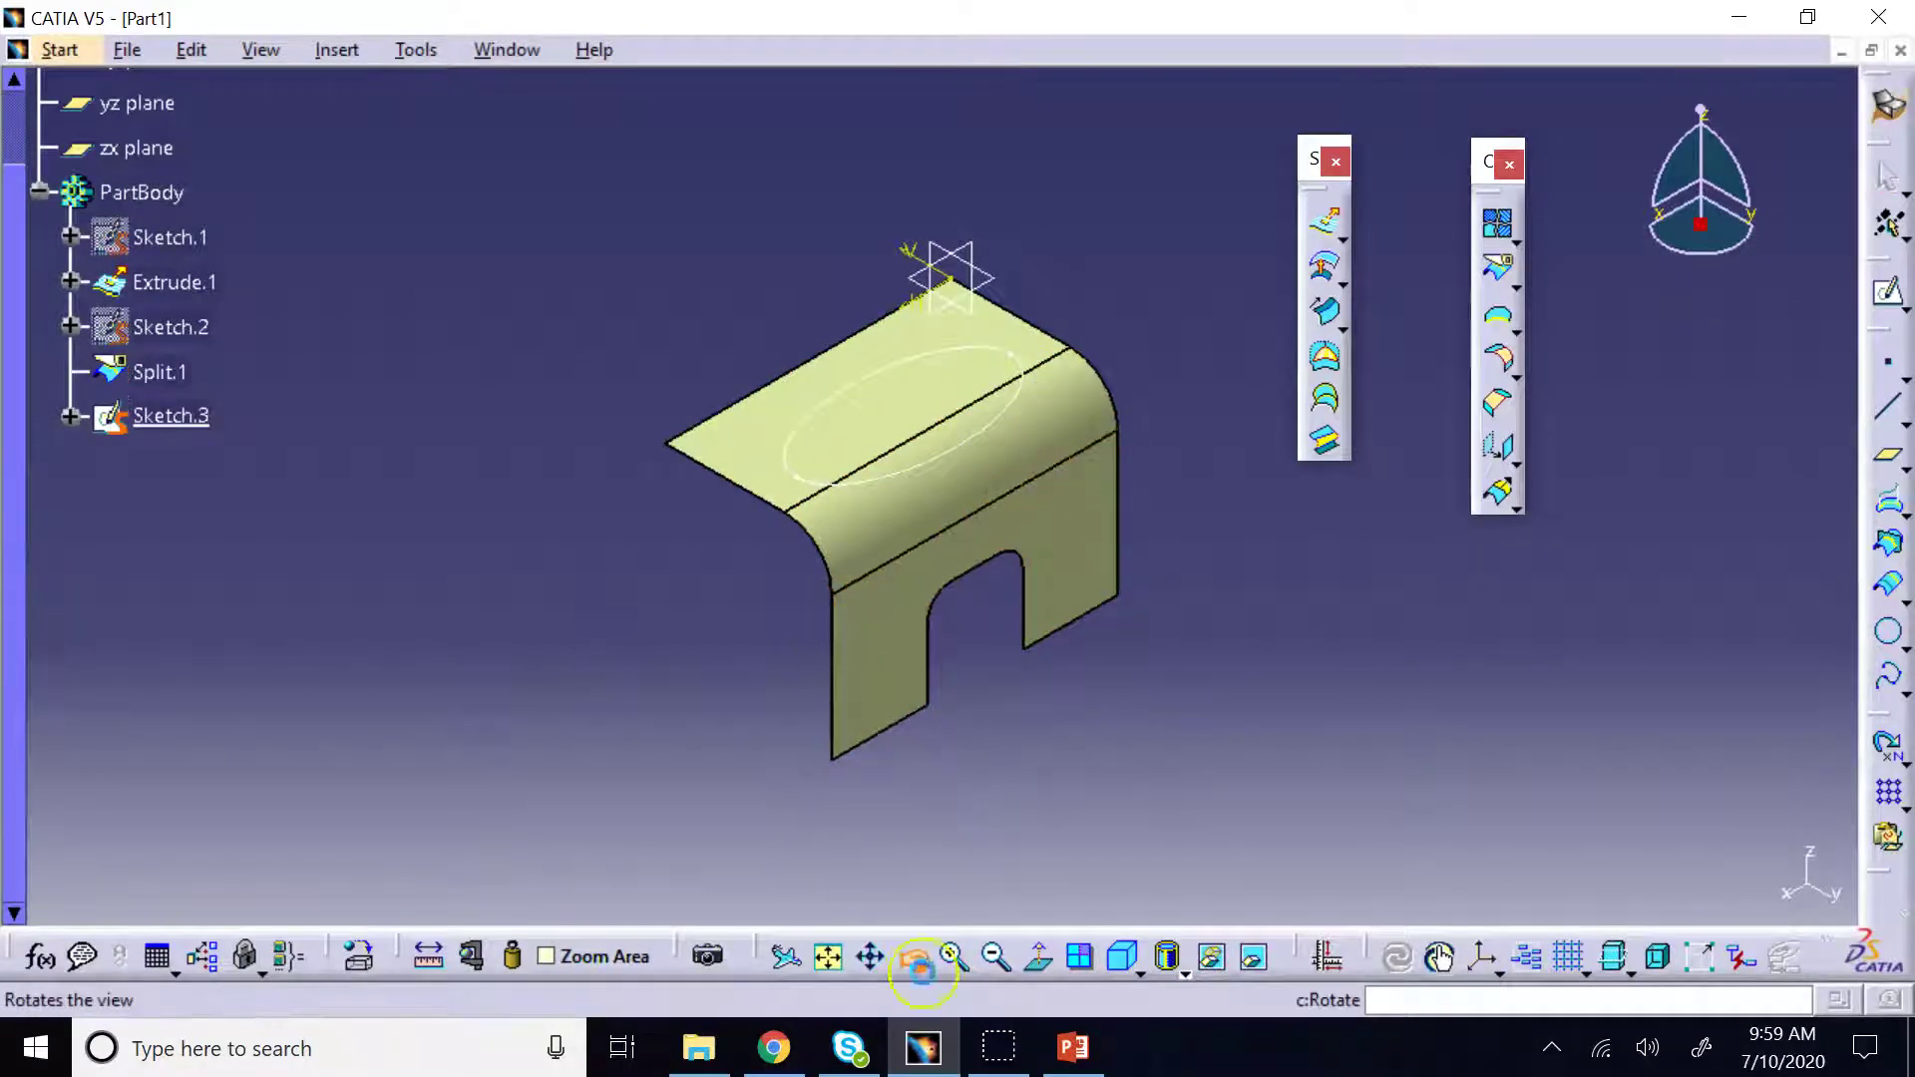
Try to split the bracket surface with the ellipse sketch as the cutting element
left_click_drag(915, 959, 937, 846)
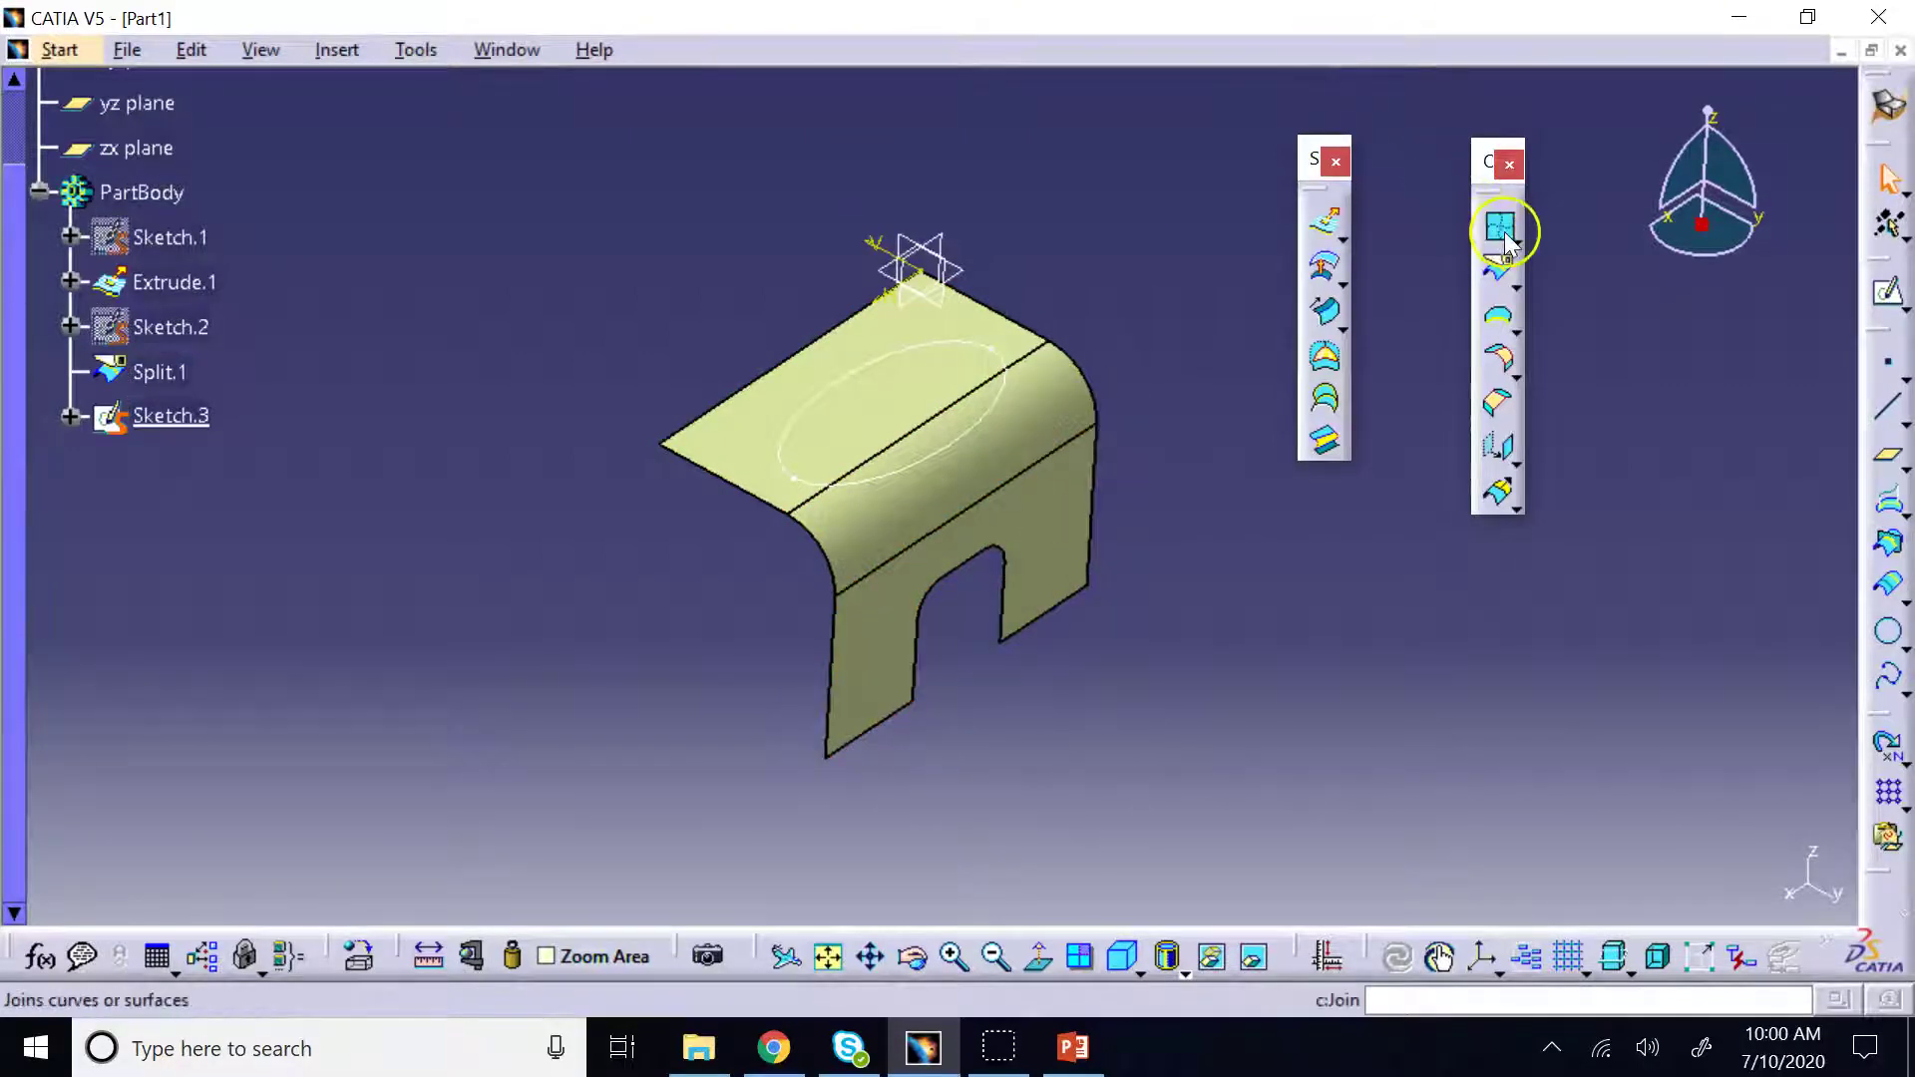
left_click(1497, 265)
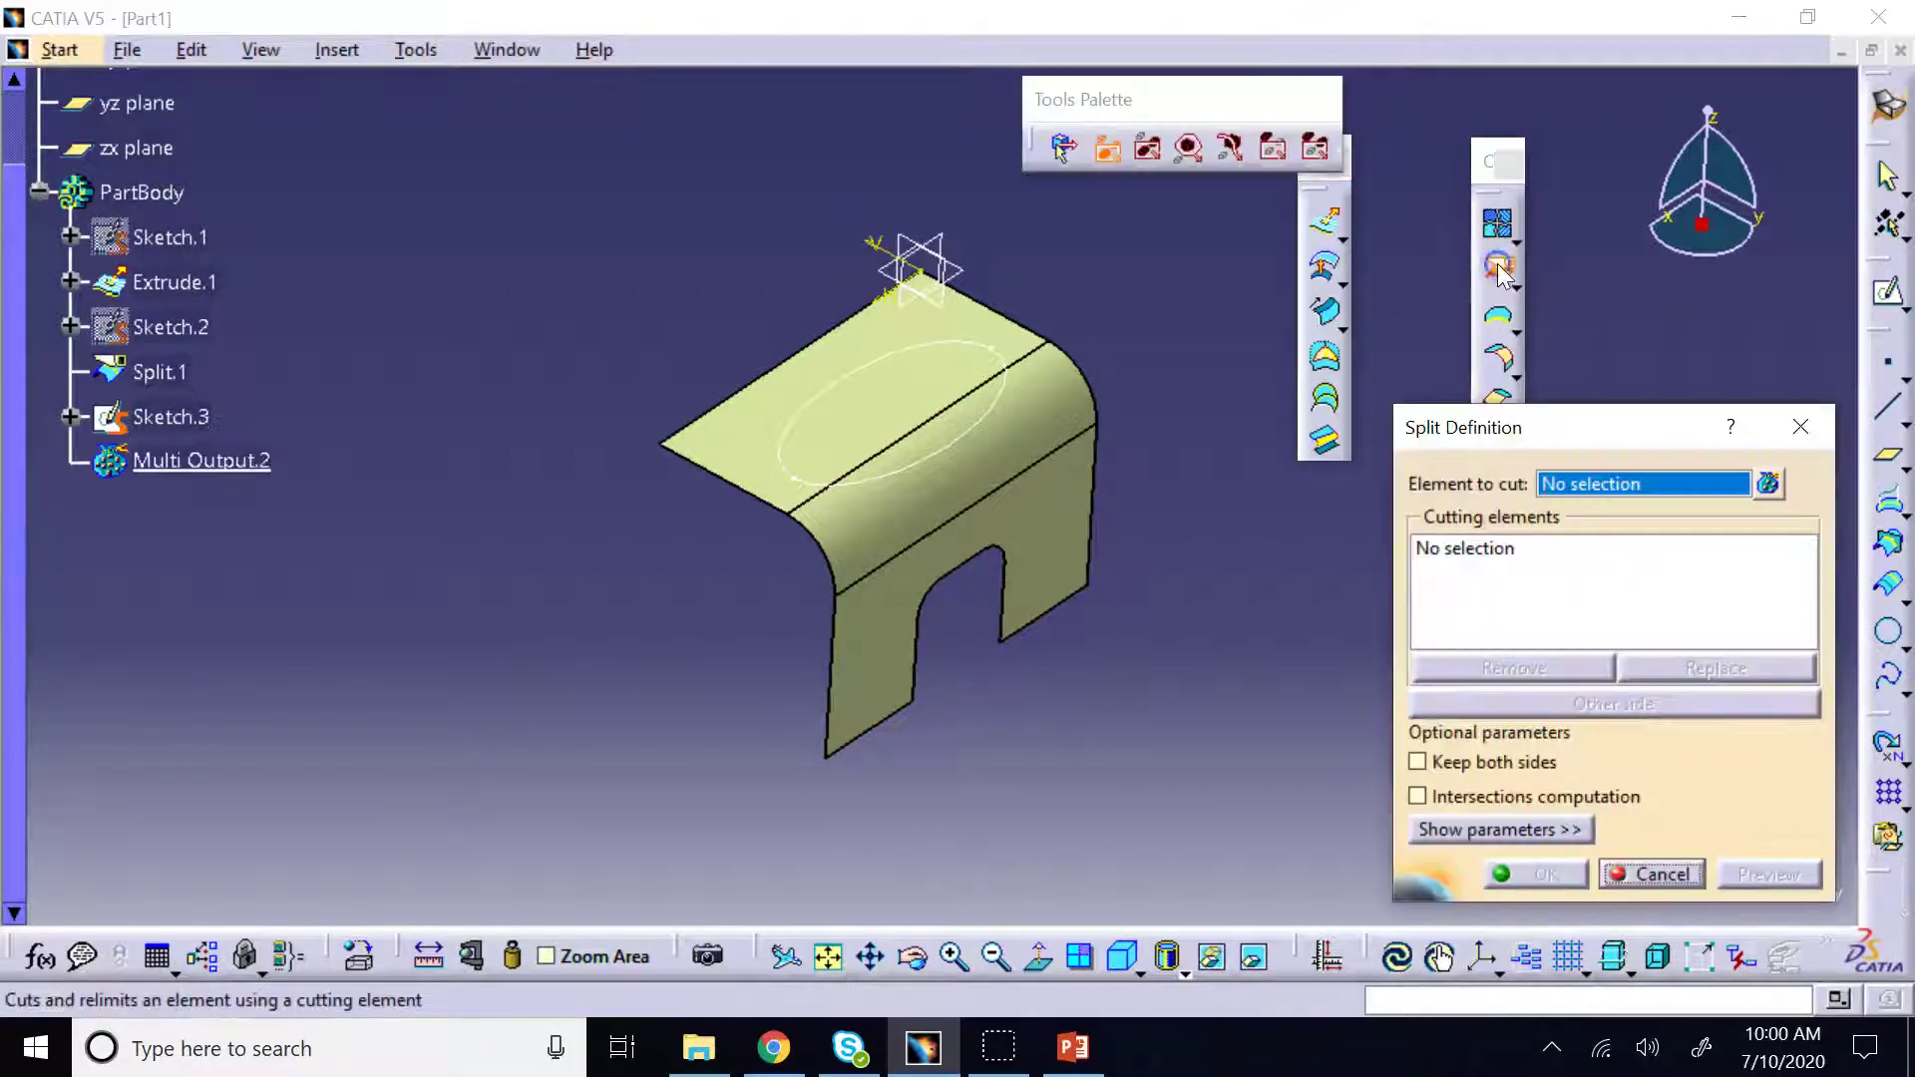
left_click(986, 342)
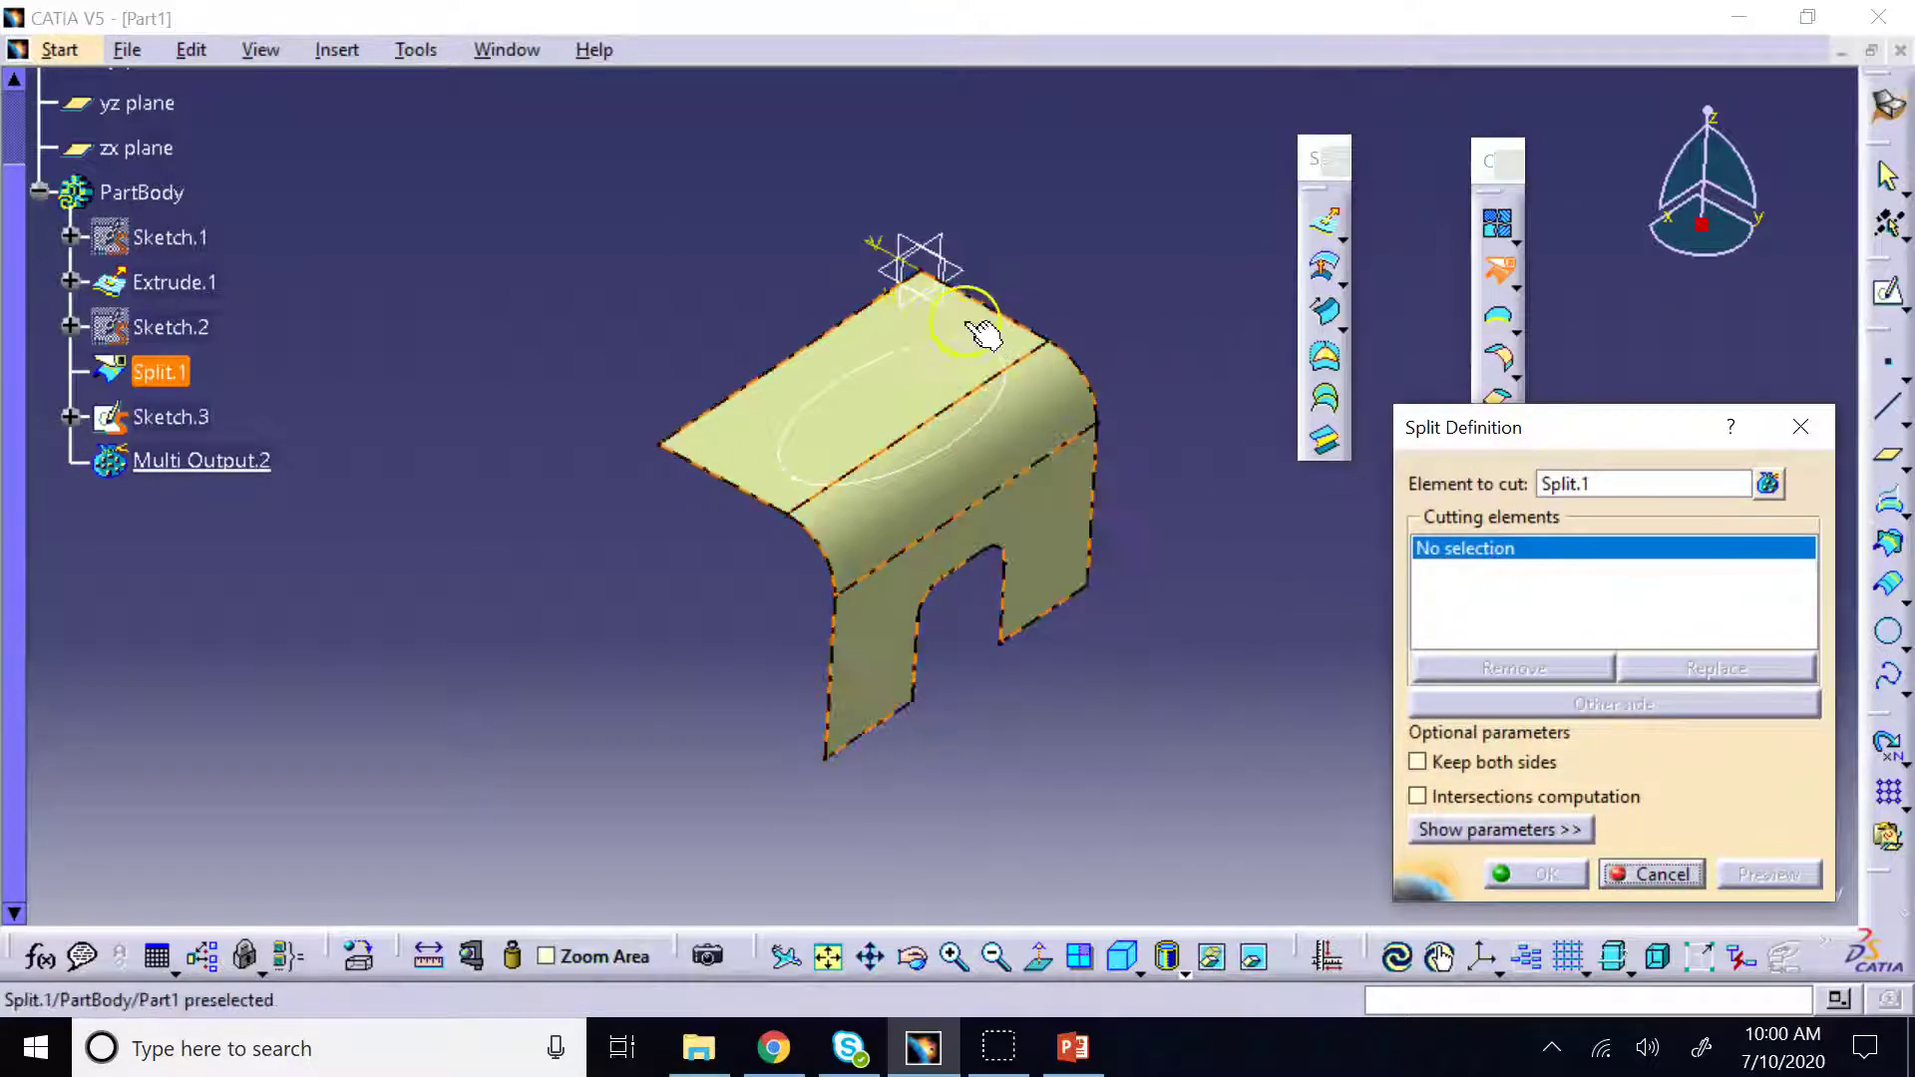
left_click(933, 341)
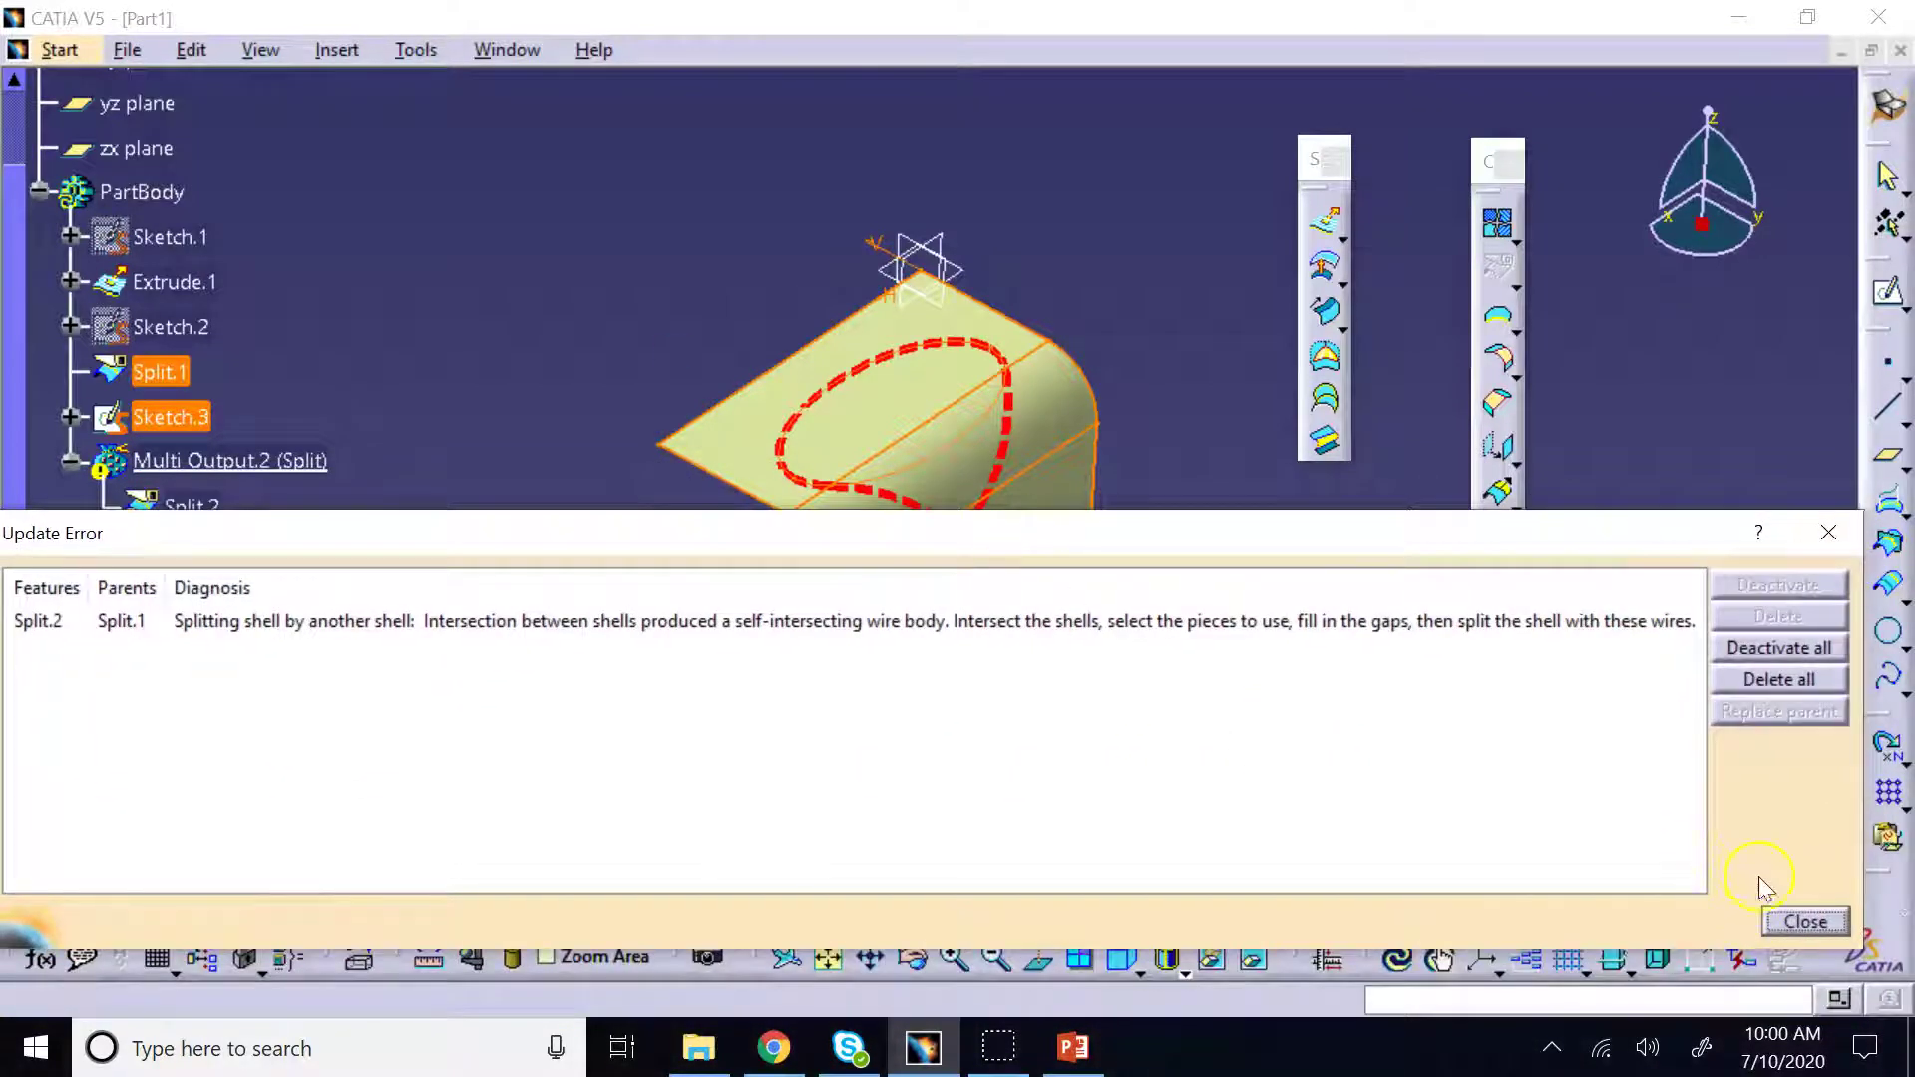
left_click(1804, 923)
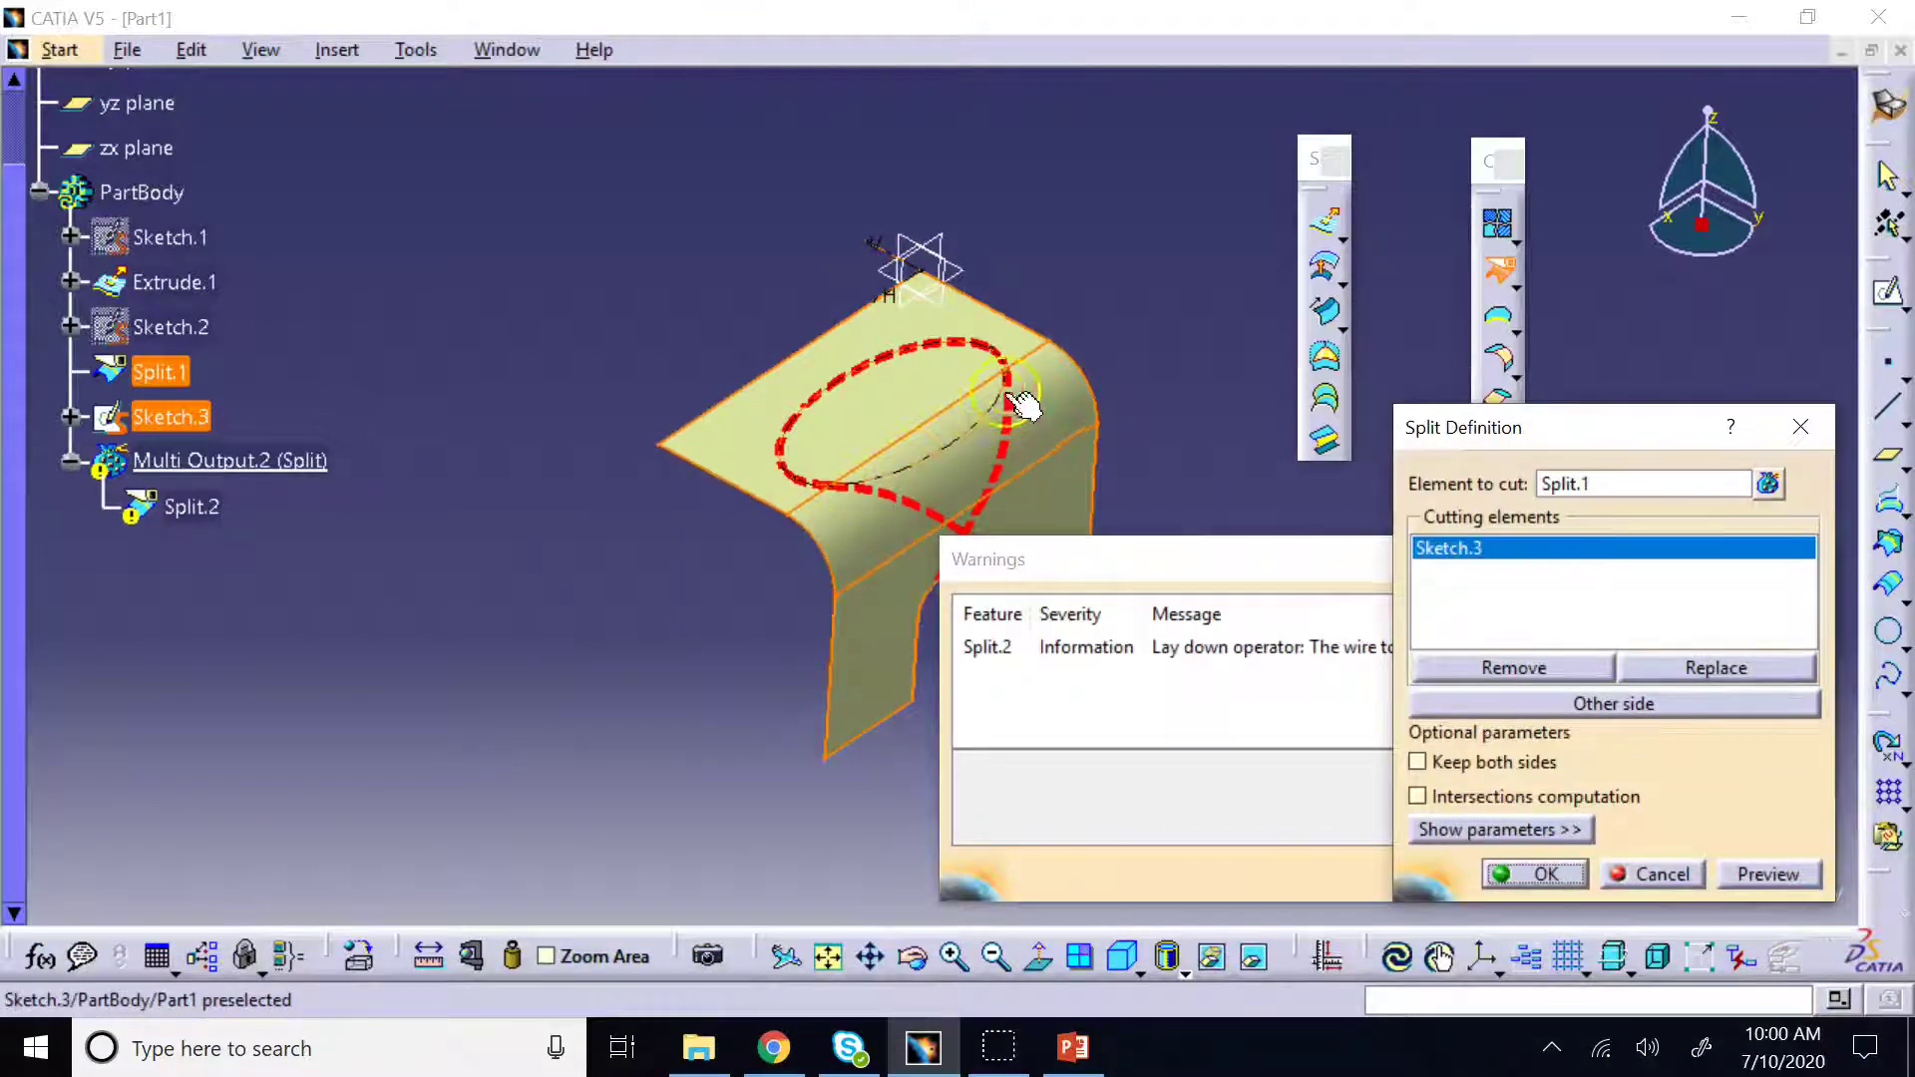
left_click(1656, 874)
left_click(1764, 878)
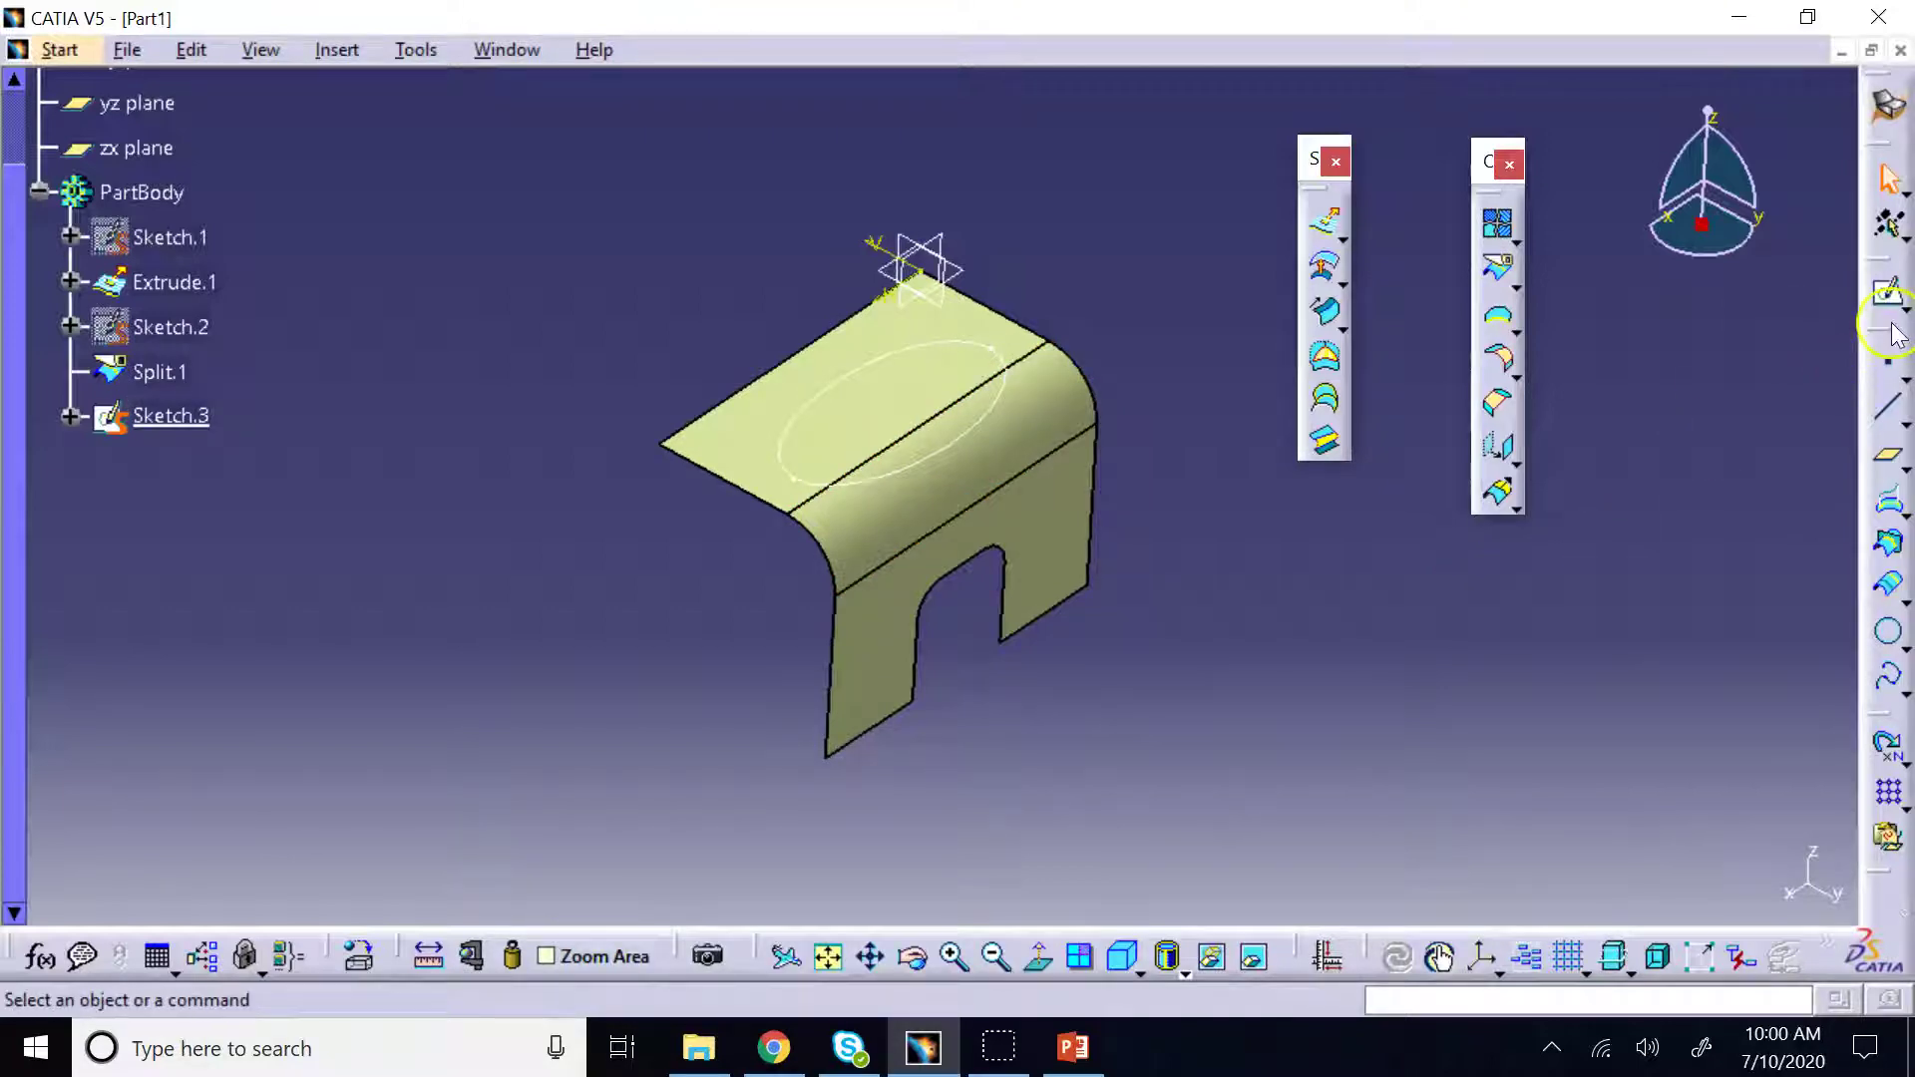
Project the ellipse sketch onto the split bracket surface with a Normal projection, and hide the sketch
left_click_drag(1889, 329, 1423, 170)
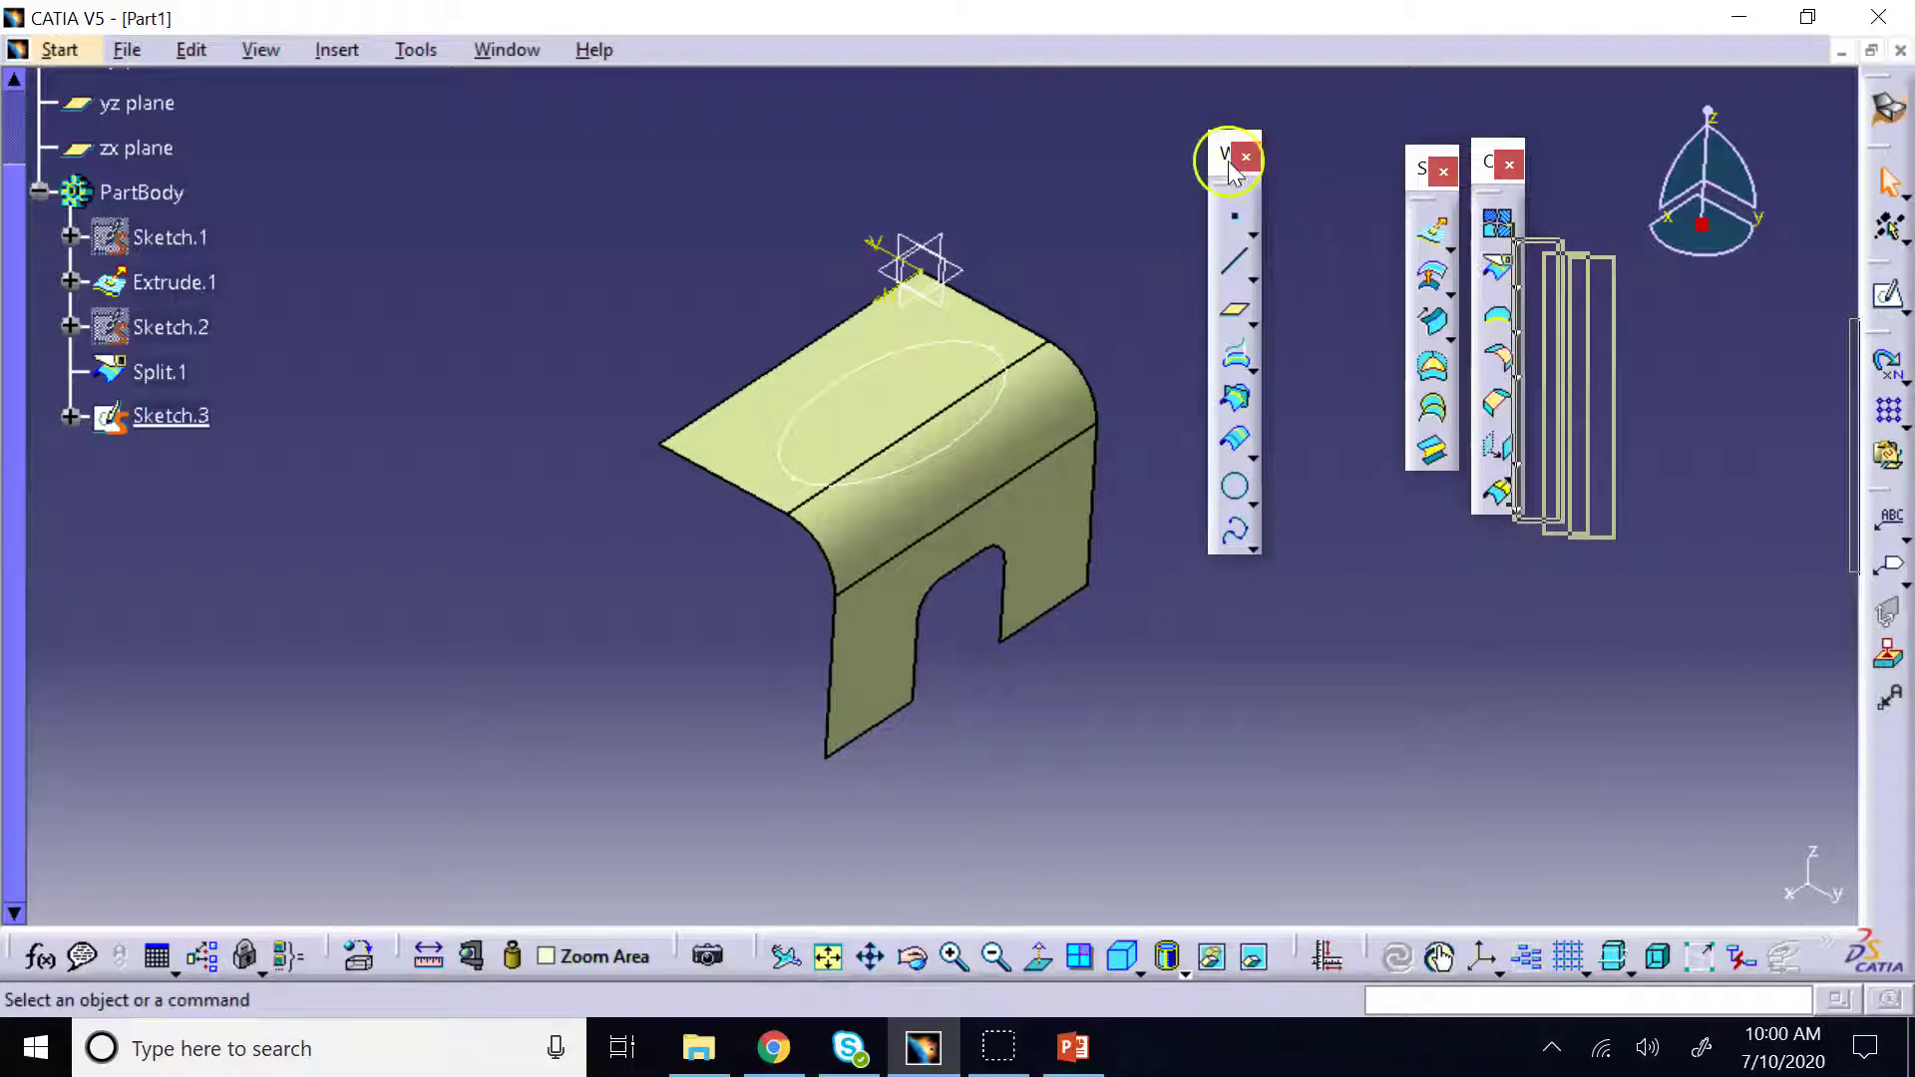
left_click_drag(1234, 169, 1360, 196)
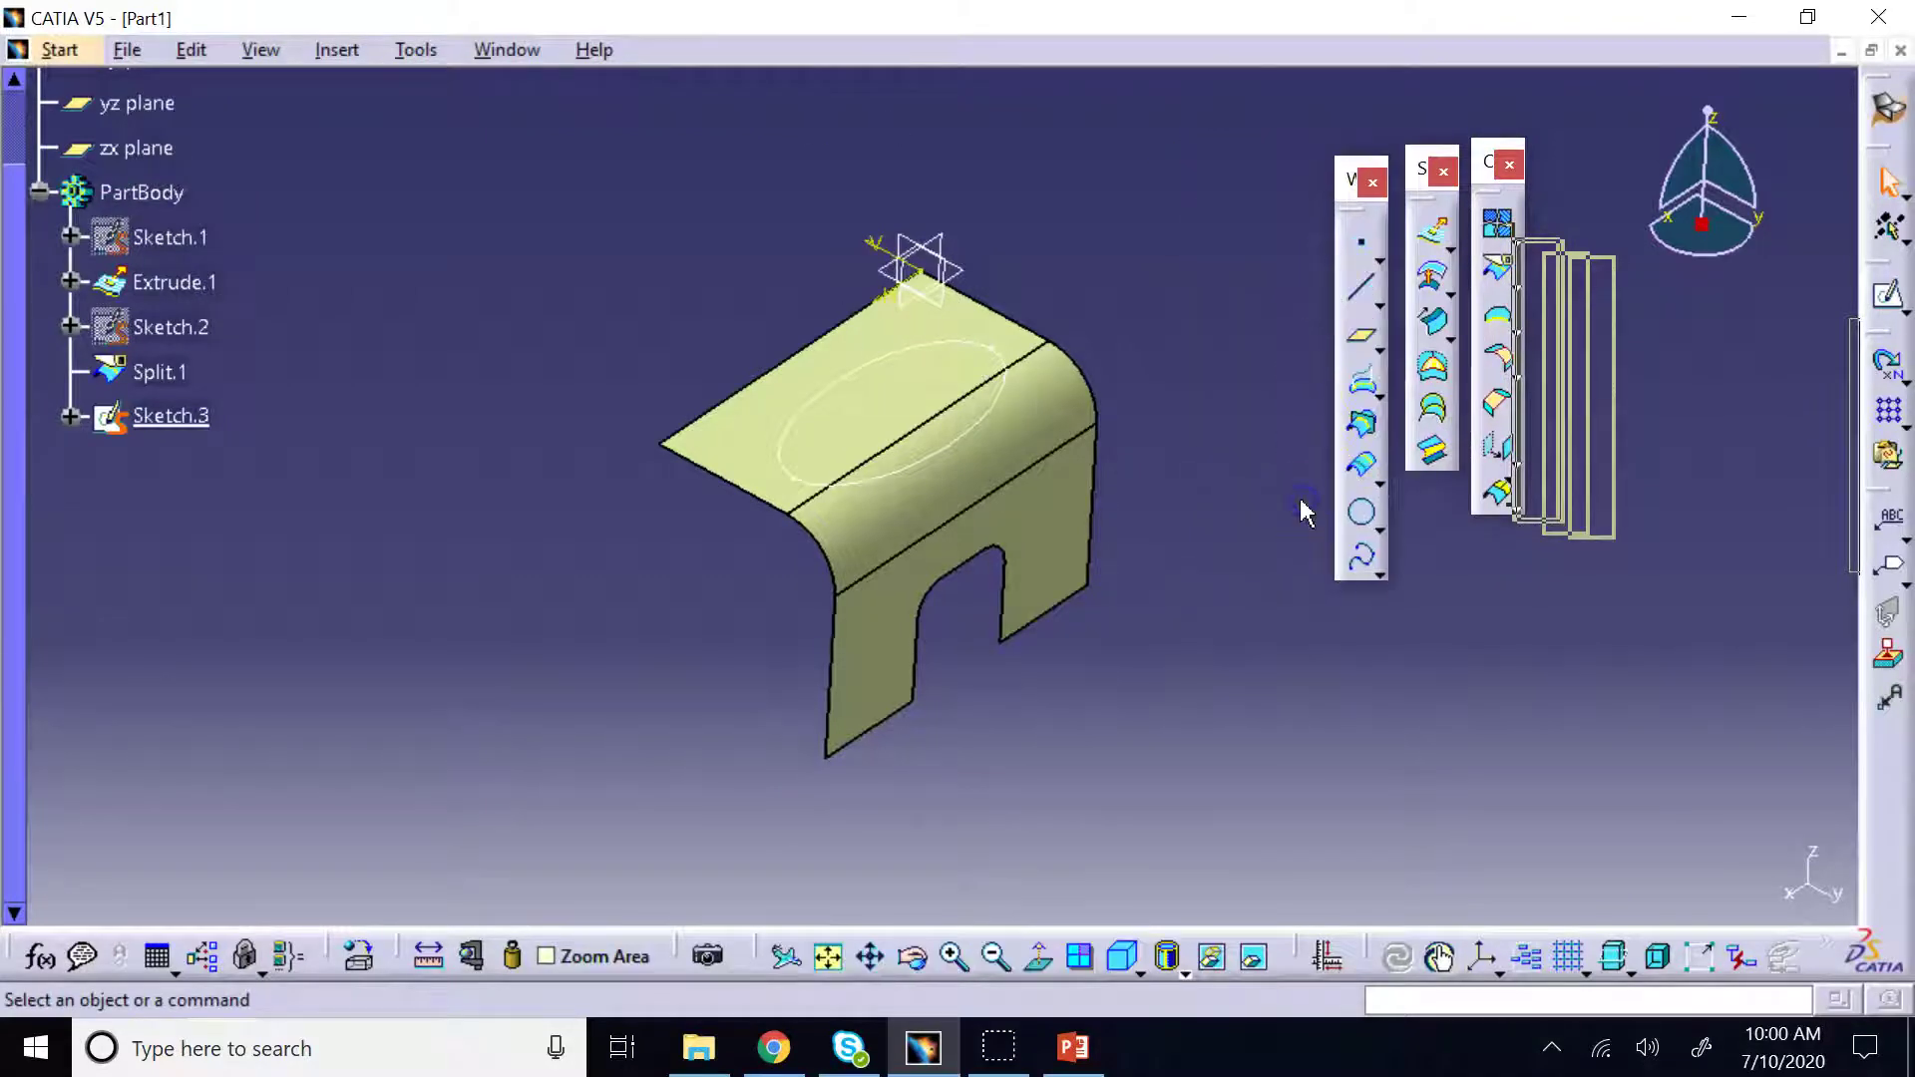
left_click(1362, 399)
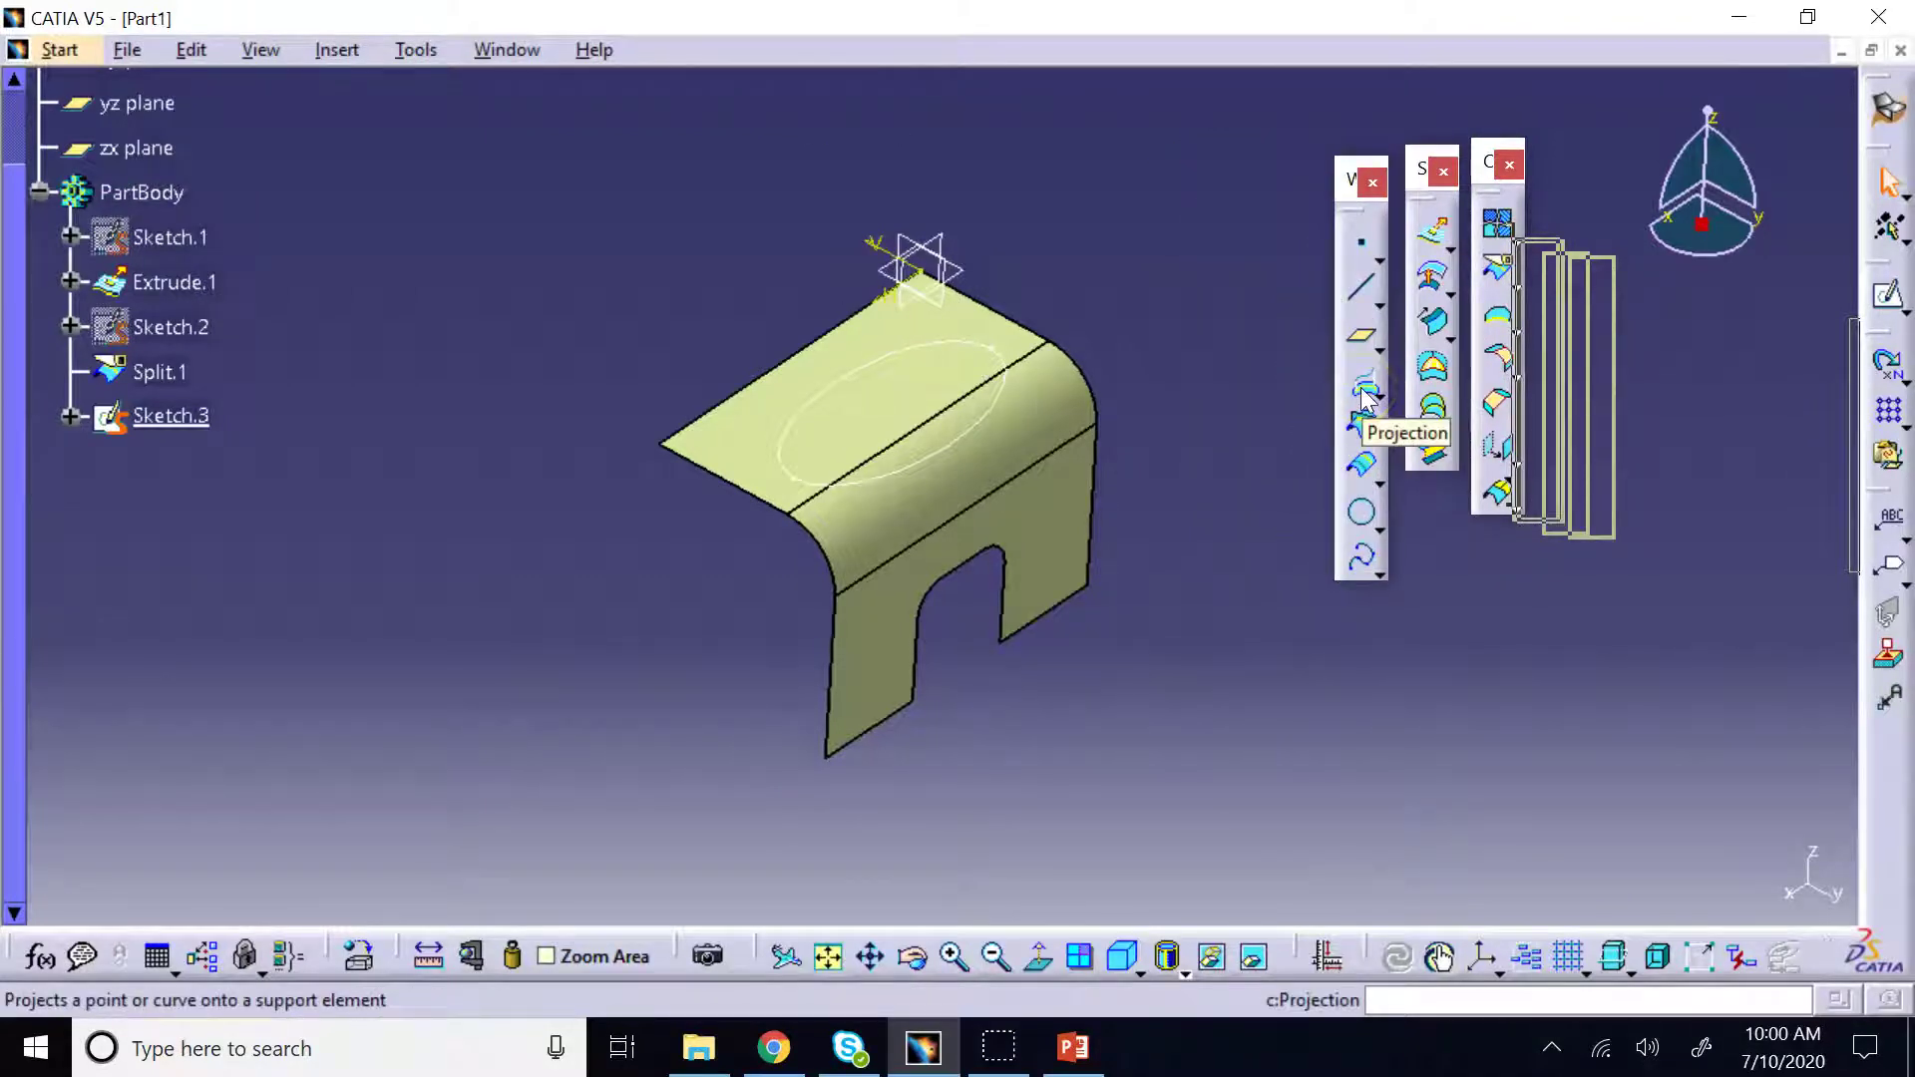
left_click(1368, 379)
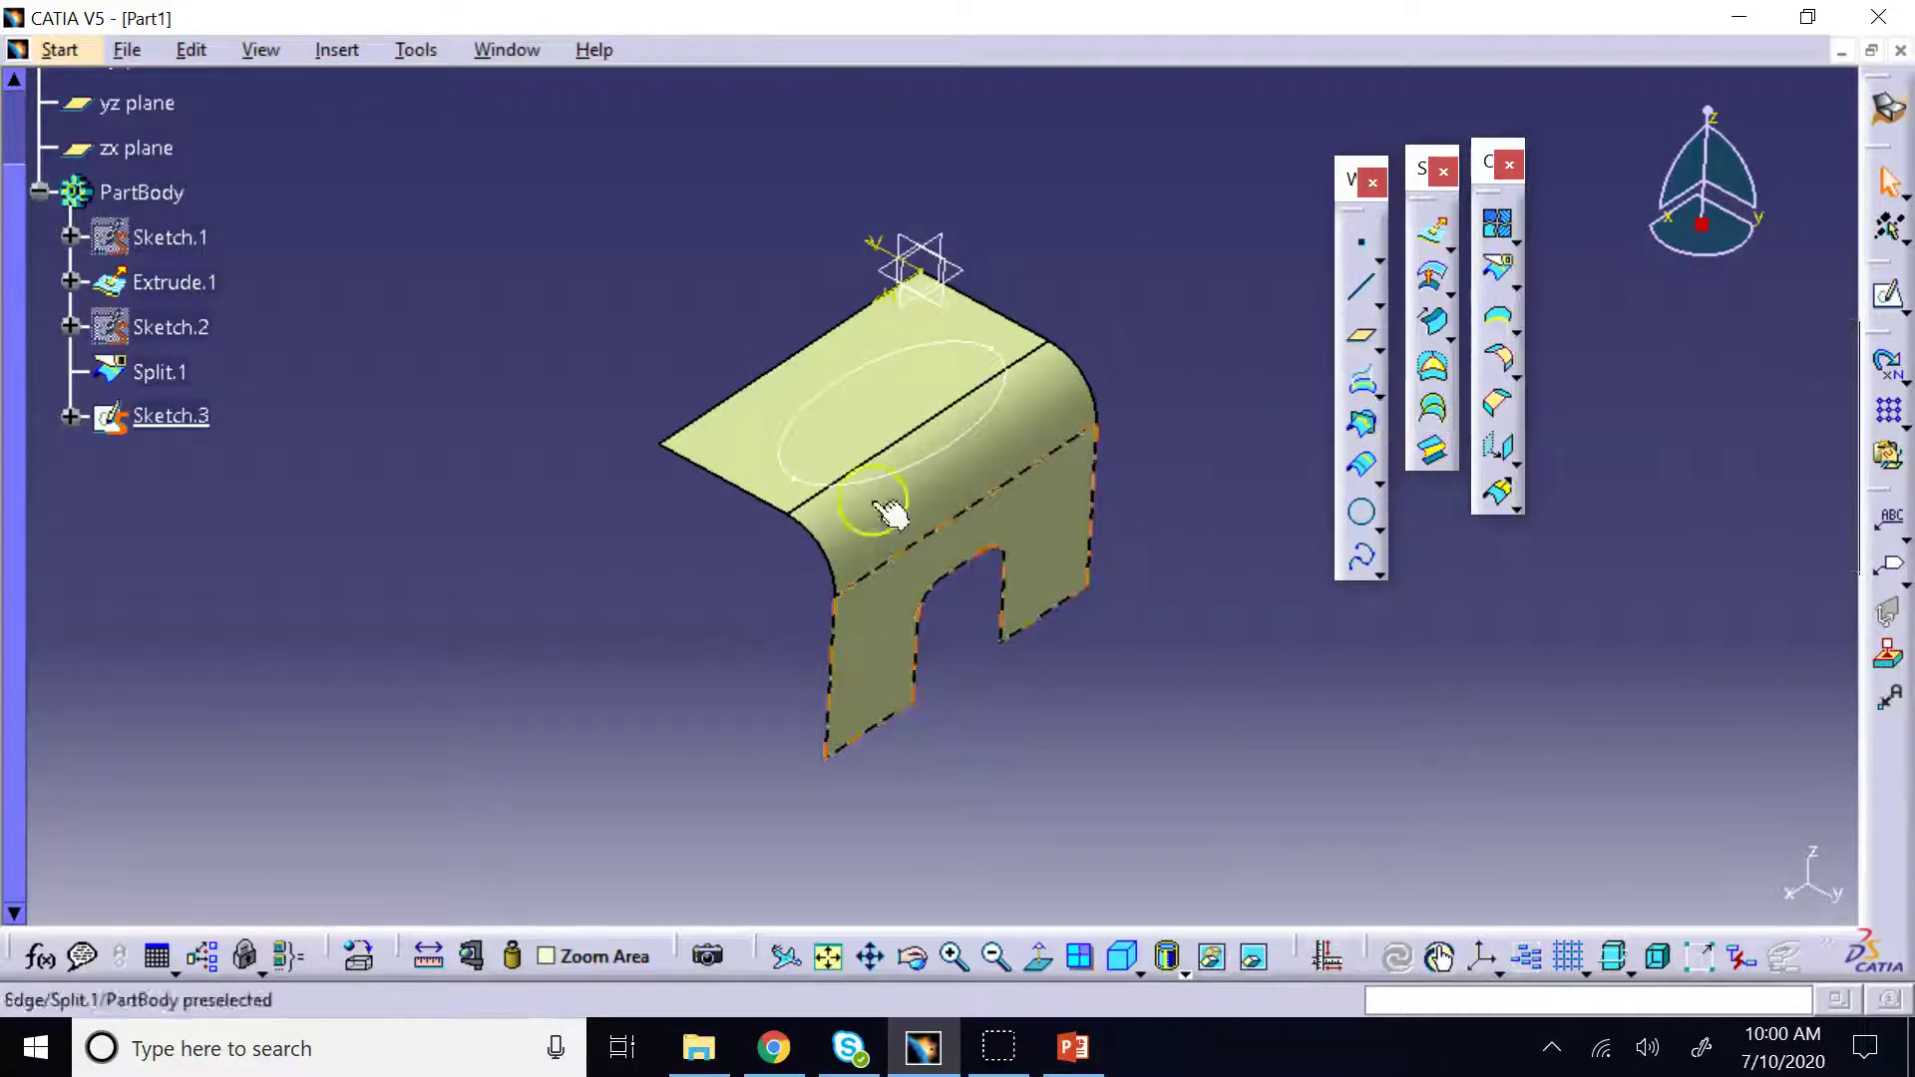
left_click(184, 415)
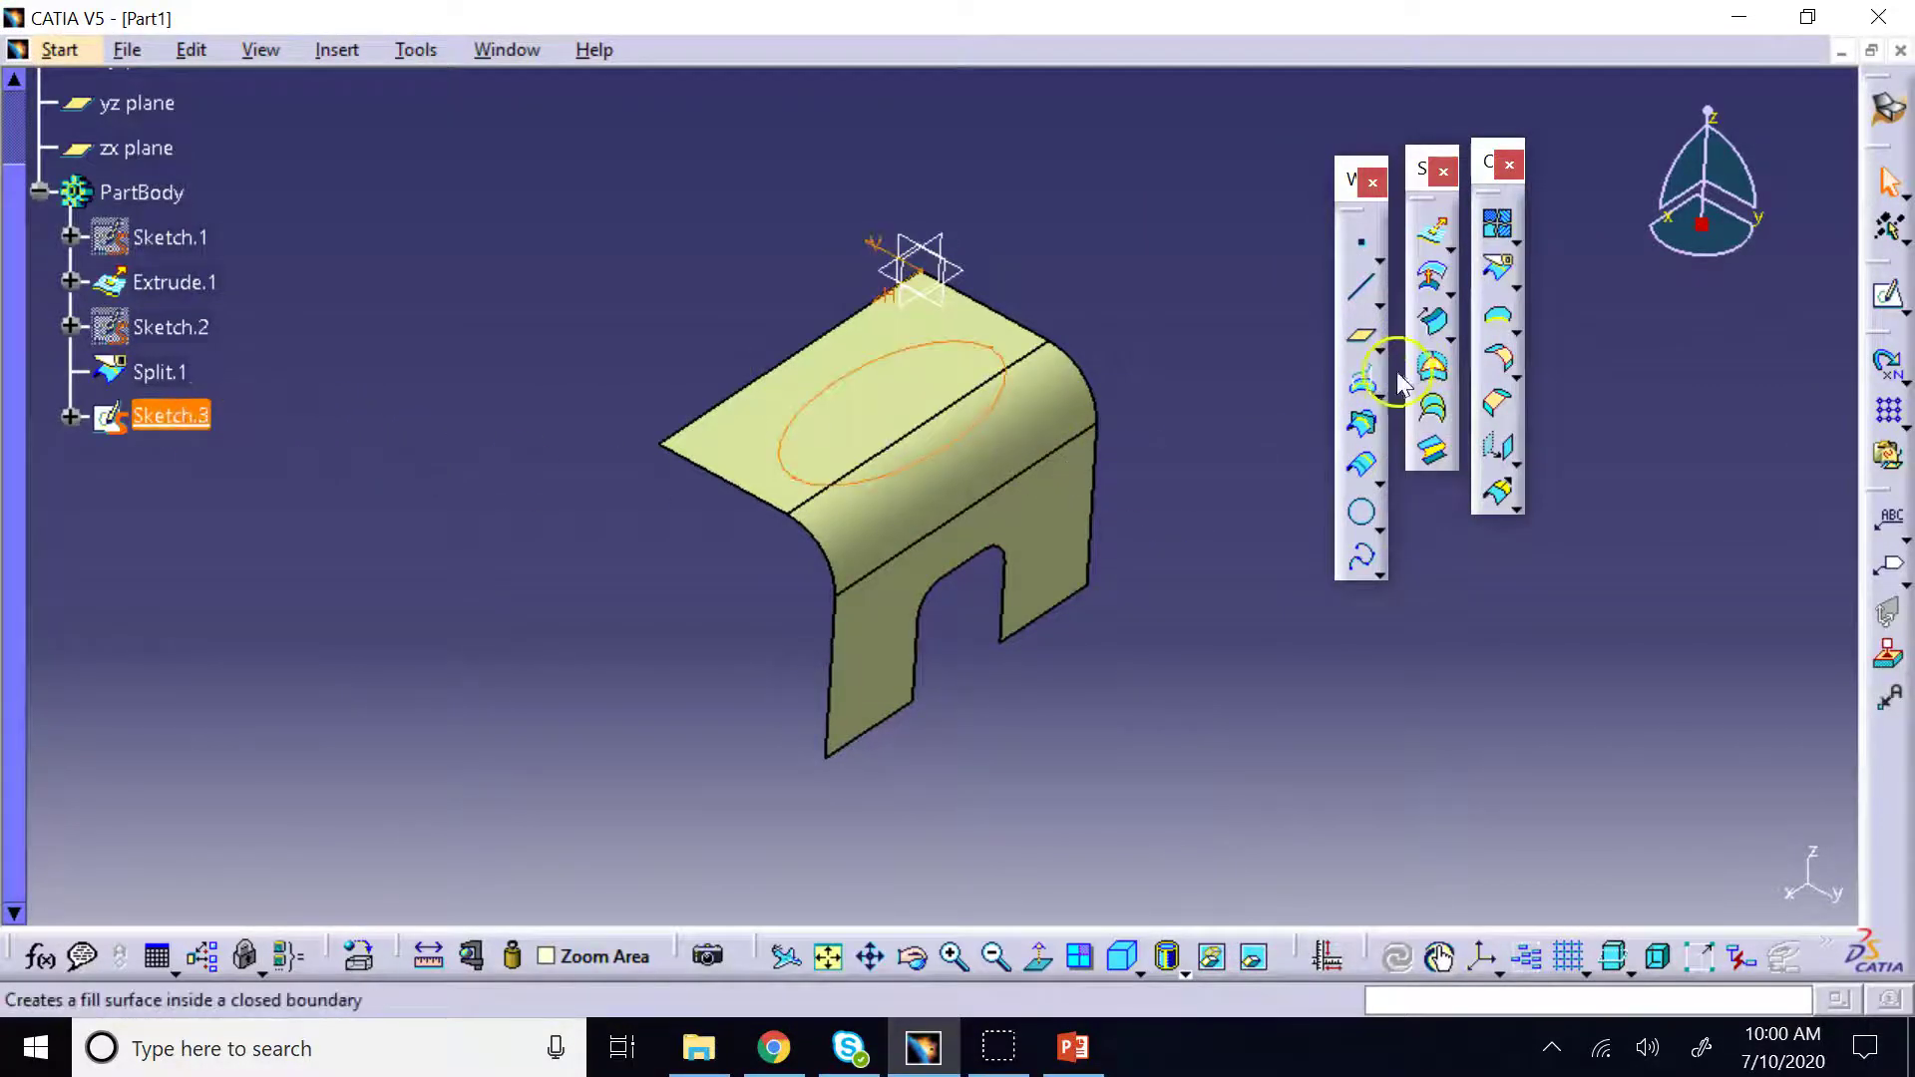
left_click(1366, 384)
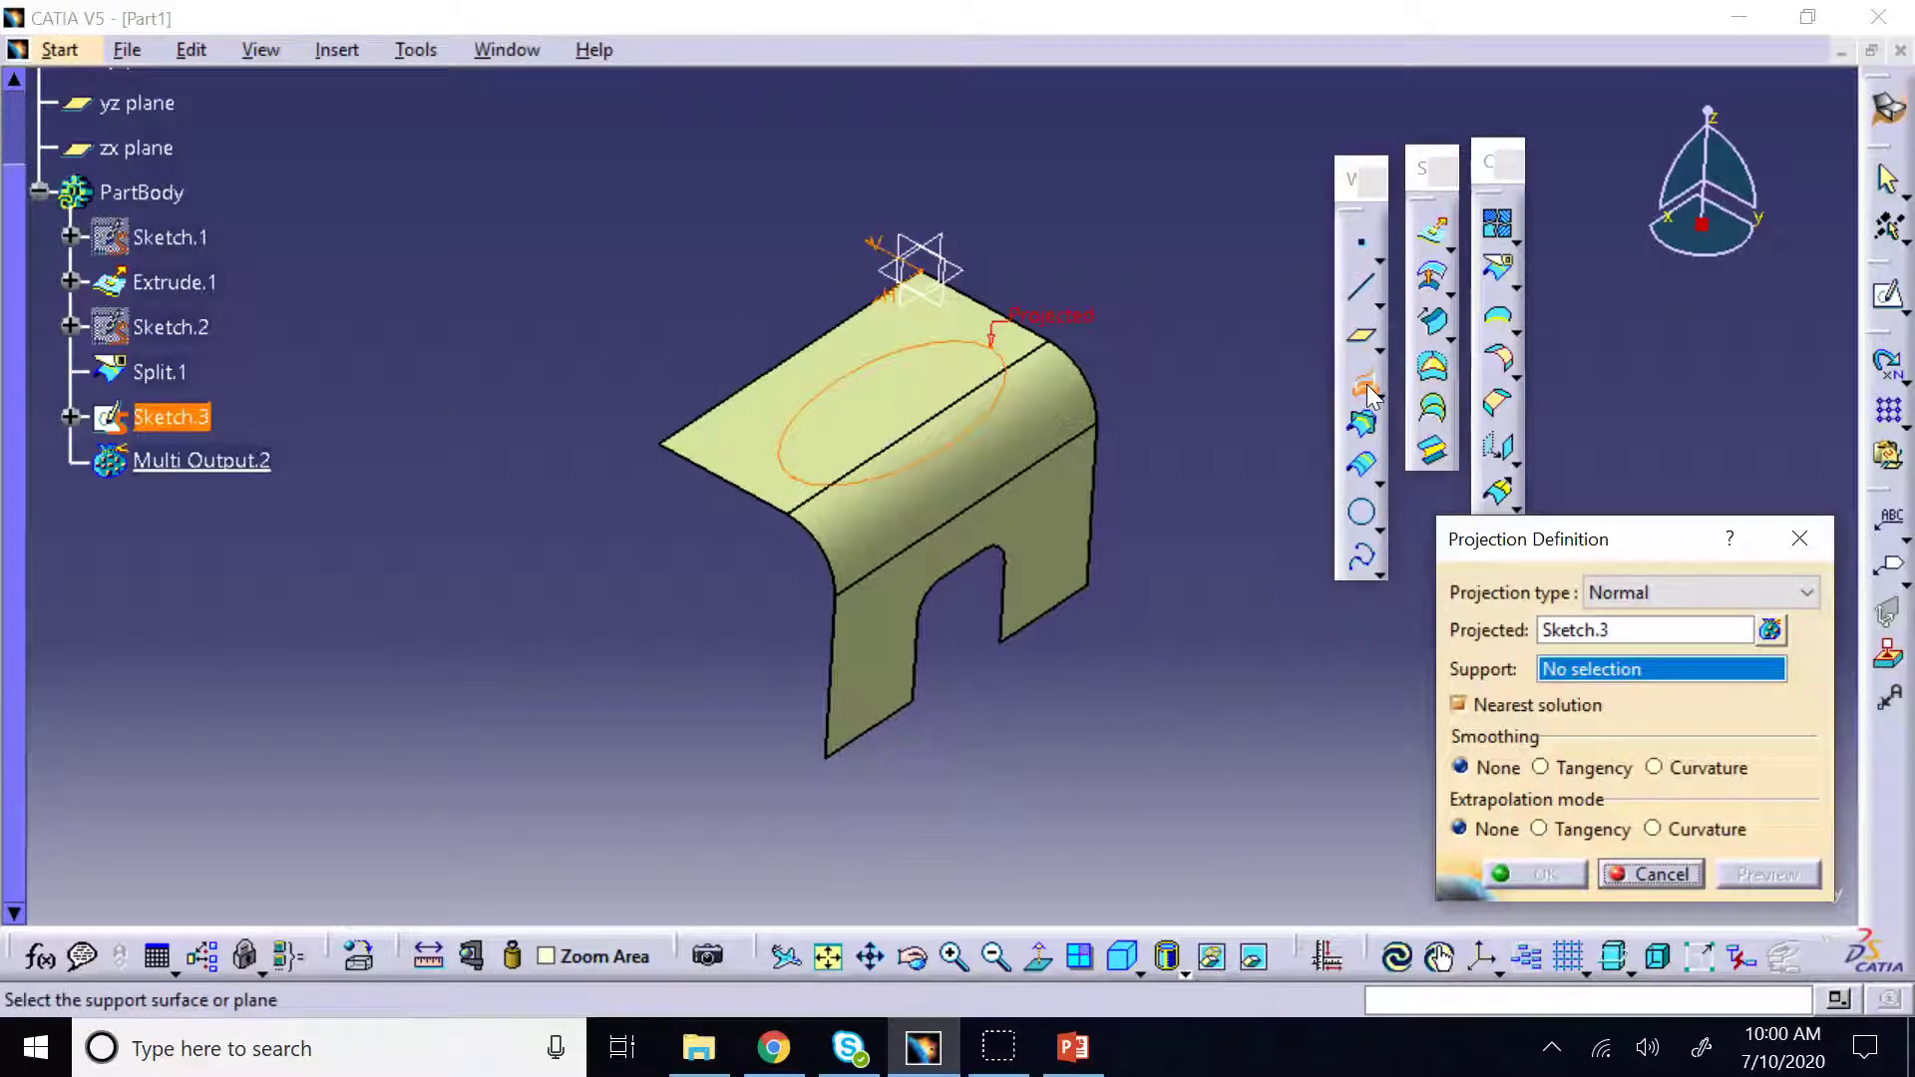
left_click(1060, 385)
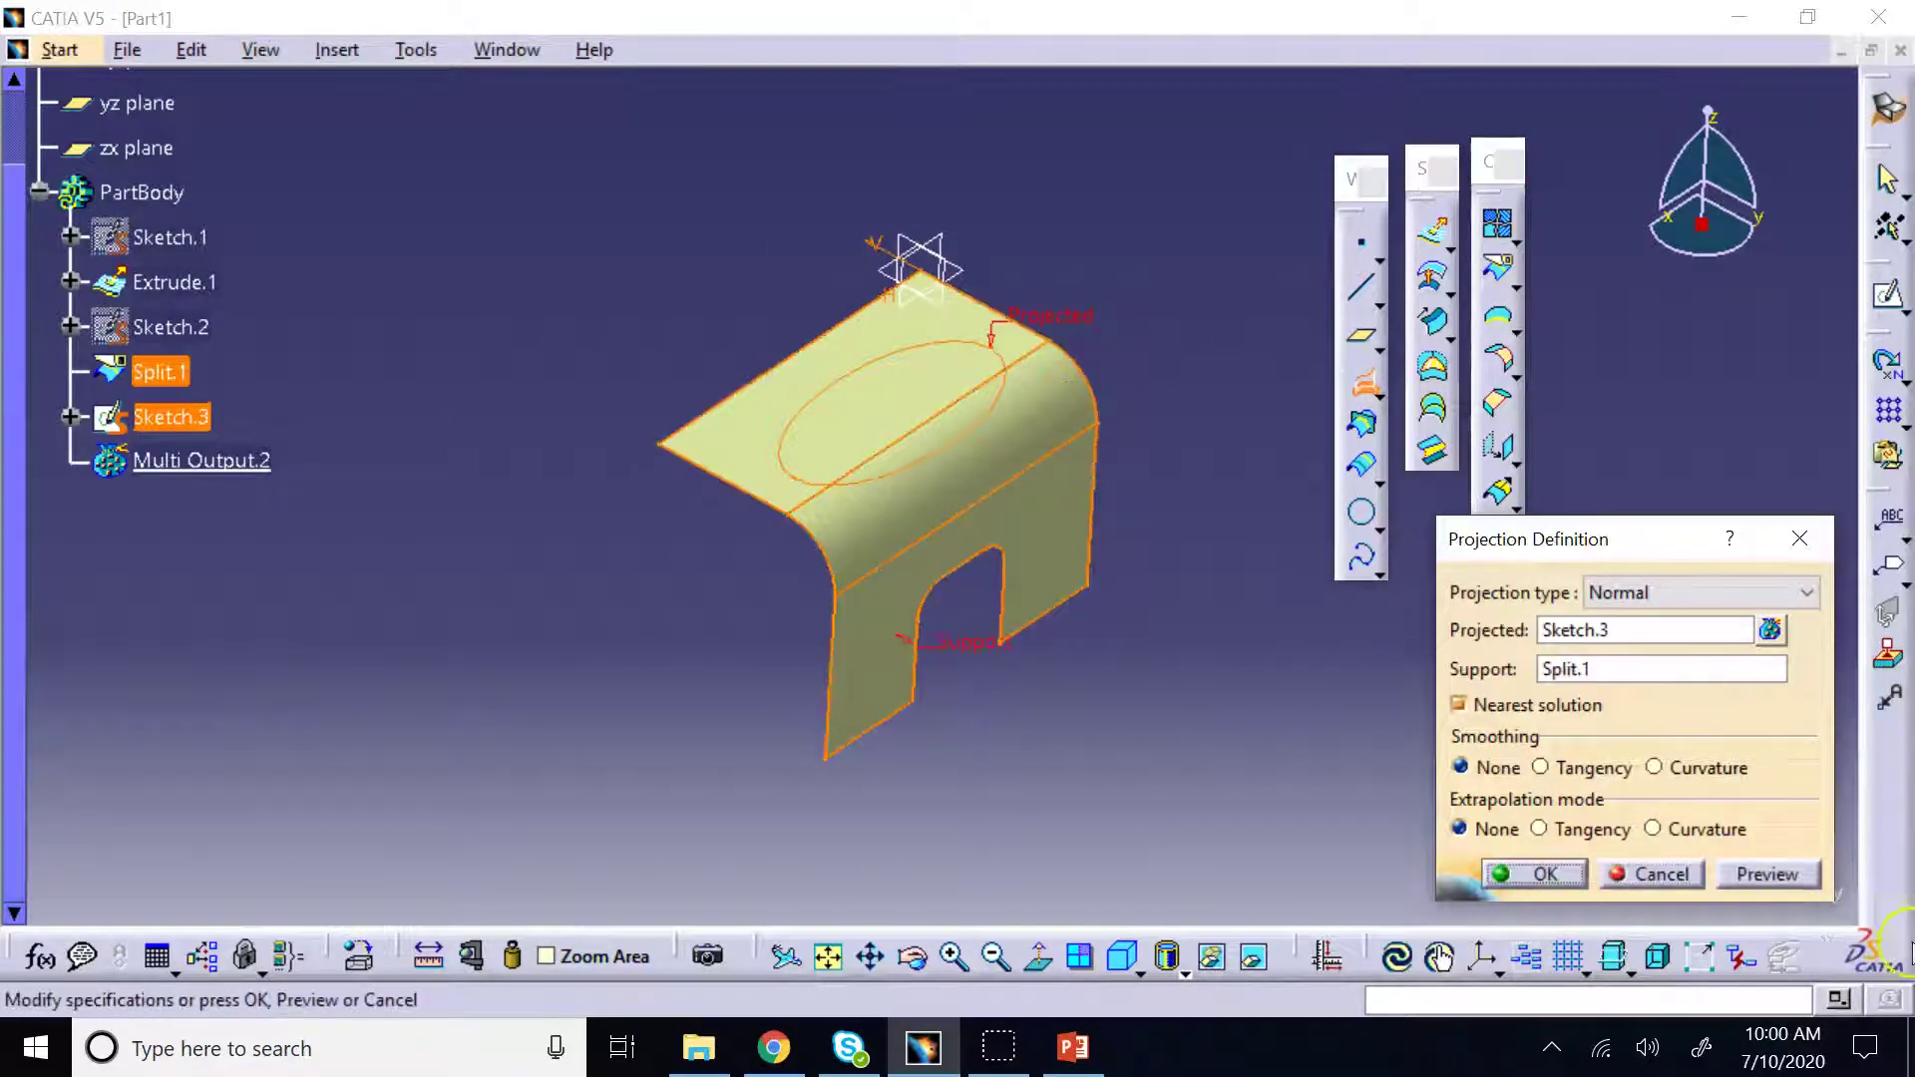
left_click(1549, 874)
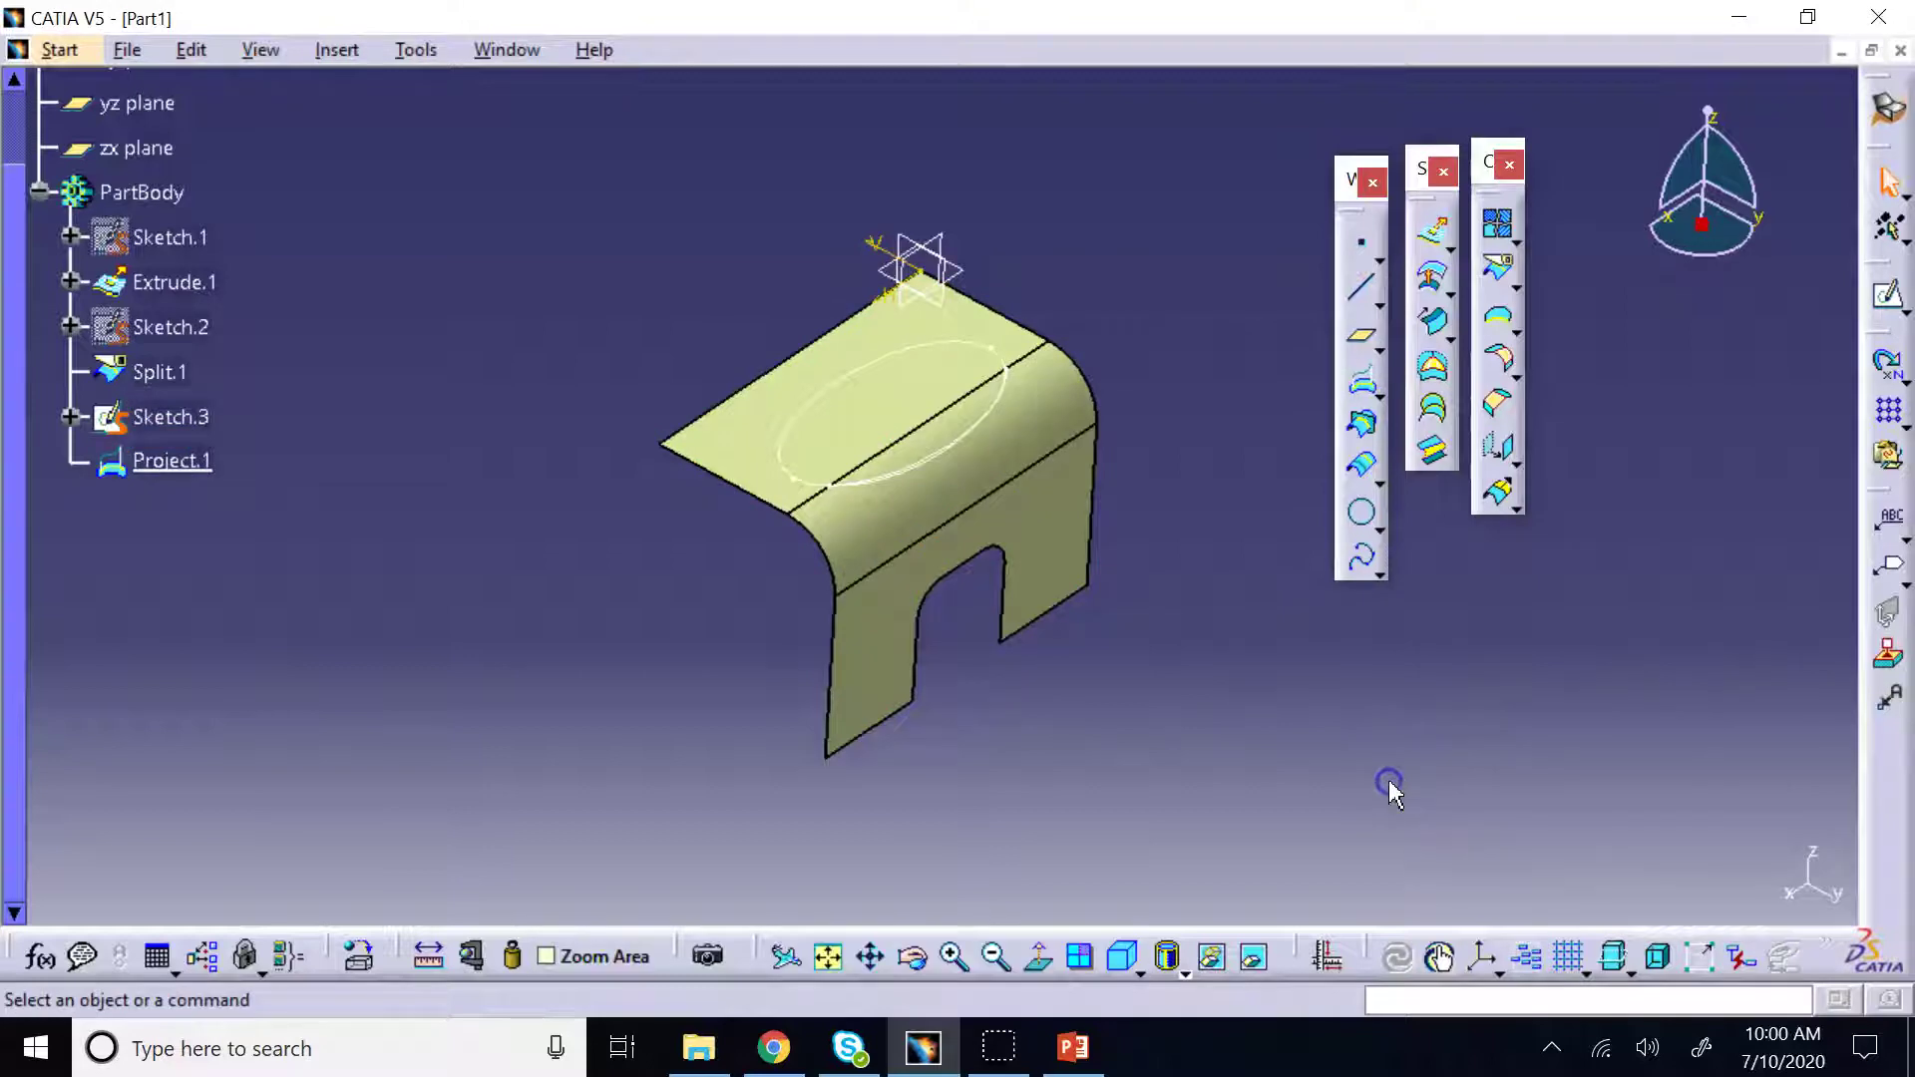
right_click(190, 415)
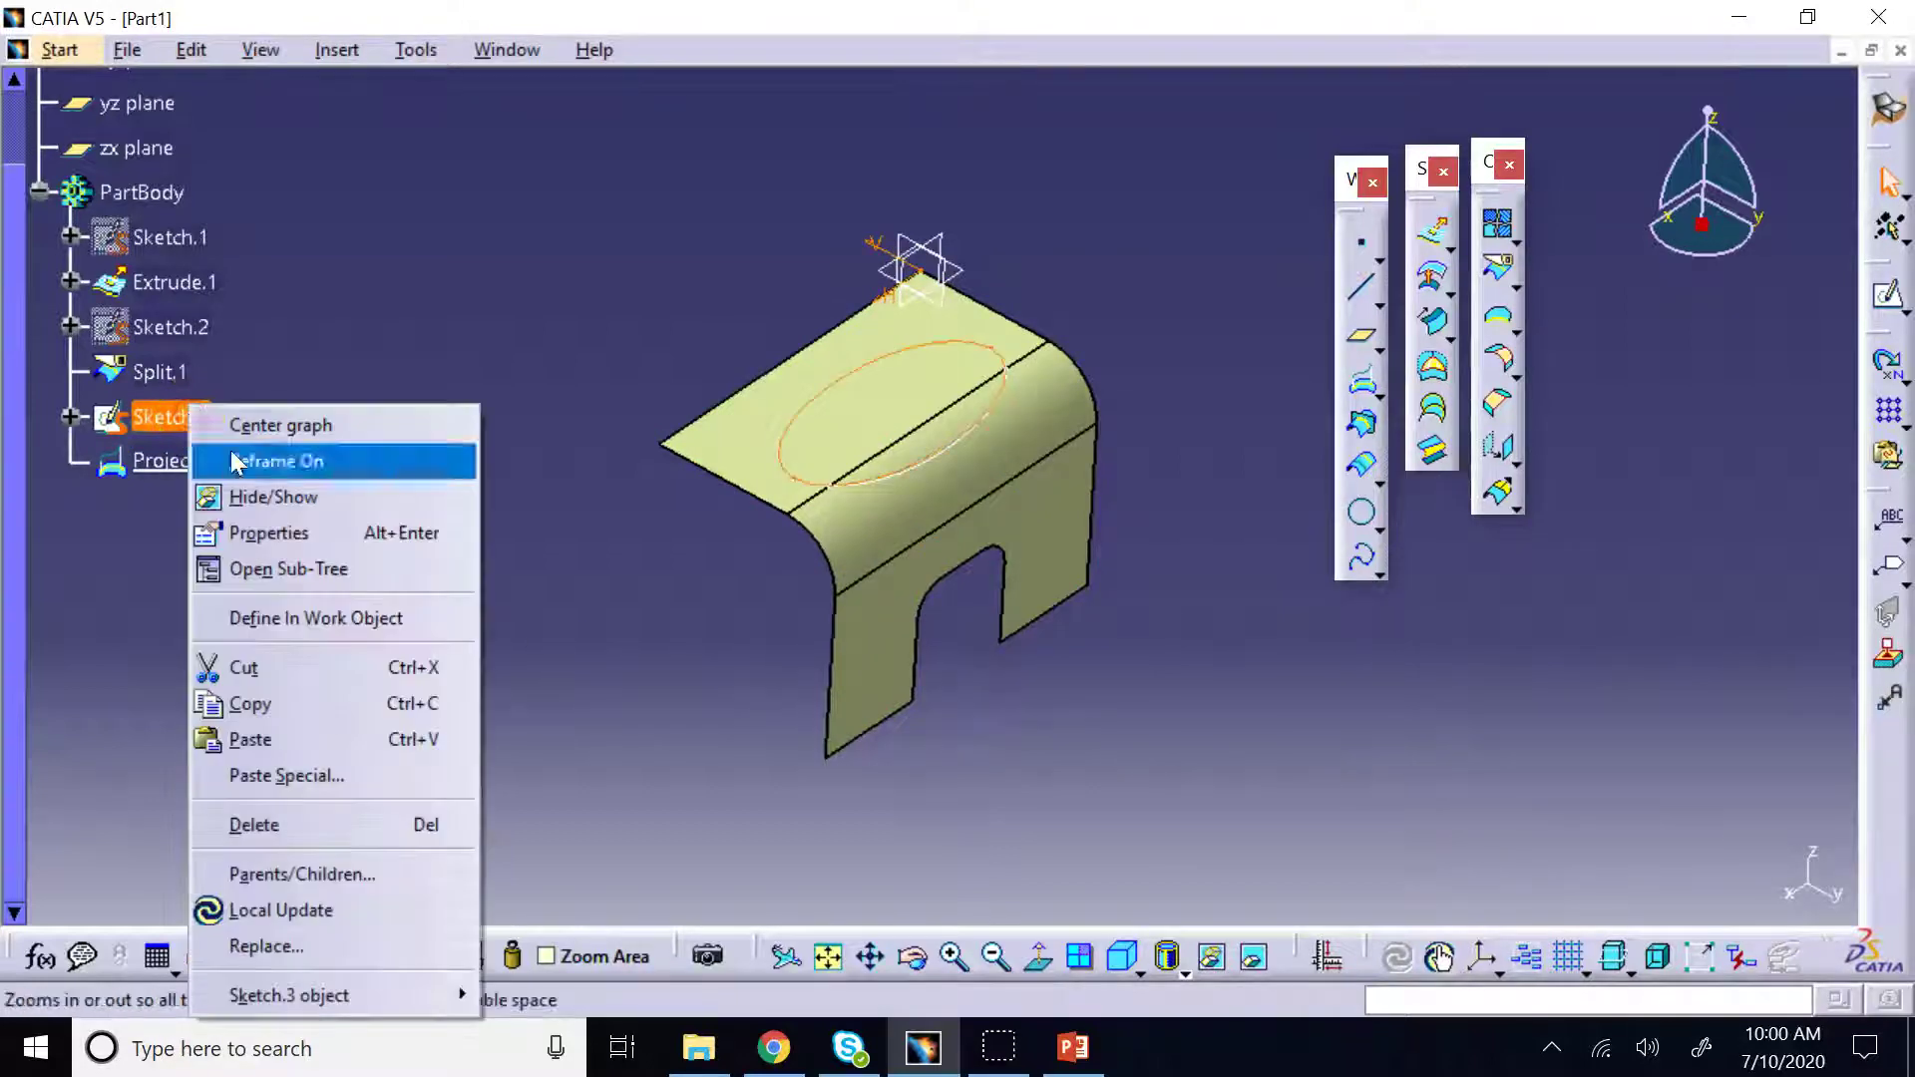
left_click(270, 498)
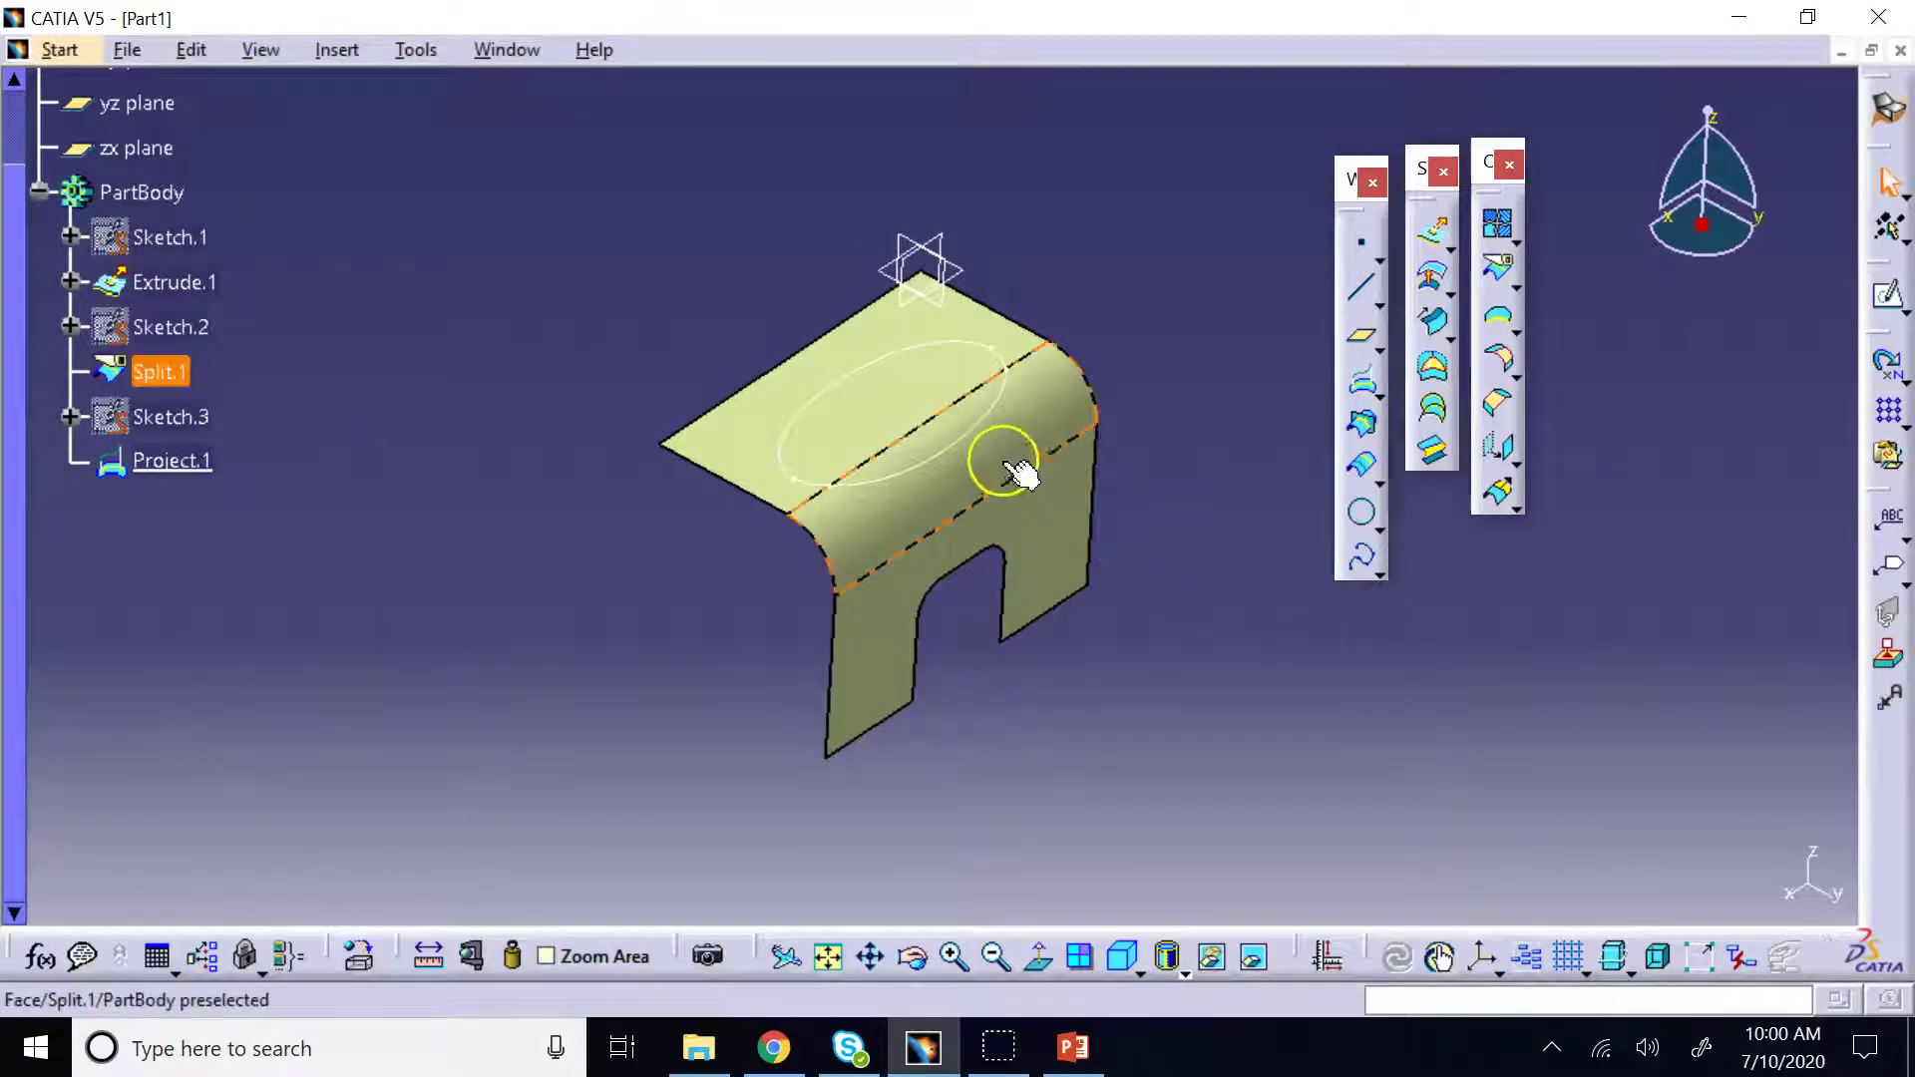
Split the bracket surface with the projected ellipse to cut the elliptical hole, hide the projected curve and restore the isometric view
left_click(912, 958)
left_click_drag(867, 675, 798, 598)
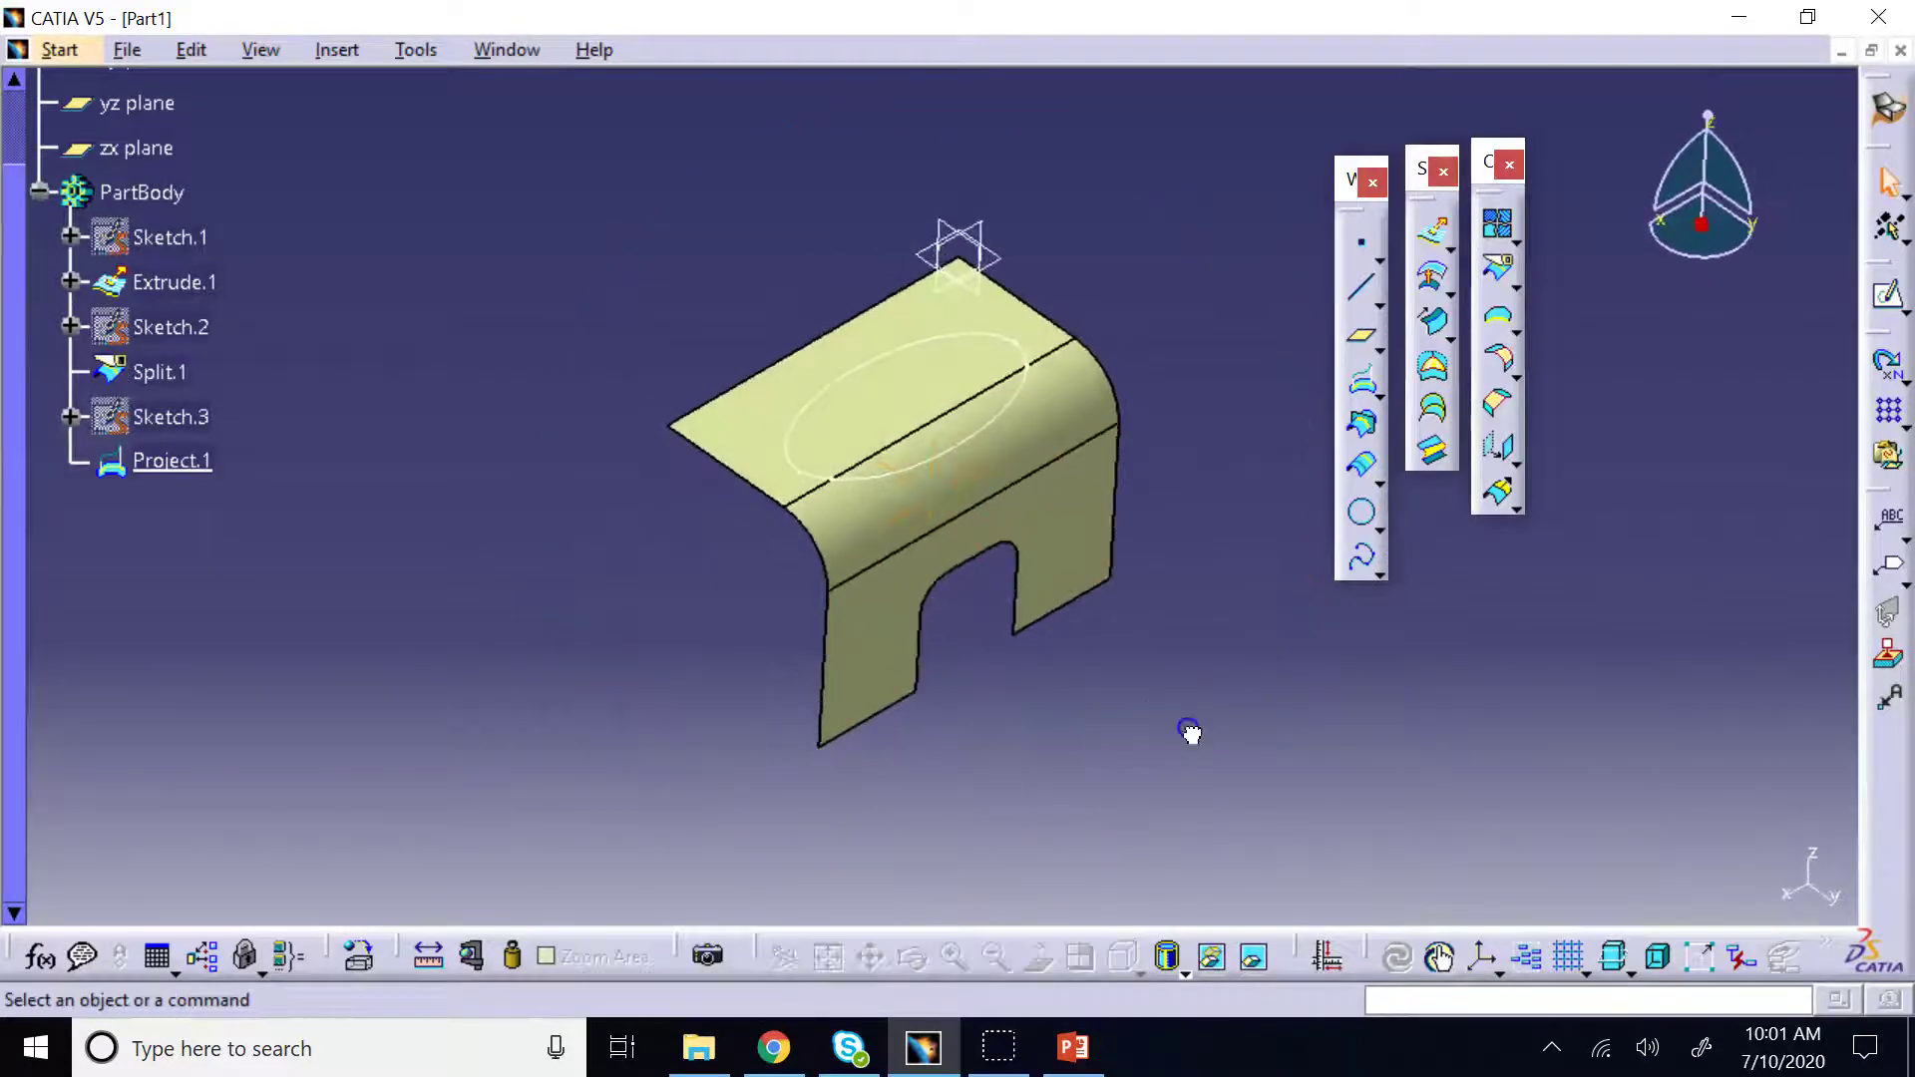
left_click(1291, 557)
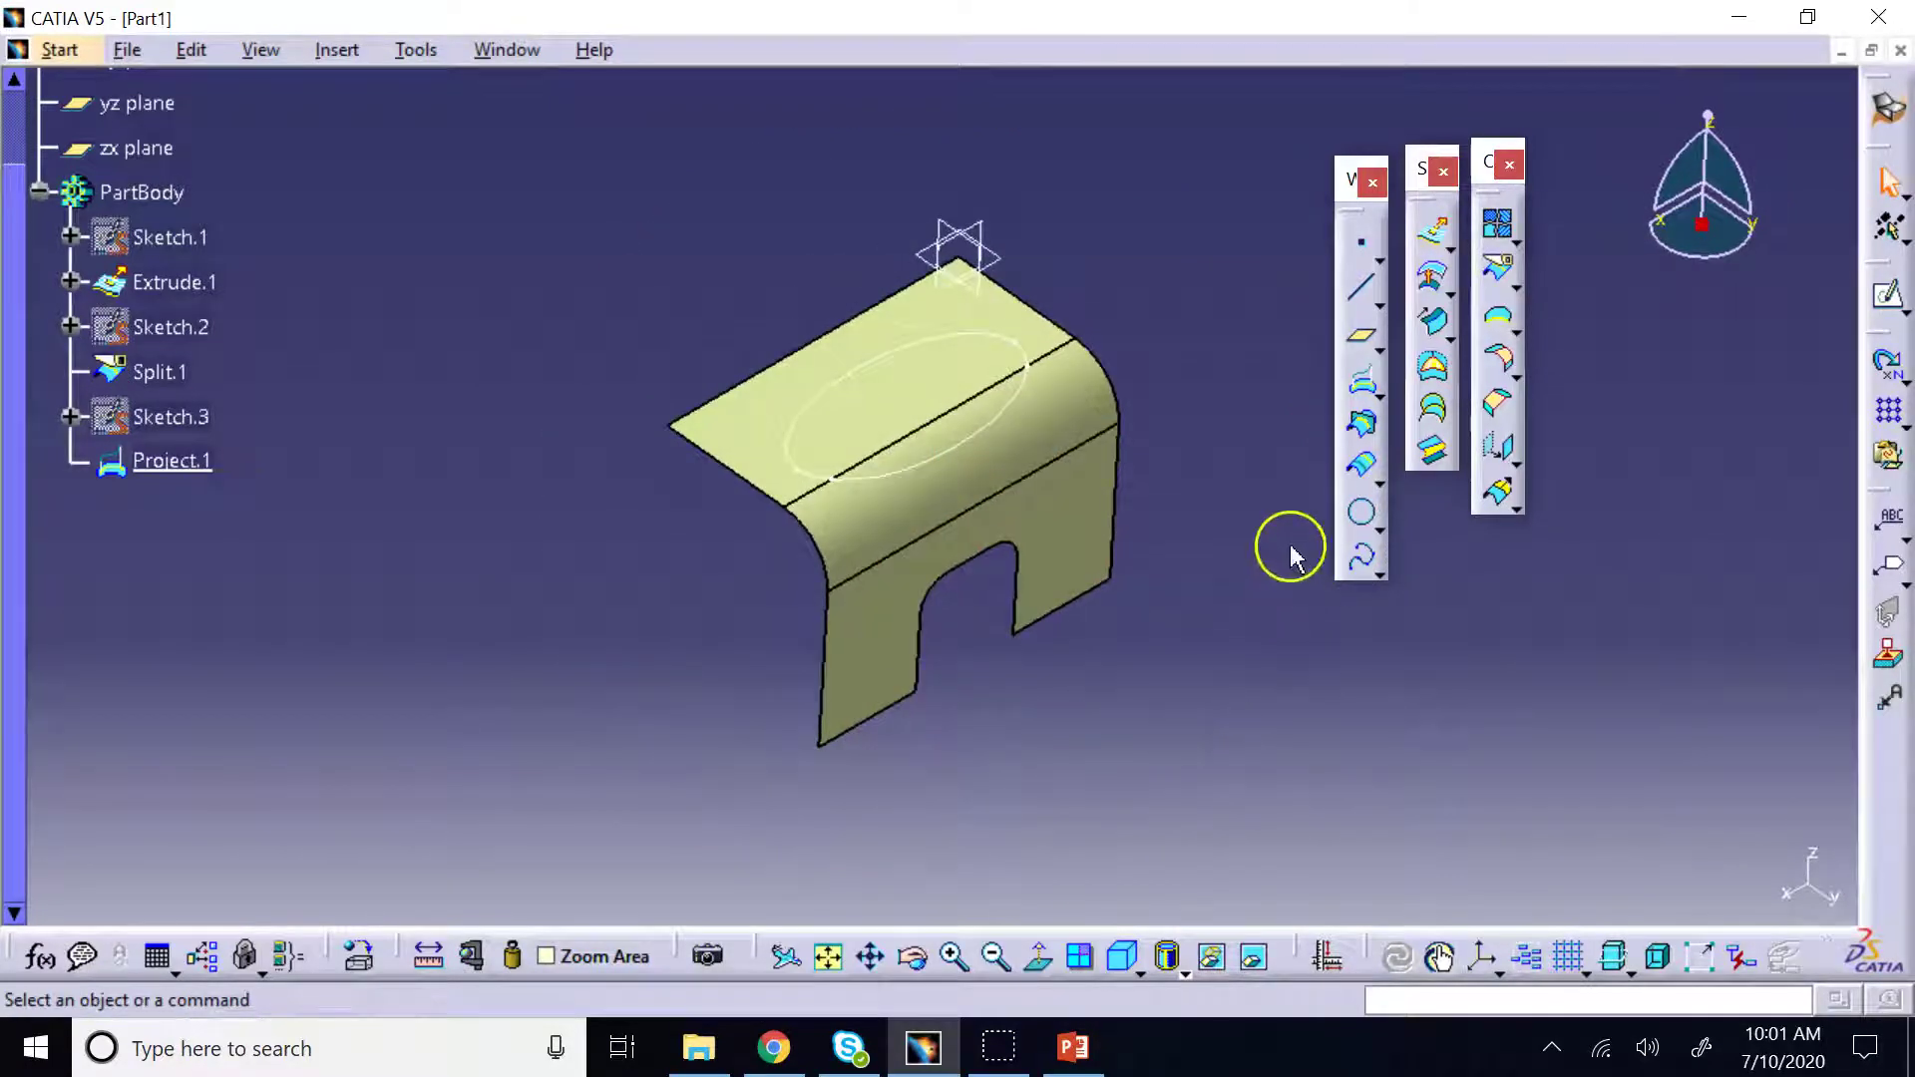
left_click(1498, 264)
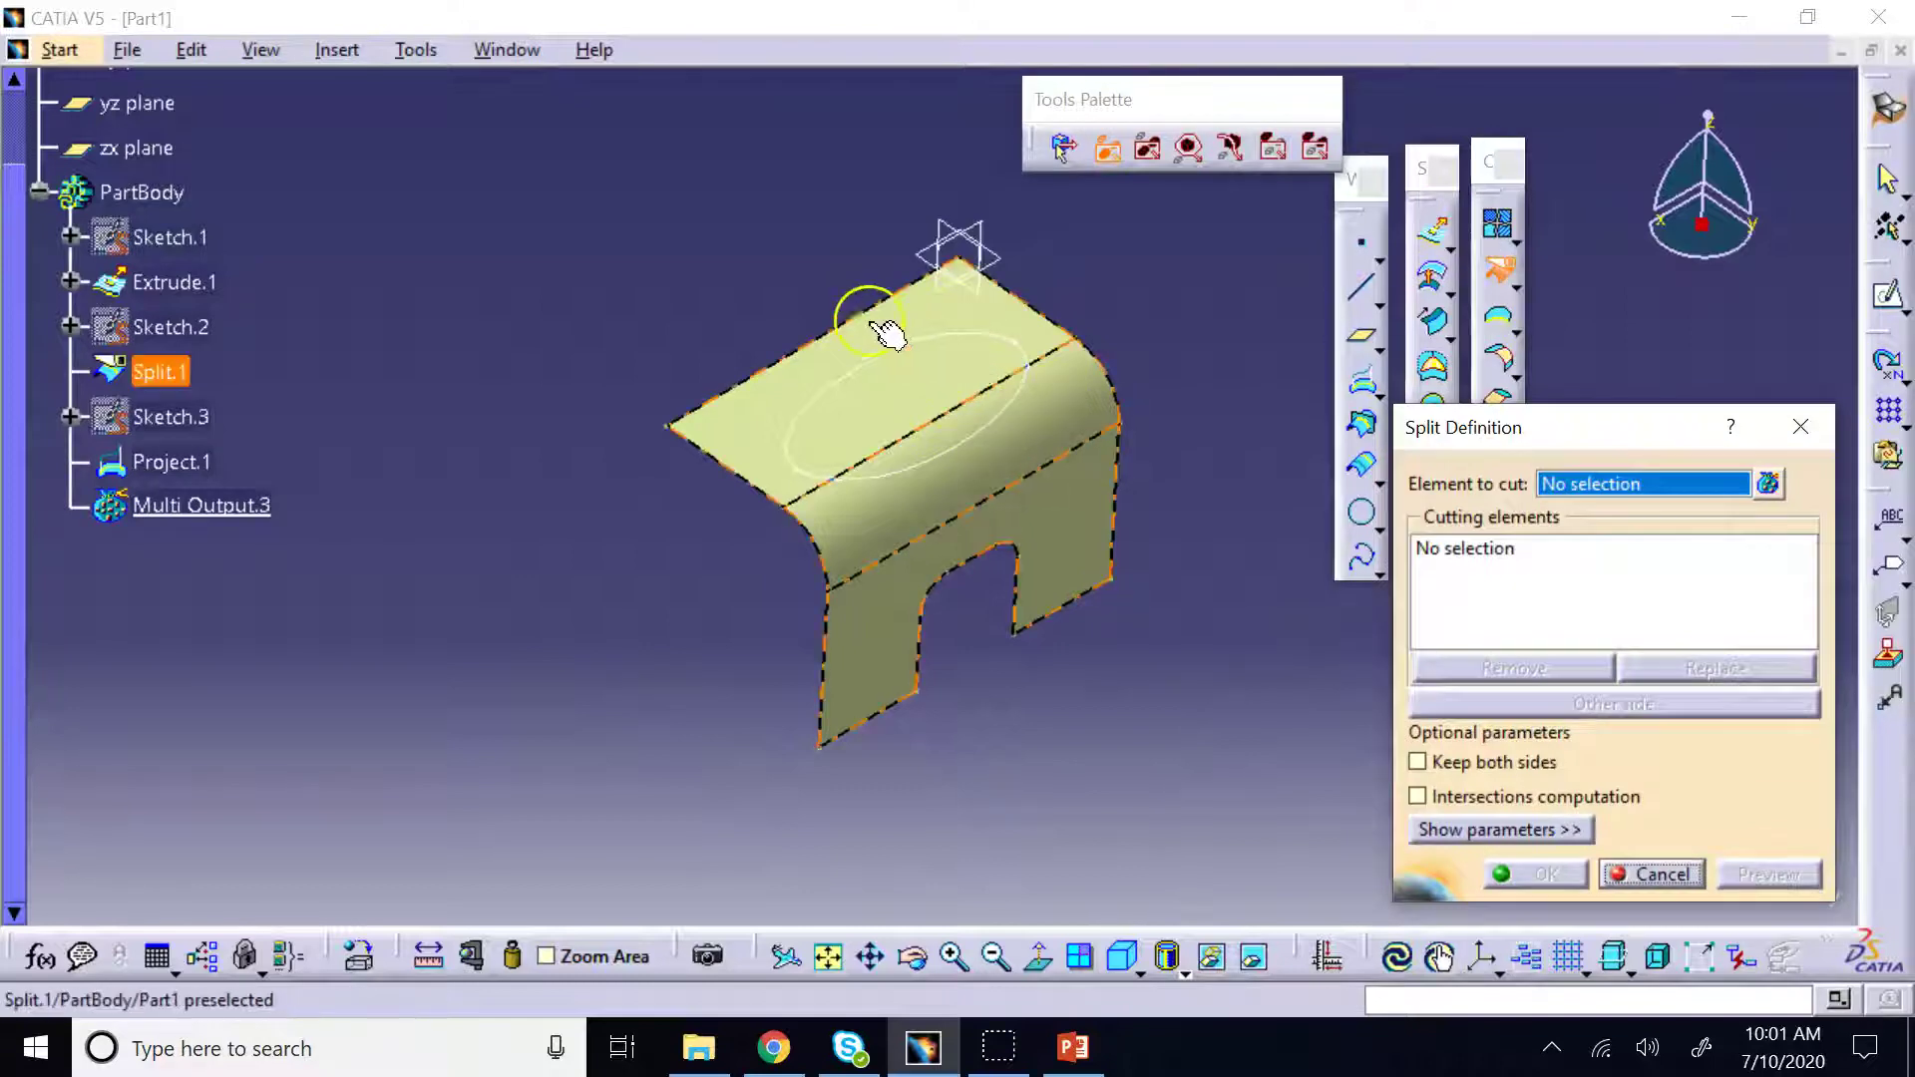
left_click(788, 429)
left_click(875, 487)
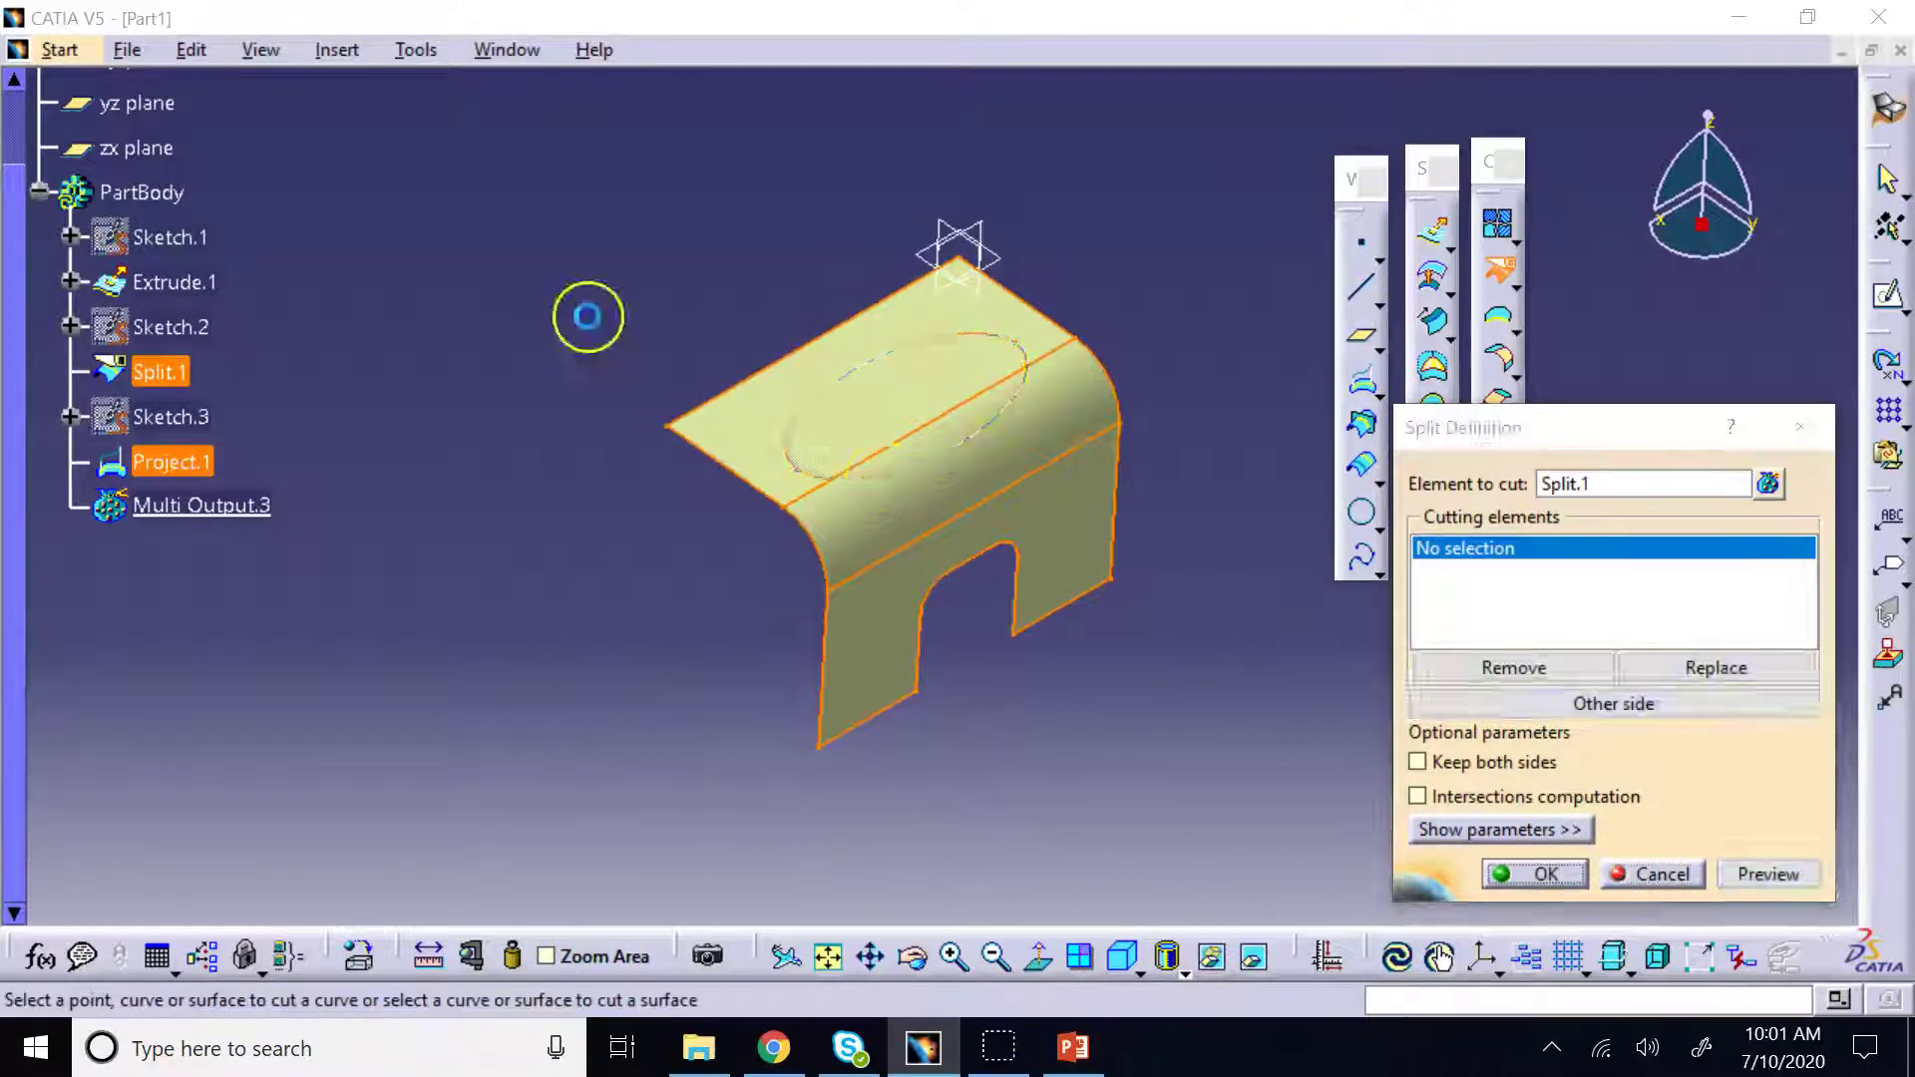
left_click(1534, 874)
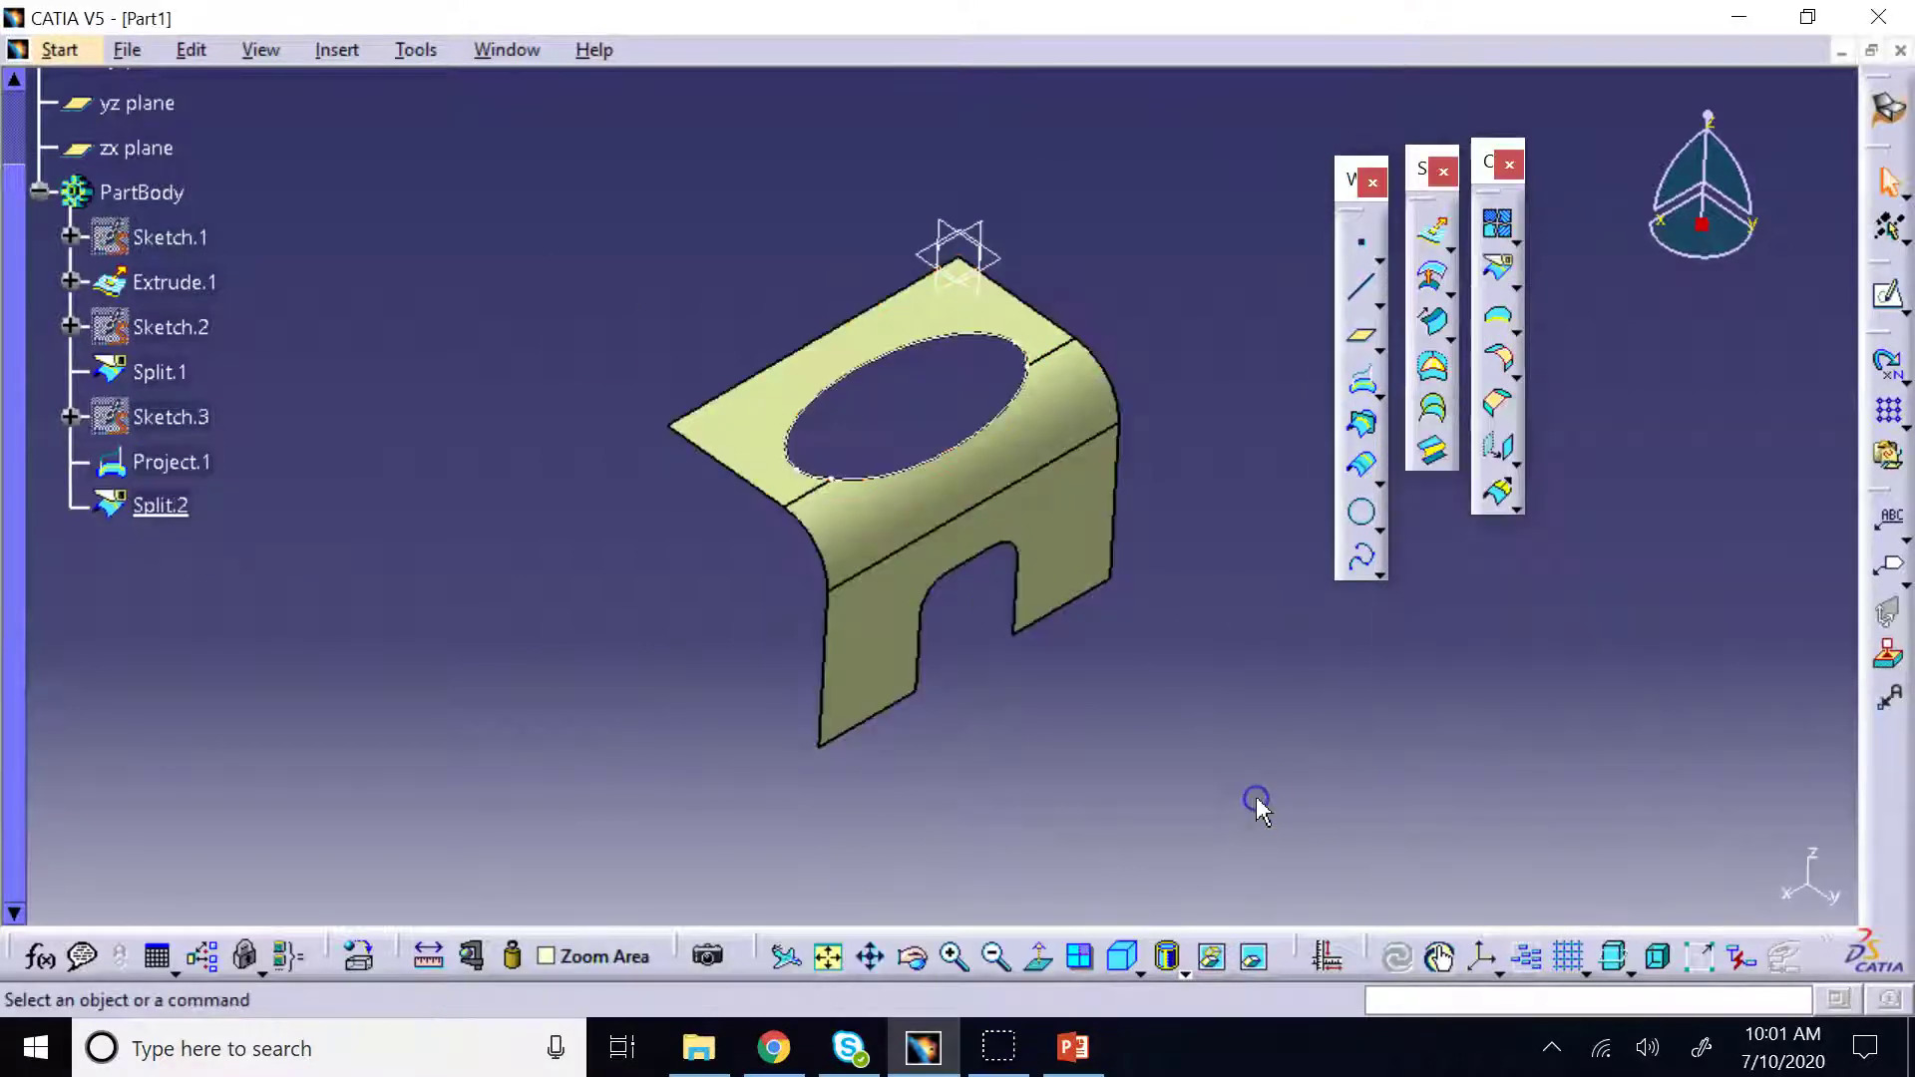
right_click(180, 465)
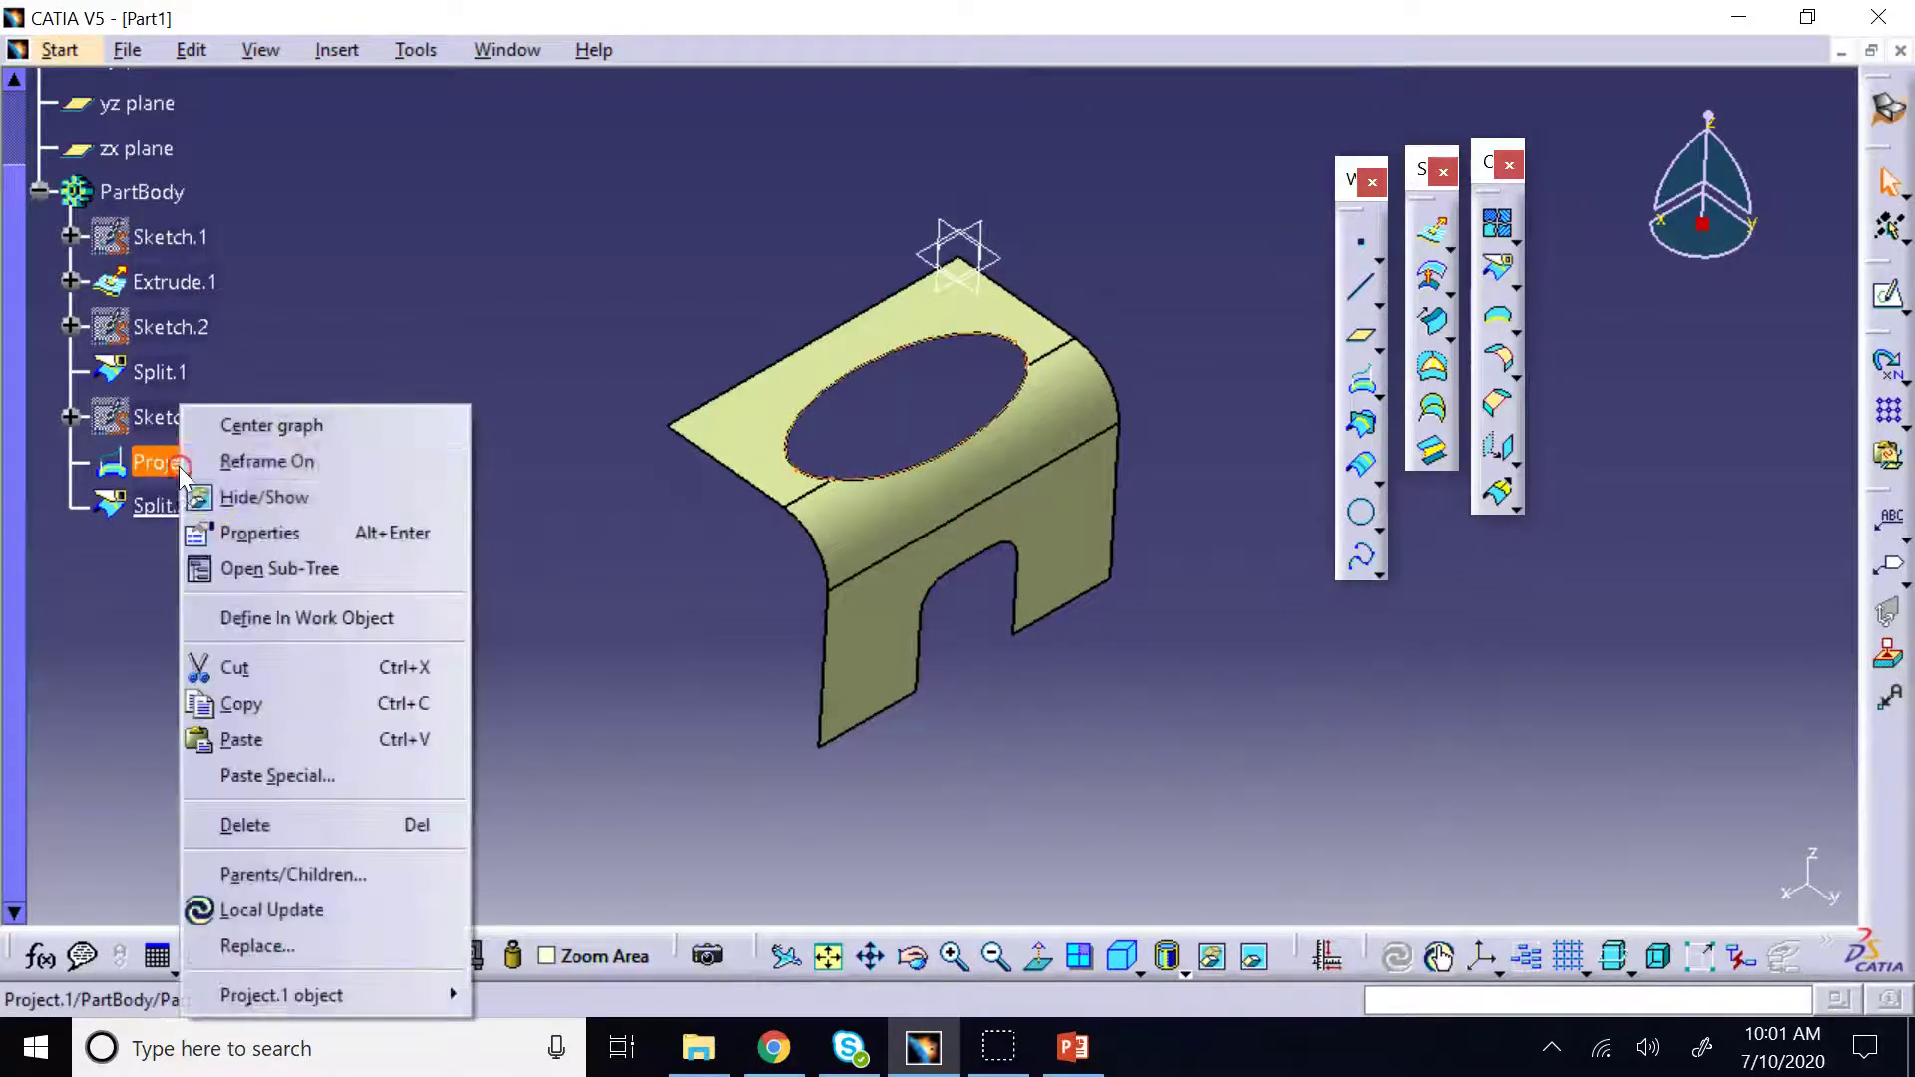
left_click(264, 497)
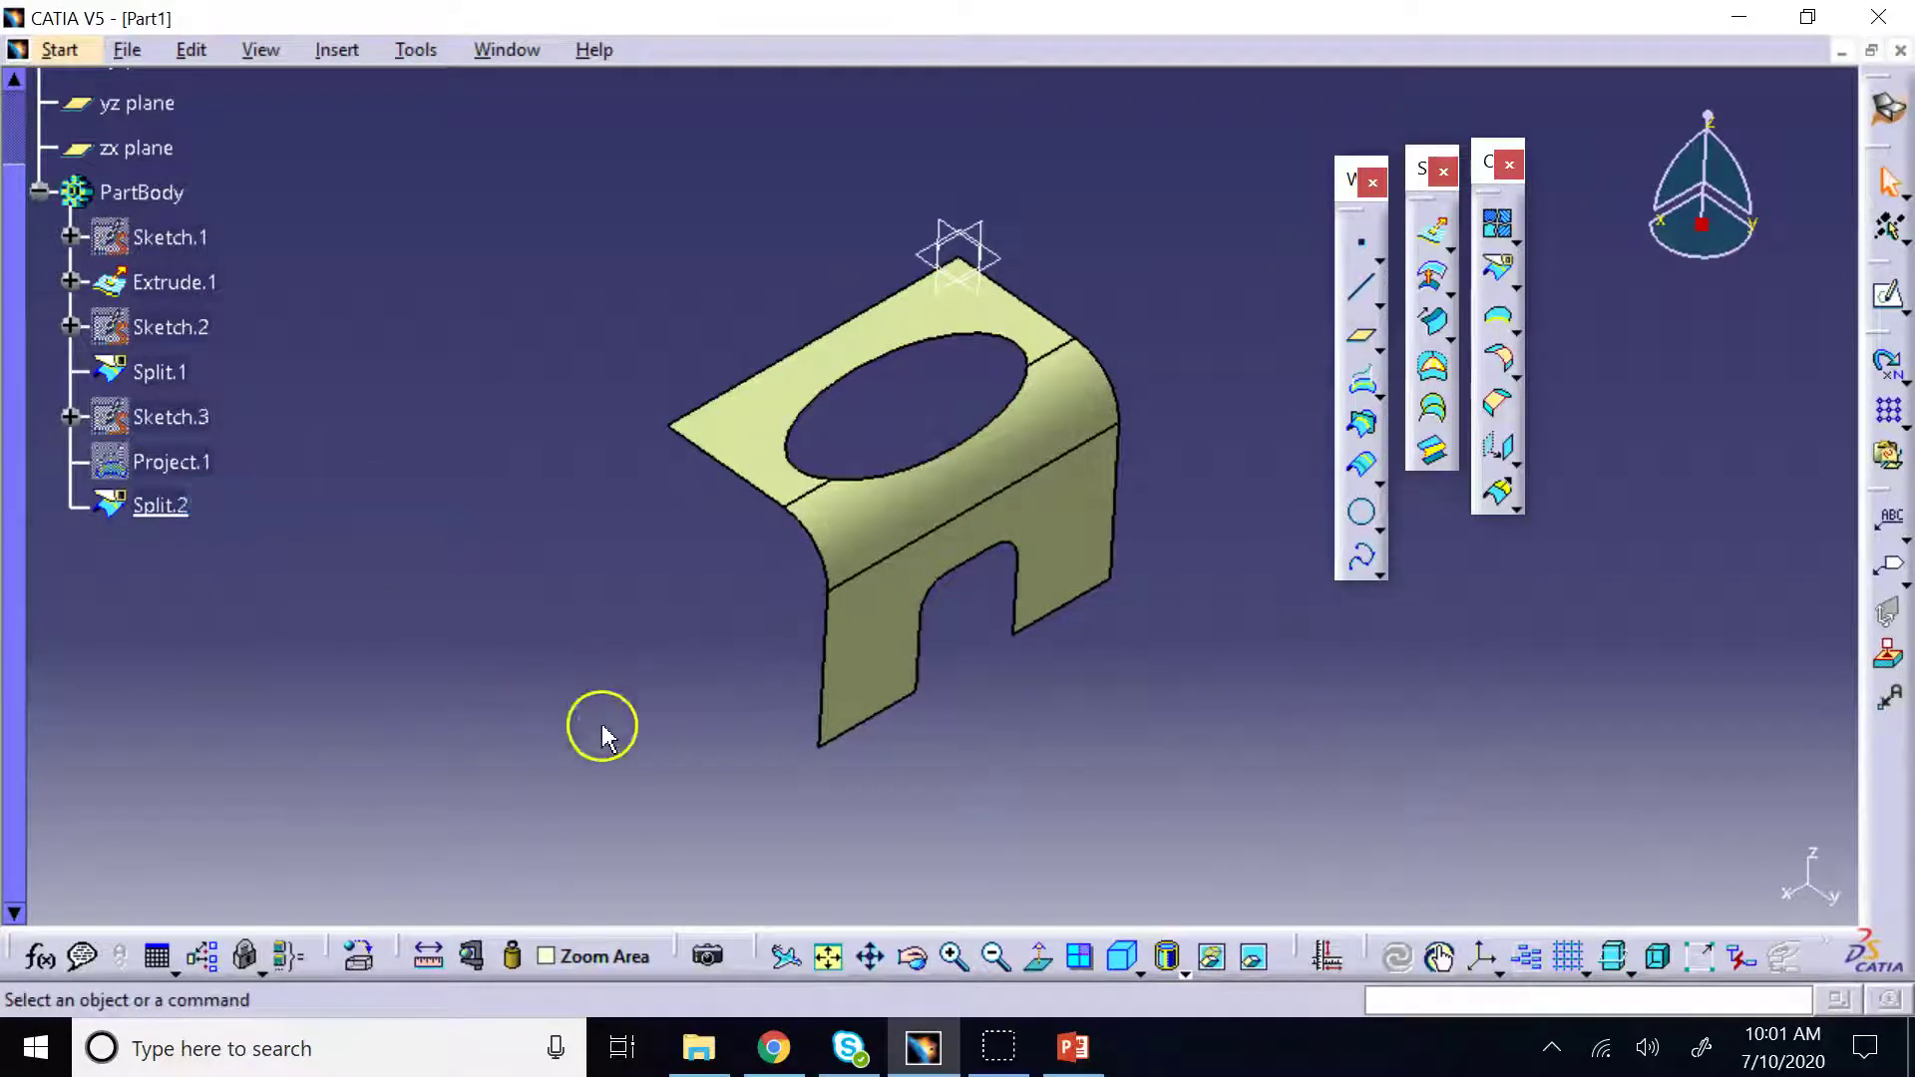
left_click(1122, 956)
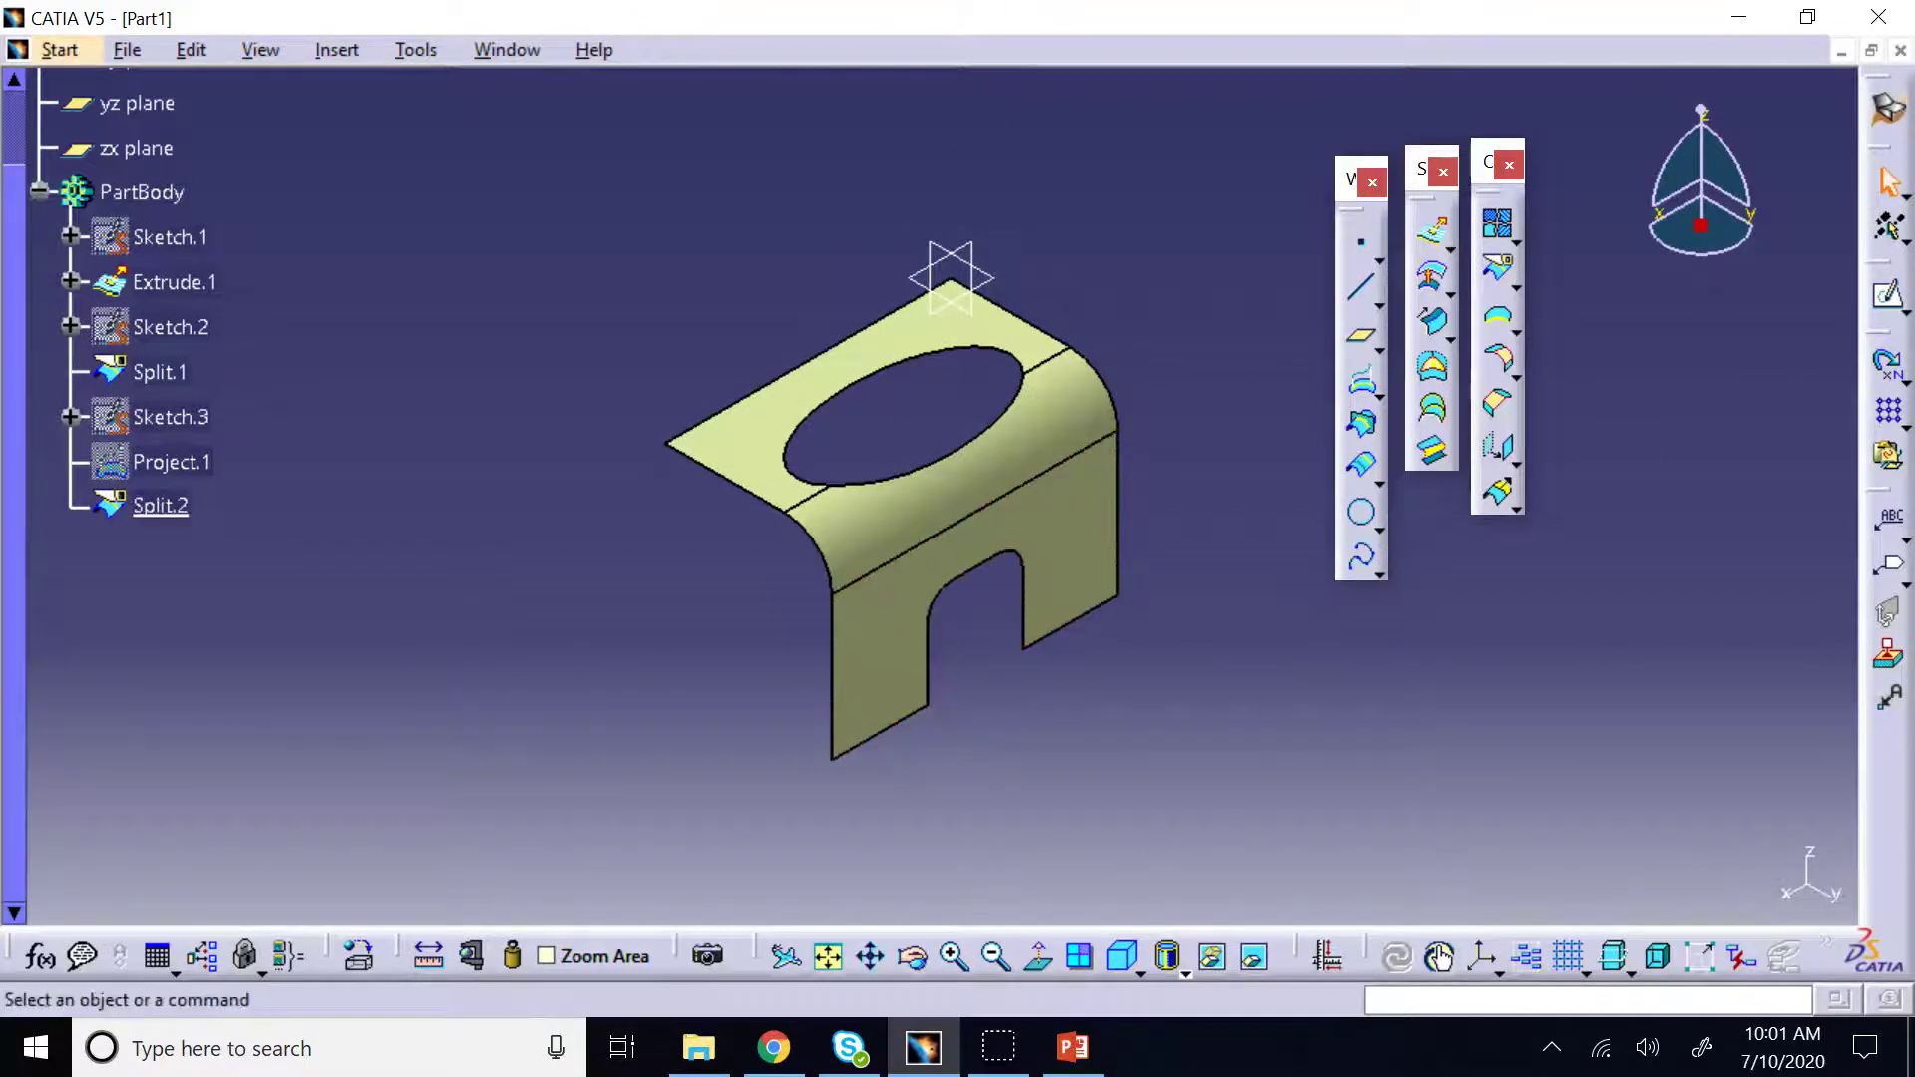
Check the bracket drawing in PowerPoint, then return to CATIA and switch the part to the Part Design workbench
left_click(1074, 1045)
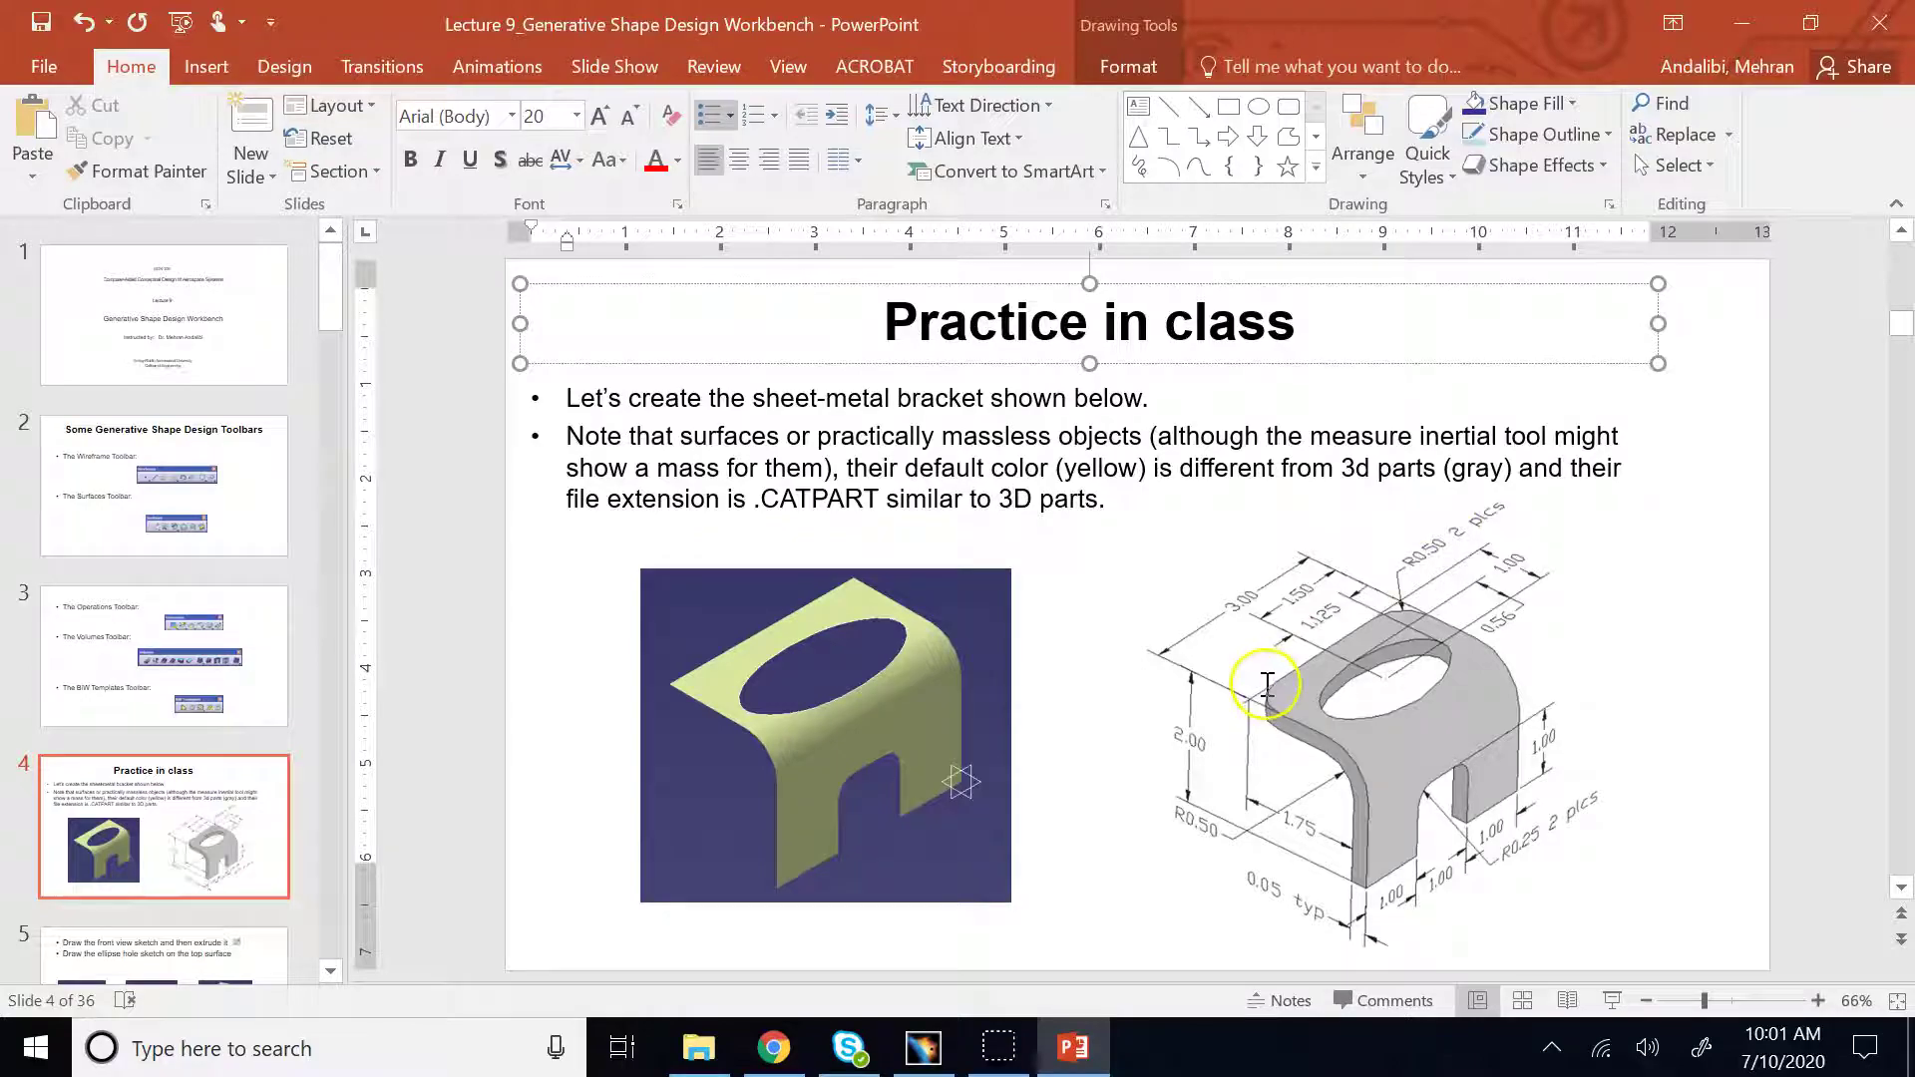
left_click(923, 1047)
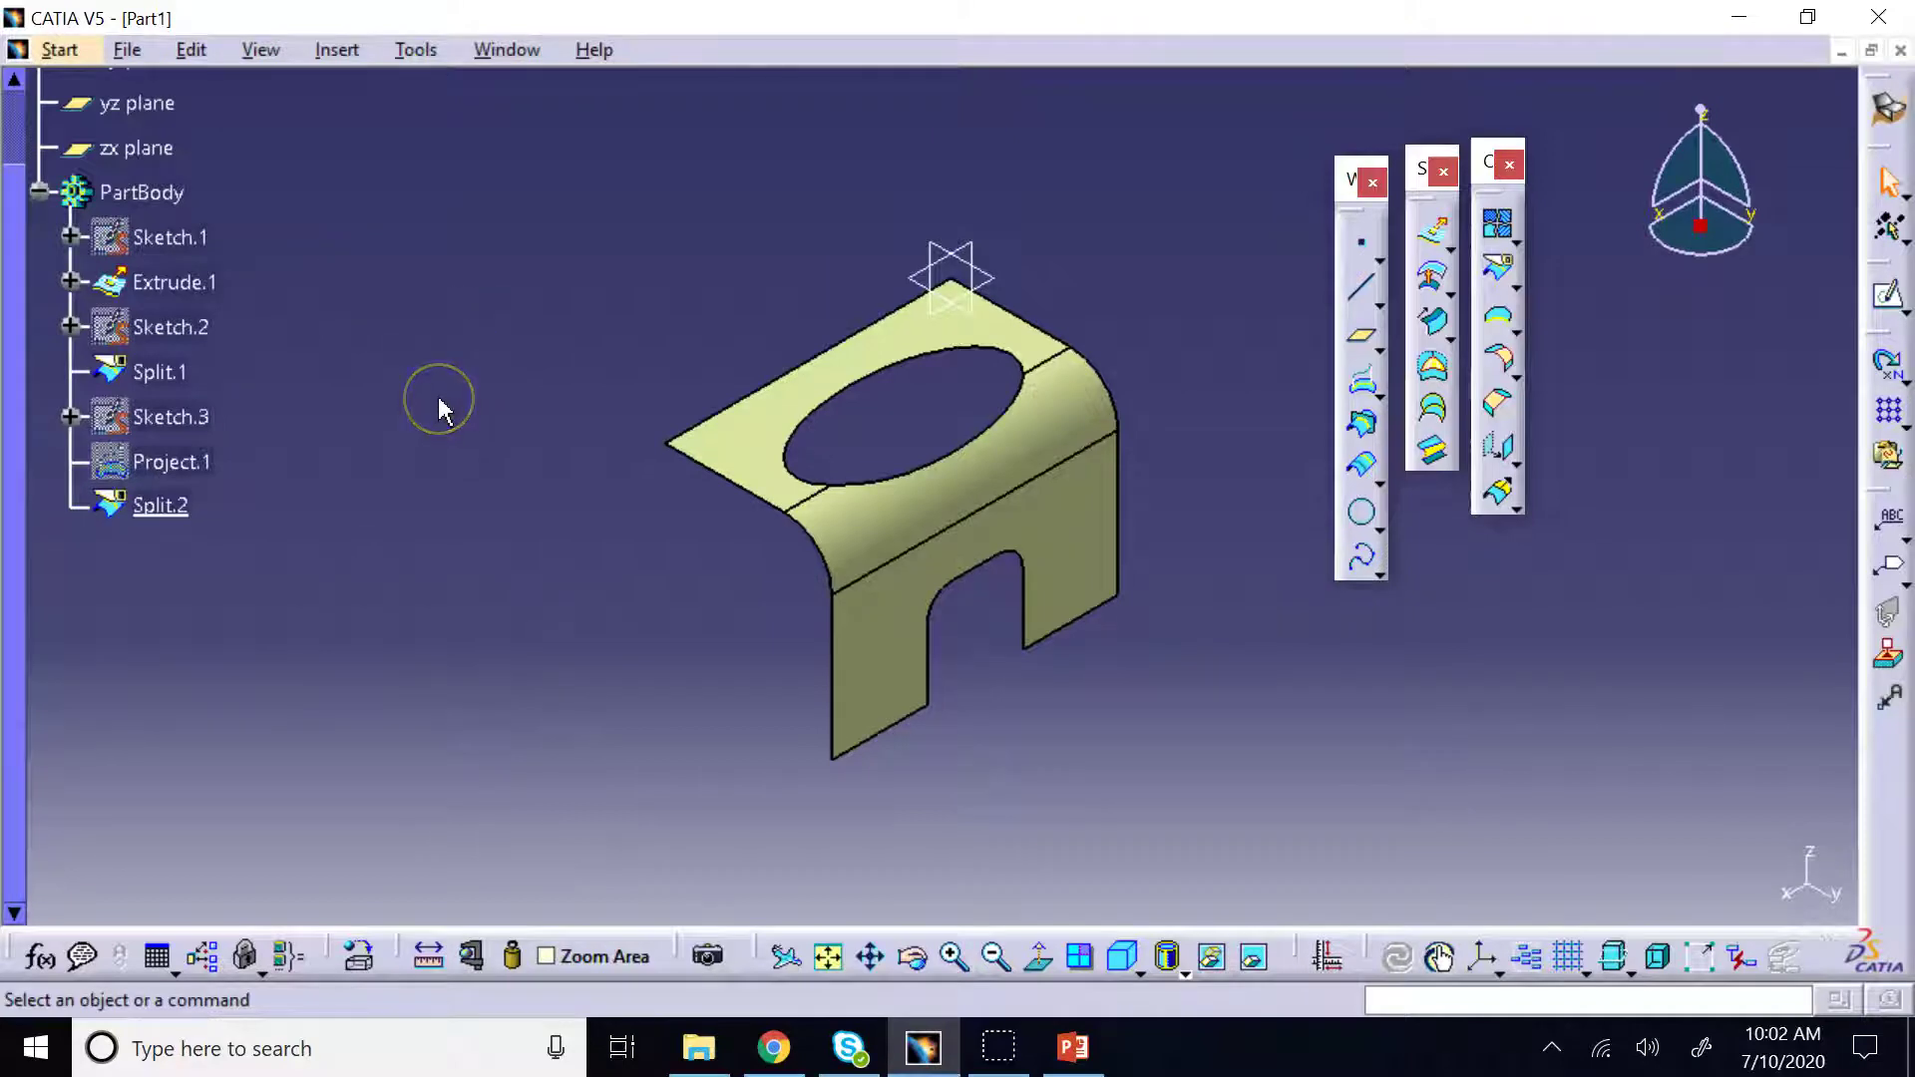
left_click(62, 49)
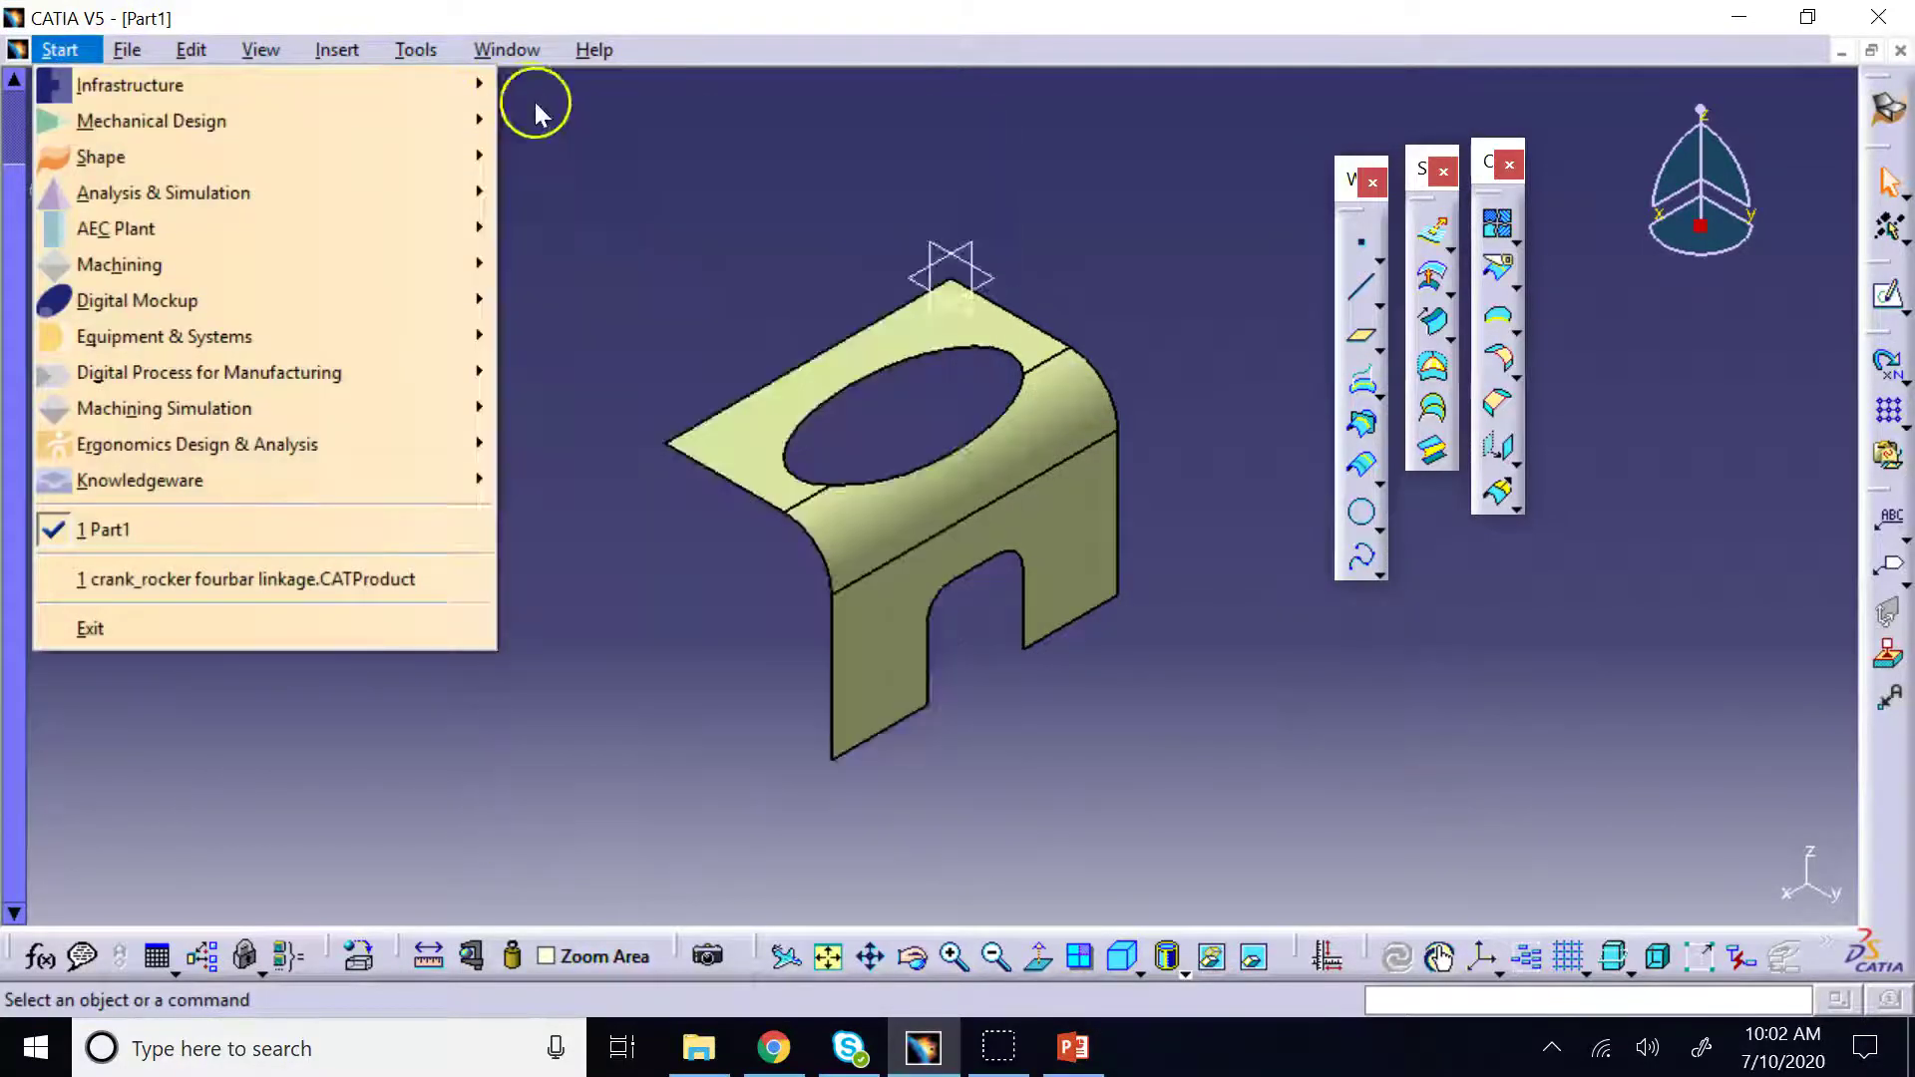
mouse_move(385, 120)
left_click(564, 120)
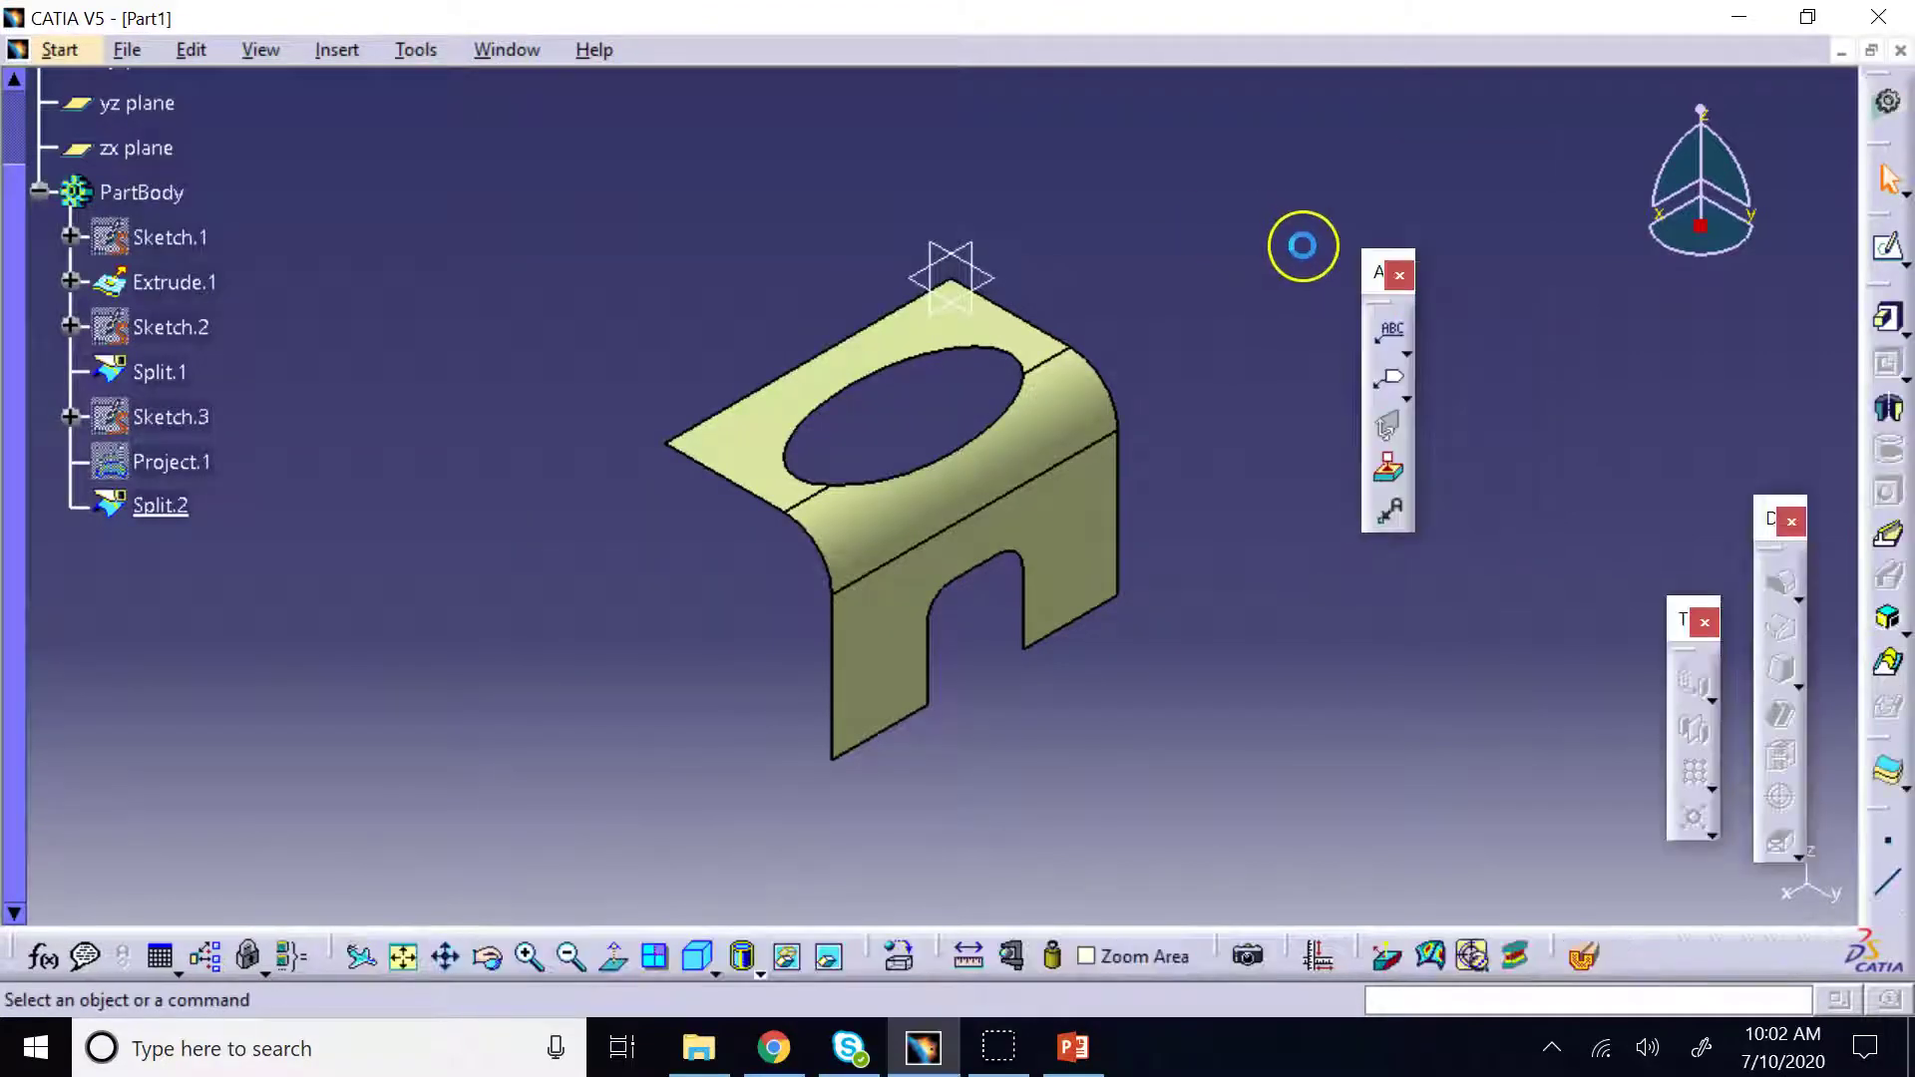
left_click_drag(1392, 282, 1714, 388)
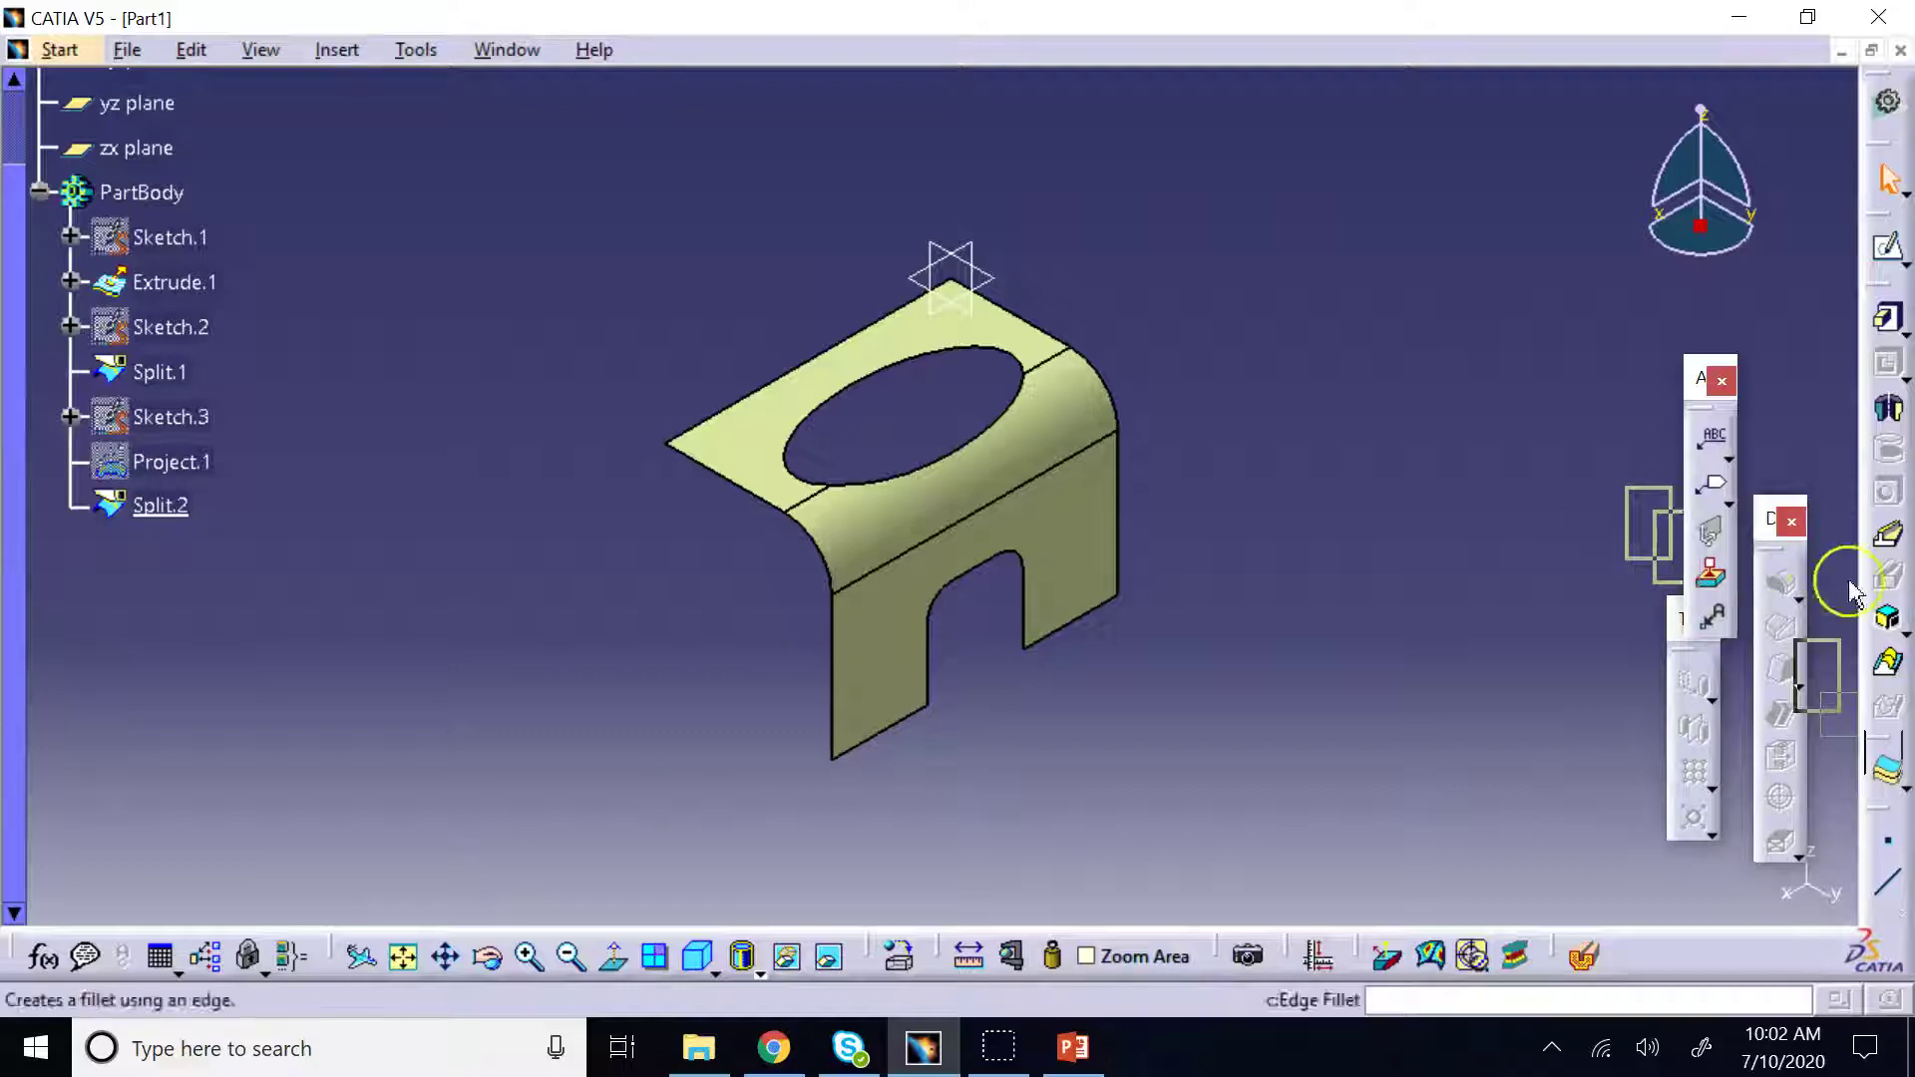
Thicken the split bracket surface outward with a 0.05 in first offset, checking the thickness on the PowerPoint drawing
left_click(1890, 776)
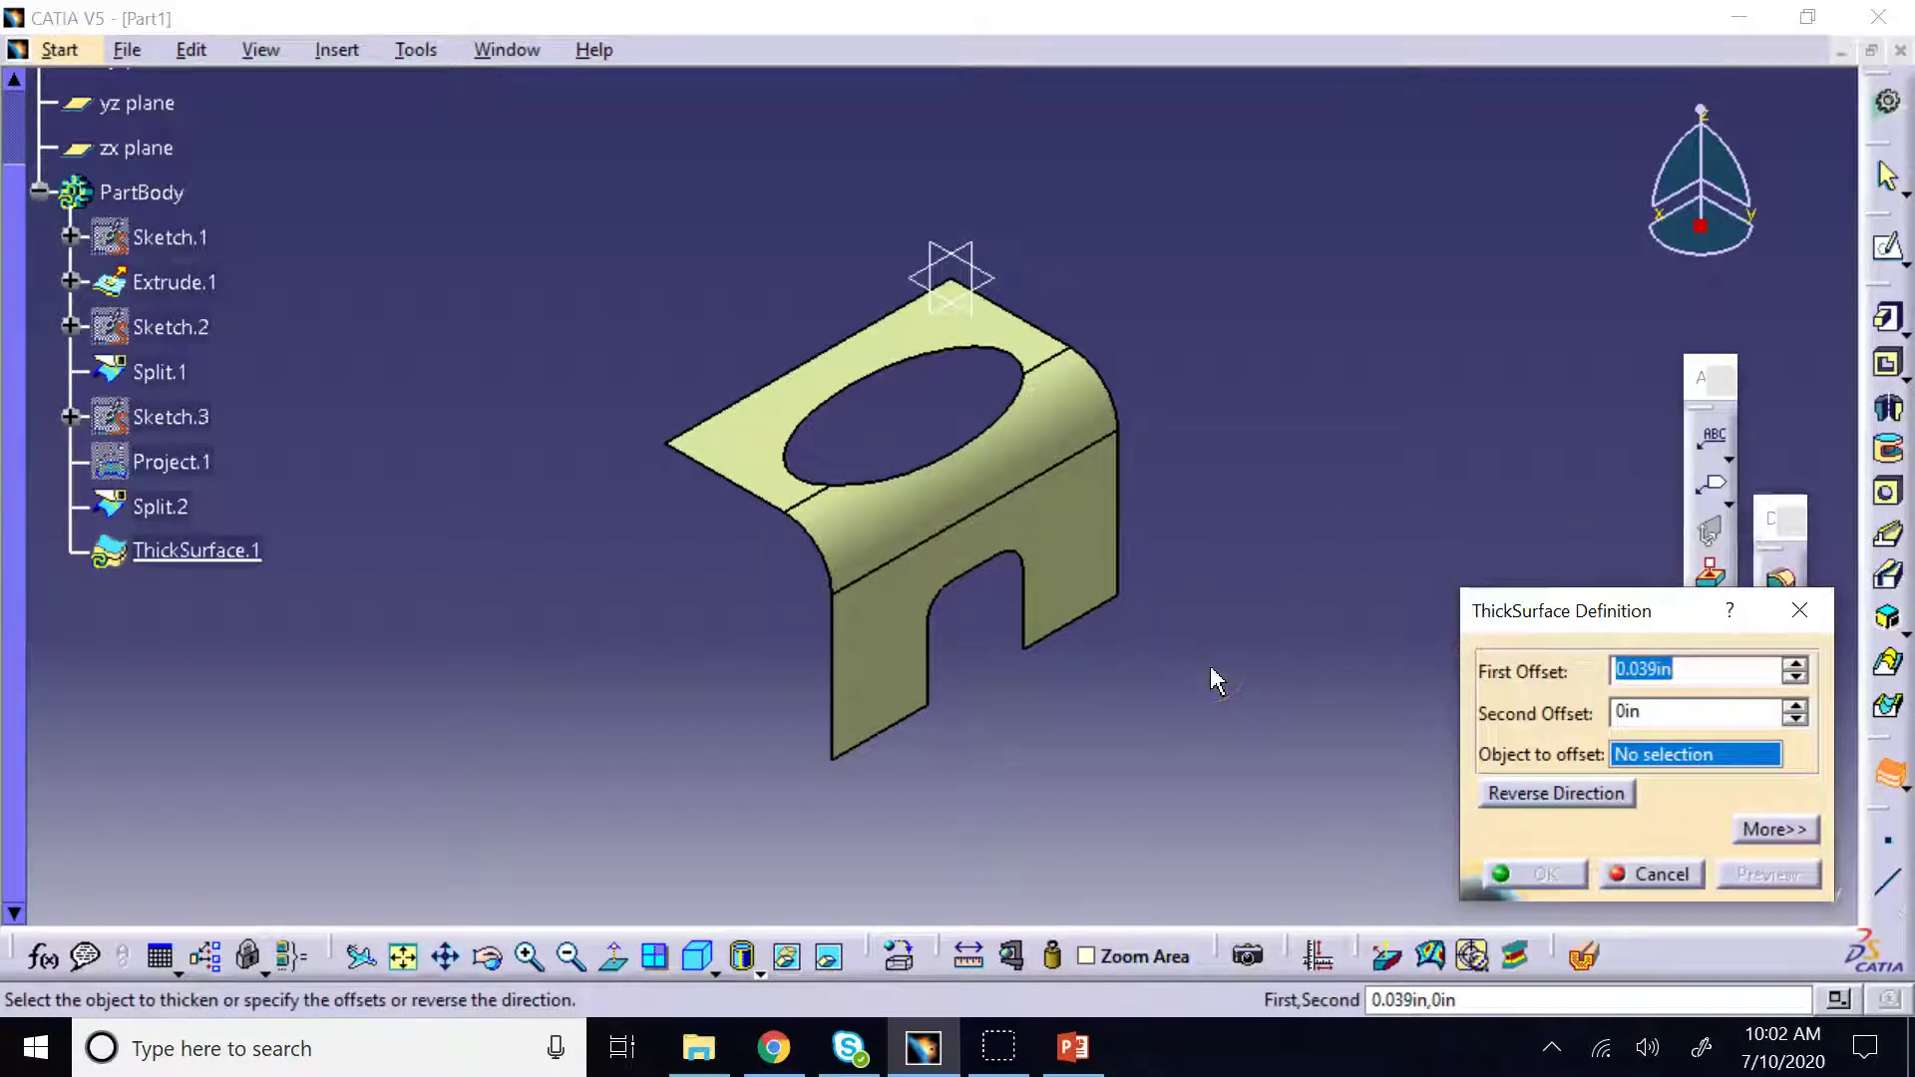
left_click(760, 445)
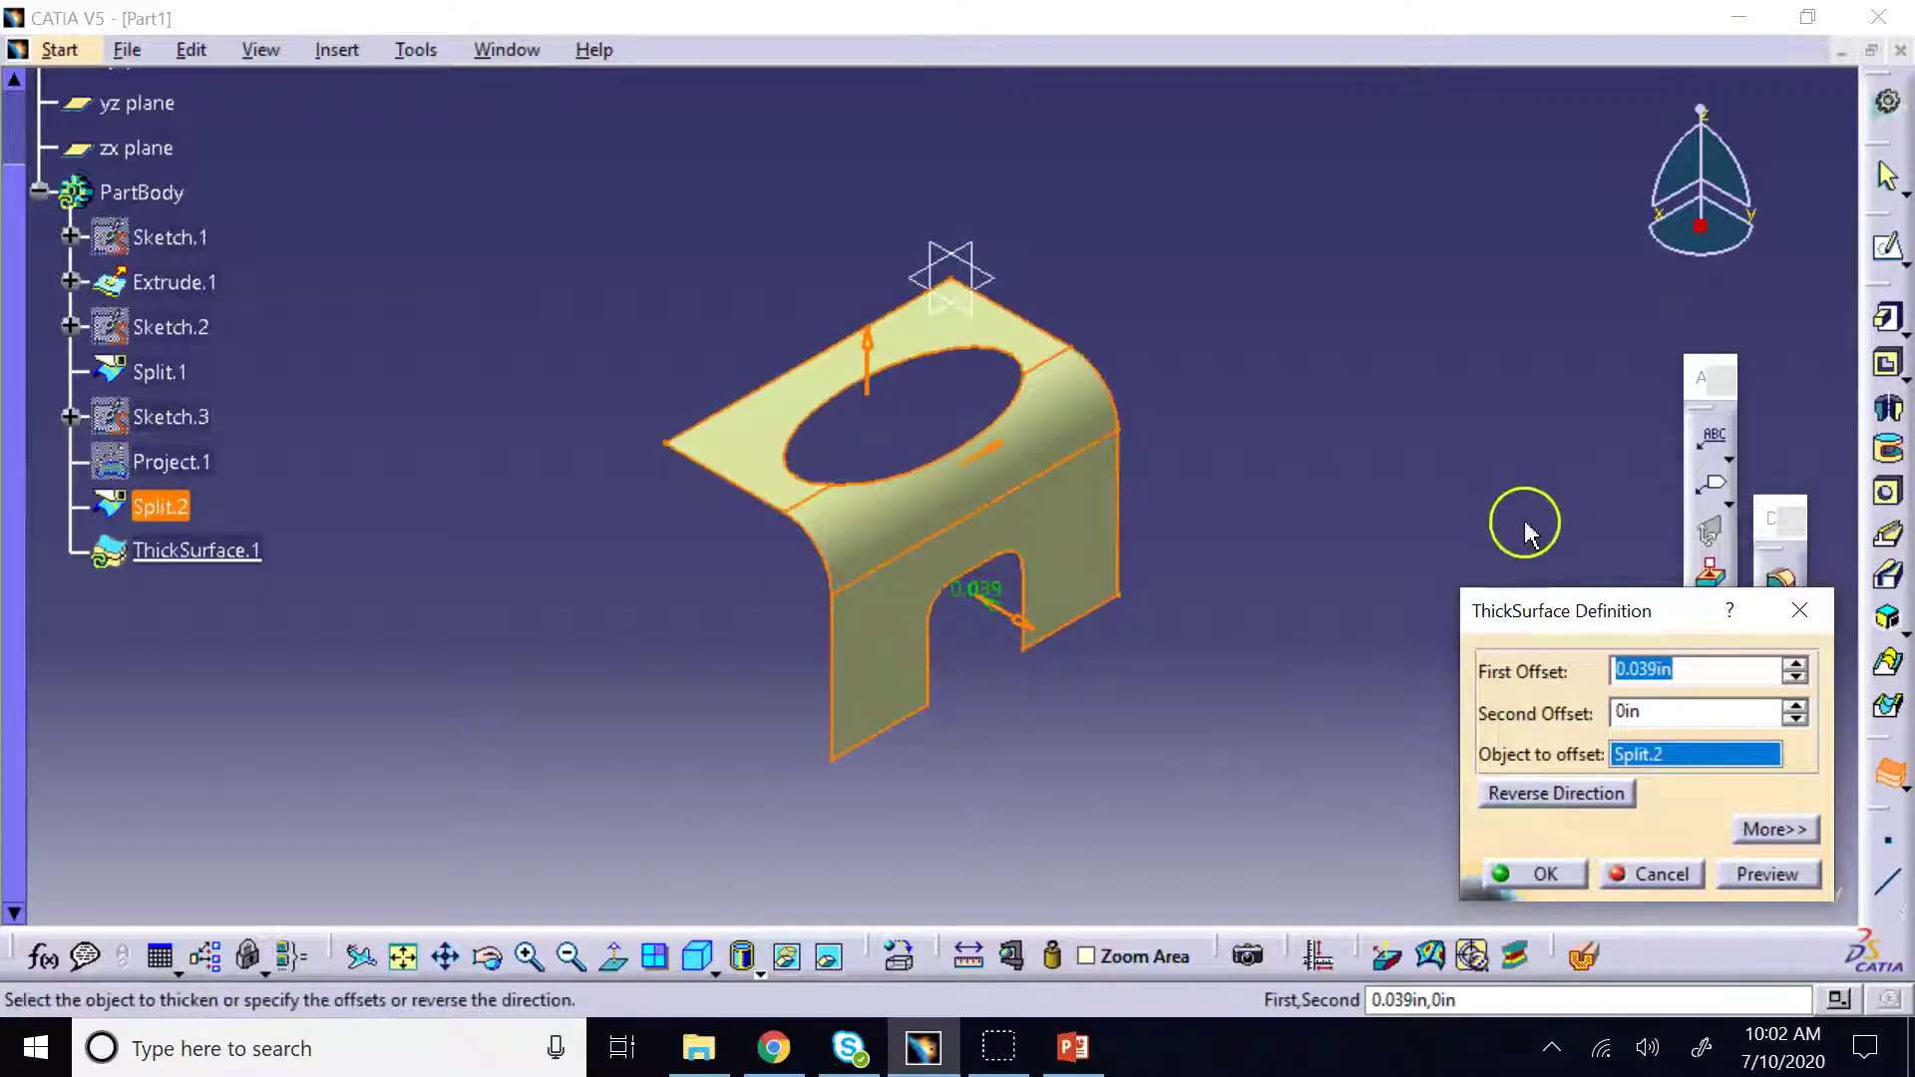
type("0.05")
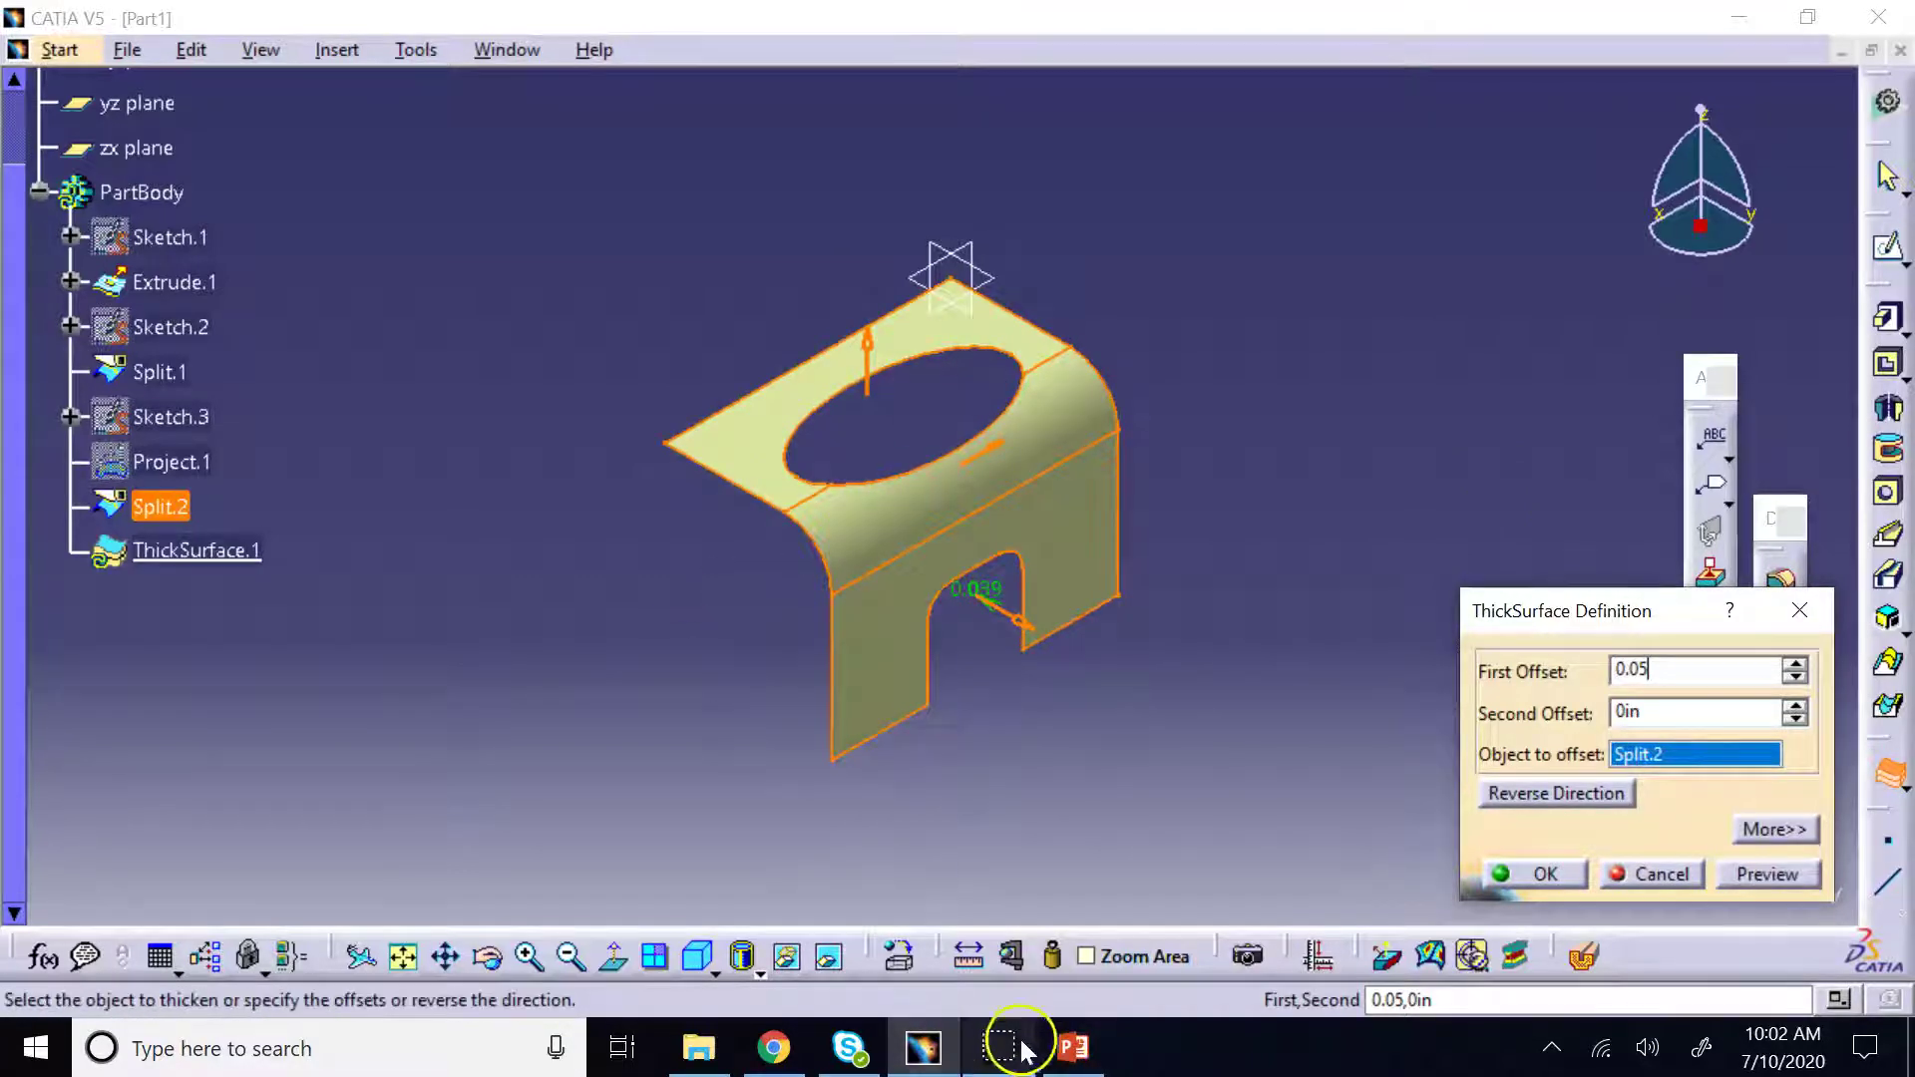
left_click(1072, 1047)
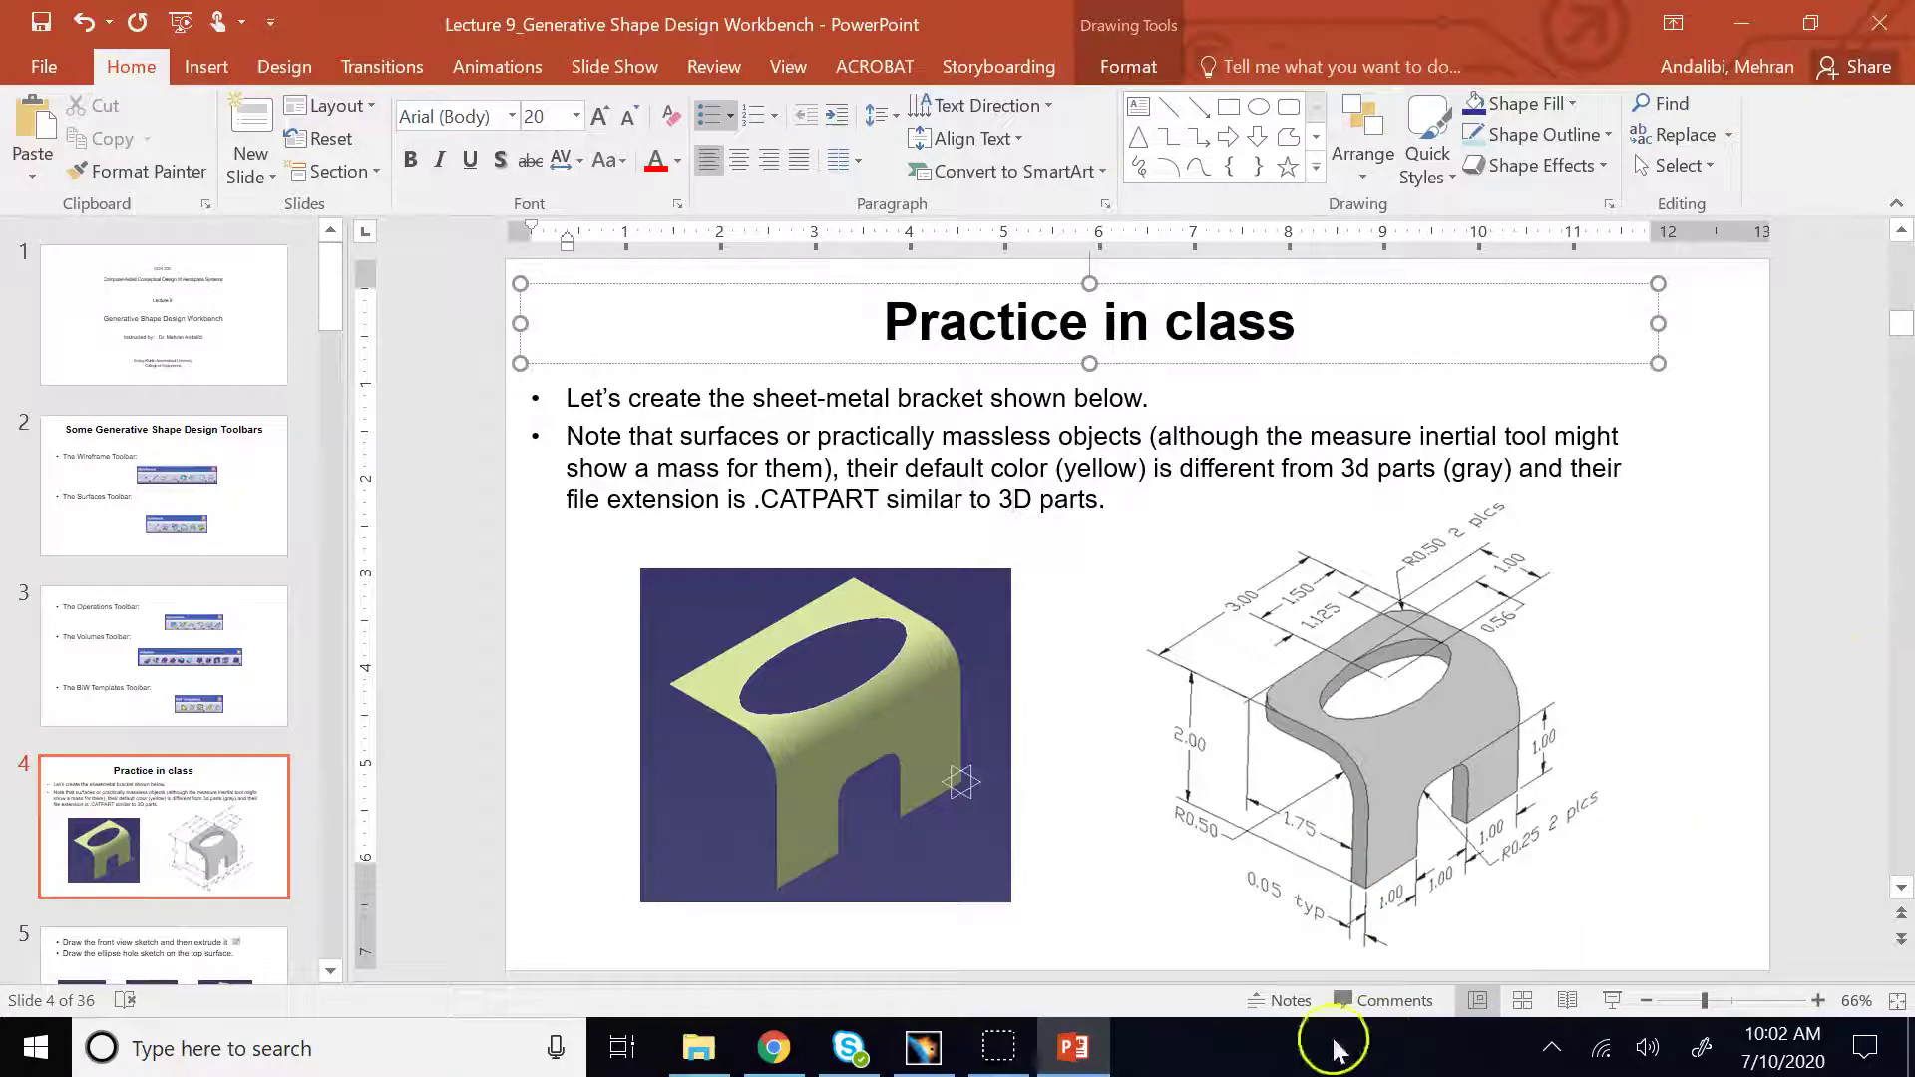
left_click(926, 1067)
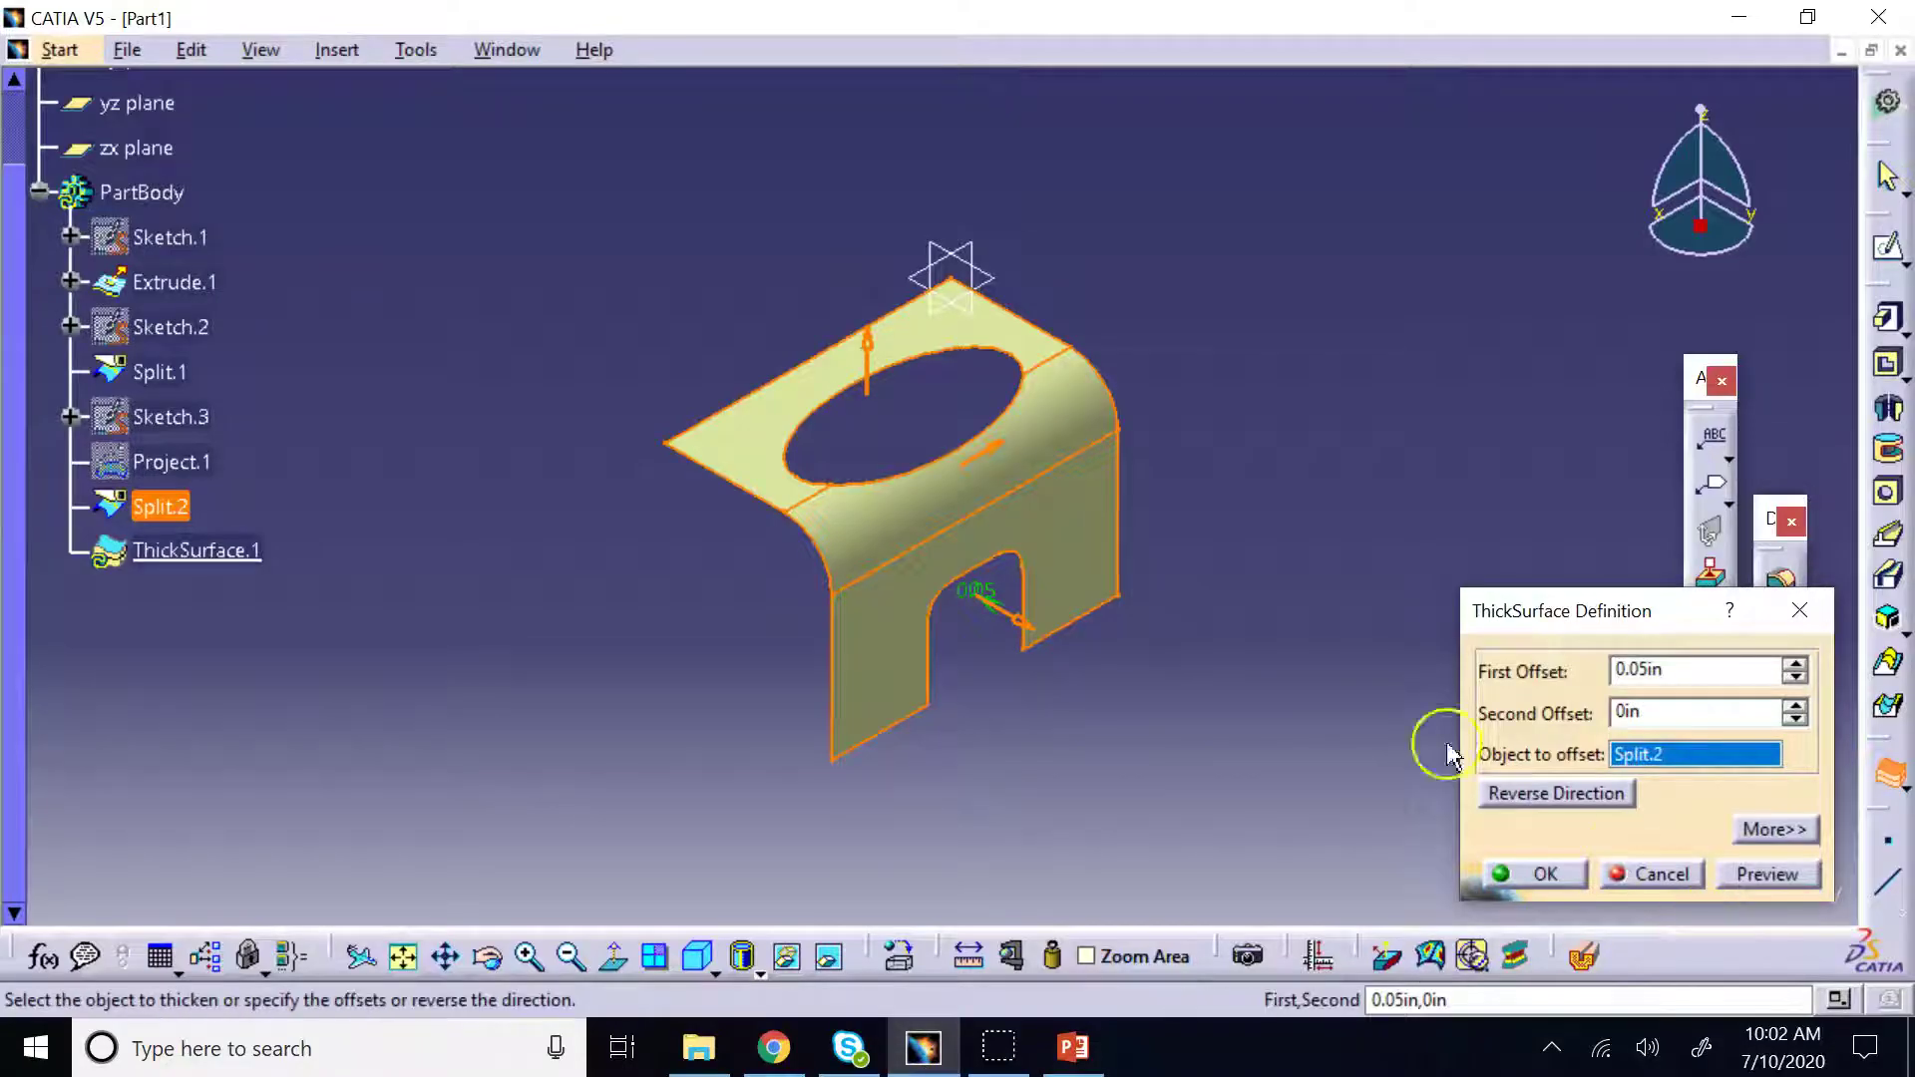
left_click(870, 345)
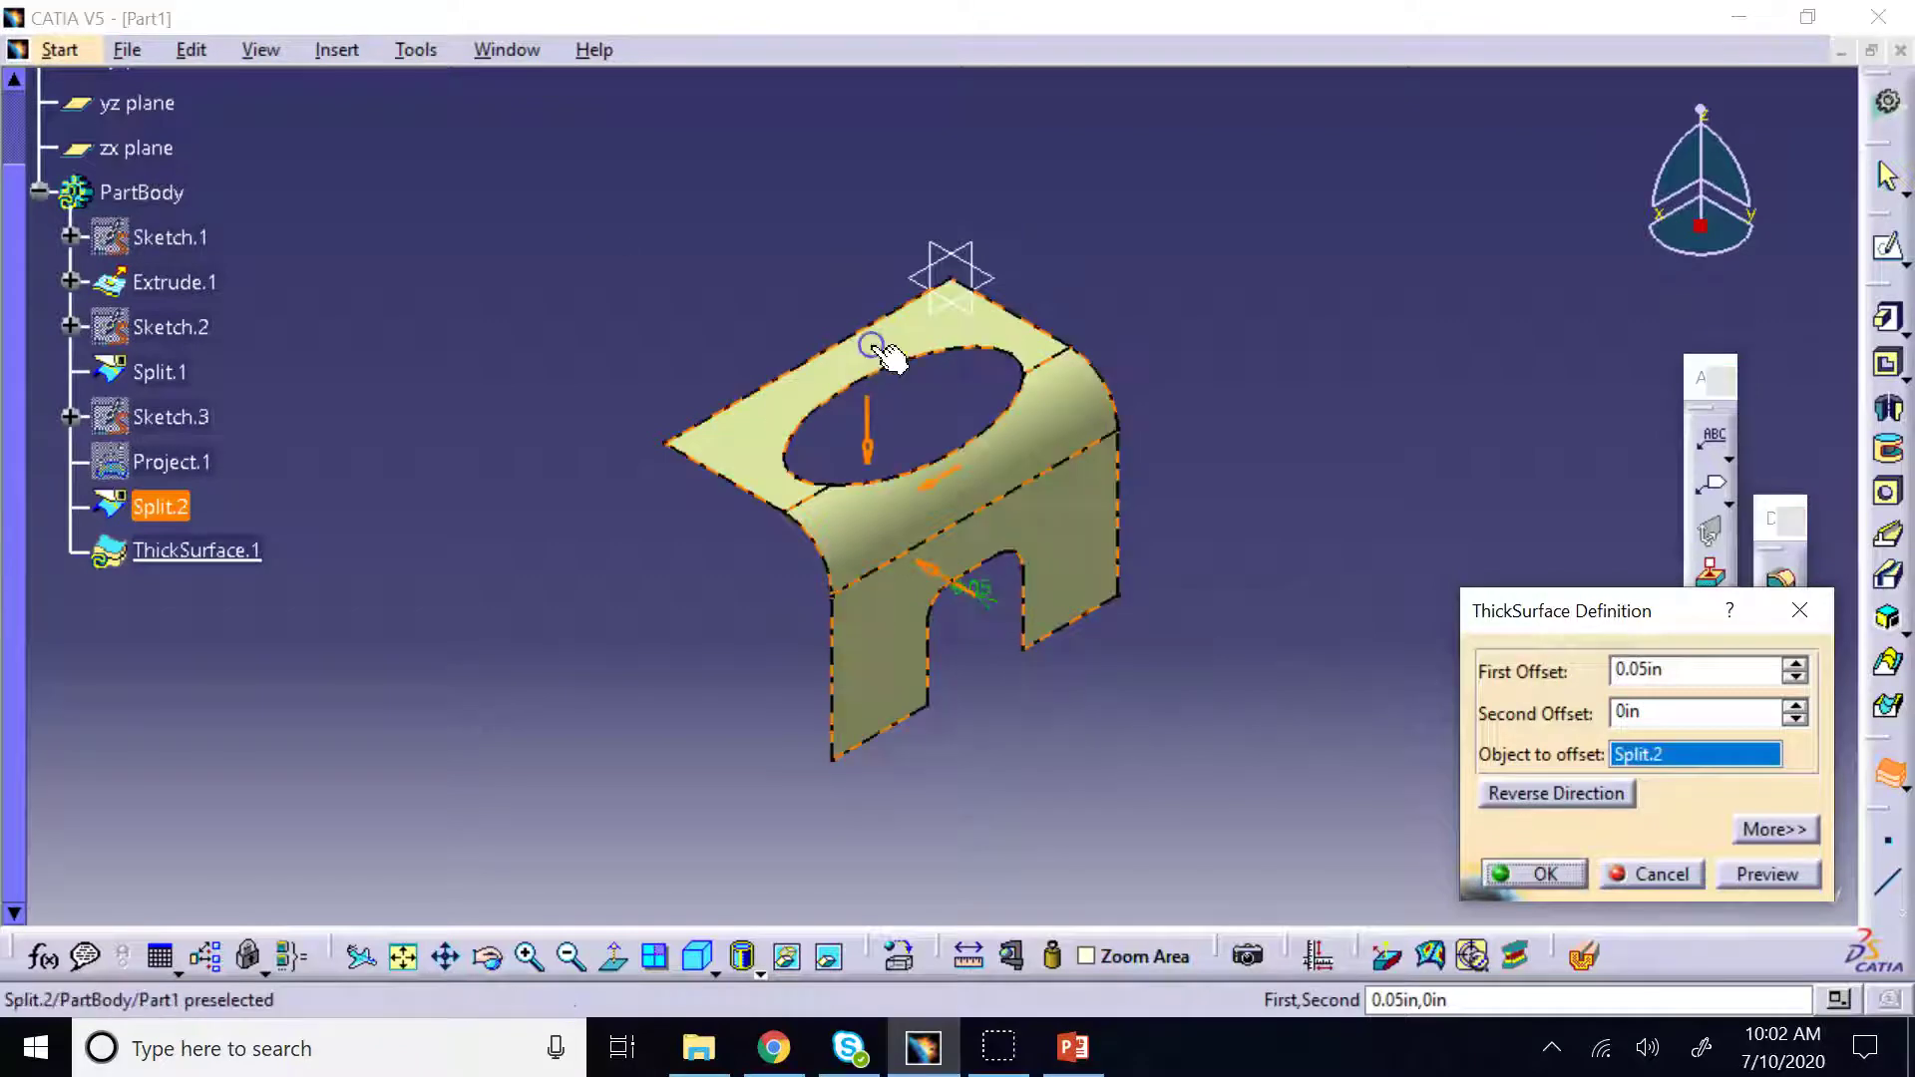
left_click(869, 459)
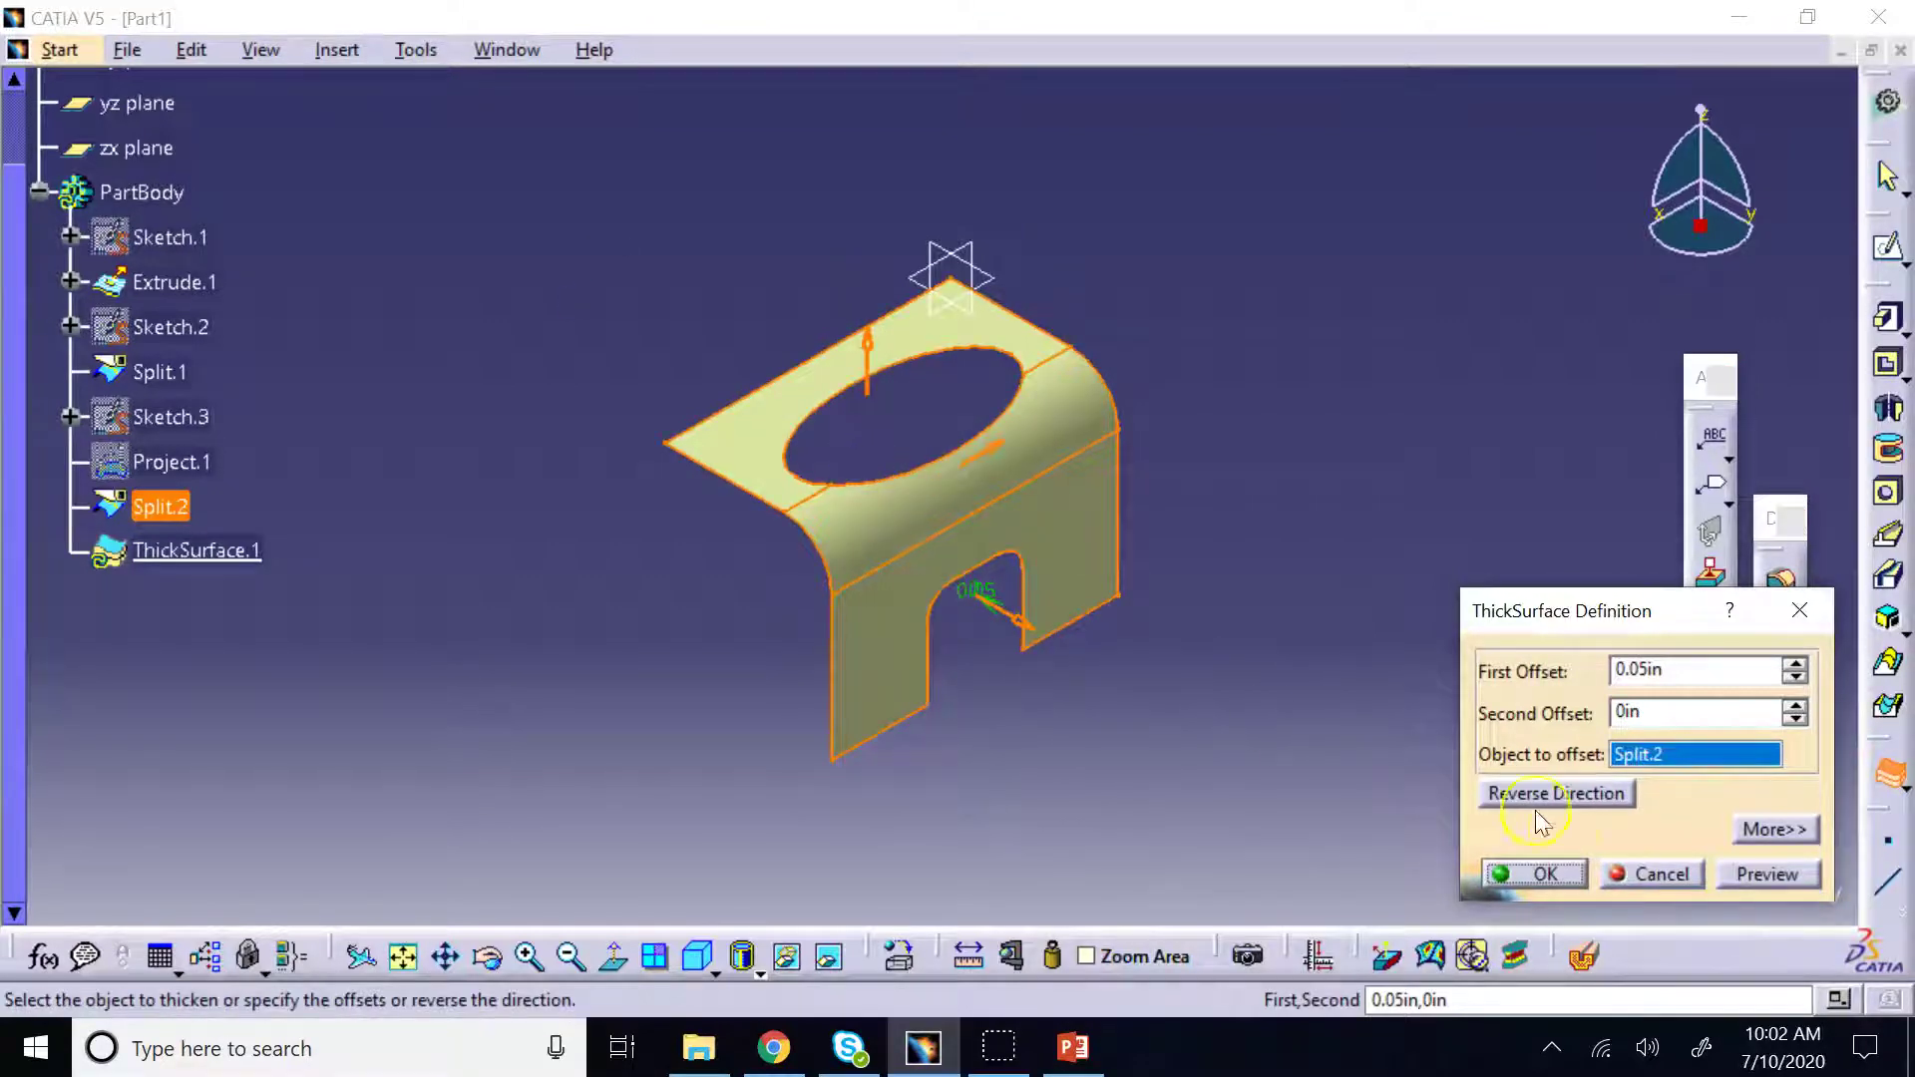
left_click(1541, 878)
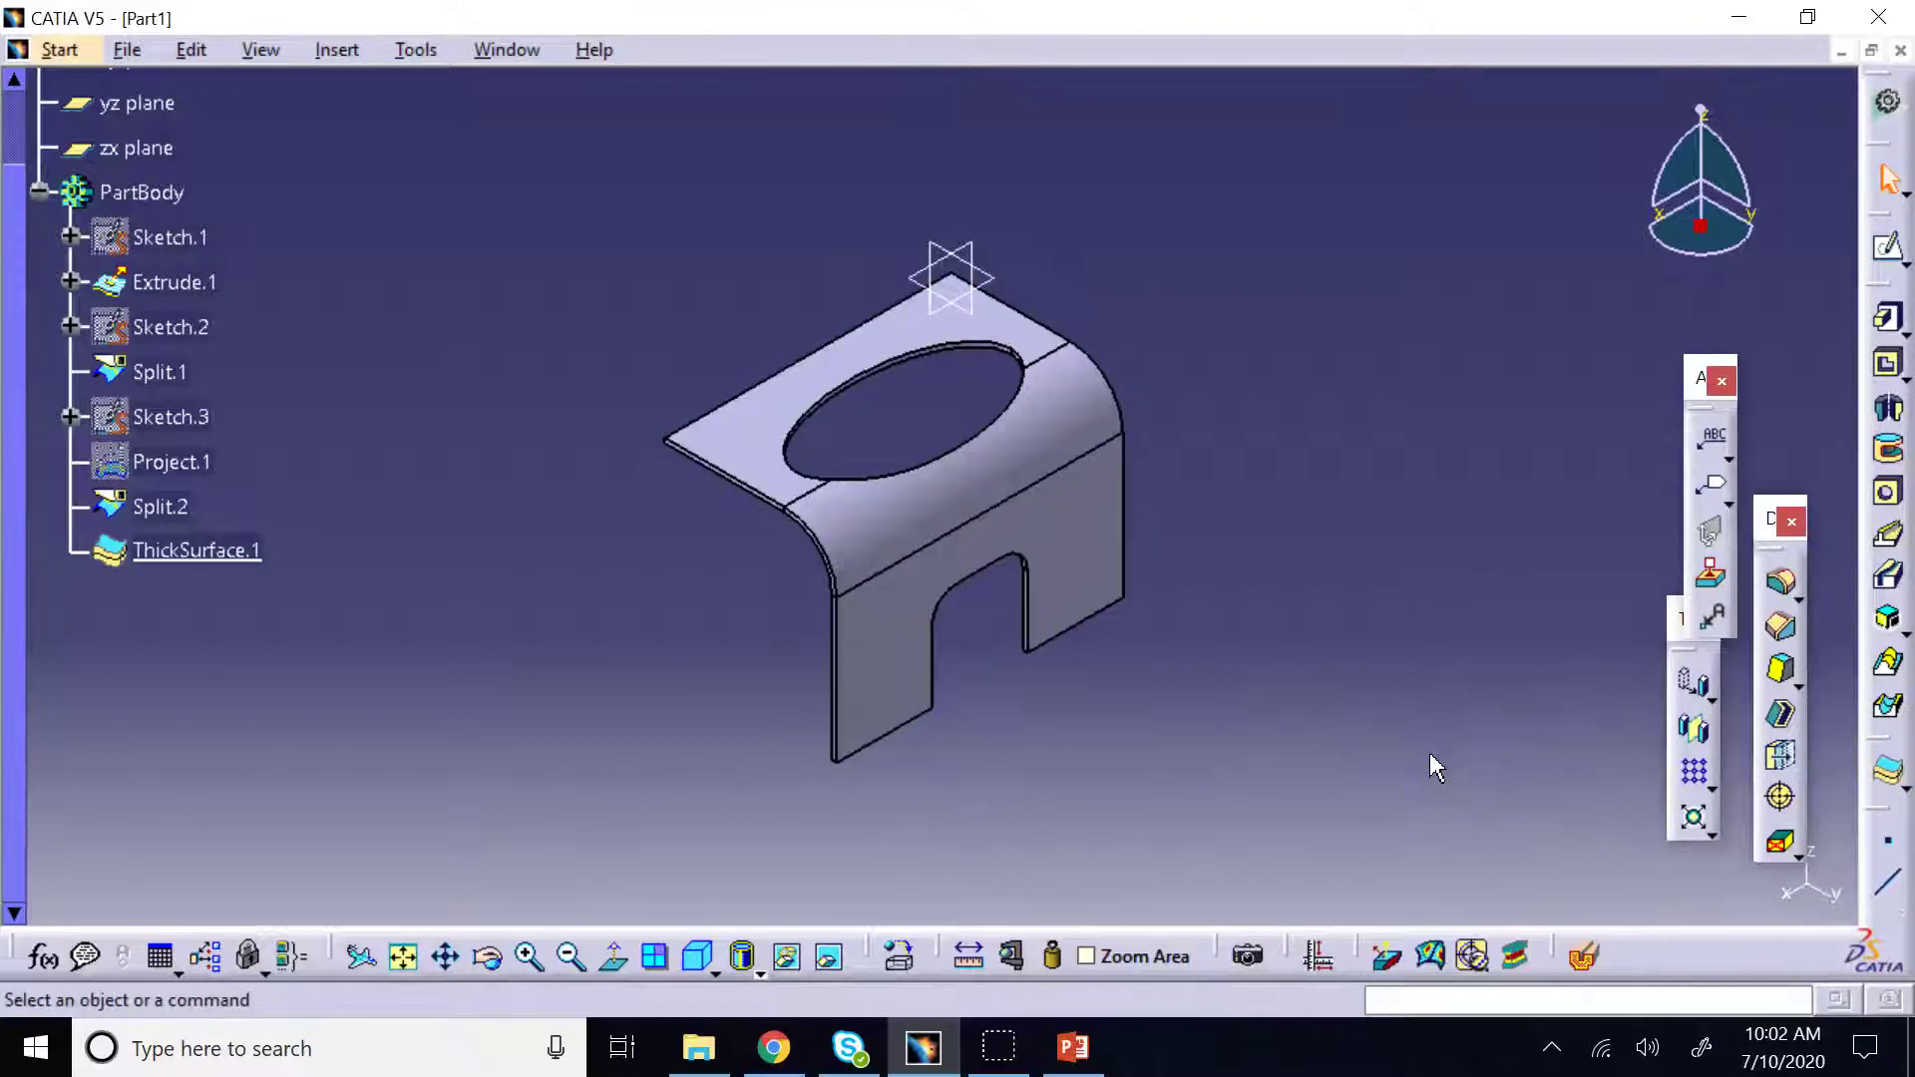
Hide the Extrude.1, Split.1 and Split.2 surfaces and fit the thickened bracket in the view
right_click(162, 509)
left_click(239, 496)
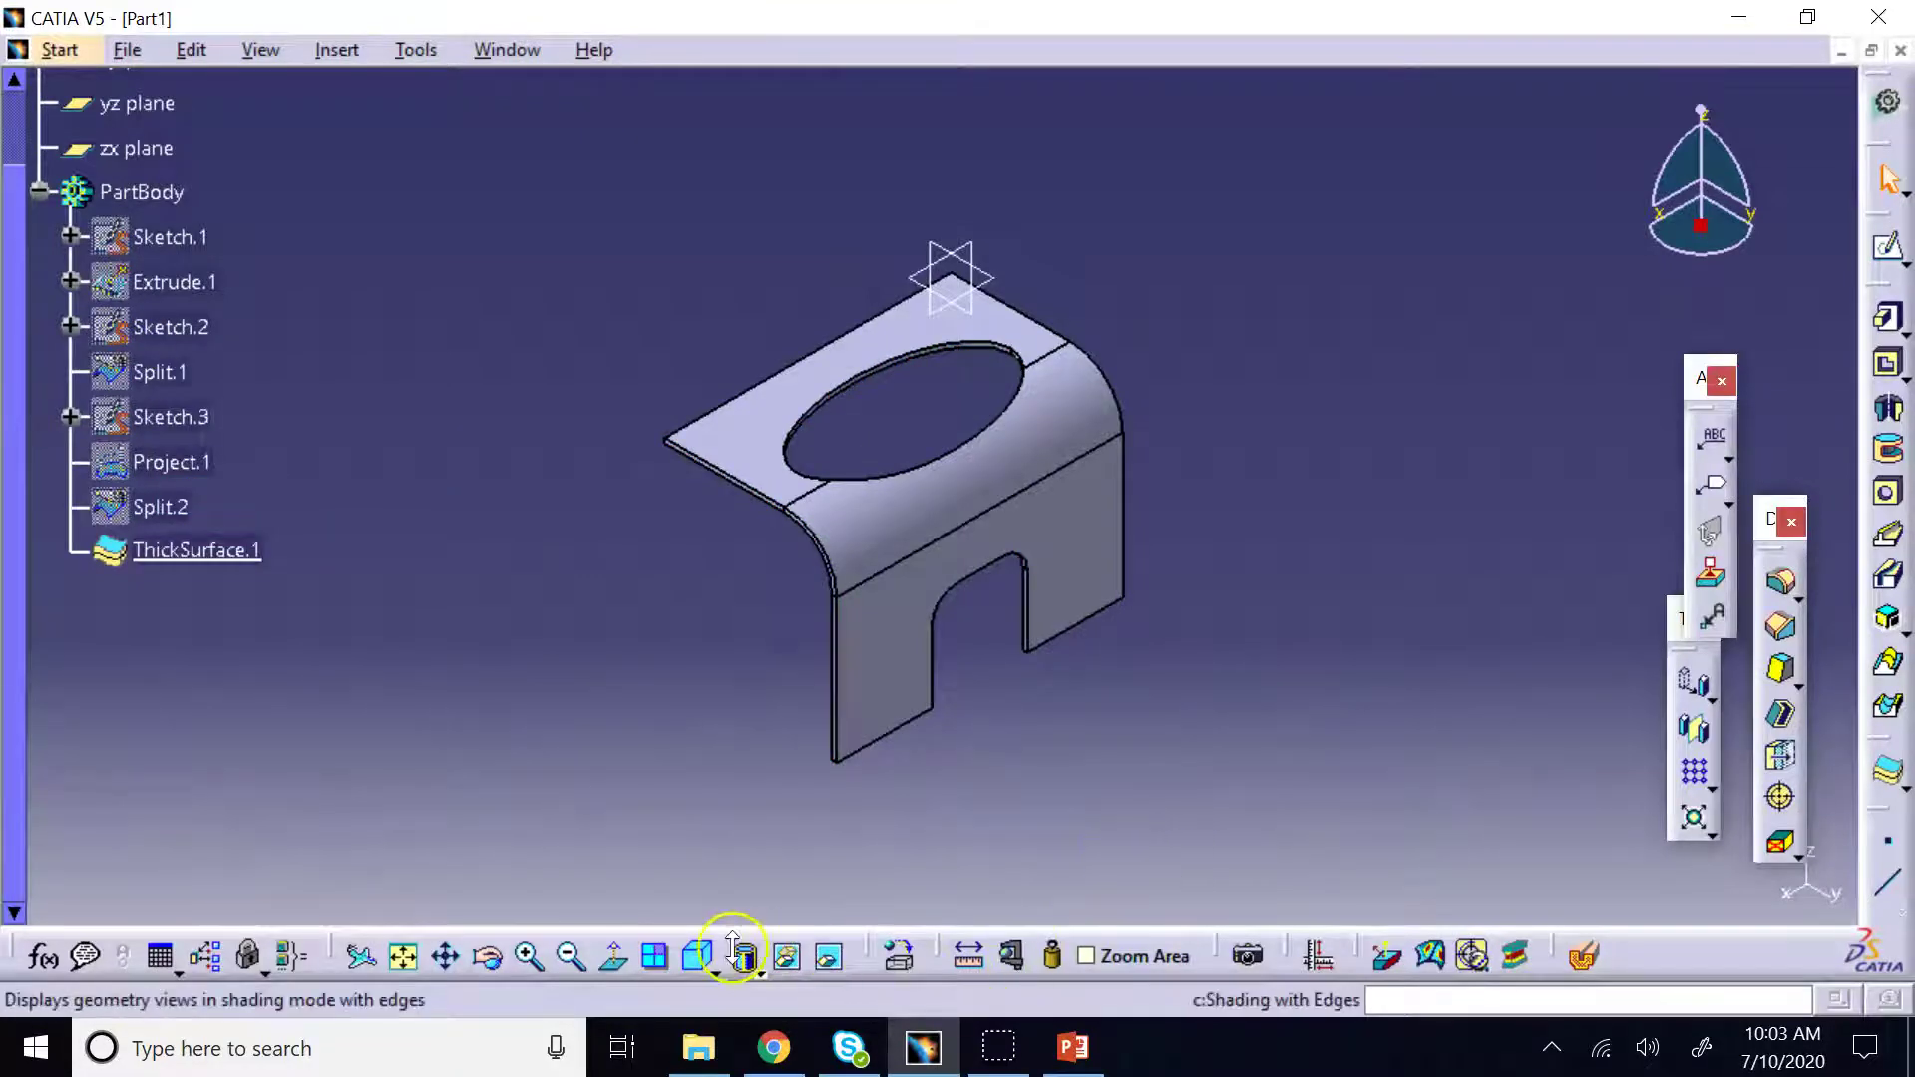
left_click(403, 958)
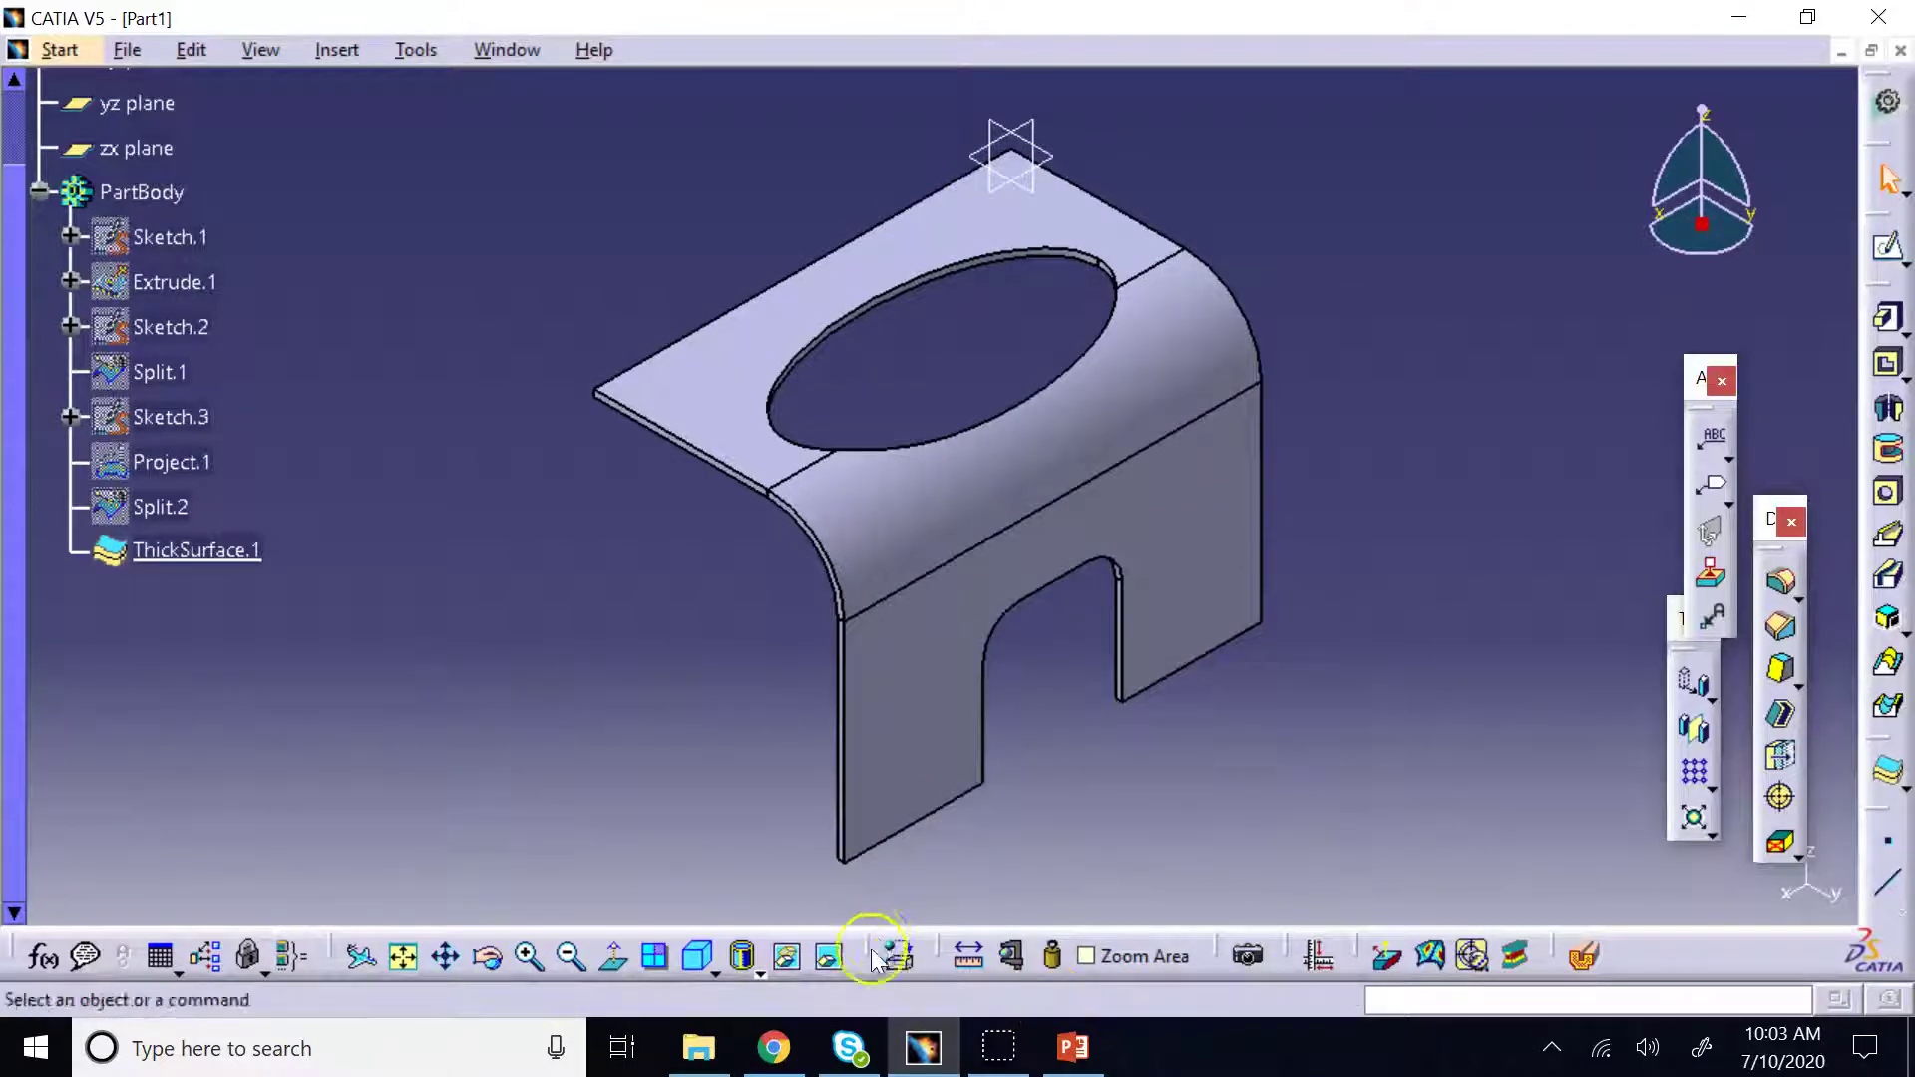
Apply the Aluminium material from the metal library to the PartBody
left_click(1011, 955)
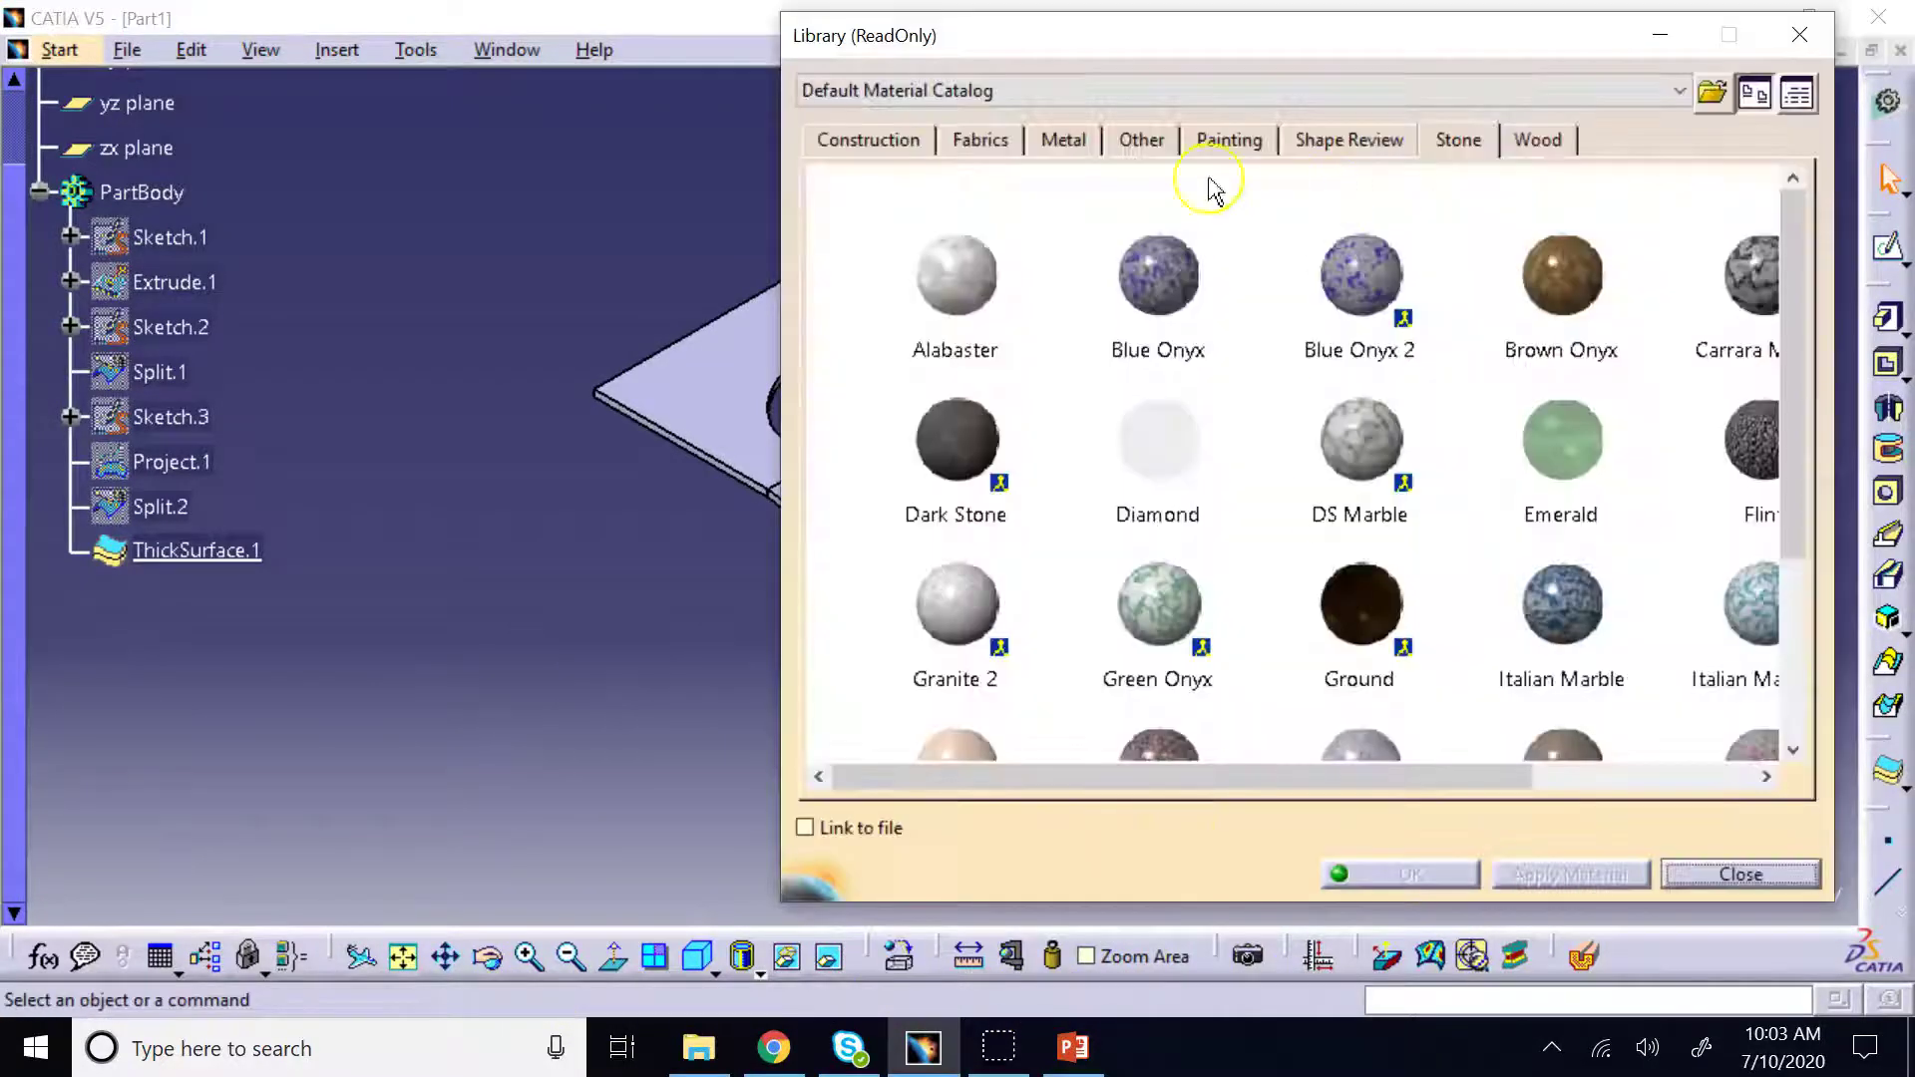
left_click(1061, 140)
left_click(941, 269)
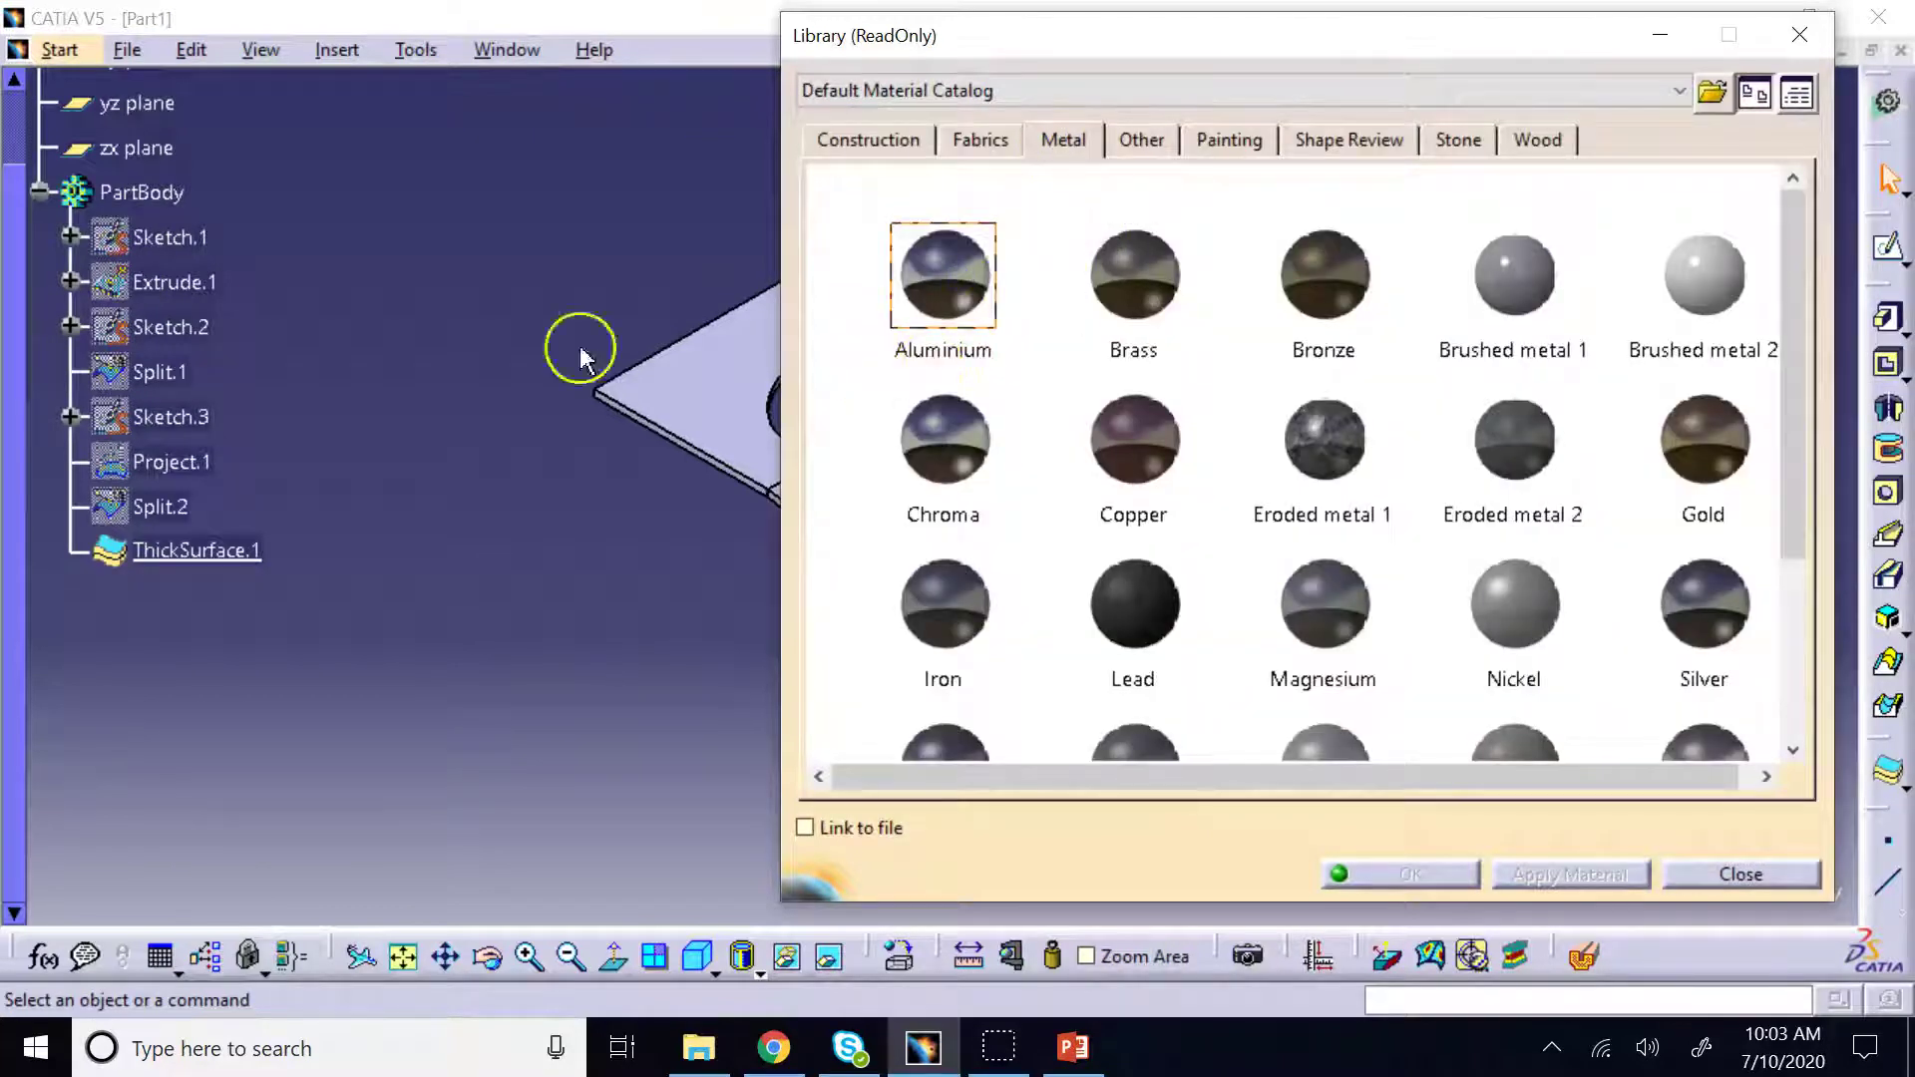
left_click(114, 219)
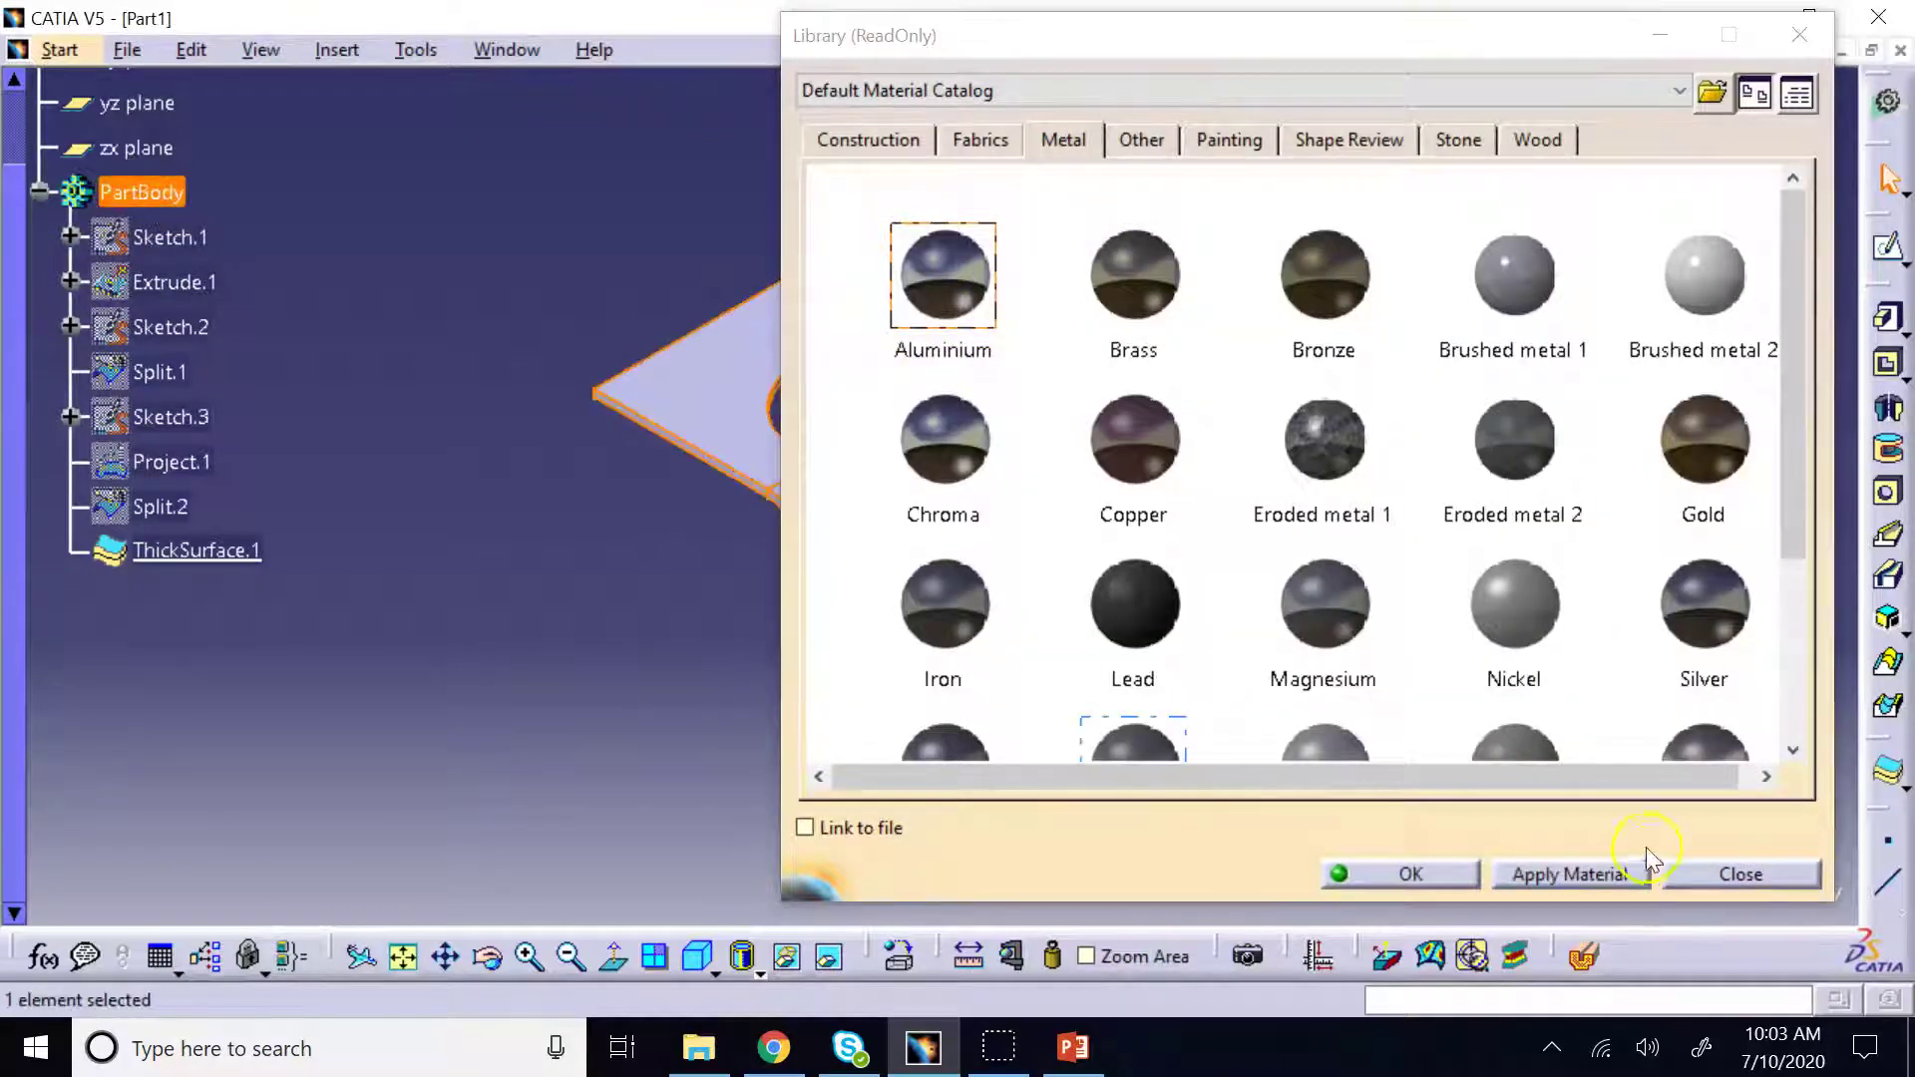
left_click(1635, 874)
left_click(1401, 878)
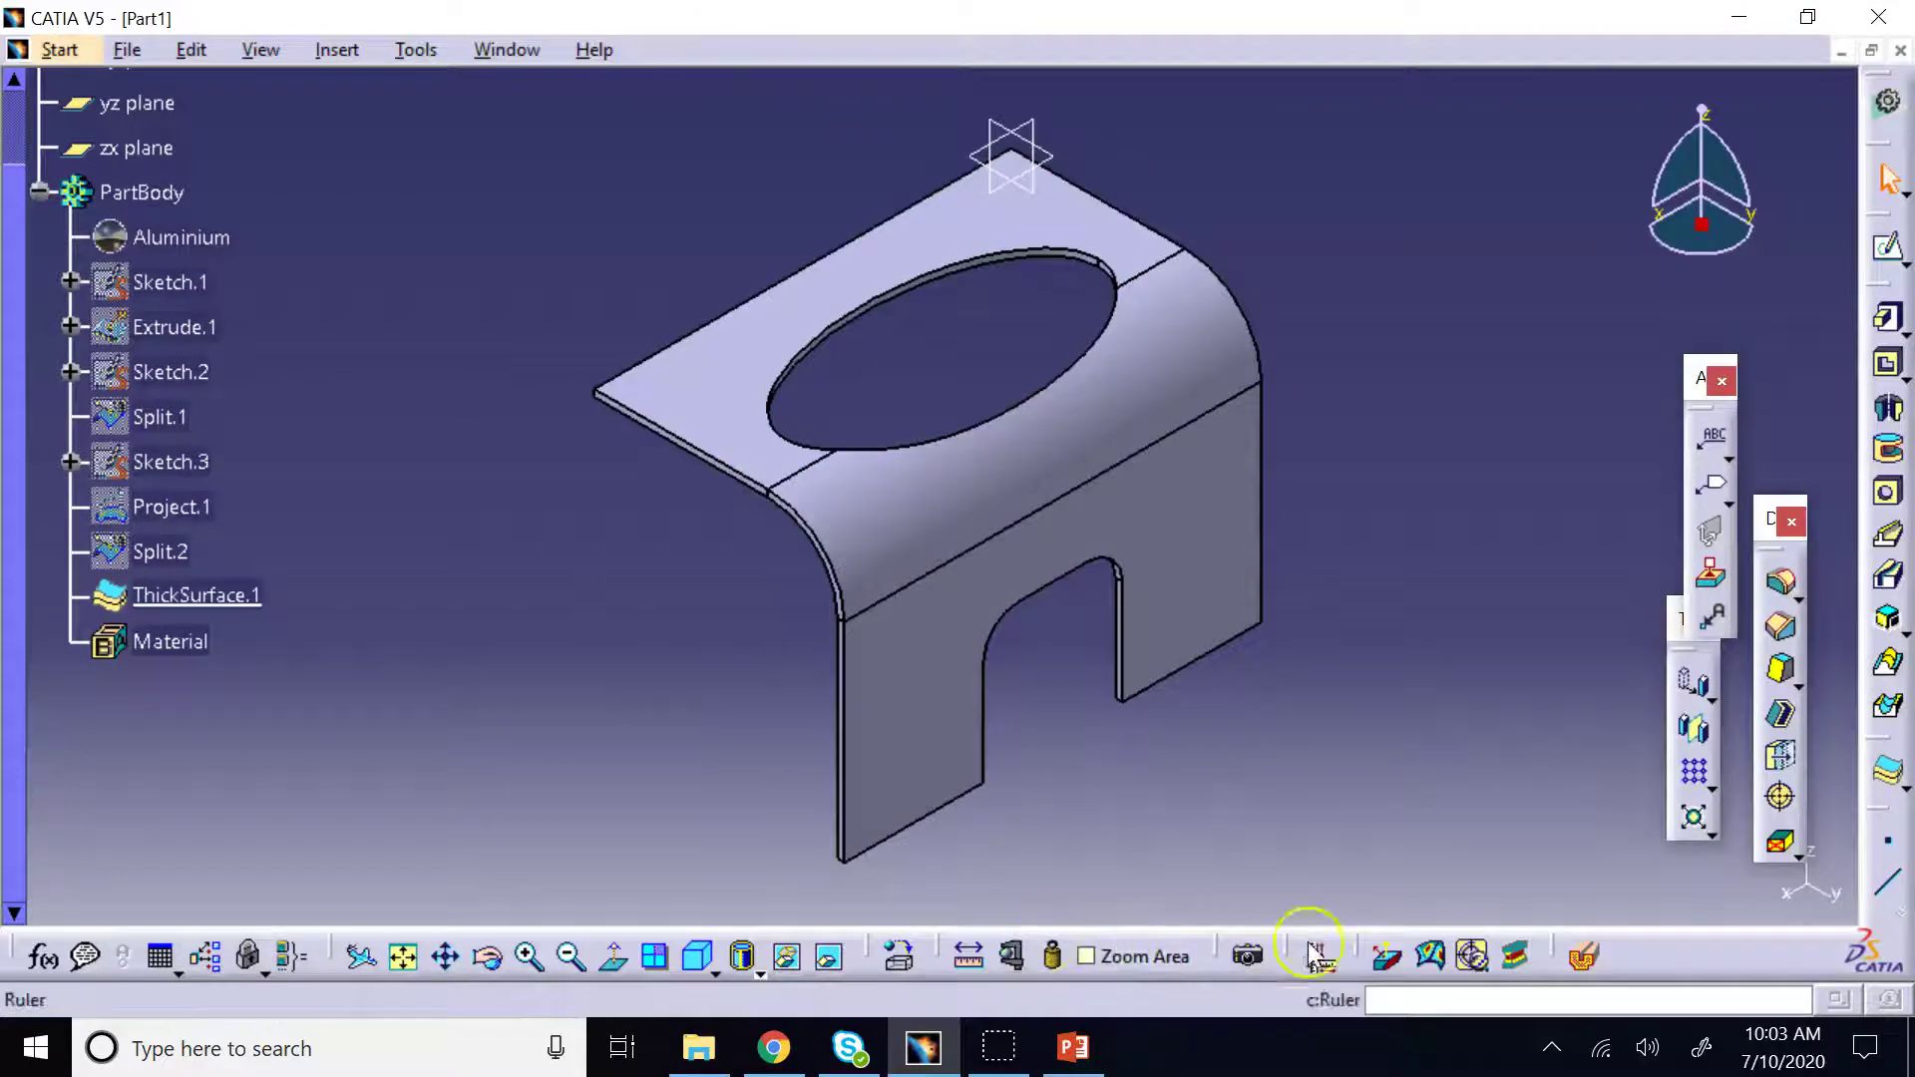
View the bracket in Shading with Material, then return the display to shading with edges
left_click(760, 970)
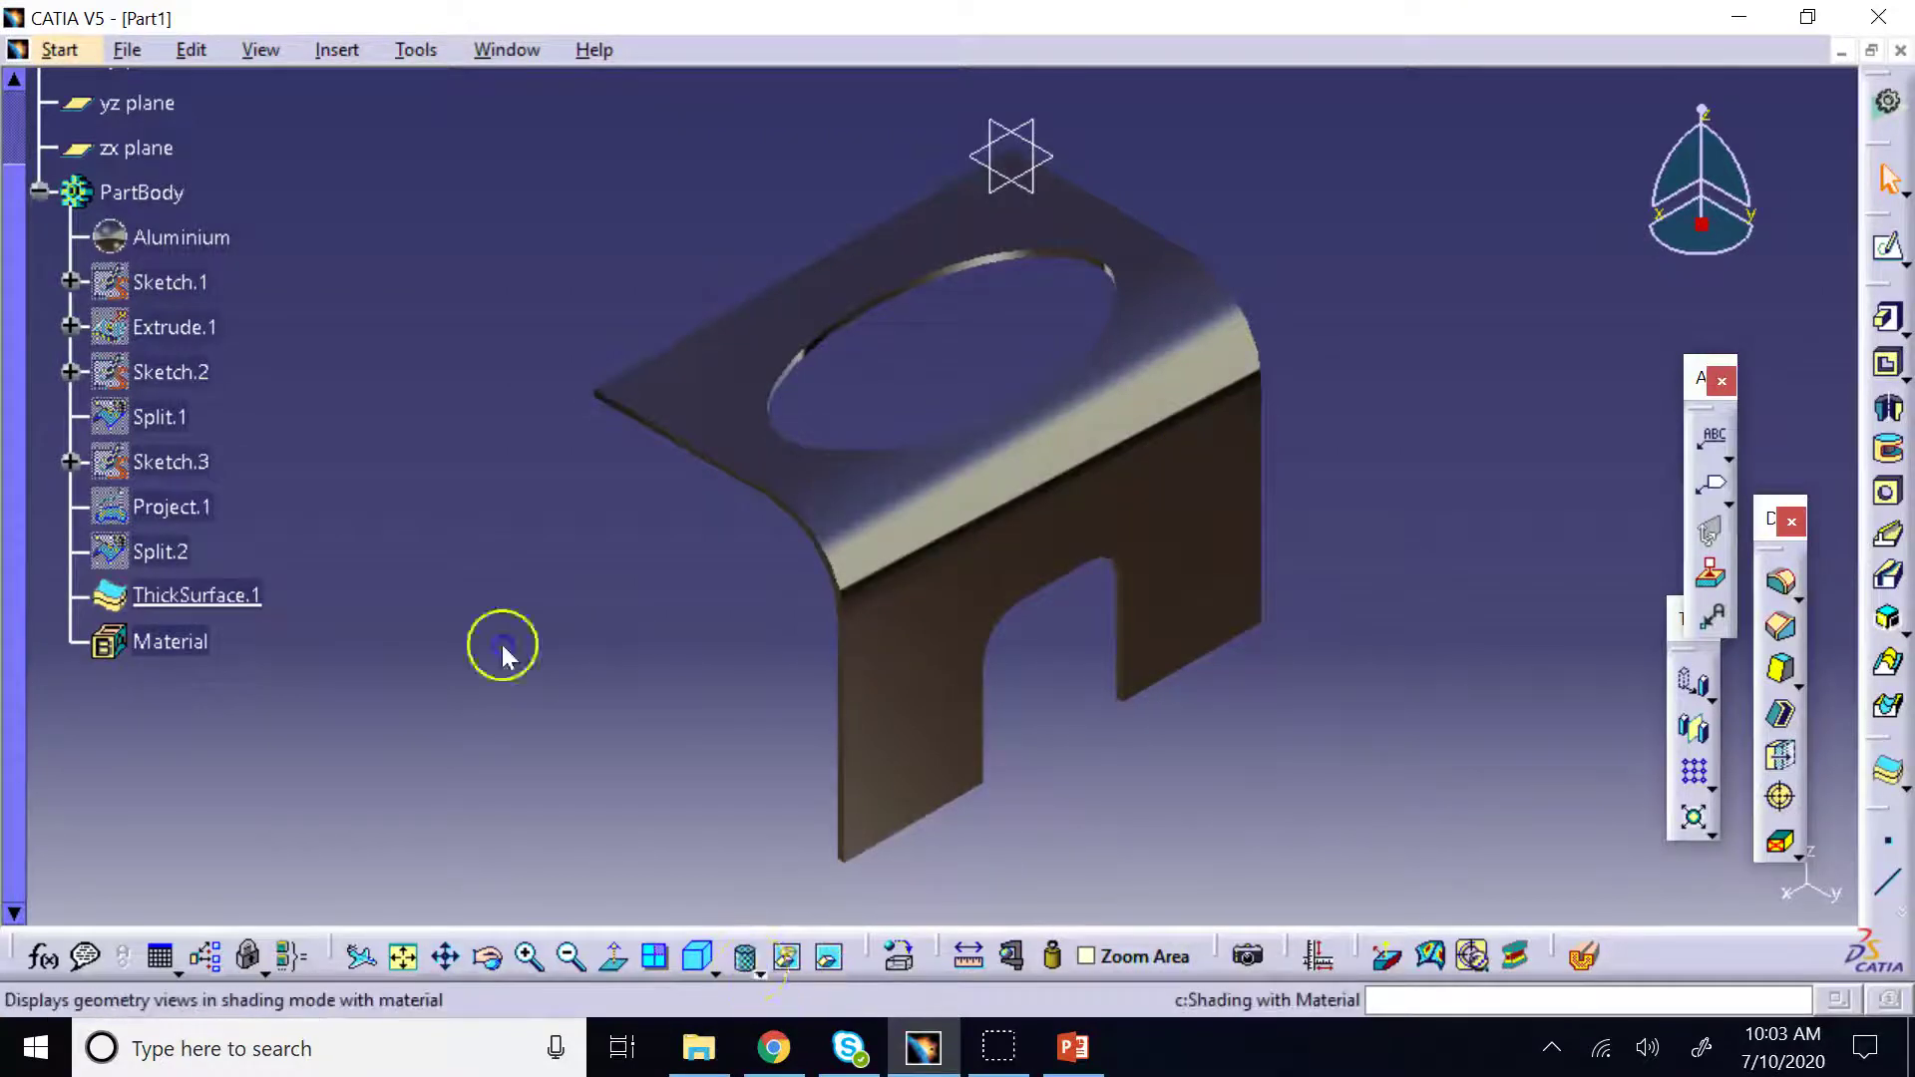
left_click(760, 969)
left_click(783, 783)
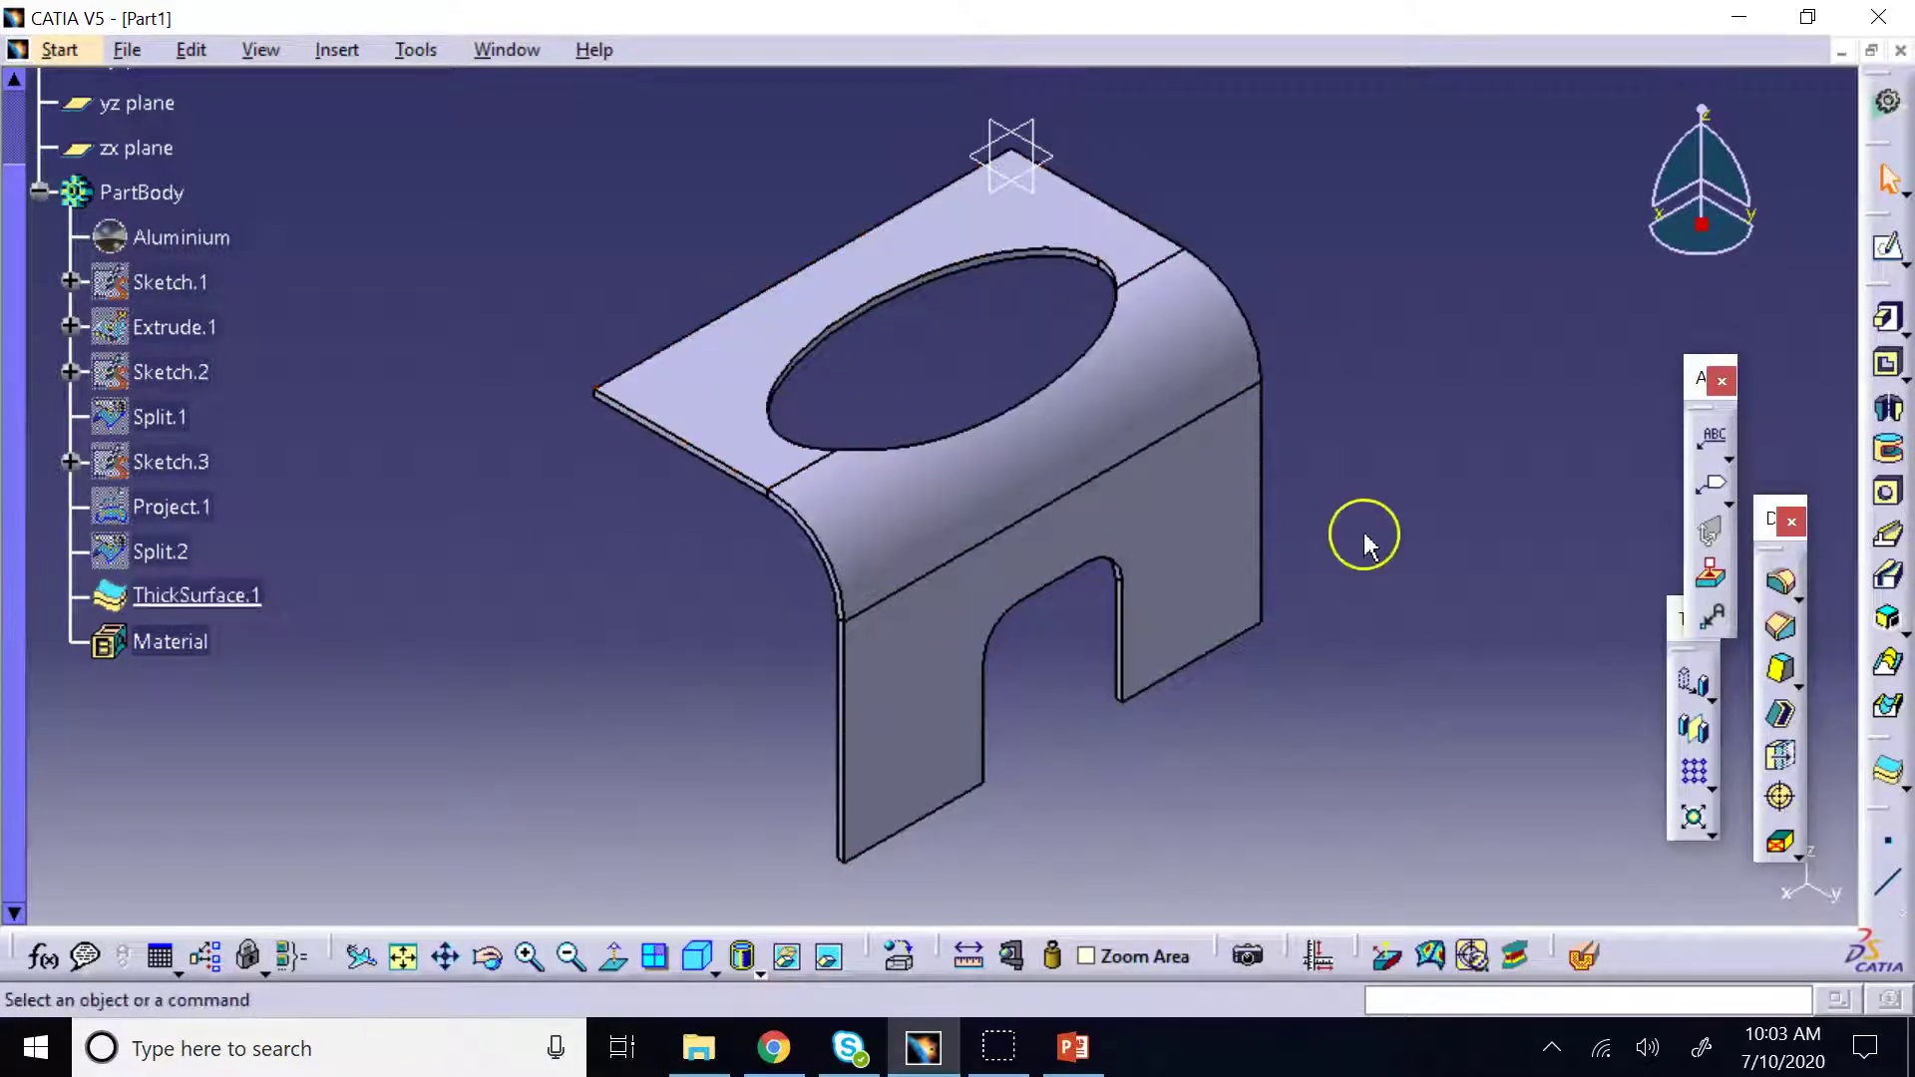
Check the PowerPoint drawing, return to CATIA and define a 0.5 in edge fillet on one free corner edge of the bracket's top flange
left_click(1073, 1048)
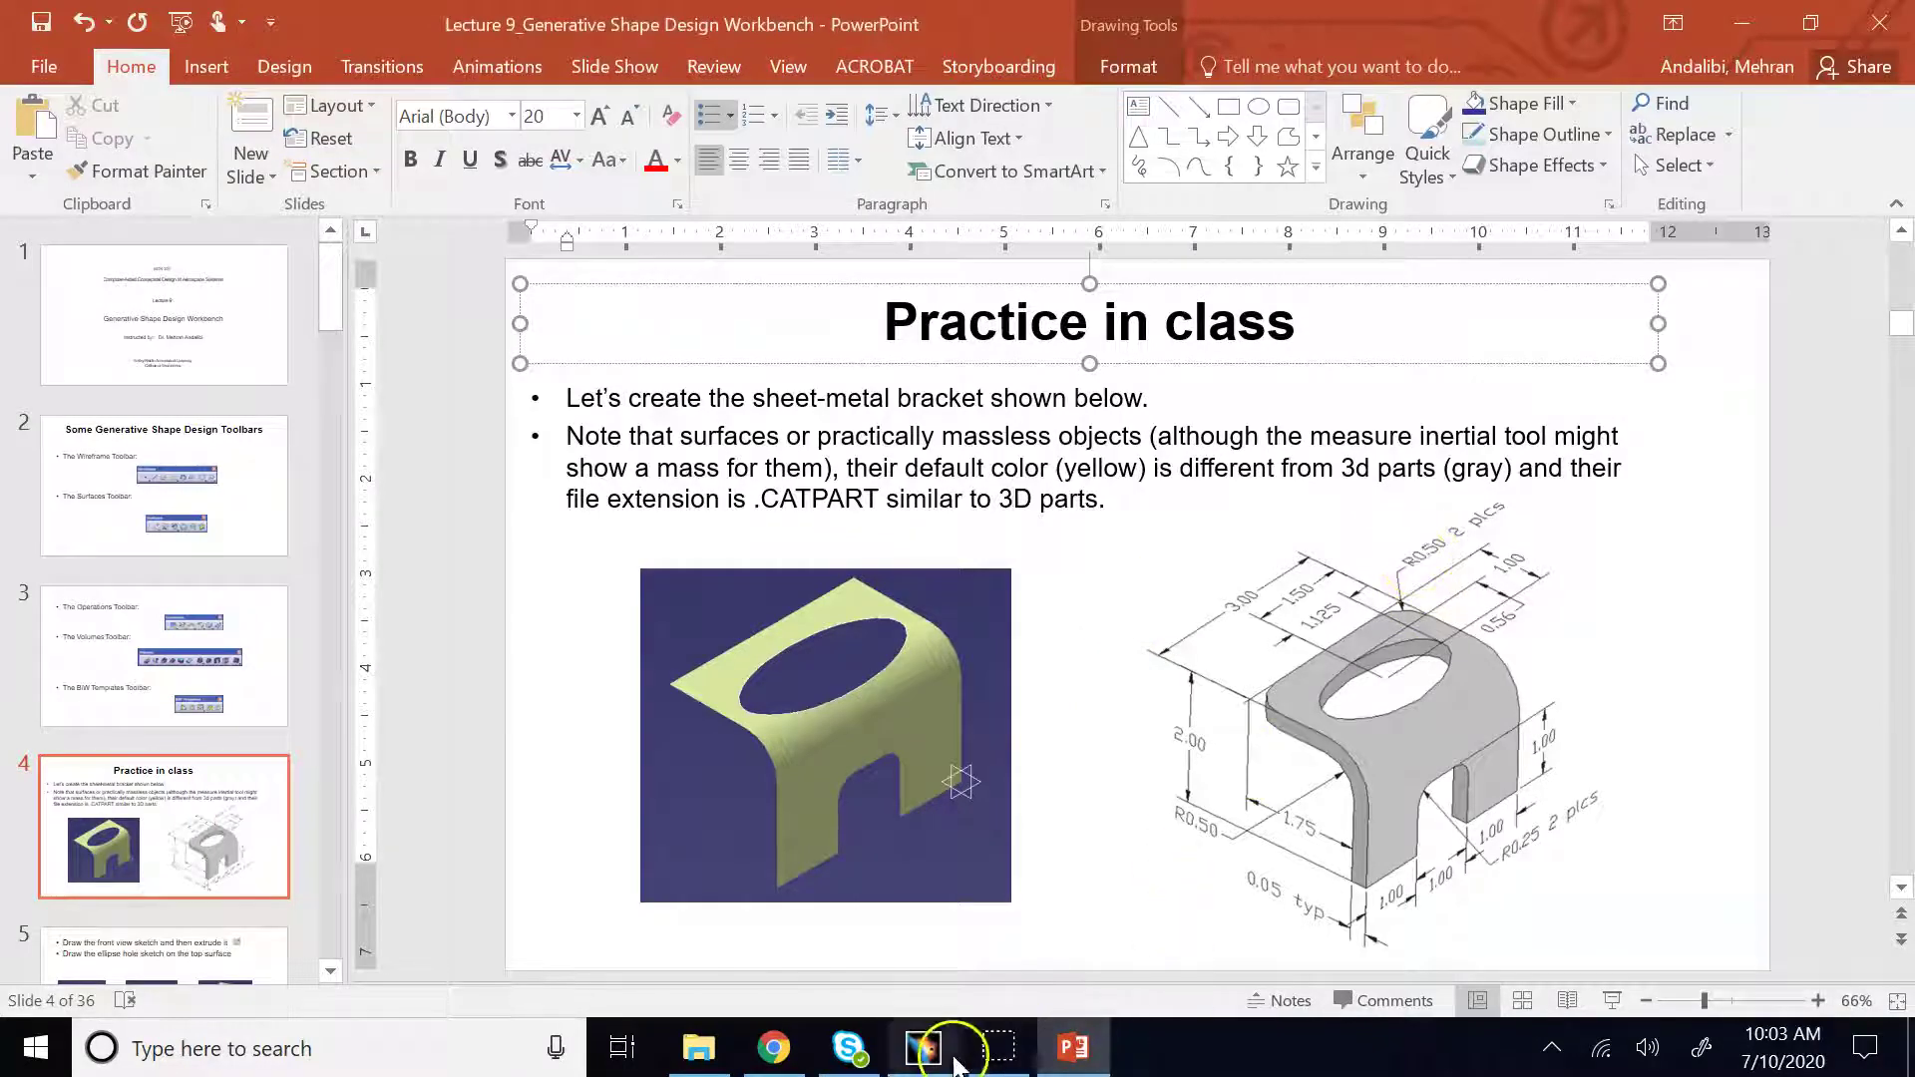
left_click(924, 1045)
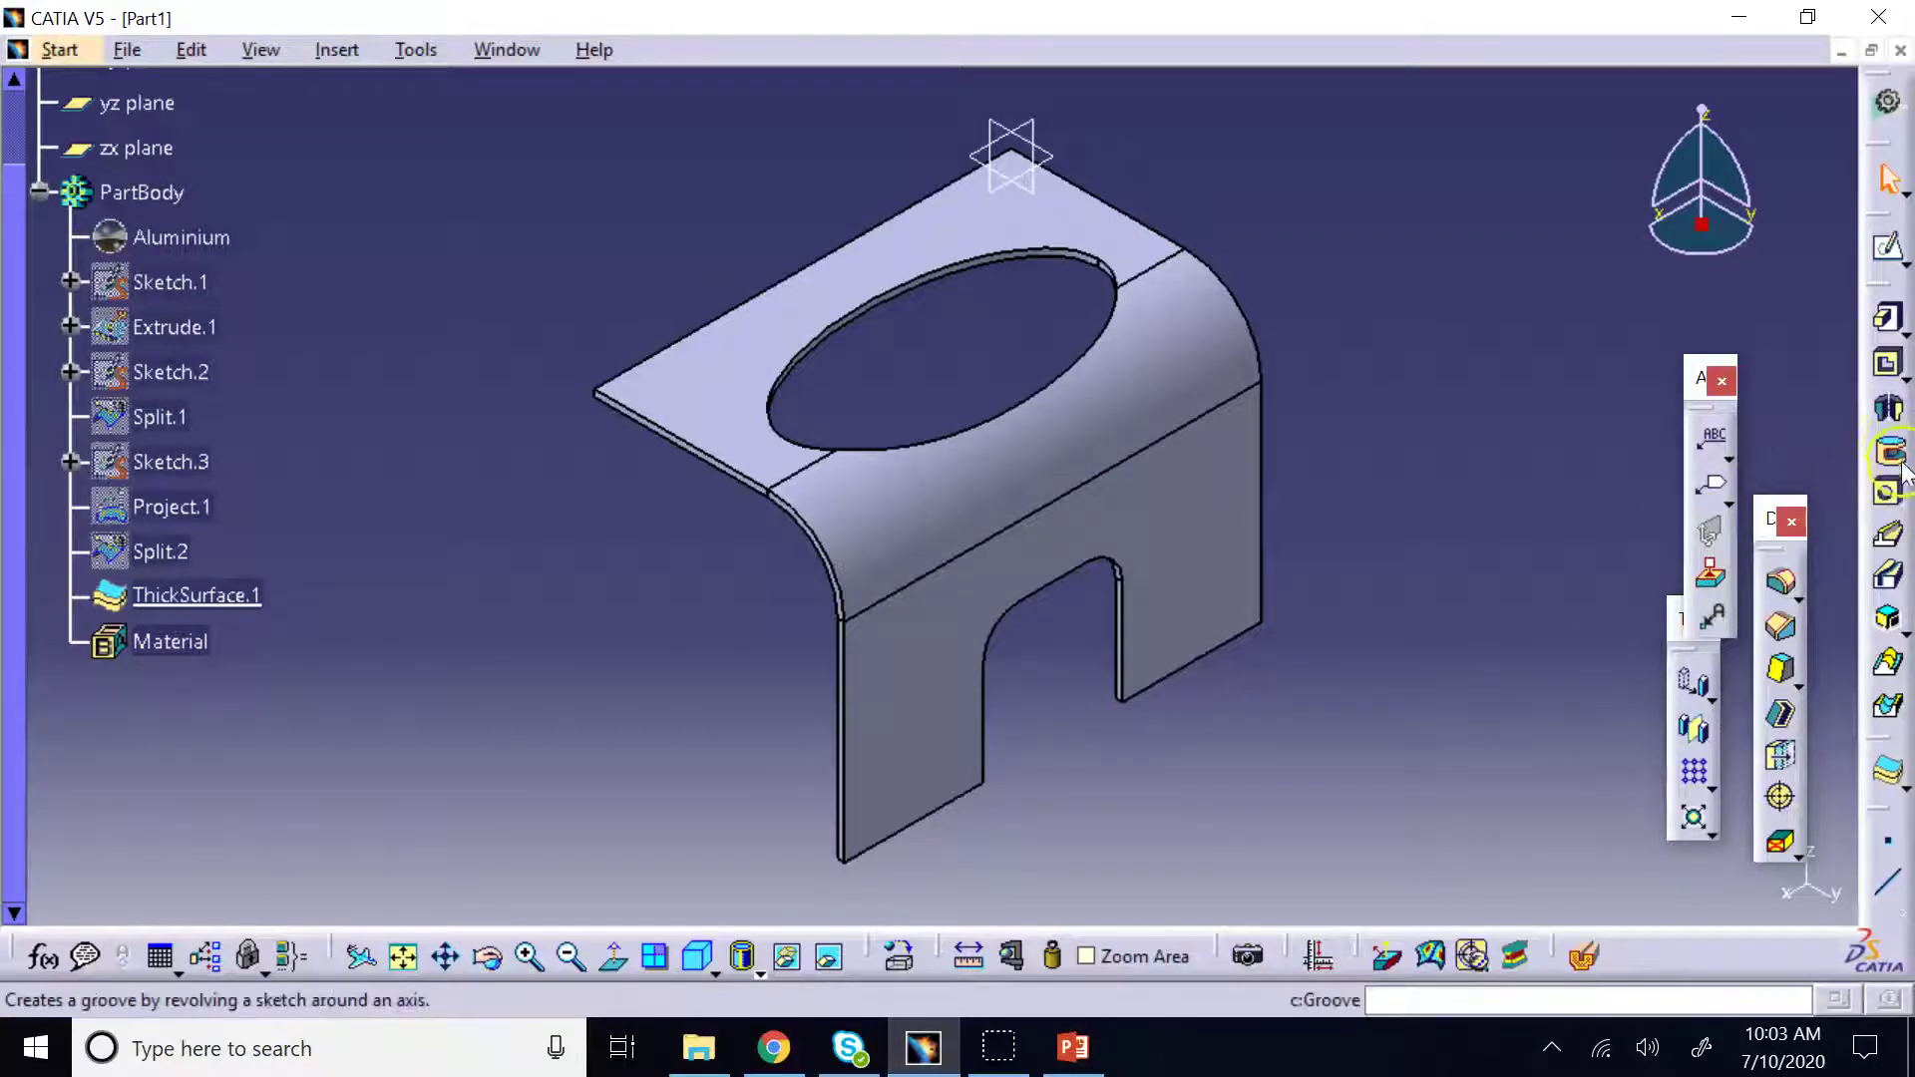
left_click(1782, 582)
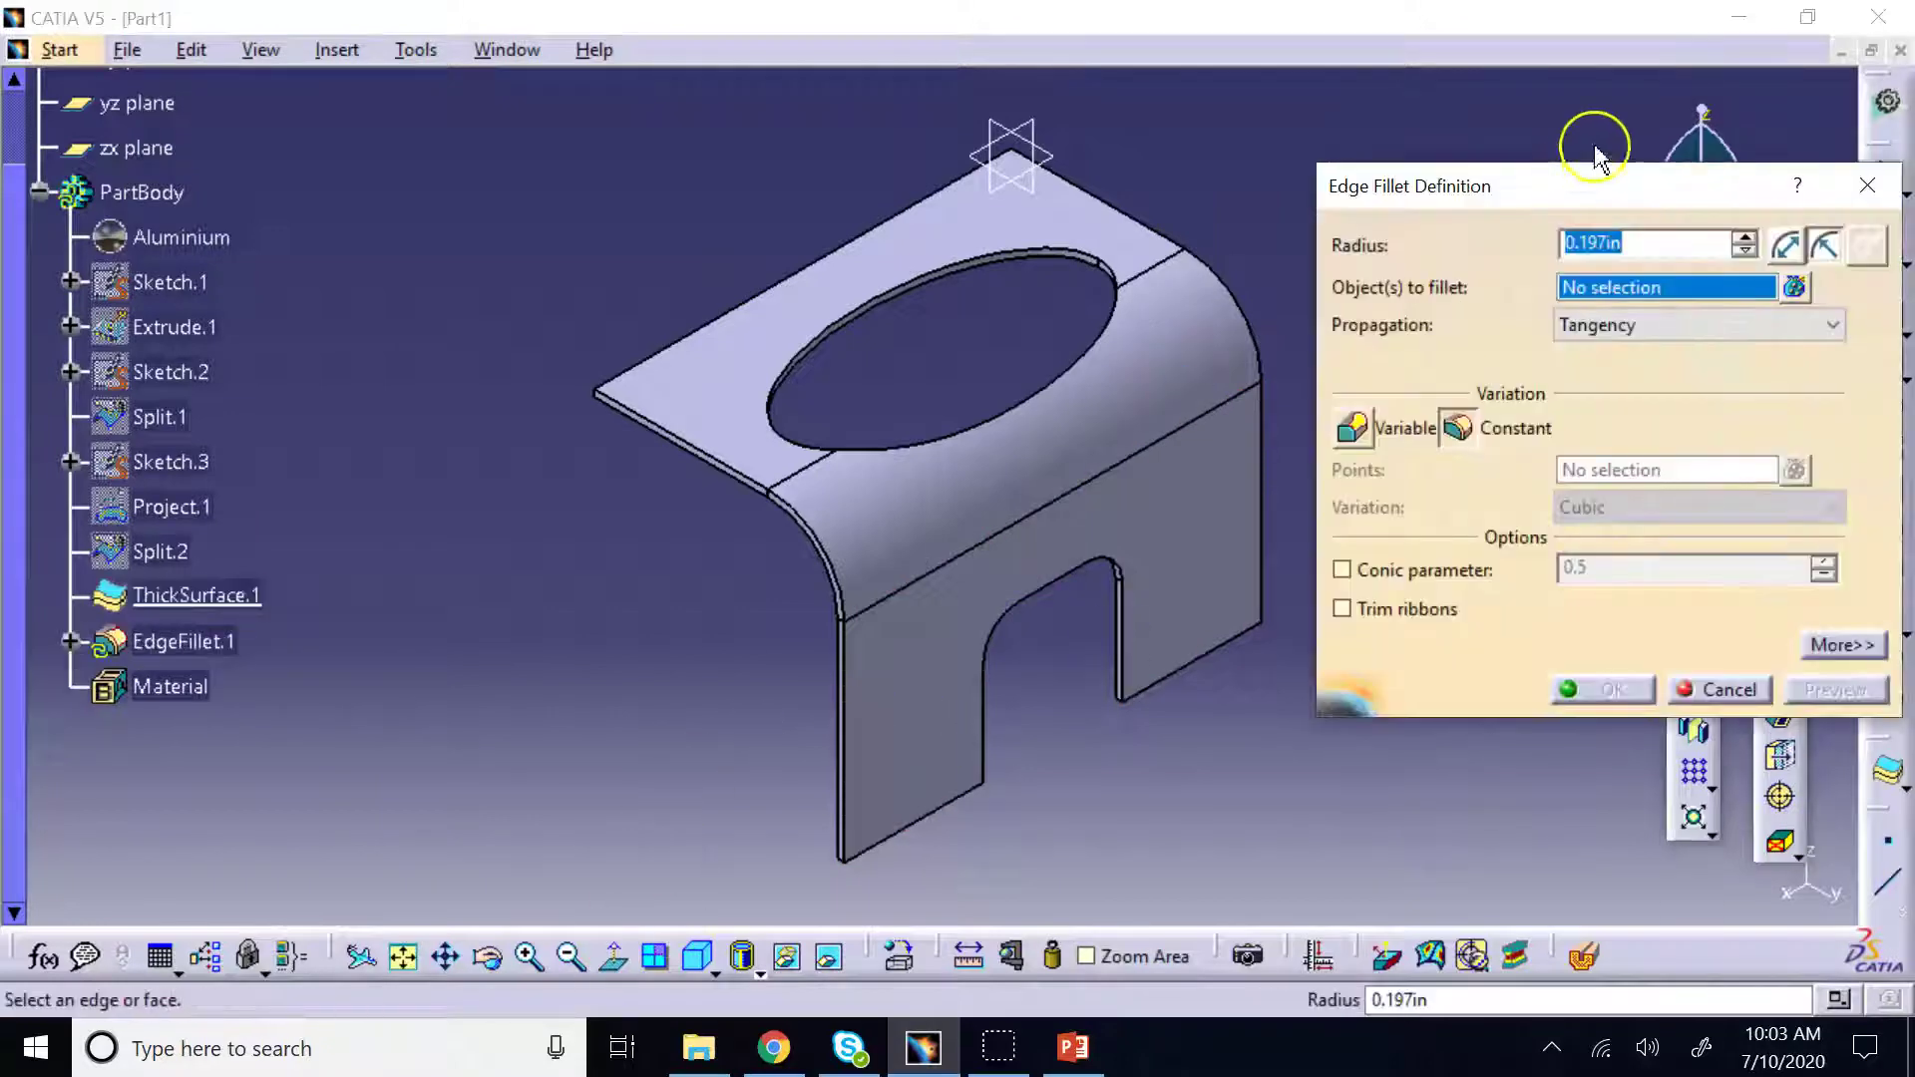
left_click_drag(1560, 179, 1505, 484)
left_click_drag(1689, 261, 1484, 402)
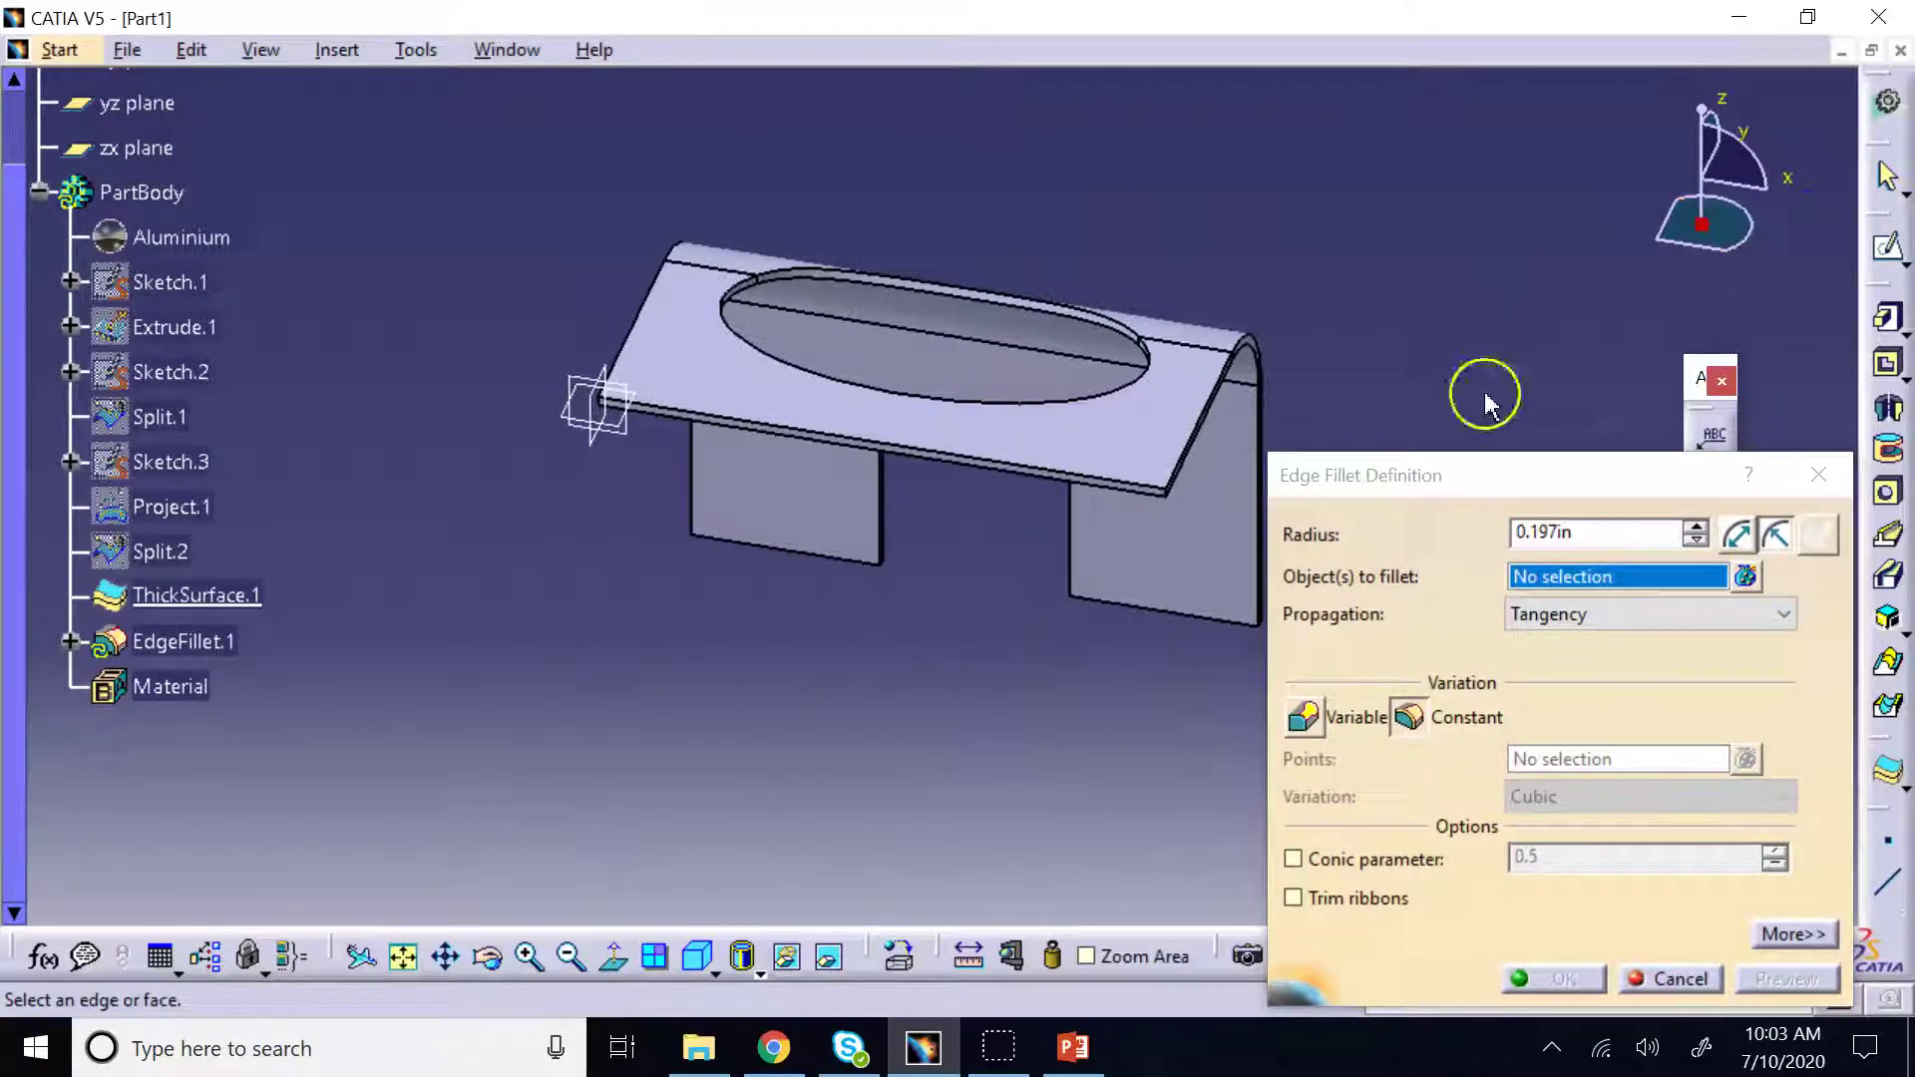
left_click(531, 956)
middle_click_drag(521, 384, 431, 619, "ctrl")
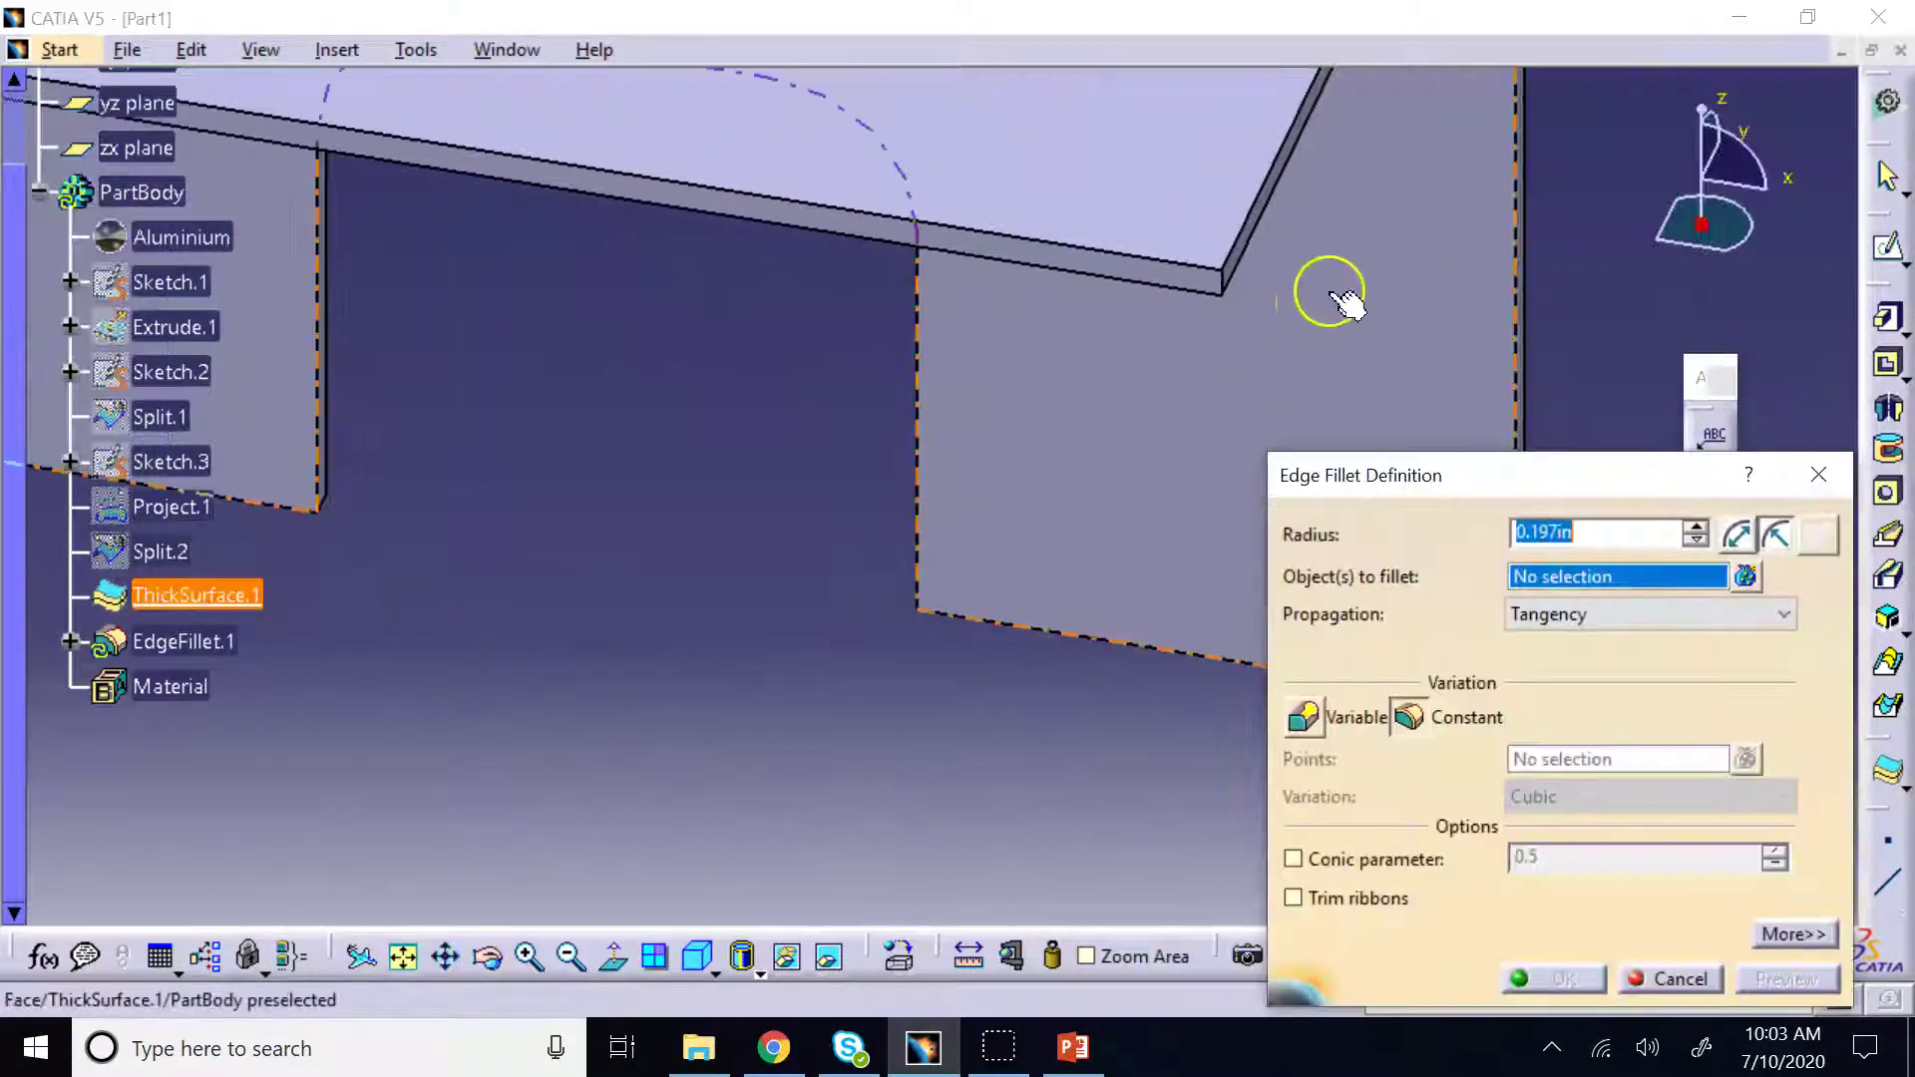
left_click(1225, 284)
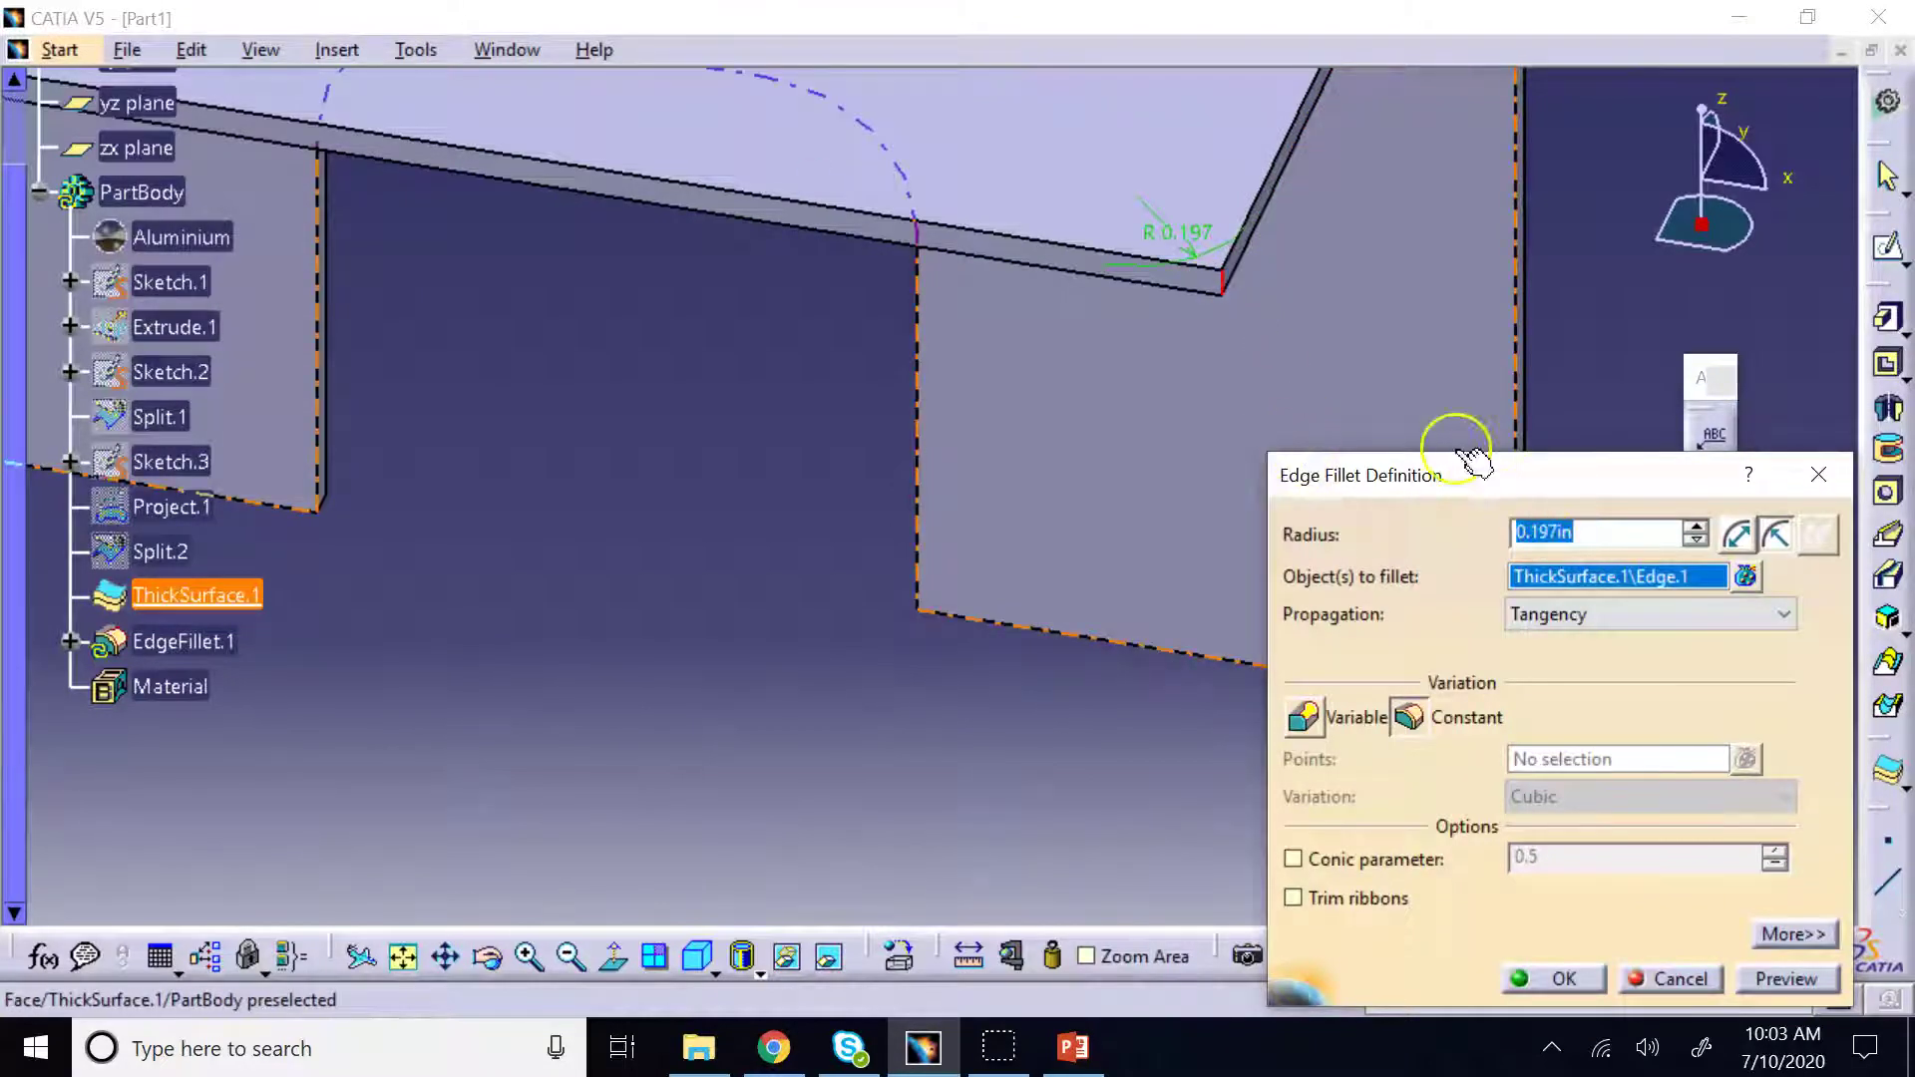
type("0.5")
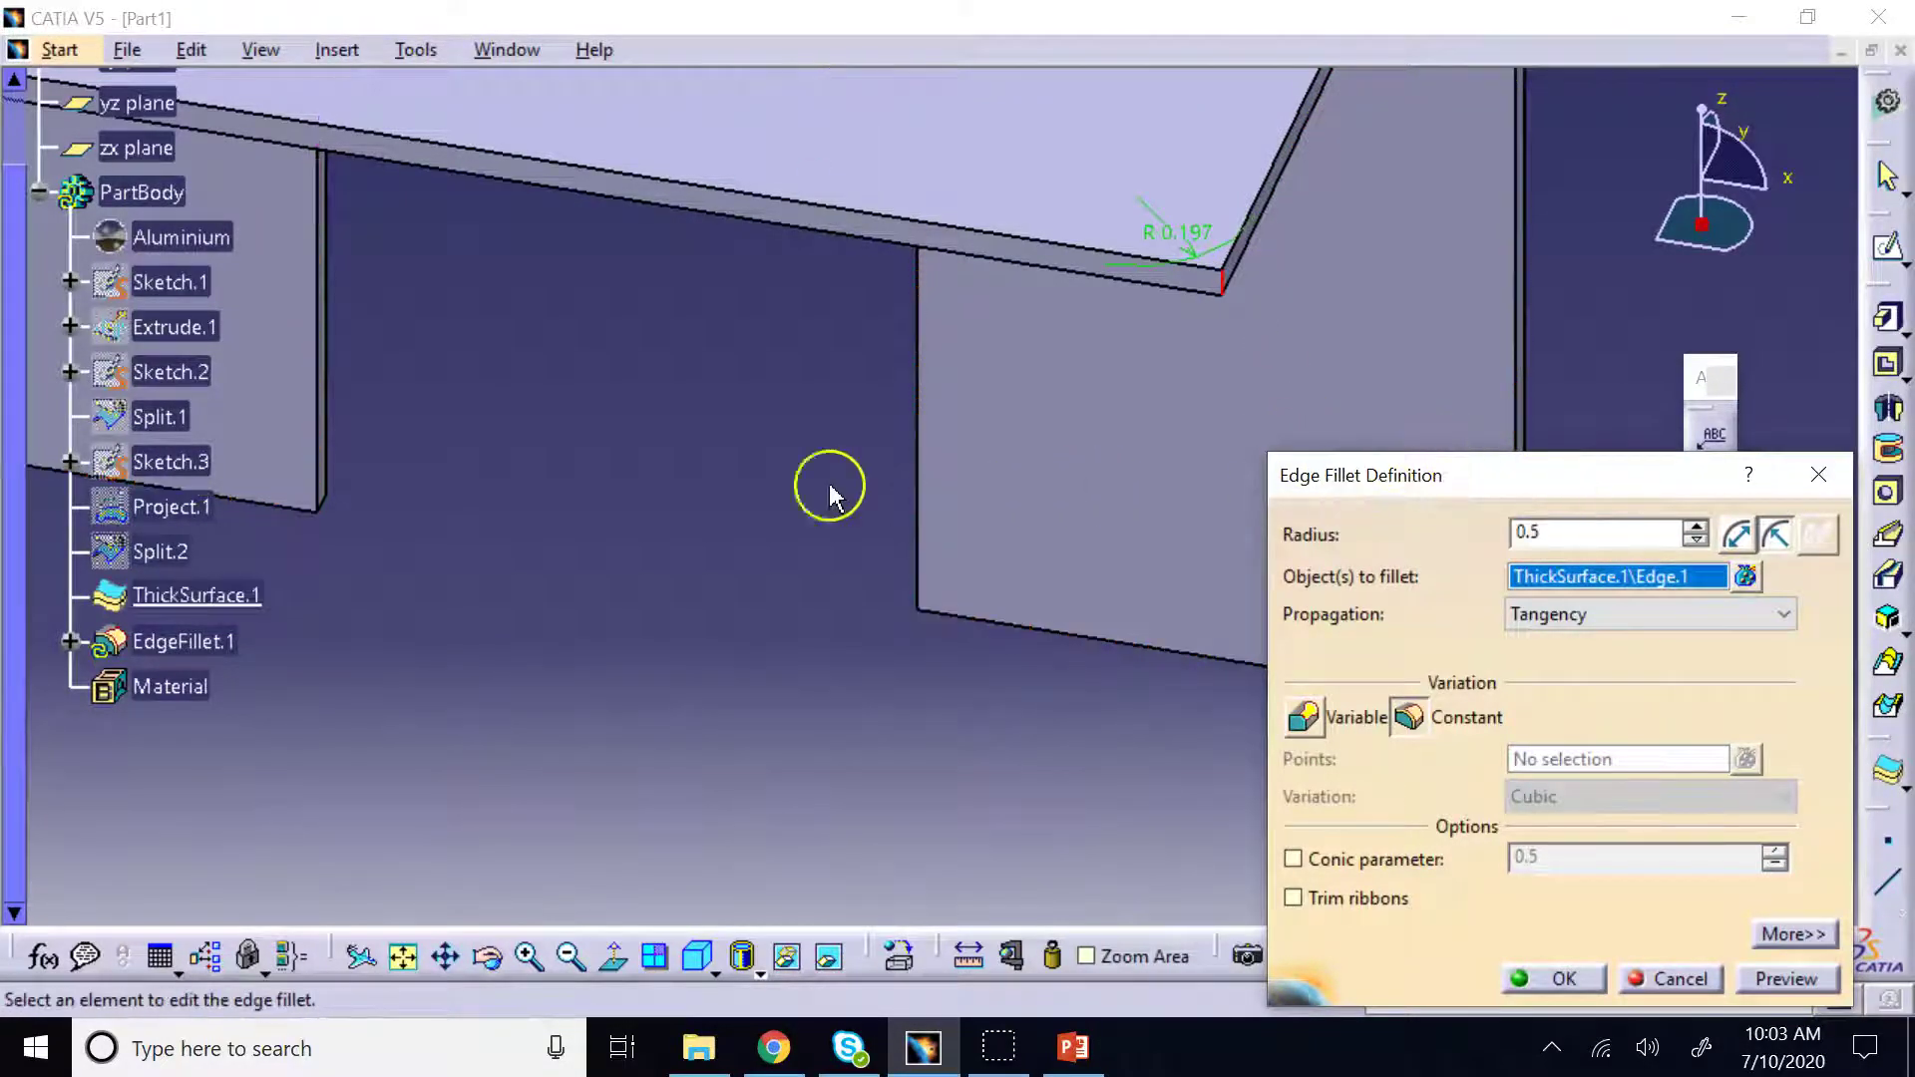
key("Return")
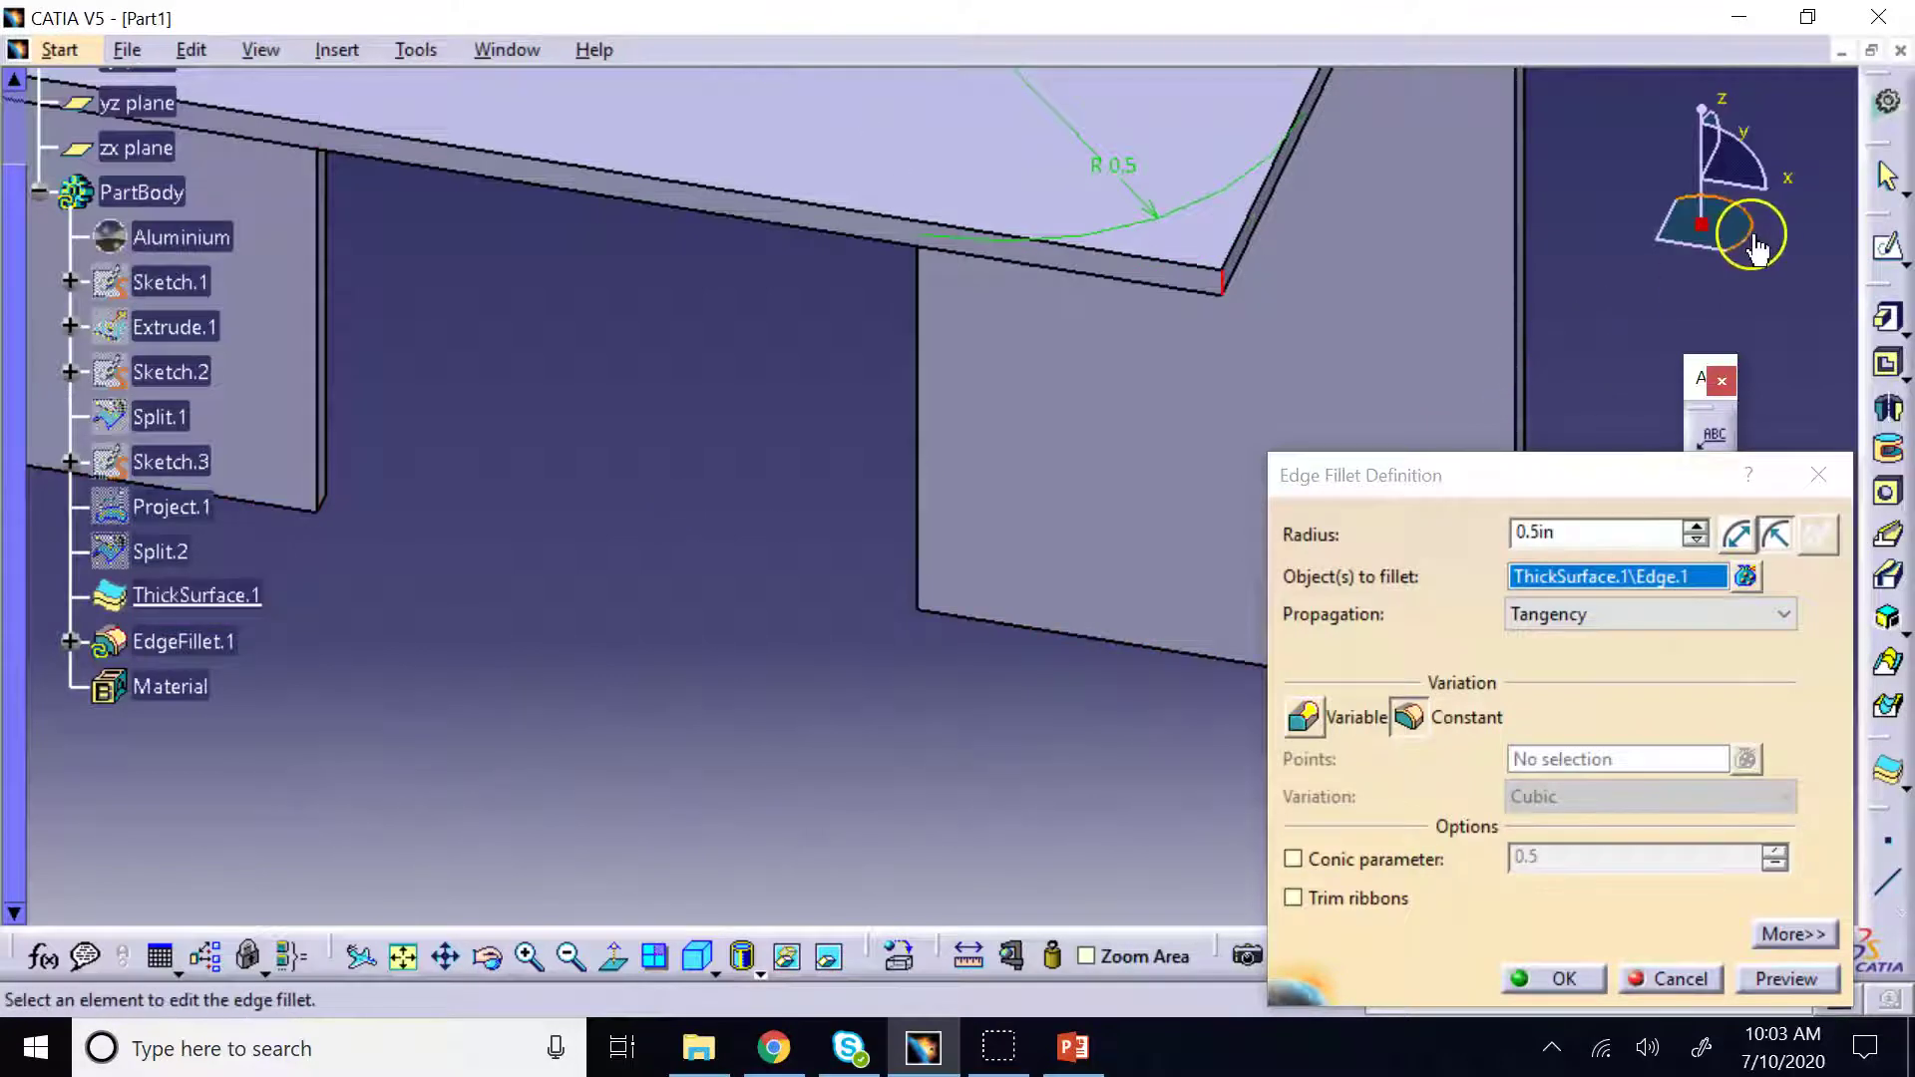
Add the top flange's other free corner edge to the fillet, create it and restore the isometric view
left_click_drag(1745, 223, 1882, 118)
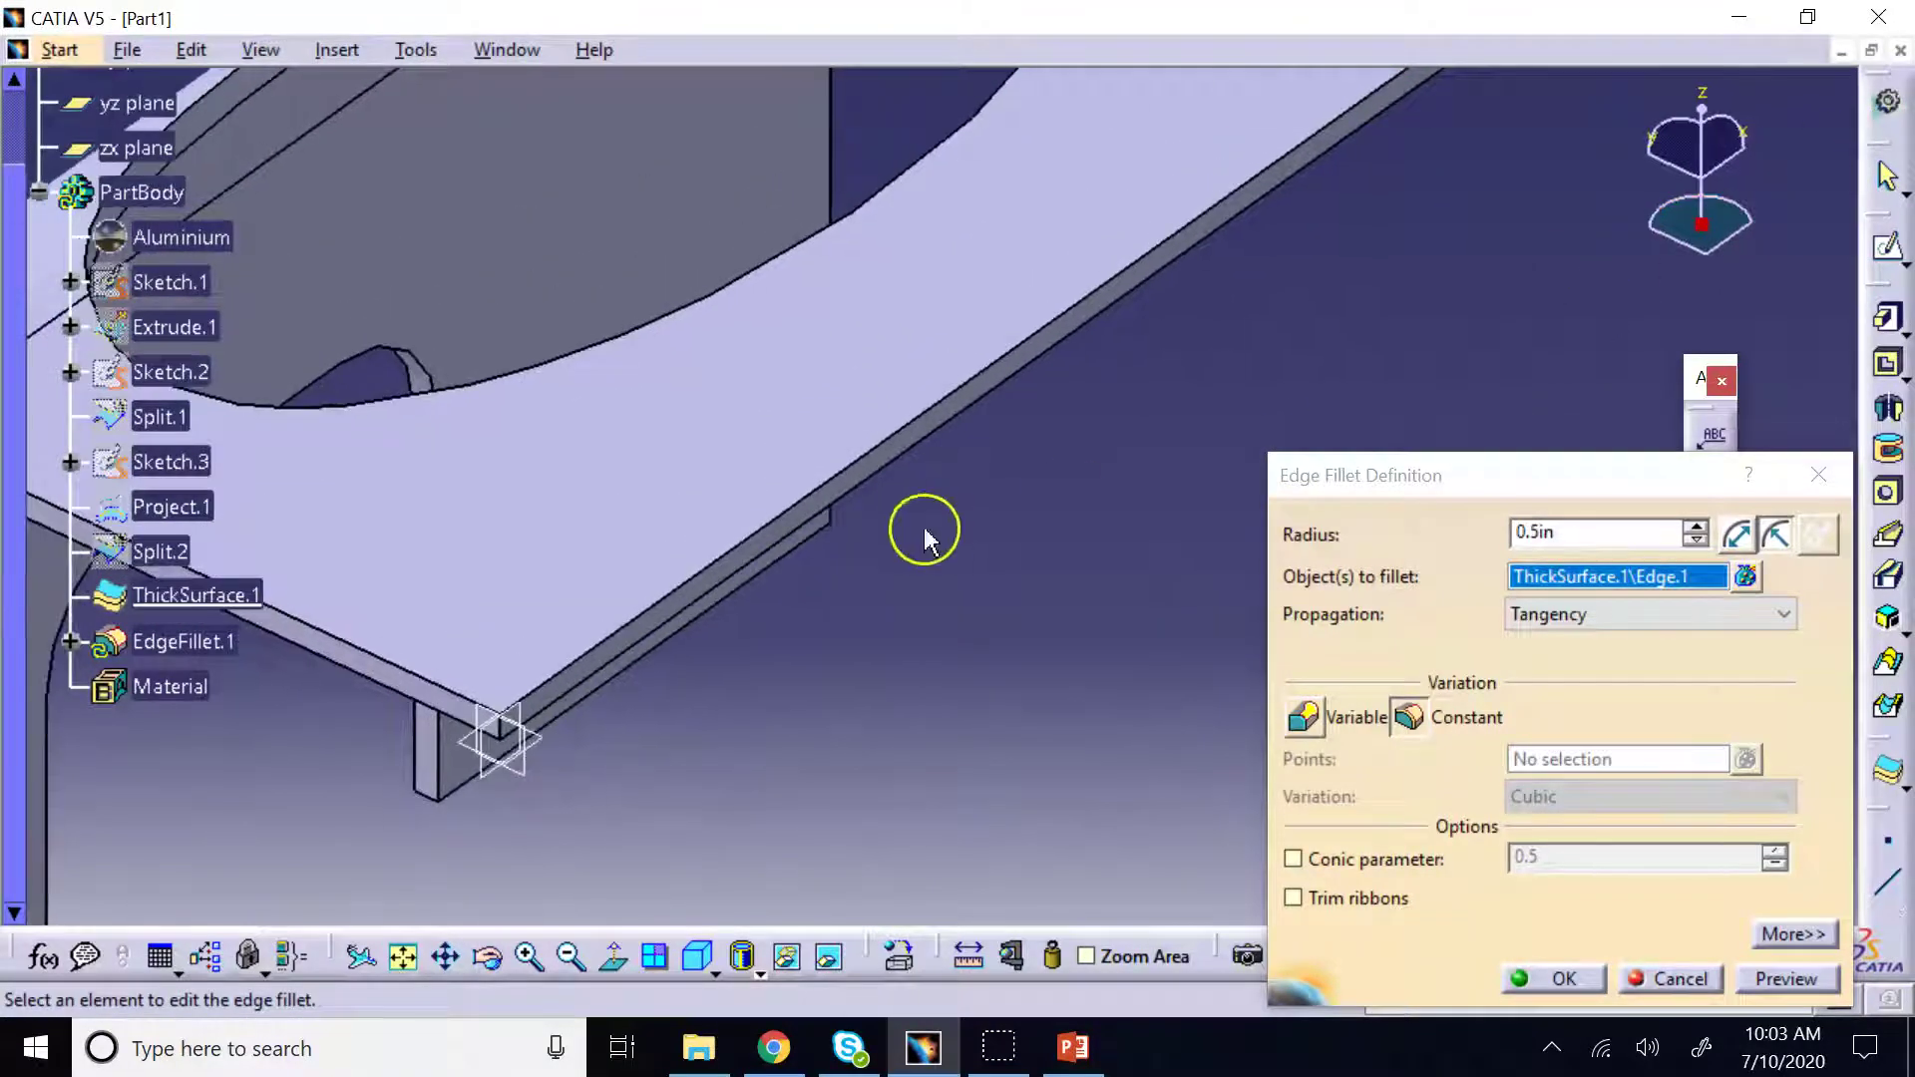
left_click(509, 736)
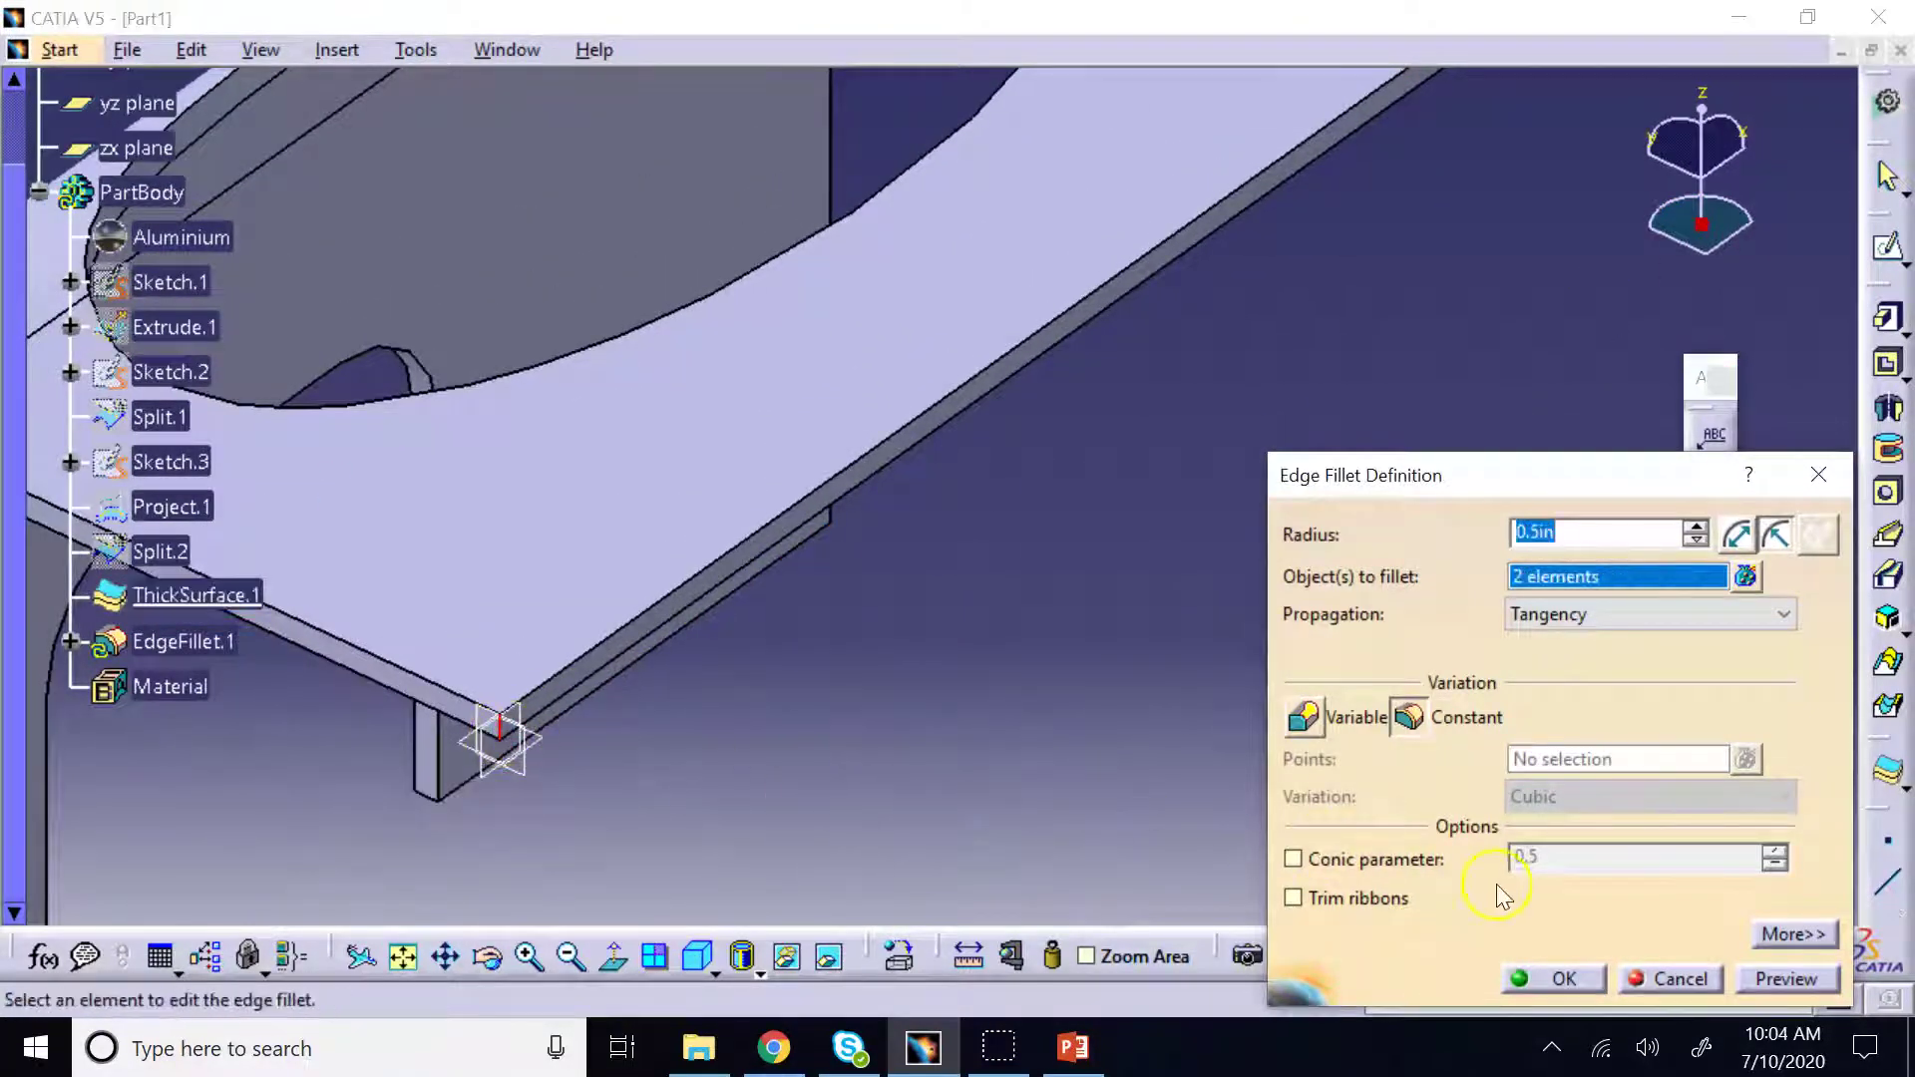
left_click(1553, 973)
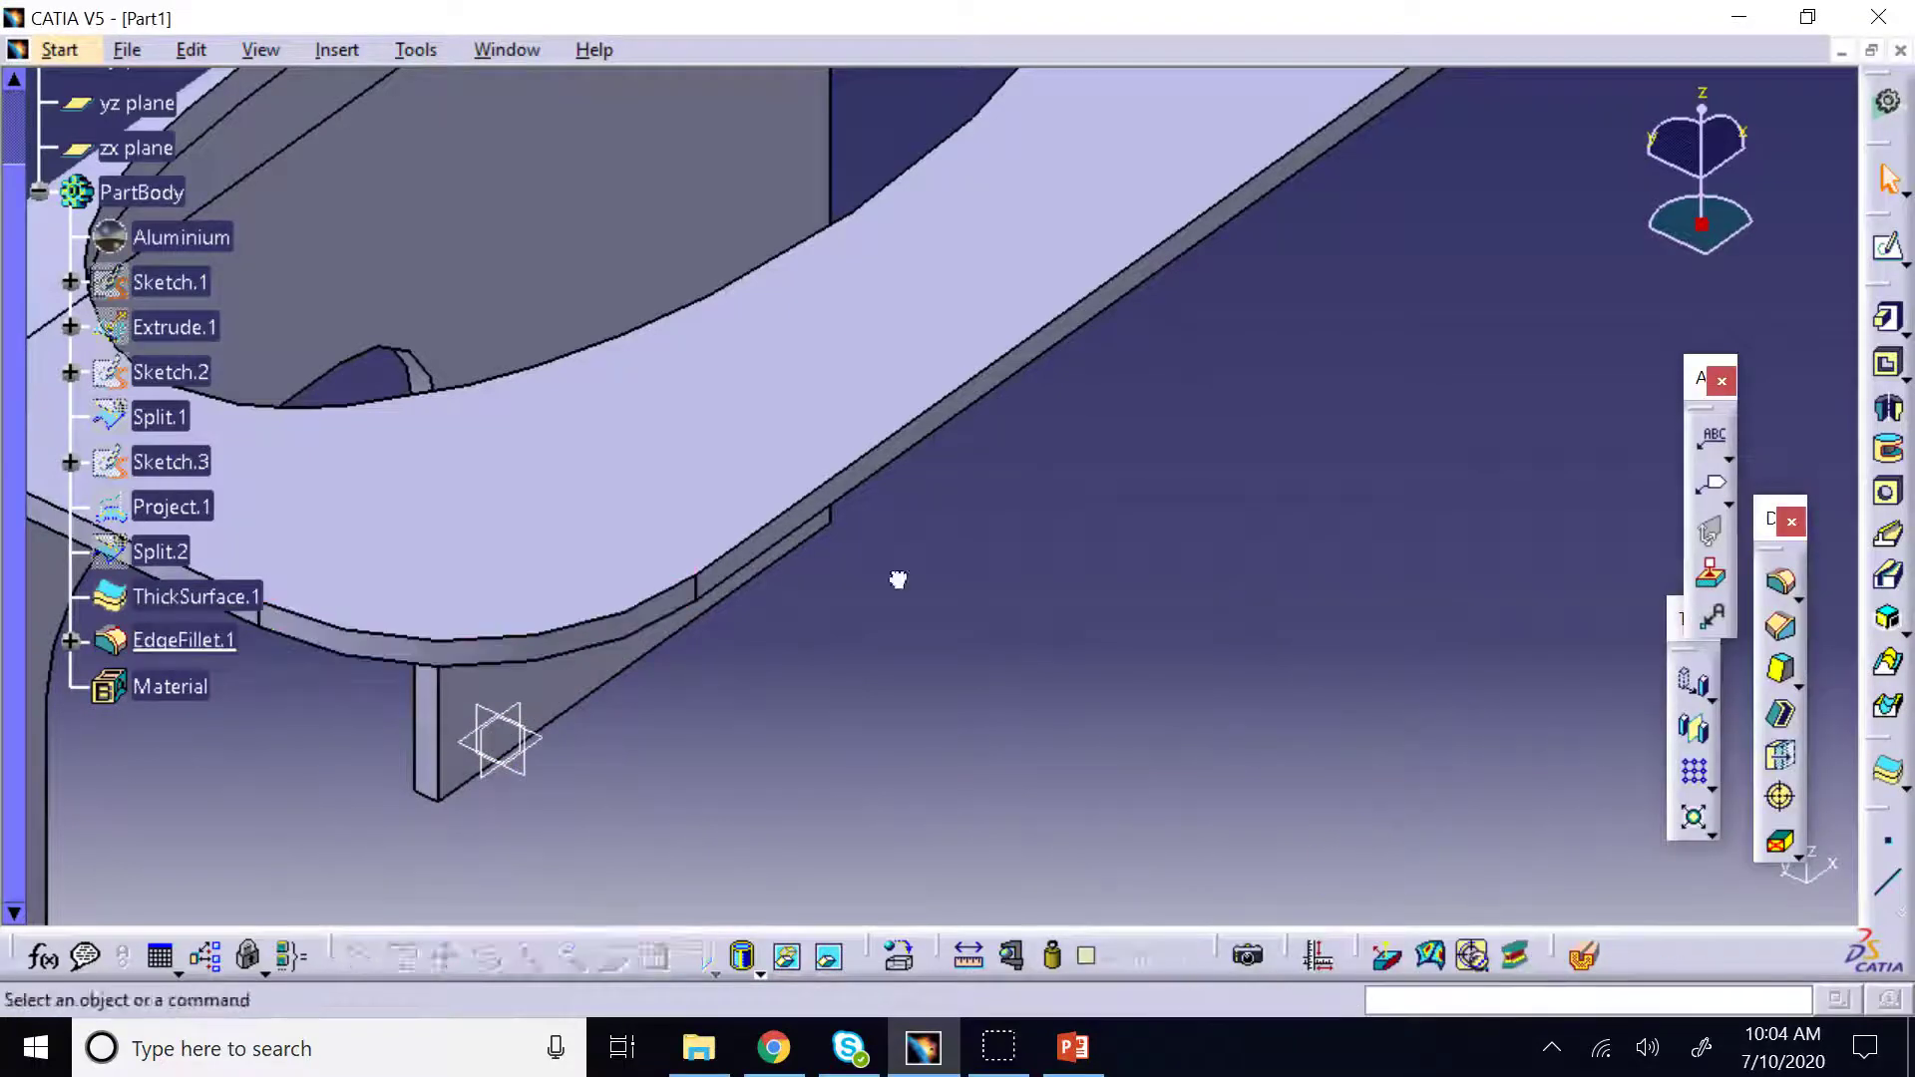
left_click(700, 957)
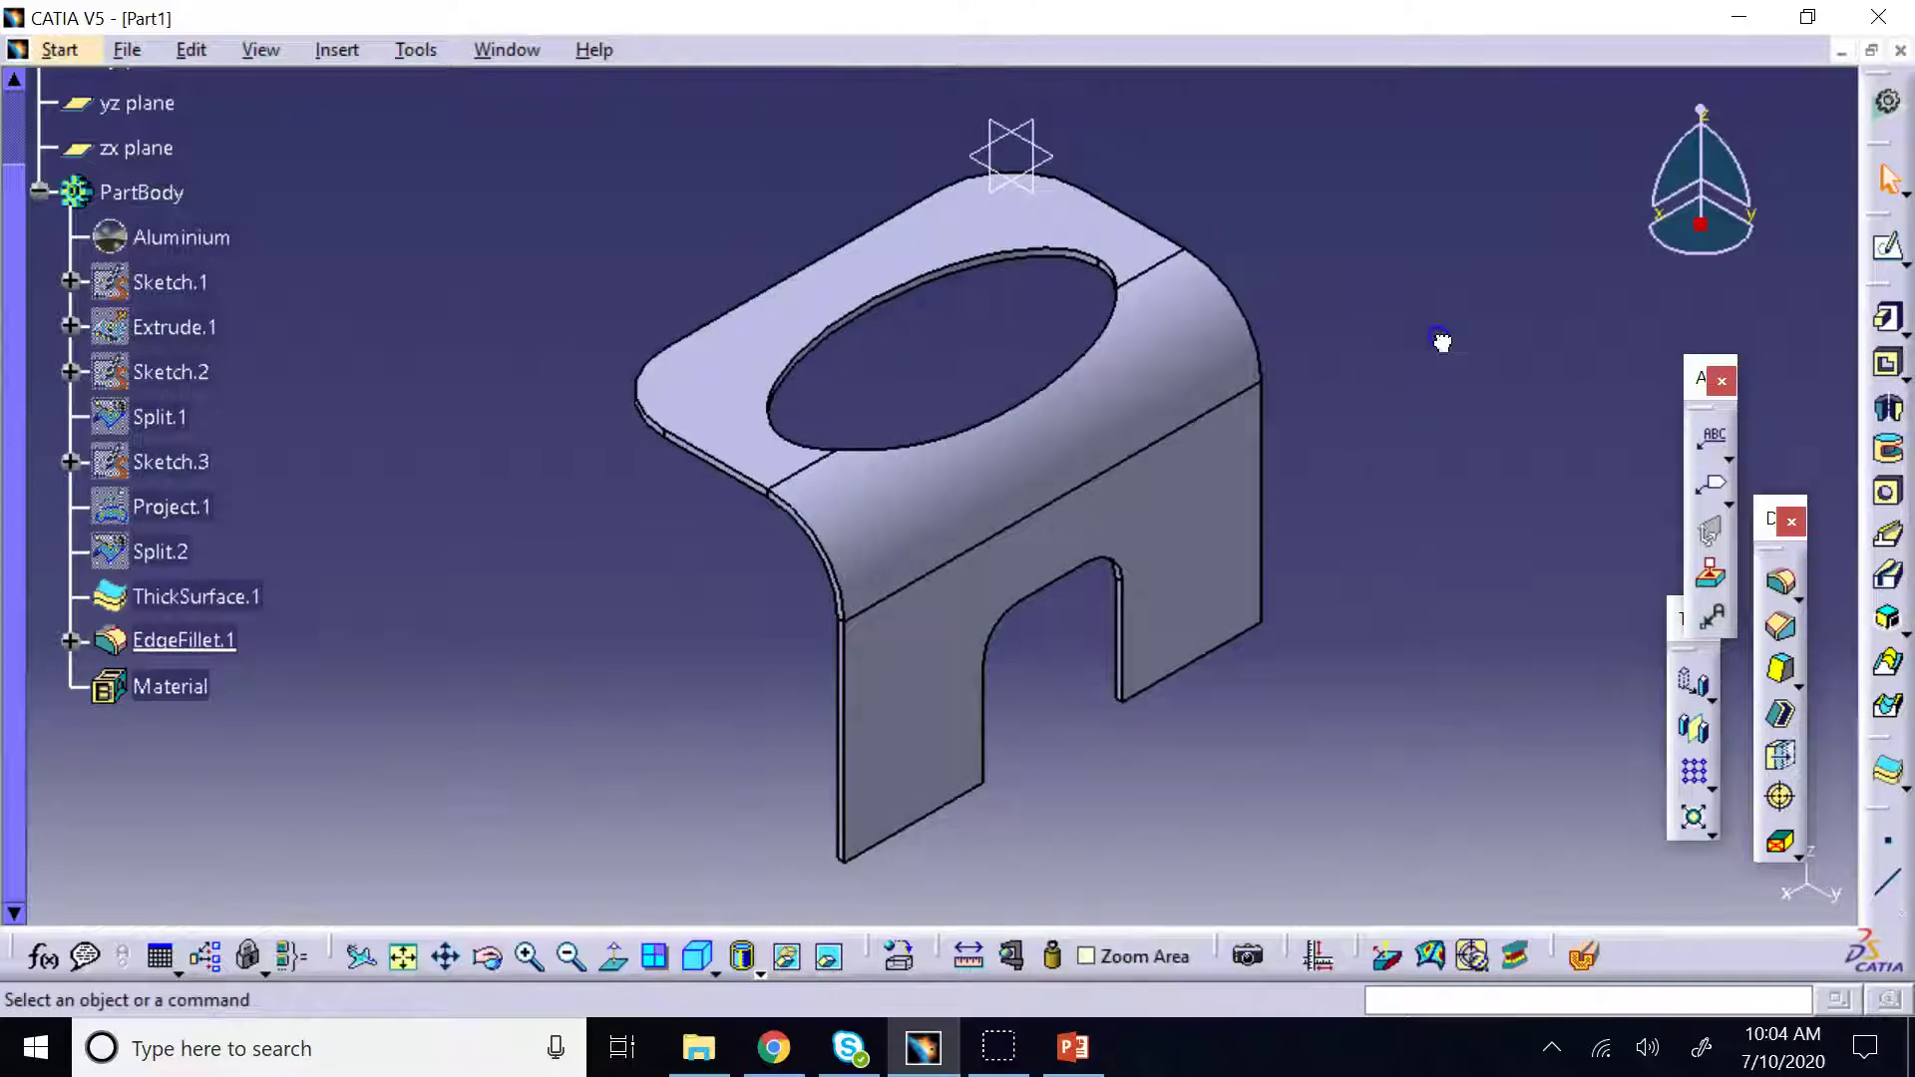
Display the bracket in Shading with Material and undock the thick surface tools into the model area
left_click(761, 974)
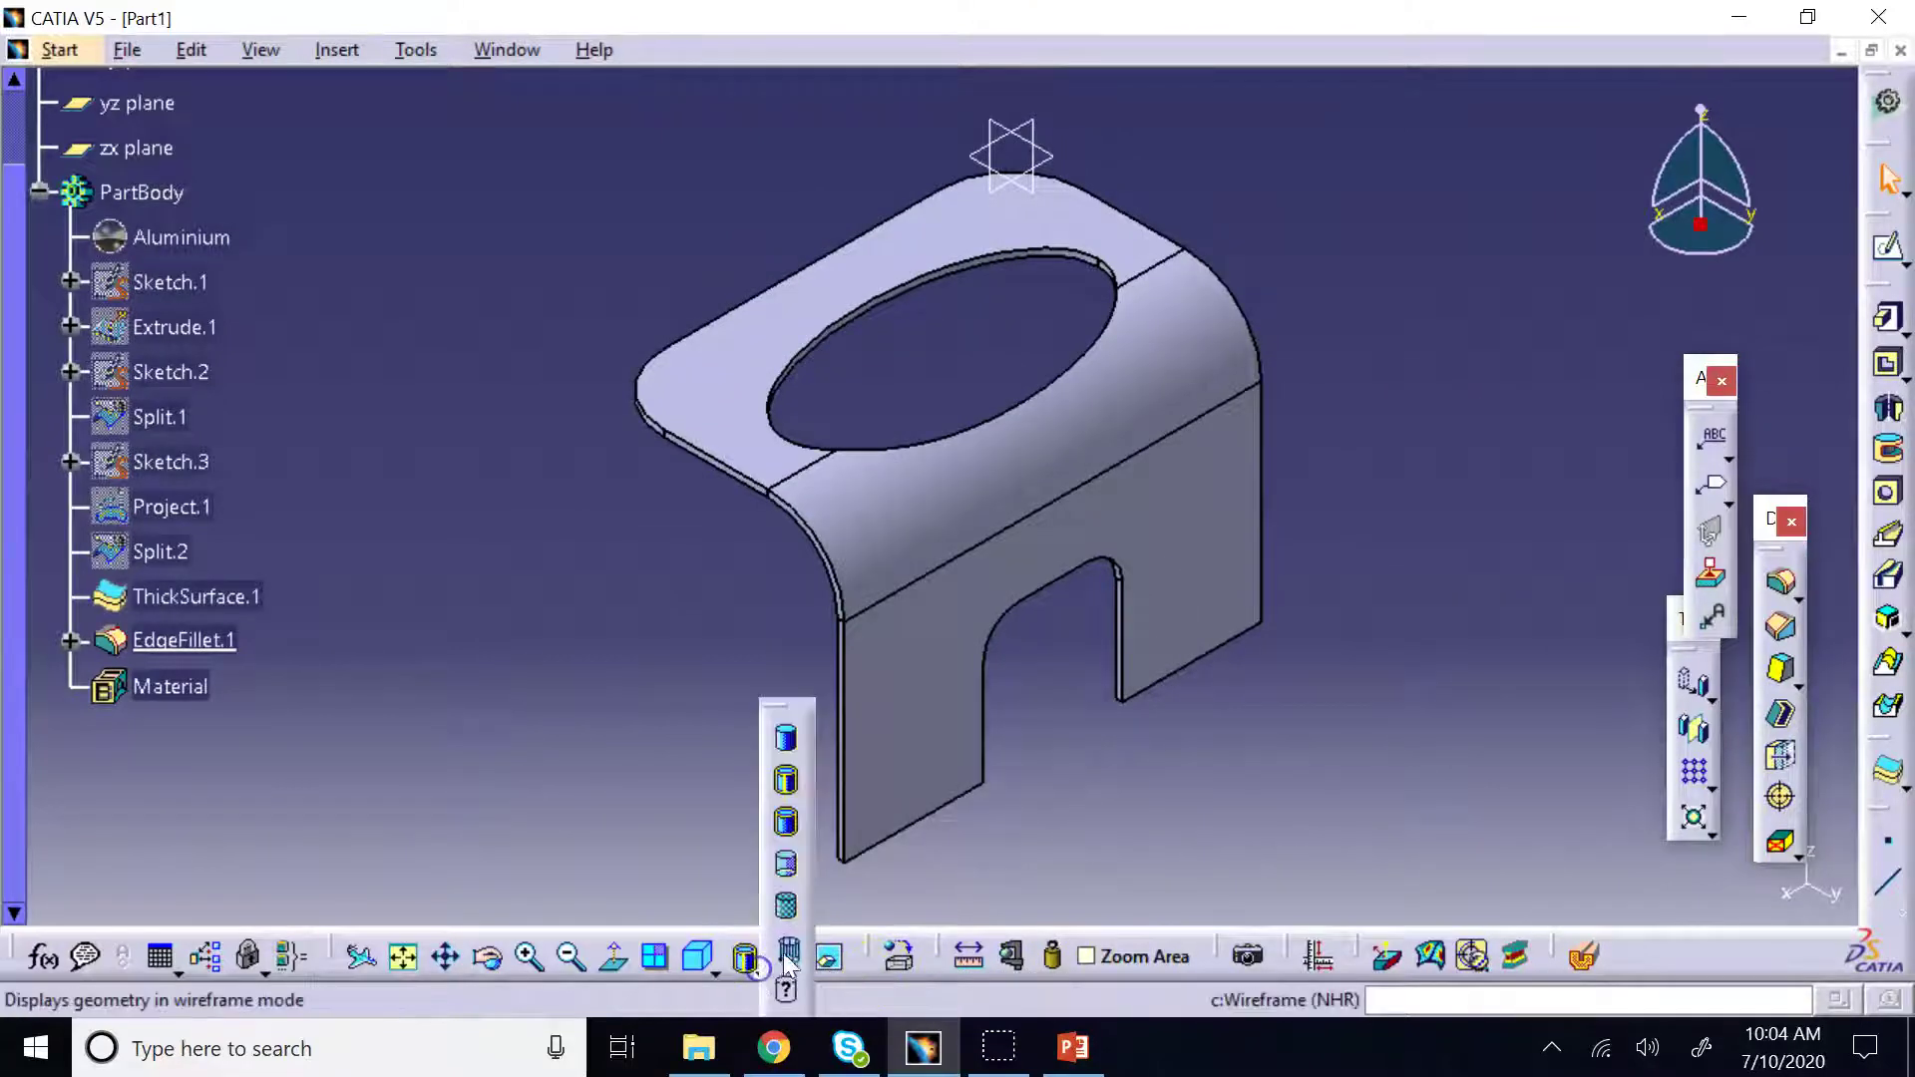
left_click(785, 913)
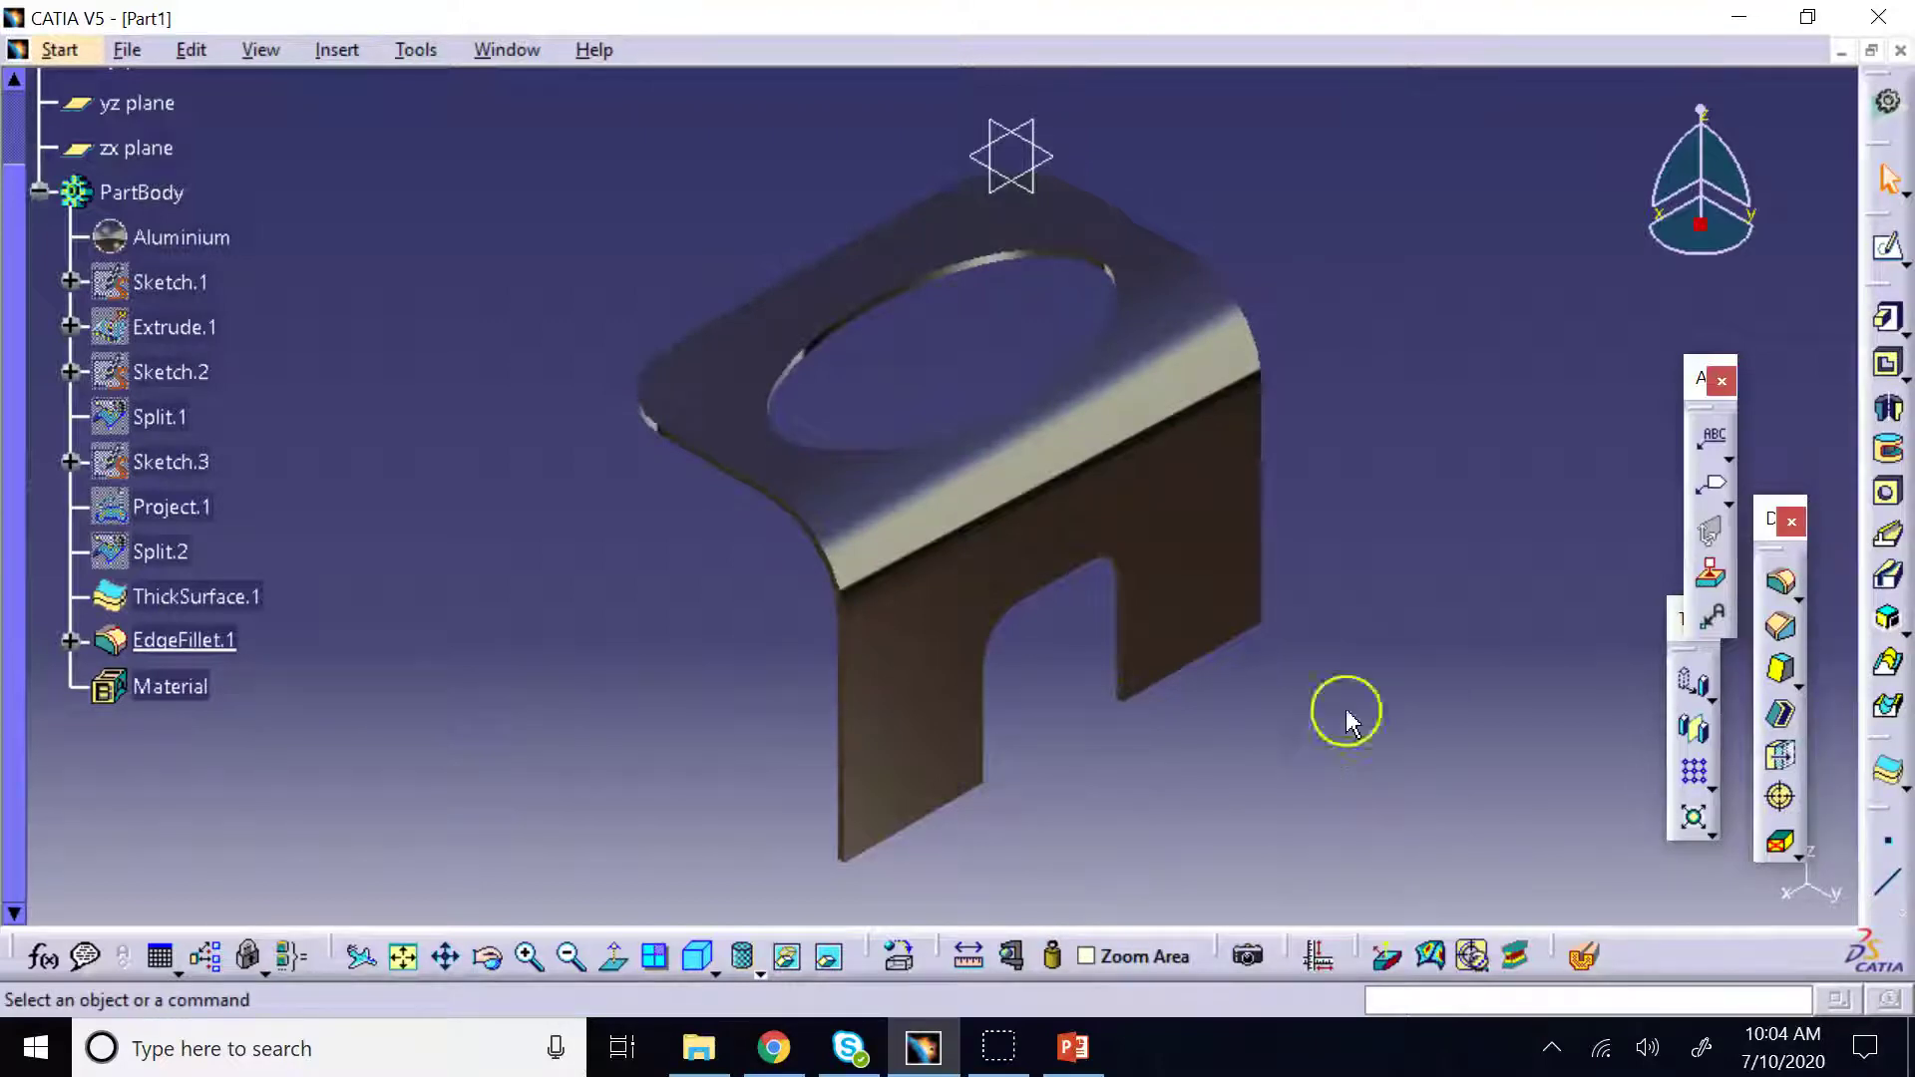
left_click_drag(1886, 753, 1414, 222)
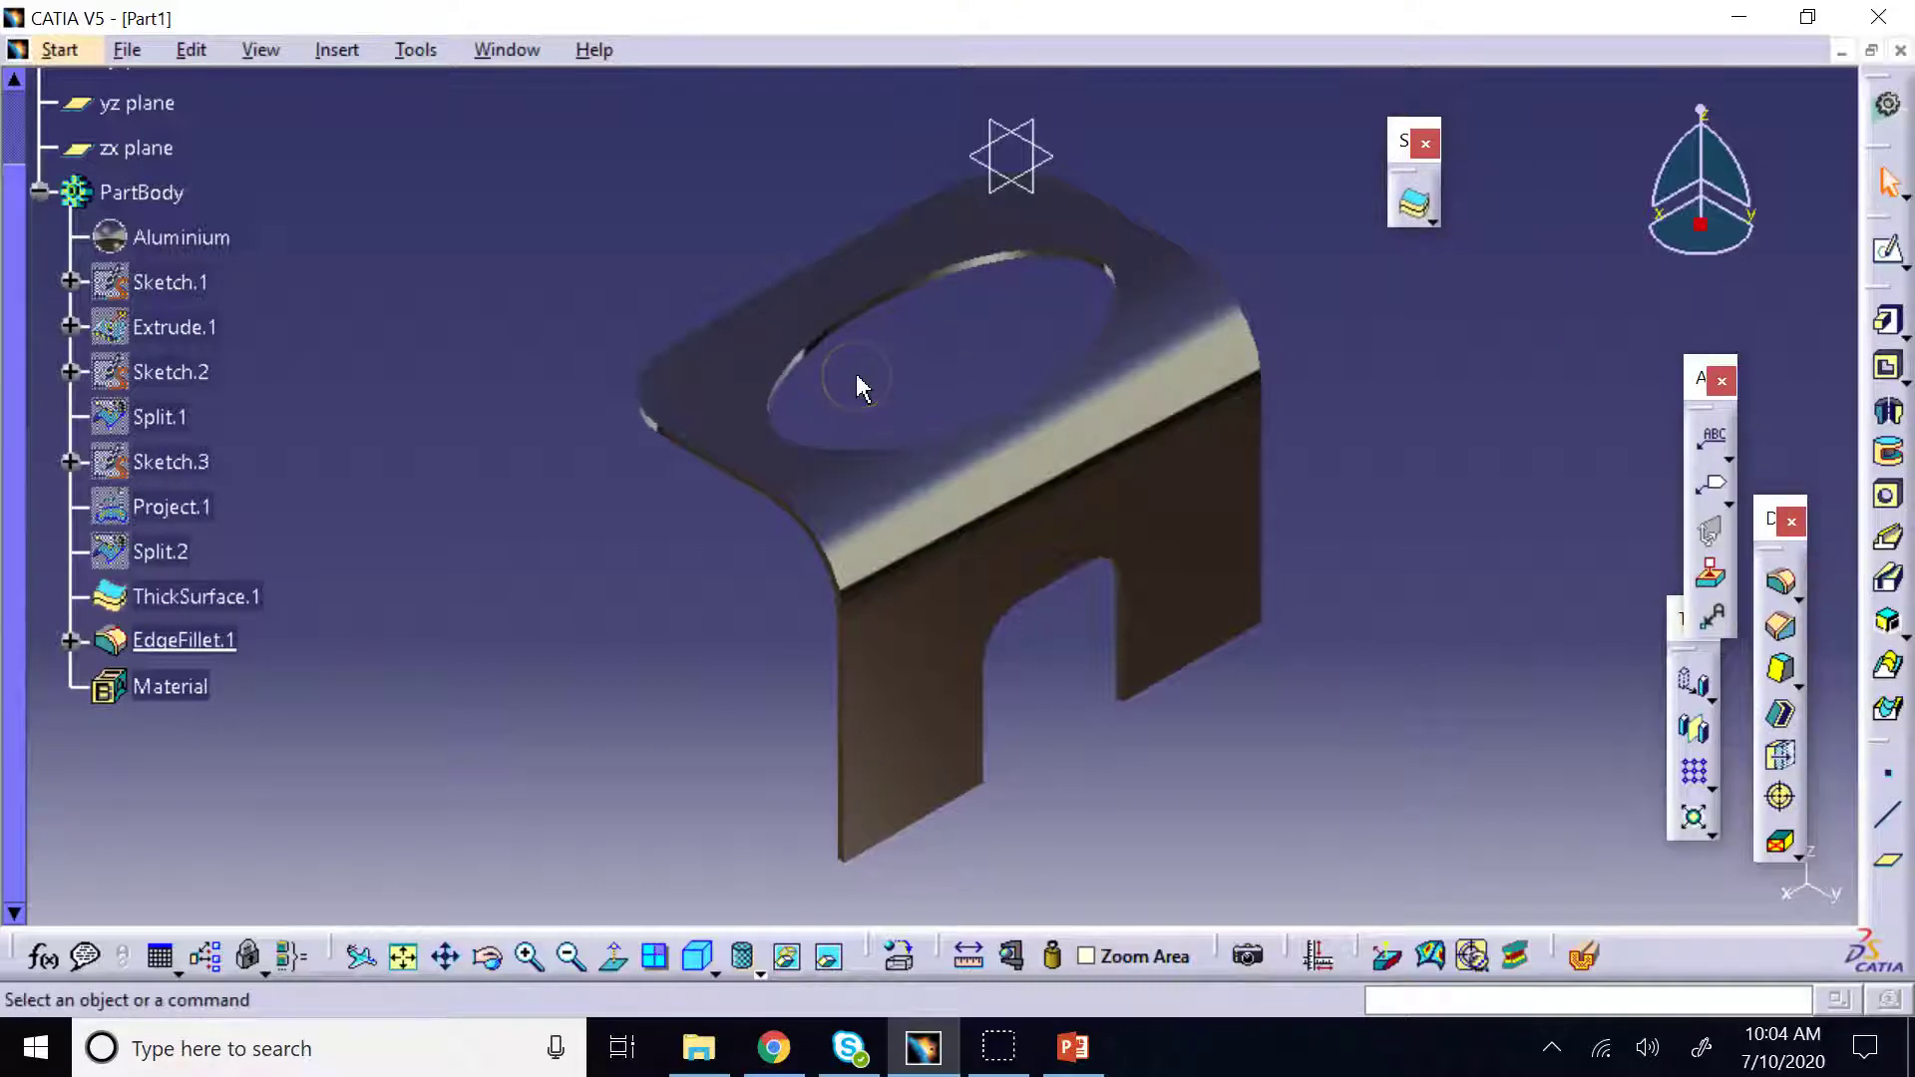
left_click(788, 359)
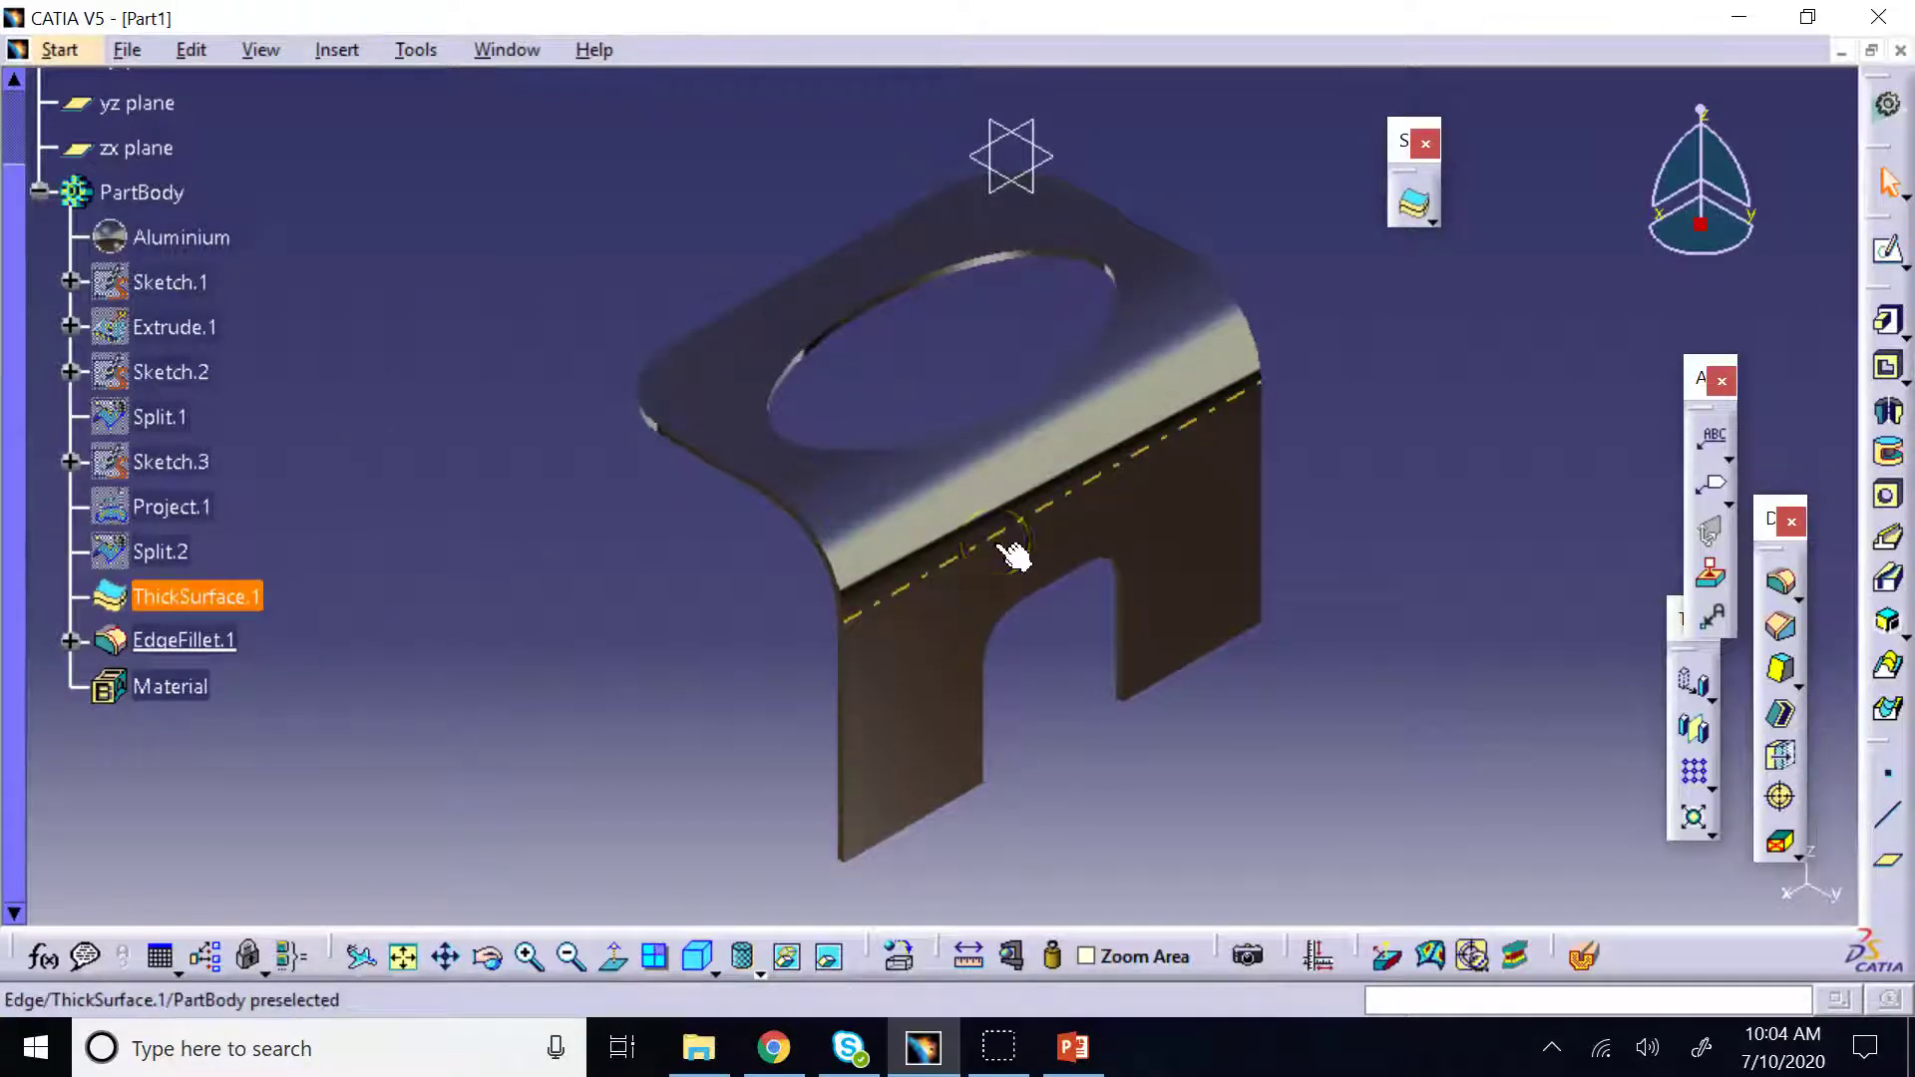
Review slides 5 to 7 of the PowerPoint lecture on extruding, splitting and thickening the bracket, then return to CATIA
left_click(1070, 1047)
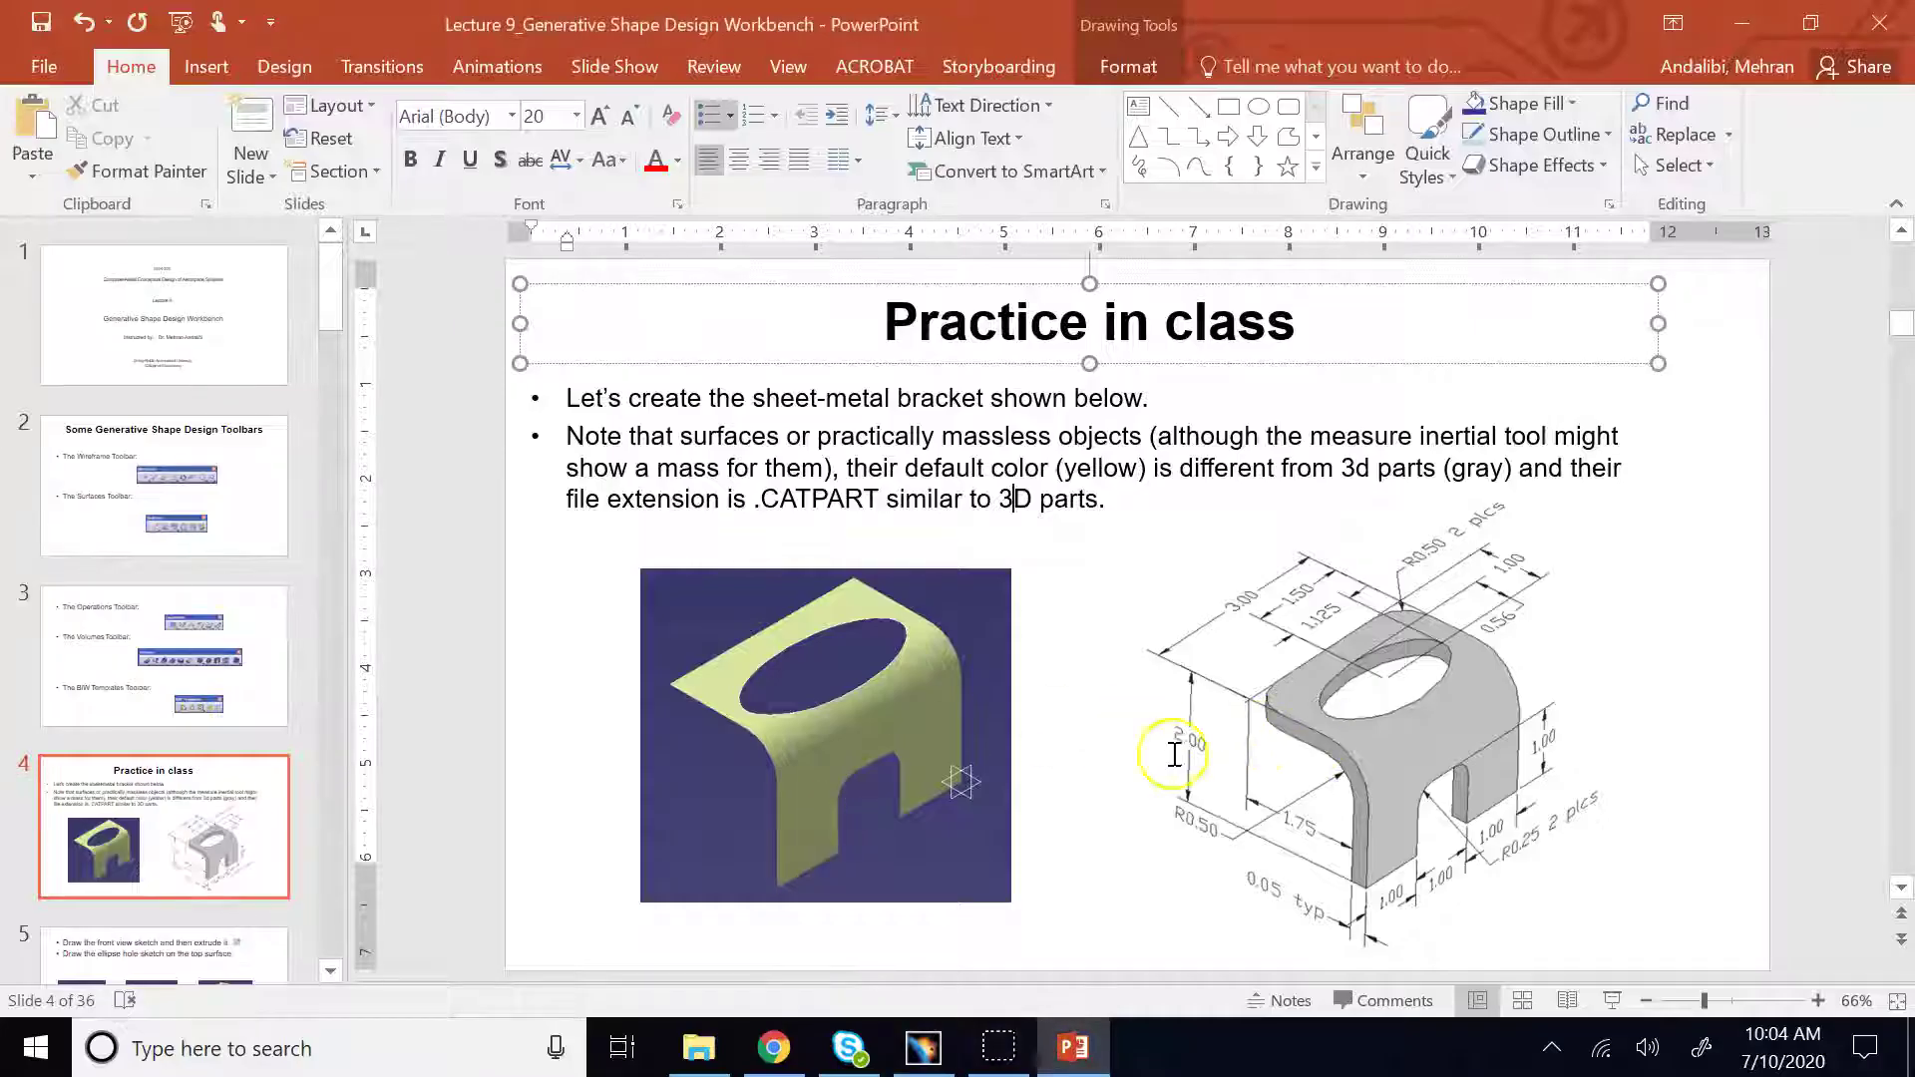
left_click(206, 938)
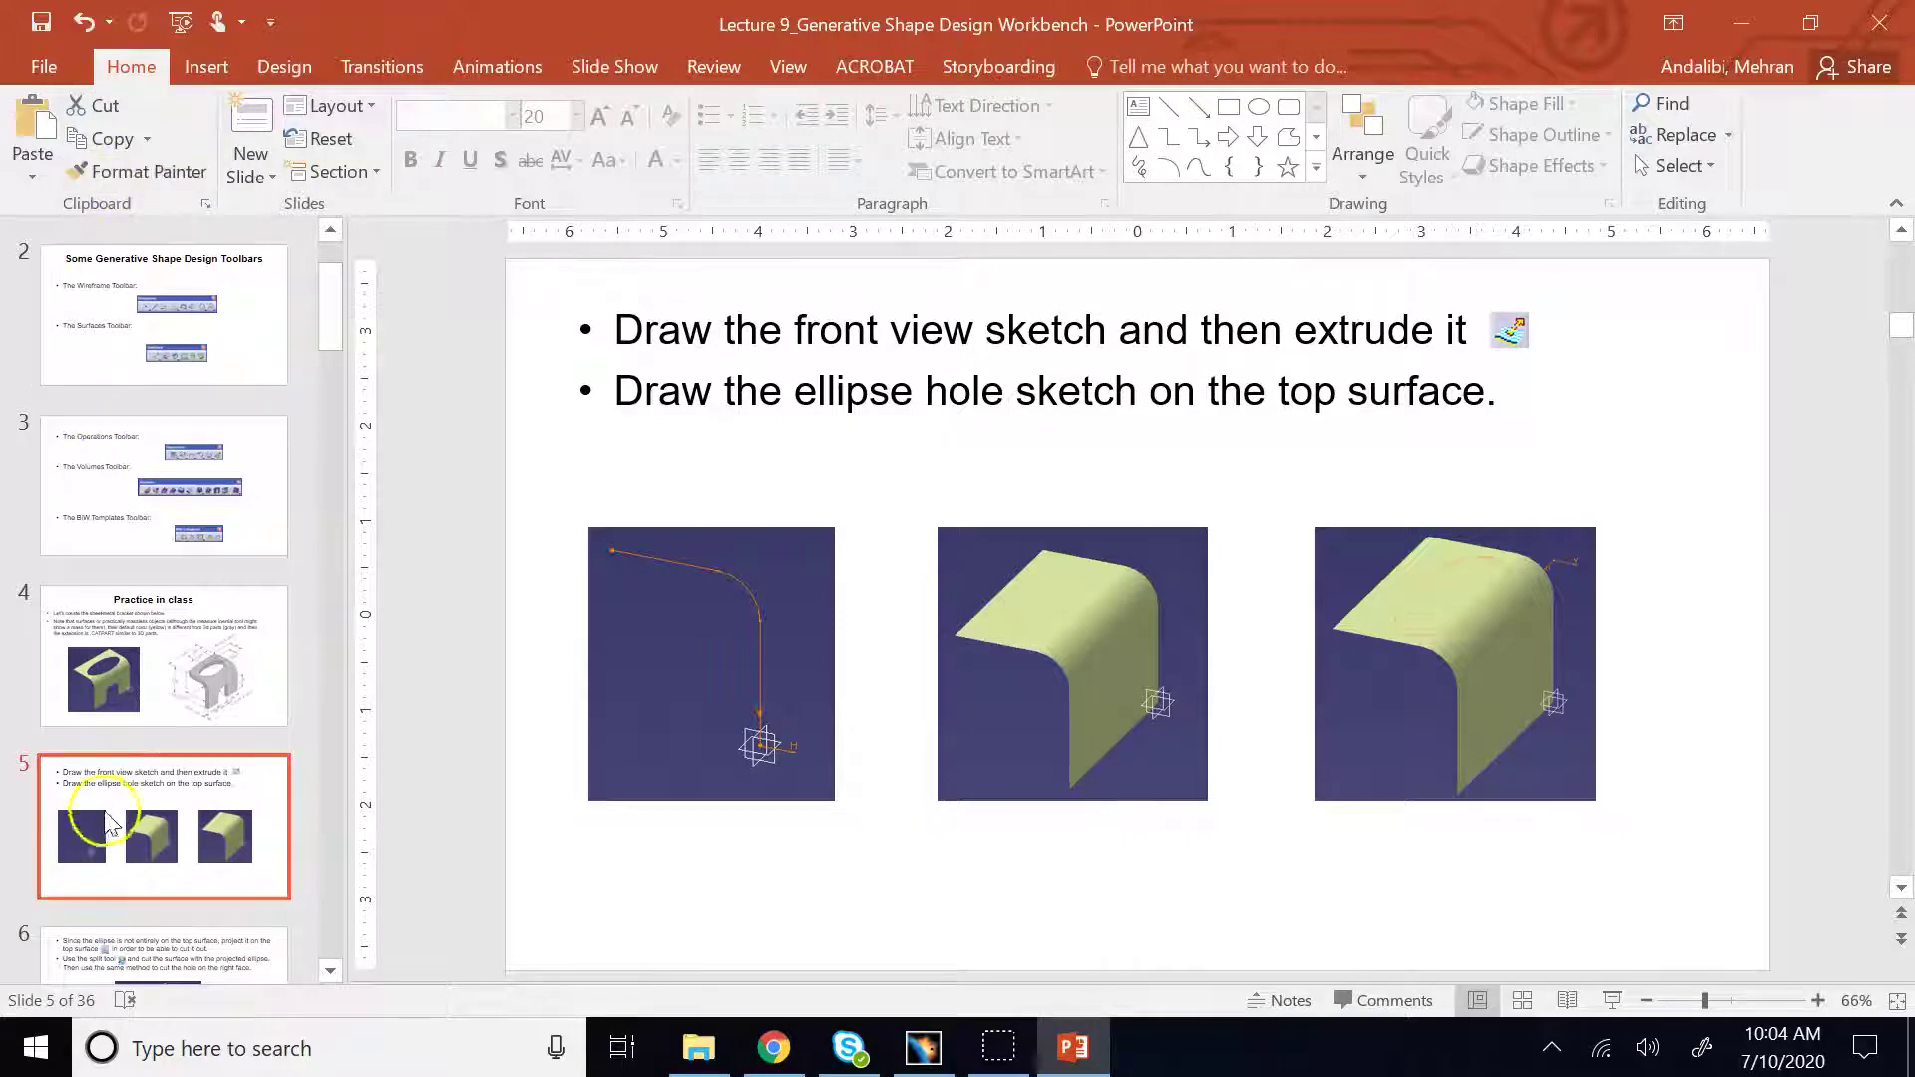
left_click(193, 952)
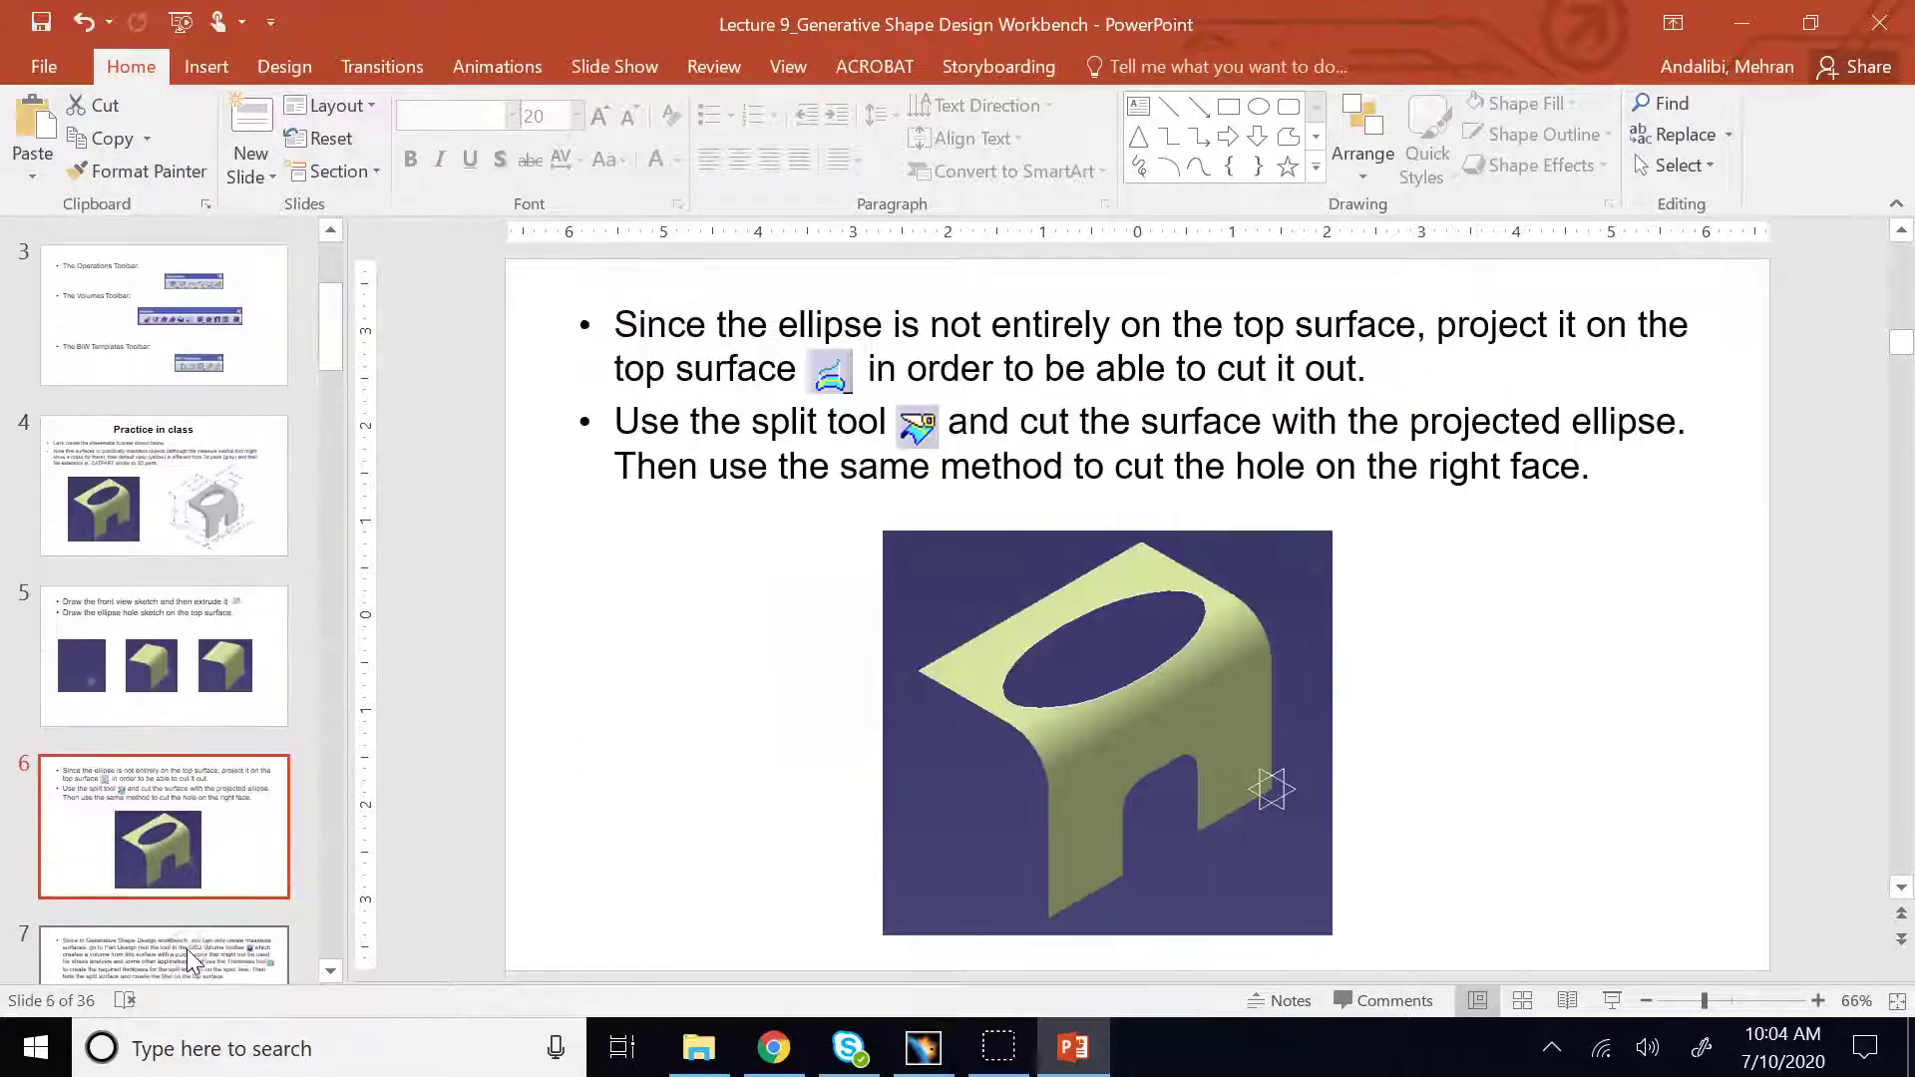
left_click(188, 948)
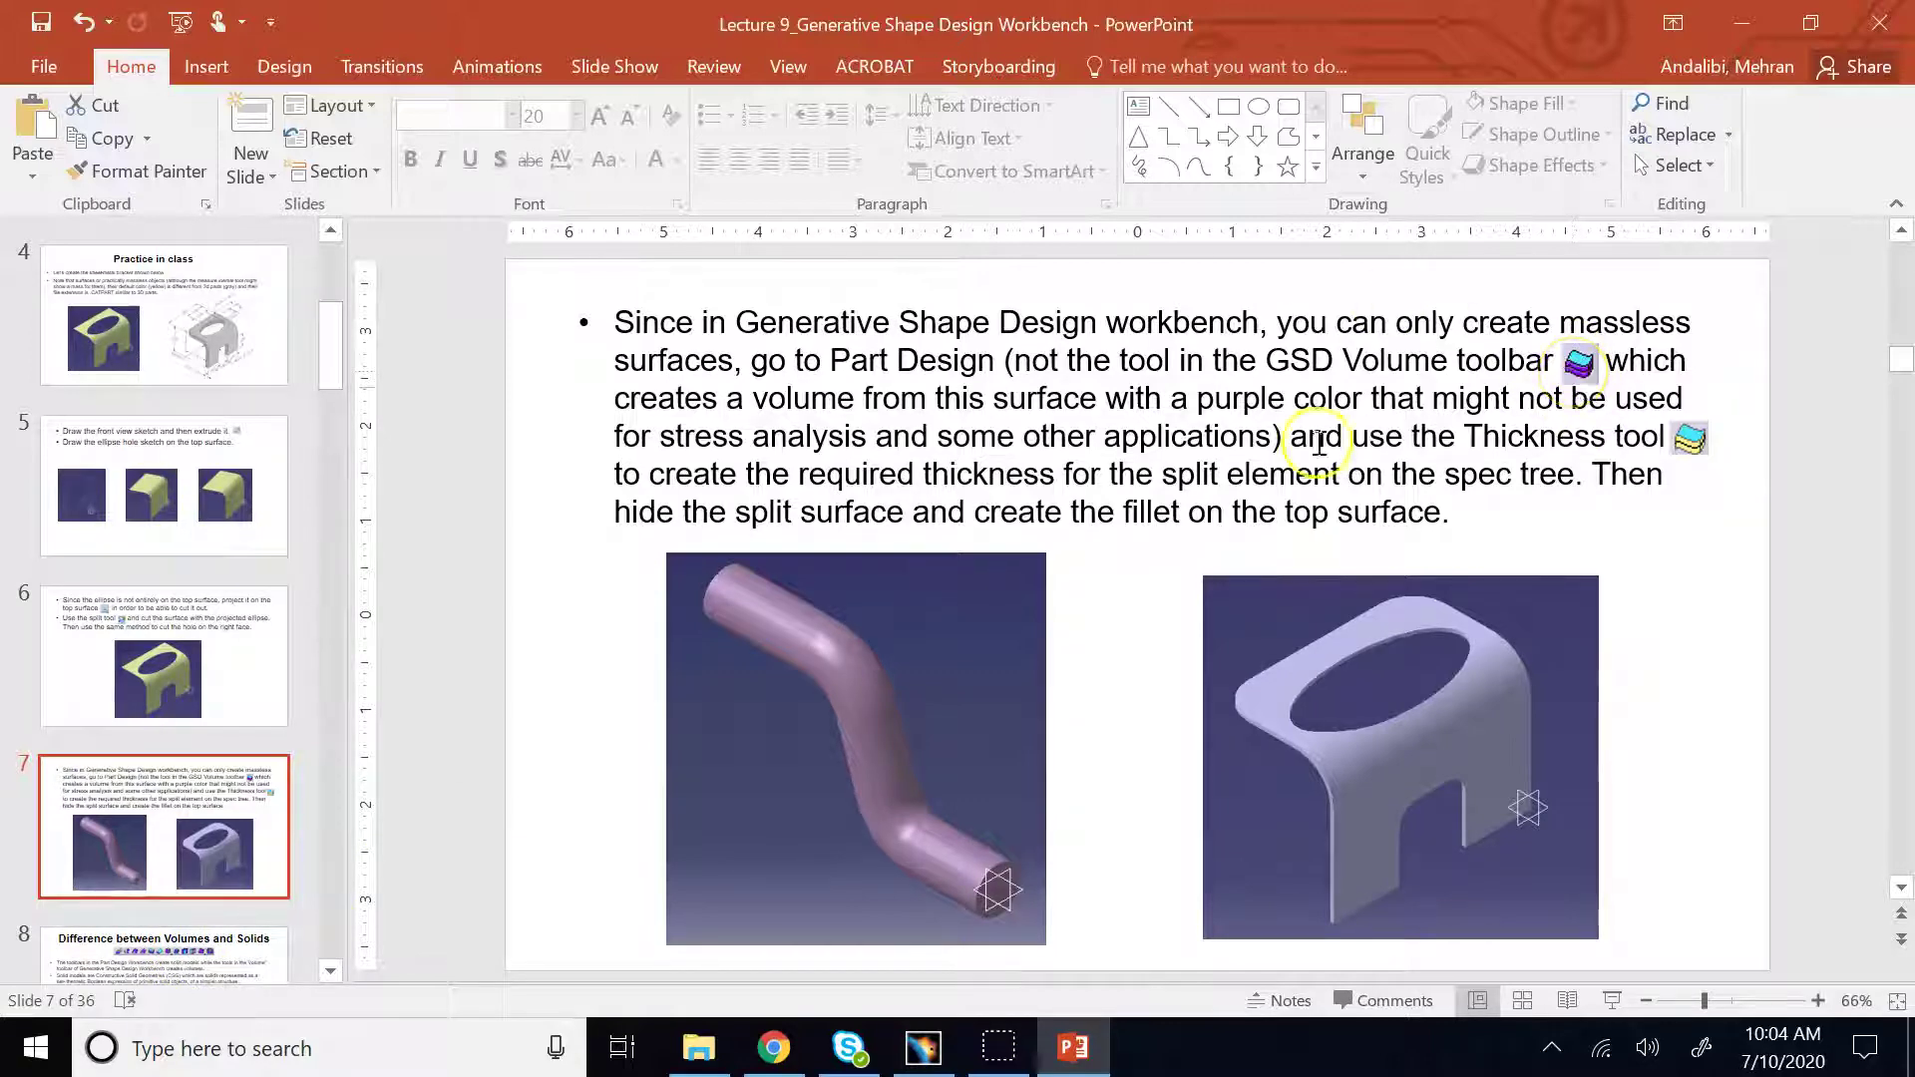
left_click(923, 1047)
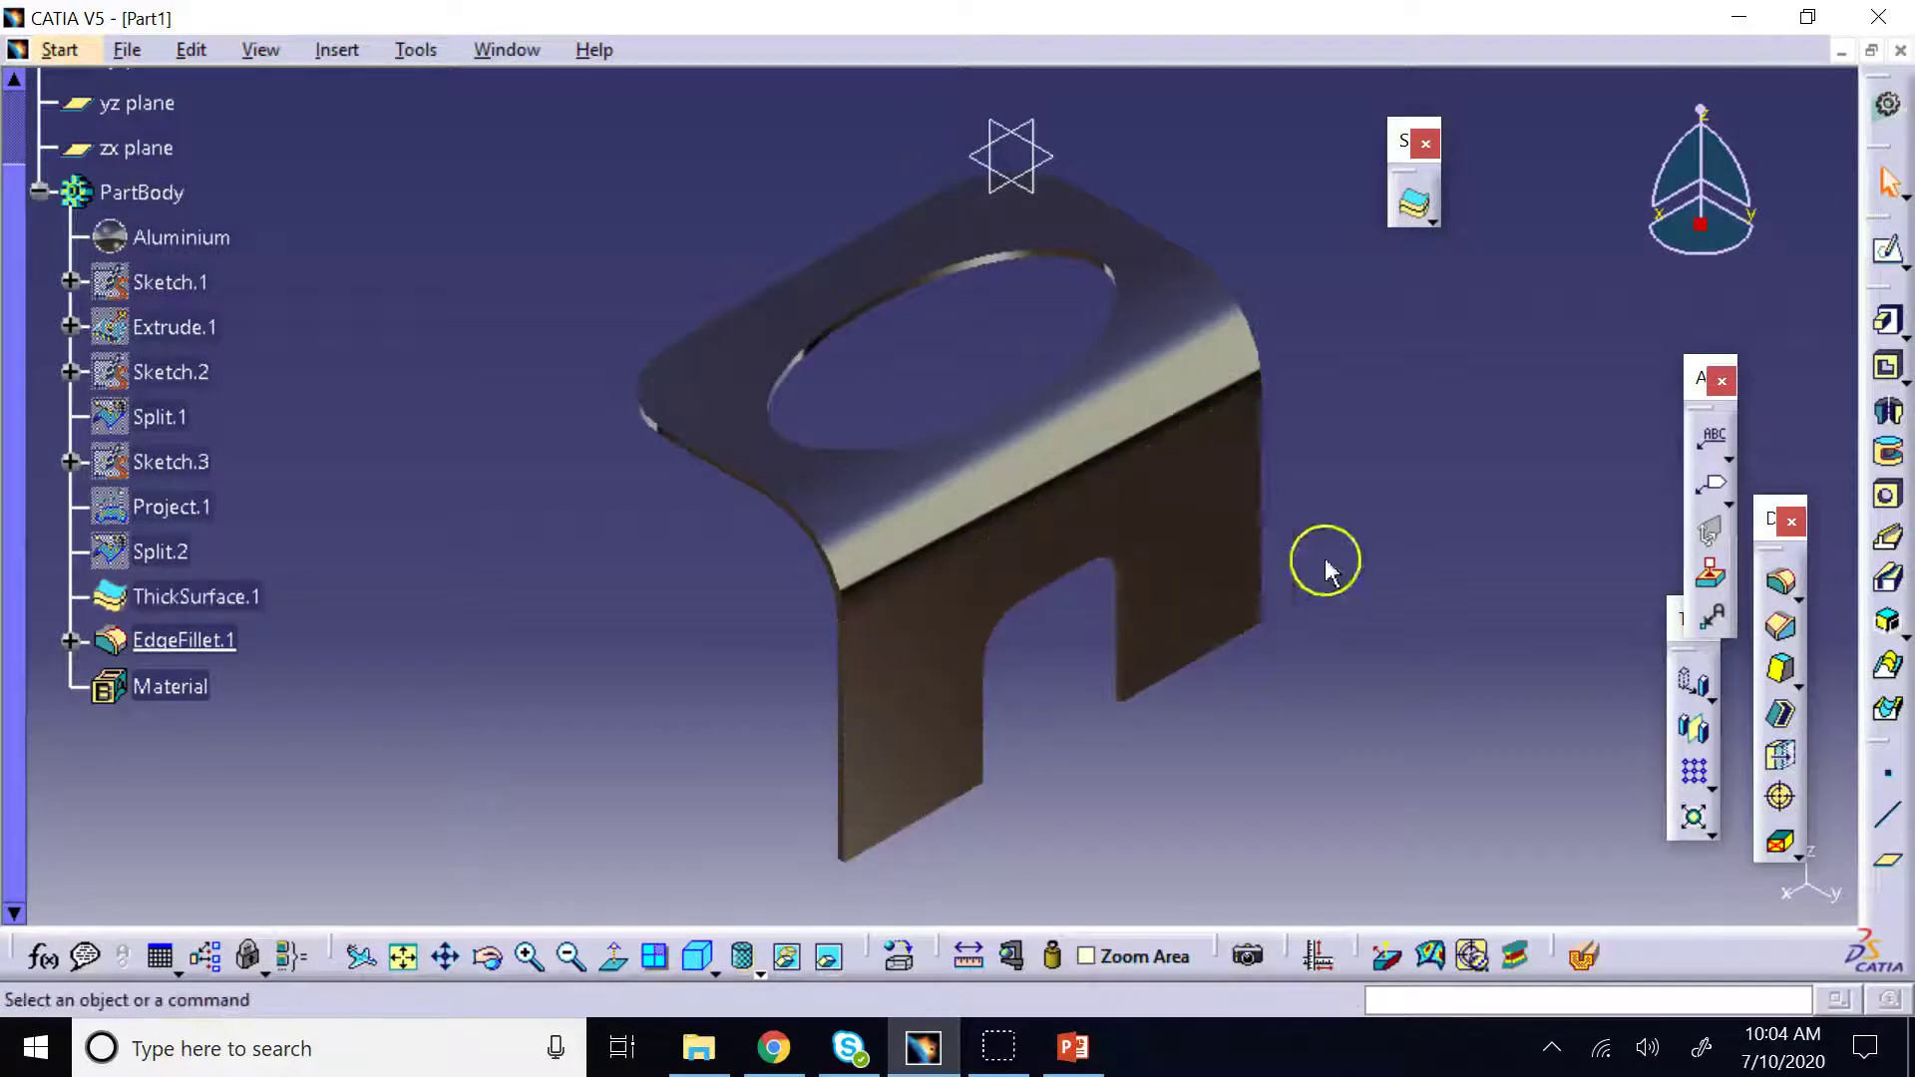
Switch the display back to shading with edges and delete the Aluminium material from the PartBody
left_click(759, 971)
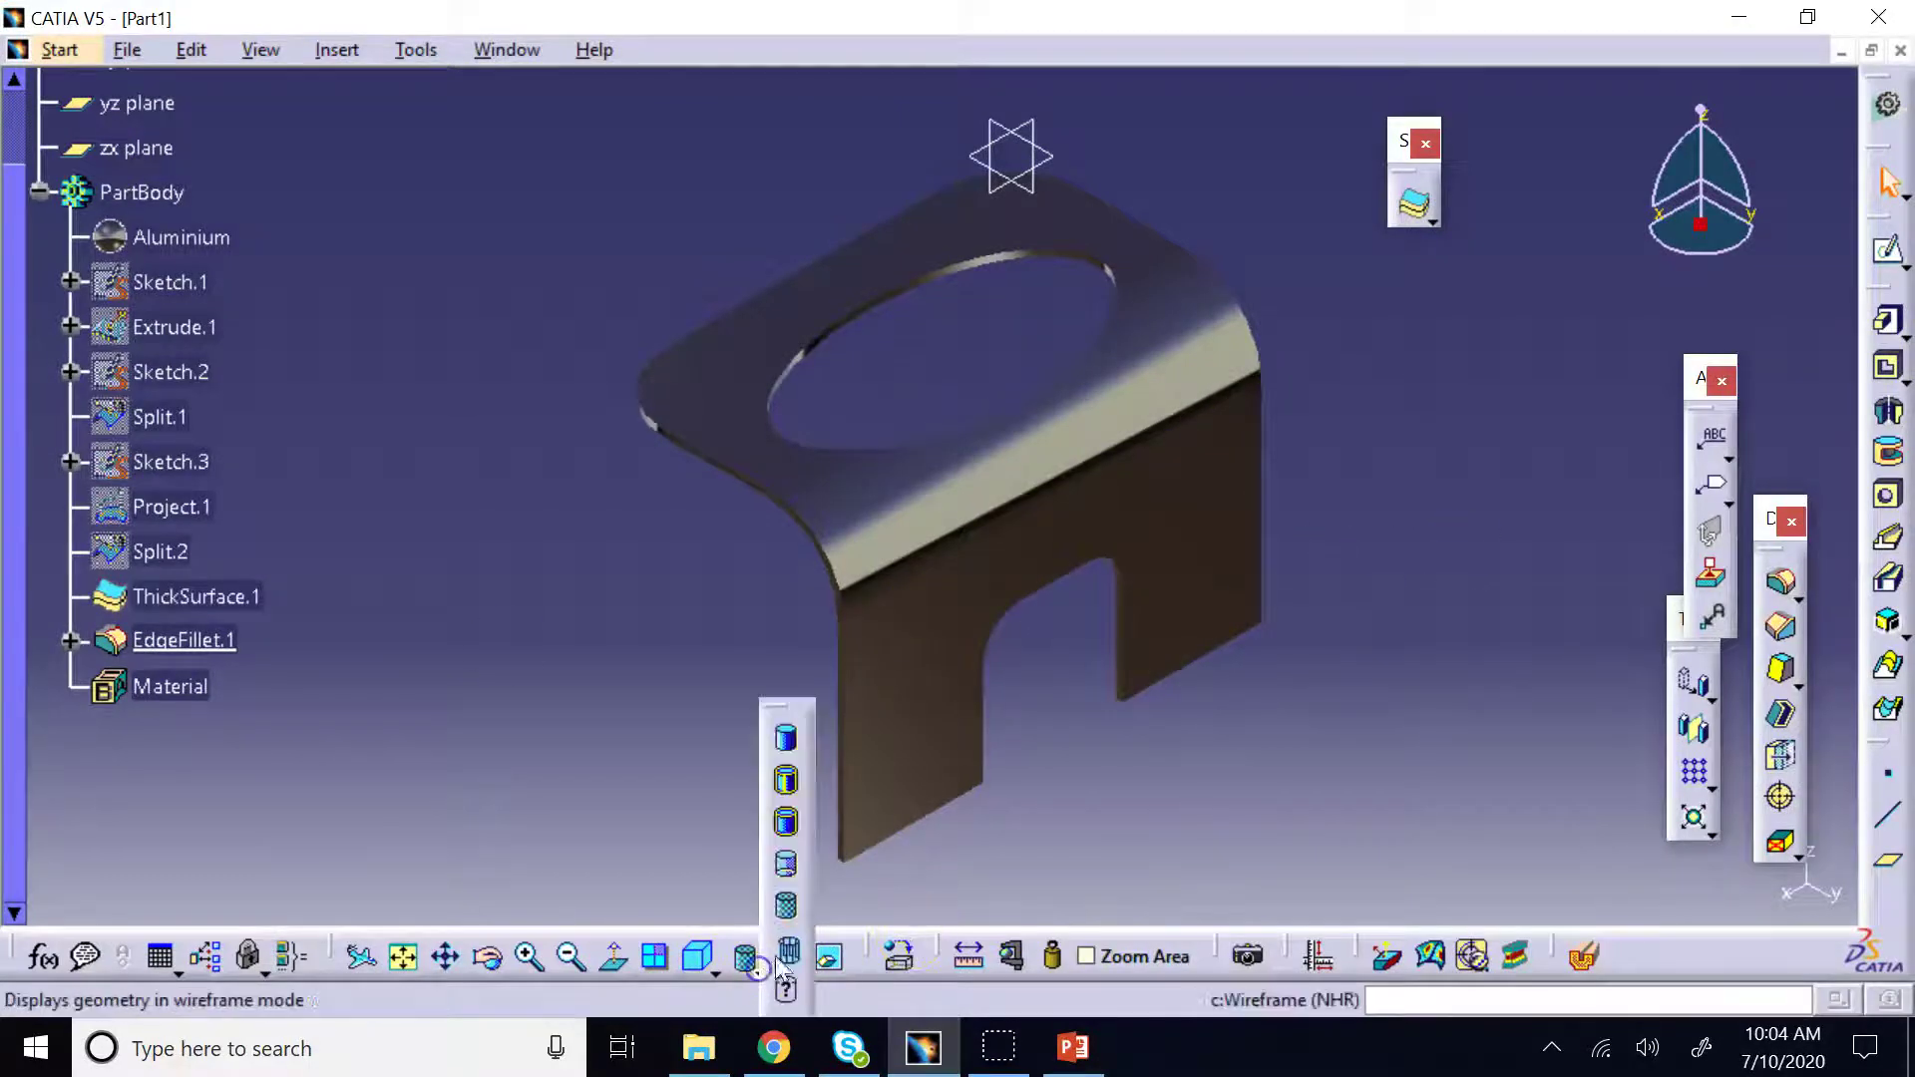
left_click(786, 780)
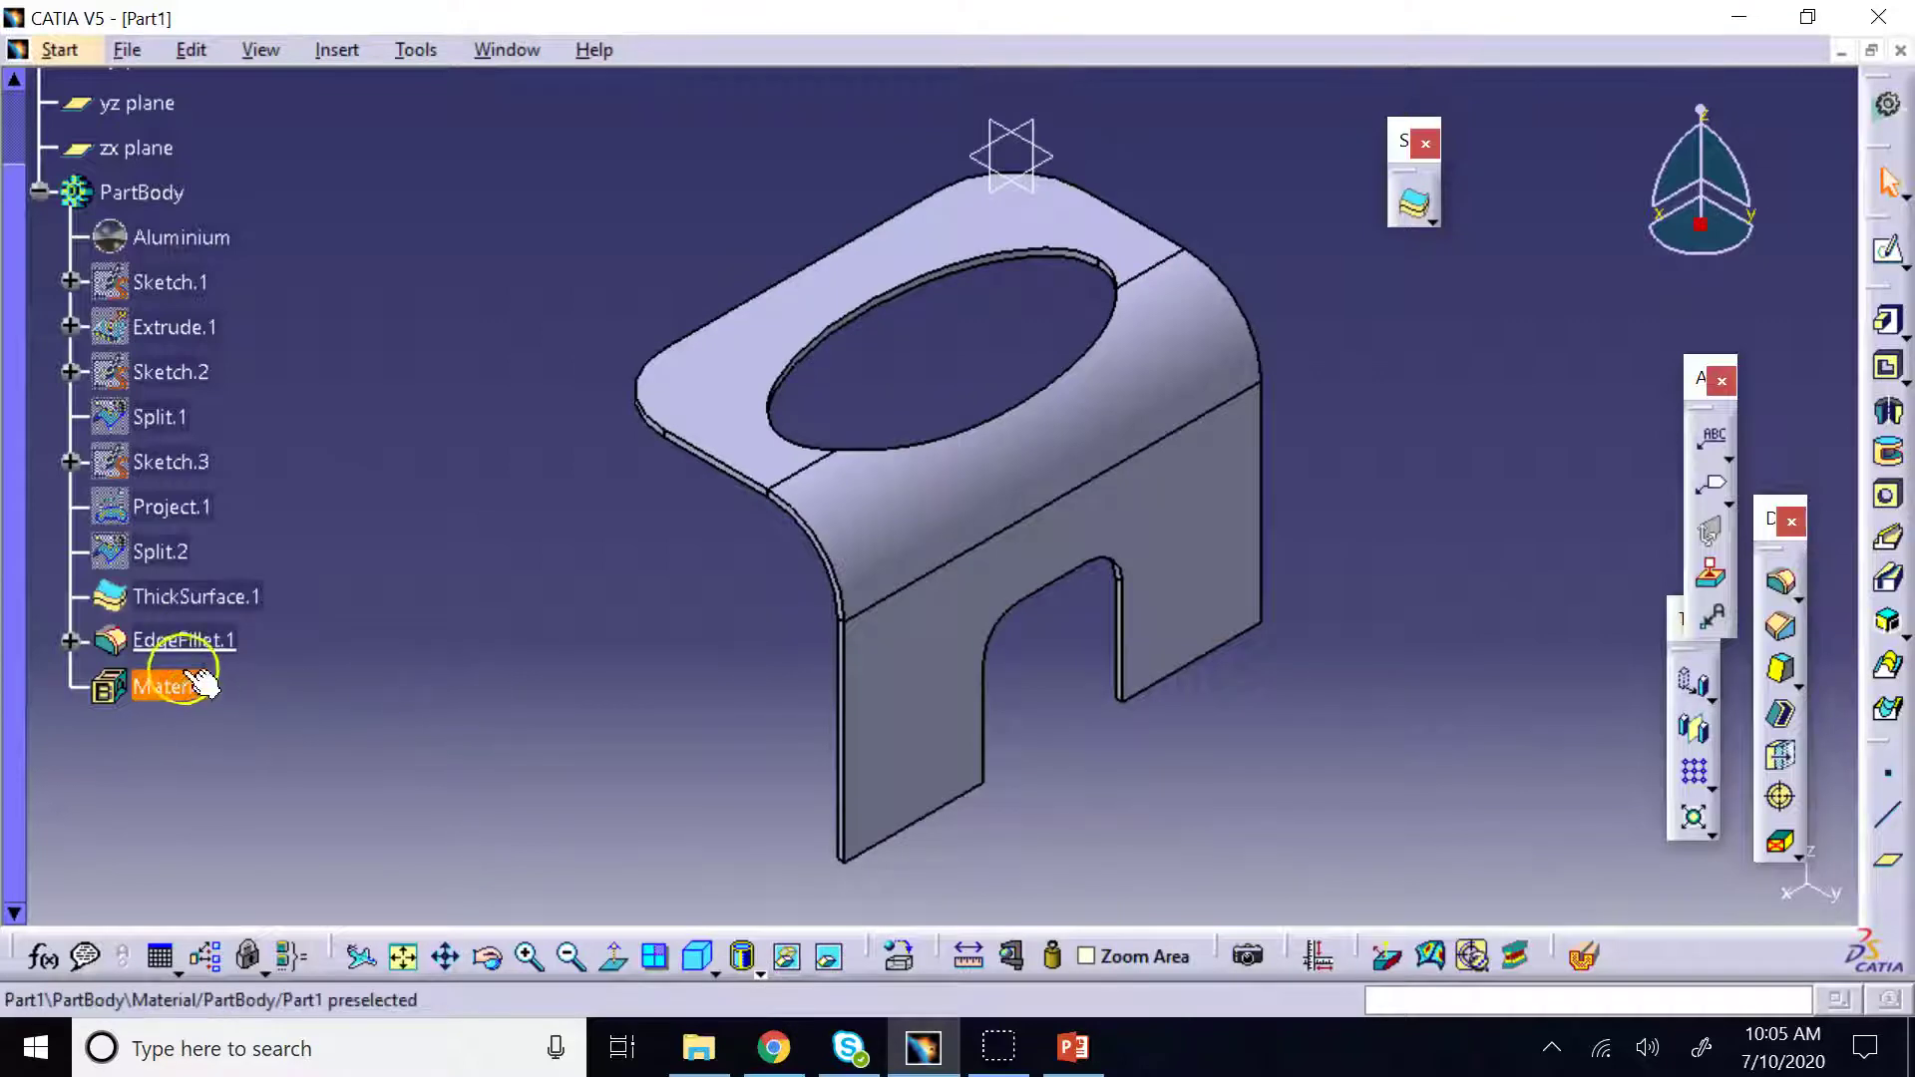
right_click(180, 237)
left_click(239, 595)
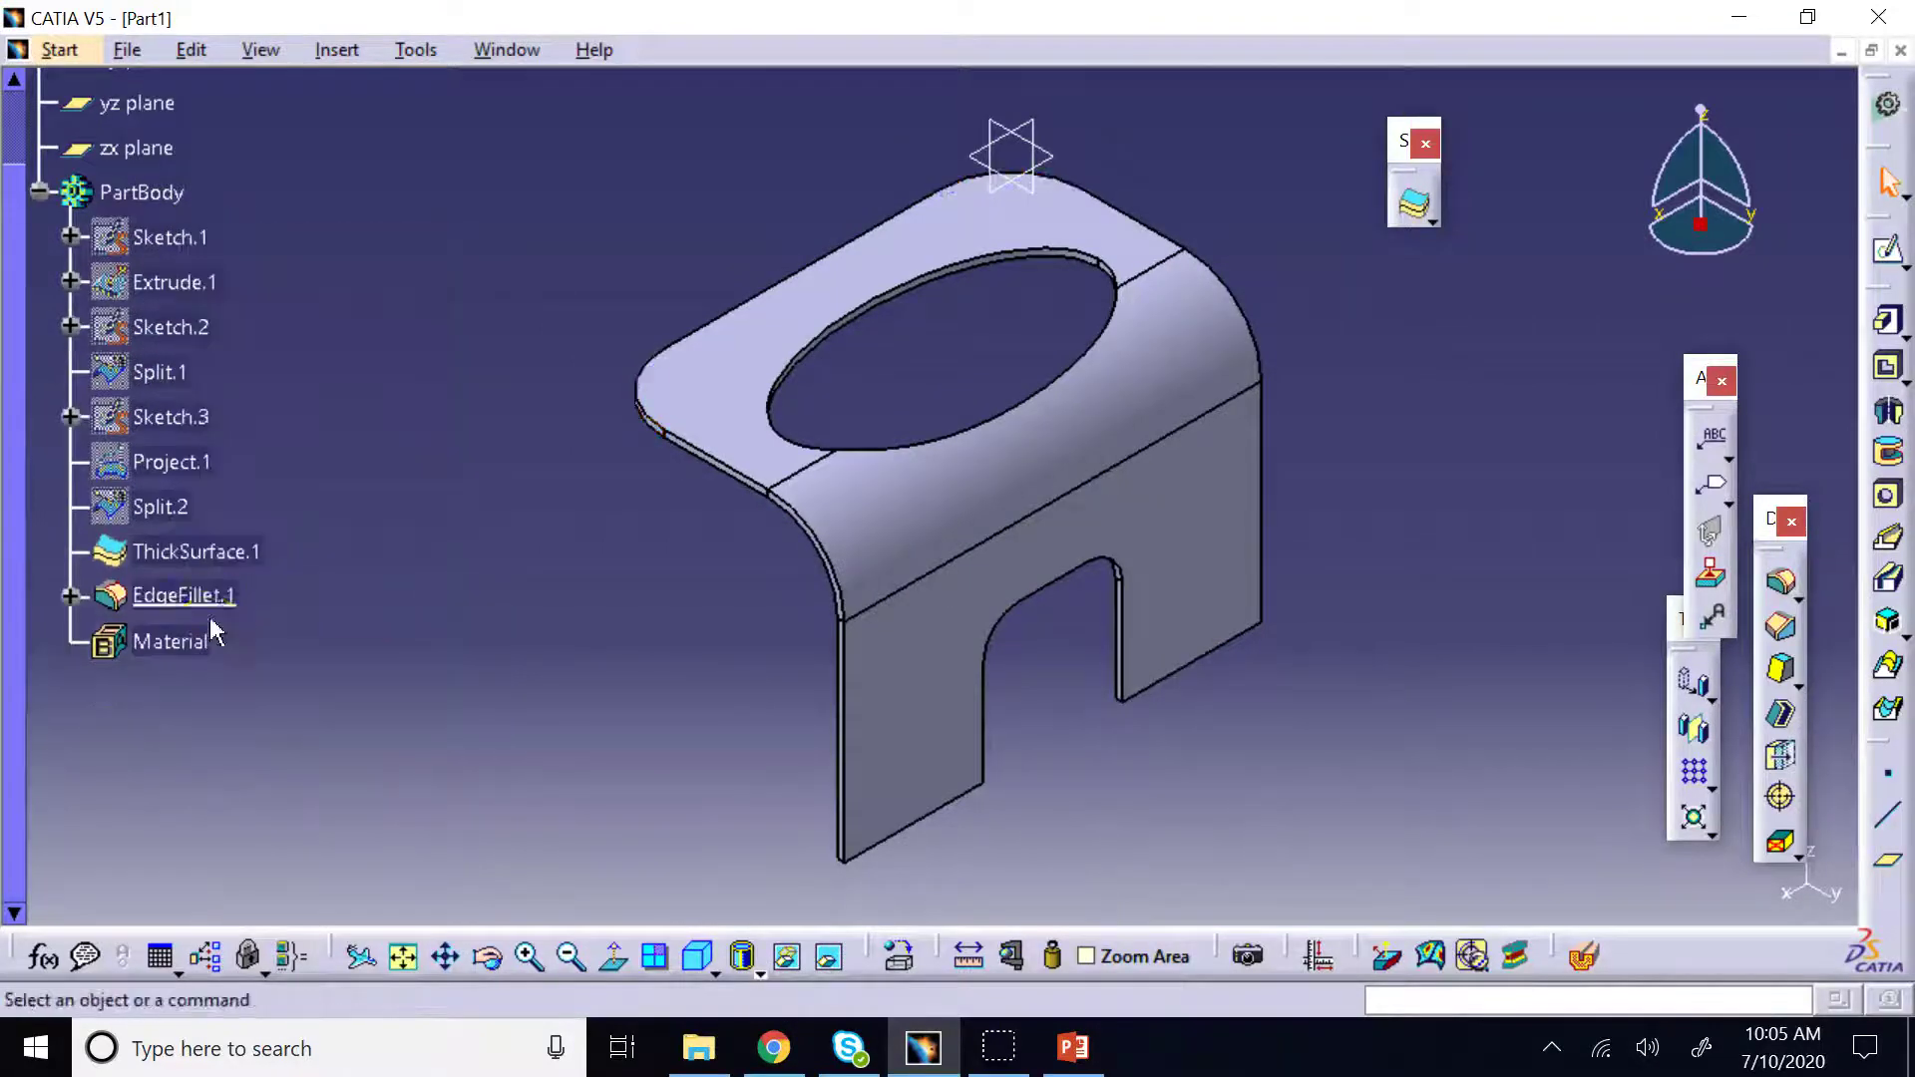
Delete the EdgeFillet.1 corner fillet and the ThickSurface.1 feature from the PartBody
right_click(185, 604)
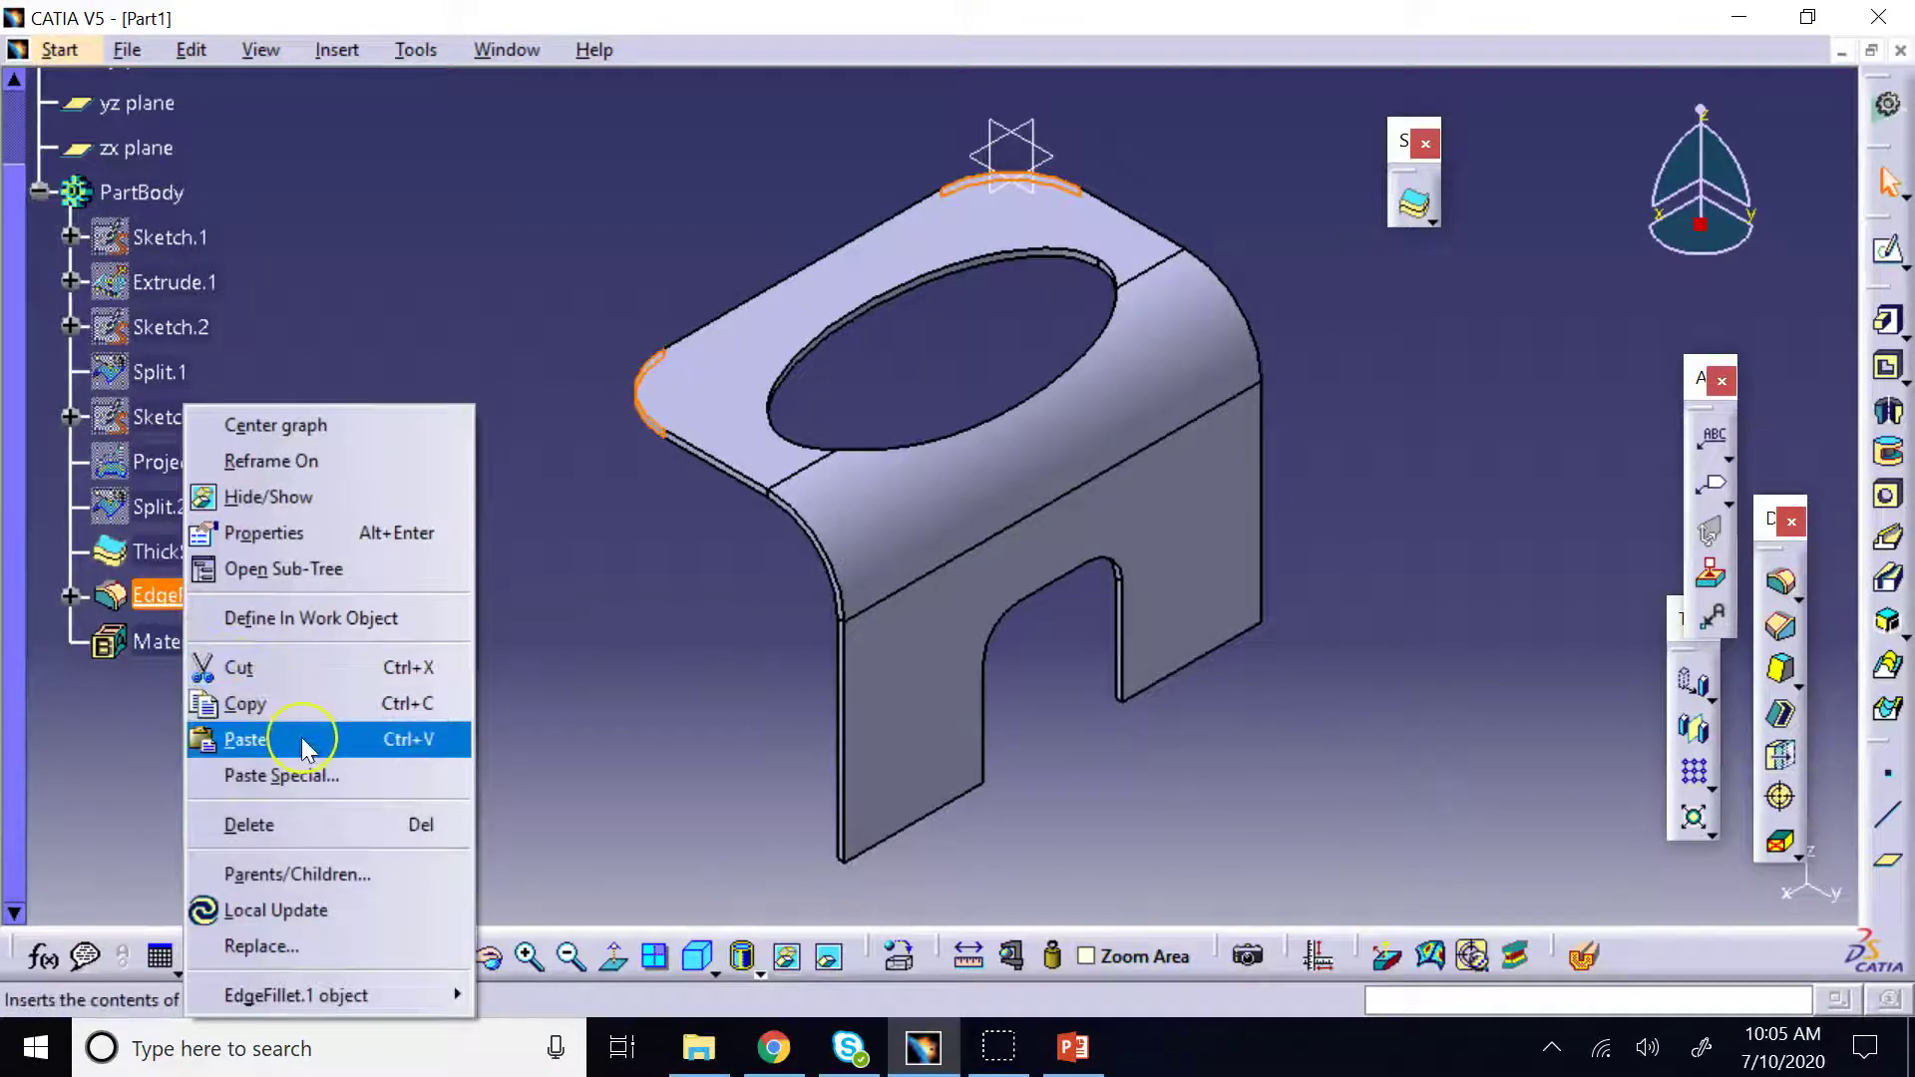
left_click(262, 824)
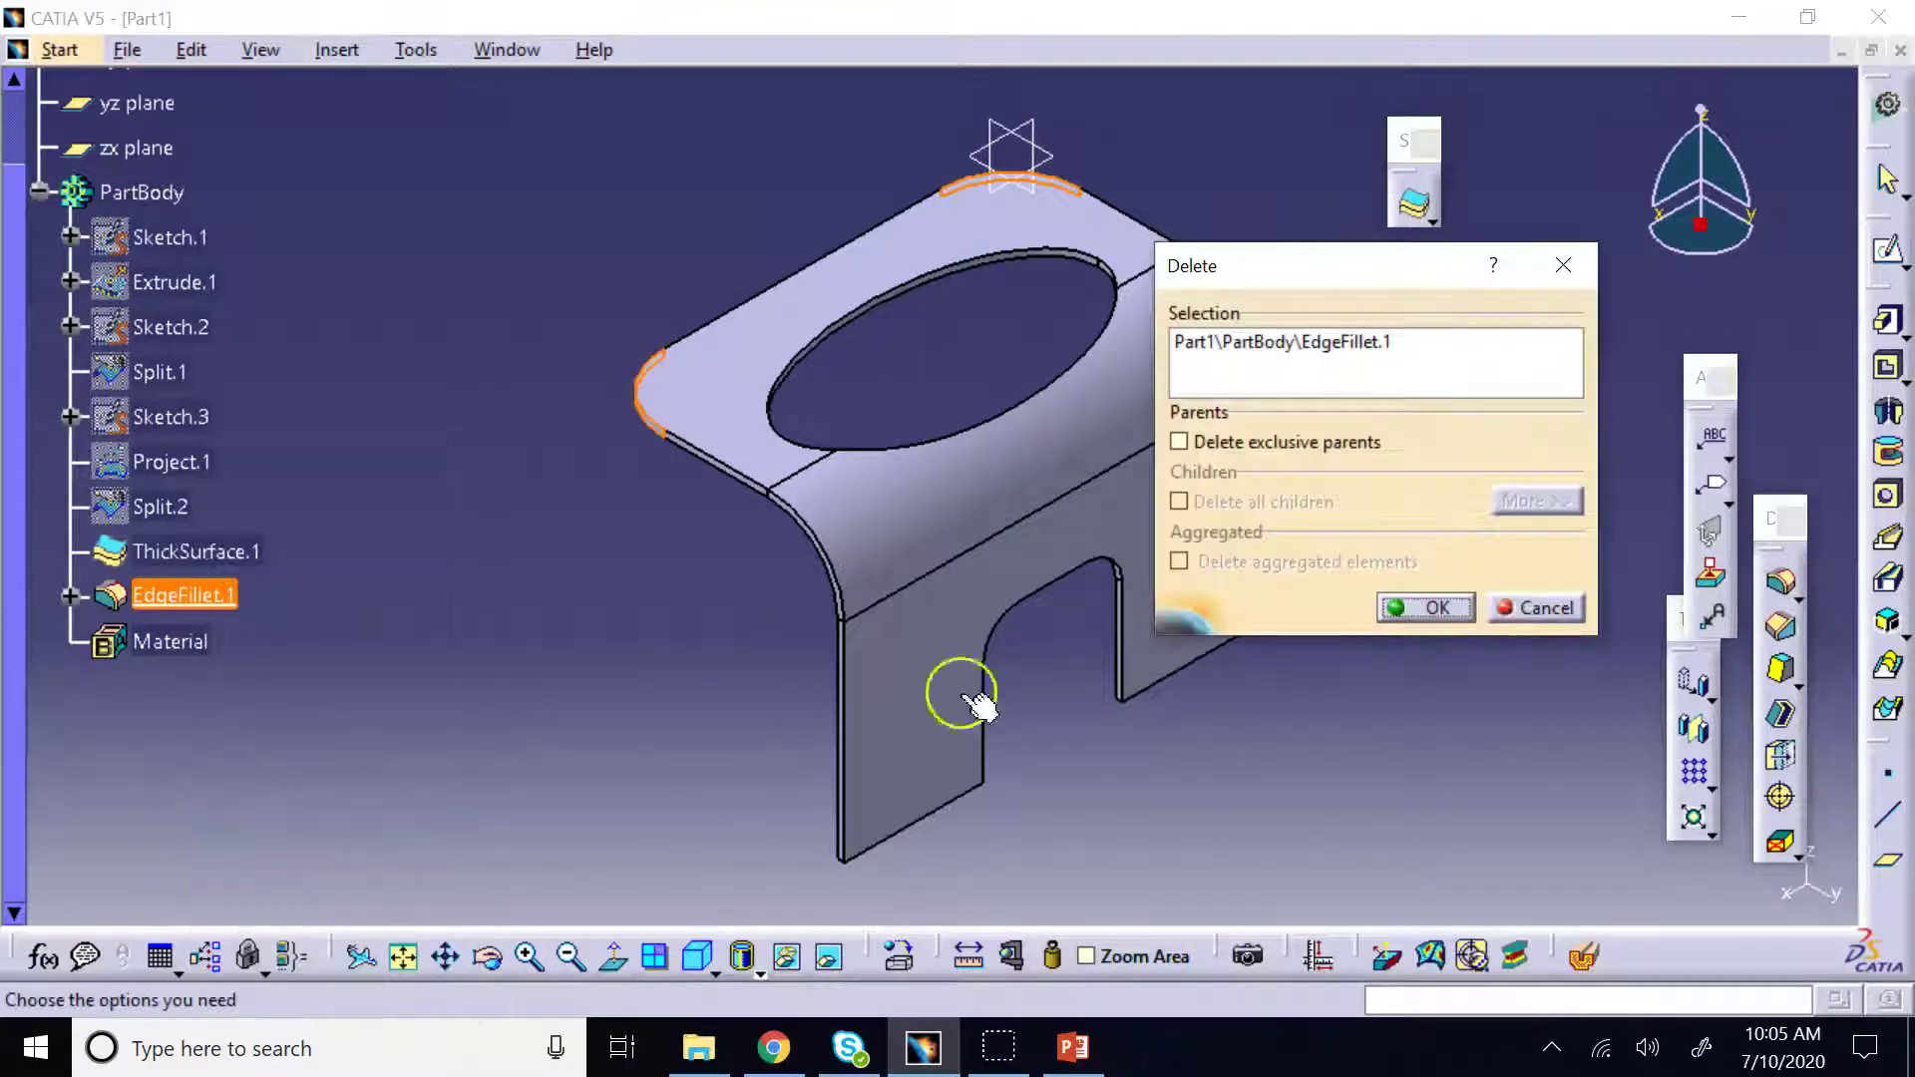
left_click(1424, 610)
left_click(160, 549)
right_click(172, 549)
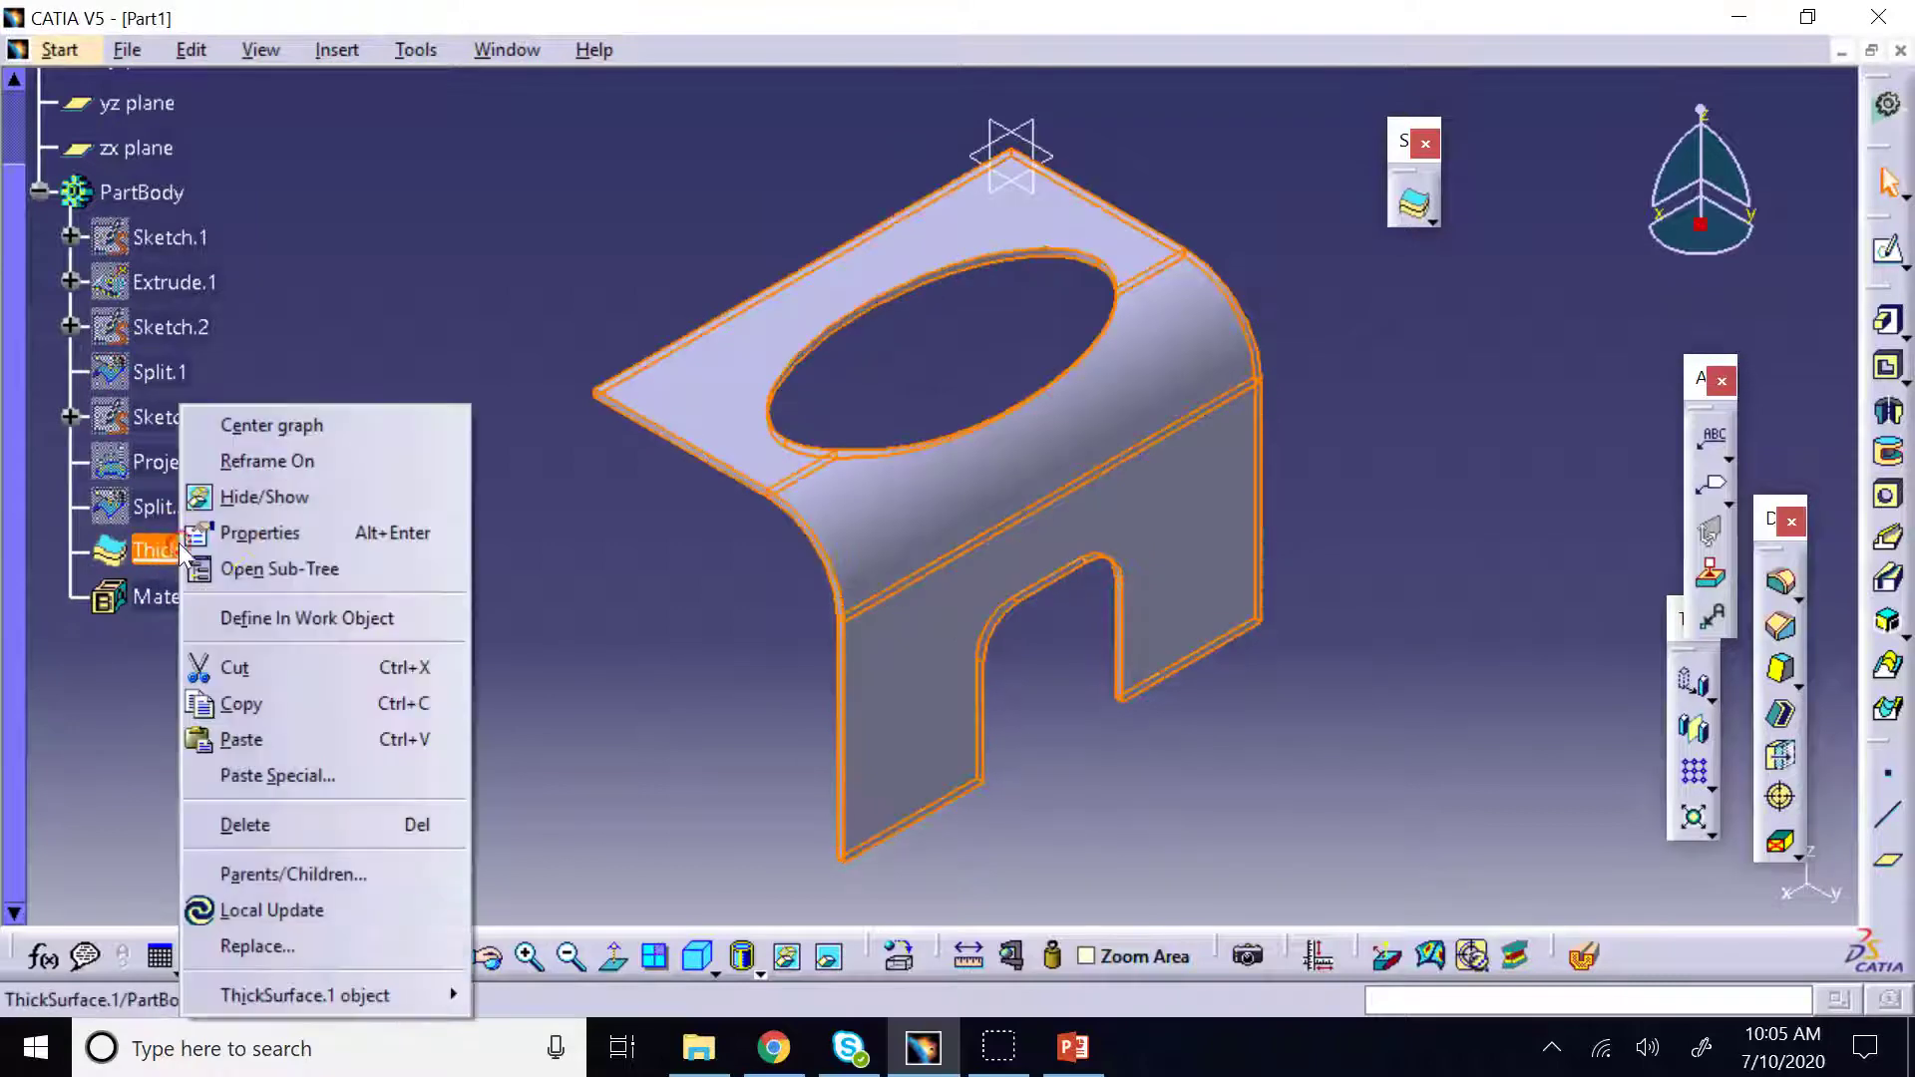
left_click(299, 822)
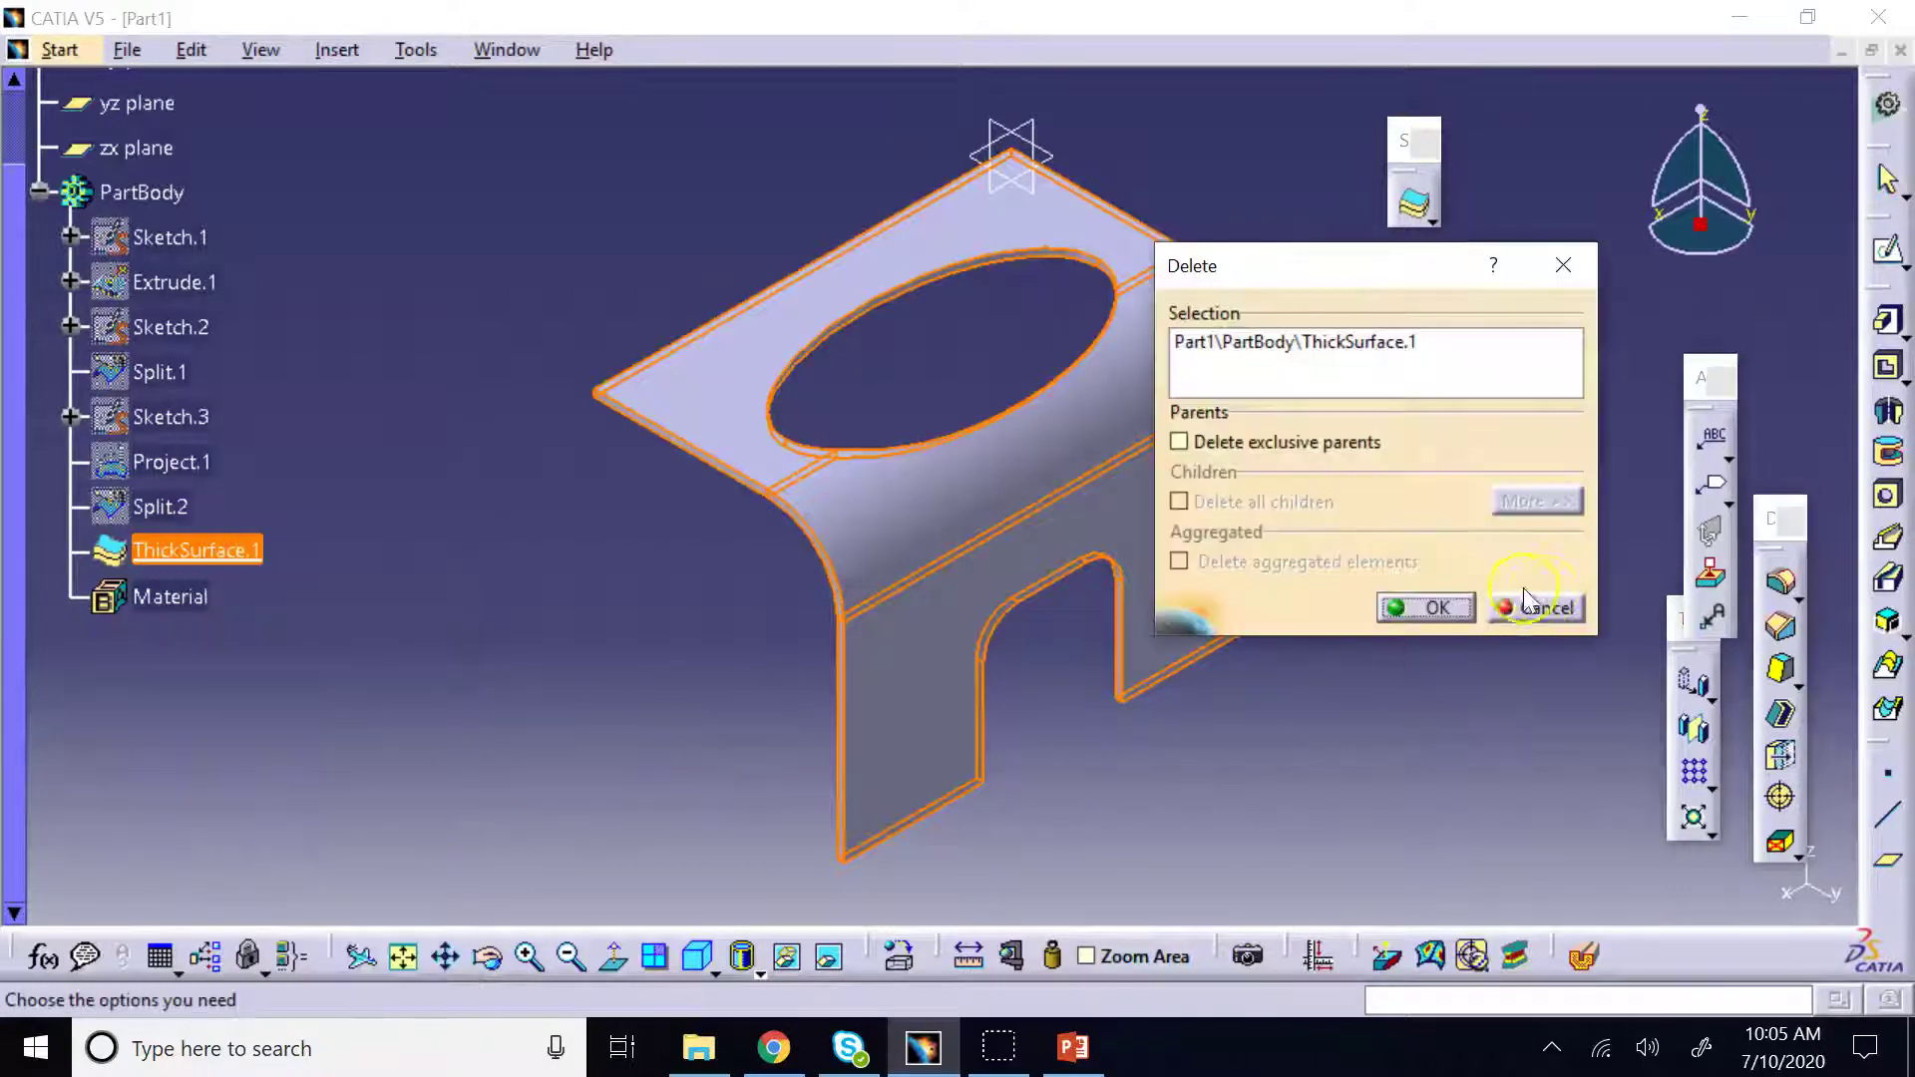
left_click(1459, 620)
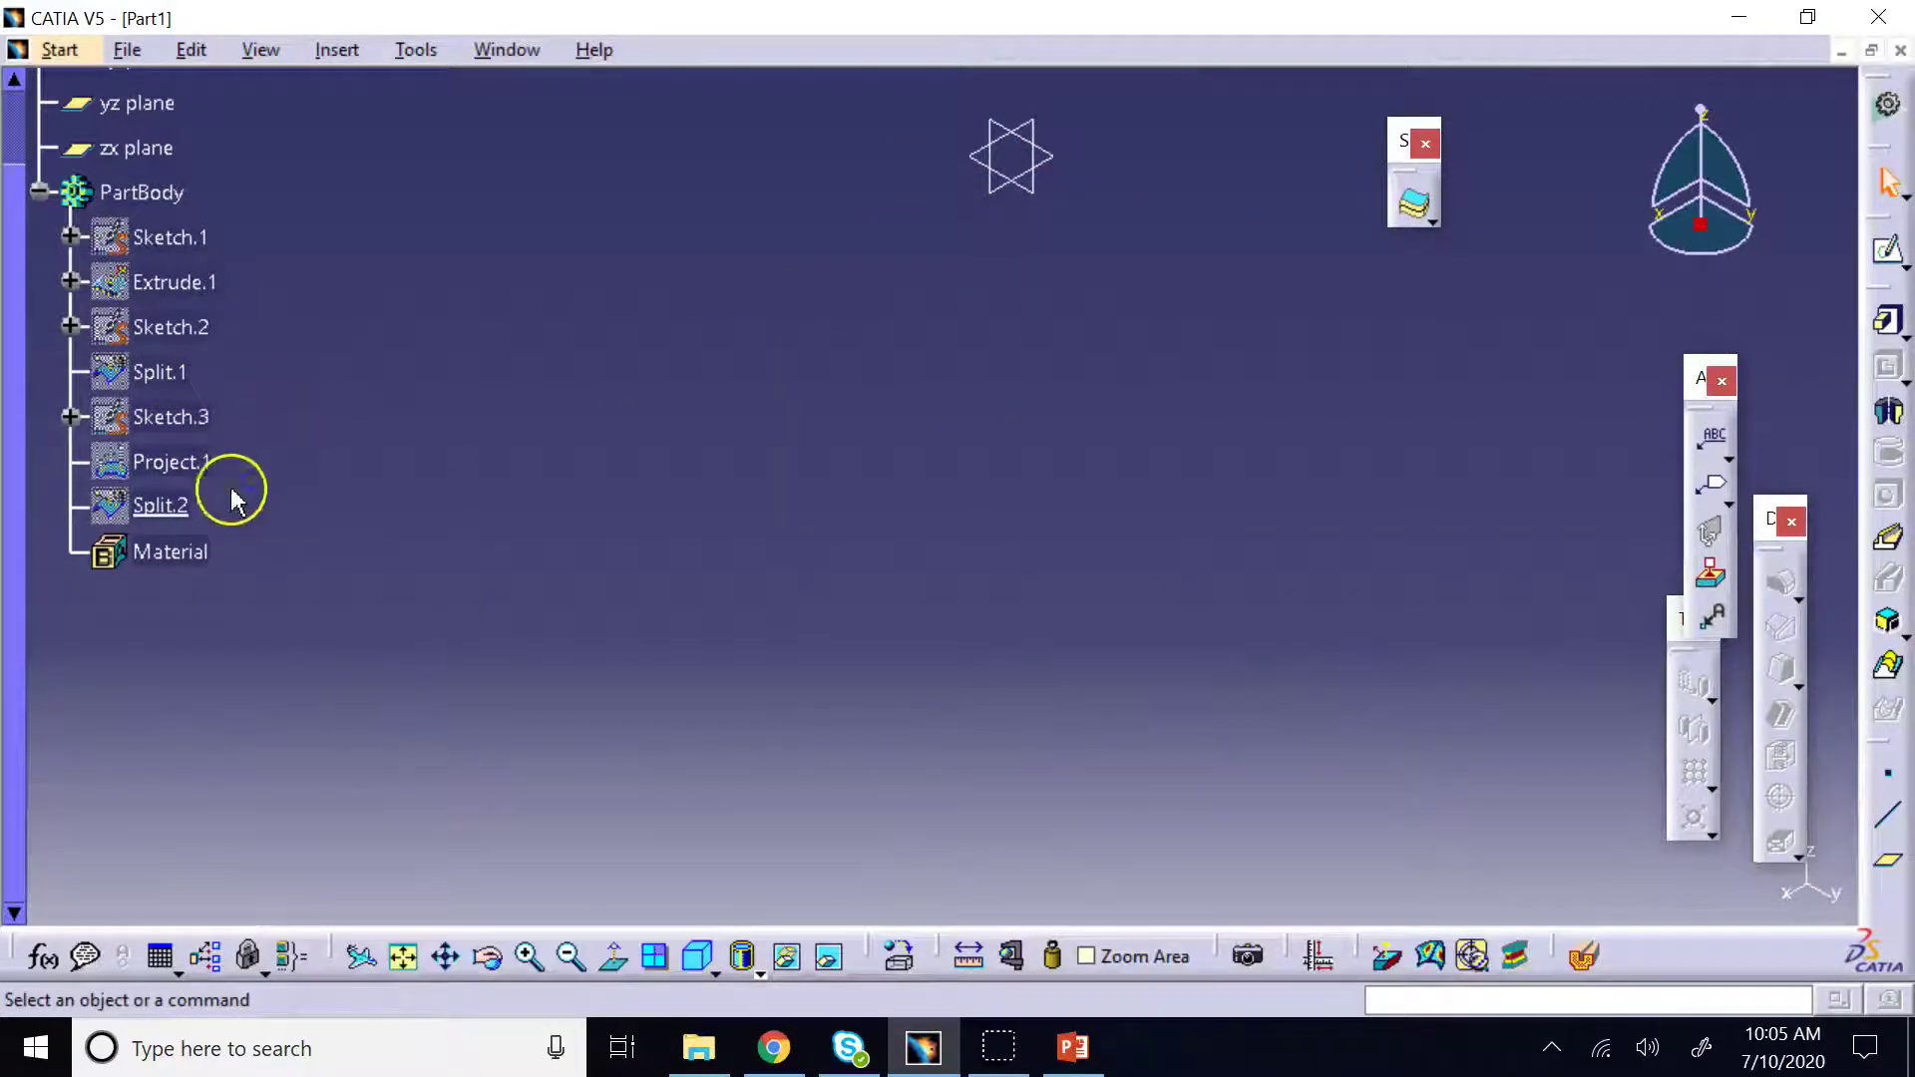
Show the hidden Split.2 surface again and try to delete the Material entry from the PartBody
right_click(177, 505)
left_click(255, 499)
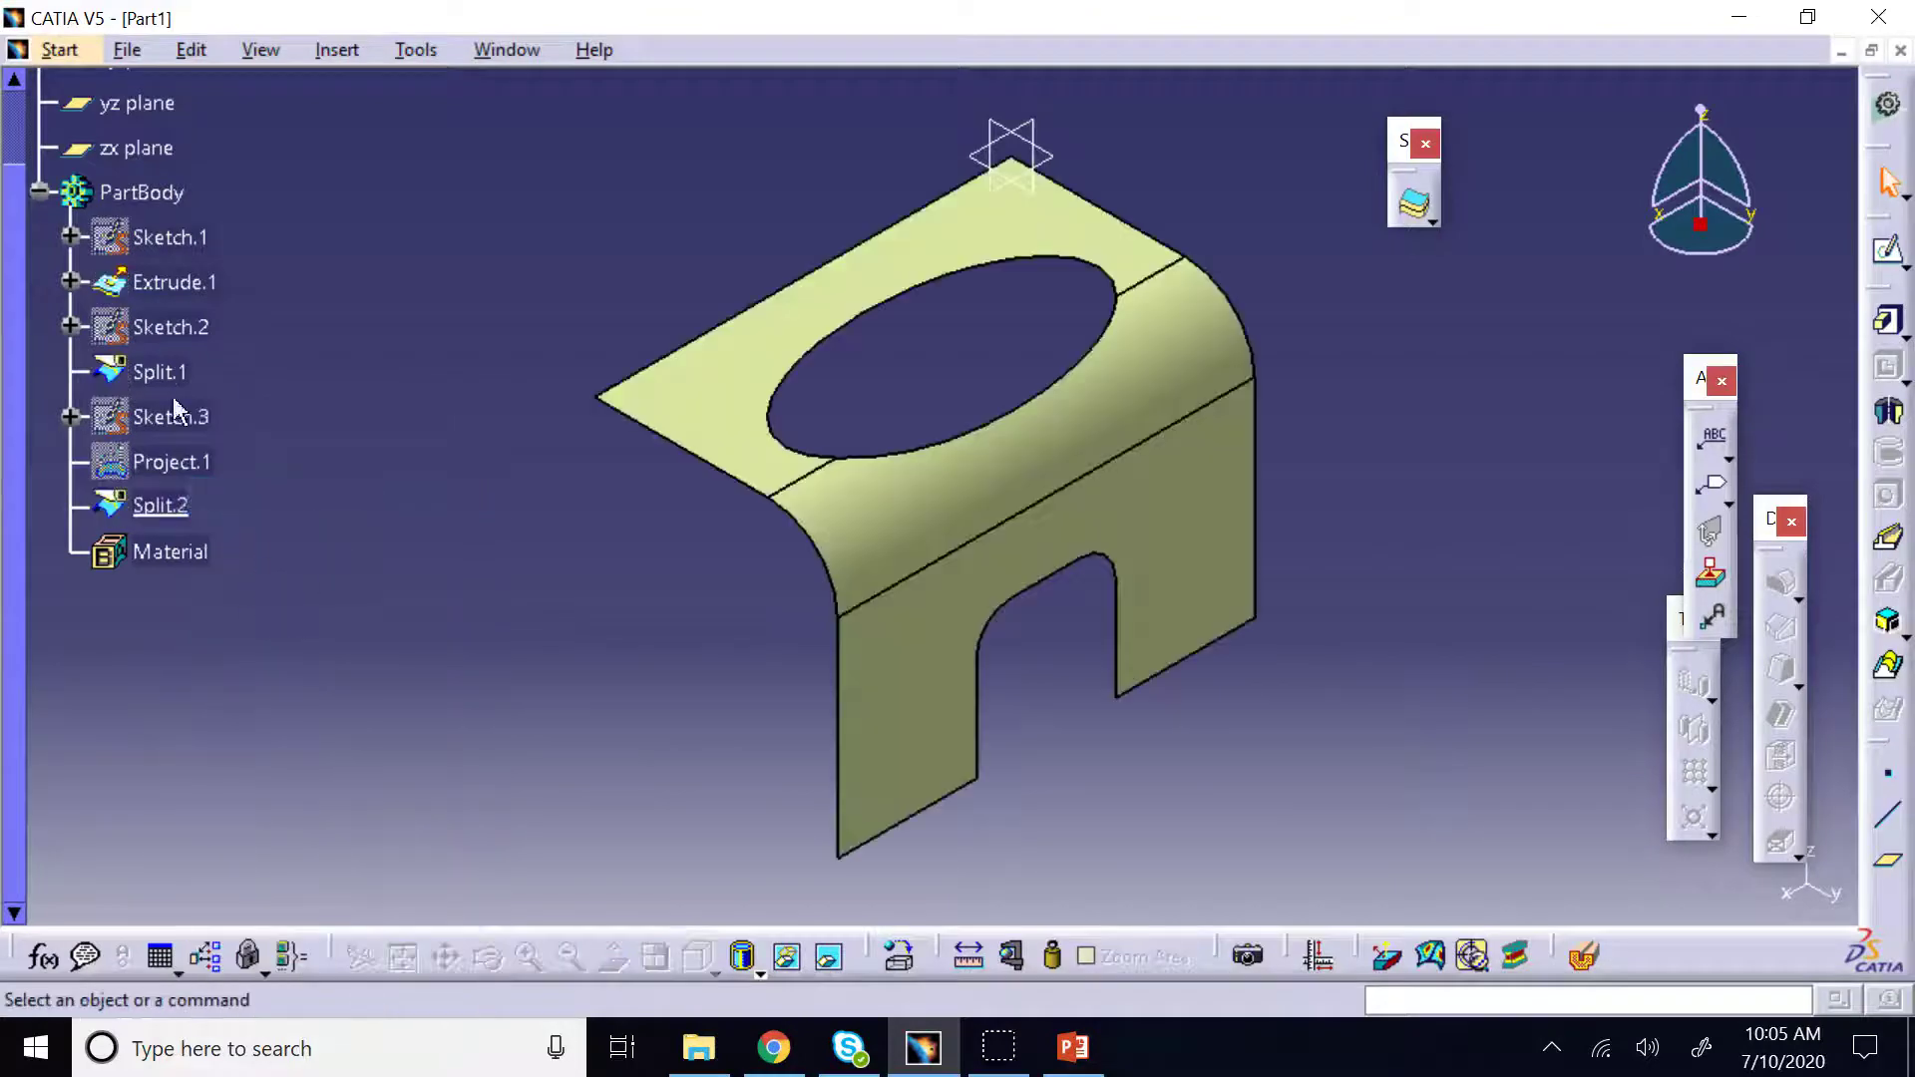
right_click(149, 550)
left_click(251, 823)
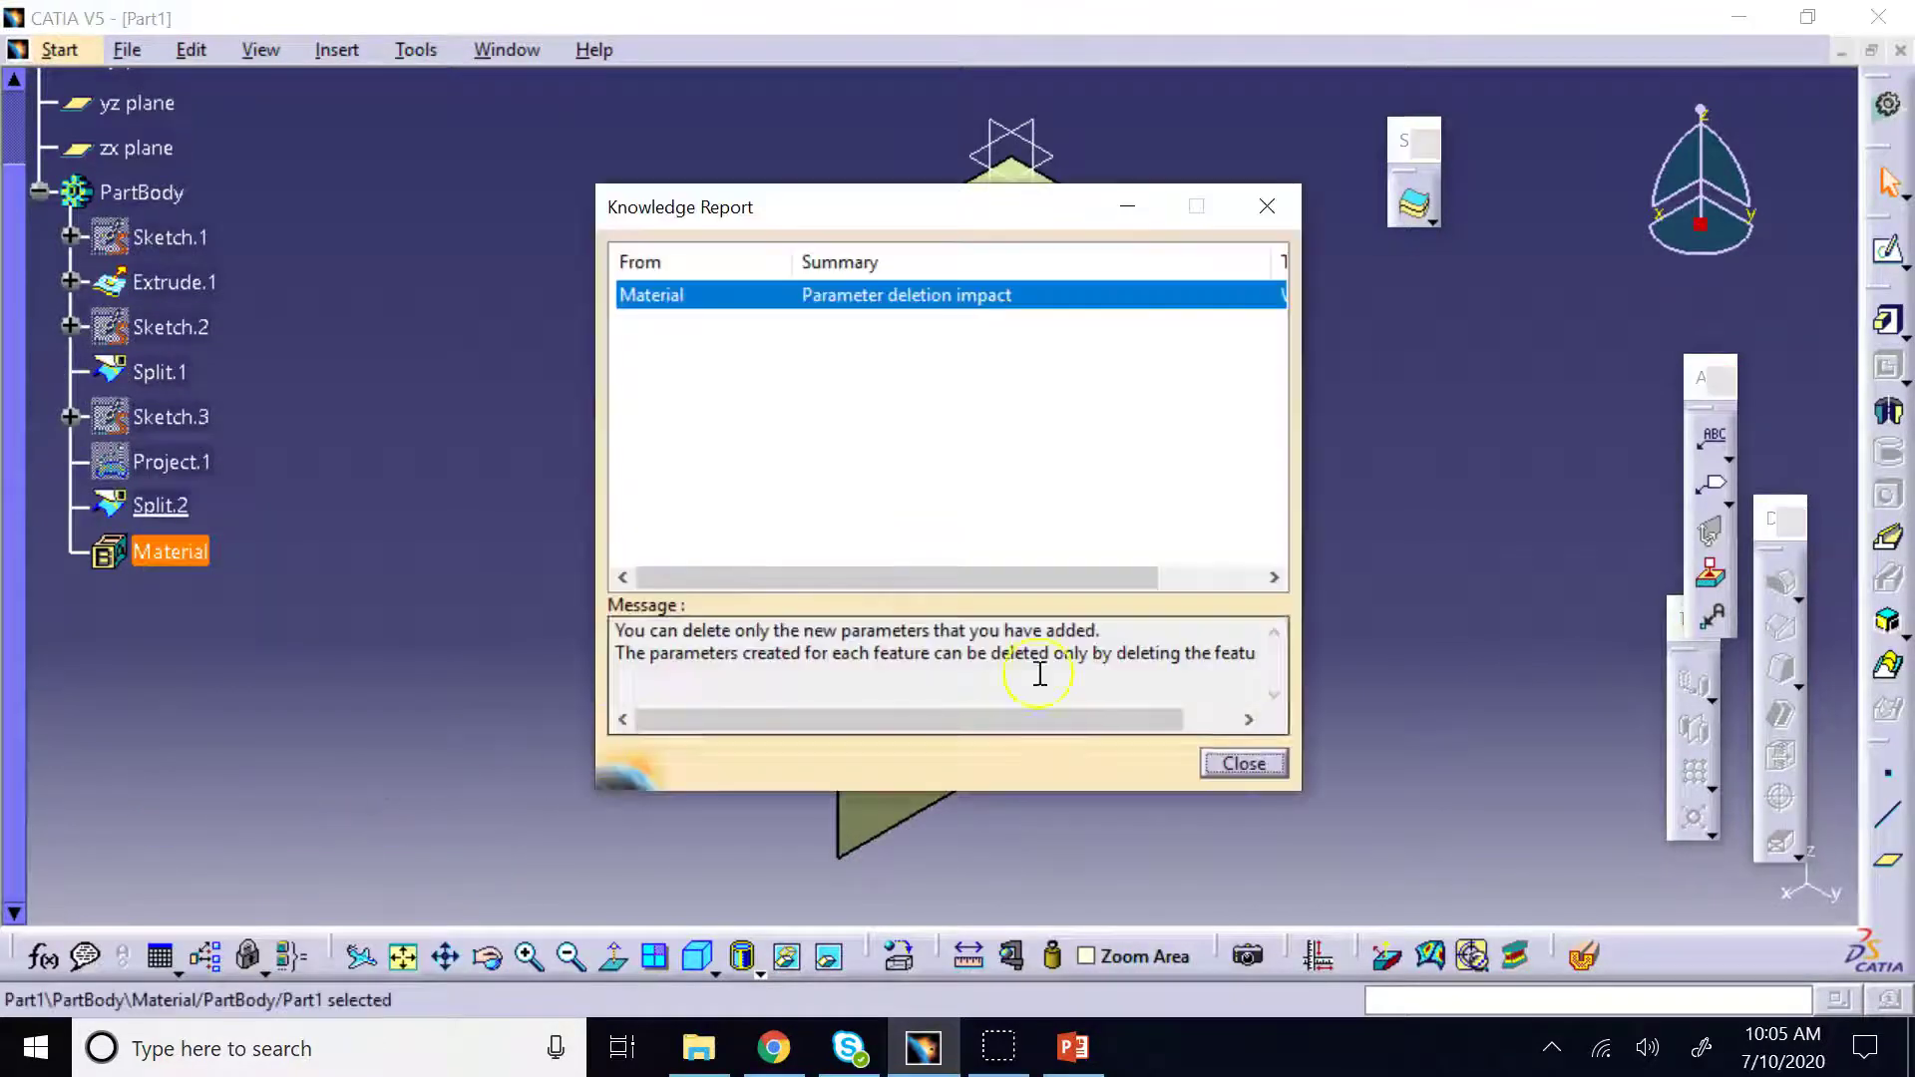
left_click(1243, 763)
left_click(410, 289)
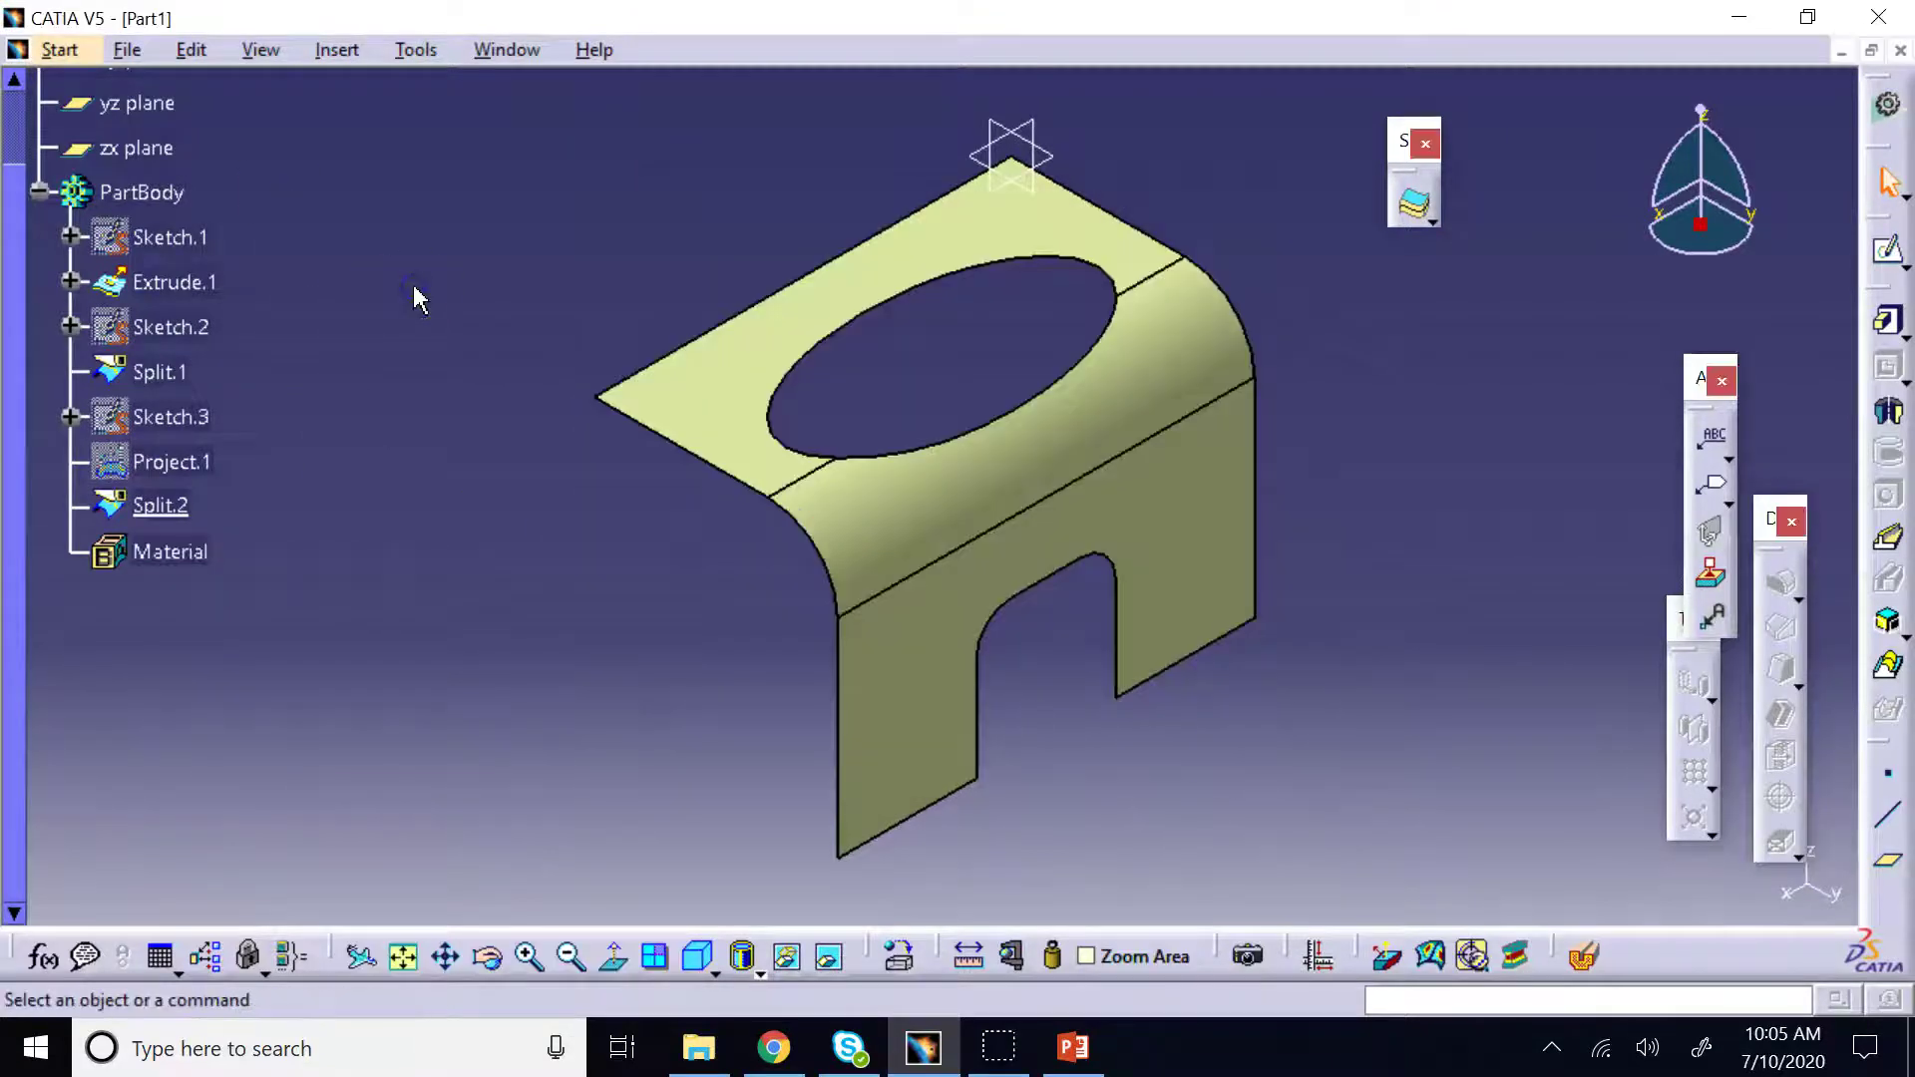
Switch to the Generative Shape Design workbench and regroup its floating wireframe, surface and operation tools away from the bracket
left_click(79, 55)
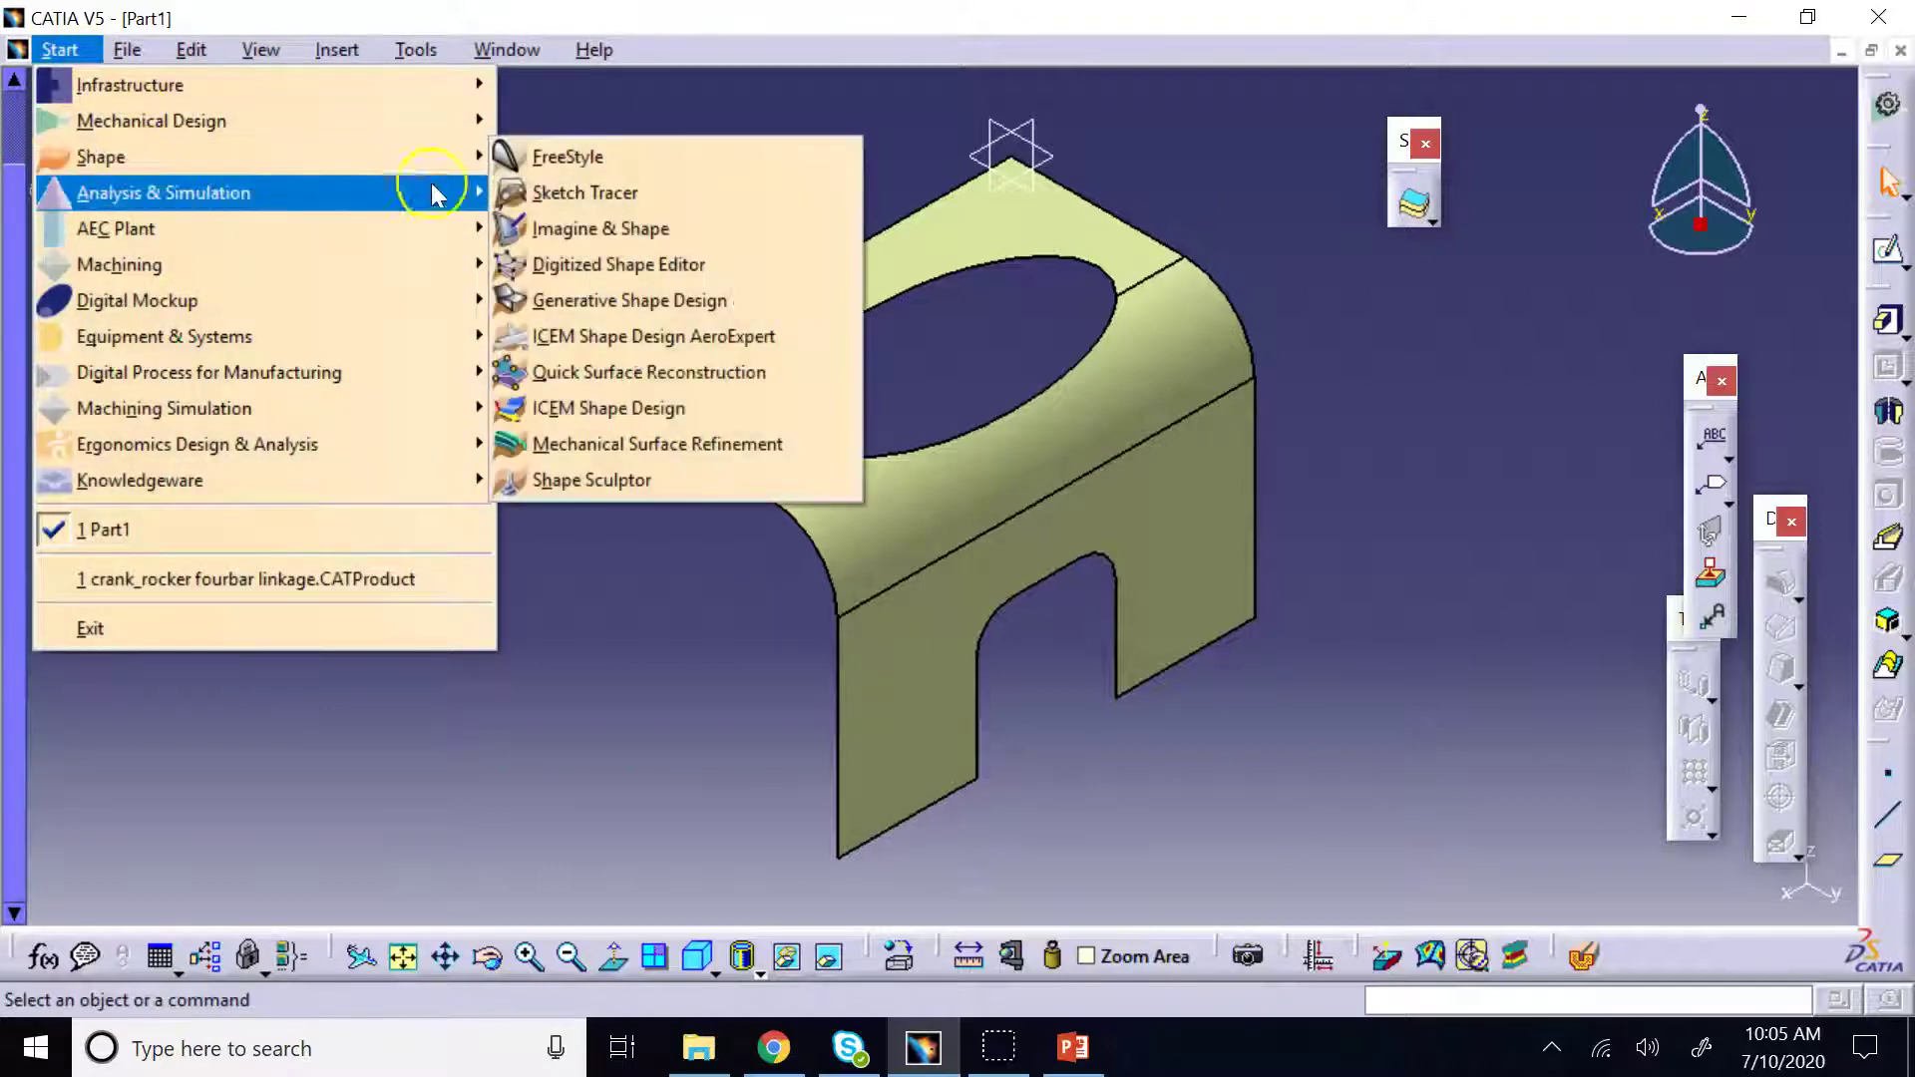
left_click(630, 300)
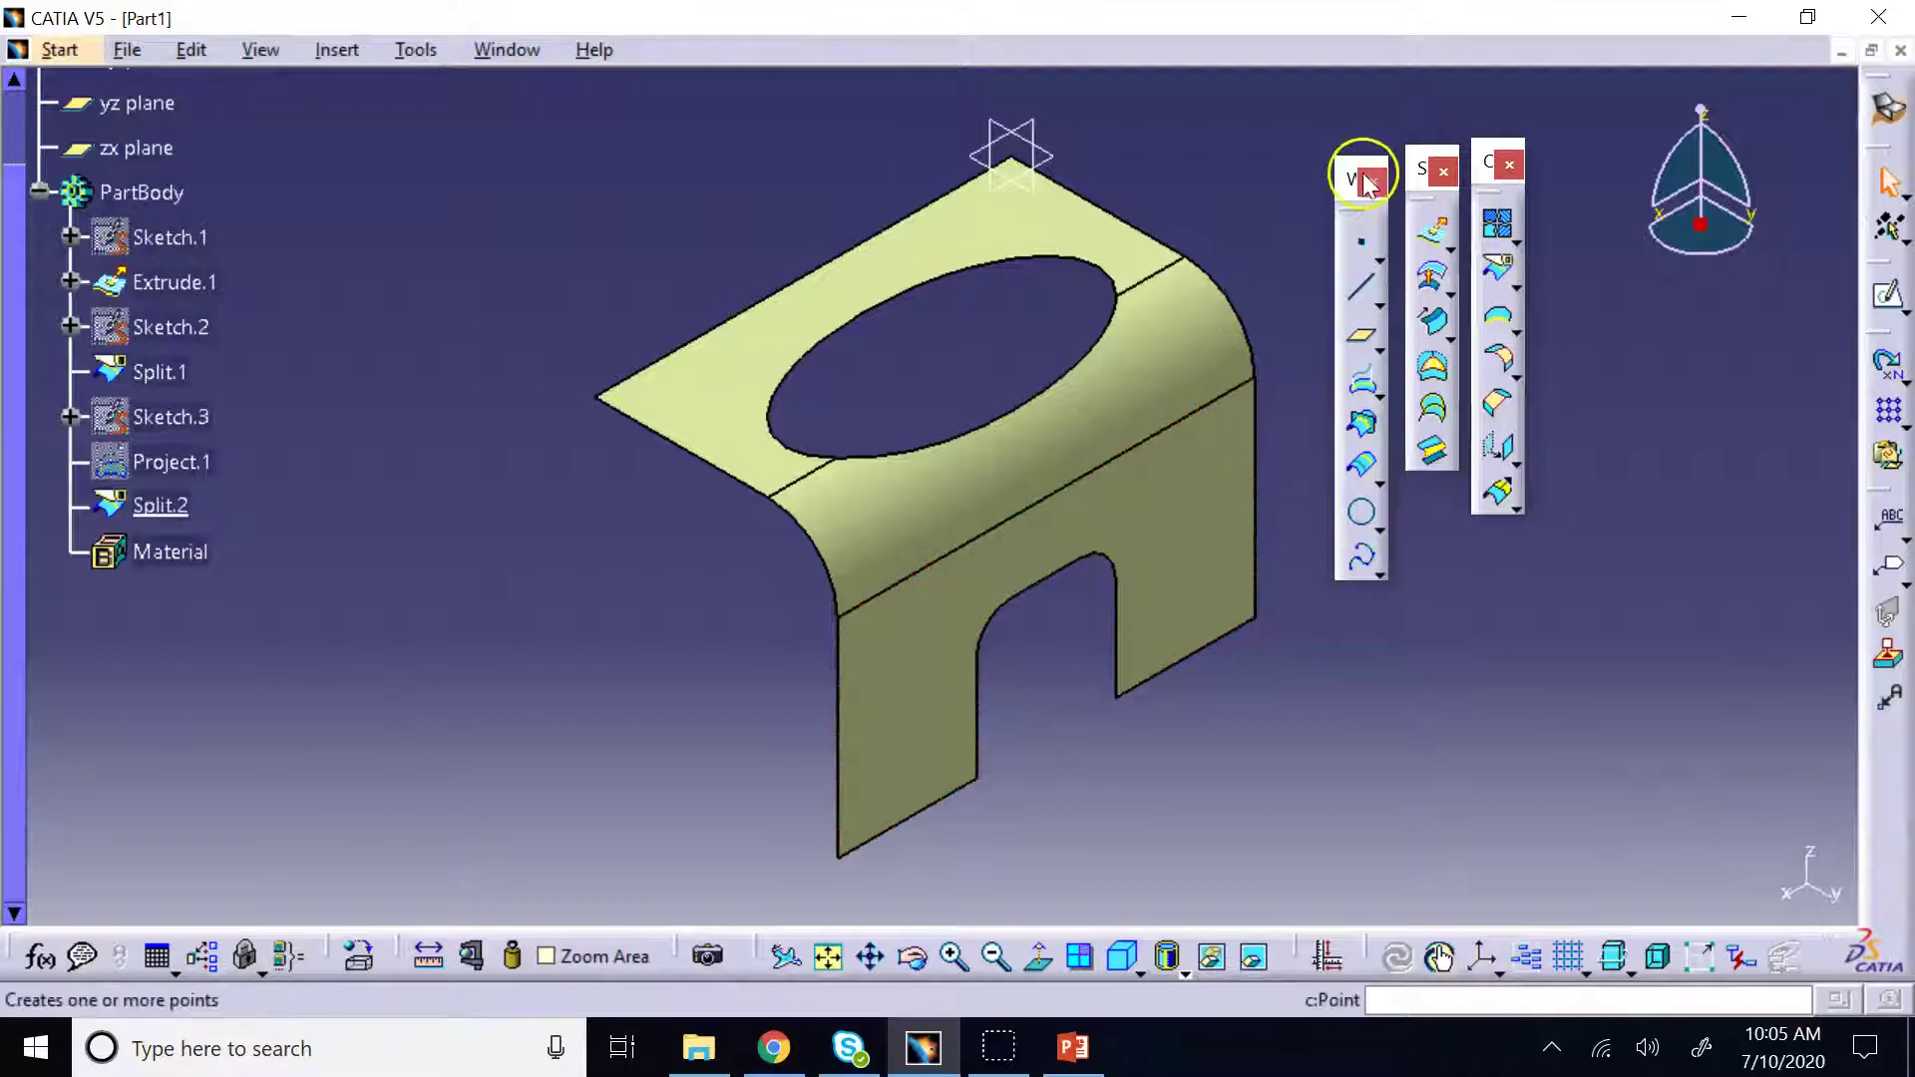
left_click_drag(1346, 176, 1747, 300)
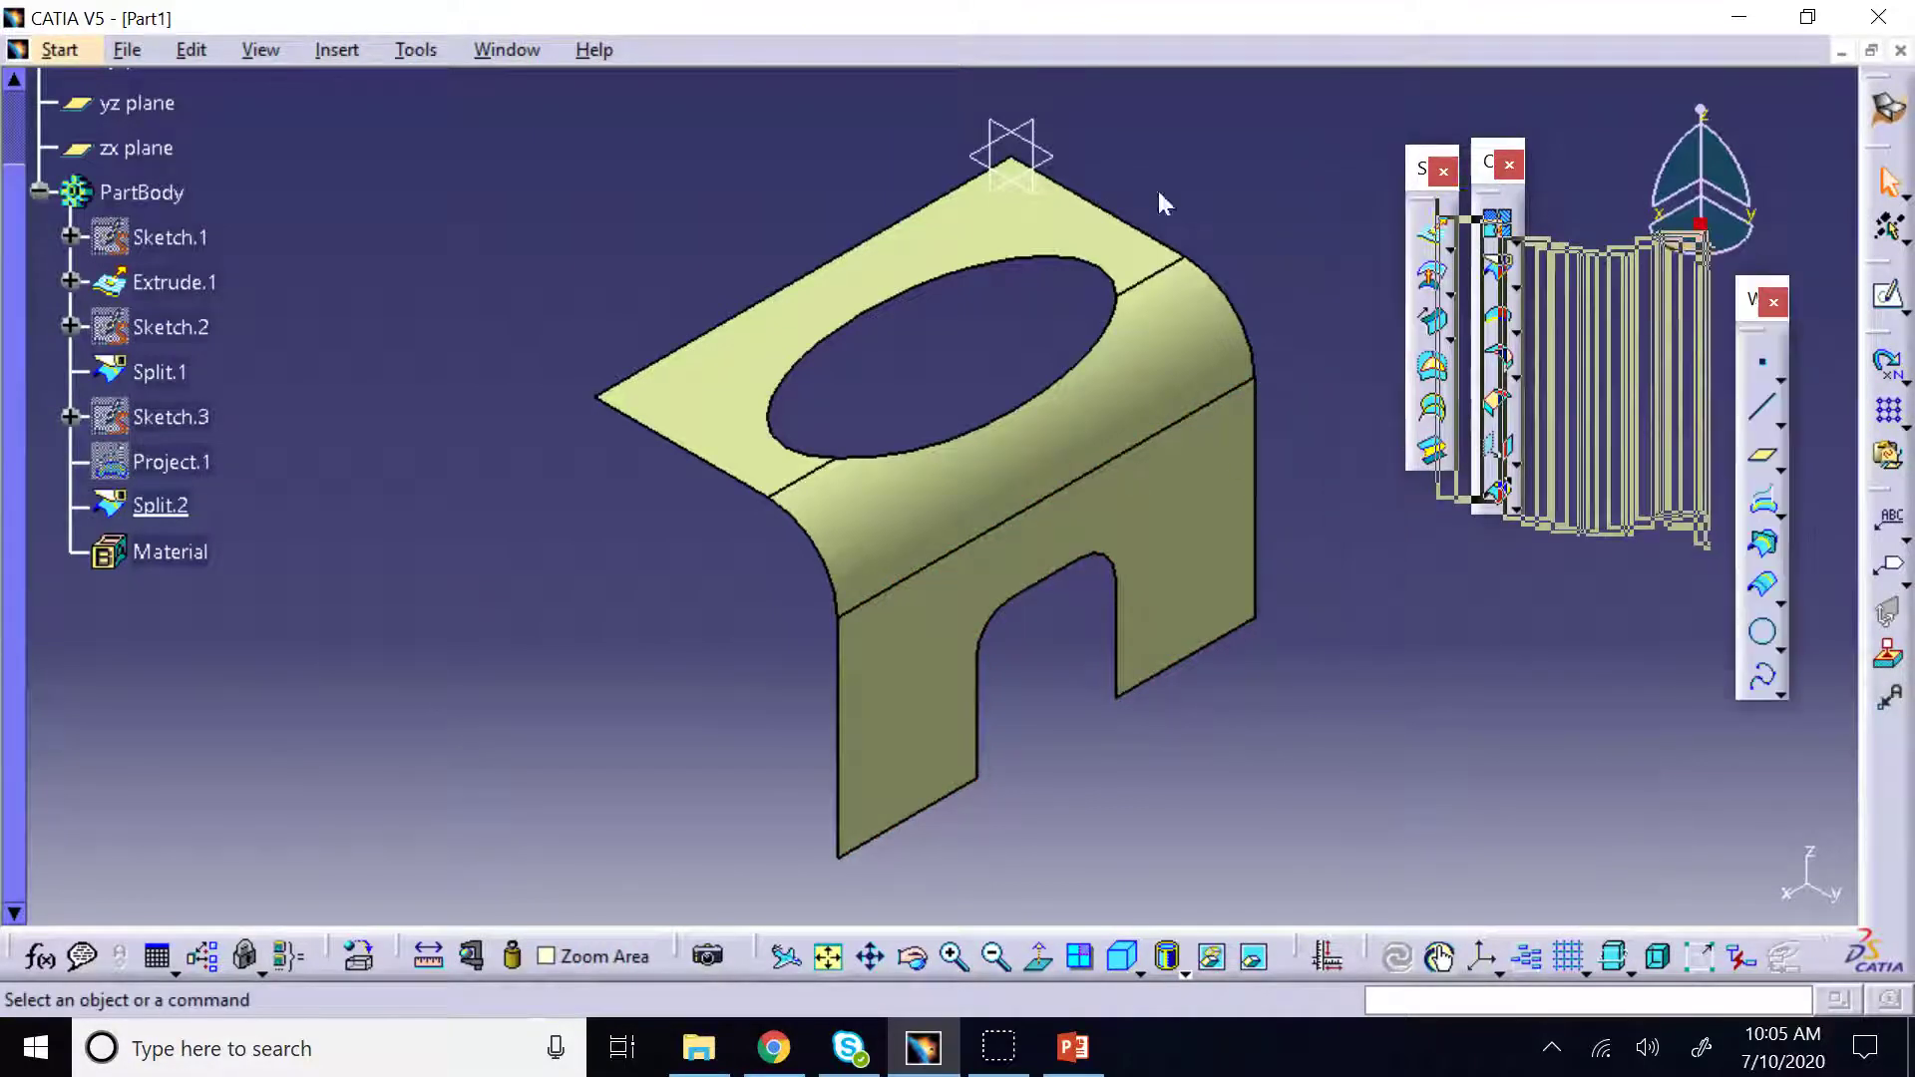
left_click_drag(1422, 184, 1659, 342)
left_click_drag(1476, 178, 1586, 324)
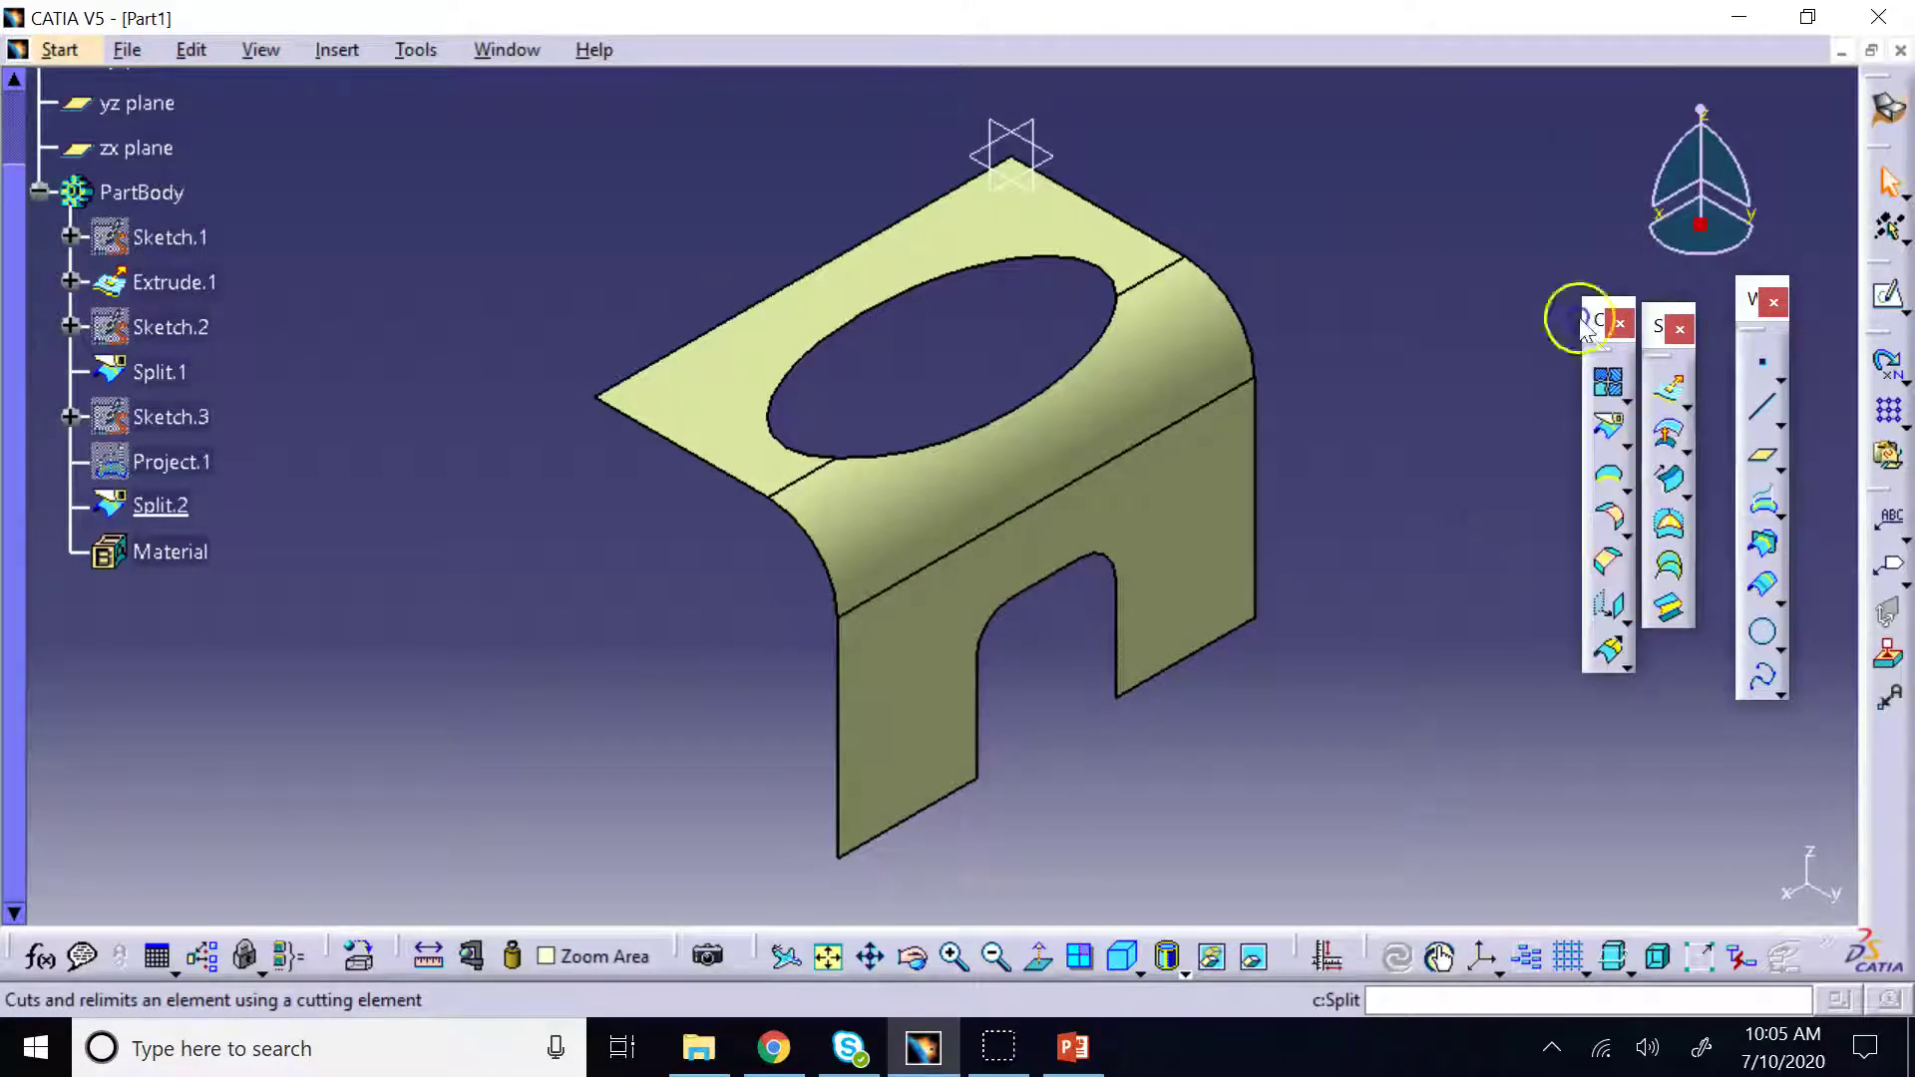
Display the volume creation tools and place them in the free area beside the bracket
right_click(1895, 773)
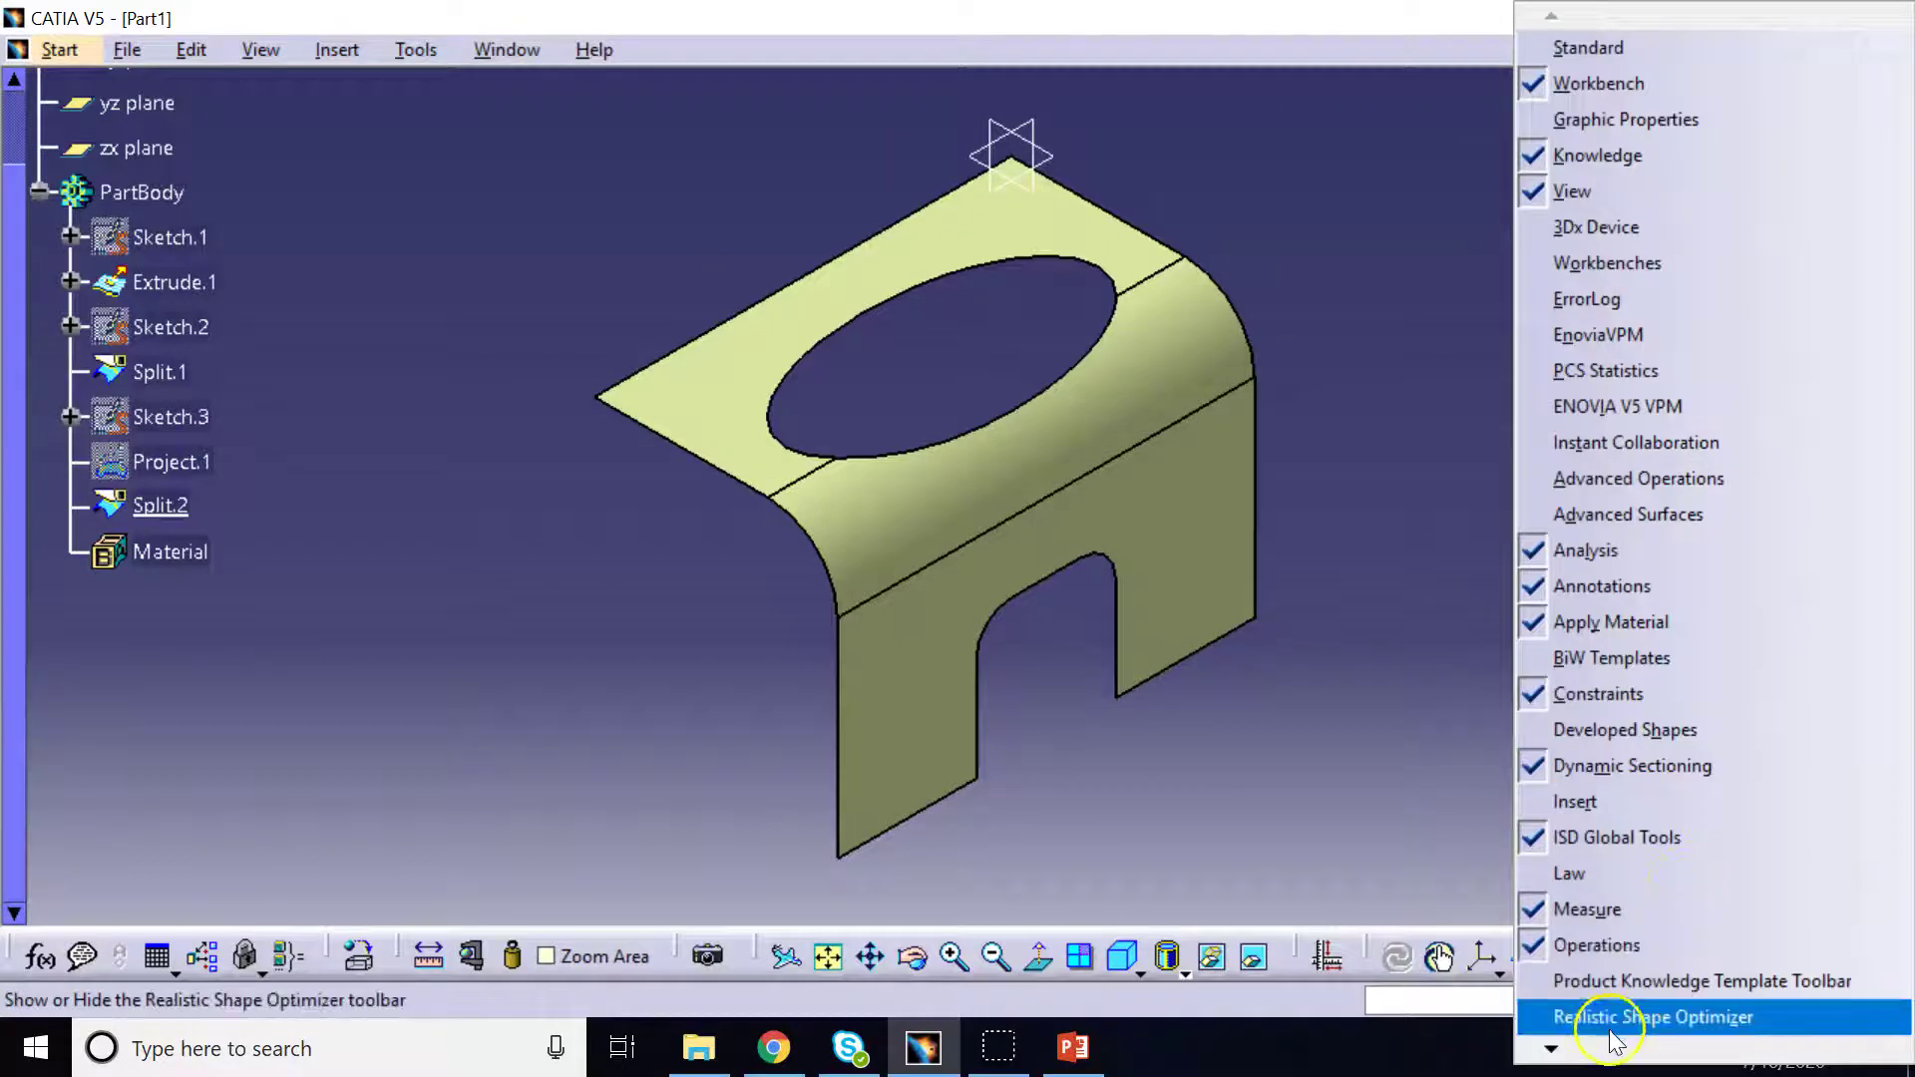
mouse_move(1598, 1045)
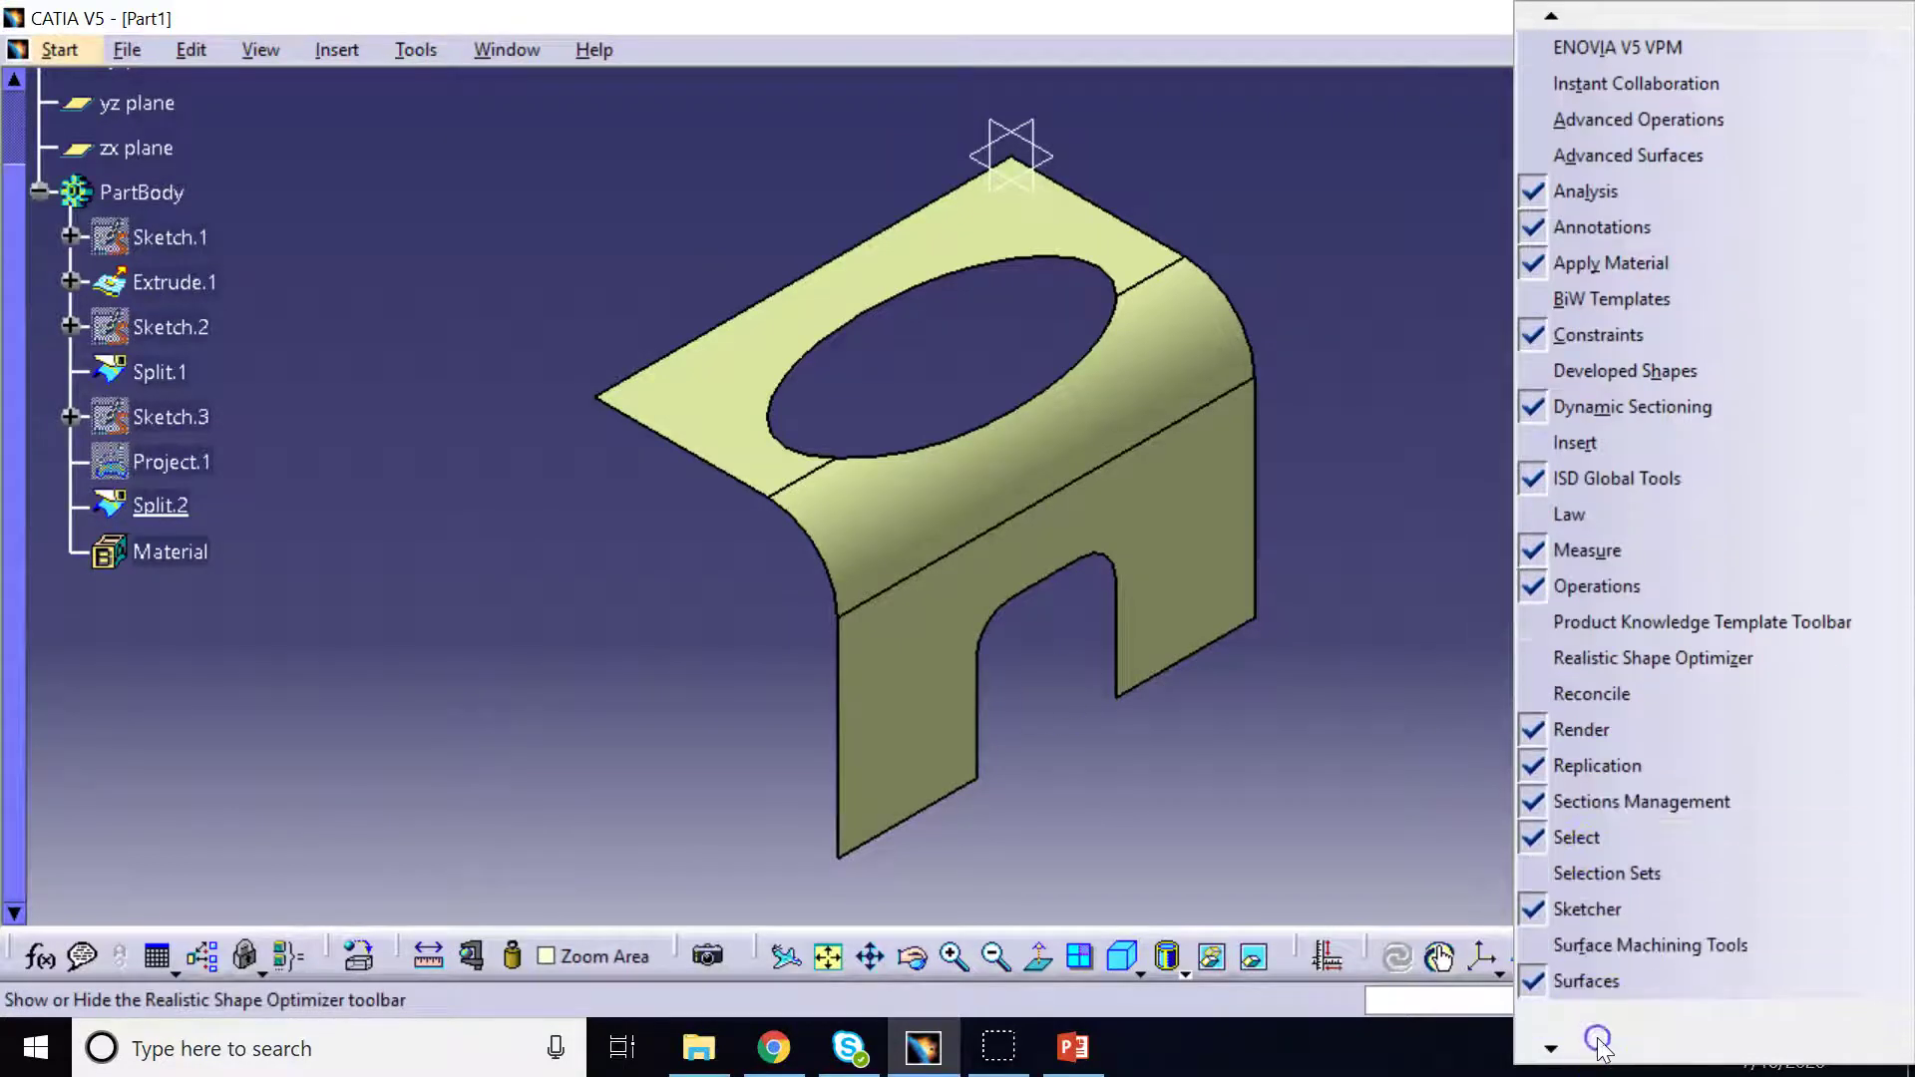
left_click(1578, 983)
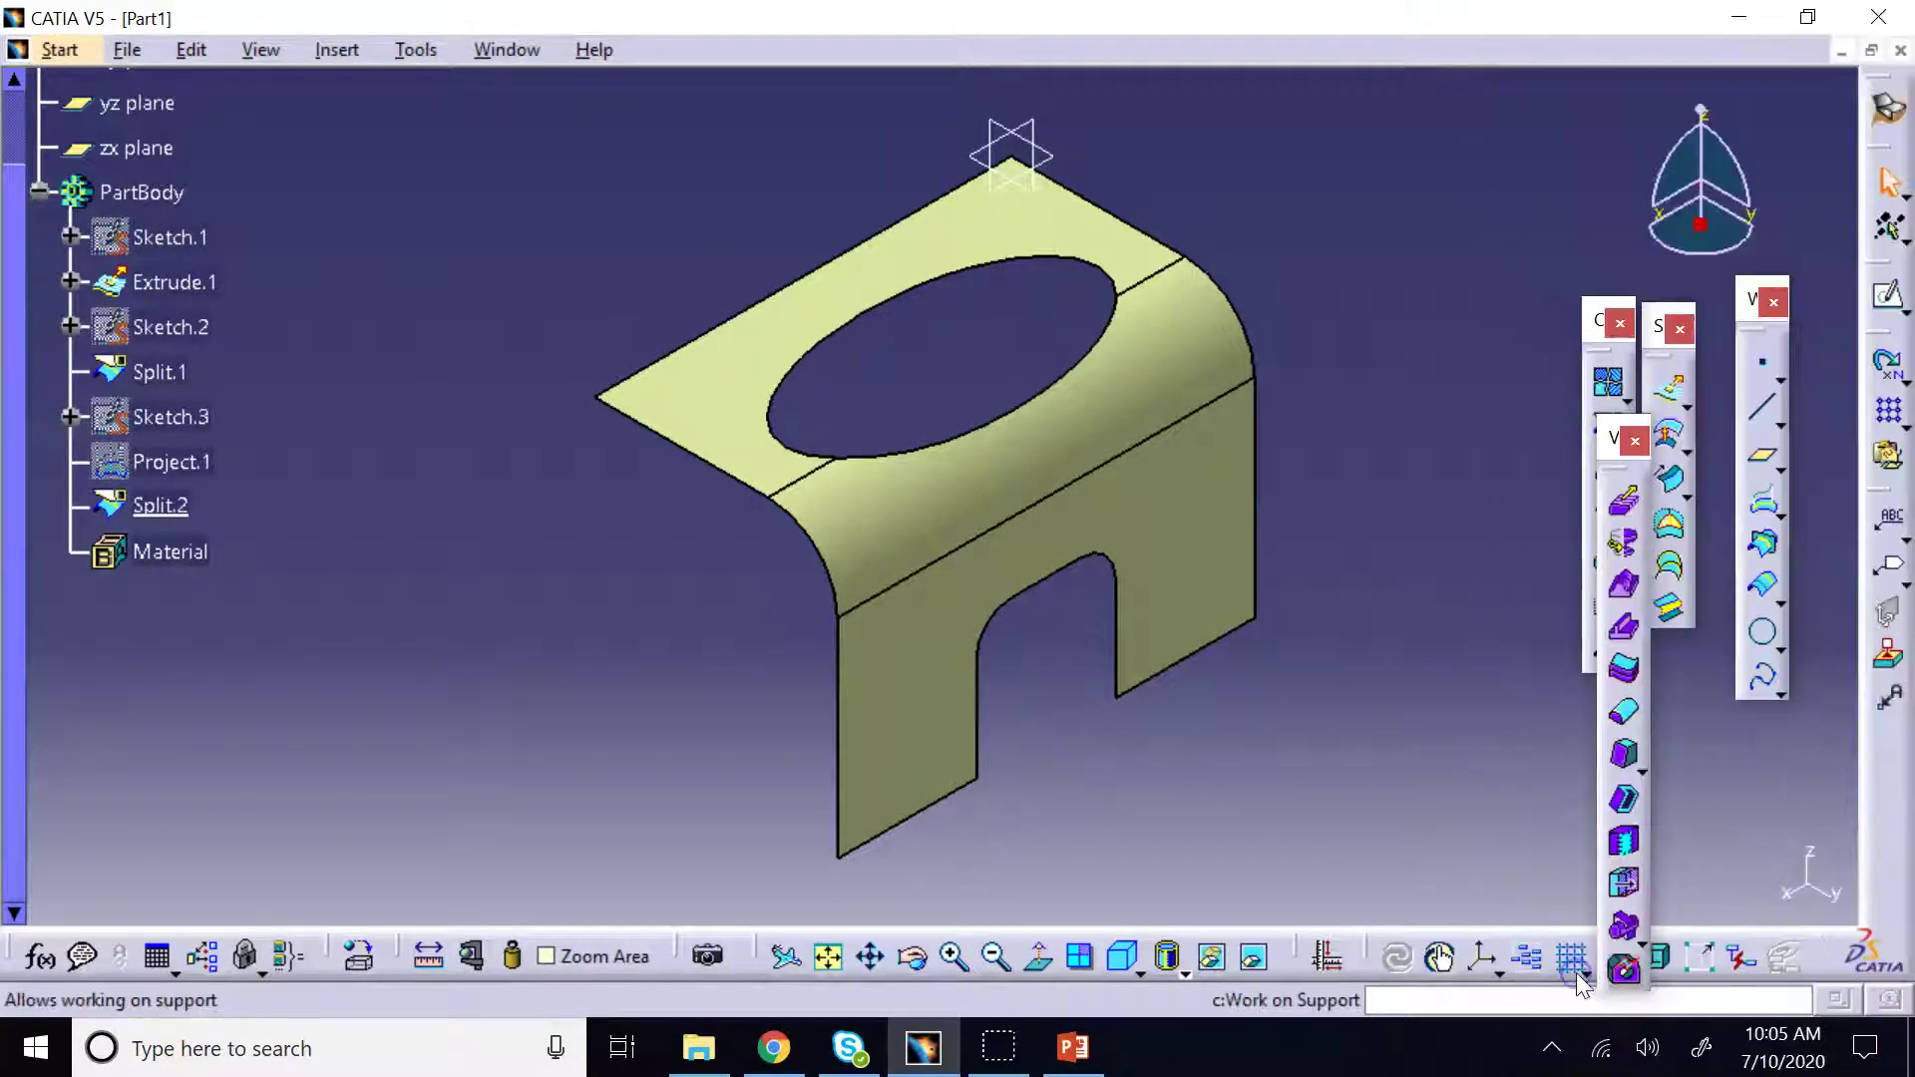
left_click_drag(1601, 429, 1407, 209)
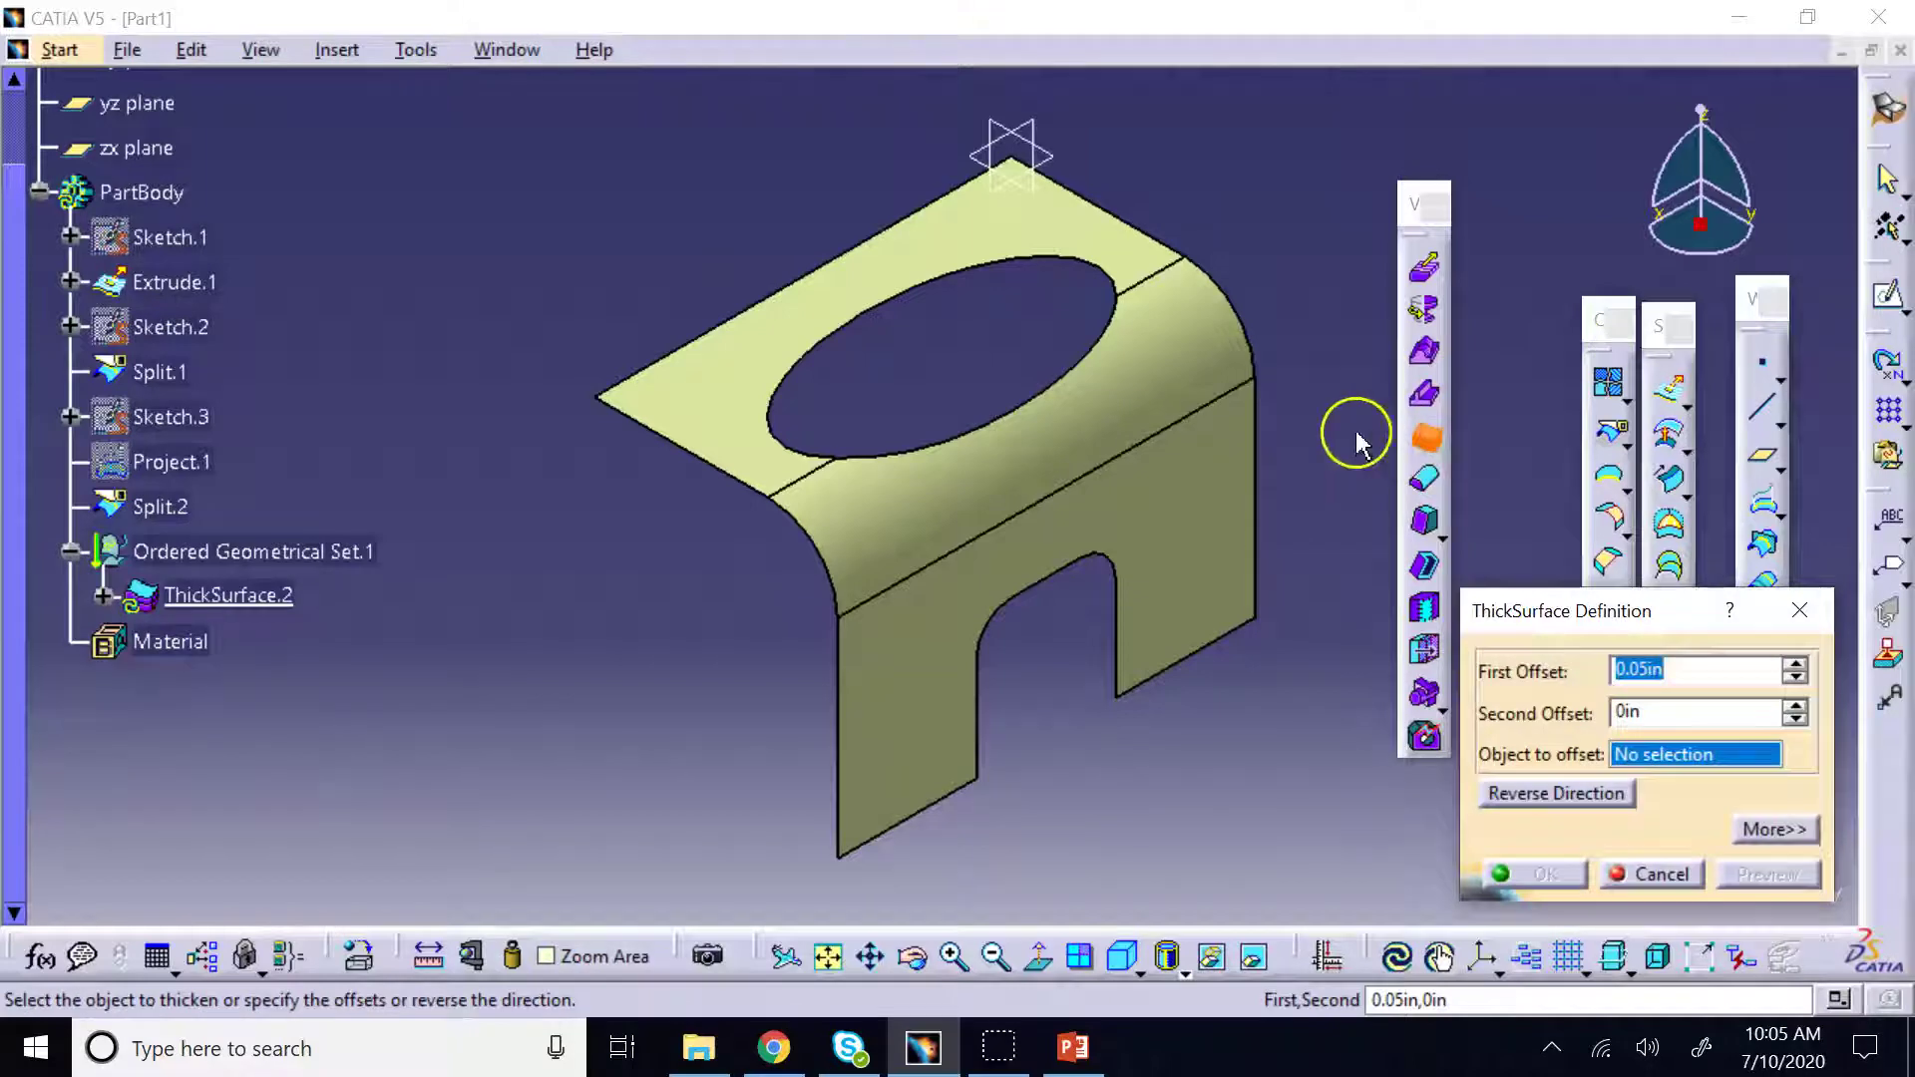
Thicken Split.2 into a volume with a 0.05 in first offset and 0 in second offset, and hide the Split.2 surface
left_click(1225, 356)
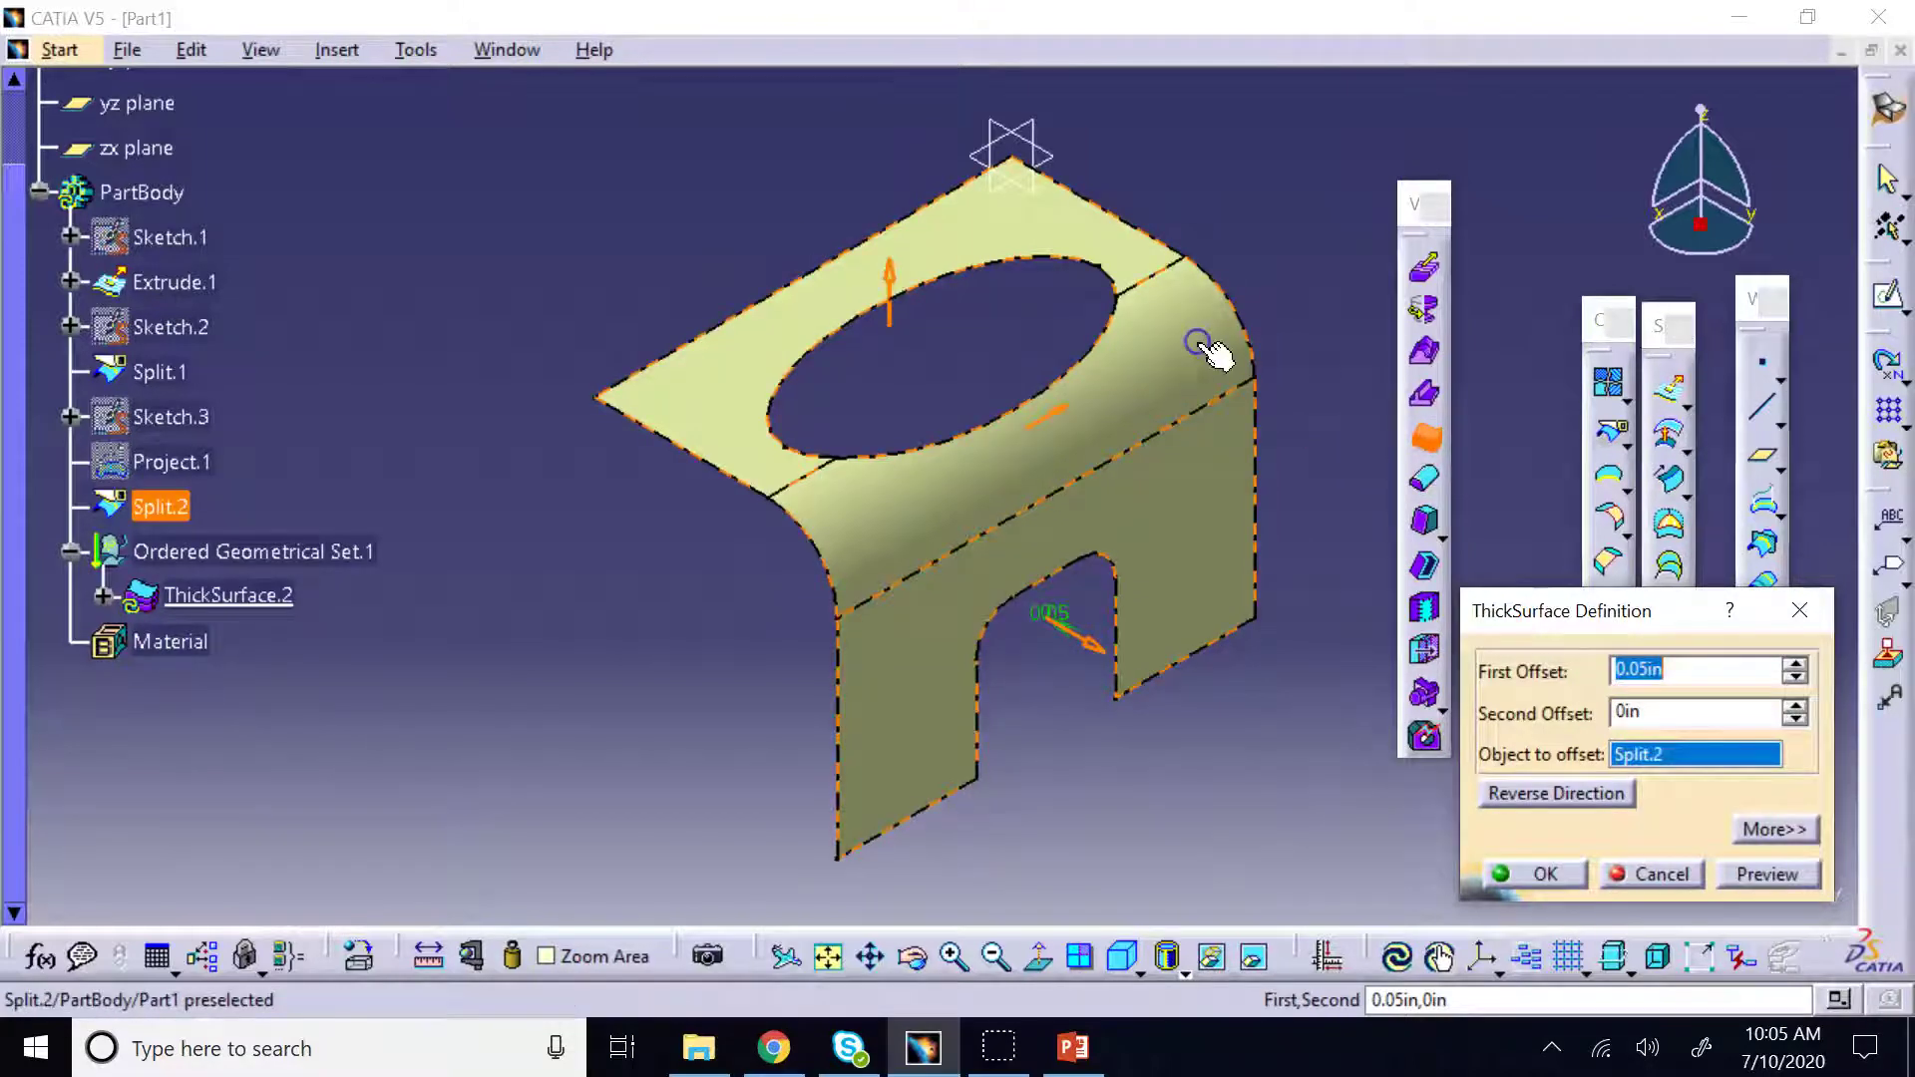
left_click(1561, 876)
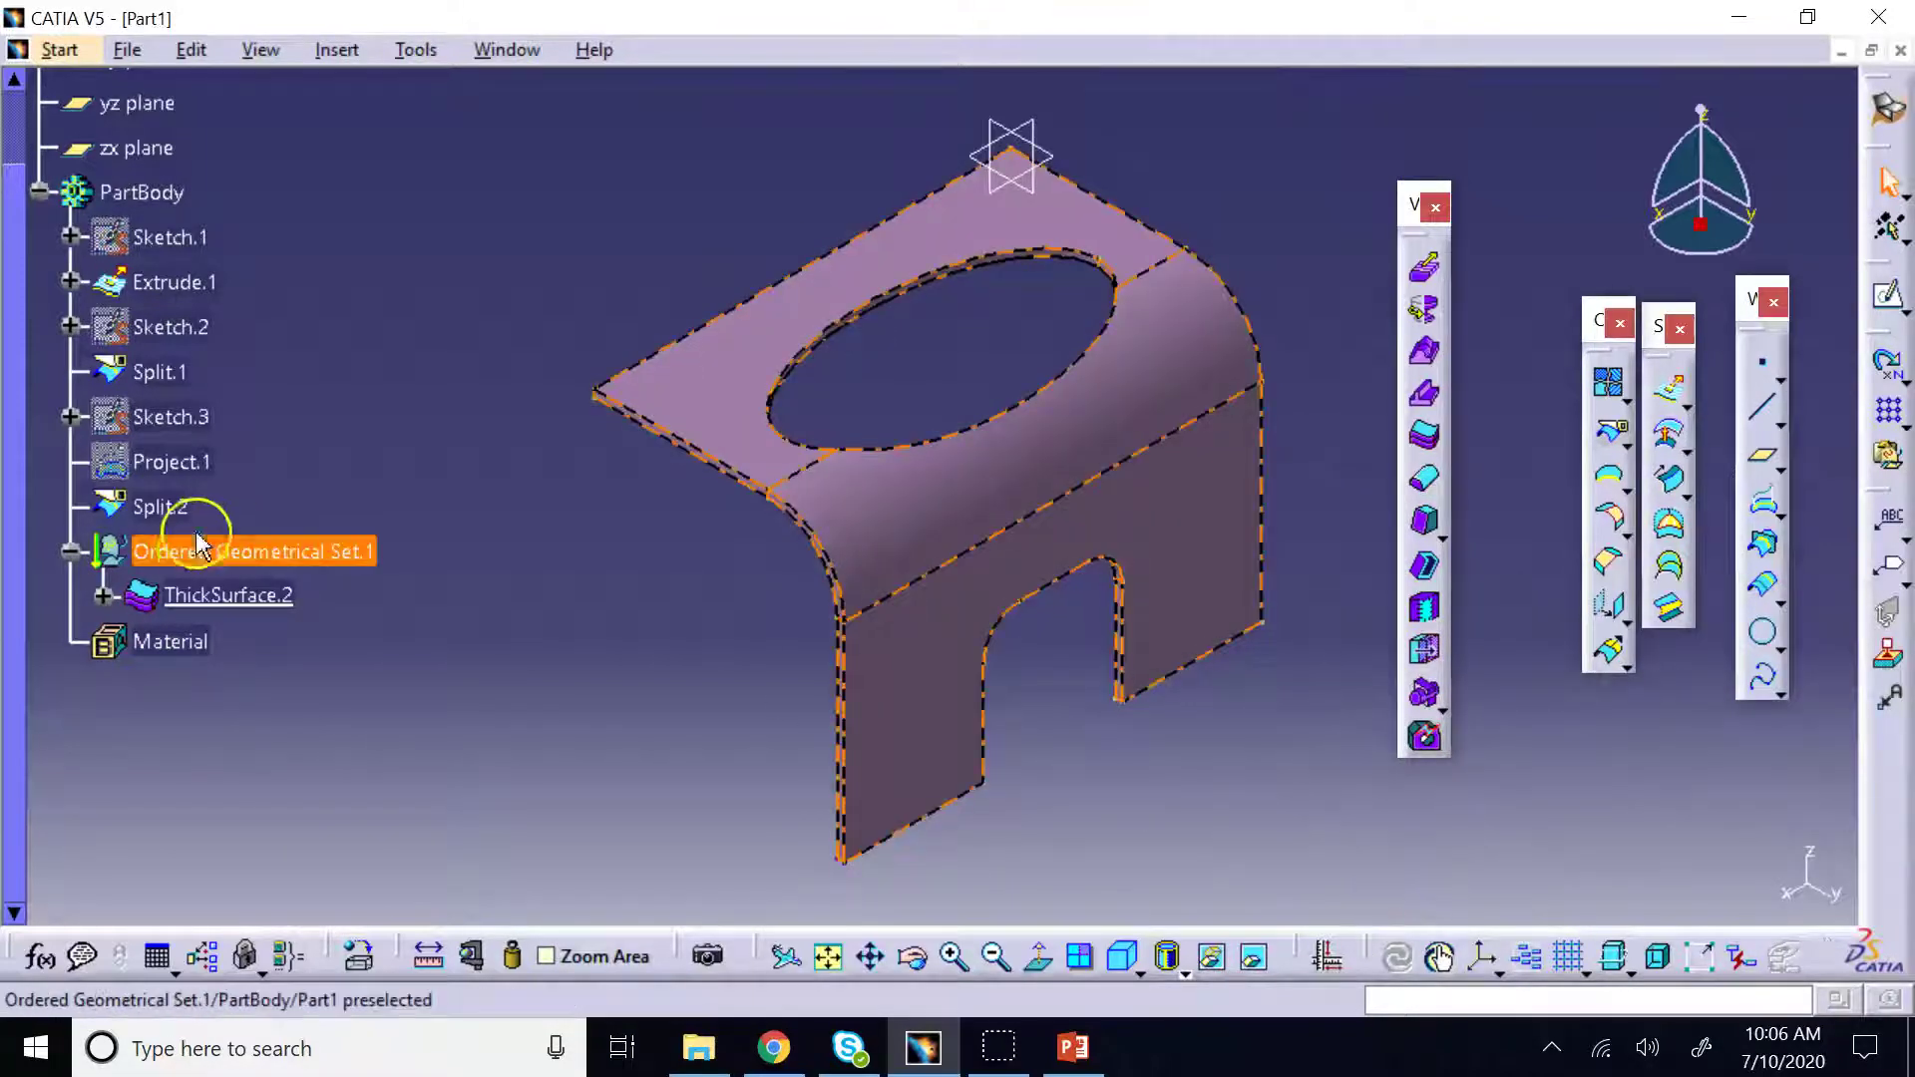
right_click(151, 508)
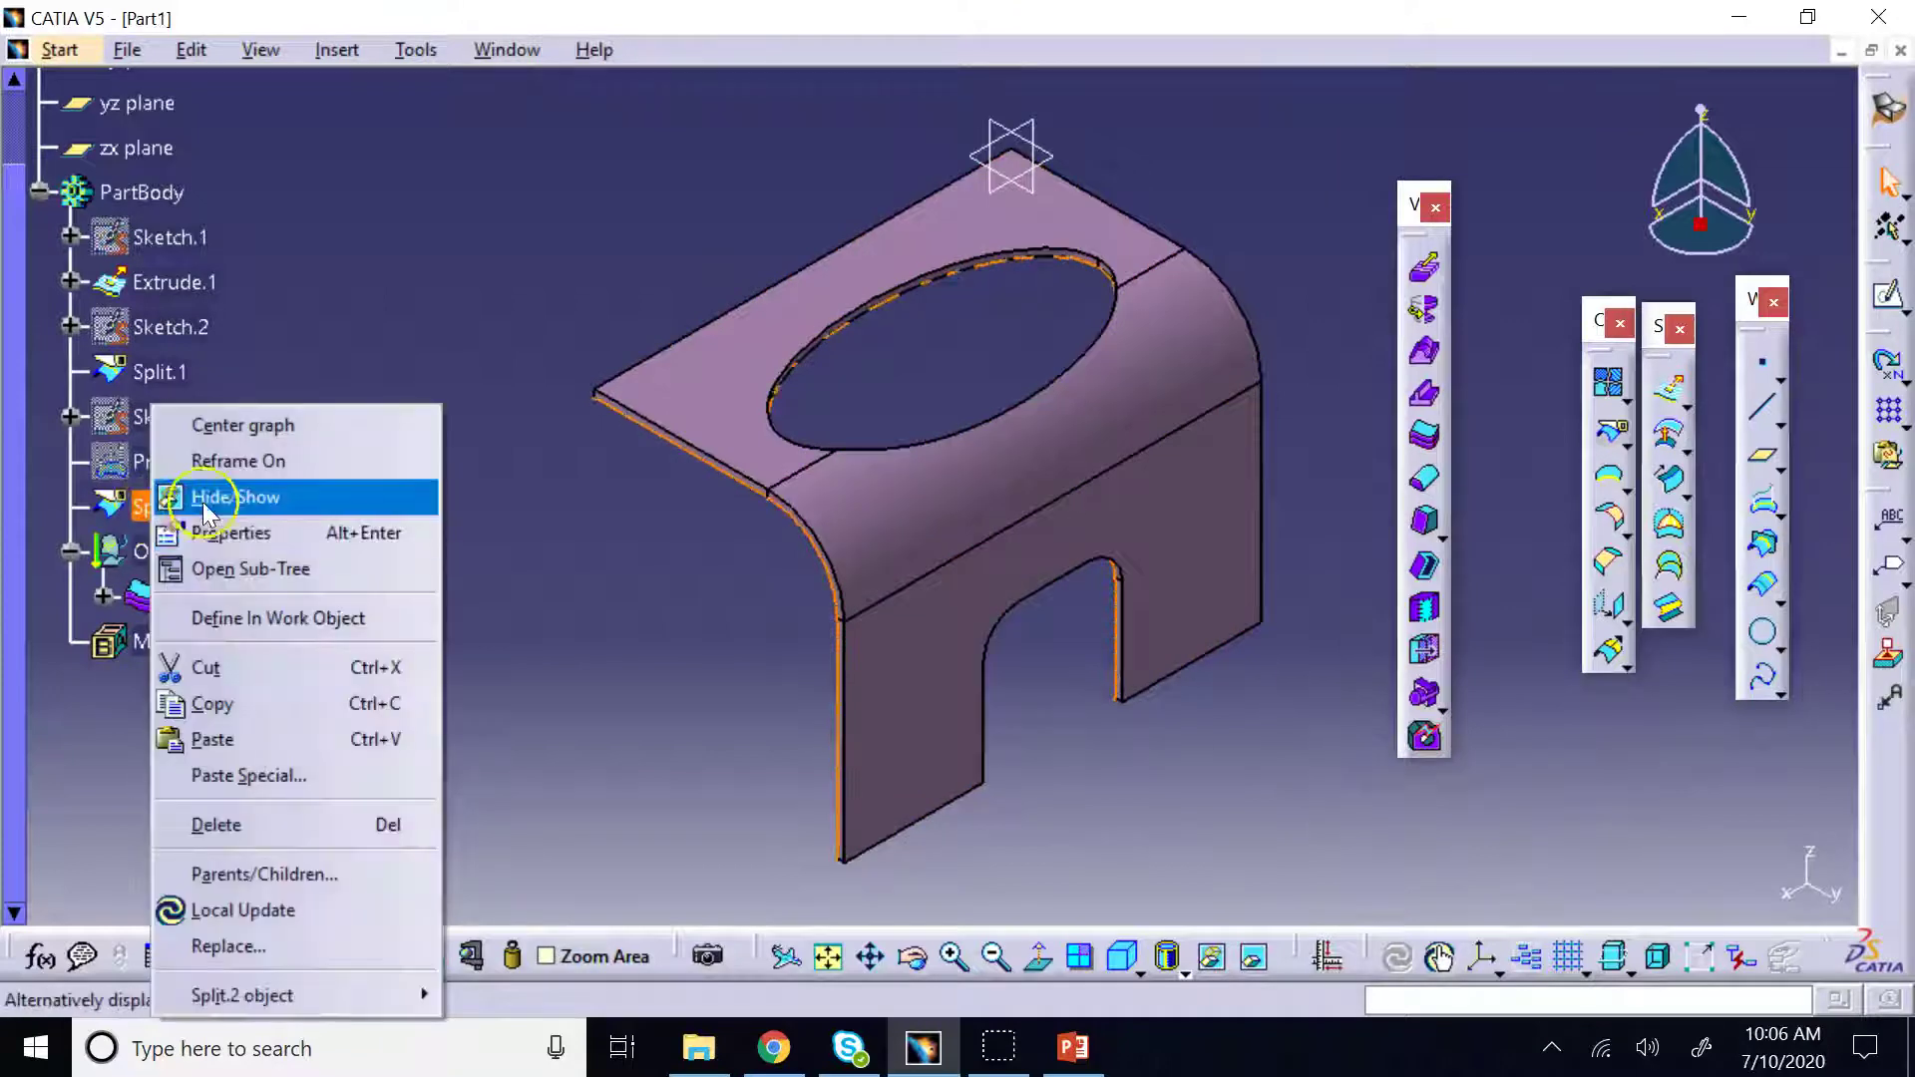
left_click(236, 497)
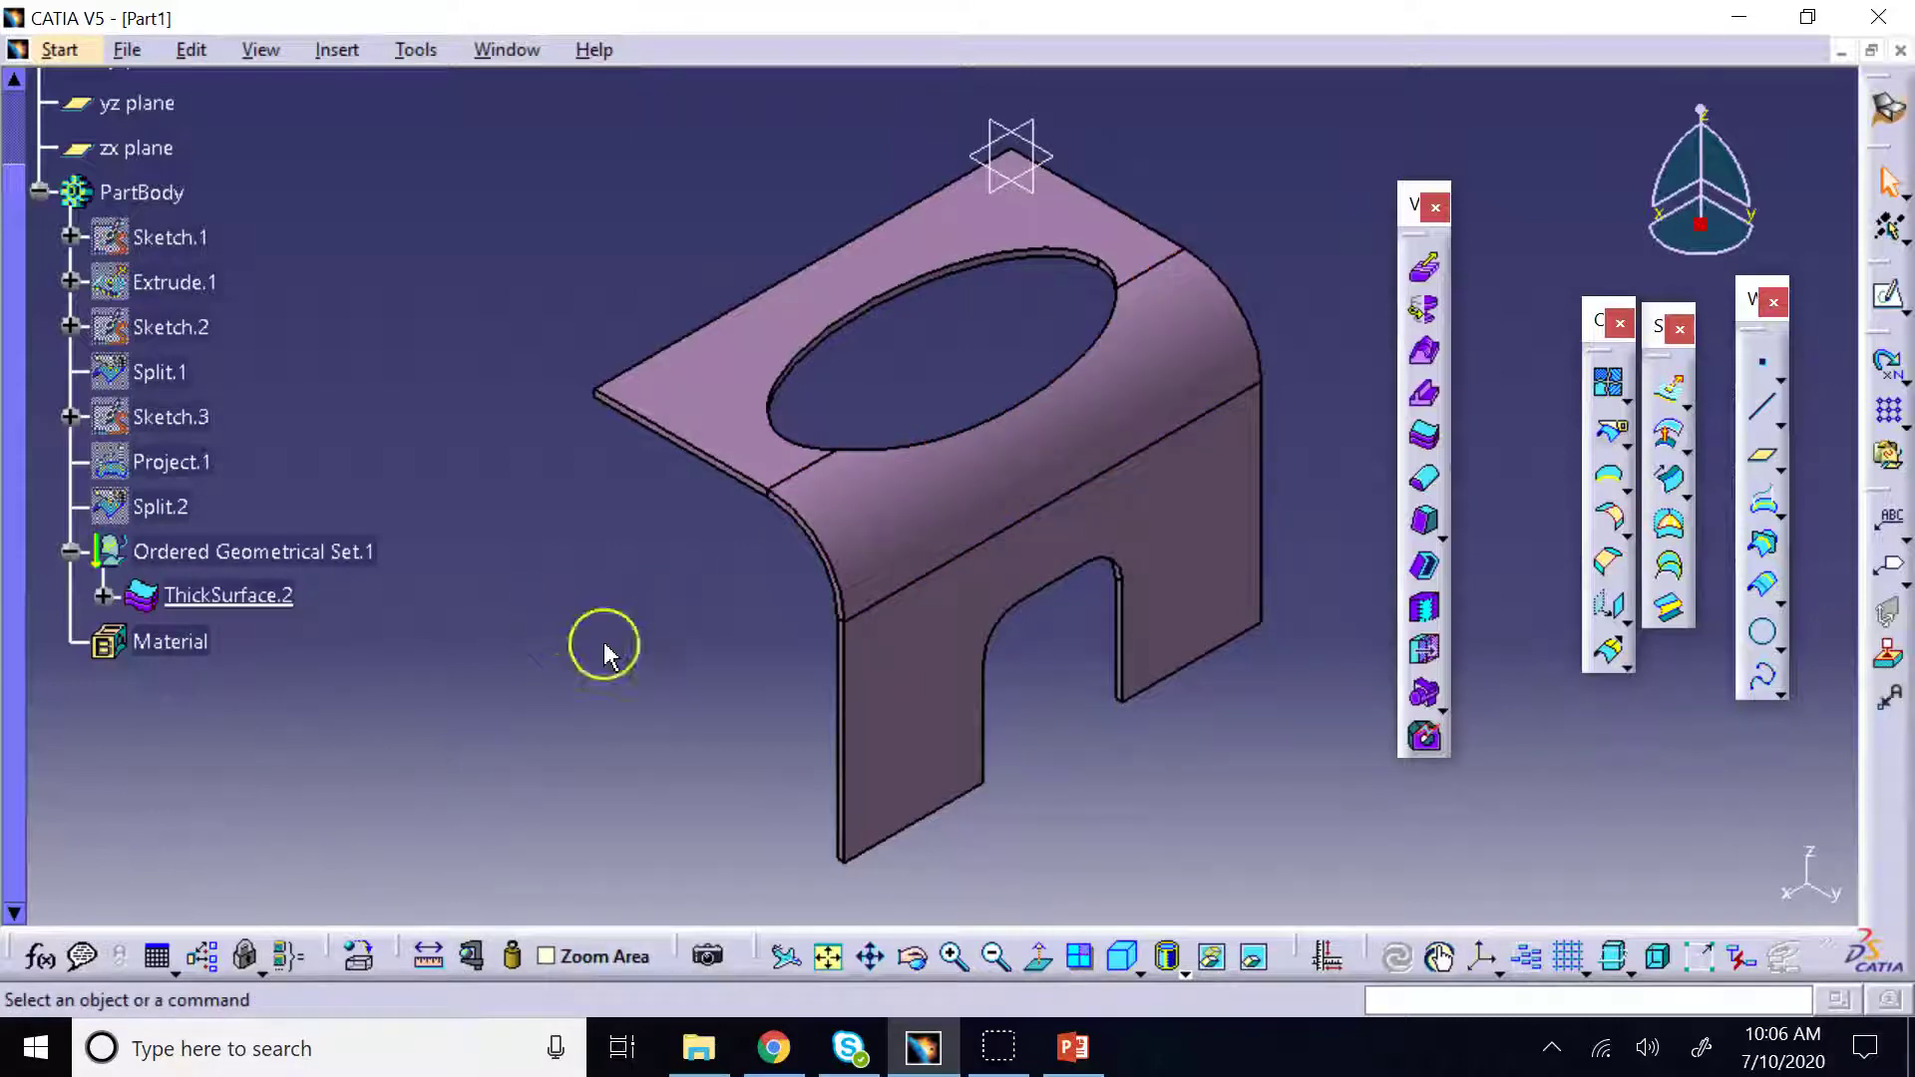
Review slide 7 of the PowerPoint lecture on volume versus solid thickness, then return to CATIA
left_click(1073, 1048)
left_click(1363, 750)
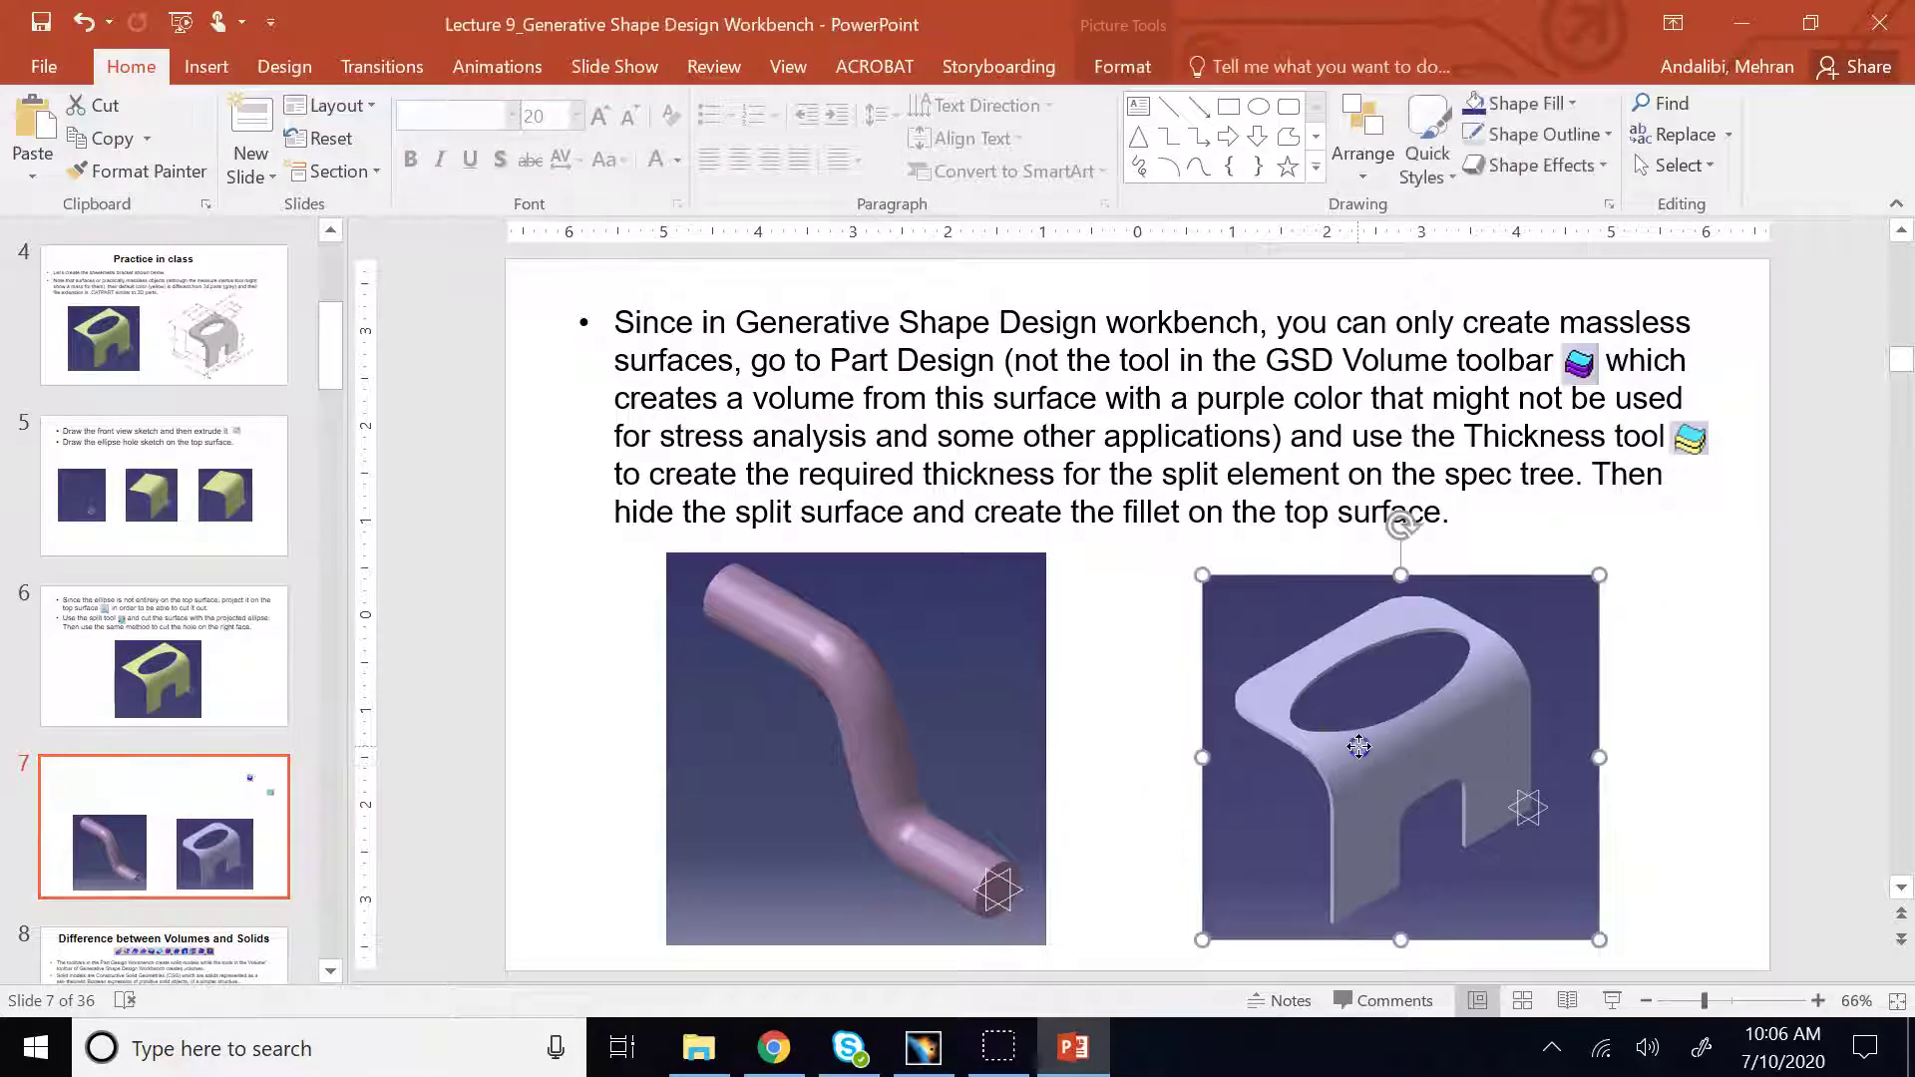
left_click(1359, 682)
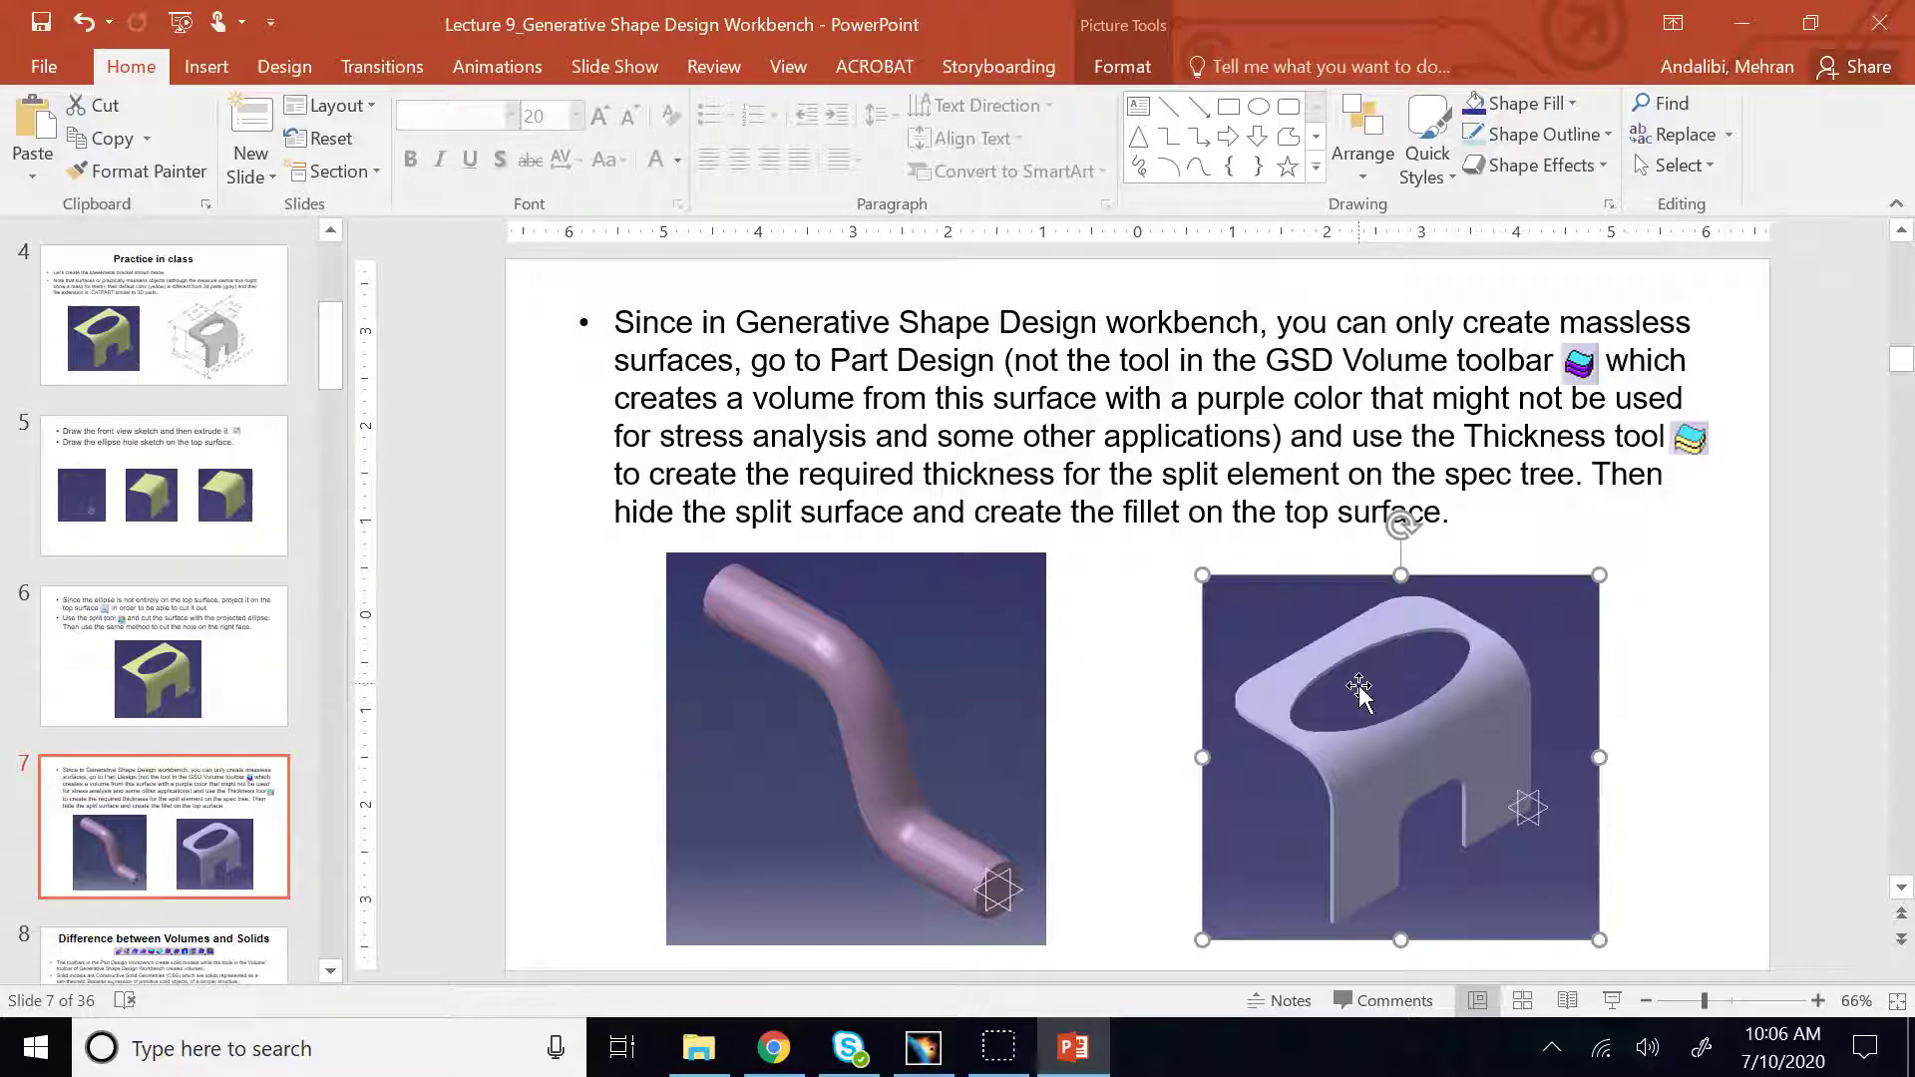
left_click(1433, 669)
left_click(923, 1048)
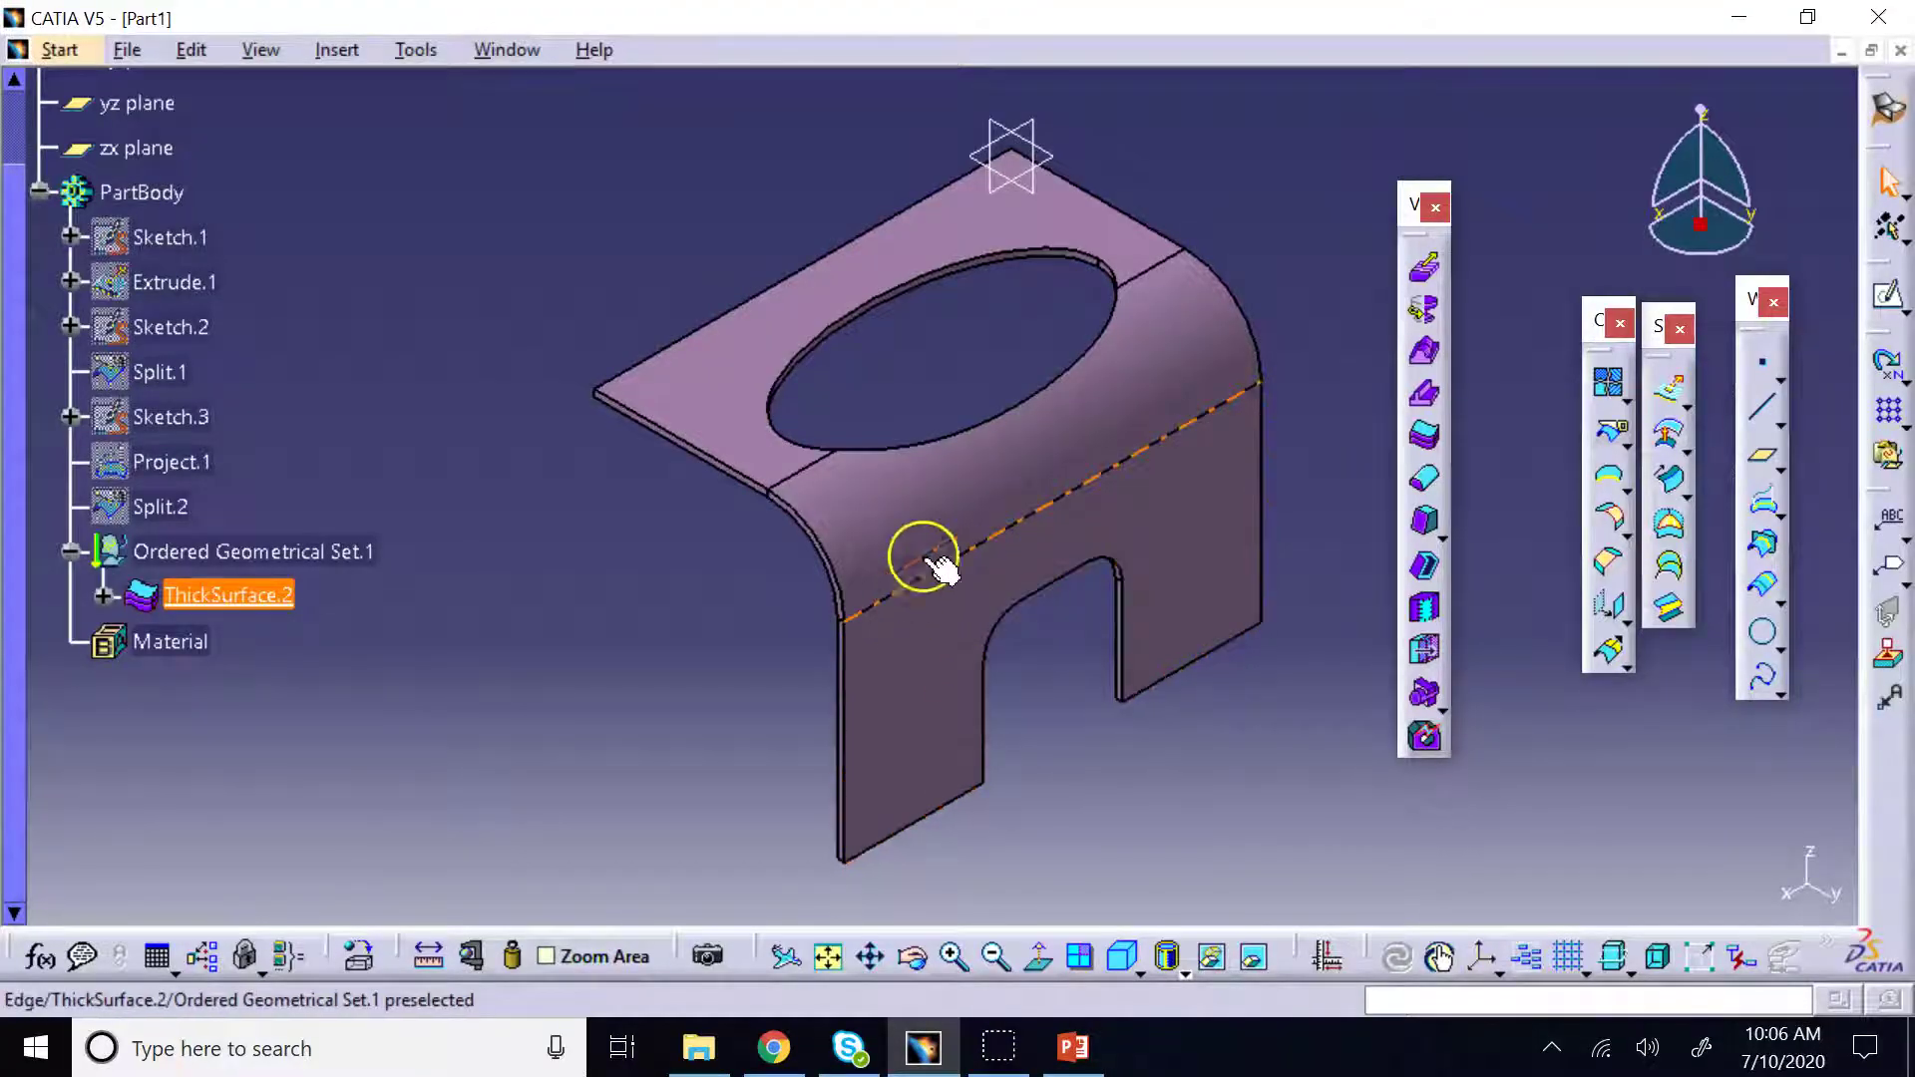
Inspect the thickened bracket volume and bring up the list of Analysis & Simulation workbenches
left_click_drag(927, 559, 898, 669)
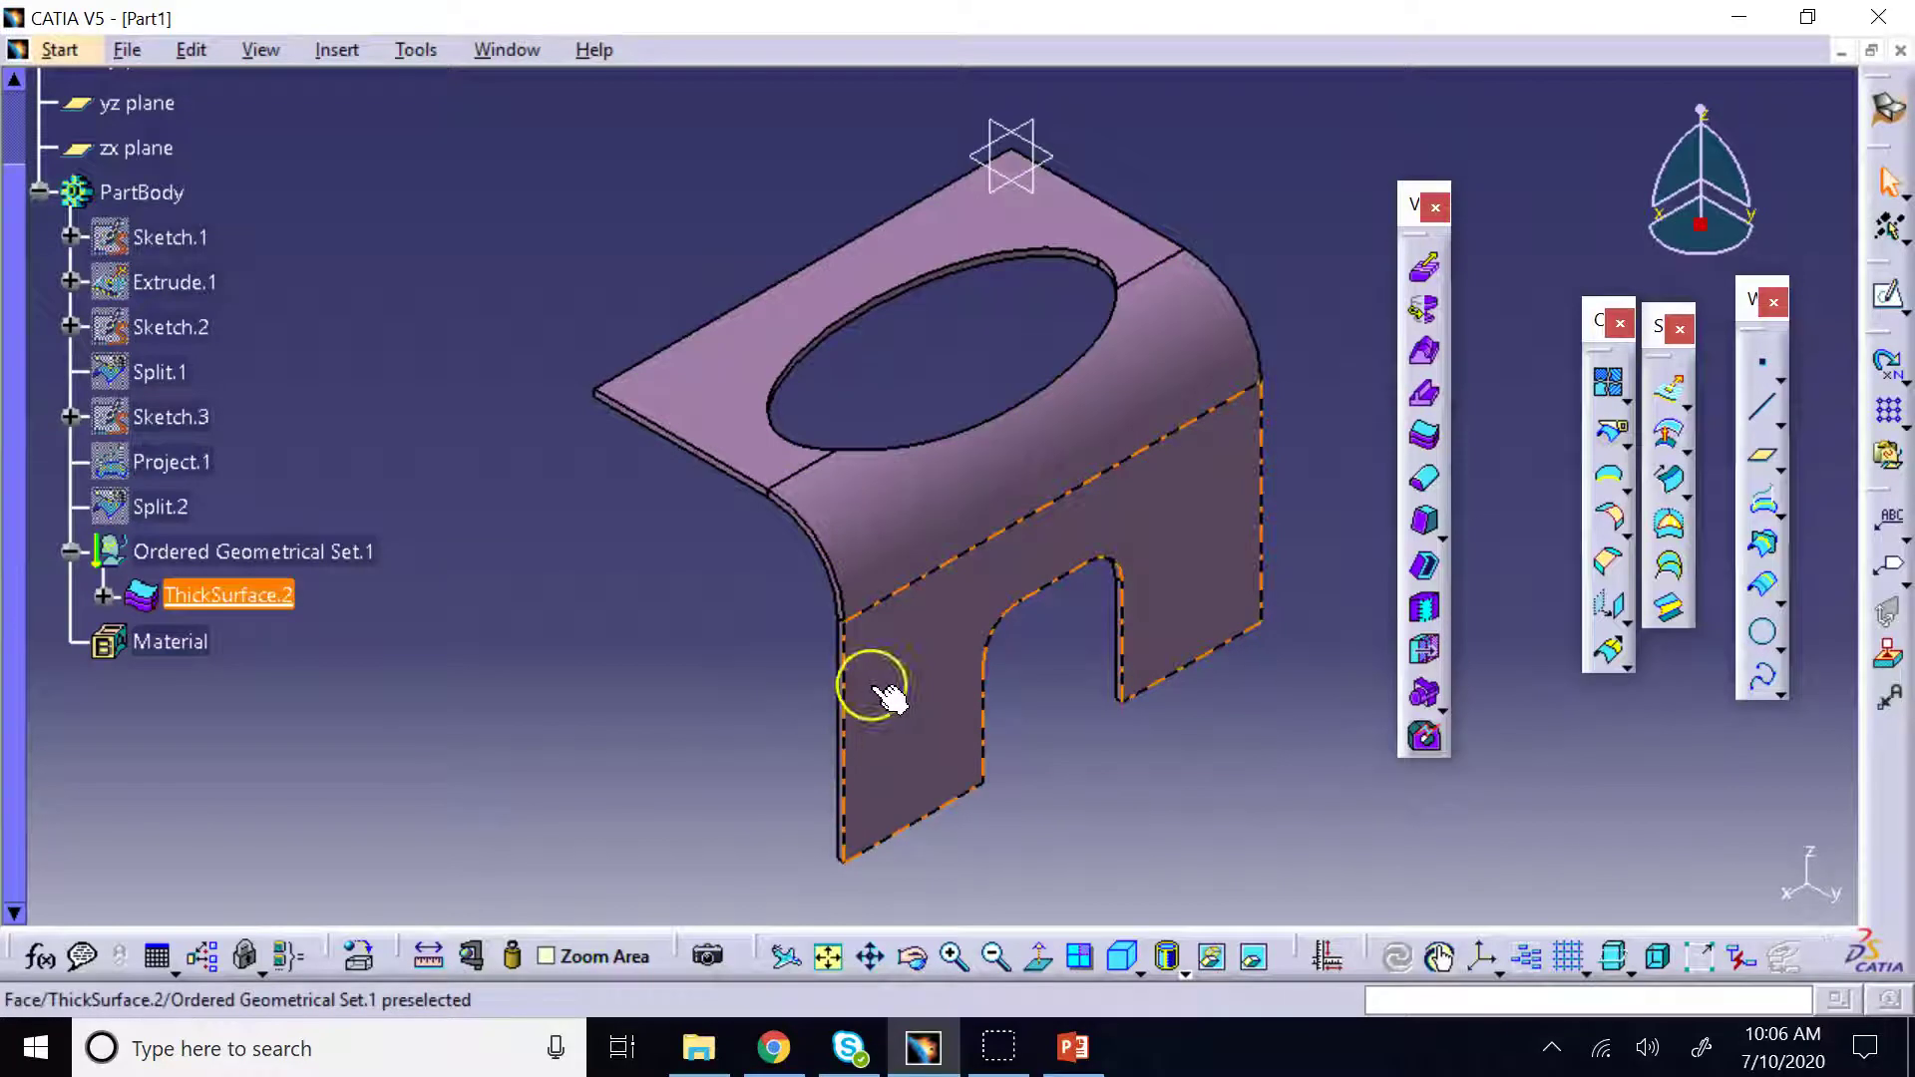
left_click(547, 449)
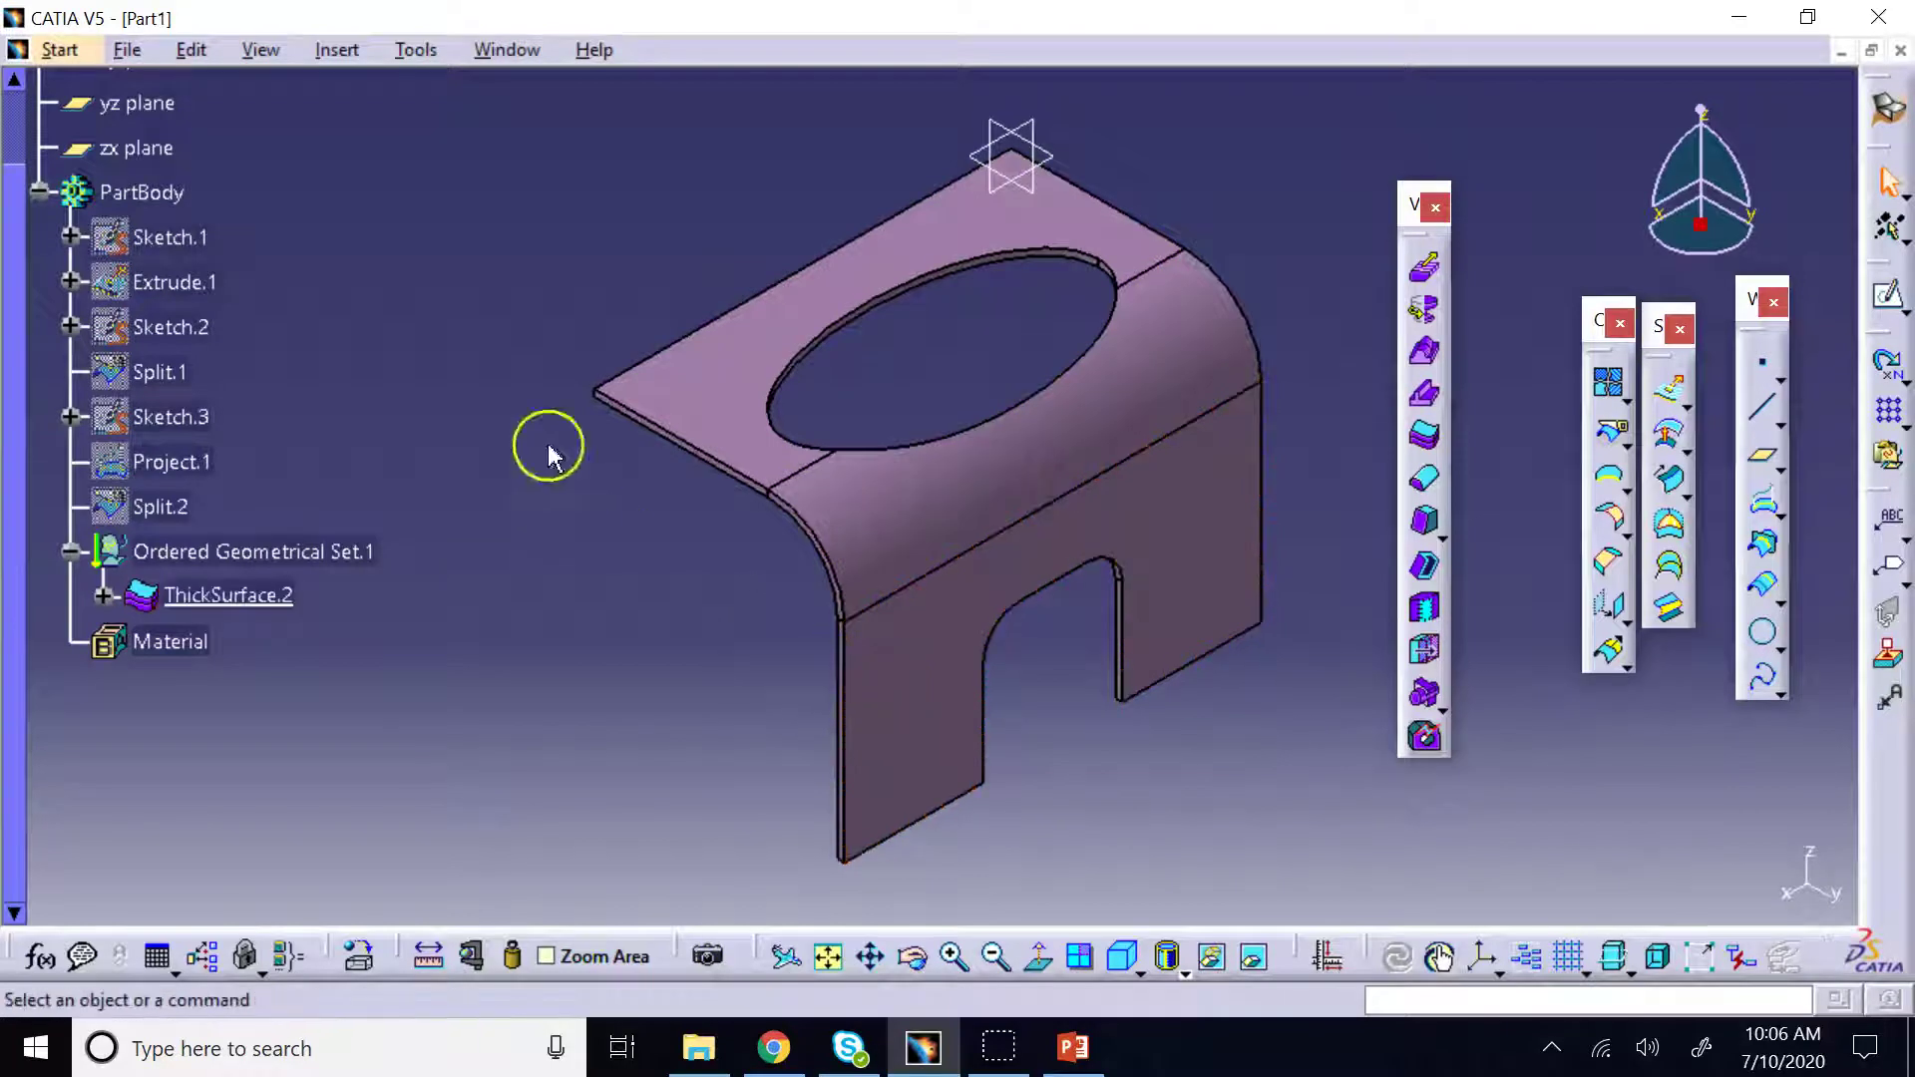
left_click(572, 177)
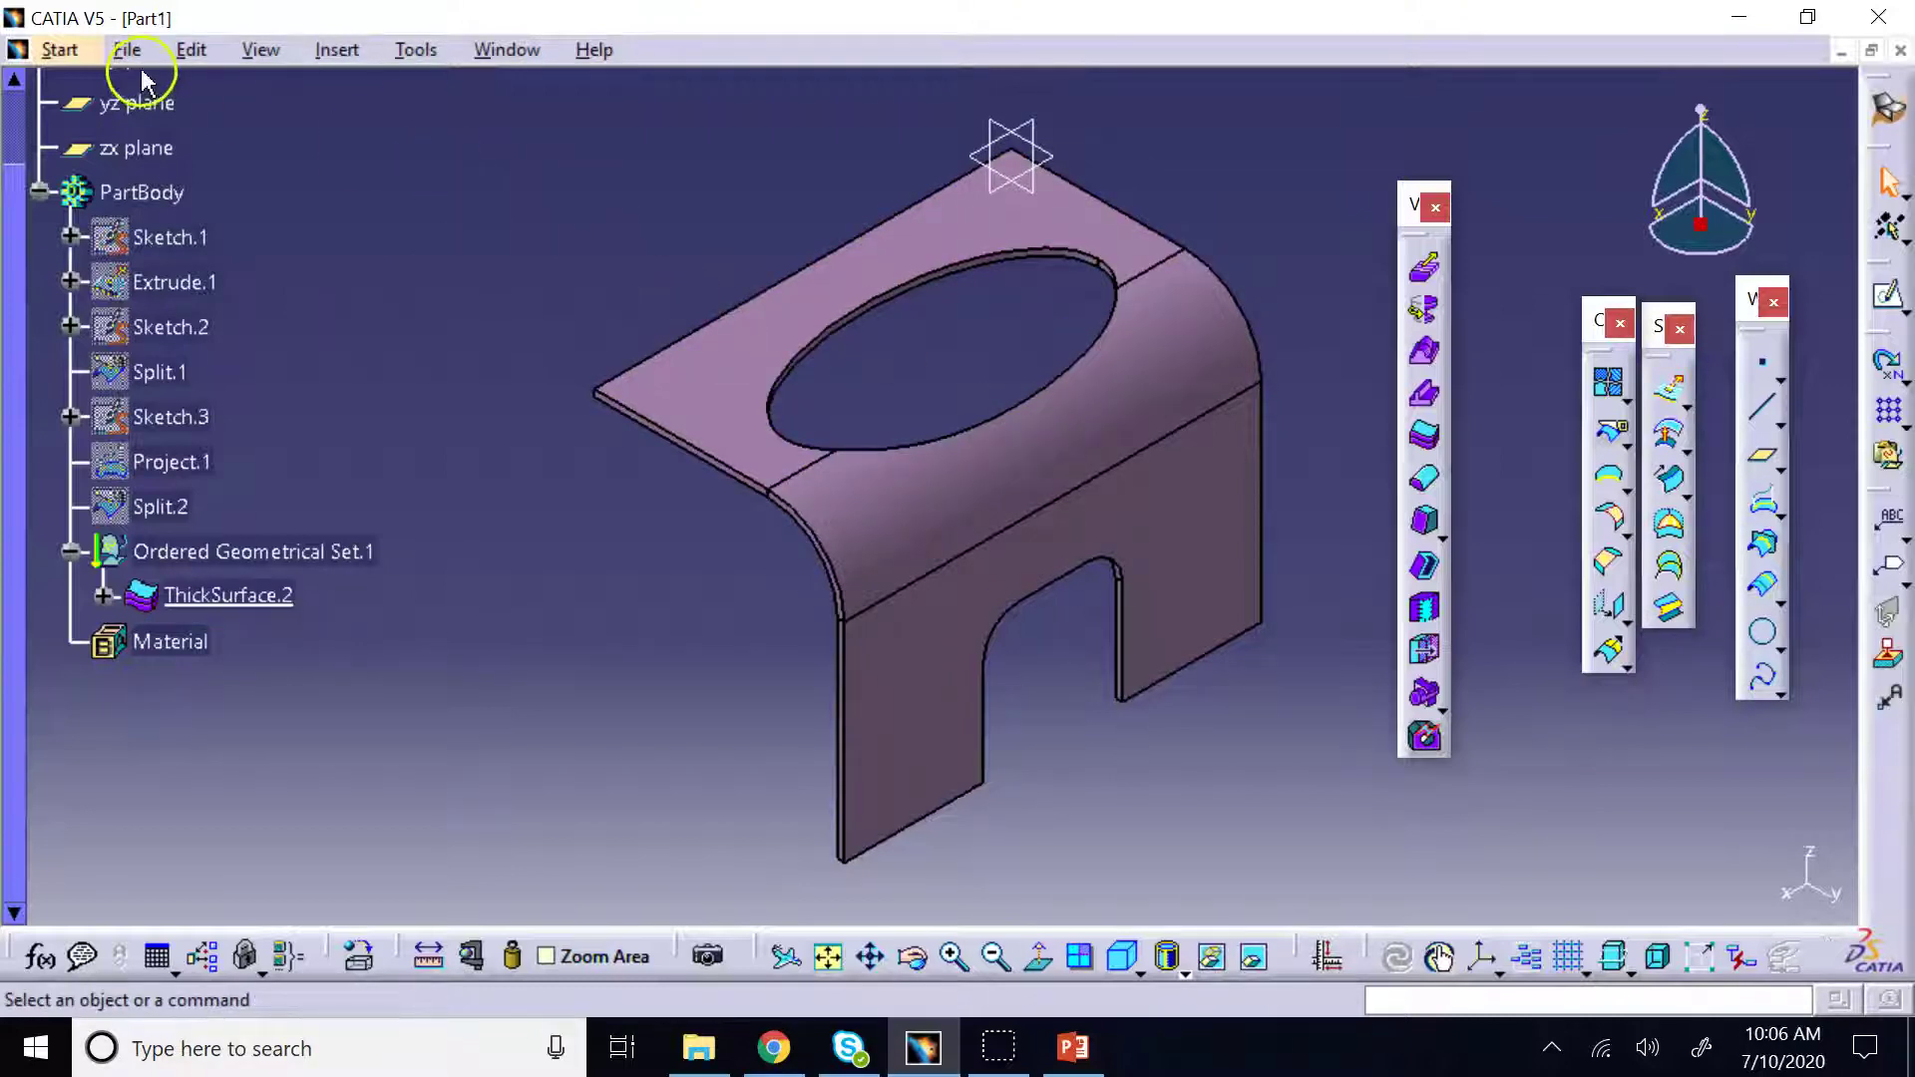
left_click(70, 50)
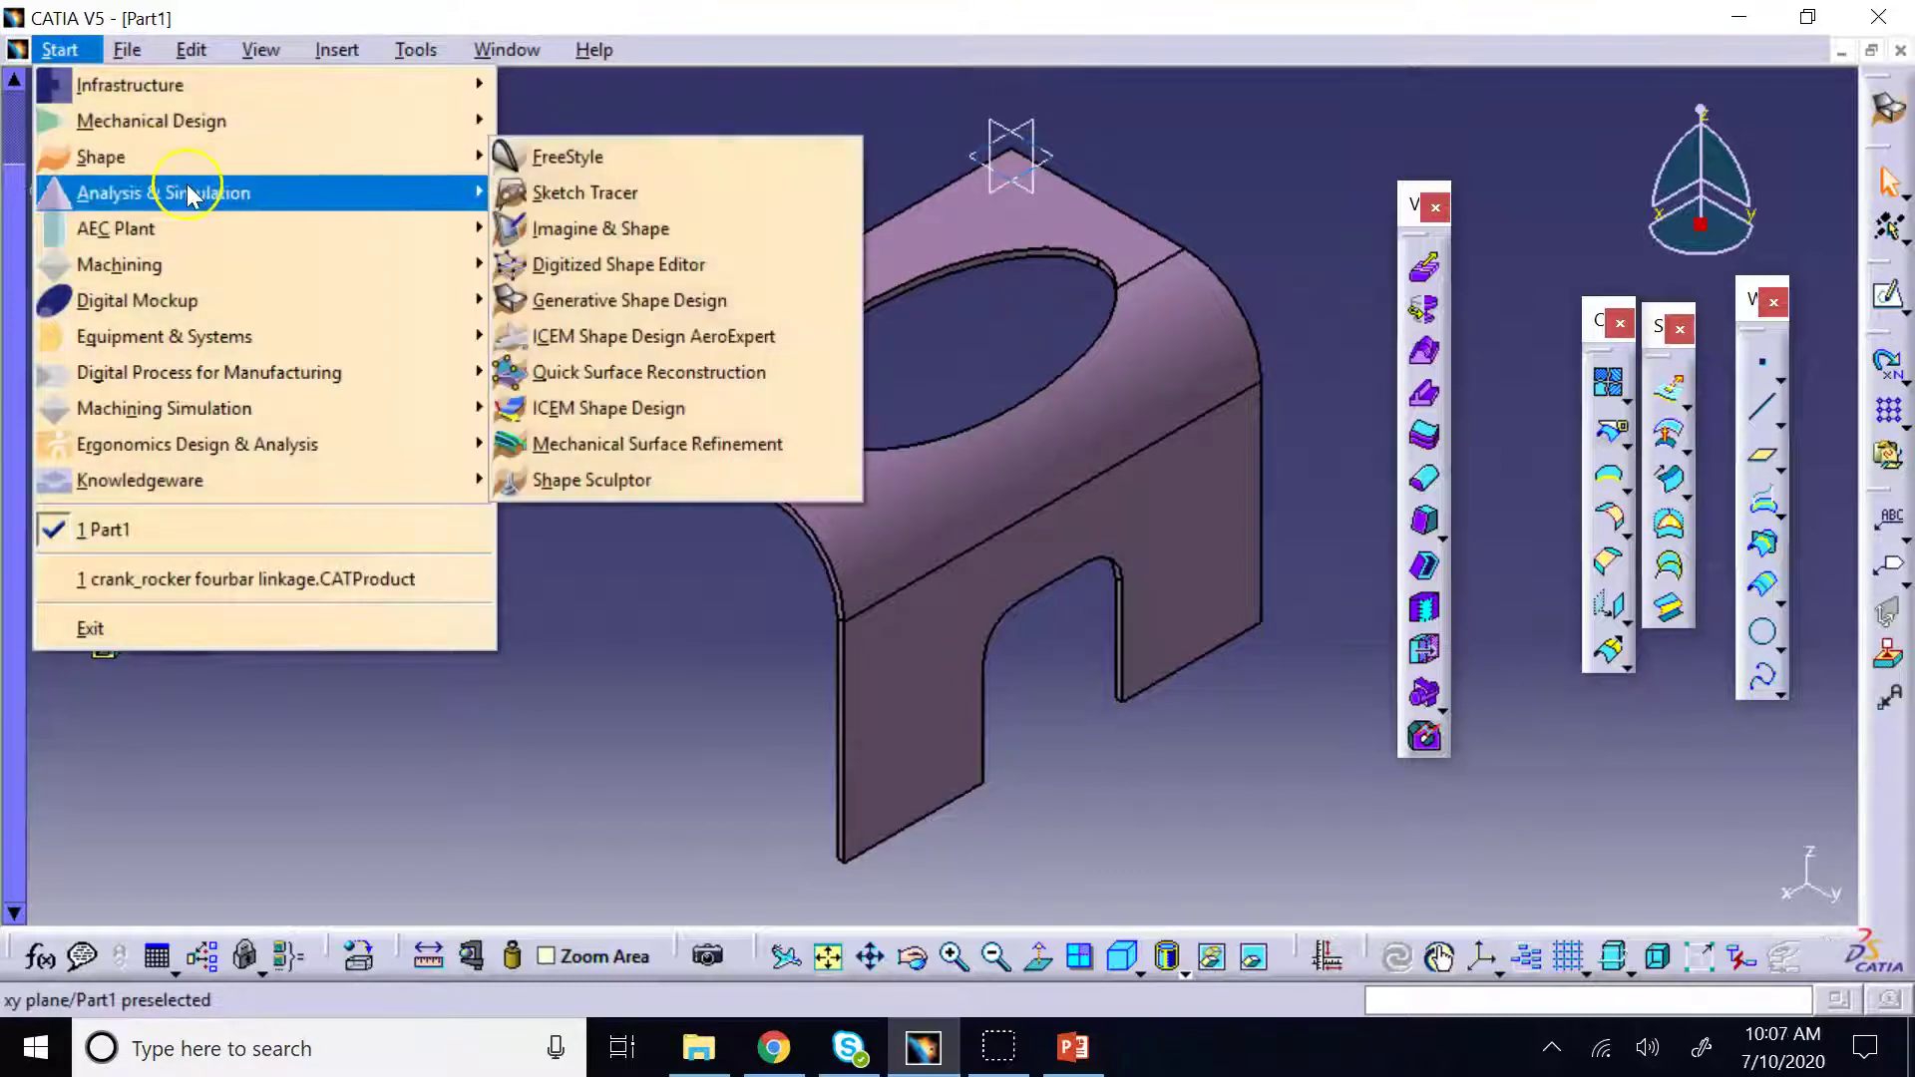
mouse_move(190, 193)
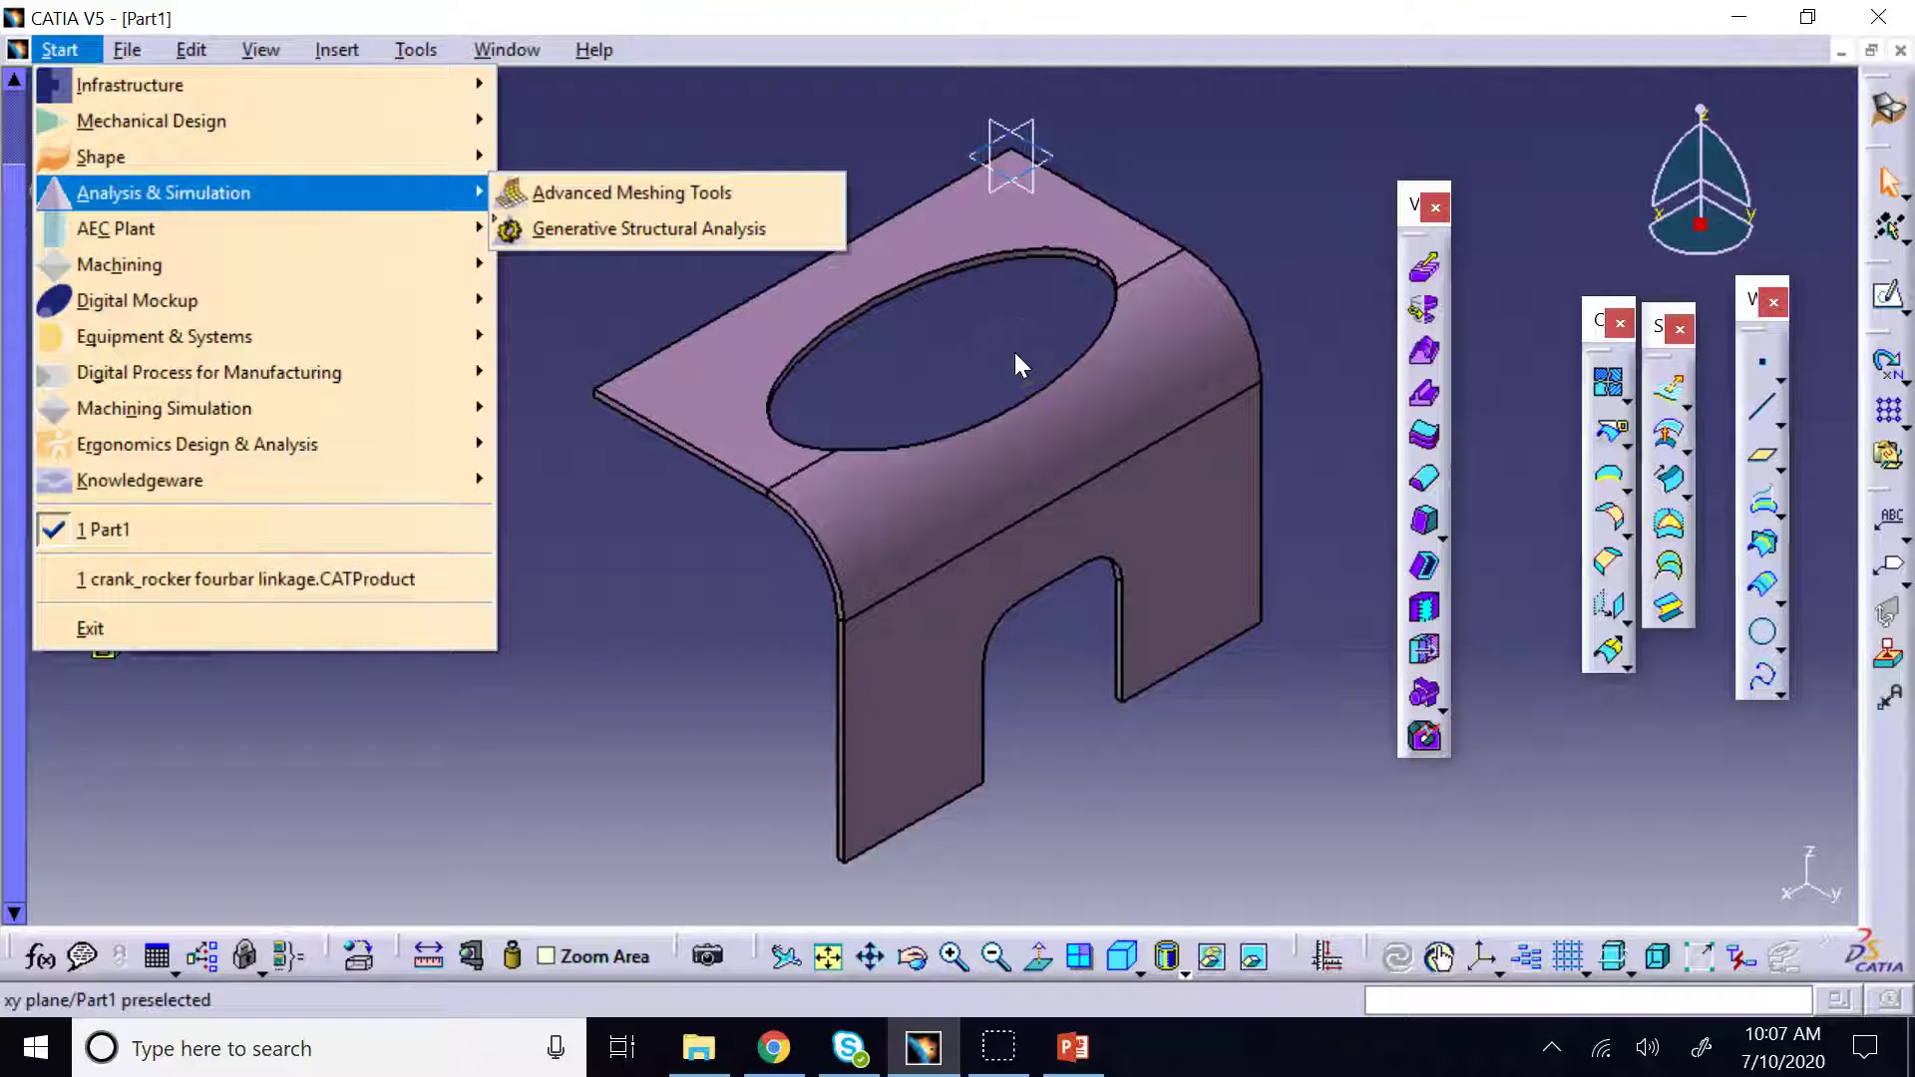
Close the open menu, switch to the PowerPoint lecture and show the slide "Difference between Volumes and Solids"
left_click(799, 88)
left_click(1073, 1047)
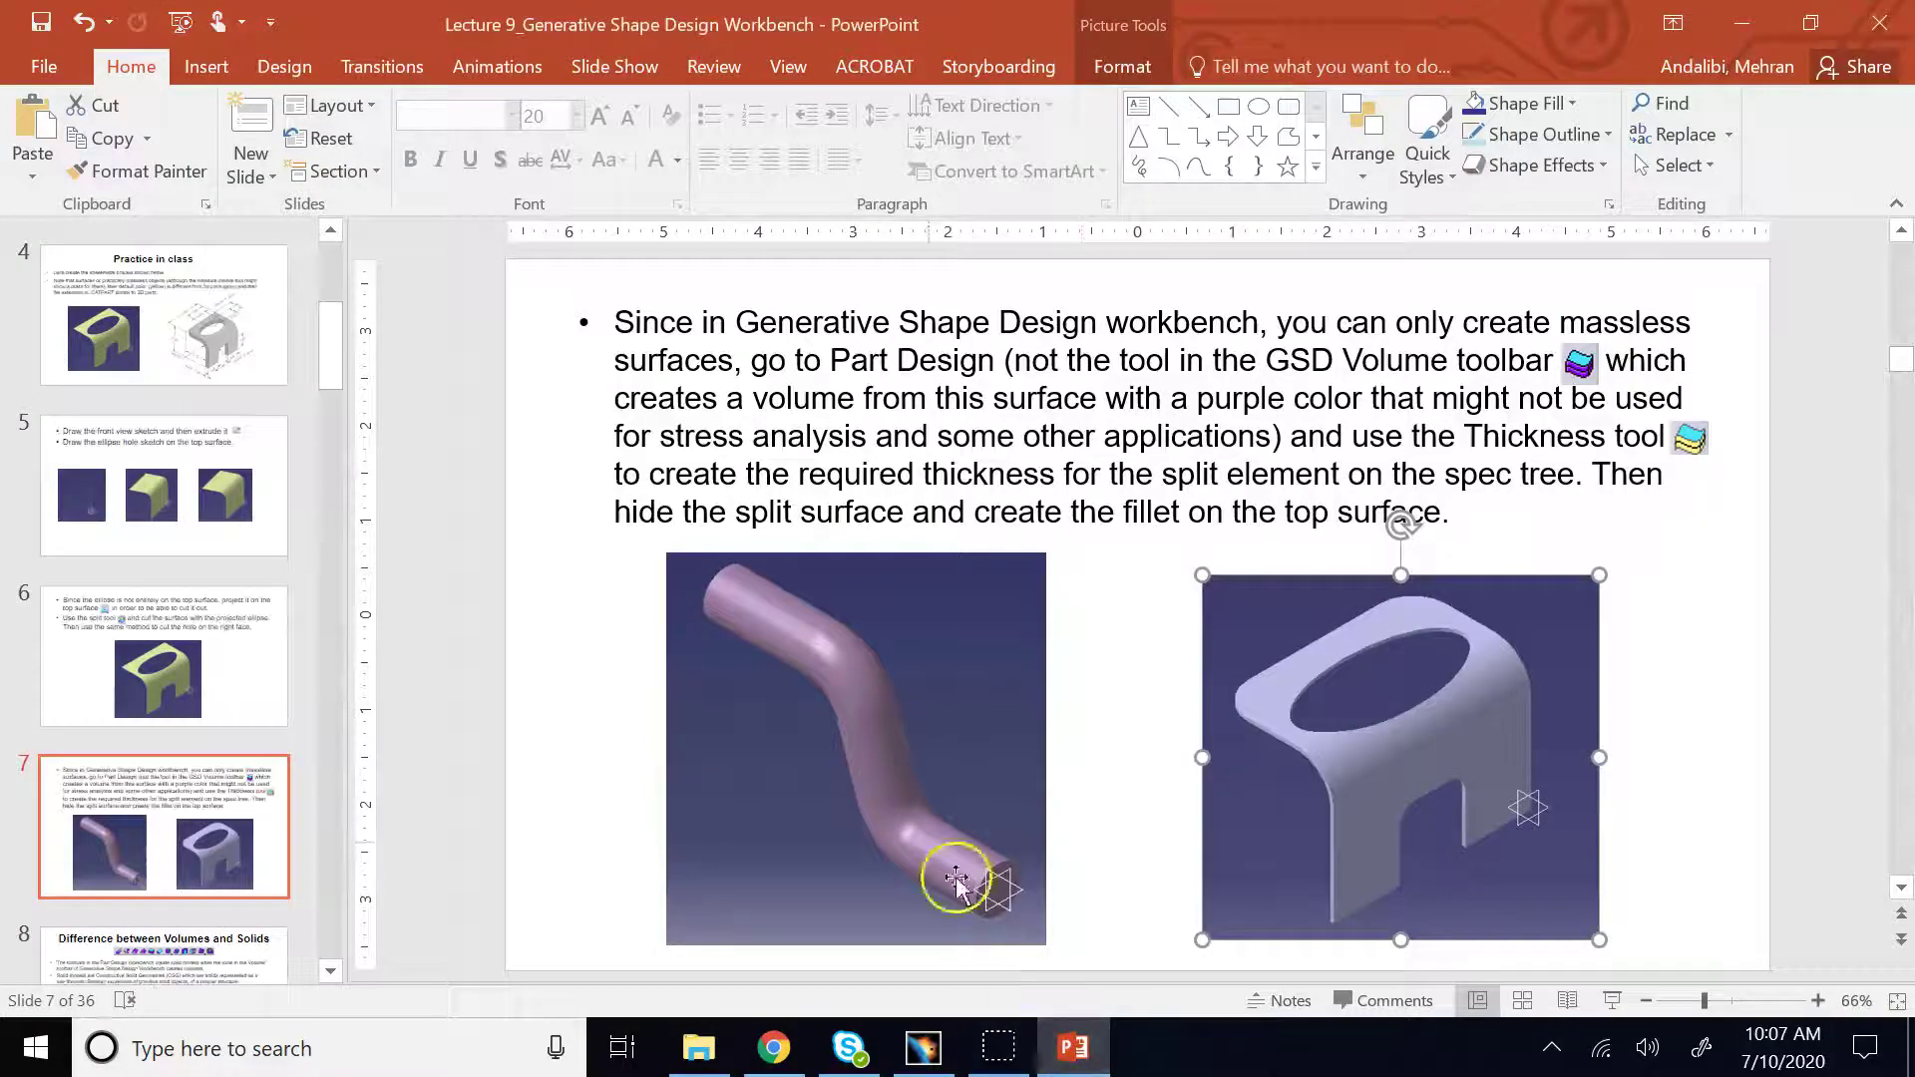
left_click(189, 953)
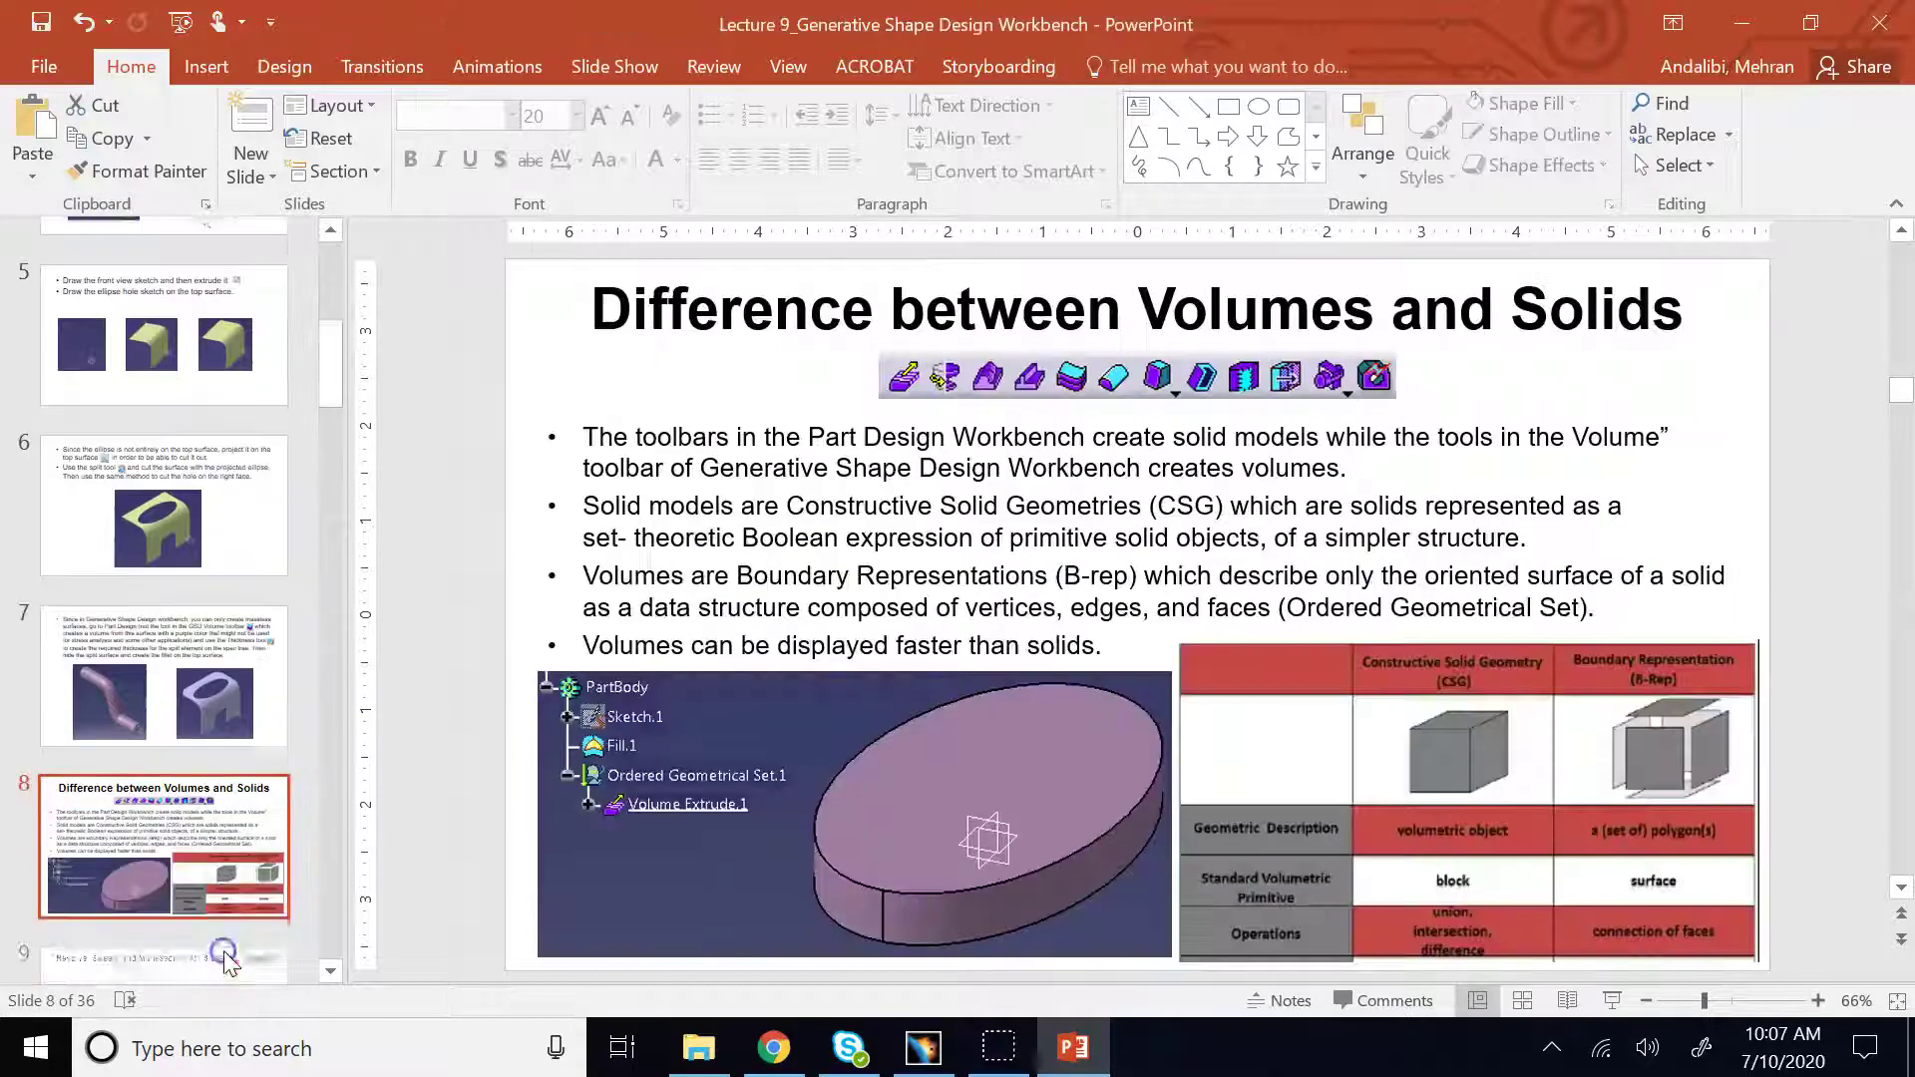
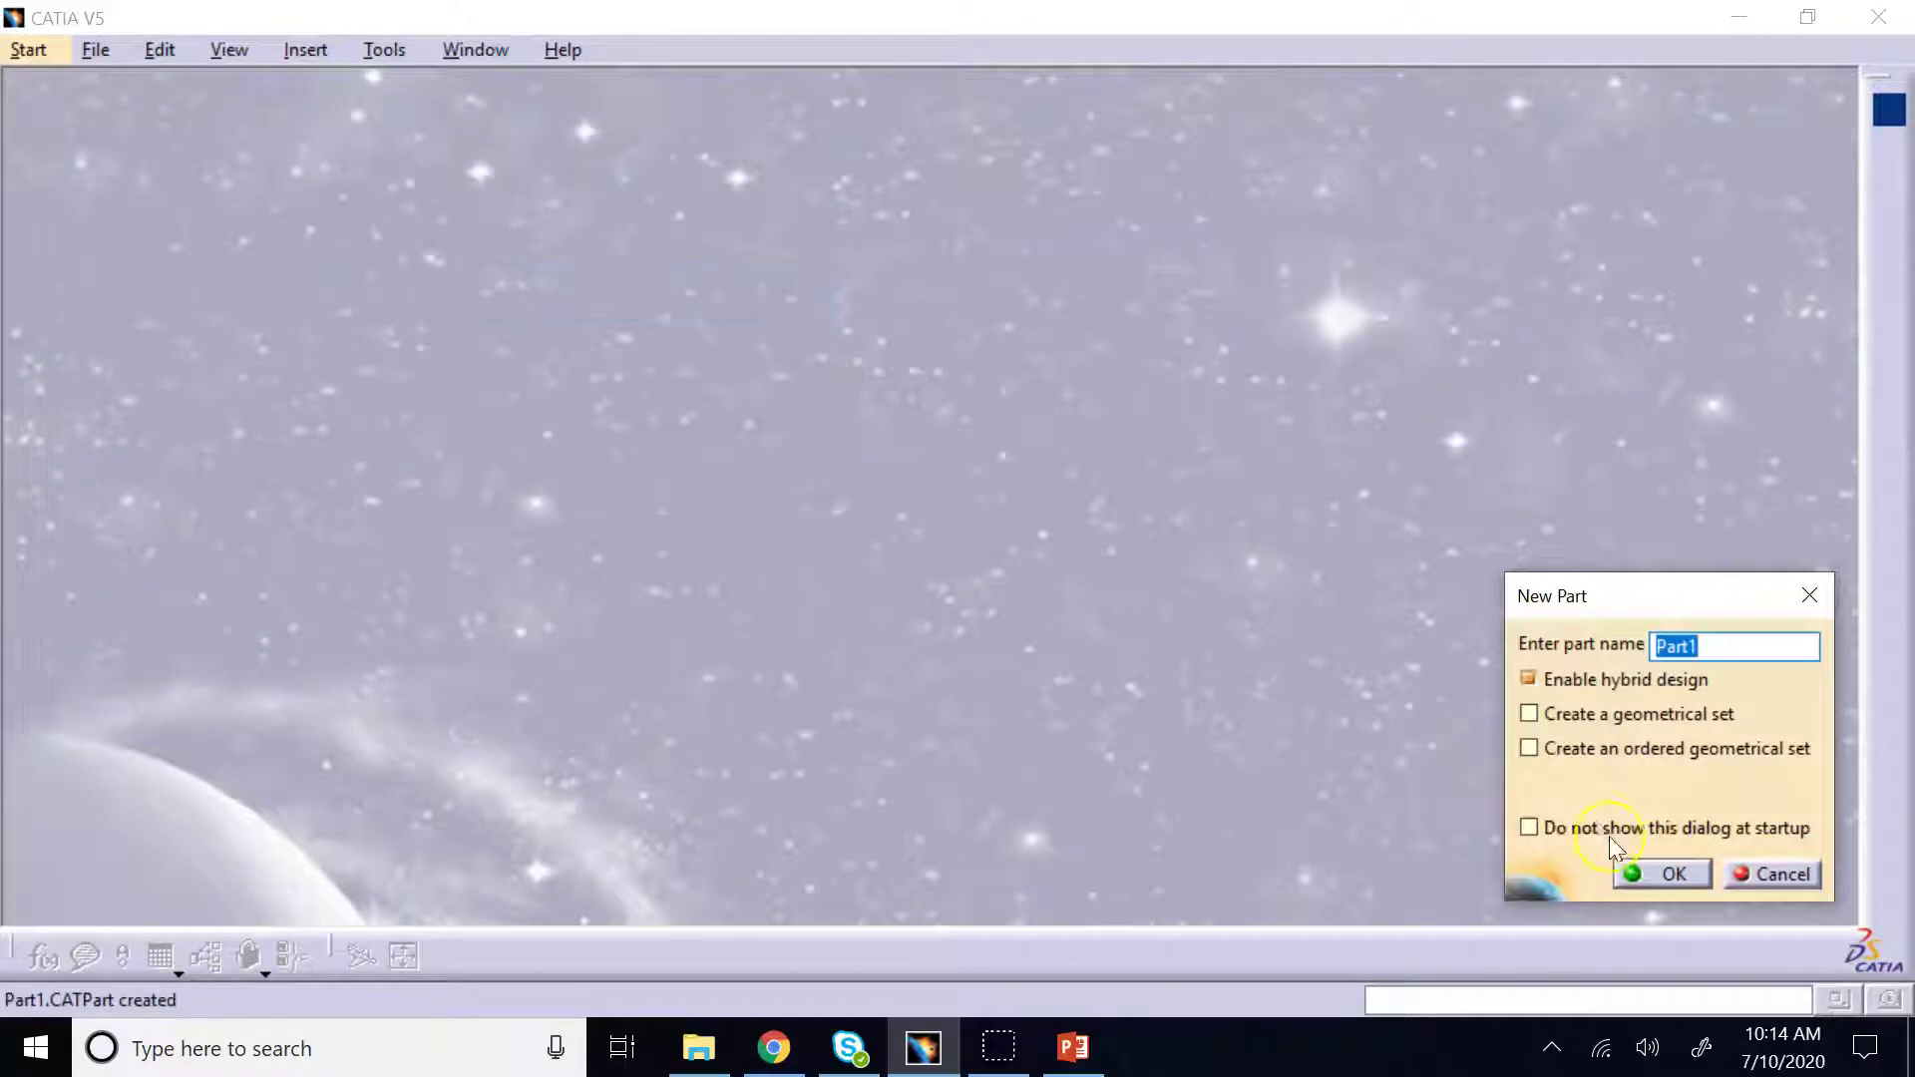
Create the new part Part1 with hybrid design enabled and open a sketch on the yz plane
left_click(1662, 874)
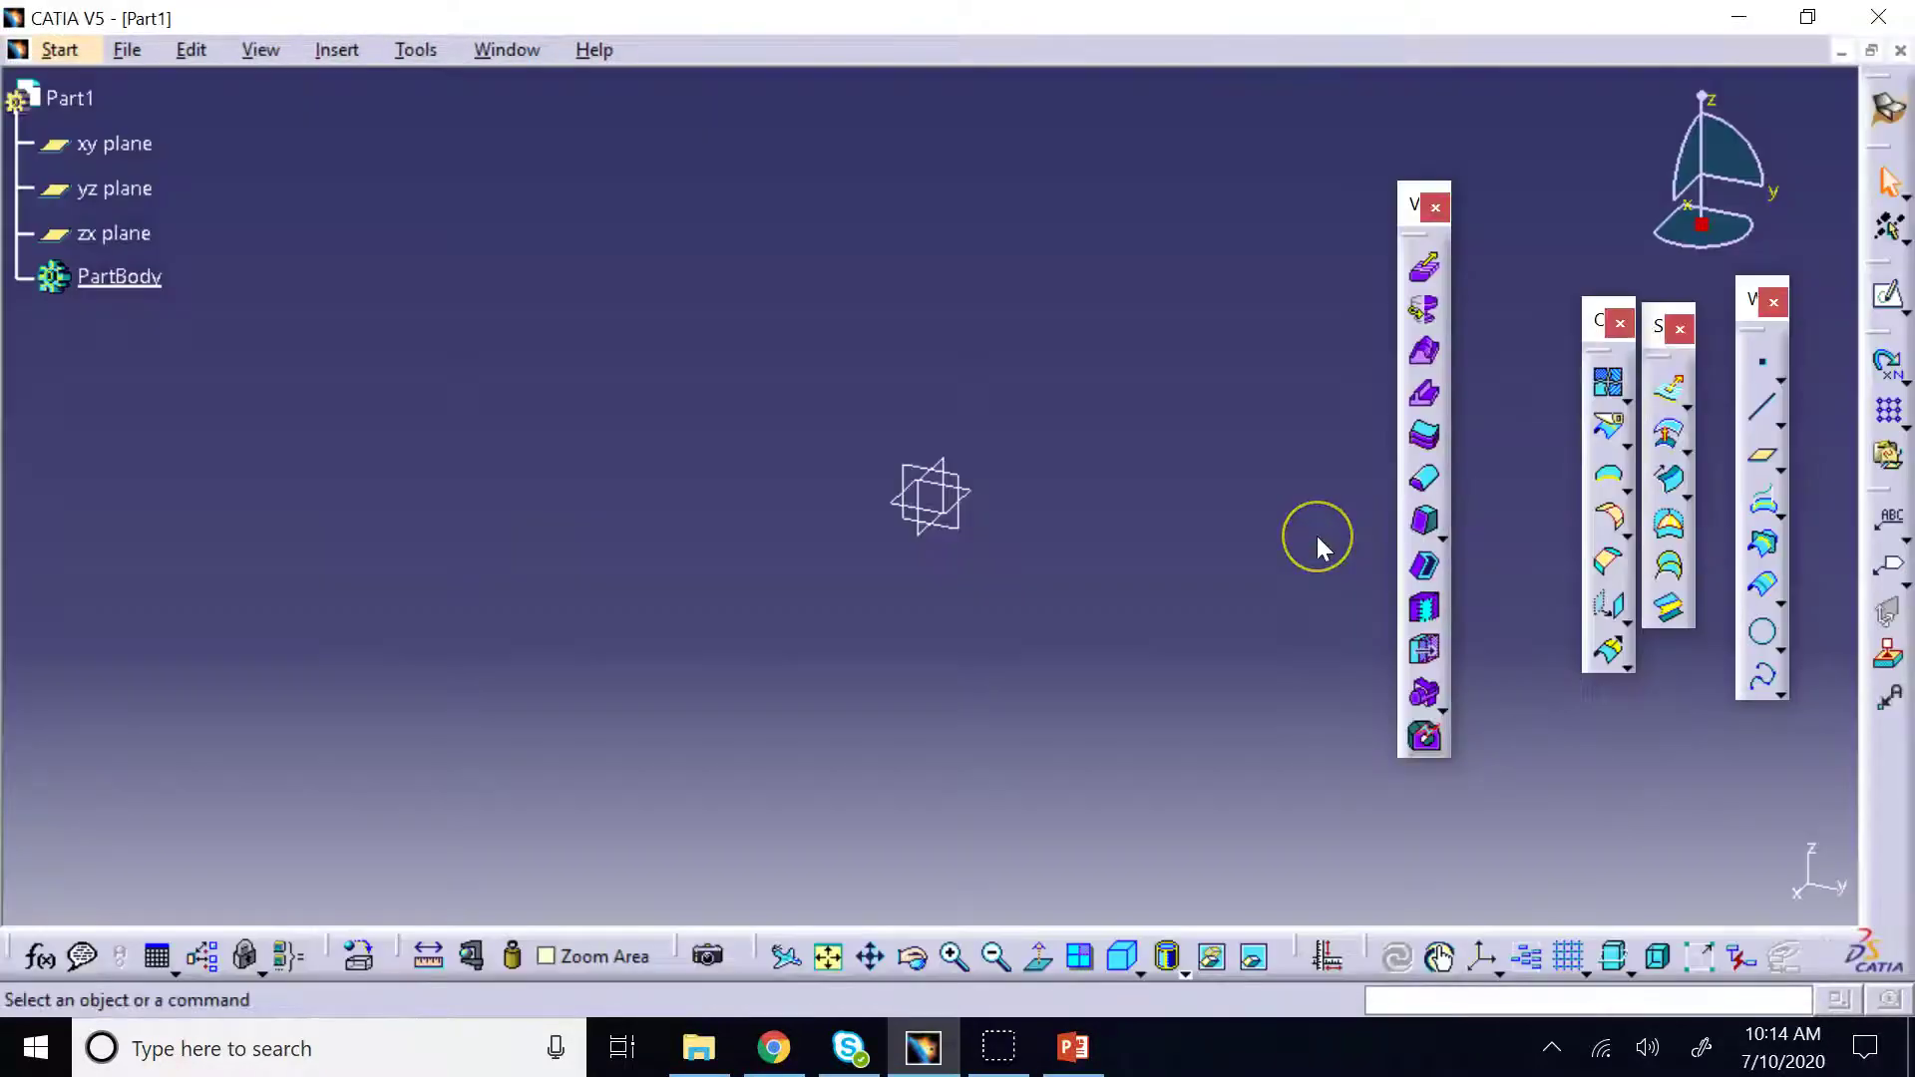
left_click(960, 531)
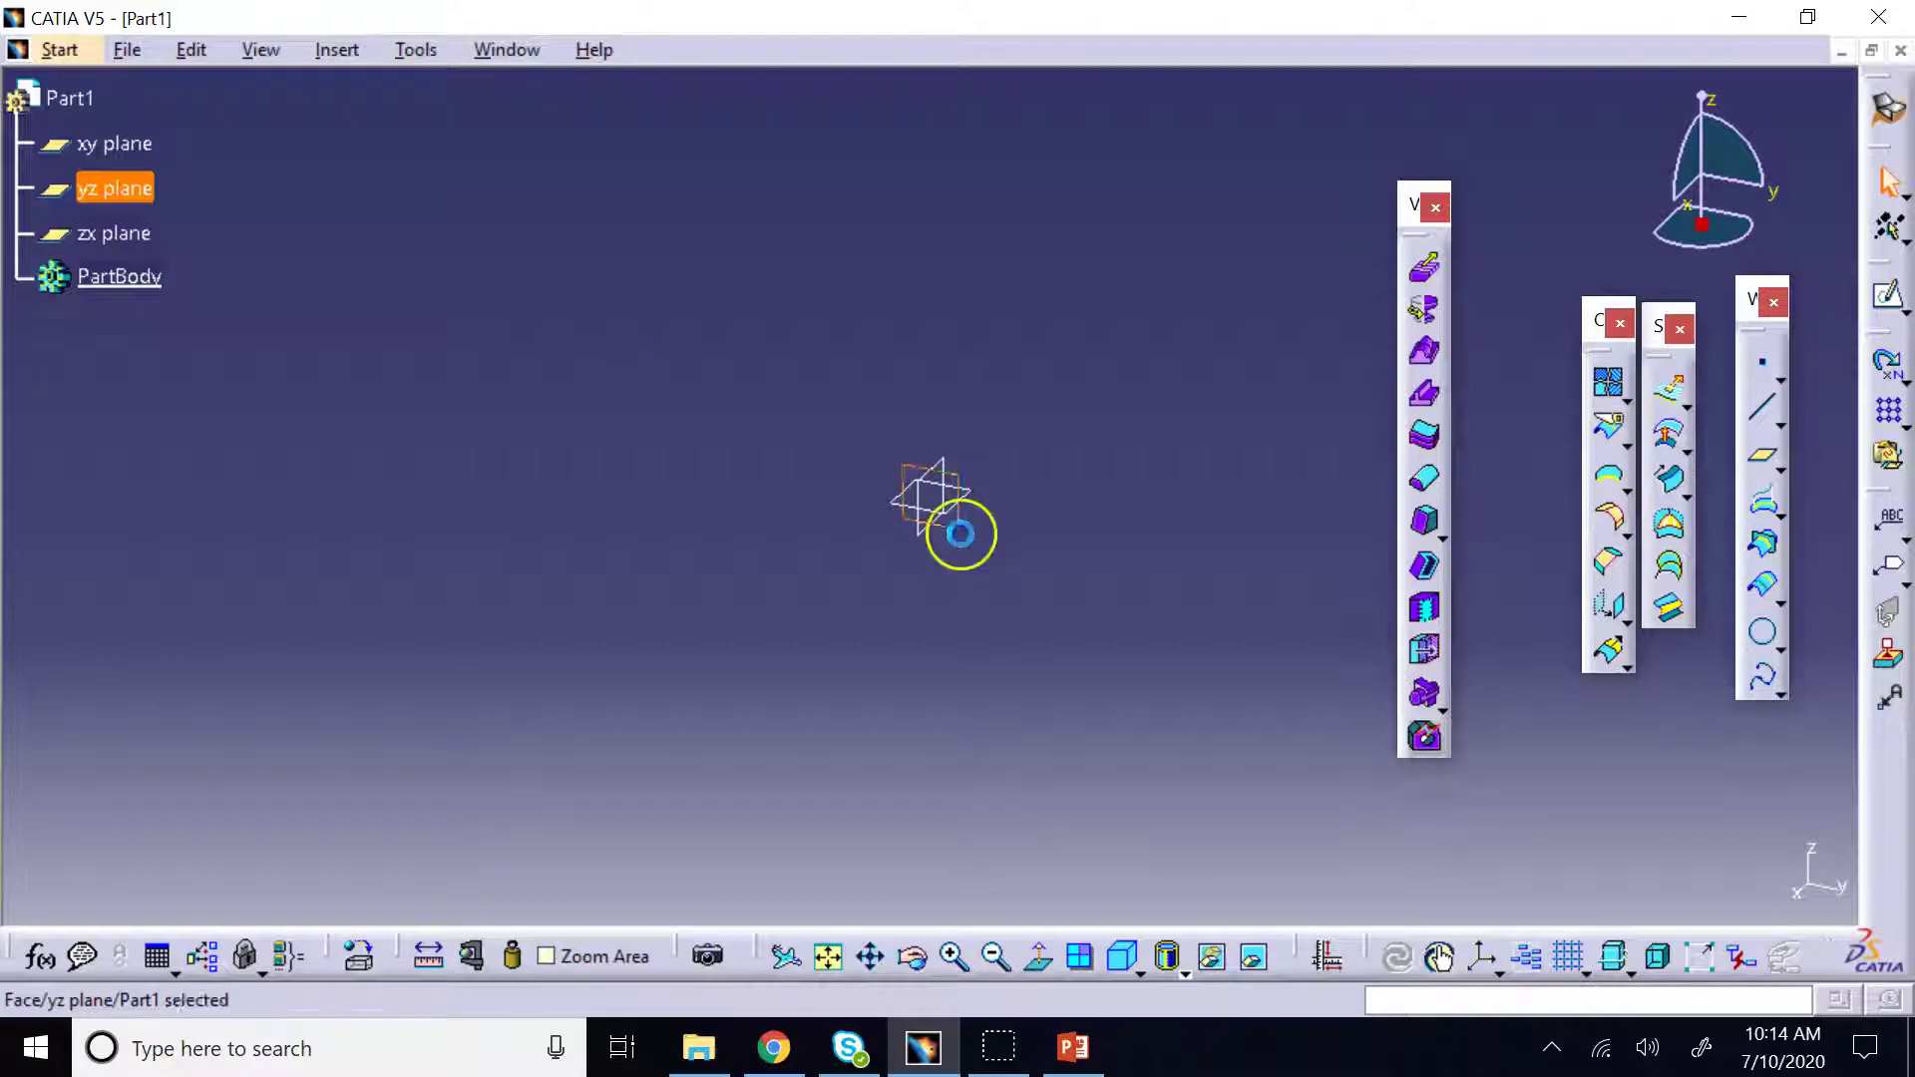
left_click(1890, 294)
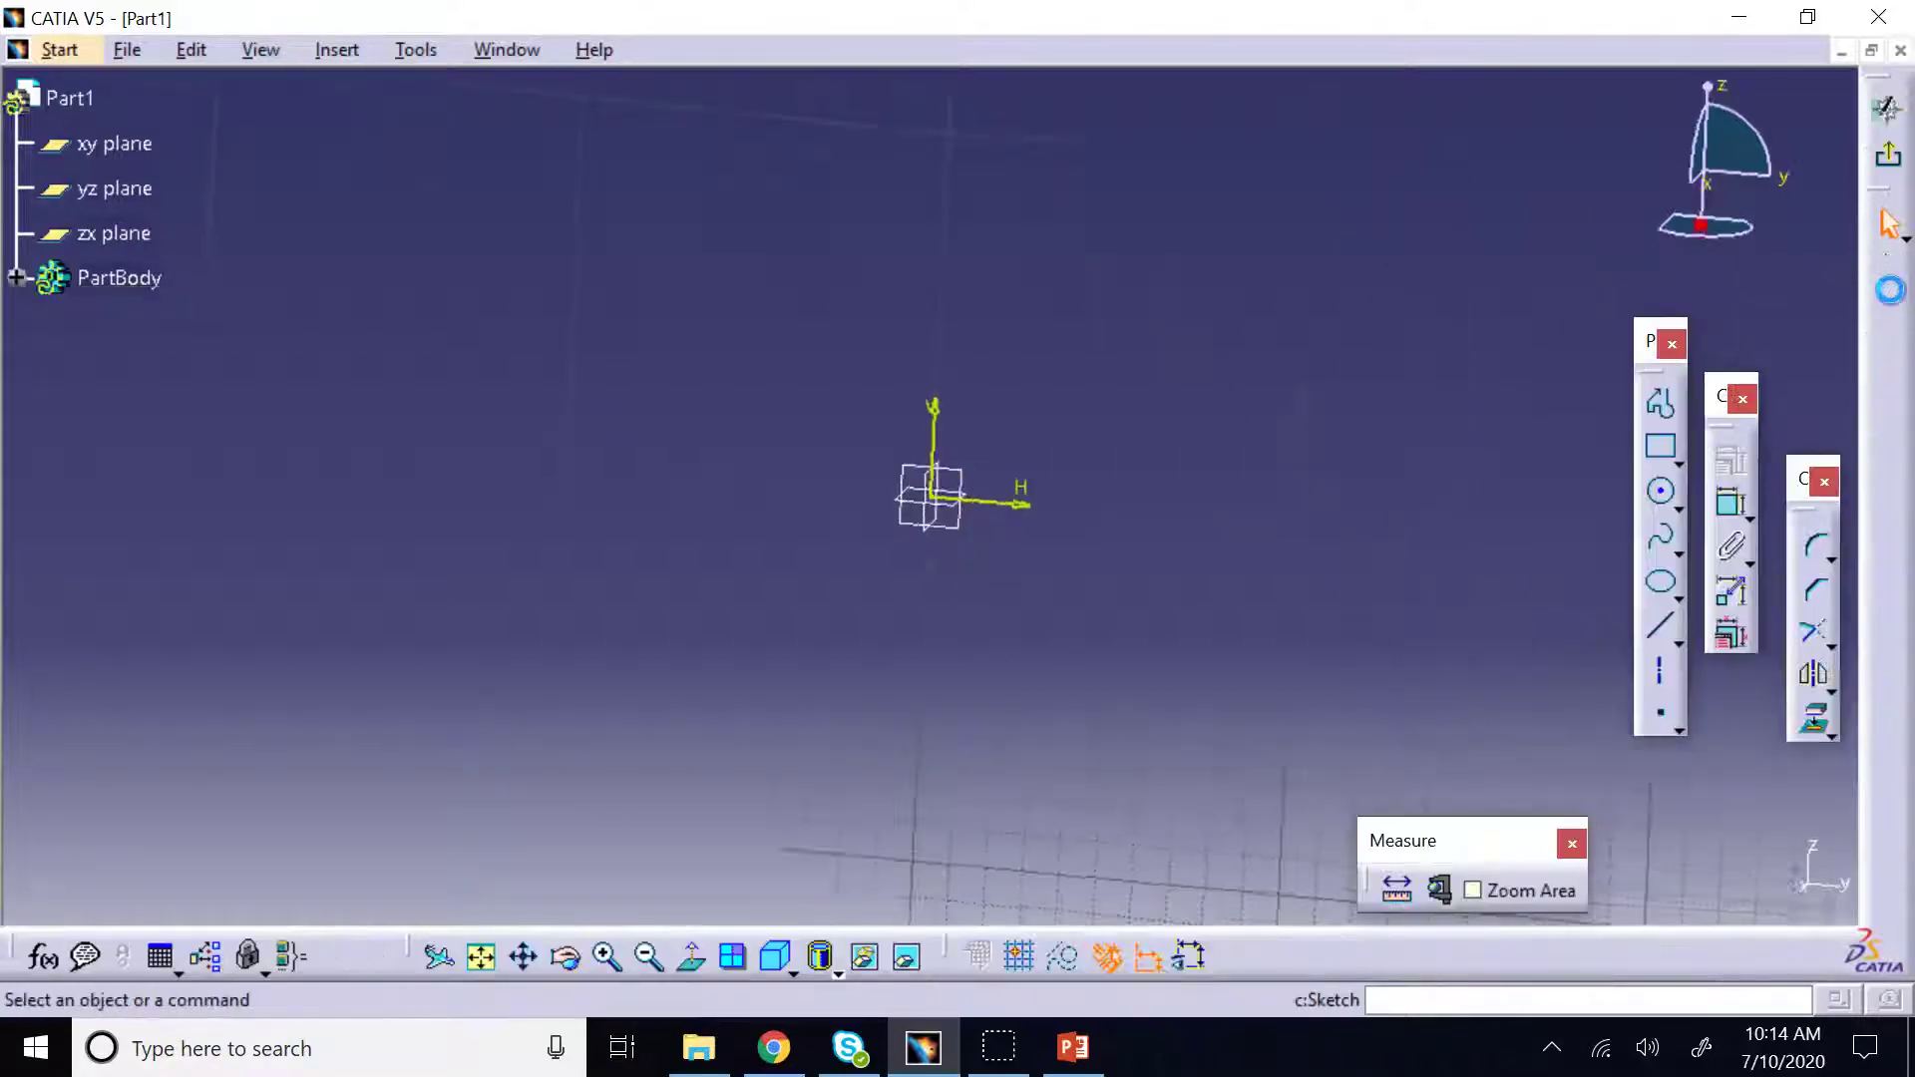
Turn on grid snapping and draw a vertical line on the V axis from 1.969 in above the origin to the same distance below
left_click(1659, 626)
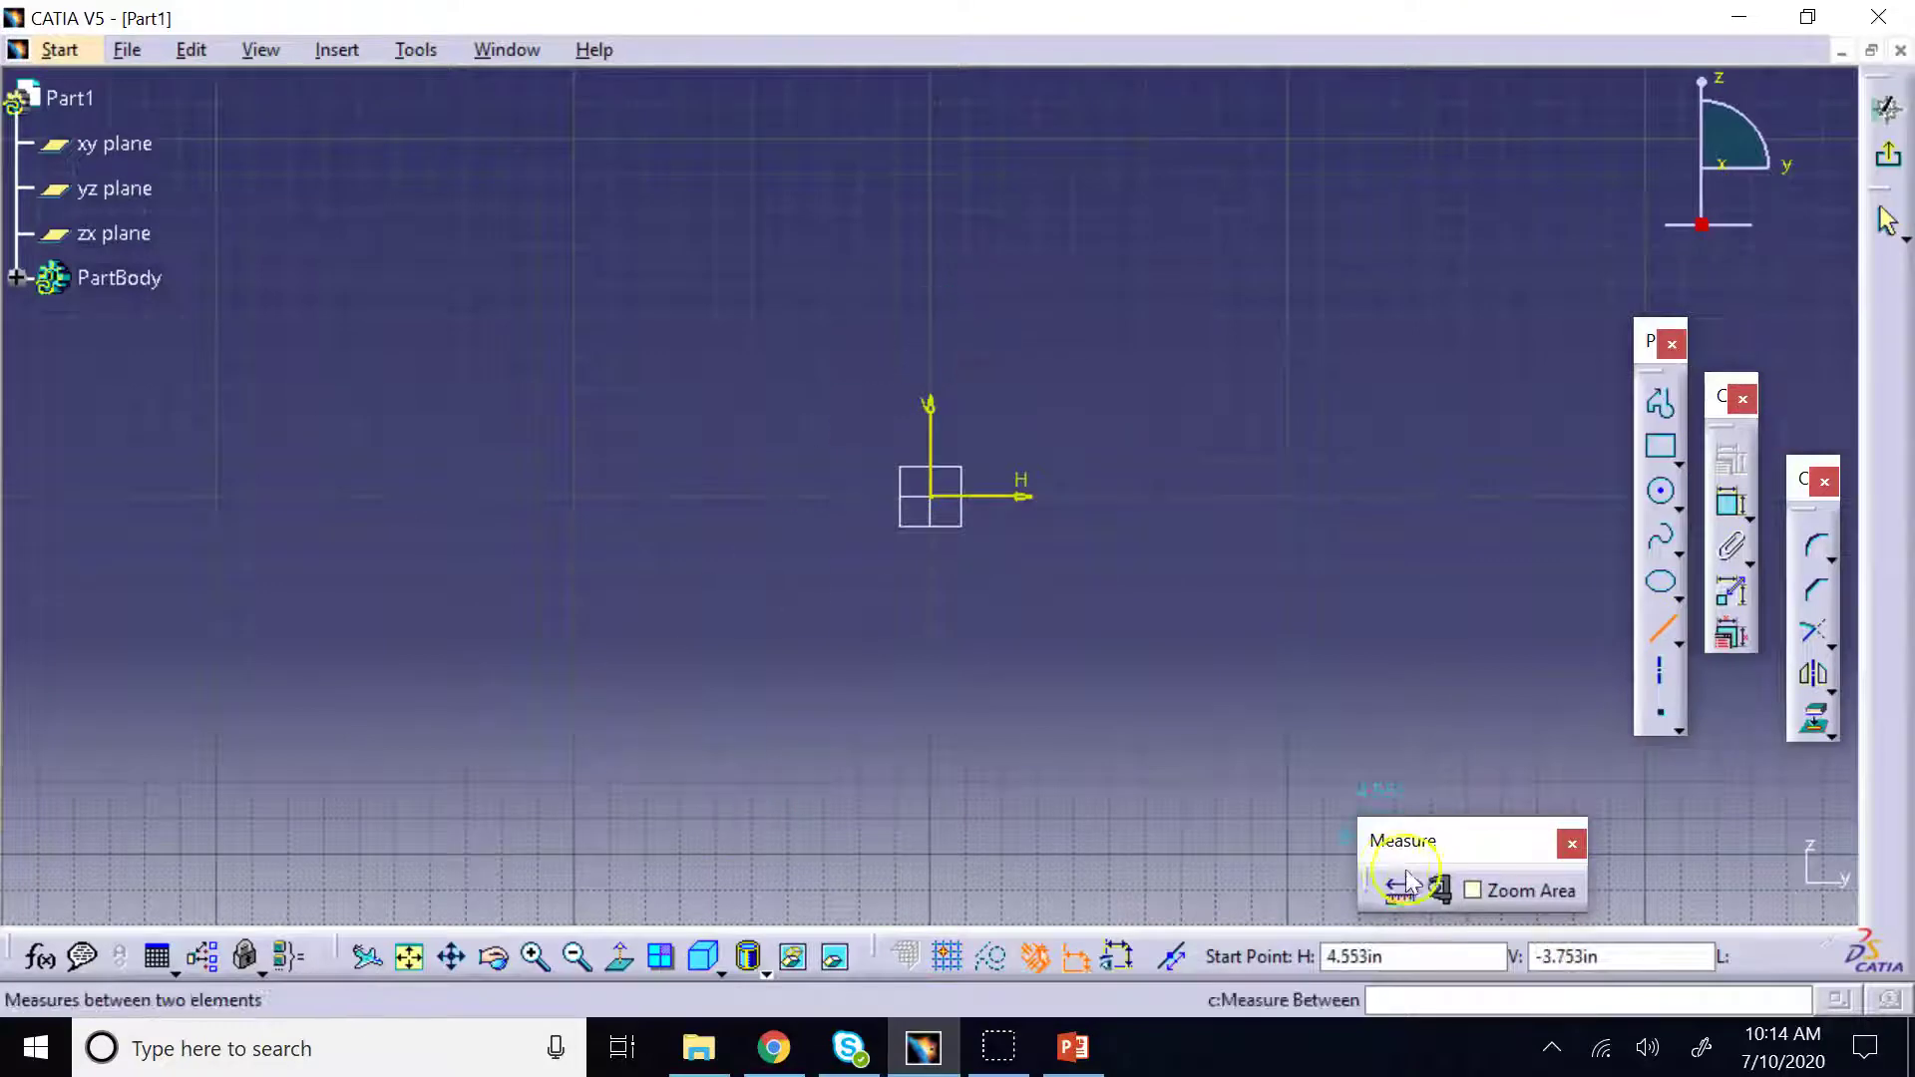
left_click(942, 946)
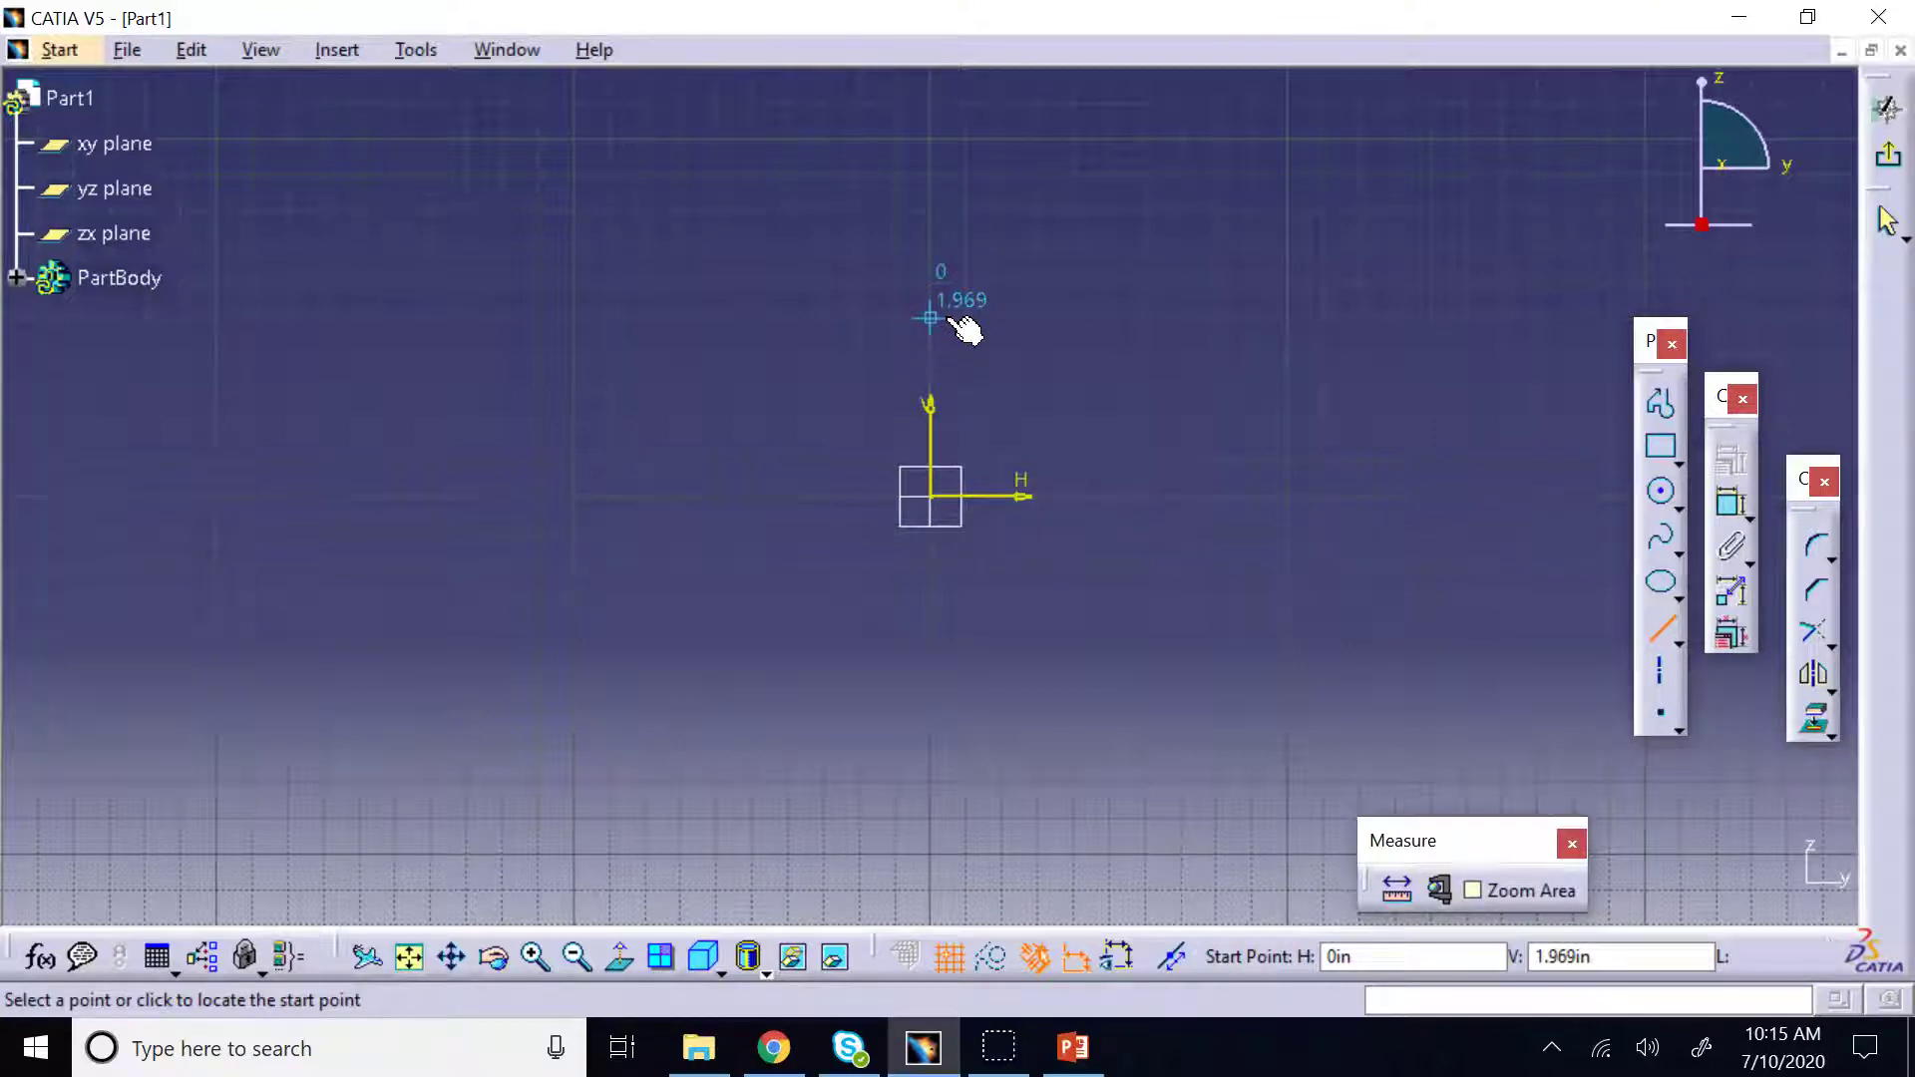
left_click_drag(930, 319, 931, 674)
Draw a three-point arc joining the line's ends through H 1.969 in, V 0 in, and exit the sketch
left_click(1680, 507)
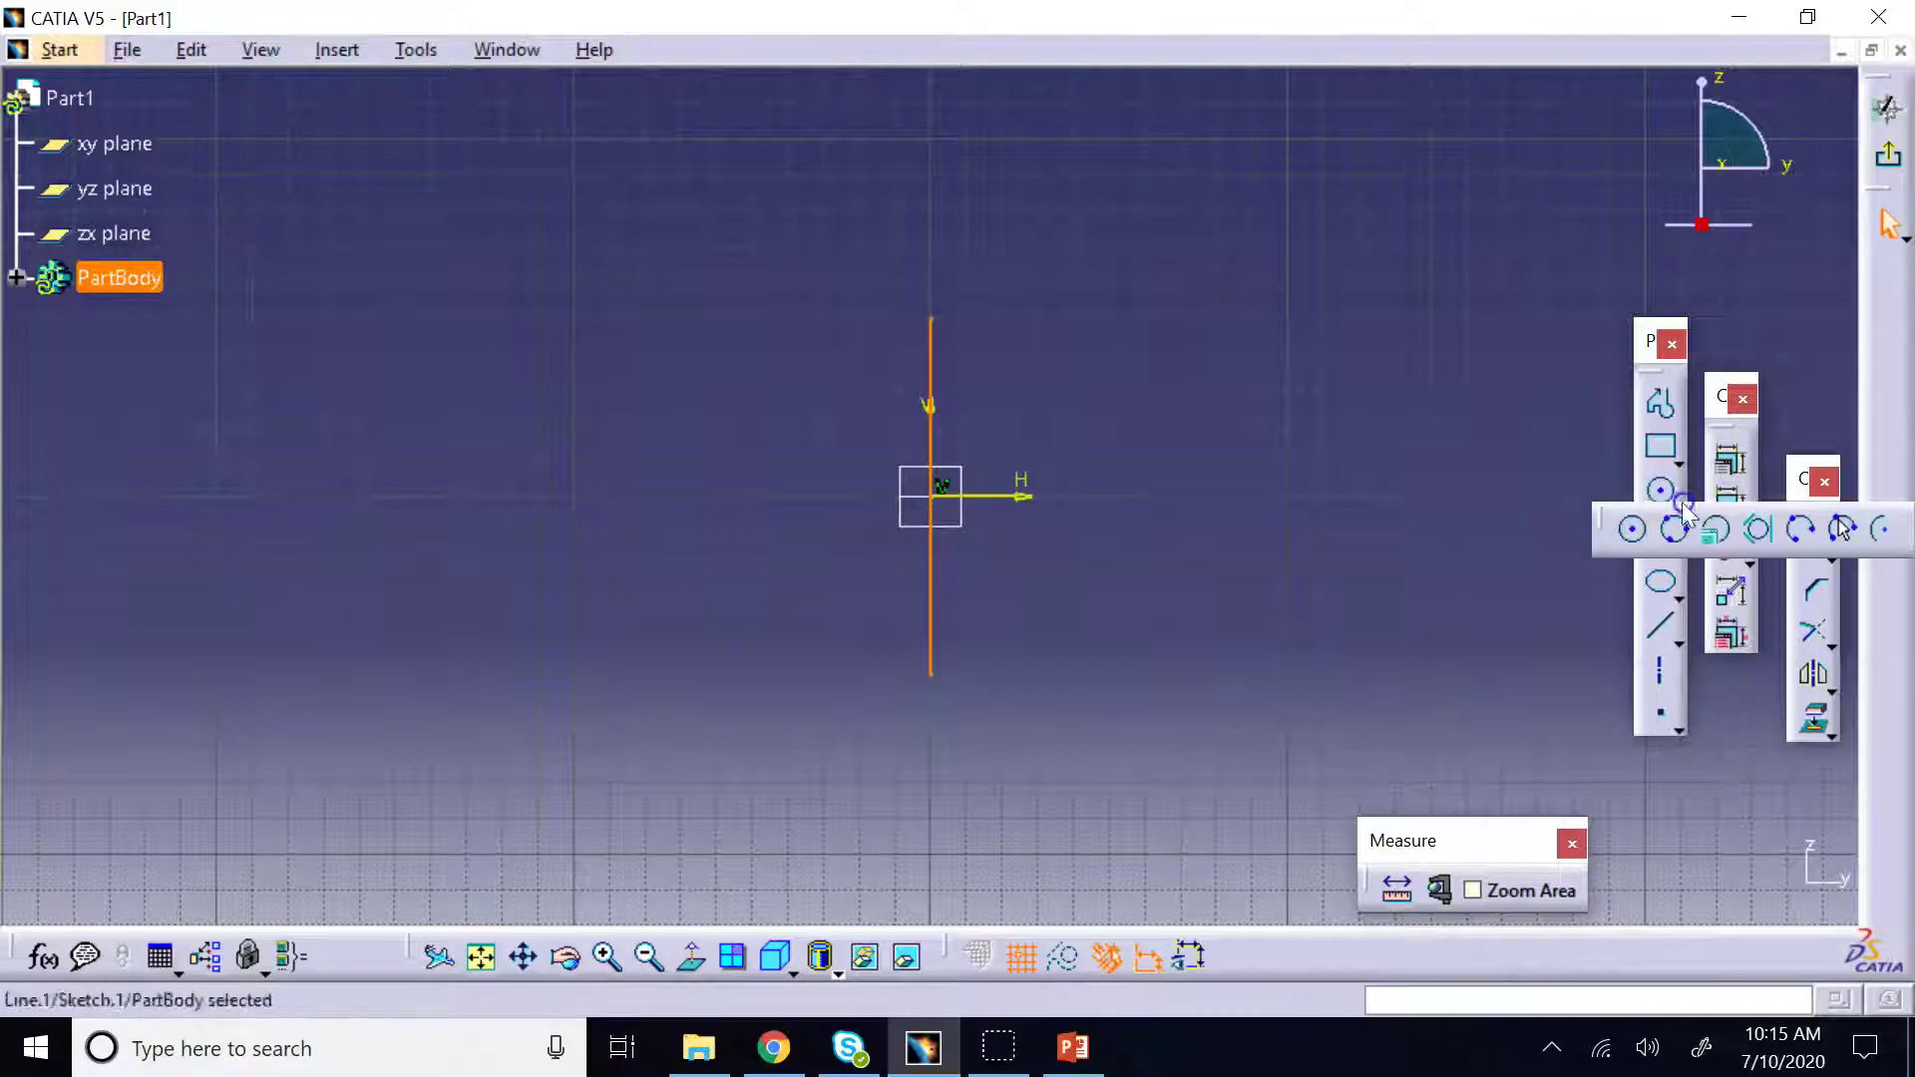
left_click(1841, 528)
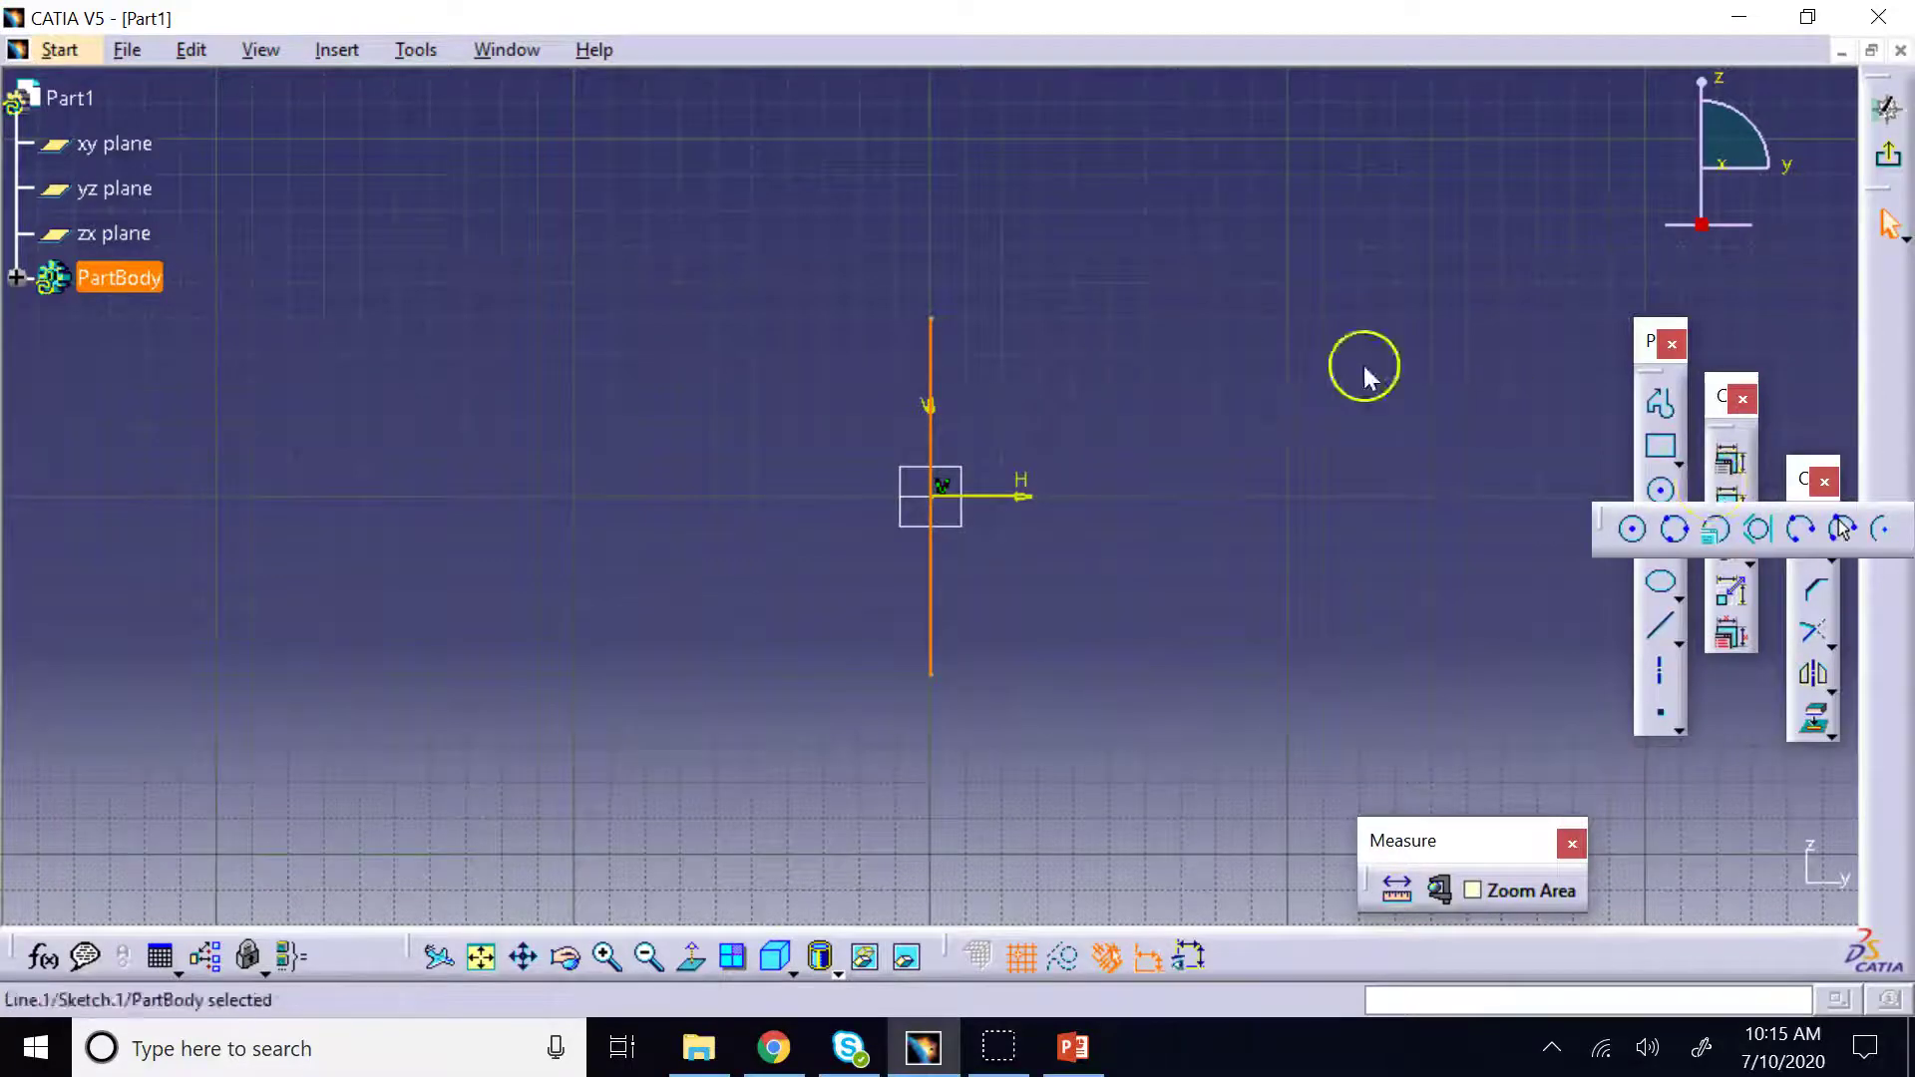
left_click(941, 321)
left_click(931, 674)
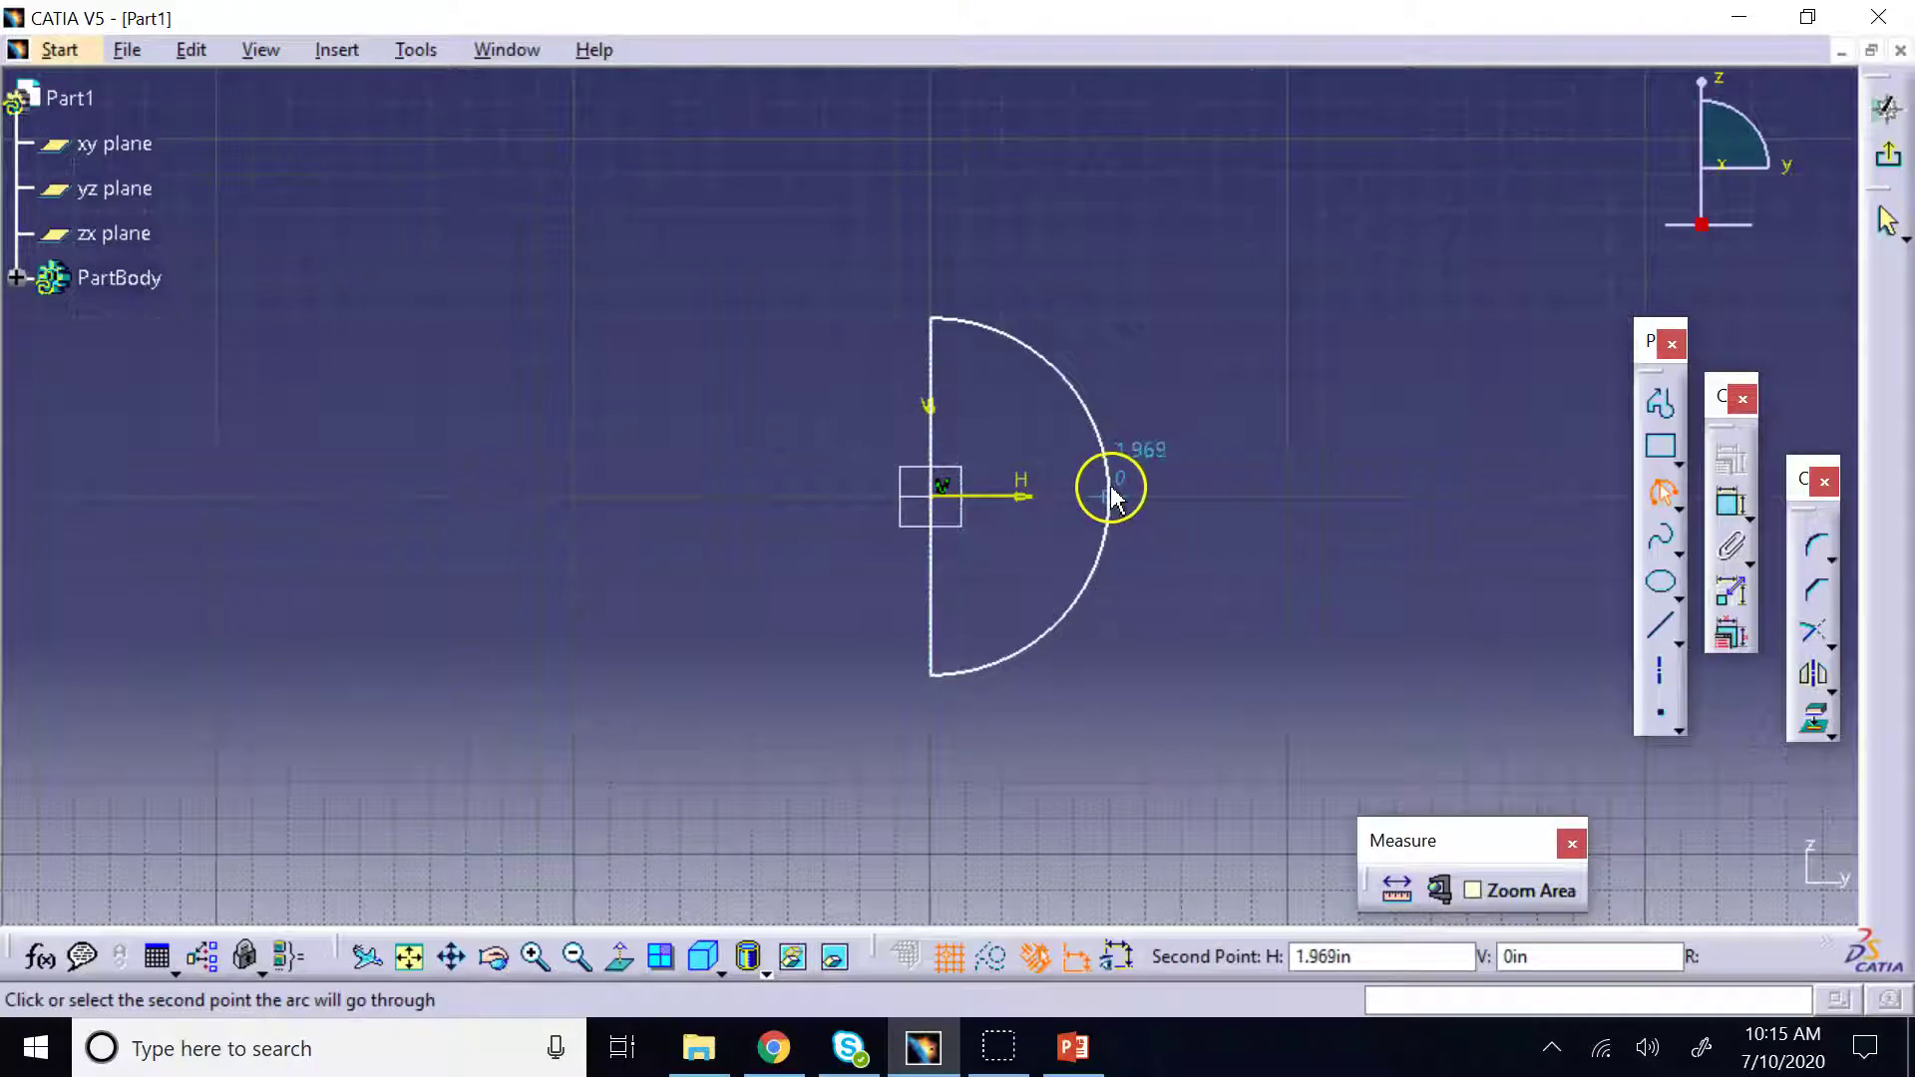
left_click(1119, 494)
left_click(1886, 108)
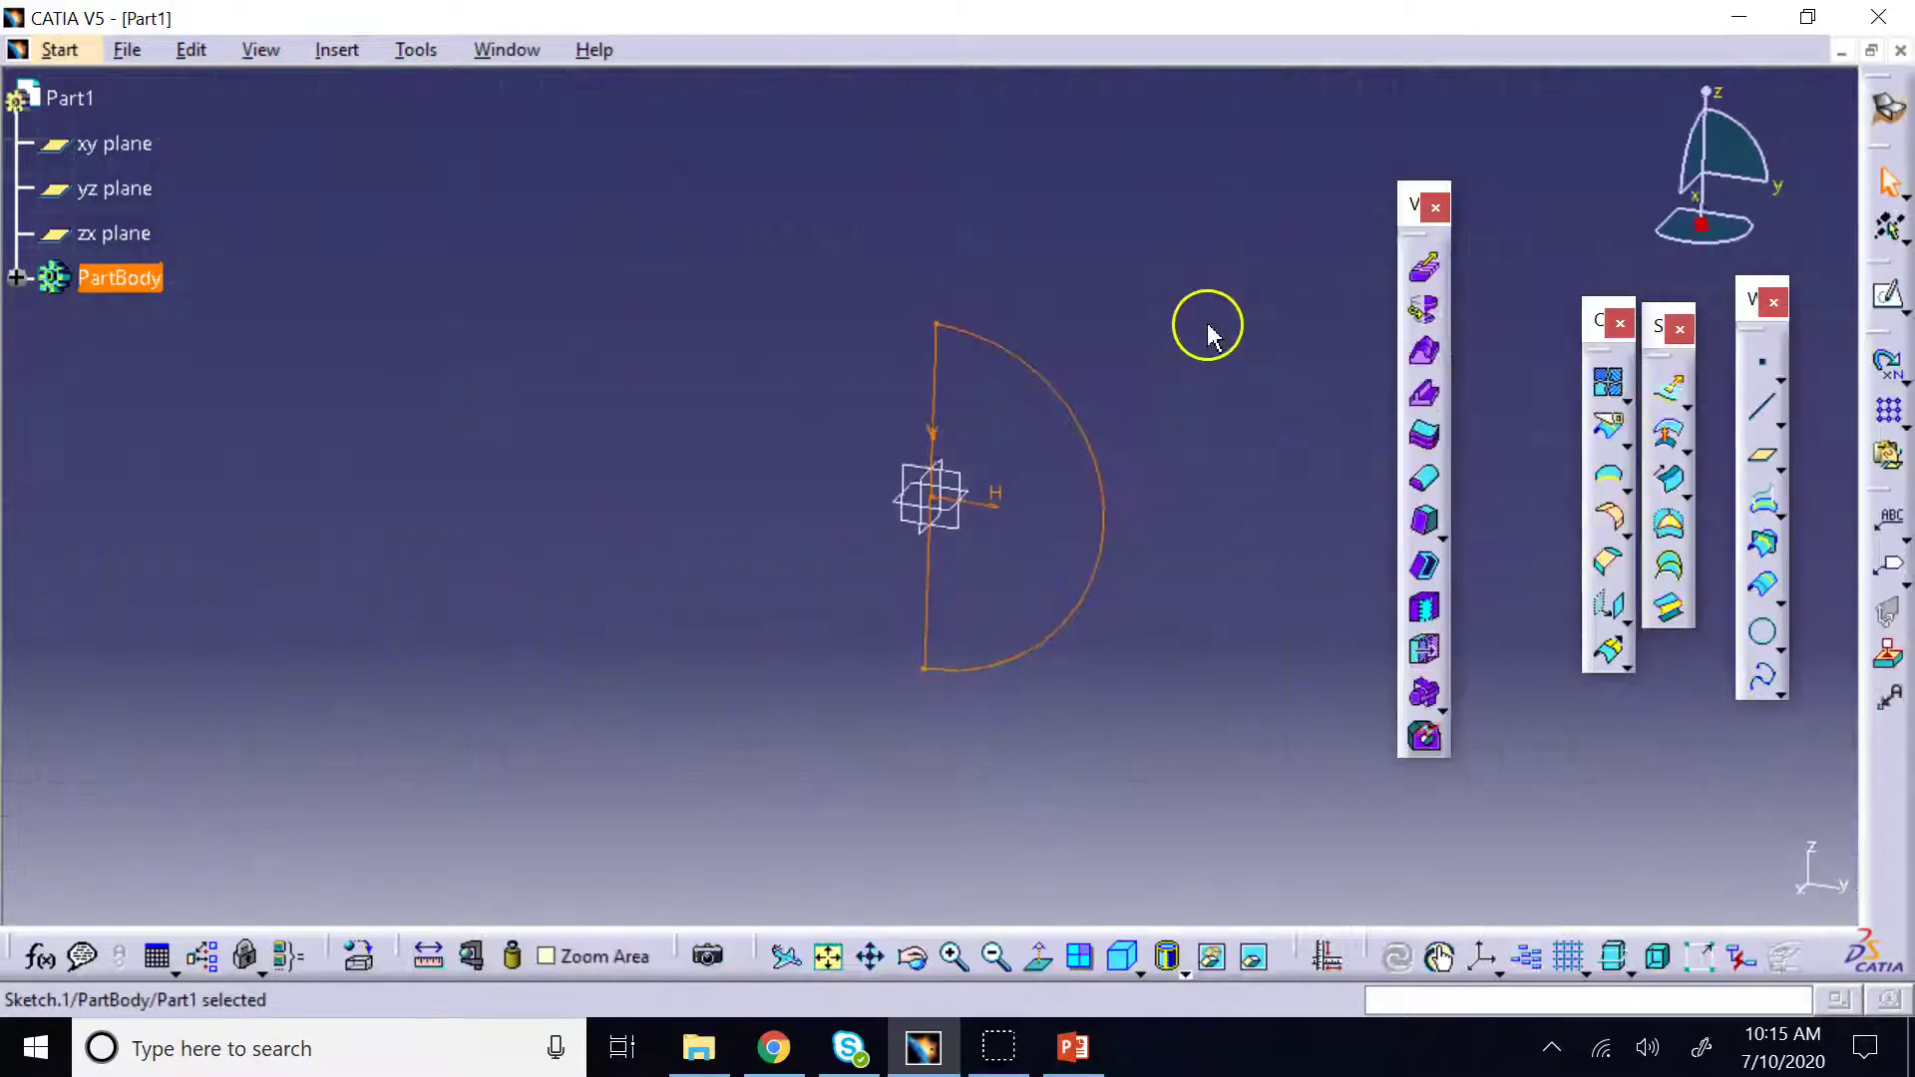
Revolve the half-circle sketch about its straight edge with Angle 1 set to 360 degrees to make a spherical surface
left_click(1684, 407)
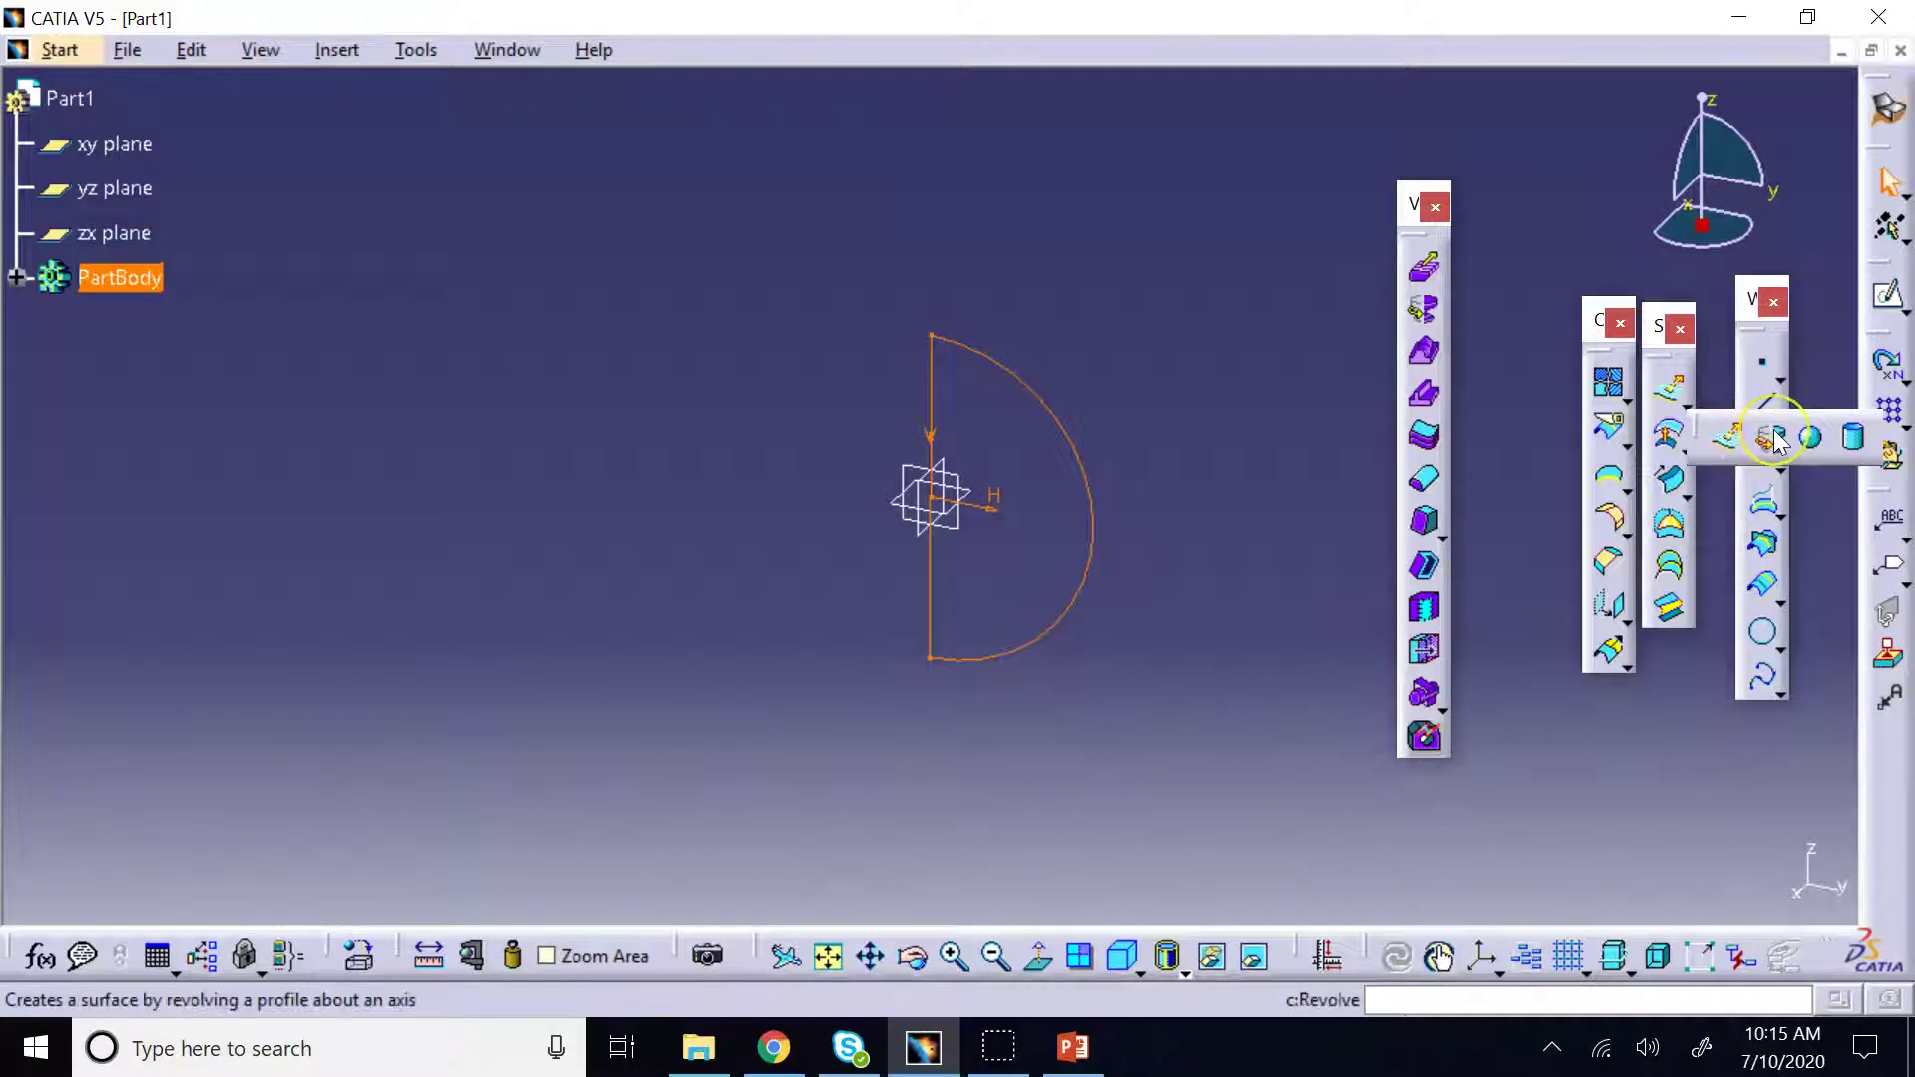
left_click(1810, 449)
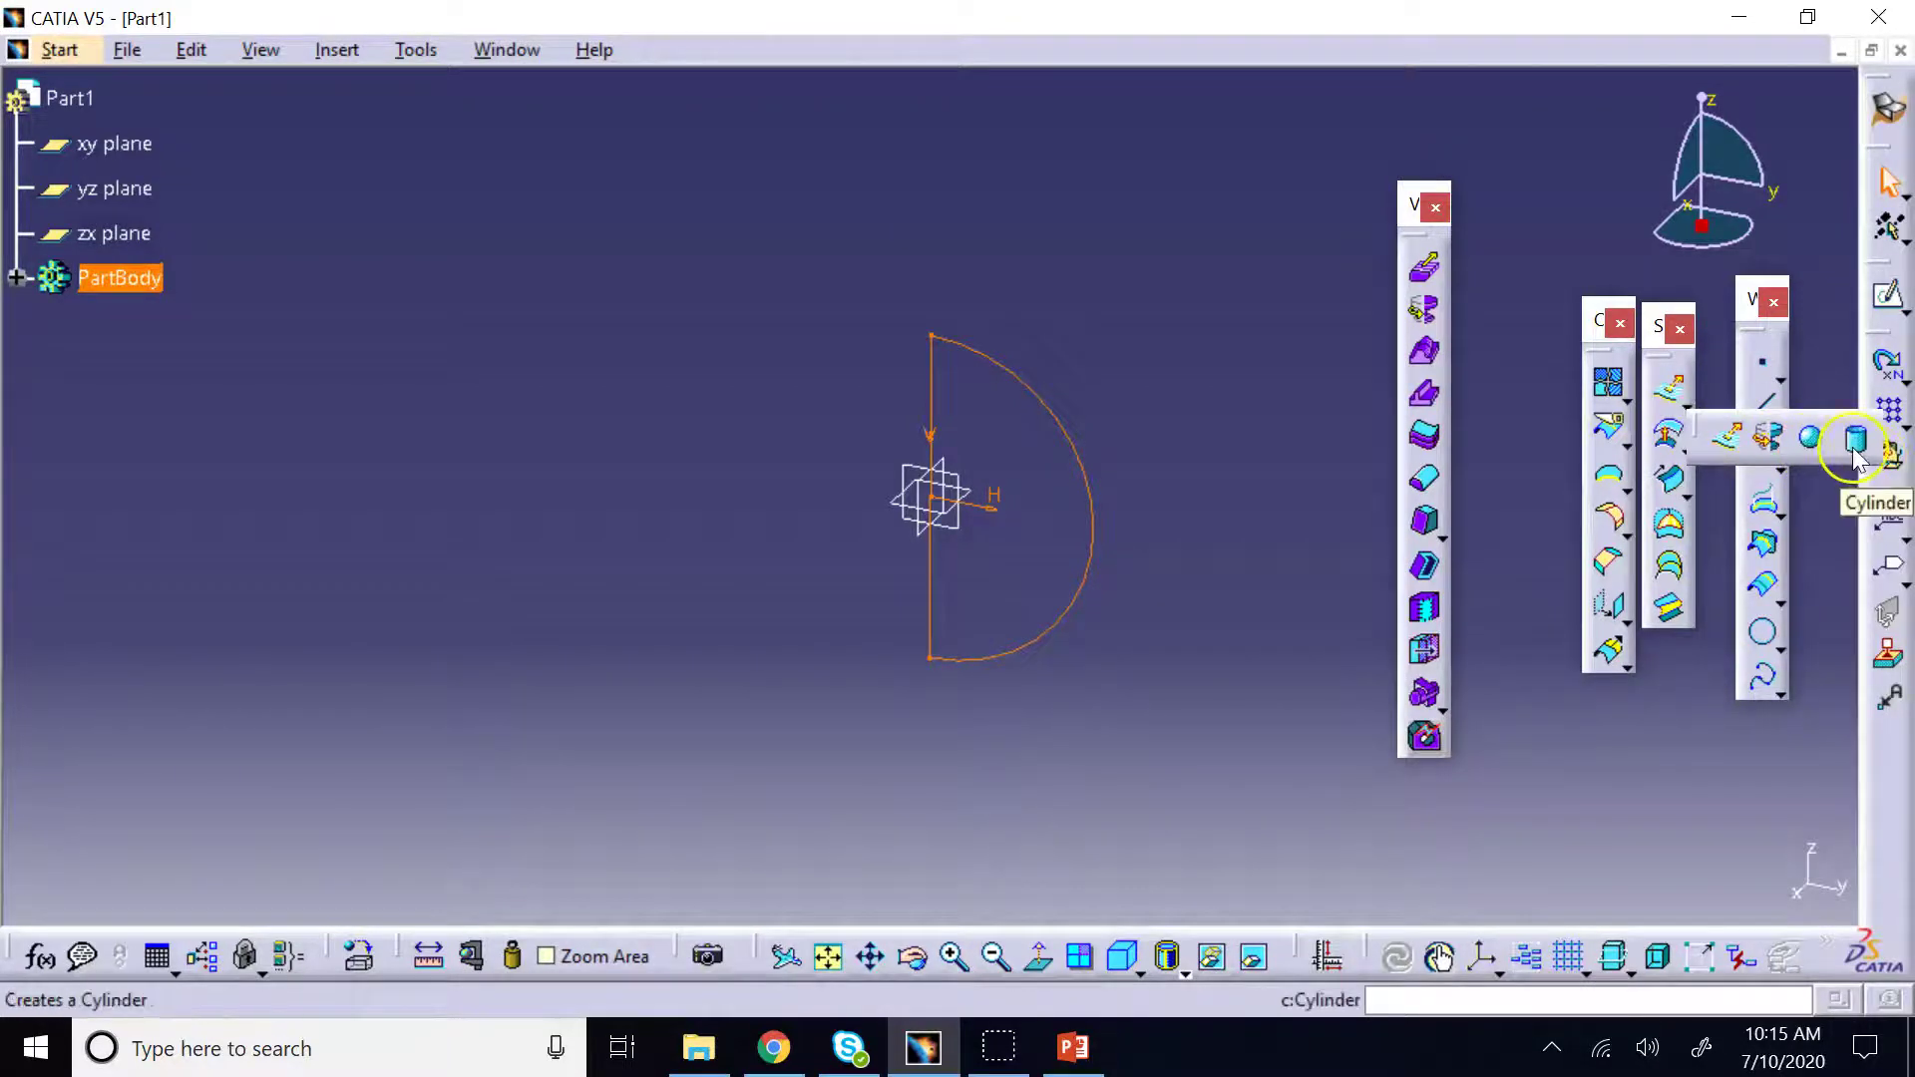
left_click(1815, 441)
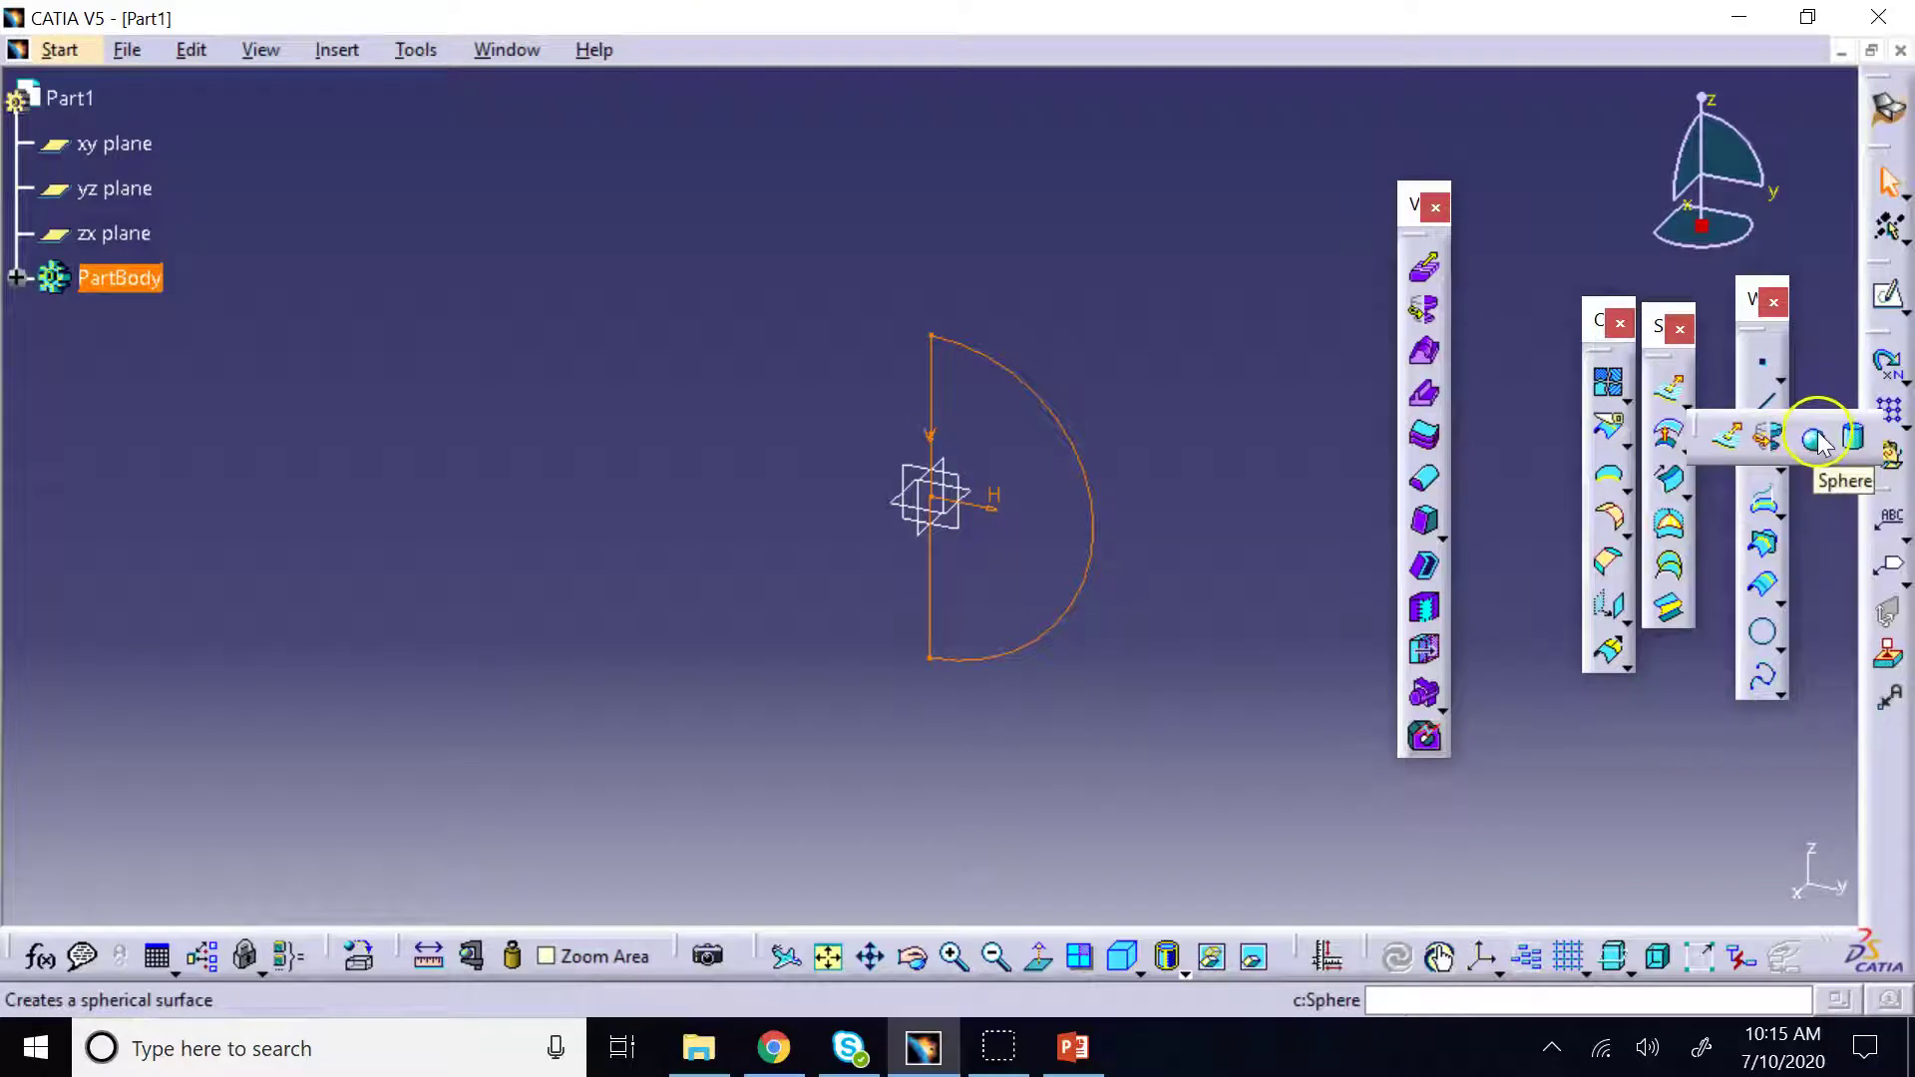
left_click(1768, 436)
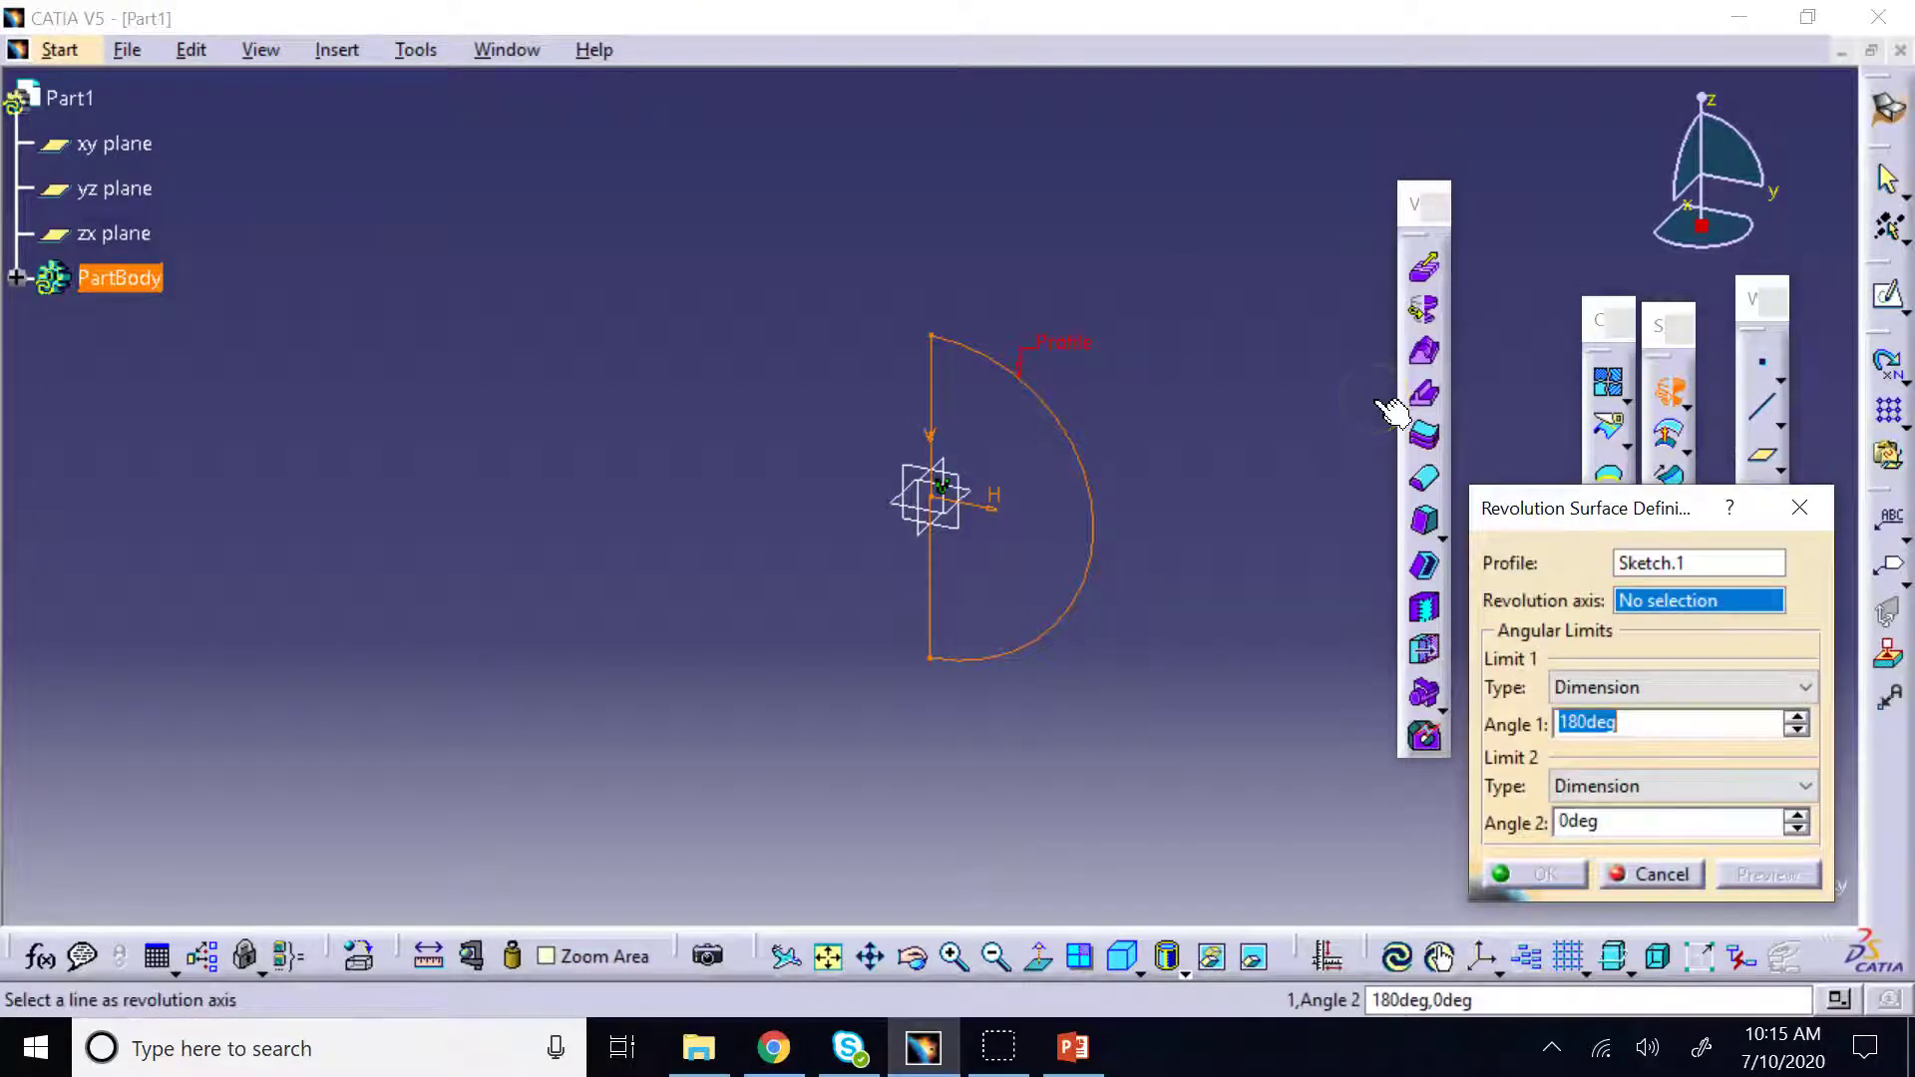
left_click(936, 381)
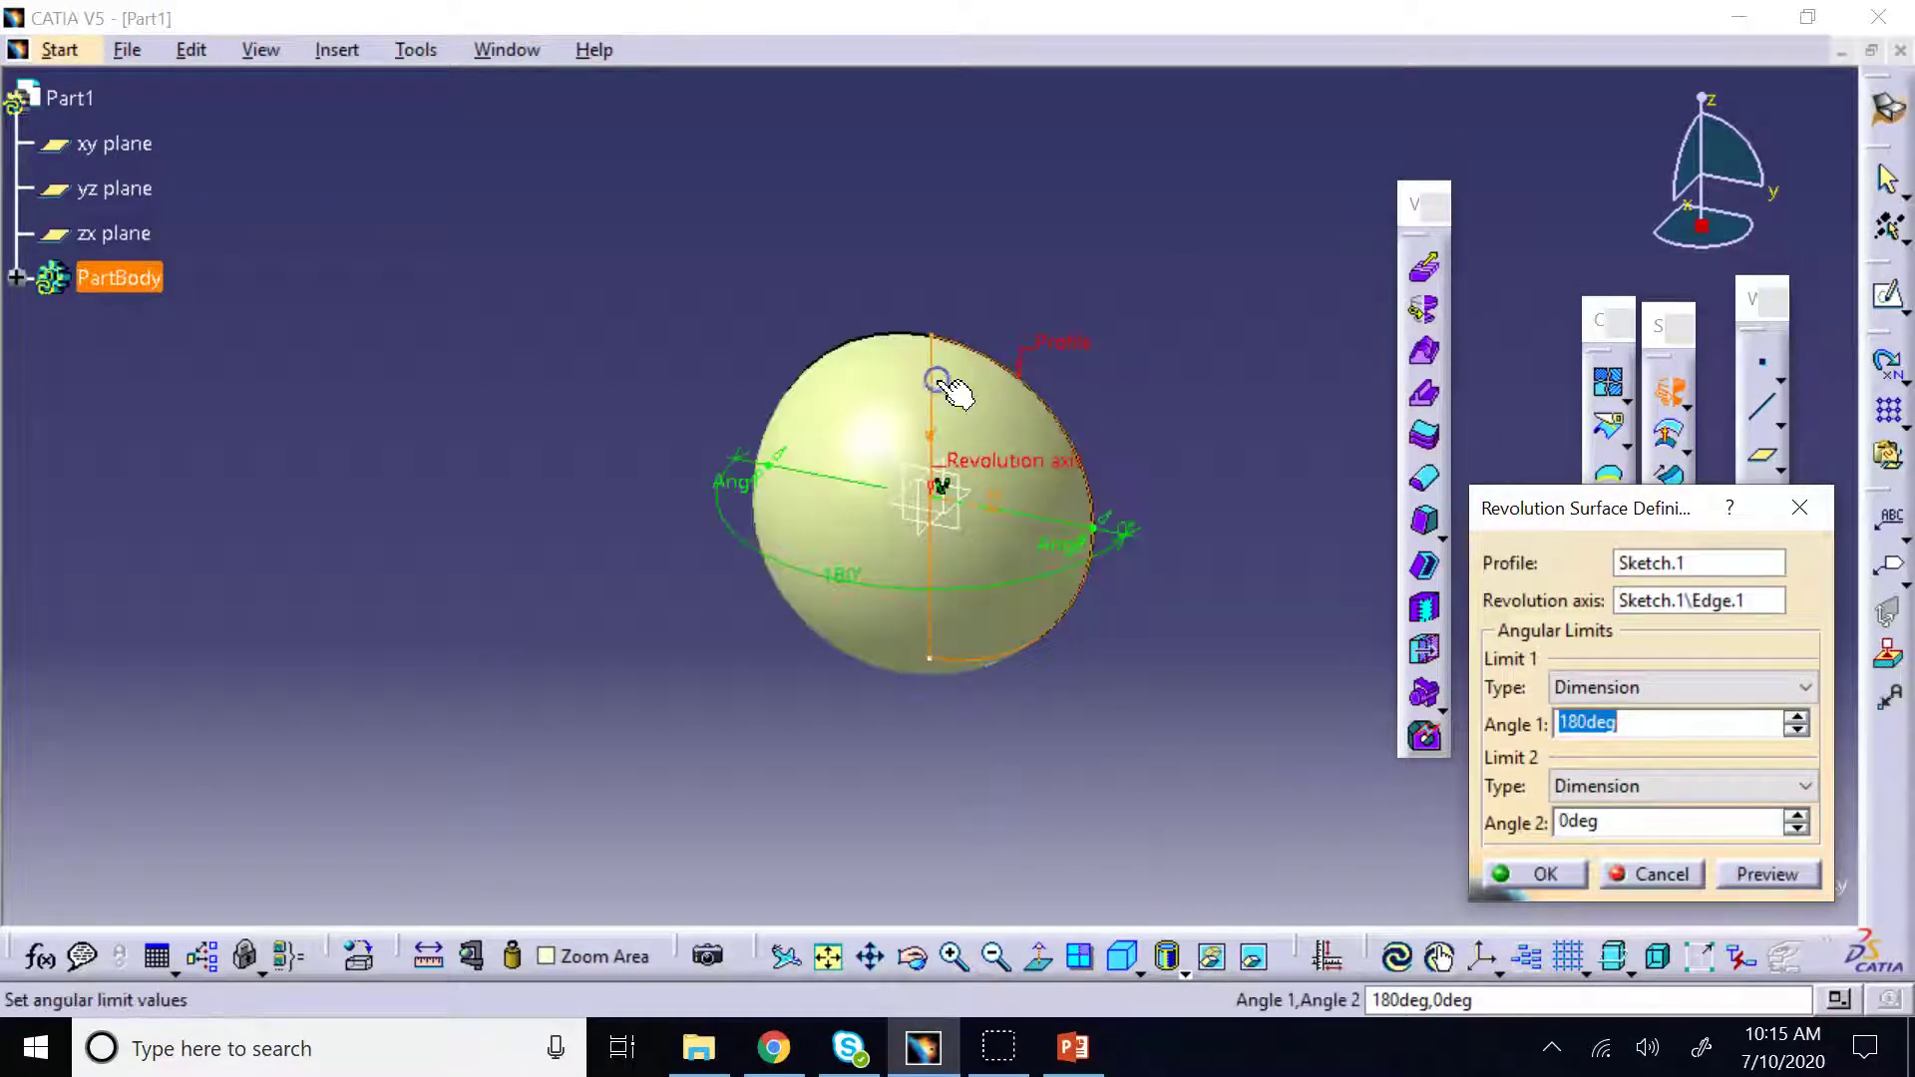
left_click(911, 957)
left_click_drag(1009, 812, 706, 466)
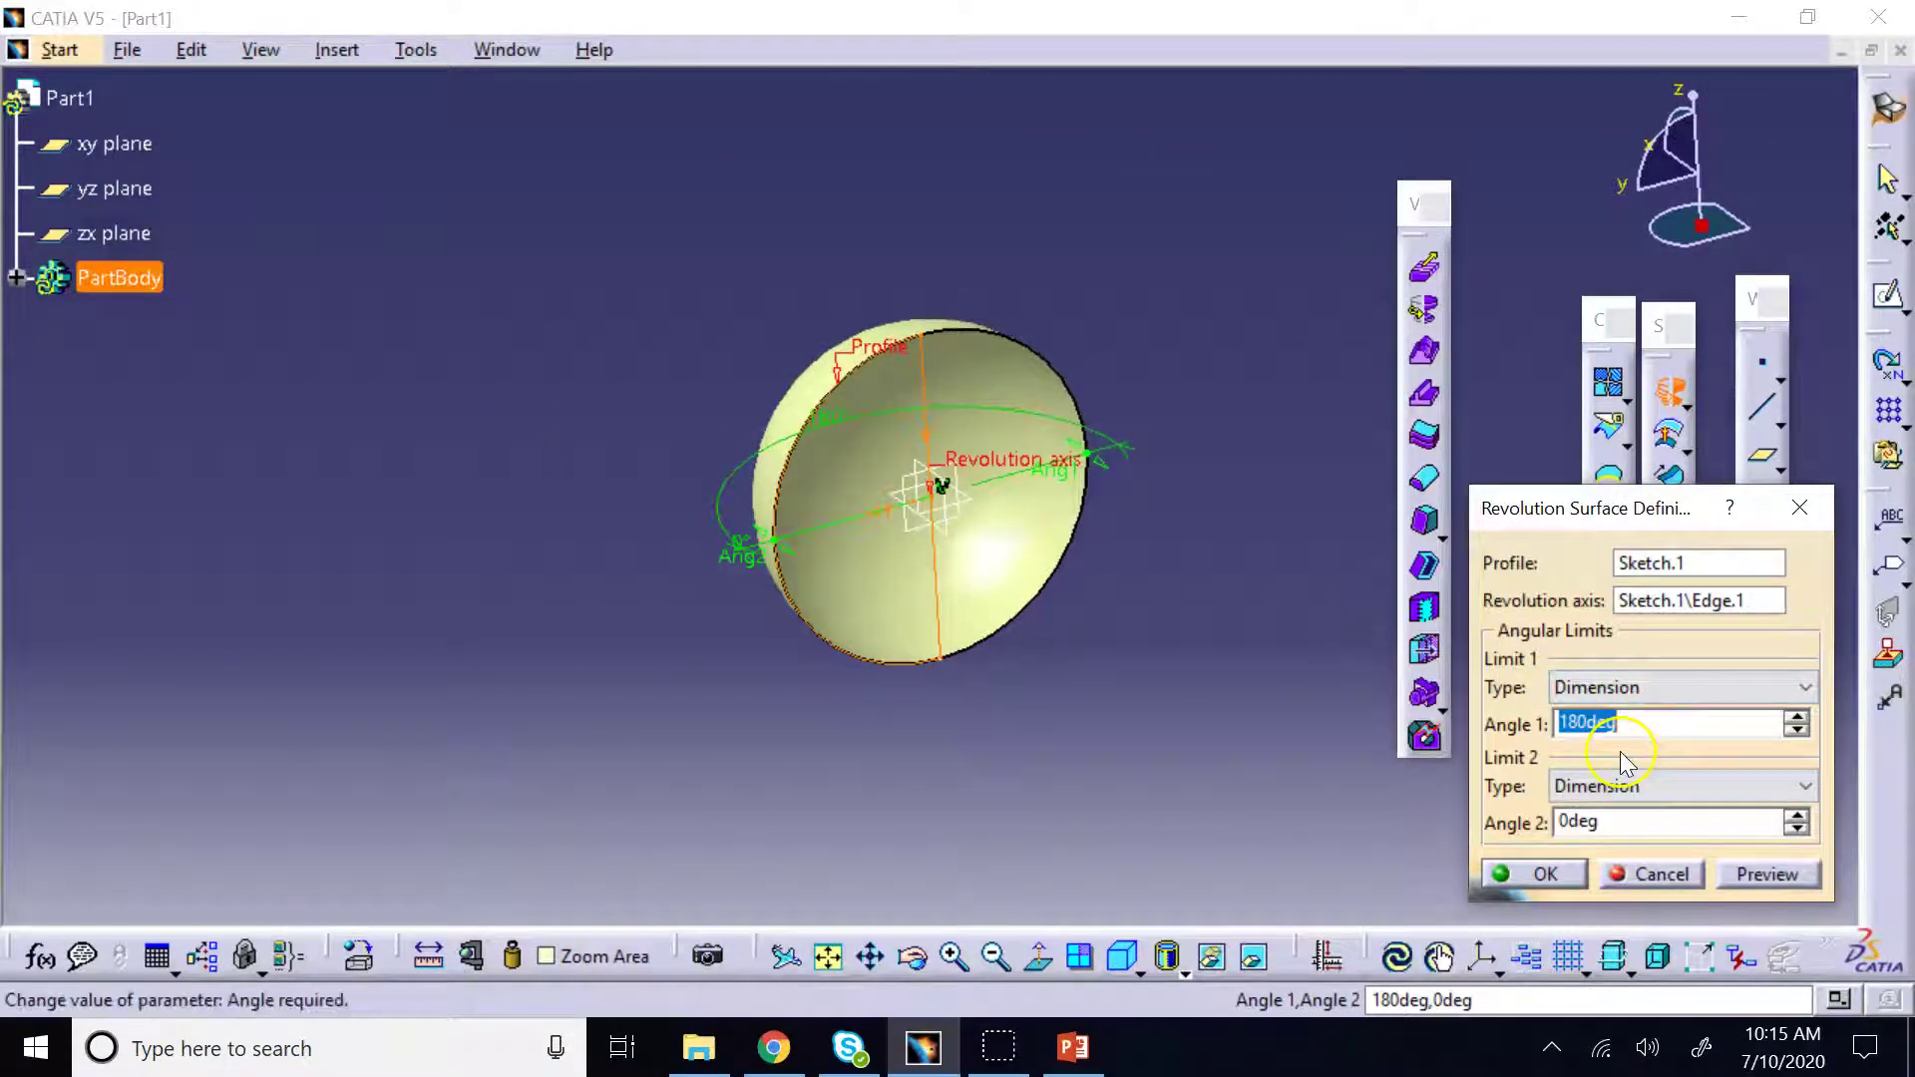
type("360")
key("Return")
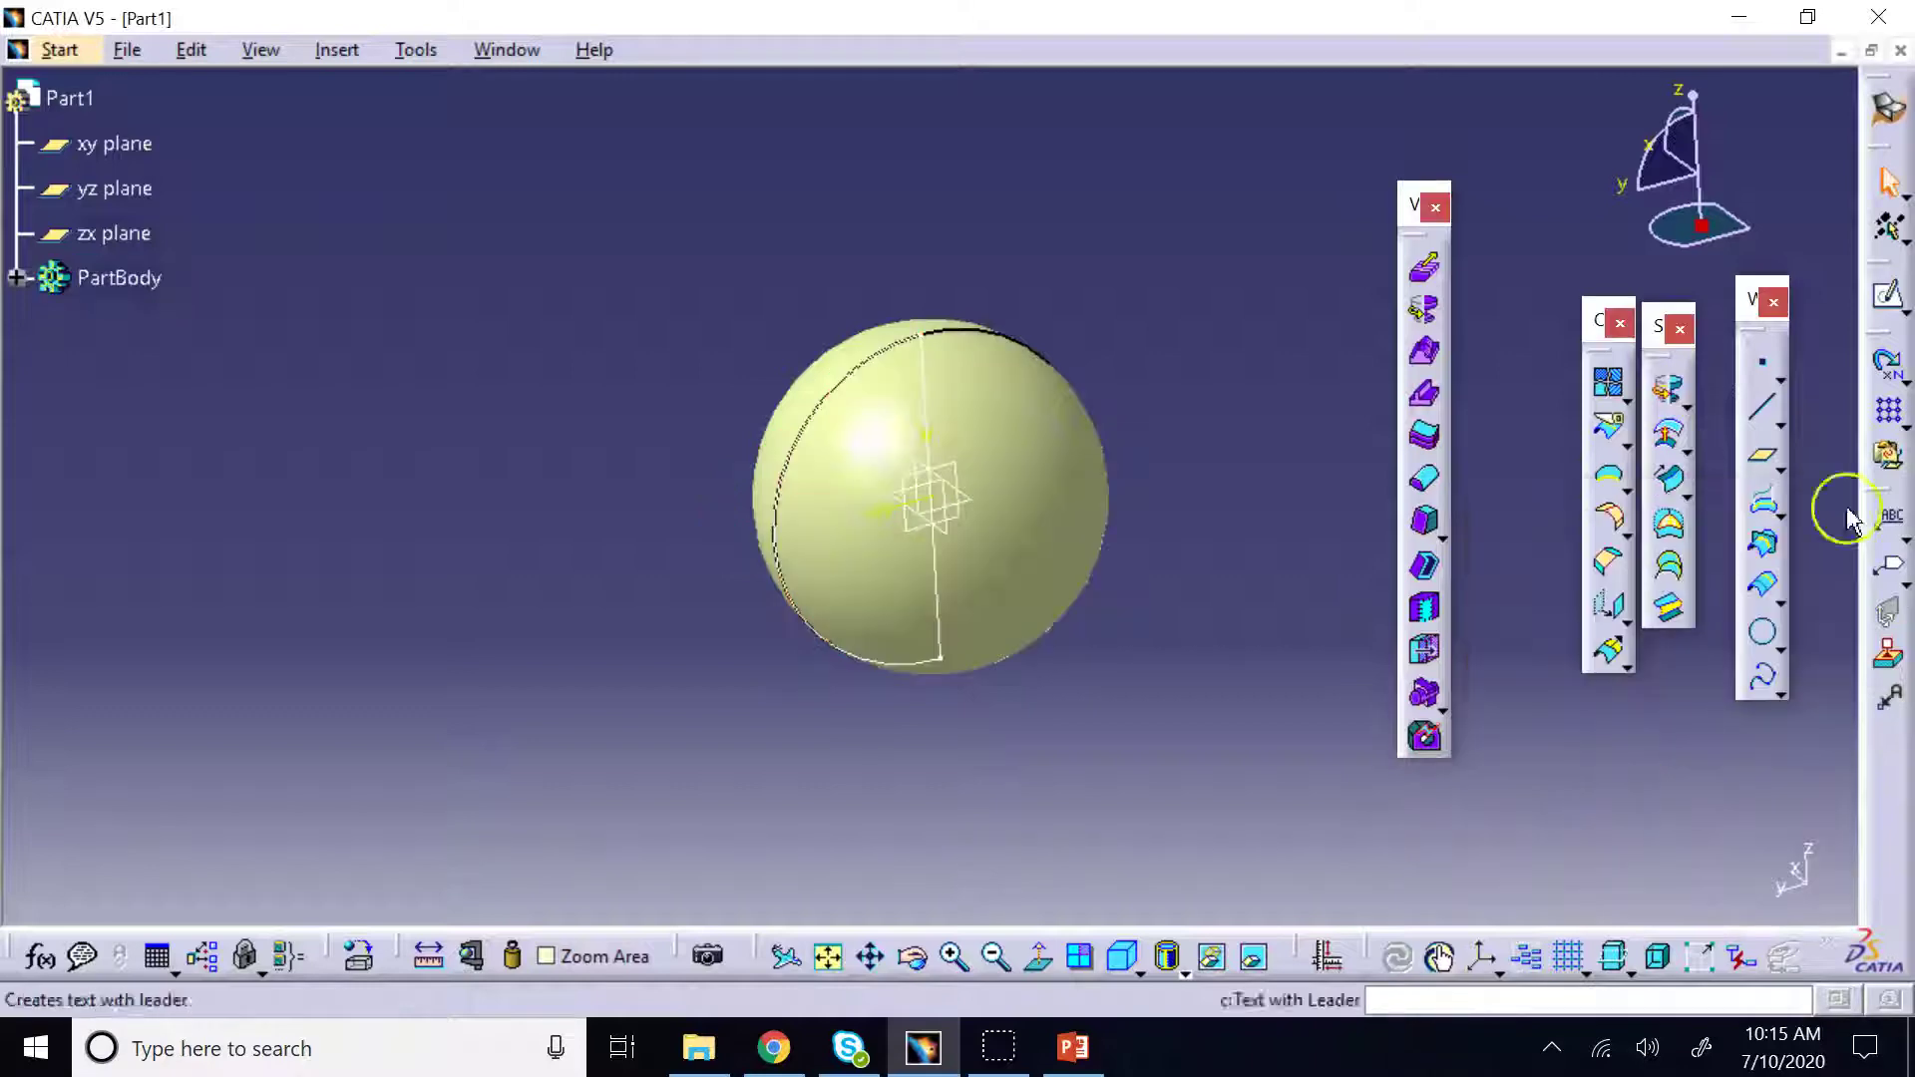
Switch to the isometric view and delete Revolute.1 from PartBody, keeping its parent sketch
left_click(1123, 956)
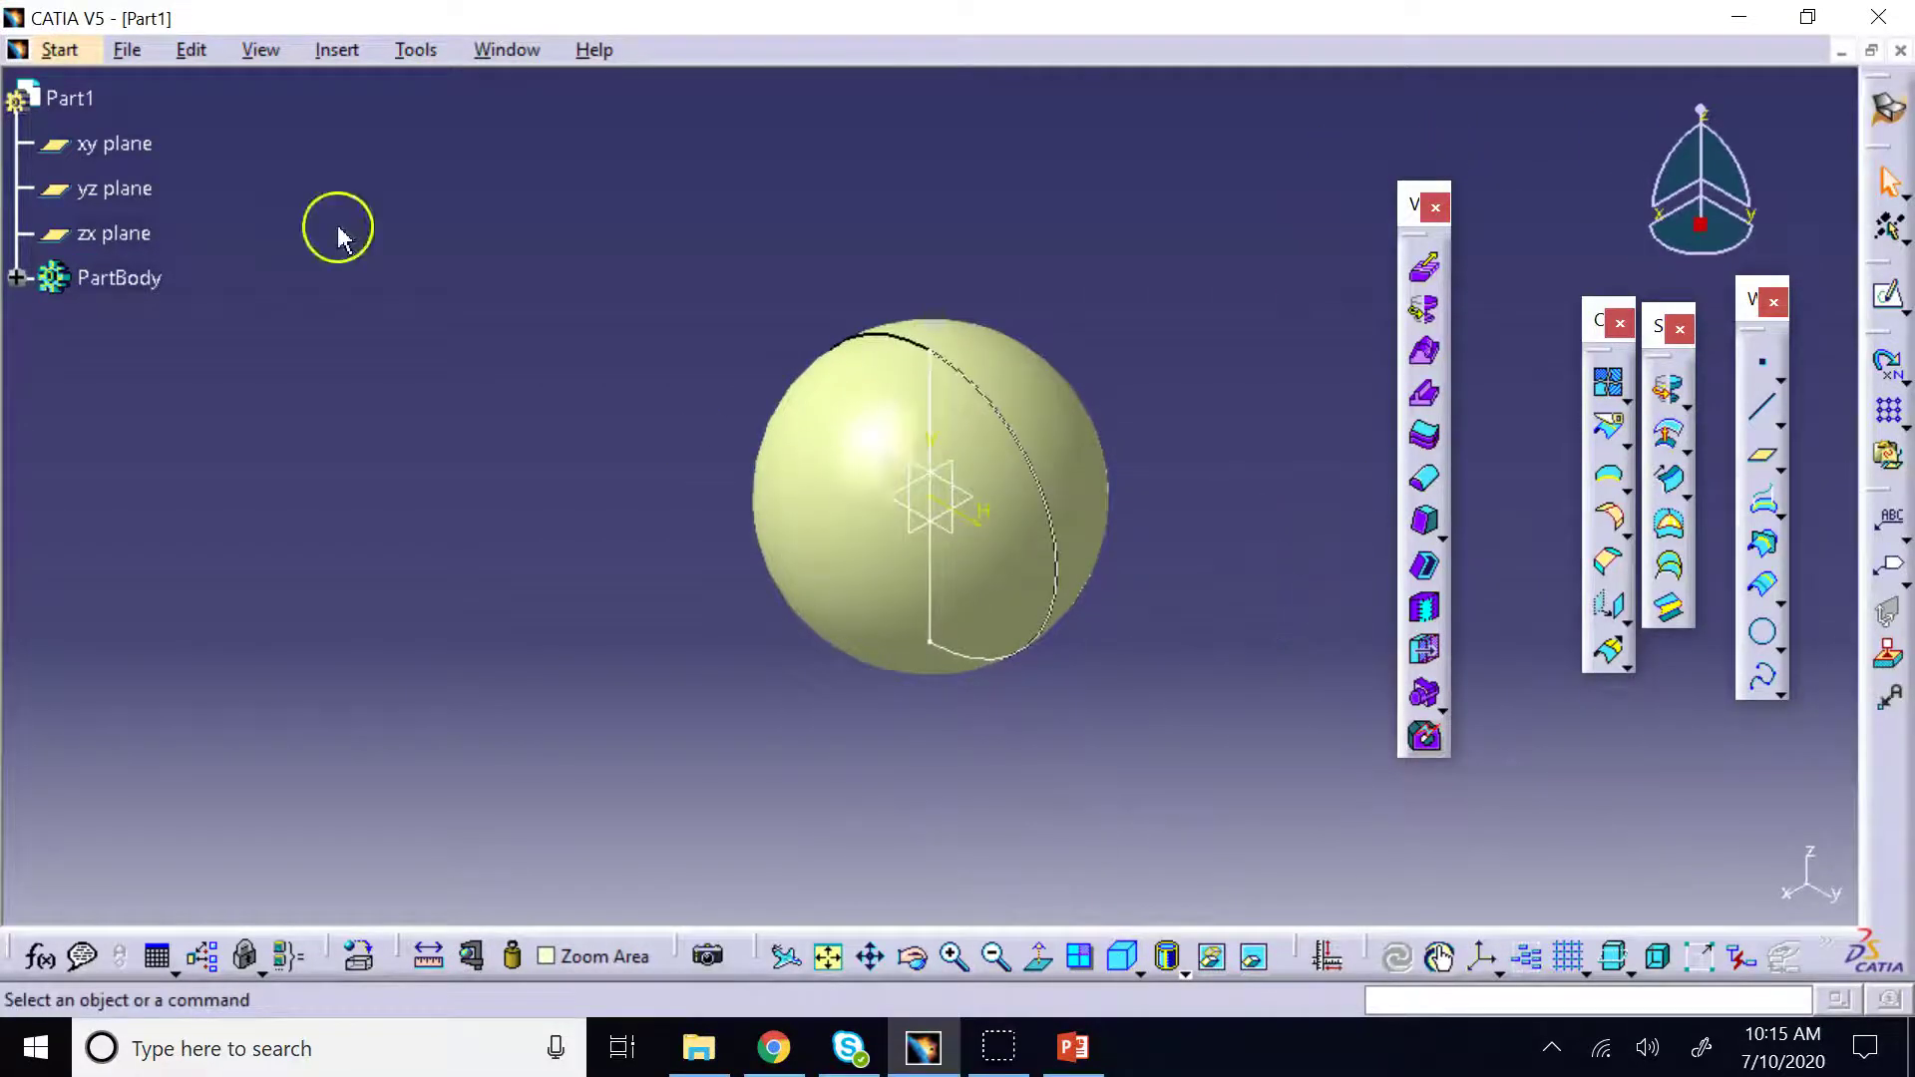
left_click(17, 278)
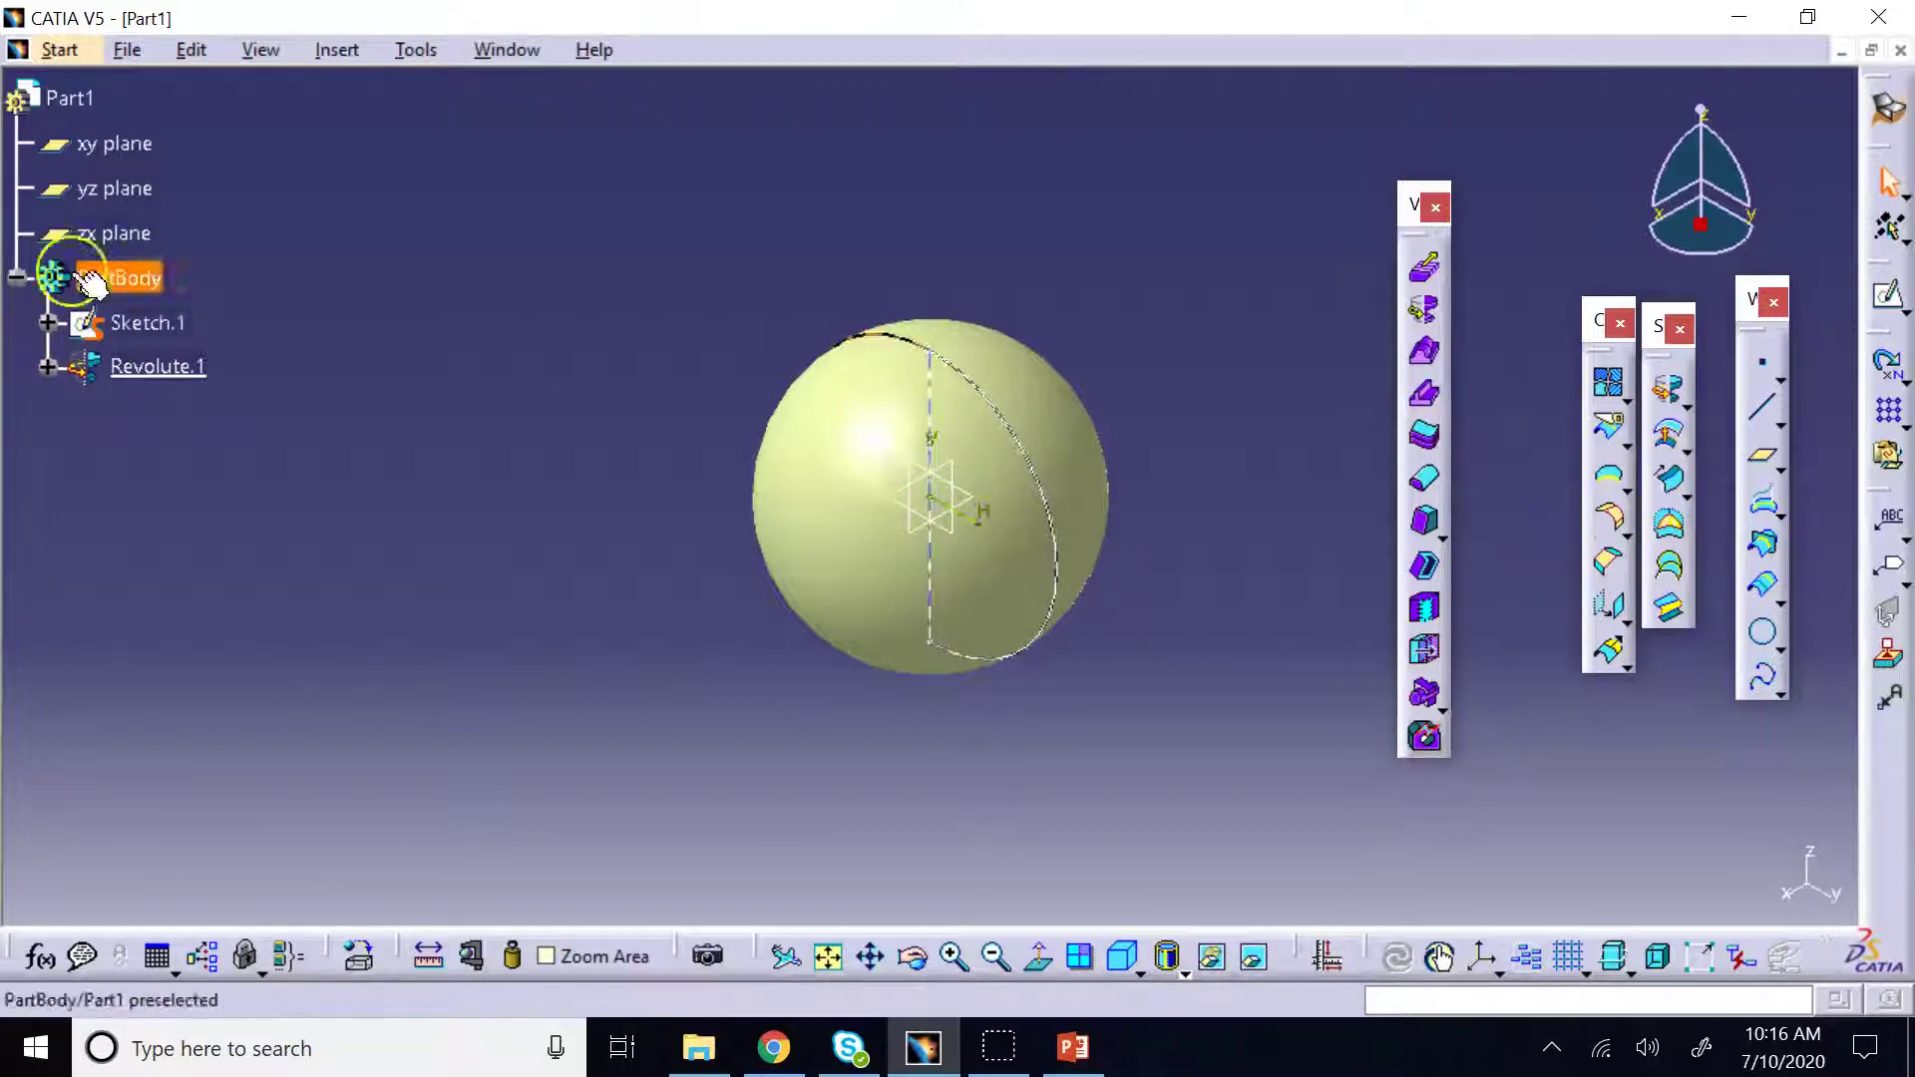
right_click(148, 369)
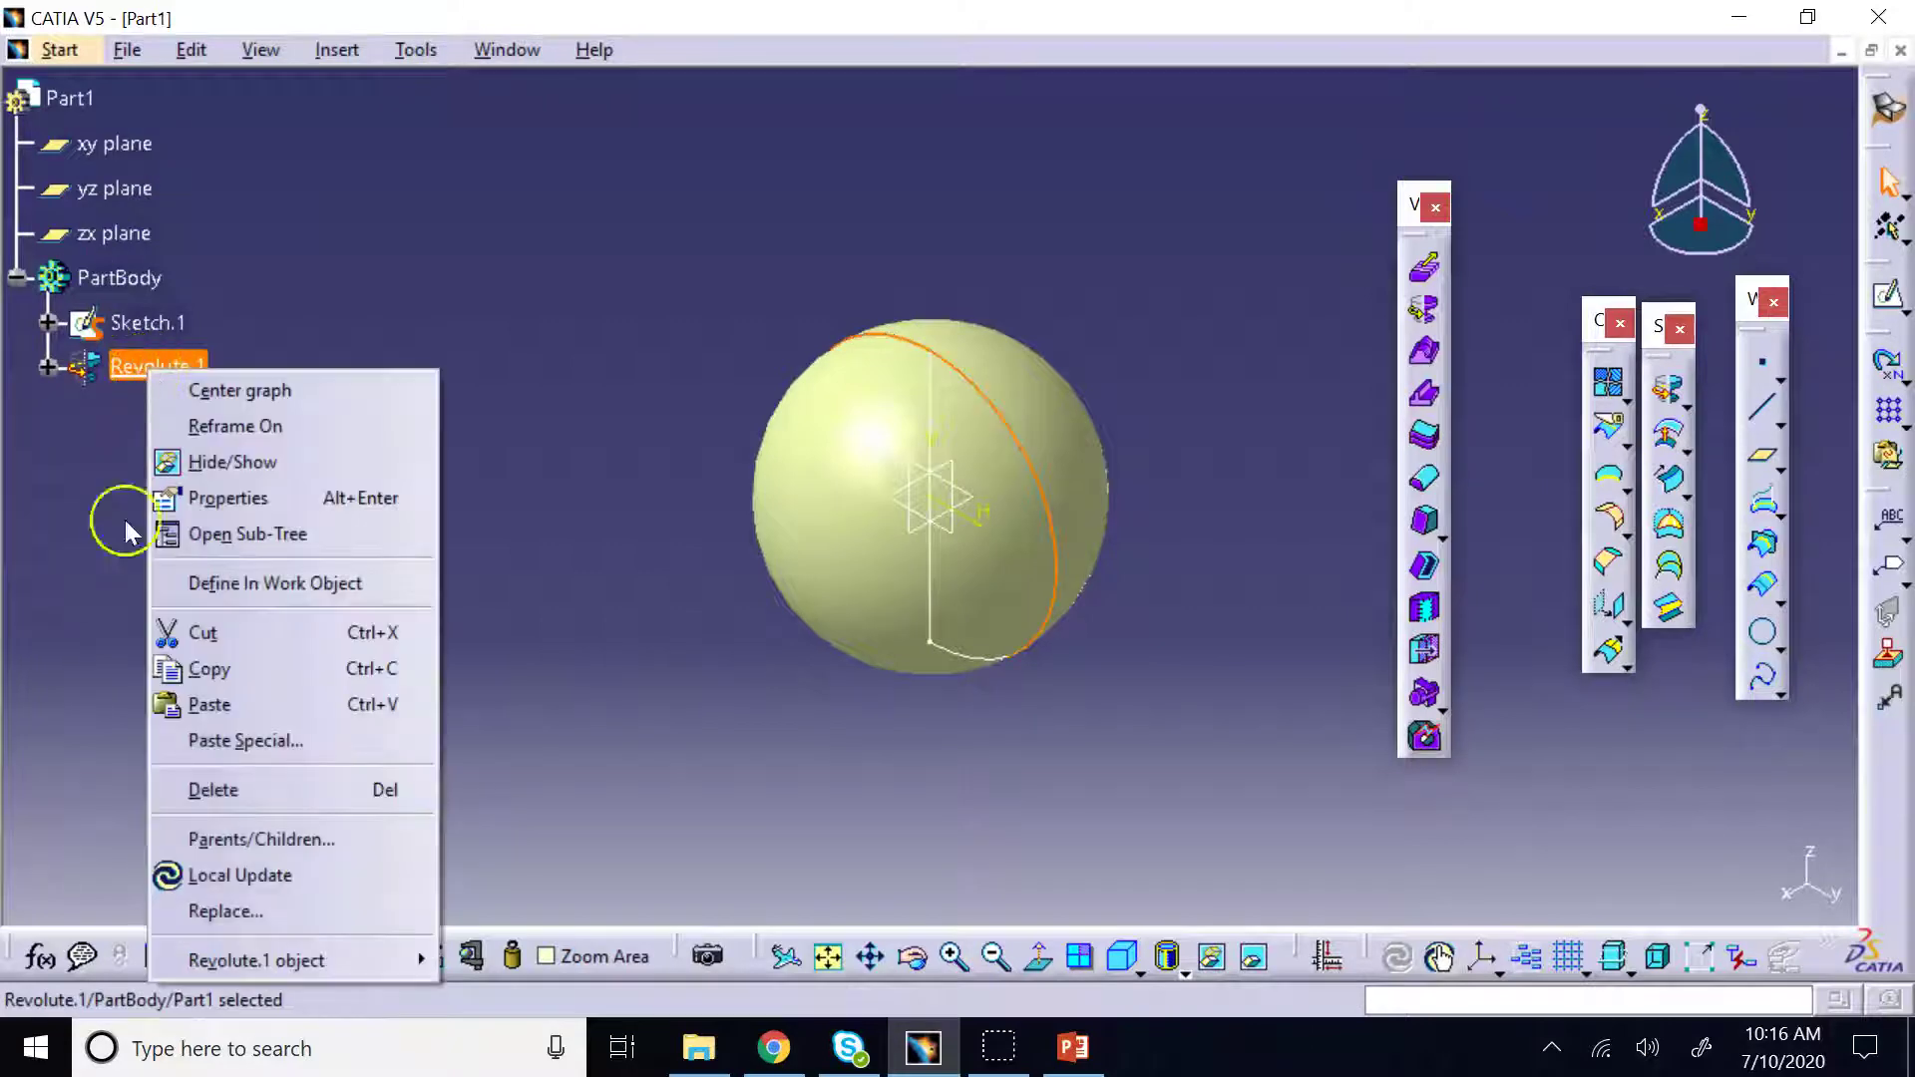
left_click(232, 788)
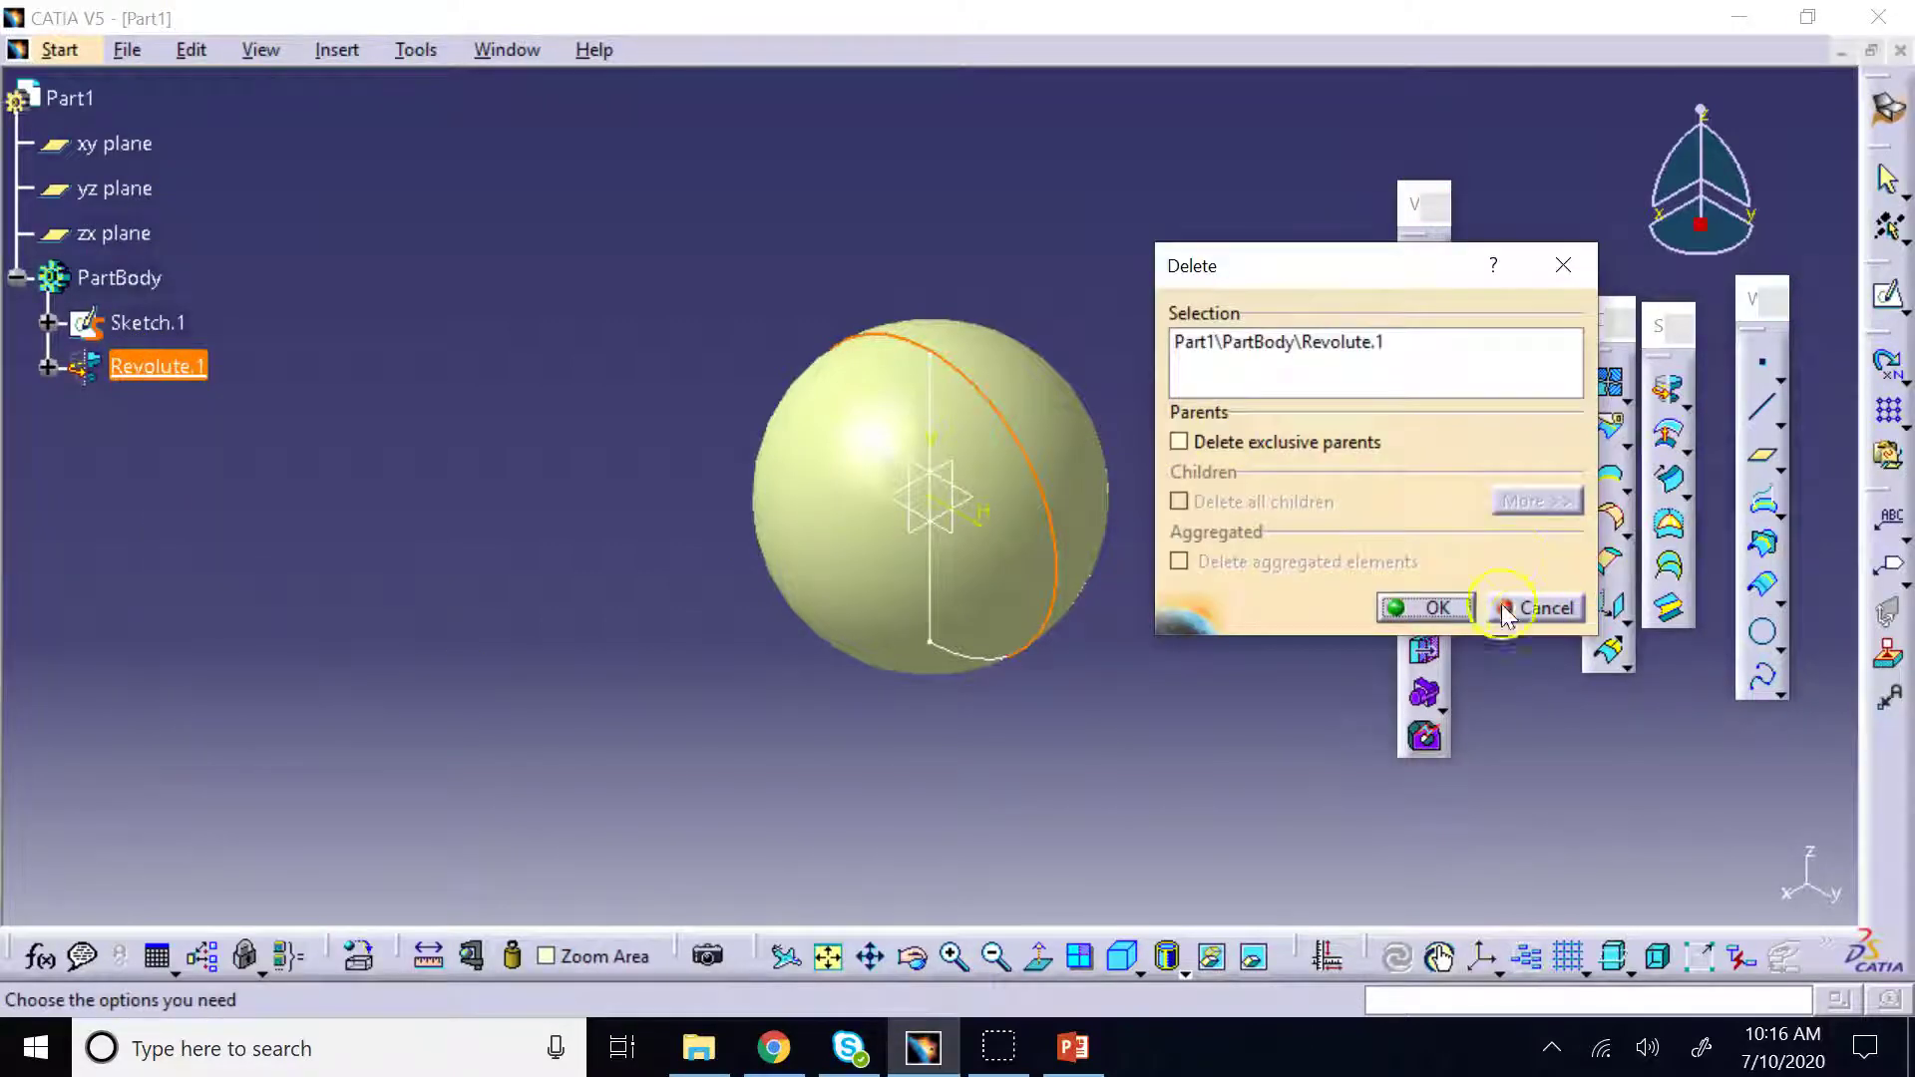
left_click(1437, 607)
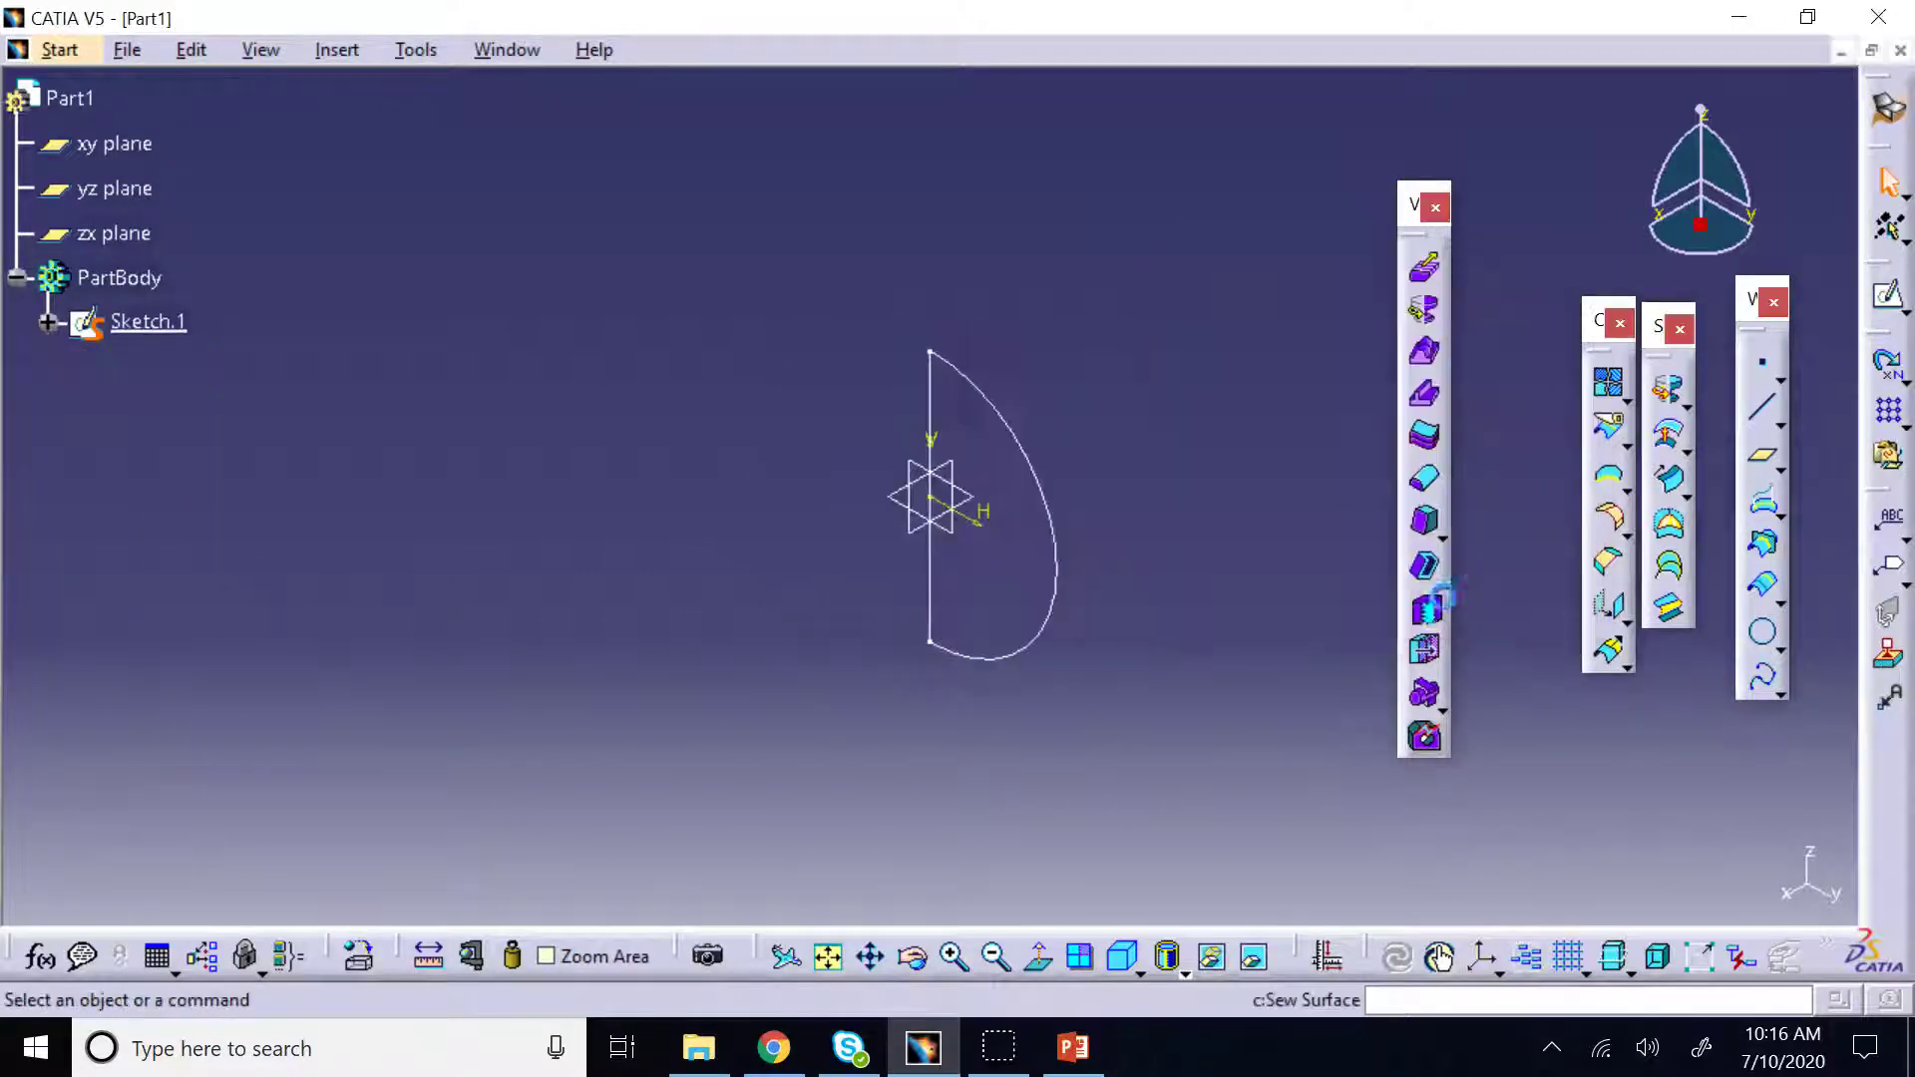
Reopen Sketch.1 and delete all of its half-circle geometry
double_click(164, 311)
mouse_move(717, 234)
left_mouse_down()
mouse_move(1055, 555)
mouse_move(1183, 712)
left_mouse_up()
key("Delete")
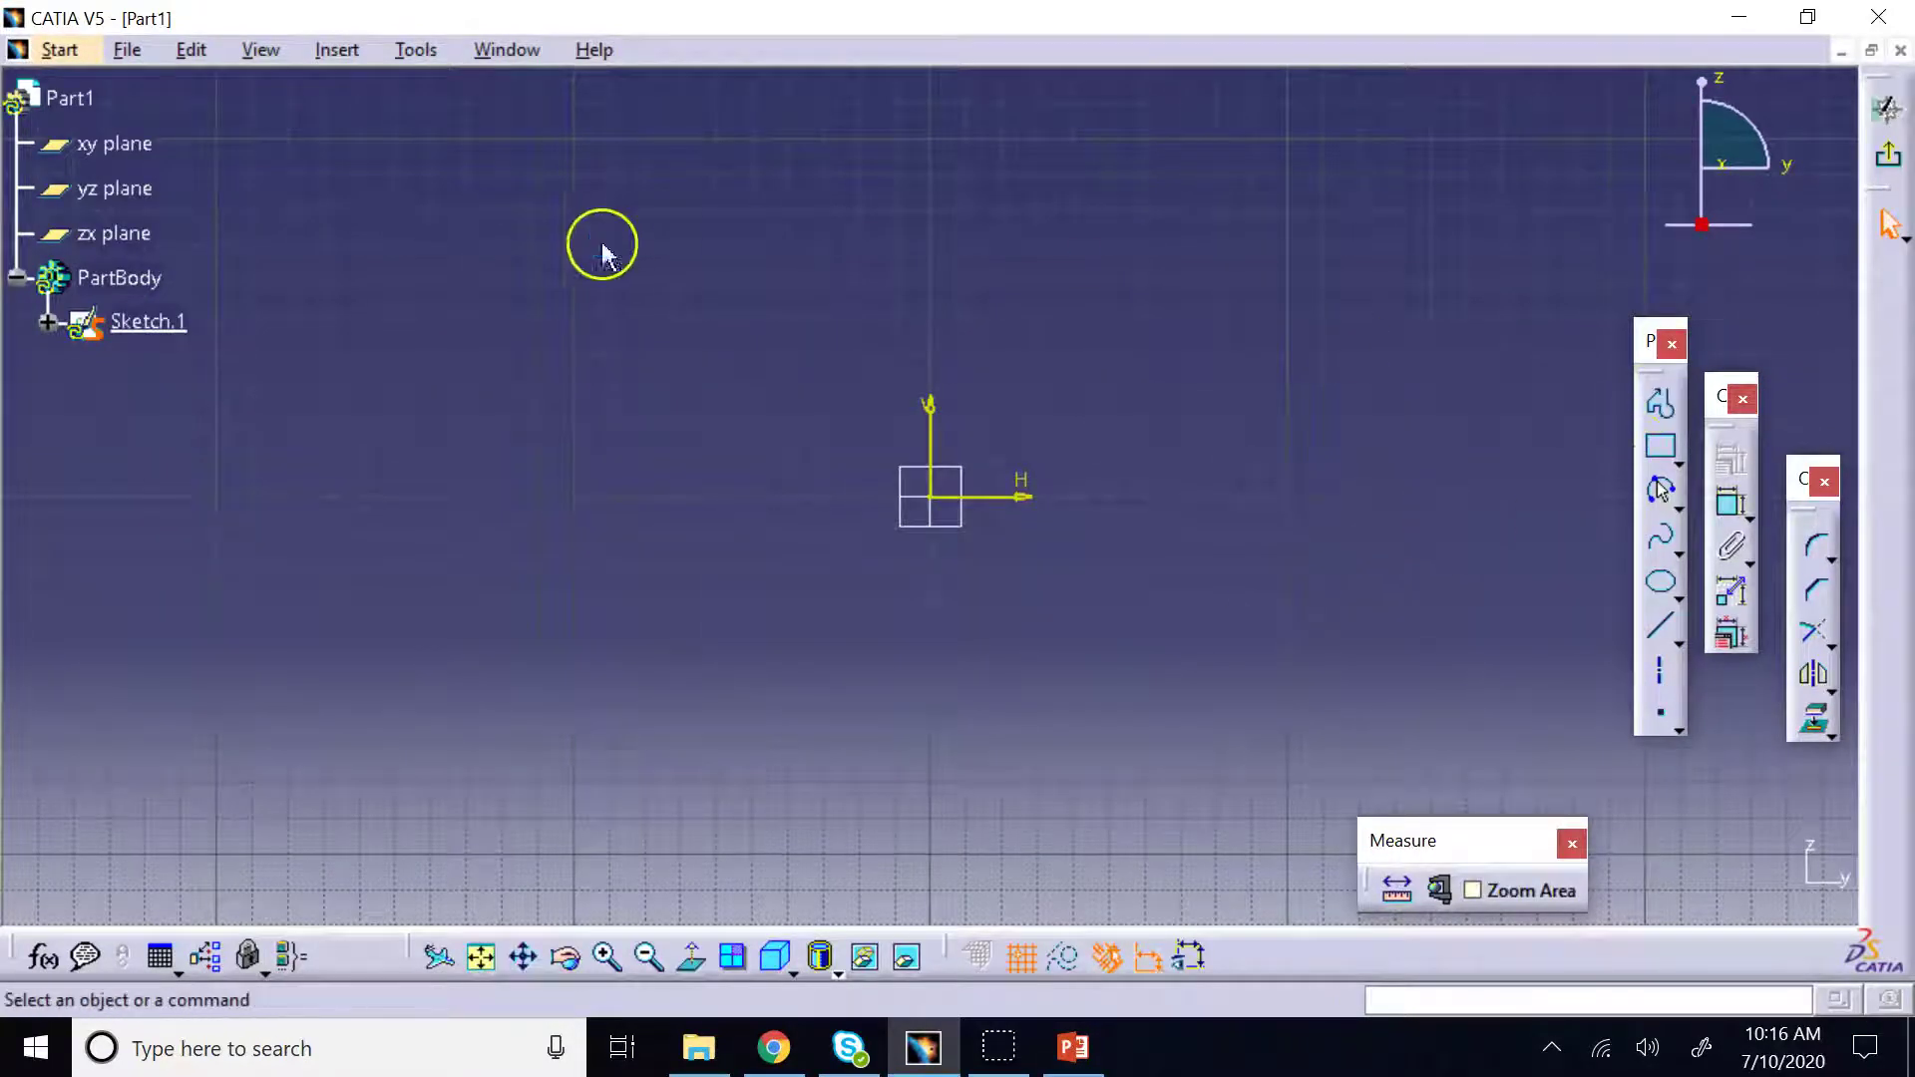
Draw an open Z-shaped profile: horizontal along the H axis to the origin, diagonally up and away from it, then horizontal again
left_click(1660, 404)
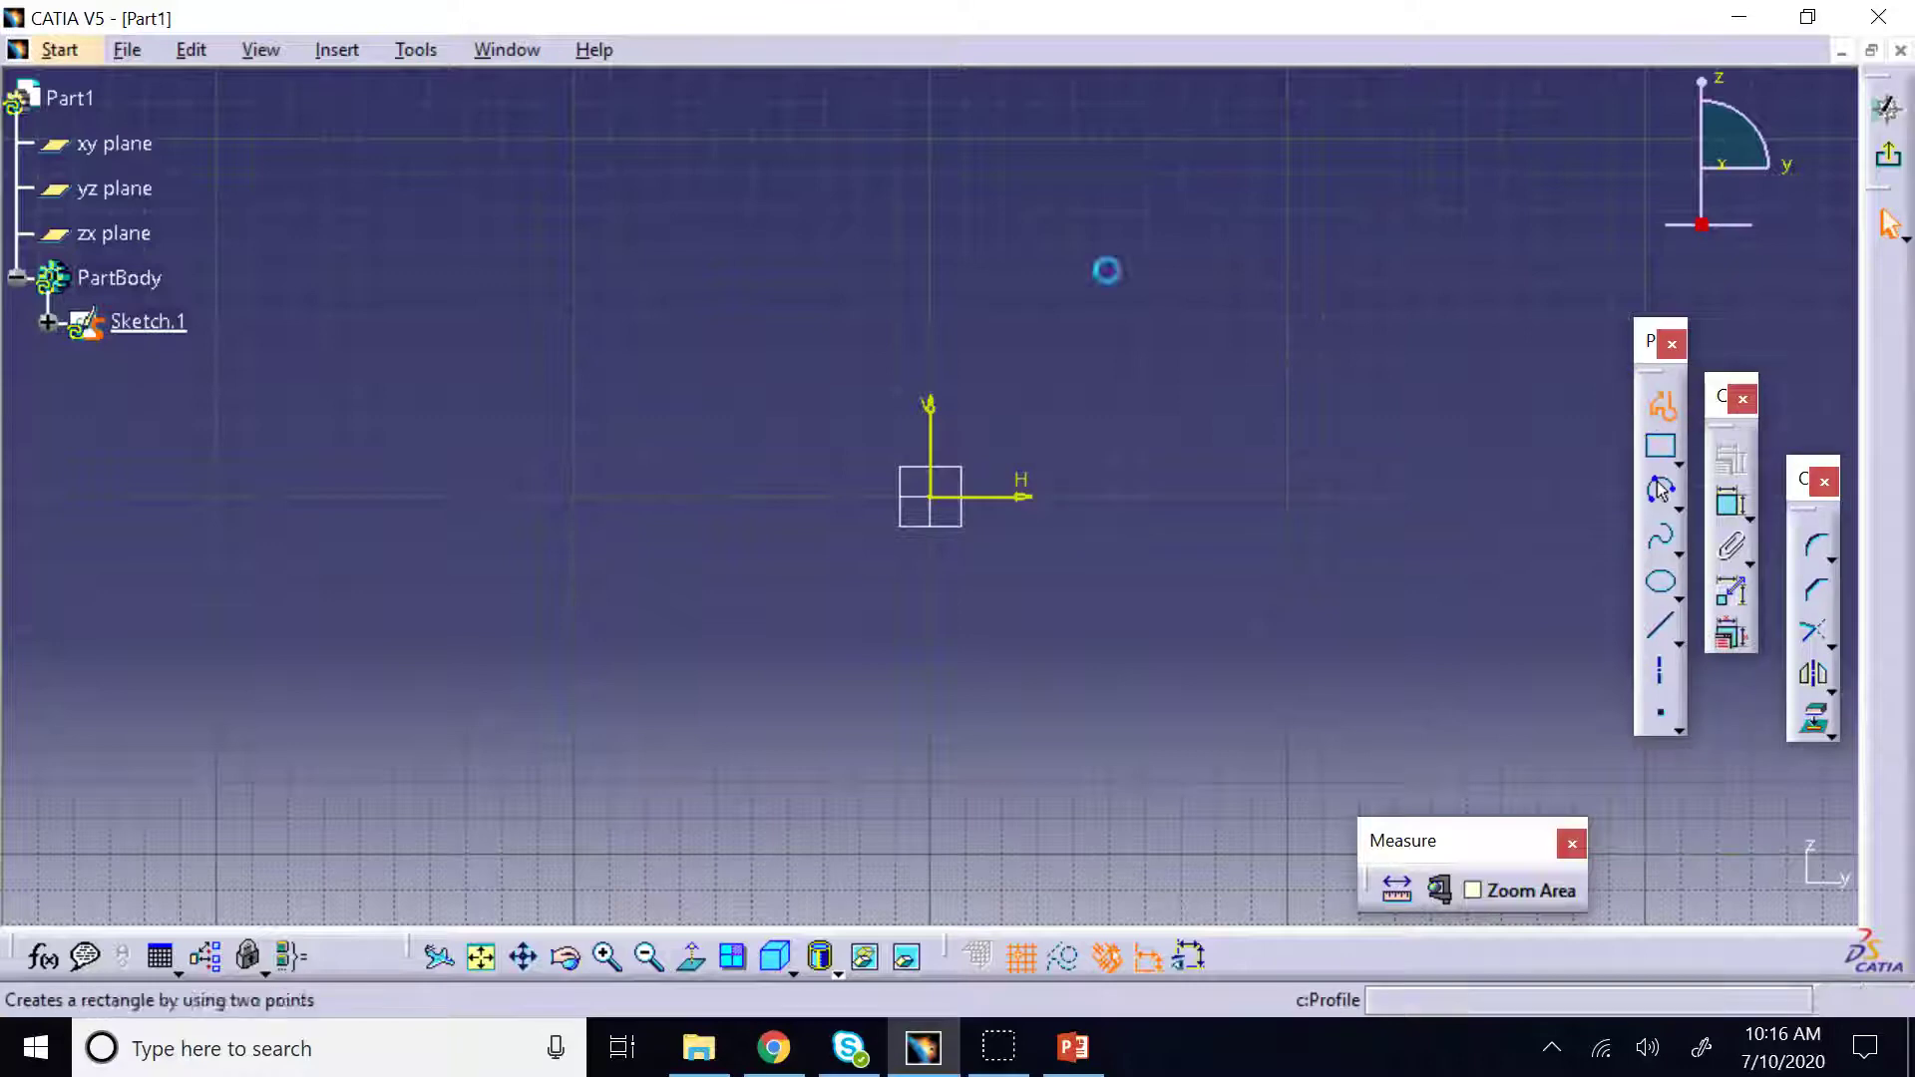
left_click(1249, 495)
left_click(930, 496)
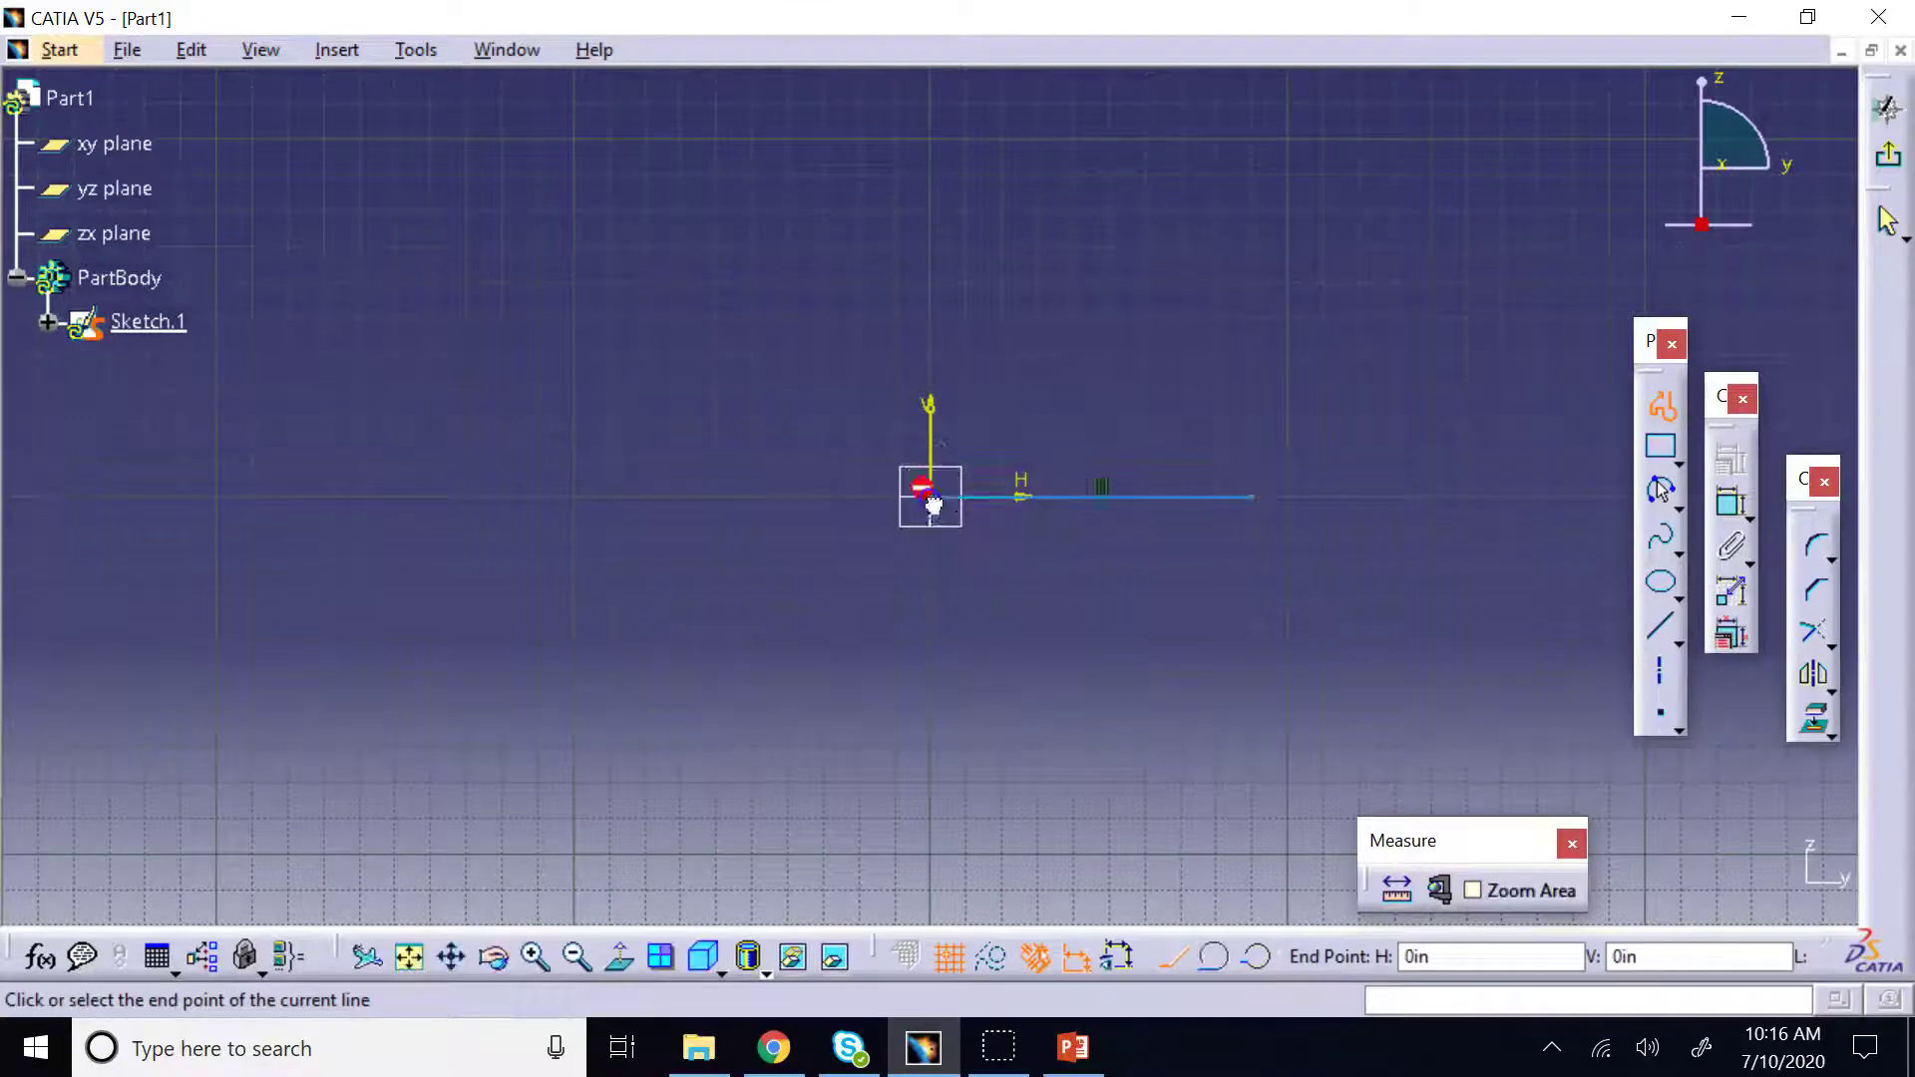
left_click(716, 210)
double_click(320, 211)
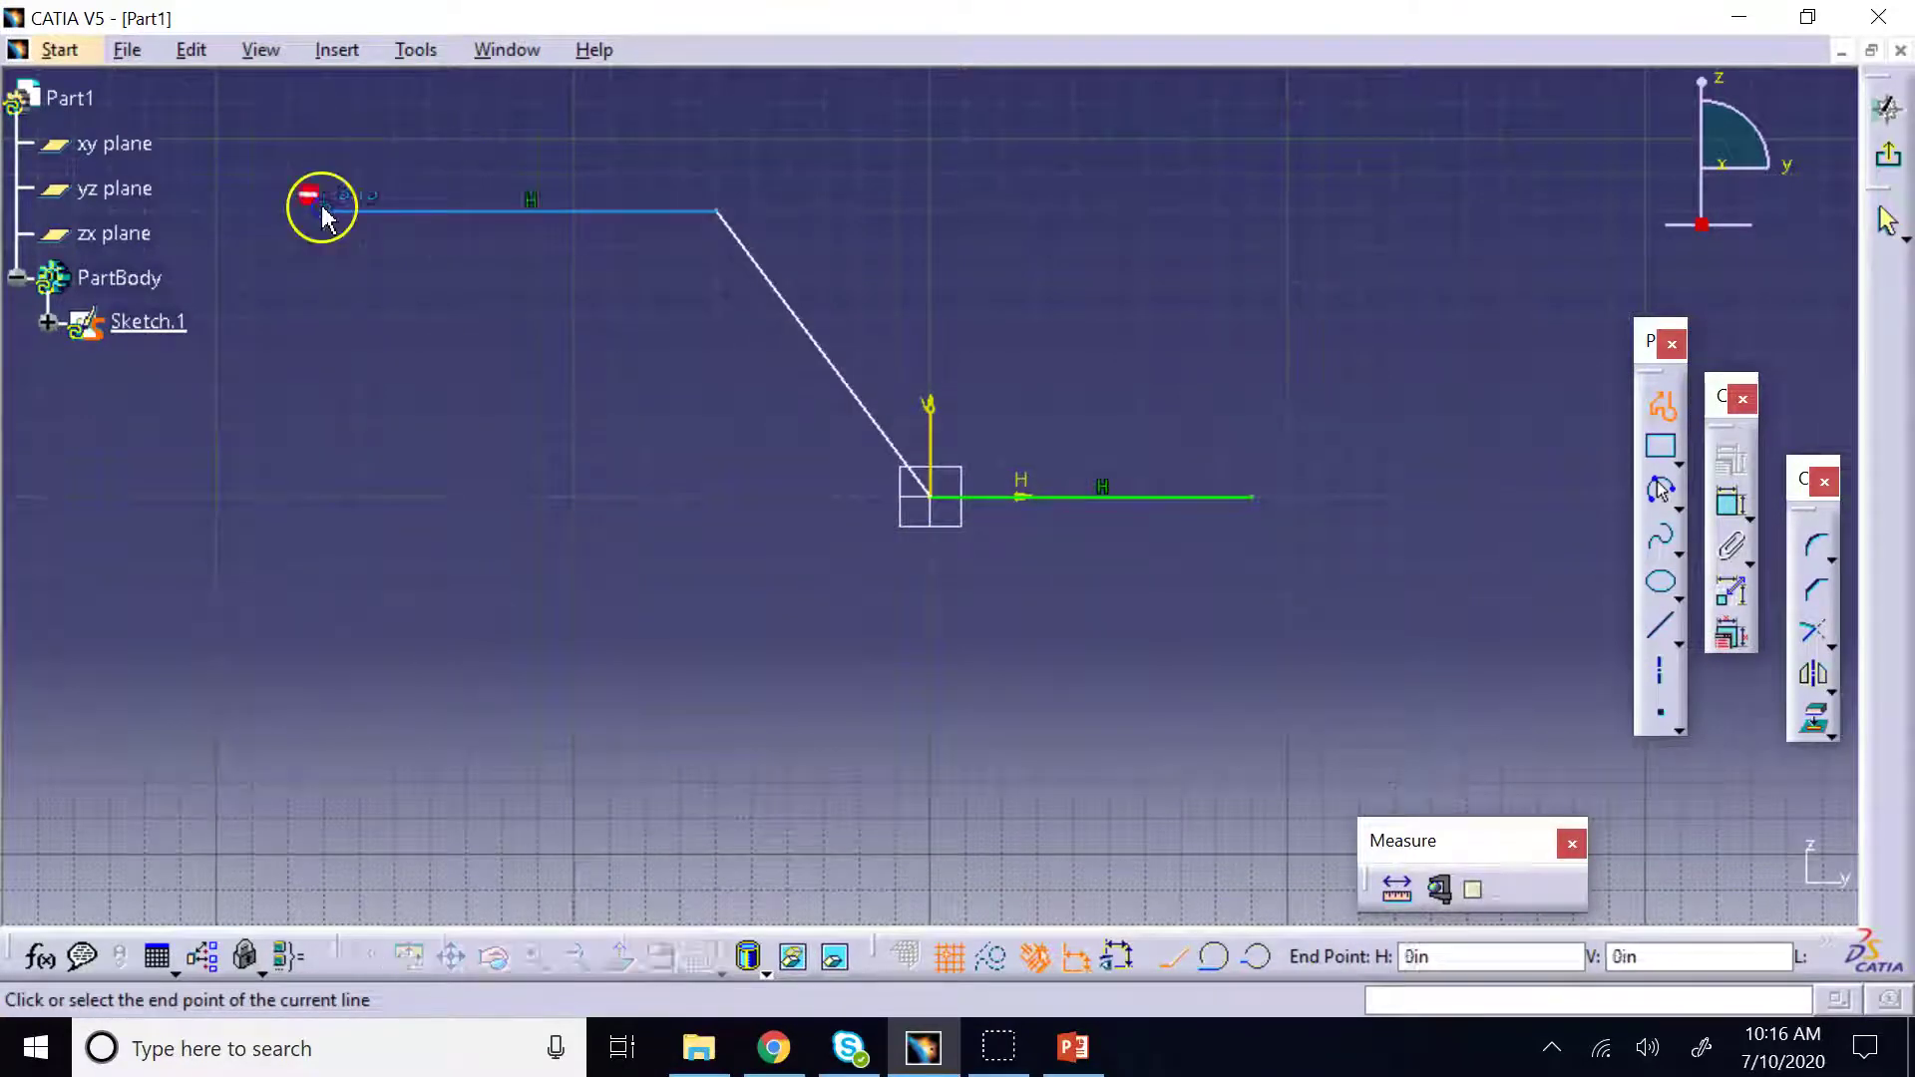
left_click(1092, 235)
Round the corner between the upper horizontal line and the diagonal with a radius of about 2.53 in
left_click(1818, 548)
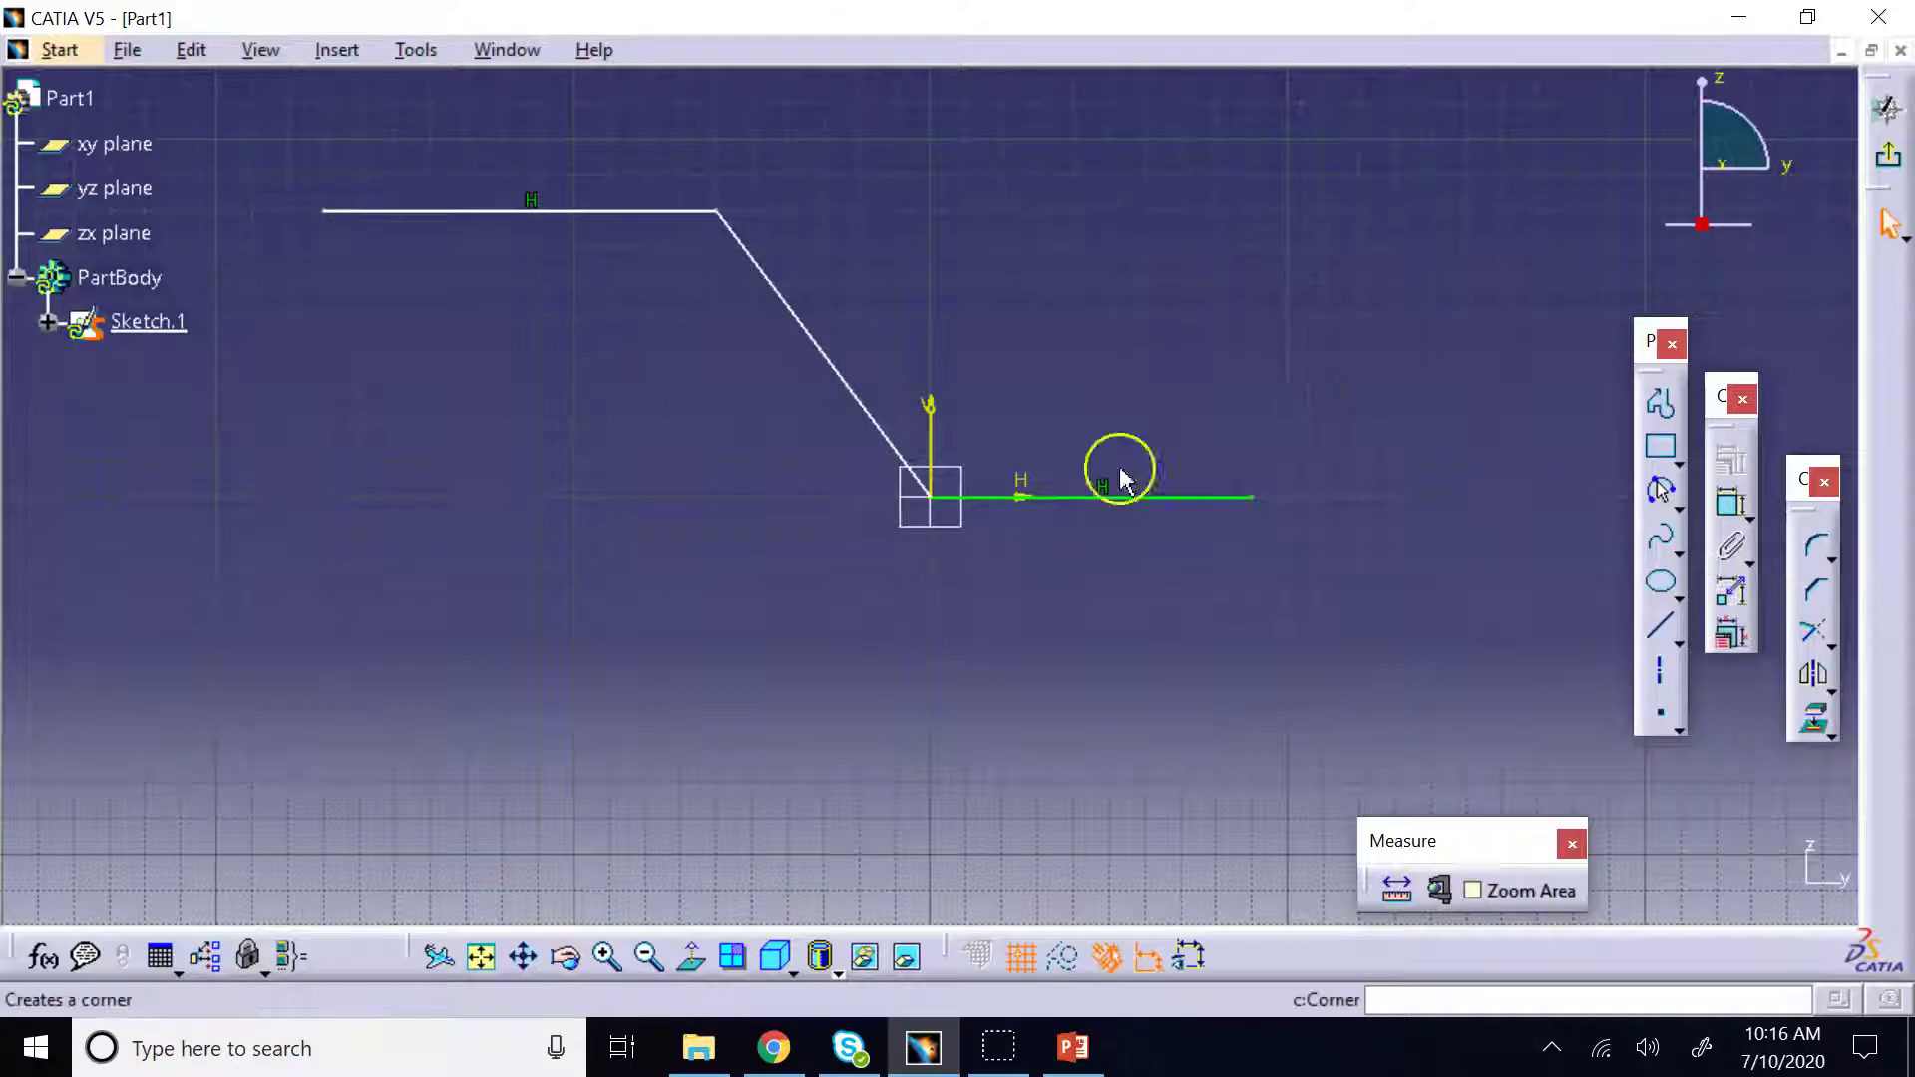
left_click(706, 212)
left_click(728, 242)
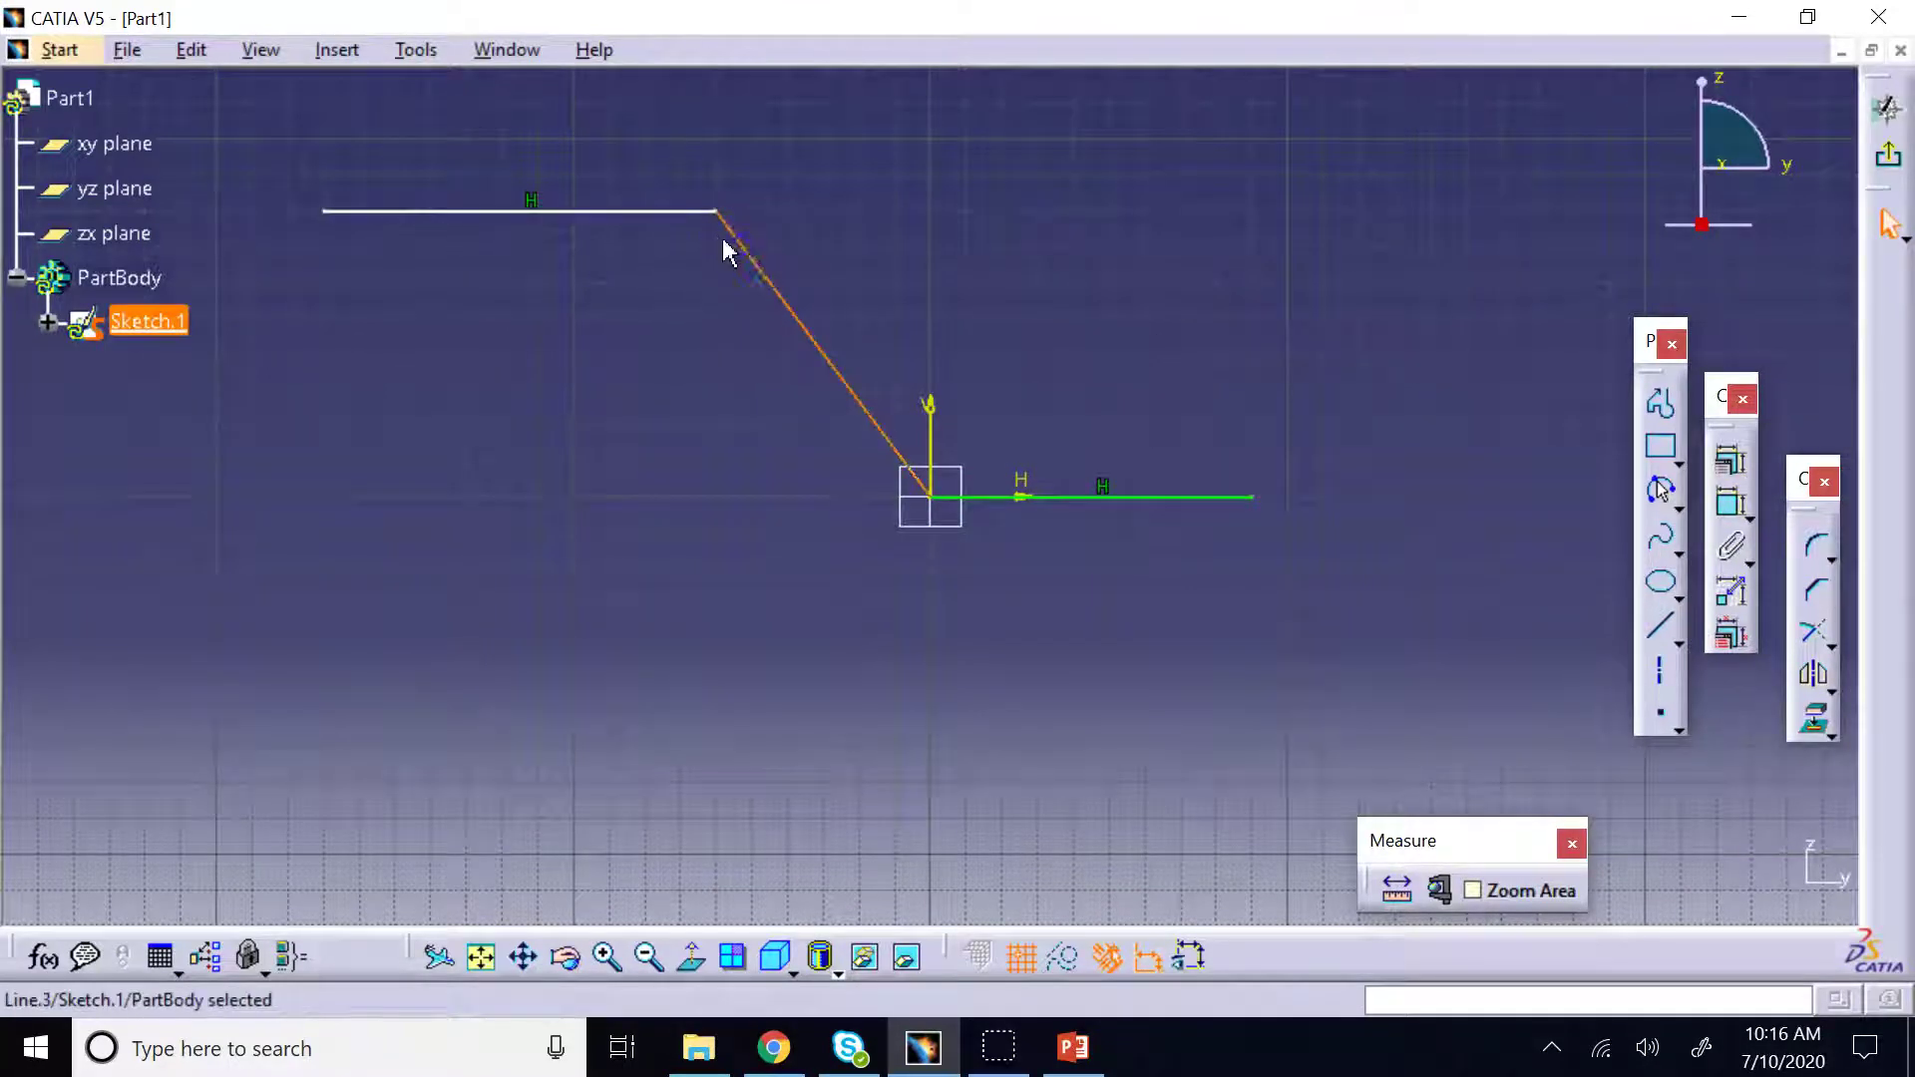
left_click(1818, 547)
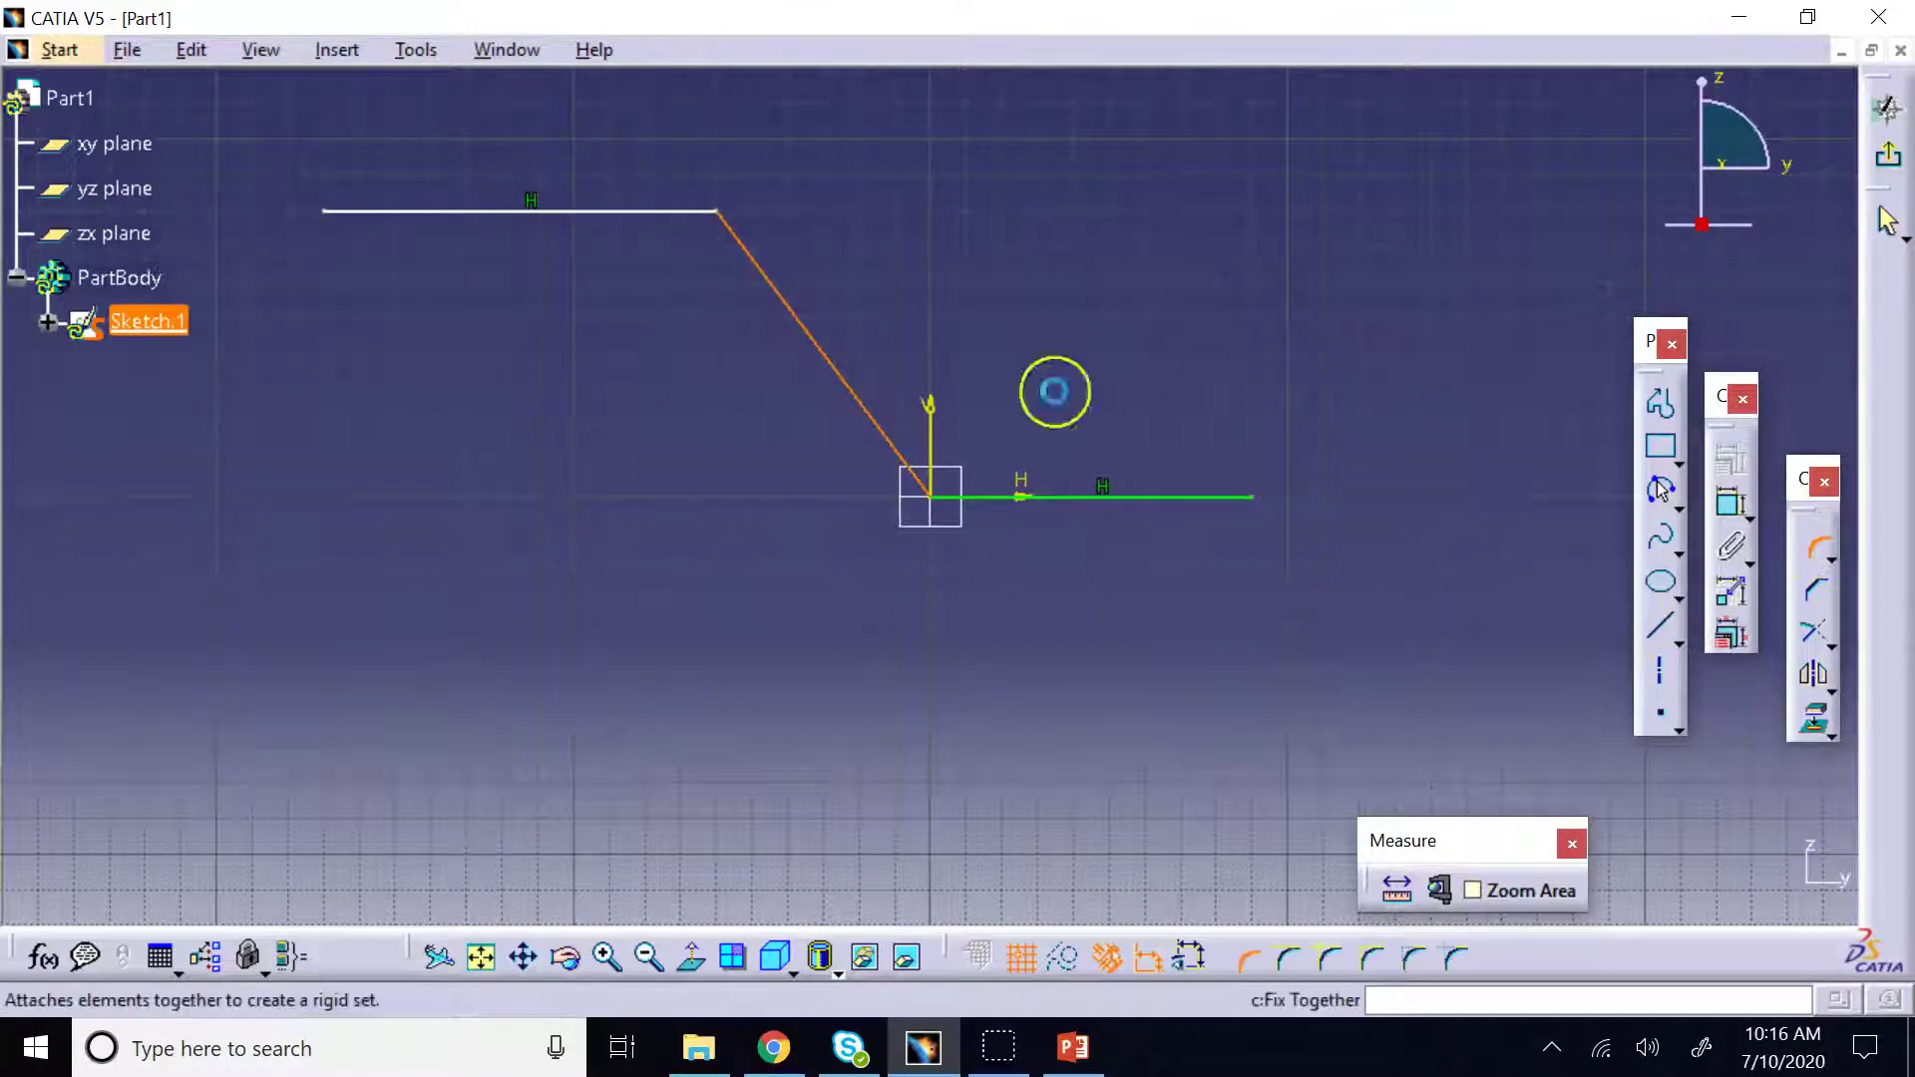
left_click(684, 210)
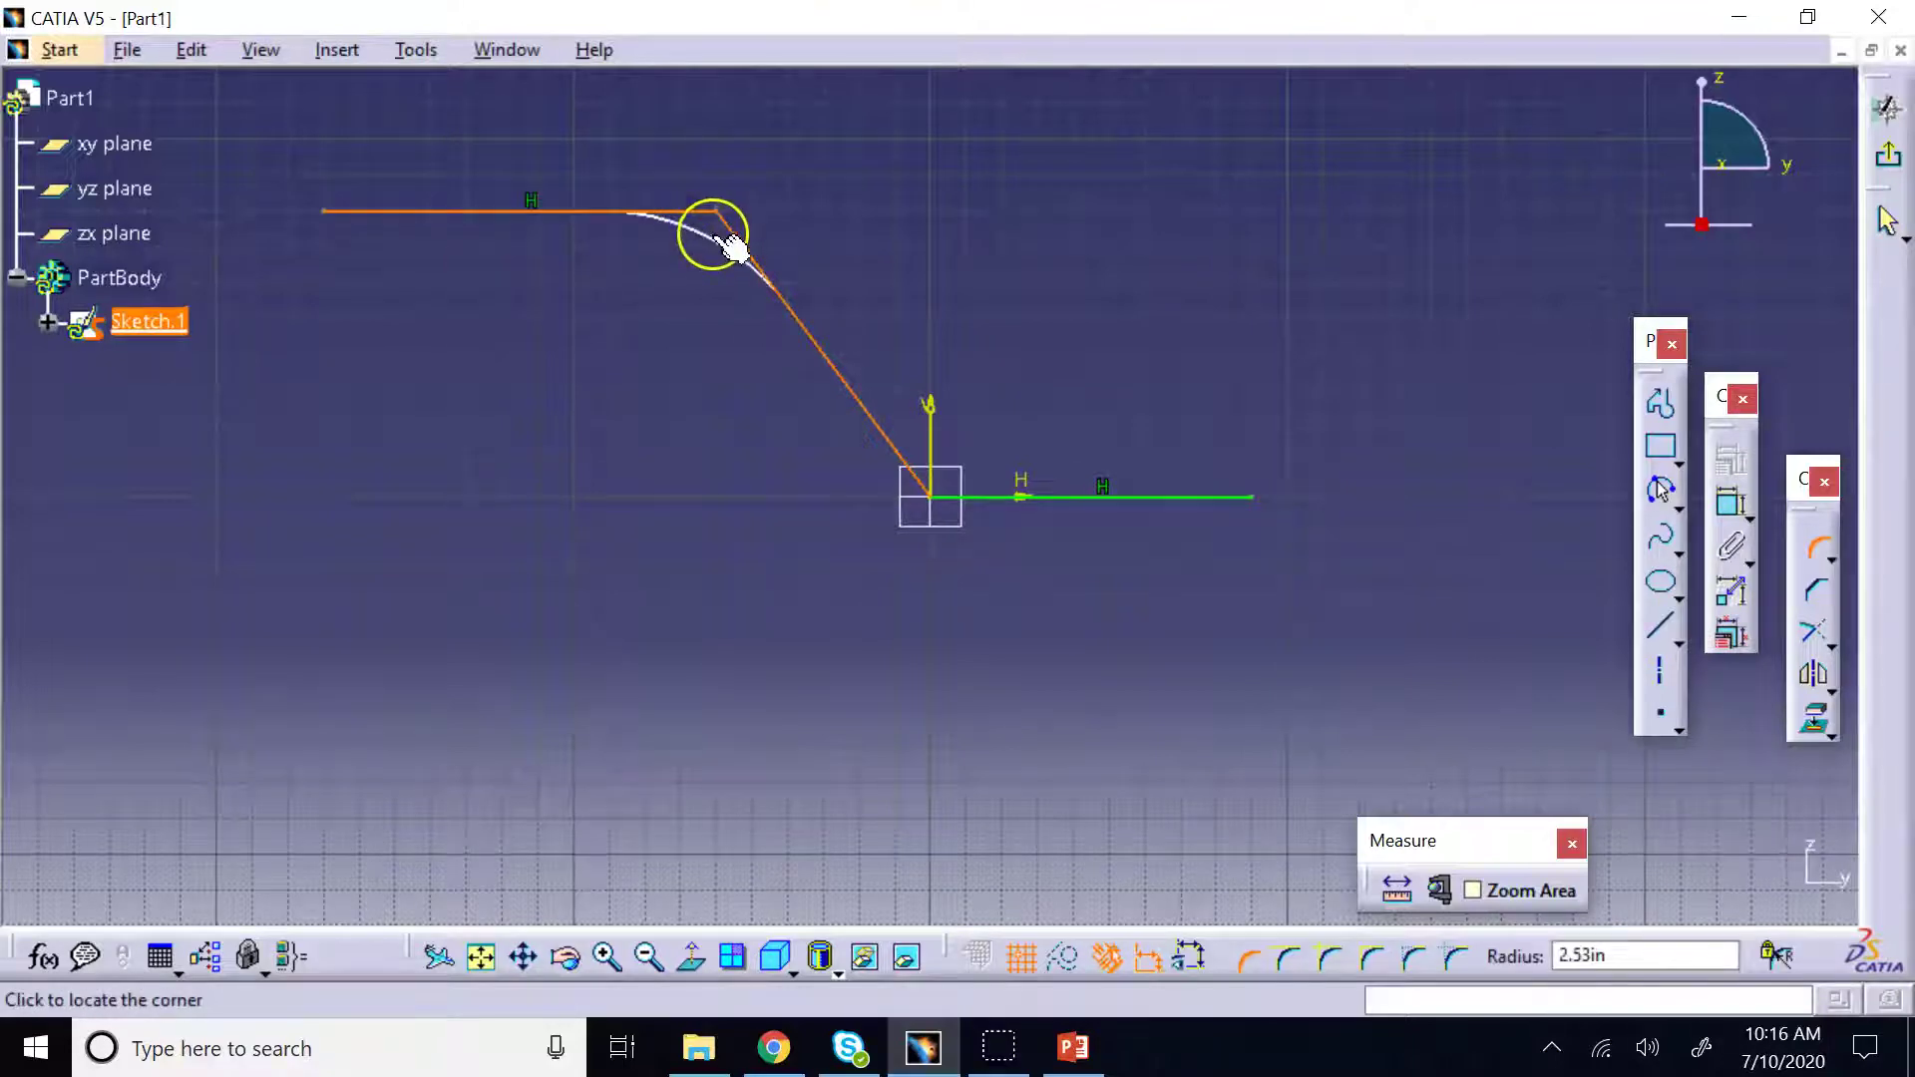
left_click(726, 239)
Round the corner at the origin between the diagonal and the lower horizontal line, placing the arc freehand
left_click(1817, 543)
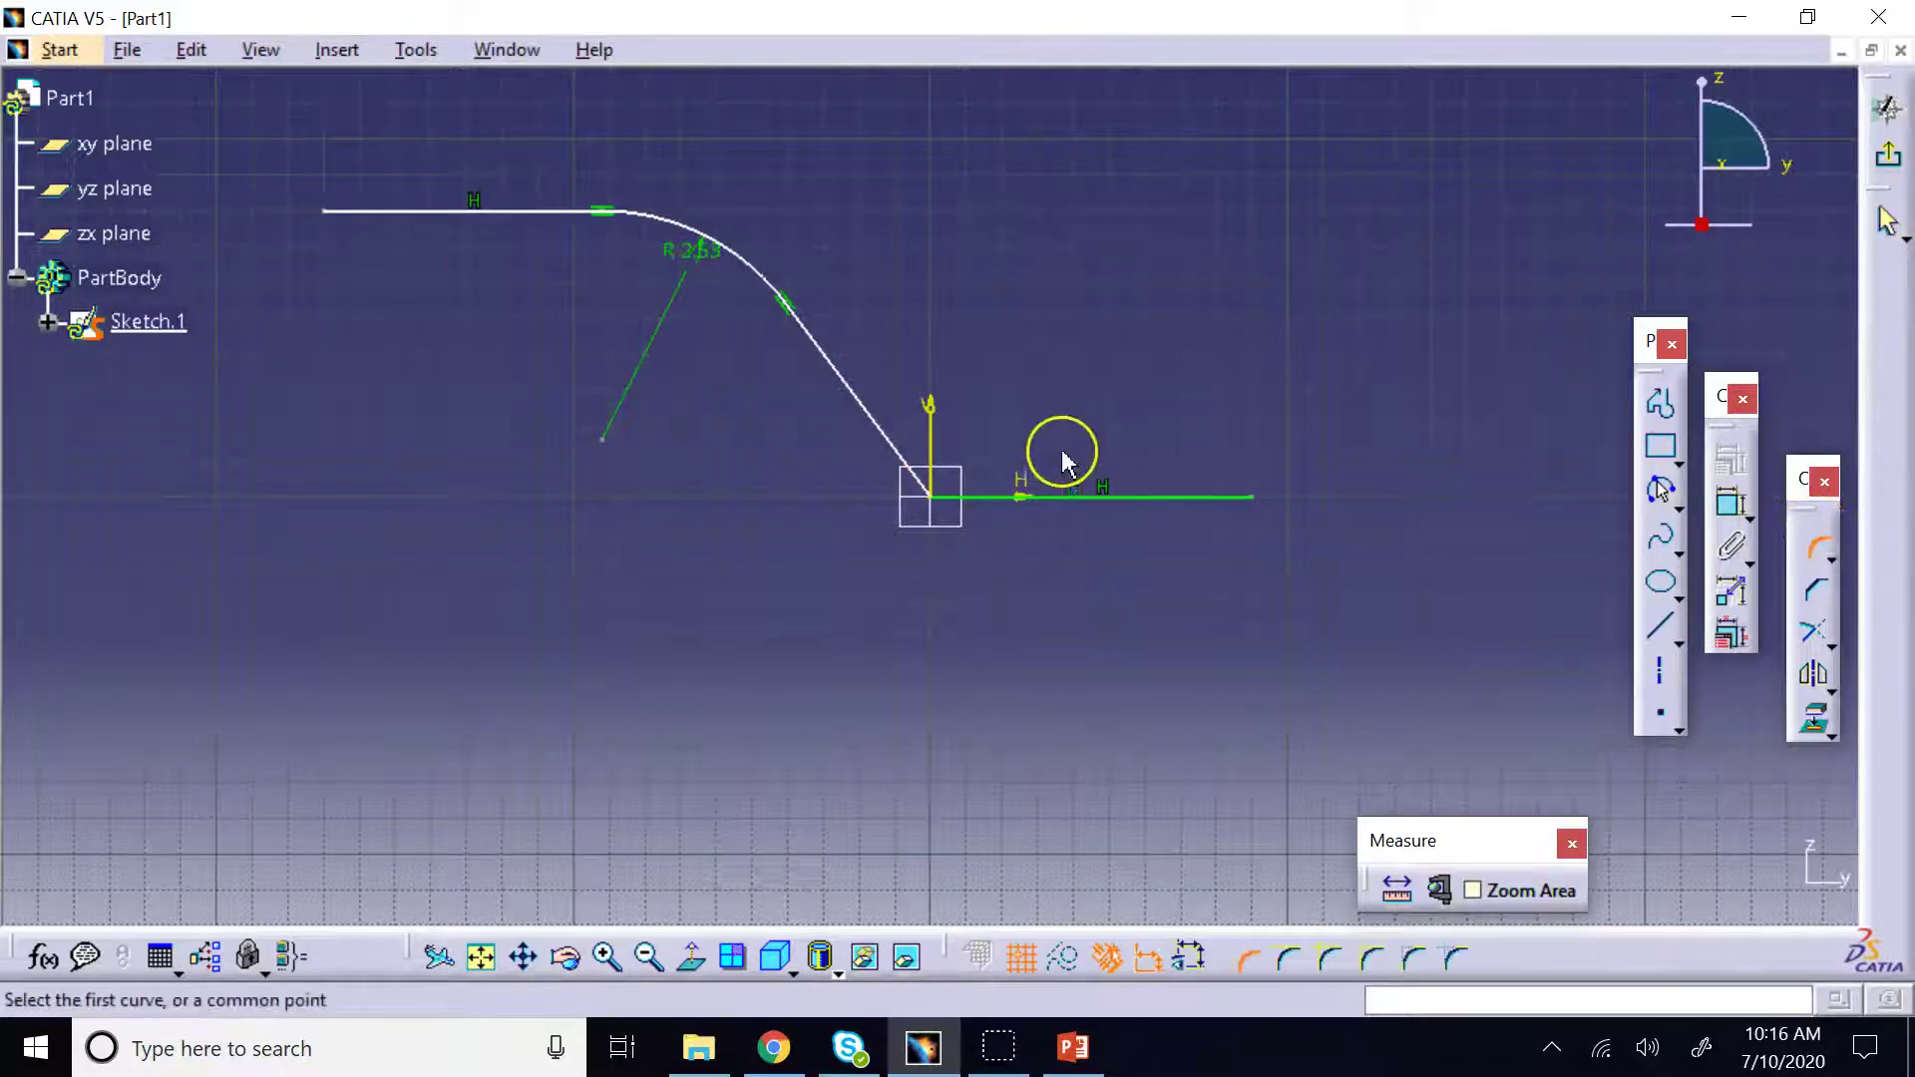
left_click(870, 423)
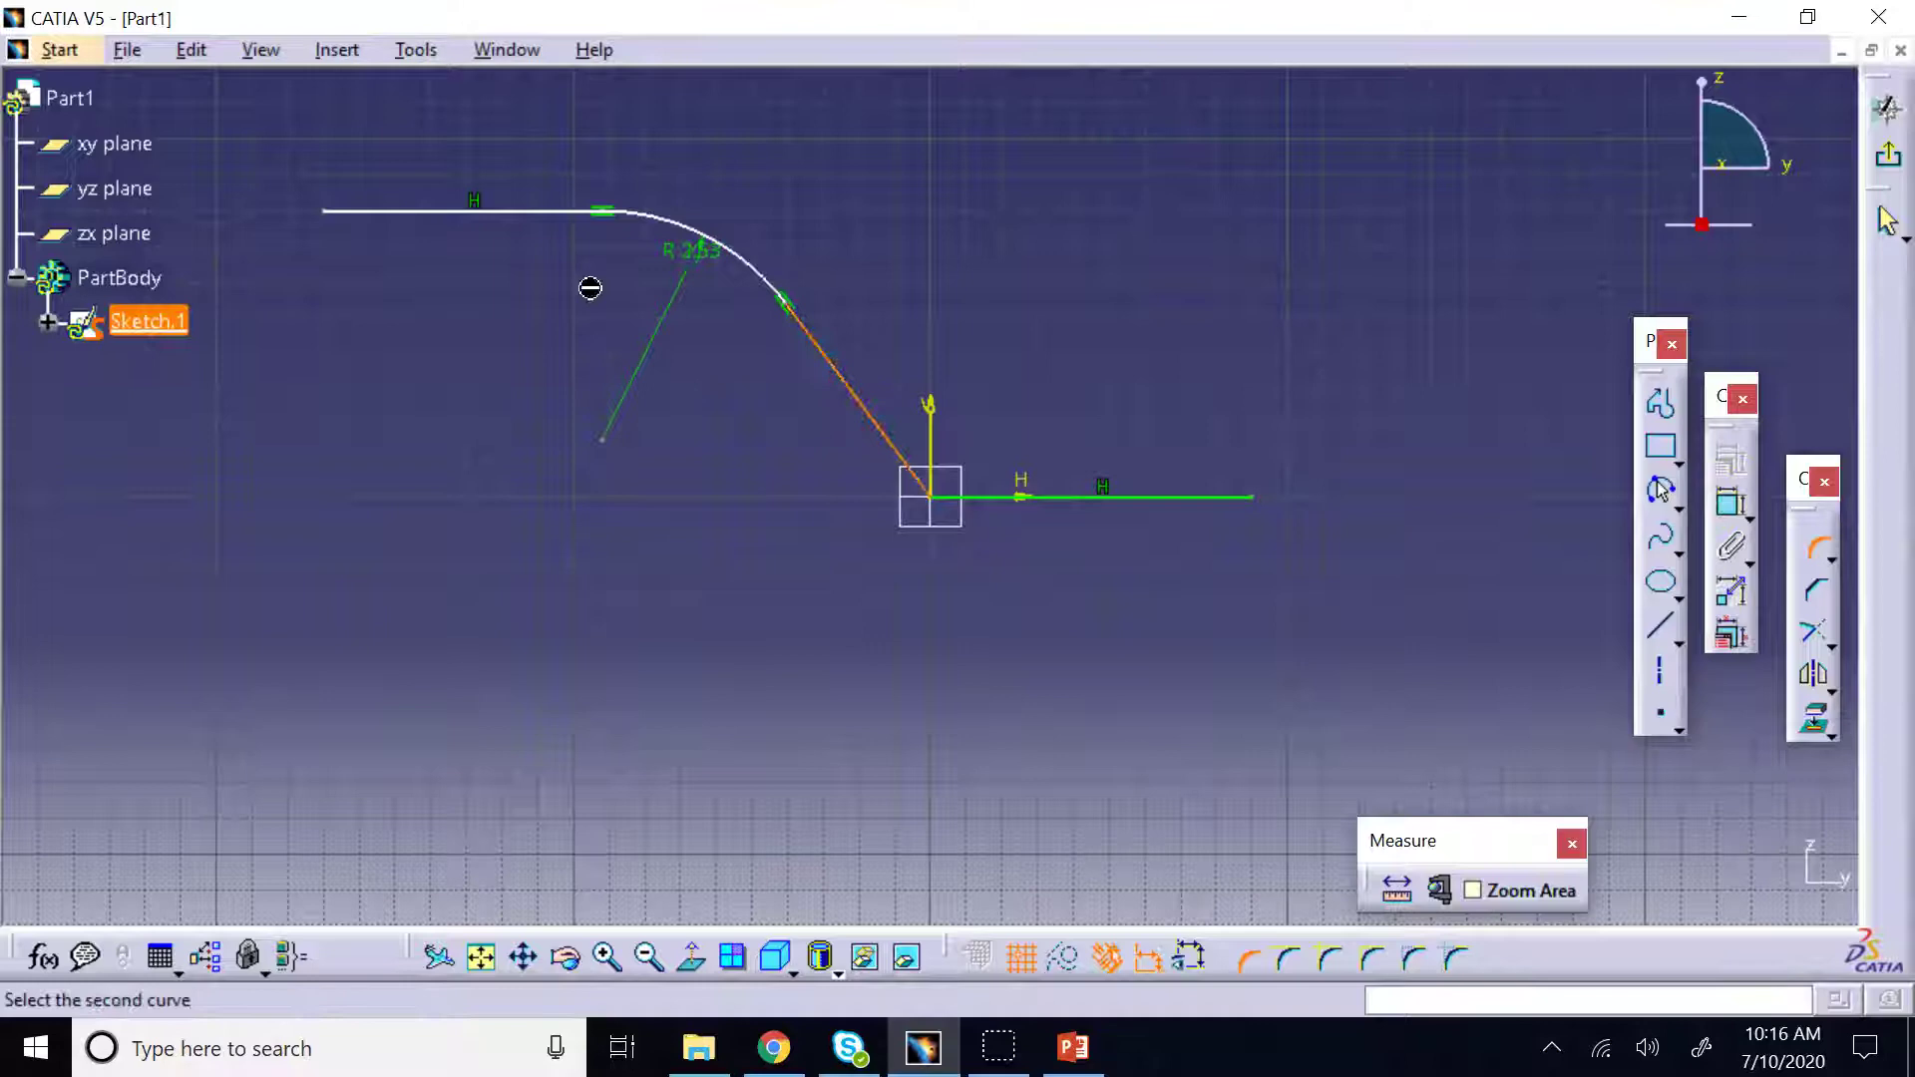
left_click(1087, 506)
left_click(951, 476)
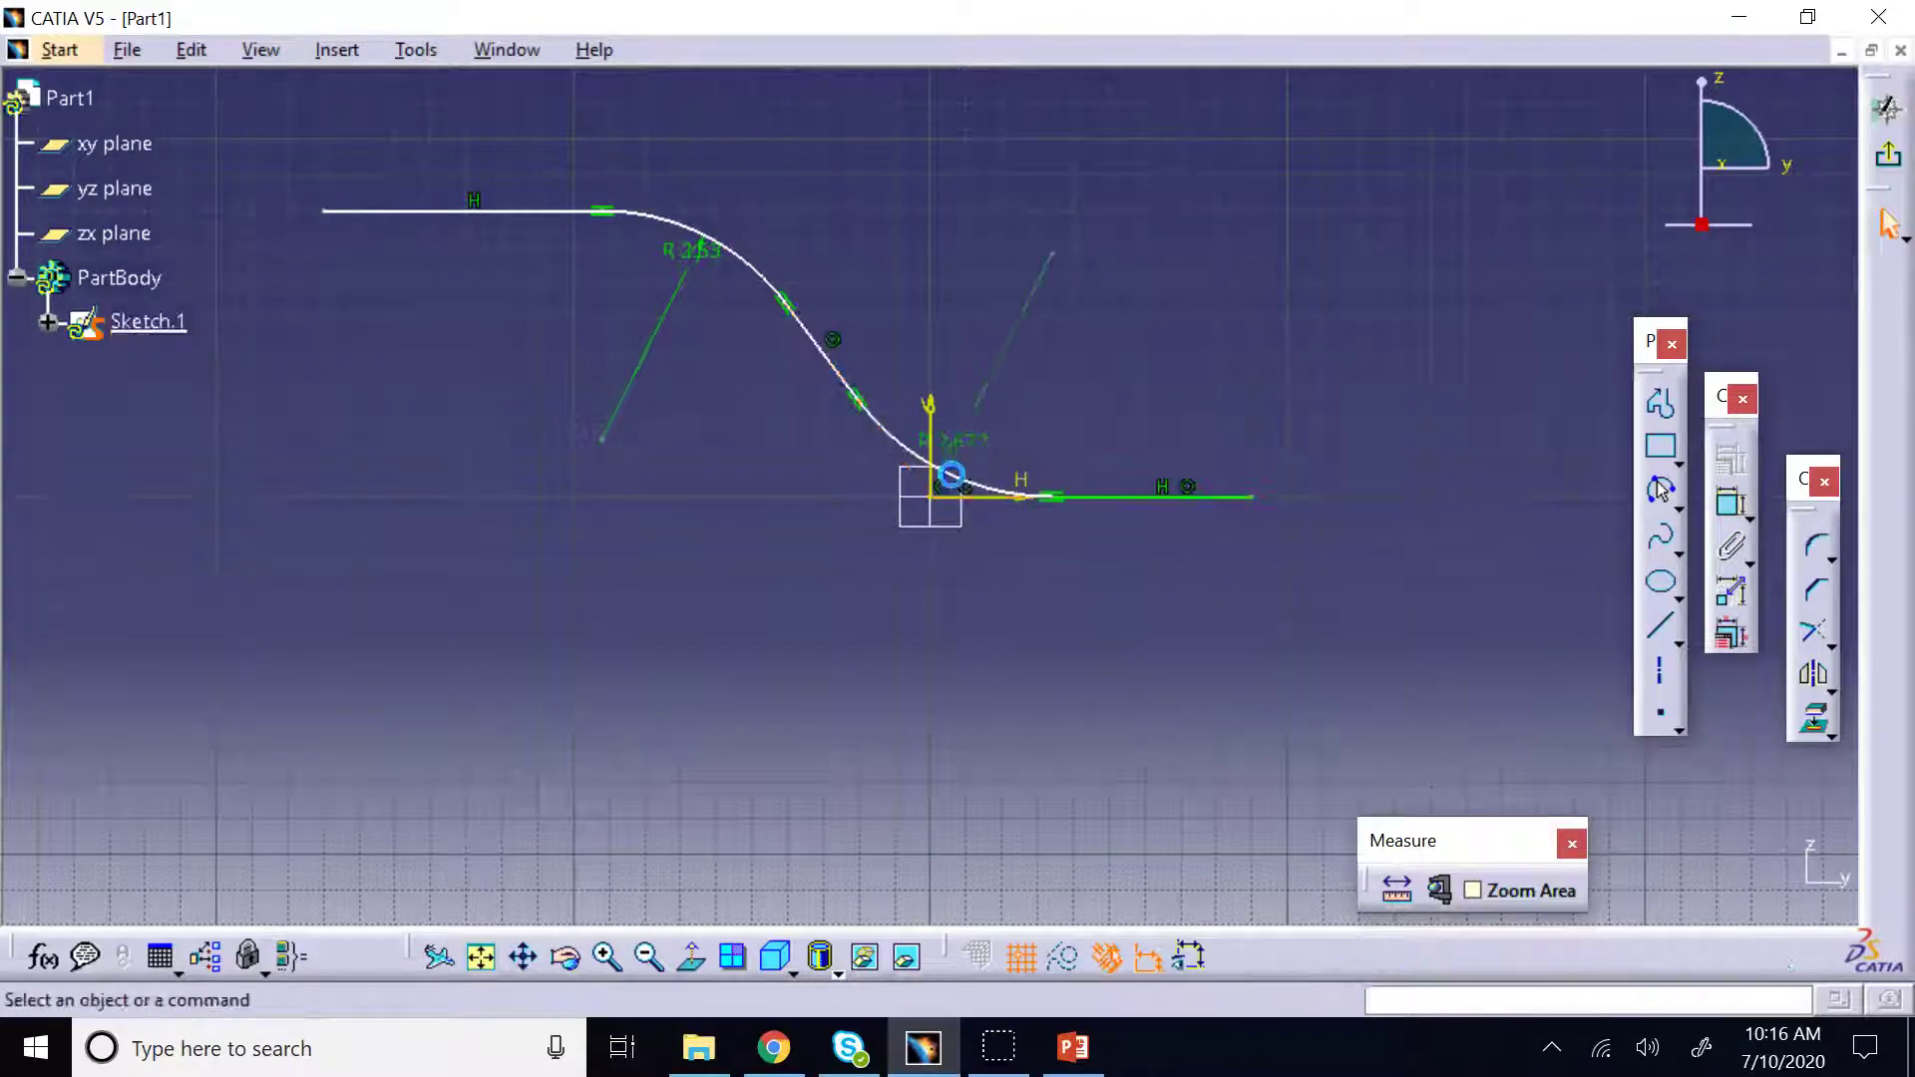
Exit the profile sketch and create a plane normal to its curve at the outer end of the lower horizontal line
left_click(1889, 107)
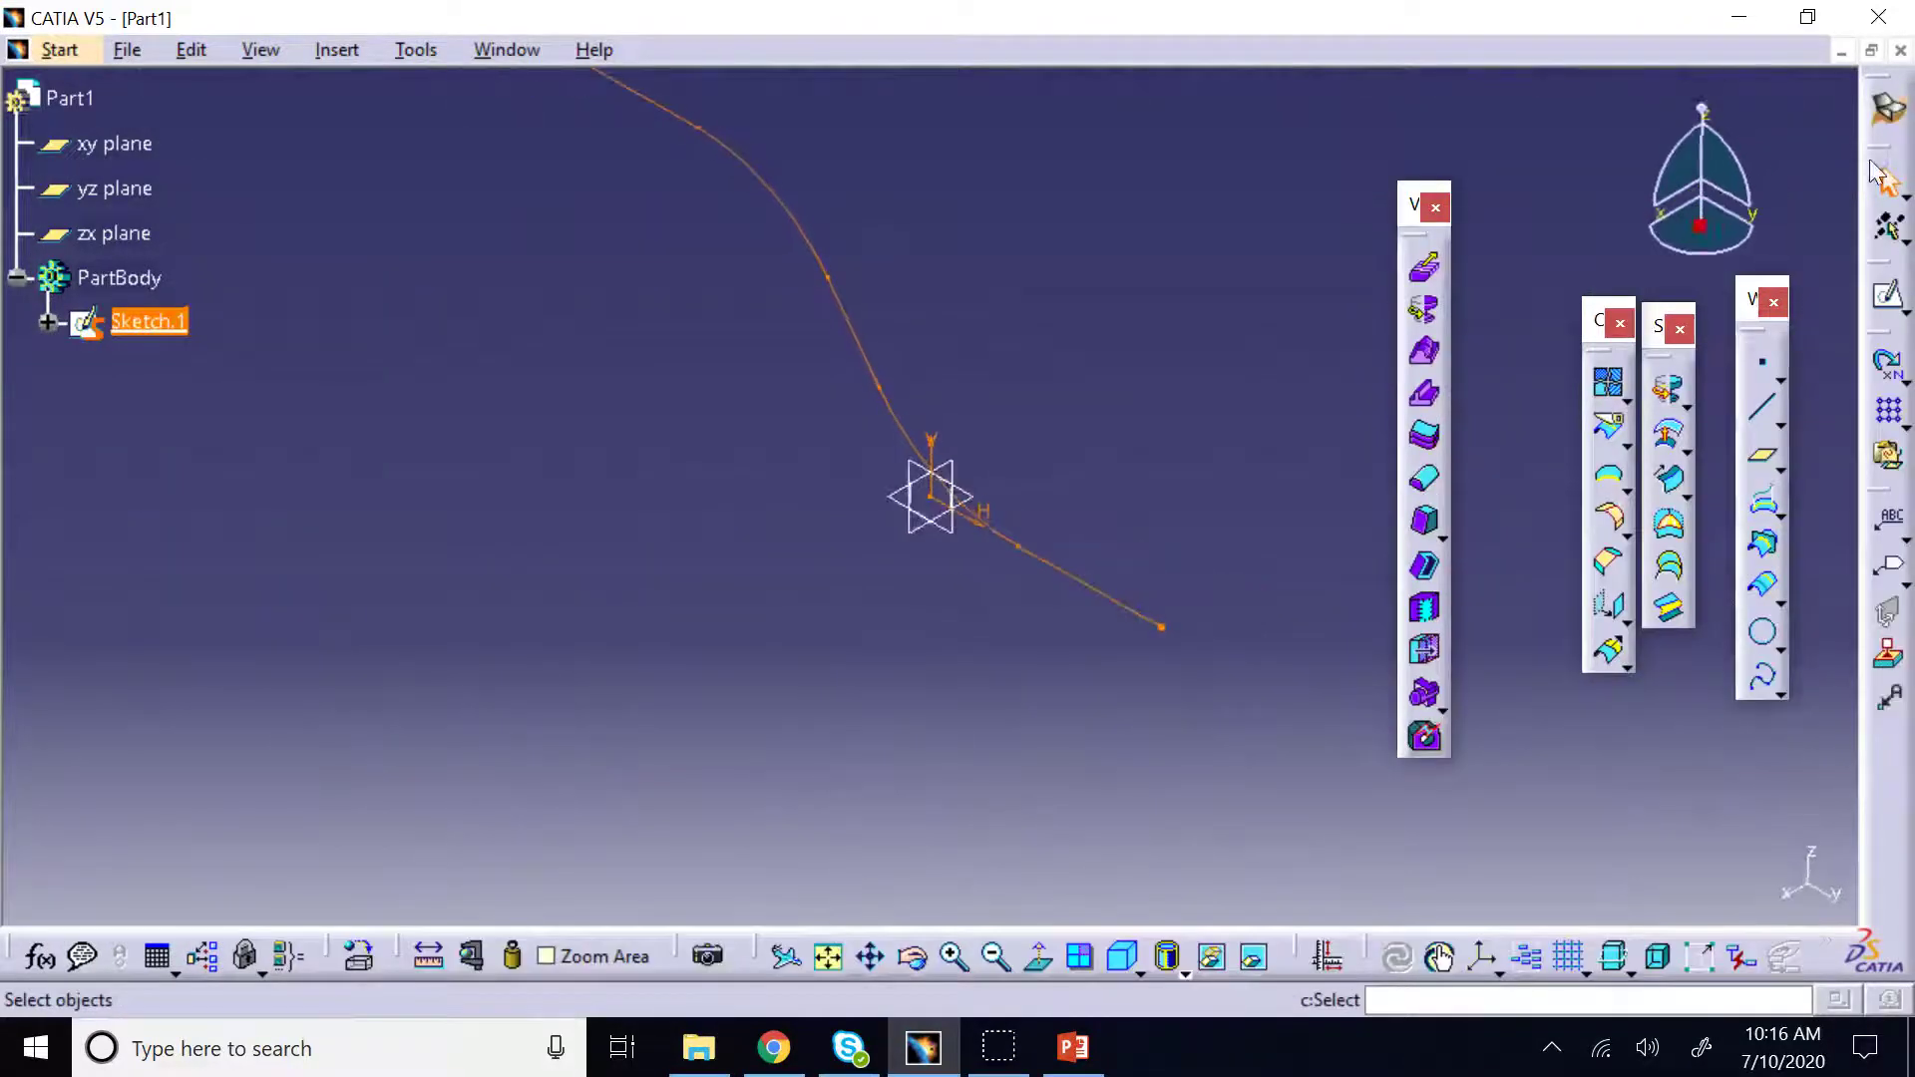
left_click(1762, 457)
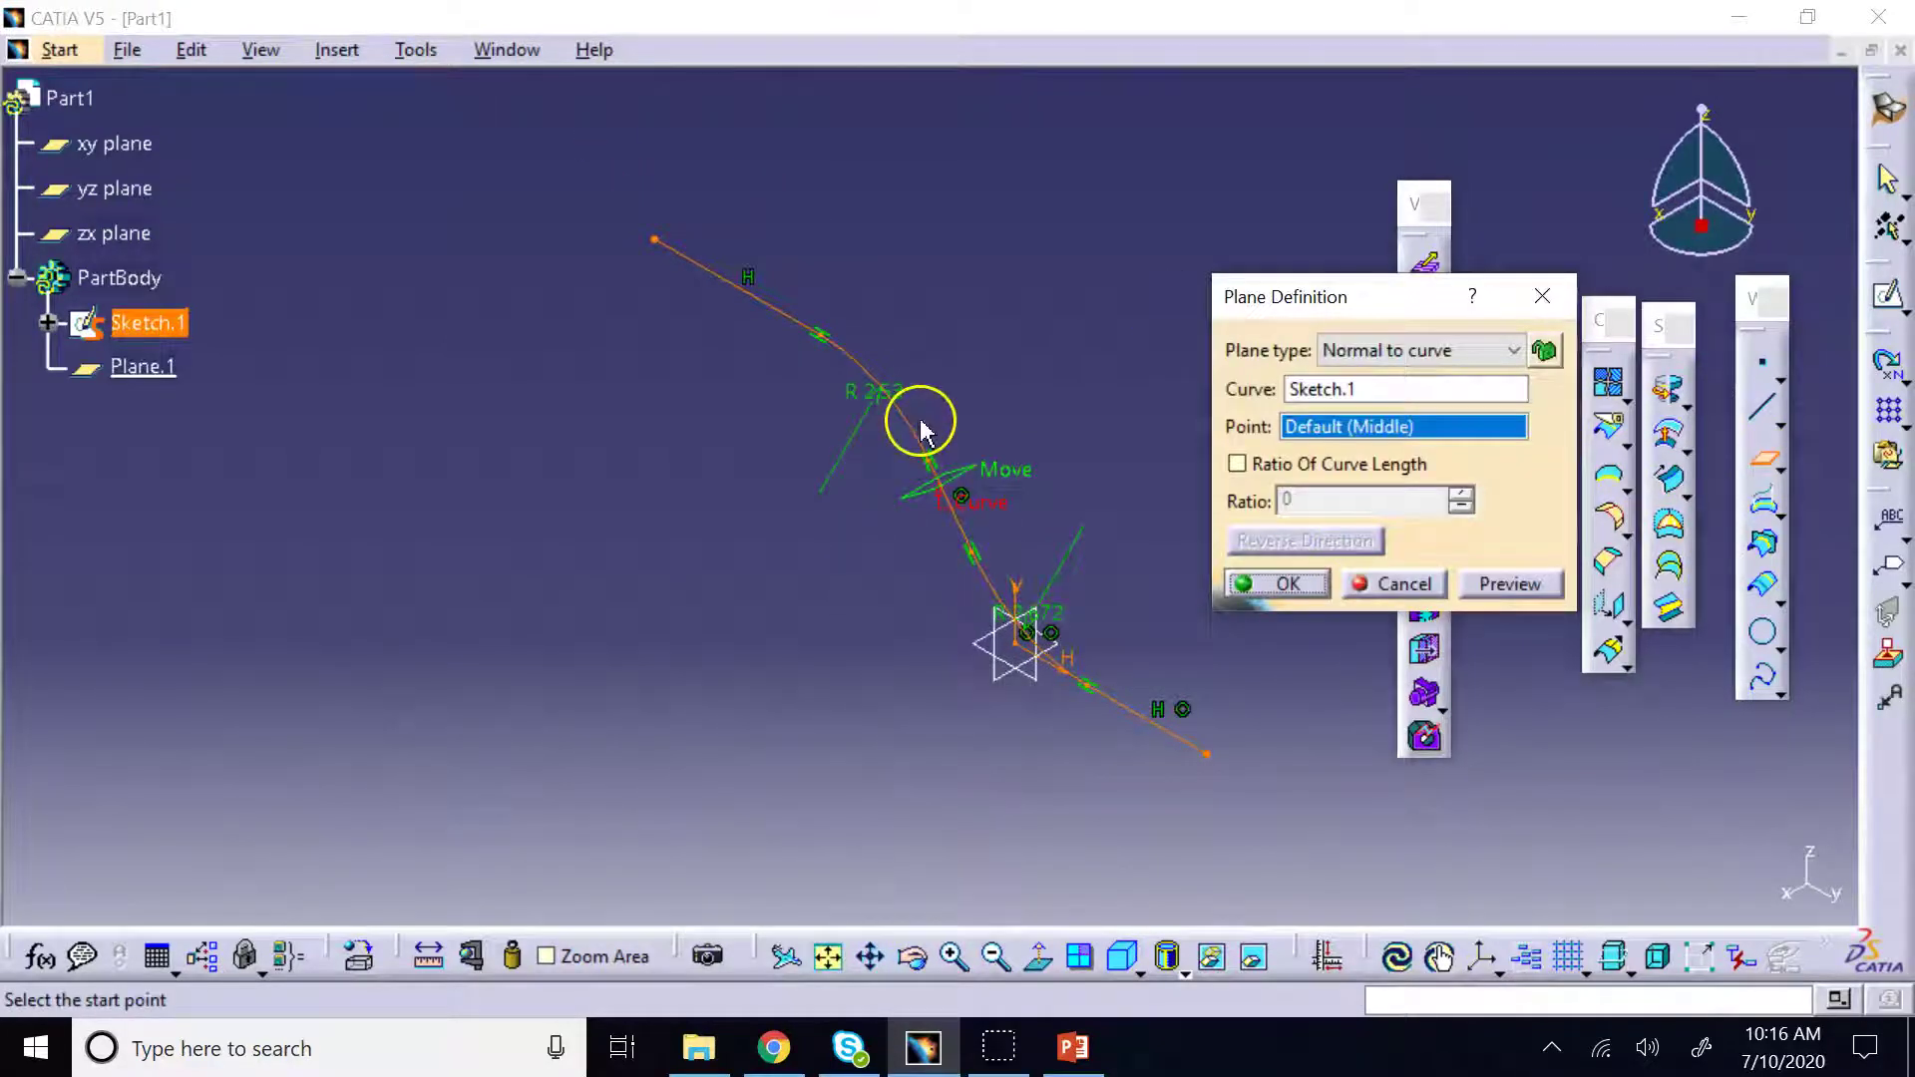
left_click(1206, 750)
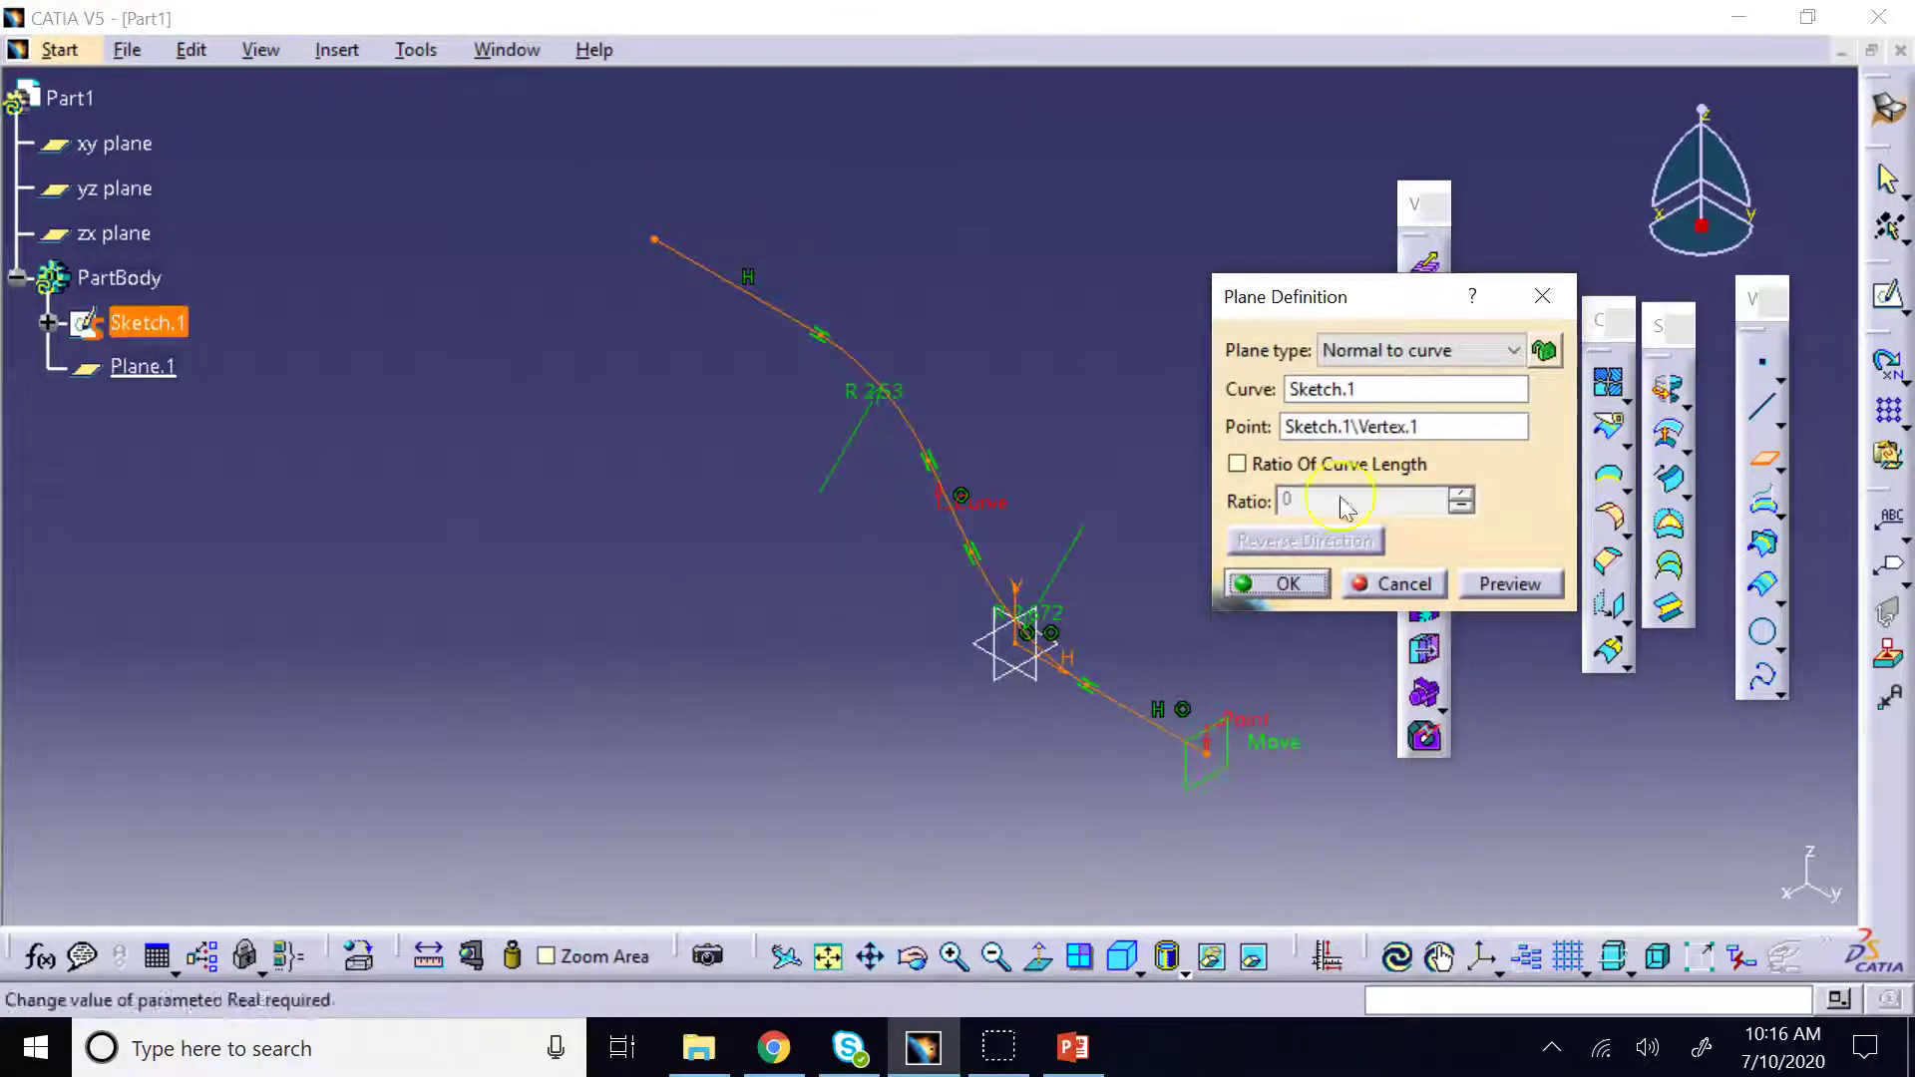
left_click(1277, 584)
Start a sketch on the new plane at the curve's end, view it face-on, and hide that plane
left_click(1227, 783)
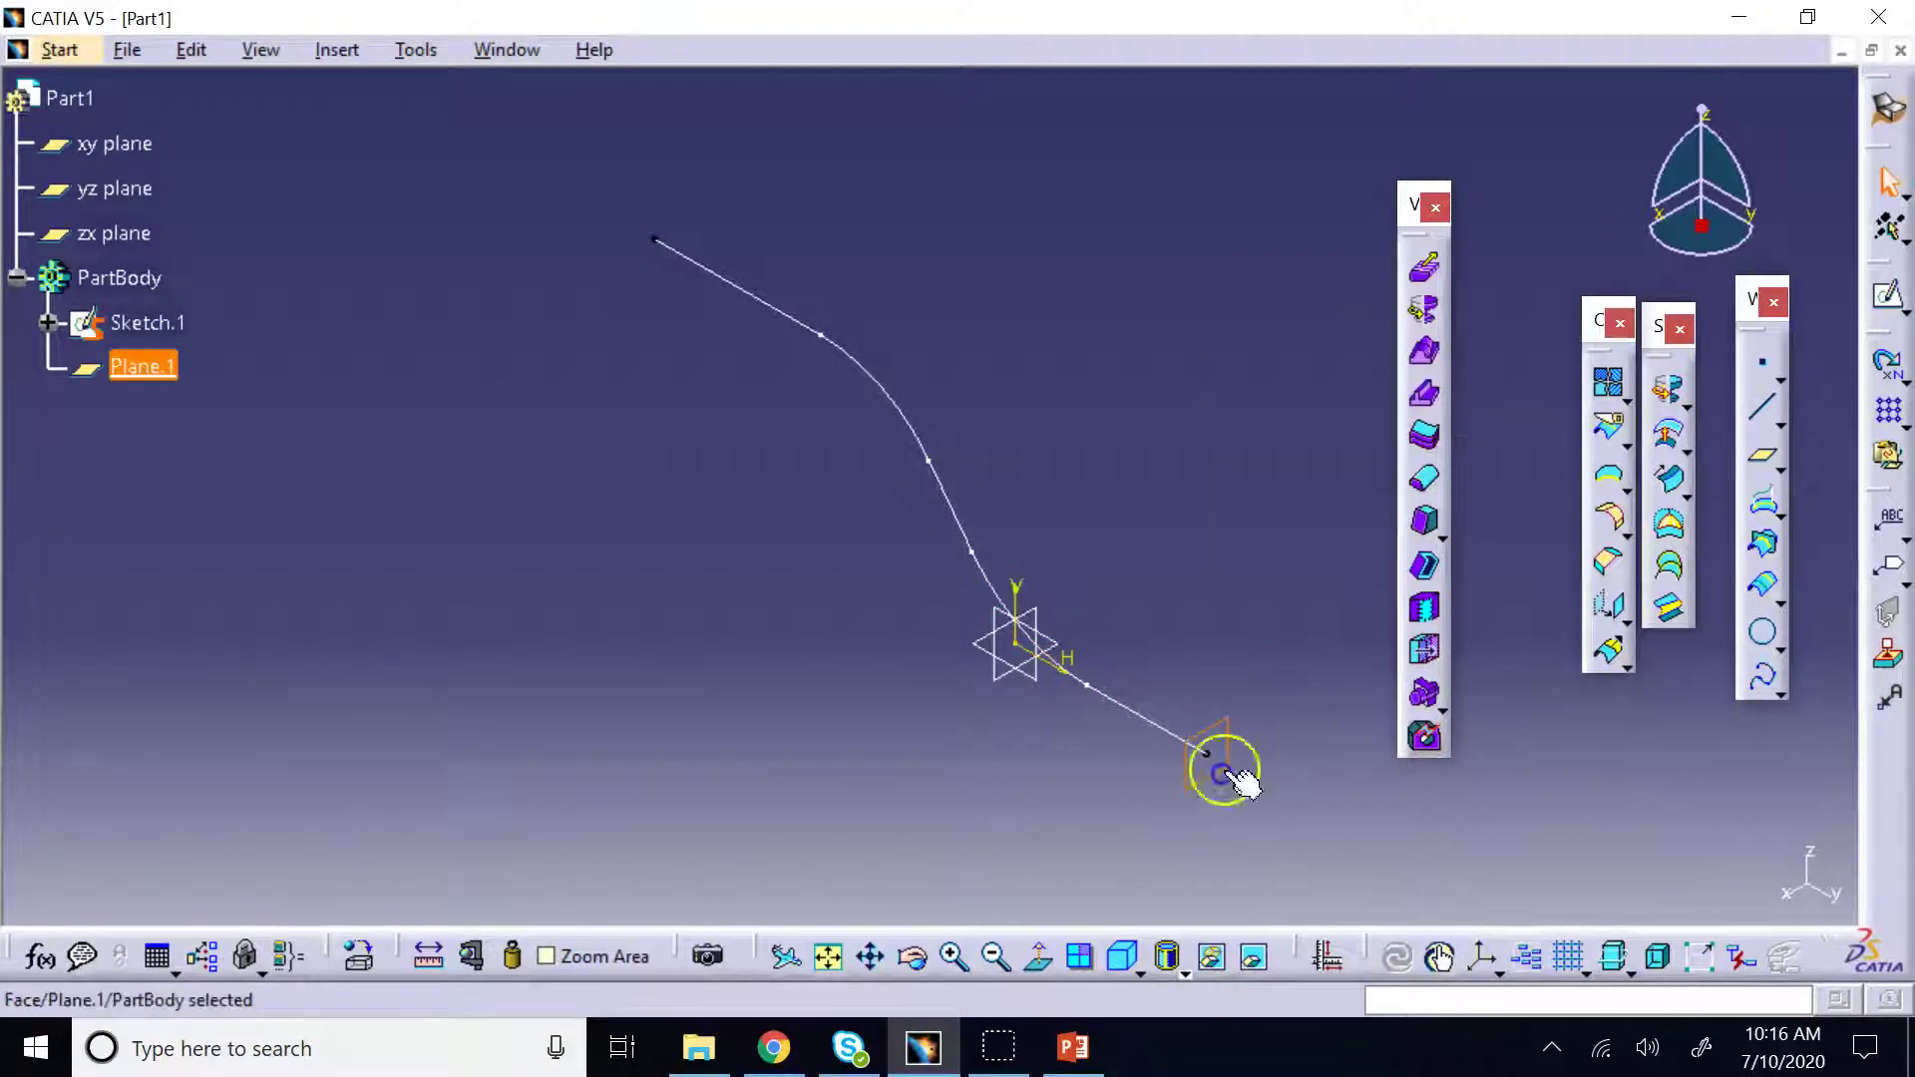
left_click(1889, 294)
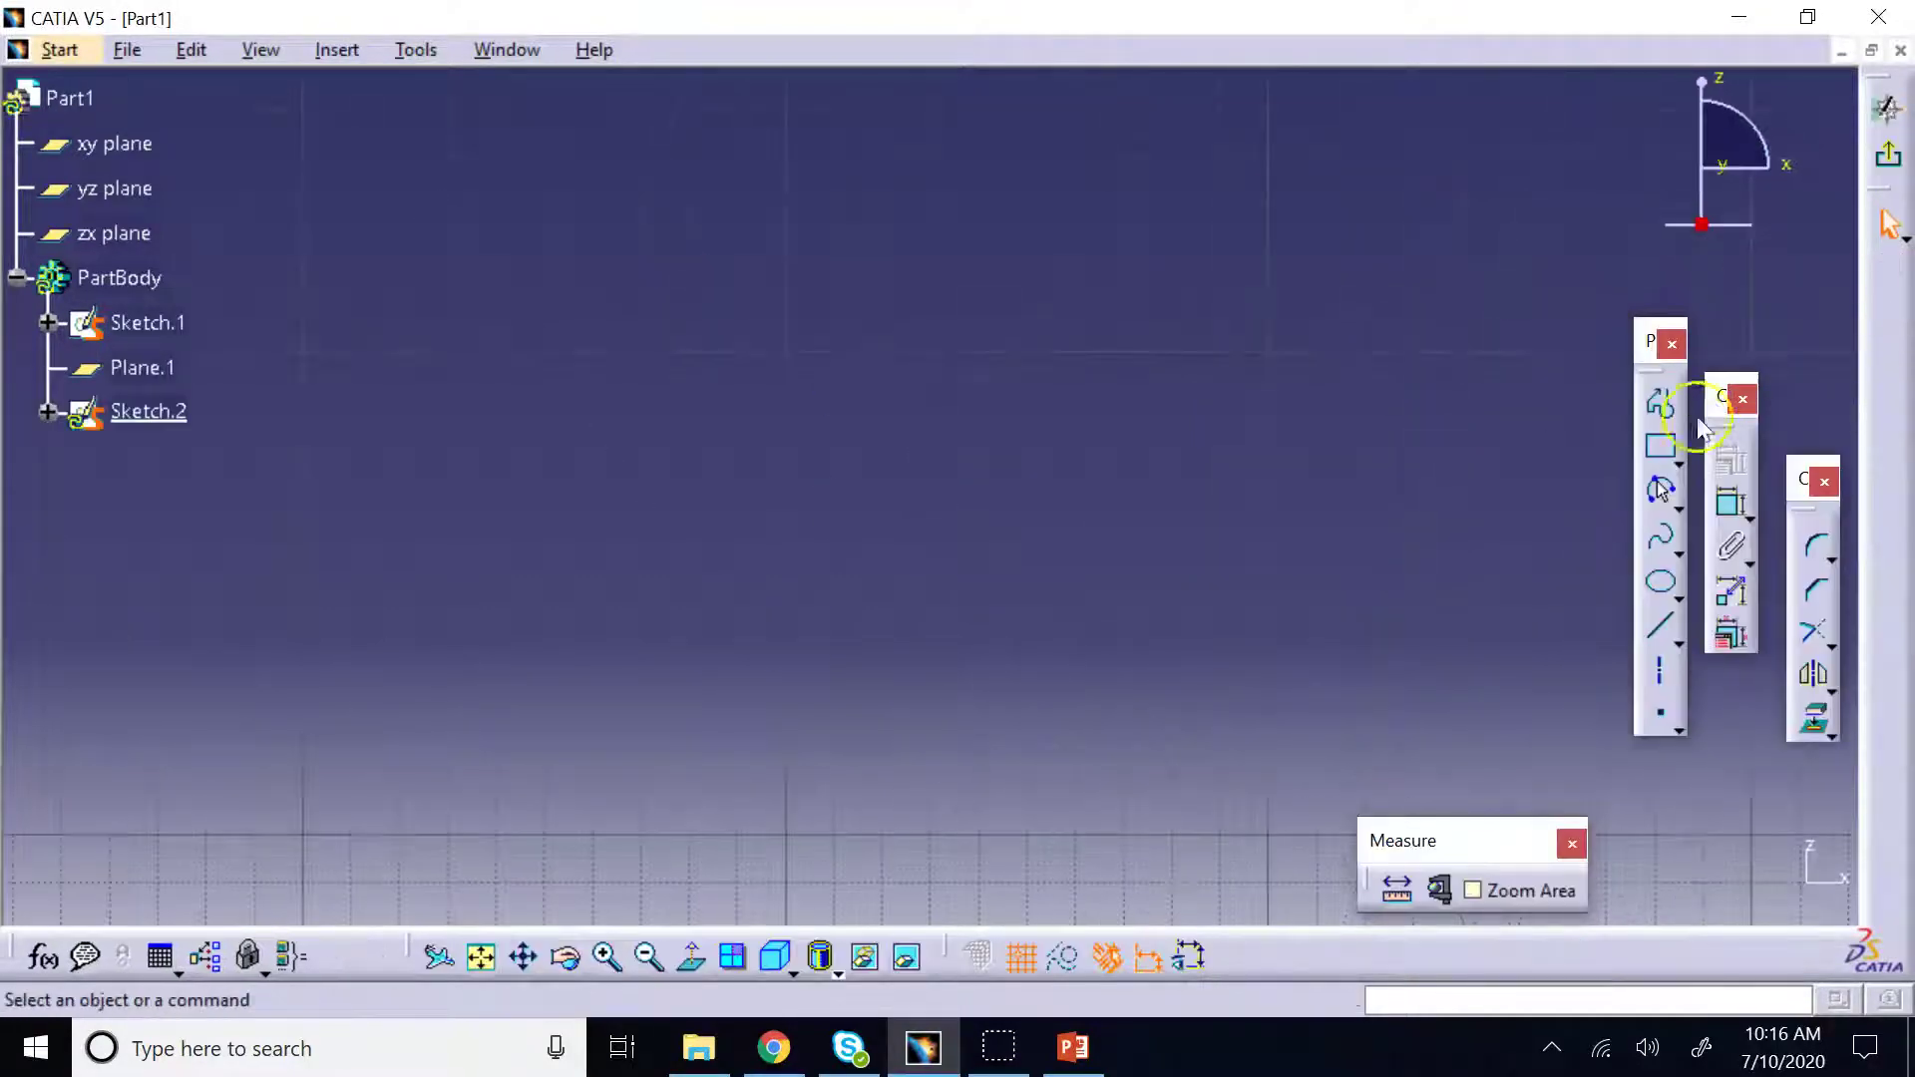
left_click(479, 959)
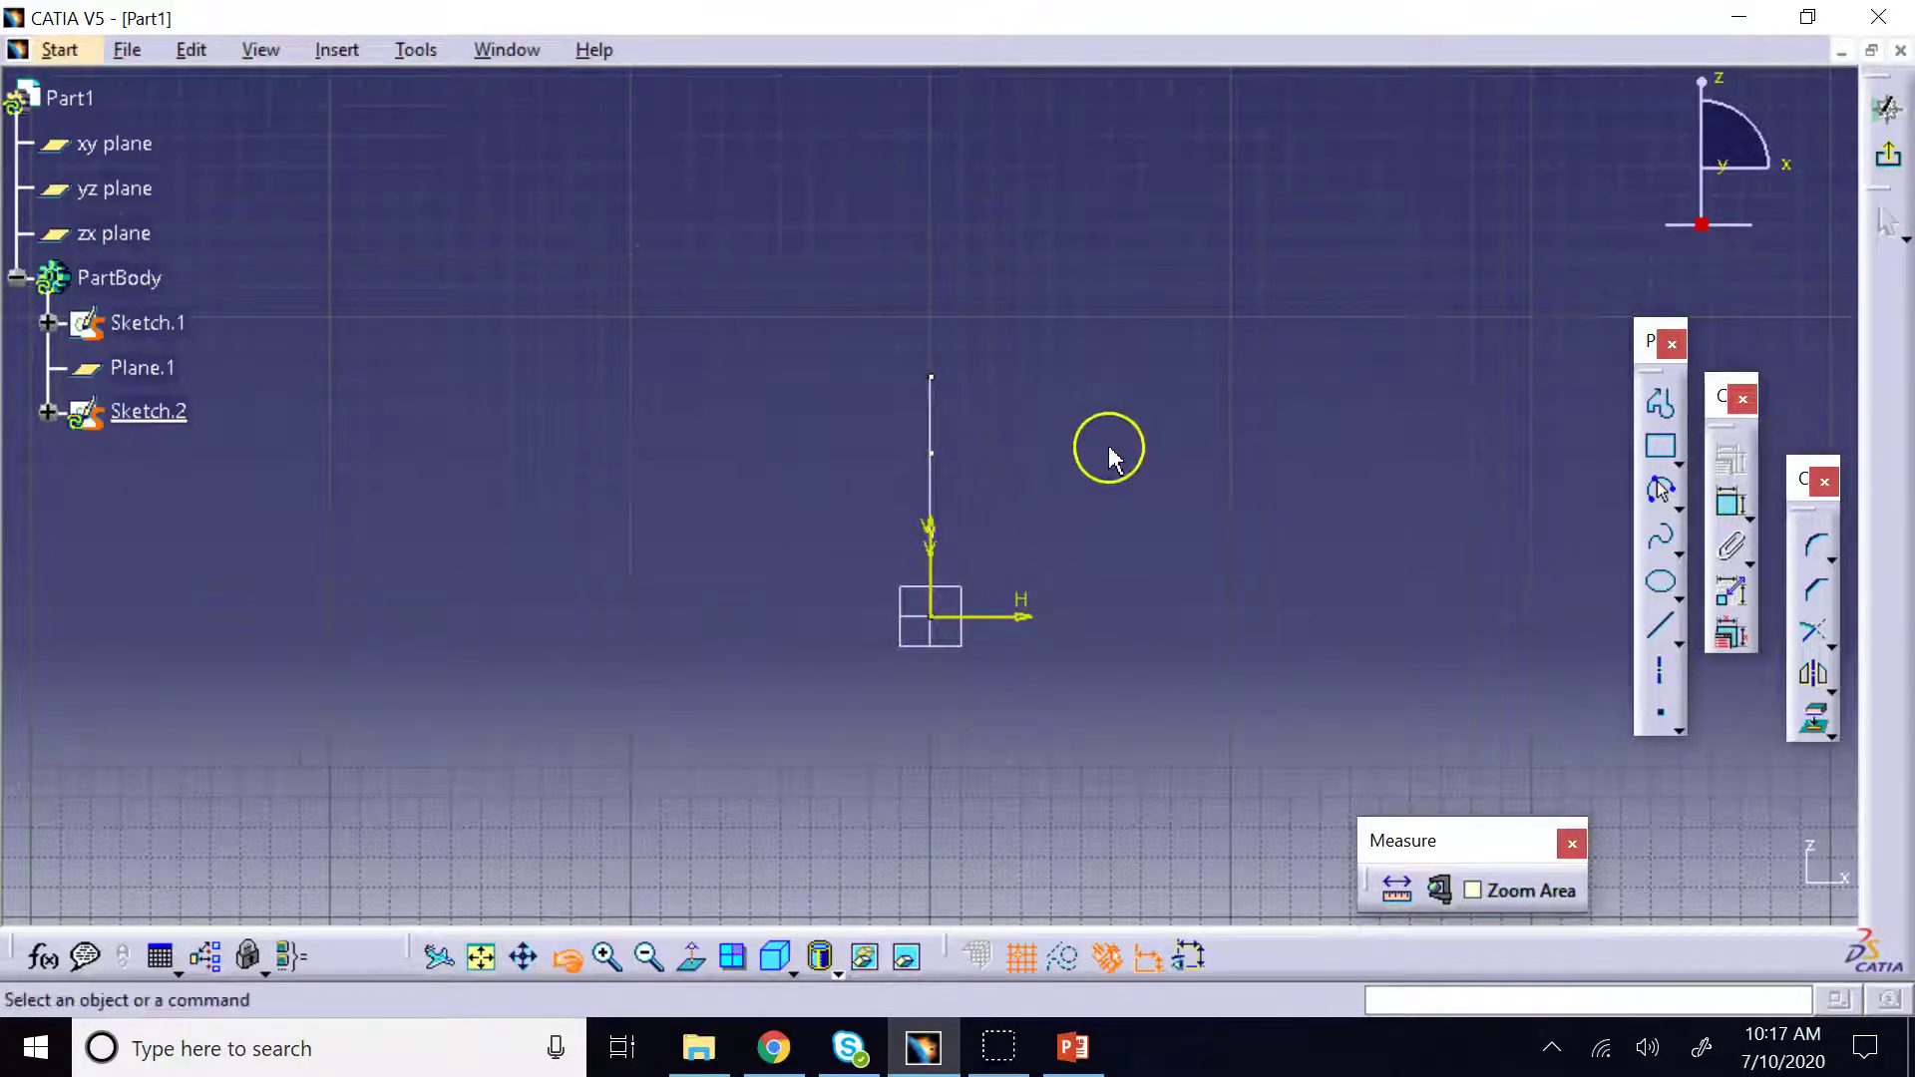
mouse_move(1106, 463)
middle_mouse_down()
mouse_move(739, 542)
mouse_move(680, 432)
middle_mouse_up()
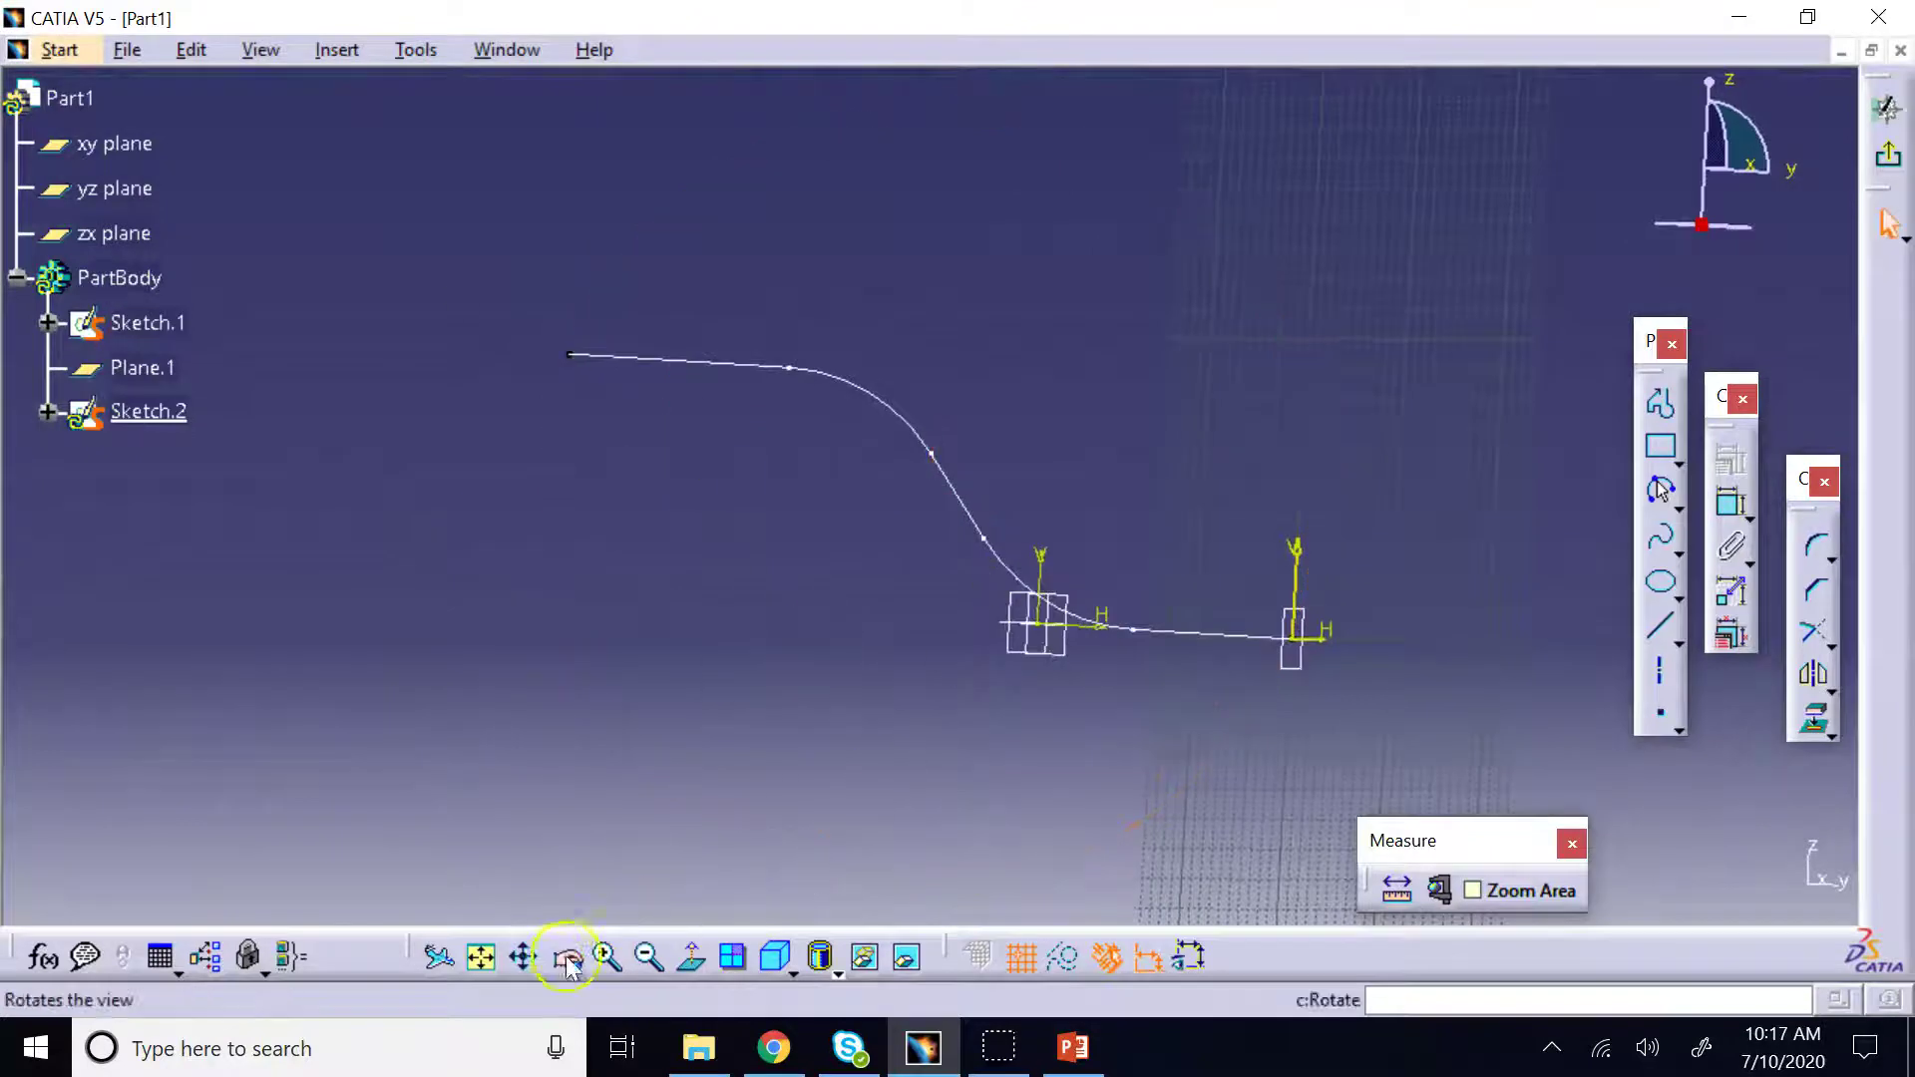
mouse_move(1027, 750)
middle_mouse_down()
mouse_move(1051, 641)
mouse_move(616, 457)
middle_mouse_up()
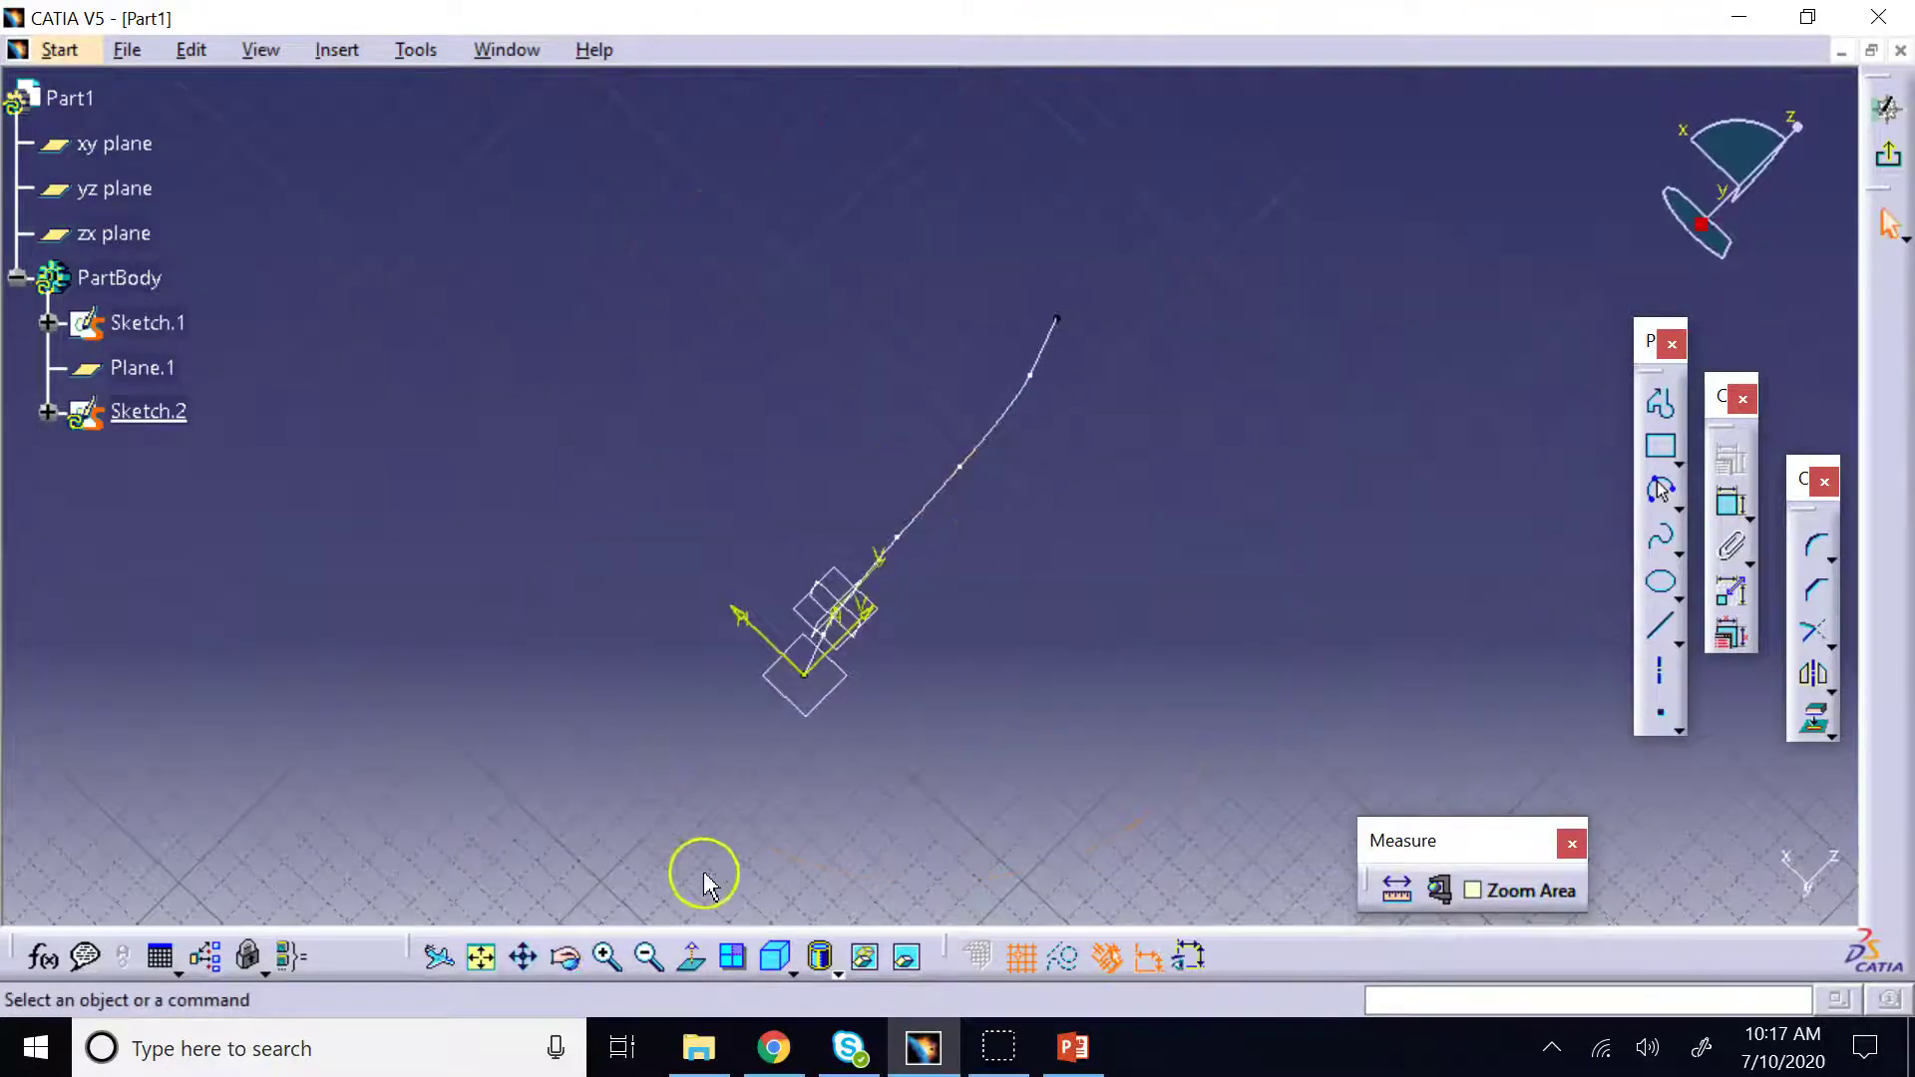
left_click(472, 647)
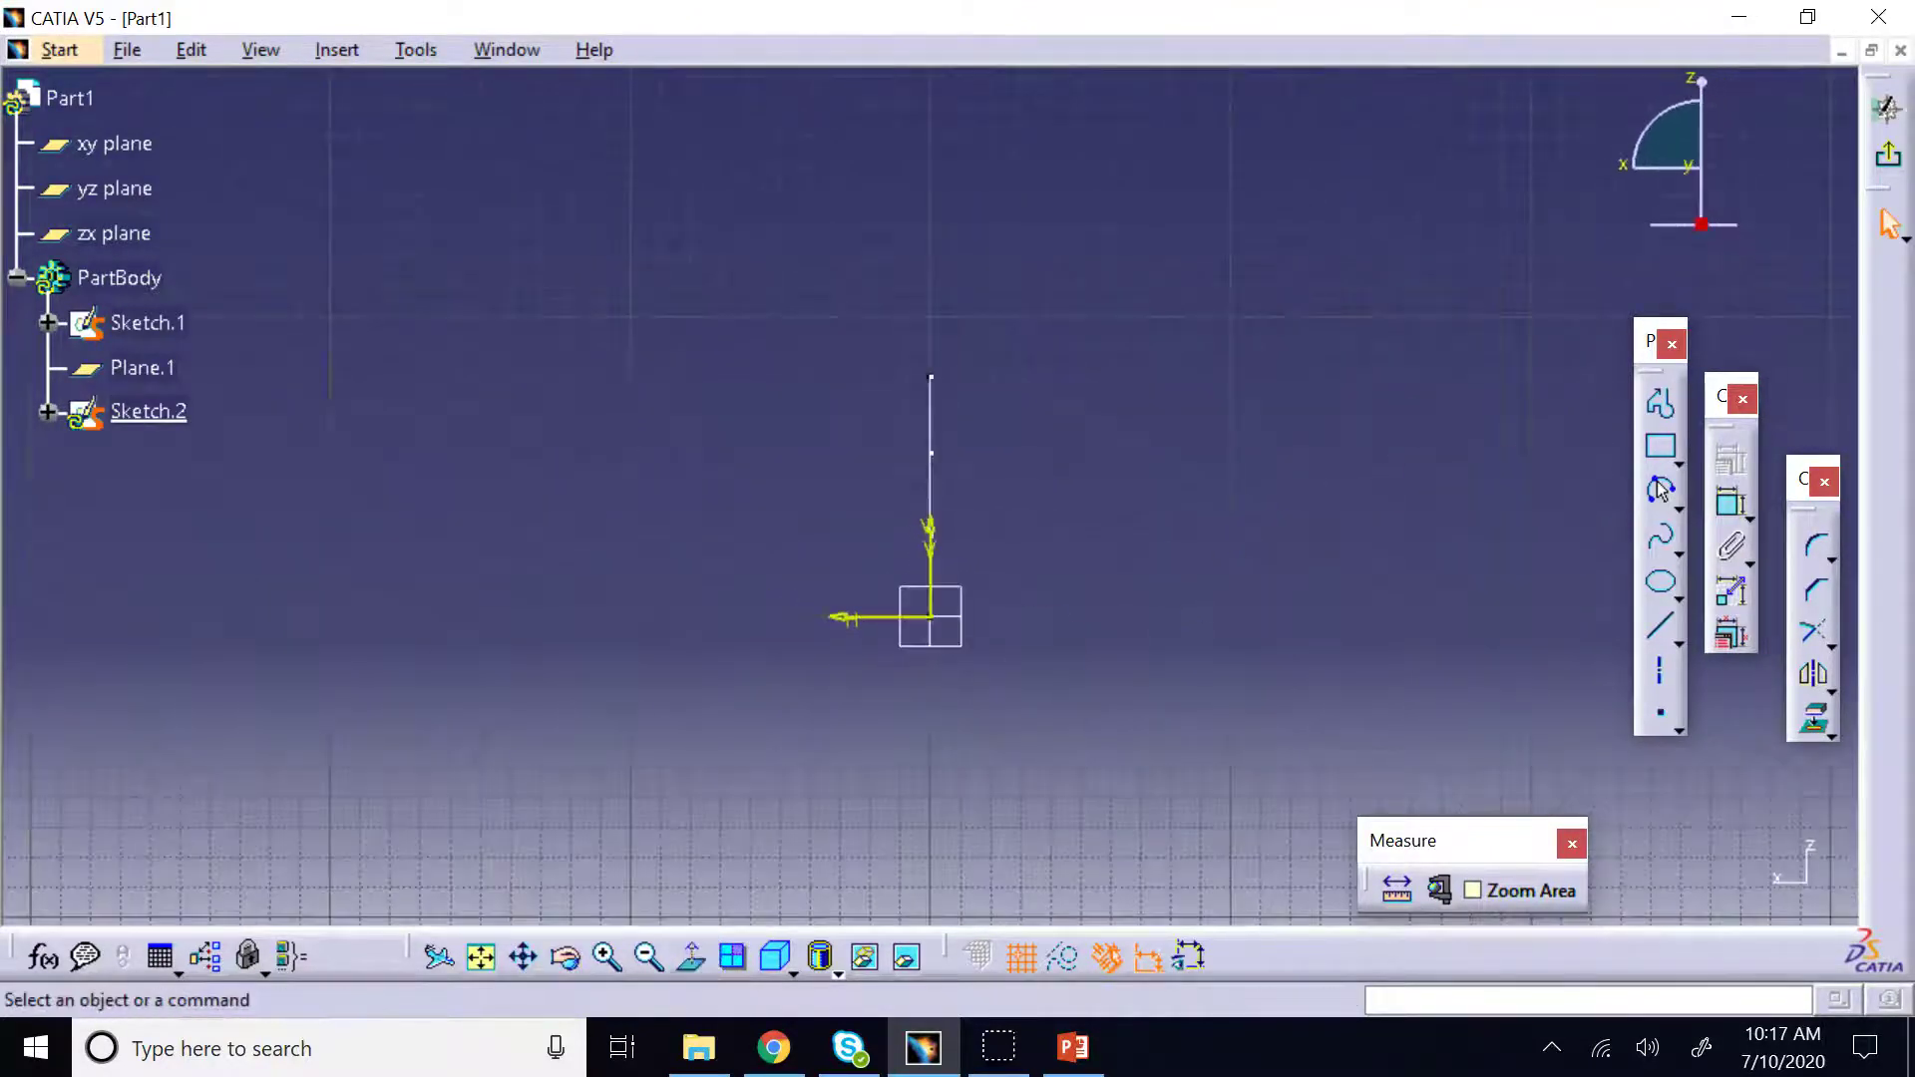
right_click(139, 374)
left_click(194, 458)
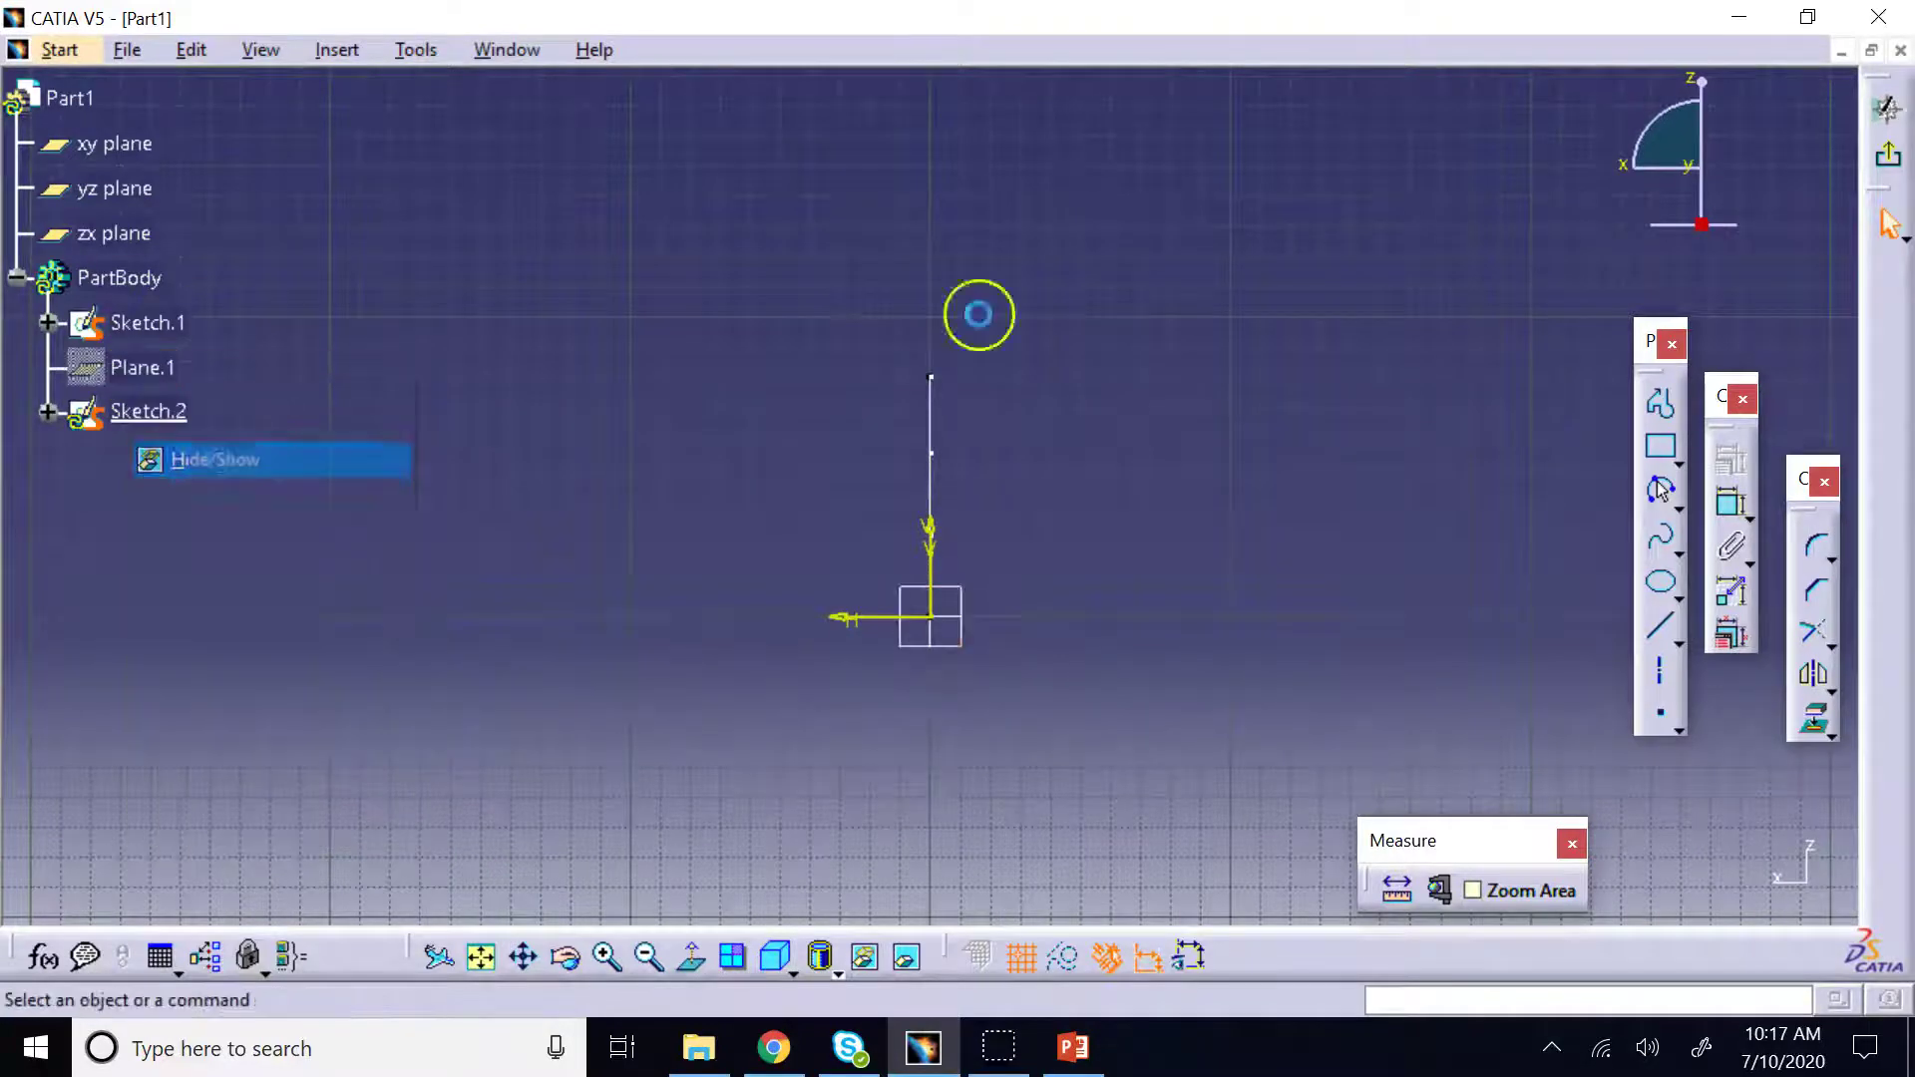
Draw a circle with a radius of about 0.39 in centred on the sketch origin at the curve's end and exit the sketch
left_click(1678, 506)
left_click(1630, 526)
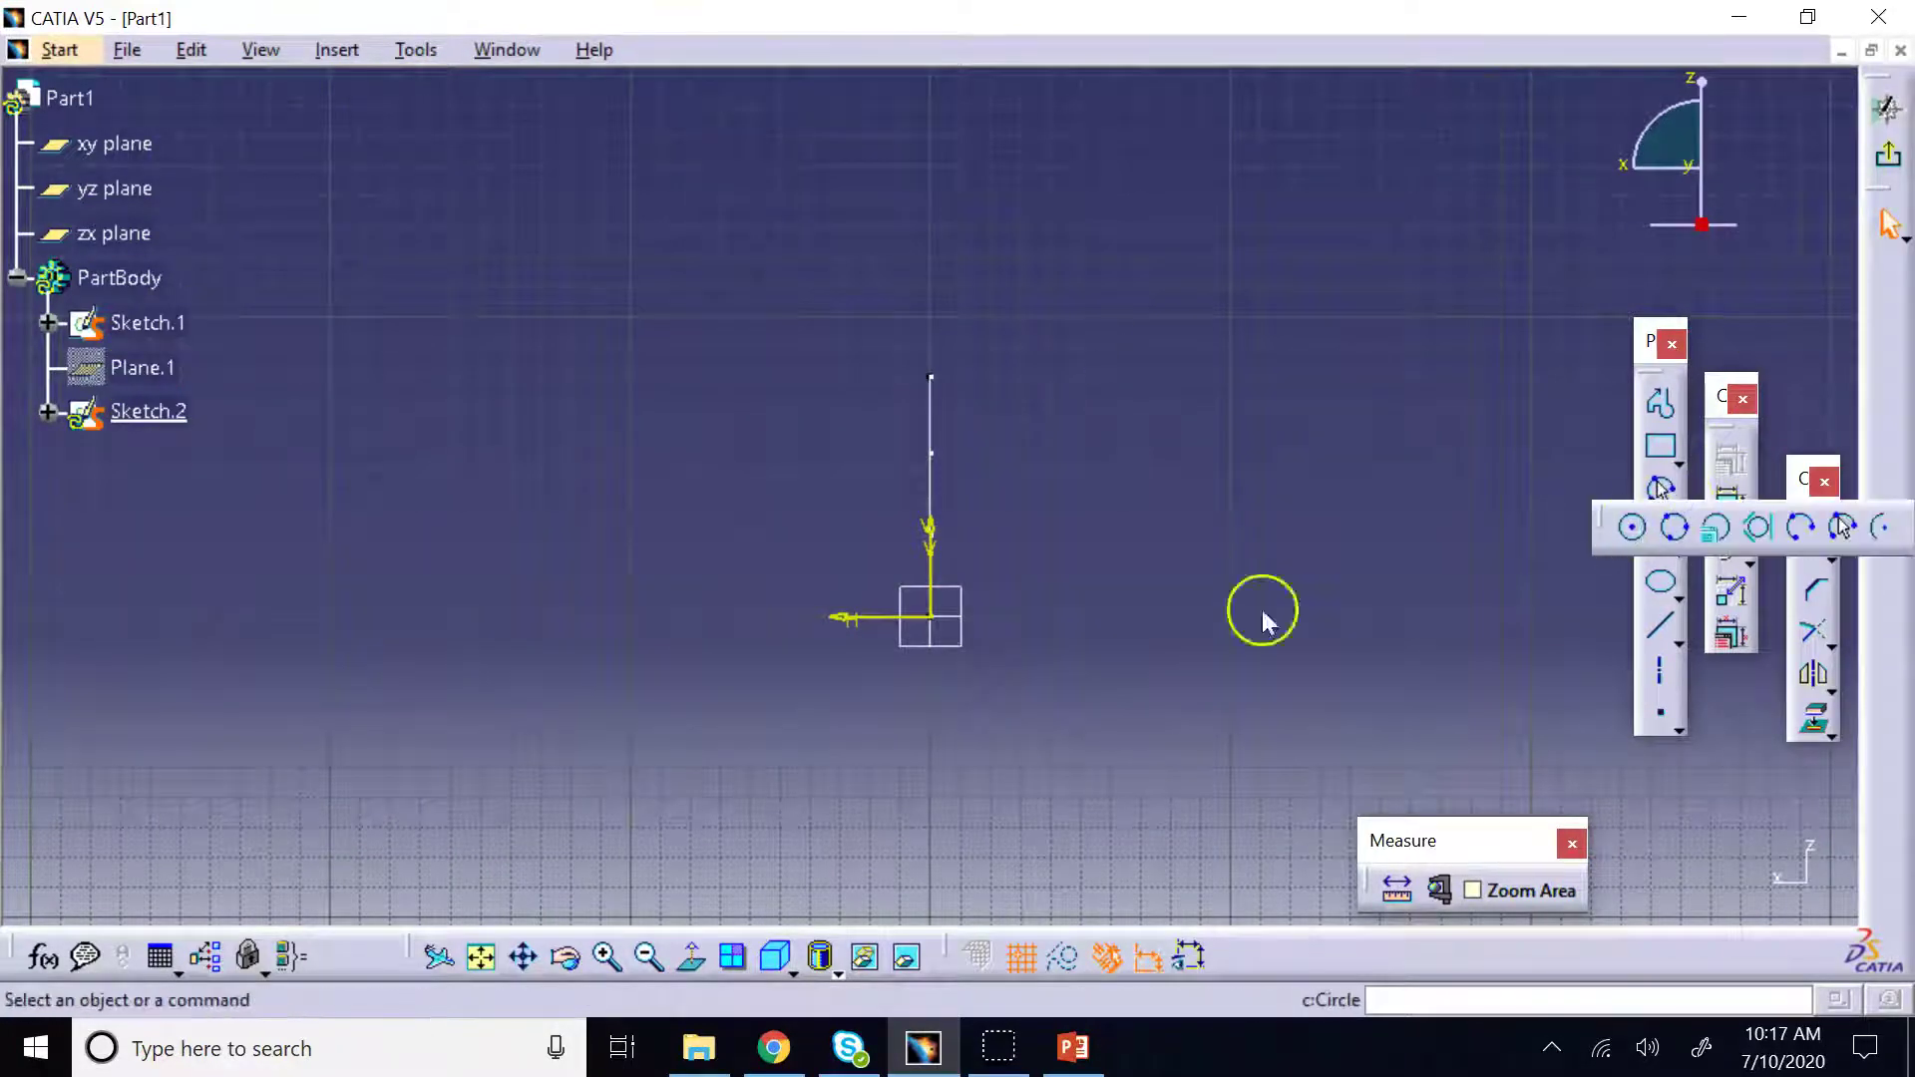
left_click(933, 618)
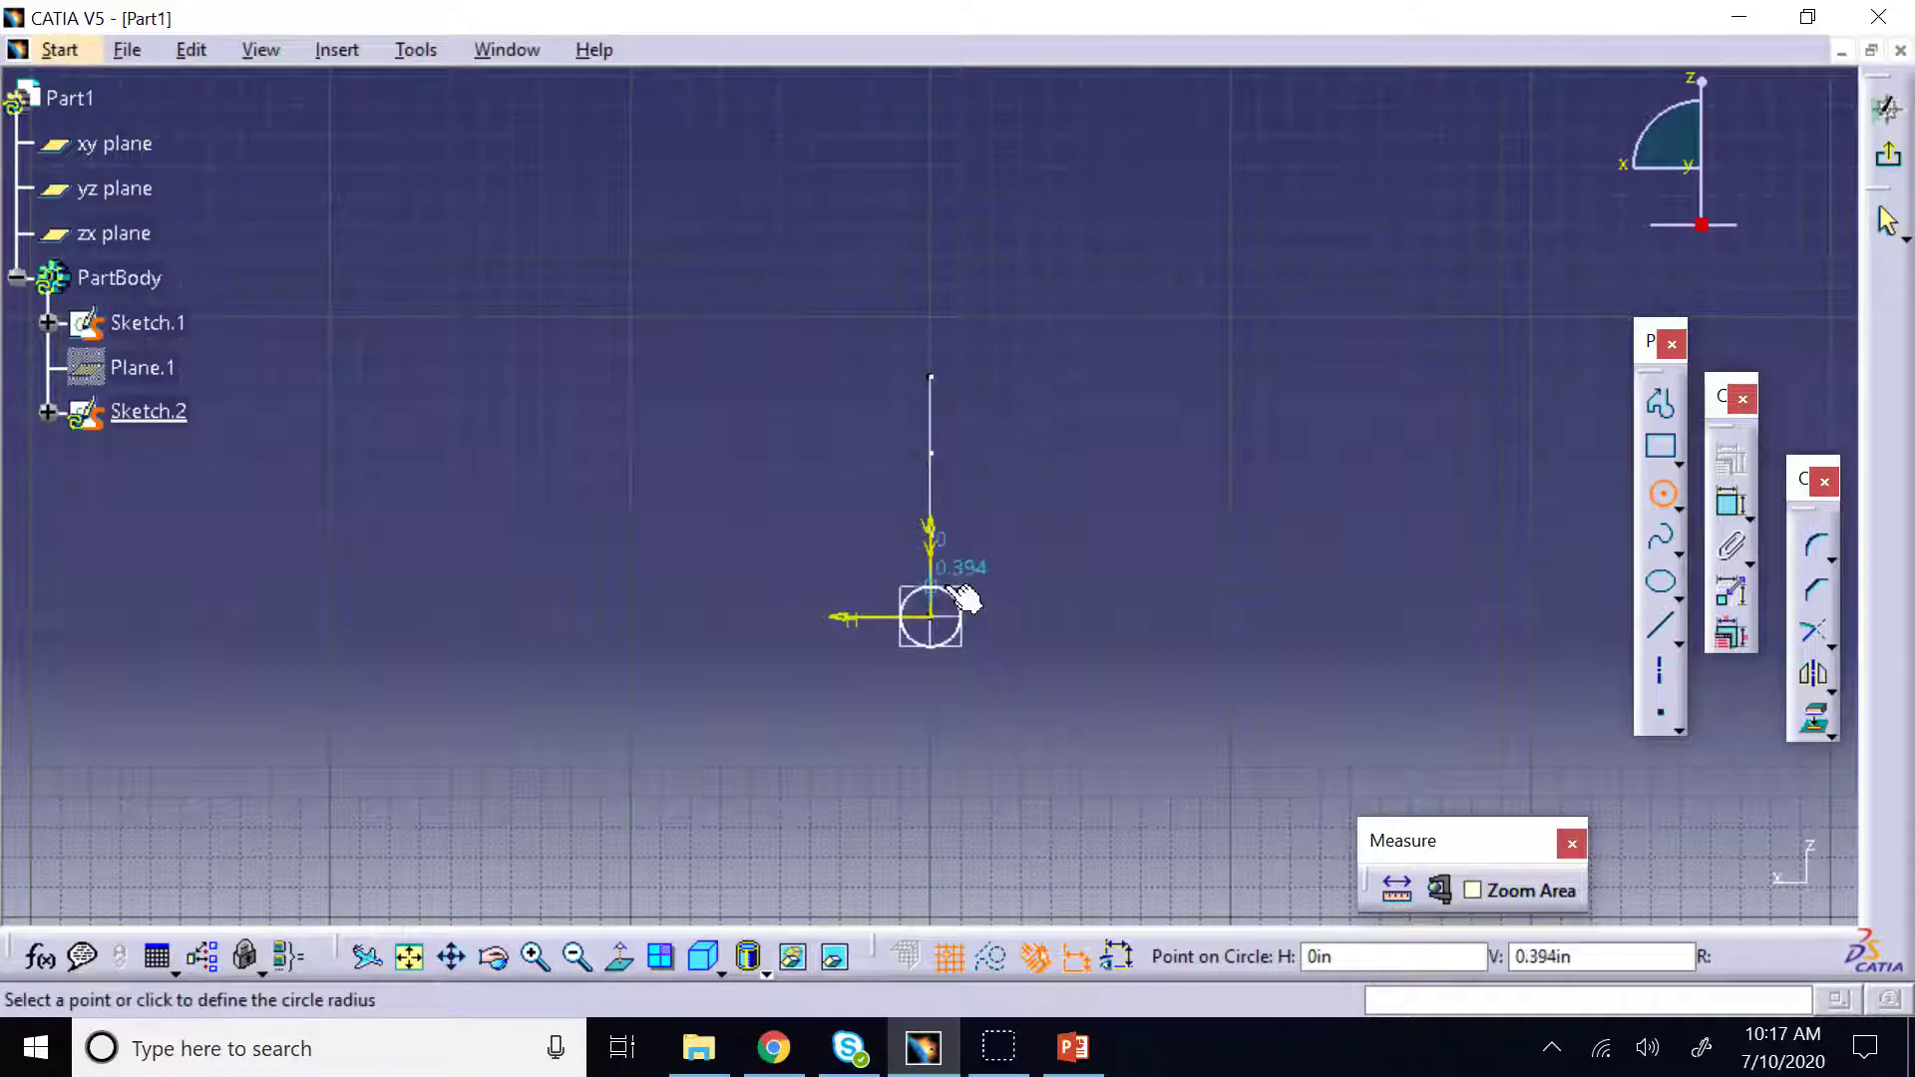
left_click(960, 602)
left_click(1889, 107)
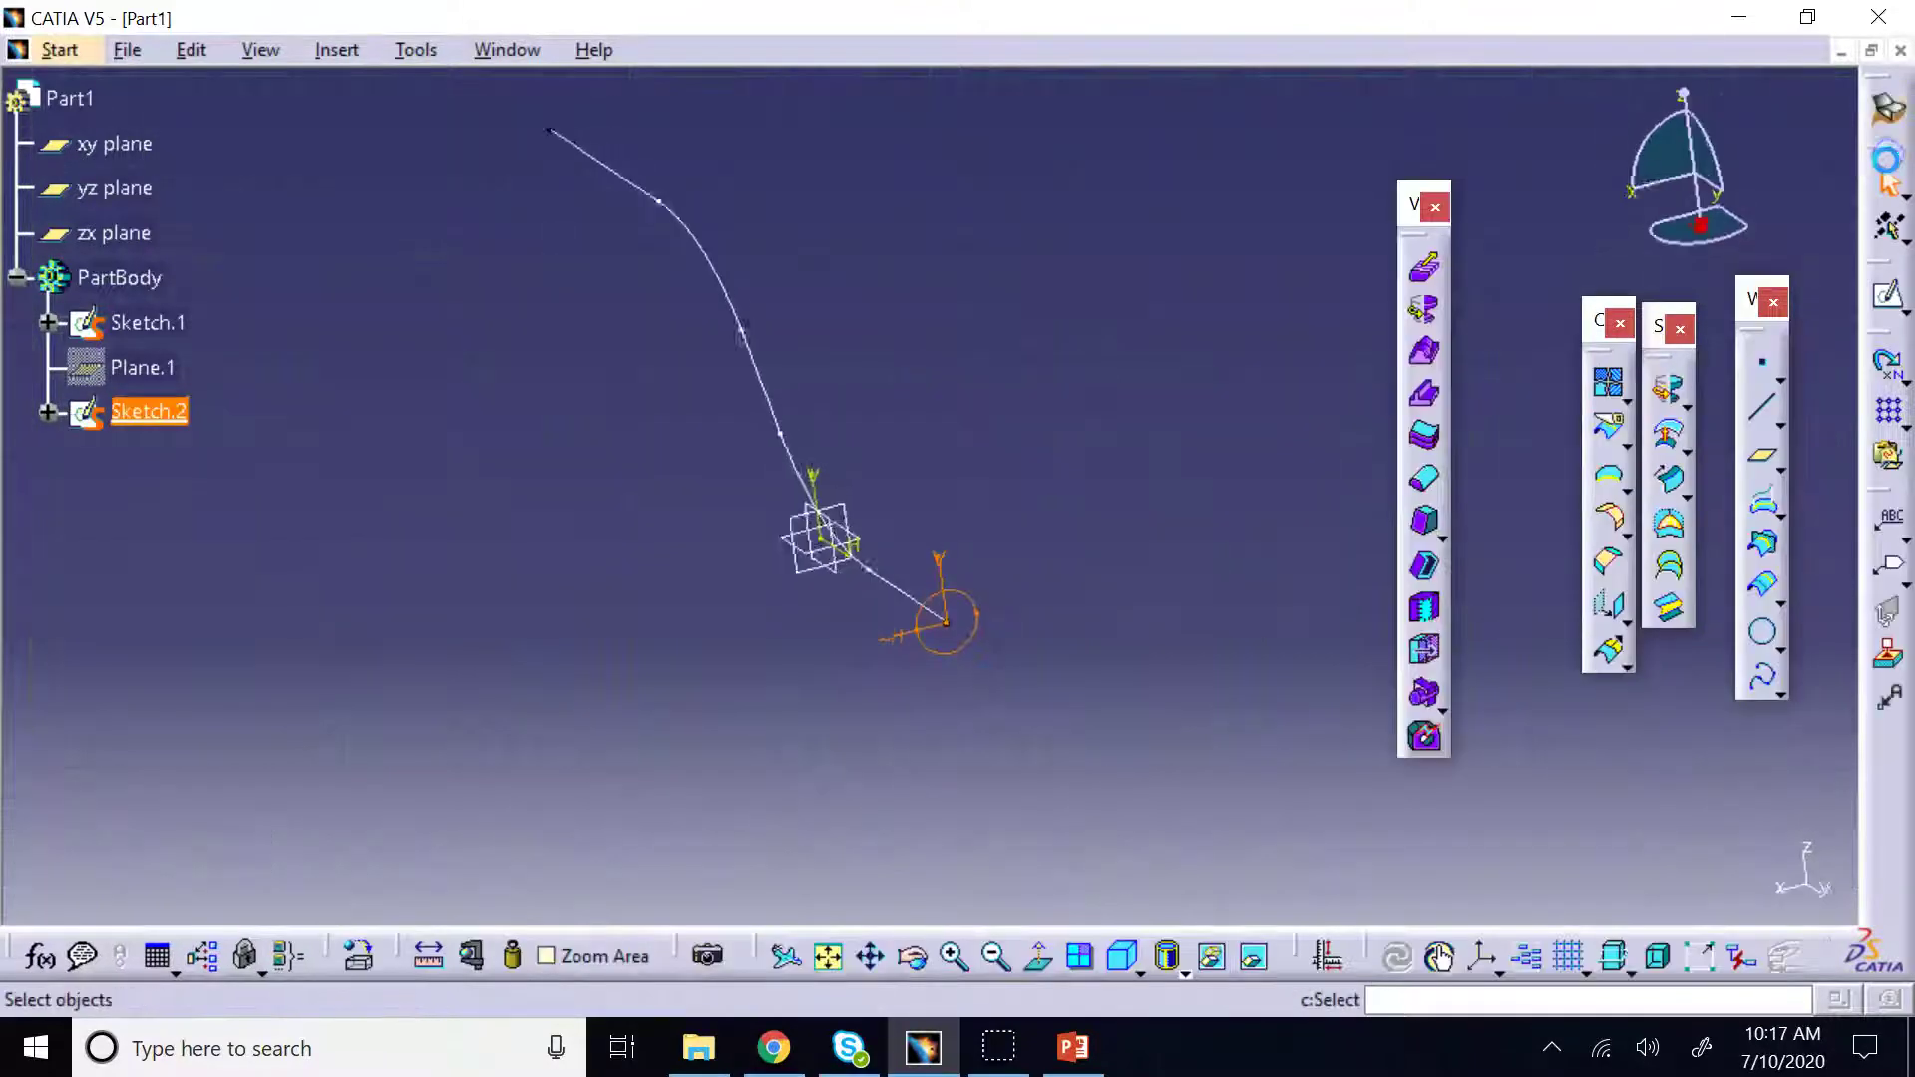
Sweep the circle in Sketch.2 along the Sketch.1 guide curve as an explicit swept surface with reference surface
left_click(1078, 352)
left_click(828, 956)
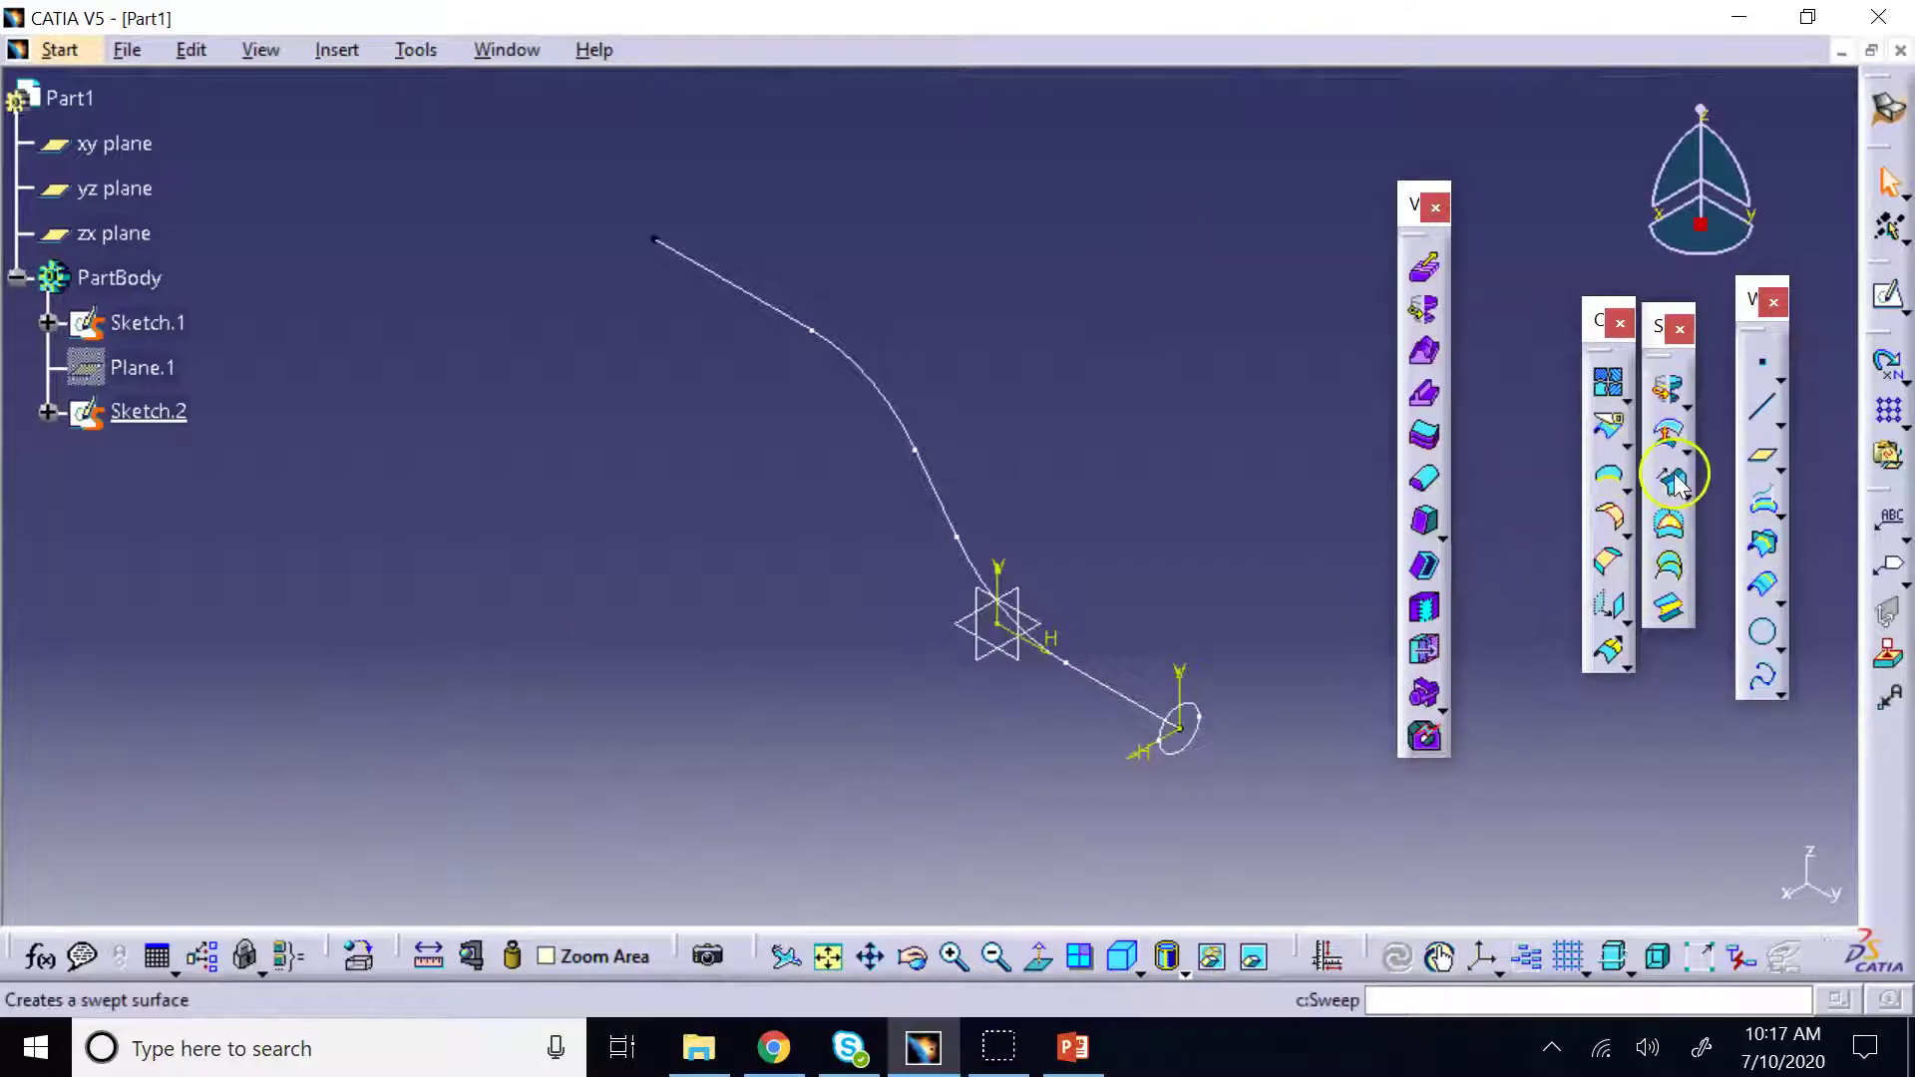
left_click(1670, 475)
left_click(1187, 729)
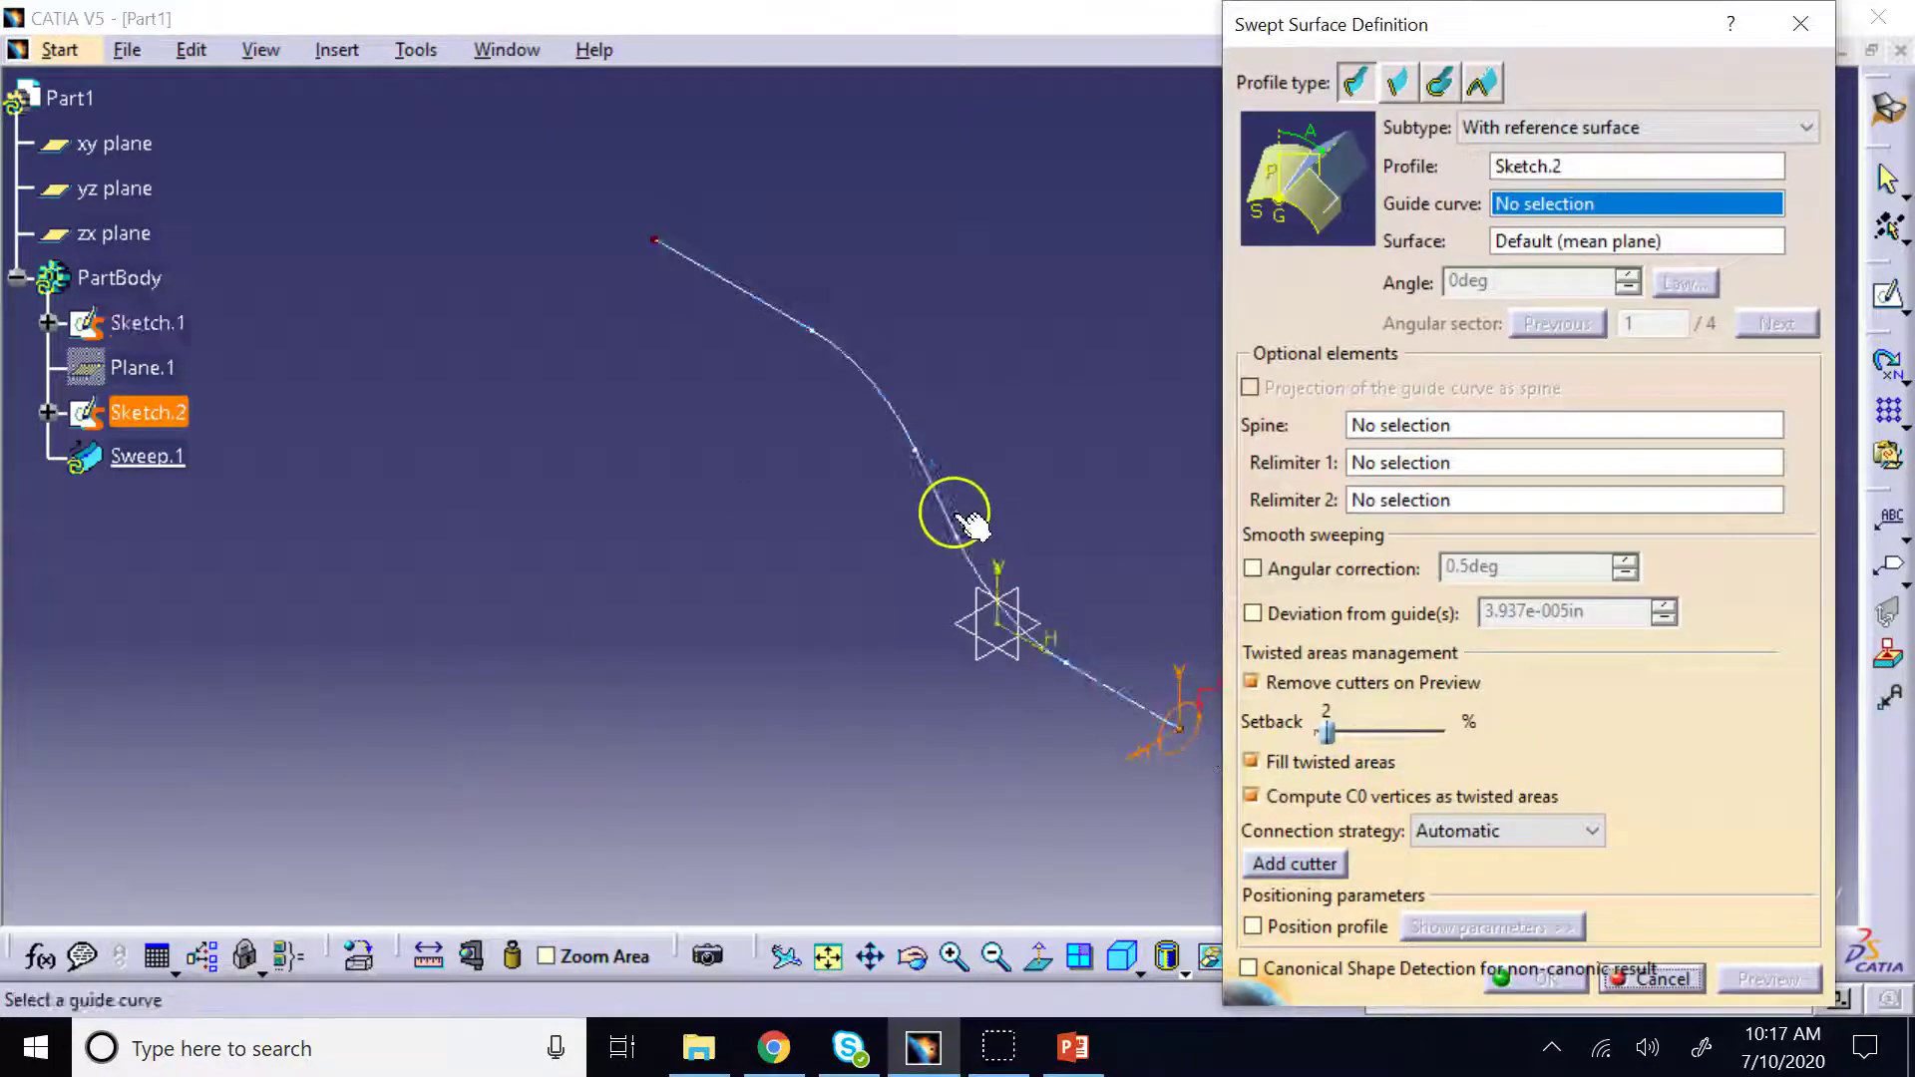
left_click(941, 504)
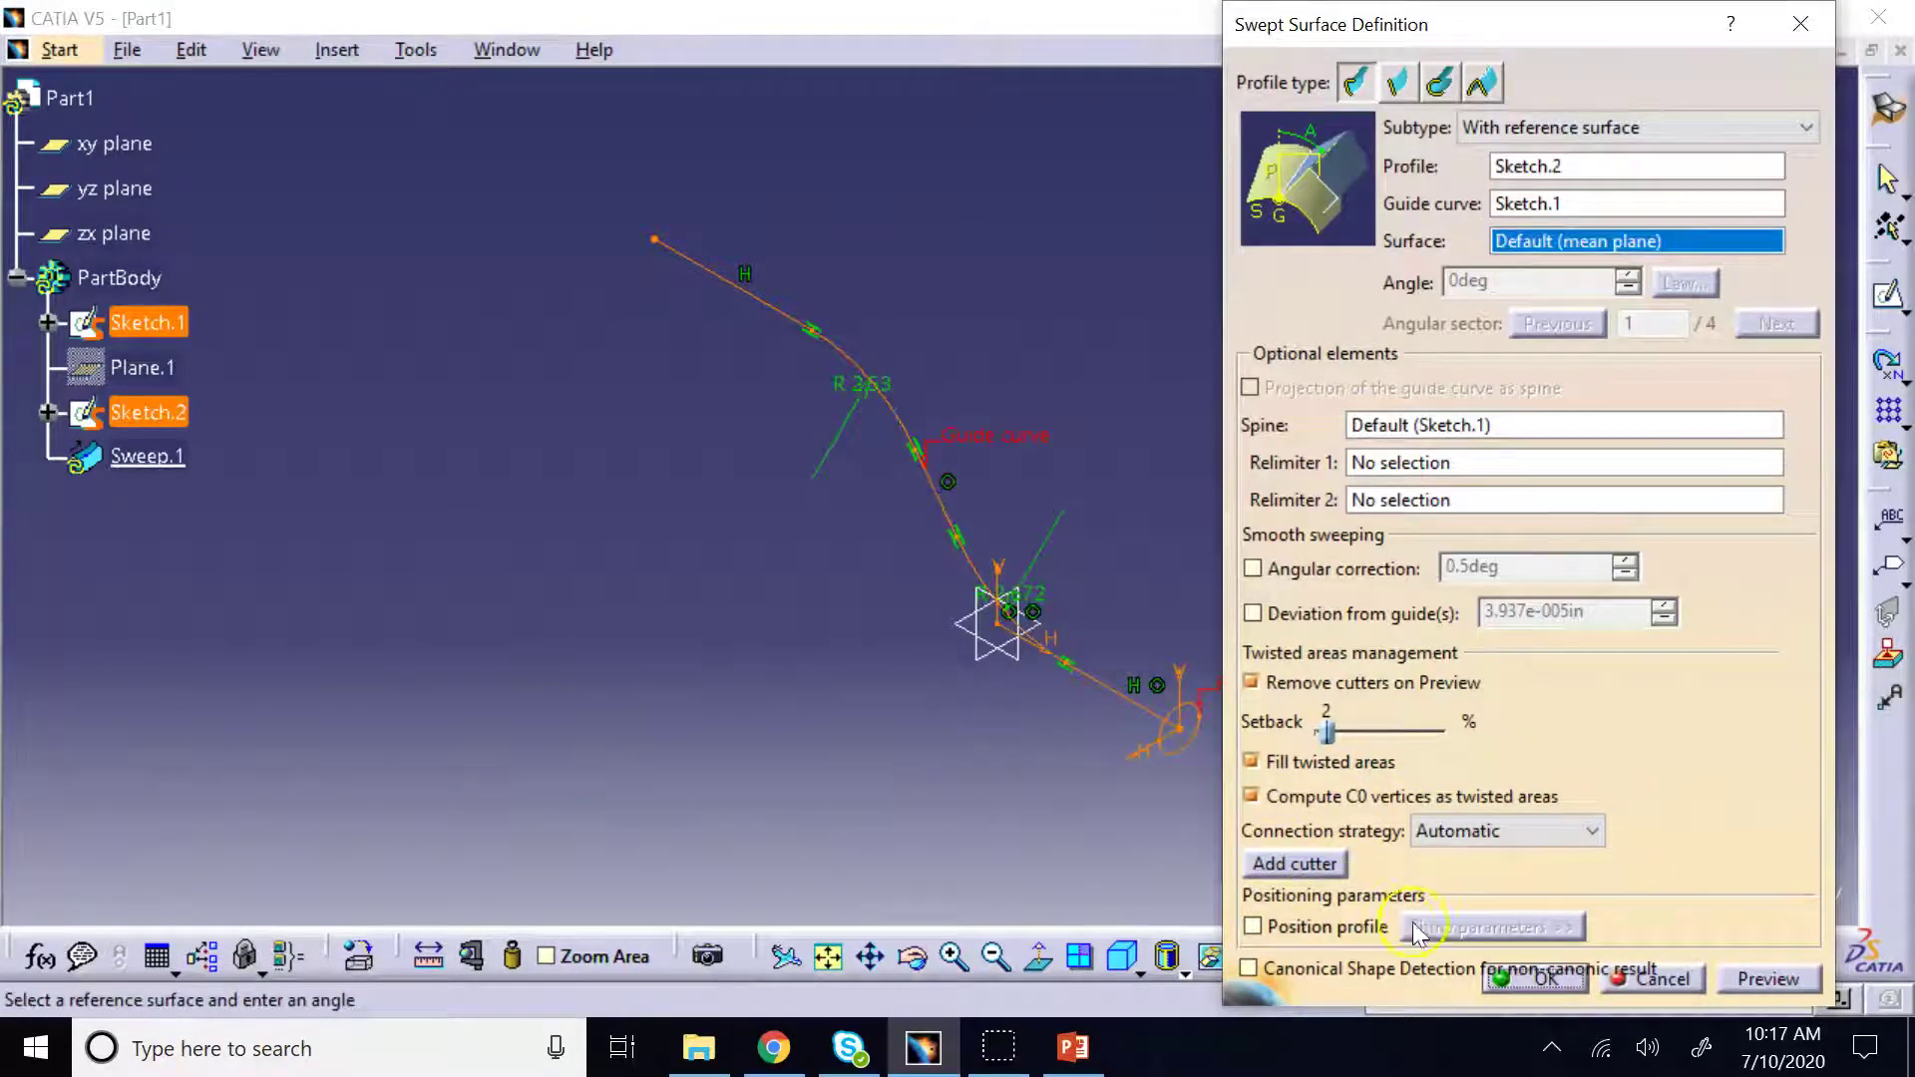
left_click(1534, 978)
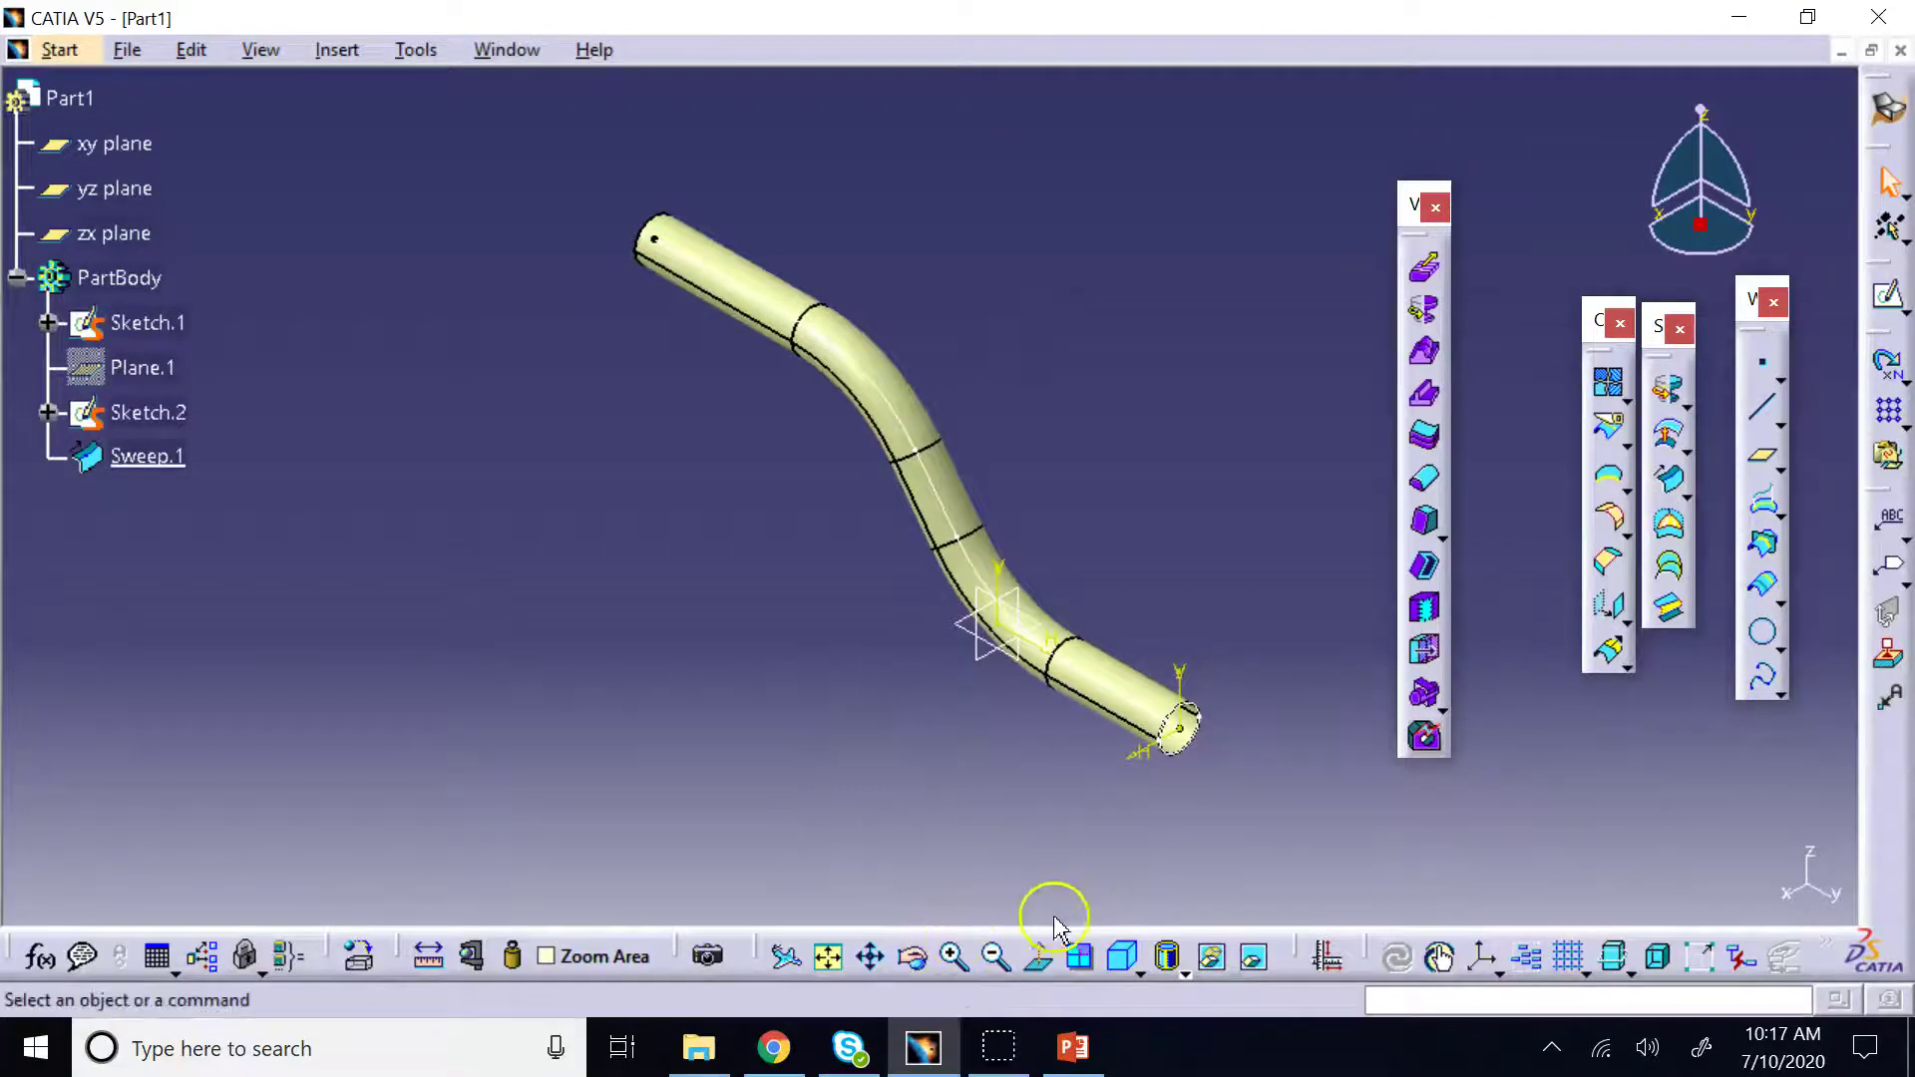
Hide the guide curve sketch, Sketch.1, running through the swept tube
left_click(955, 957)
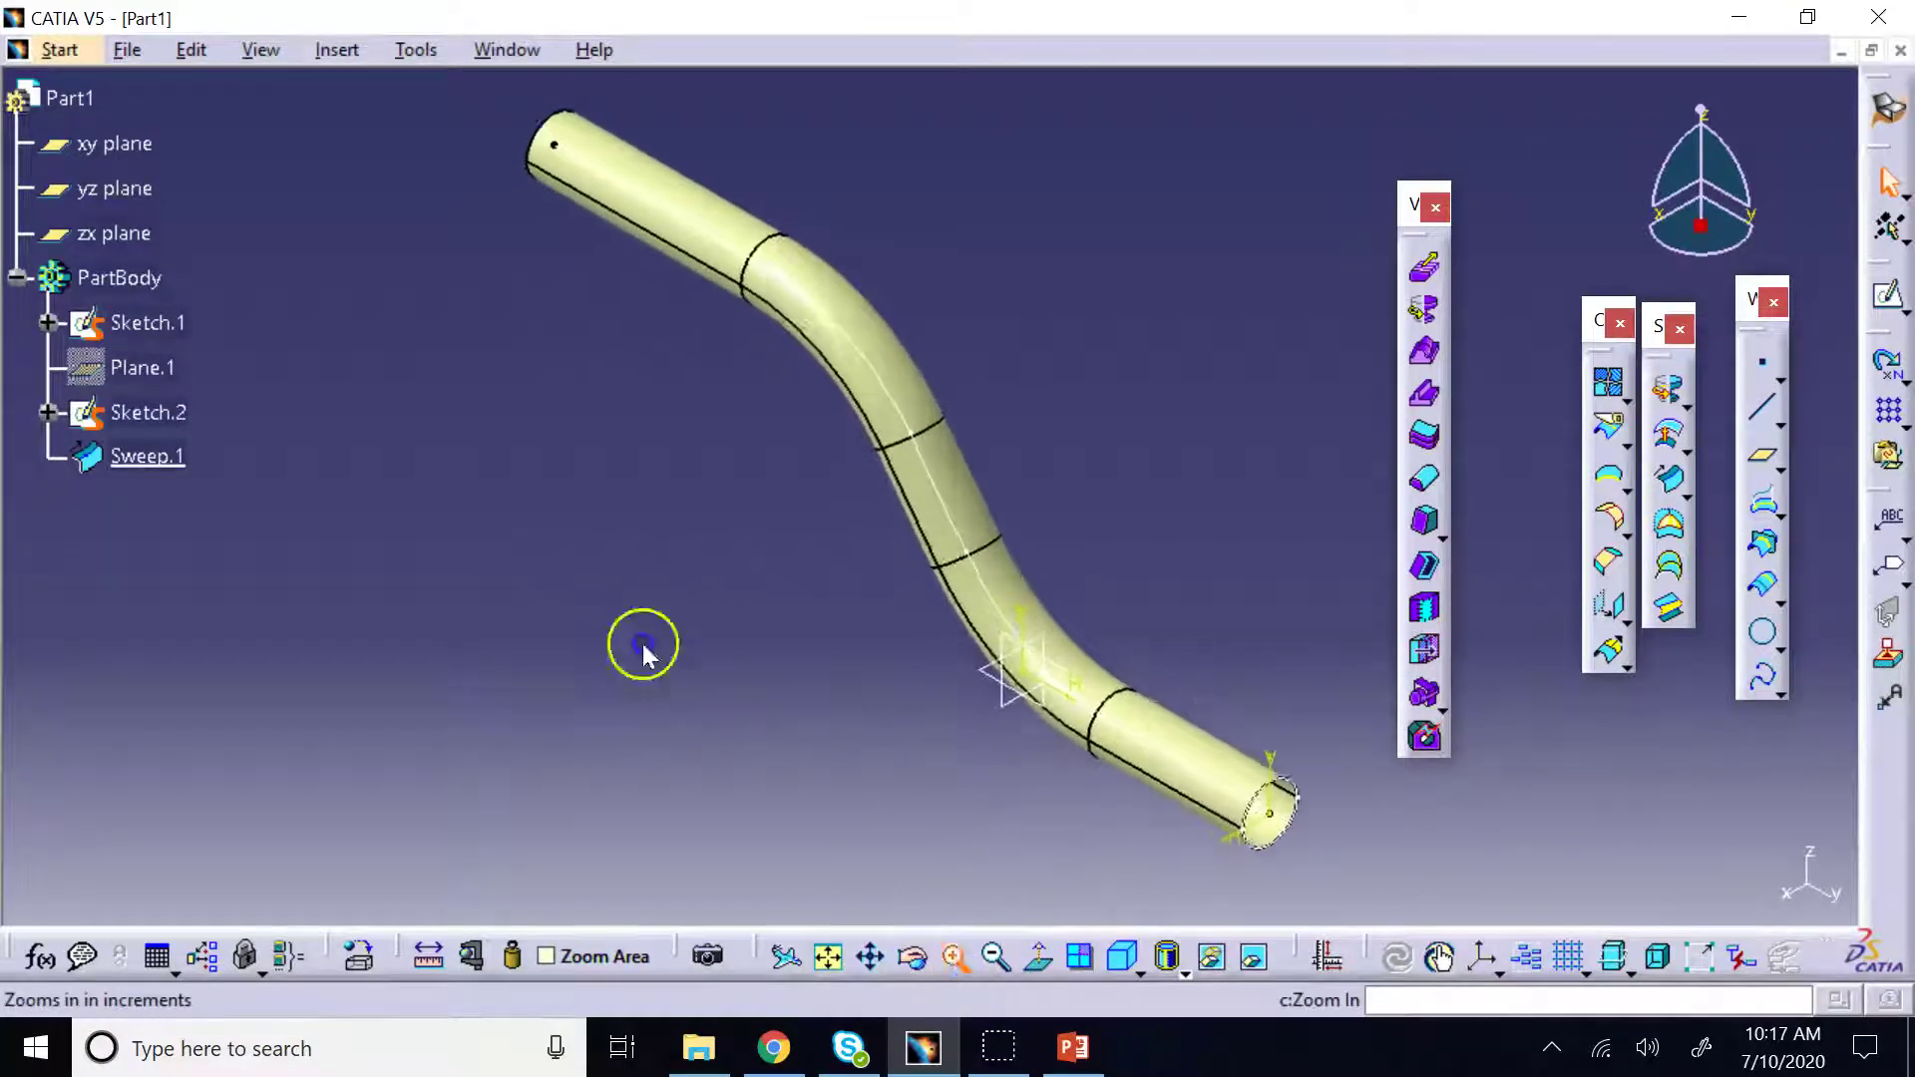
left_click(955, 958)
left_click(955, 958)
left_click(955, 958)
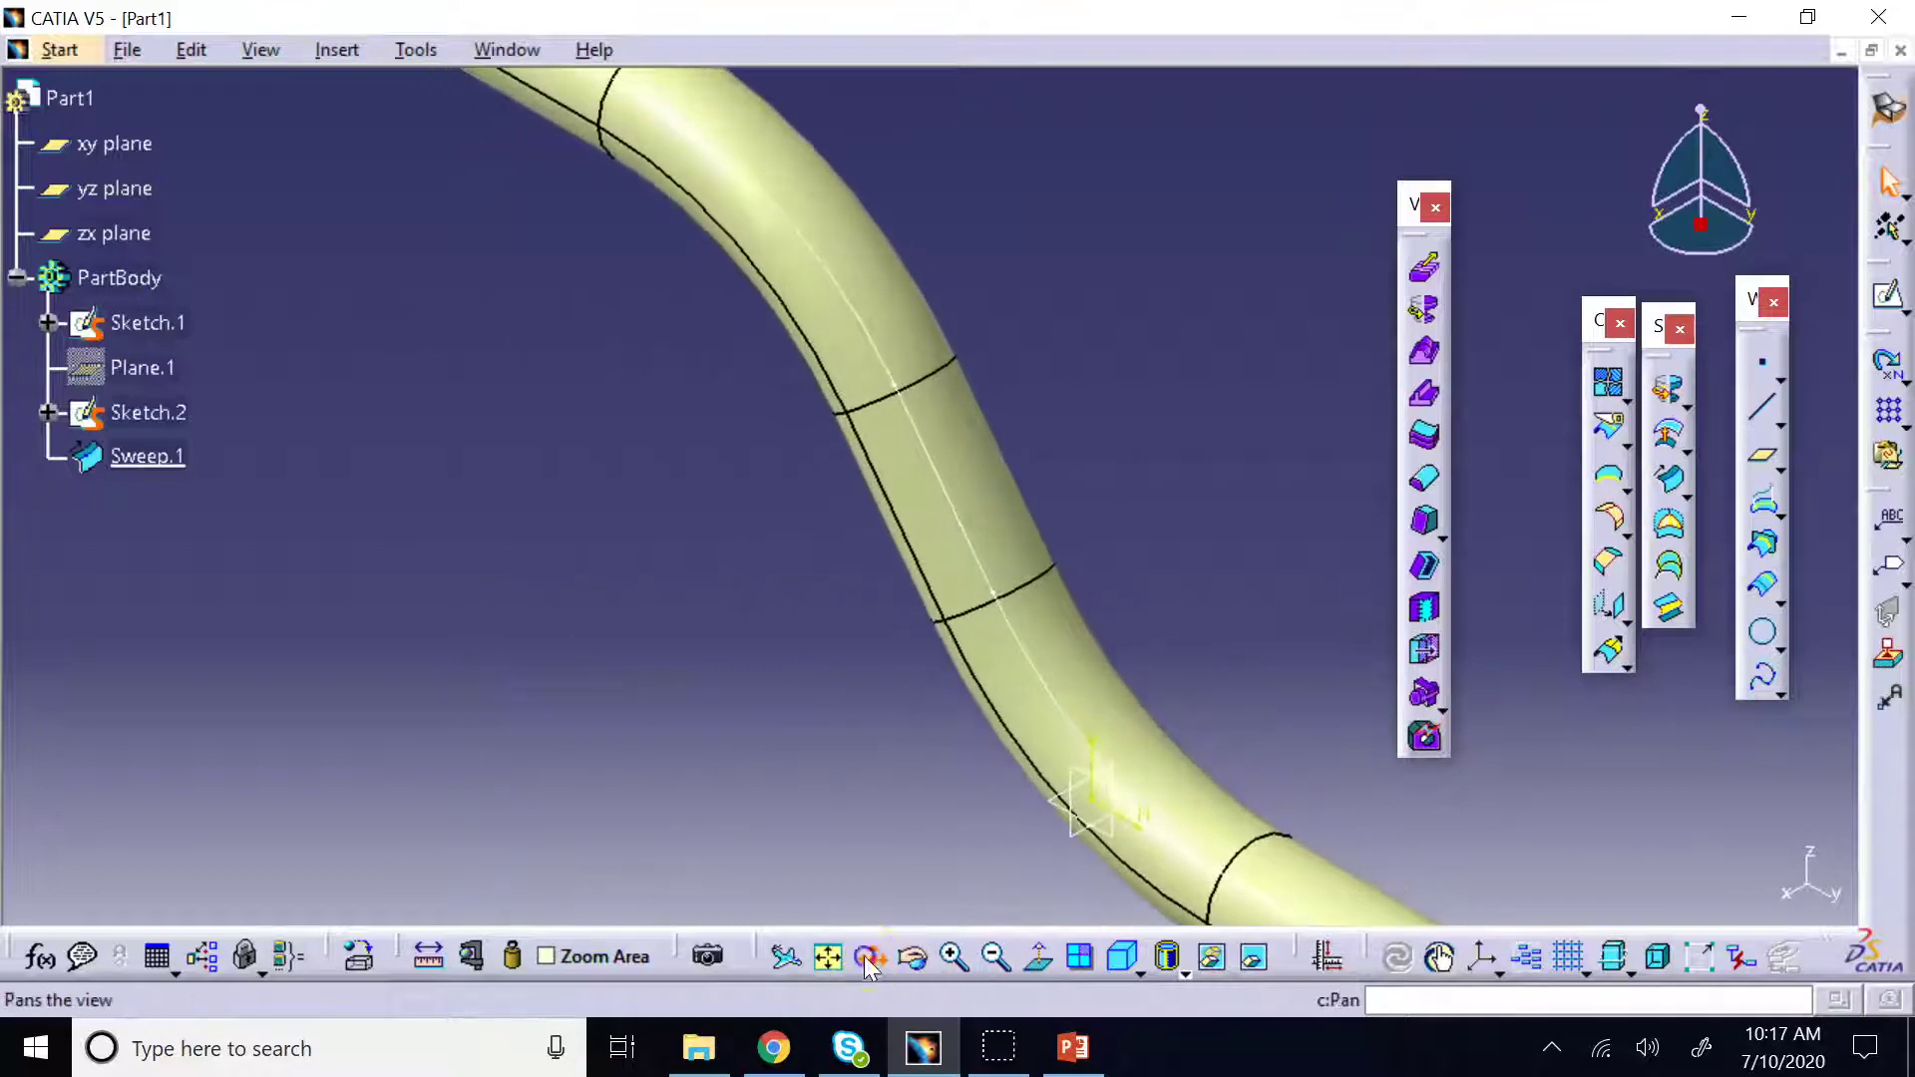
left_click_drag(1113, 883, 462, 290)
left_click(994, 271)
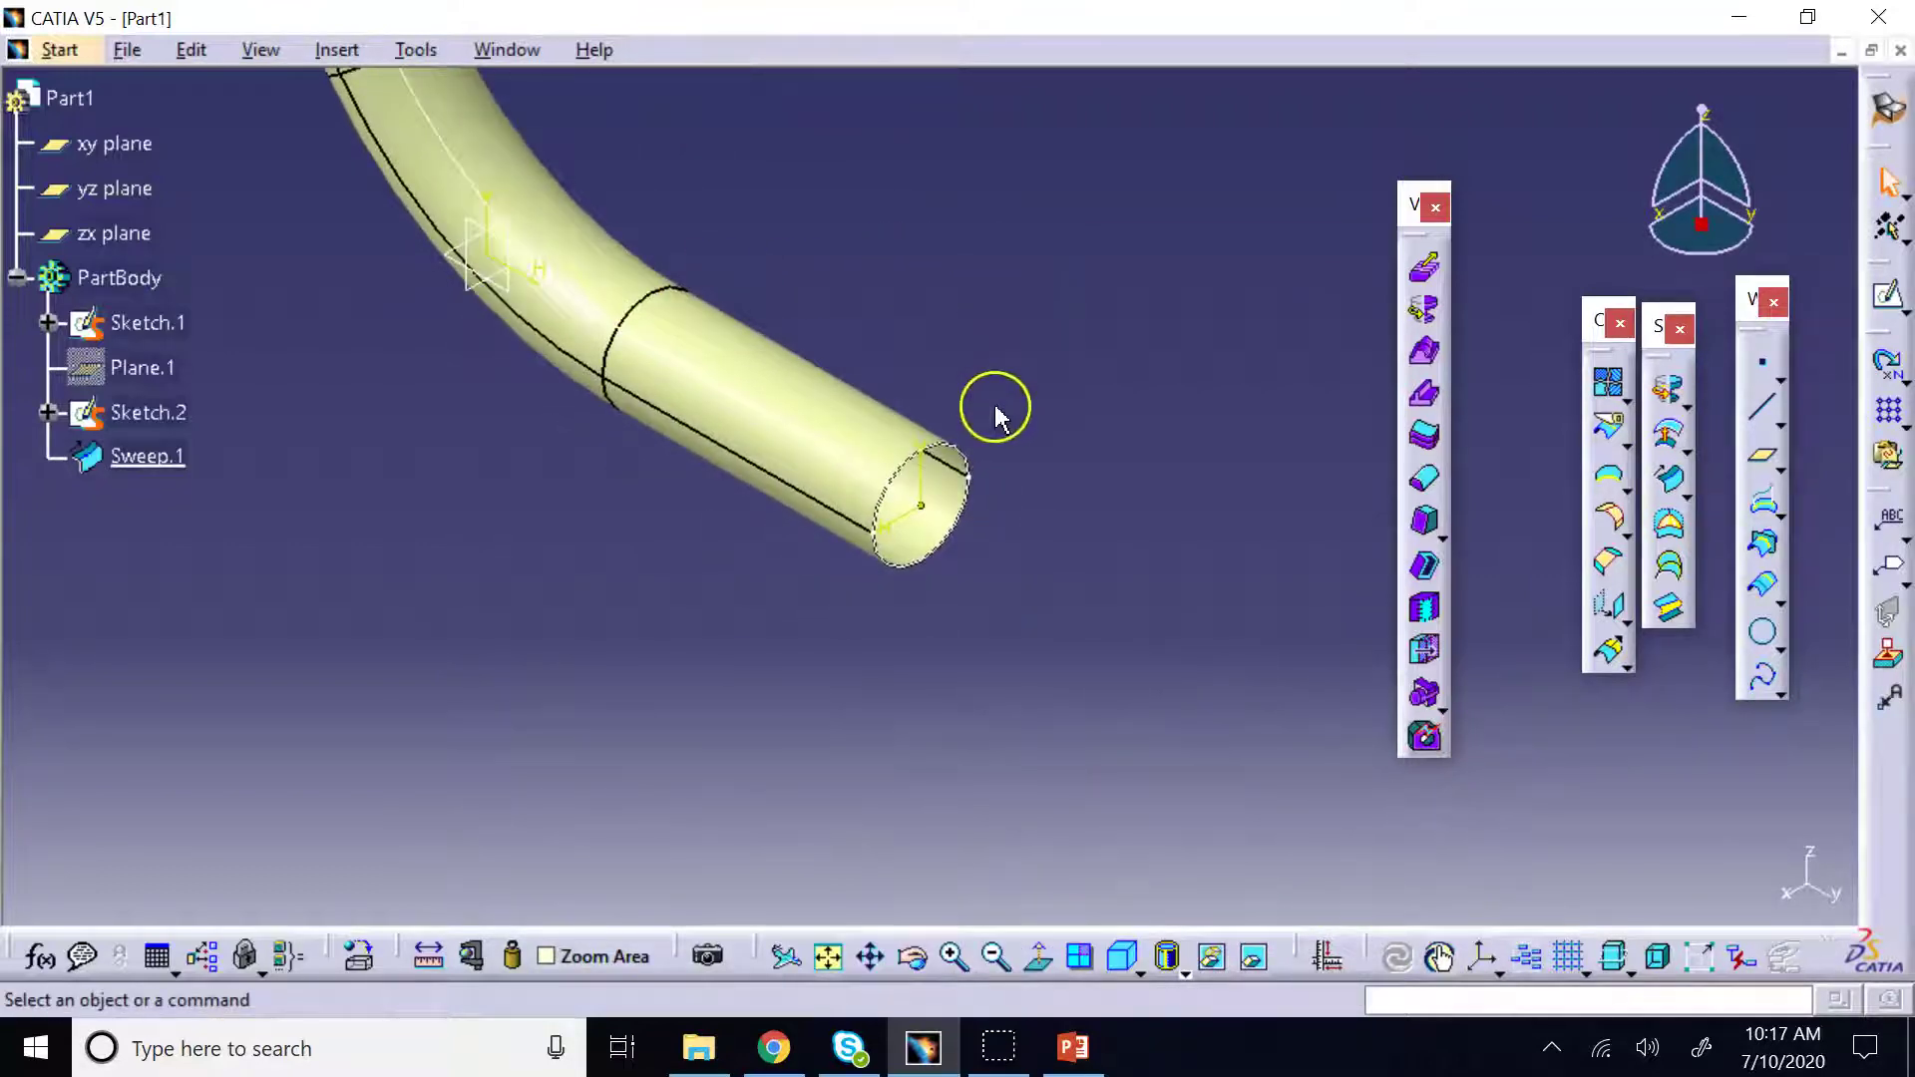
right_click(148, 413)
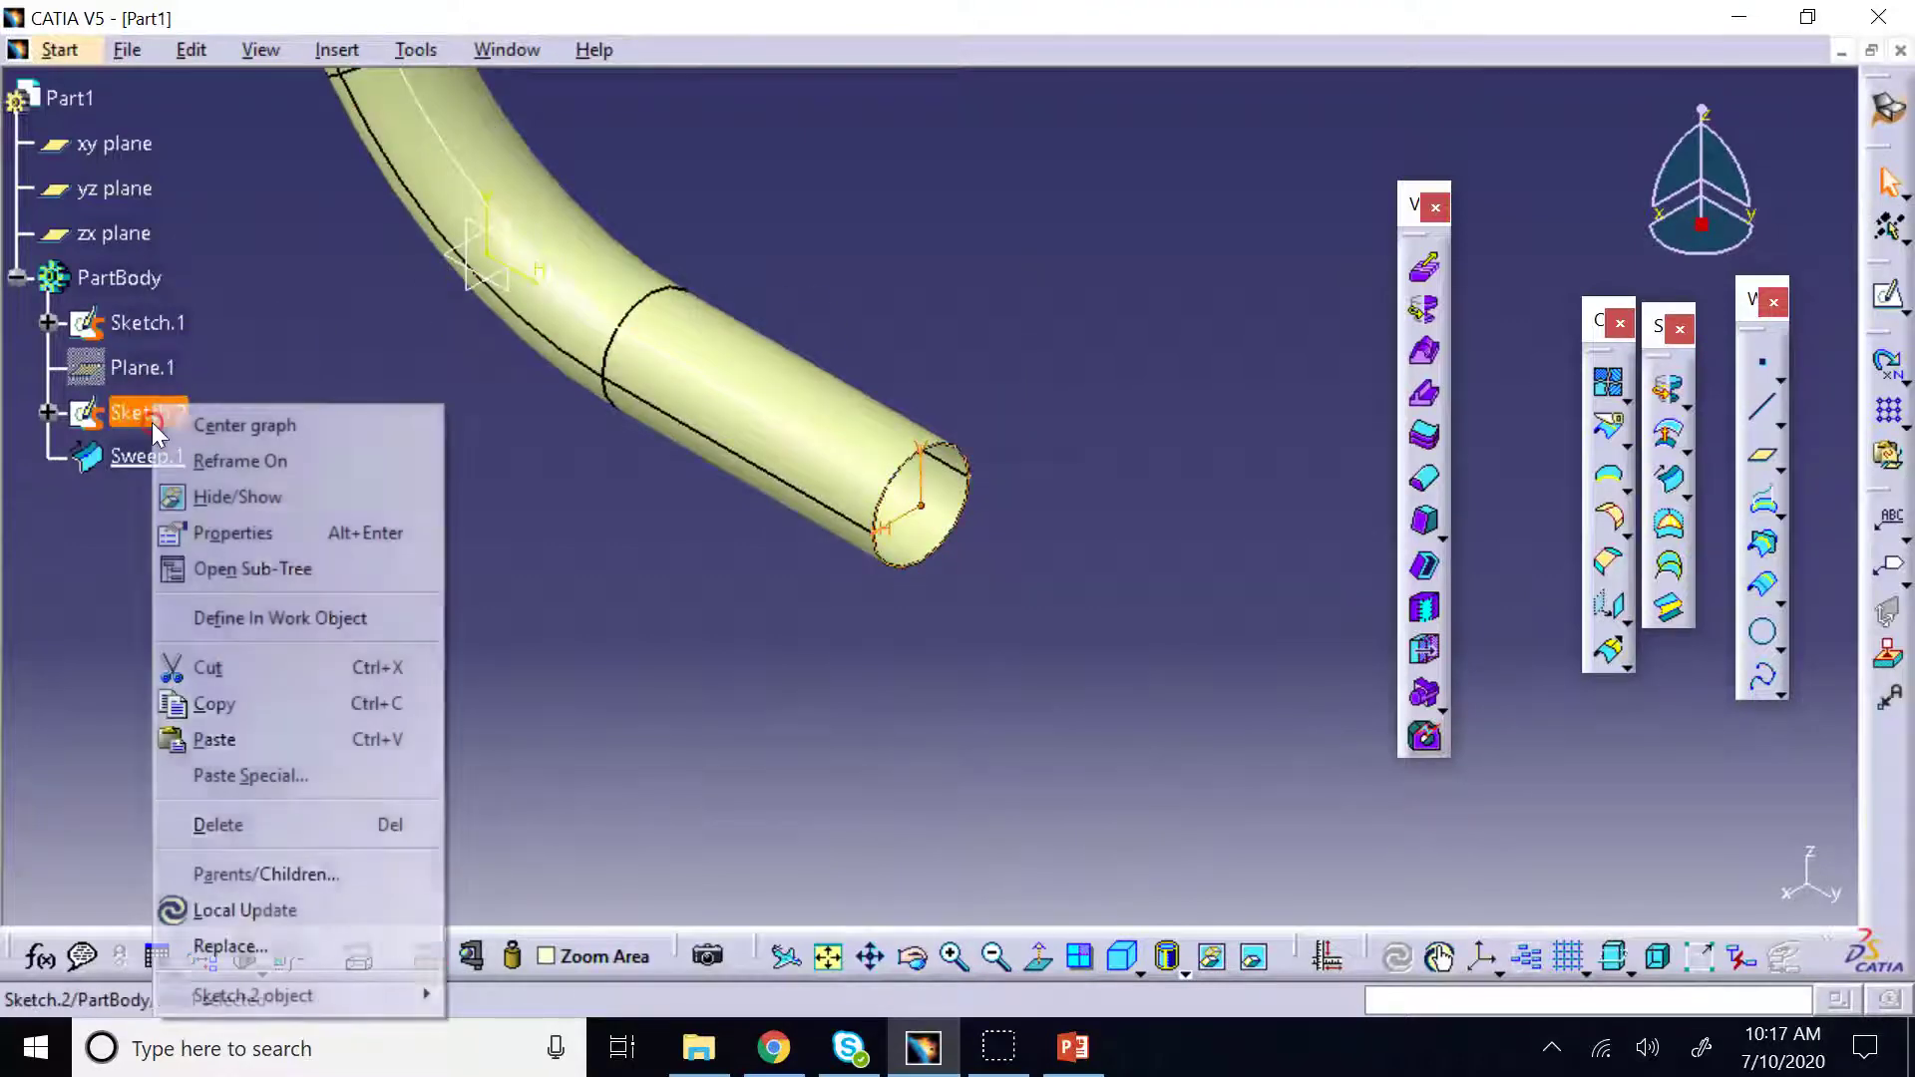
left_click(140, 322)
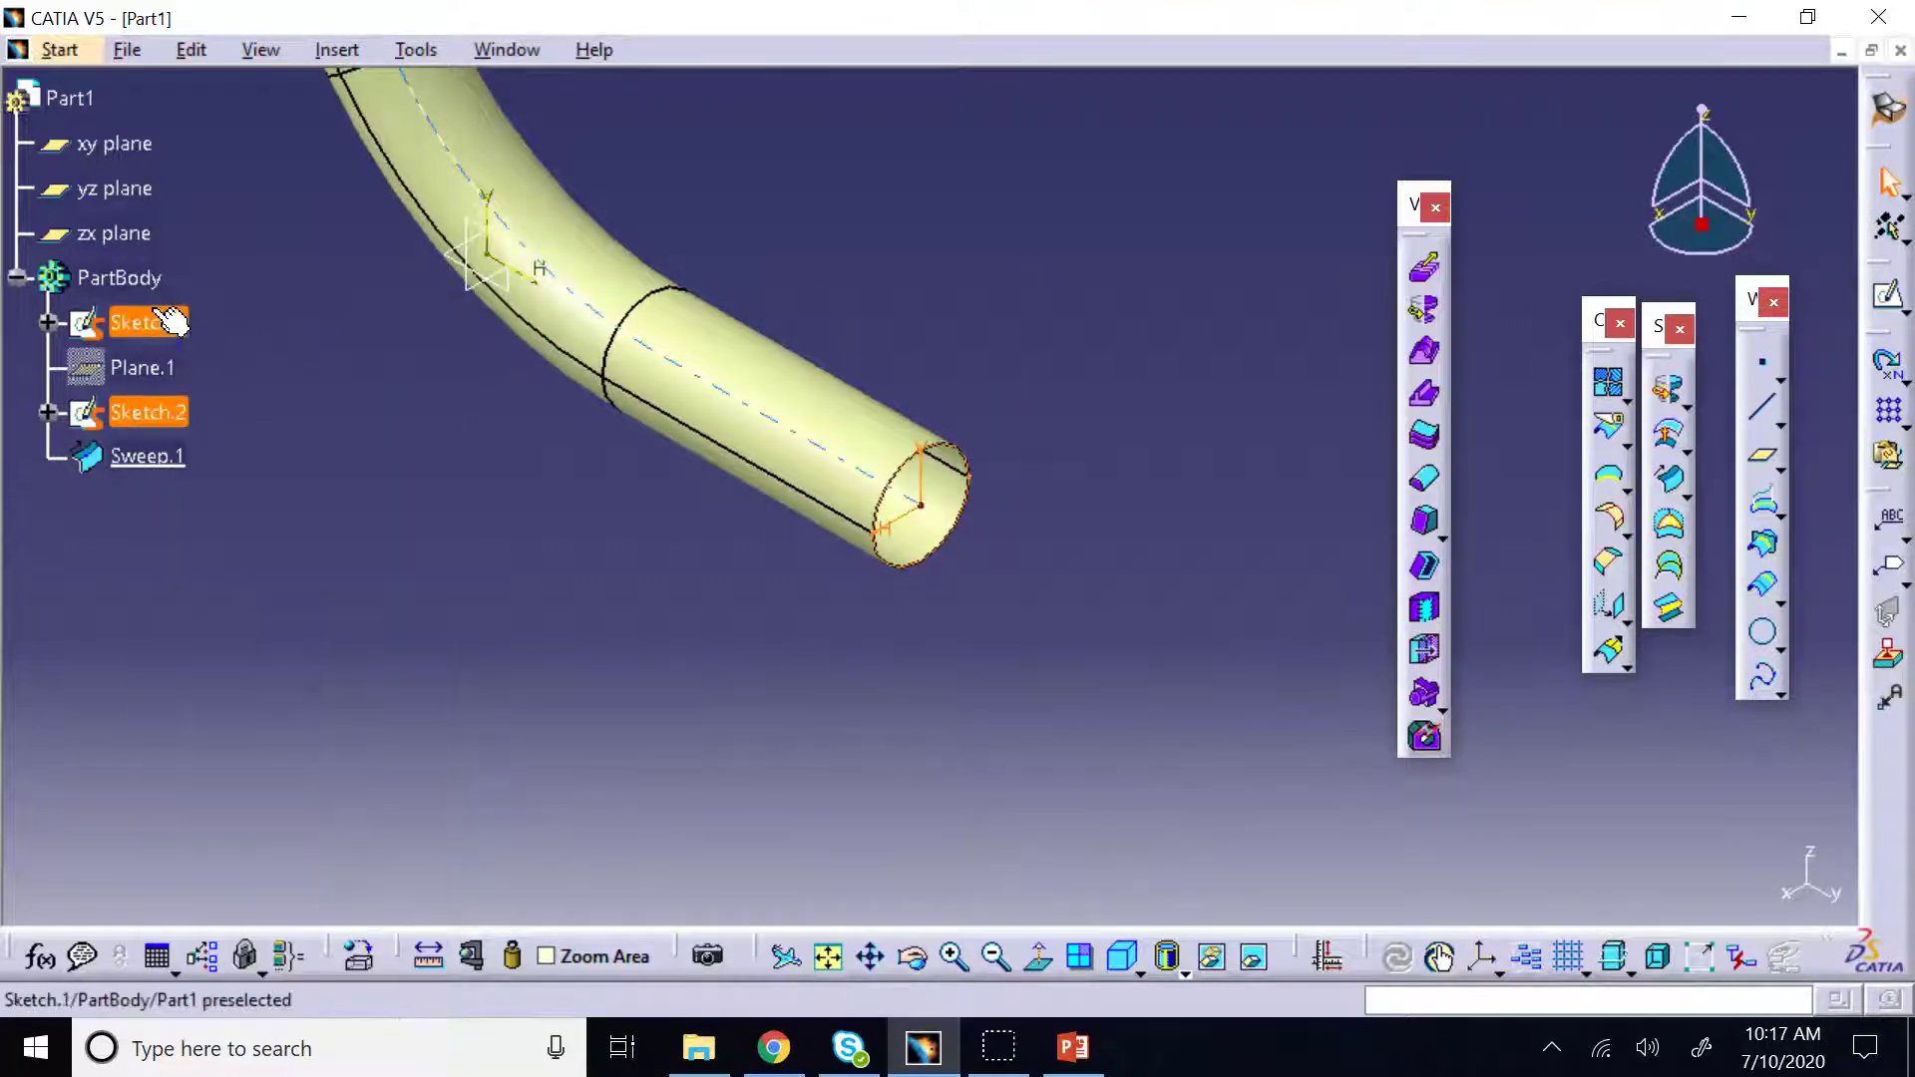
right_click(150, 315)
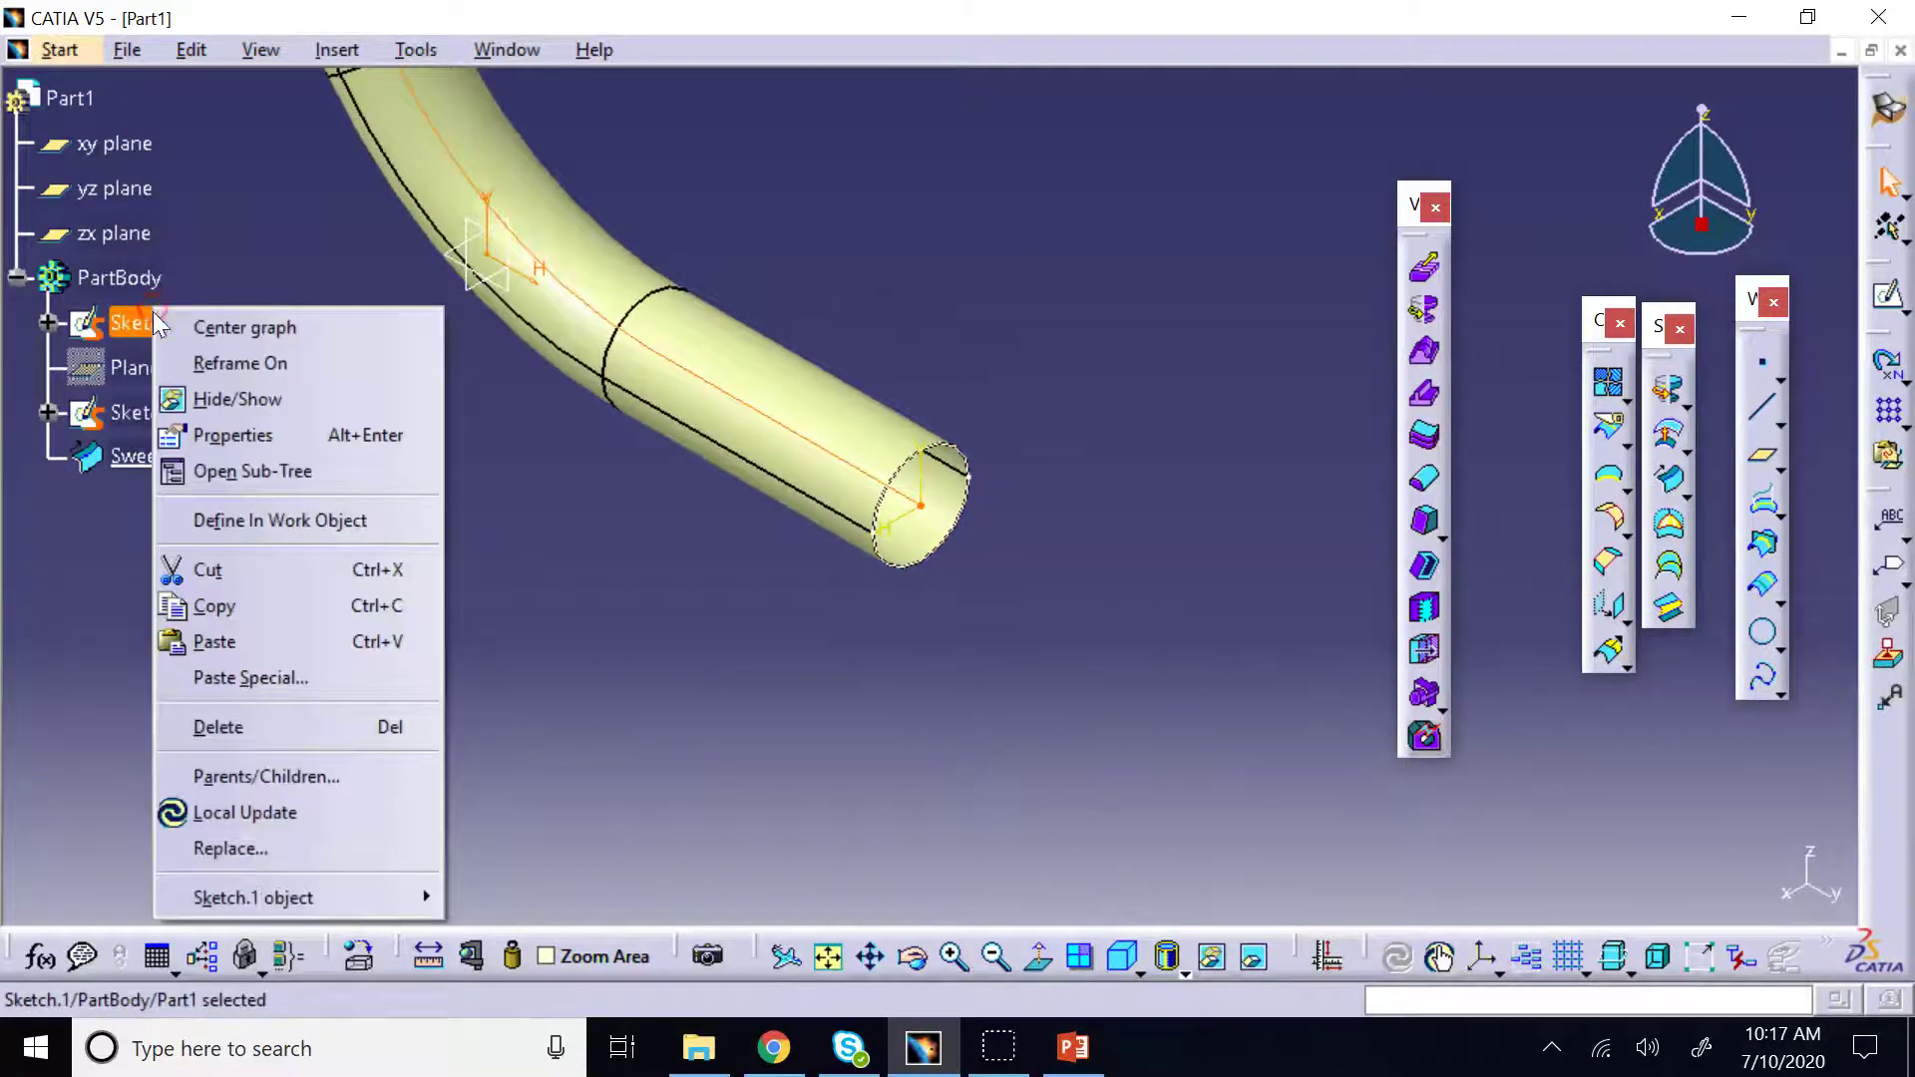
left_click(245, 398)
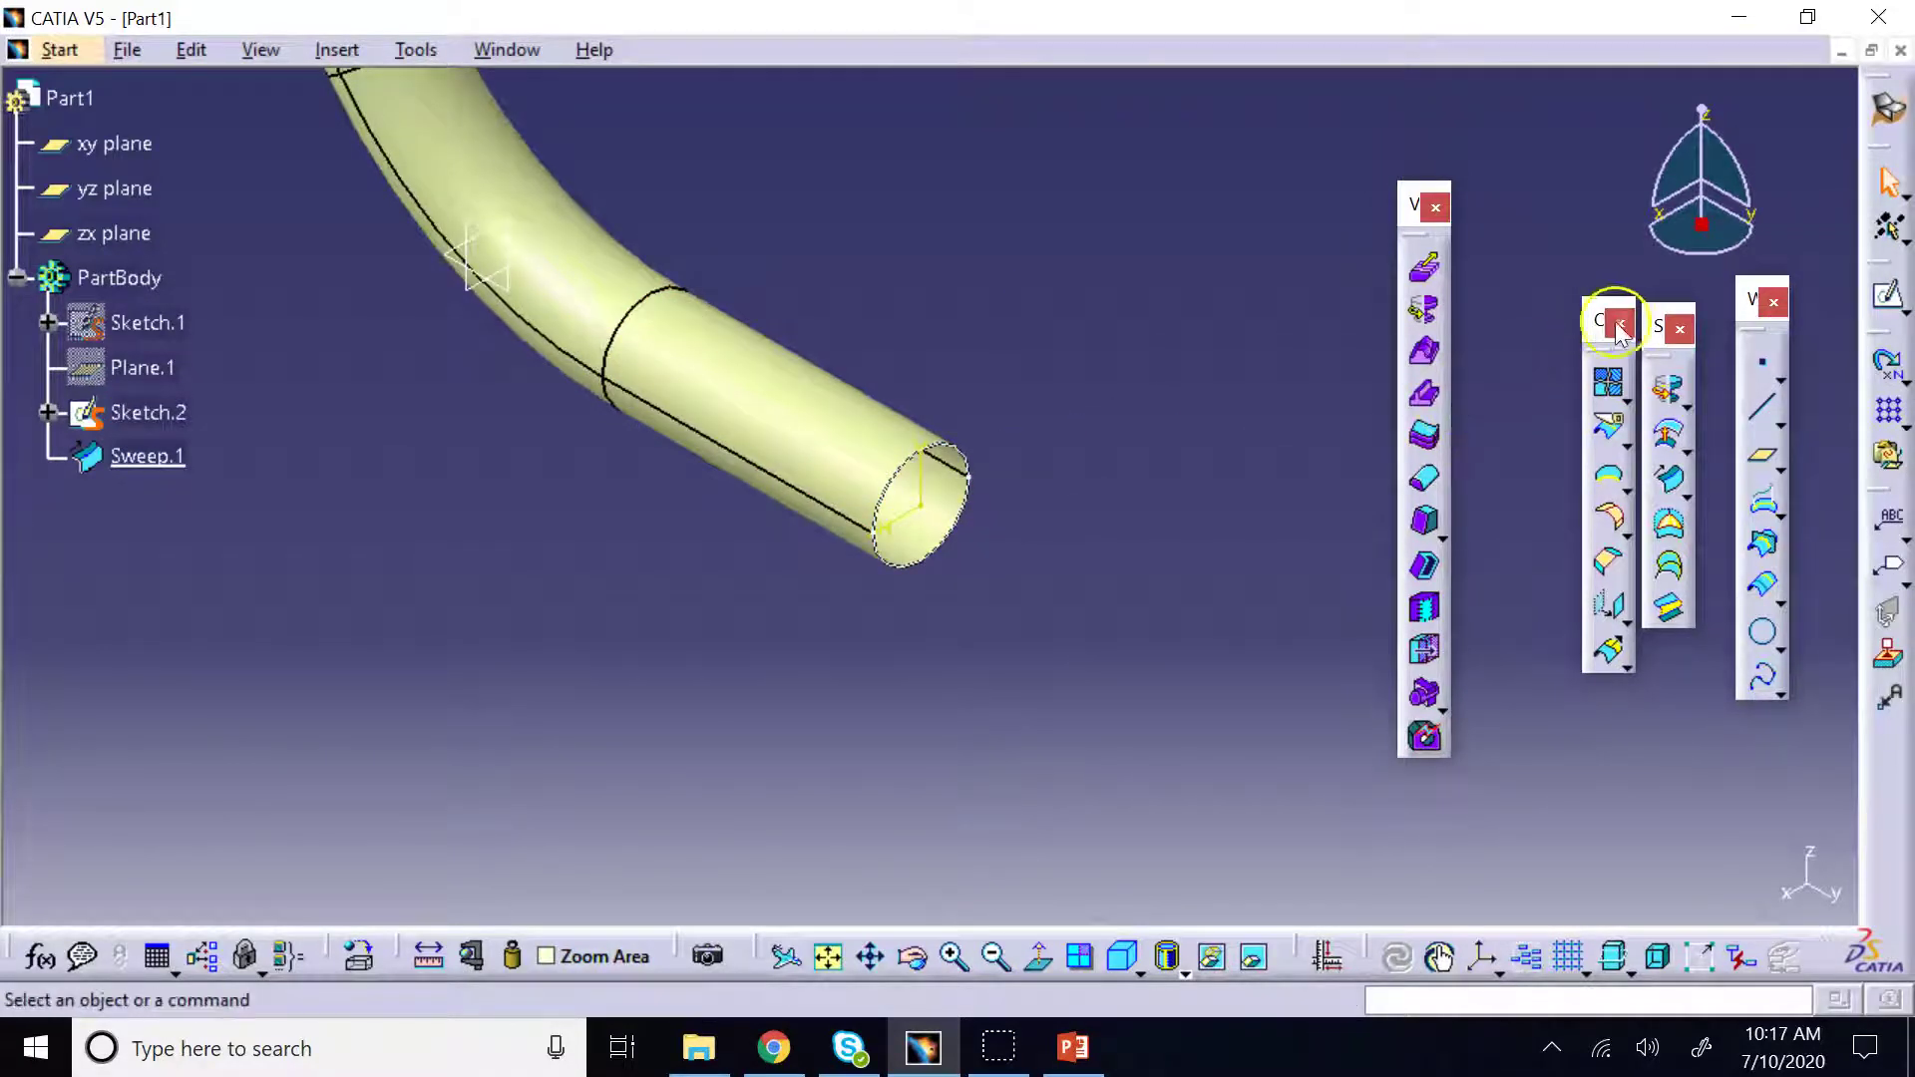
Close the lower open end of the swept tube with a Fill surface bounded by its circular edge
left_click_drag(1658, 328, 1107, 227)
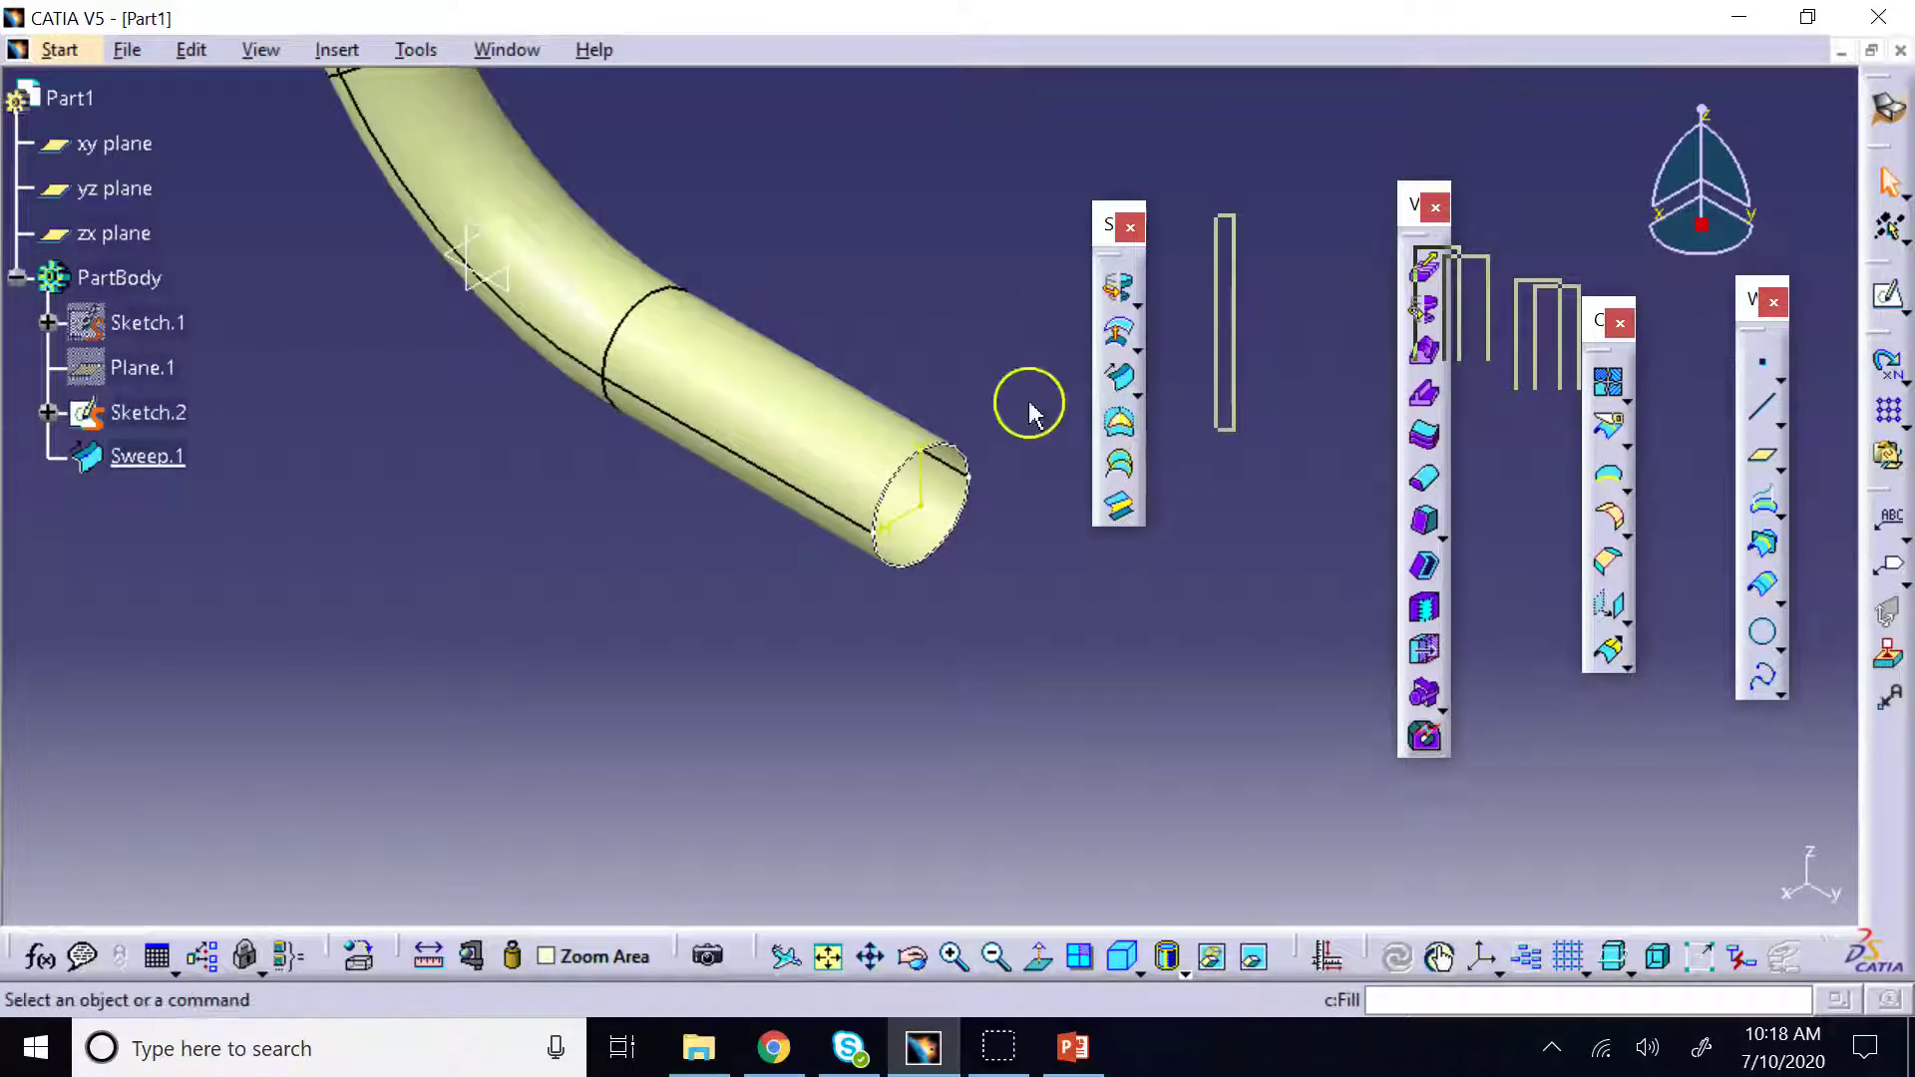
left_click(1119, 427)
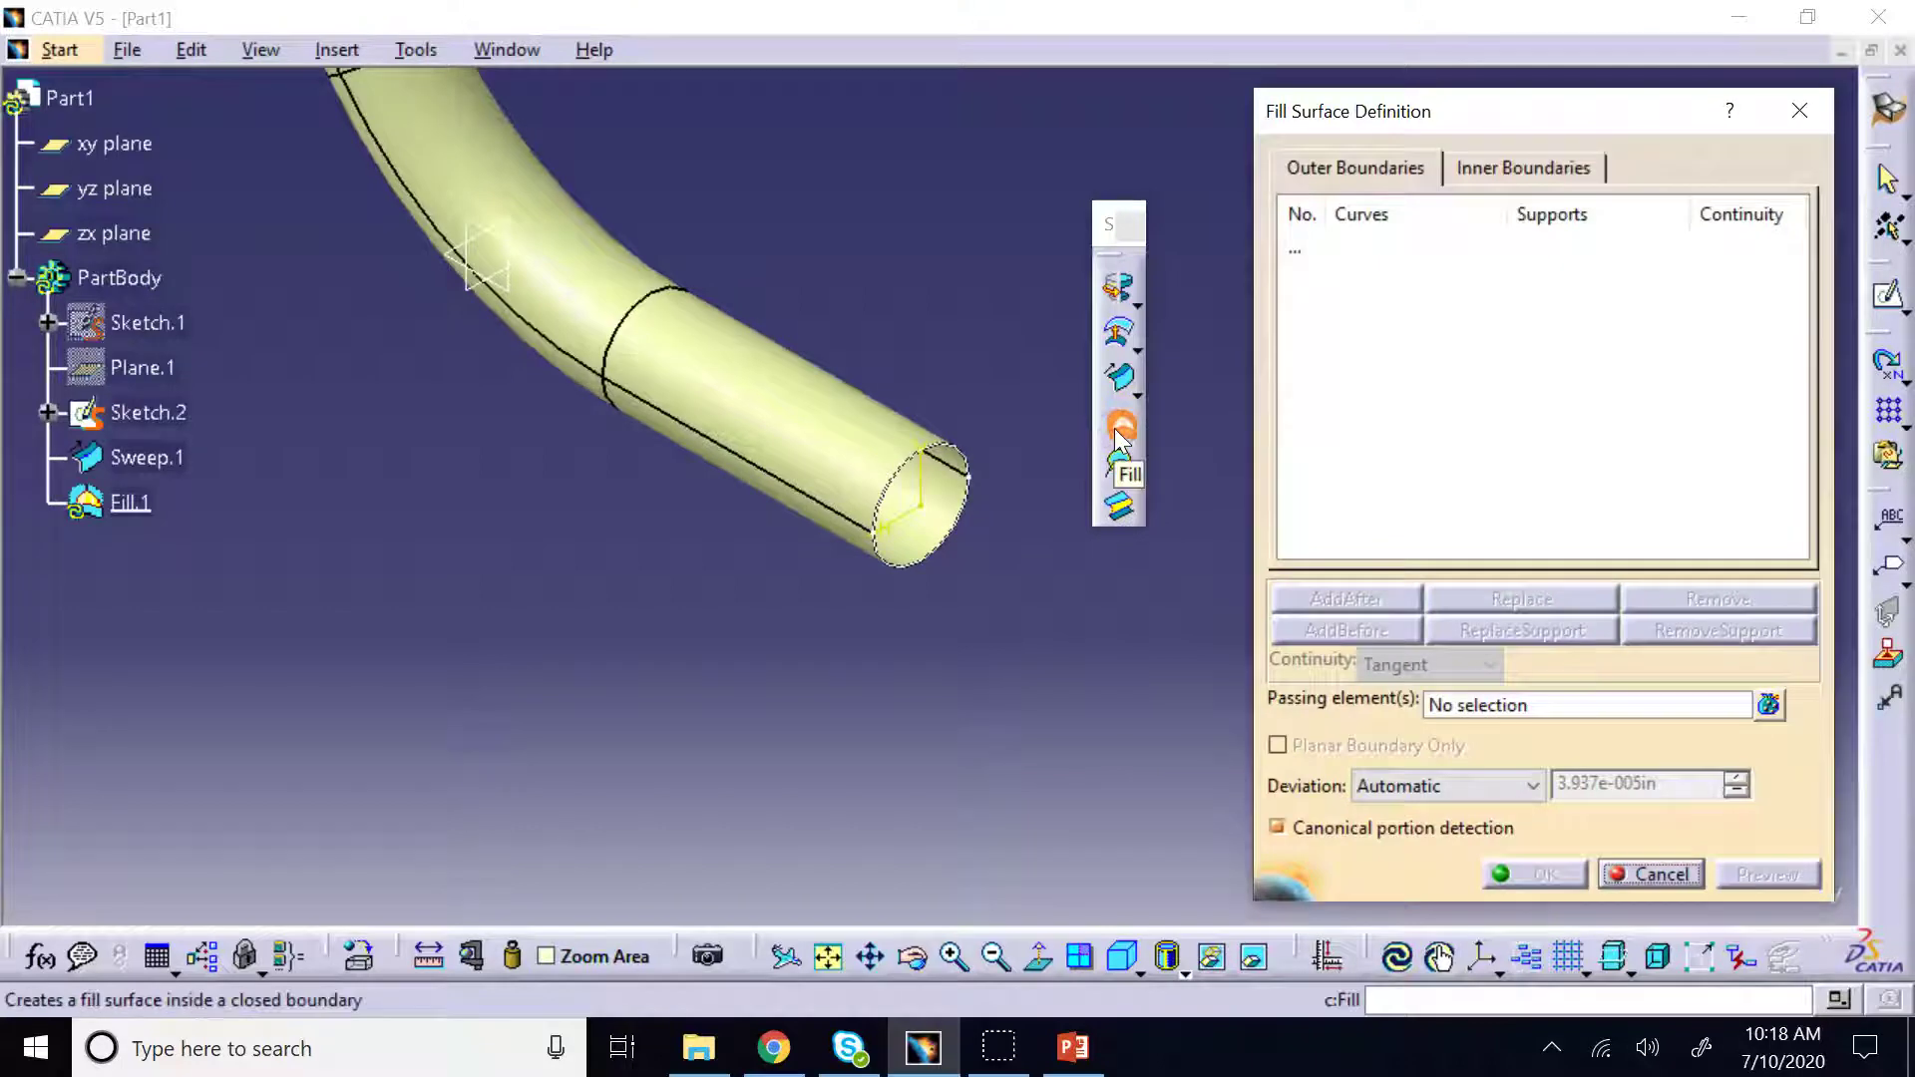
left_click(969, 526)
left_click(1549, 875)
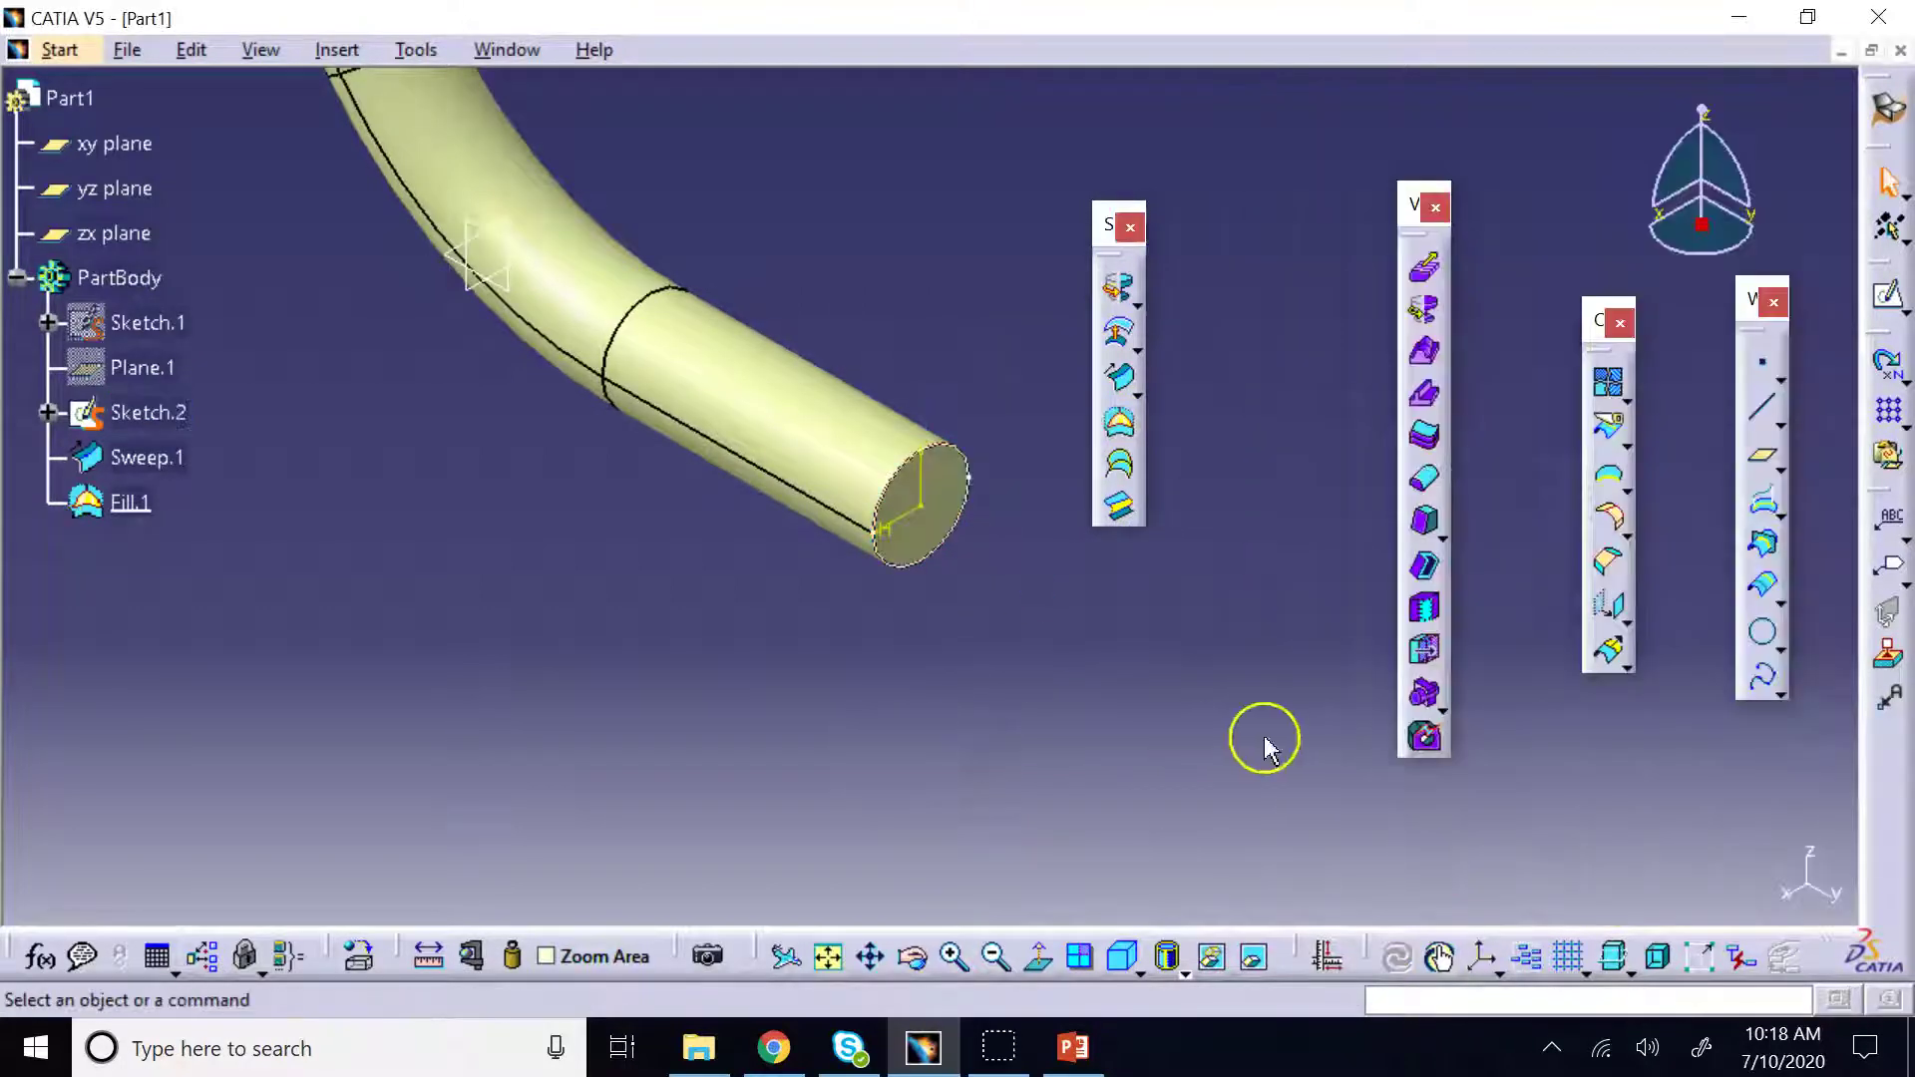
Close the opposite, upper end of the swept tube with a second Fill surface on its circular edge
left_click(912, 957)
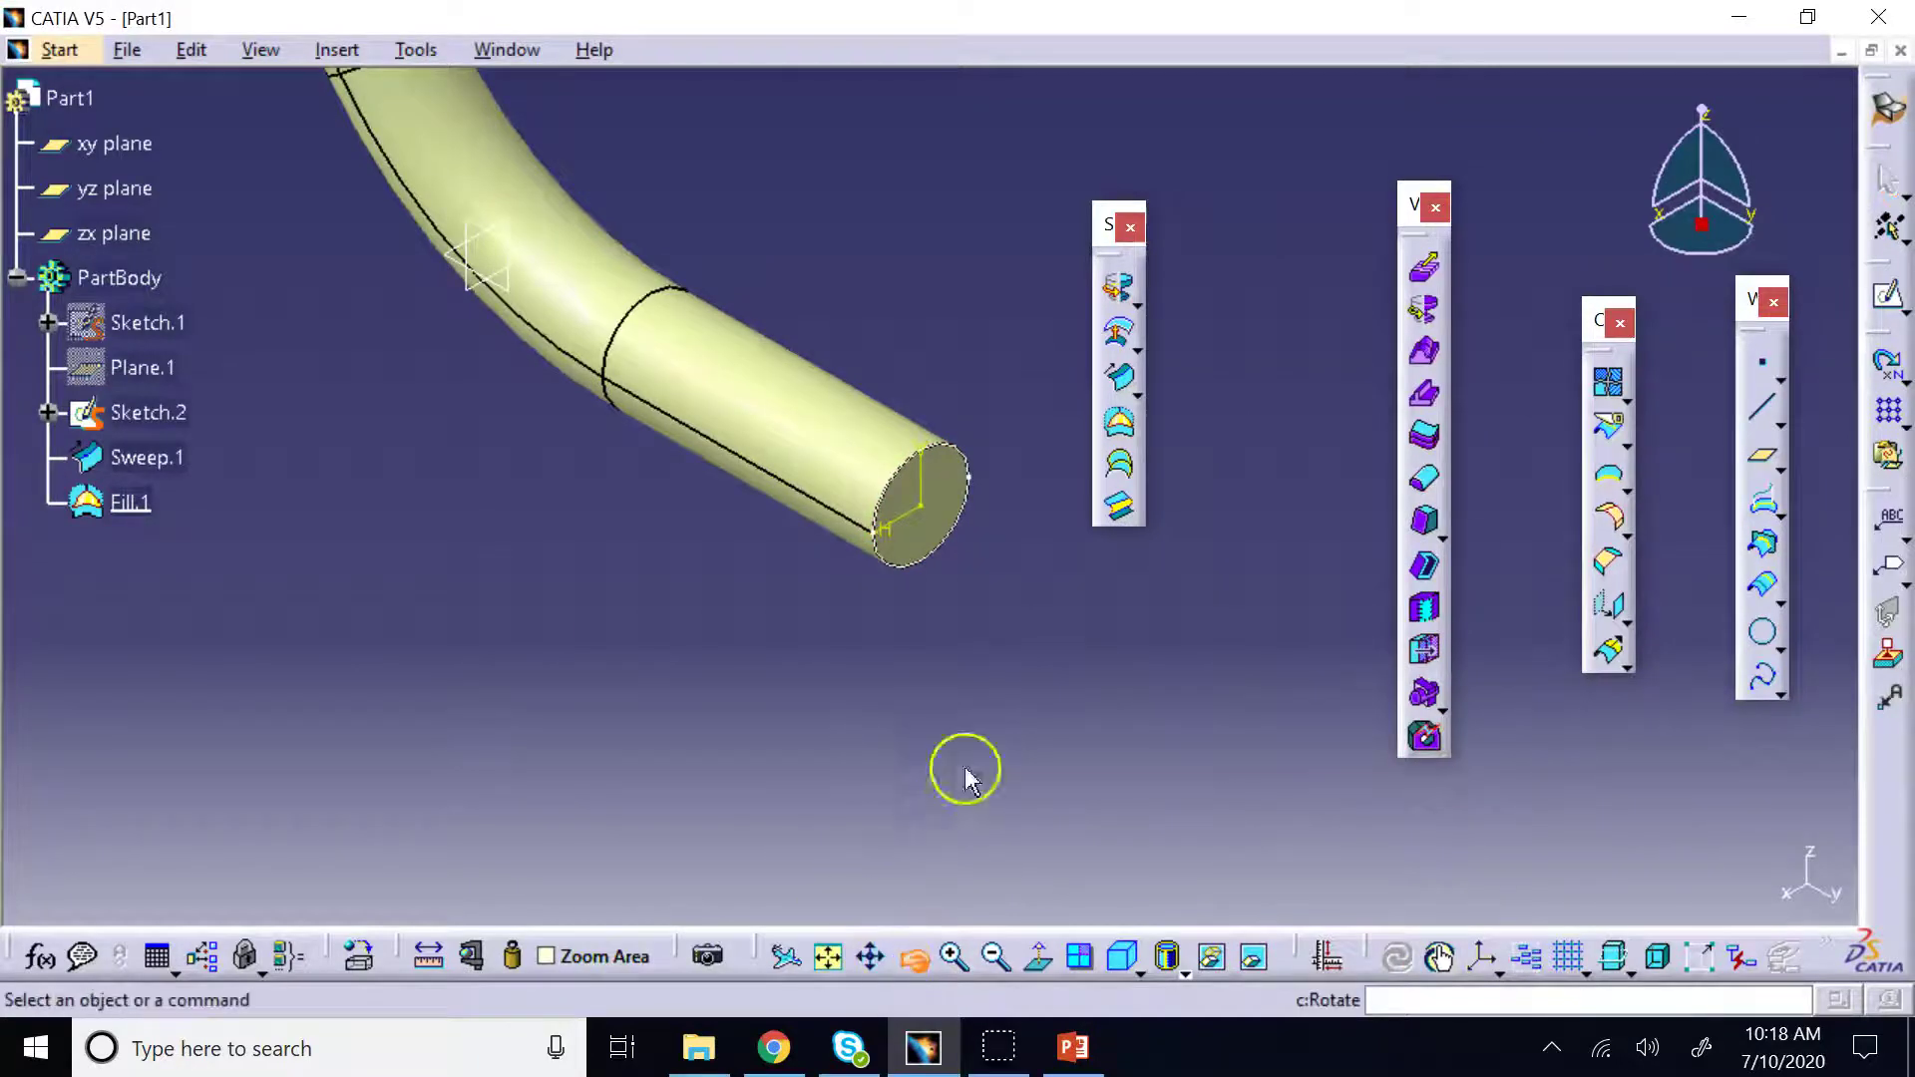
left_click_drag(966, 769, 1483, 578)
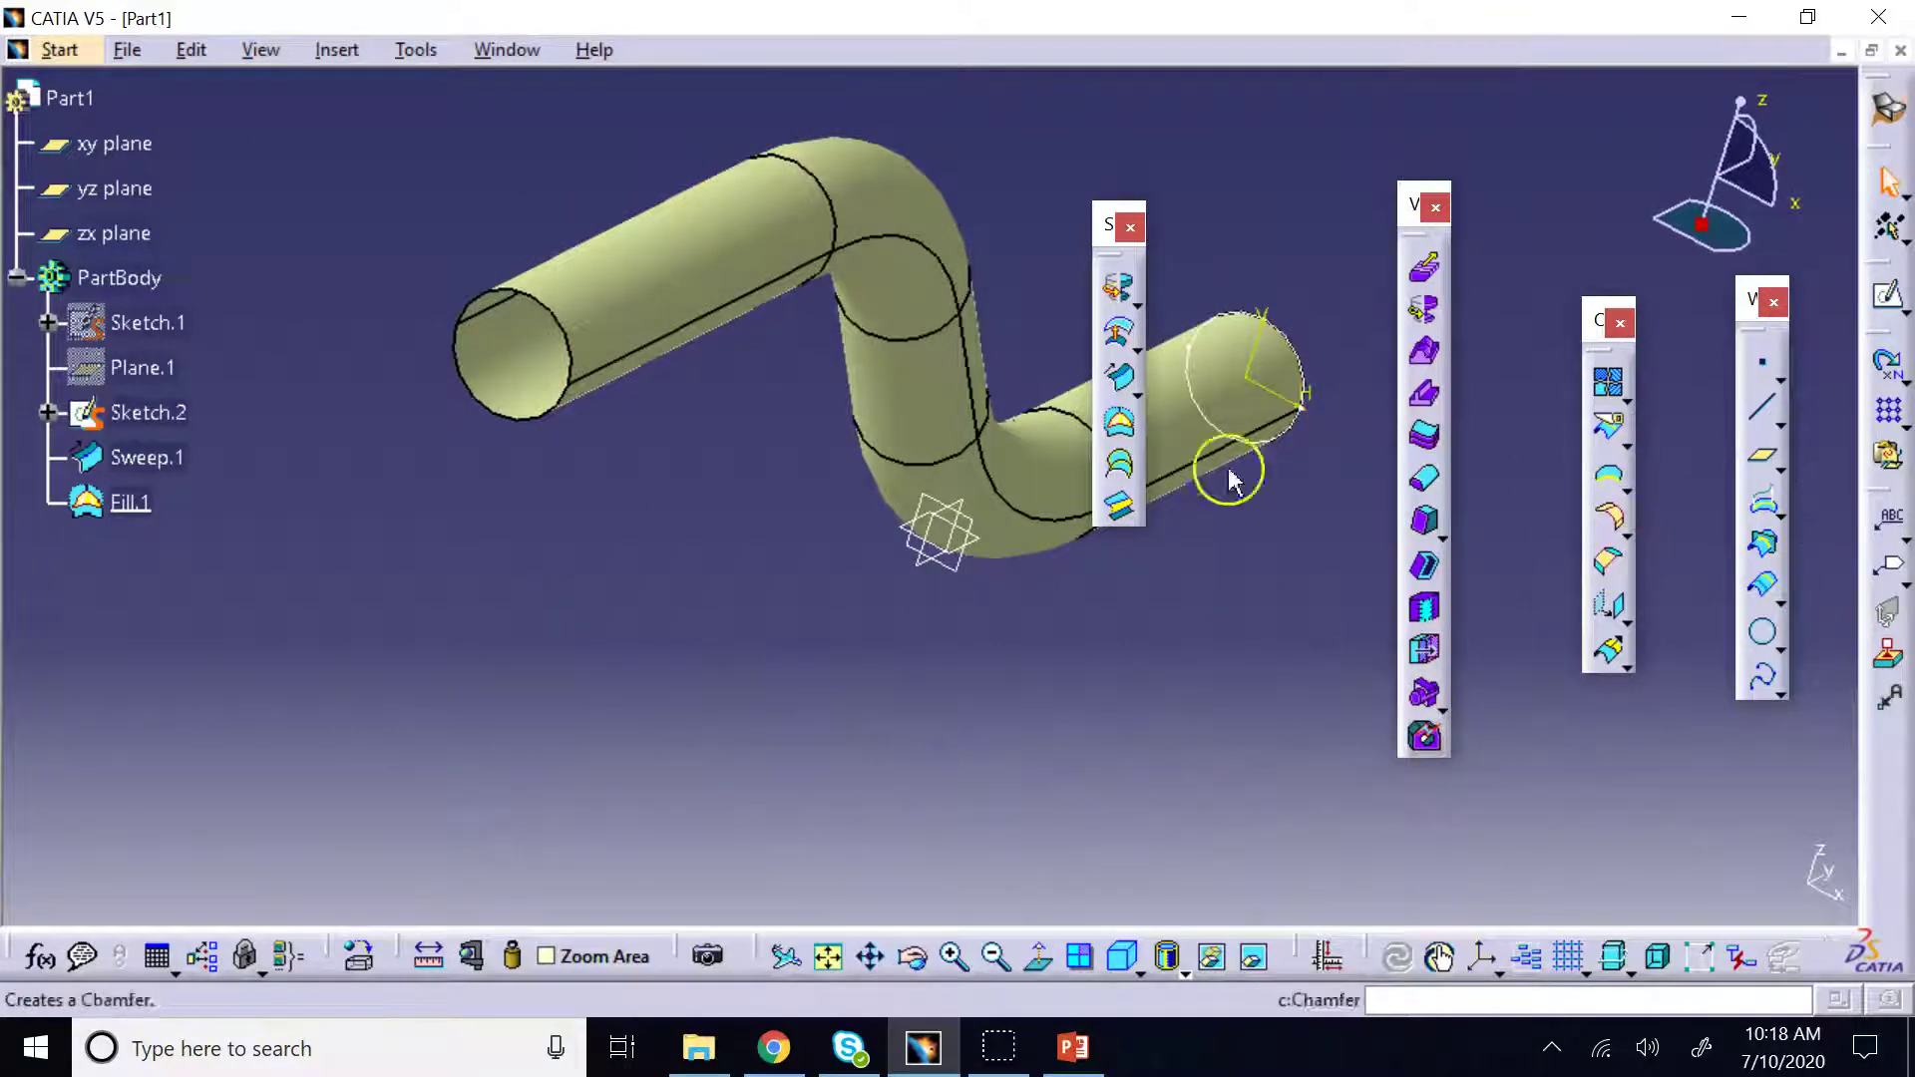
left_click(1119, 423)
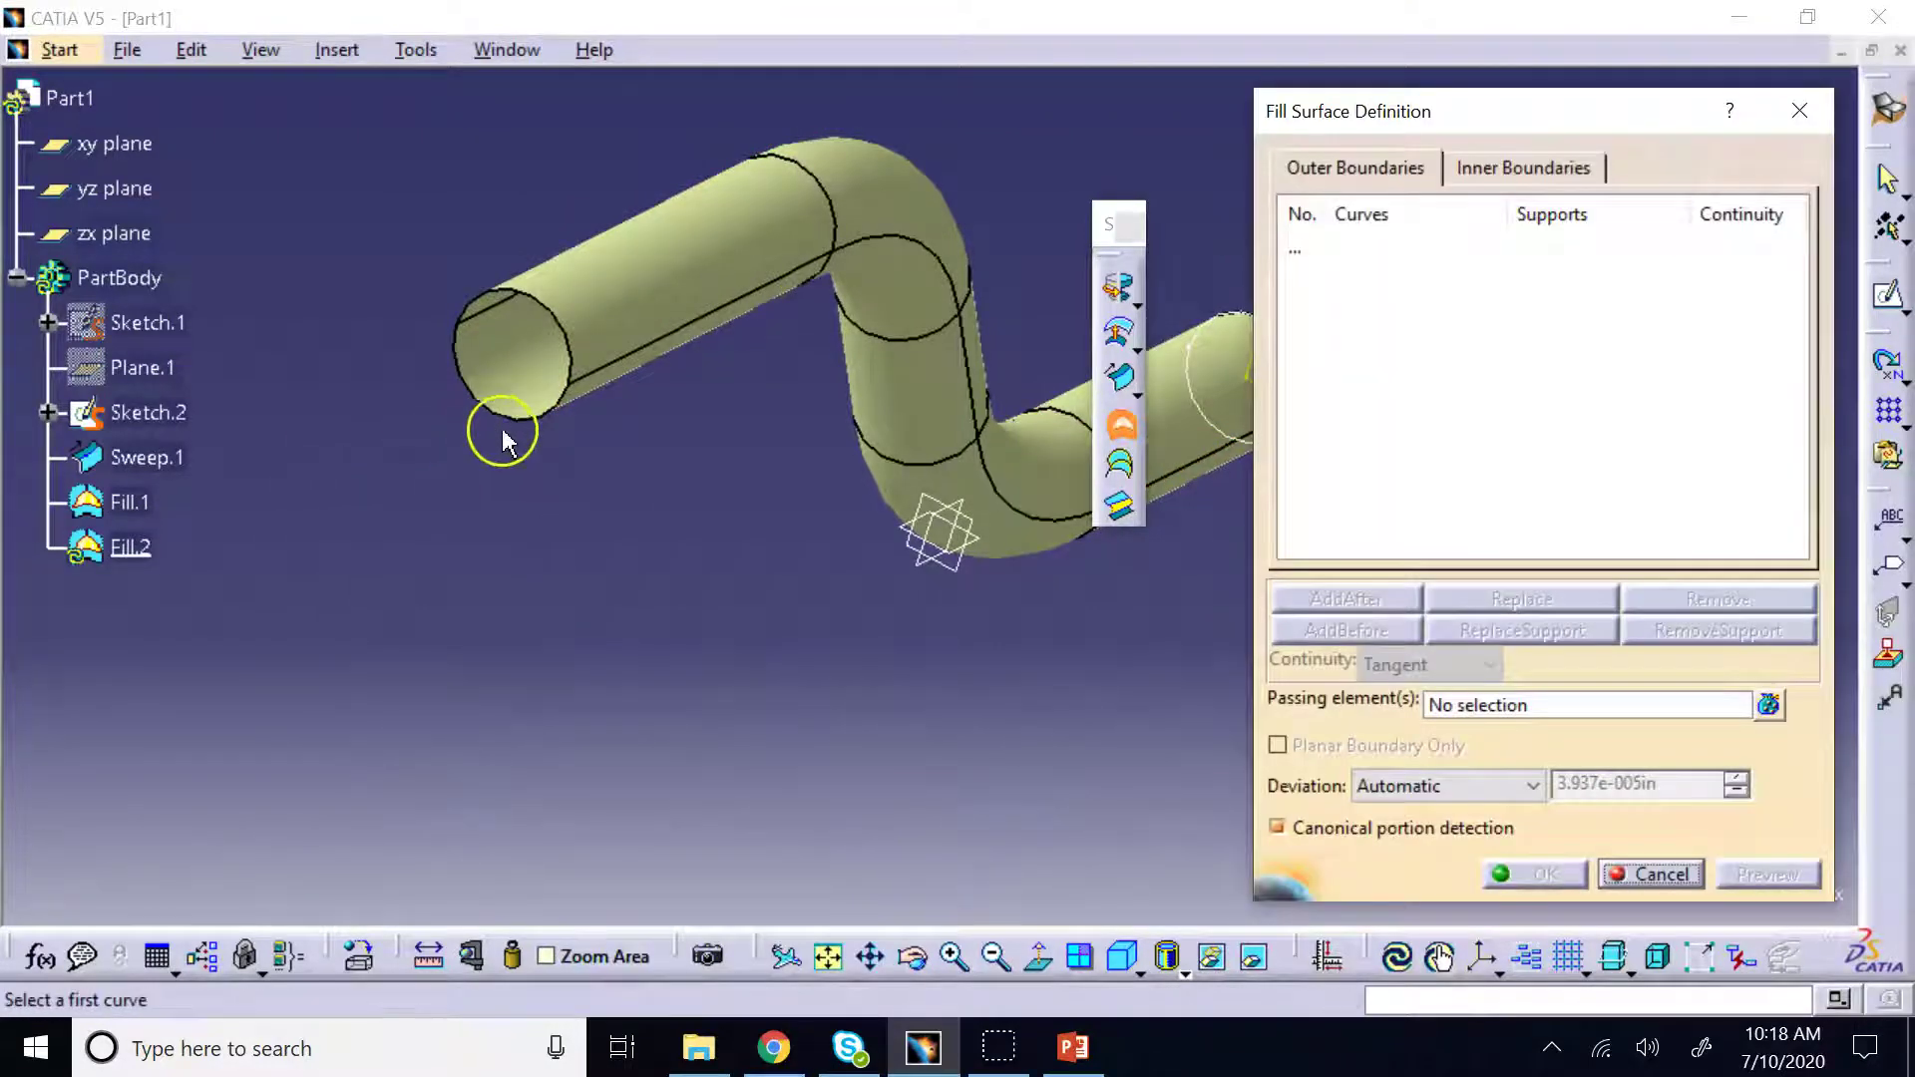
left_click(512, 415)
left_click(1546, 875)
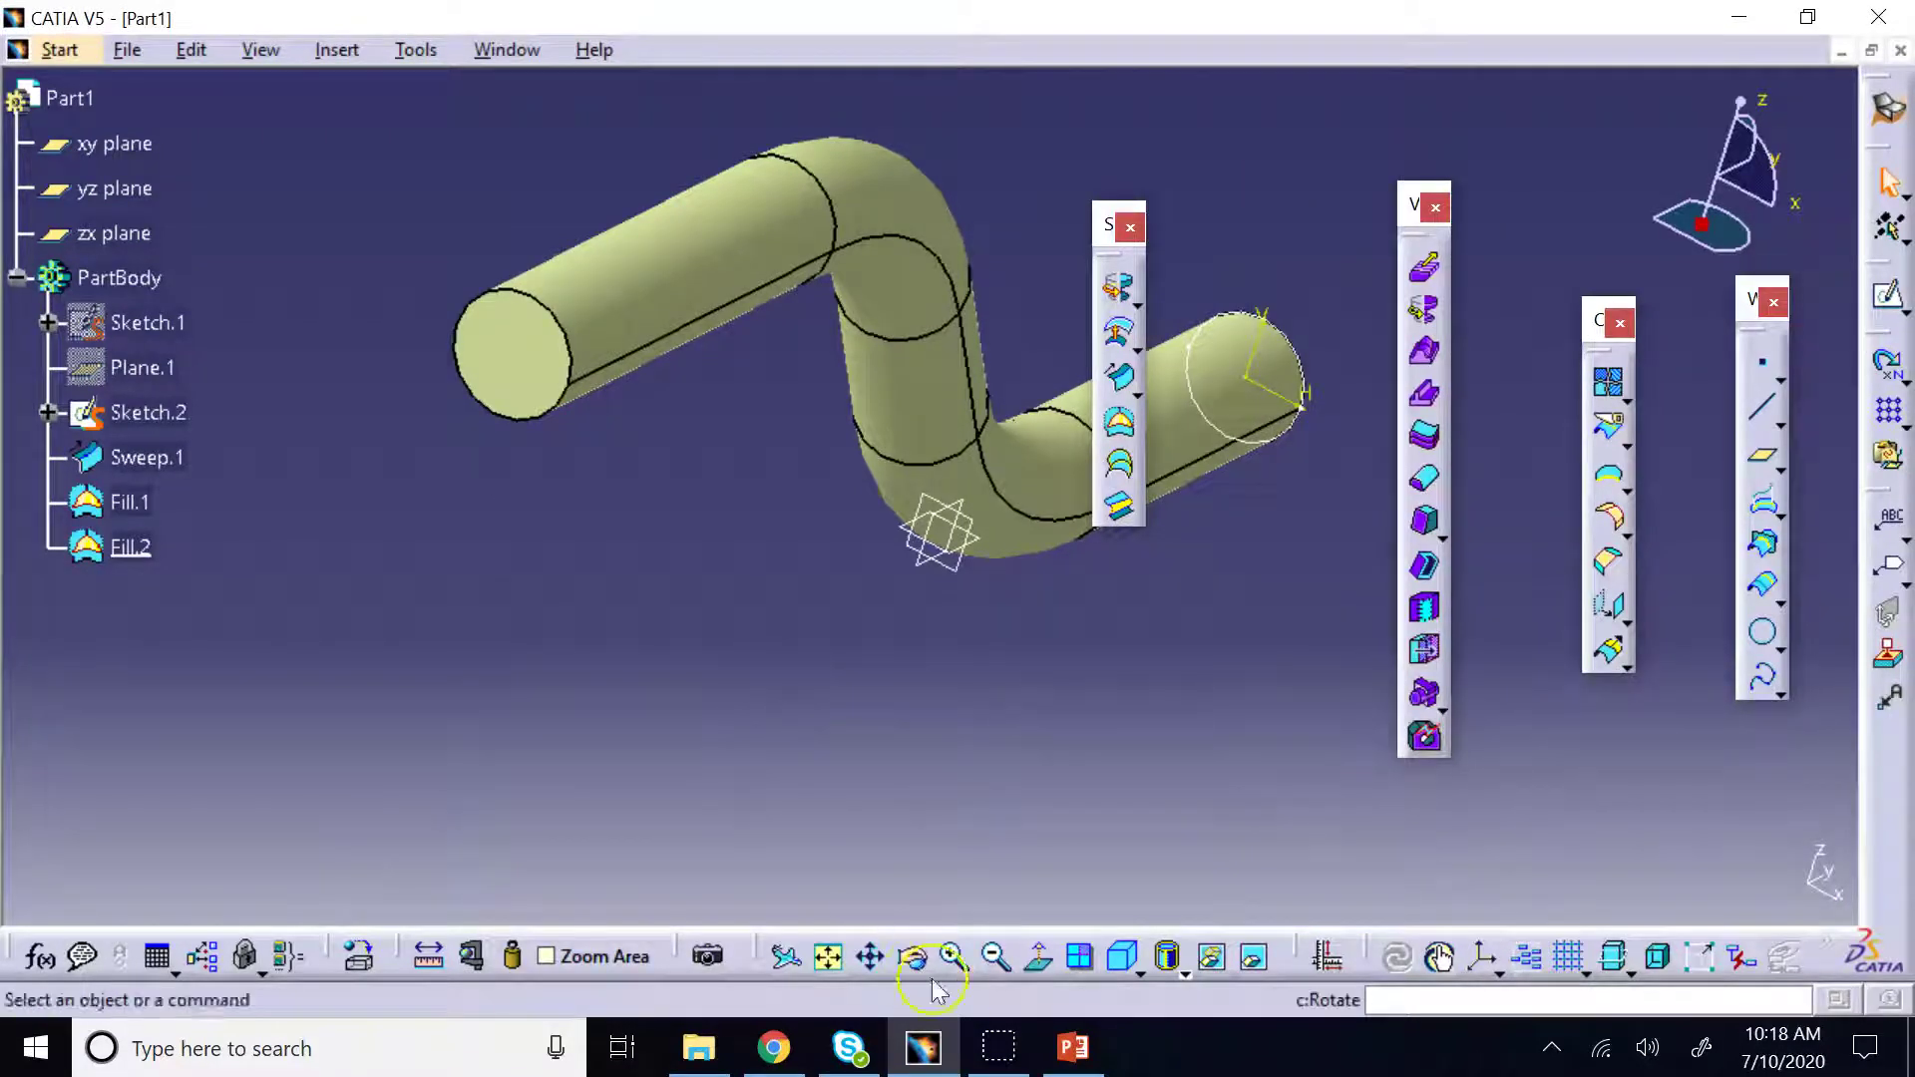
Show the whole capped tube in isometric view and move the surfaces toolbar clear of the model, beside the volumes toolbar
left_click(829, 957)
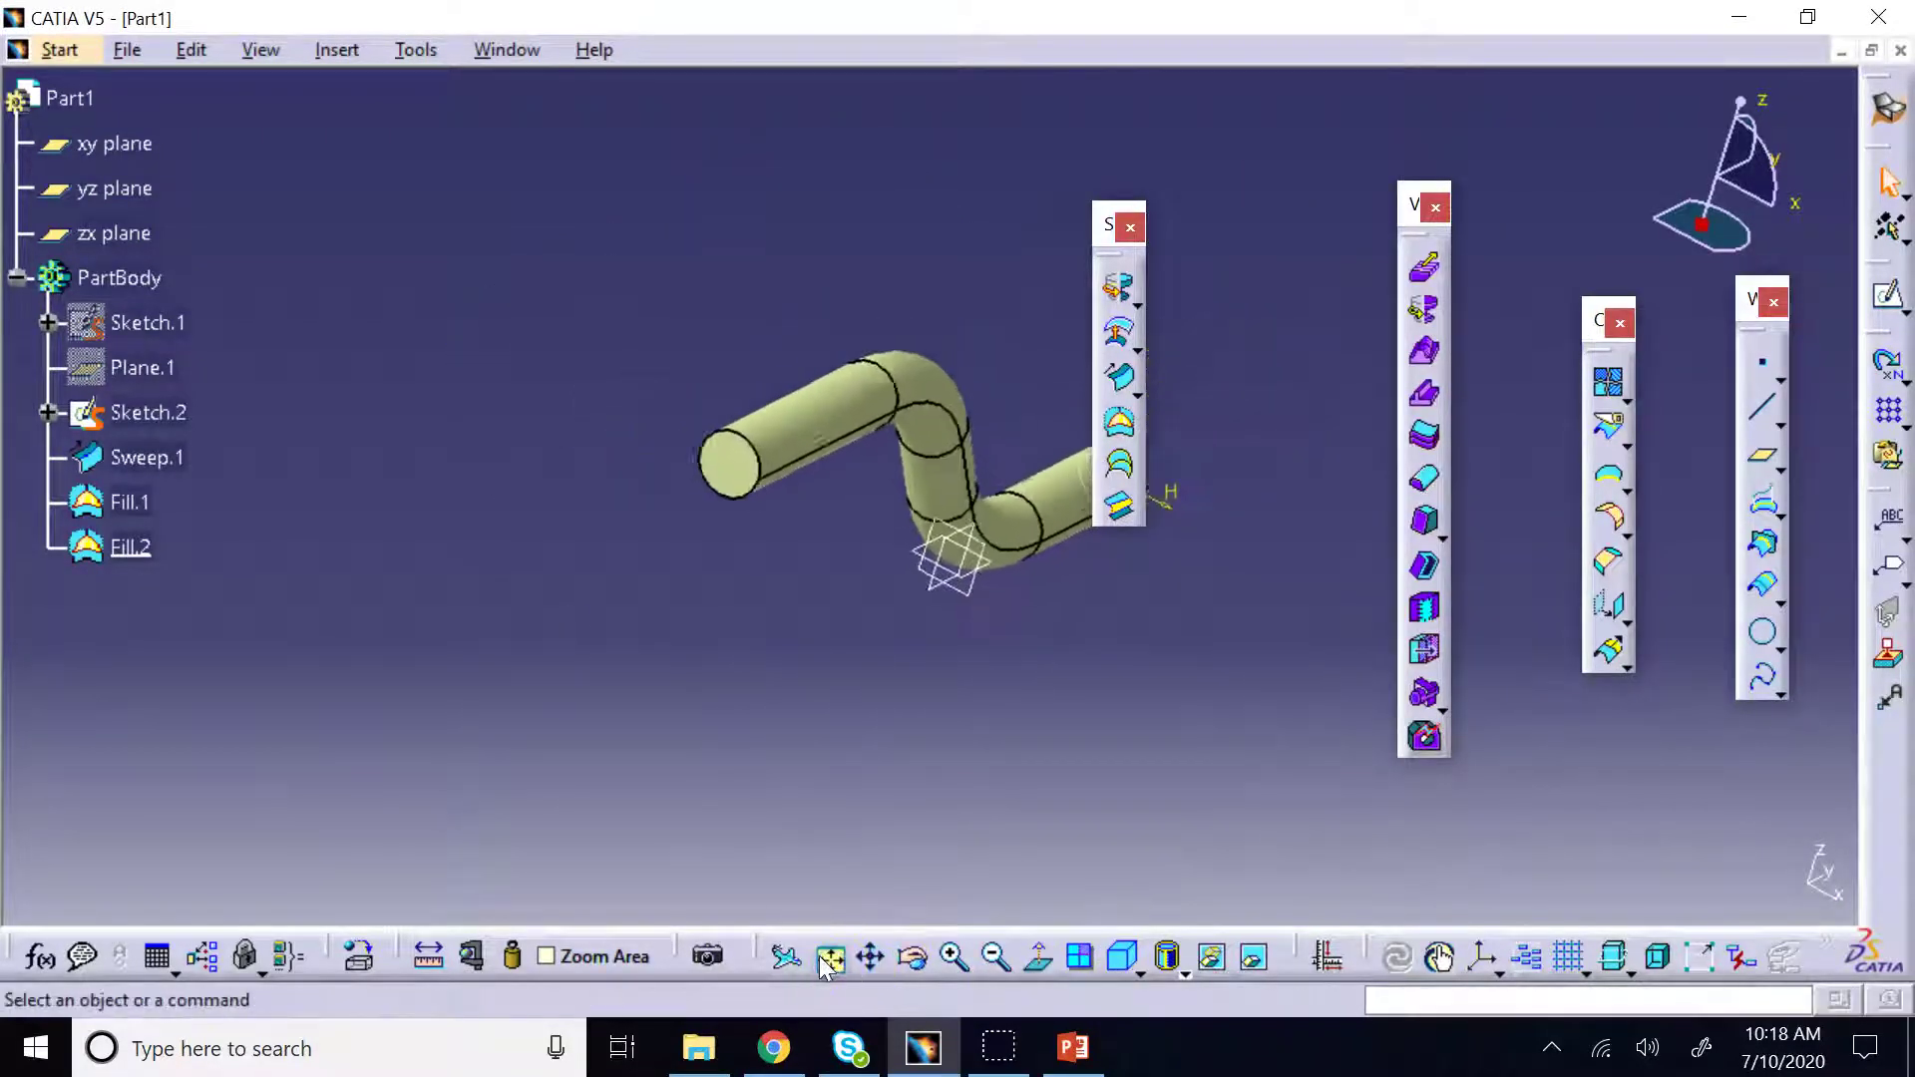
left_click(1124, 957)
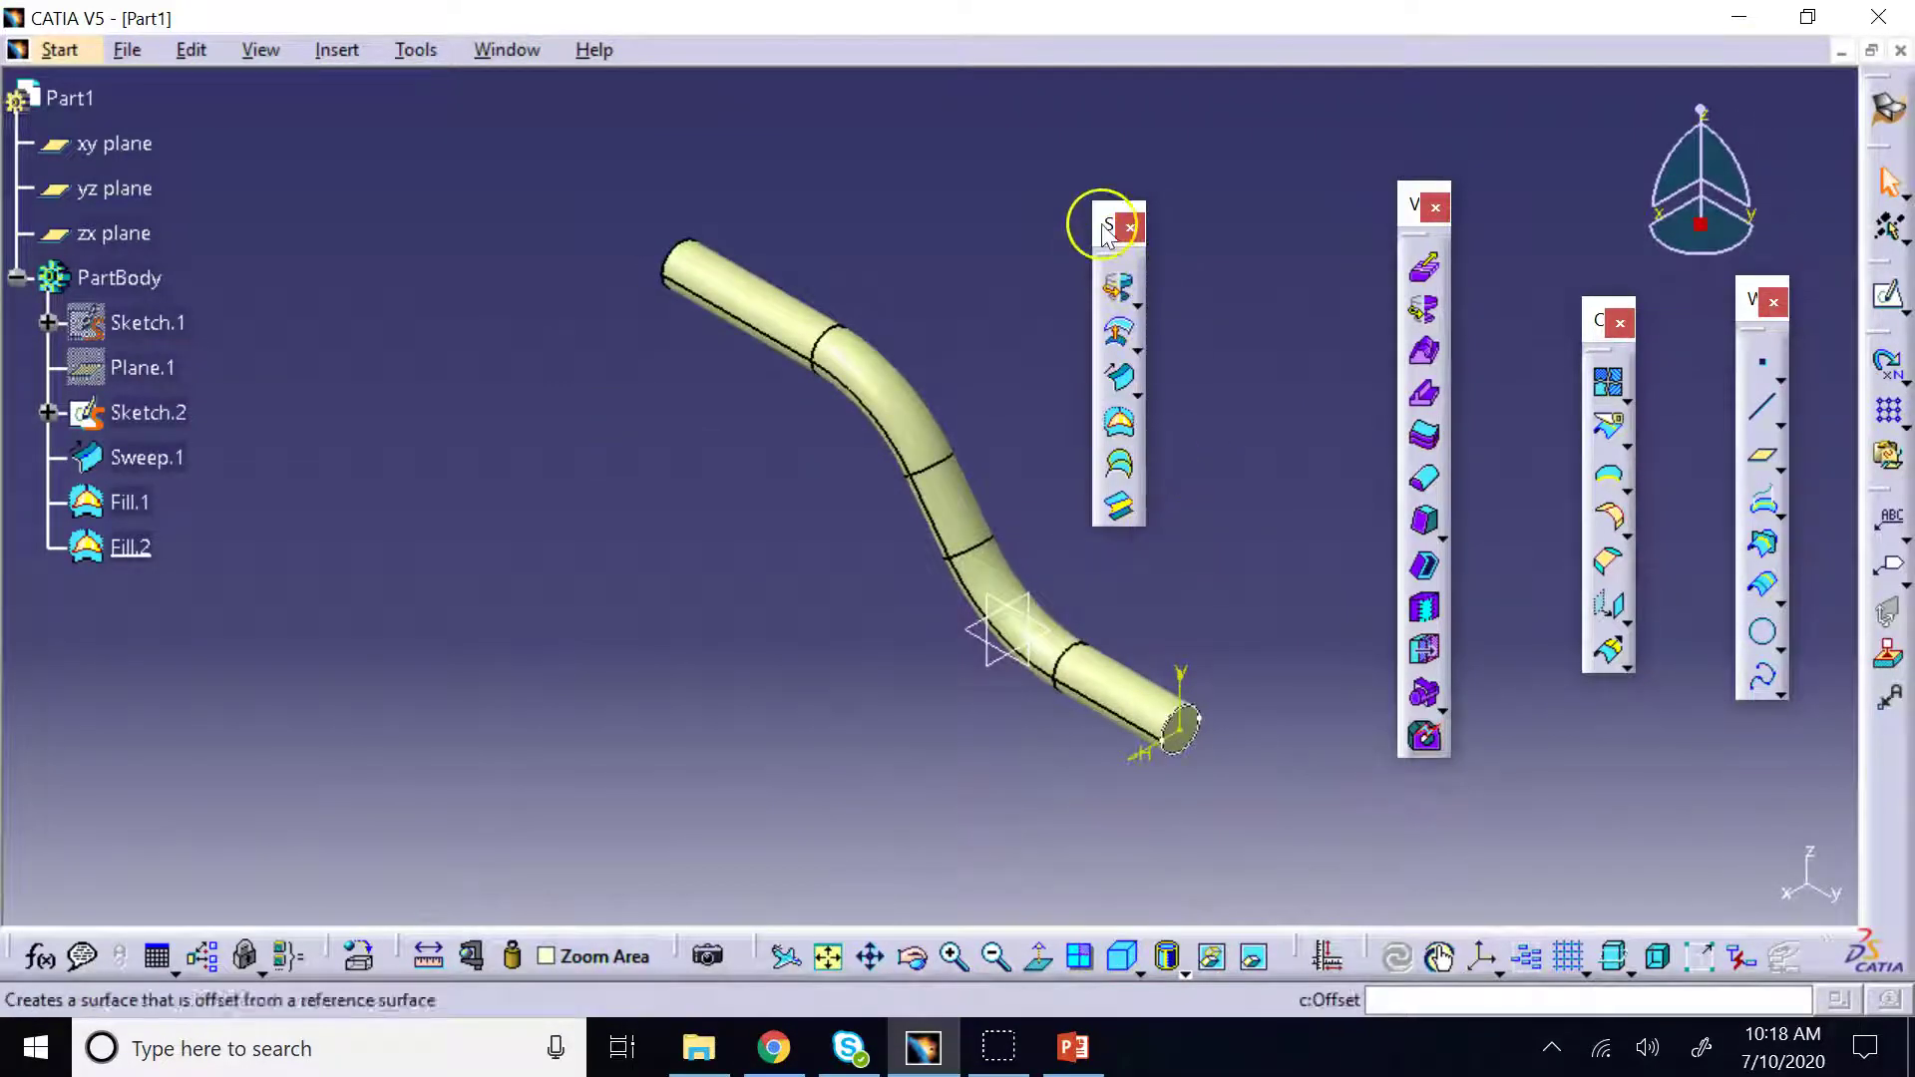
left_click_drag(1104, 218, 1317, 195)
left_click(1079, 301)
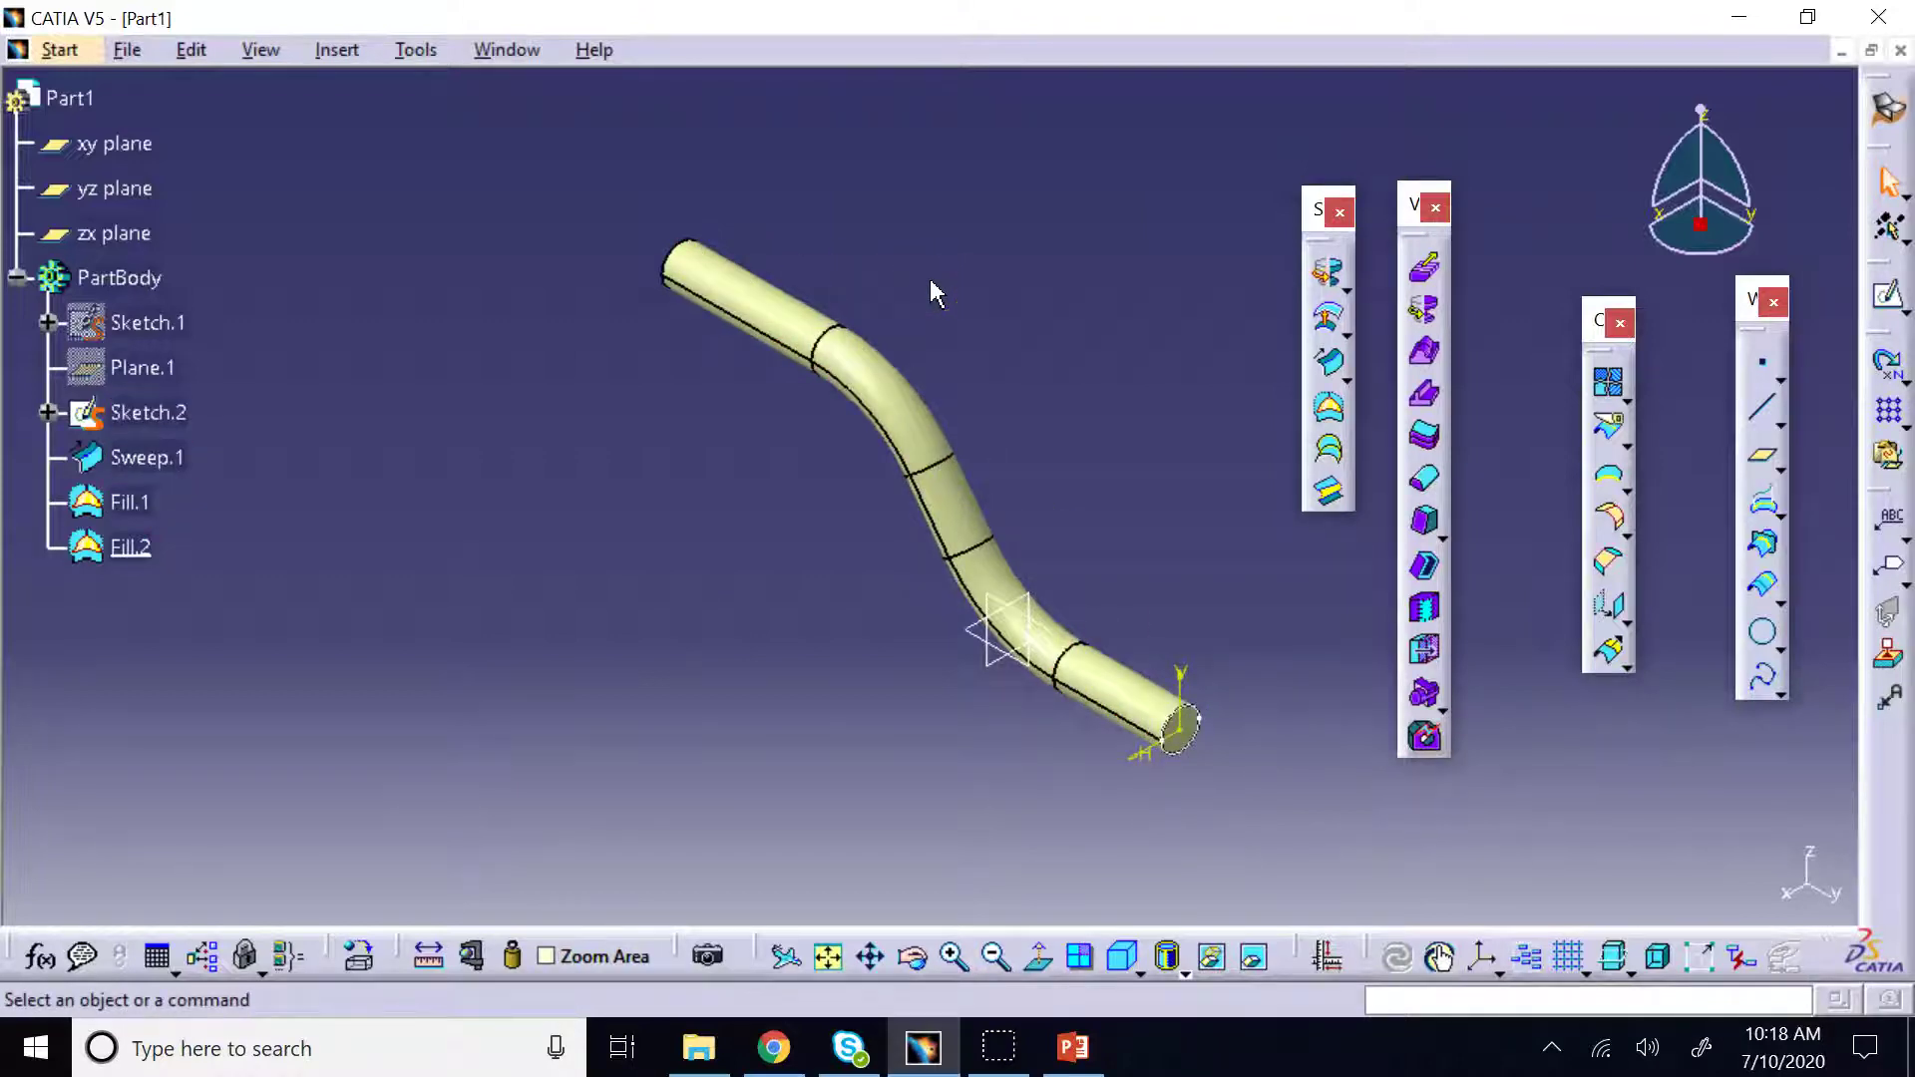
left_click(148, 460)
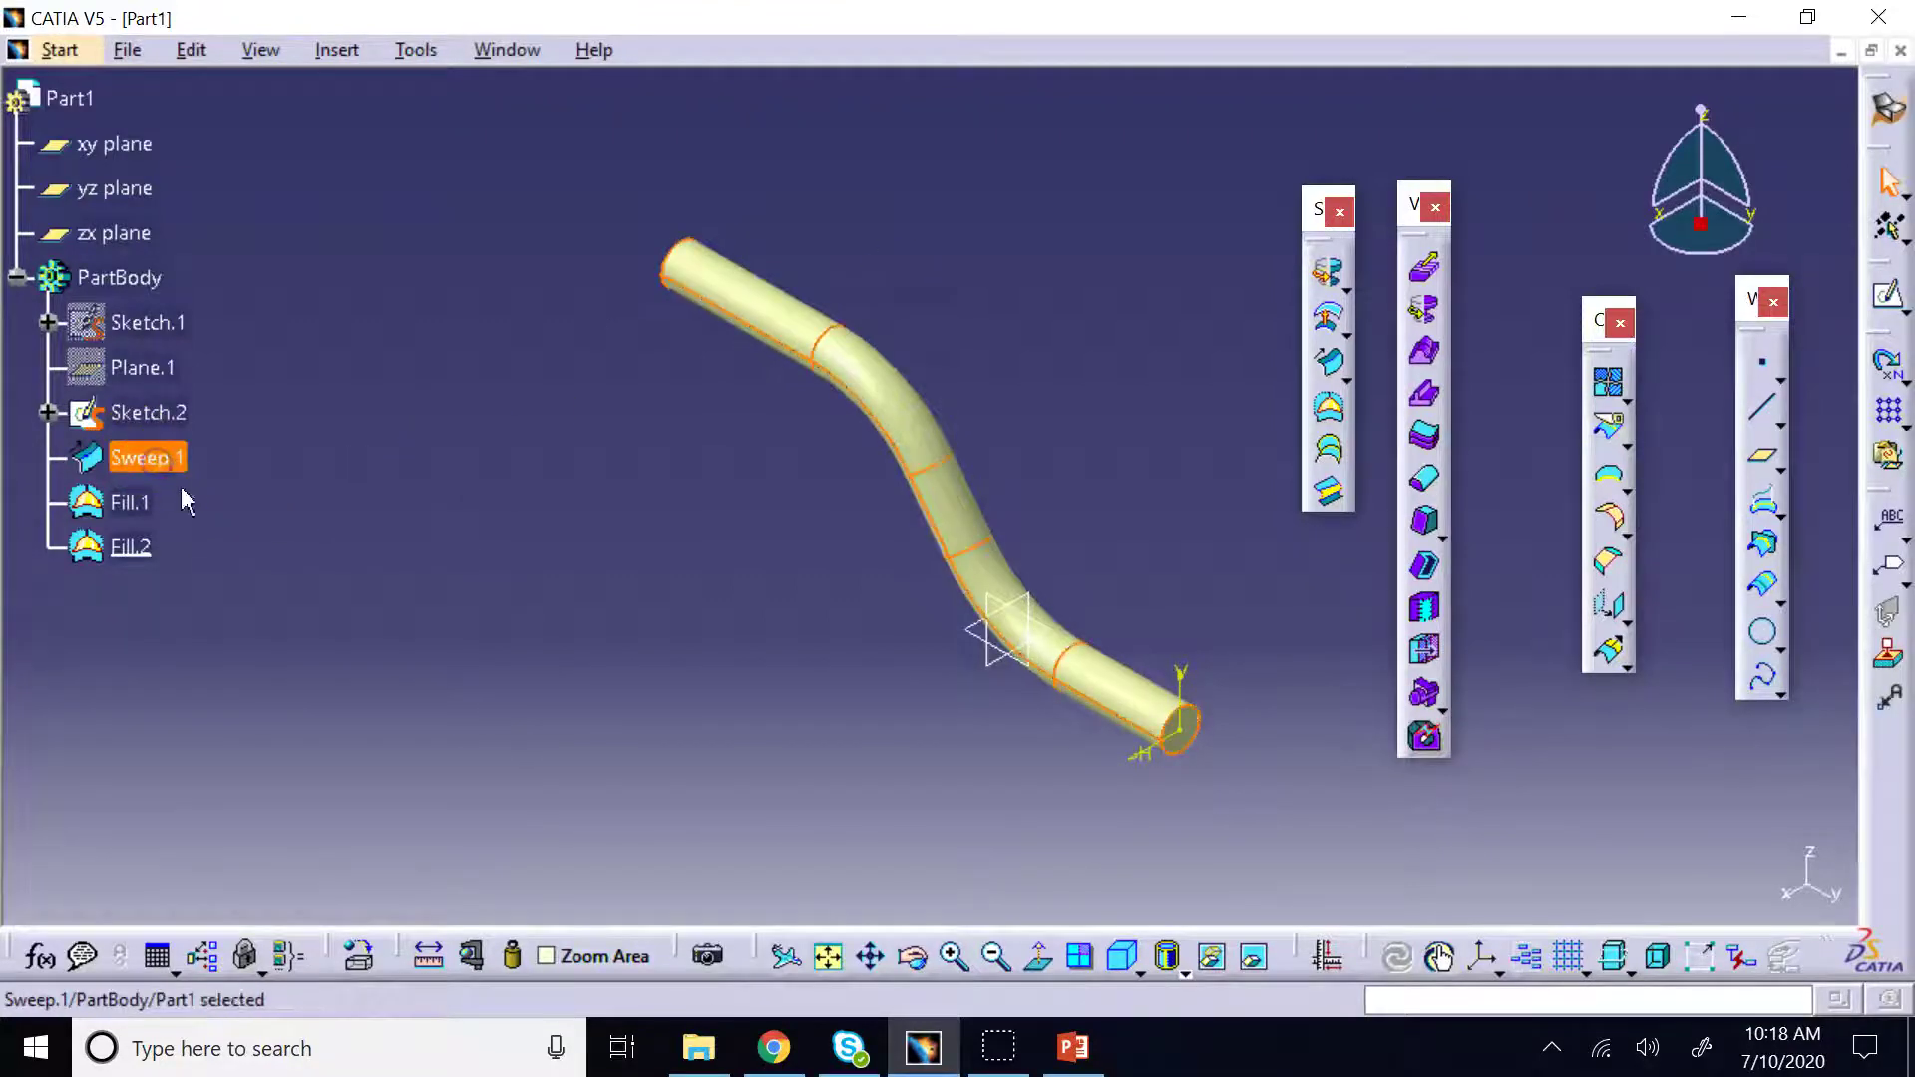
left_click(152, 501)
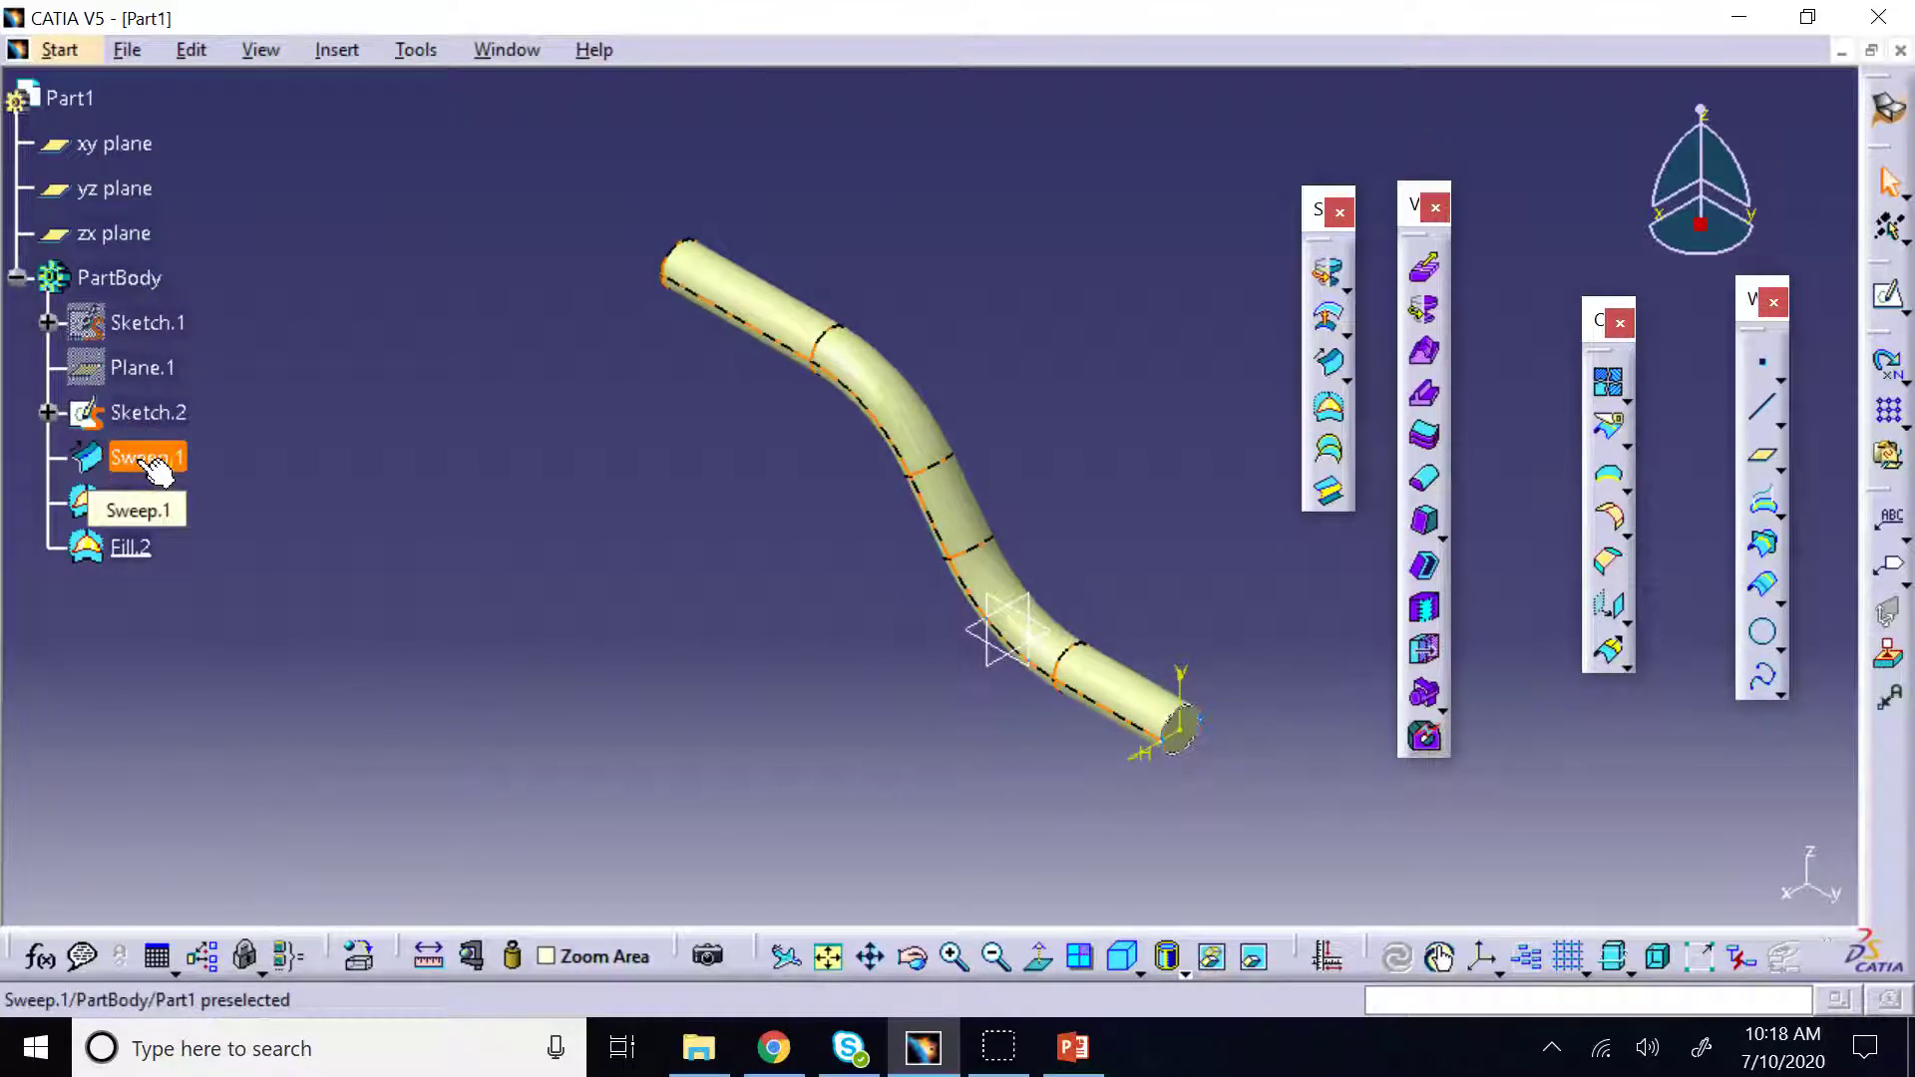
left_click(129, 502)
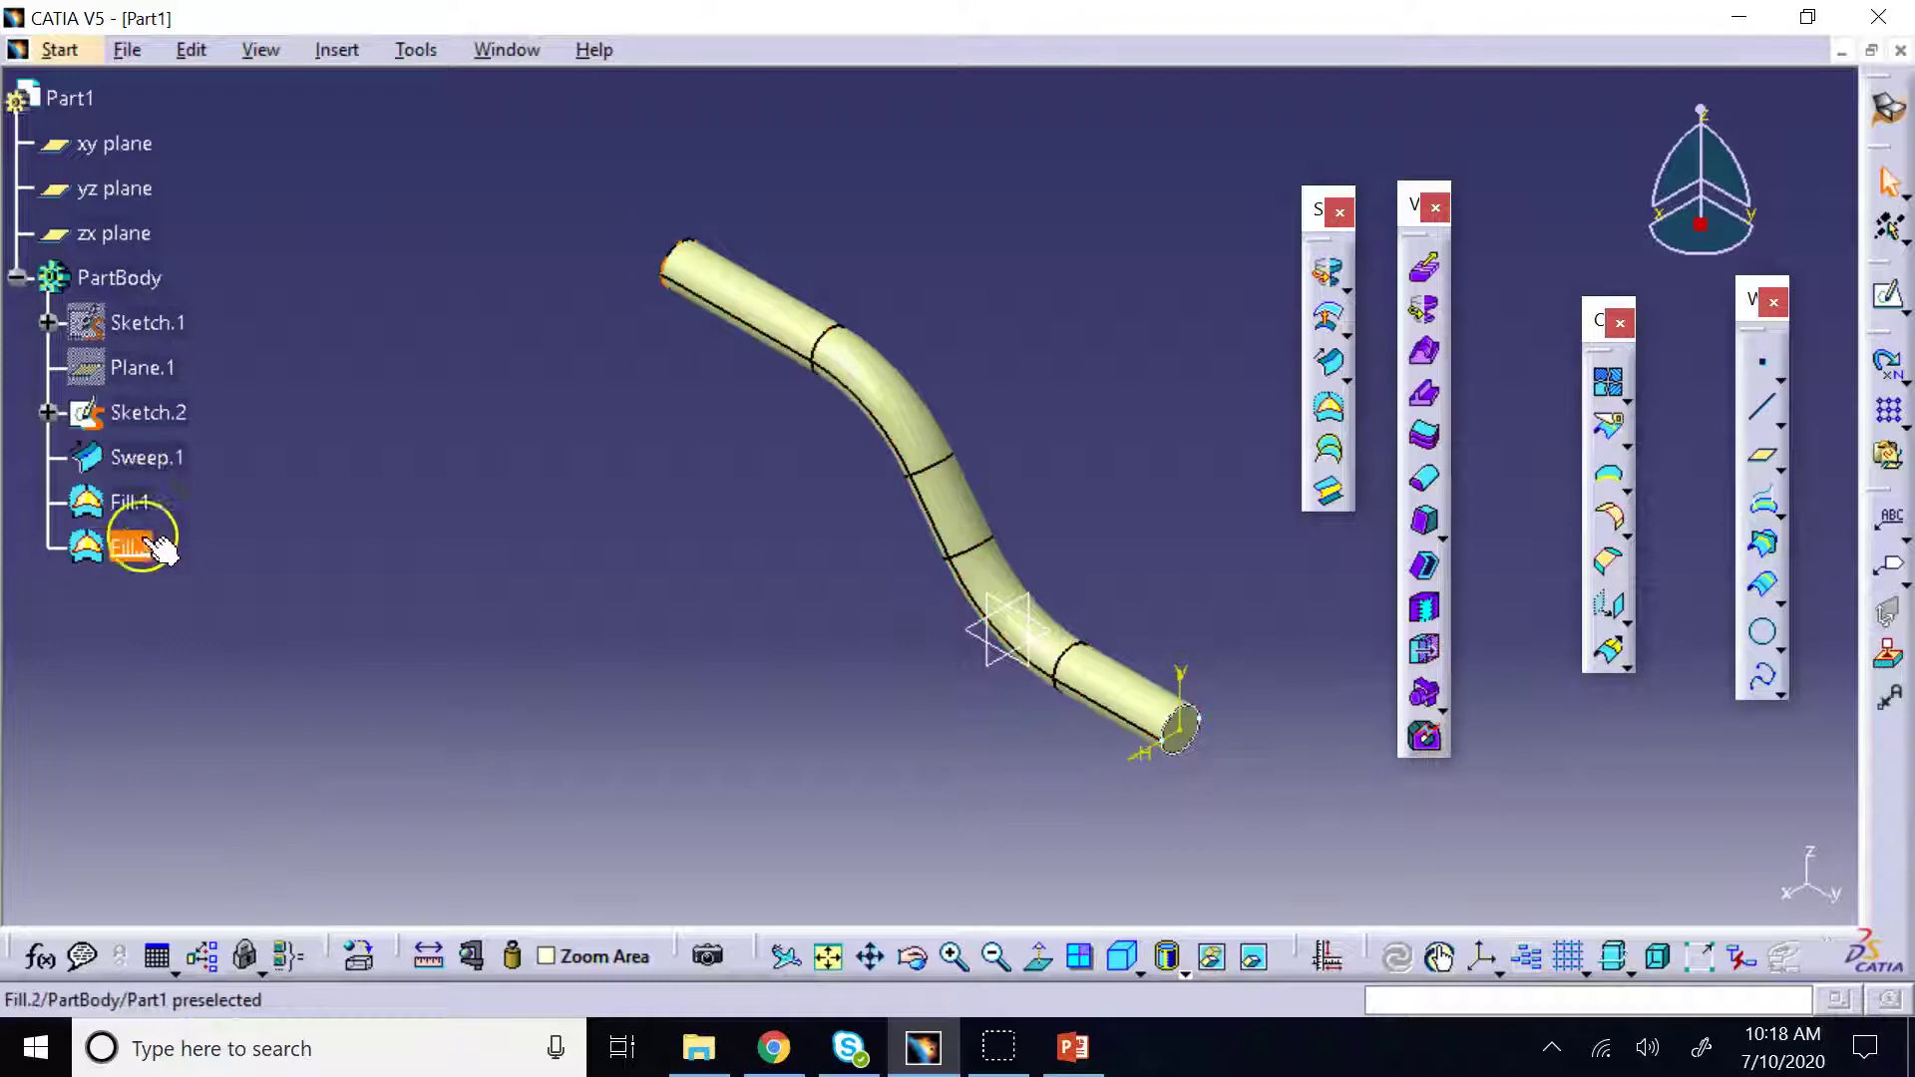
left_click(147, 458)
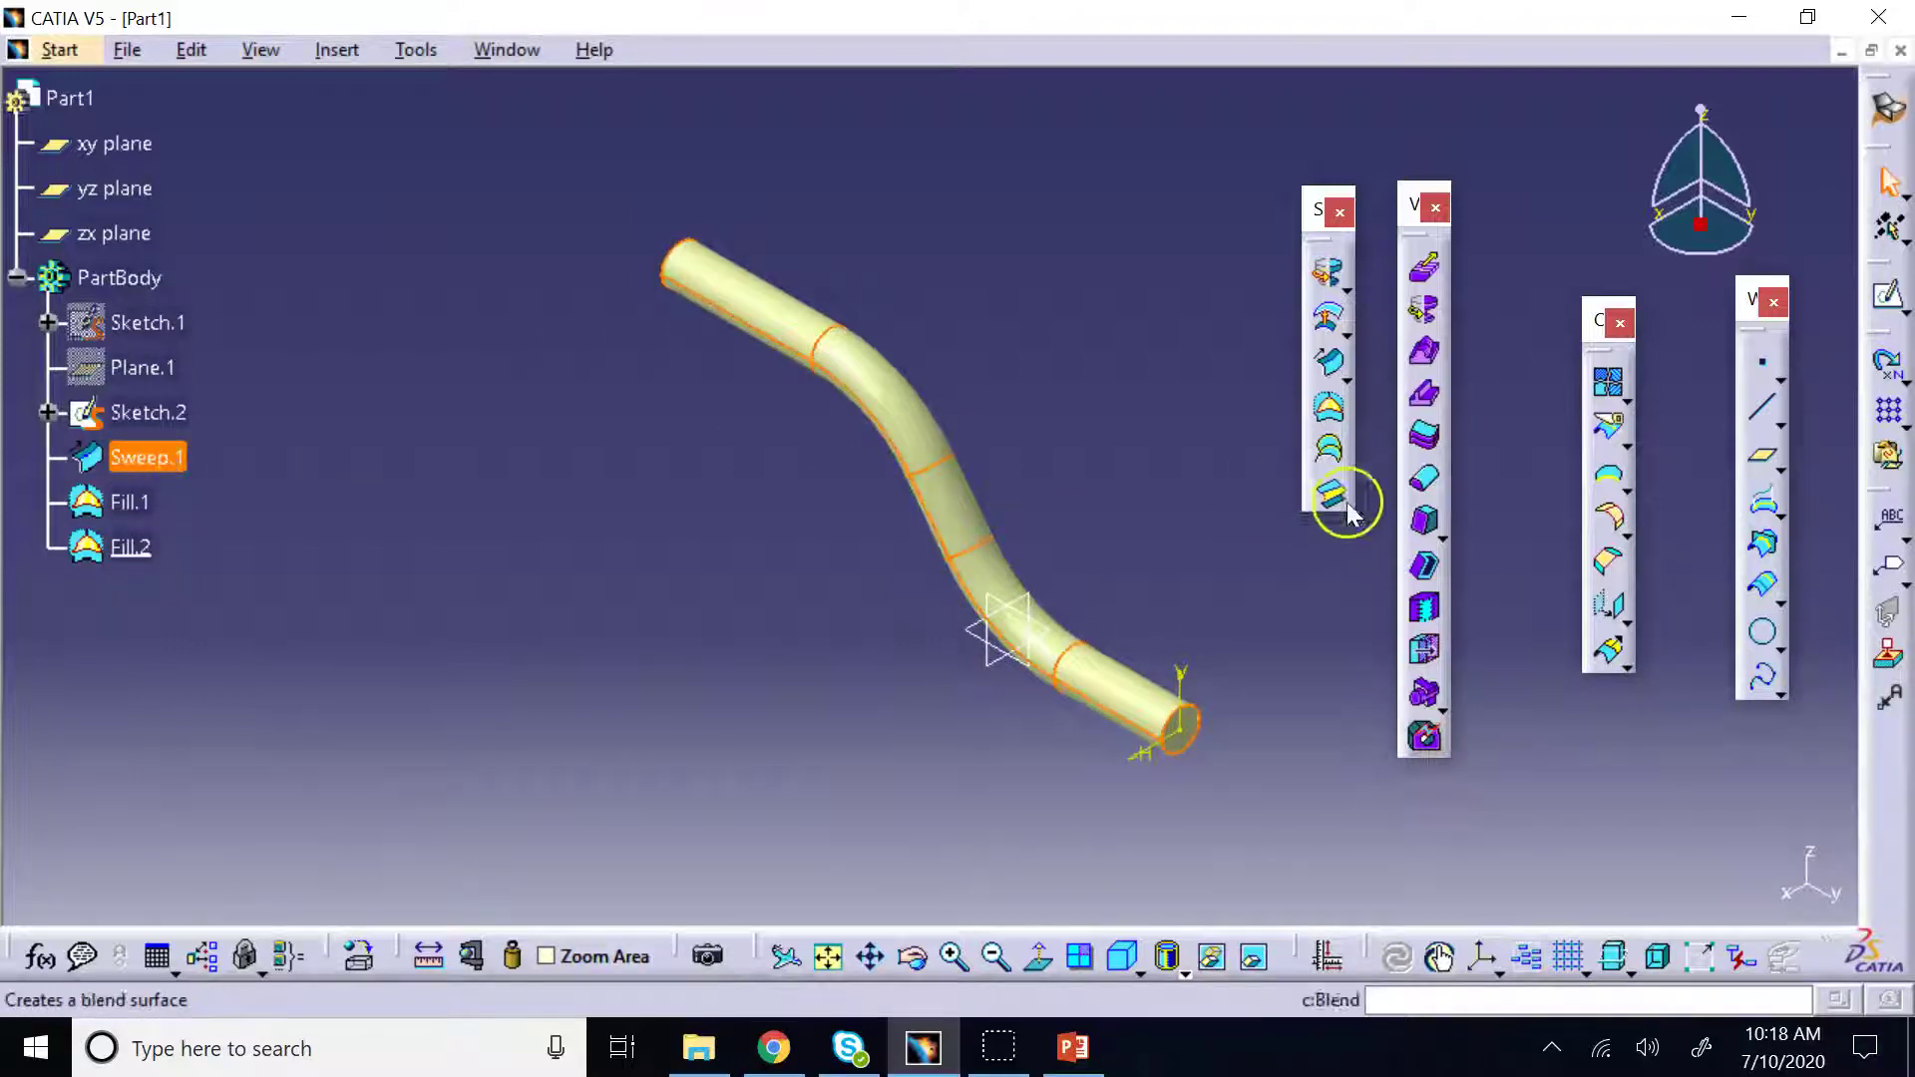
left_click(1427, 439)
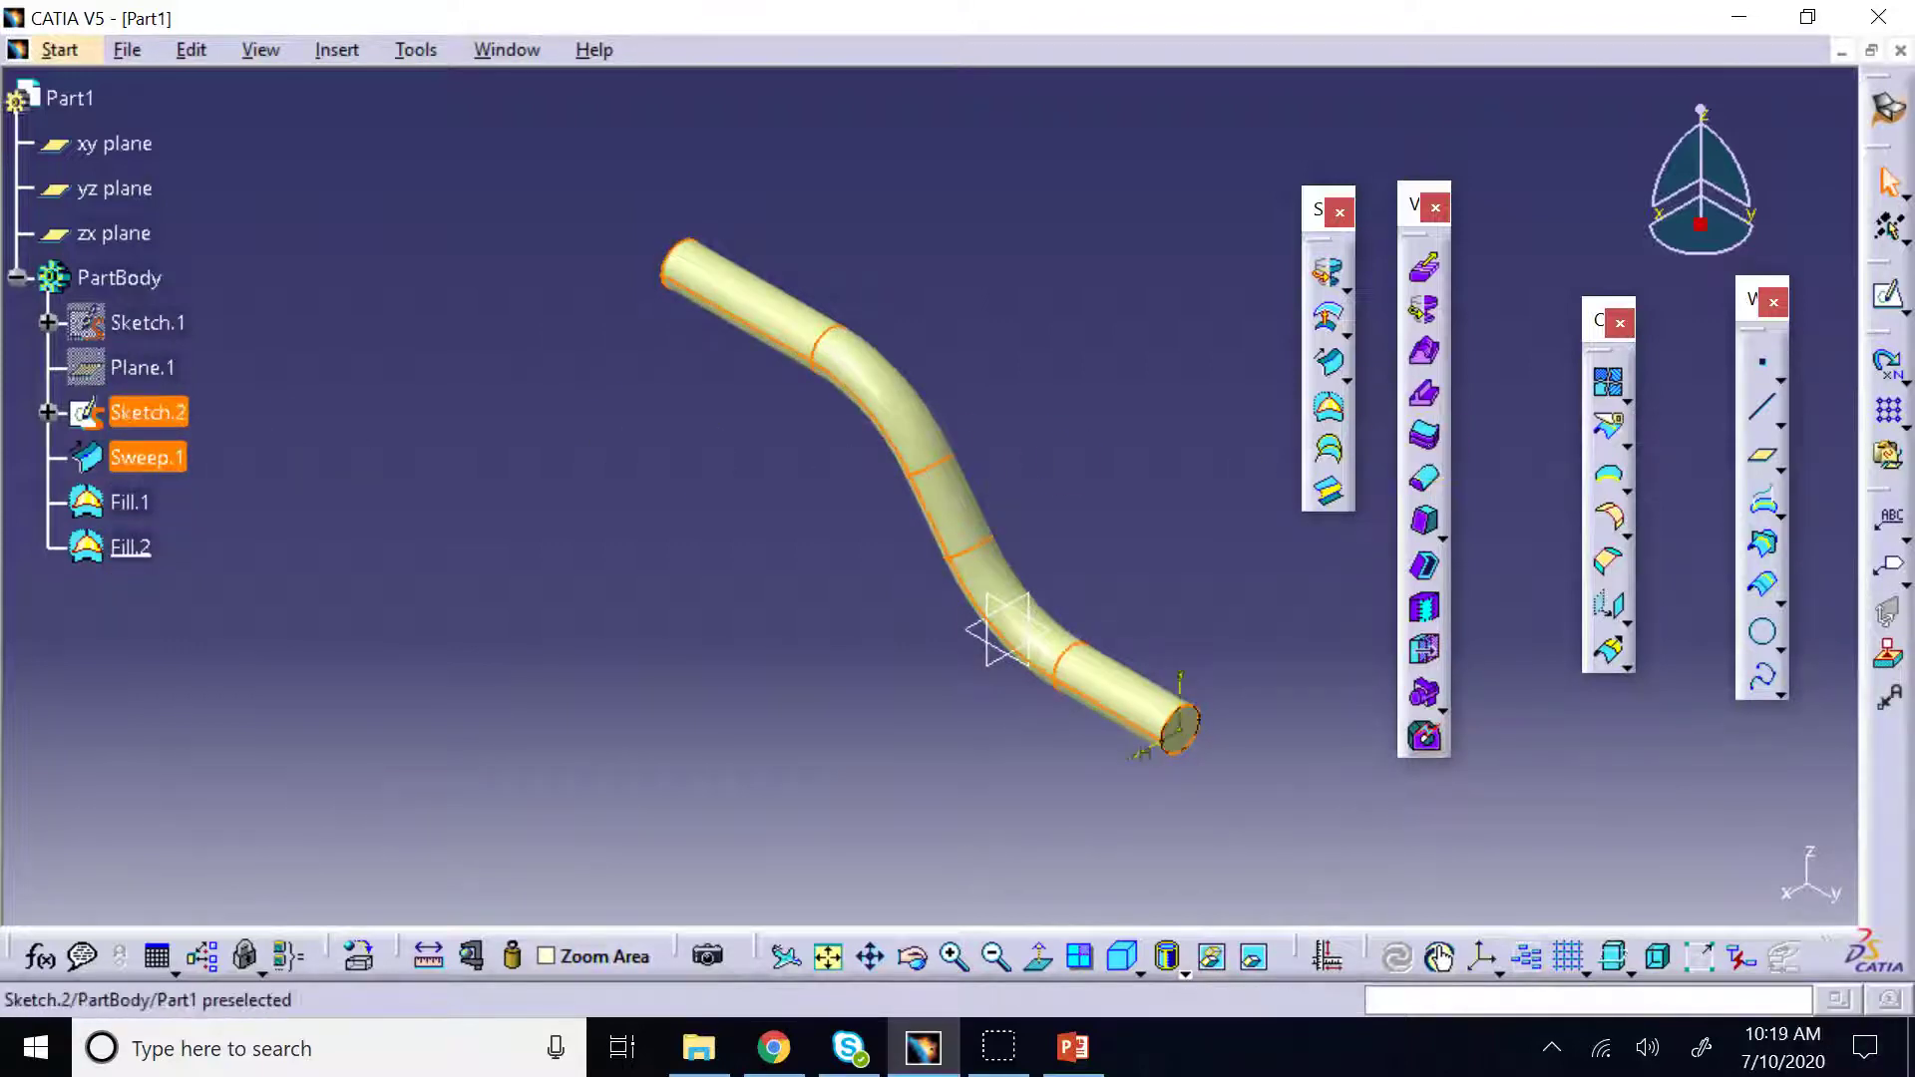
left_click(178, 278)
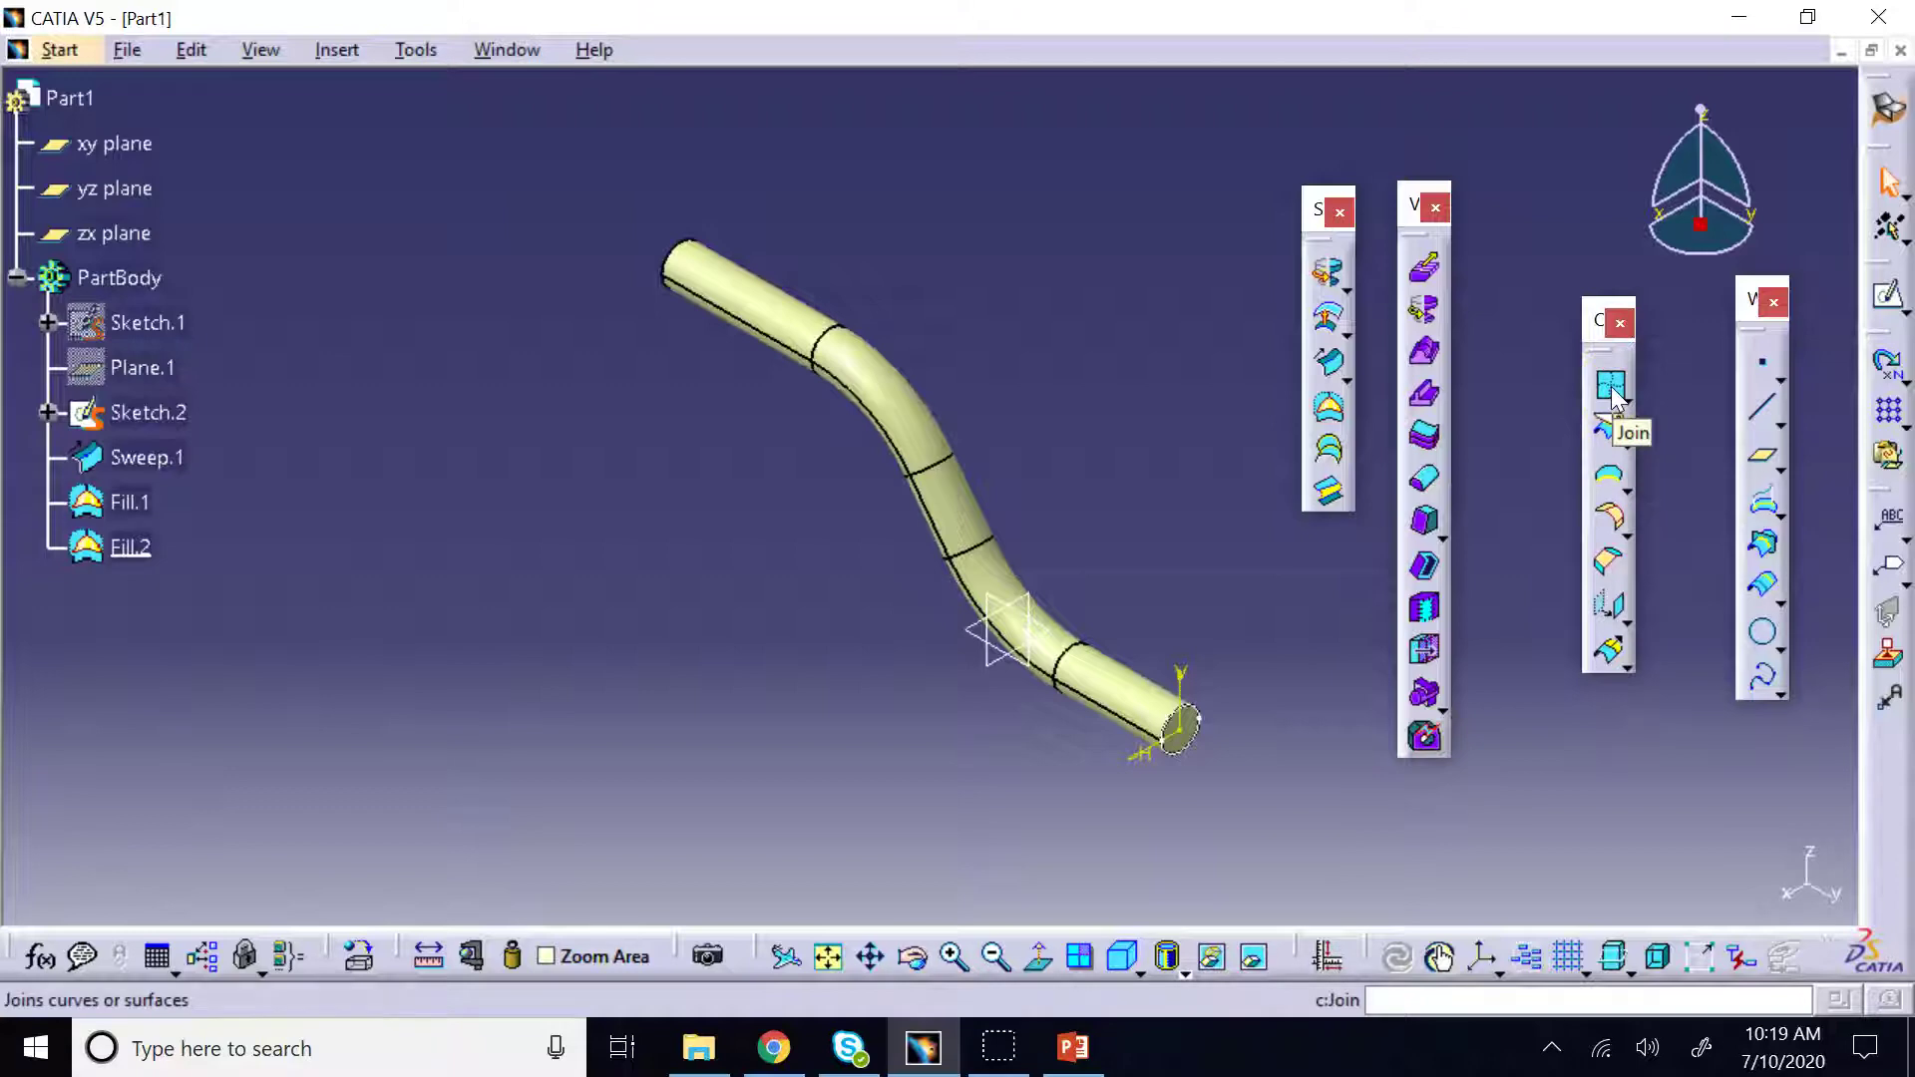
Join Sweep.1, Fill.1 and Fill.2 into a single surface with connexity and manifold checks on
left_click(1605, 427)
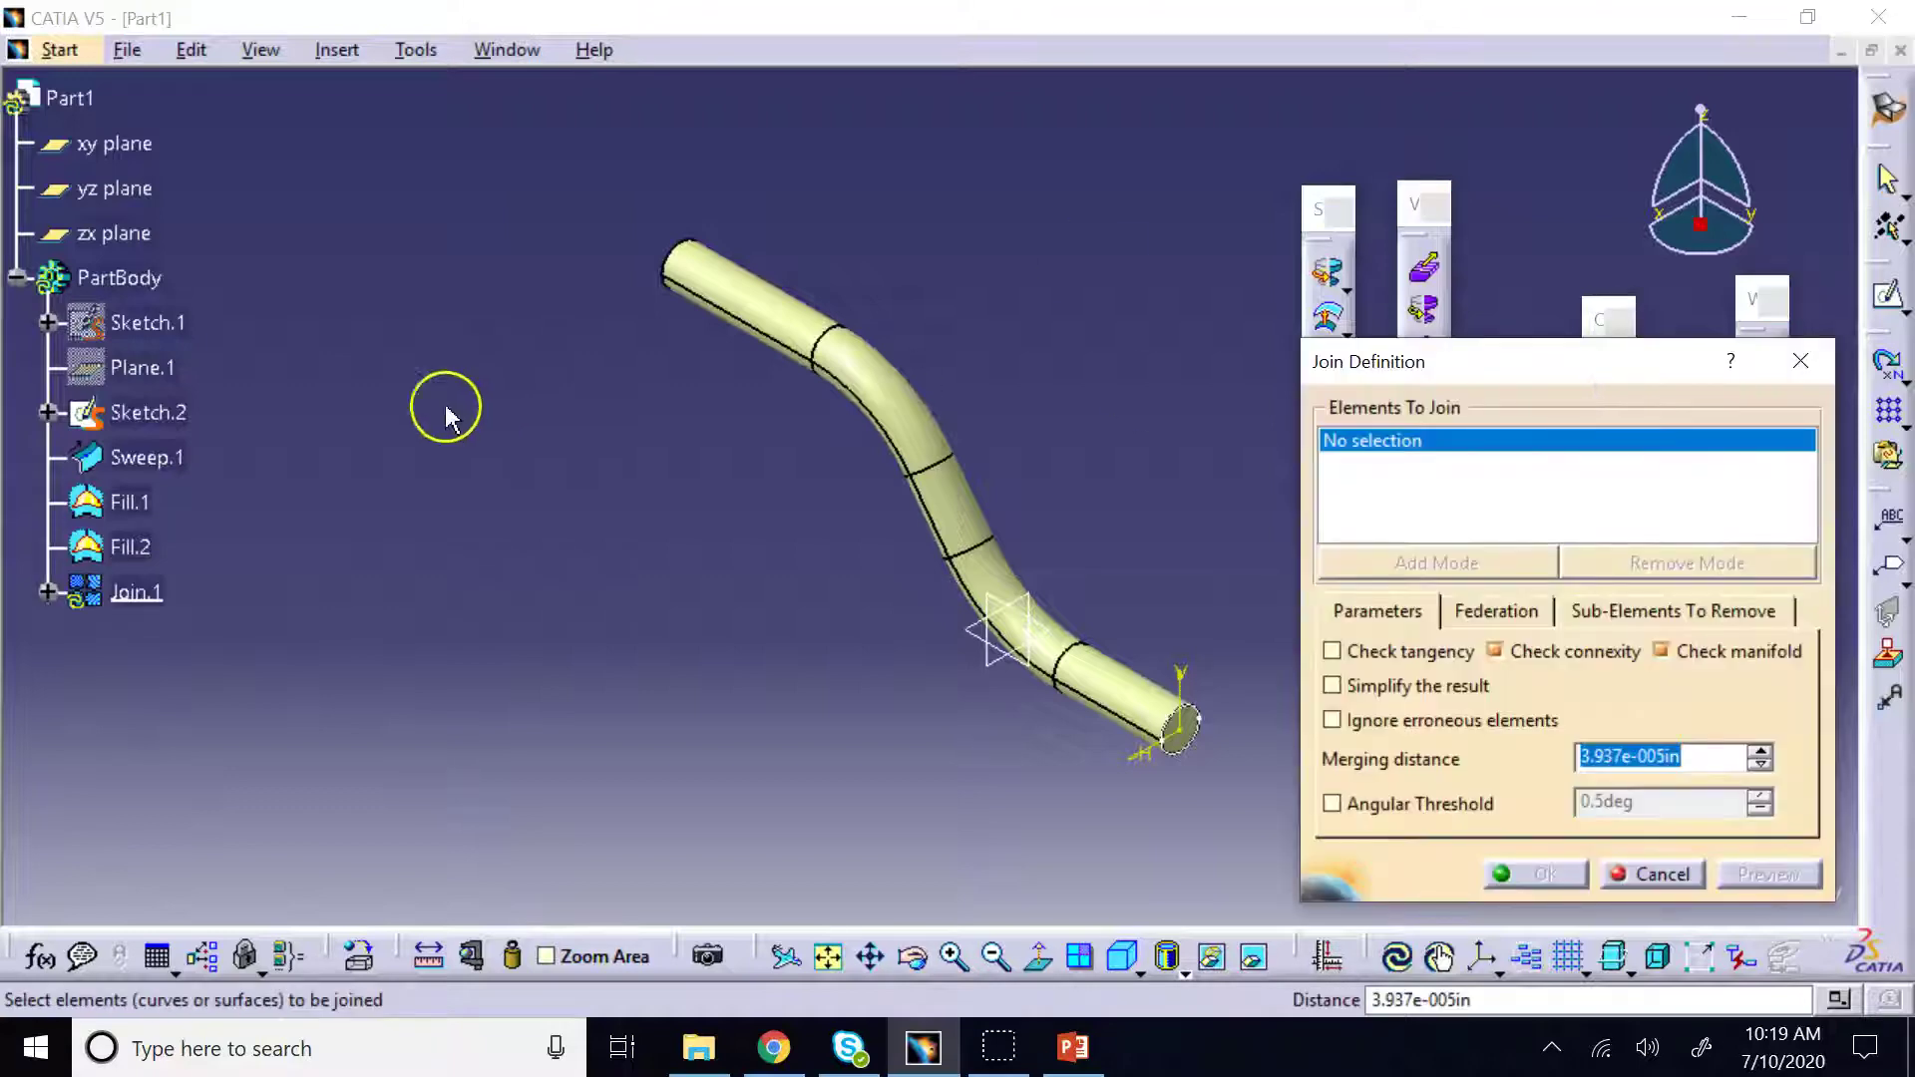
left_click(145, 456)
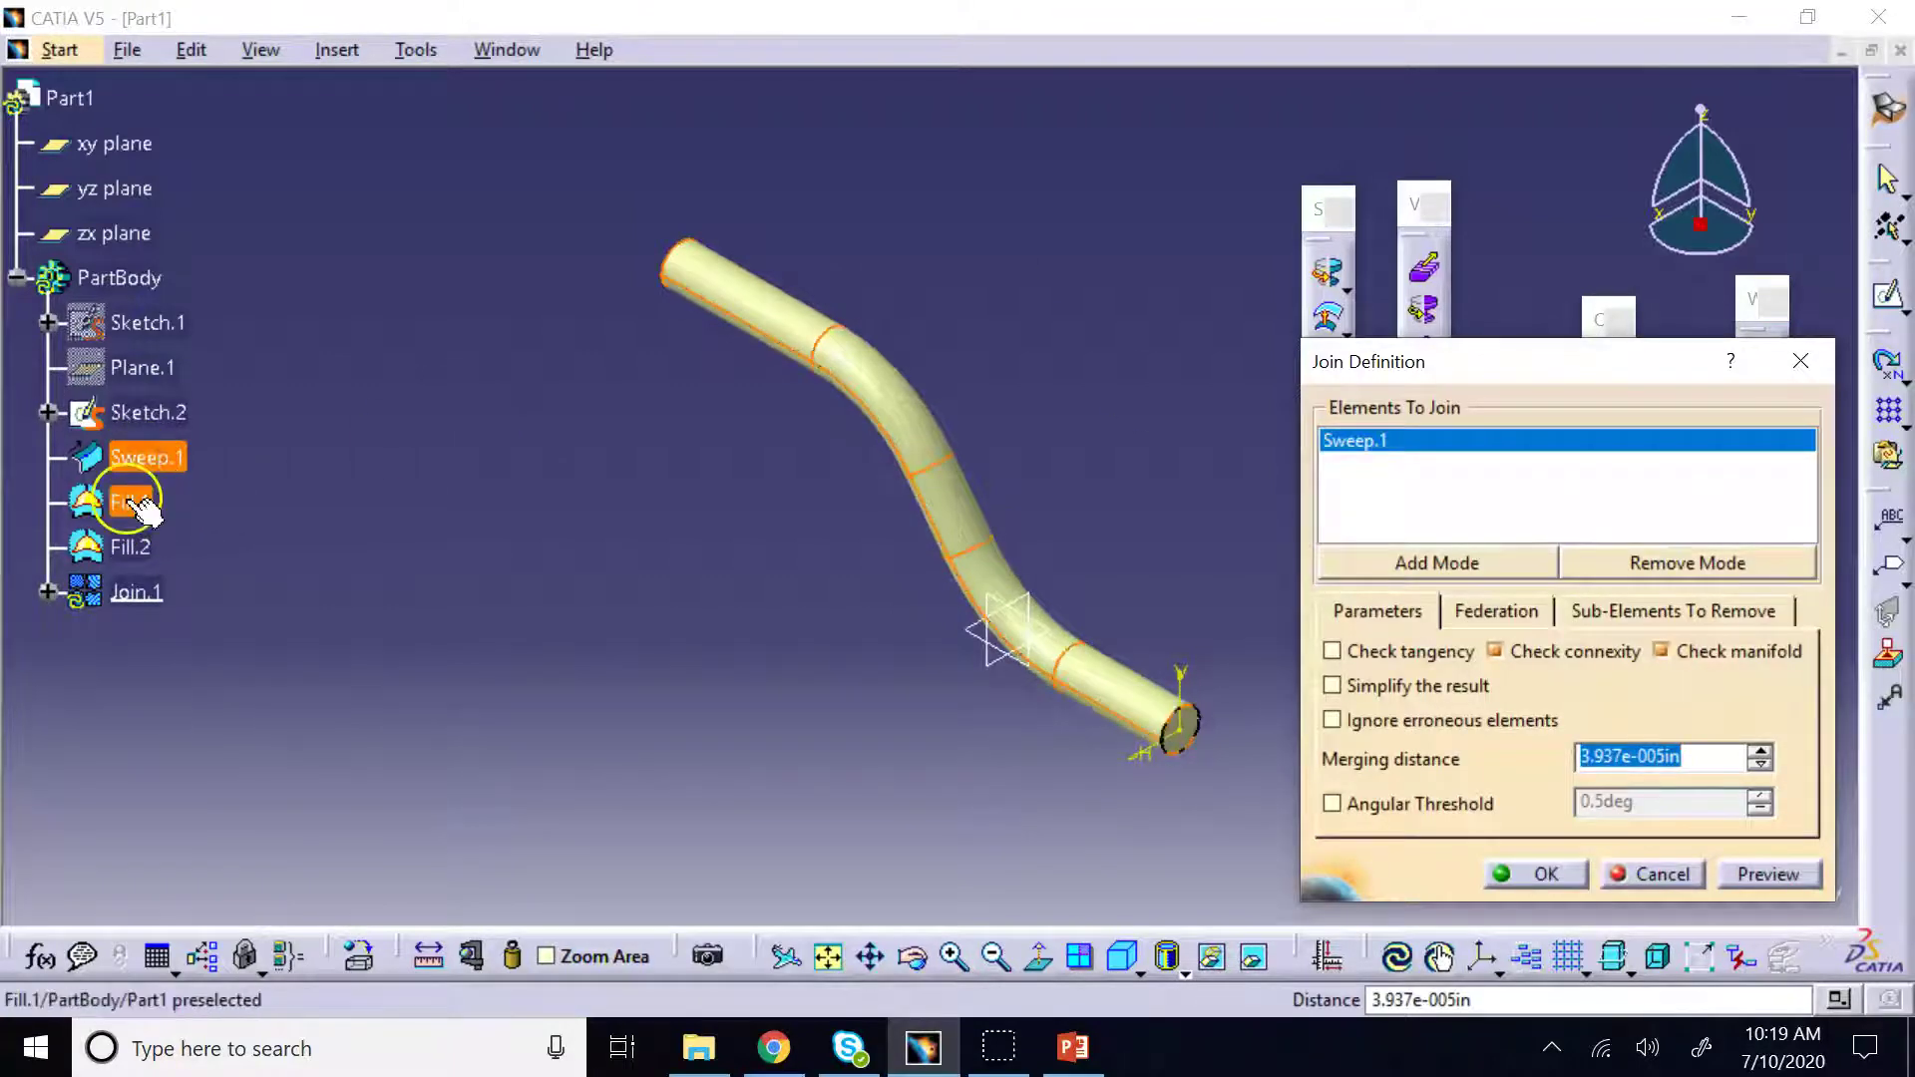
left_click(135, 503)
left_click(132, 548)
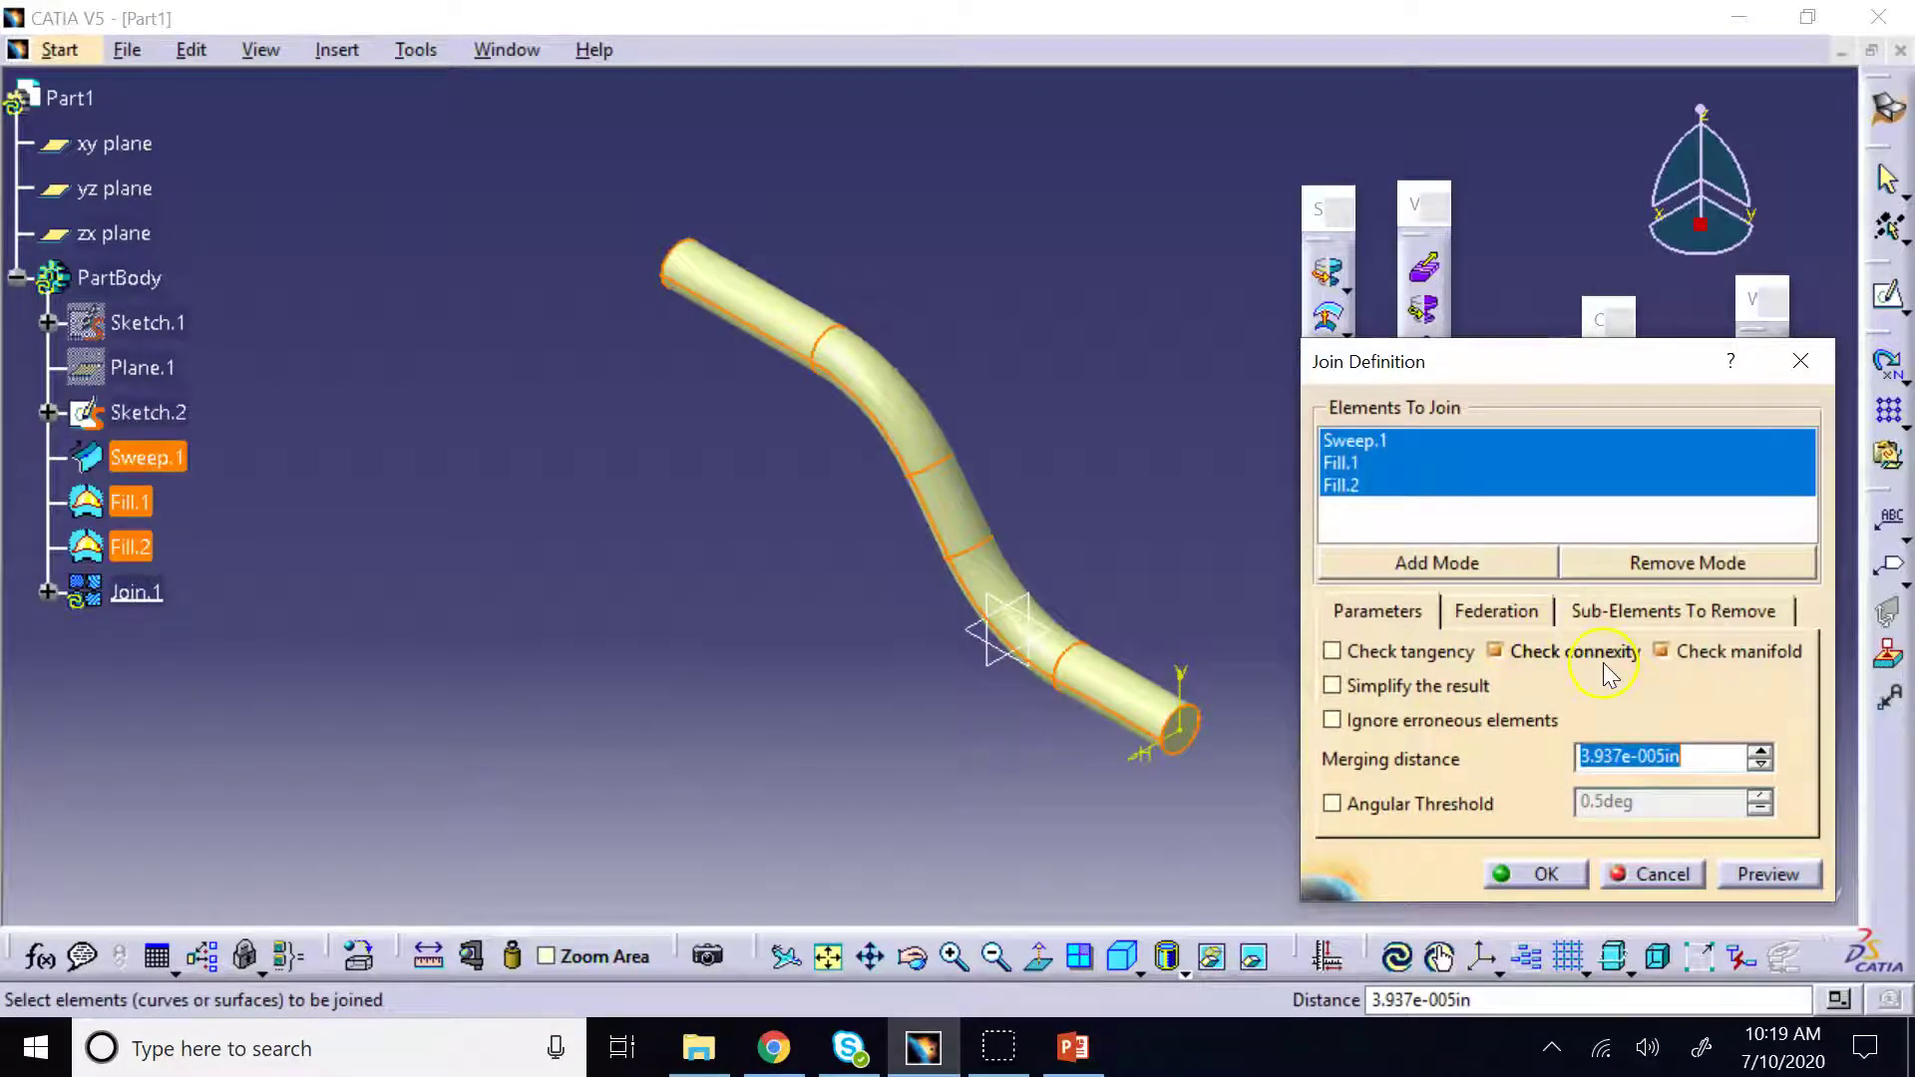
left_click(1546, 874)
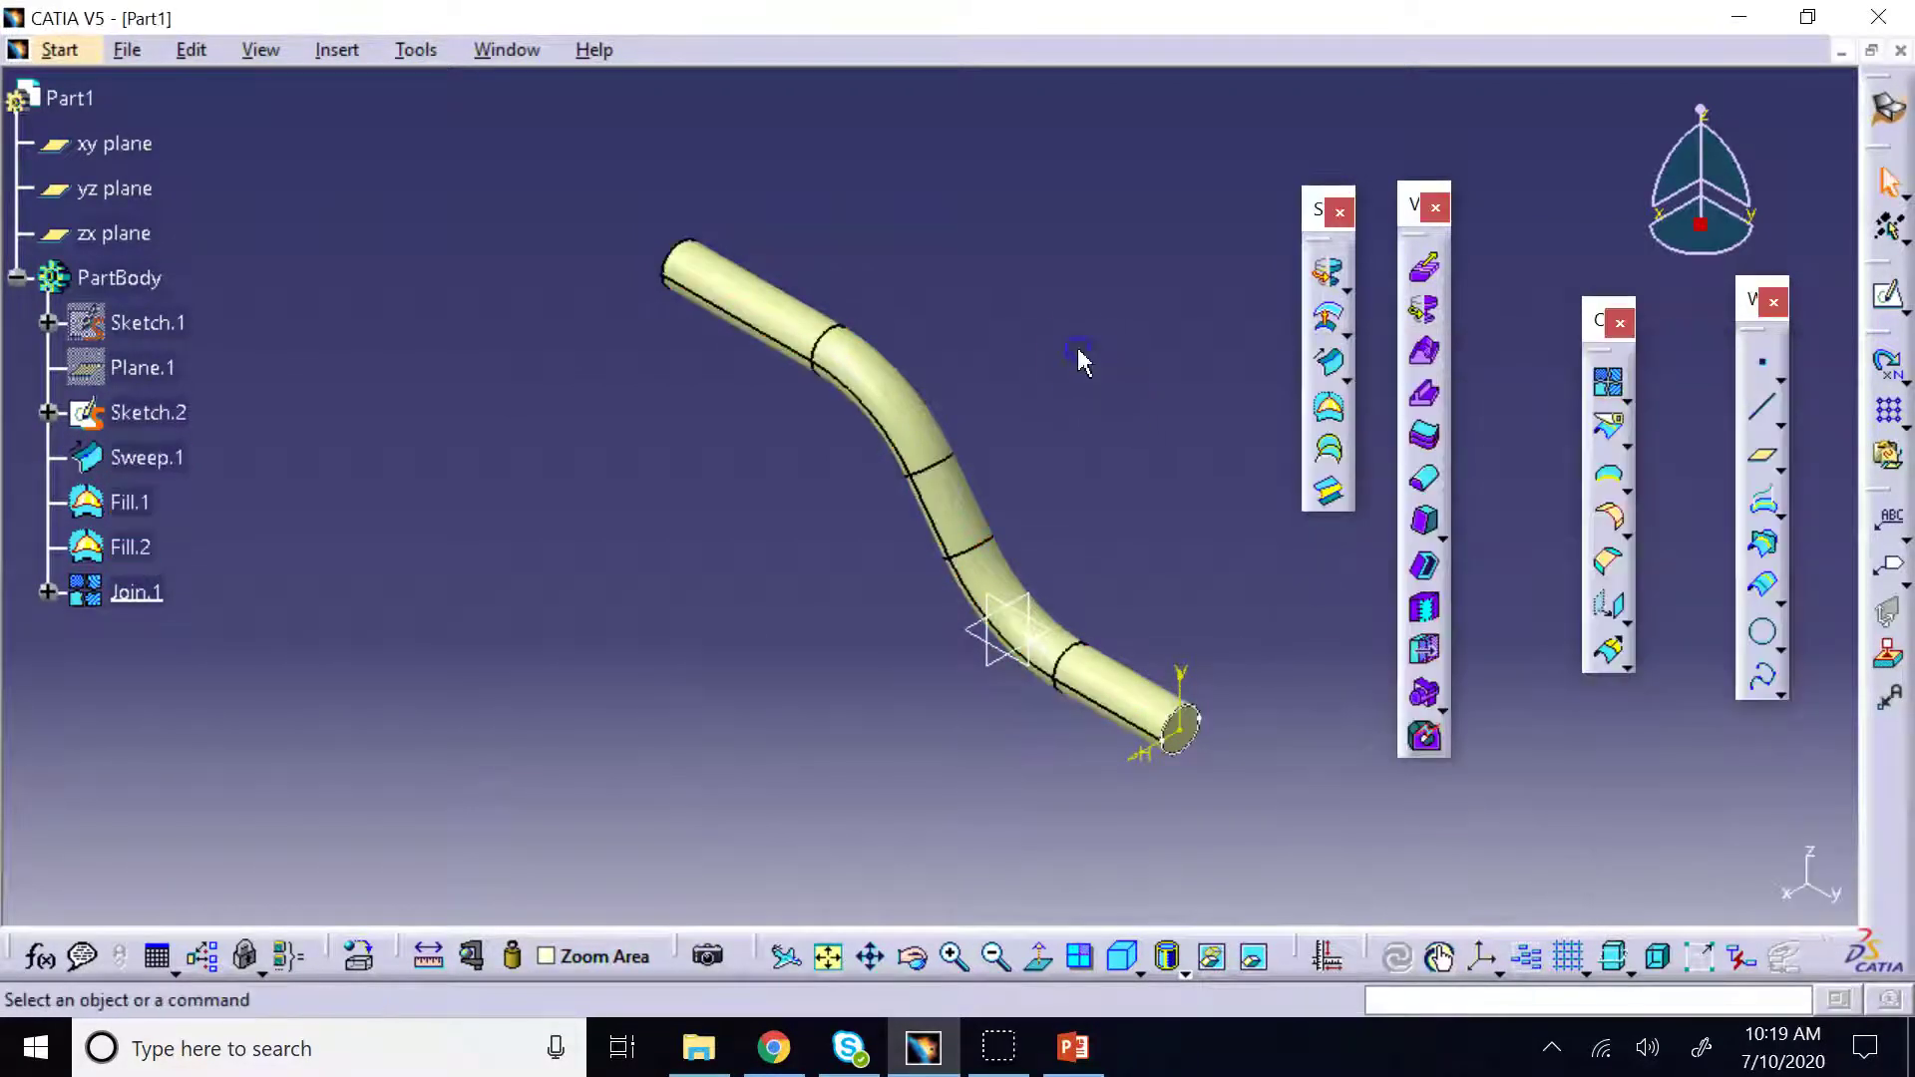
Rename the joined surface as "closed pipe" in its feature properties
left_click(129, 503)
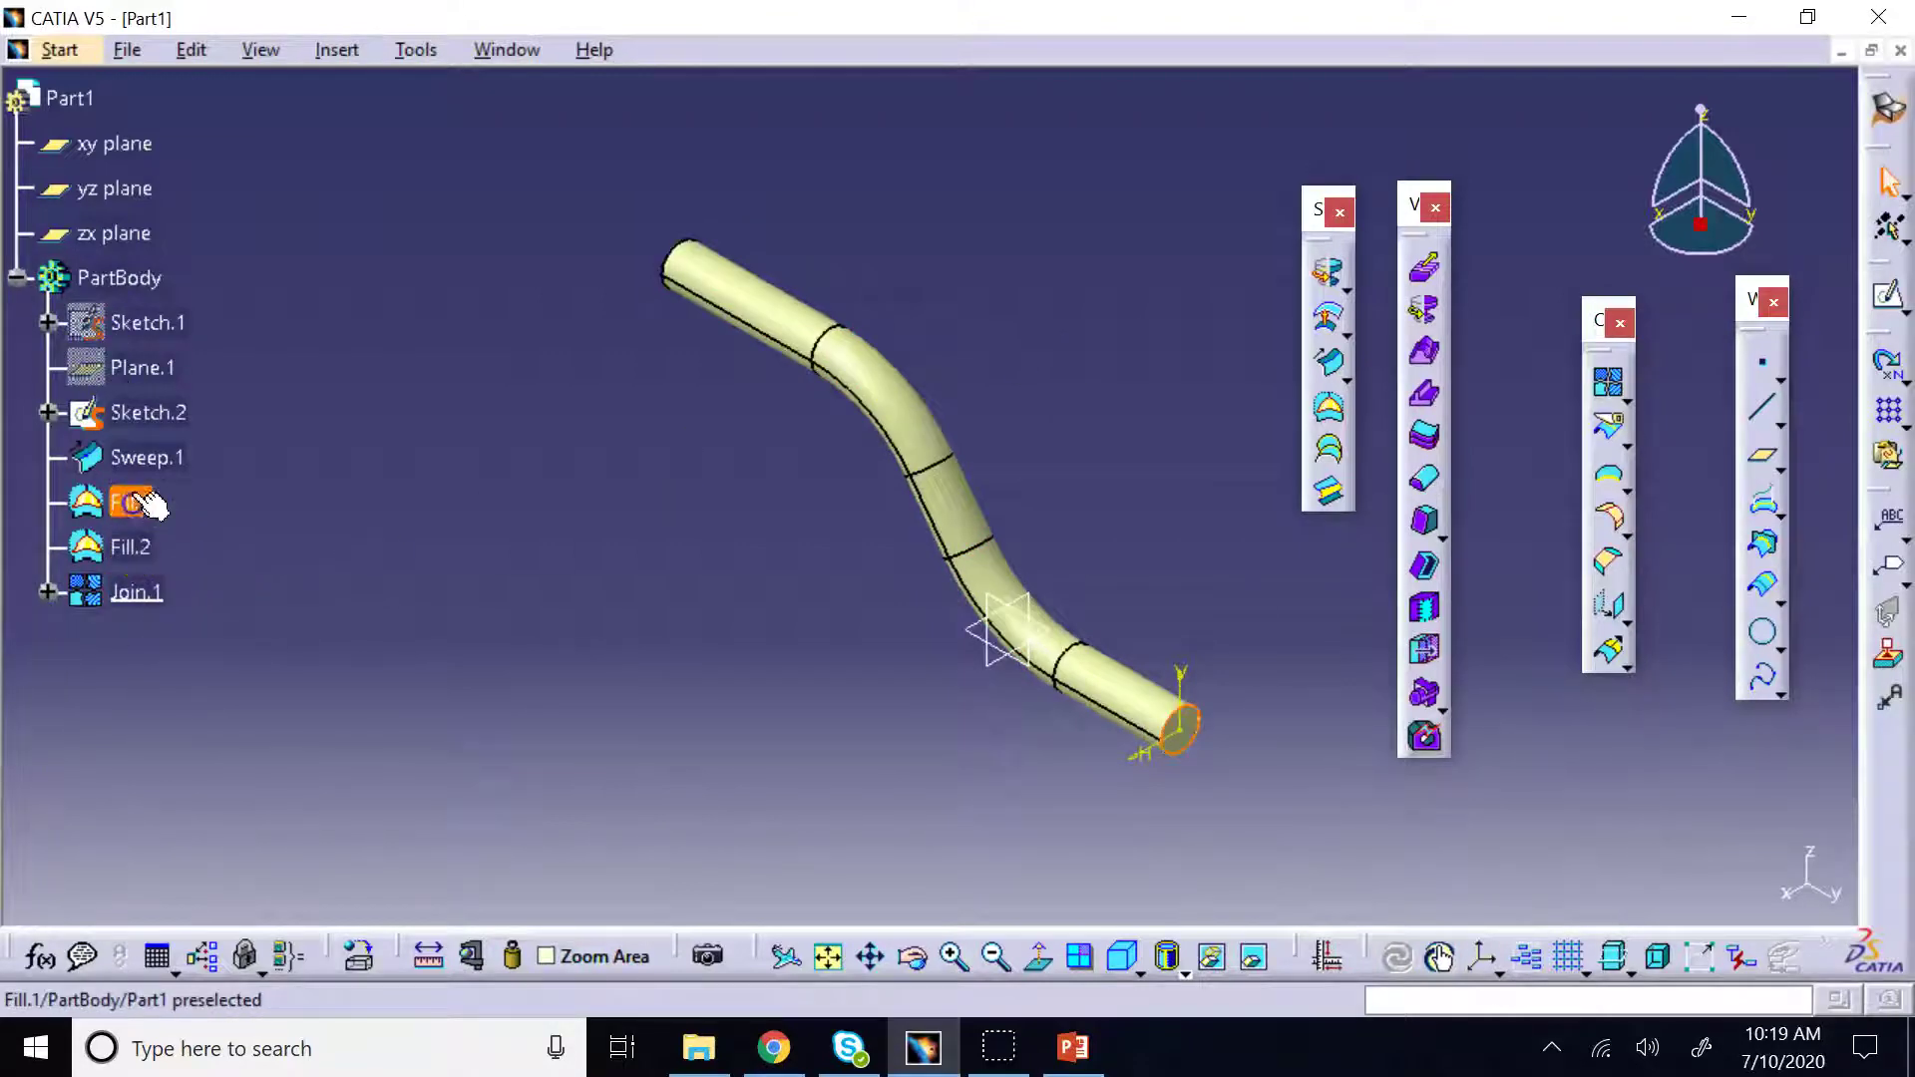
left_click(154, 596)
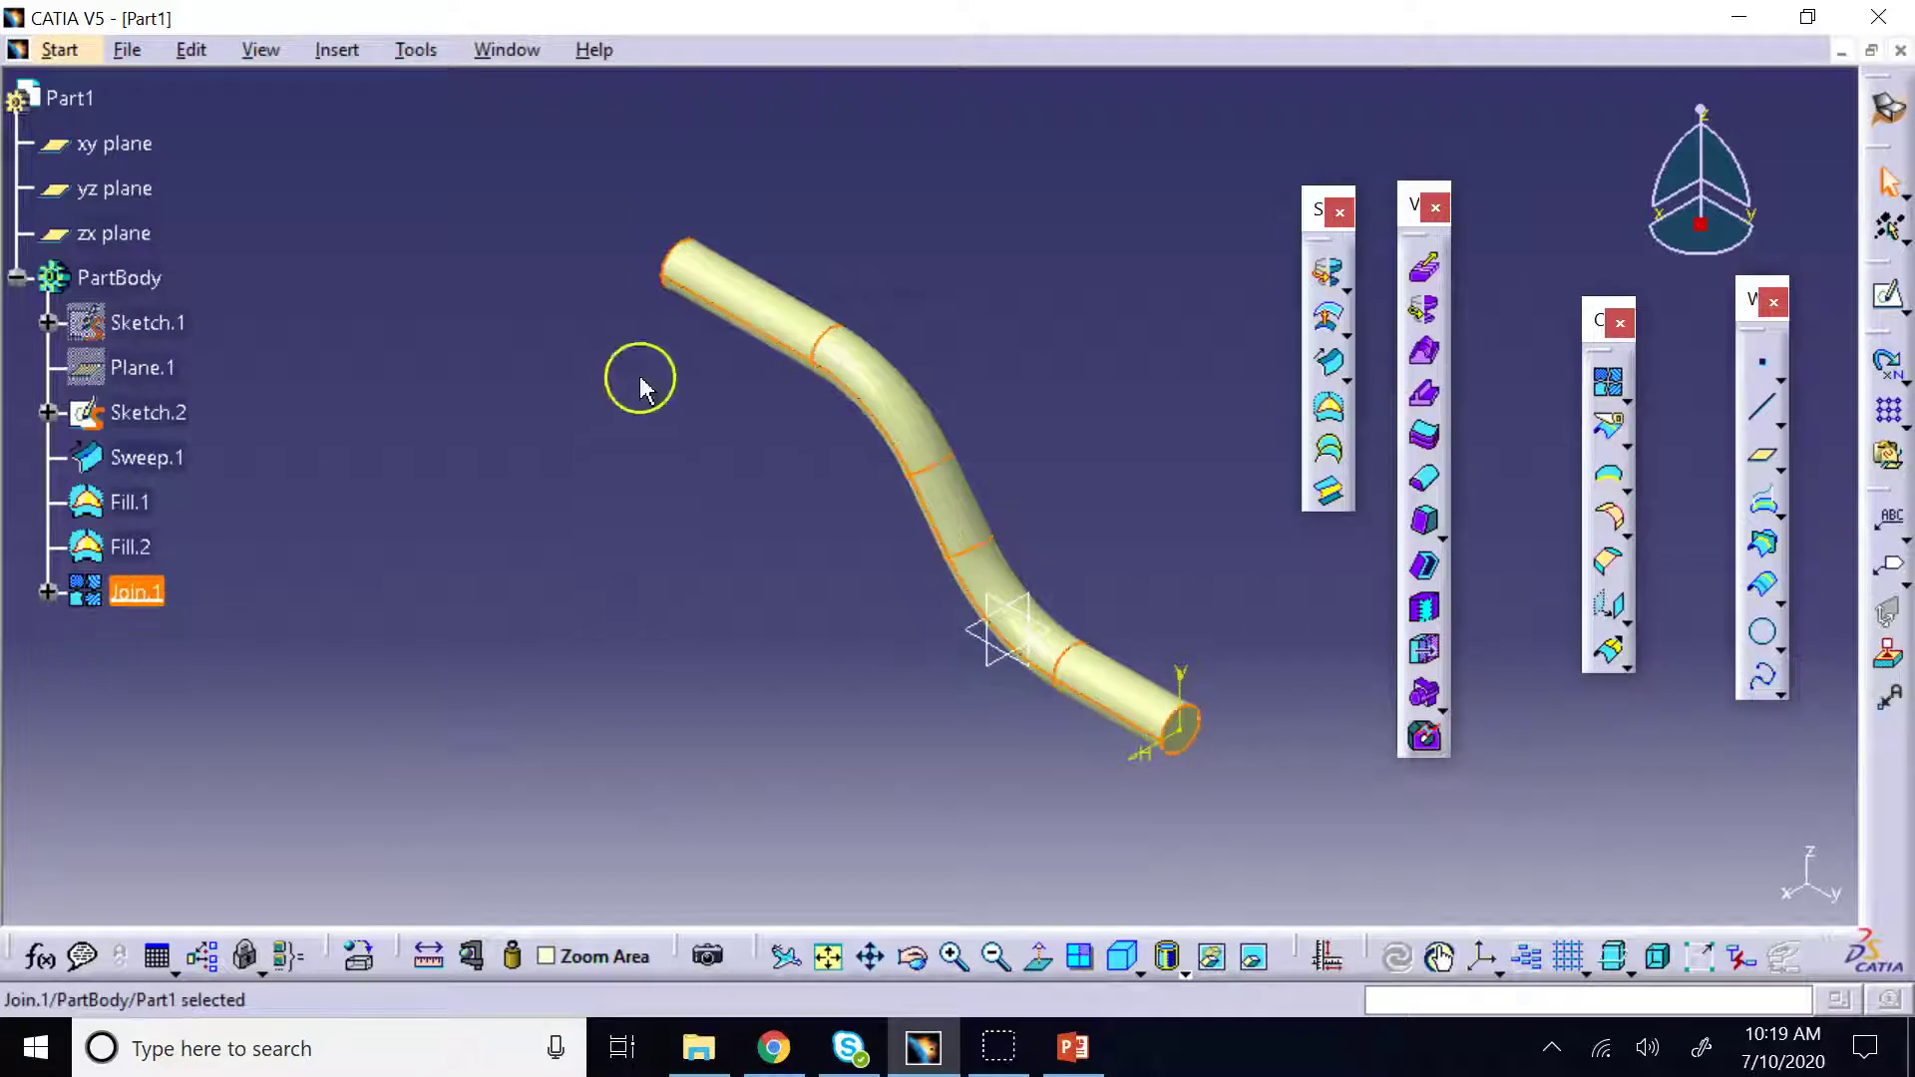
right_click(179, 595)
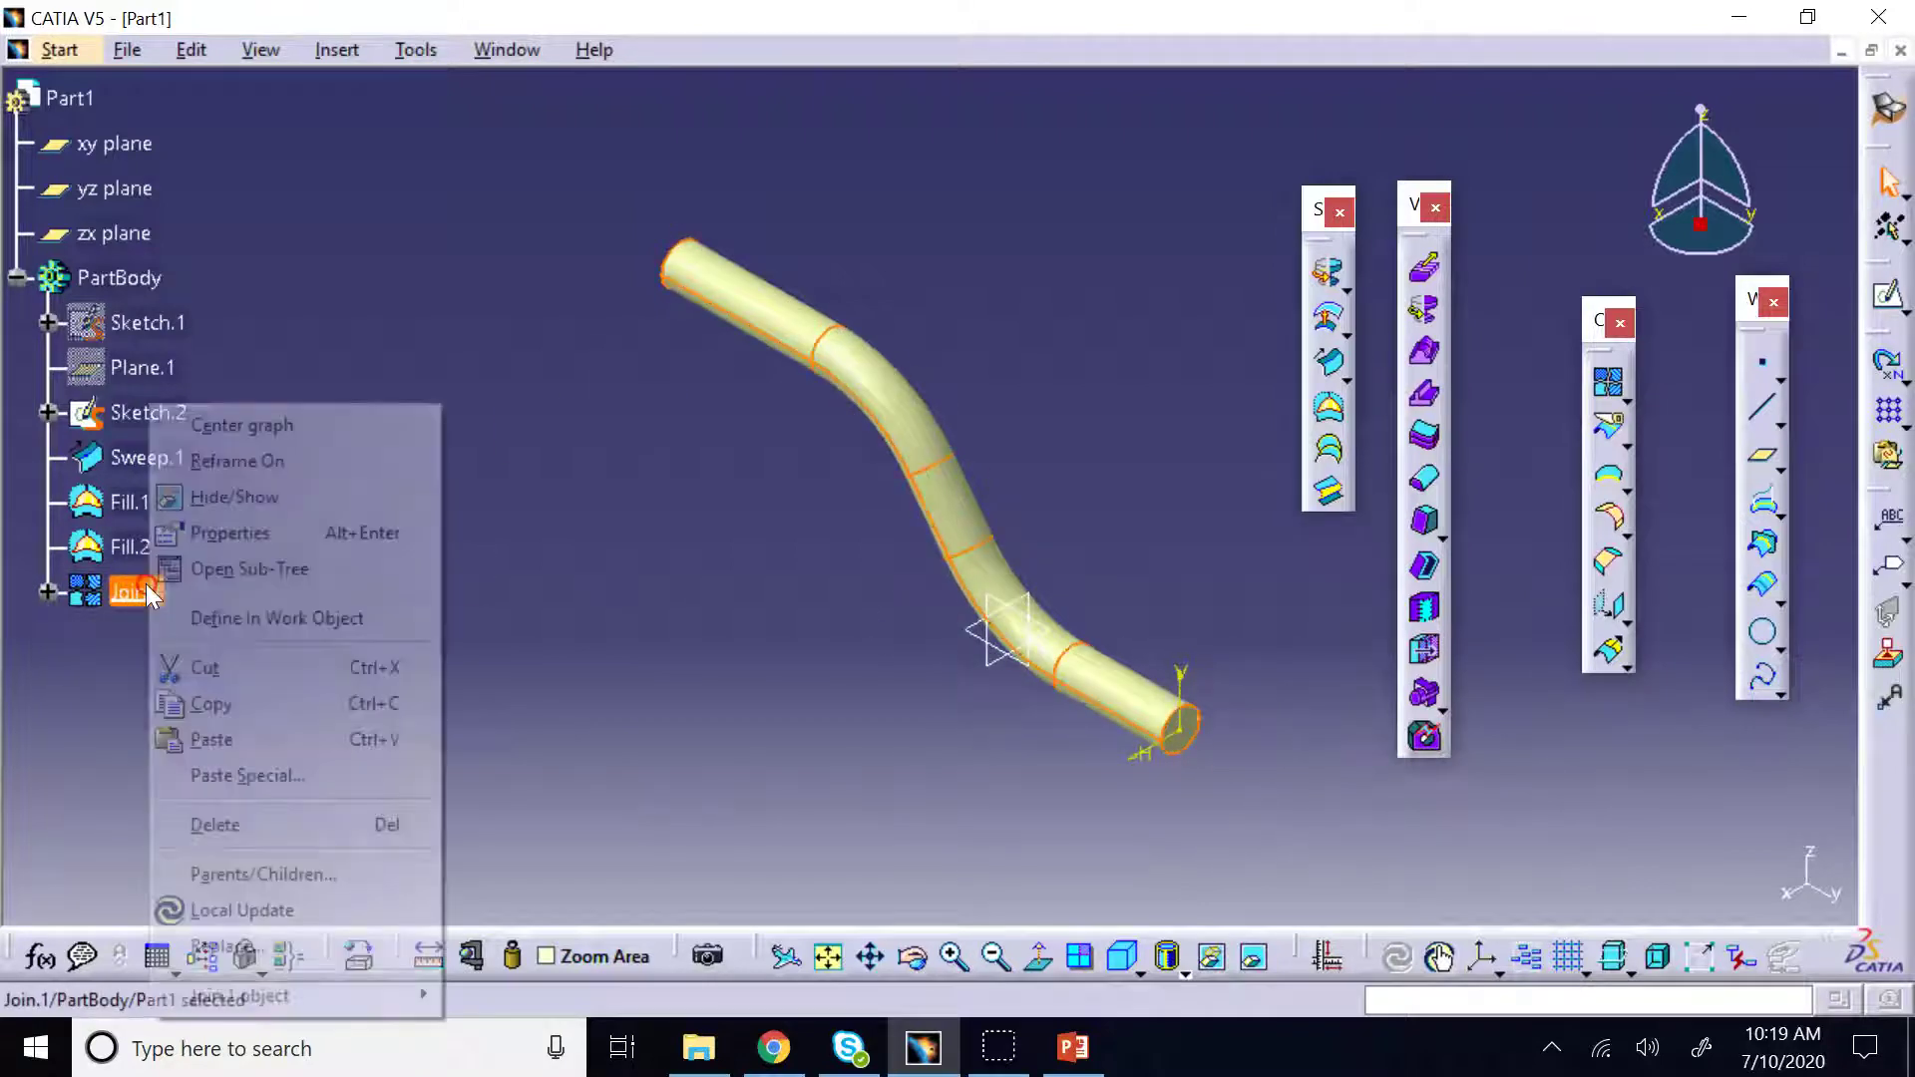
left_click(301, 529)
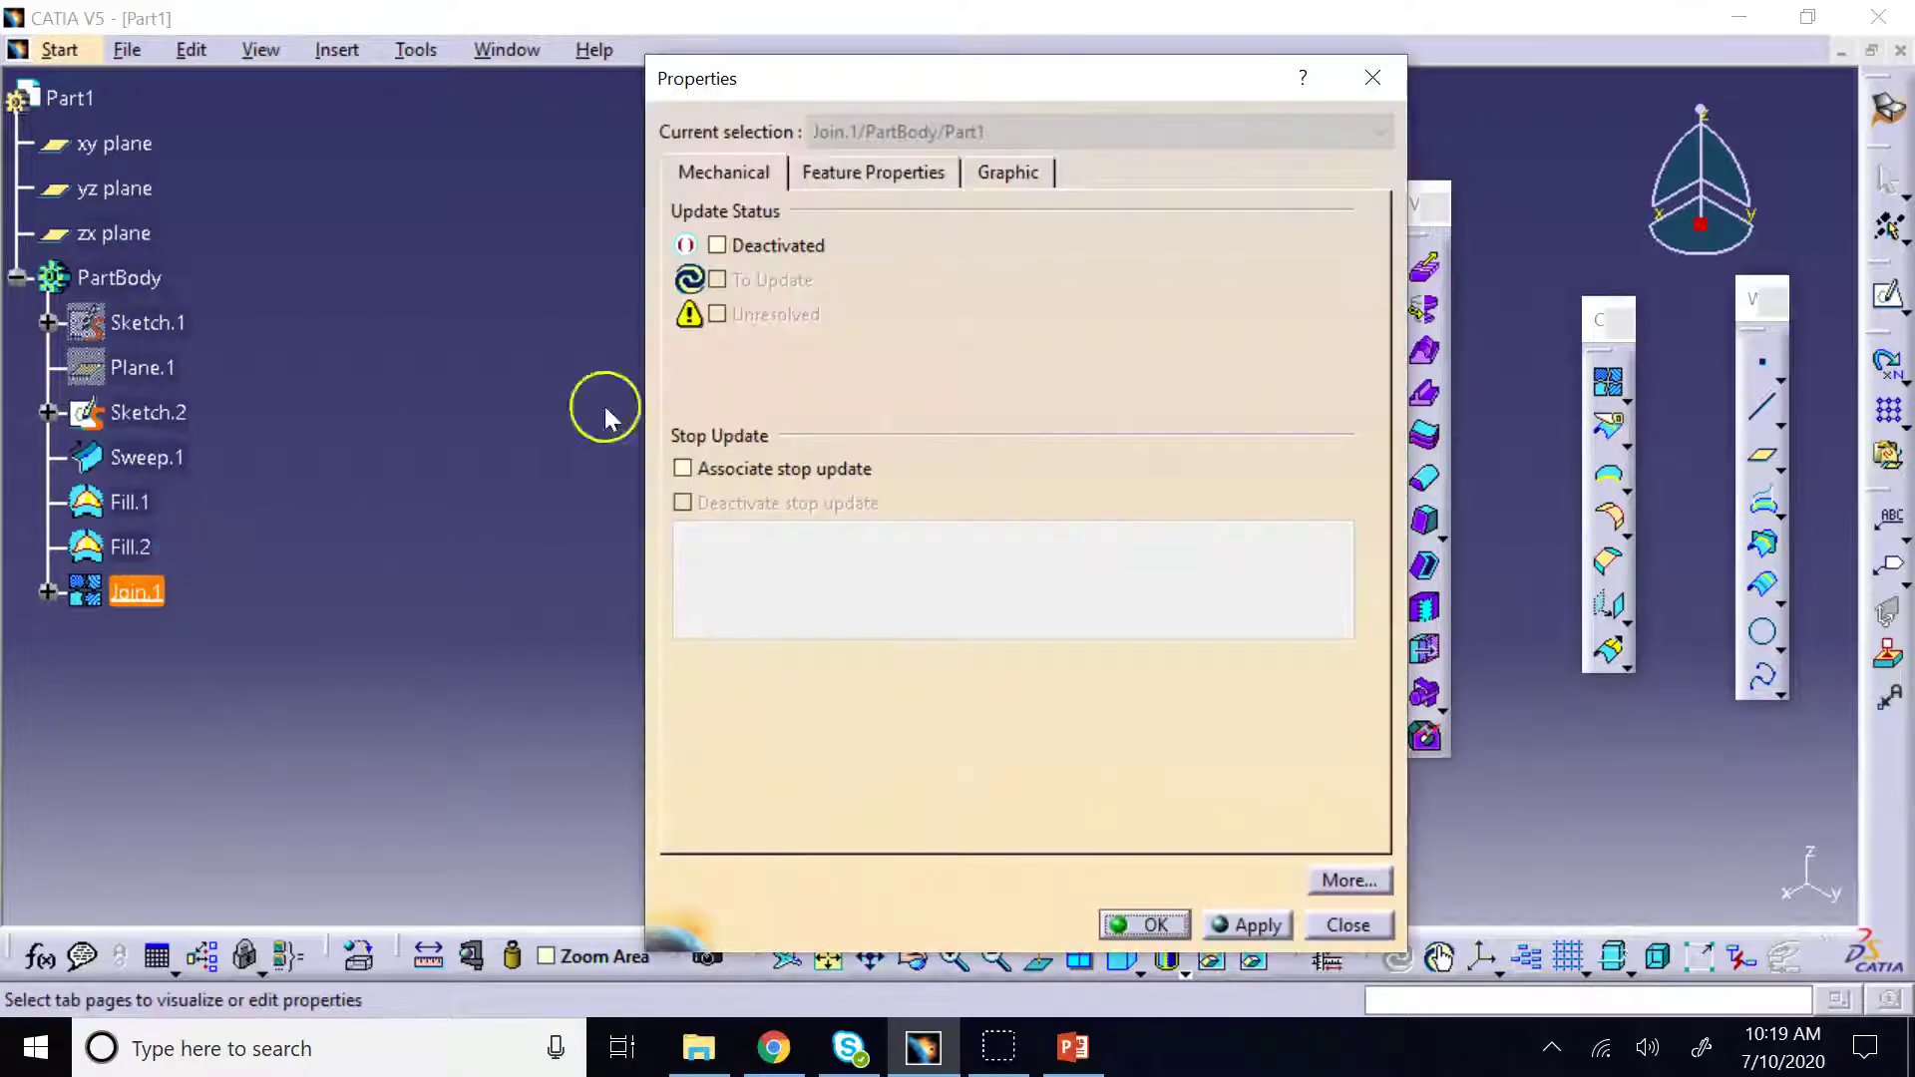
left_click(925, 172)
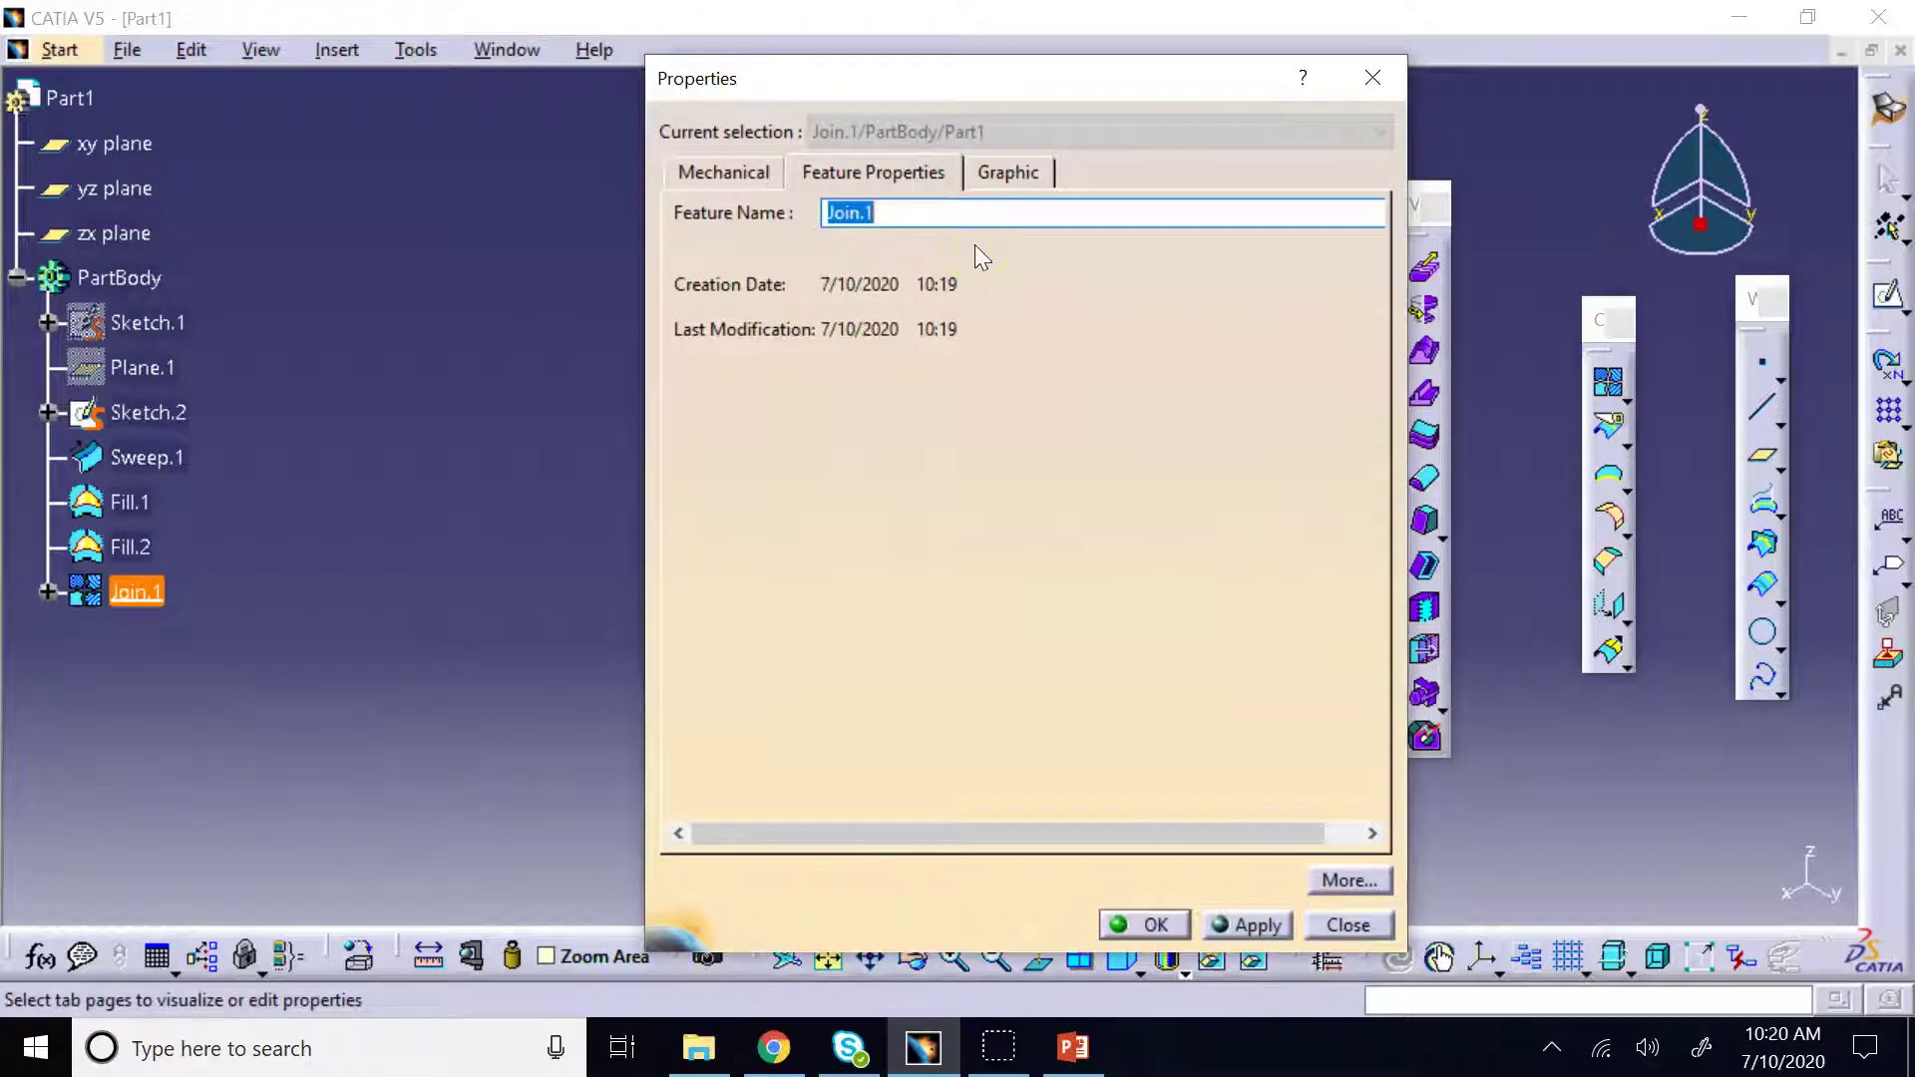
type("closed pipe")
key("Return")
left_click(434, 323)
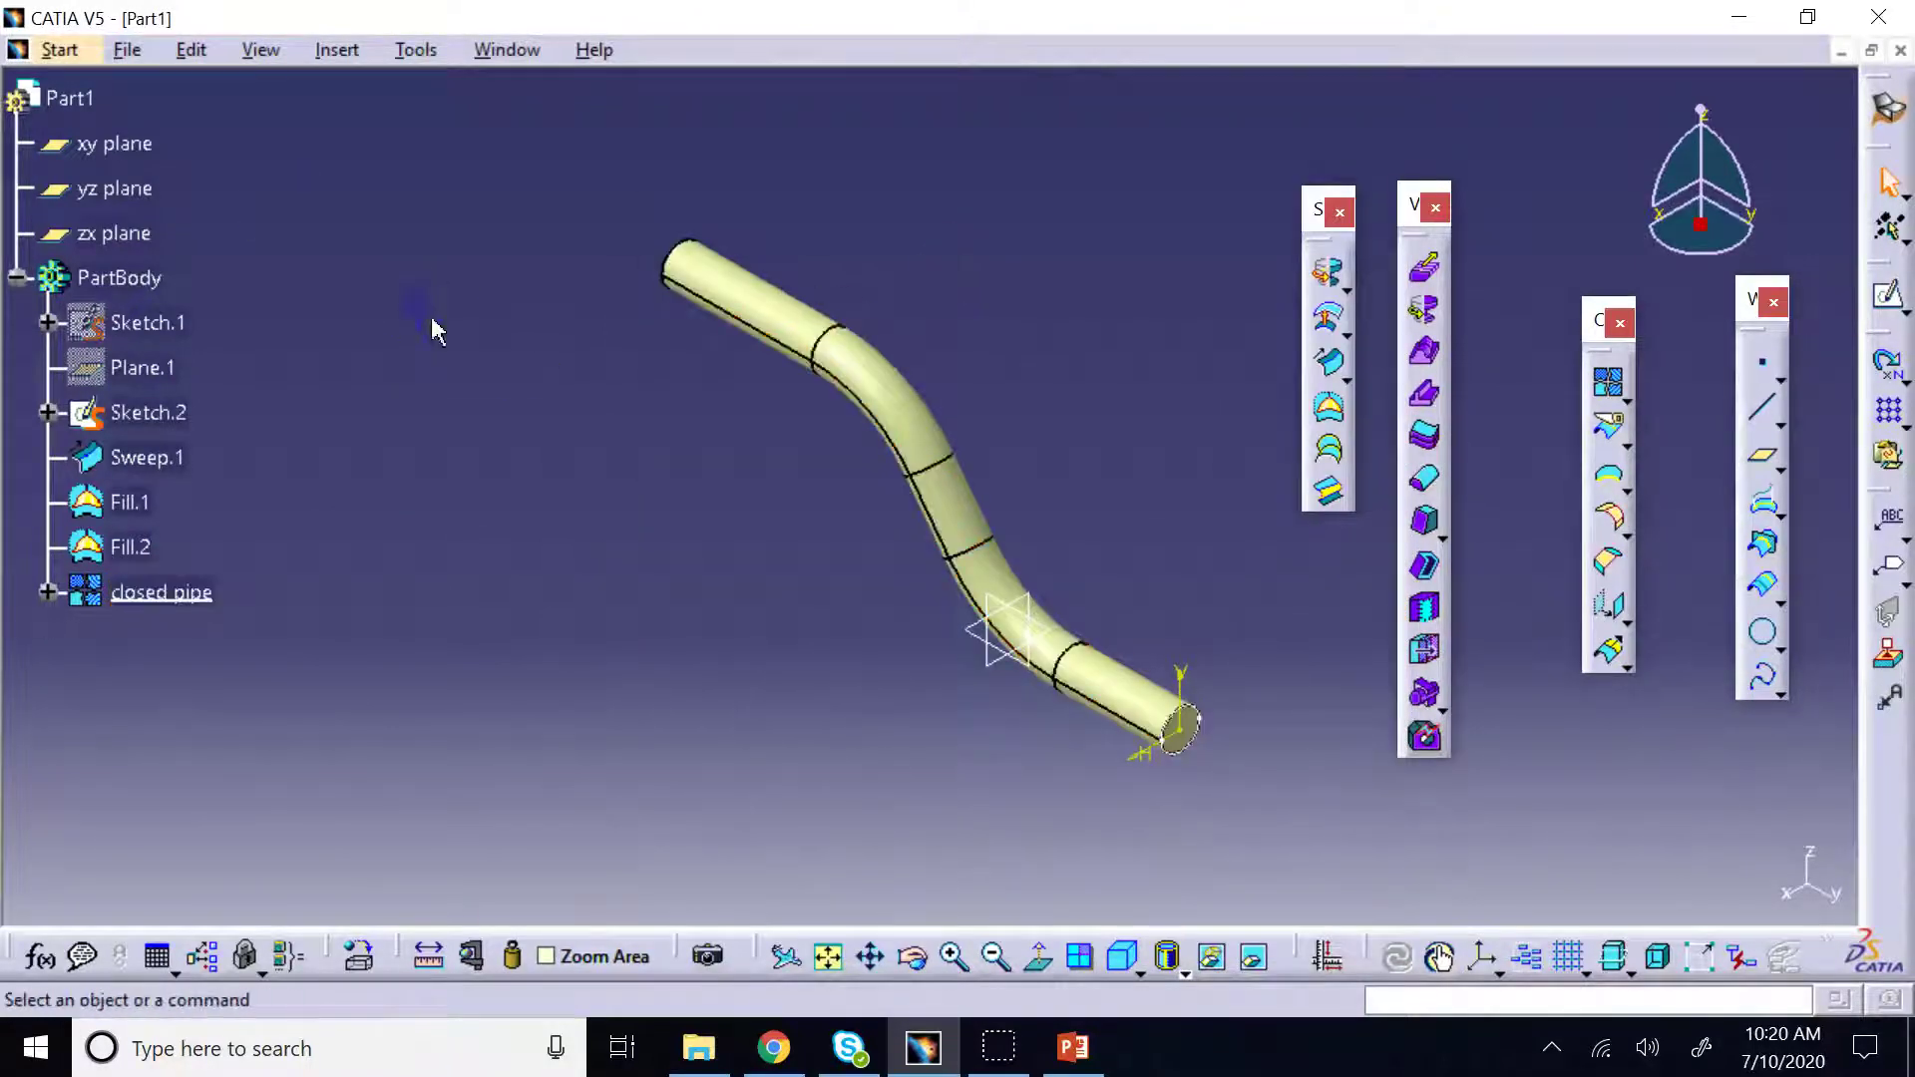
Measure the surface area of the closed pipe without keeping the measurement
left_click(165, 587)
left_click(1264, 846)
left_click(471, 956)
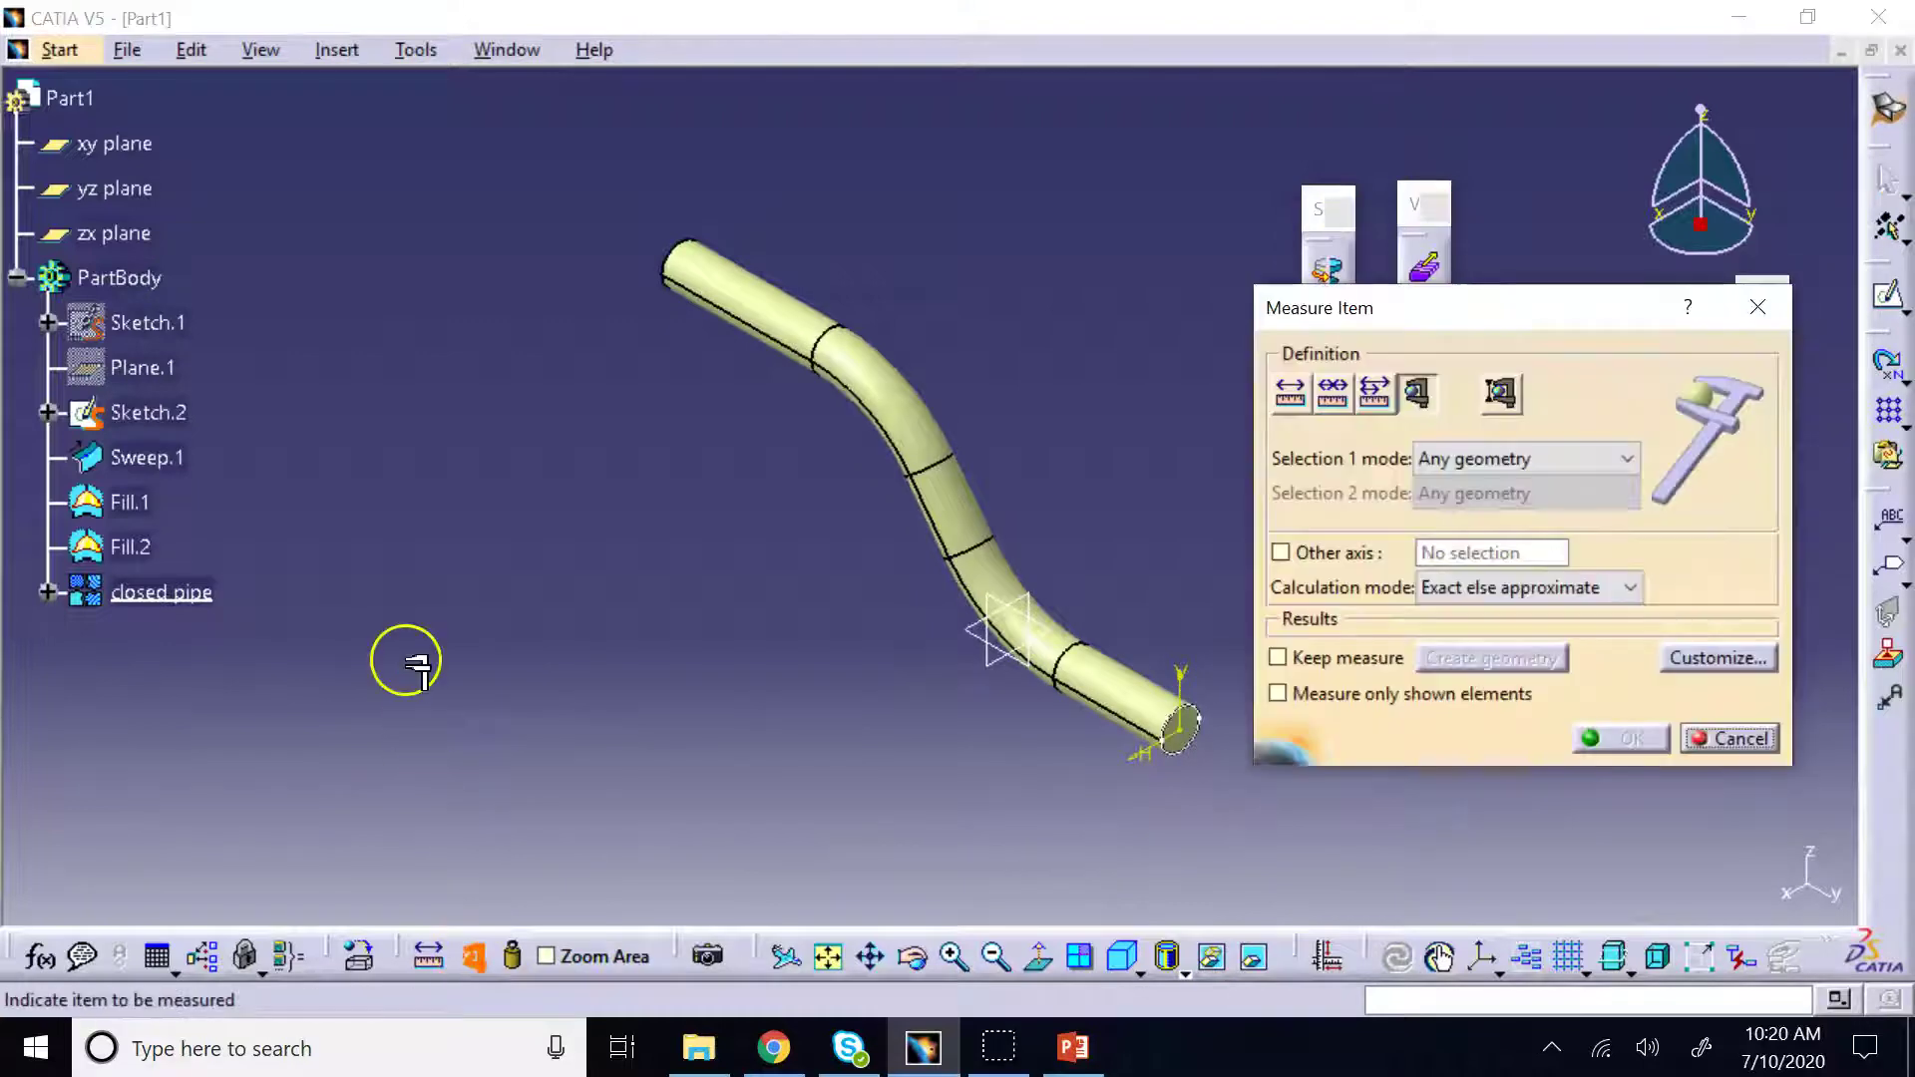
left_click(187, 591)
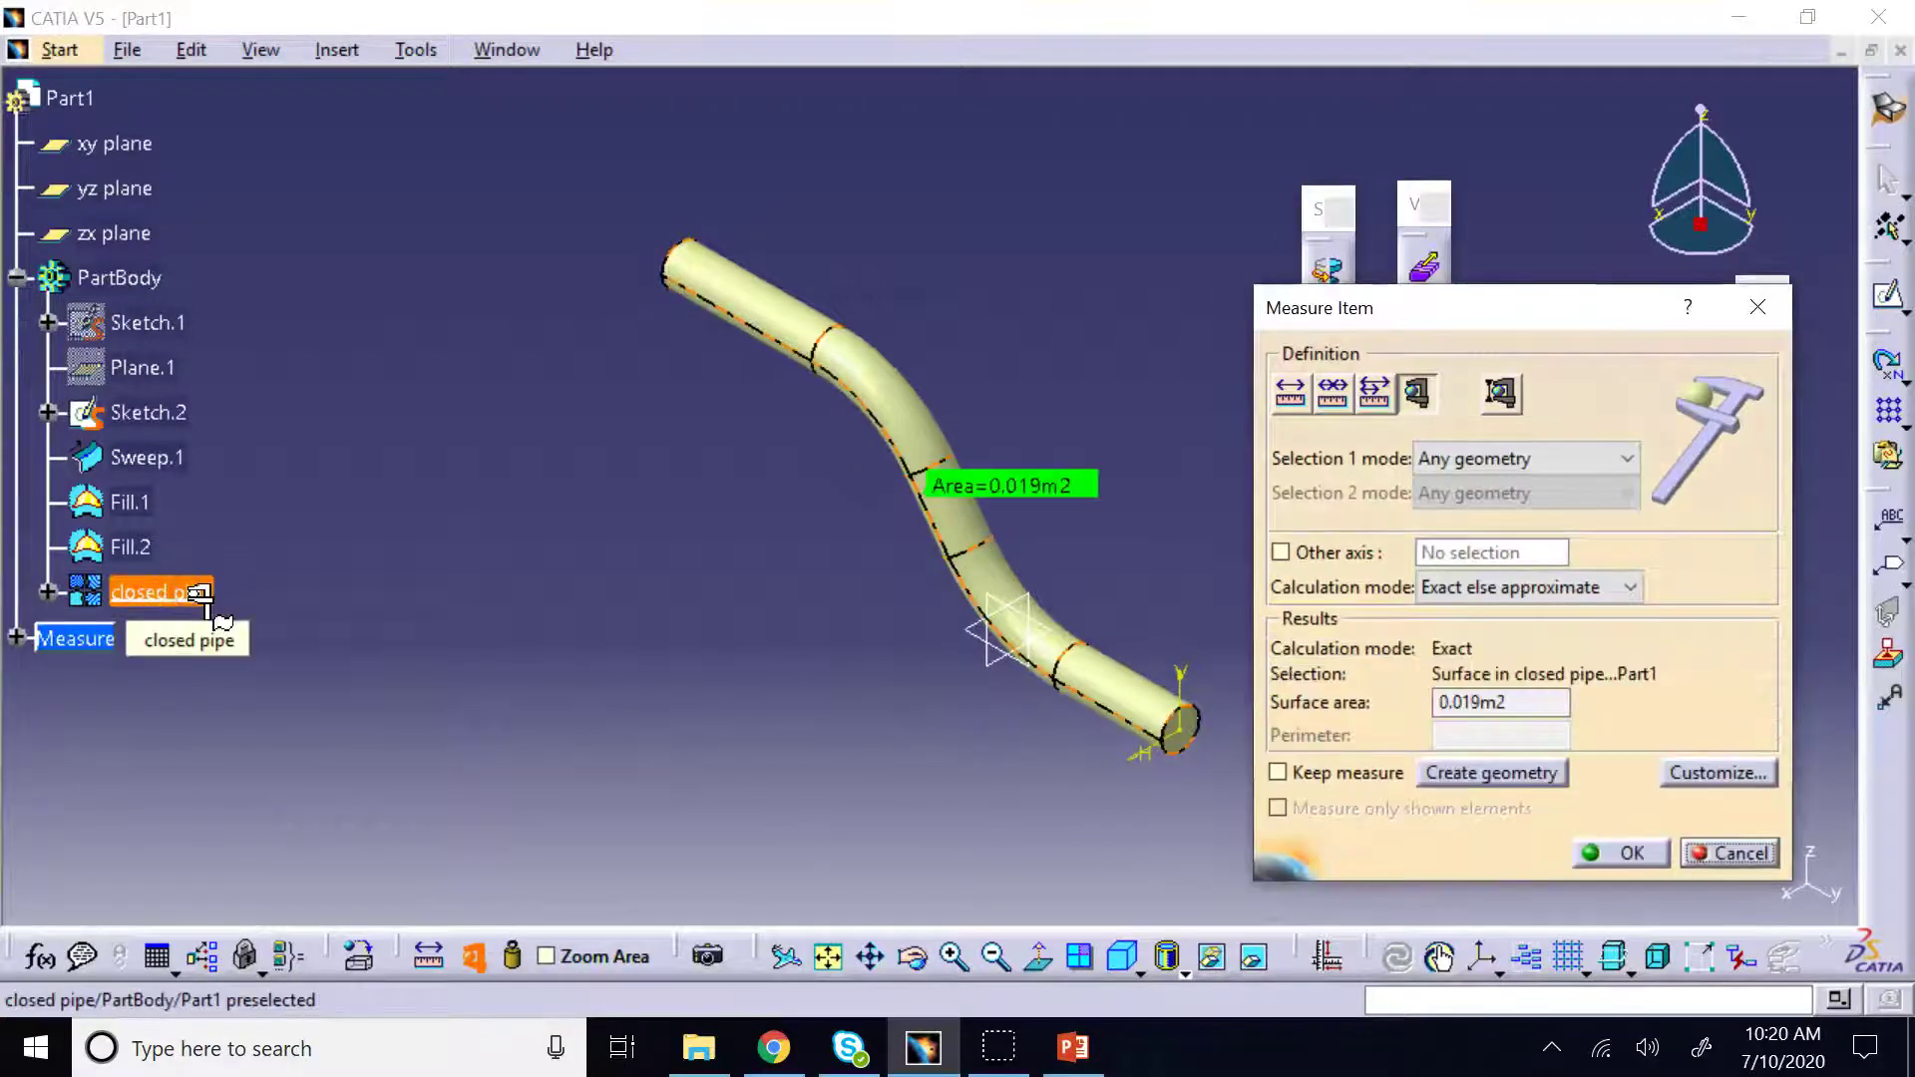
left_click(1394, 727)
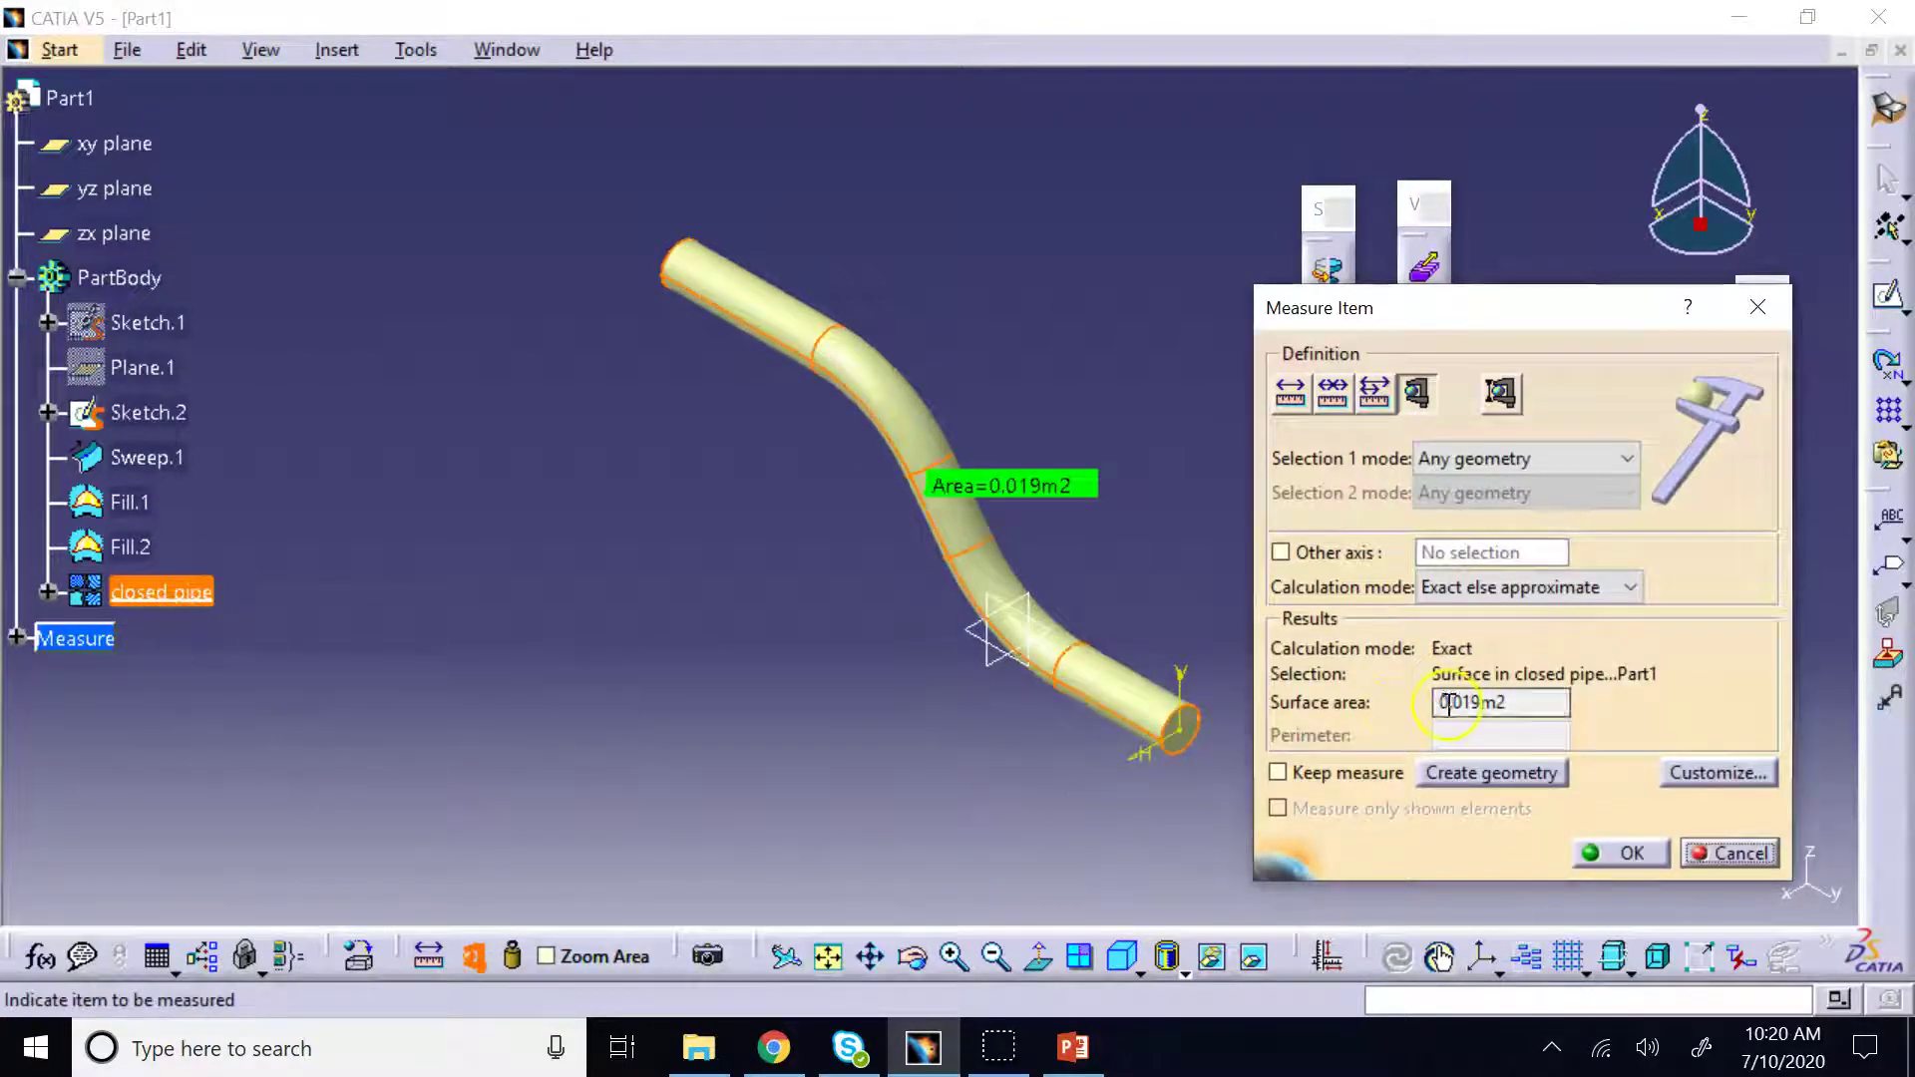
left_click_drag(1509, 706, 1408, 688)
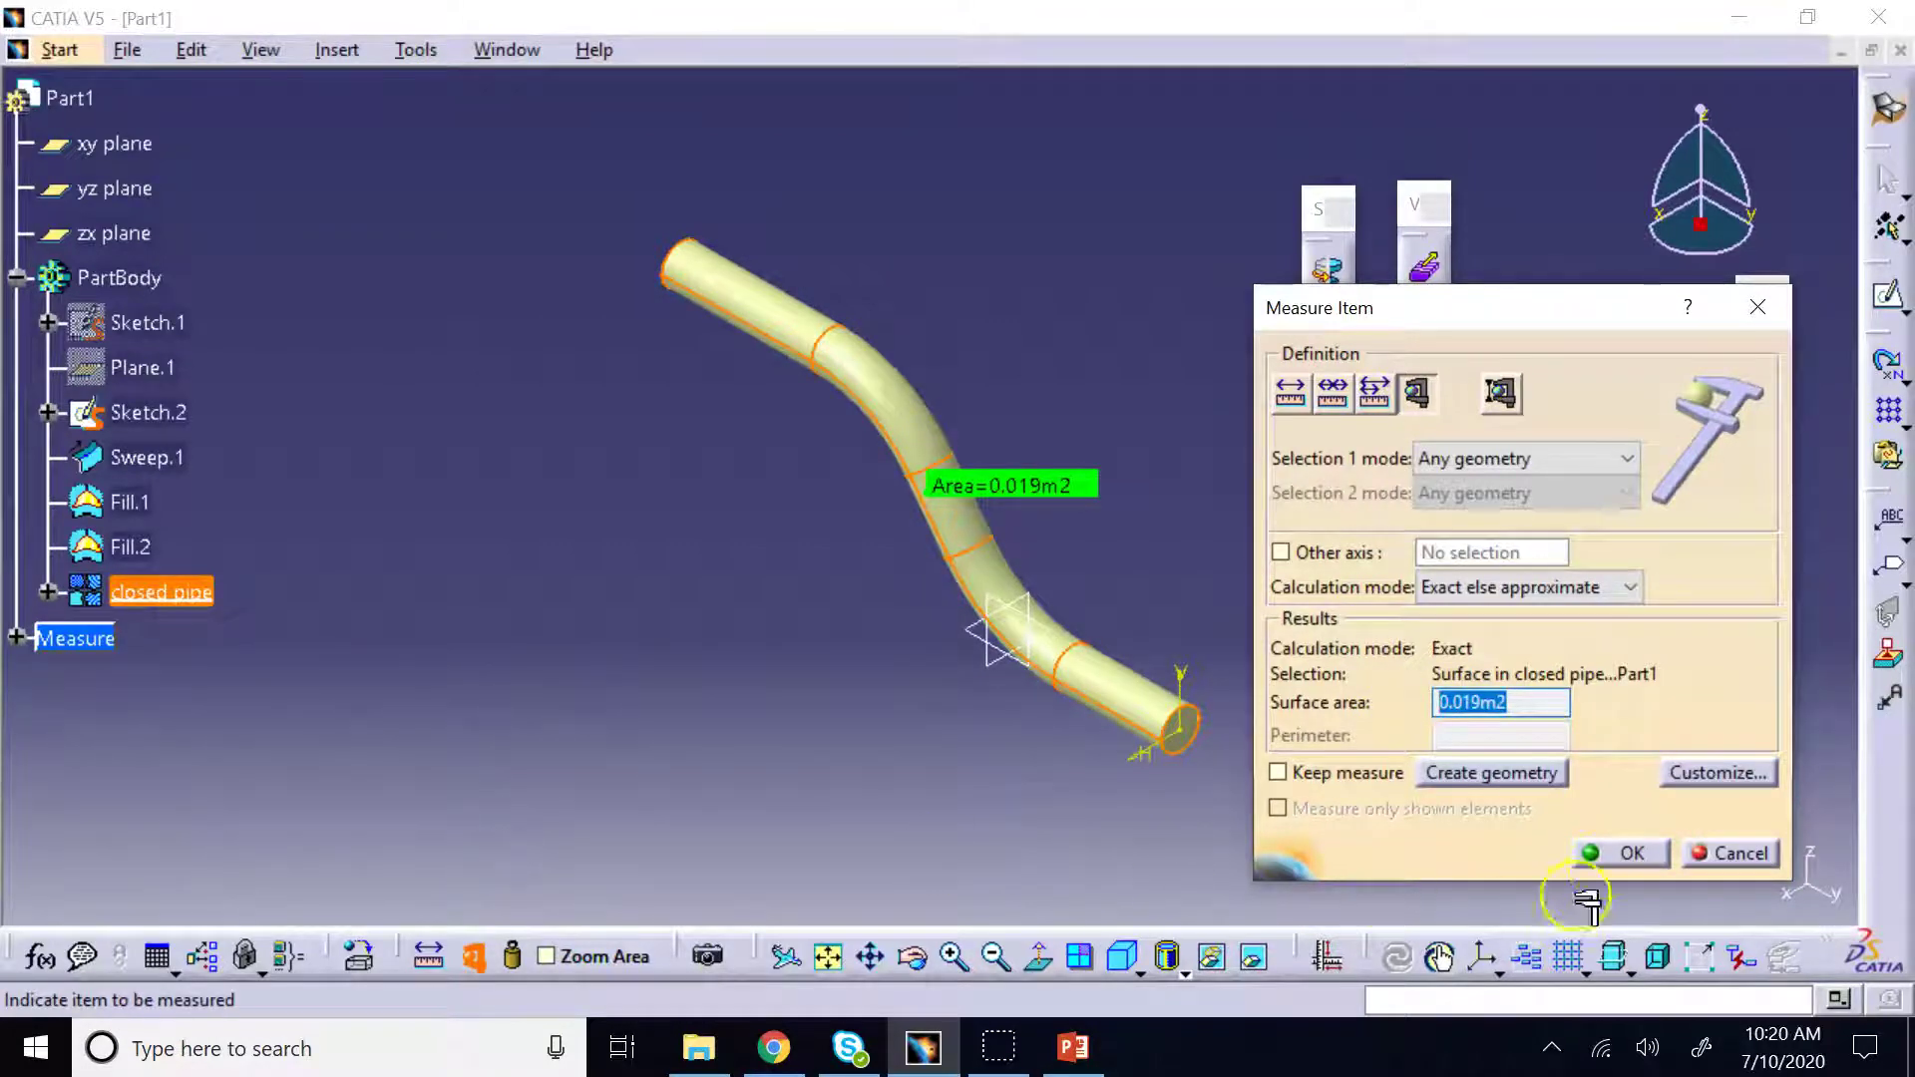
left_click(1621, 854)
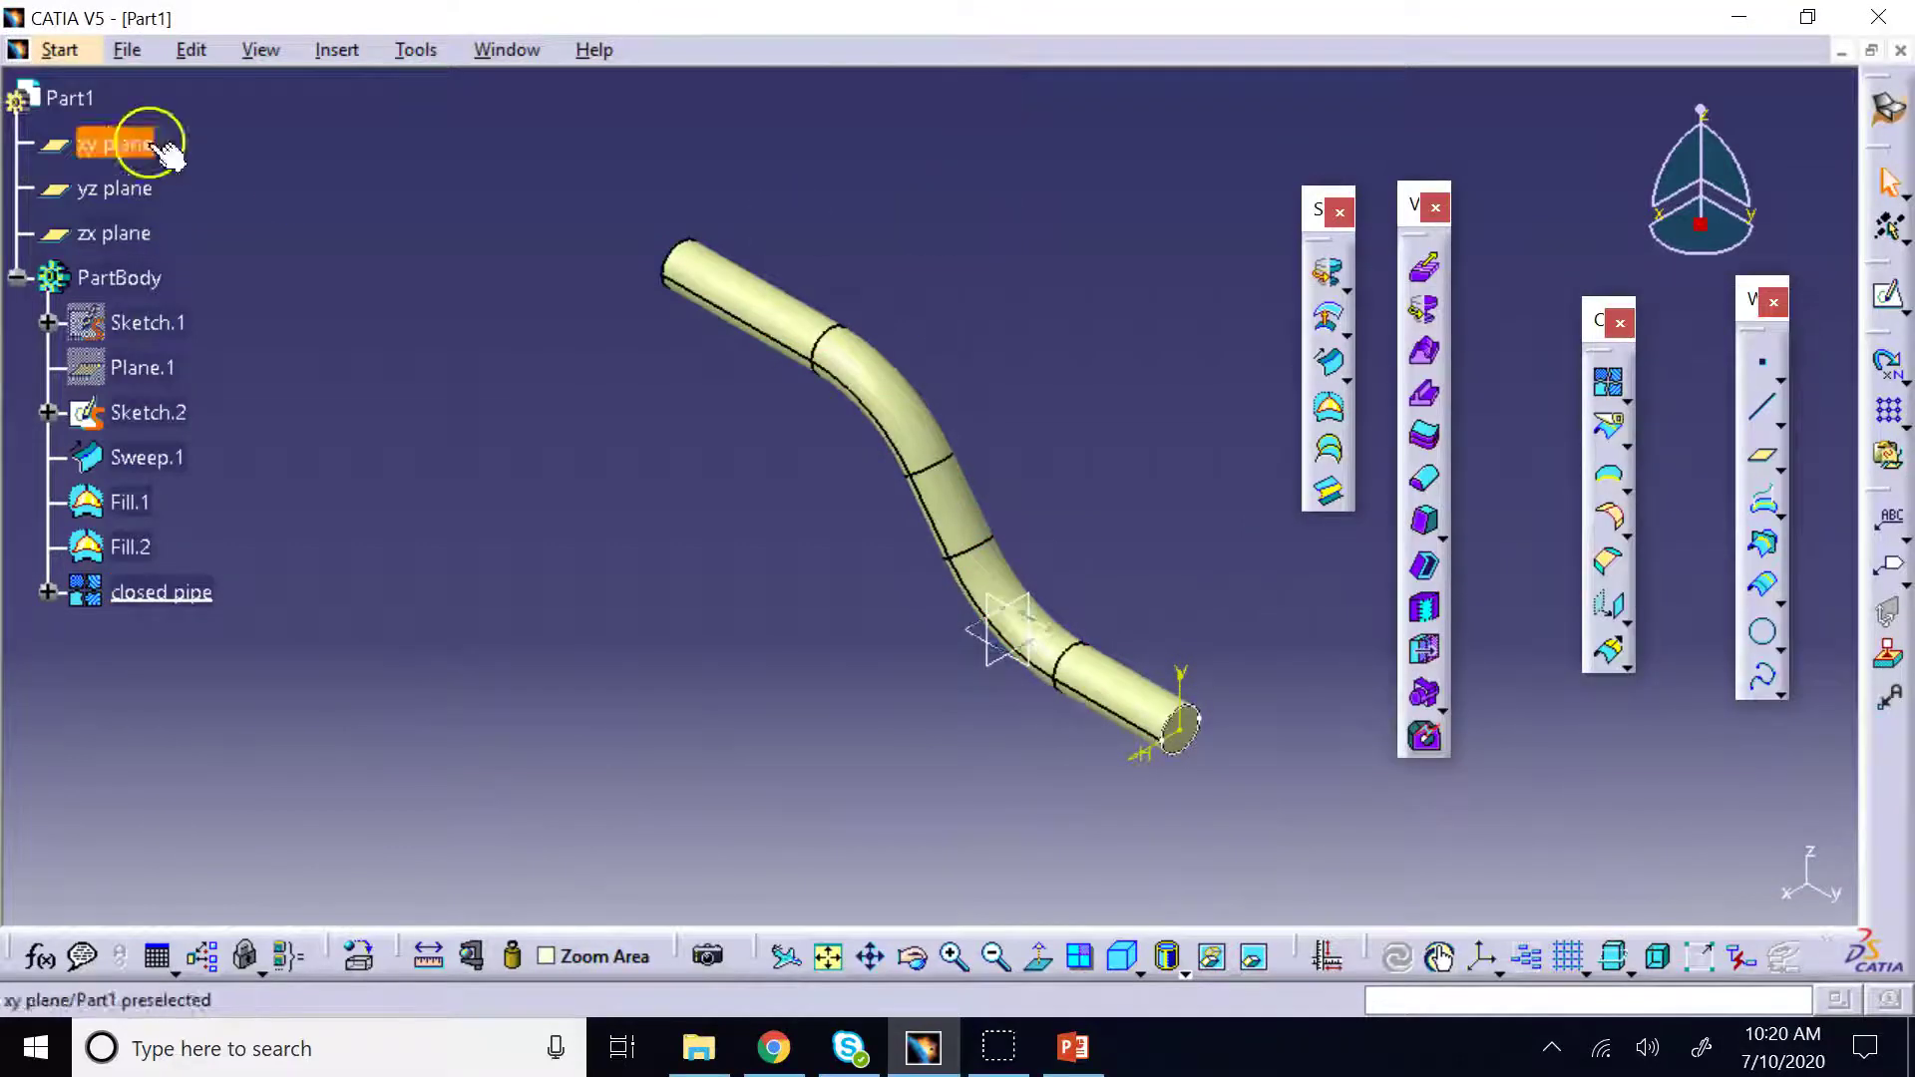
Switch to the Part Design workbench
left_click(55, 45)
mouse_move(149, 121)
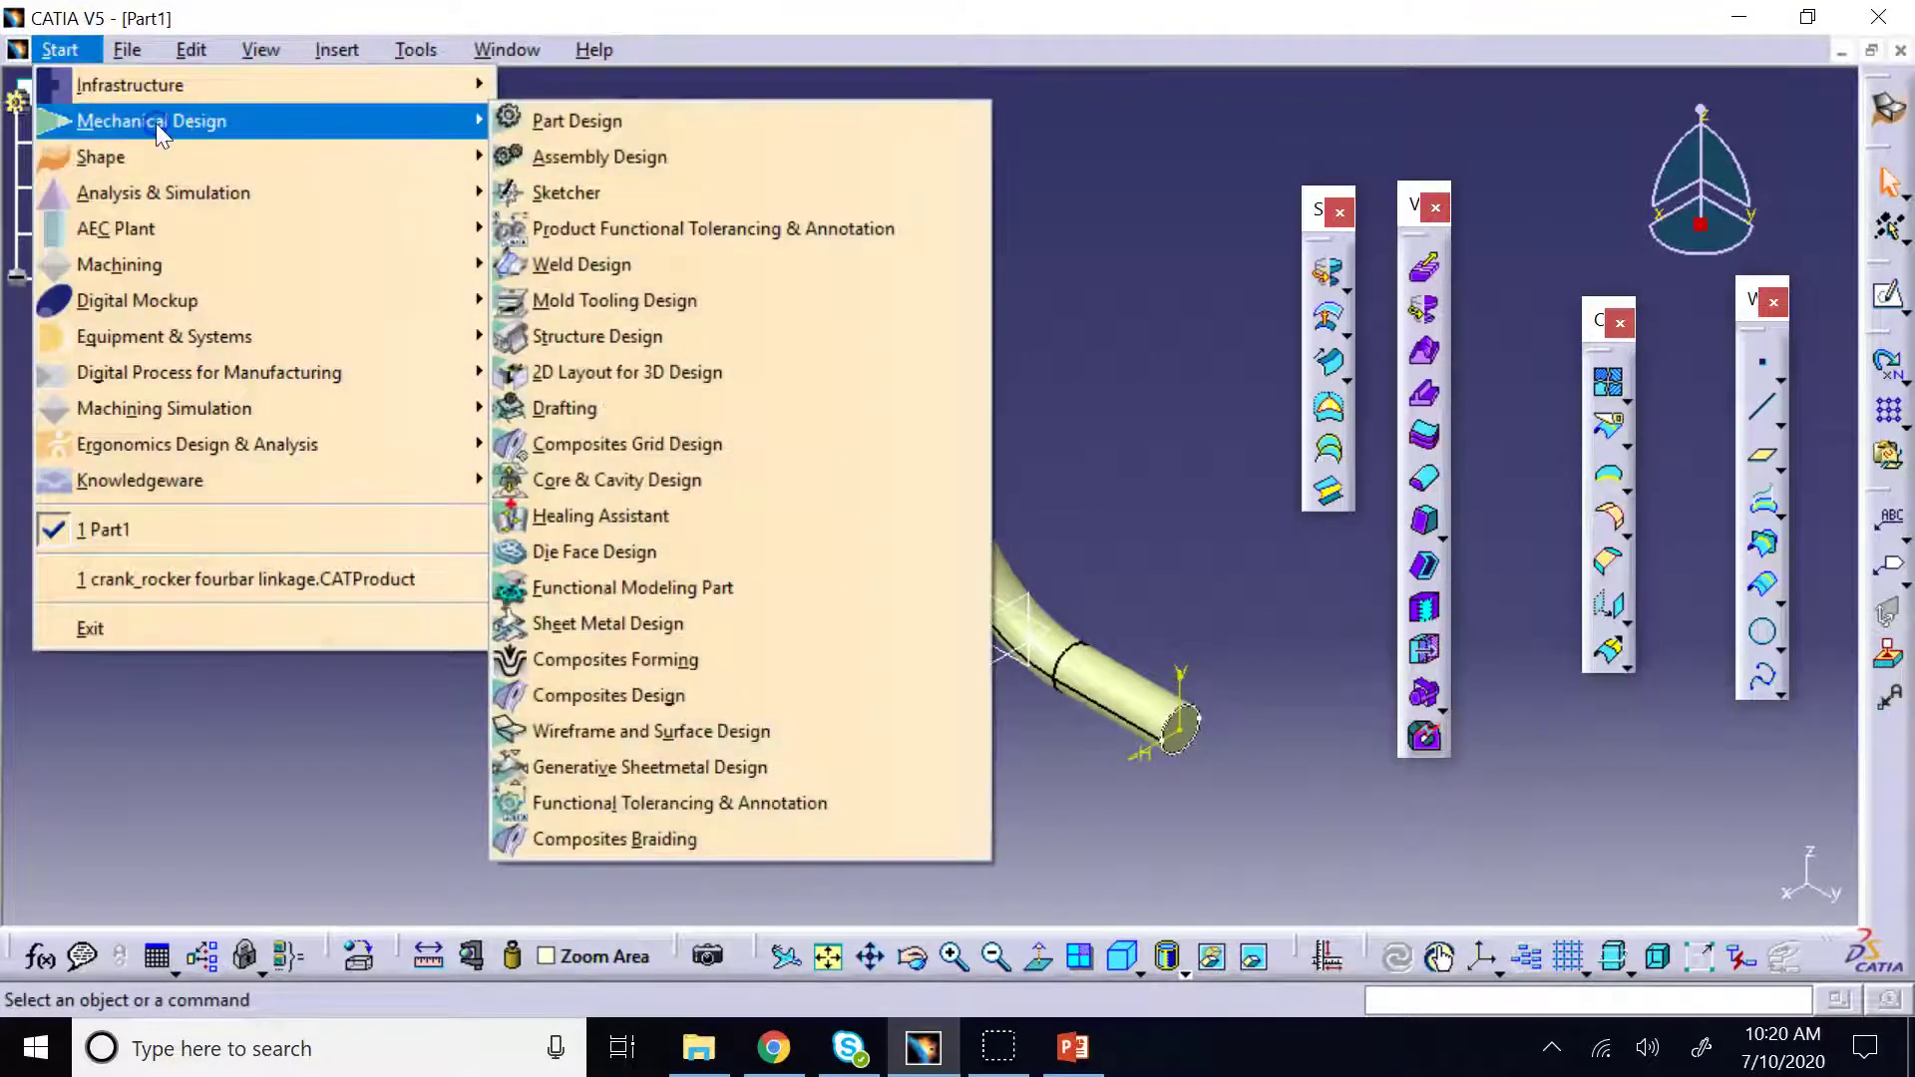
left_click(618, 124)
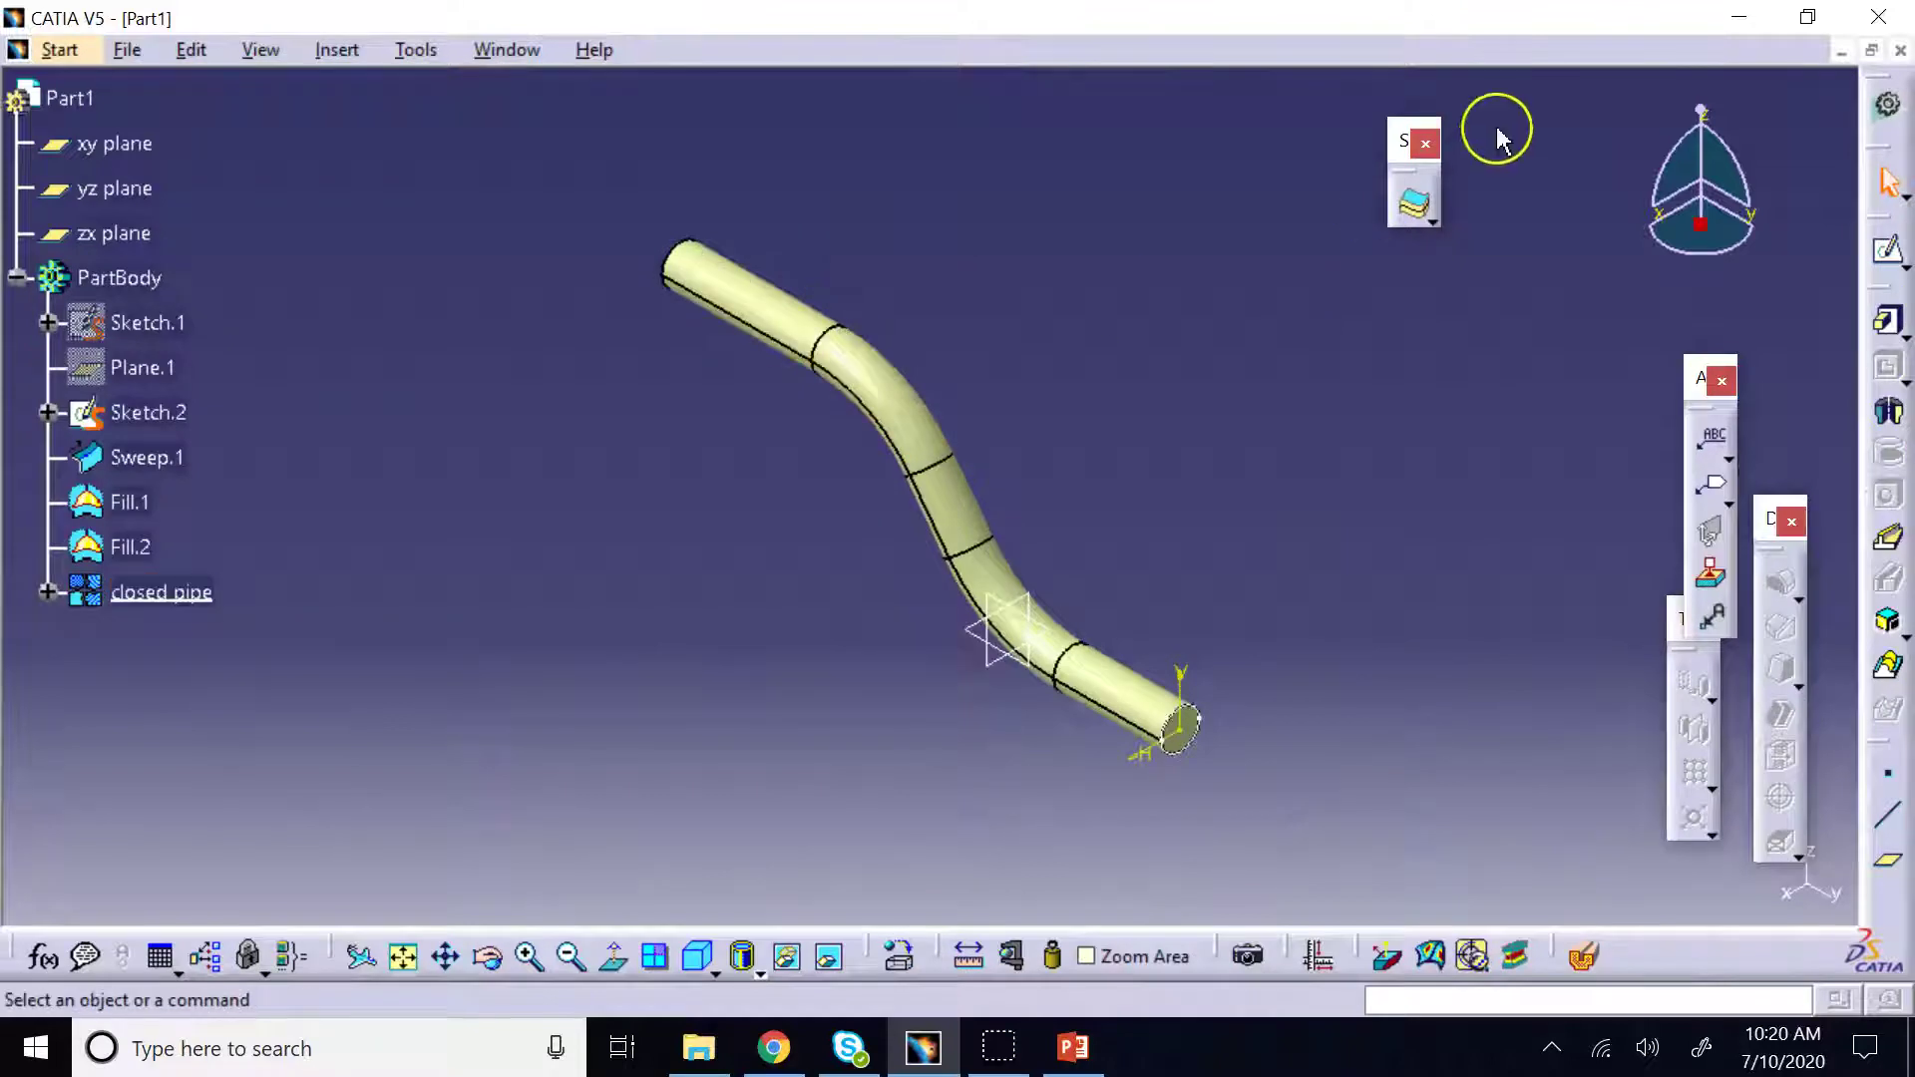
Thicken the closed pipe surface with a first offset of 0.02 in directed inward and a second offset of 0 in
left_click(1416, 205)
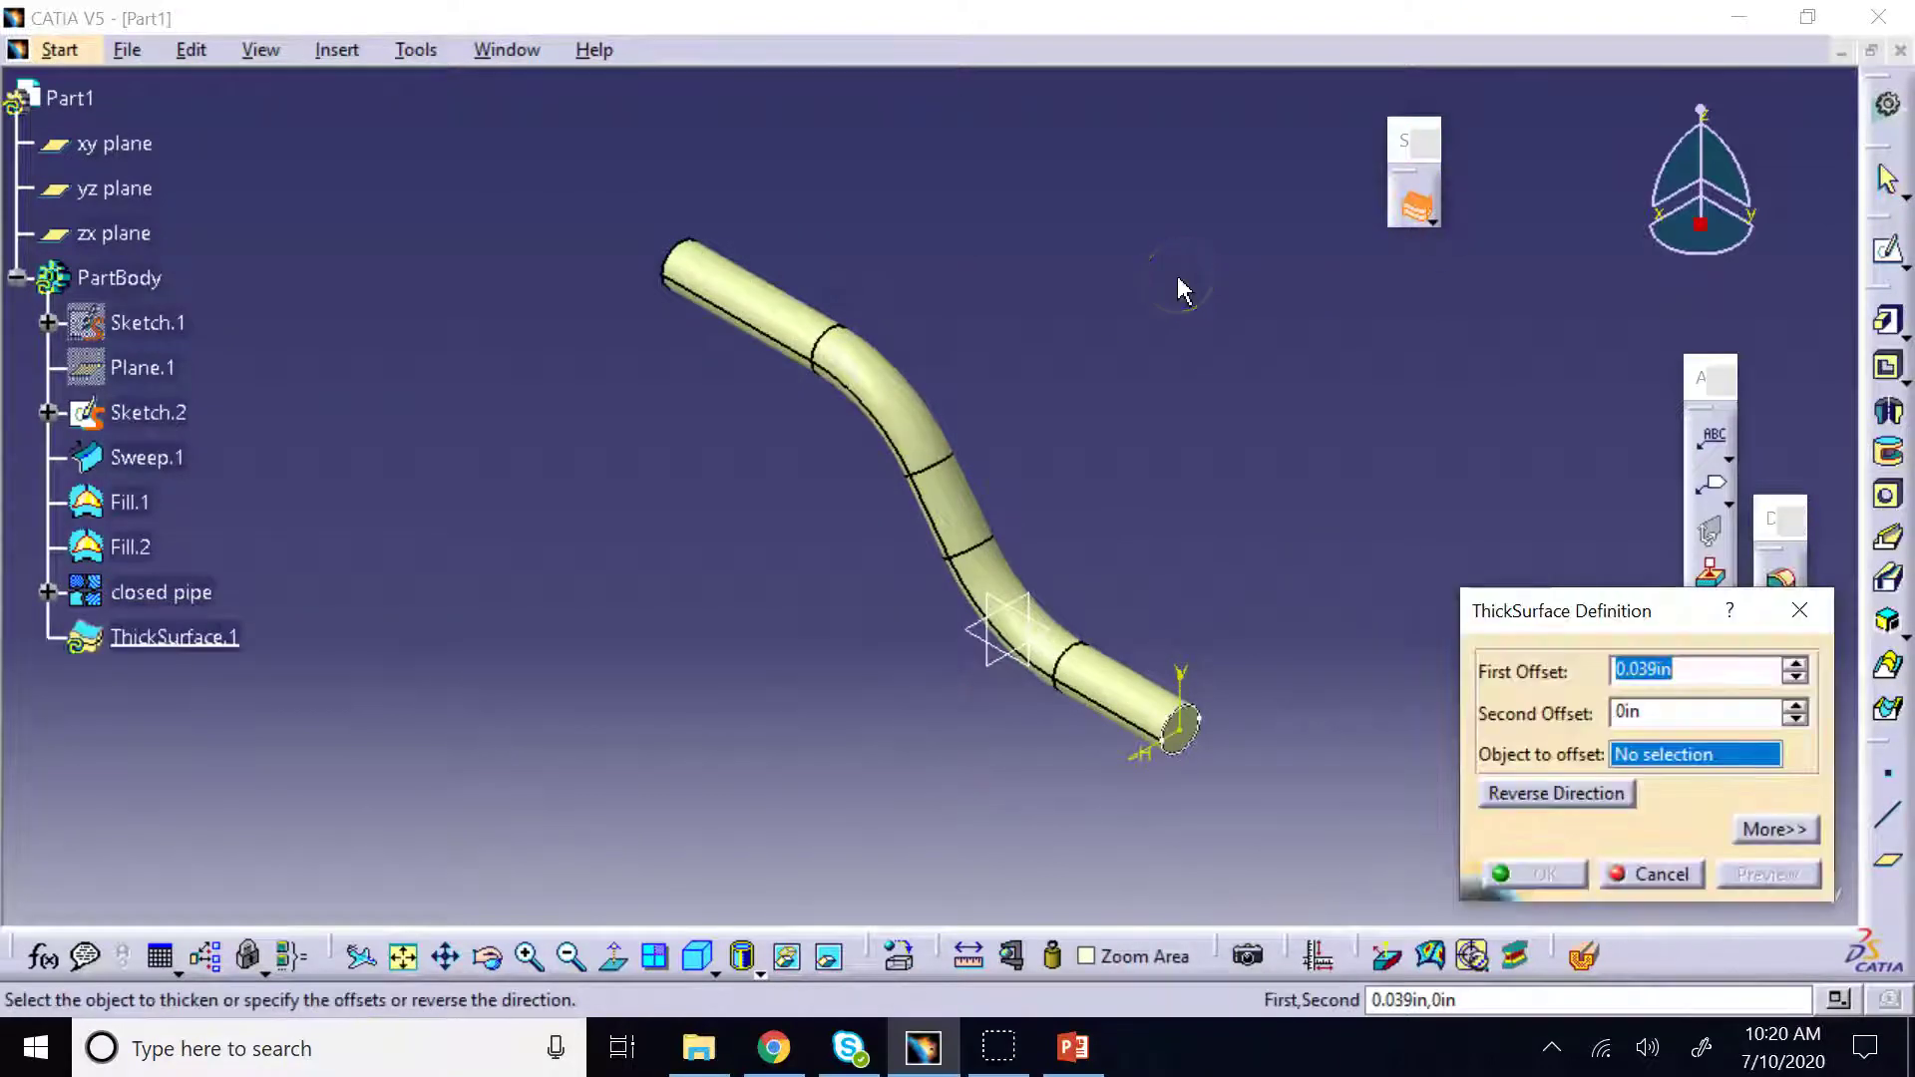
left_click(179, 591)
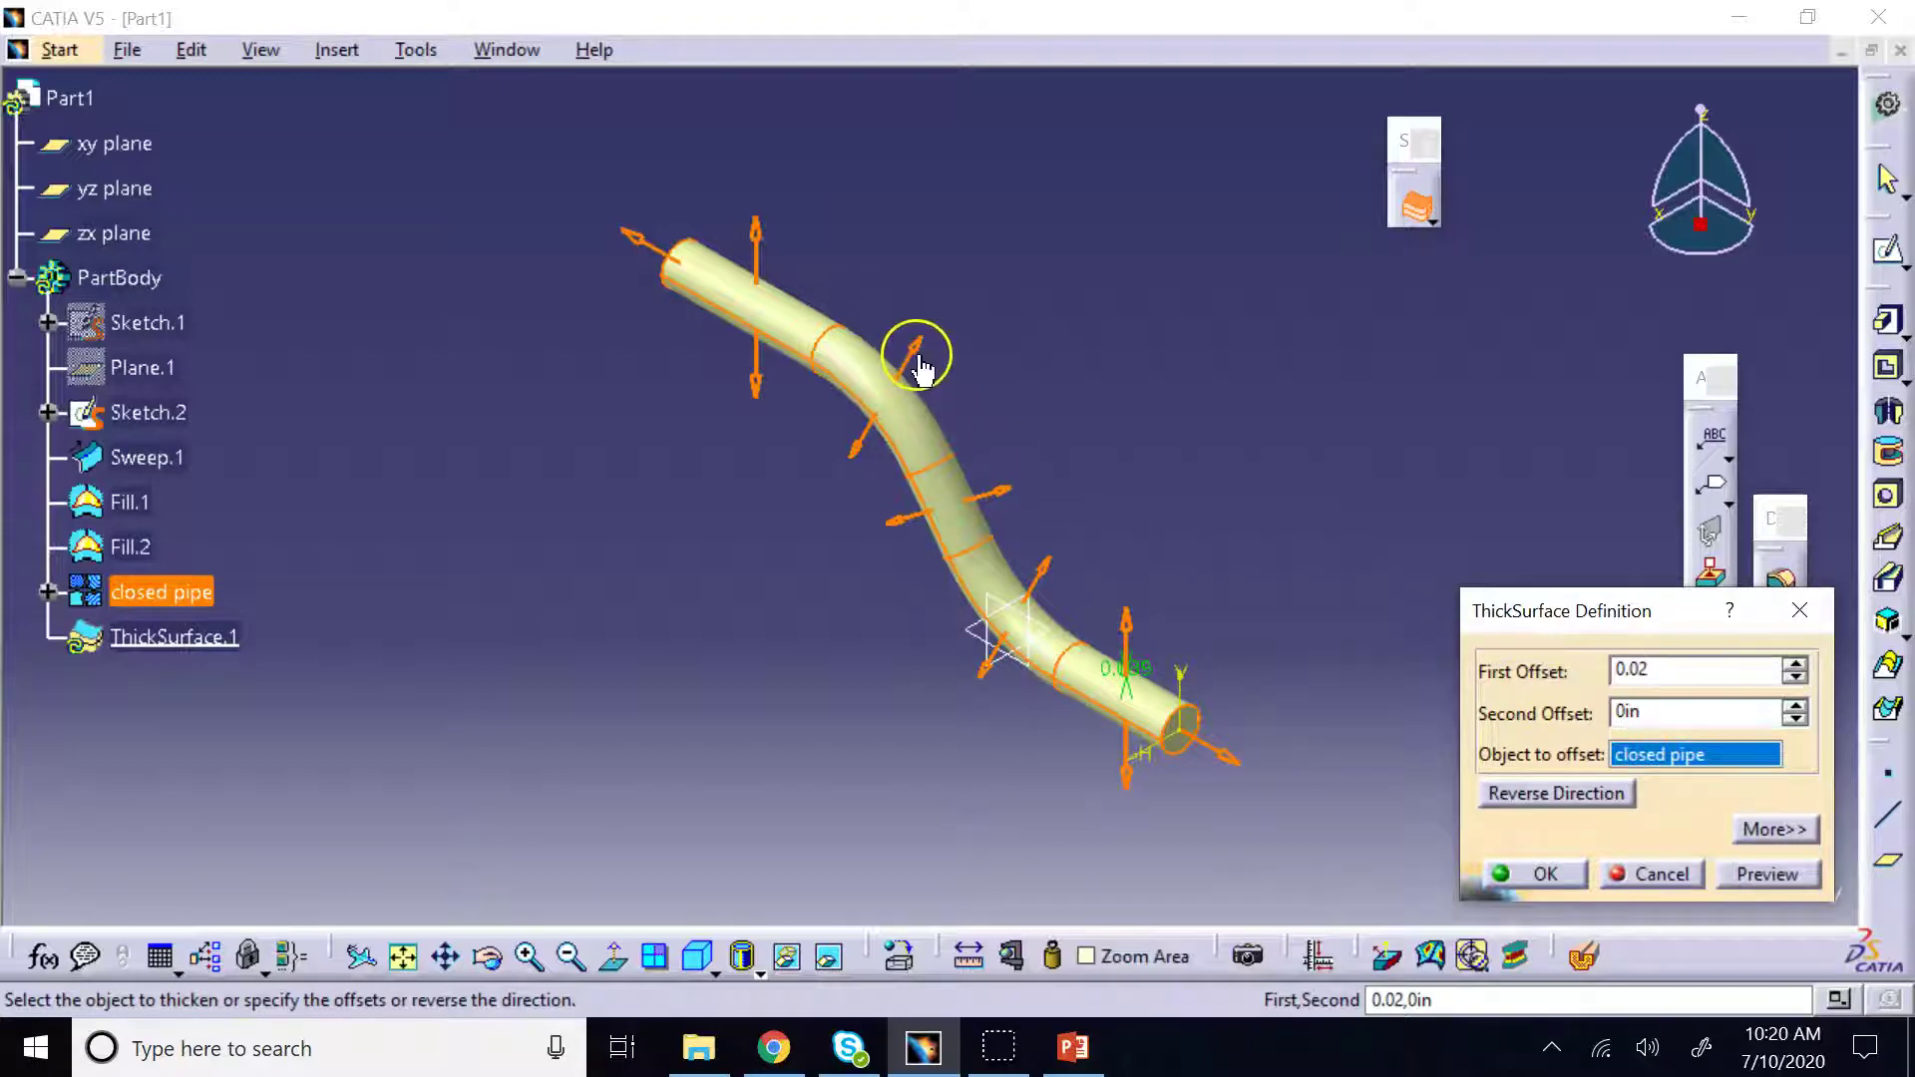
key("Return")
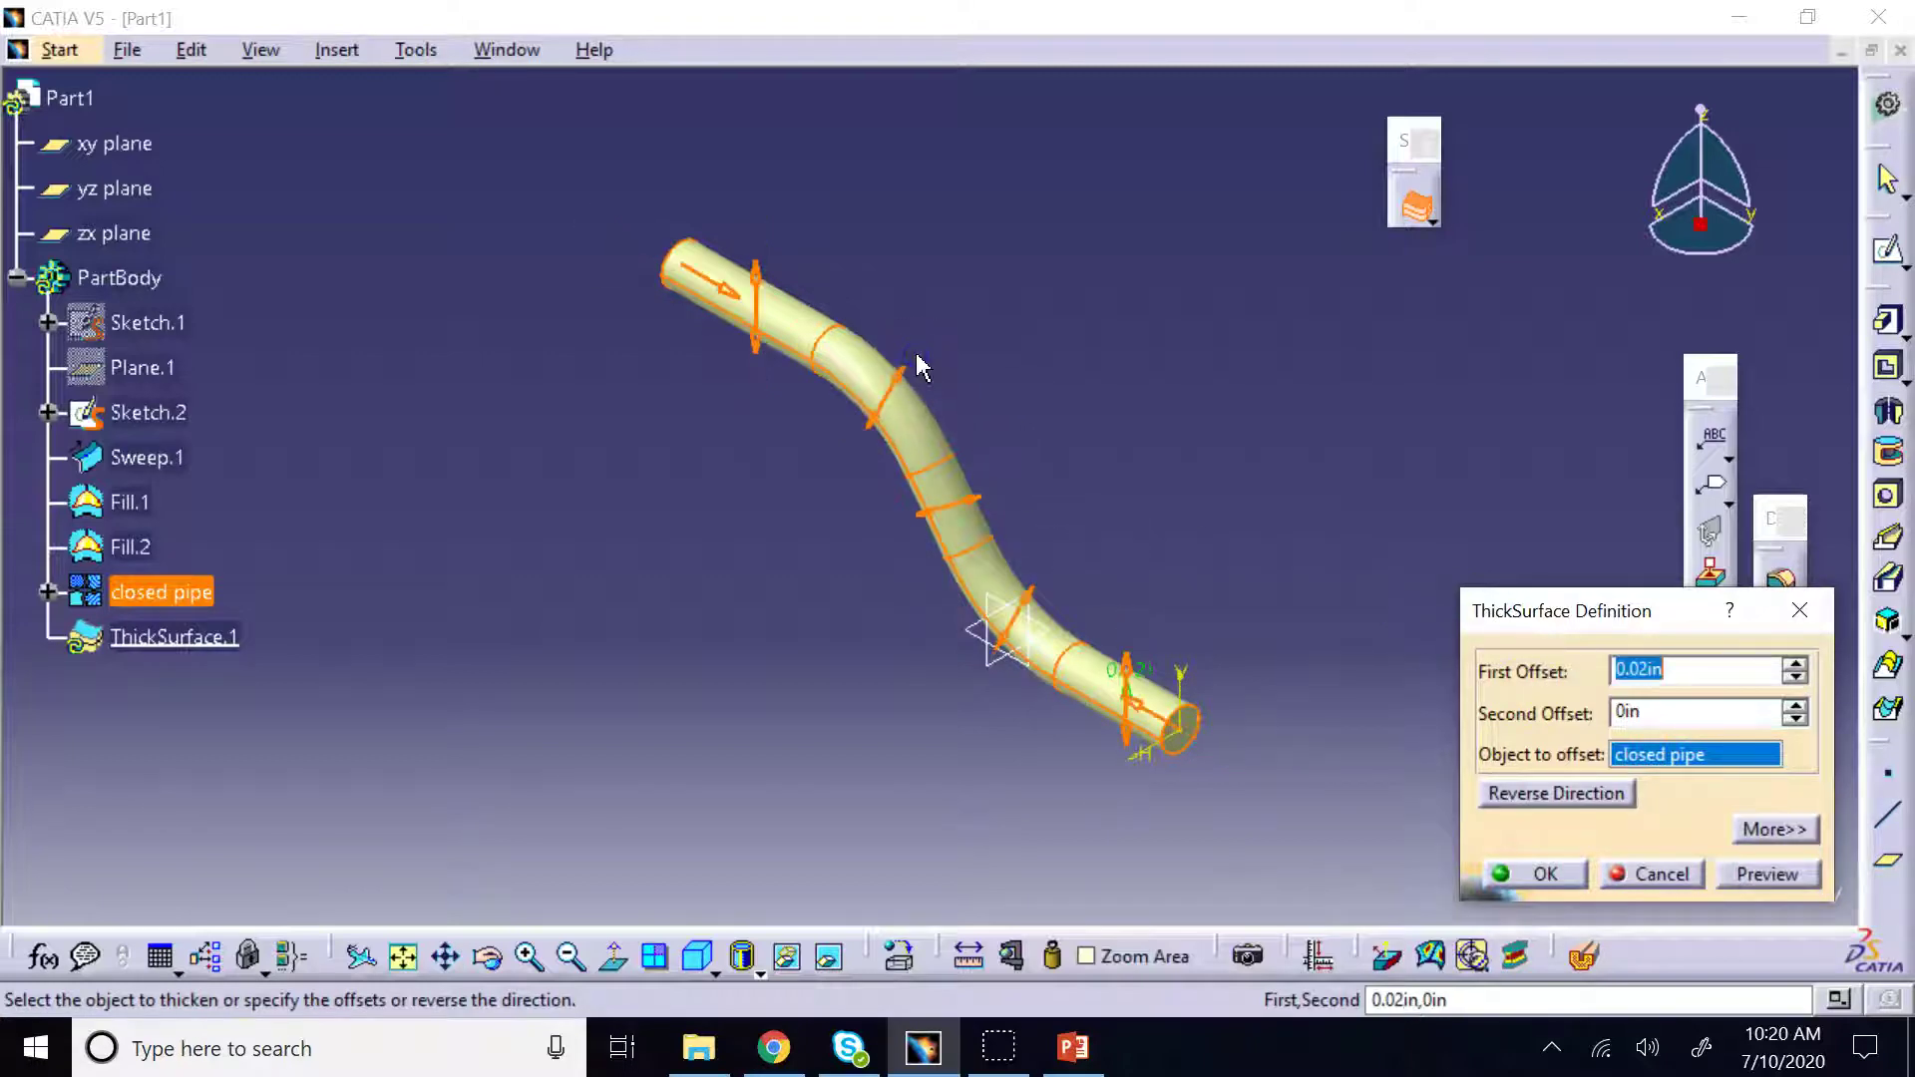
left_click(1503, 878)
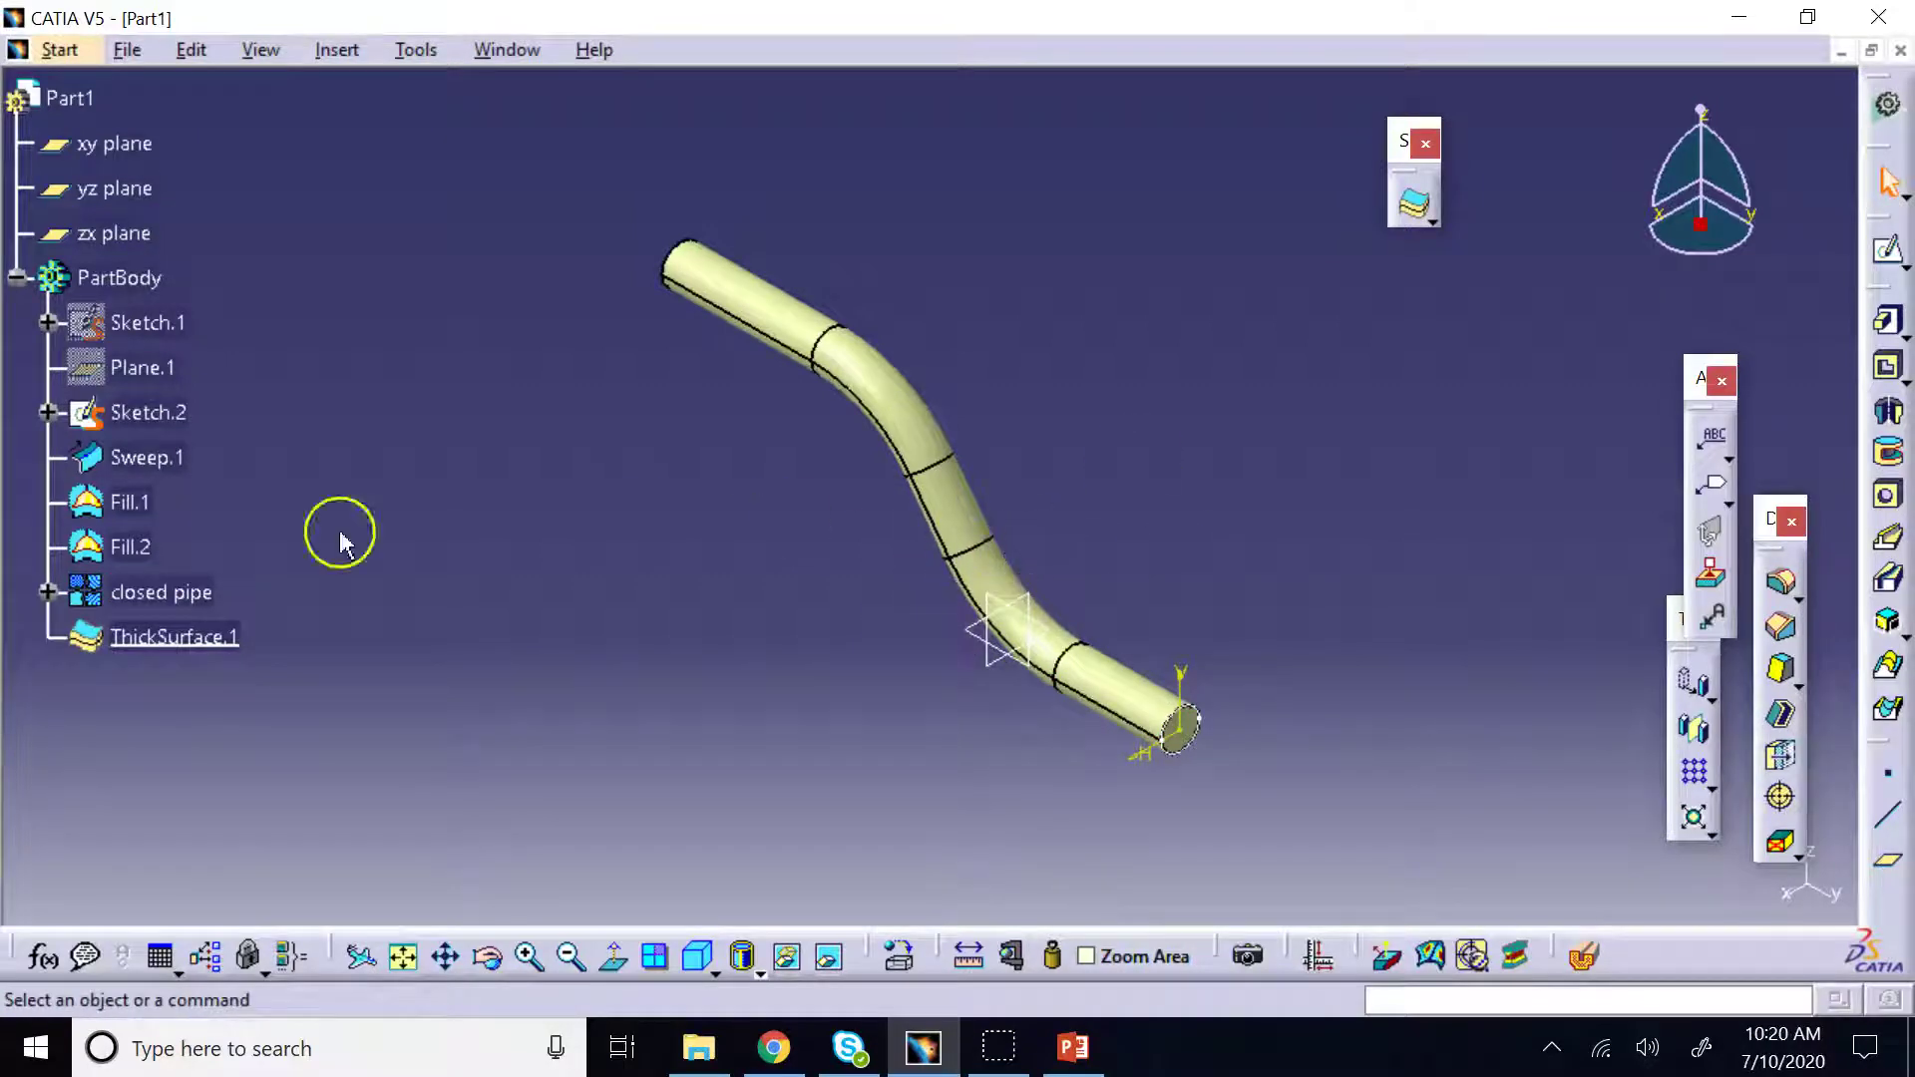
Hide the closed pipe and Sweep.1 surfaces and display the thickened solid in wireframe
right_click(190, 595)
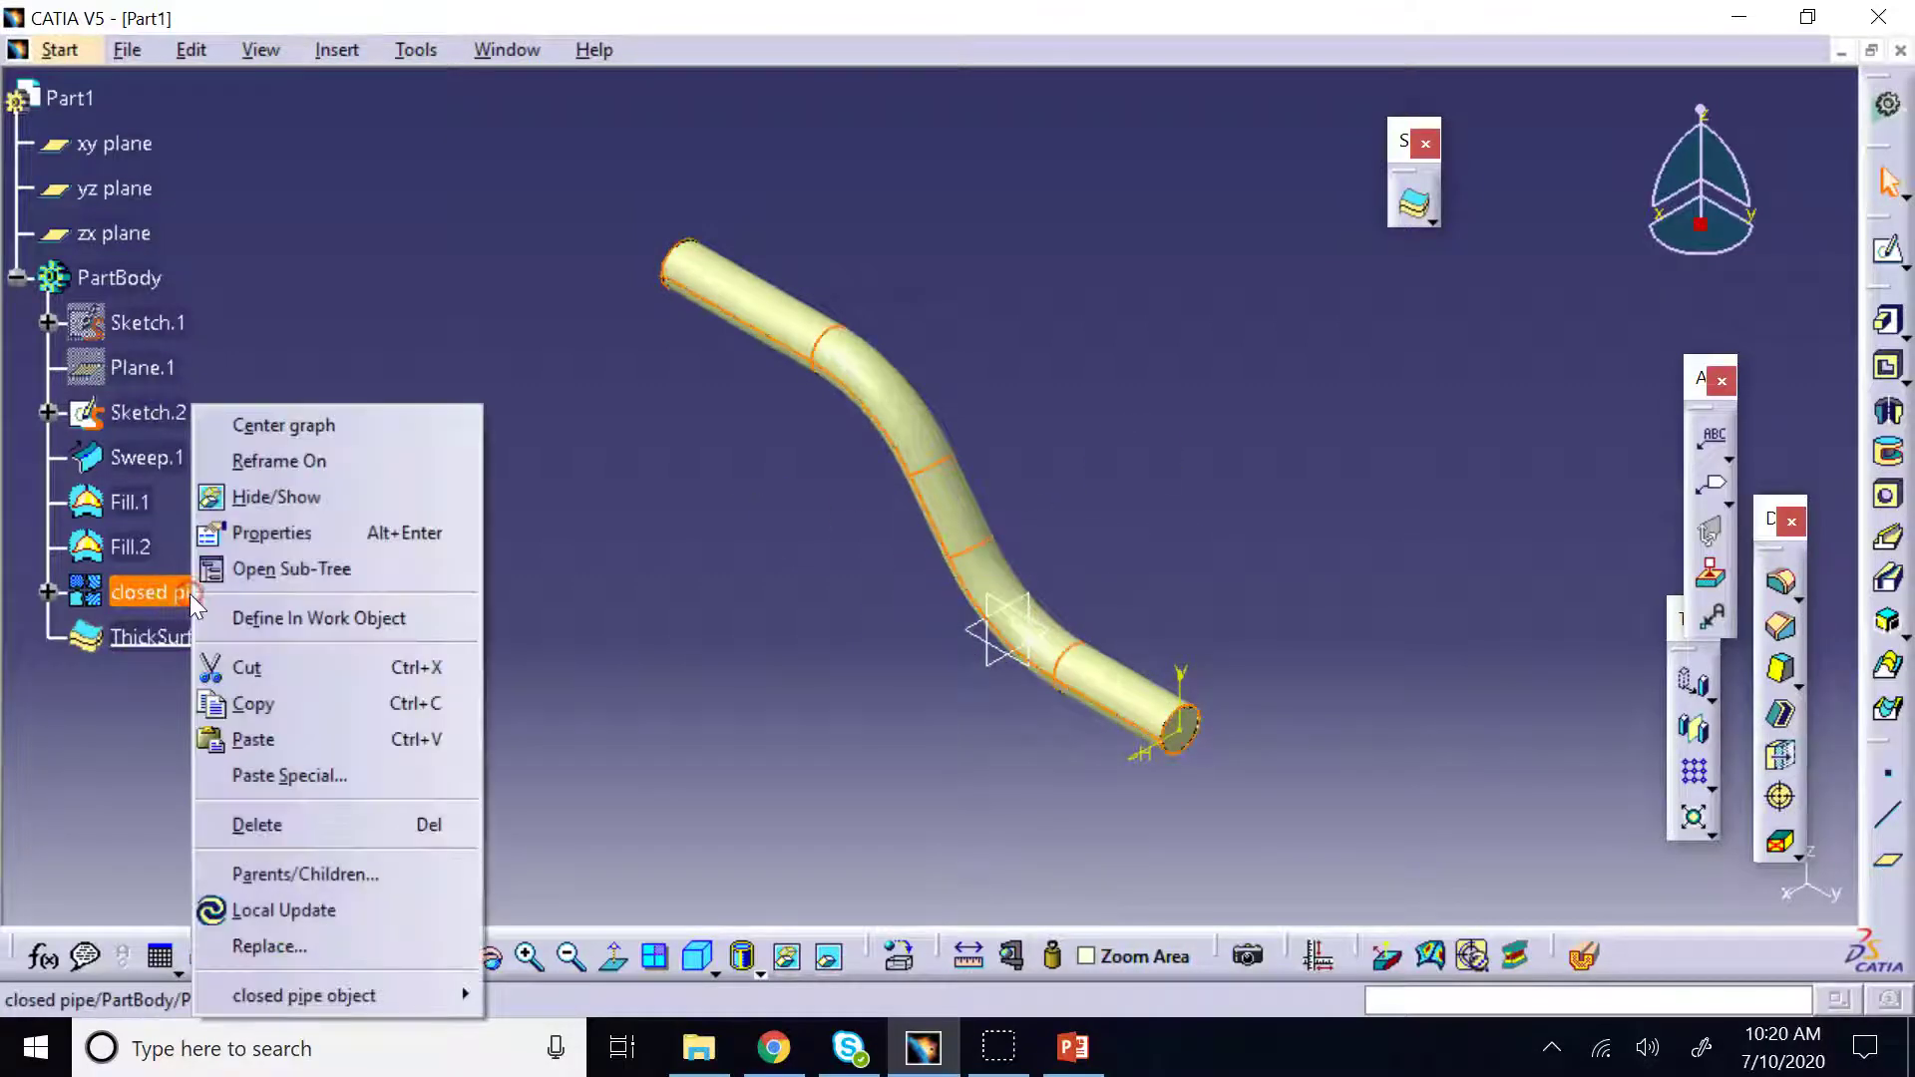
left_click(276, 497)
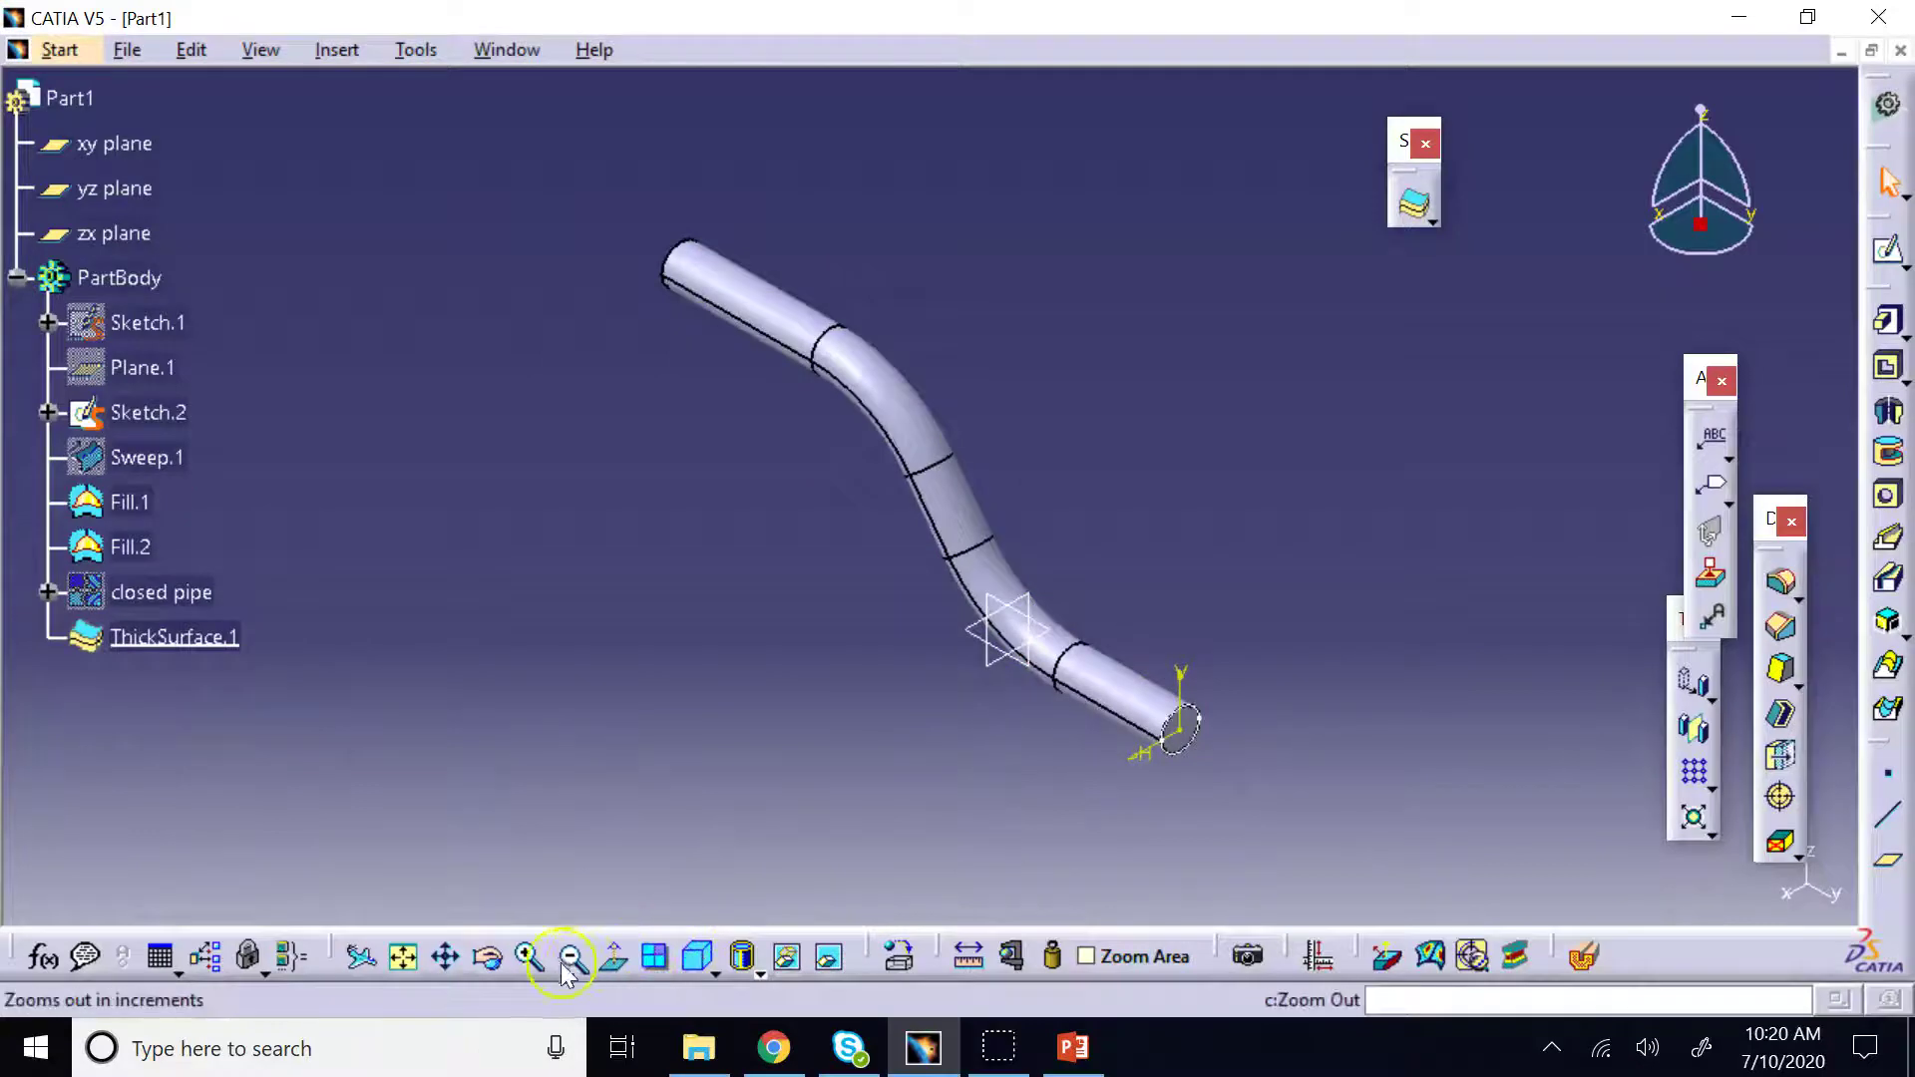
middle_click_drag(847, 800, 877, 769)
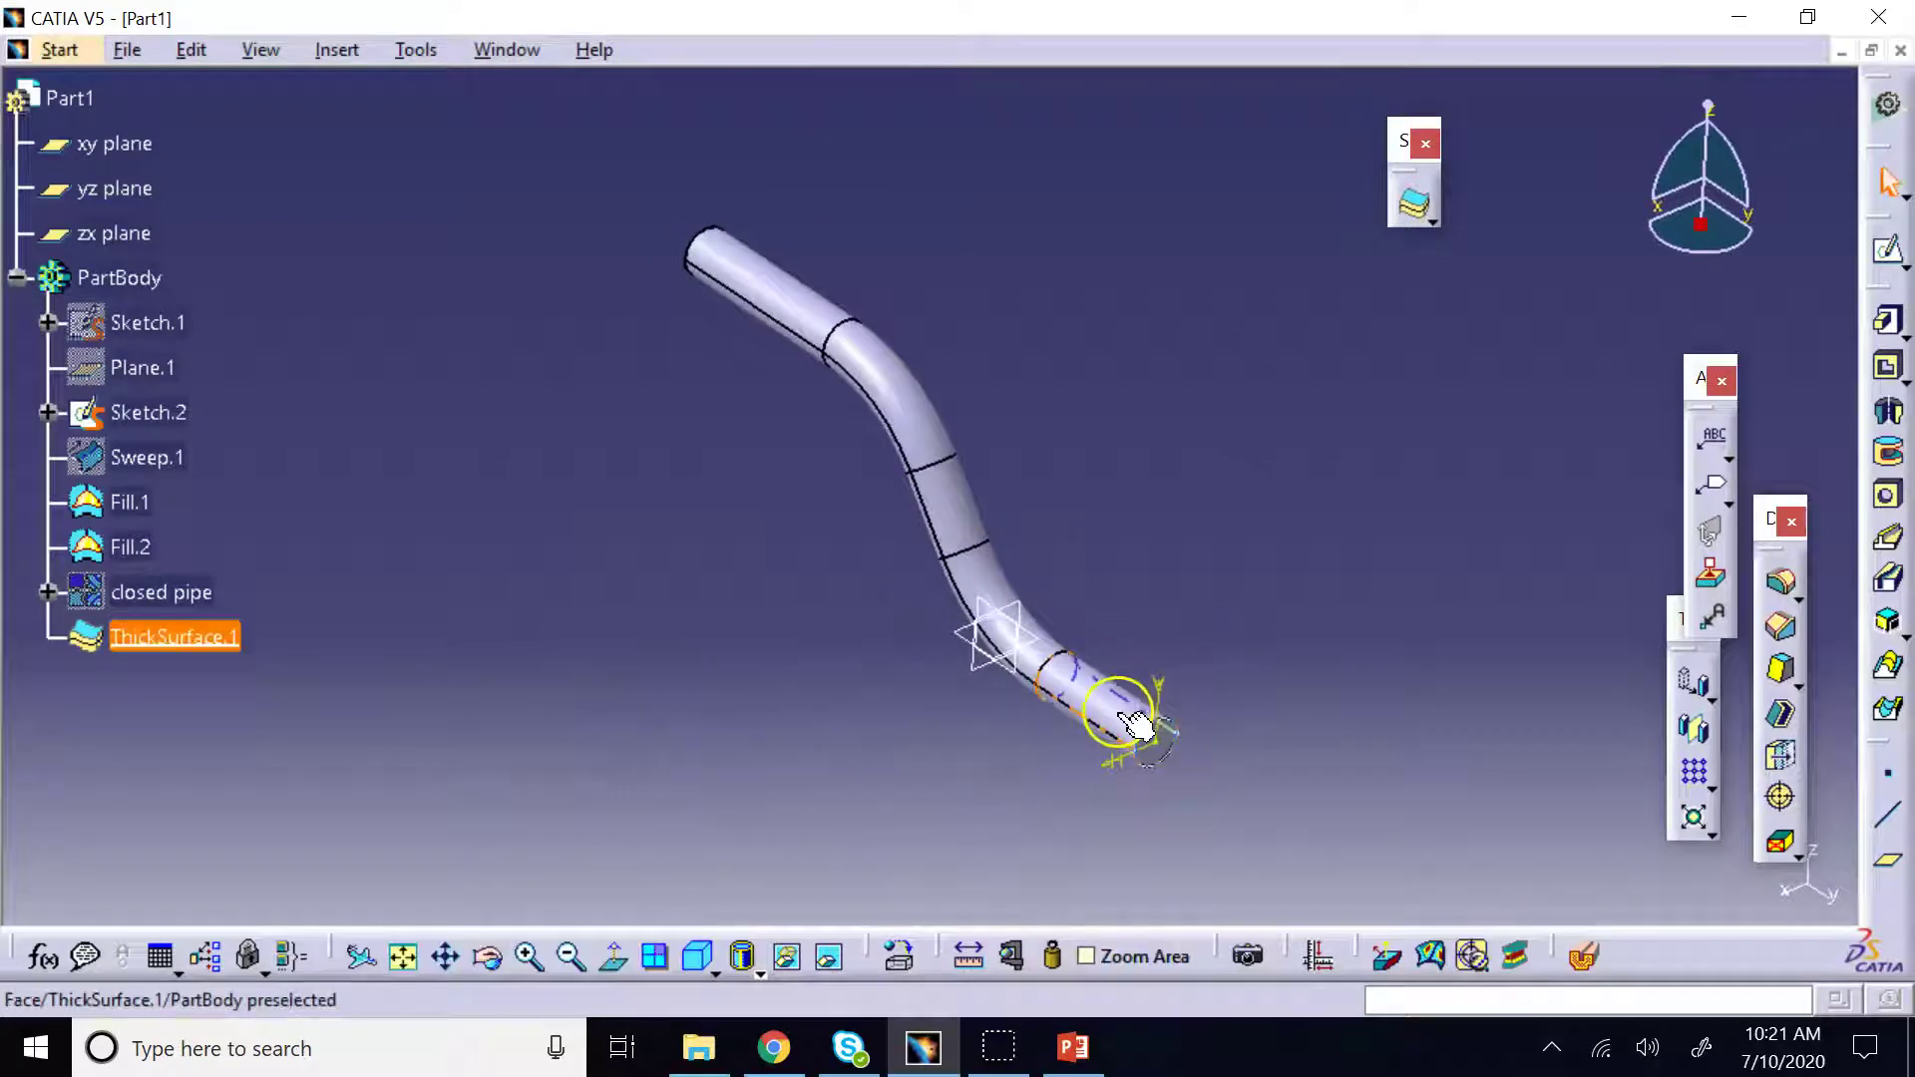
left_click(761, 971)
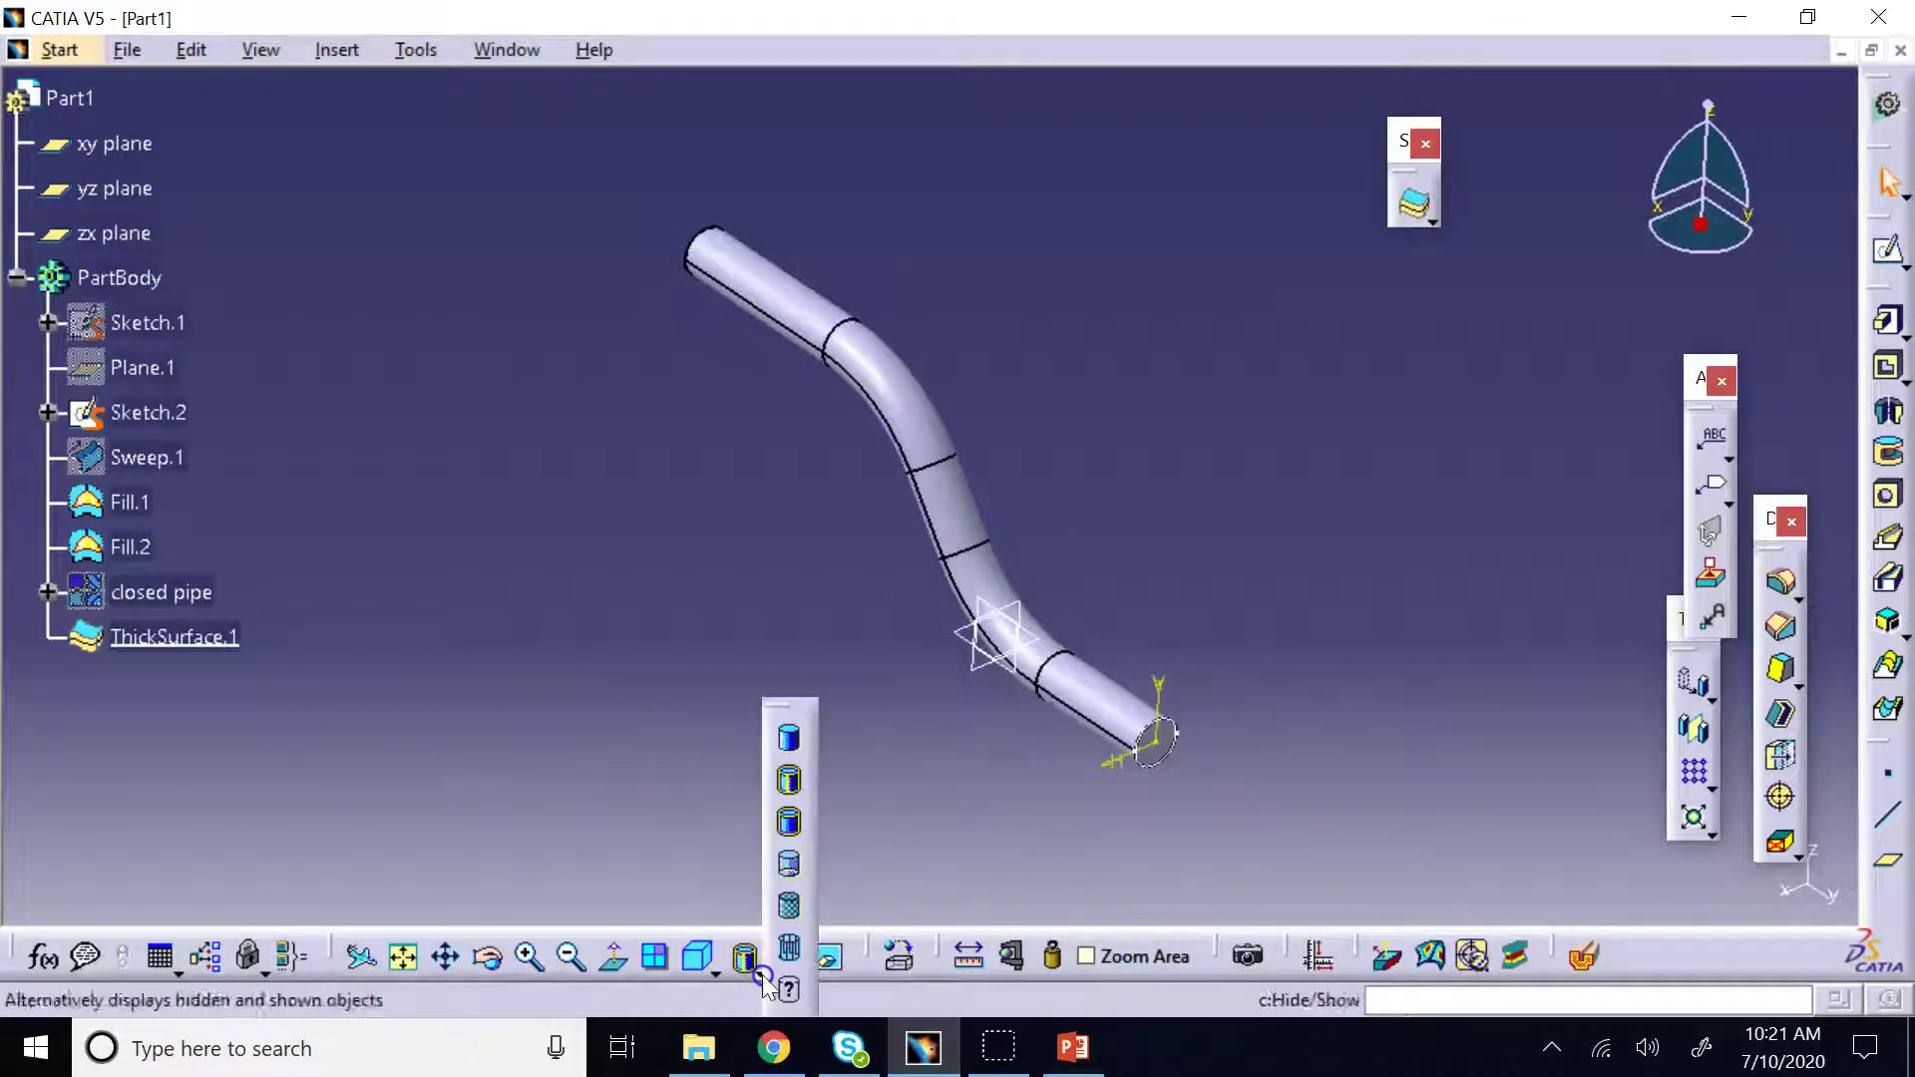
left_click(791, 949)
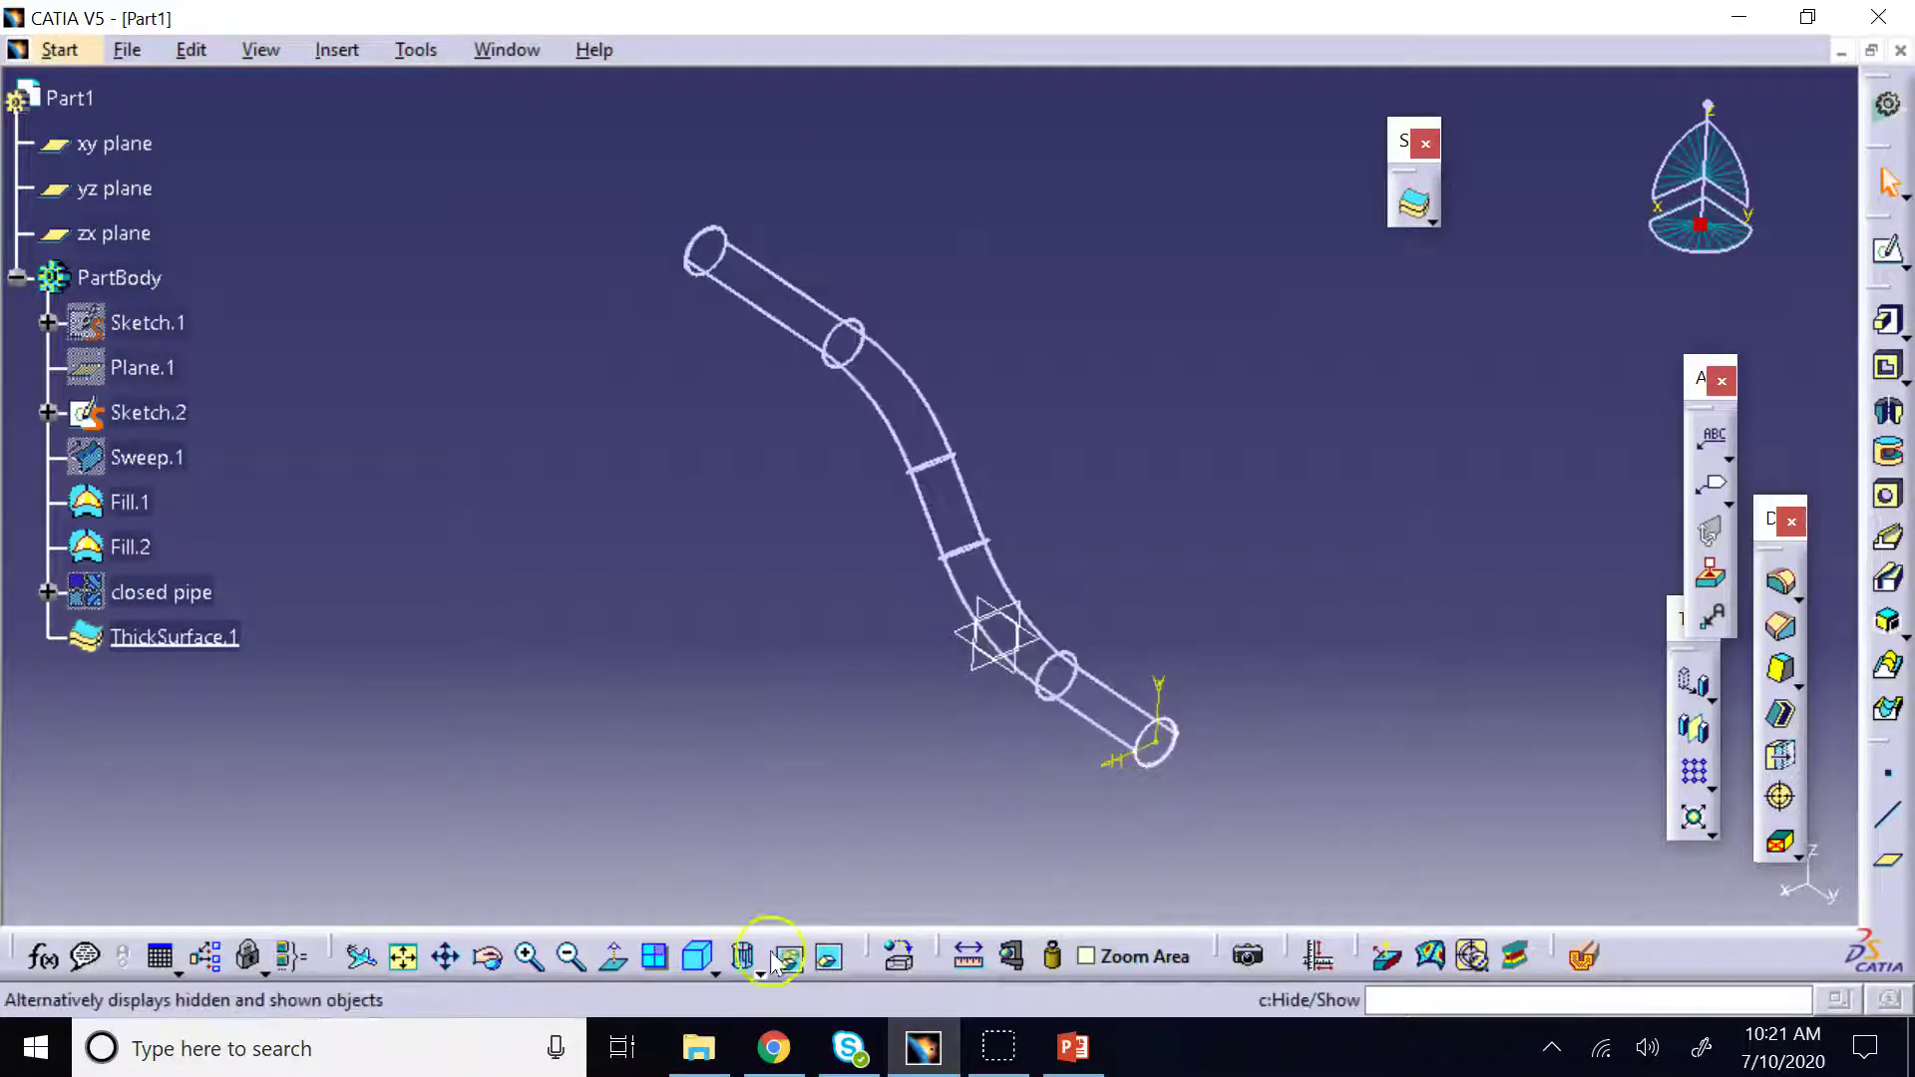
Examine the wall thickness of the wireframe pipe solid up close around its middle section
left_click(528, 956)
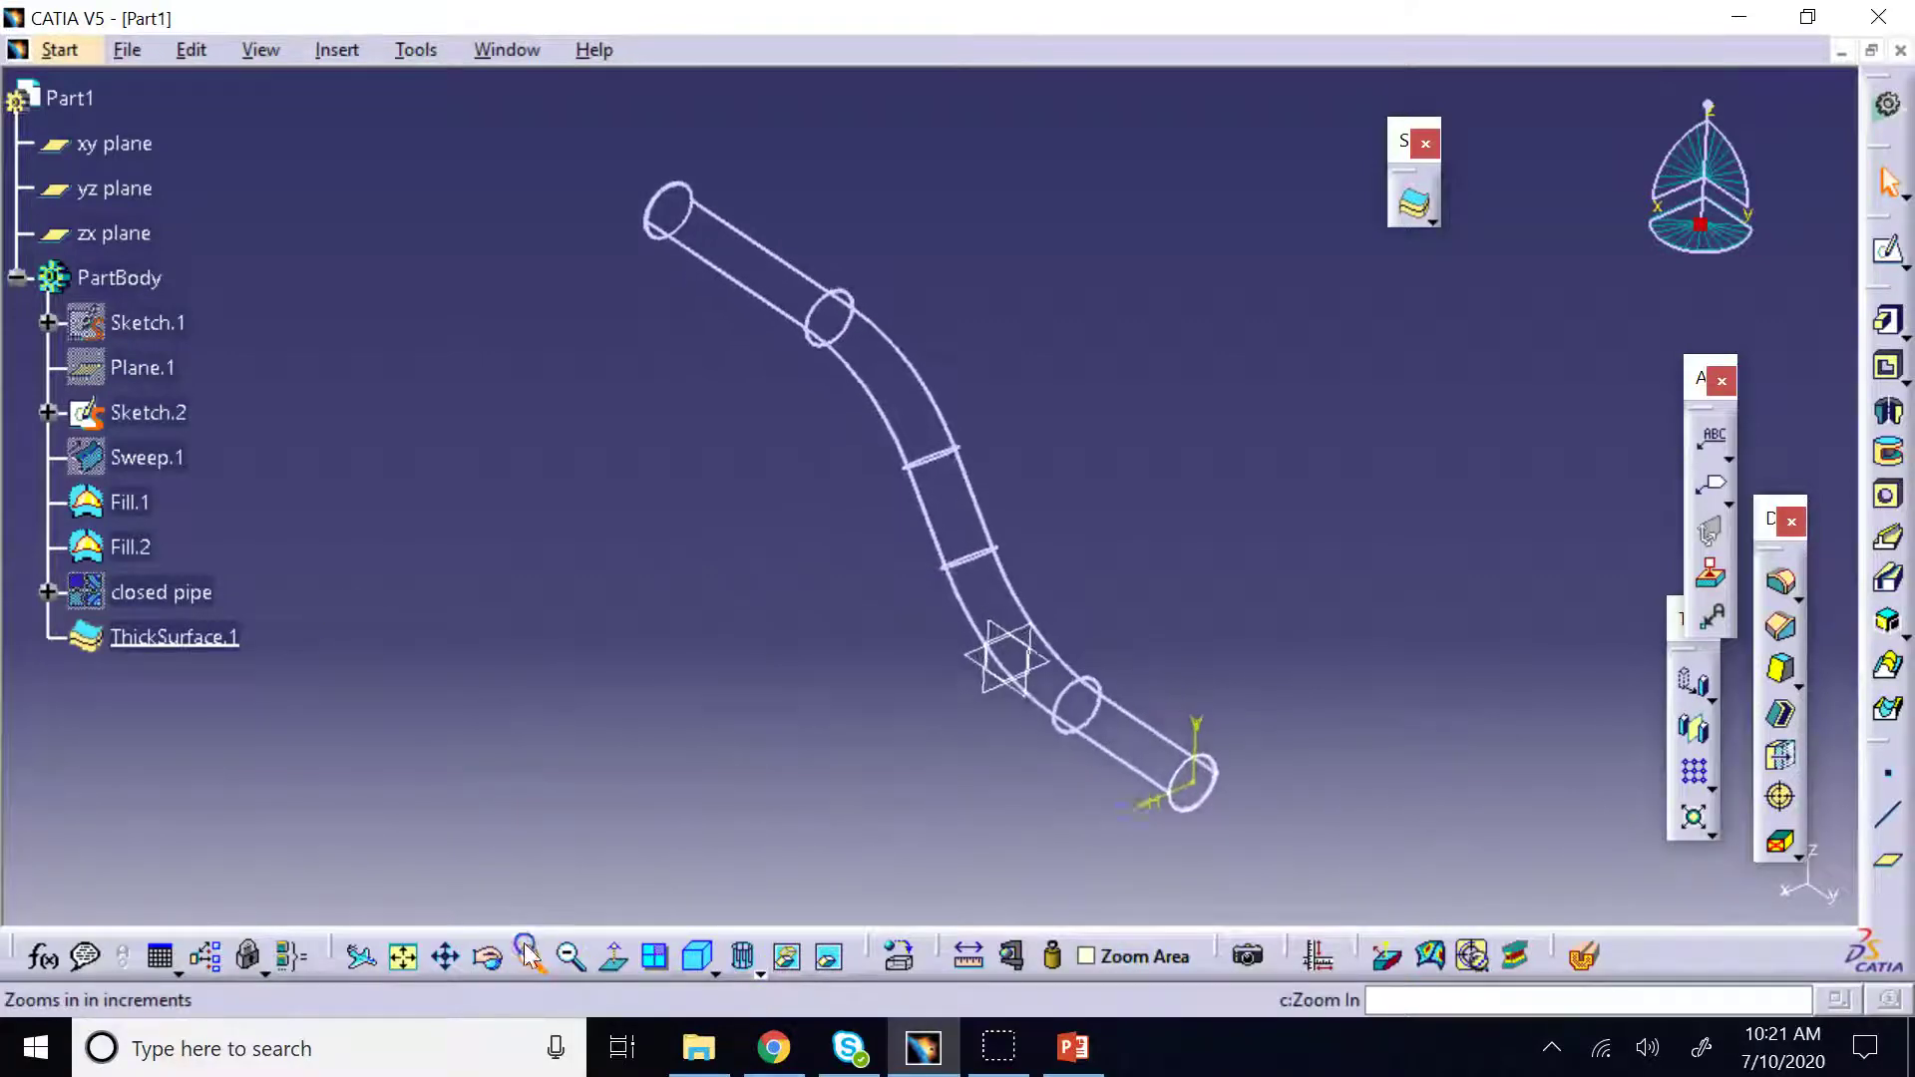
left_click(529, 956)
left_click(529, 955)
left_click(529, 955)
left_click(529, 956)
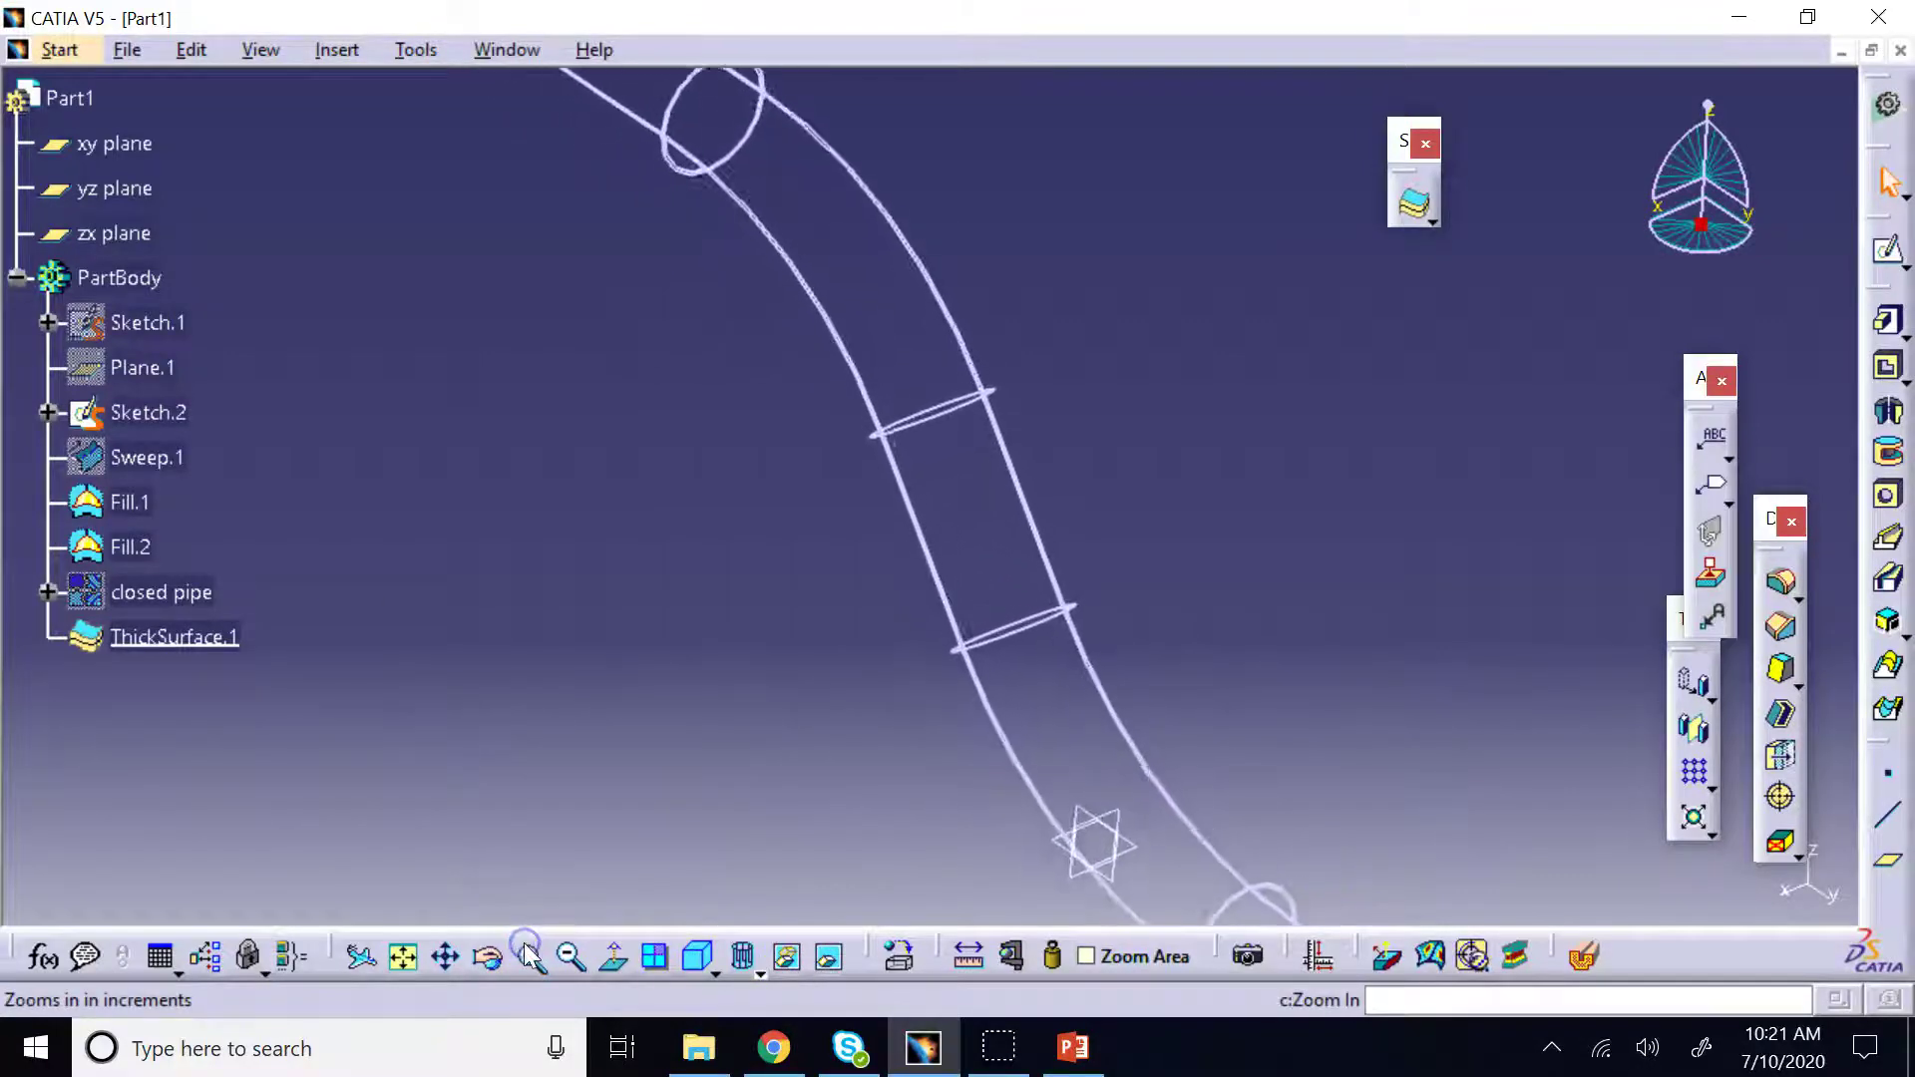
left_click(528, 955)
left_click(529, 956)
scroll(874, 698, "up", 2)
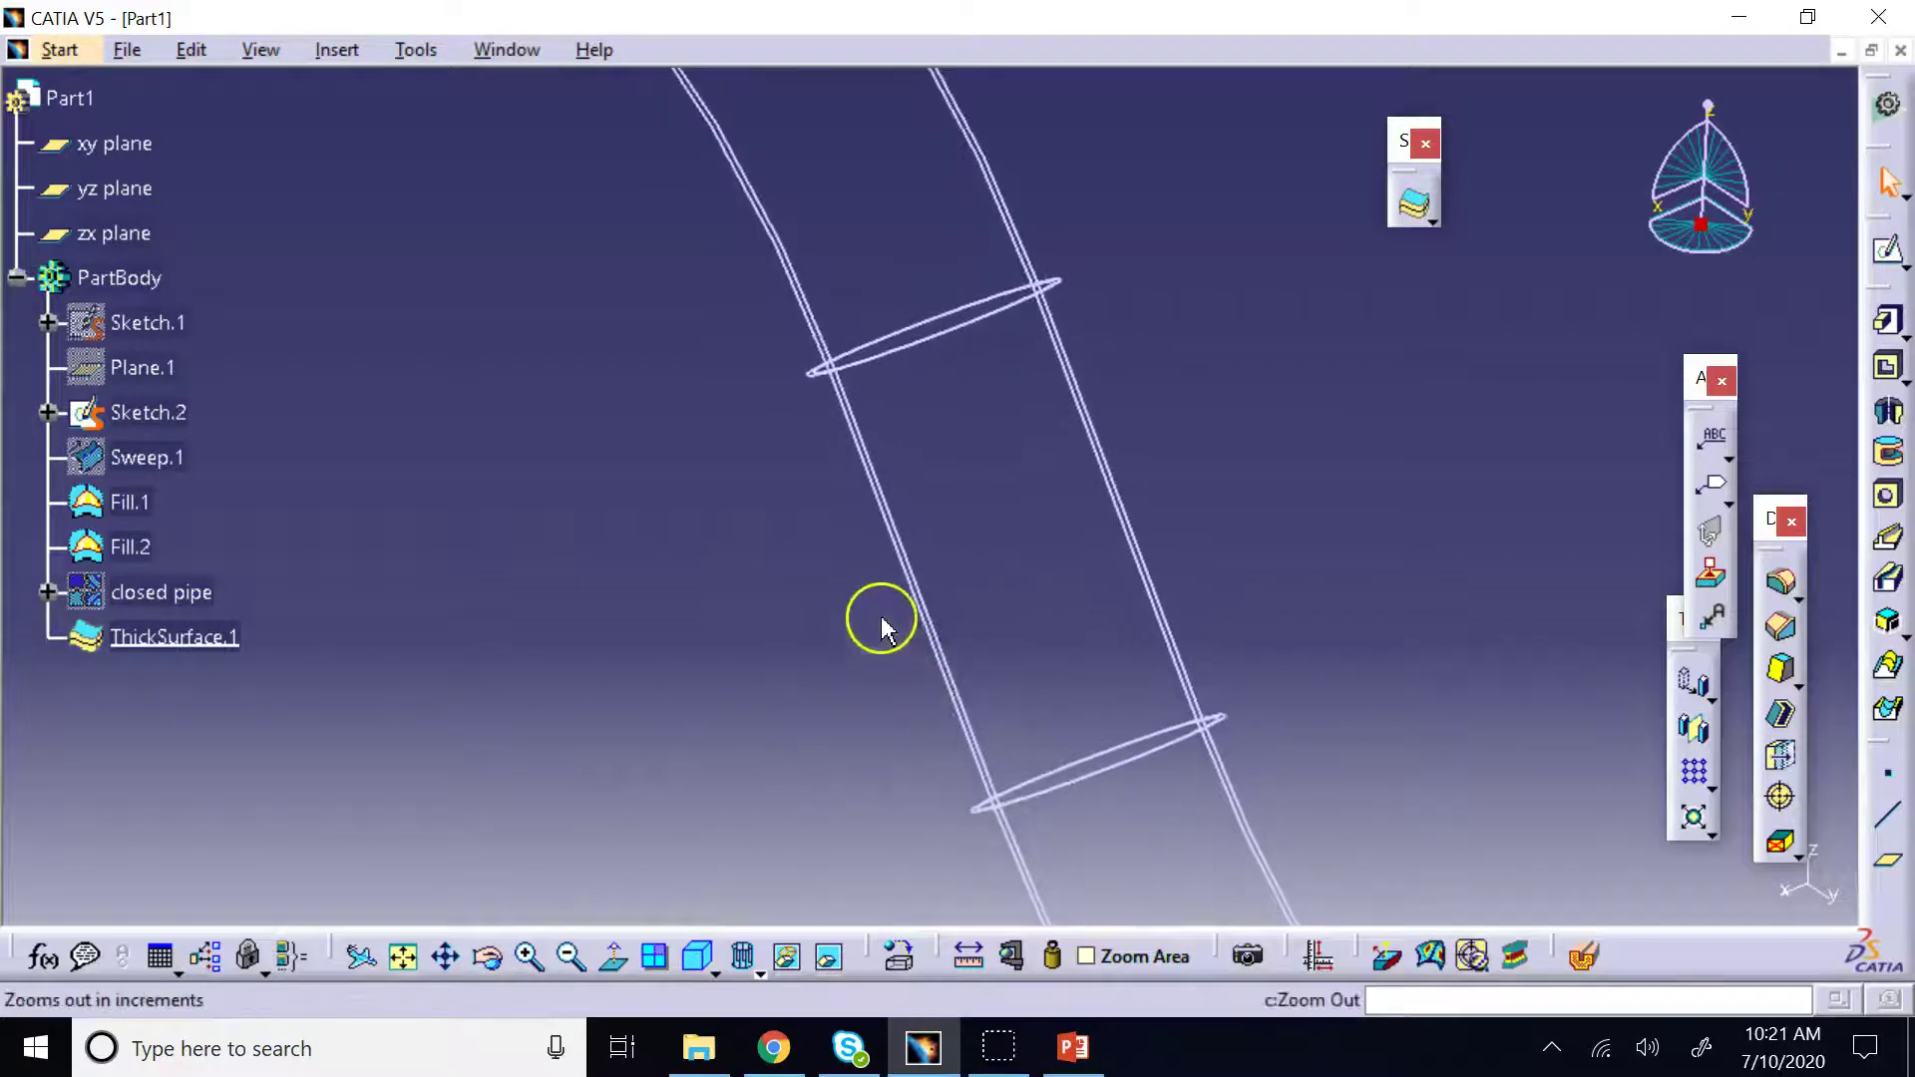
Set the thick surface's first offset to 0.1 in
double_click(127, 630)
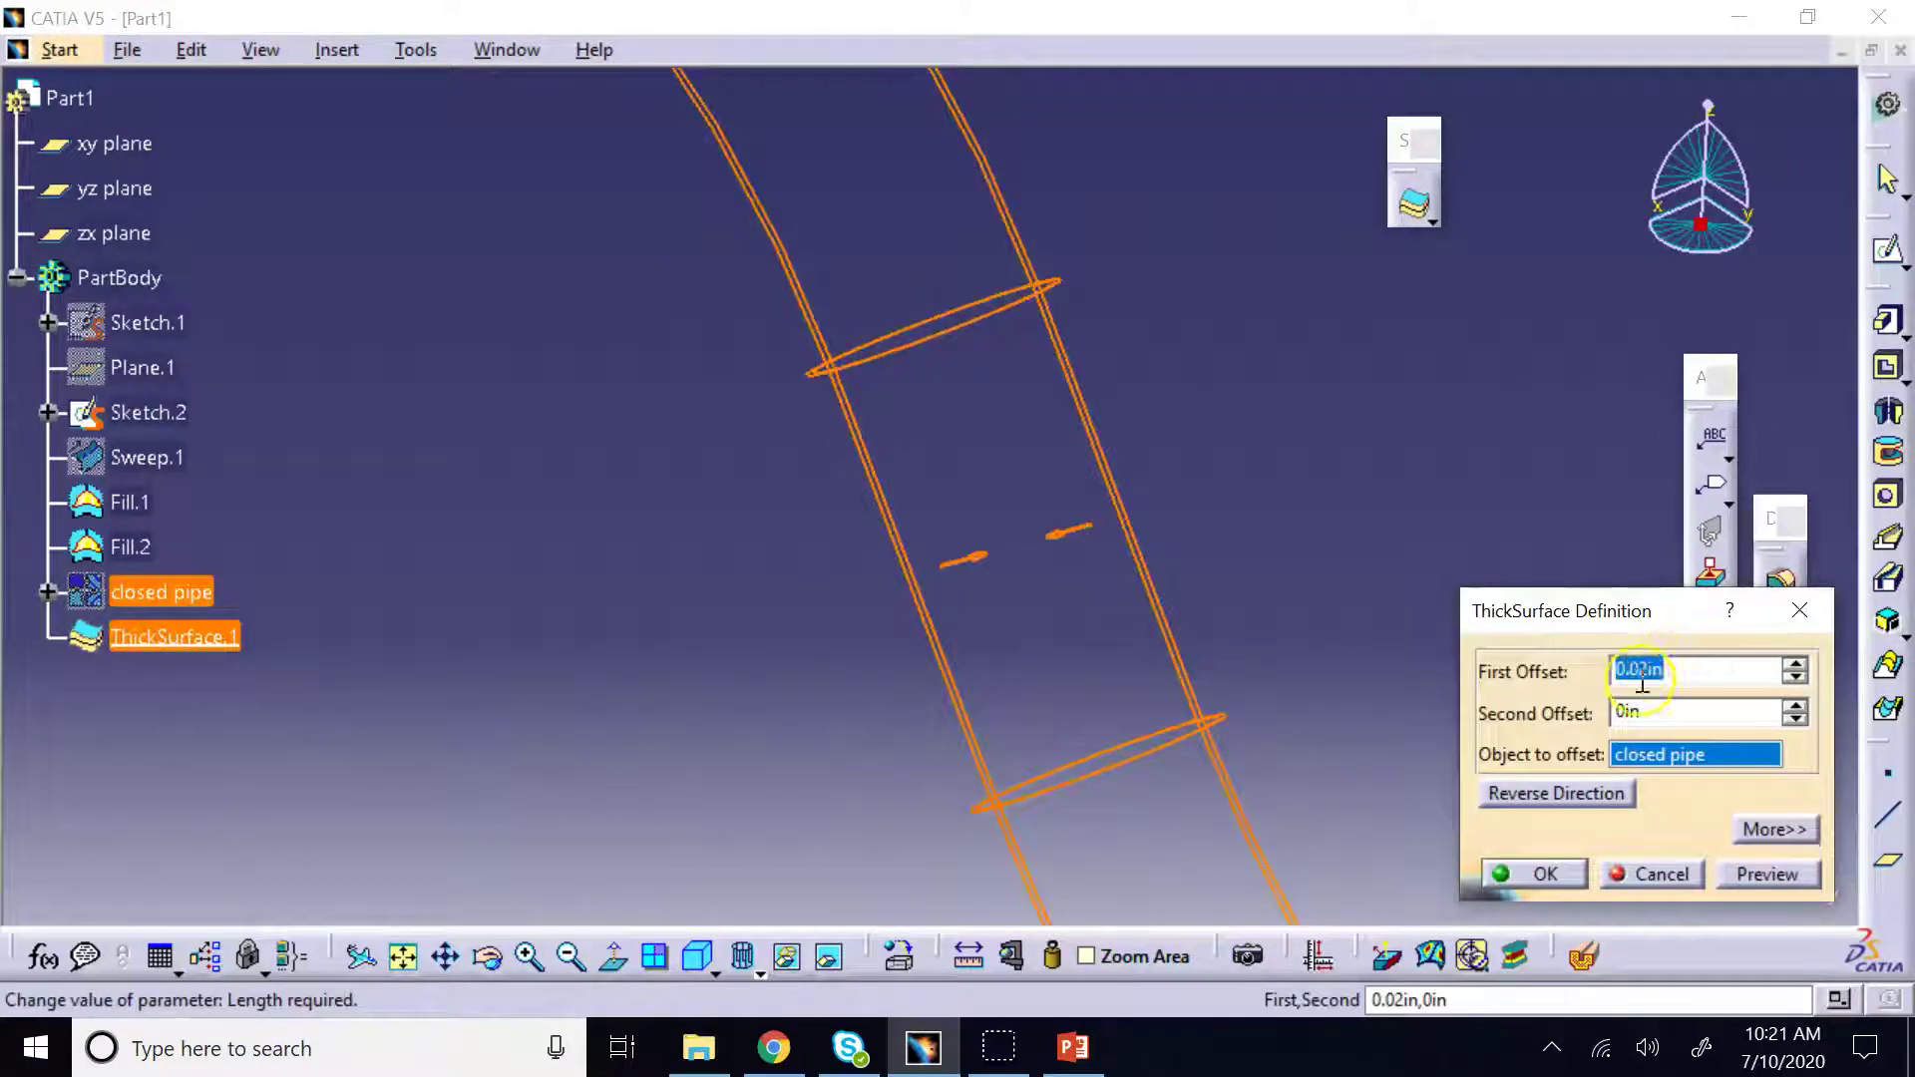
left_click(1644, 674)
key("BackSpace")
key("BackSpace")
type("1")
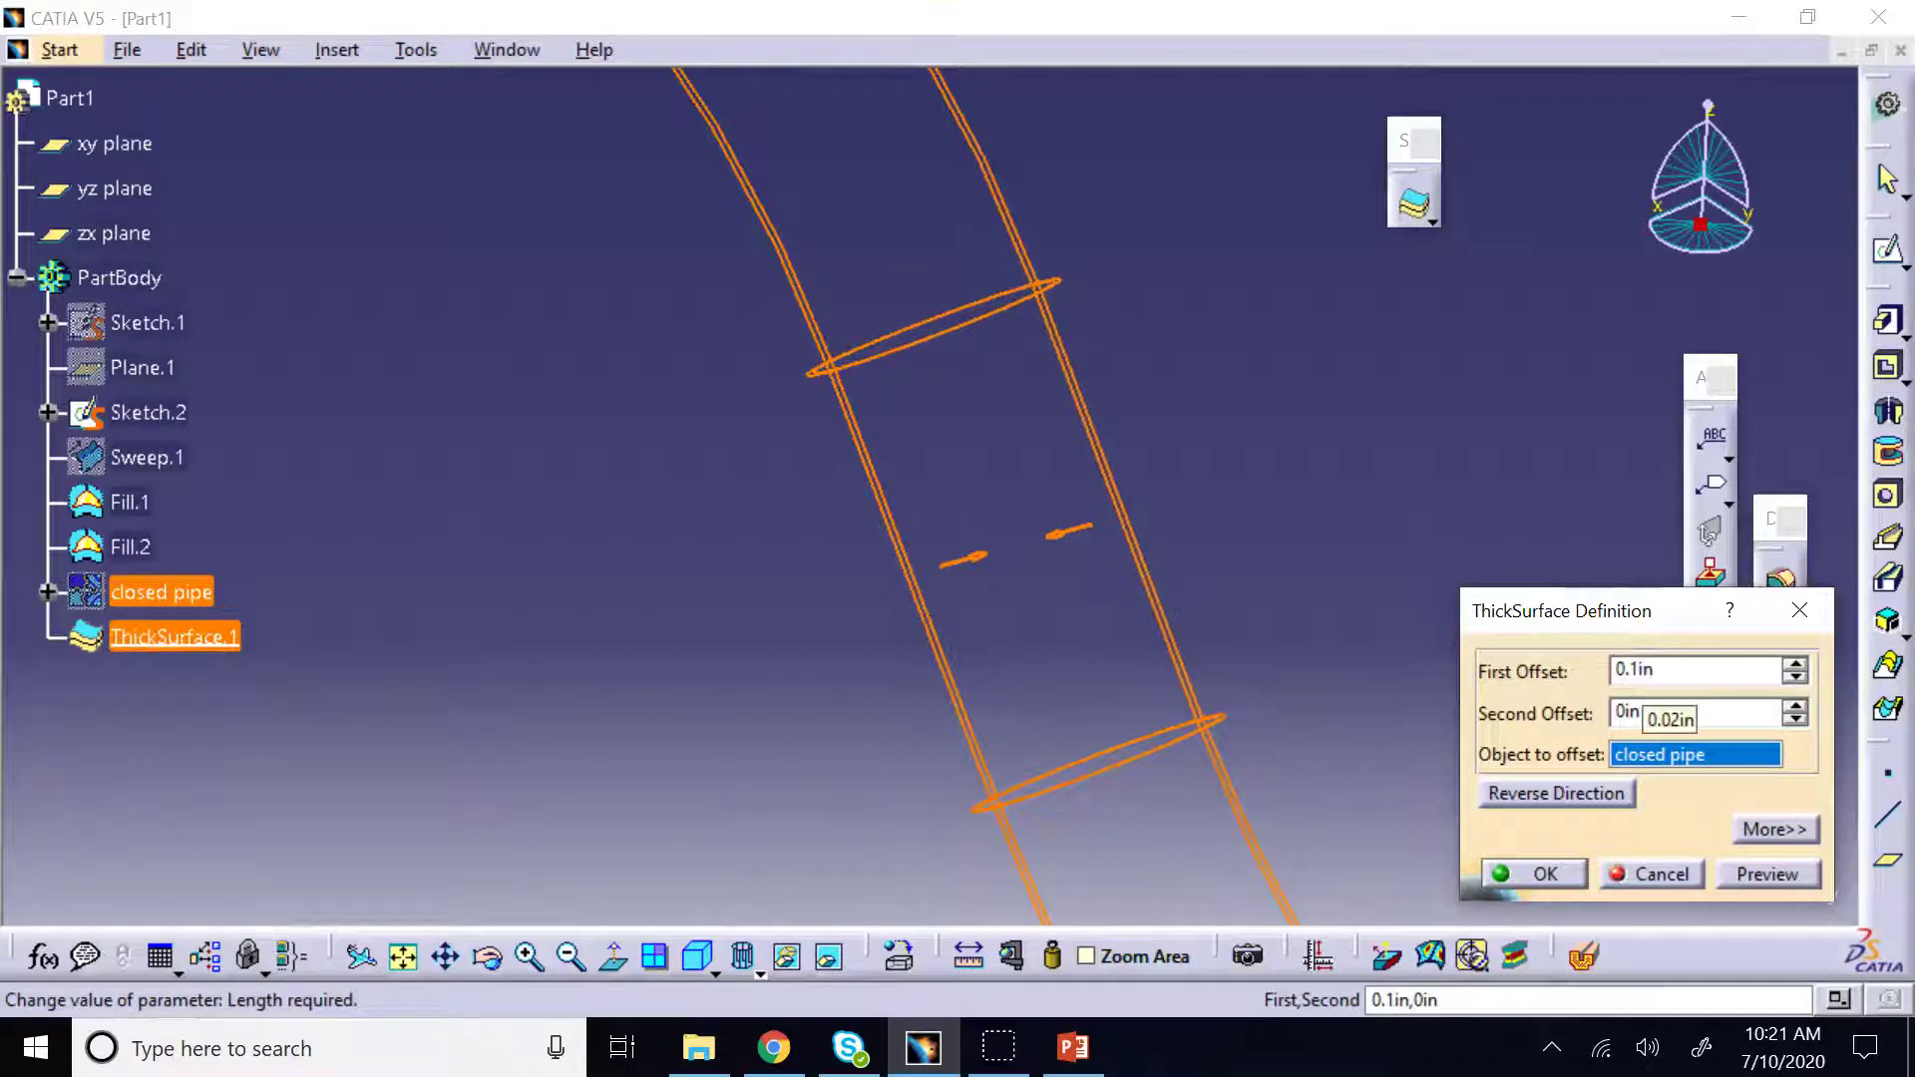
key("Return")
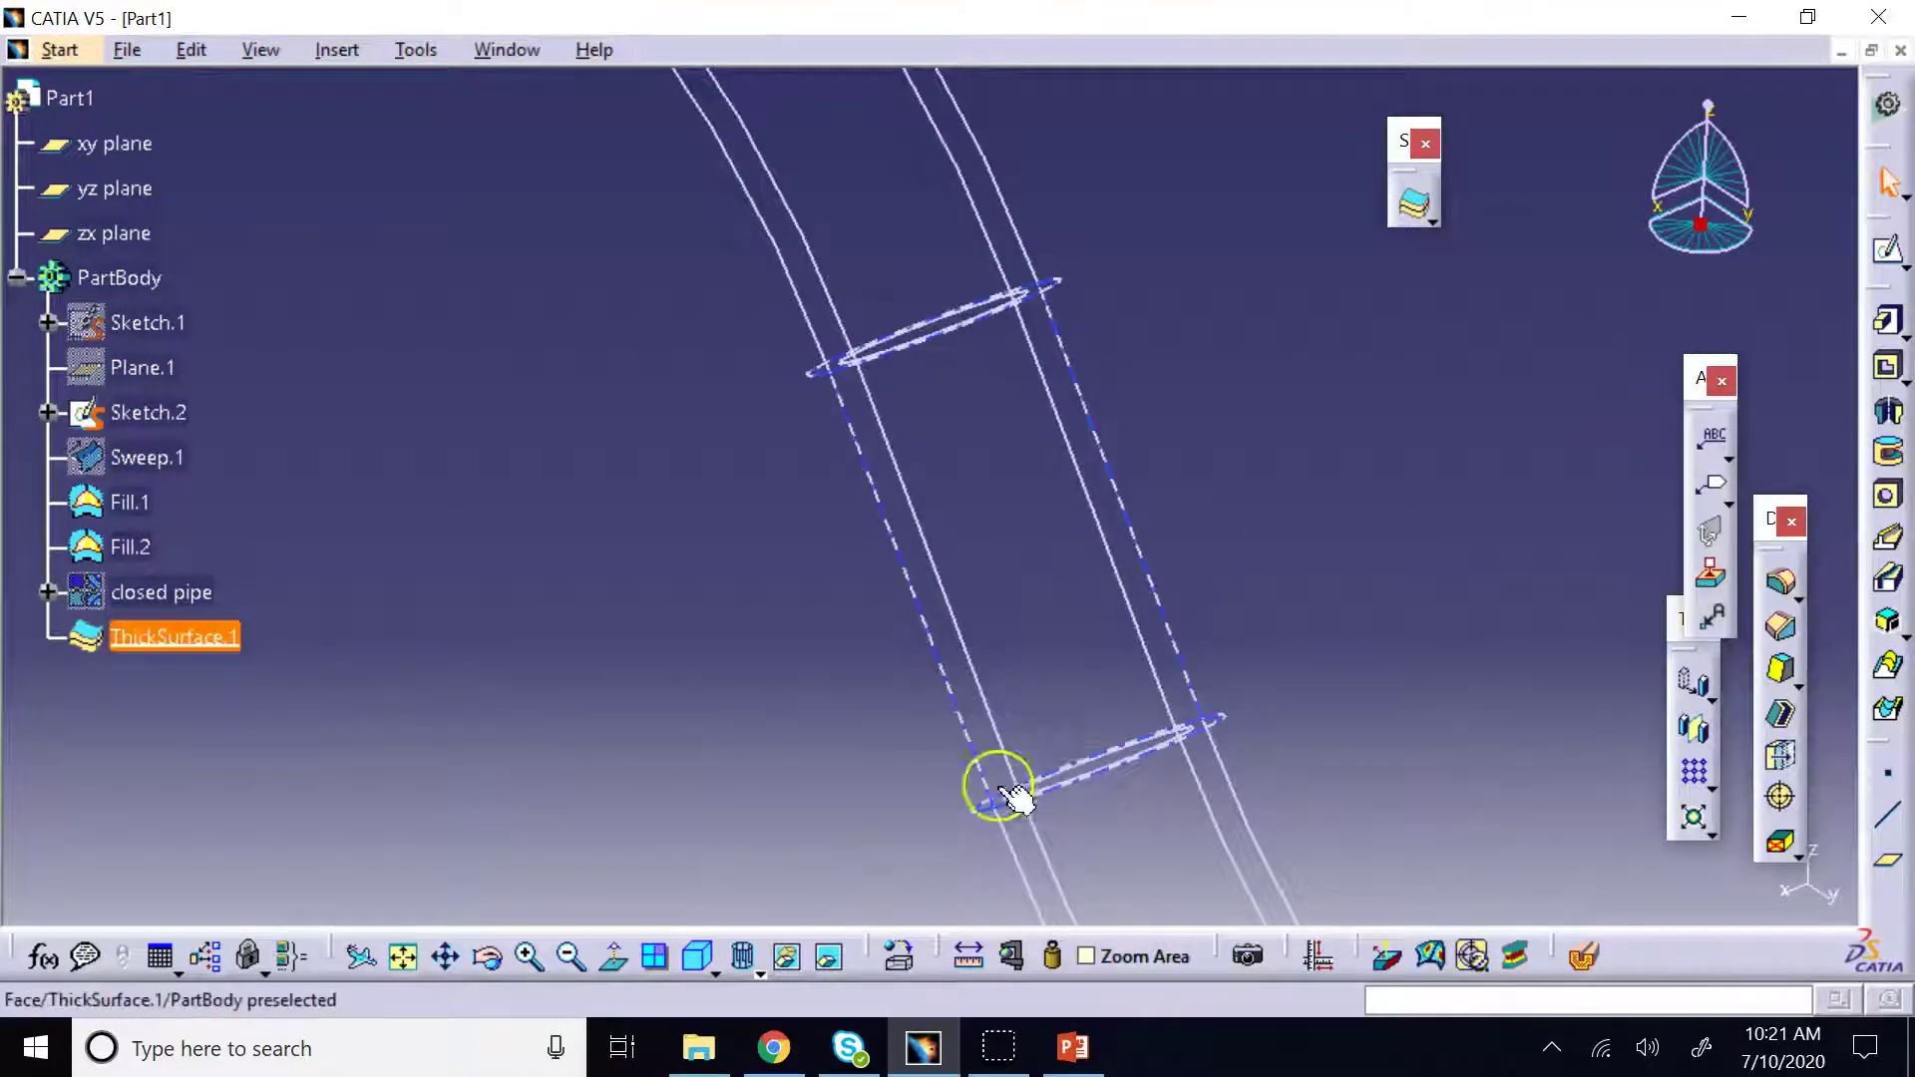
Display the whole thickened pipe in shading with edges
left_click(489, 959)
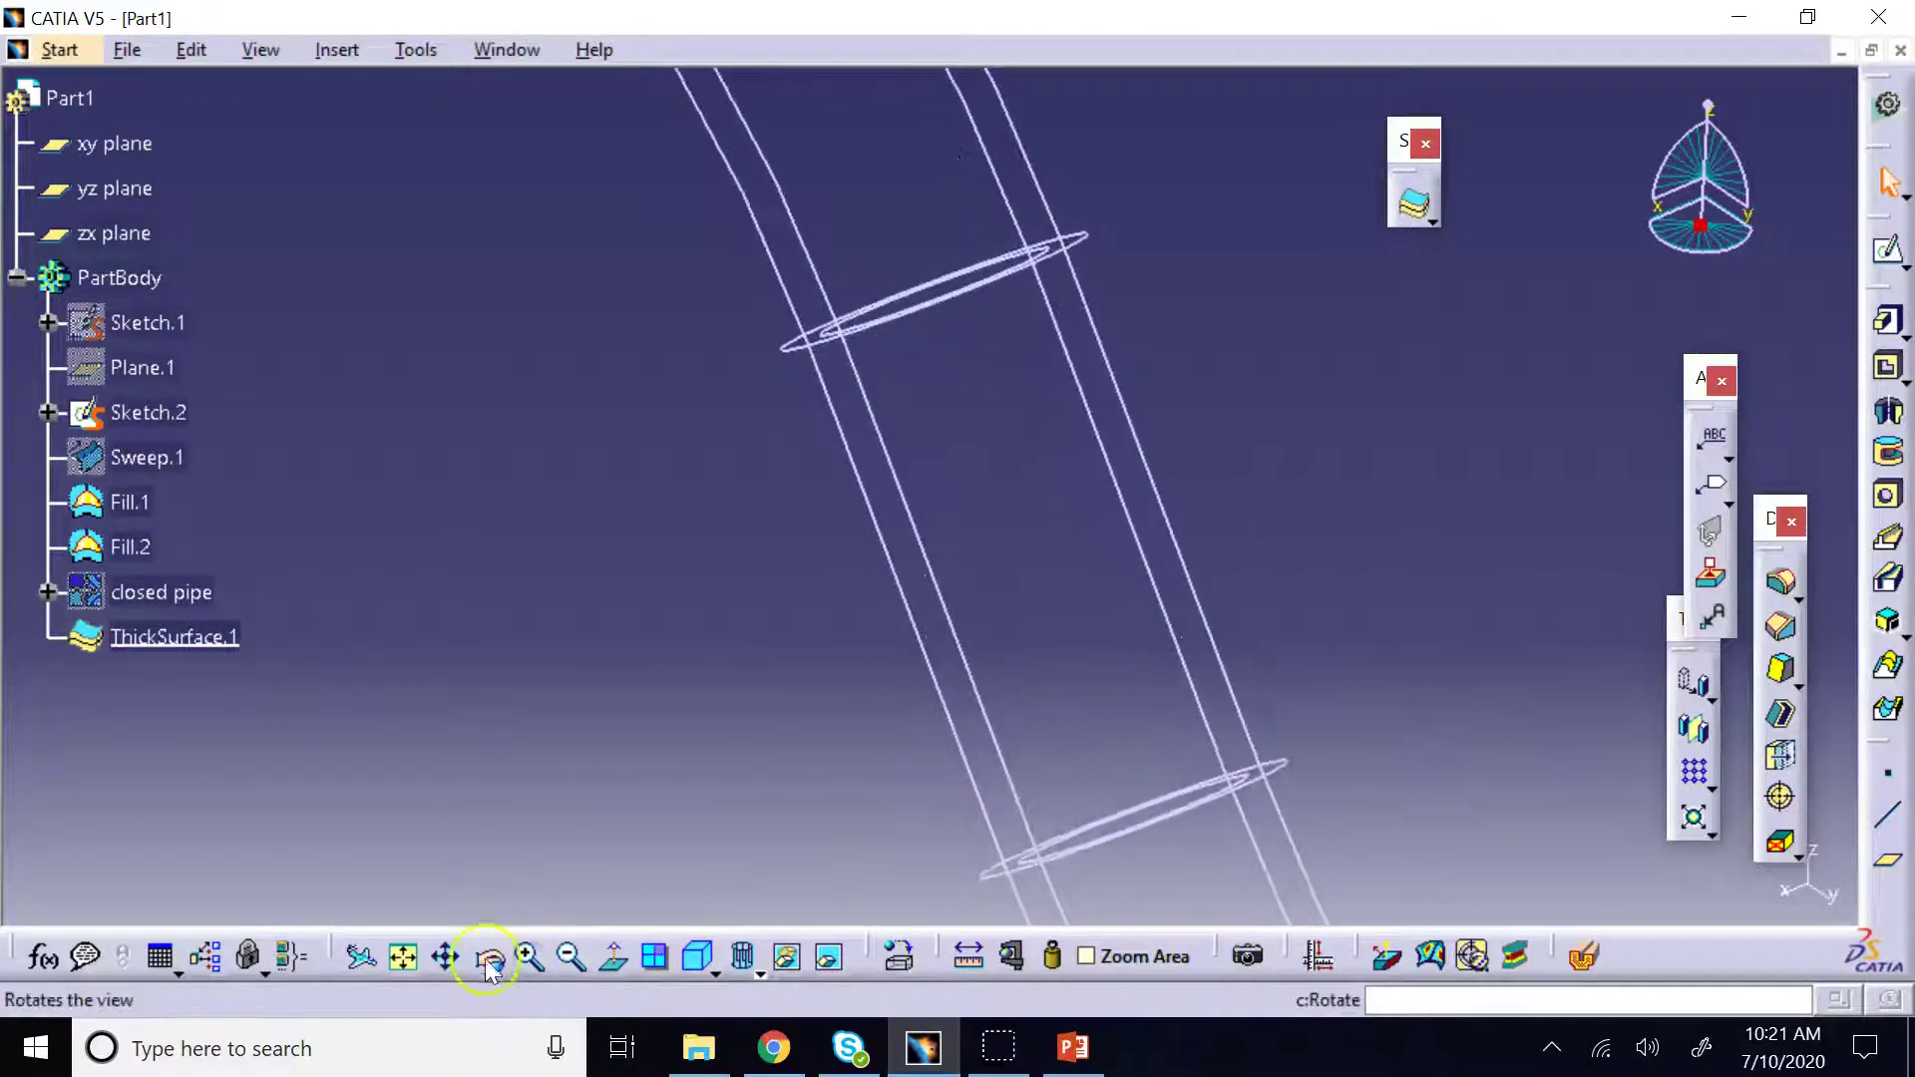
left_click(402, 958)
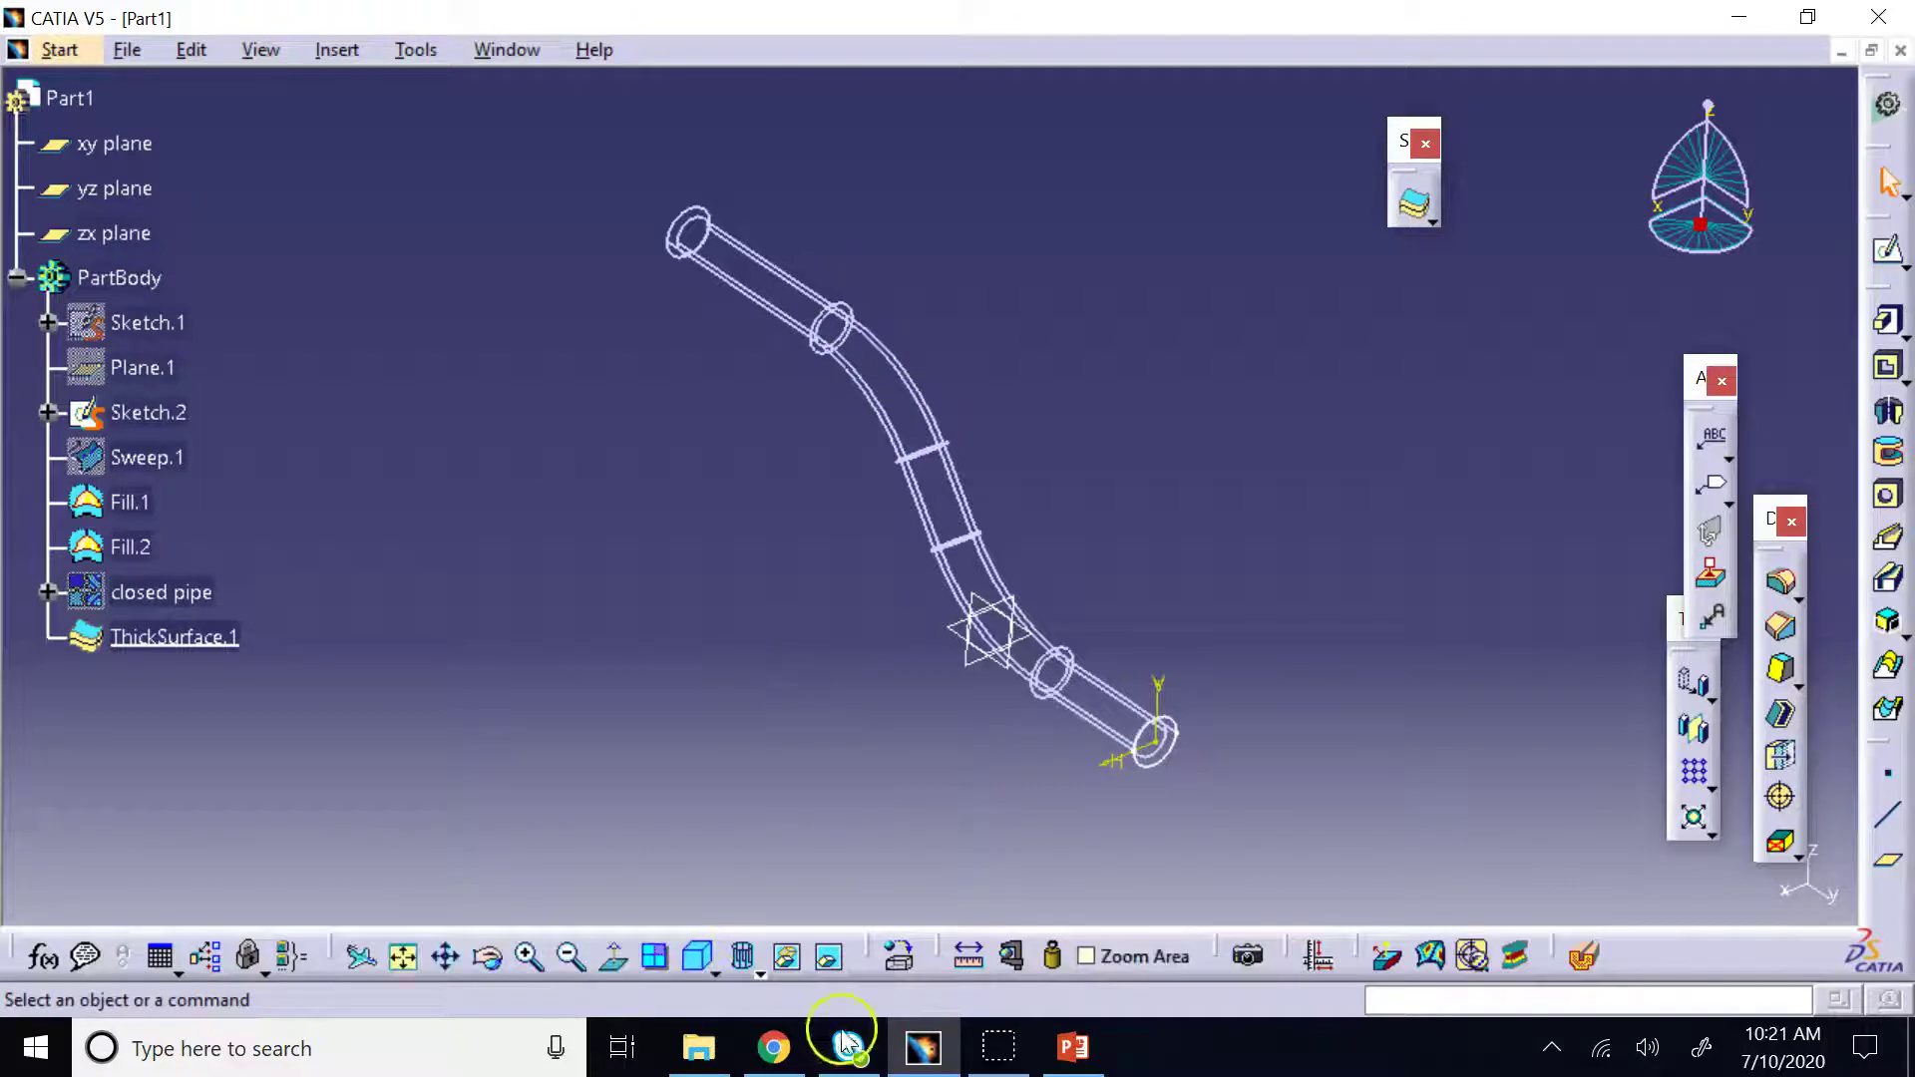
left_click(760, 973)
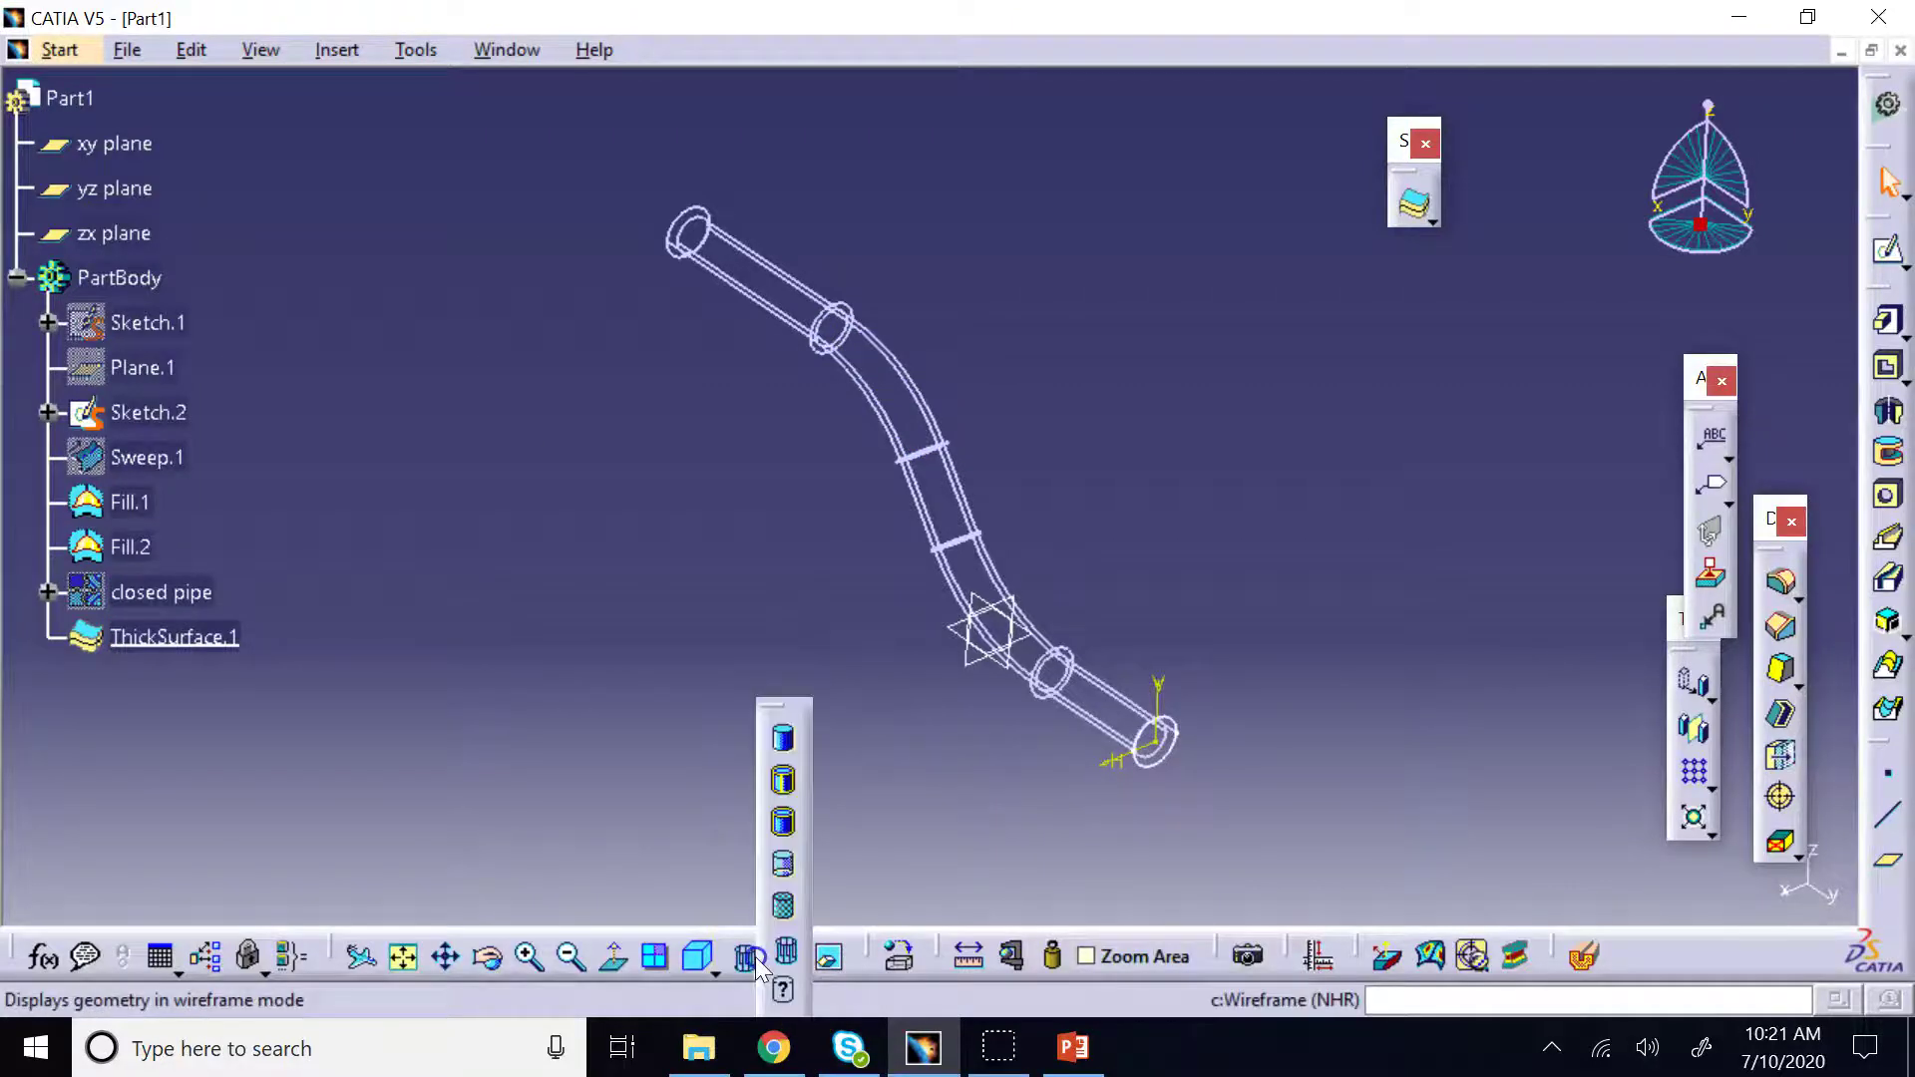
left_click(784, 788)
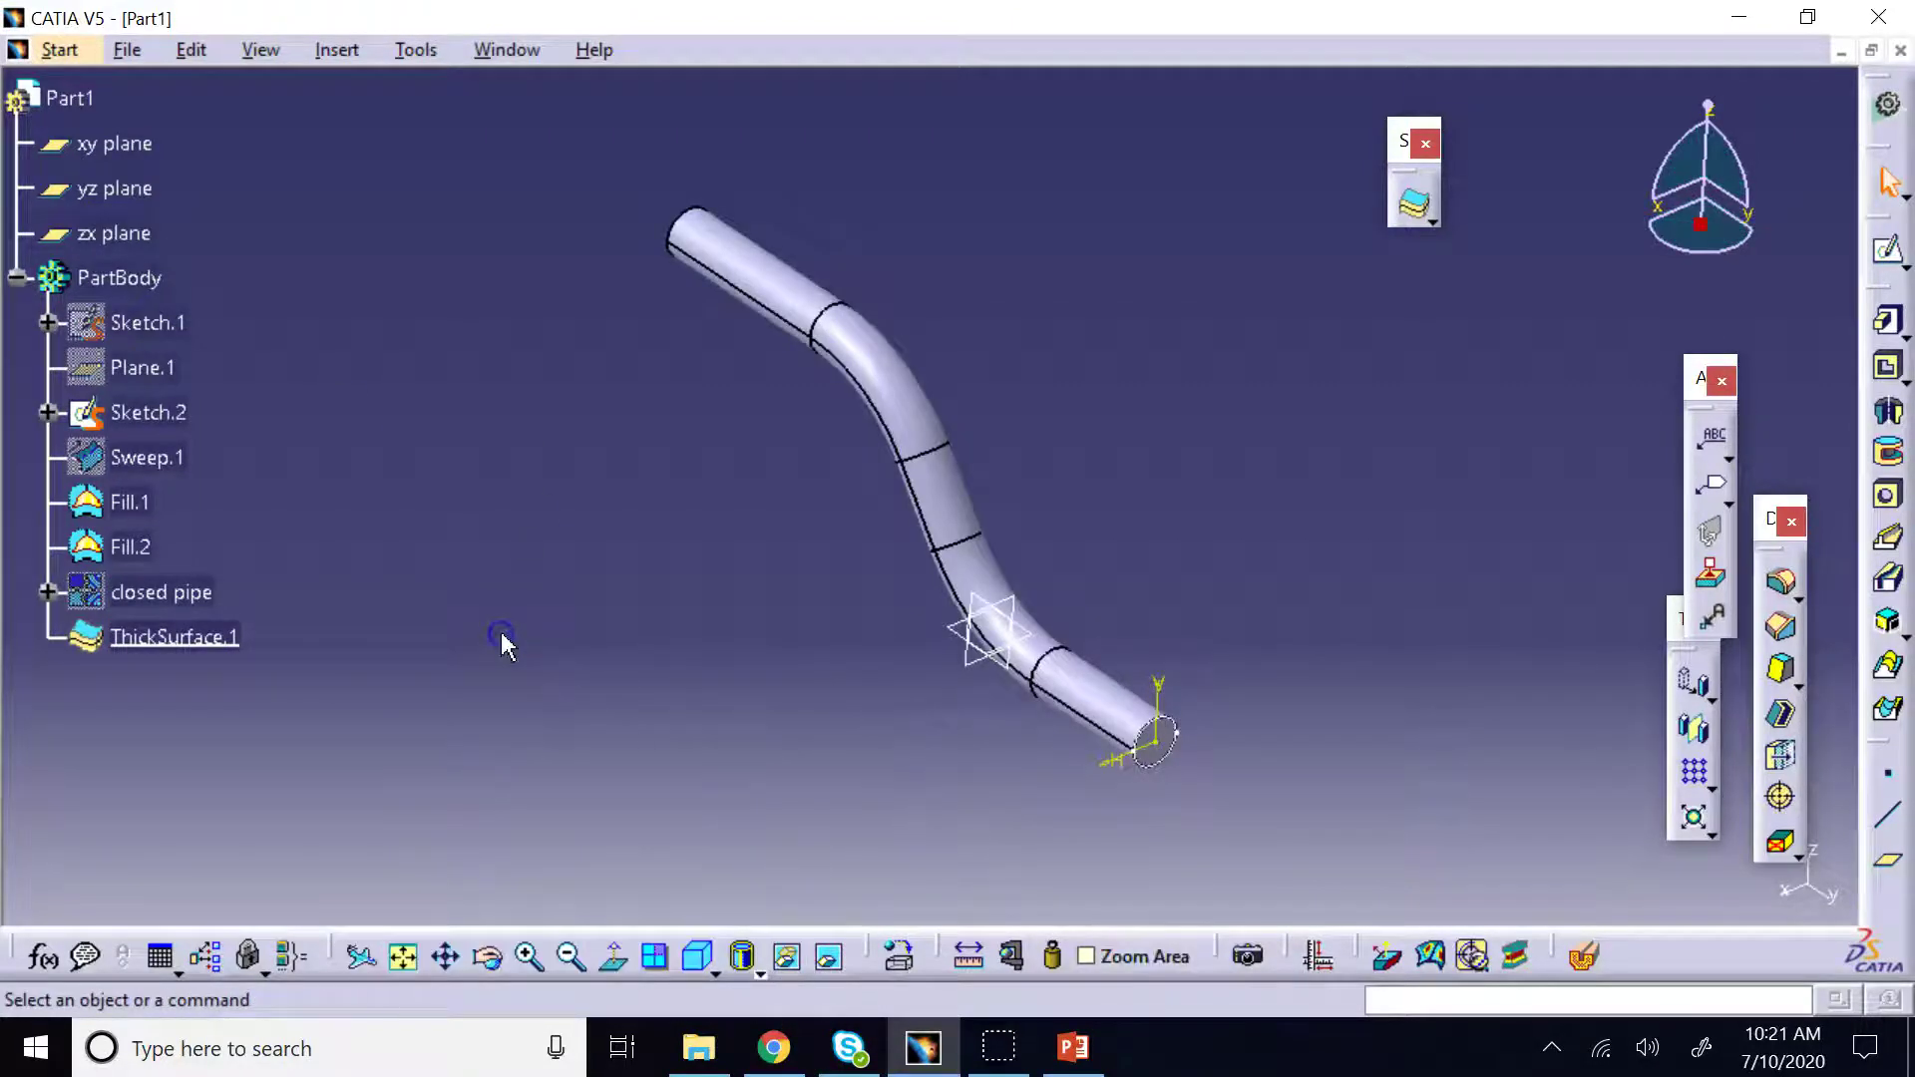
Review the thick surface's definition, including its deviation and lateral edge options, without changing anything
double_click(190, 638)
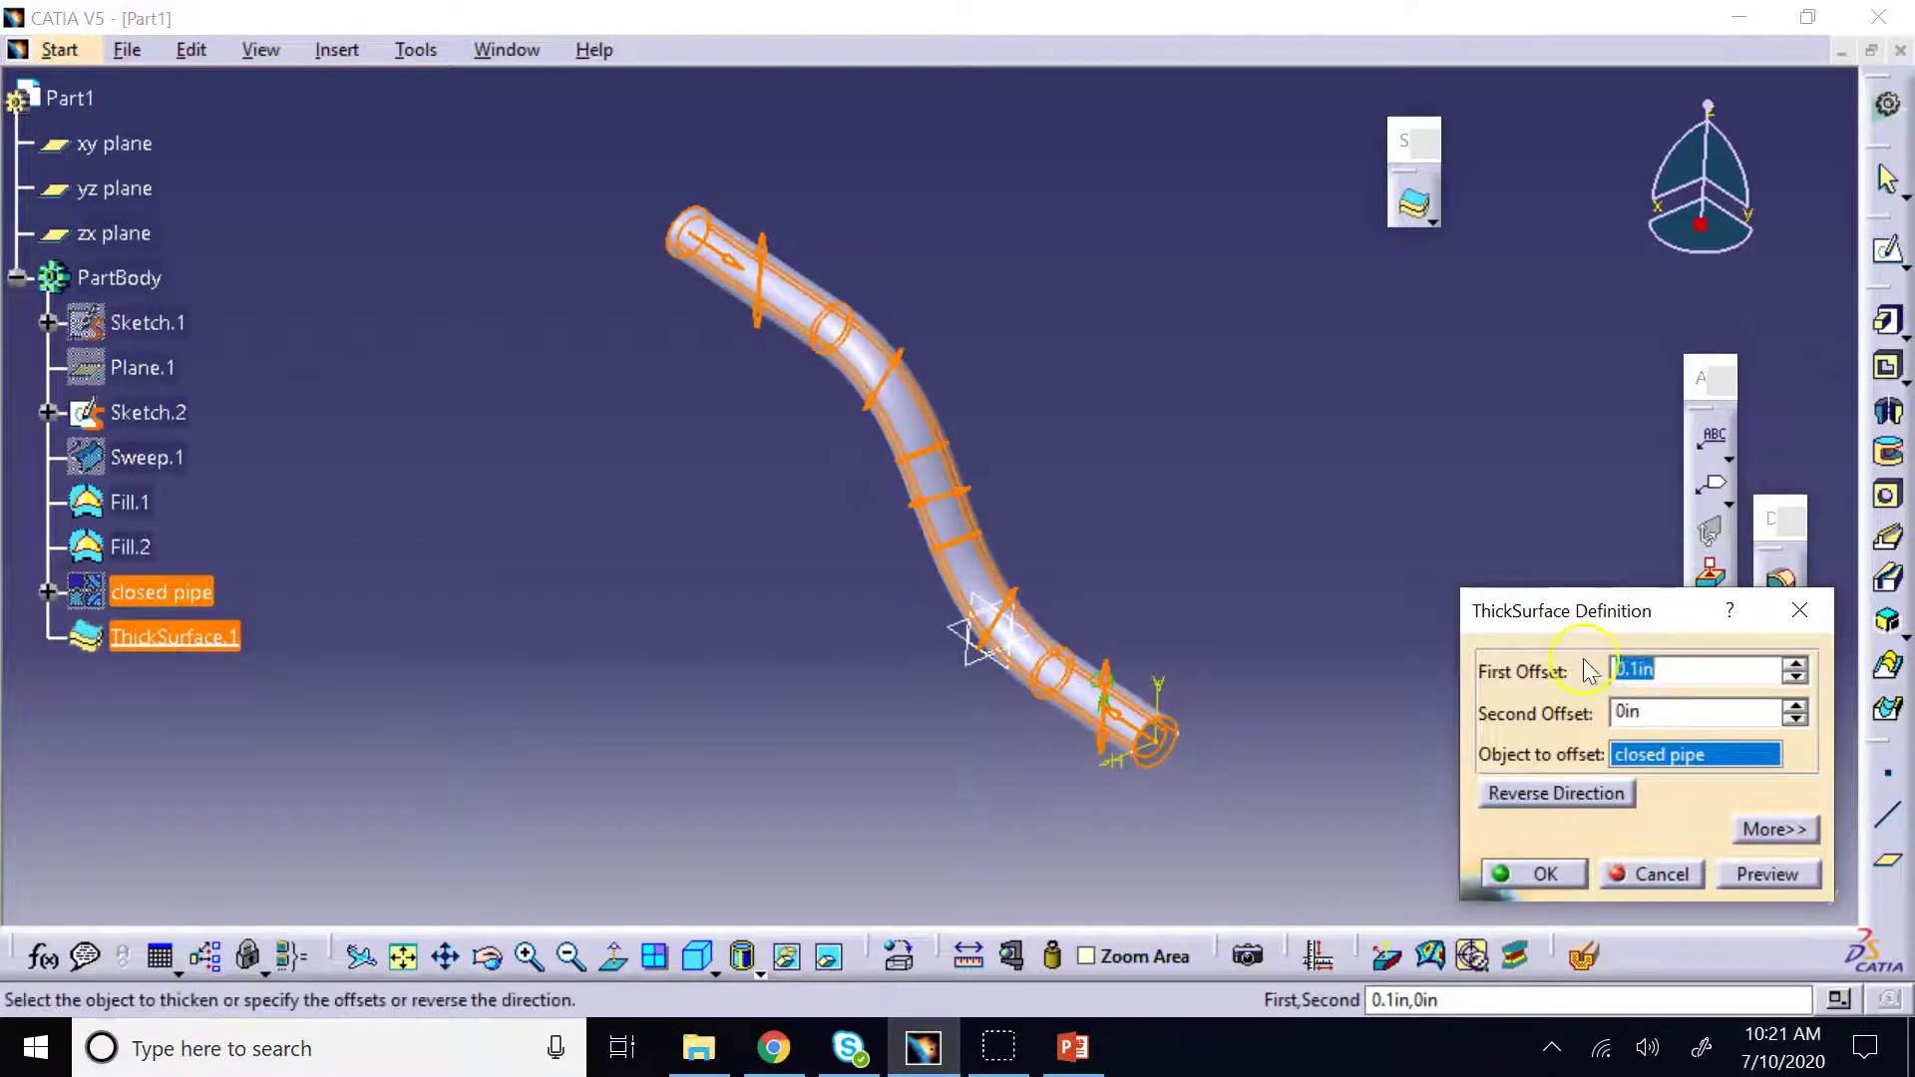
left_click_drag(1562, 618, 1245, 238)
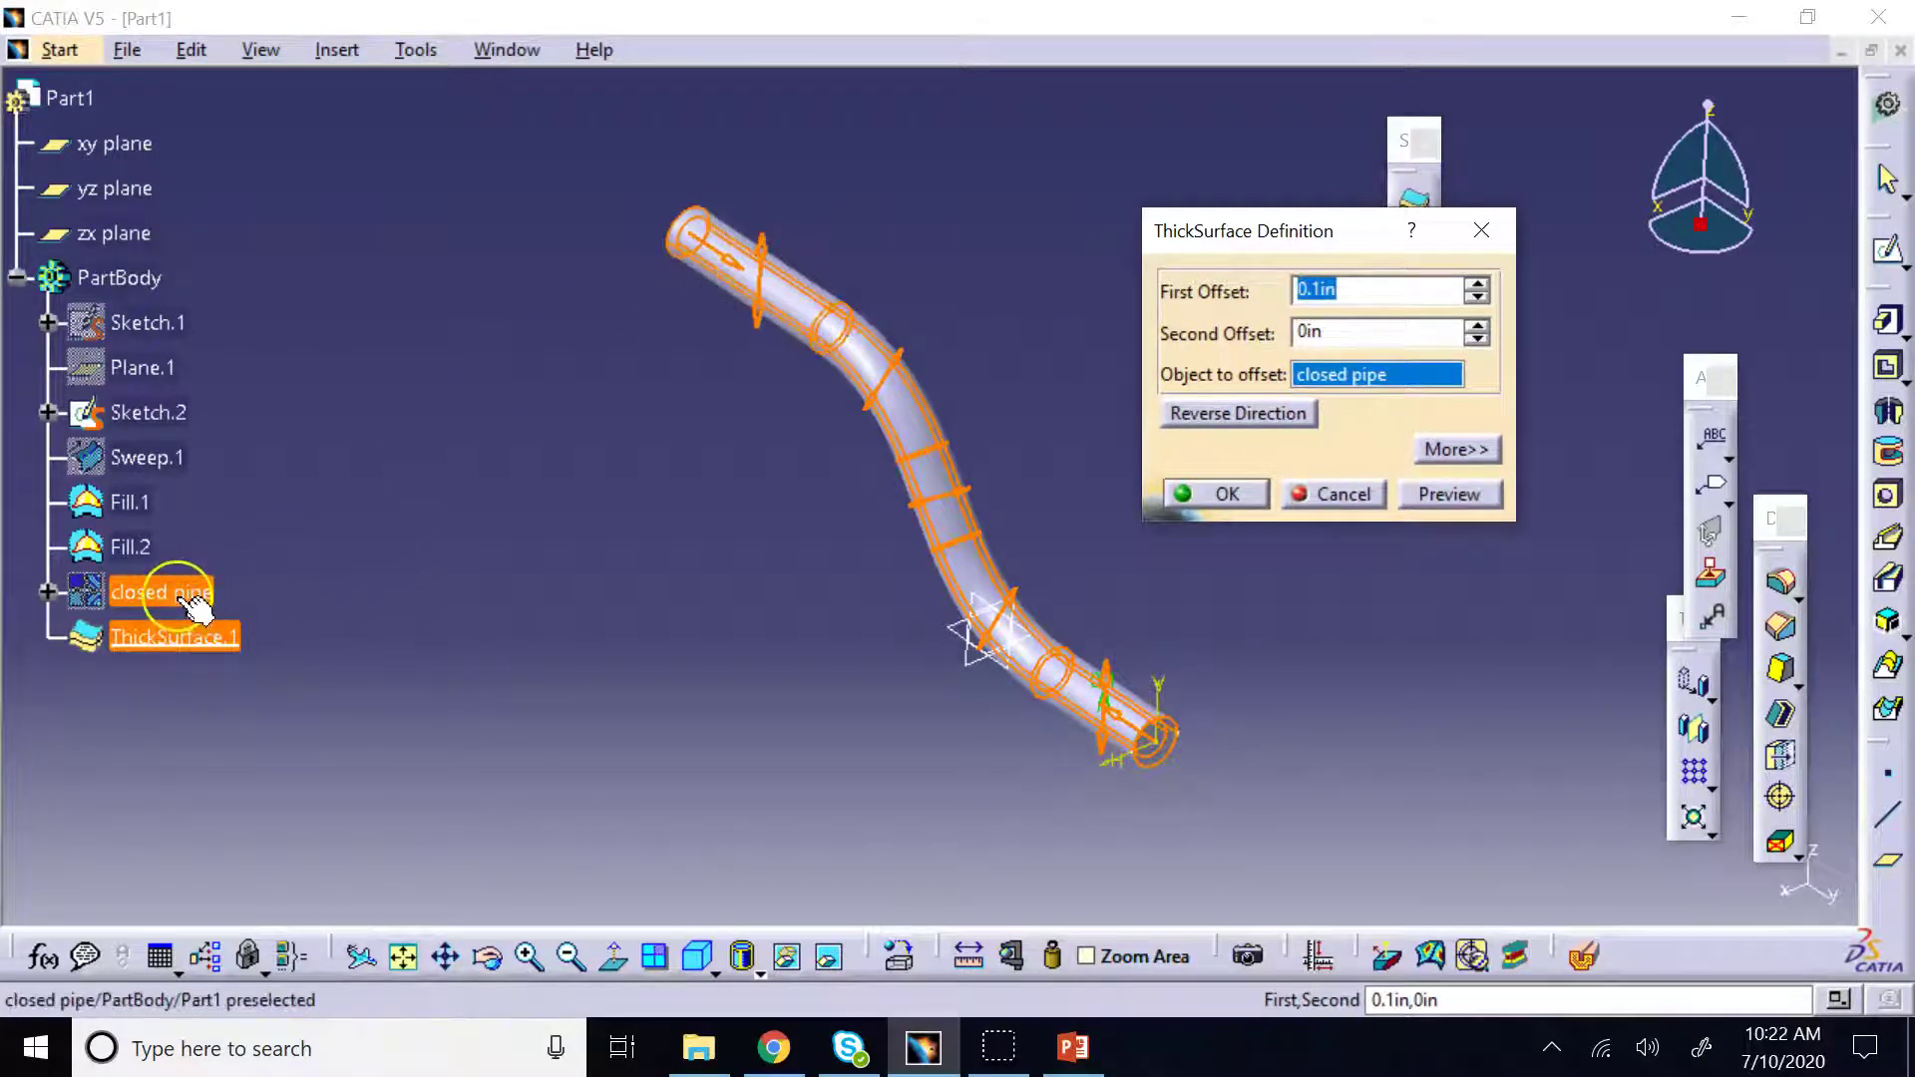
left_click(1461, 451)
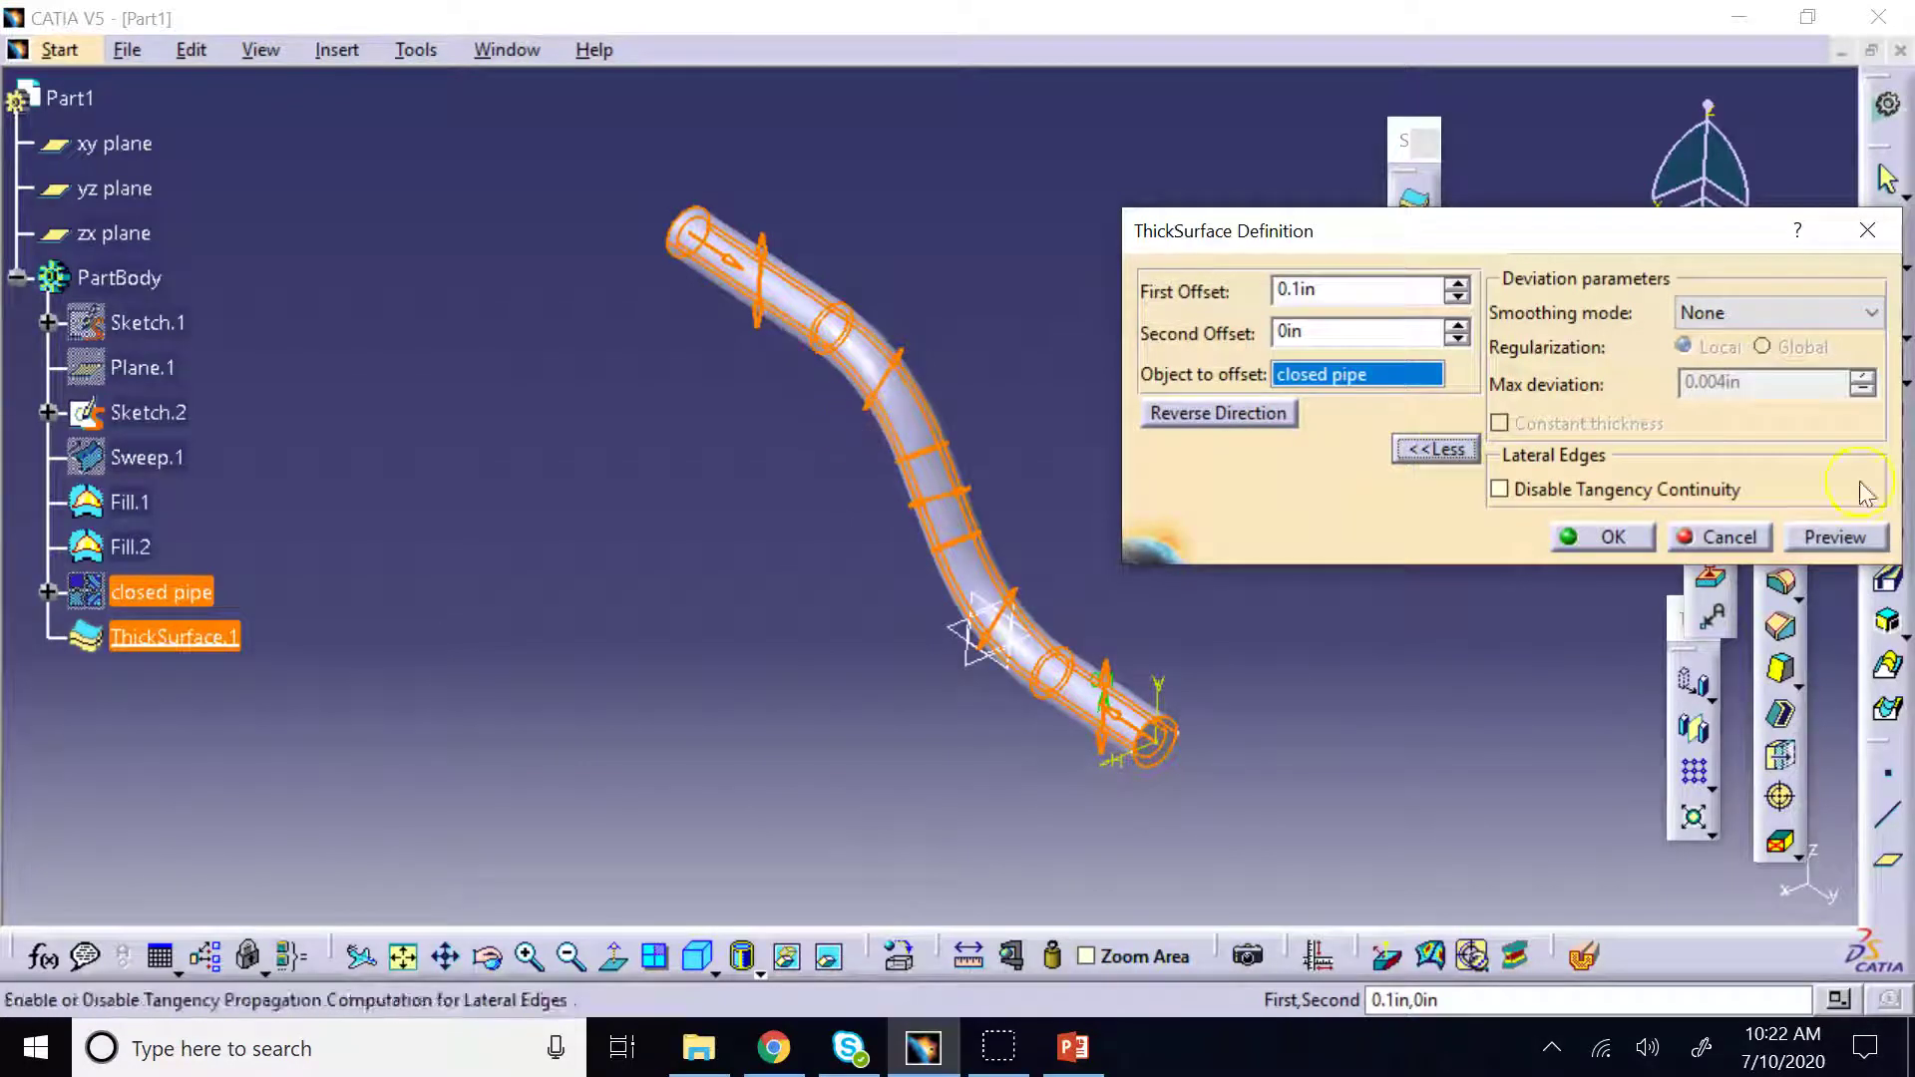
left_click(1718, 537)
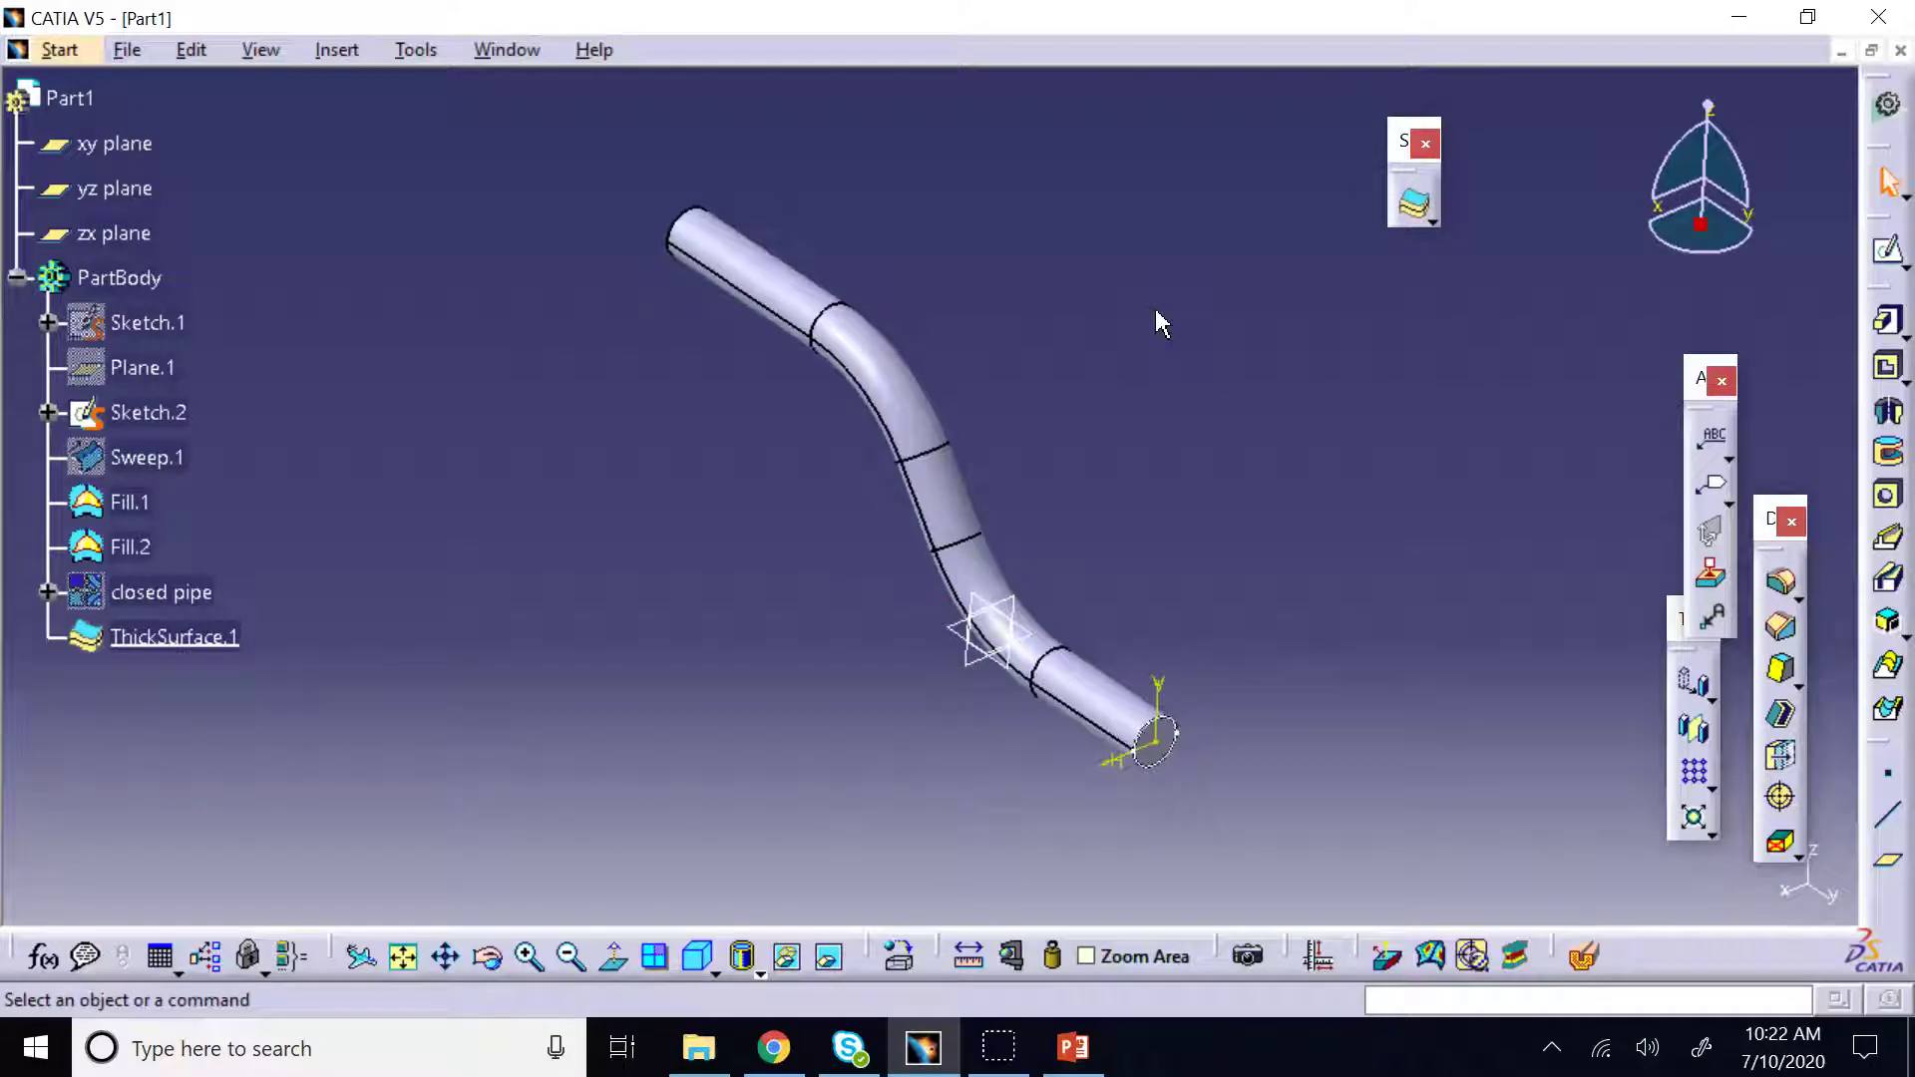
Delete the thick surface feature from the part body
left_click(185, 630)
right_click(177, 625)
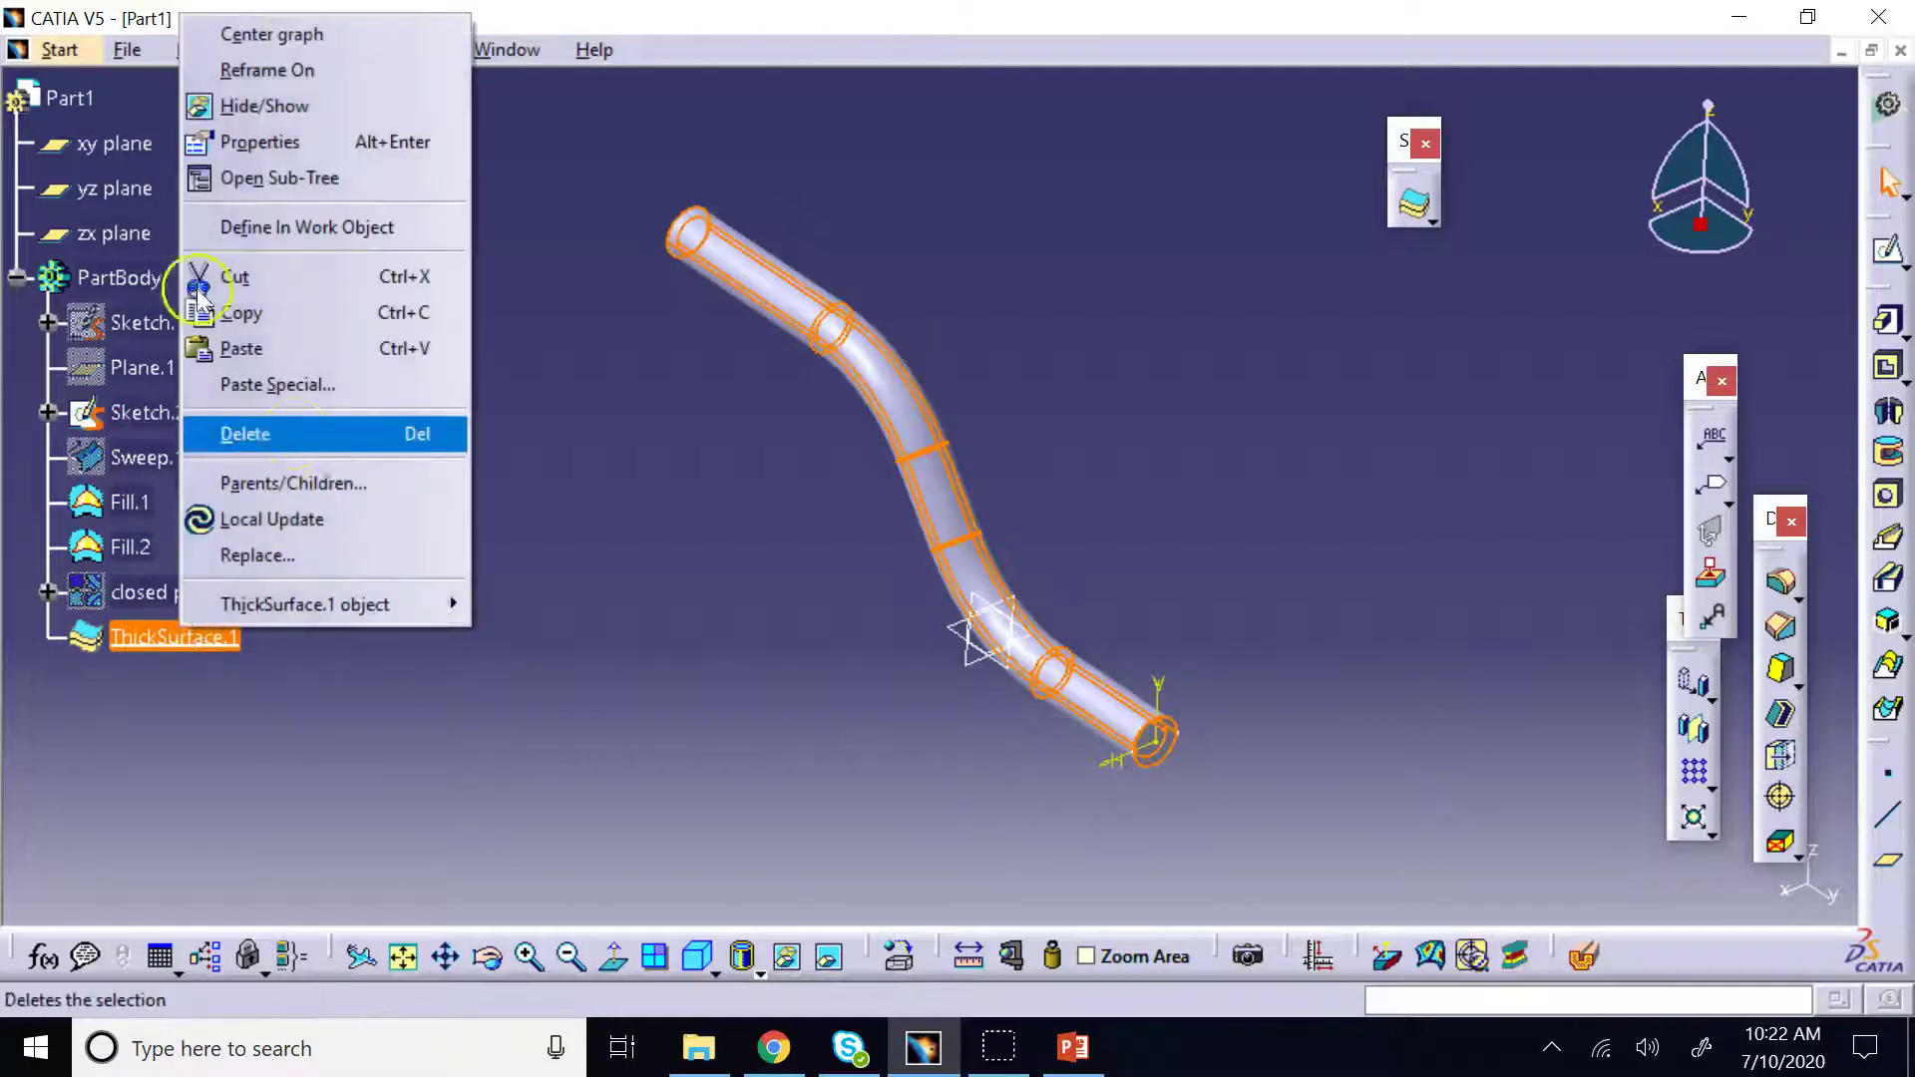
left_click(262, 432)
left_click(1417, 603)
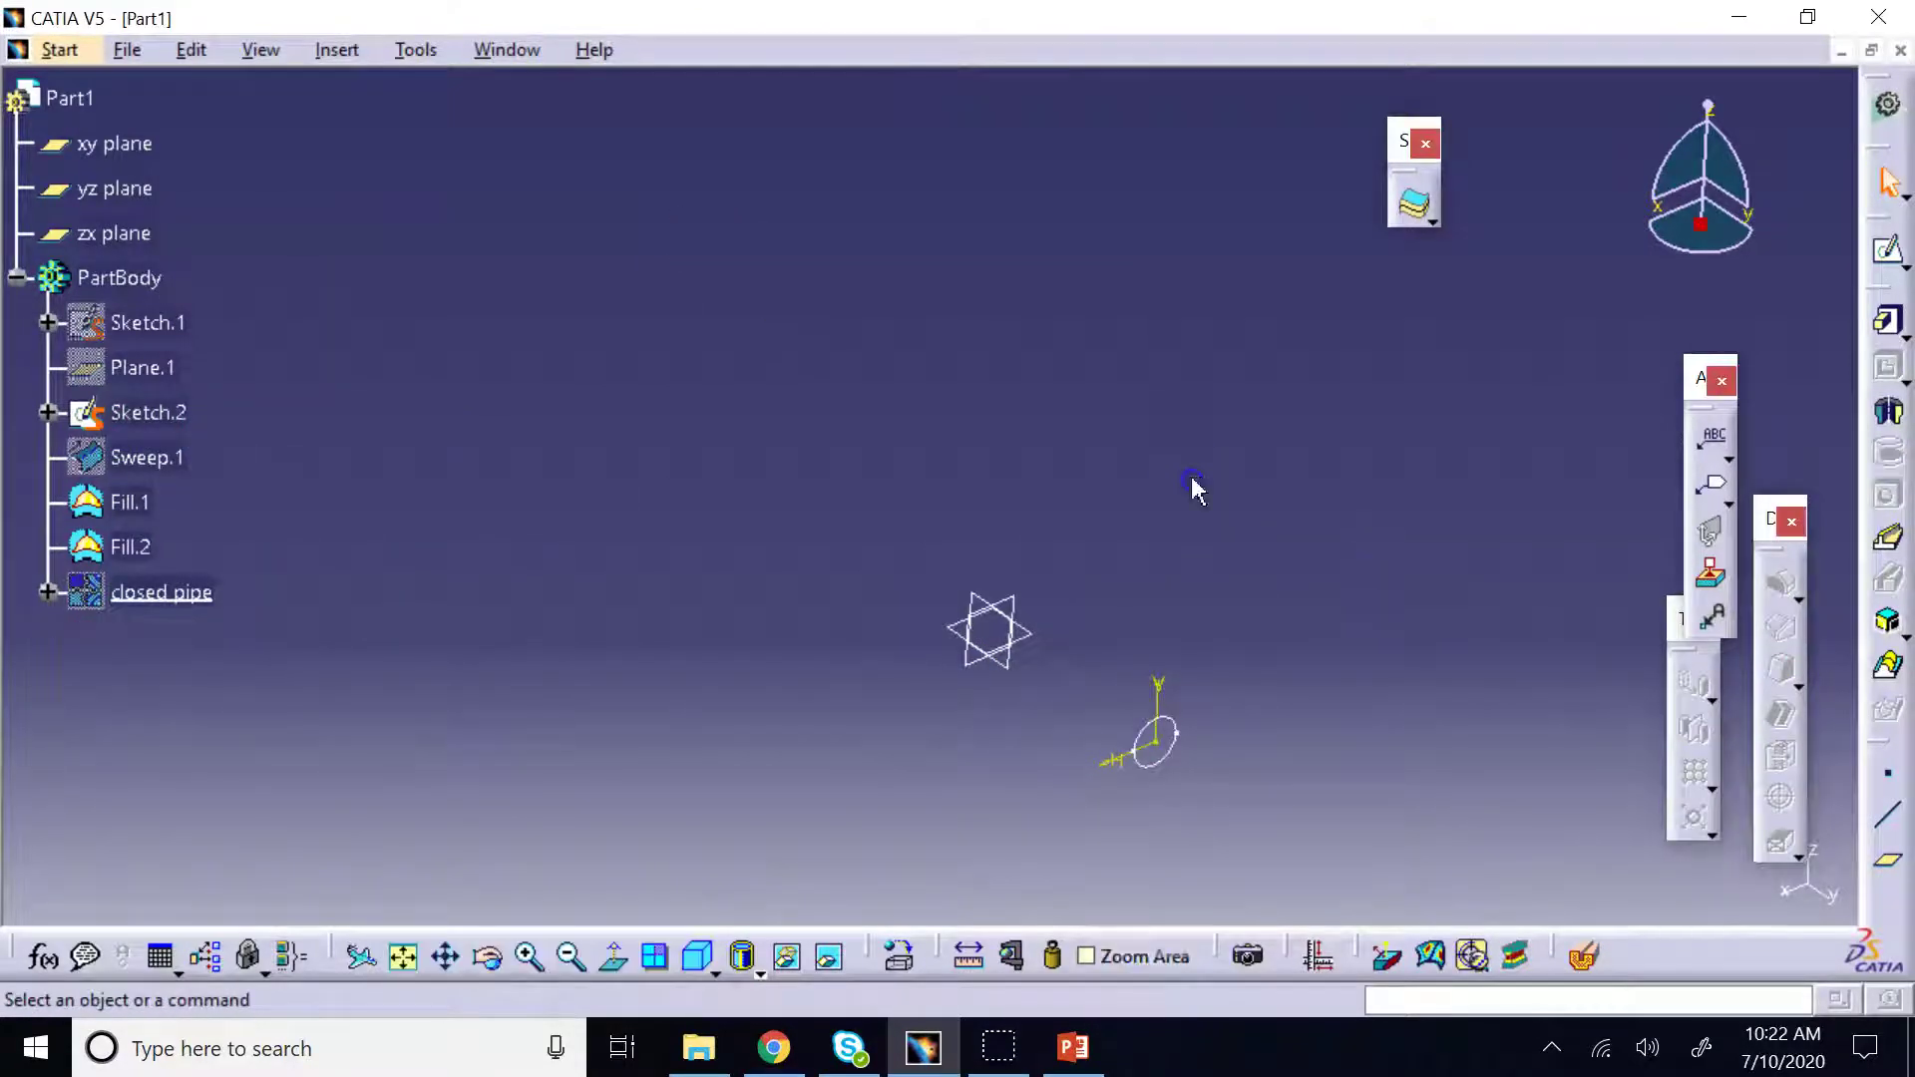
Show the closed pipe surface and hide Sketch.2
right_click(182, 592)
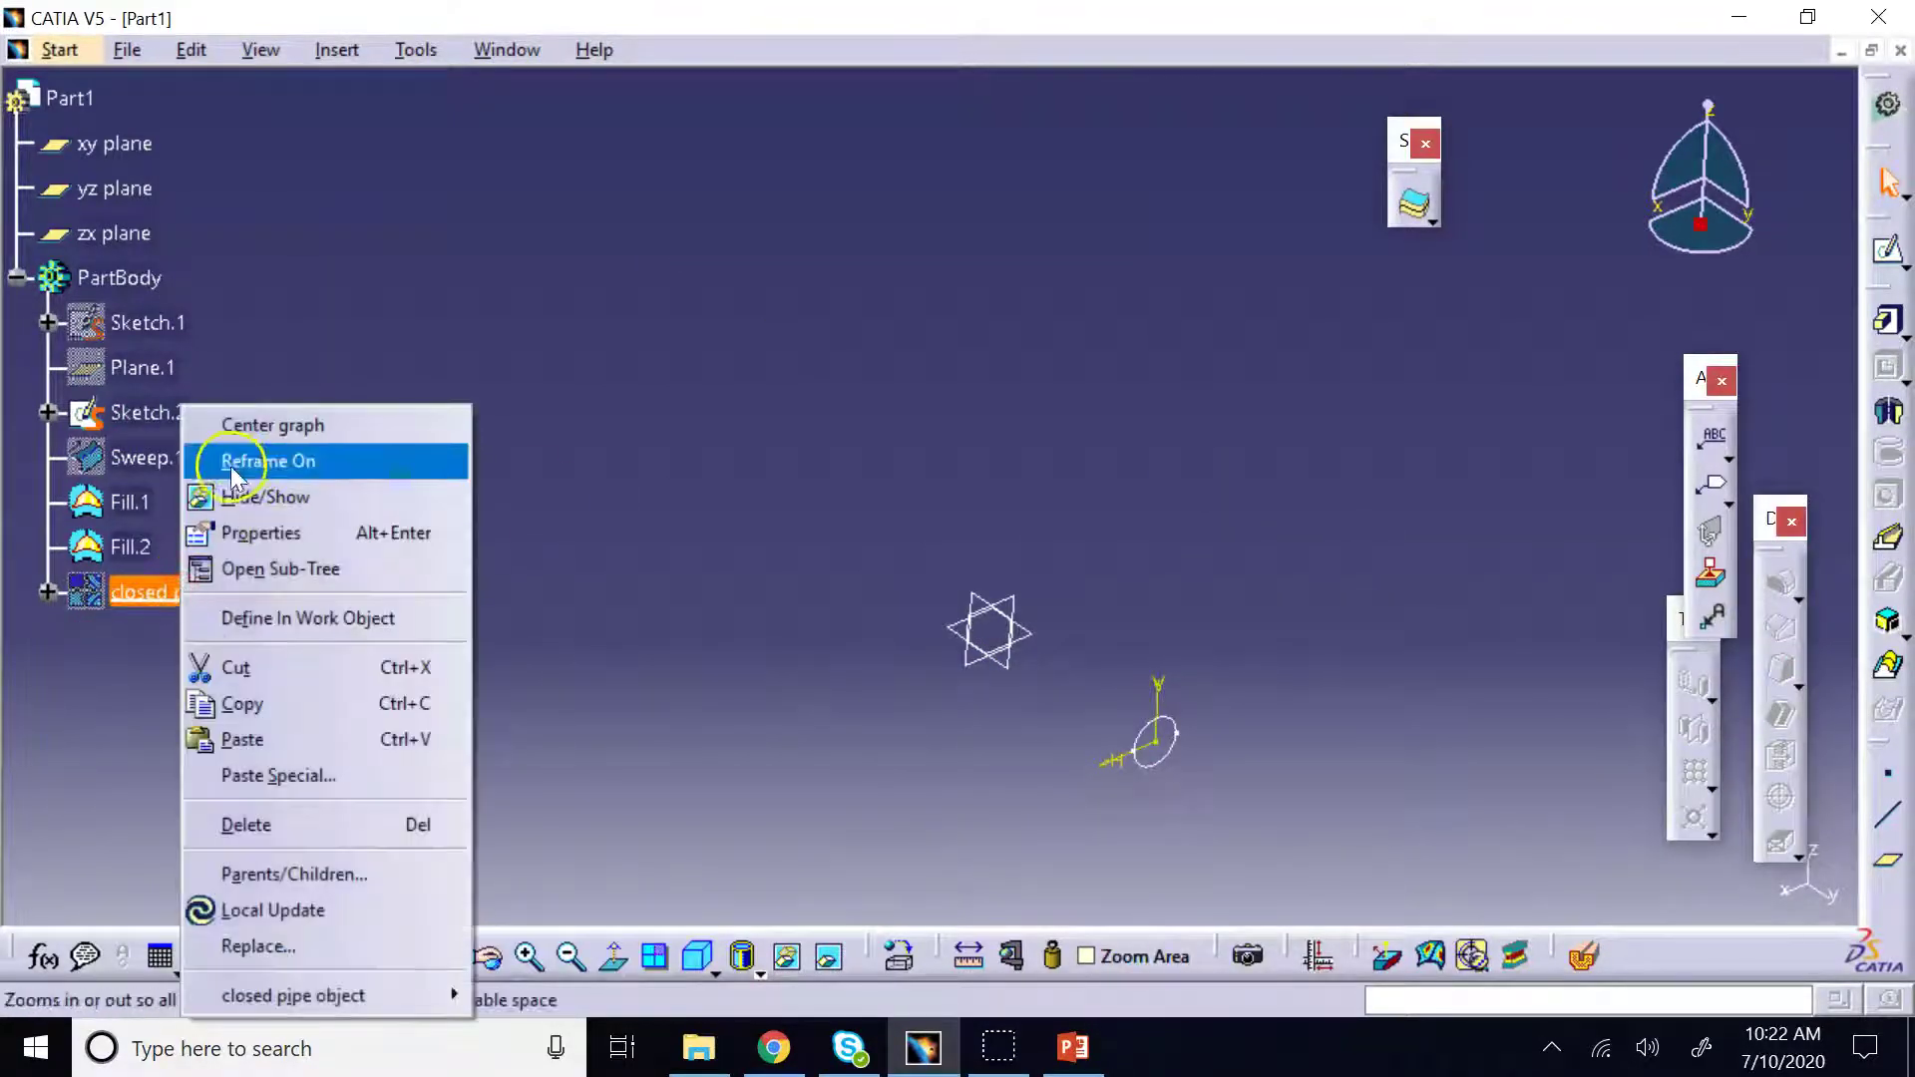
left_click(257, 503)
right_click(163, 413)
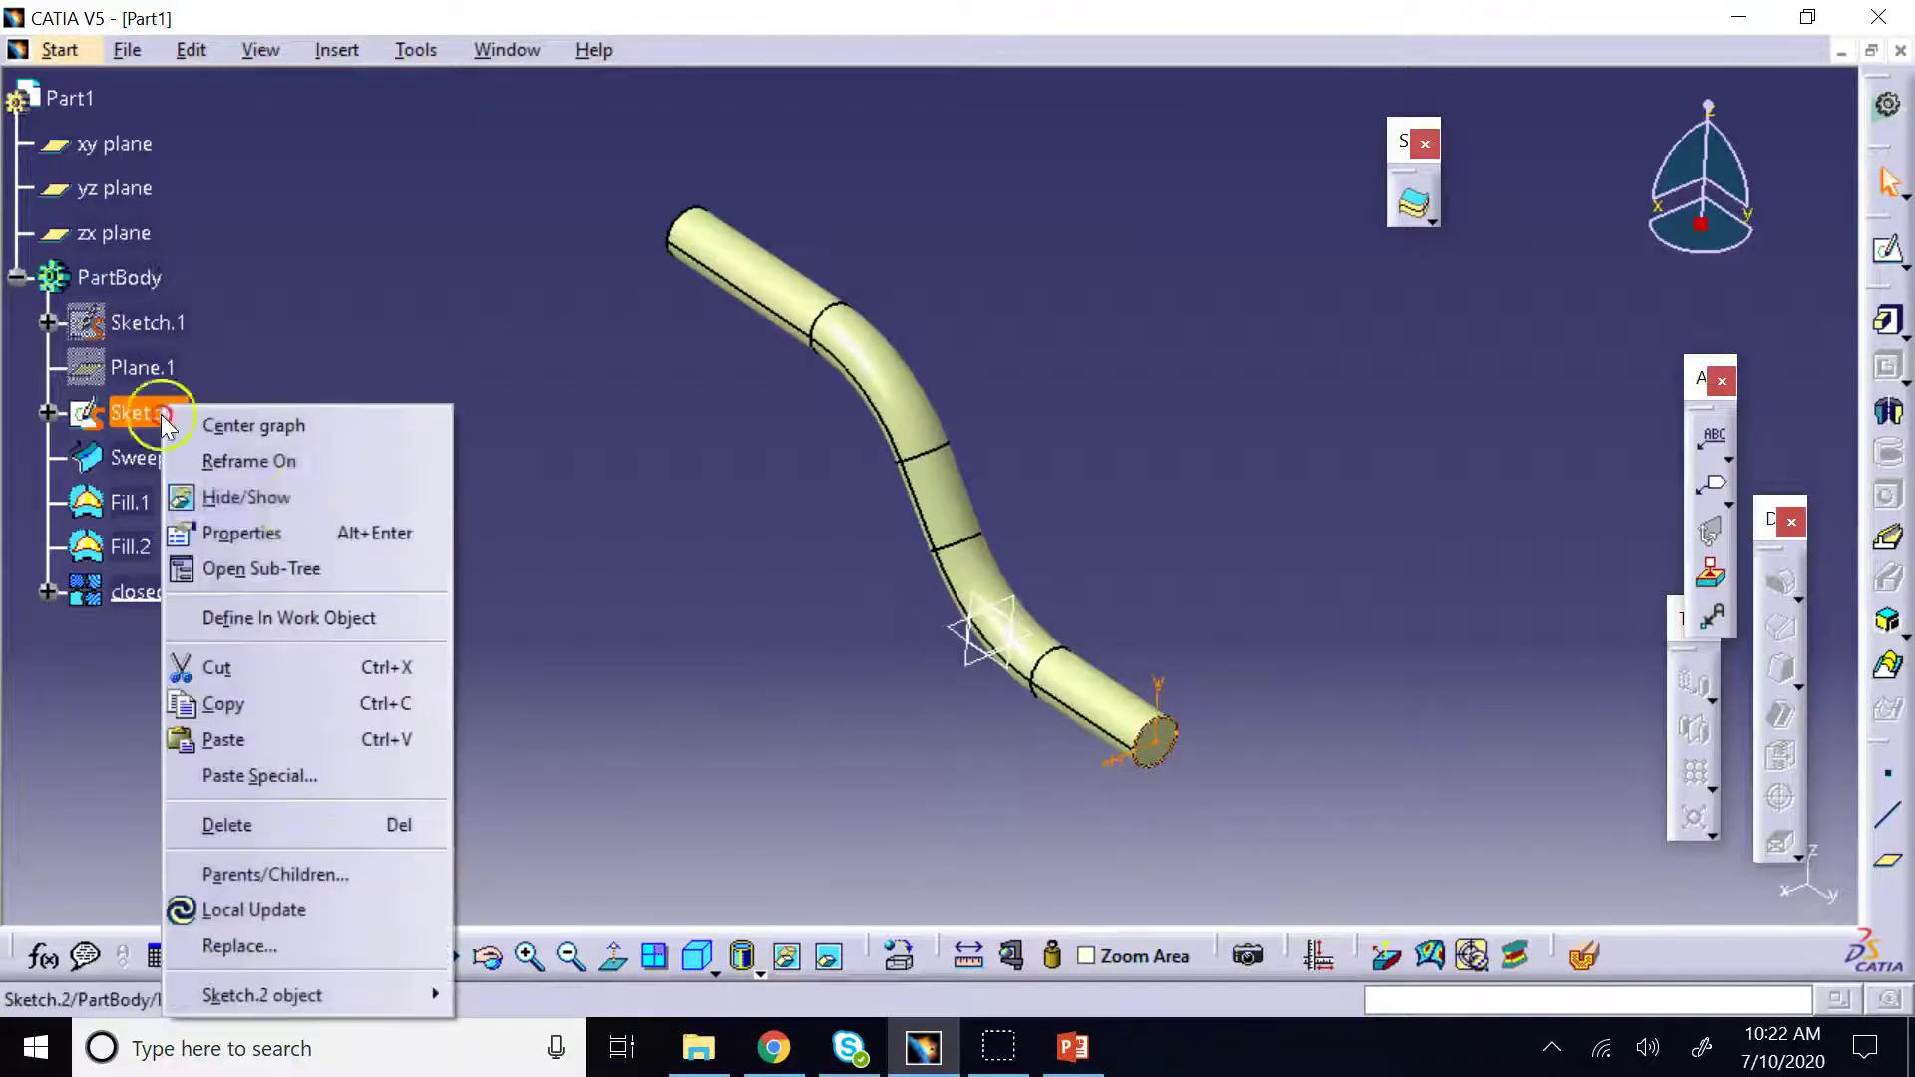
left_click(295, 507)
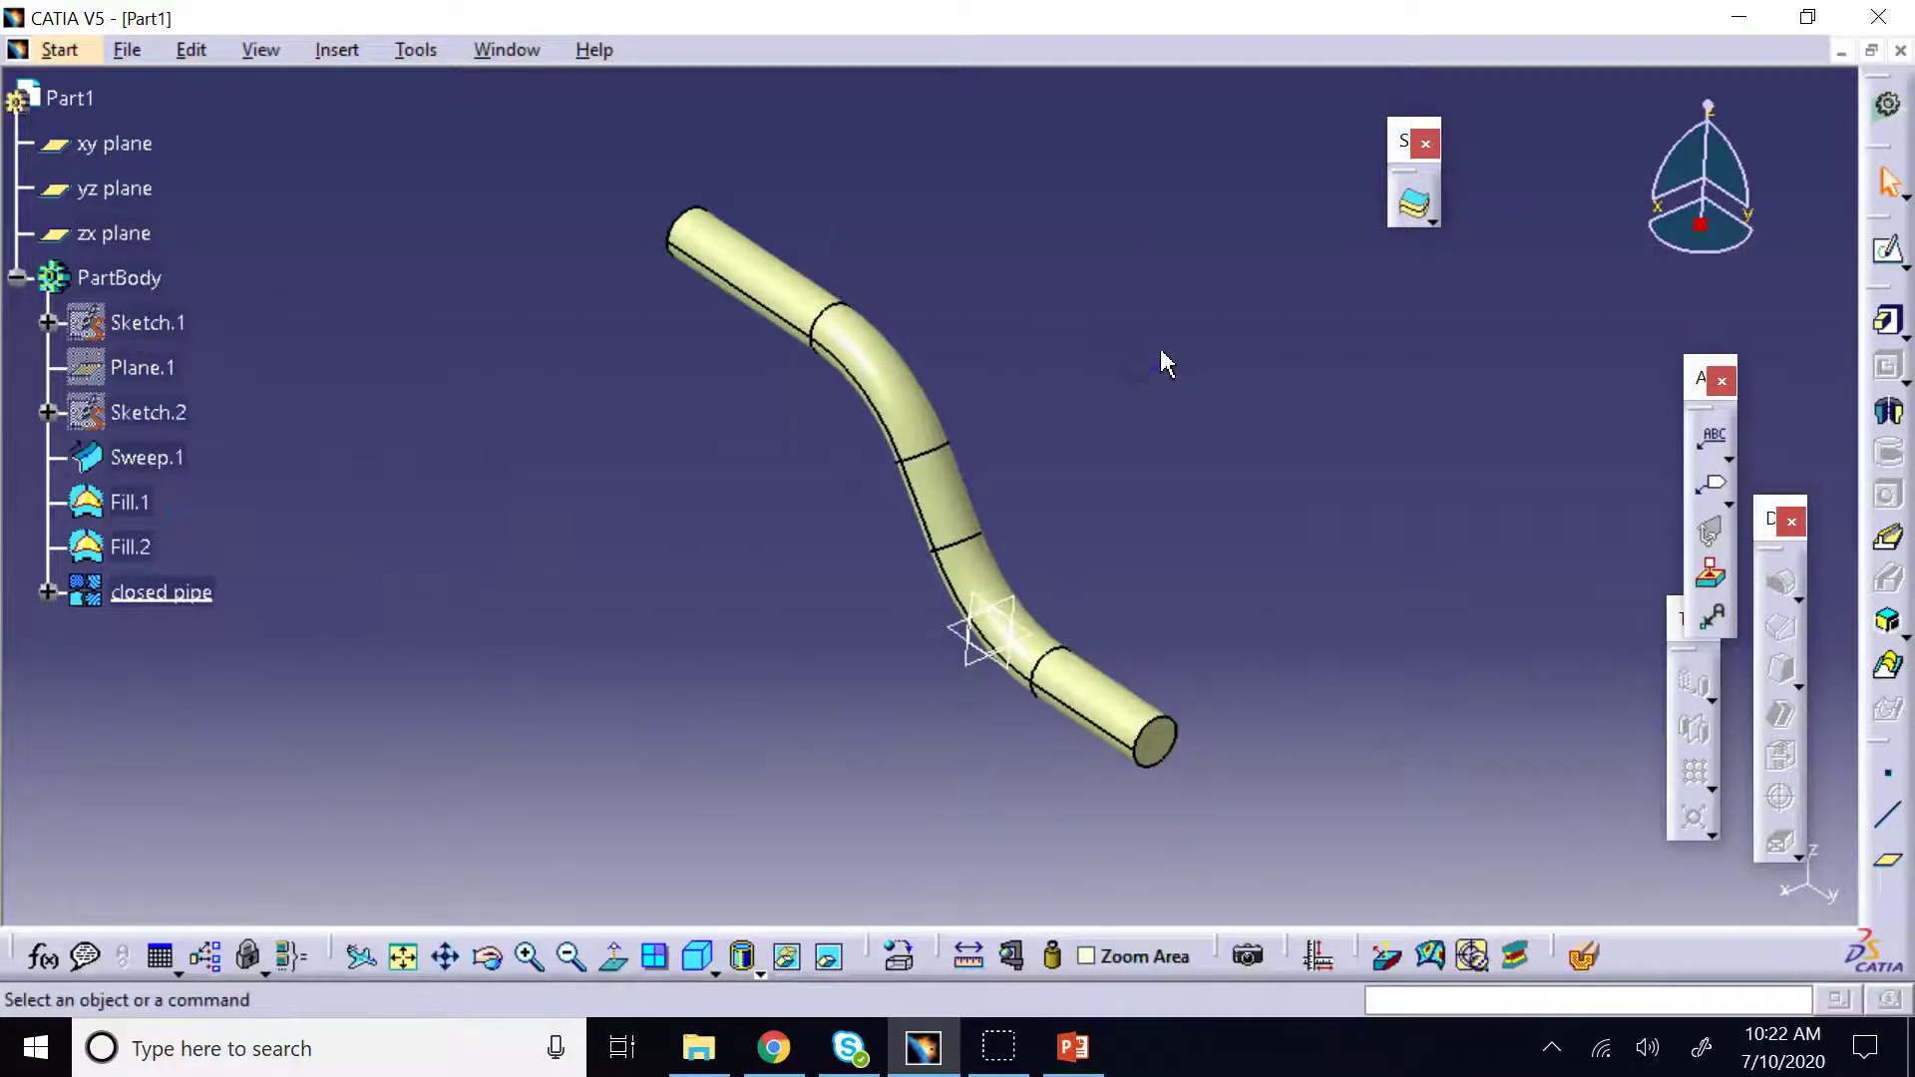
Sketch a rectangle on the yz plane that encloses the entire closed pipe with a margin on all sides
left_click(699, 958)
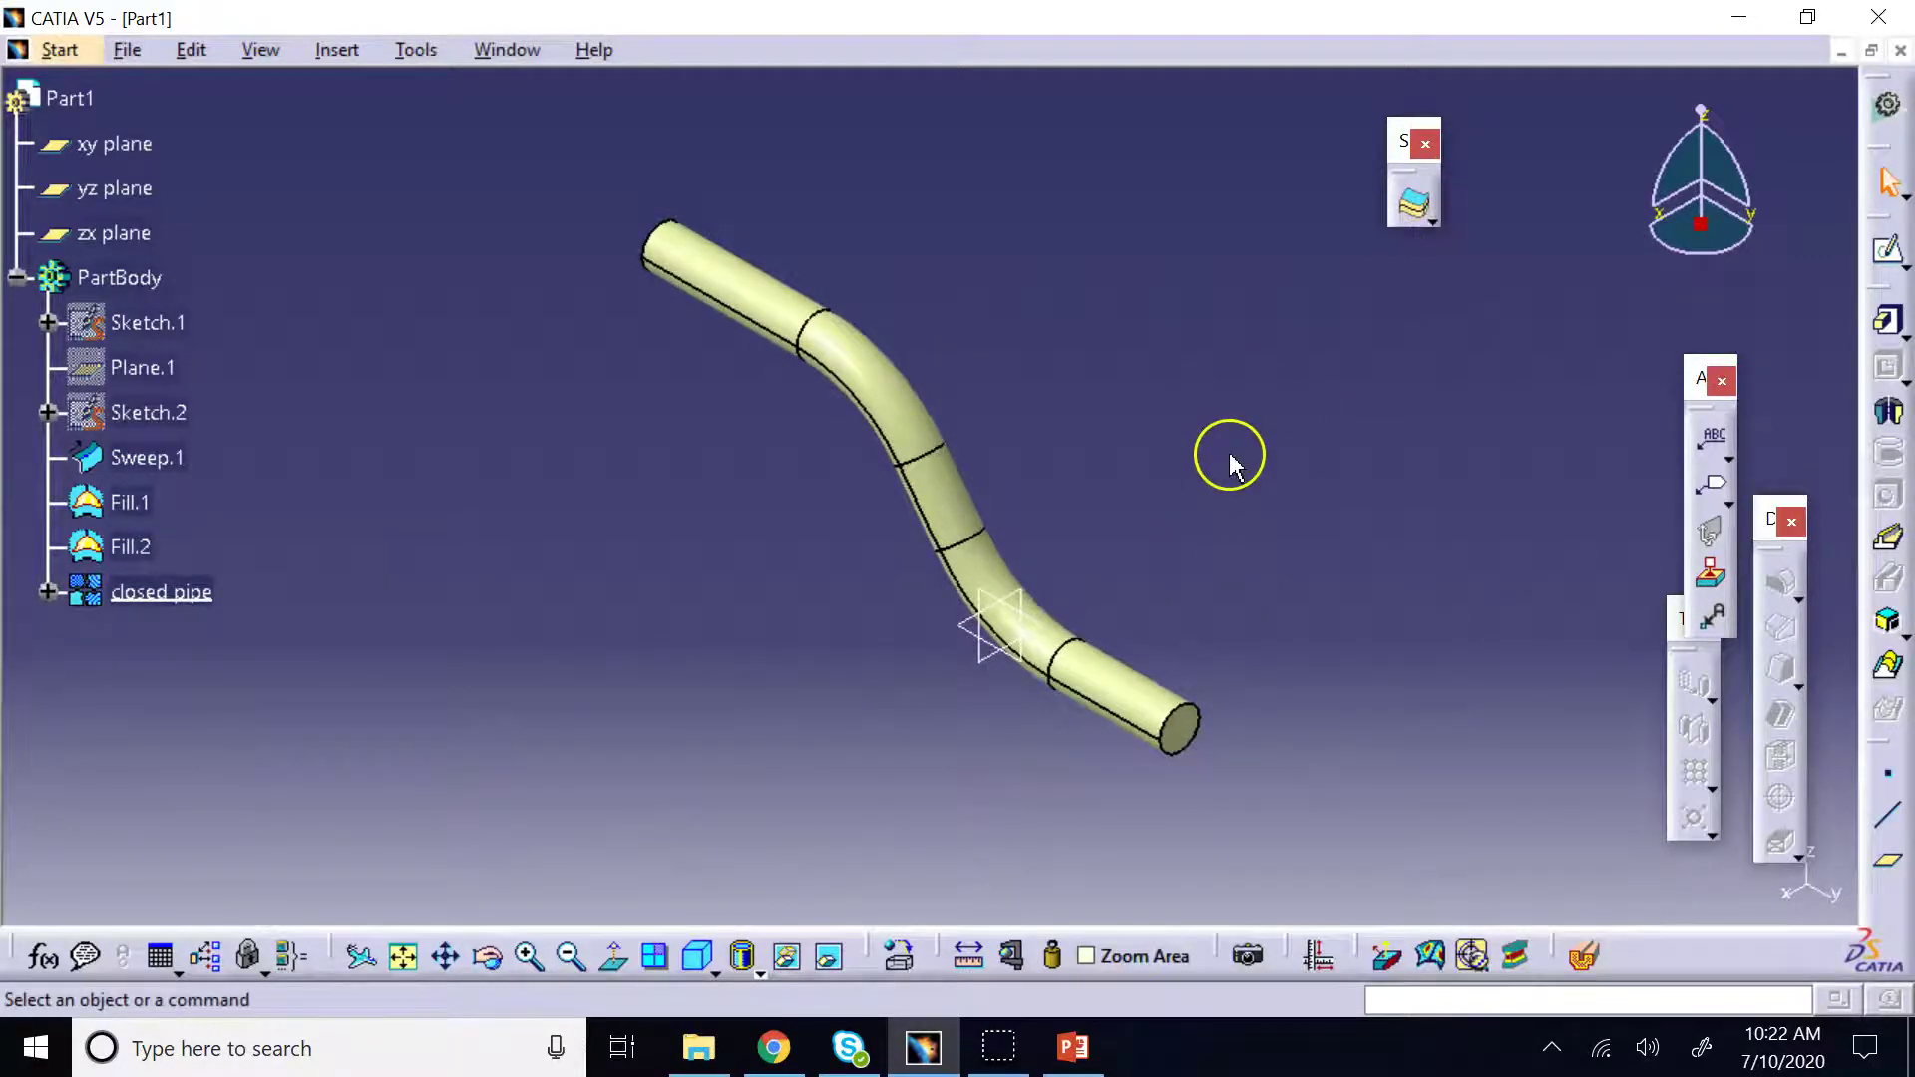
left_click(1019, 661)
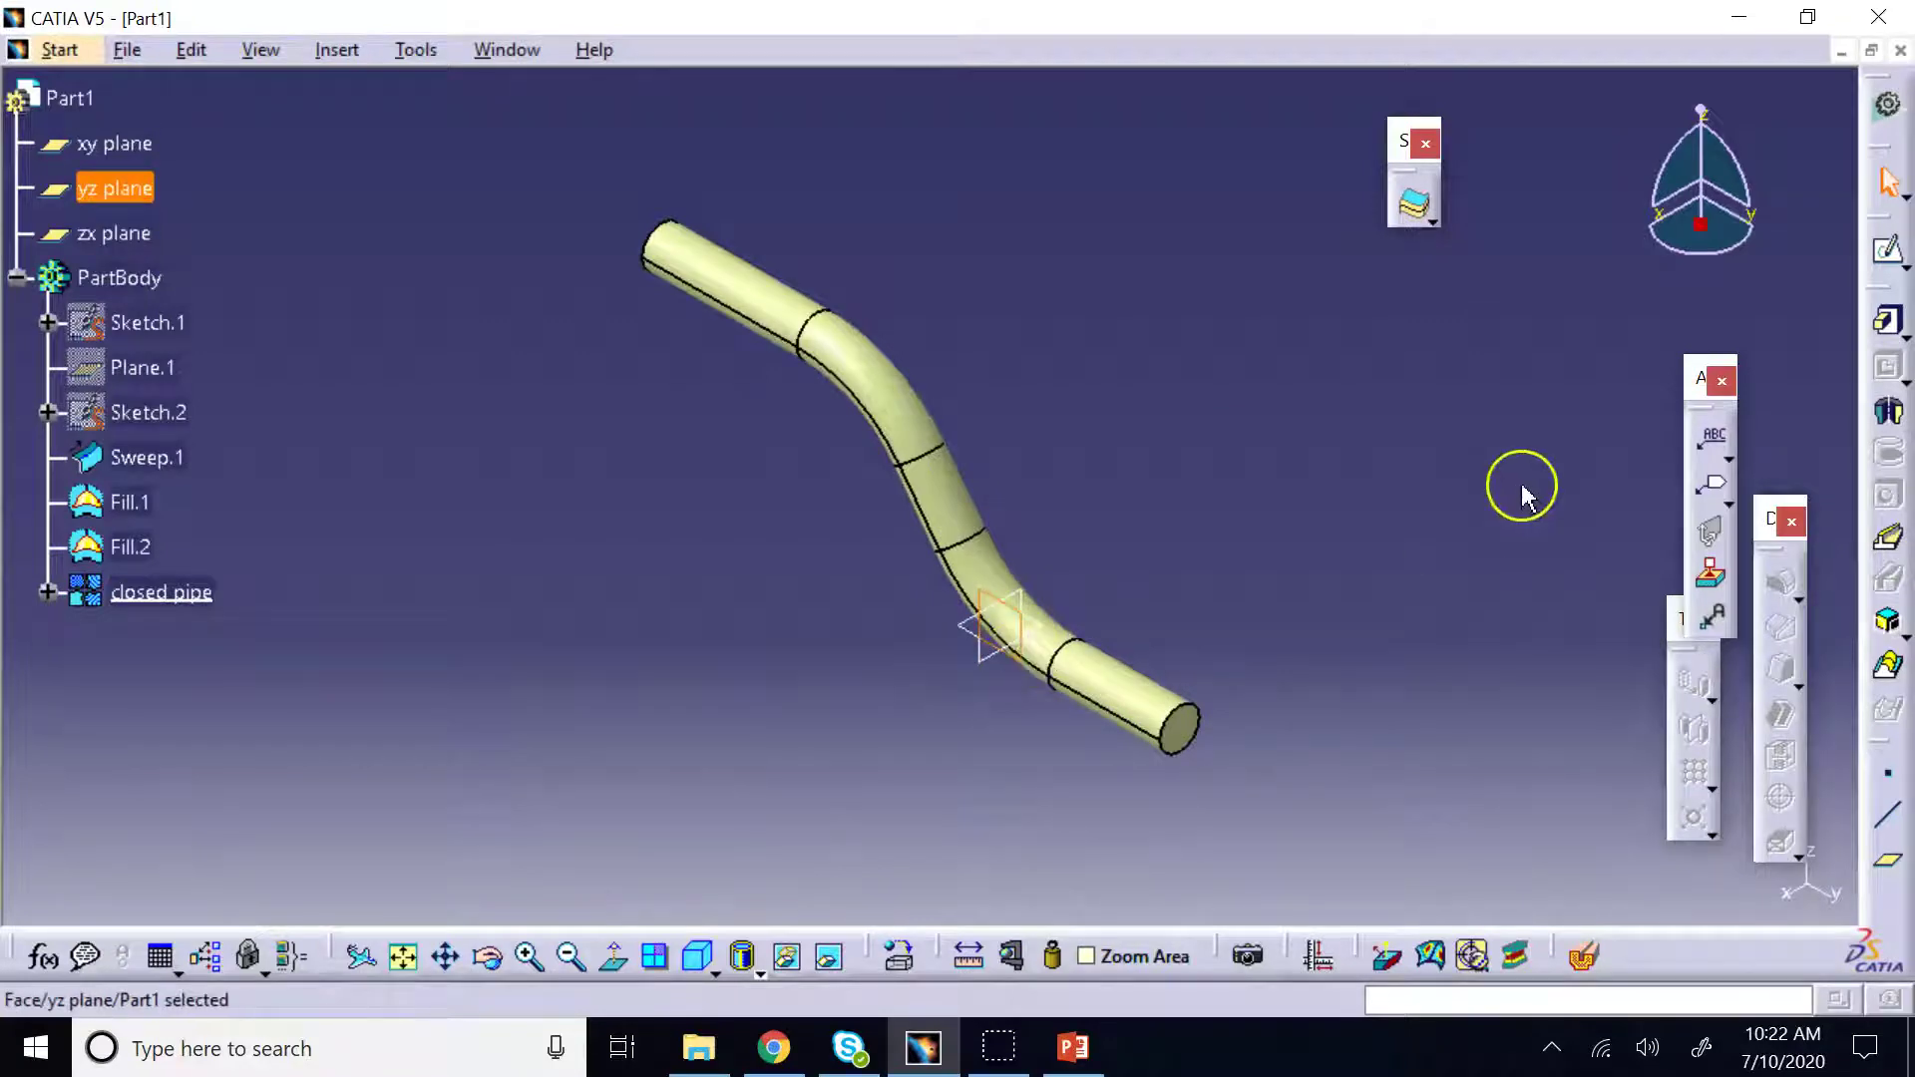
left_click(1891, 258)
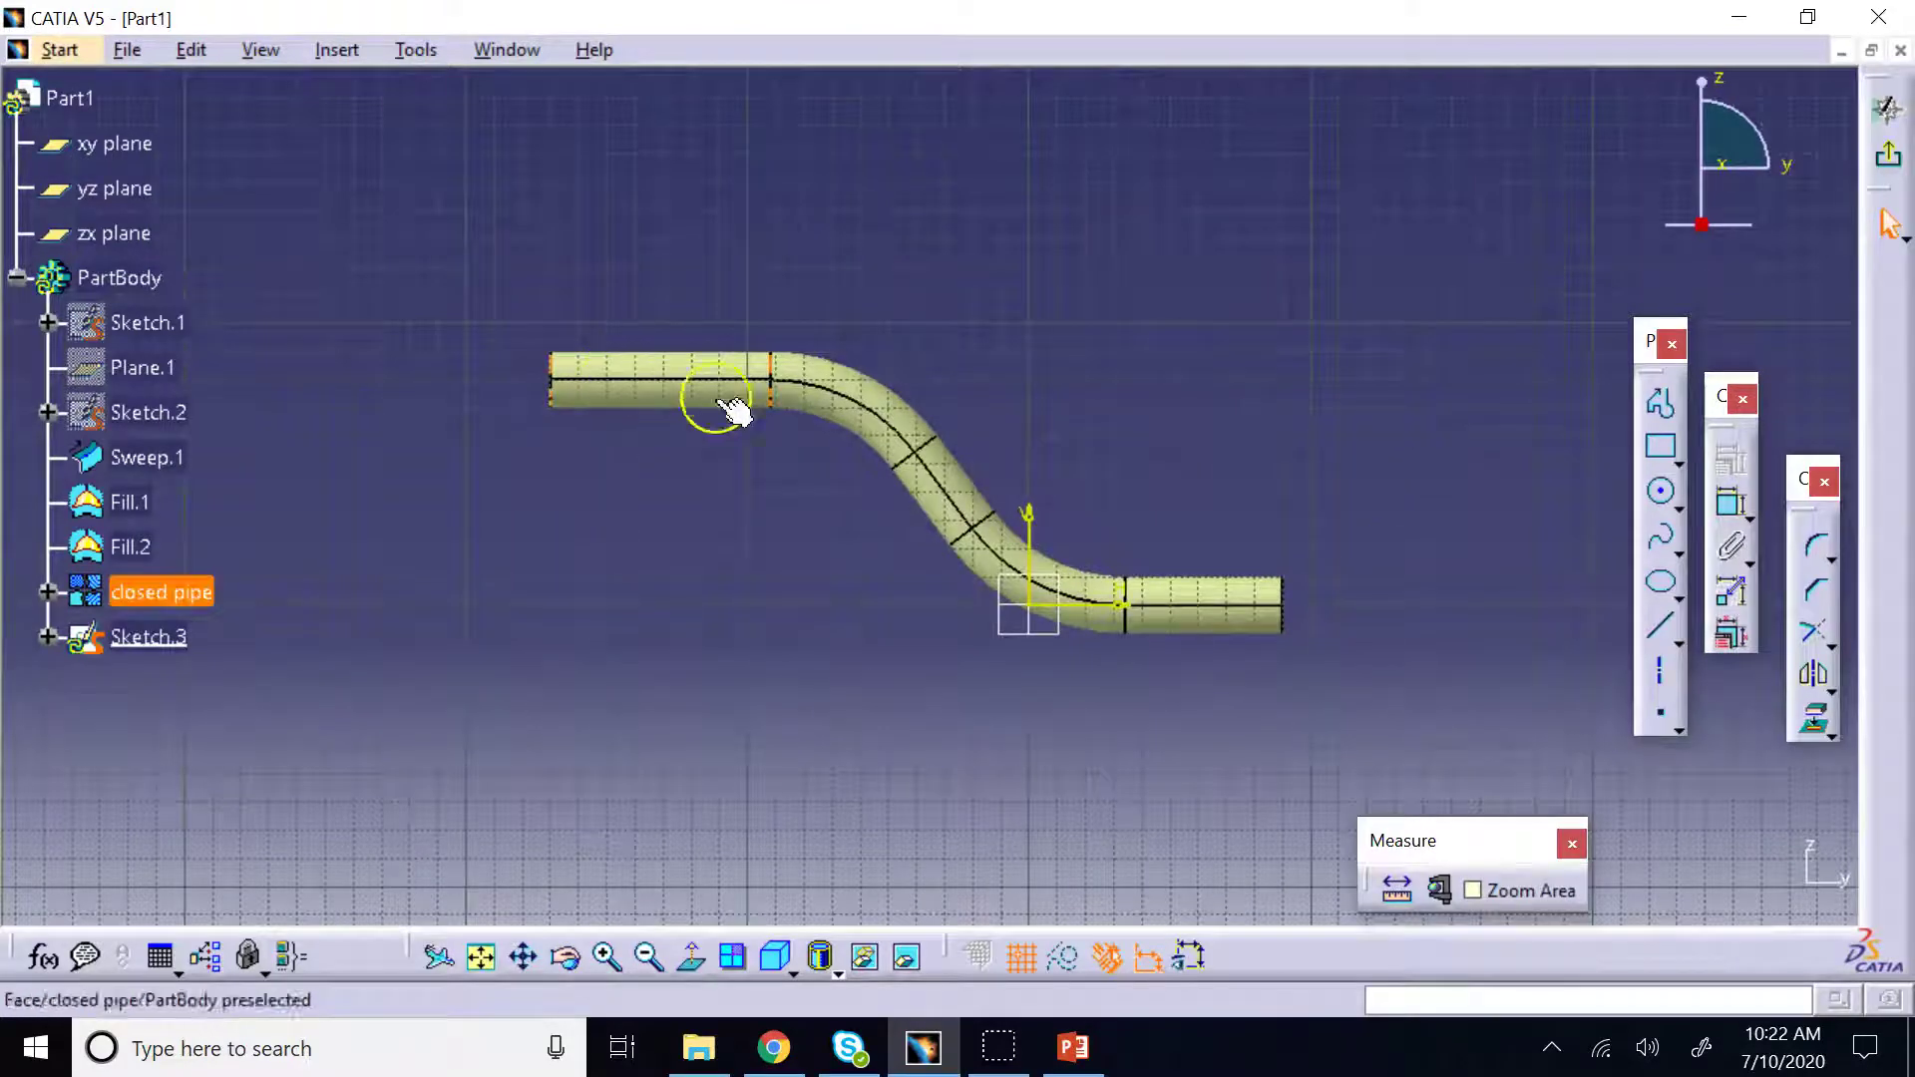
left_click(1660, 447)
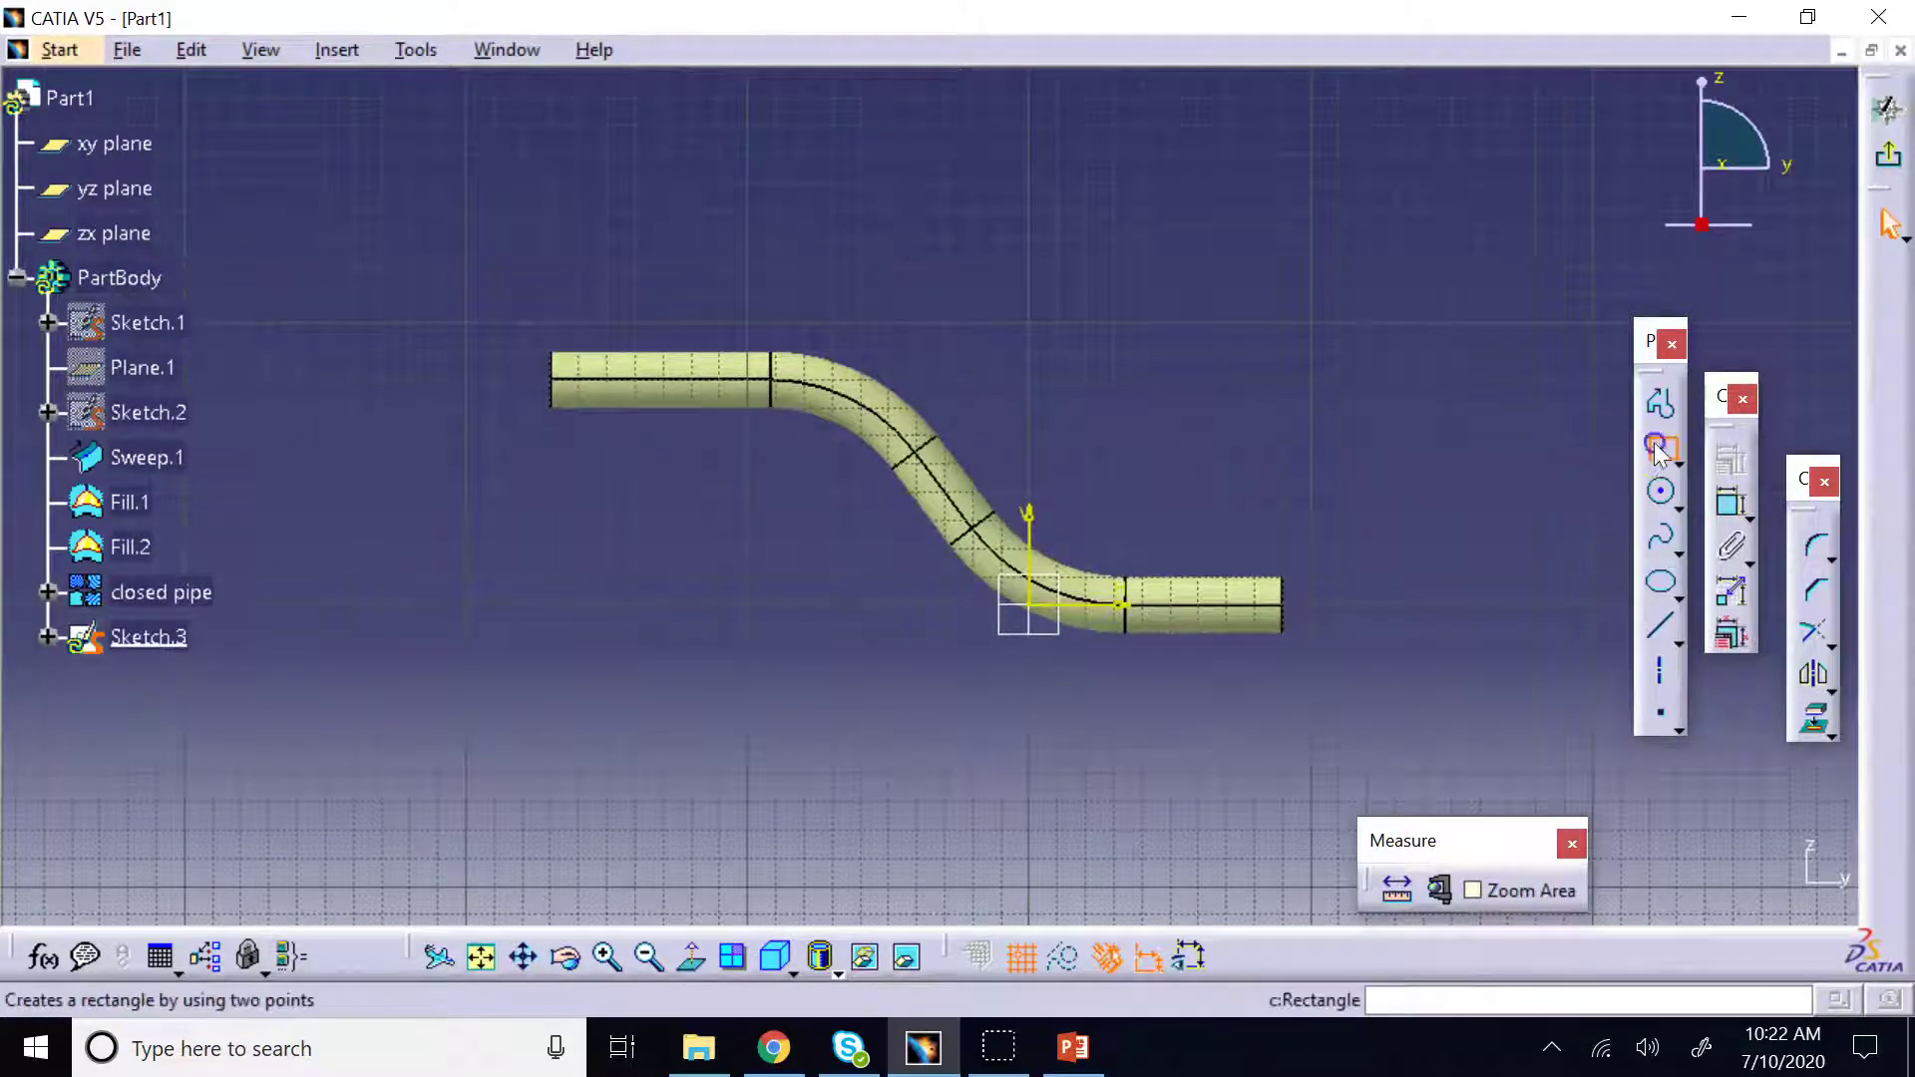
left_click(522, 296)
left_click(1340, 688)
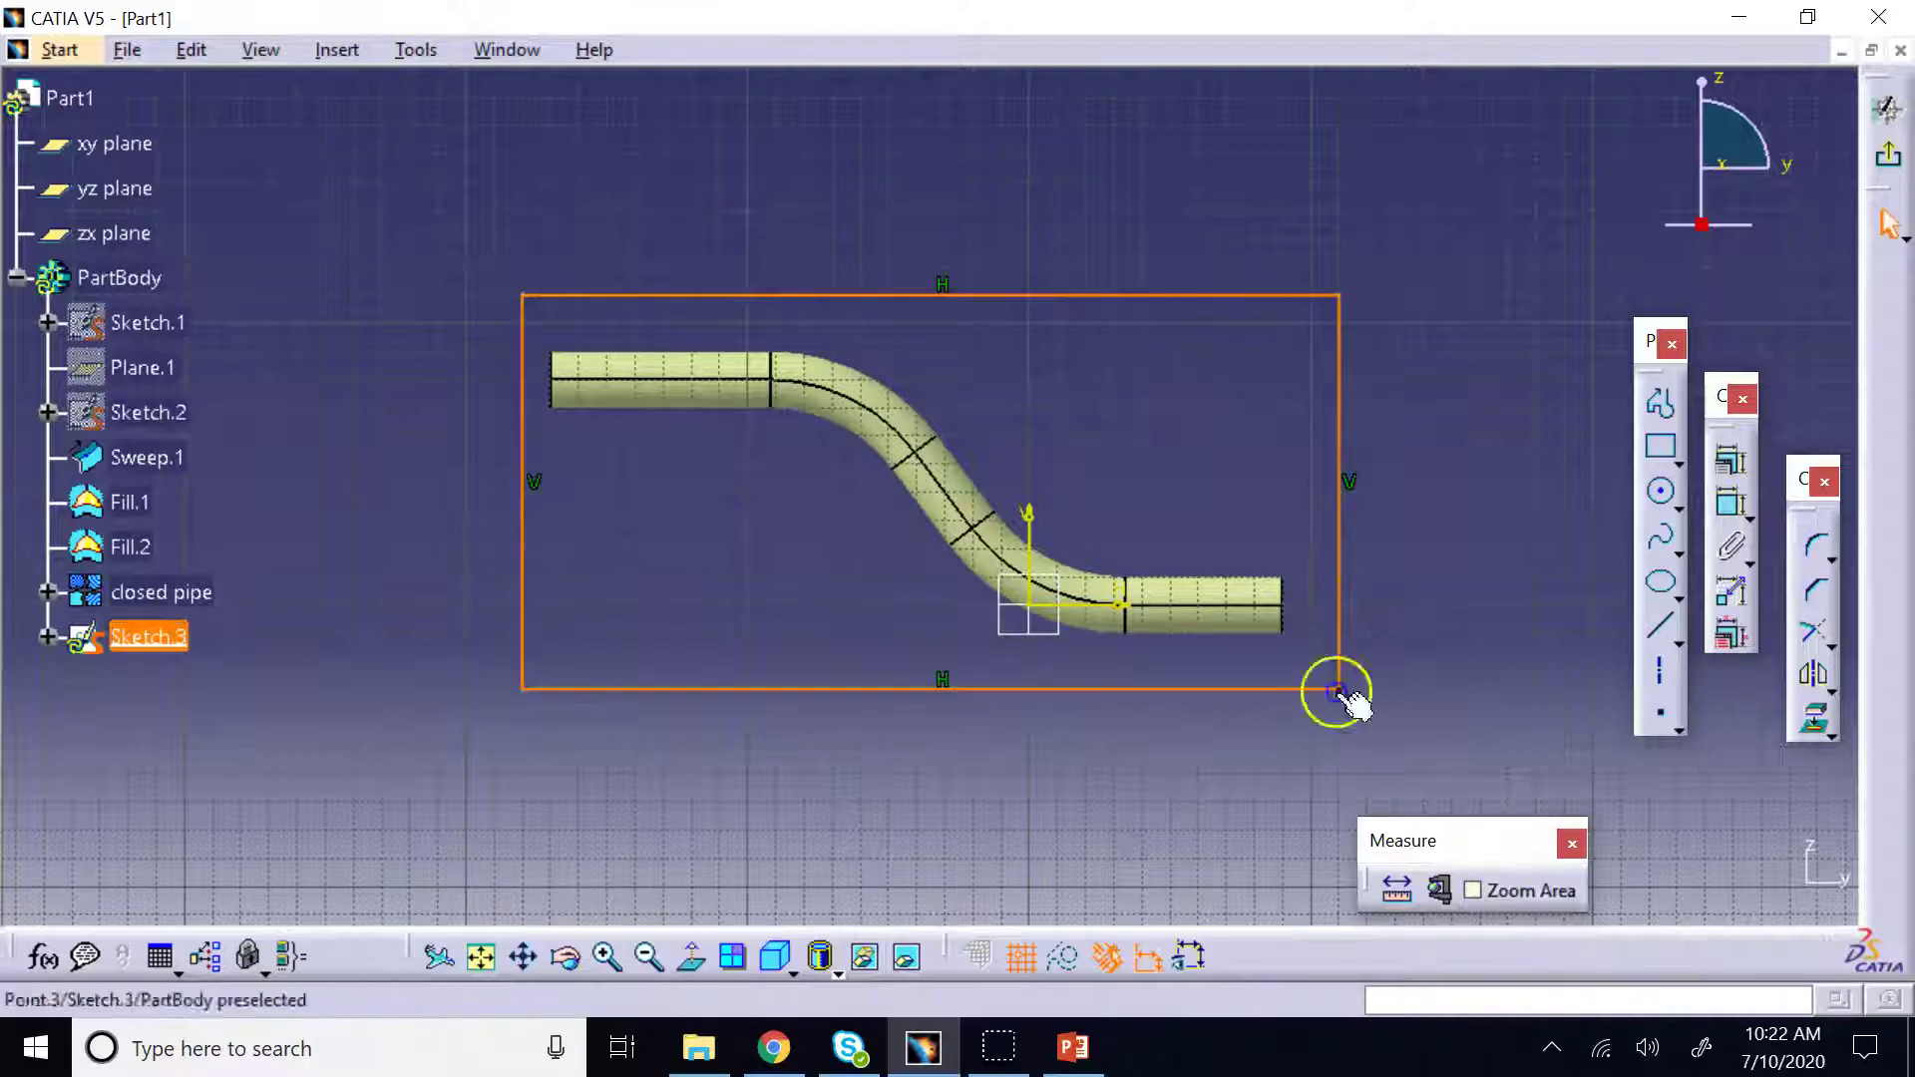
left_click(1885, 160)
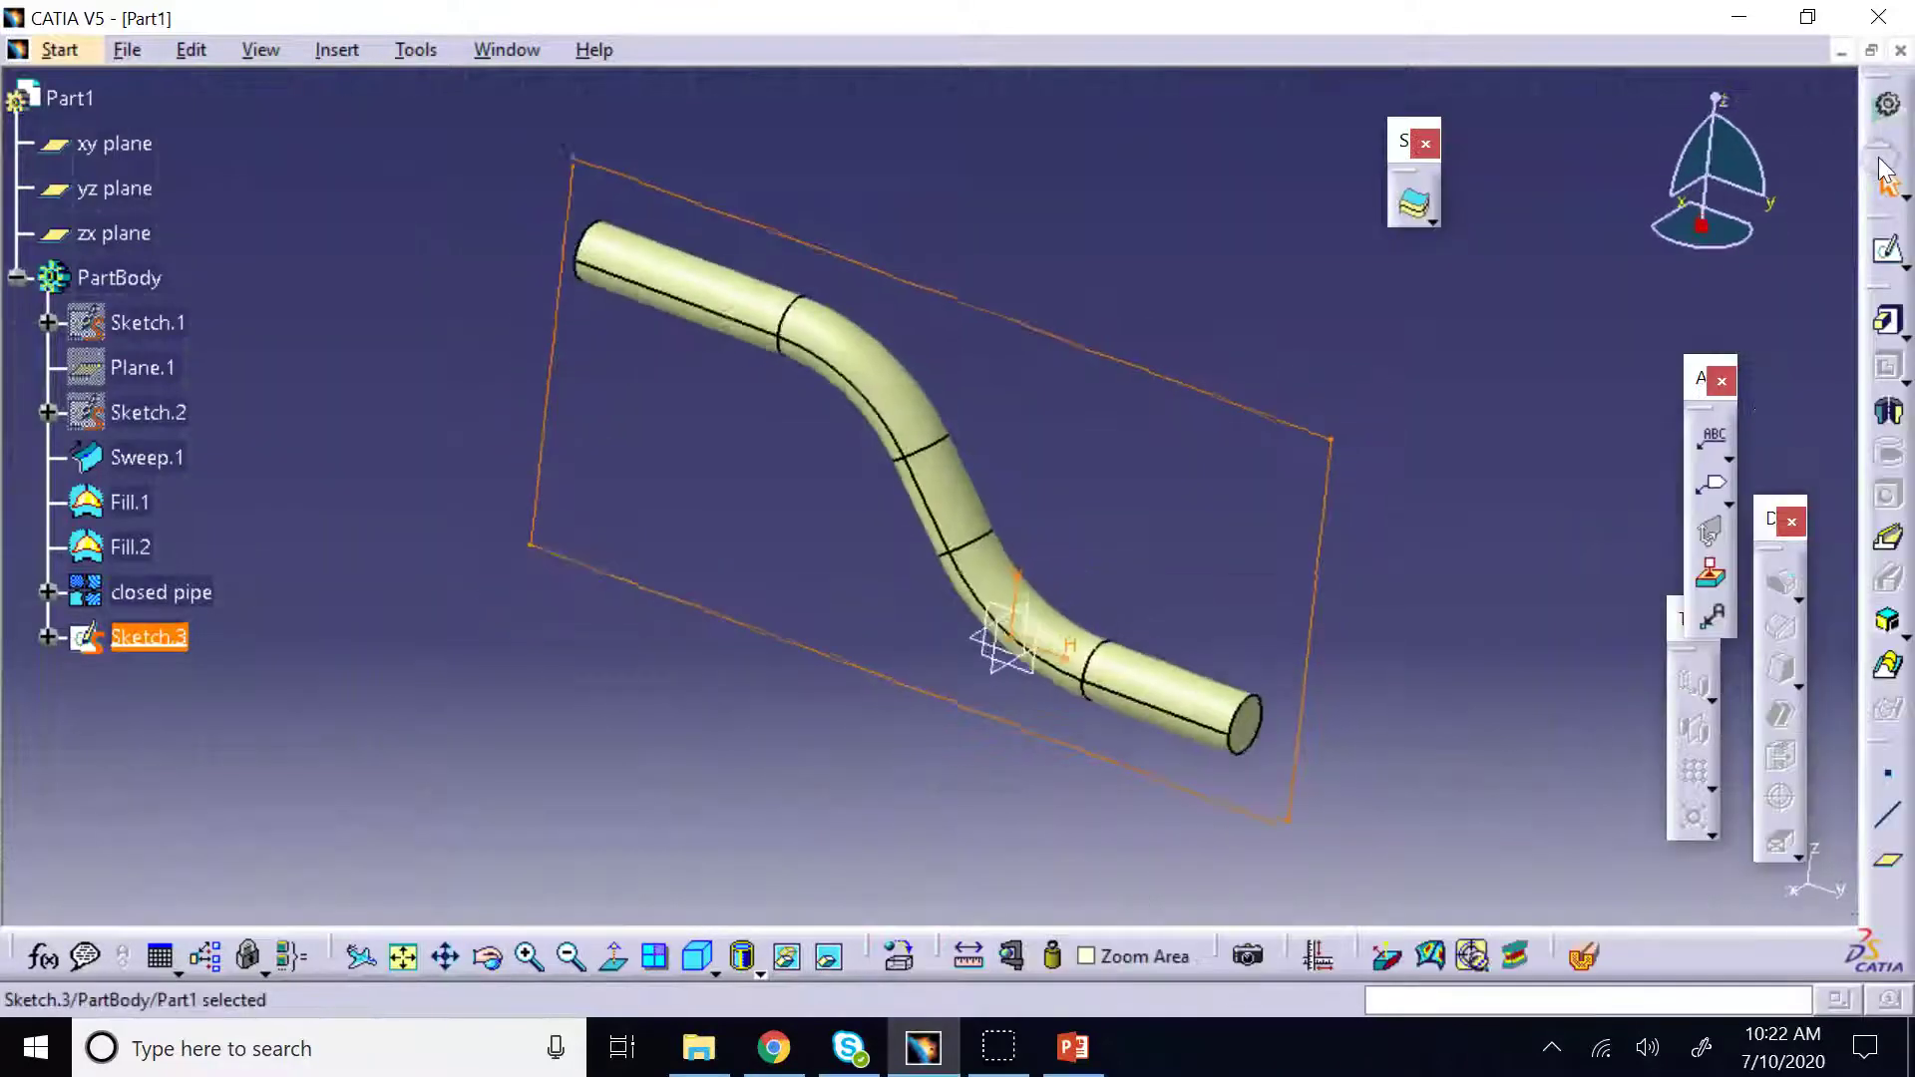
Pad the rectangle sketch 2 in with mirrored extent so the block surrounds the pipe
left_click(1885, 321)
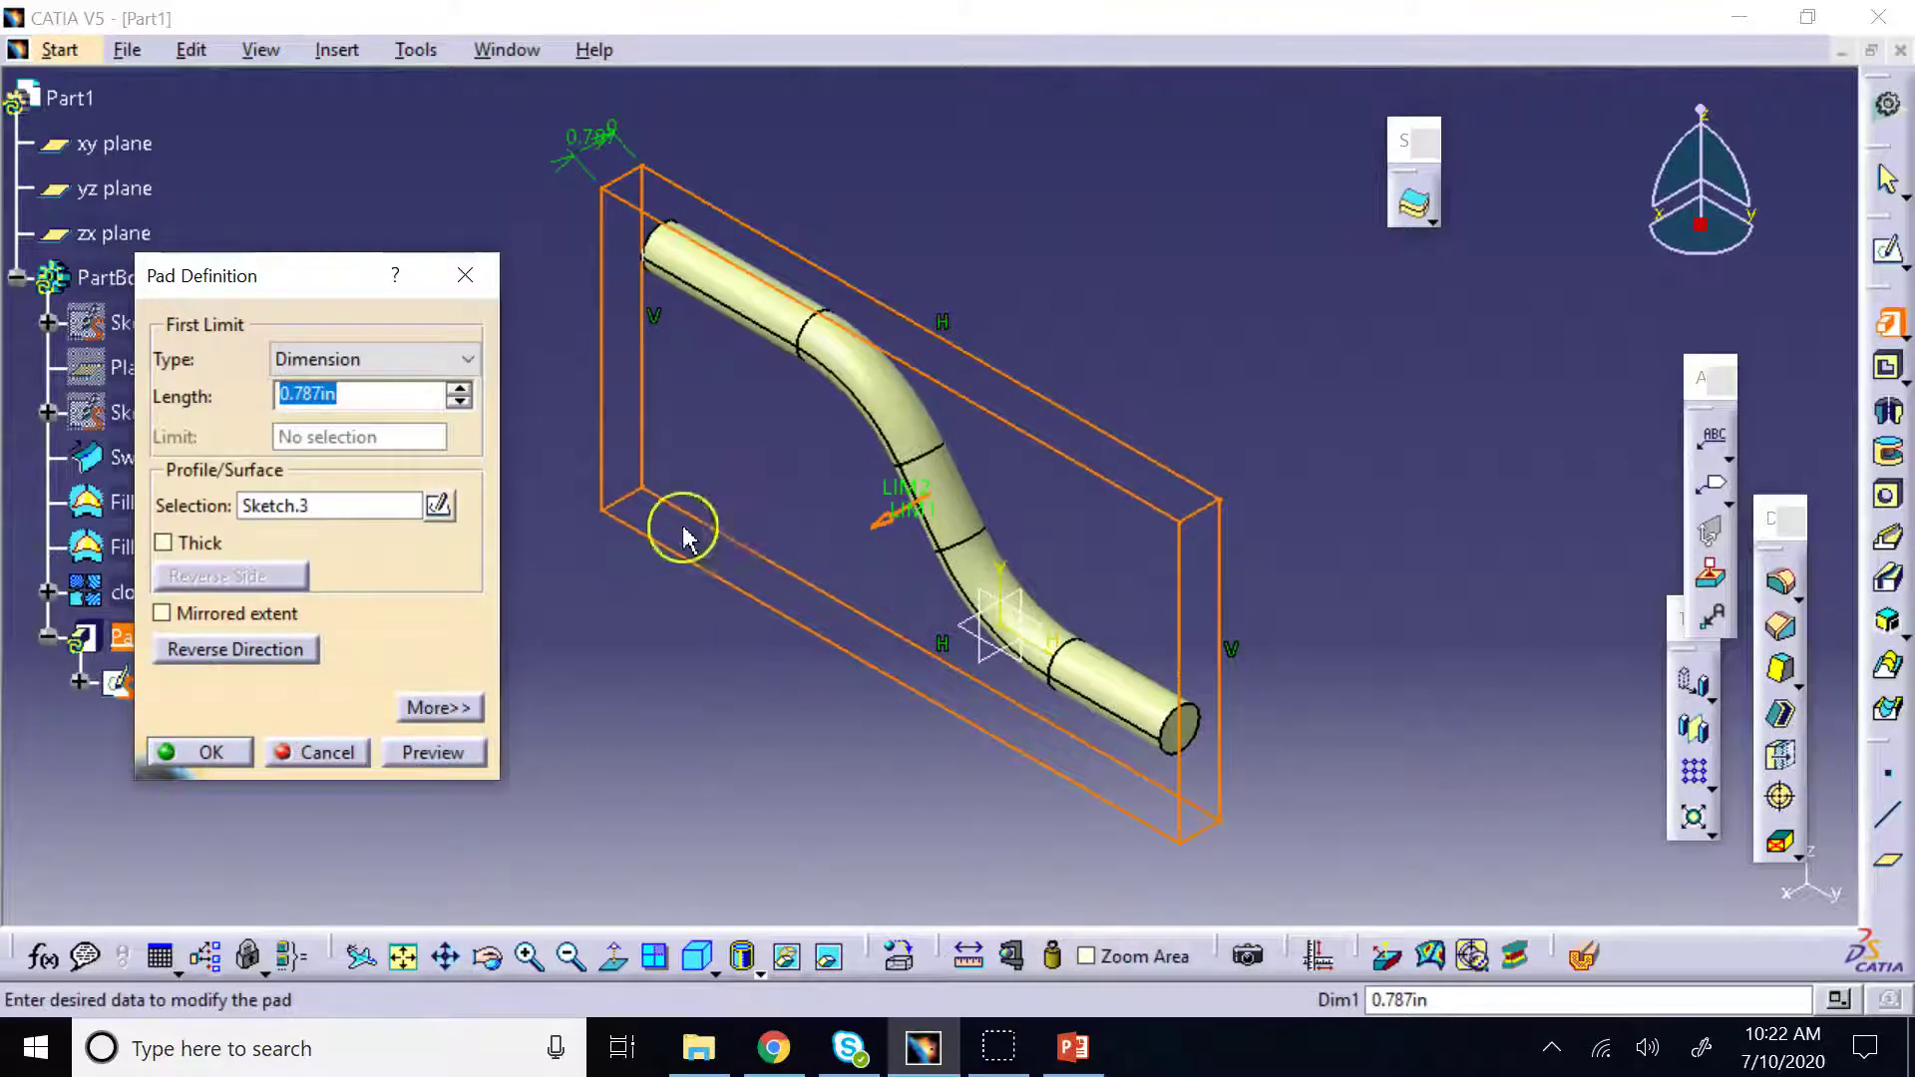
type("2")
key("Return")
left_click(235, 613)
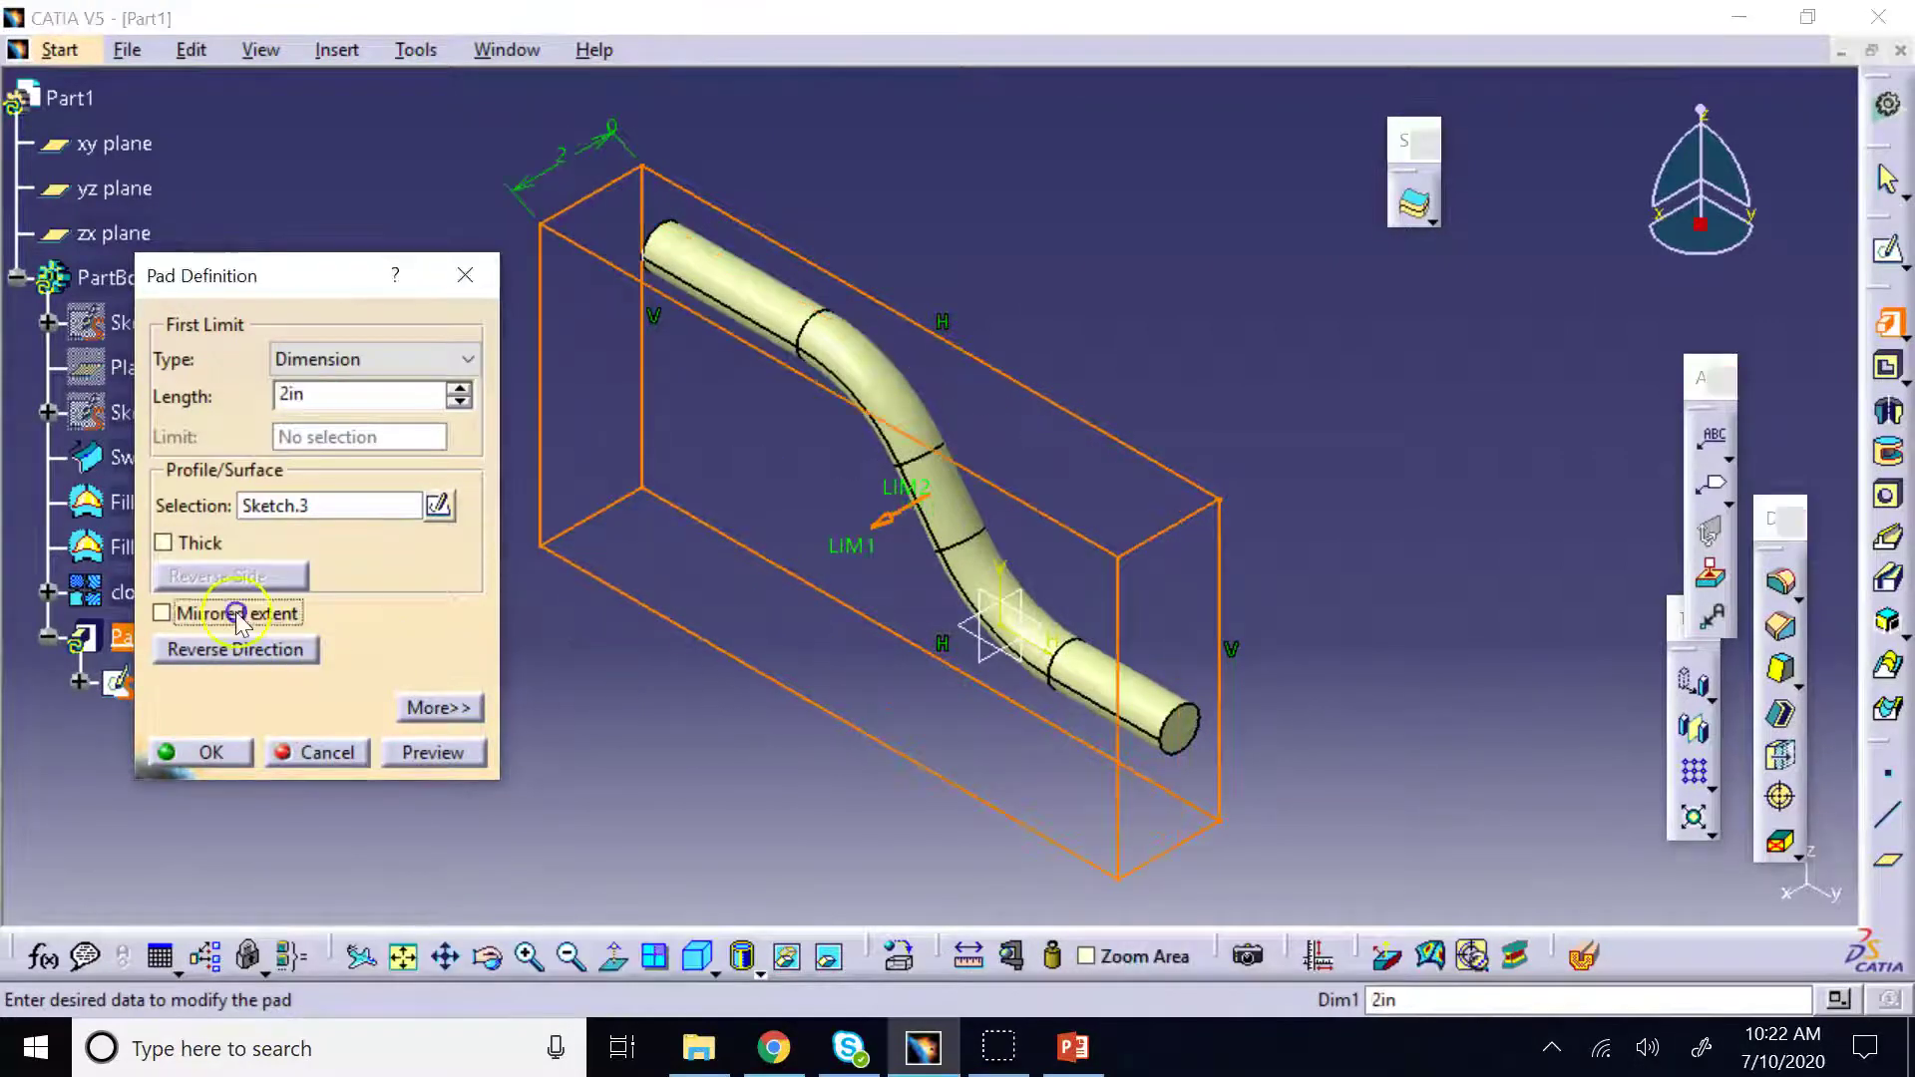
left_click(239, 750)
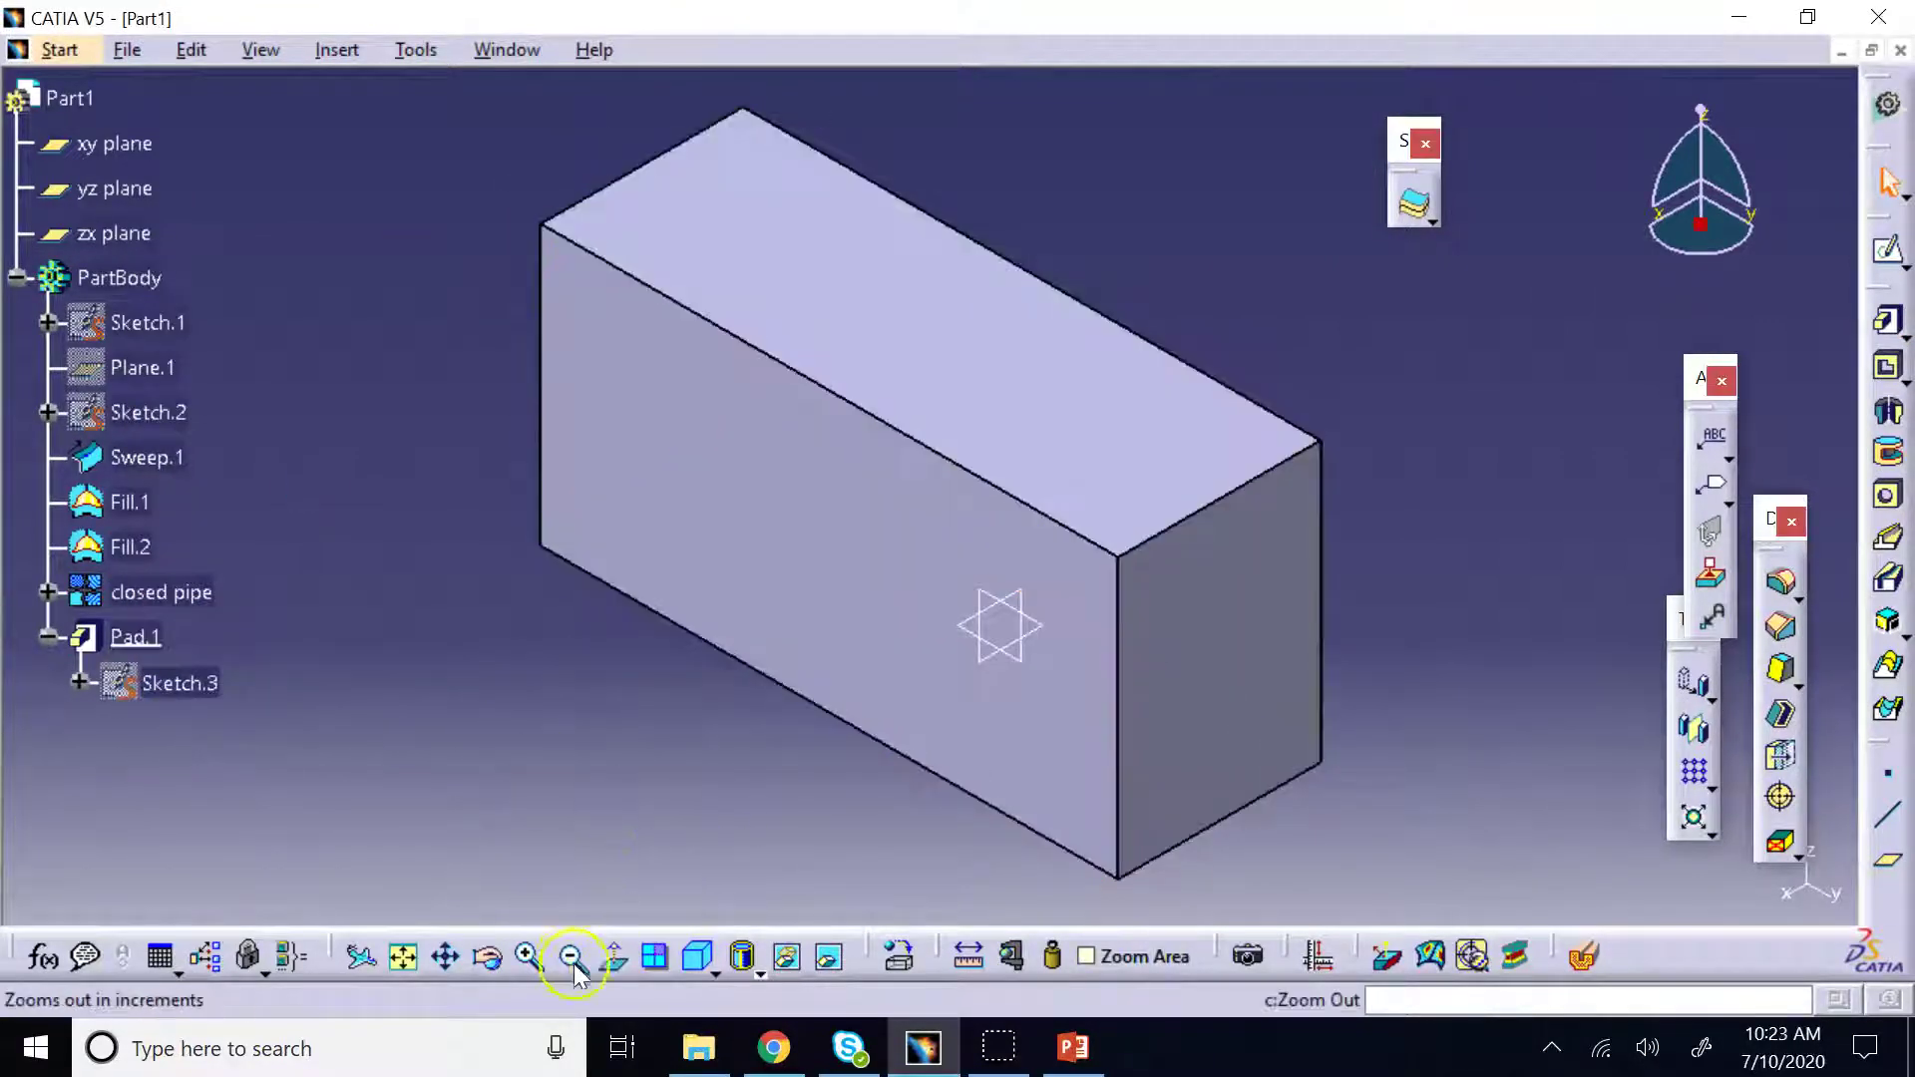
Split the pad with the closed pipe as splitting element, keeping the material inside it, and hide the closed pipe surface
mouse_move(1176, 748)
left_mouse_down()
mouse_move(774, 505)
mouse_move(684, 483)
mouse_move(981, 650)
mouse_move(928, 735)
mouse_move(1120, 513)
mouse_move(1210, 761)
mouse_move(1221, 643)
mouse_move(1141, 739)
mouse_move(1141, 761)
mouse_move(1174, 758)
left_mouse_up()
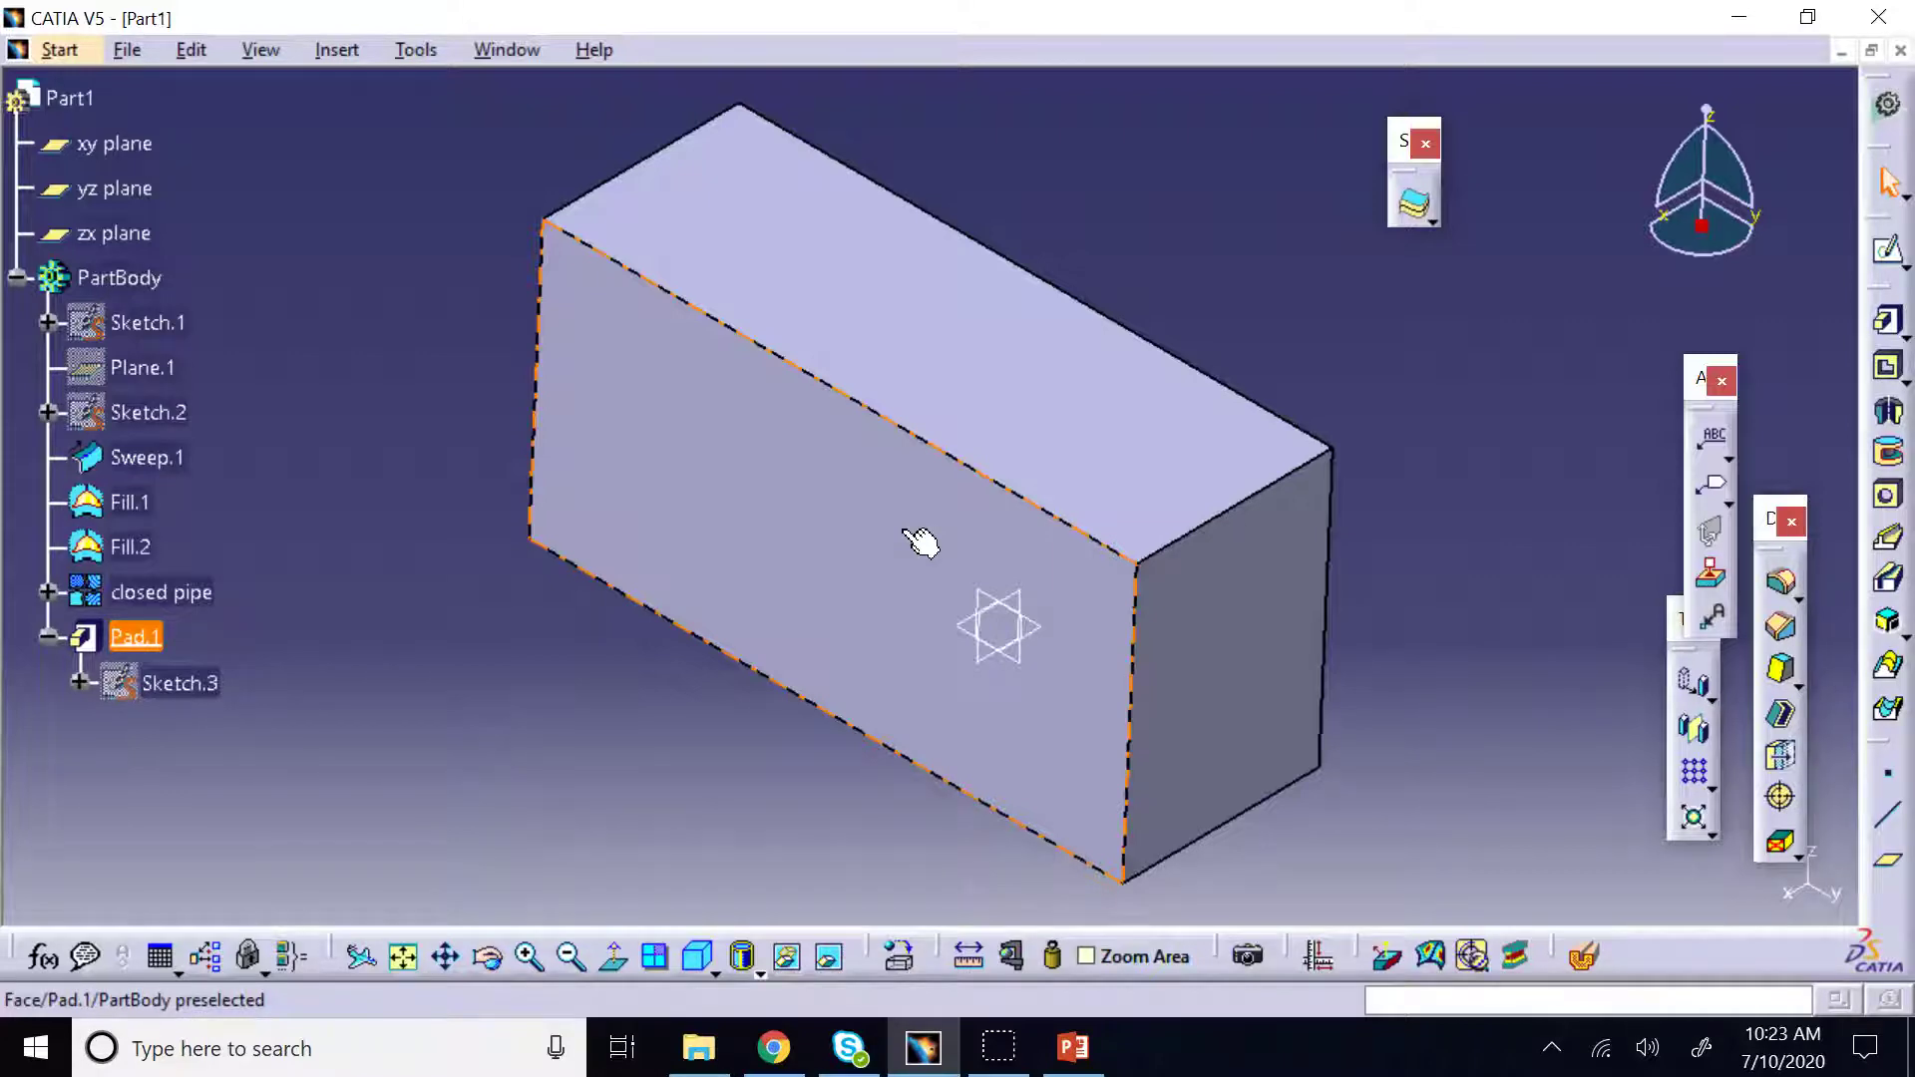
left_click(1432, 224)
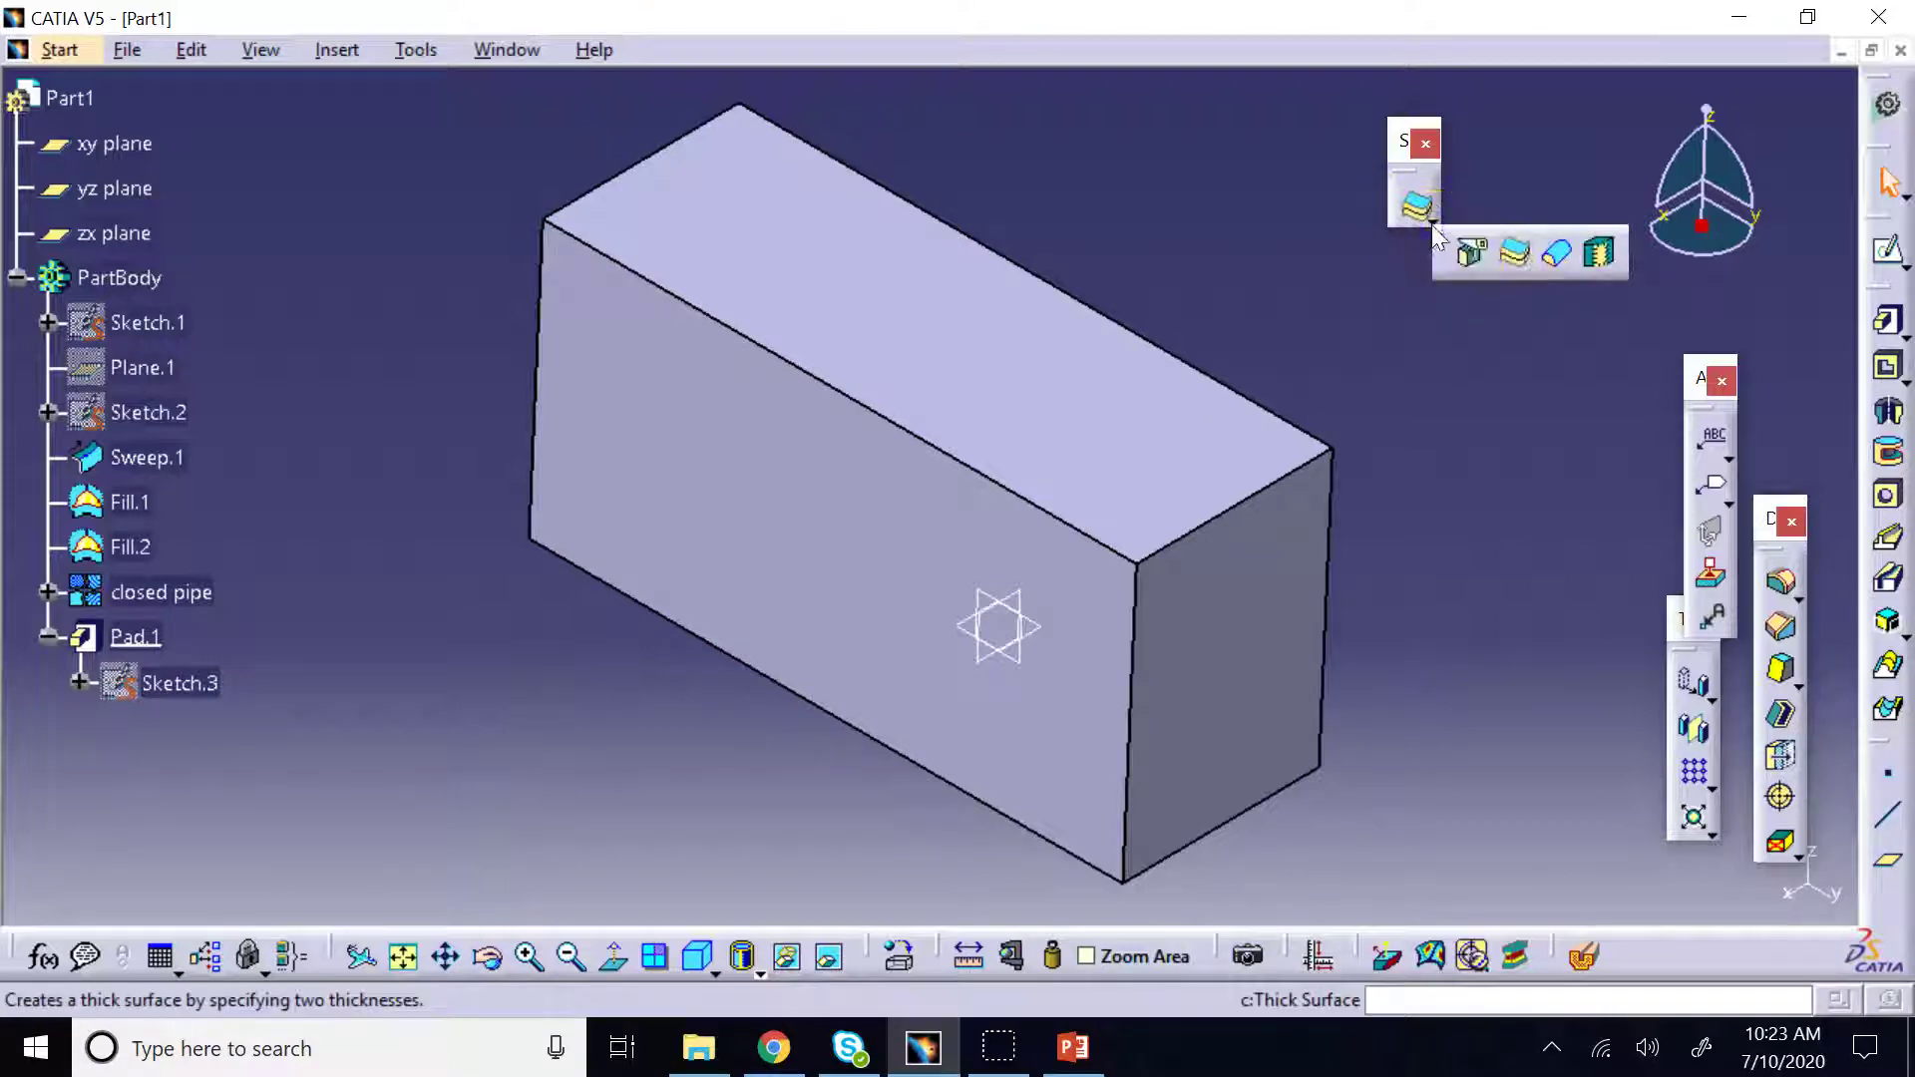
left_click(1475, 256)
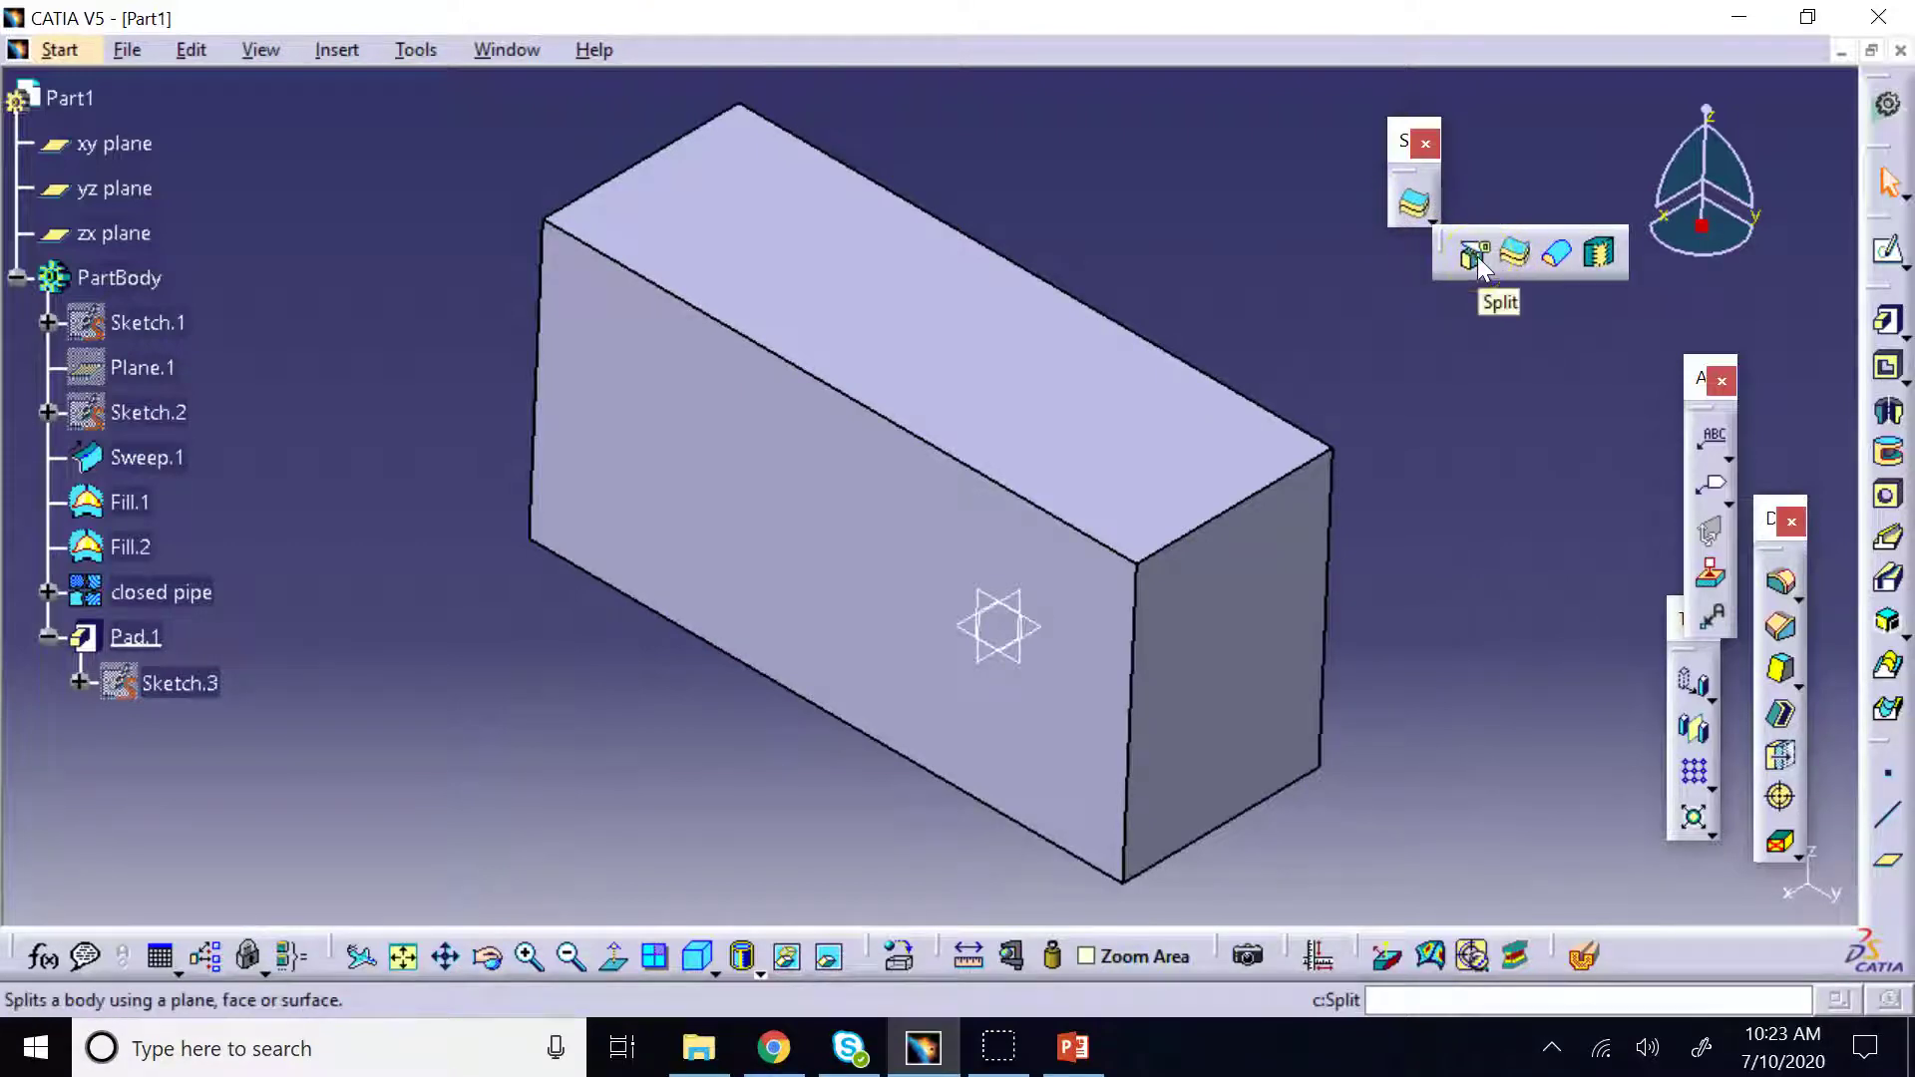
left_click(192, 600)
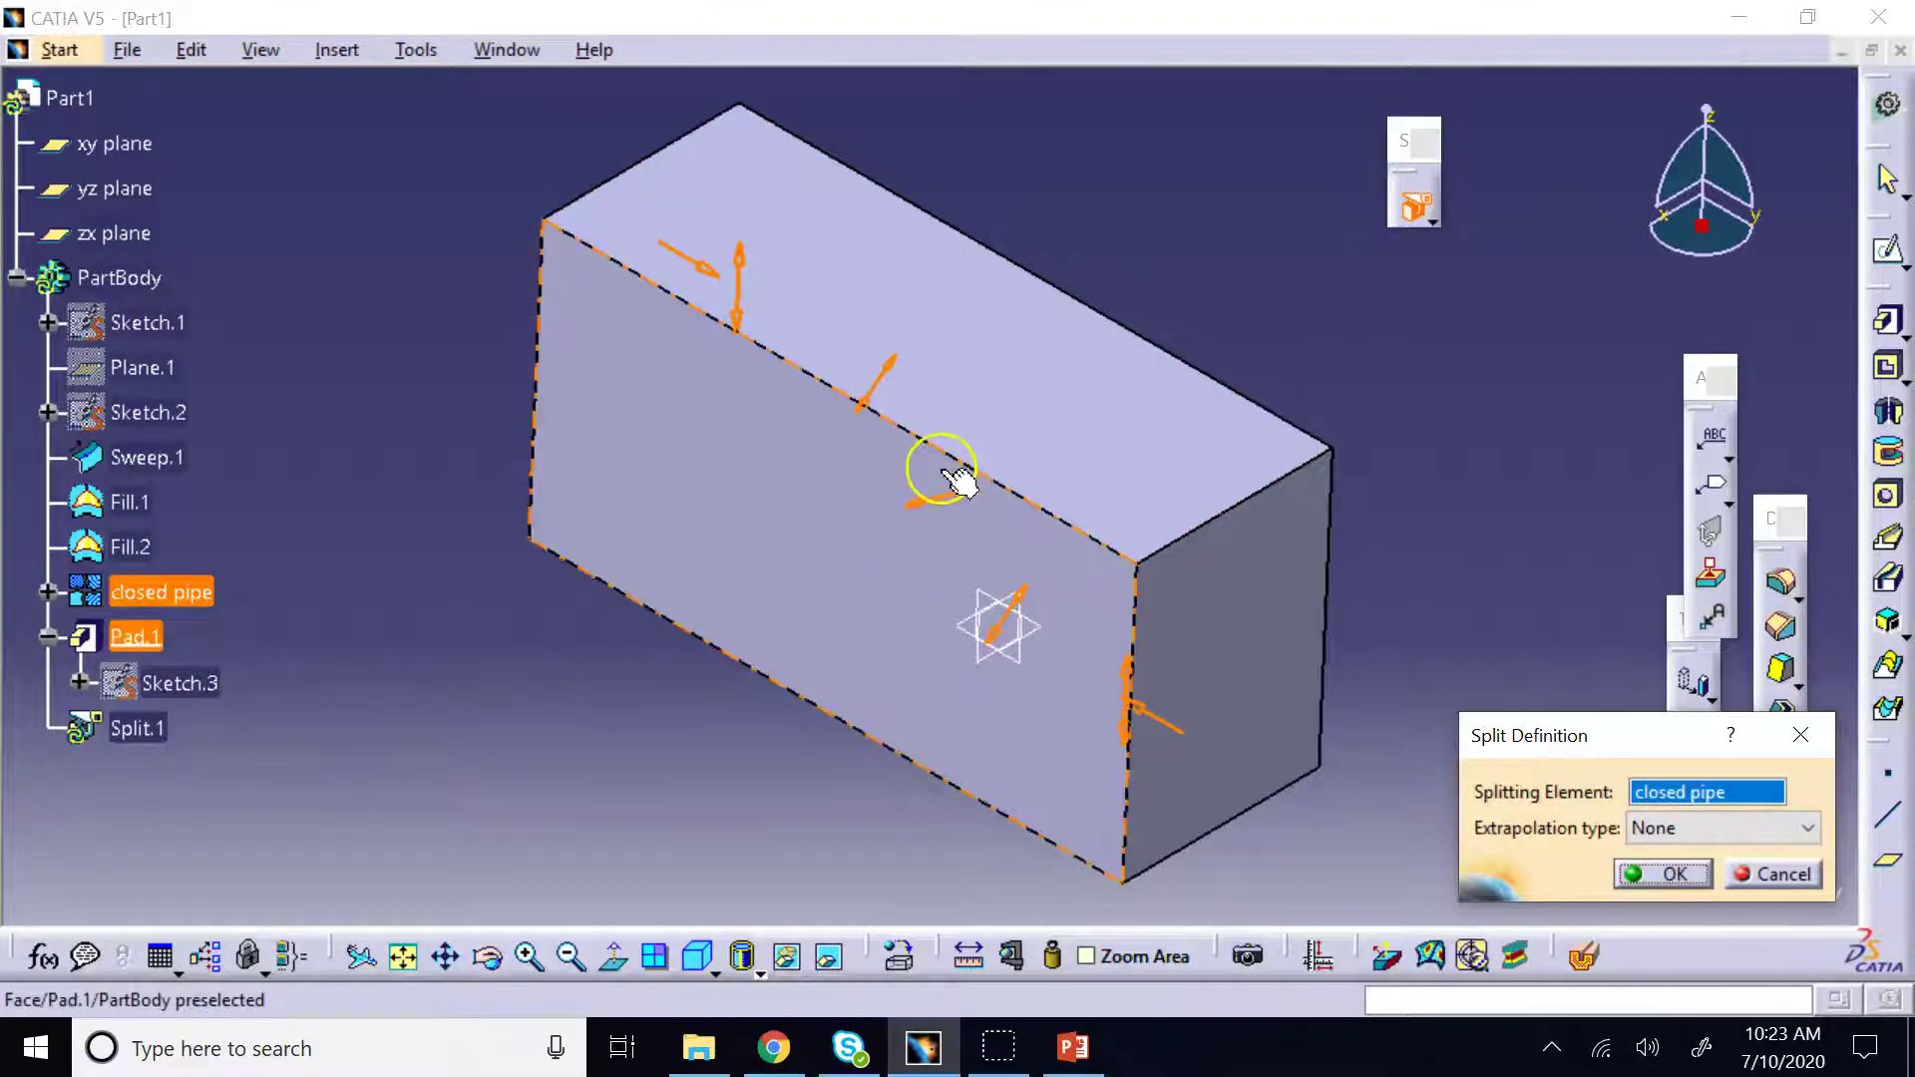
left_click(1629, 875)
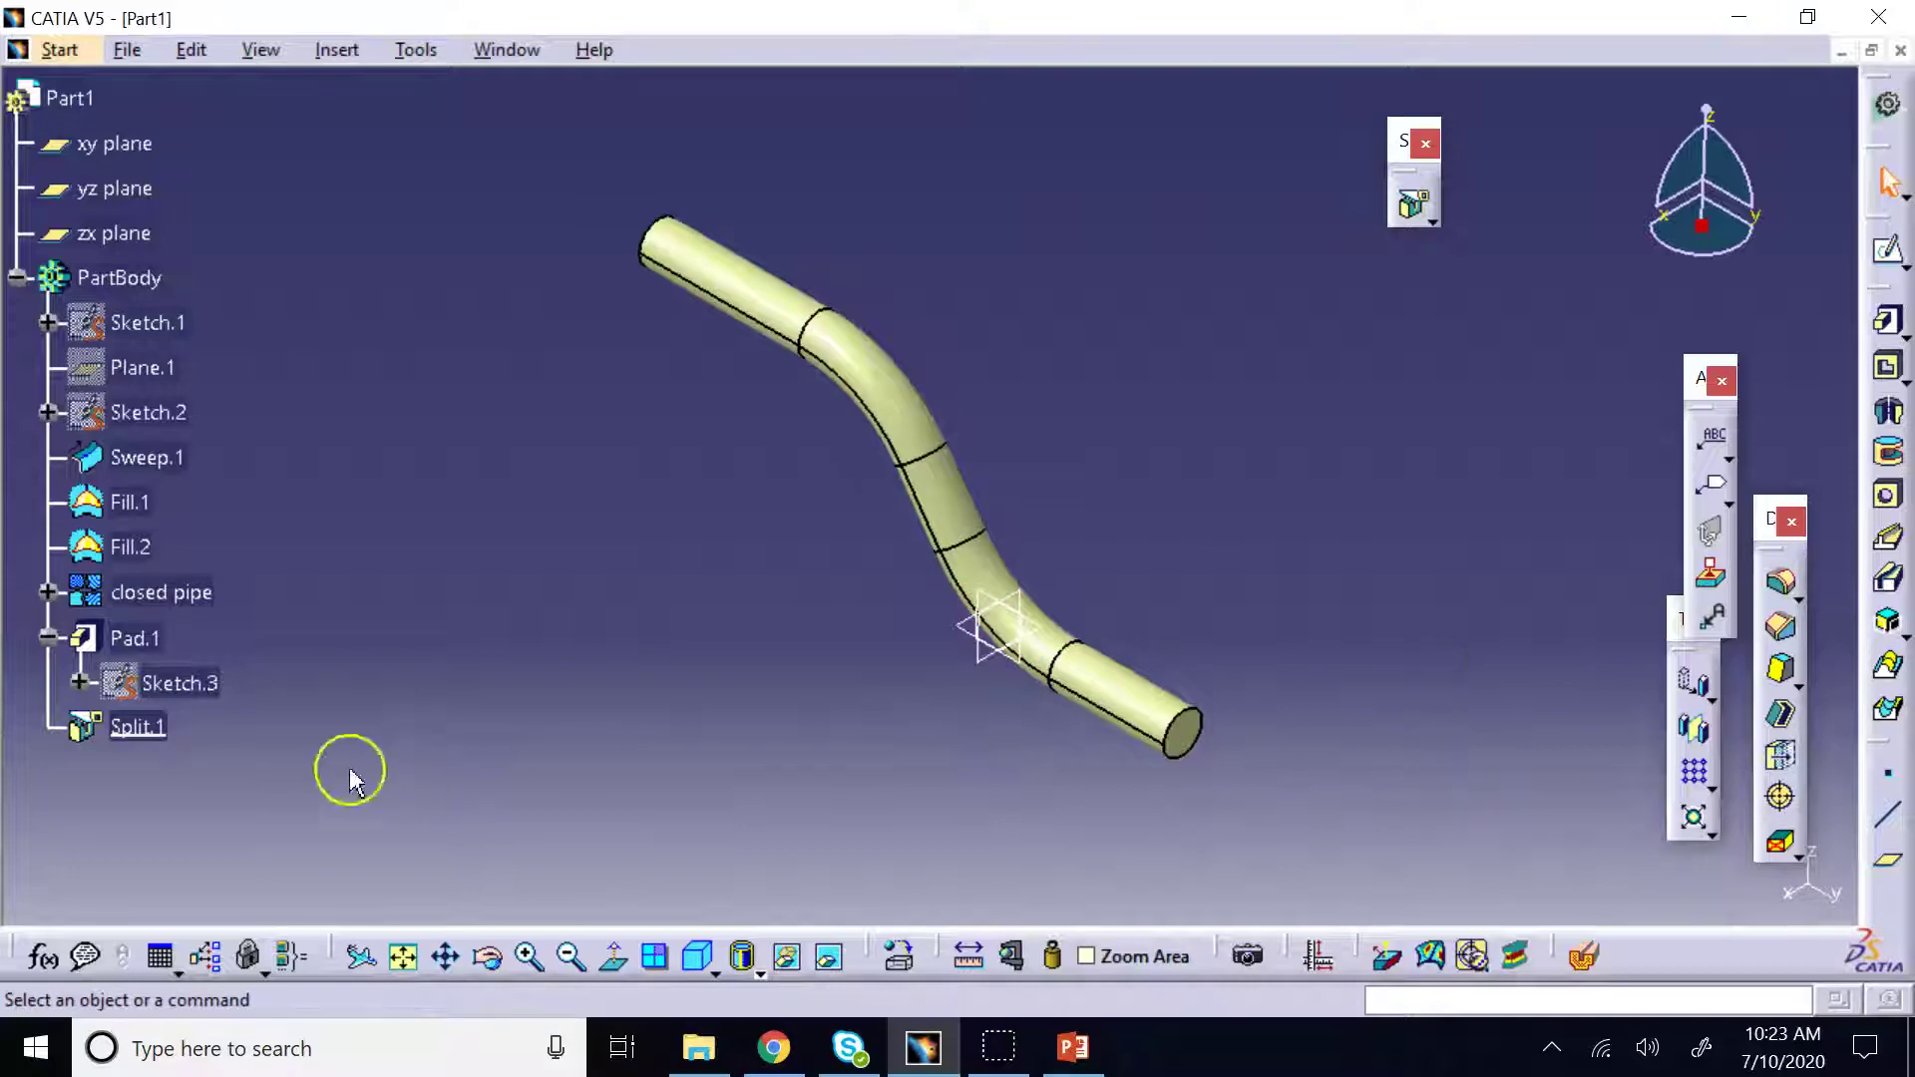
right_click(182, 596)
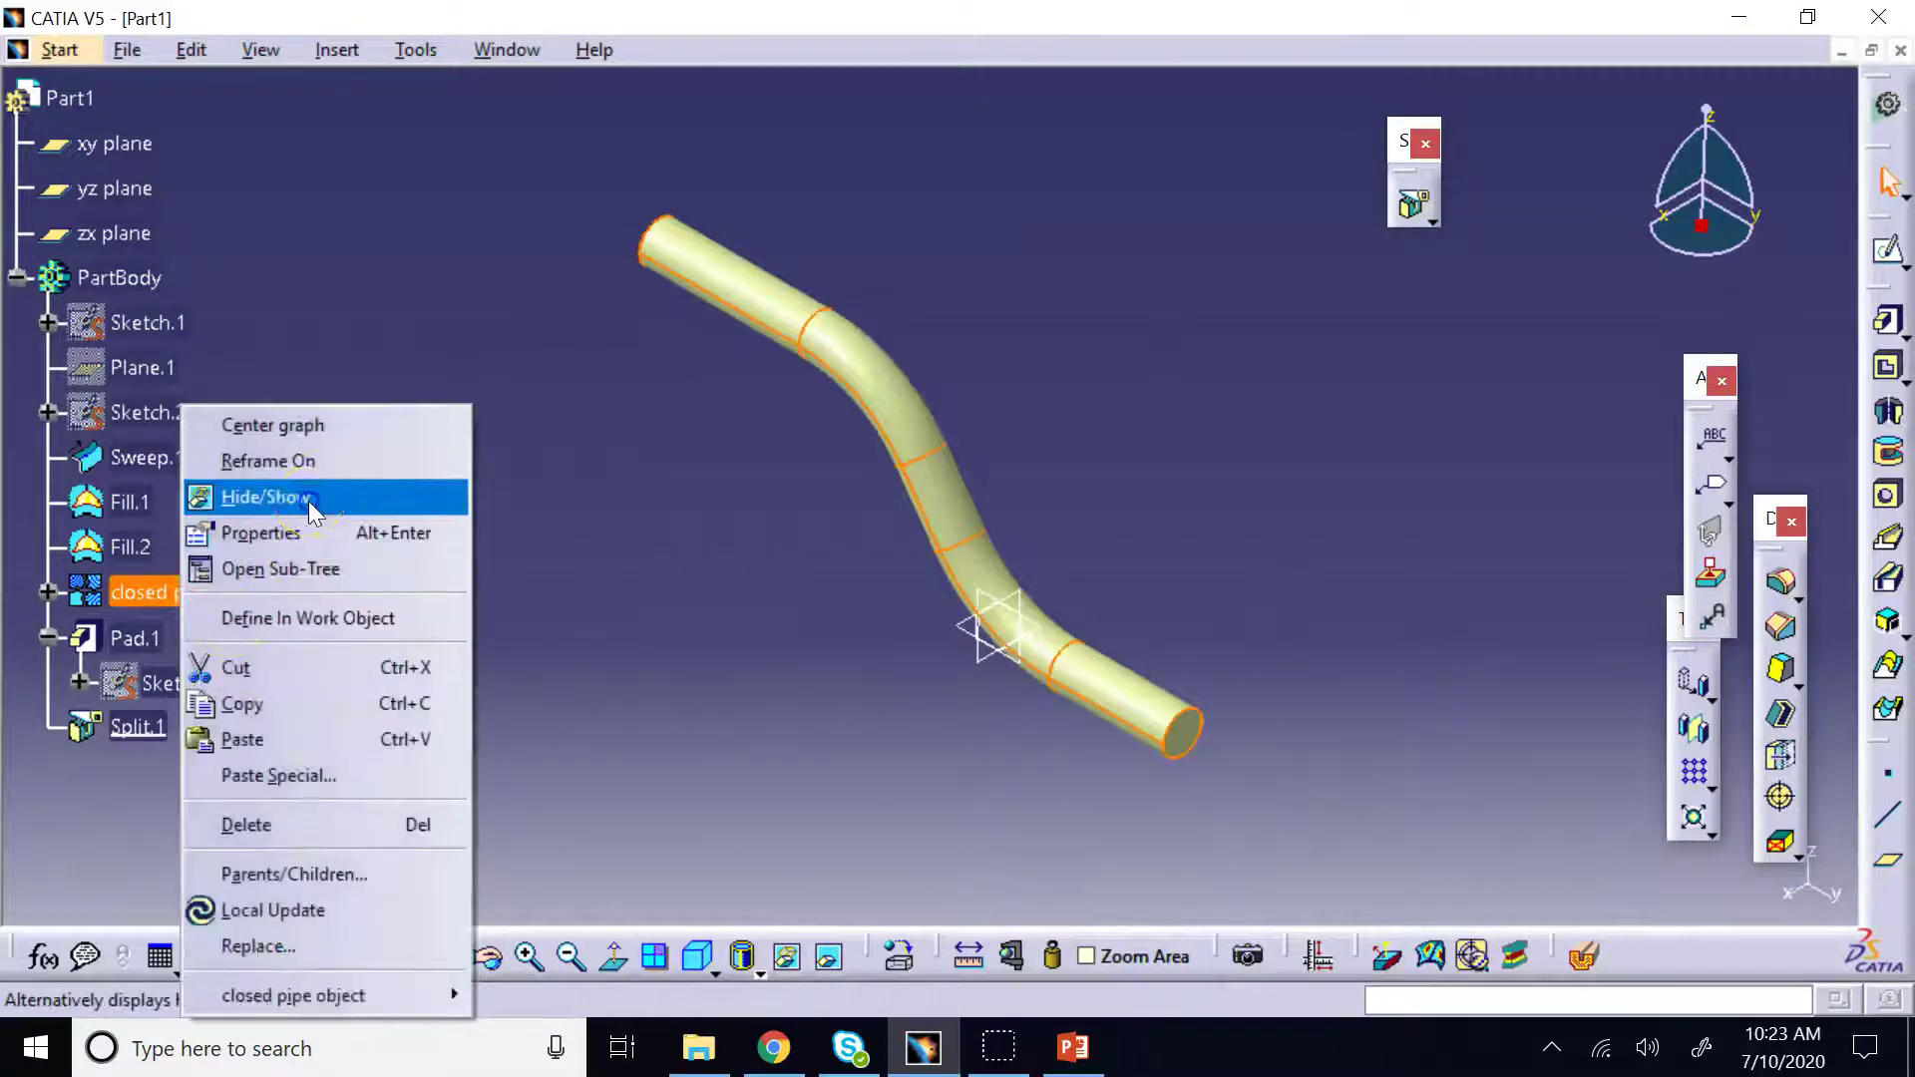
left_click(279, 496)
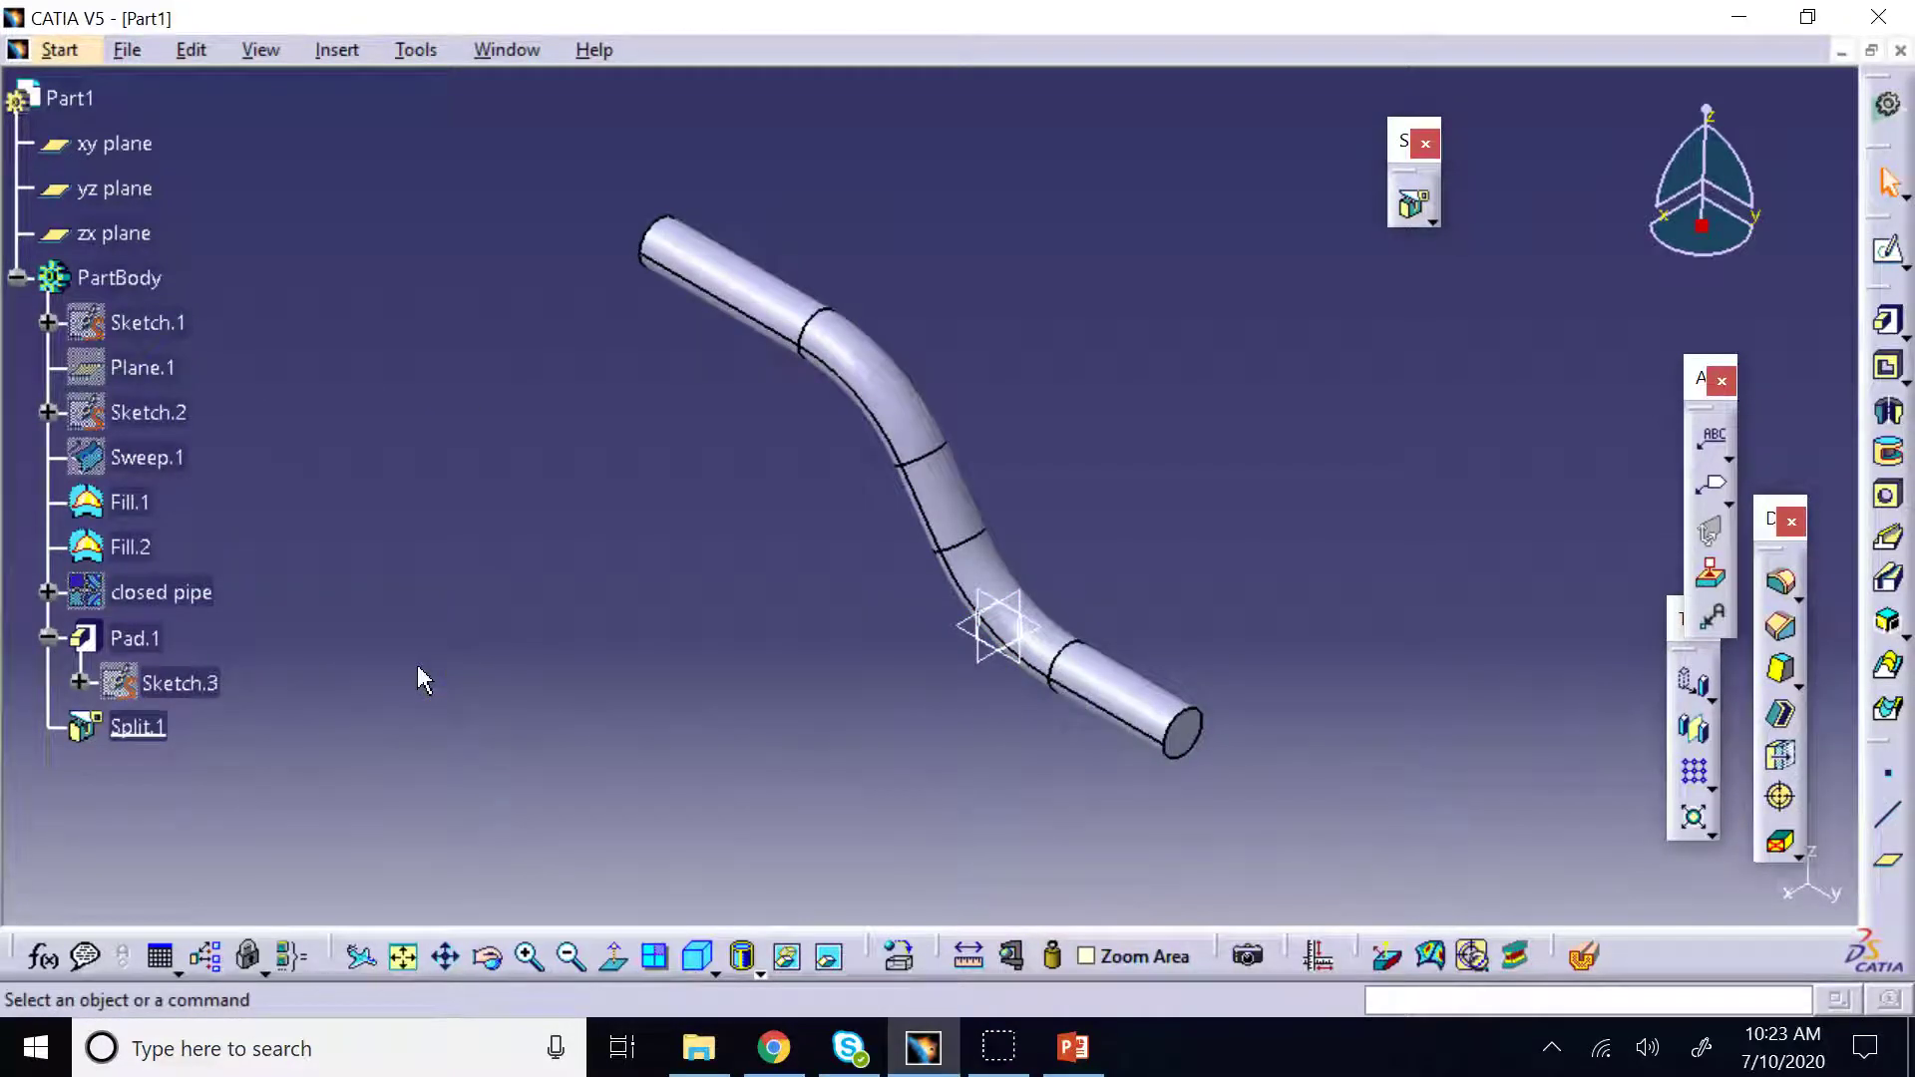
Examine the split pipe body in wireframe, both close up at its middle bend and as a whole, and restore the shaded display
left_click(761, 975)
left_click(787, 949)
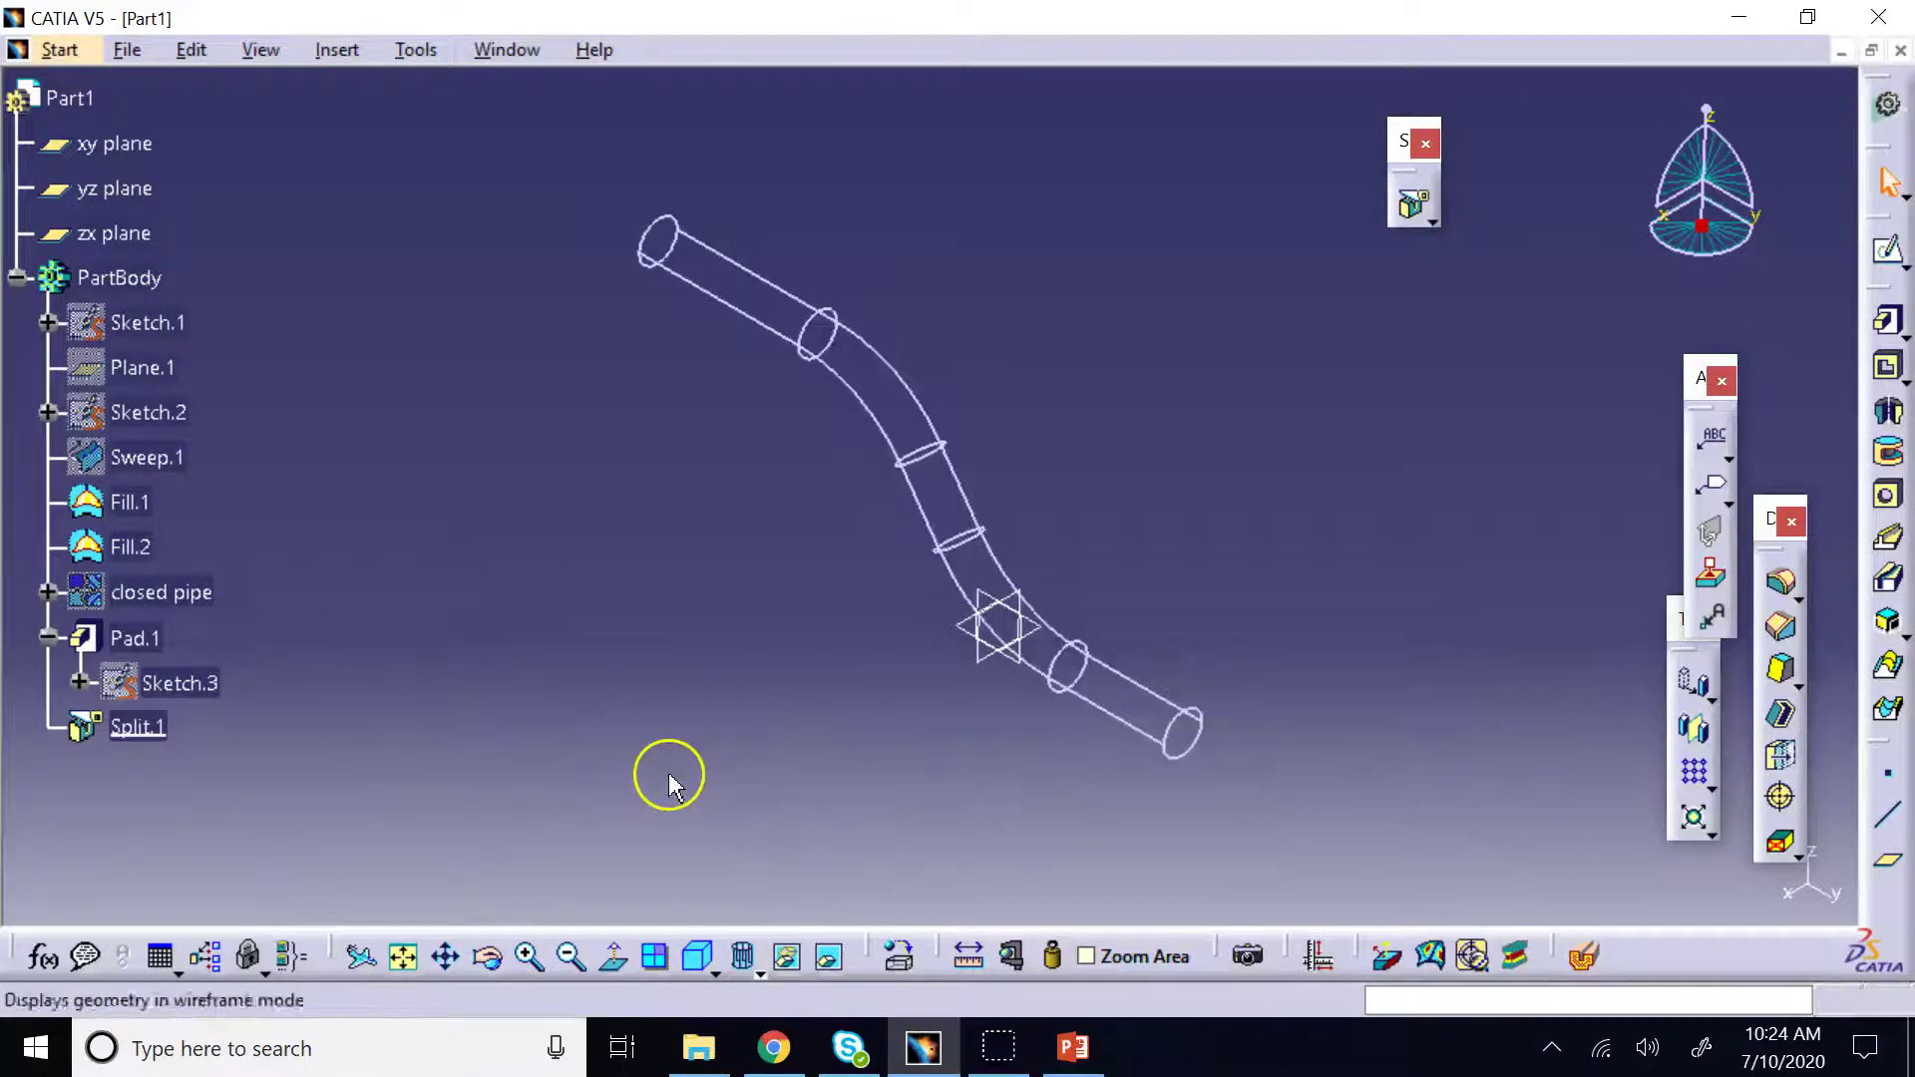
left_click(529, 958)
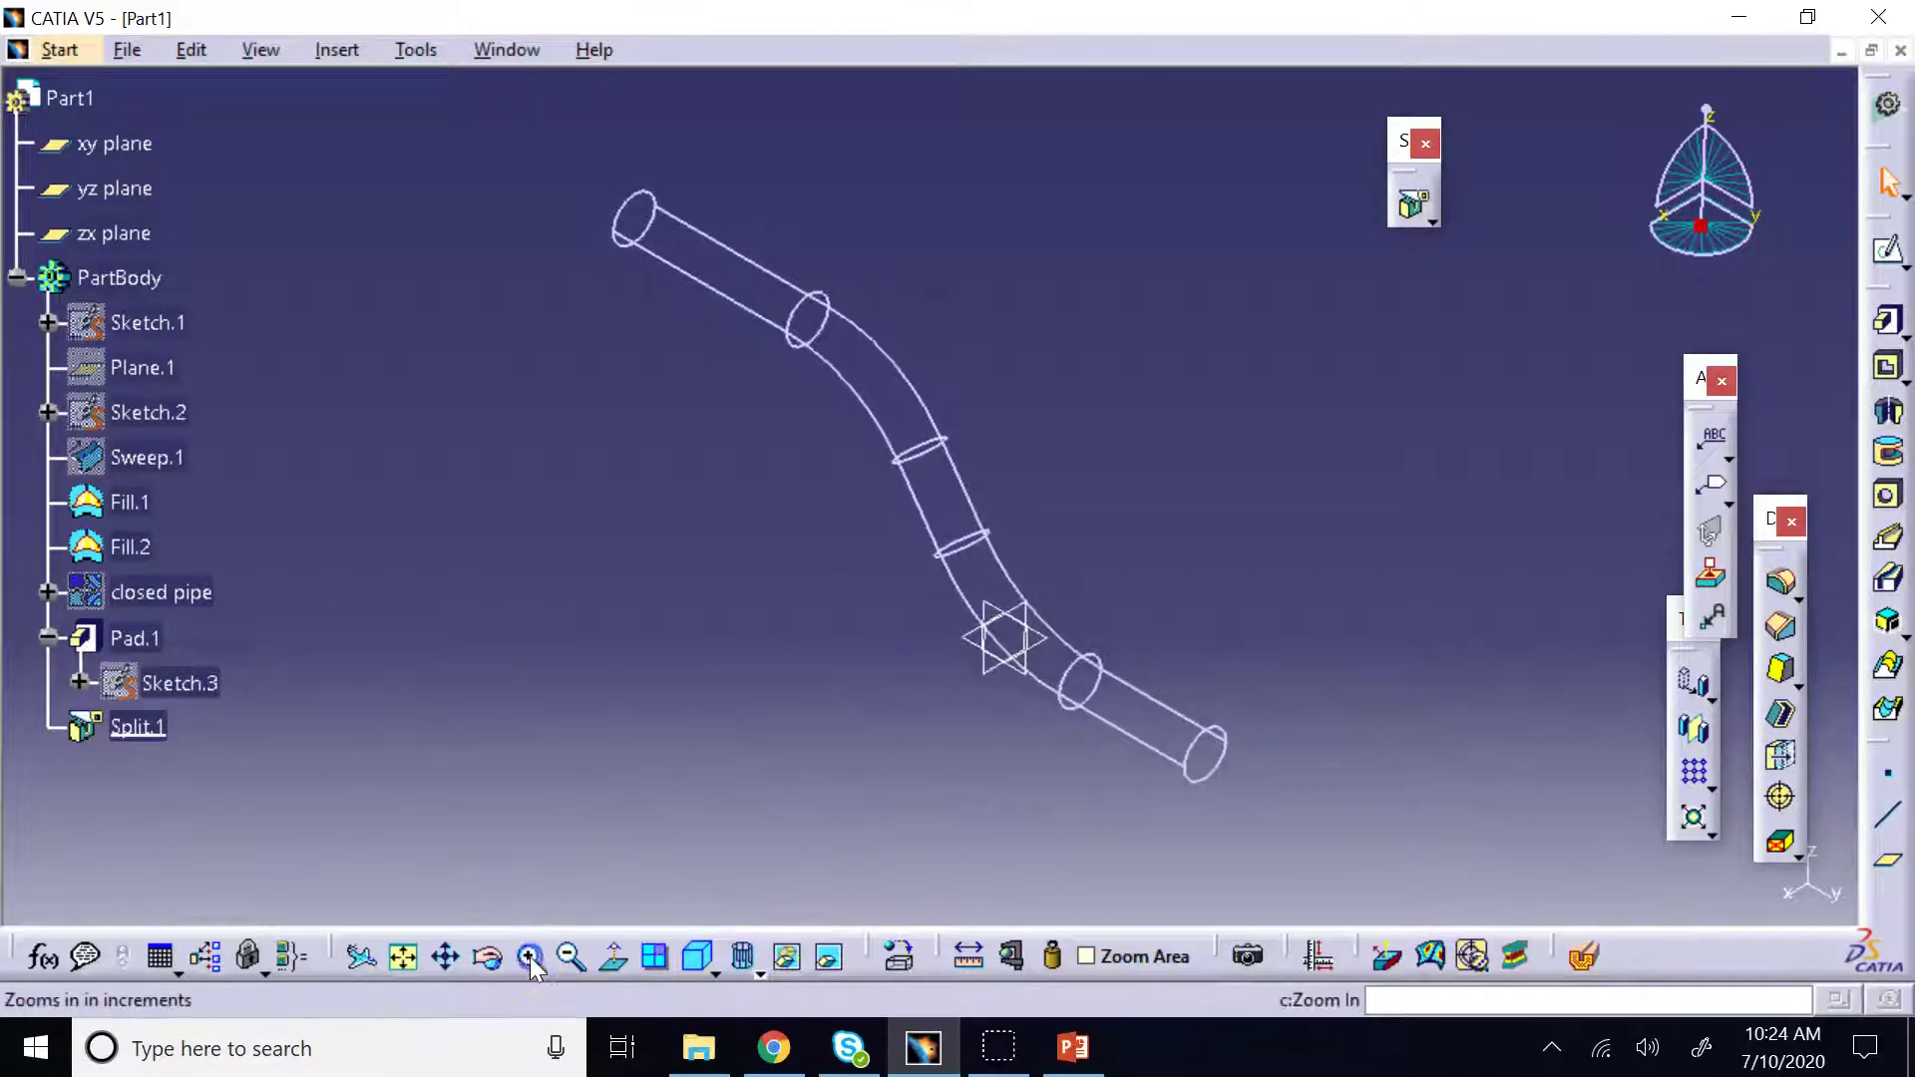
left_click(530, 958)
left_click(530, 957)
left_click(530, 958)
left_click(530, 958)
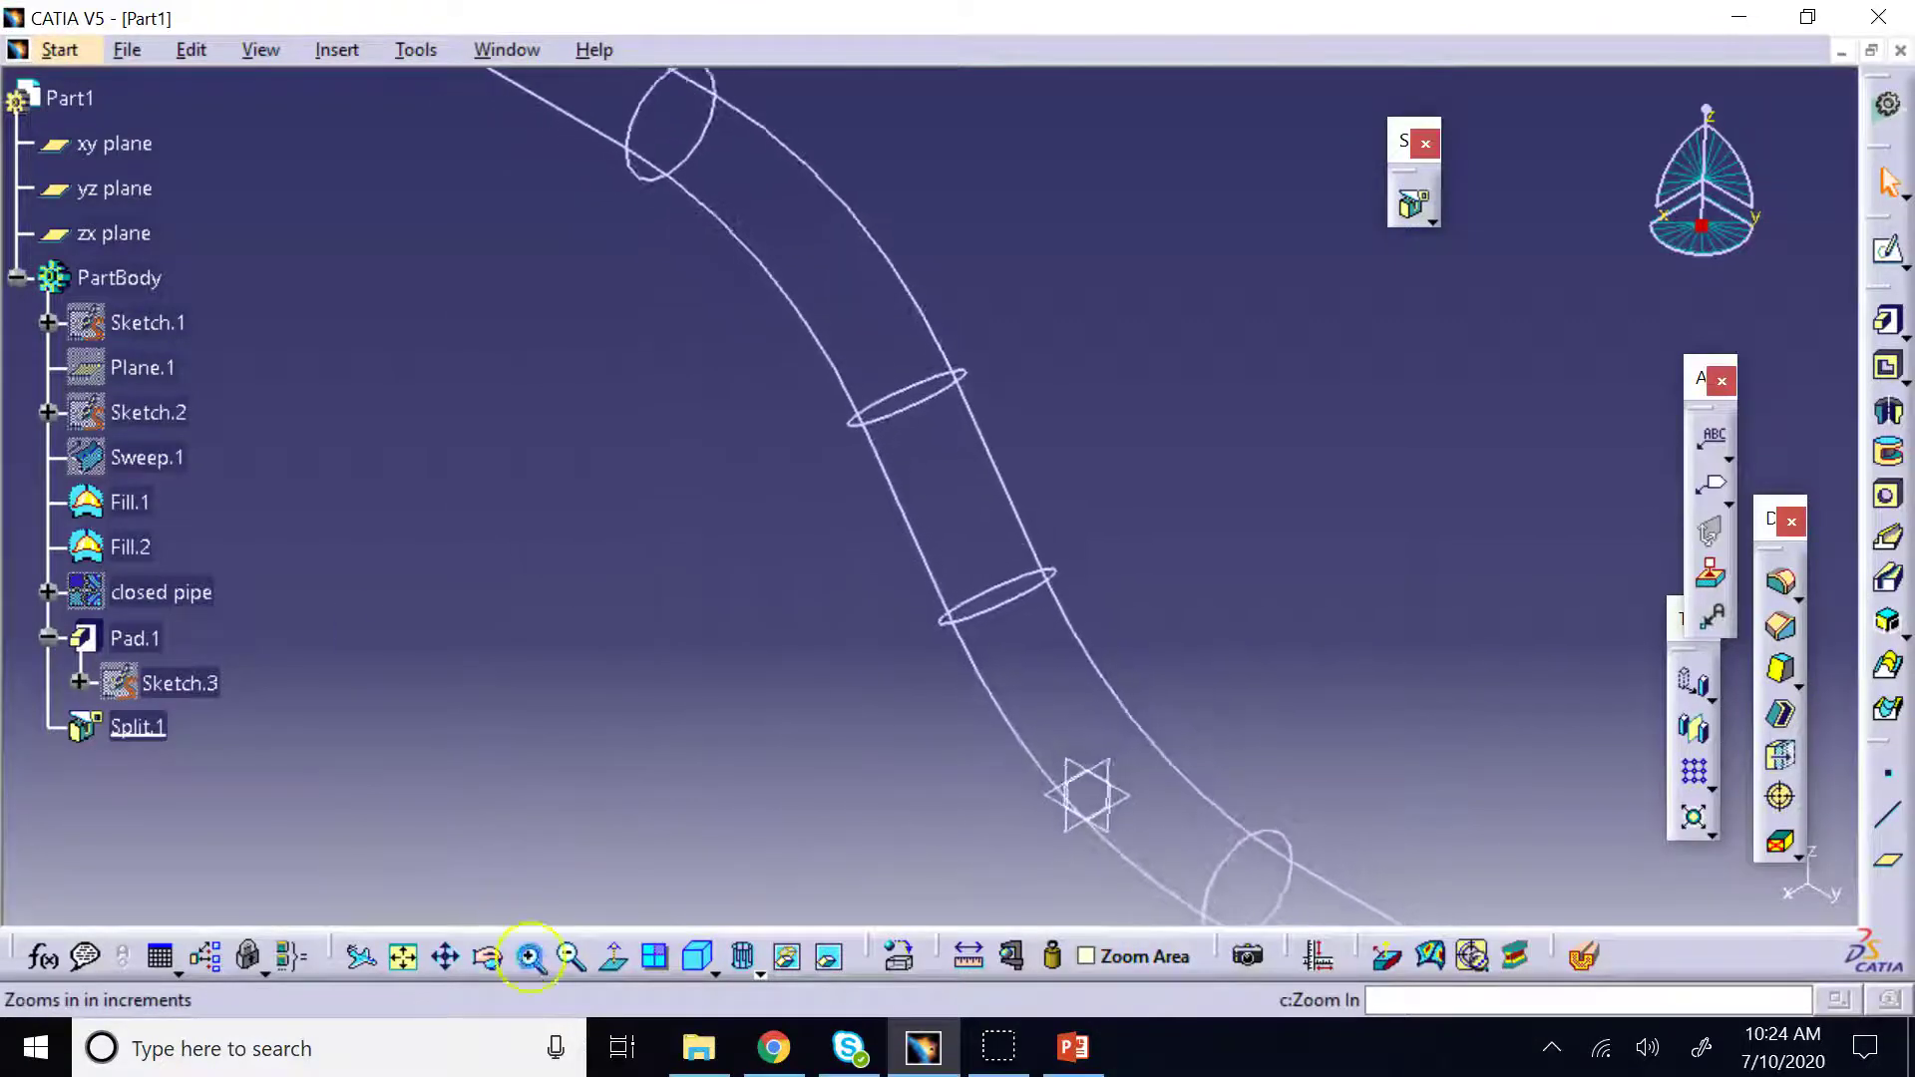
left_click(529, 957)
left_click(530, 958)
left_click(529, 958)
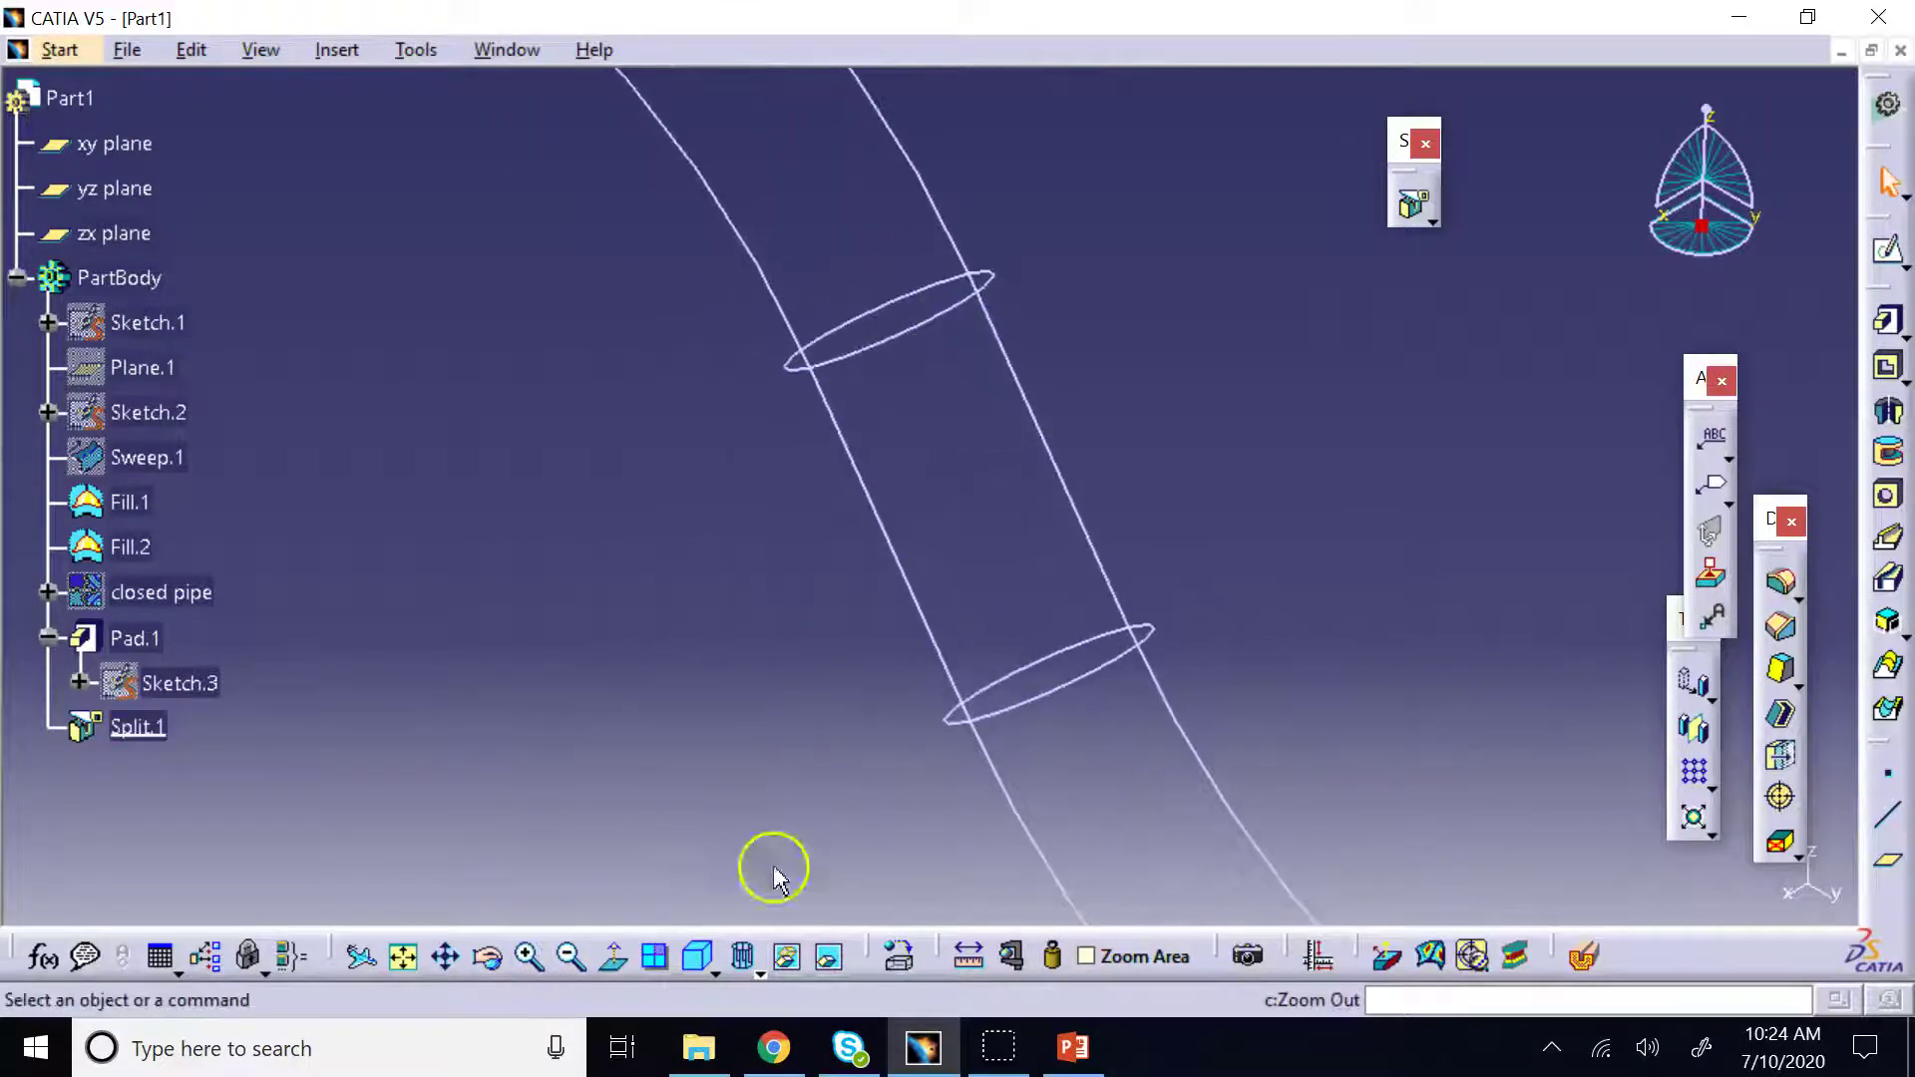
left_click(403, 957)
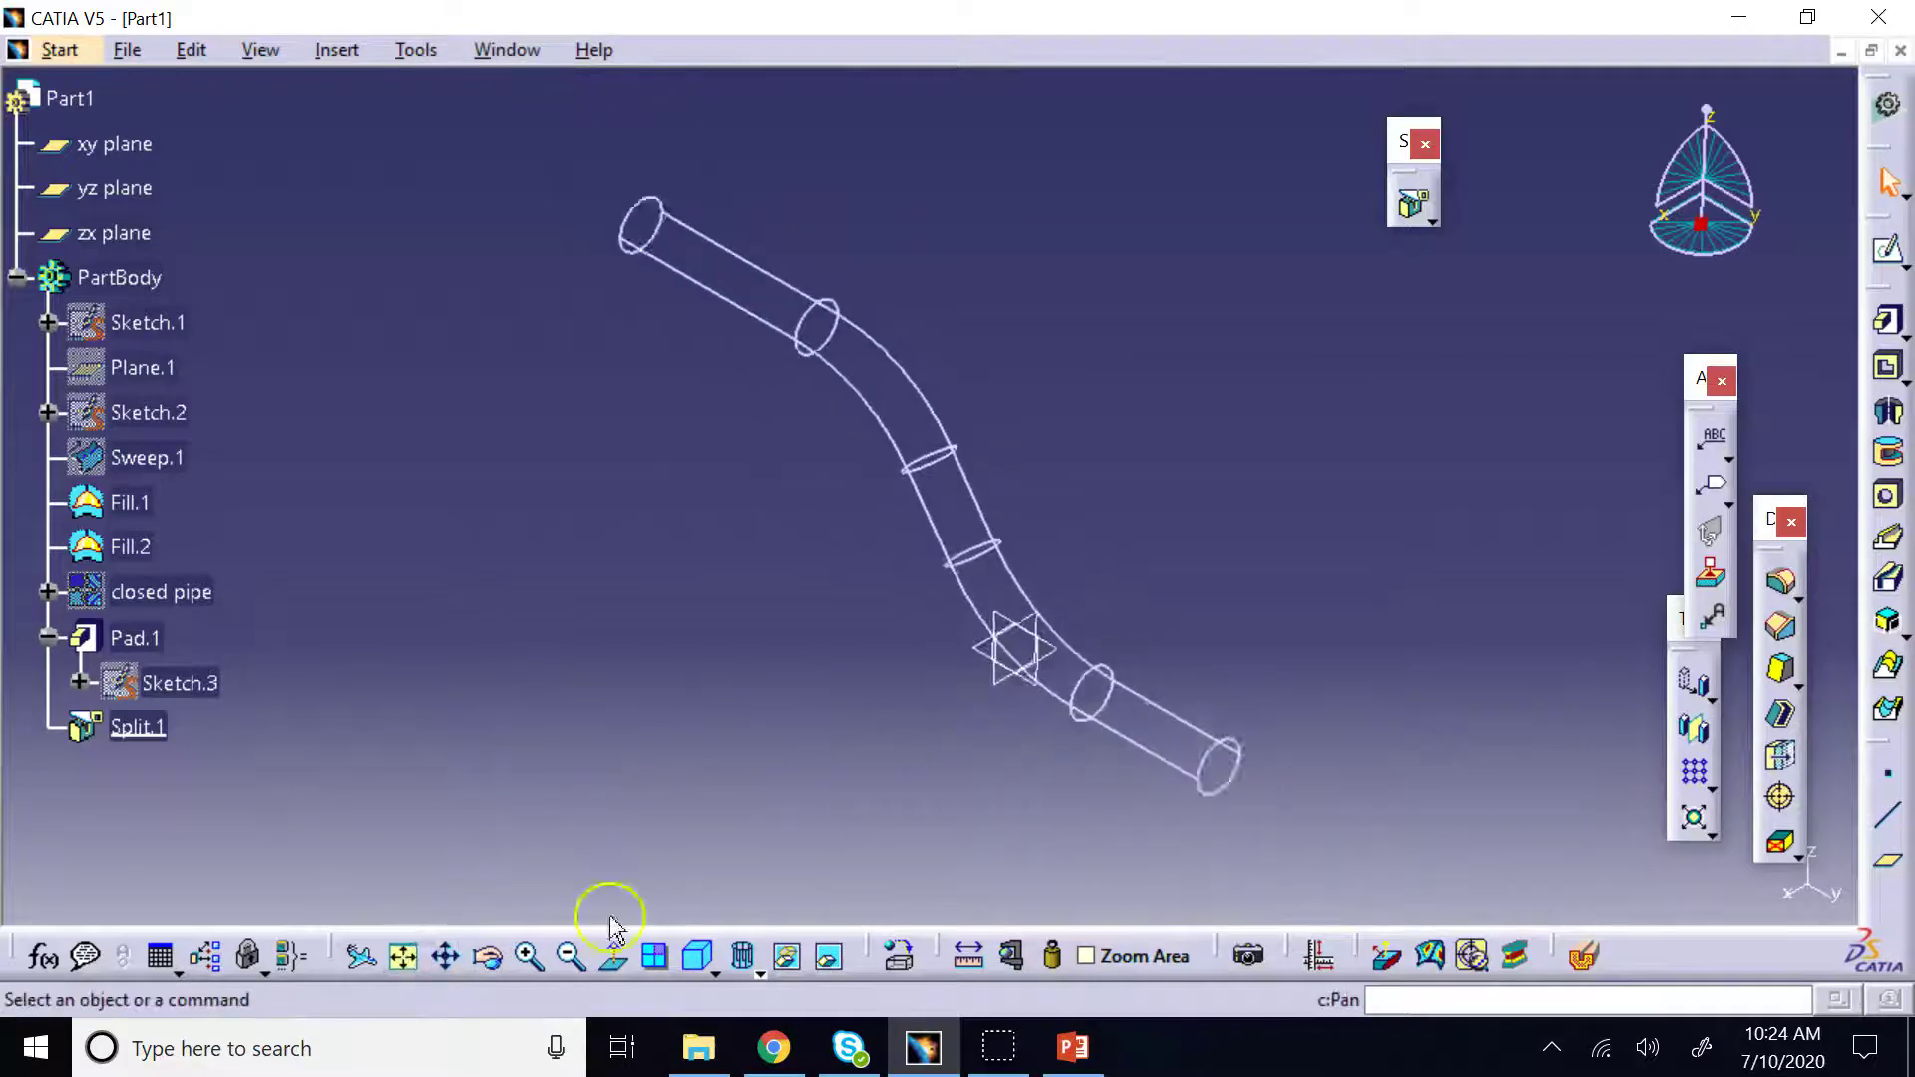
left_click(760, 970)
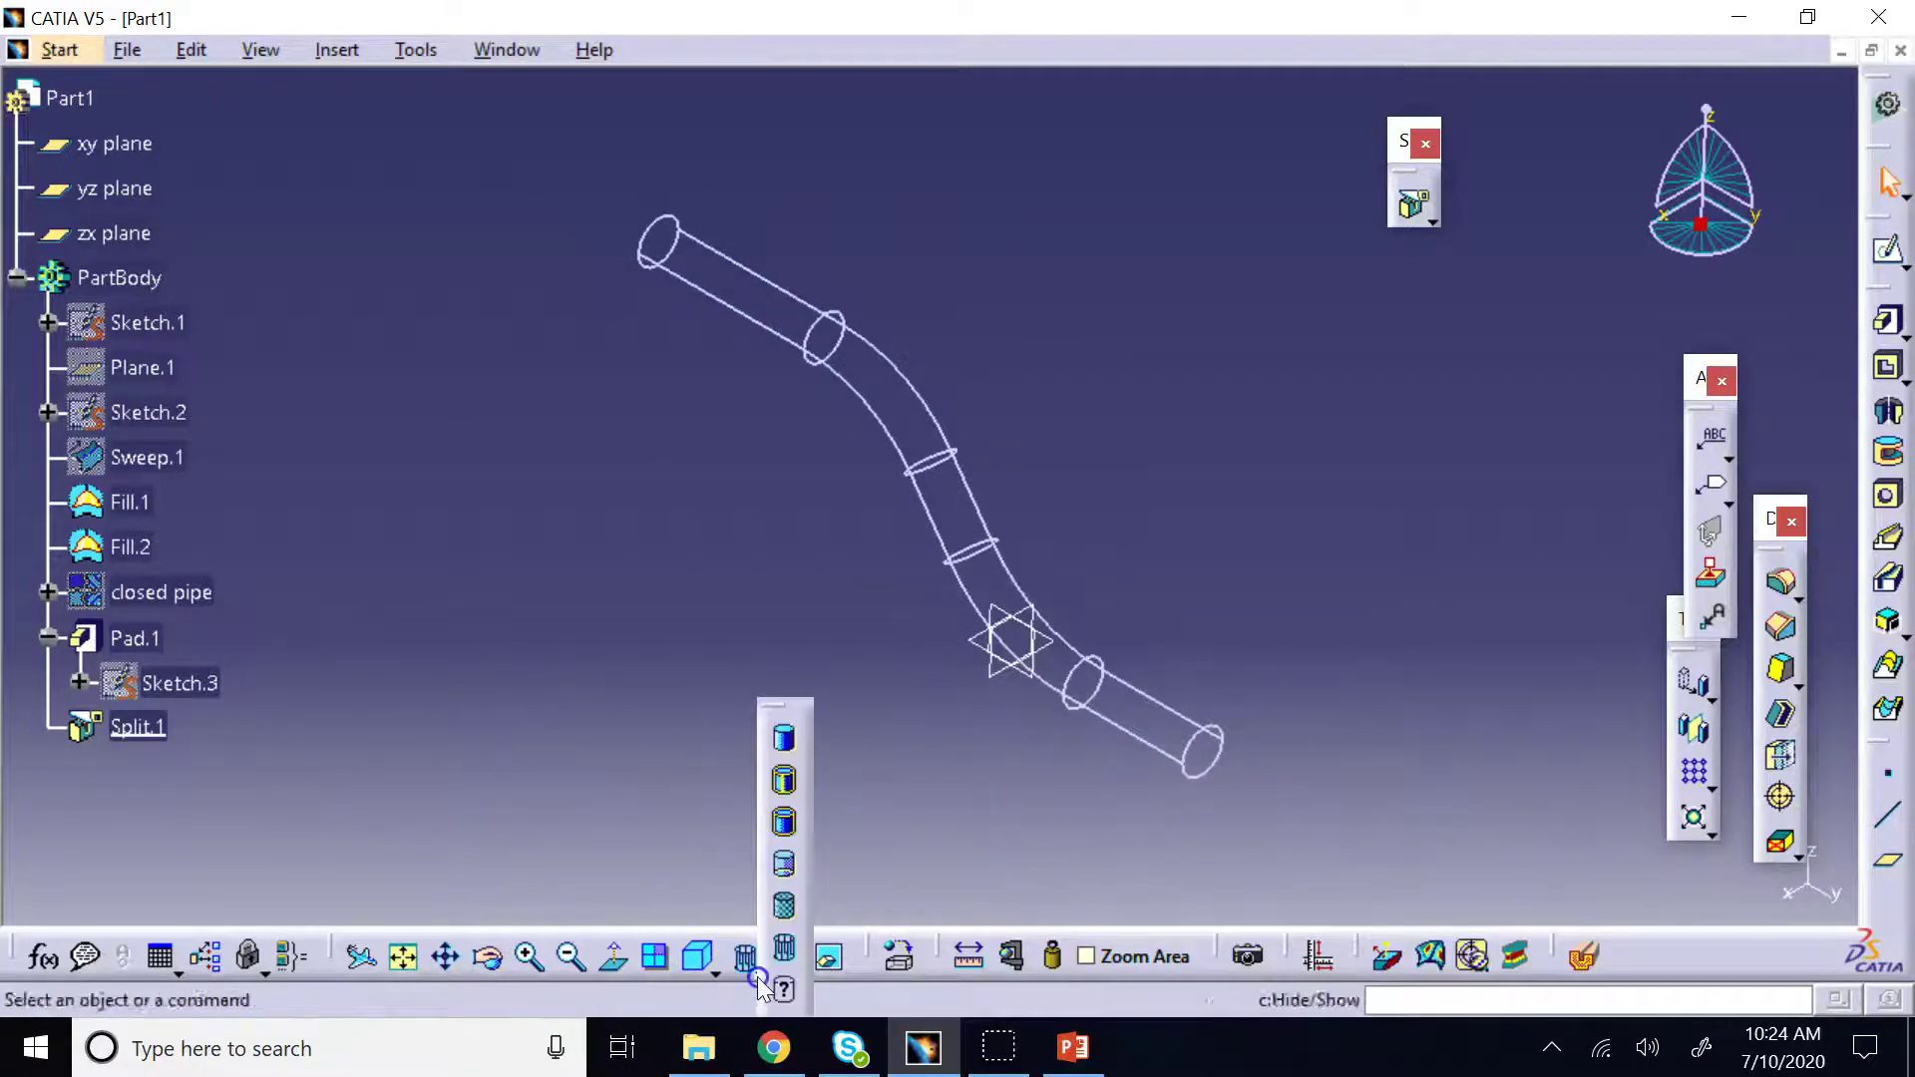
left_click(784, 785)
Cut the view with a section plane turned across the pipe's lower bend, examine the cross-section up close, and switch the sectioning off
left_click(1584, 957)
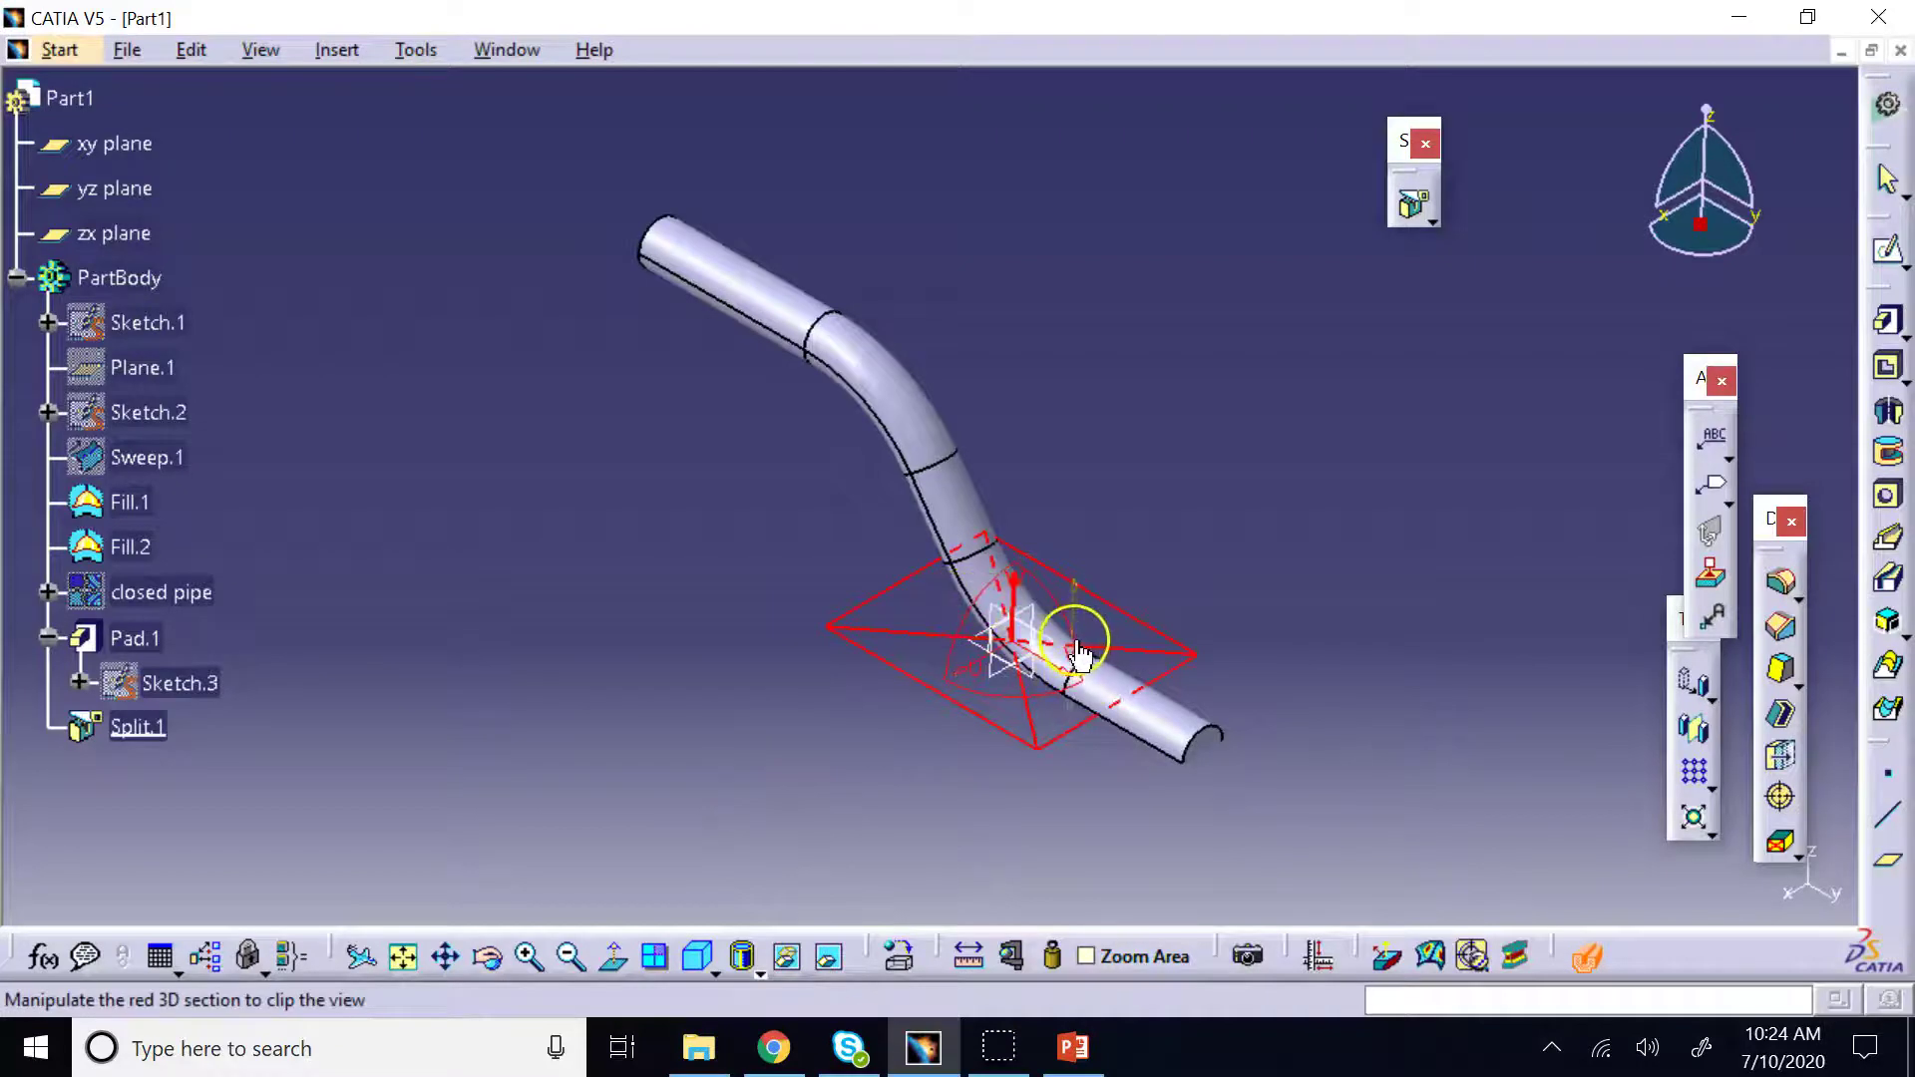
left_click_drag(1066, 629, 841, 386)
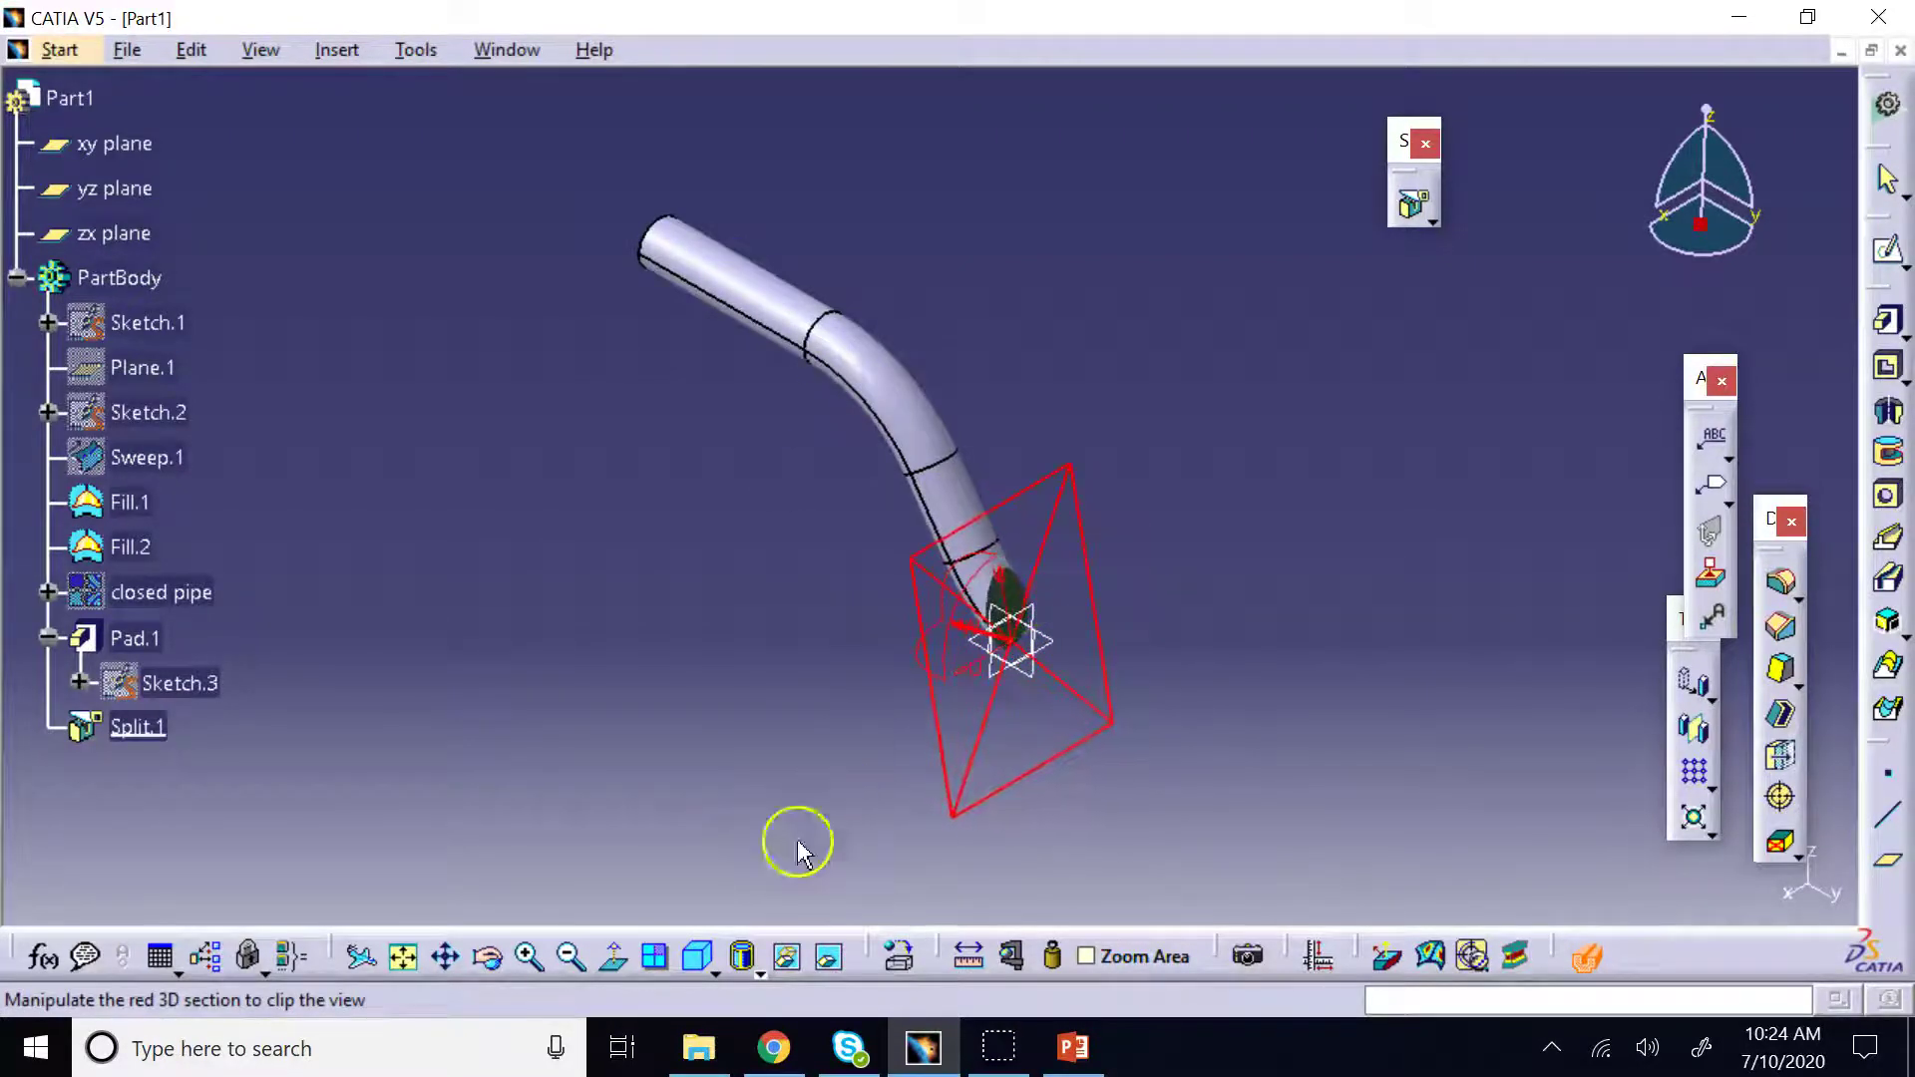
left_click(526, 960)
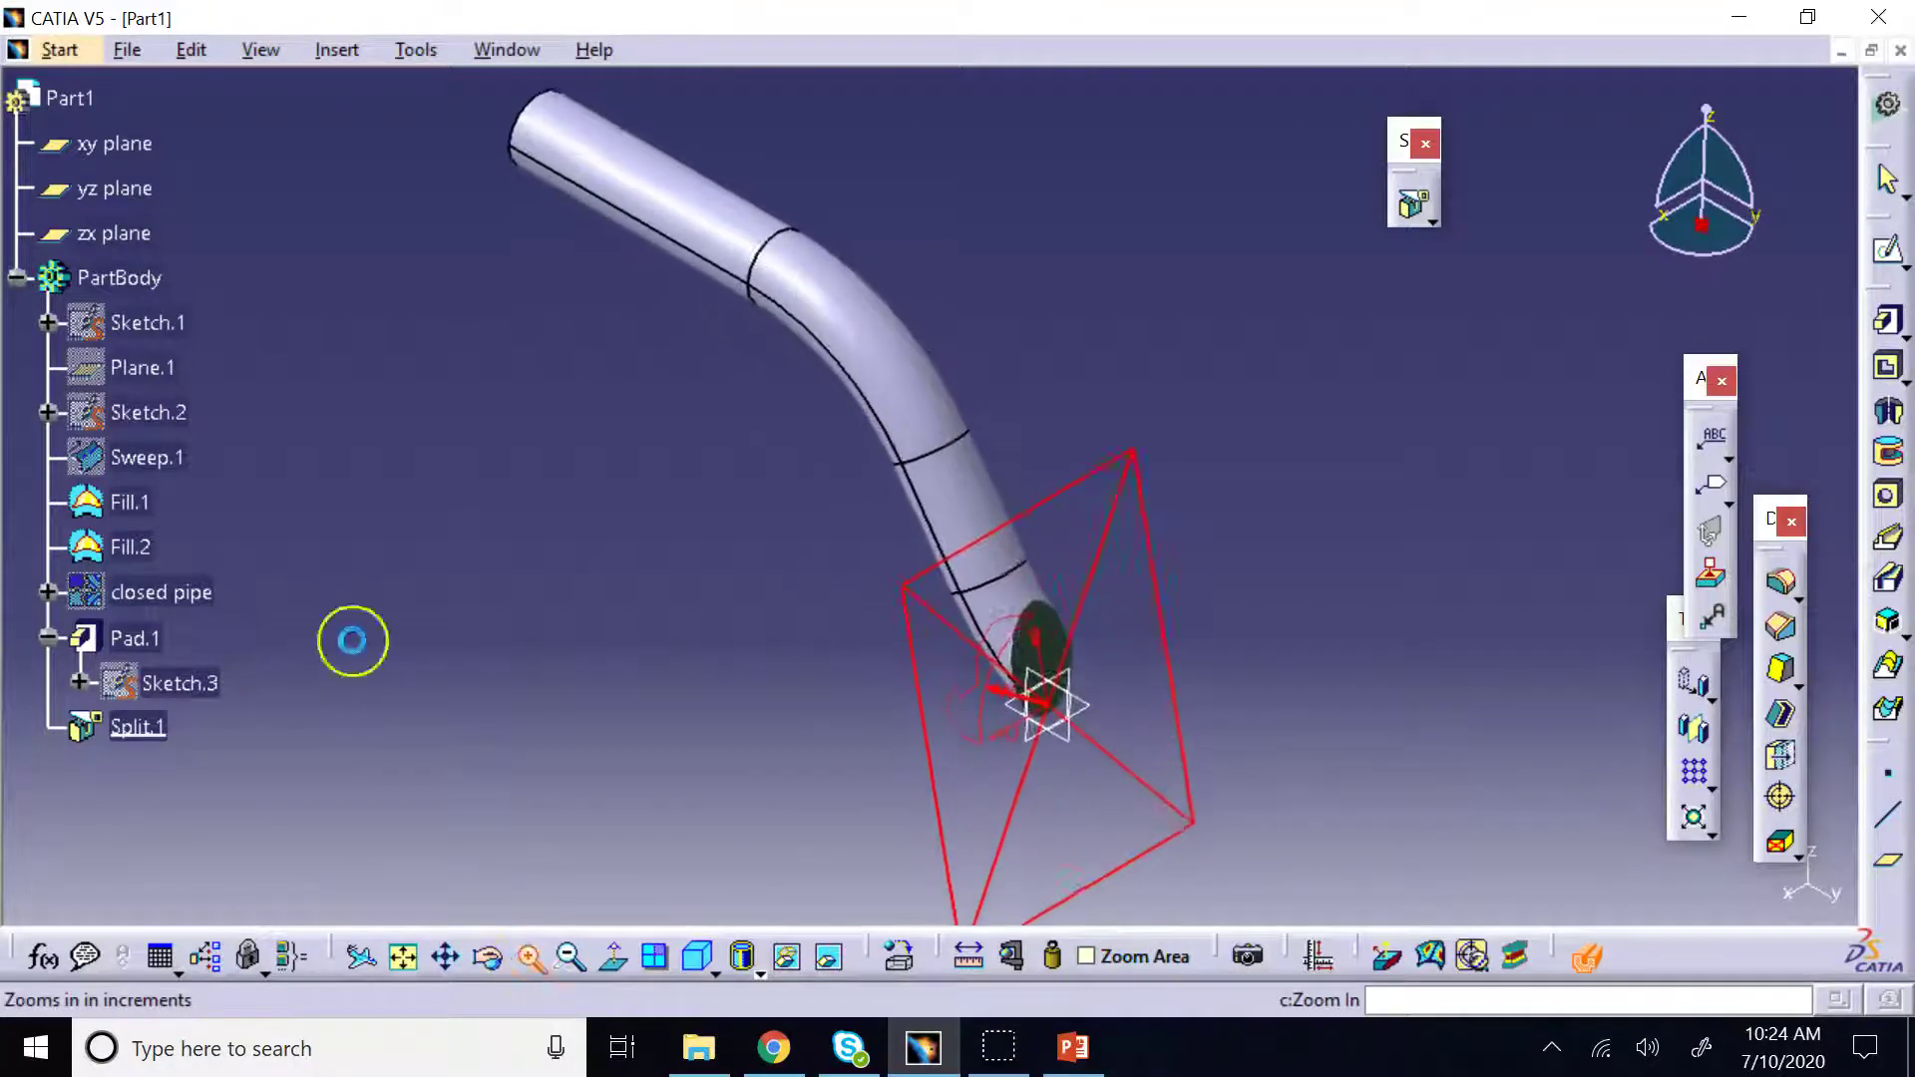
left_click(533, 966)
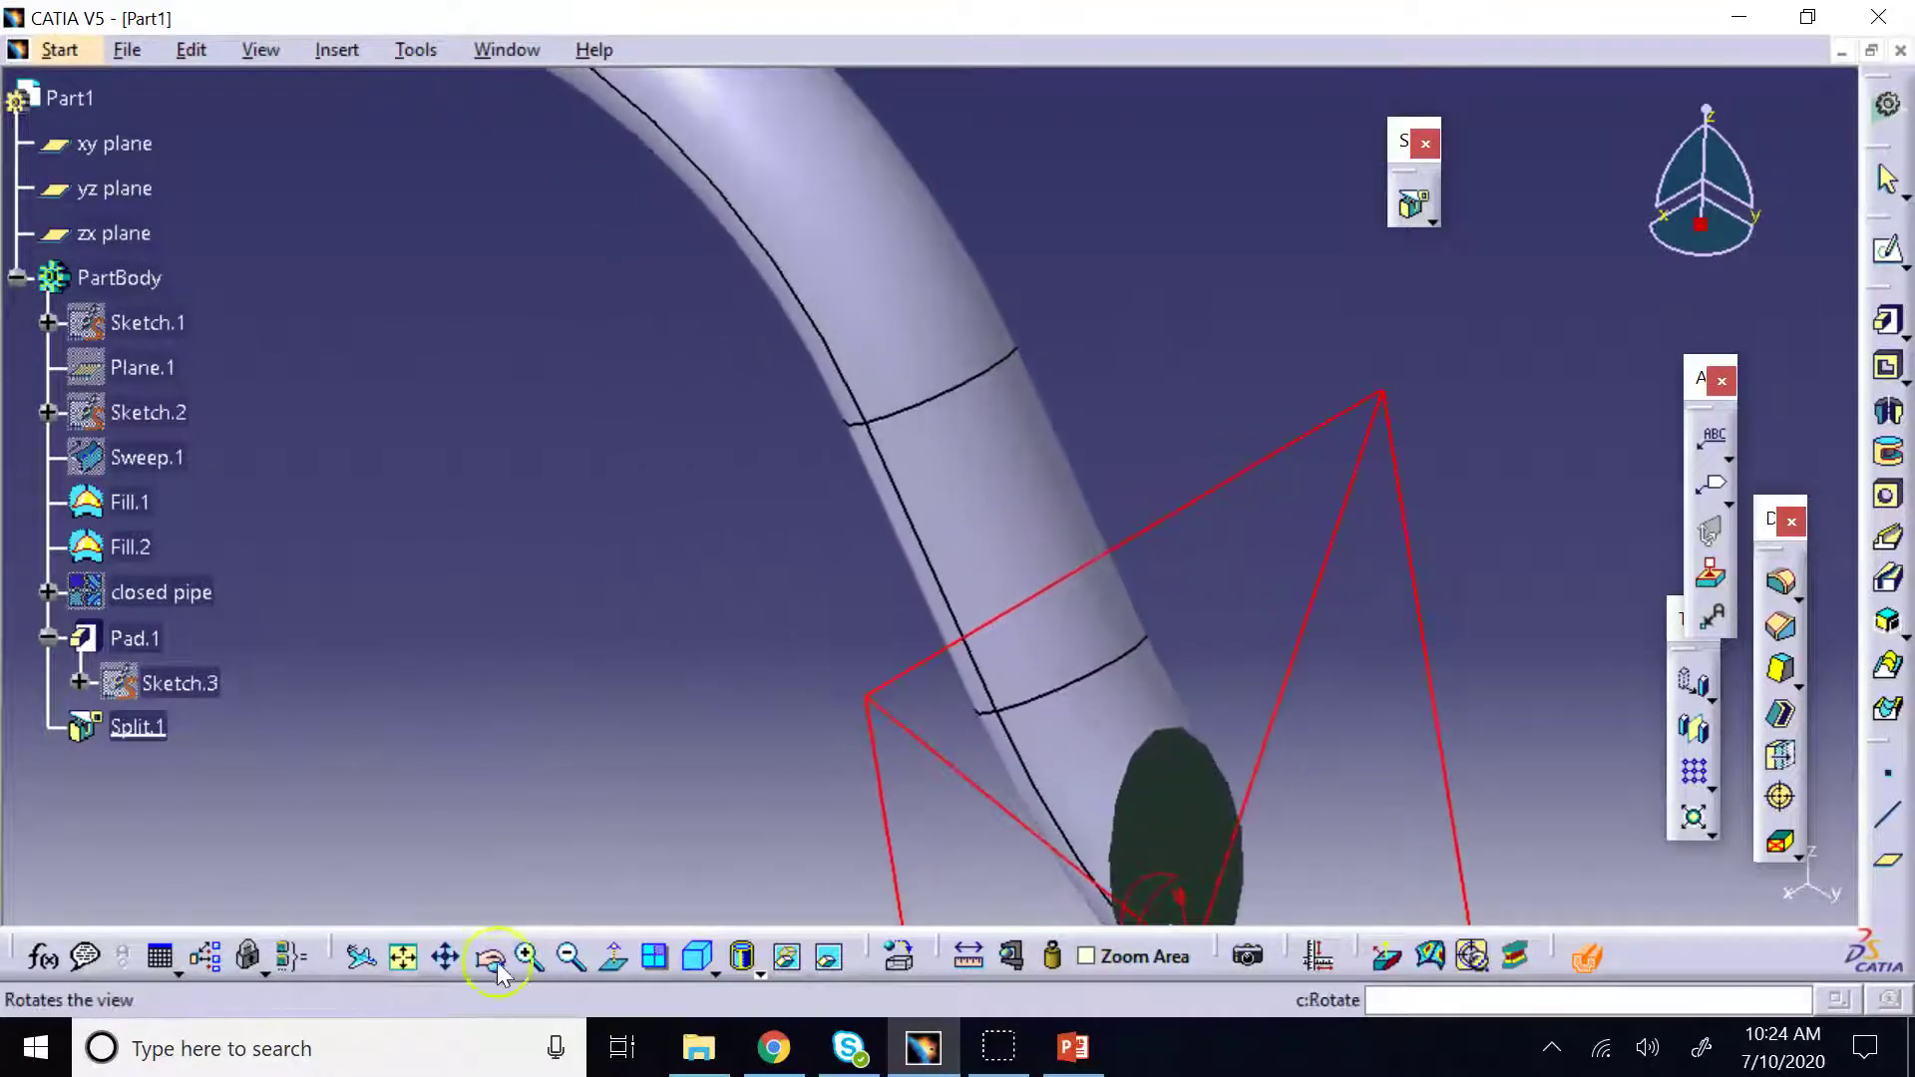
left_click(449, 961)
left_click_drag(1115, 865, 728, 489)
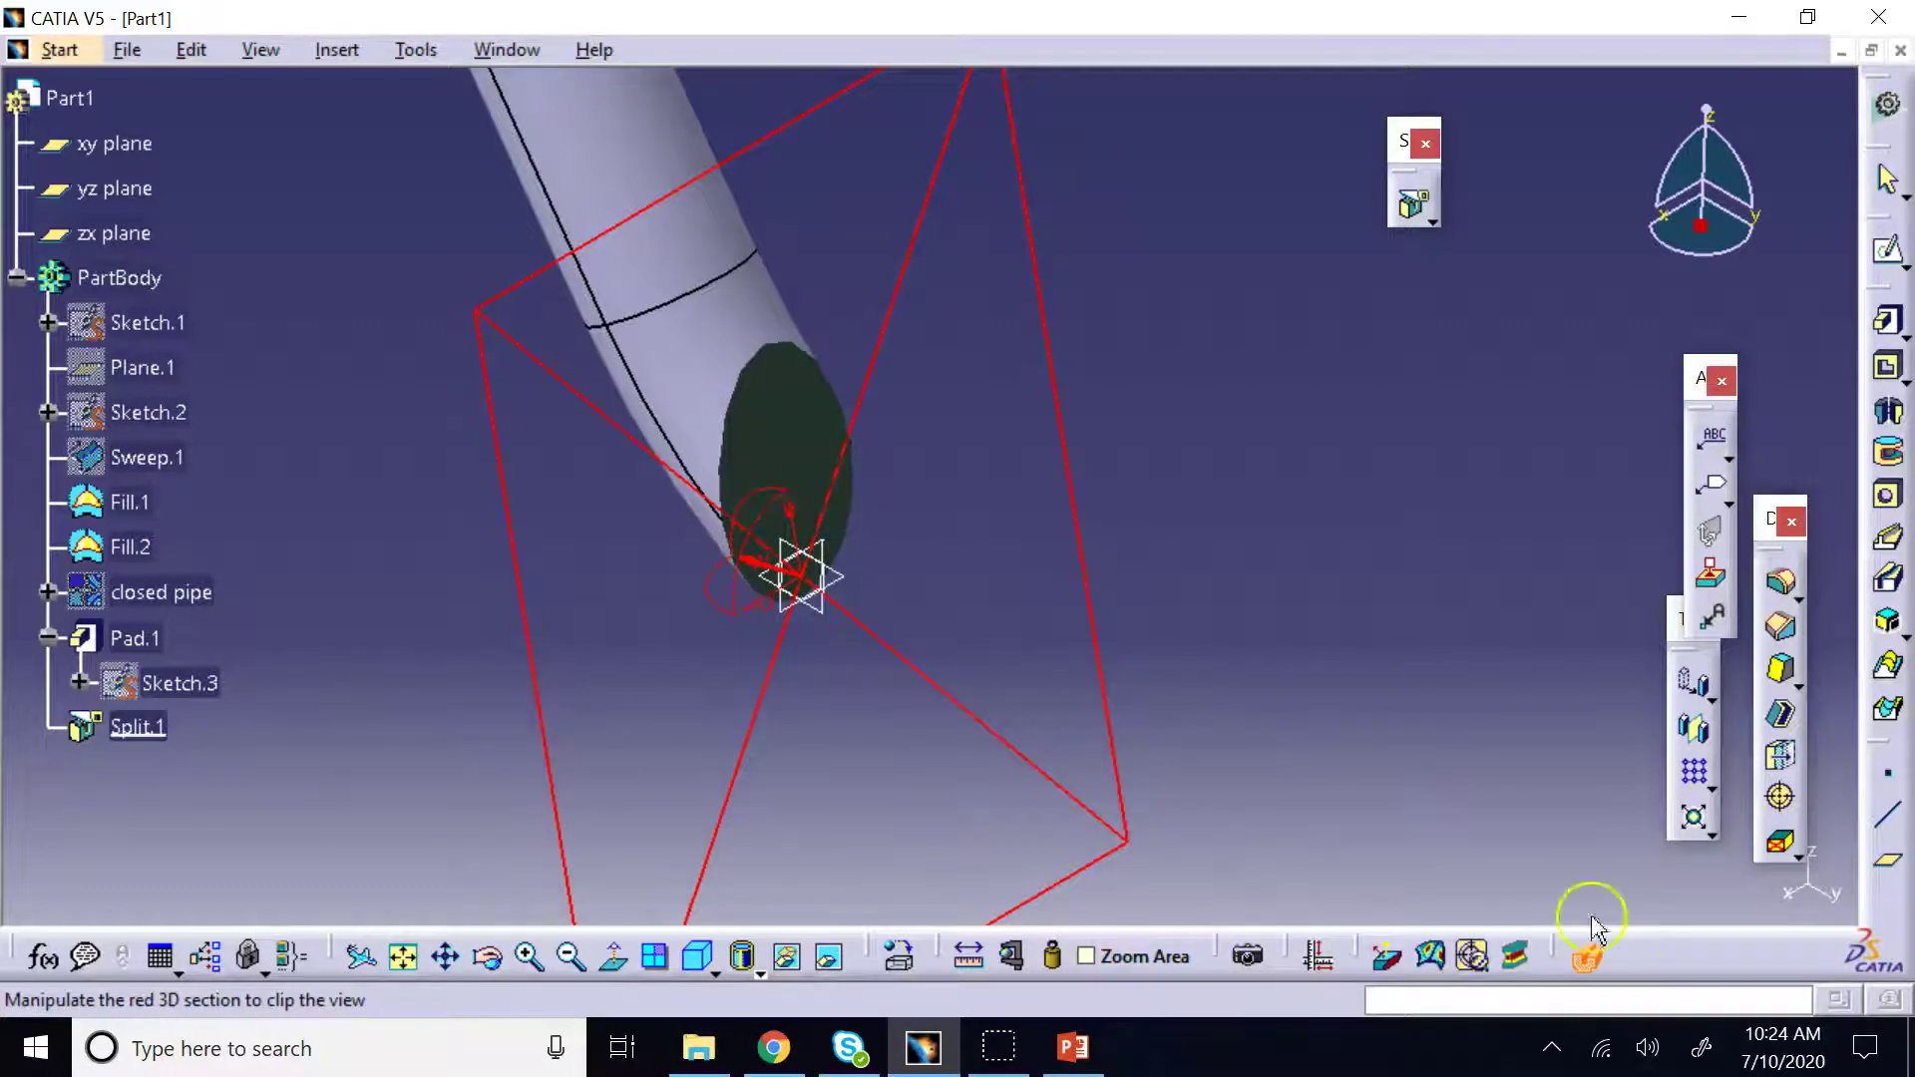
left_click(1586, 956)
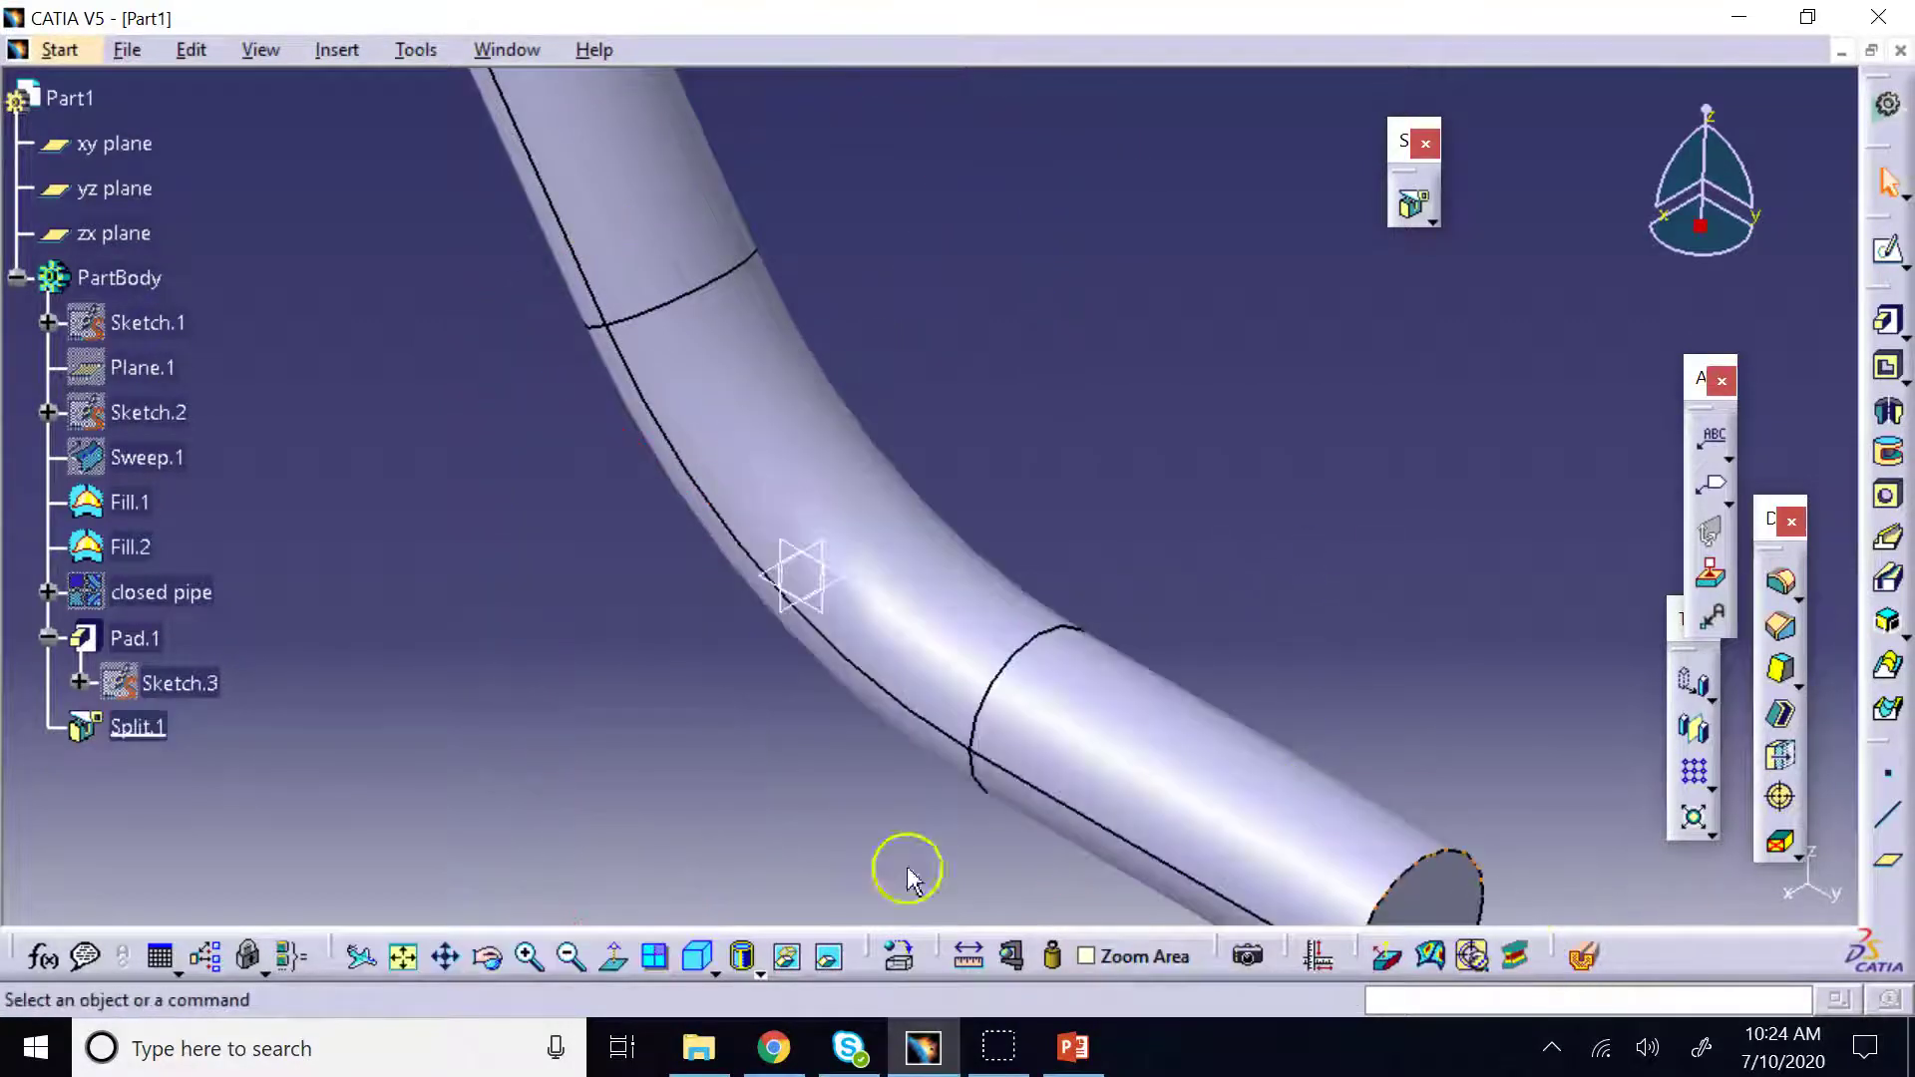
left_click(571, 955)
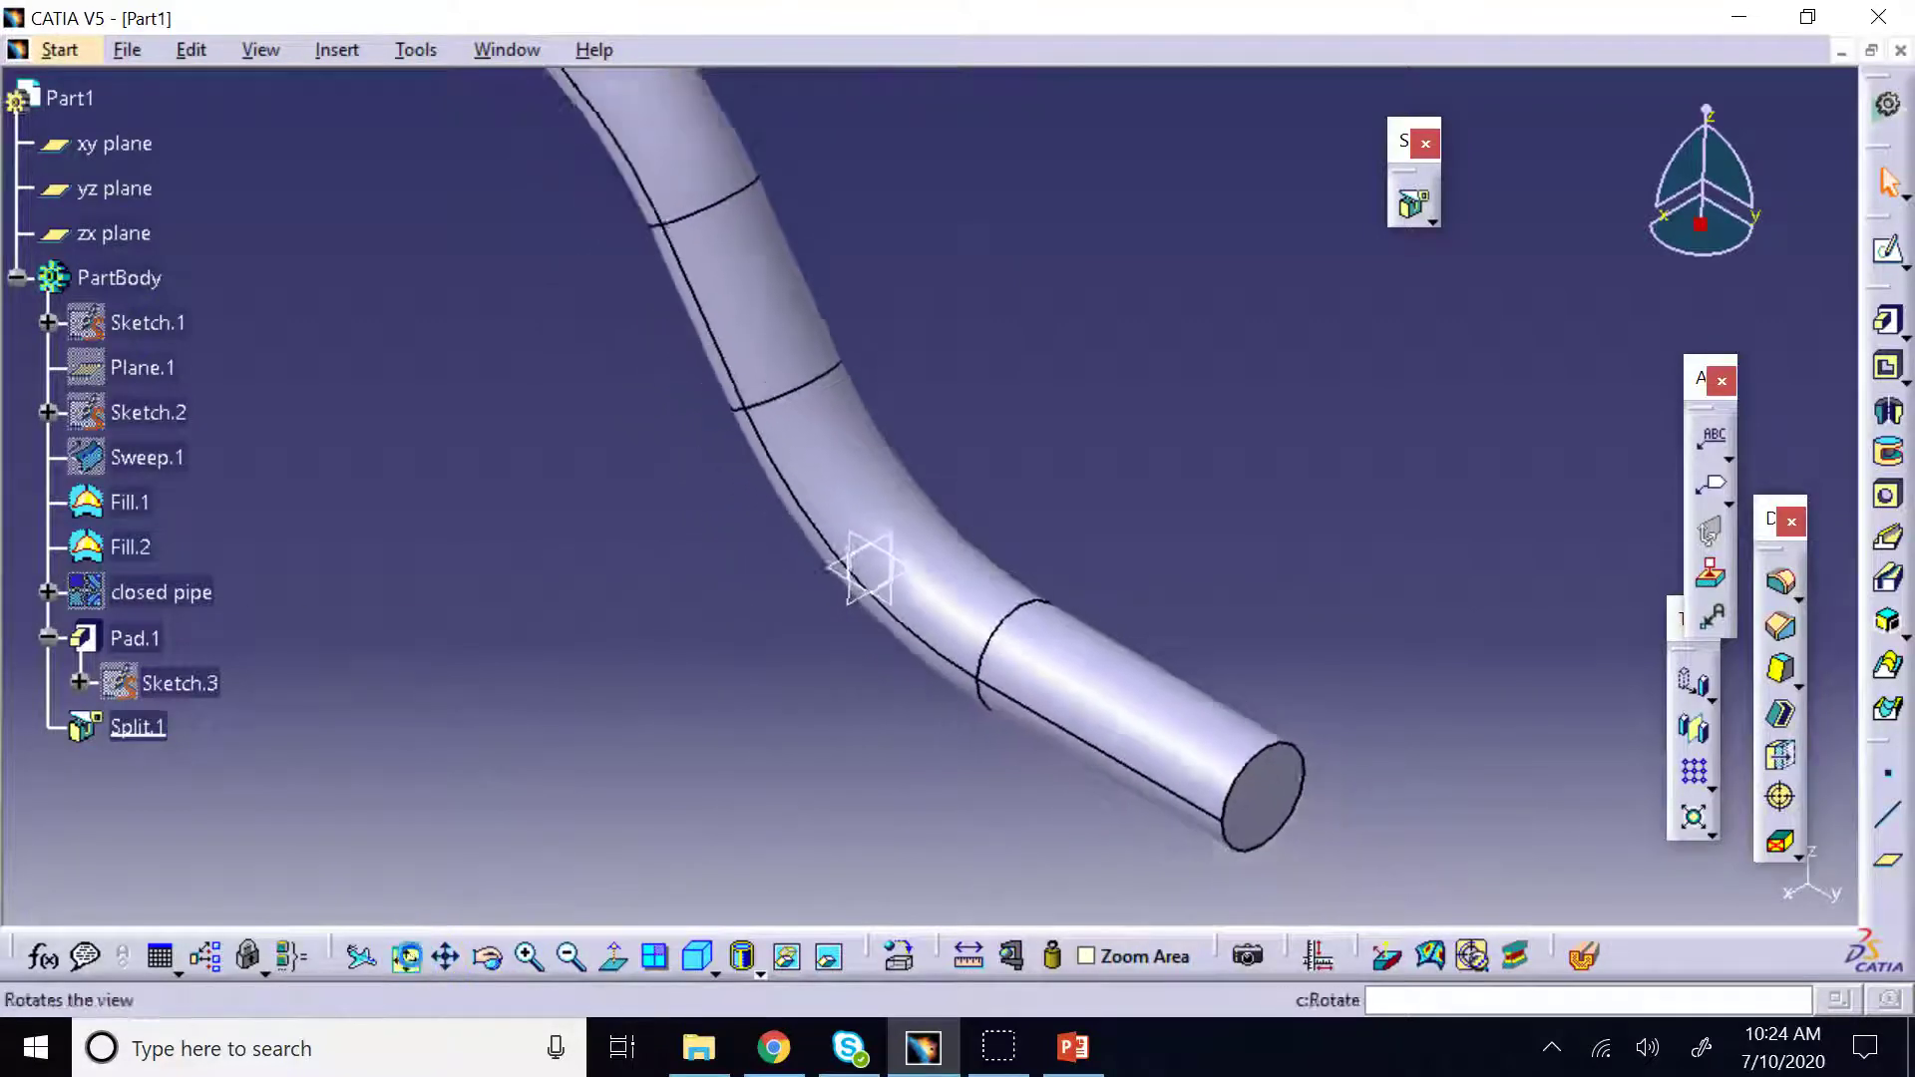
left_click(406, 955)
left_click_drag(1068, 406, 1081, 415)
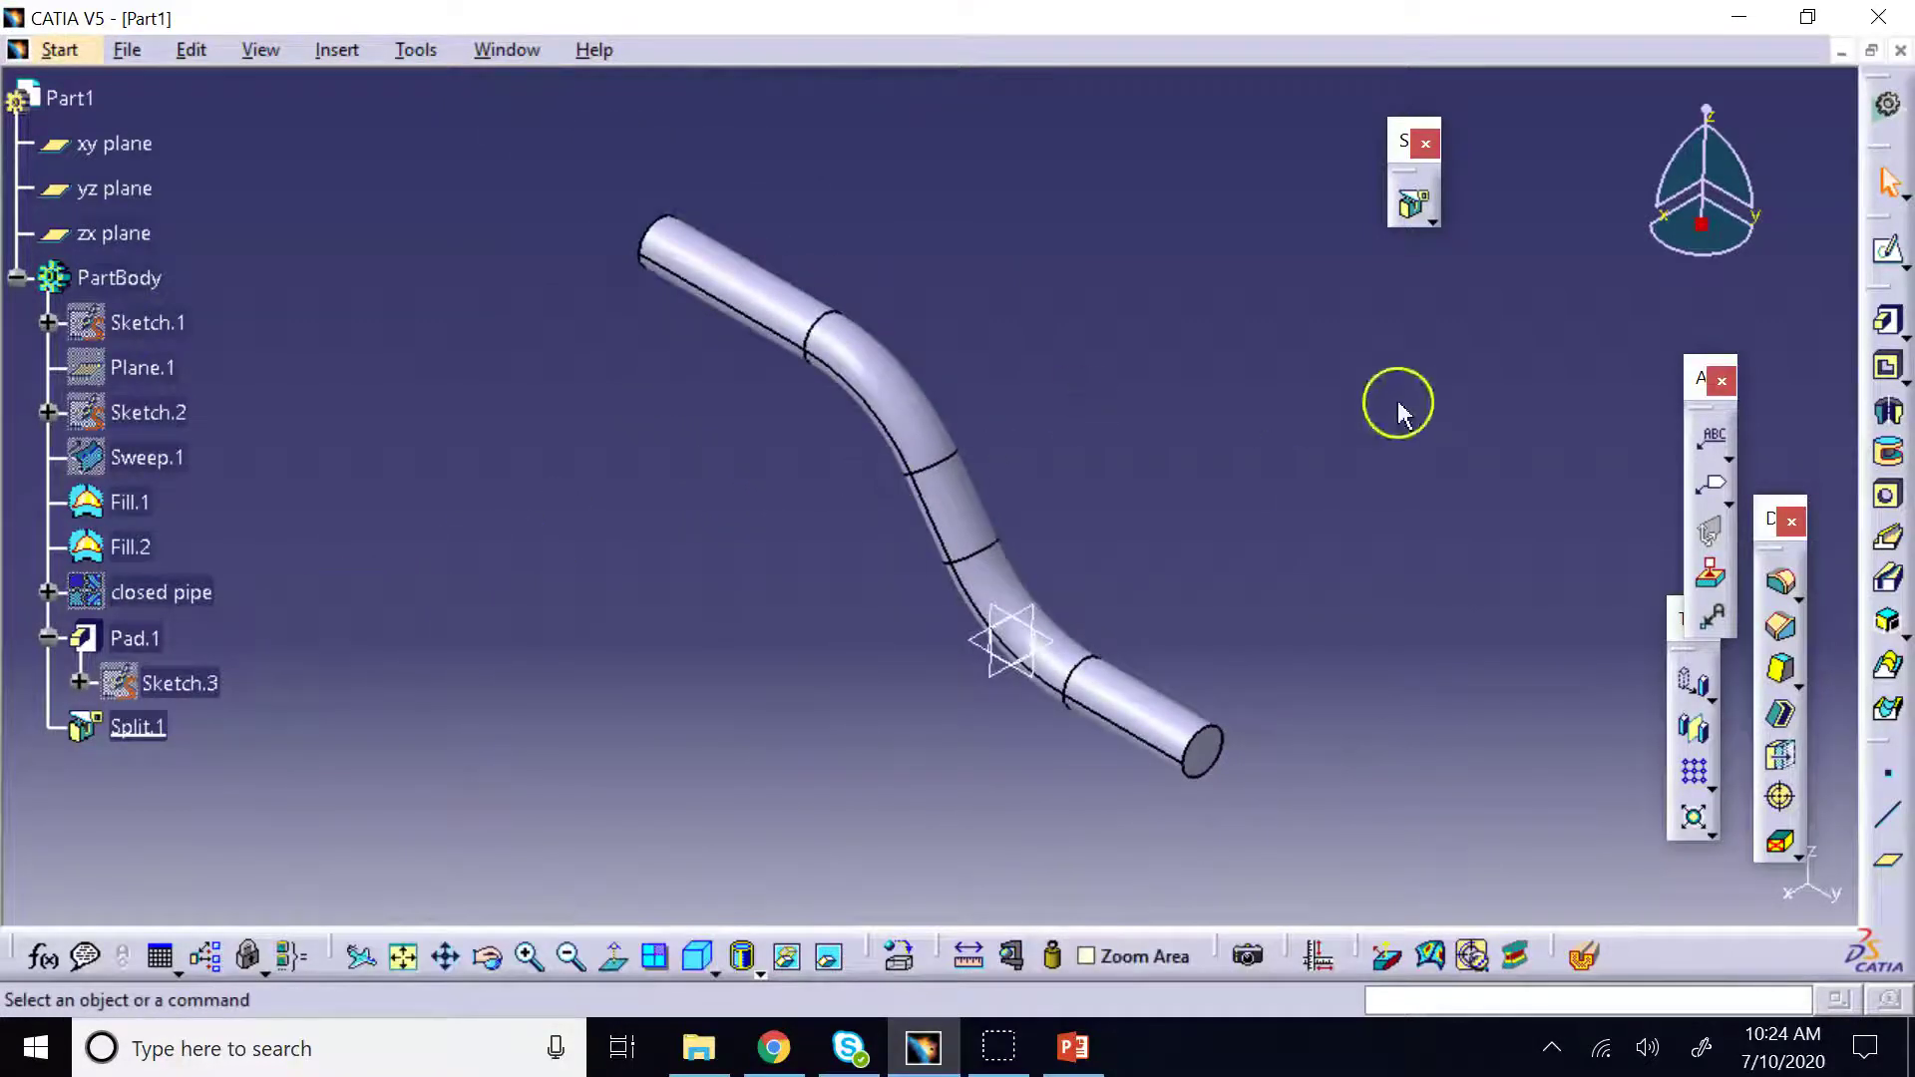
Delete the split feature and keep the pad it was cut from
left_click(1431, 220)
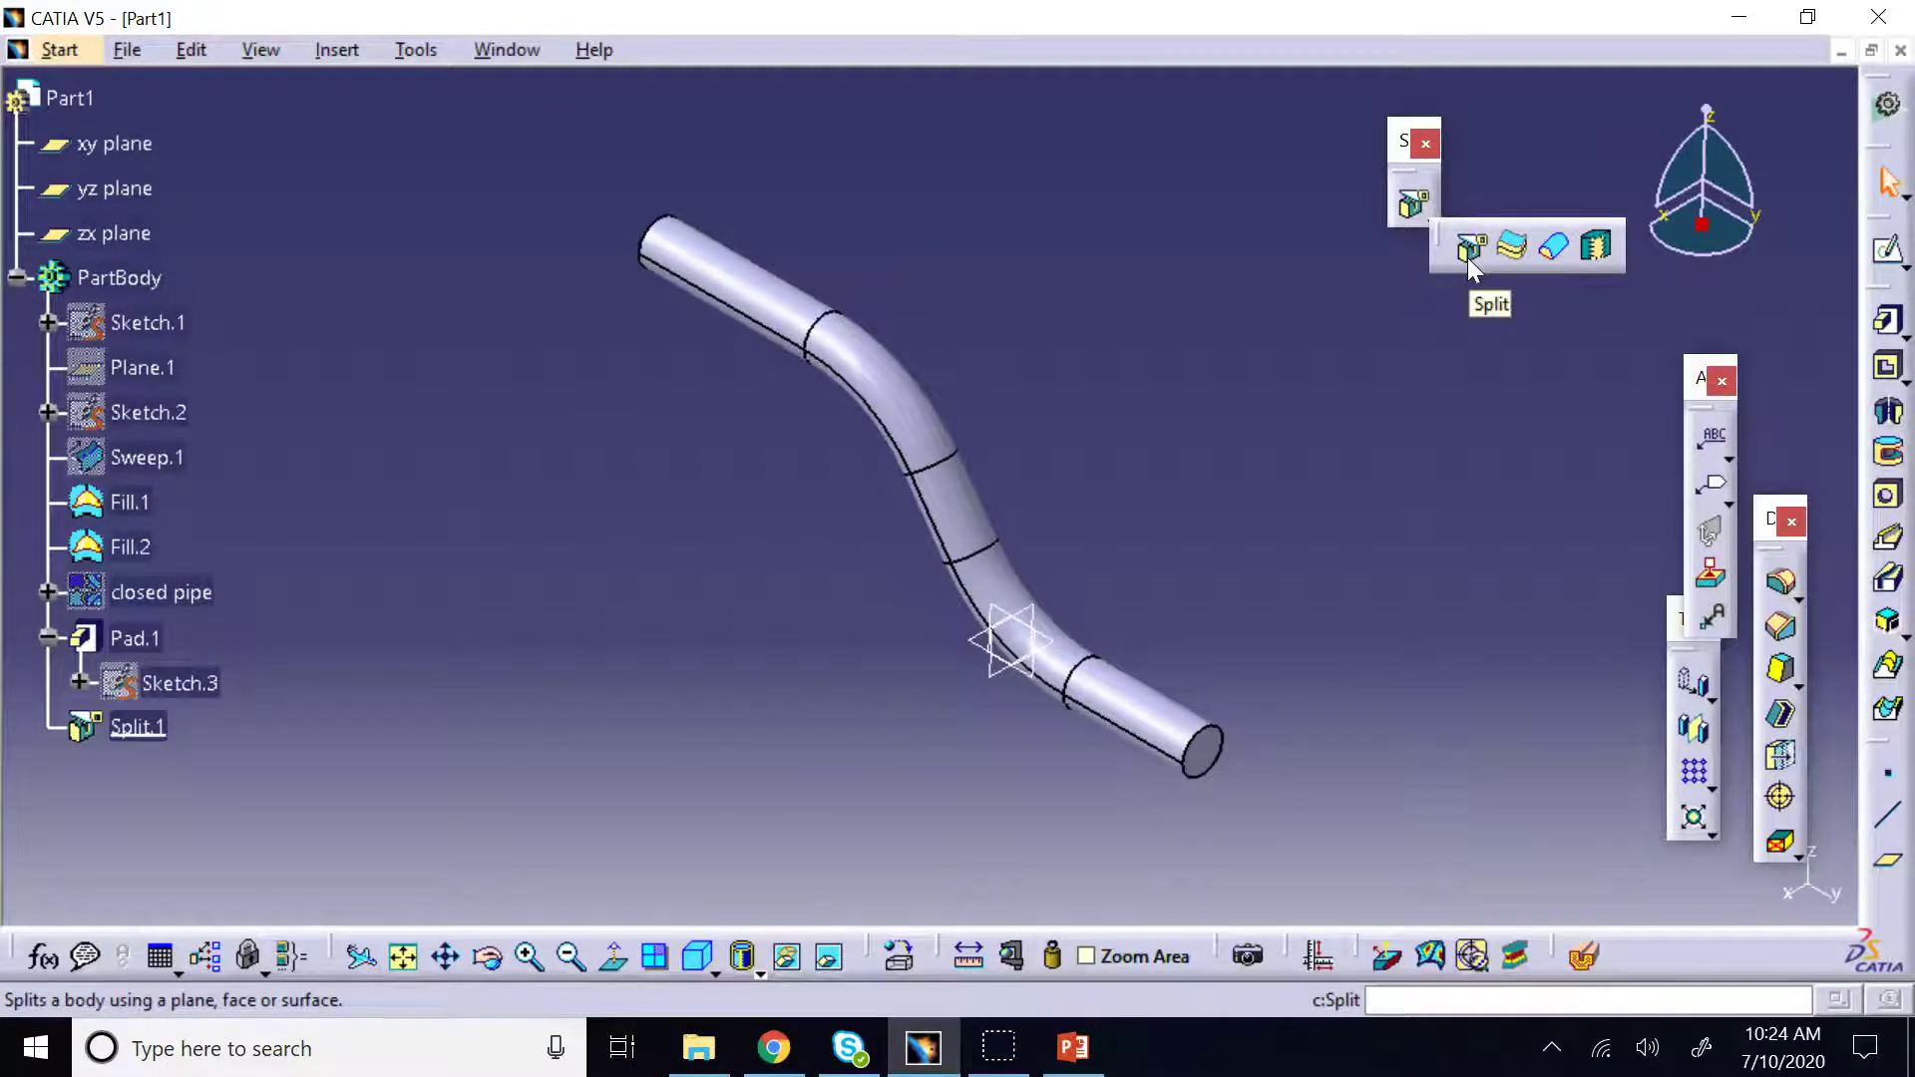
left_click(1556, 249)
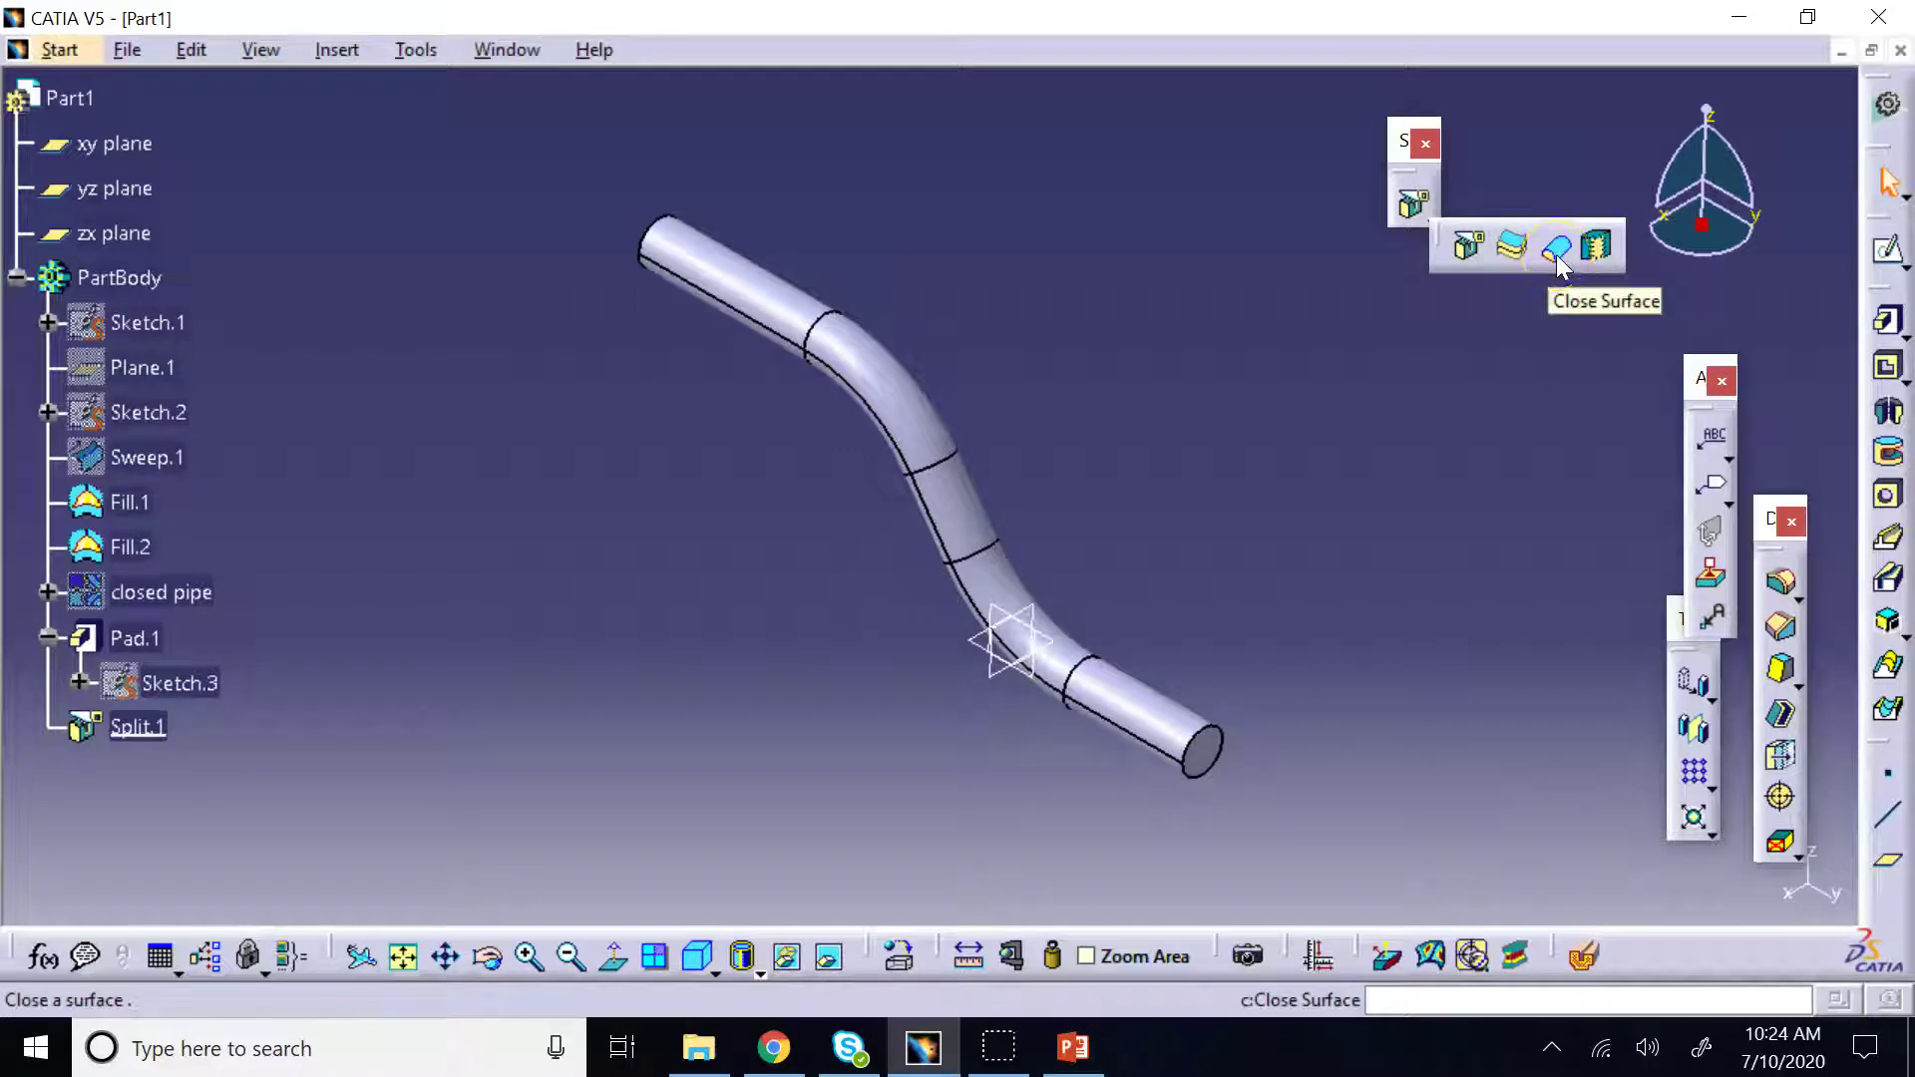
left_click(117, 644)
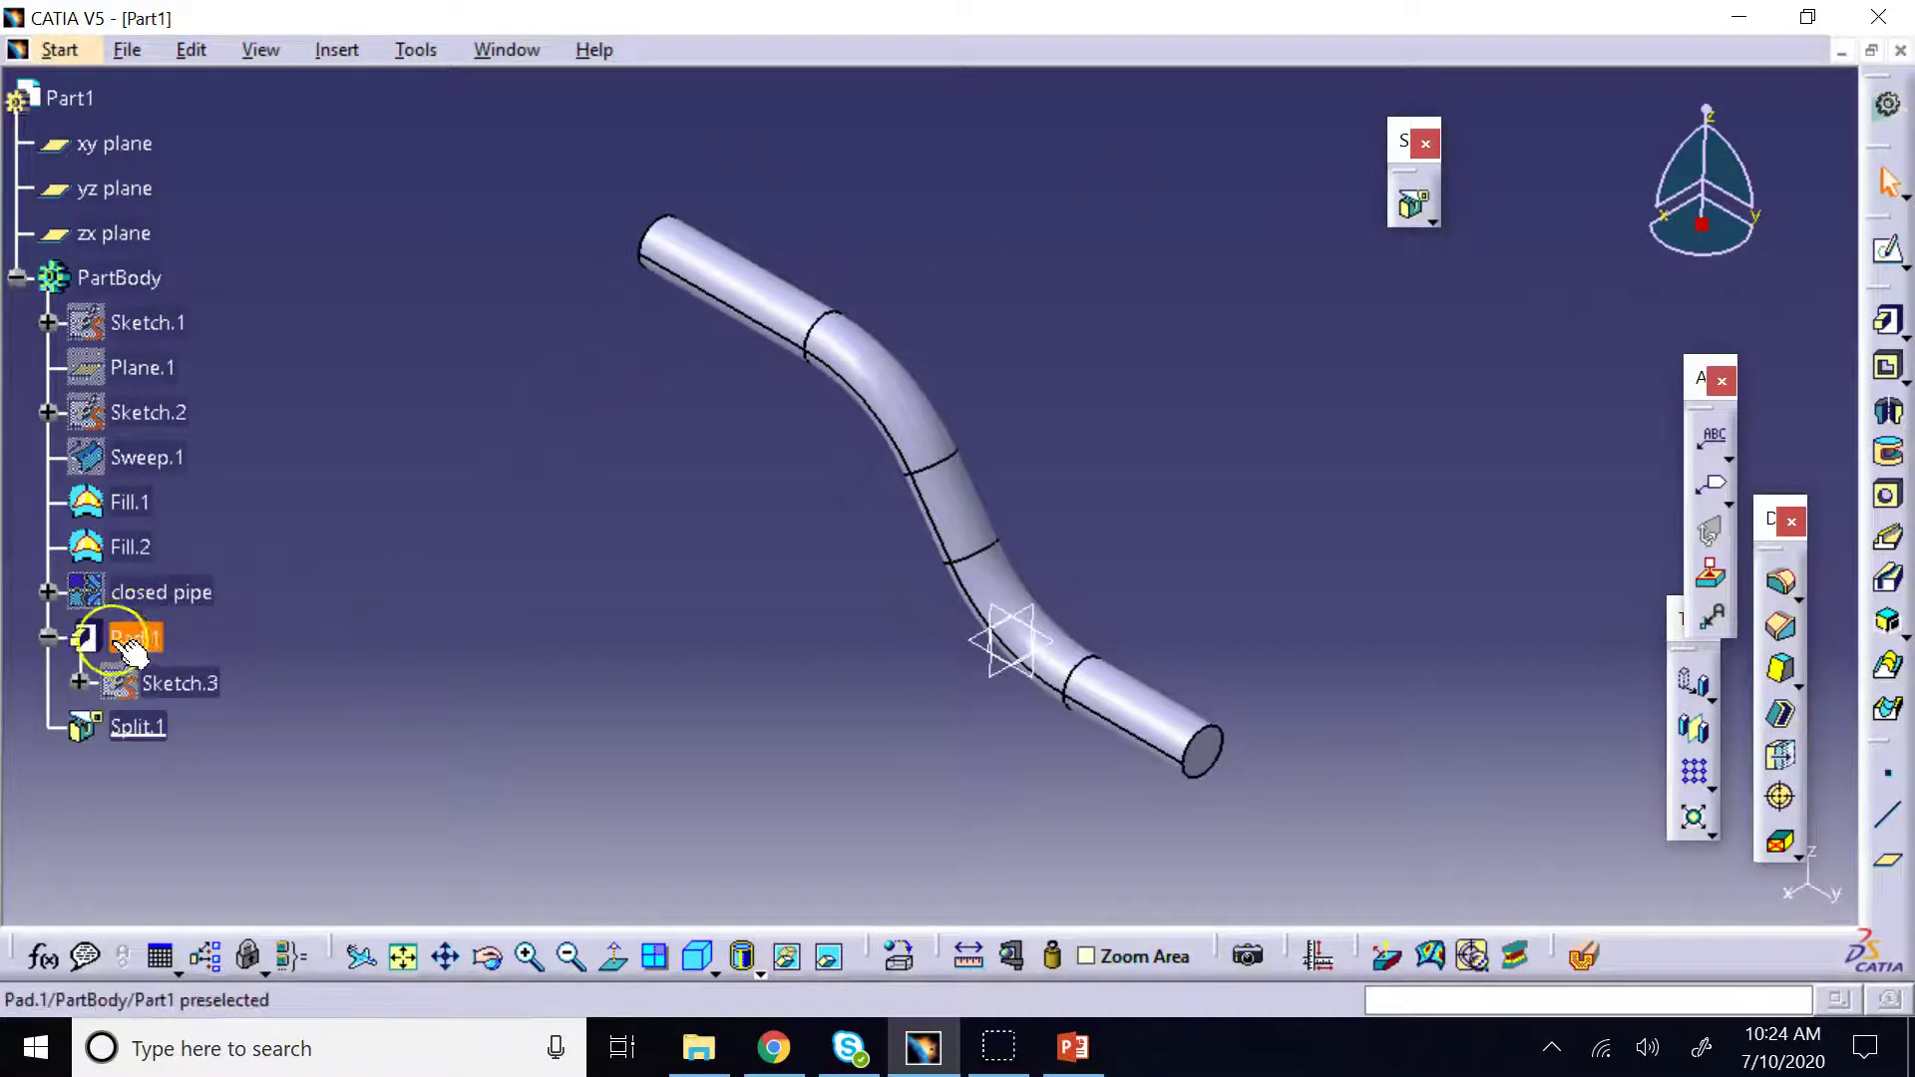
right_click(118, 648)
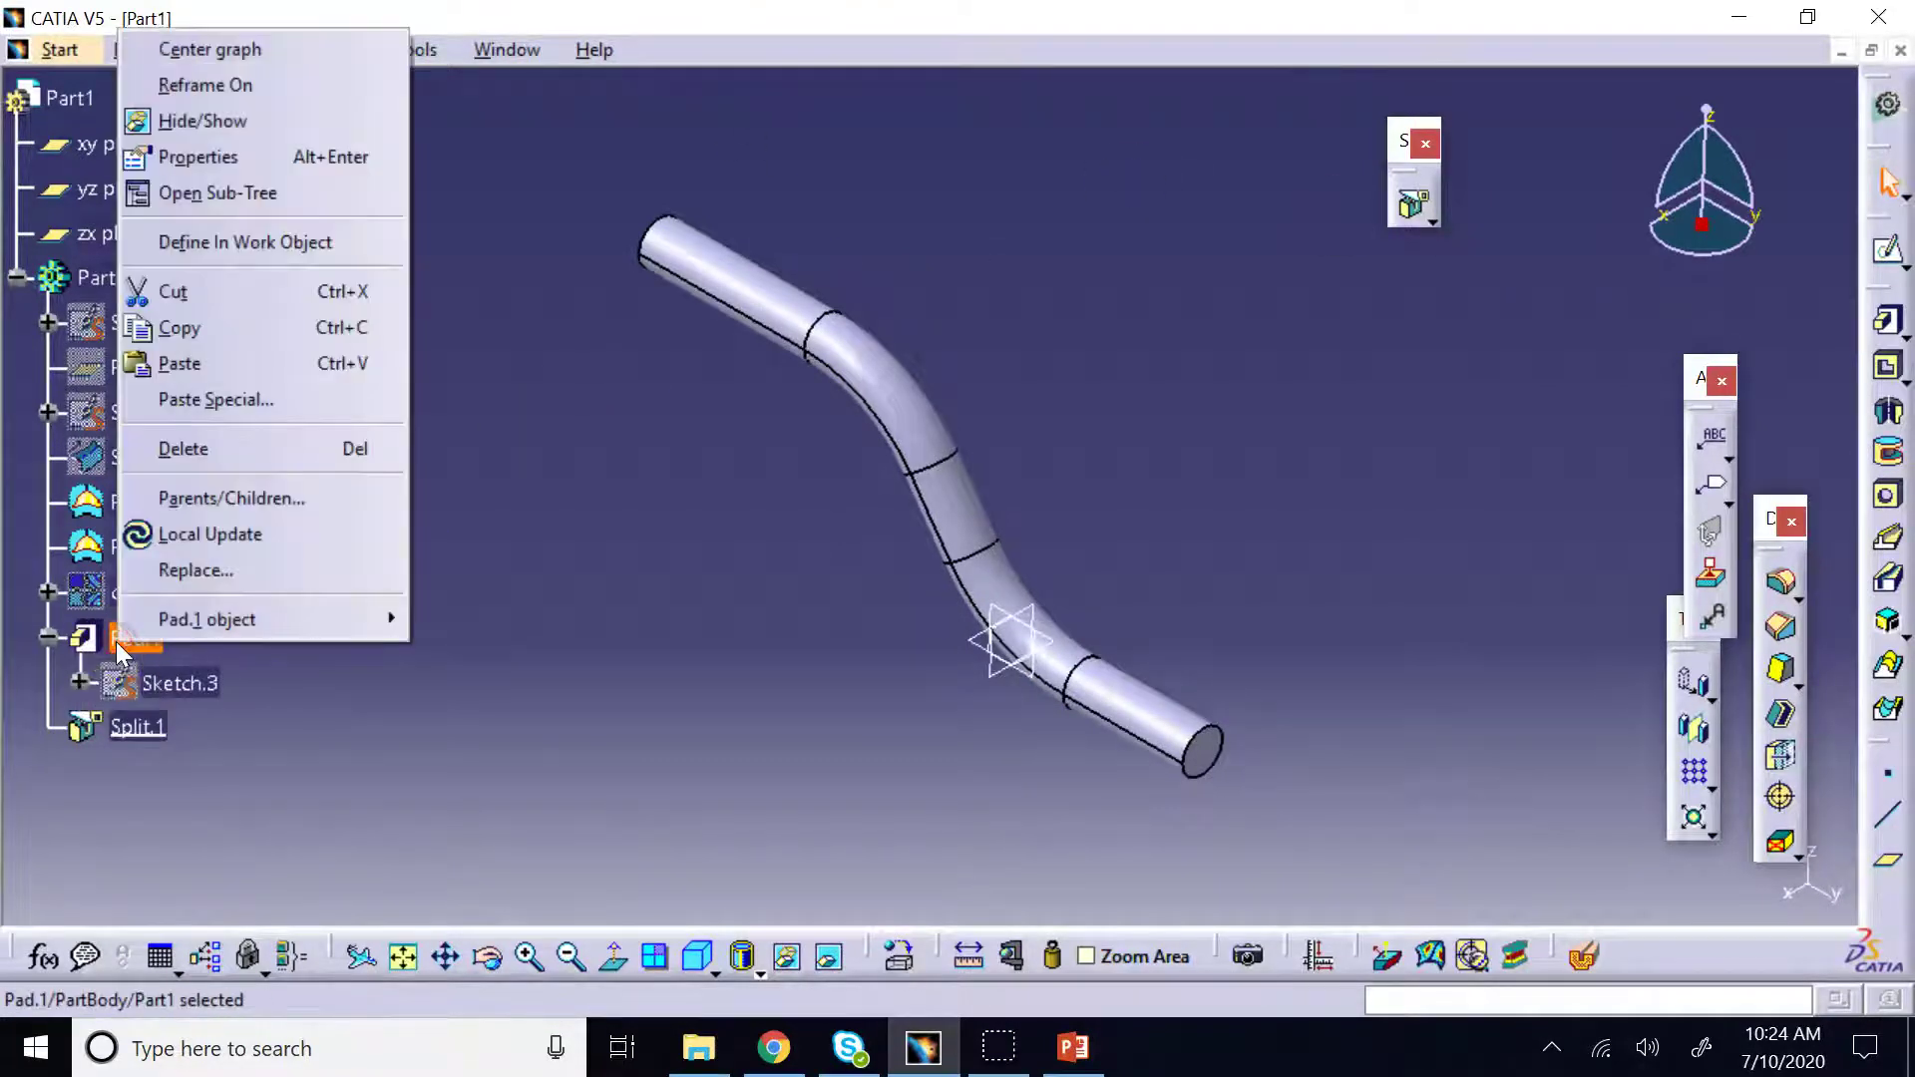
right_click(122, 733)
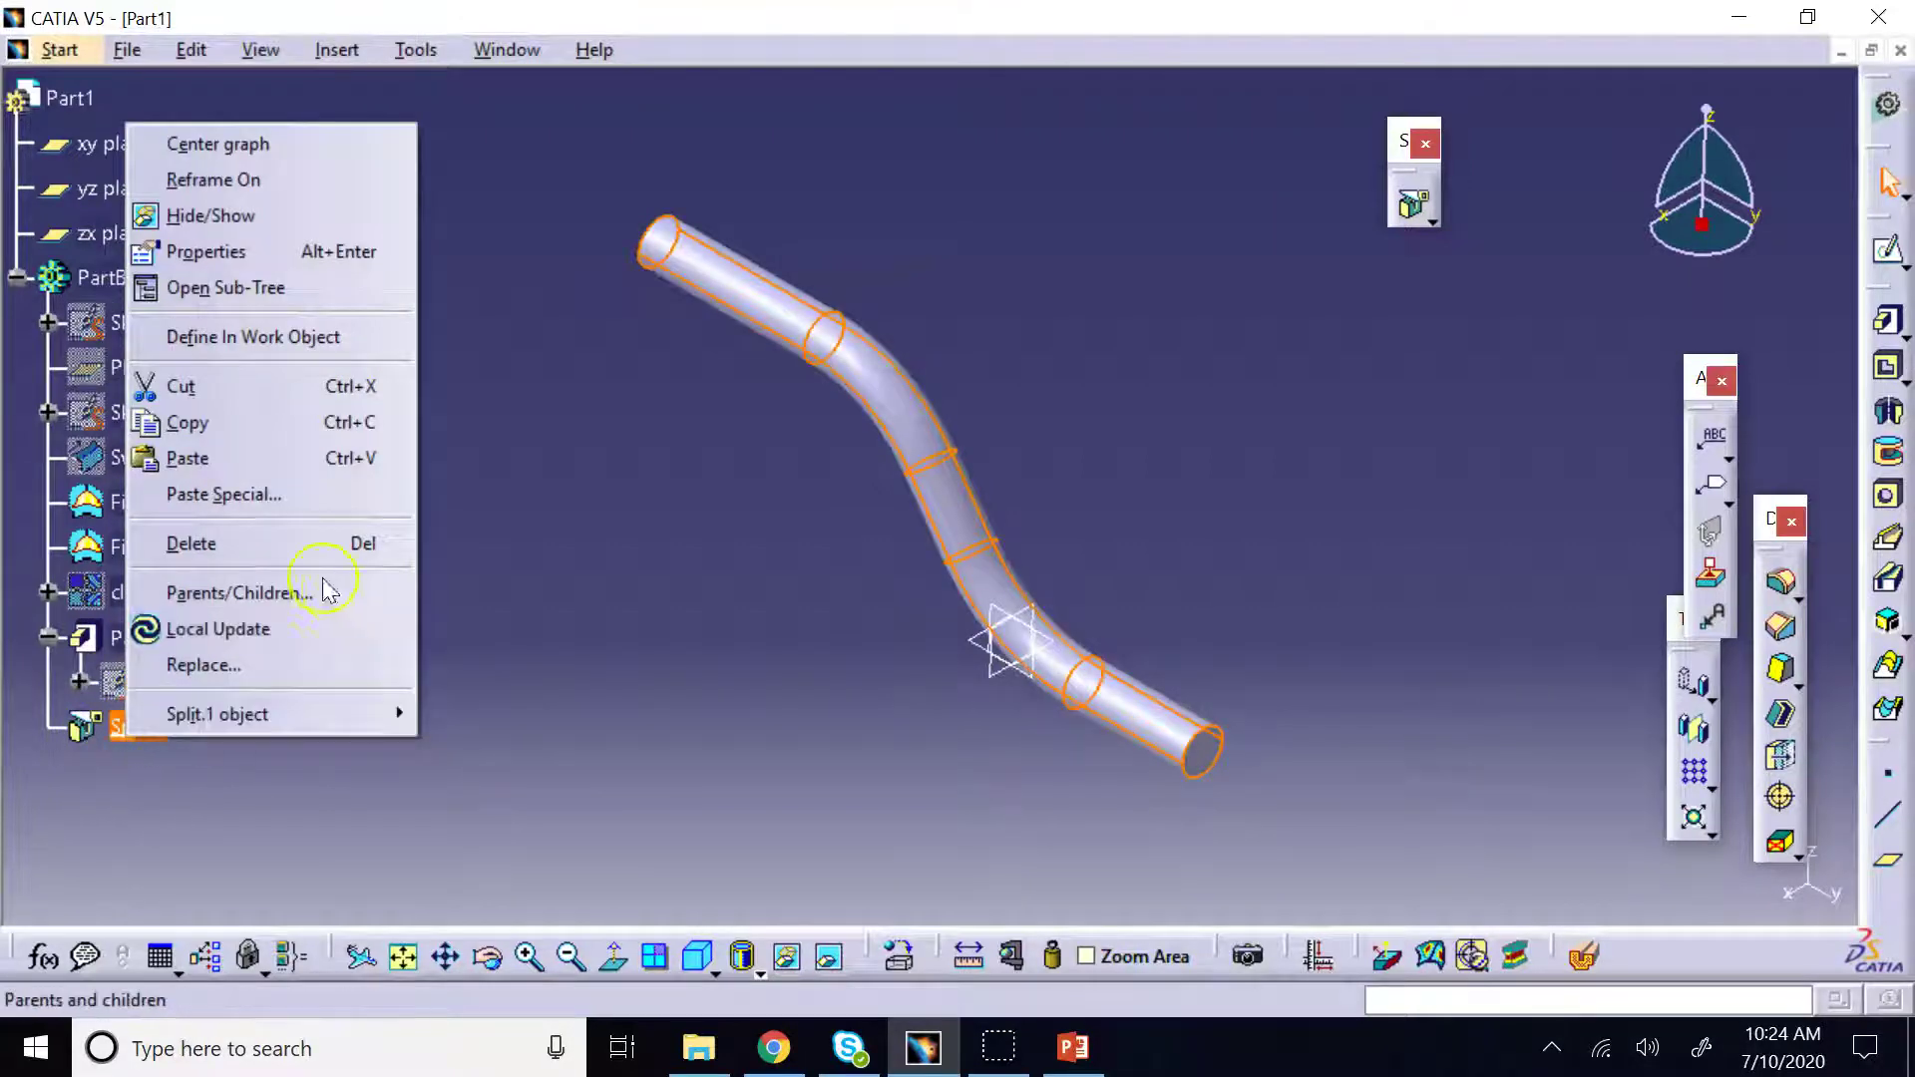
left_click(249, 544)
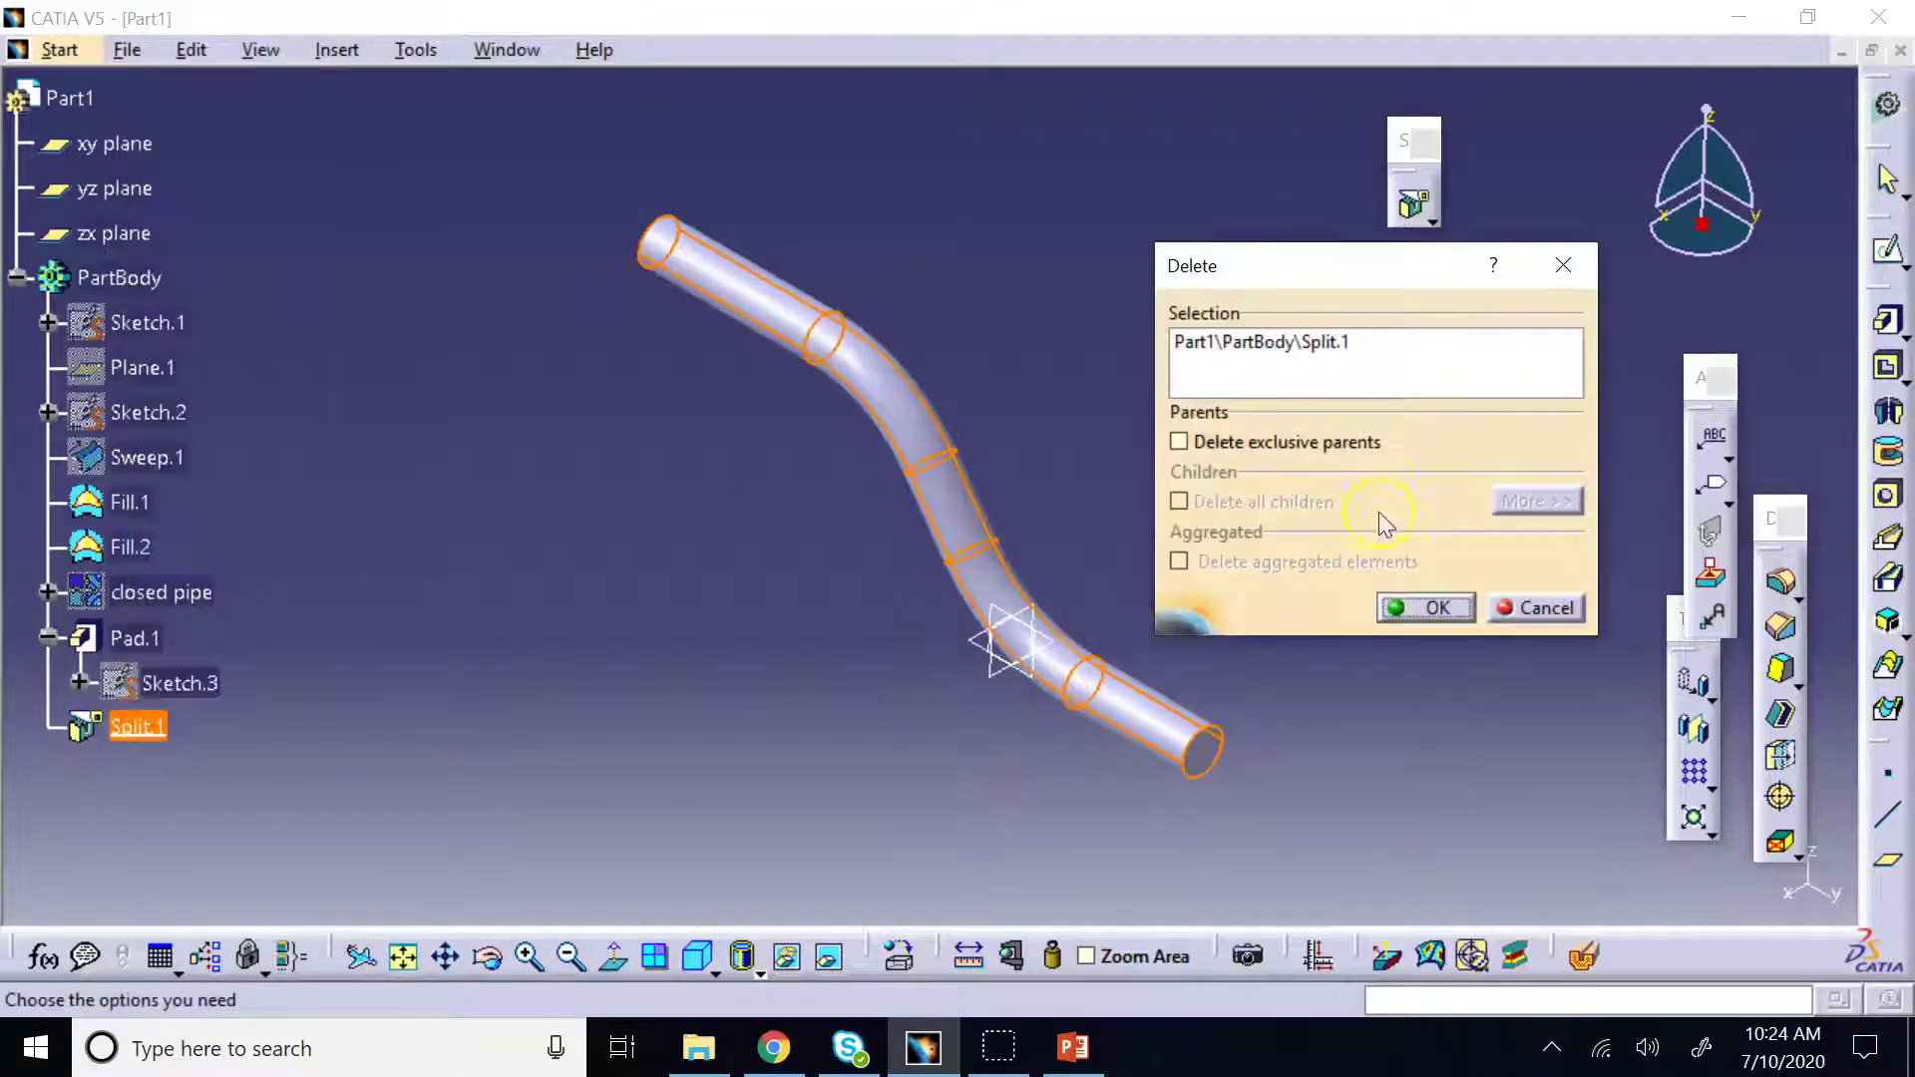
left_click(1426, 607)
Show the closed pipe surface again and delete the pad together with its sketch
right_click(158, 595)
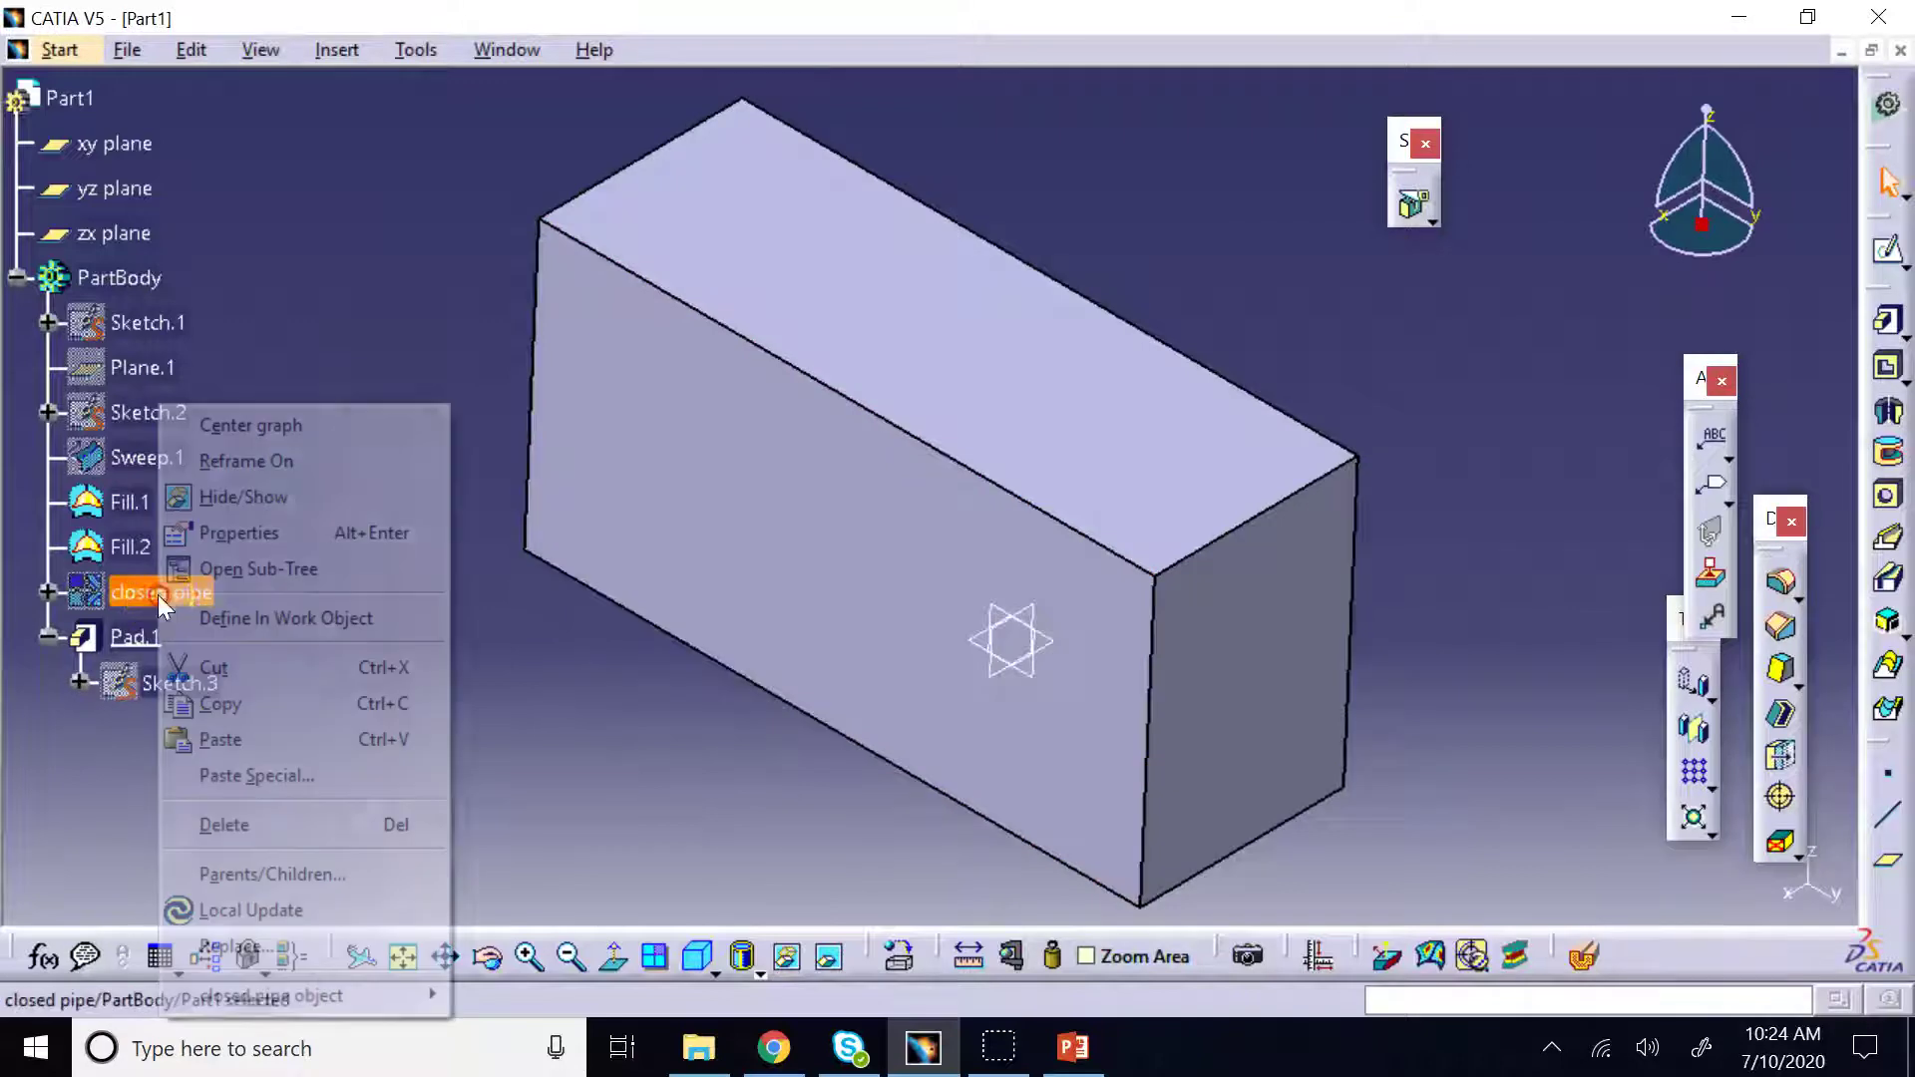
left_click(213, 507)
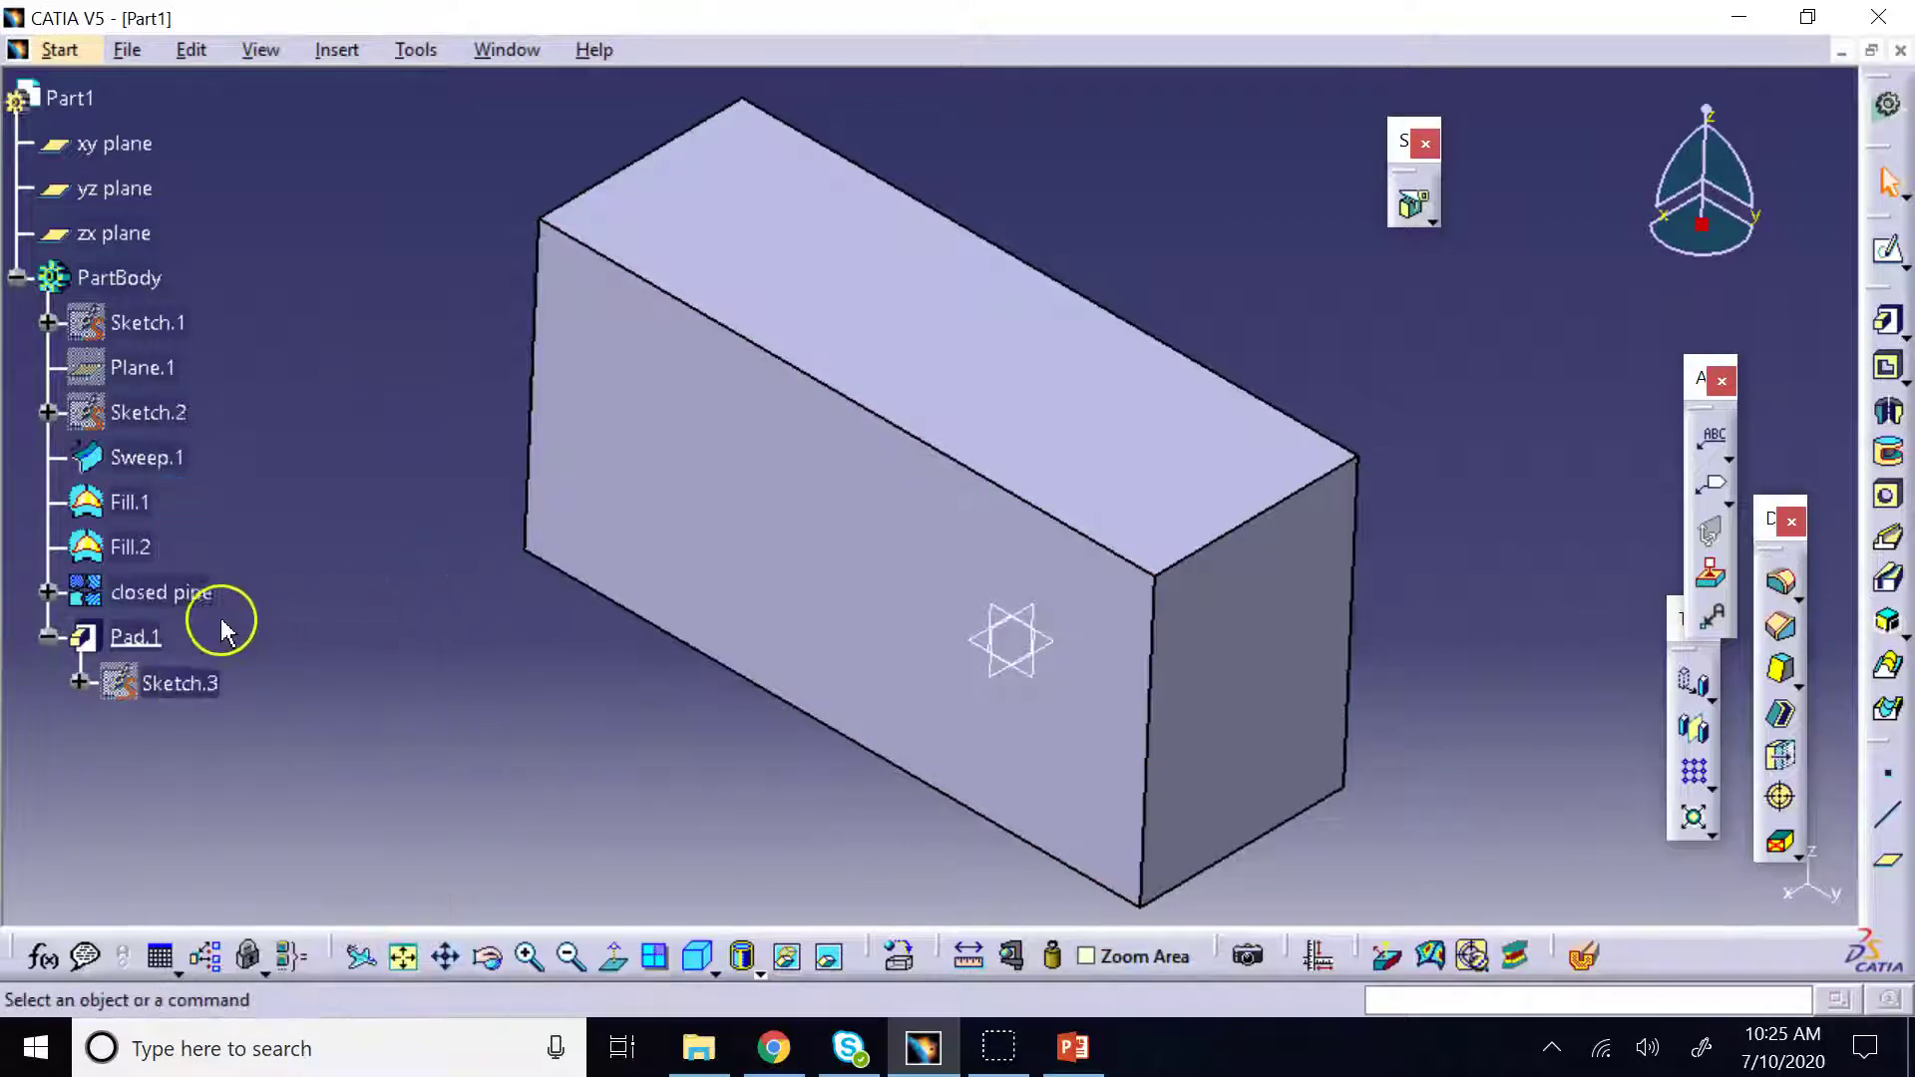
right_click(146, 639)
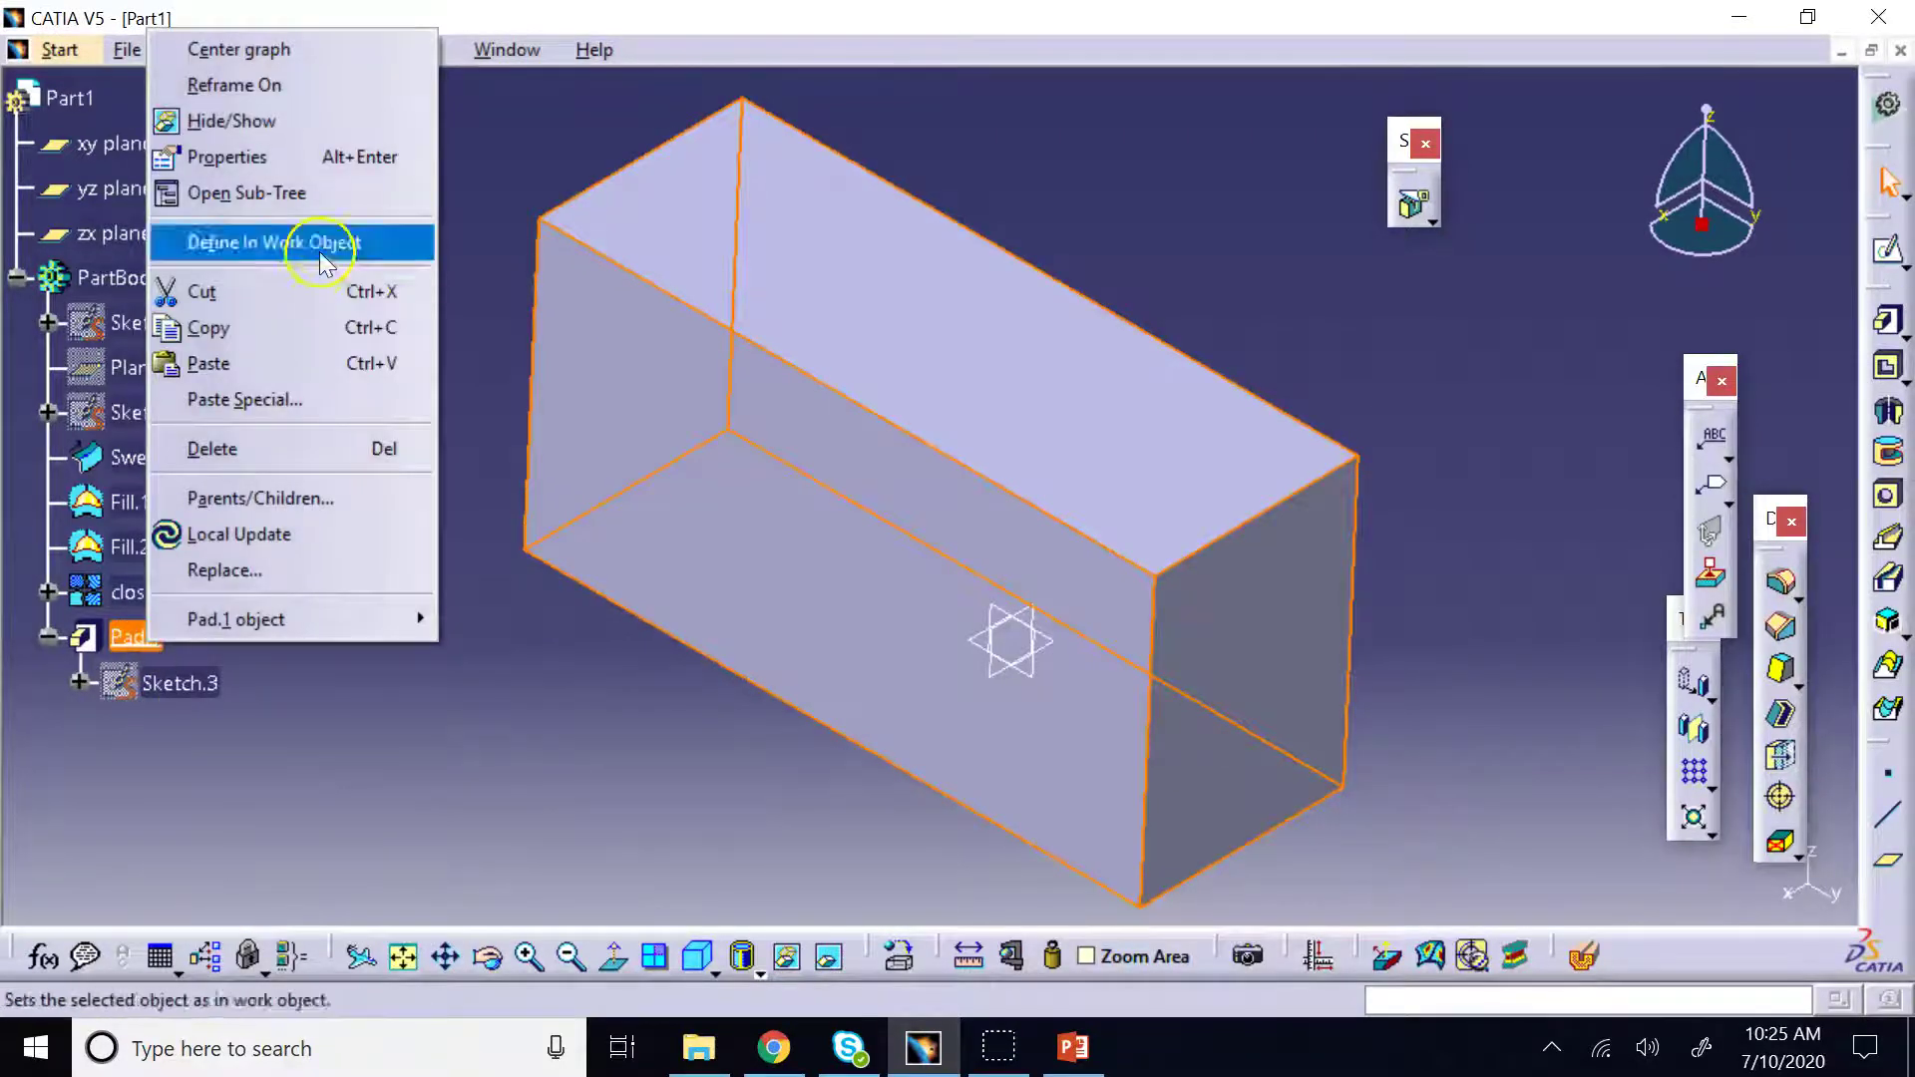
left_click(239, 448)
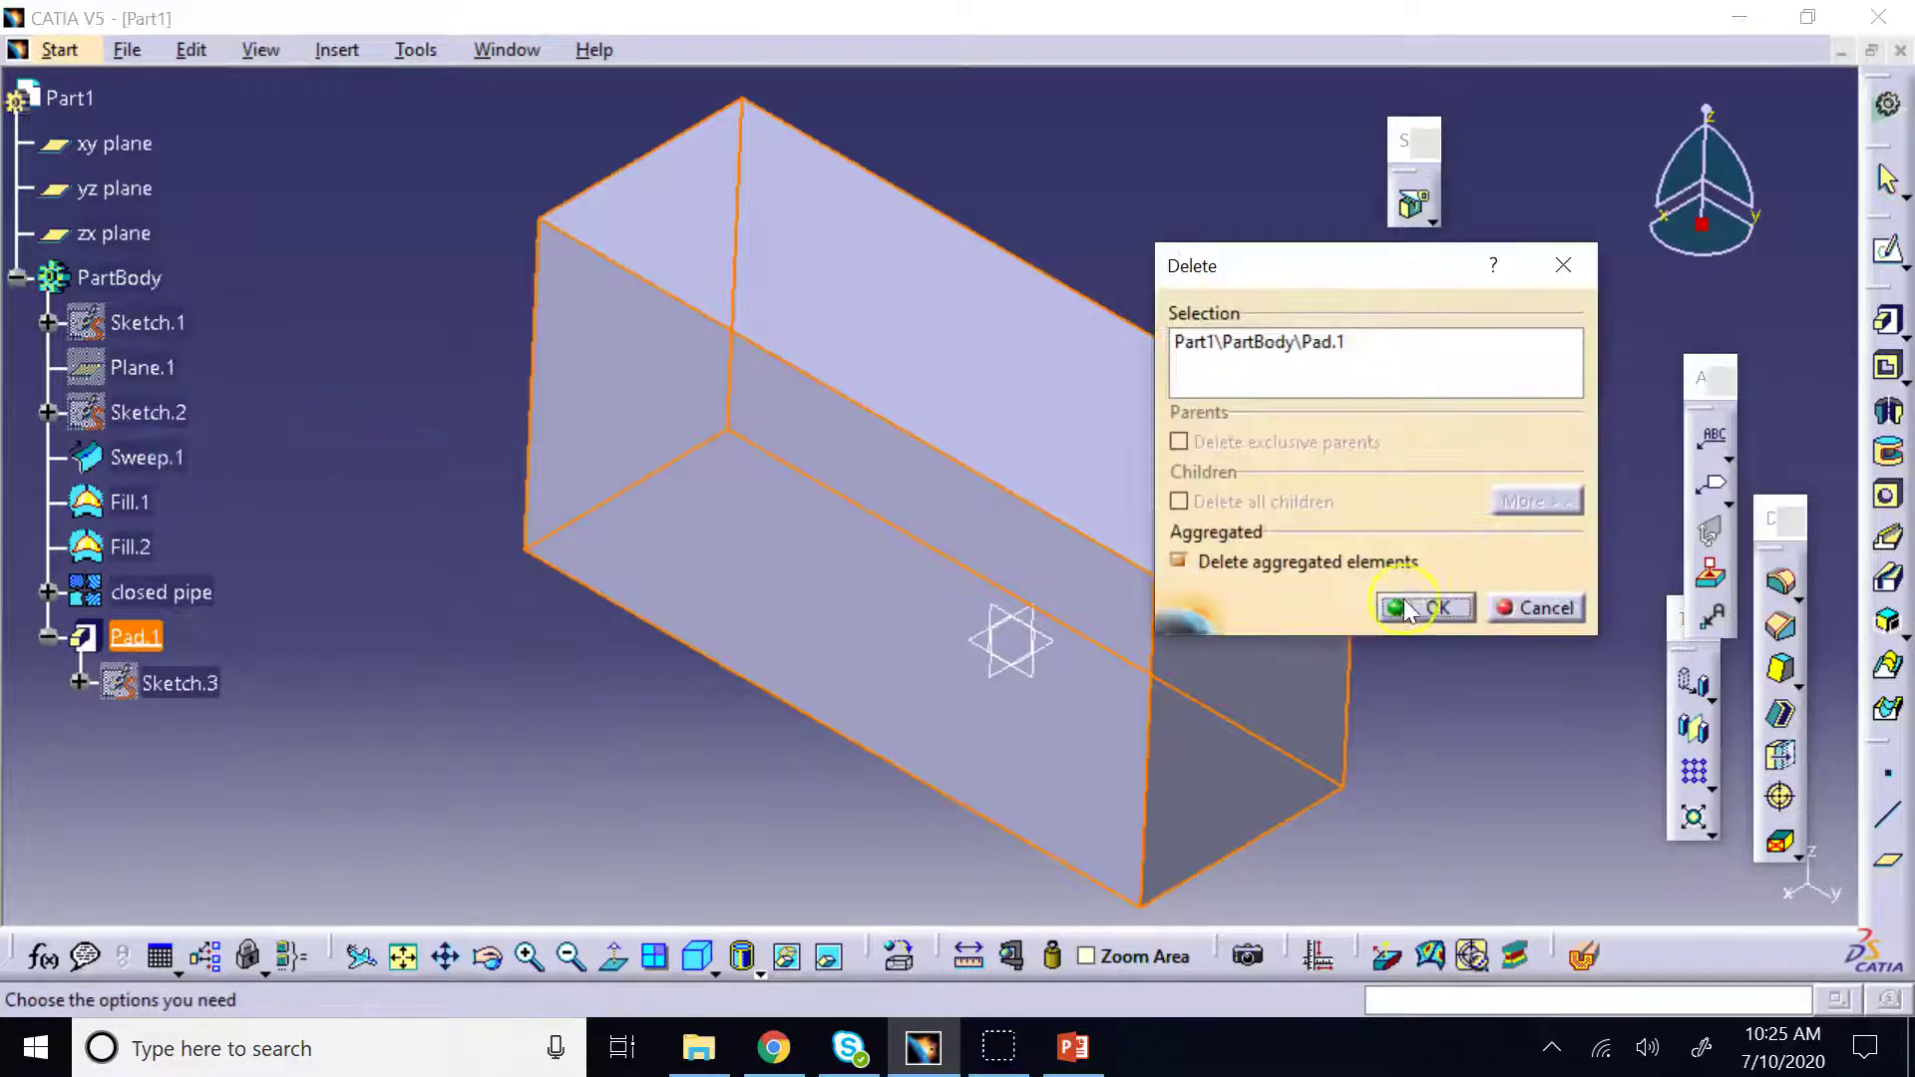
left_click(1406, 609)
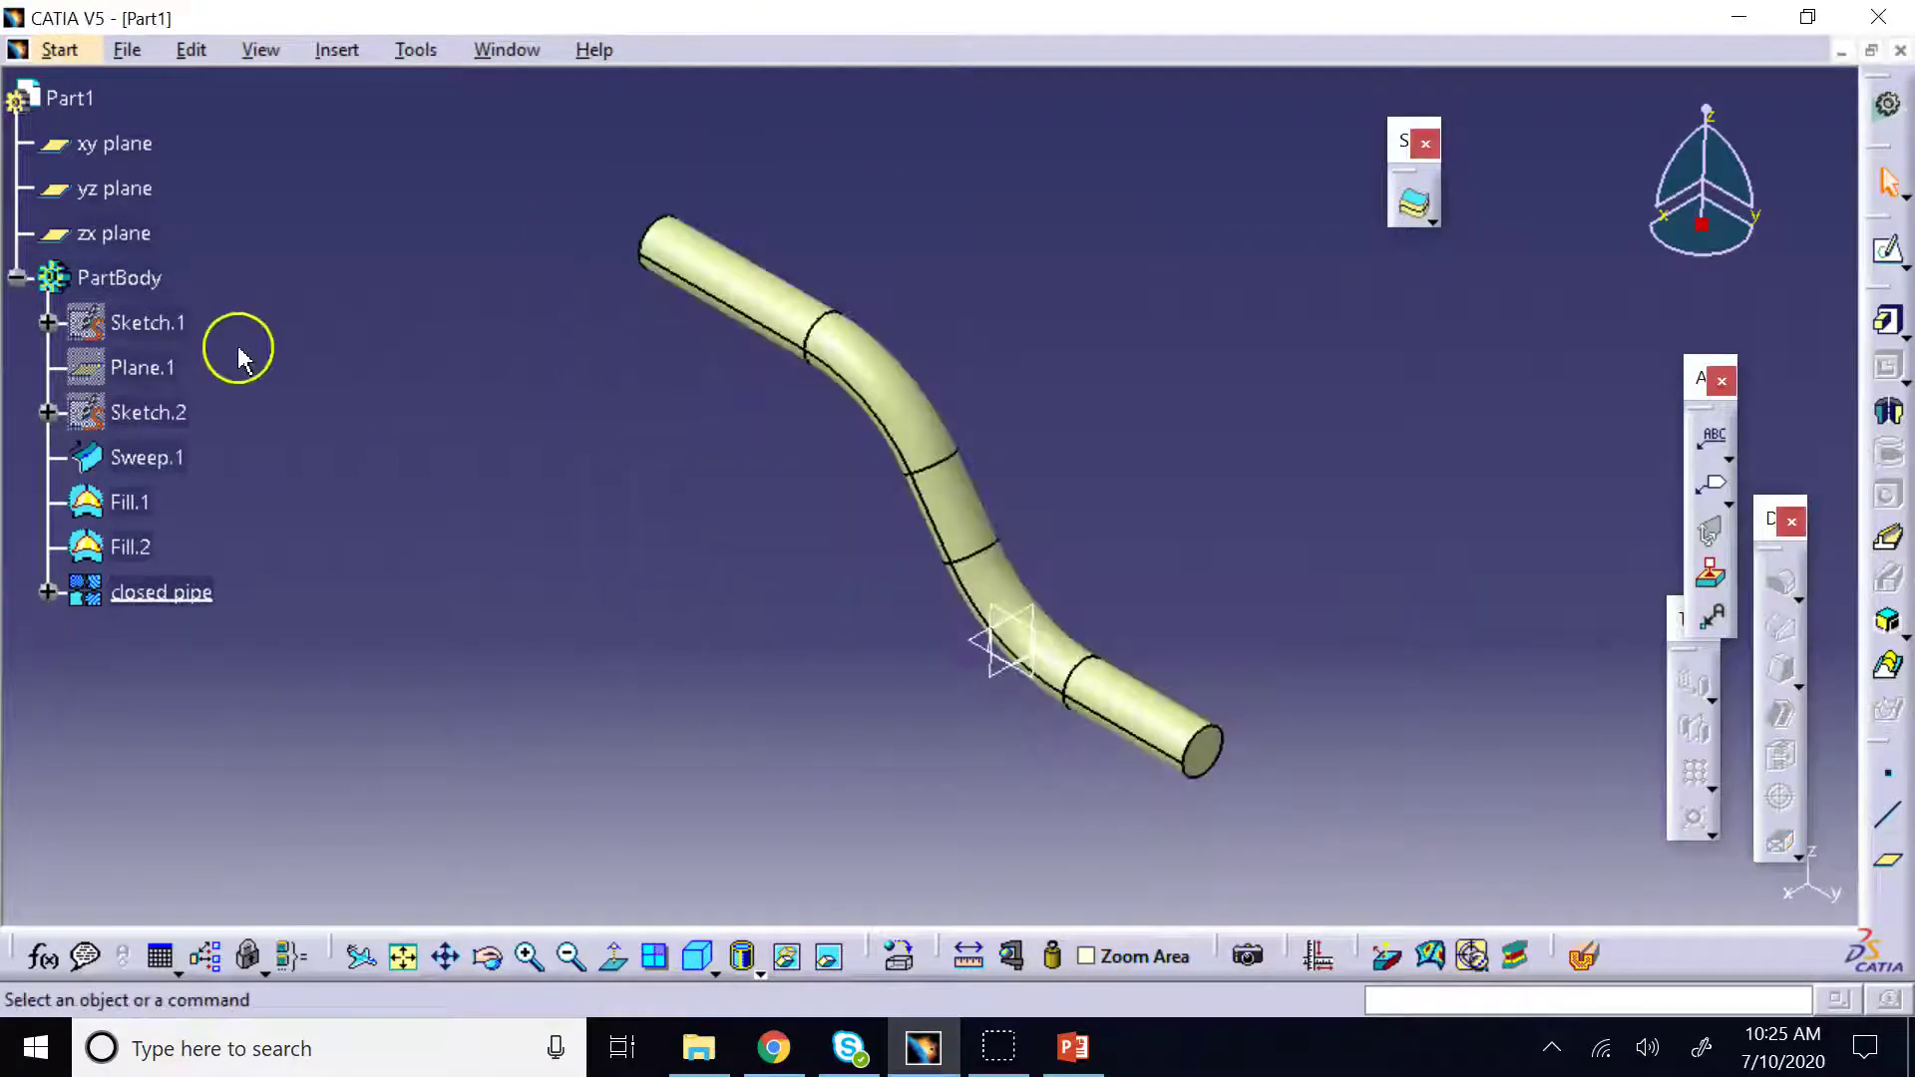
Turn the closed pipe surface into a solid with Close Surface and hide the original surface
left_click(185, 606)
left_click(1427, 224)
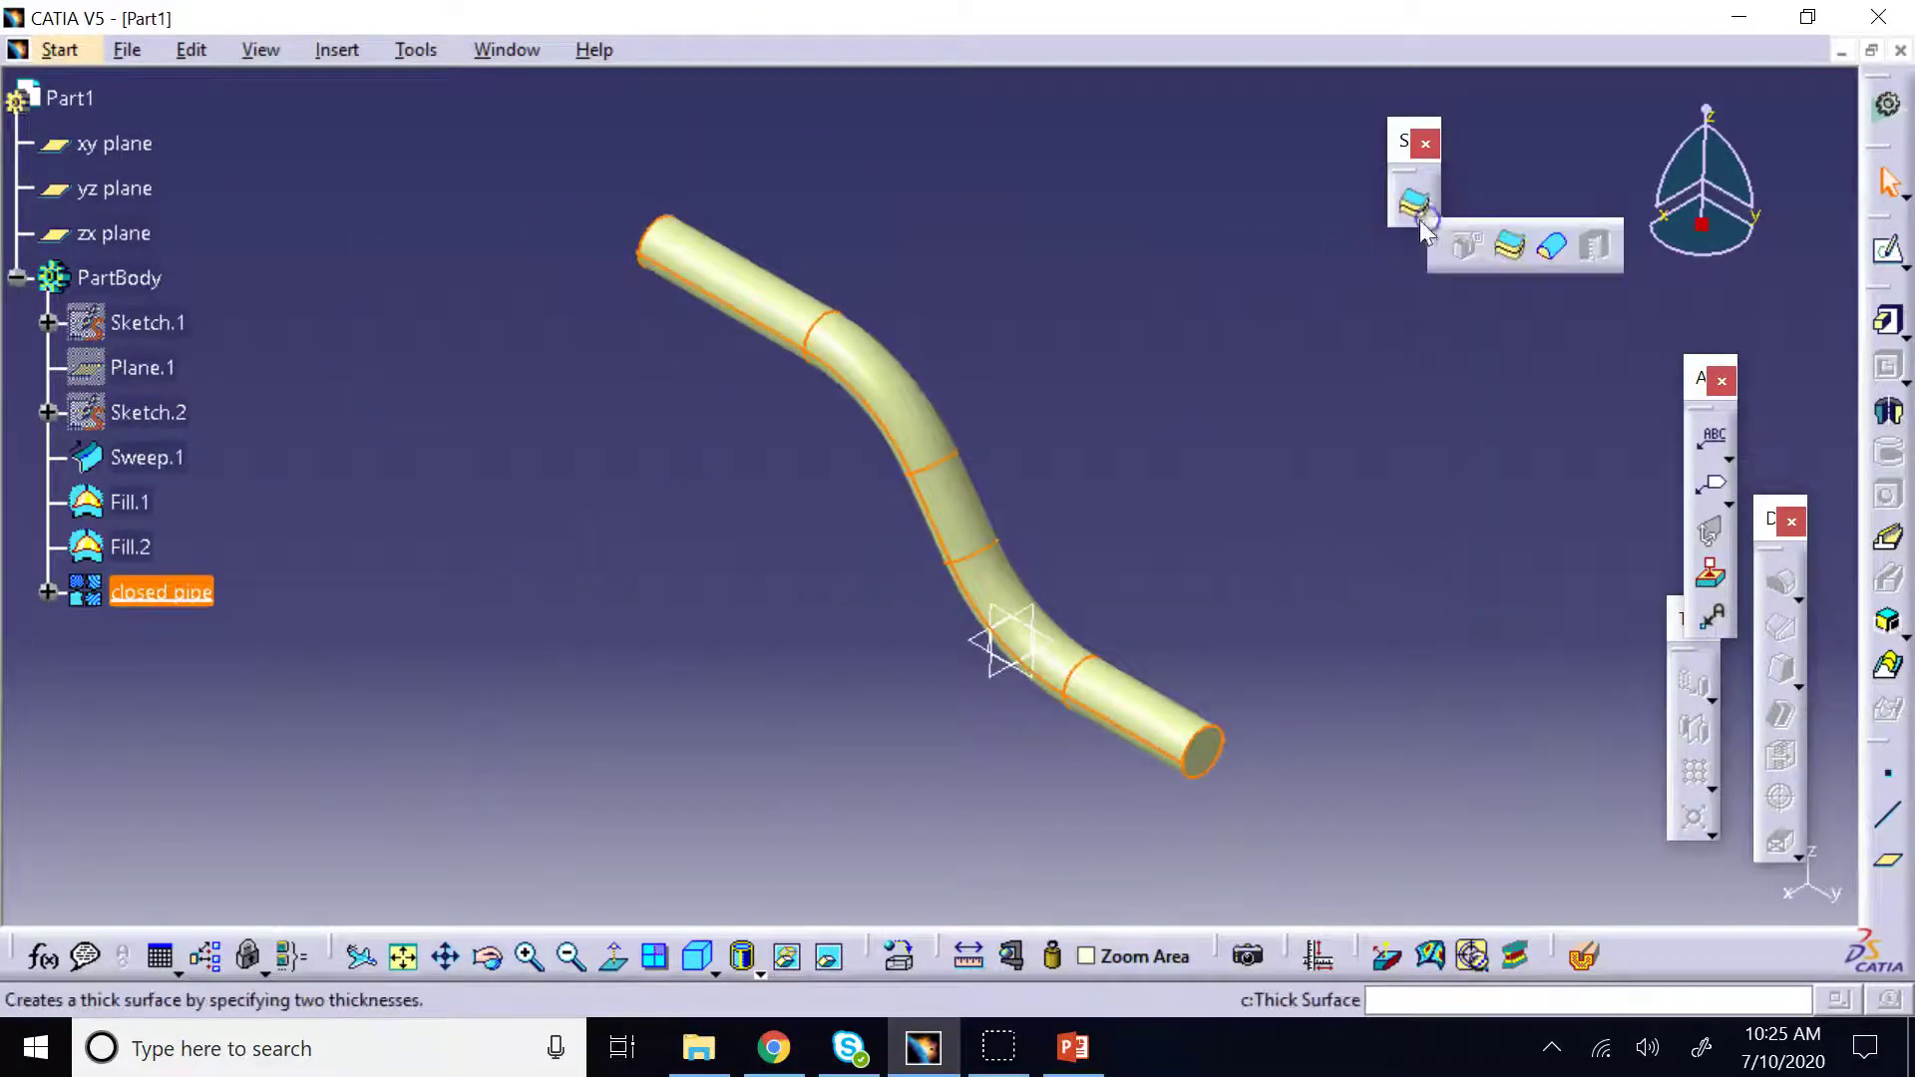
left_click(1554, 247)
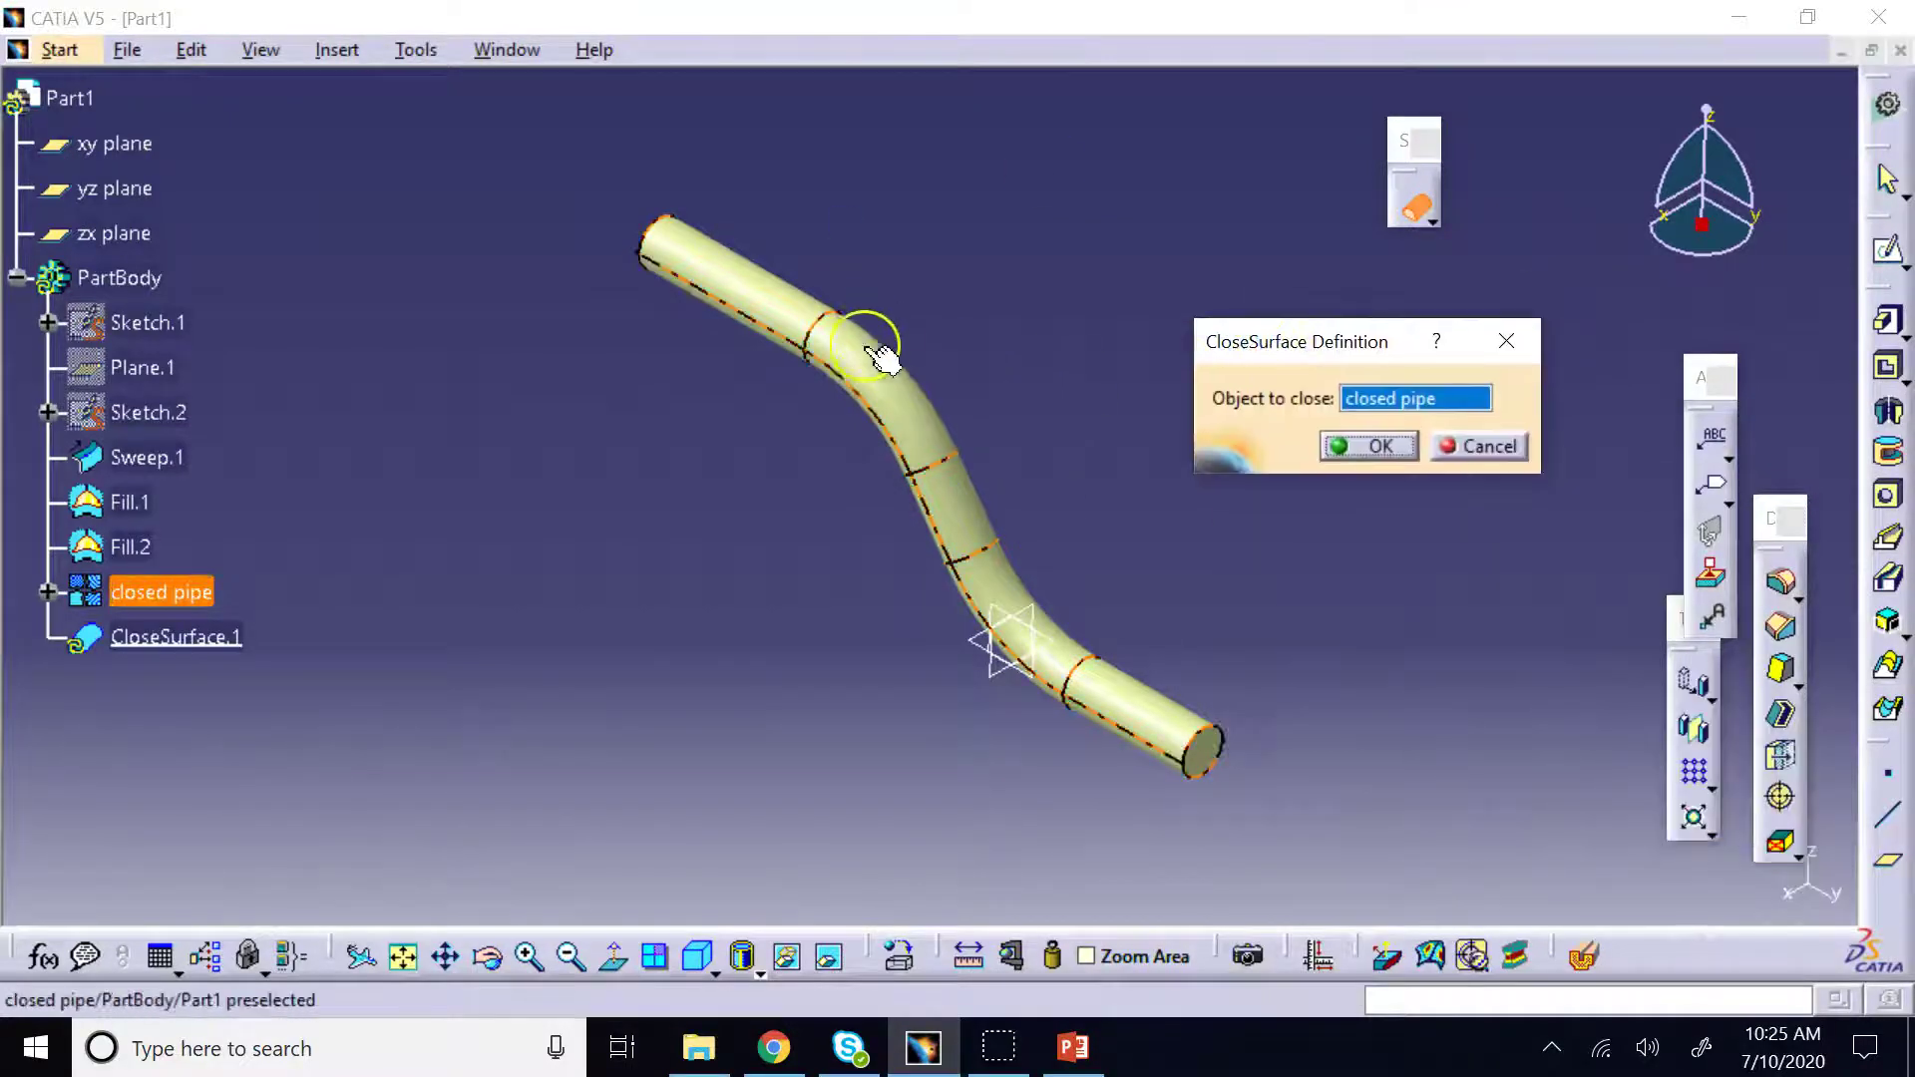
left_click(1359, 452)
left_click(338, 500)
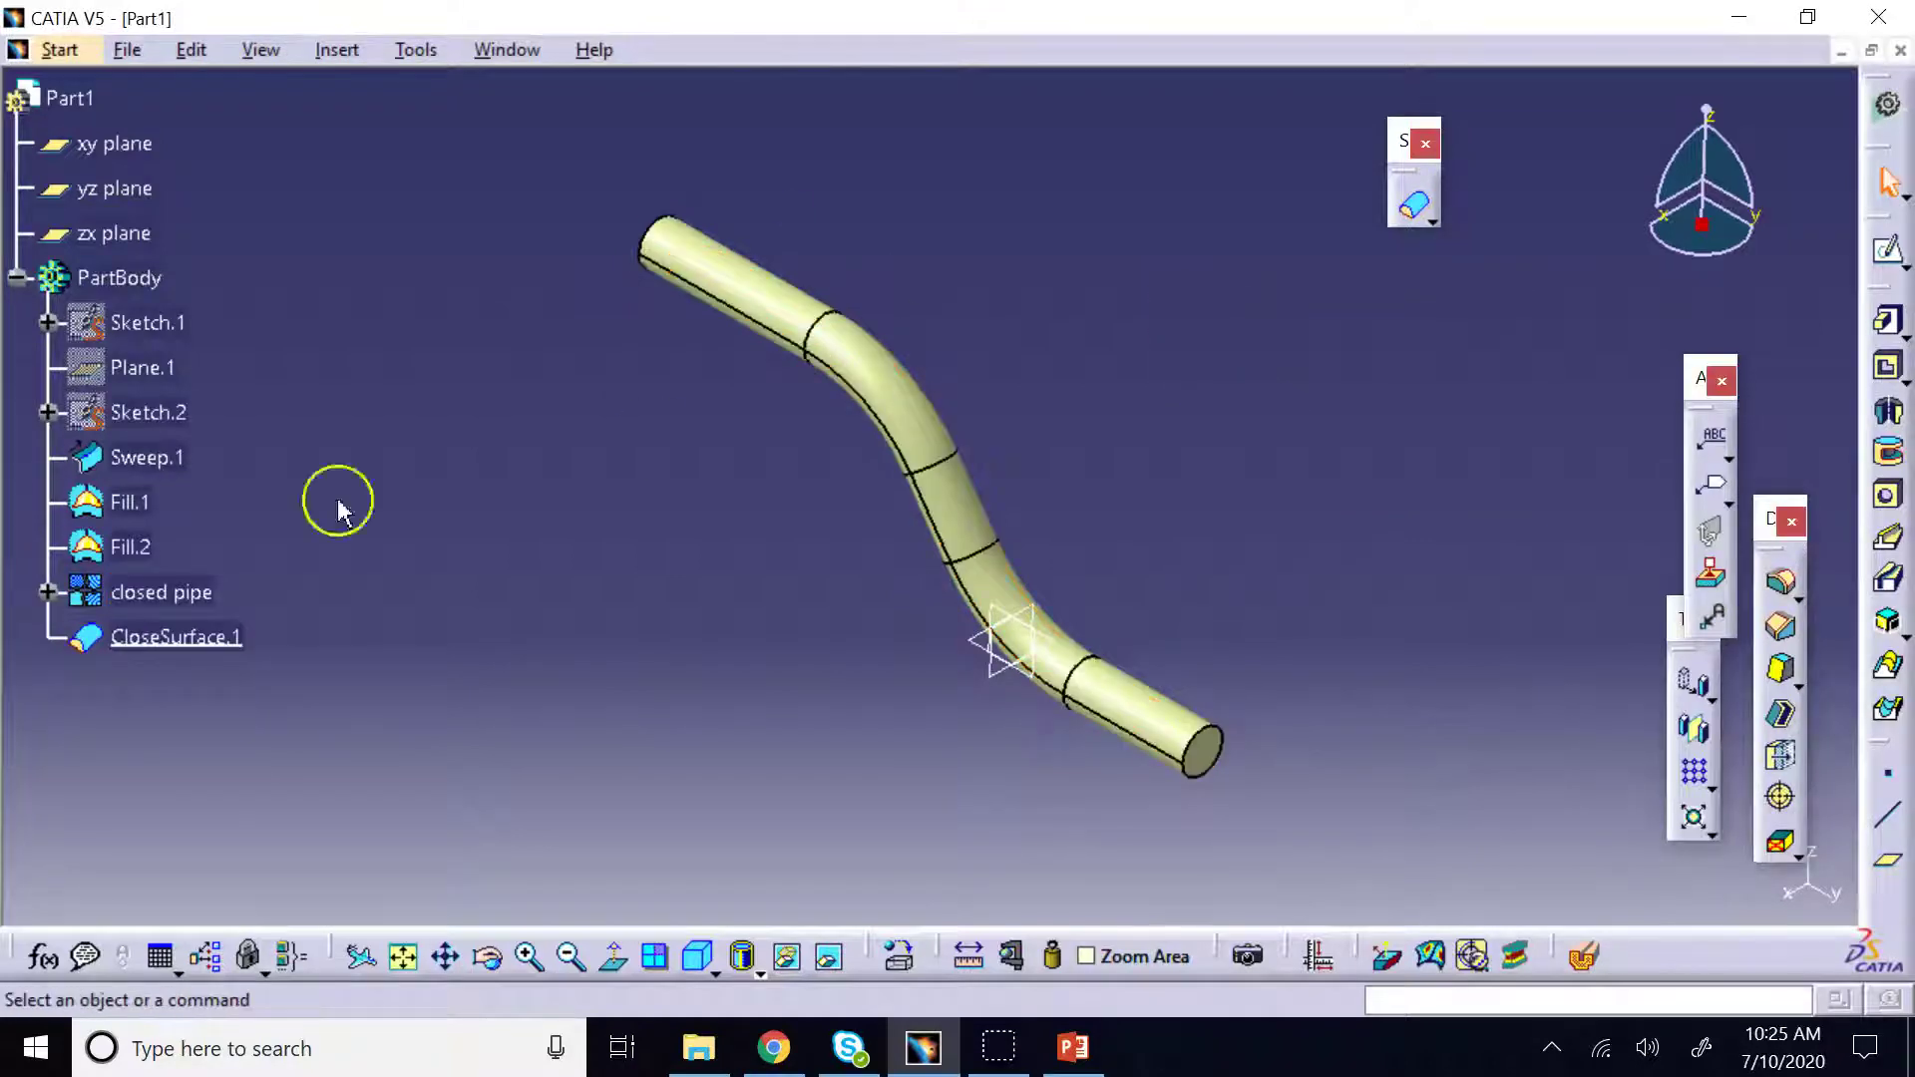
right_click(189, 593)
left_click(277, 499)
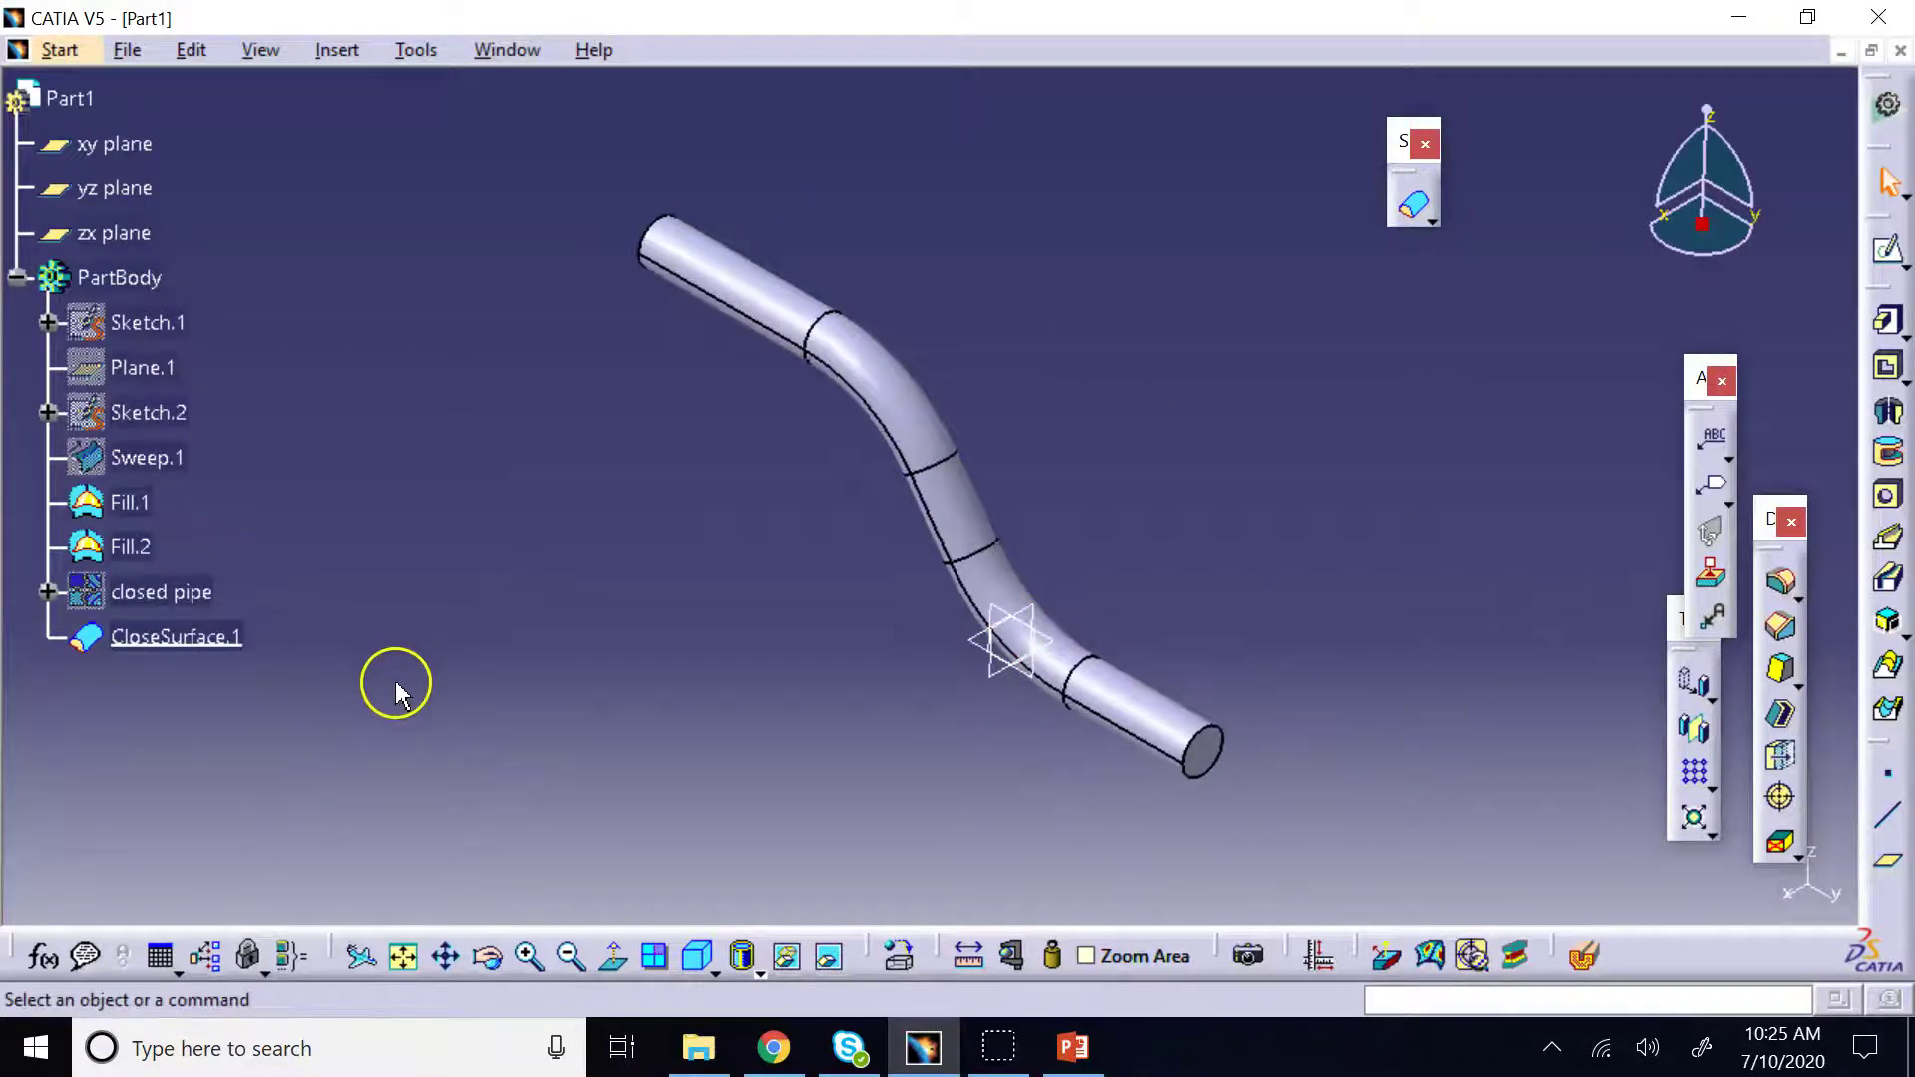
Section the solid pipe with a clipping plane turned across its lower bend to examine the interior
left_click(1583, 957)
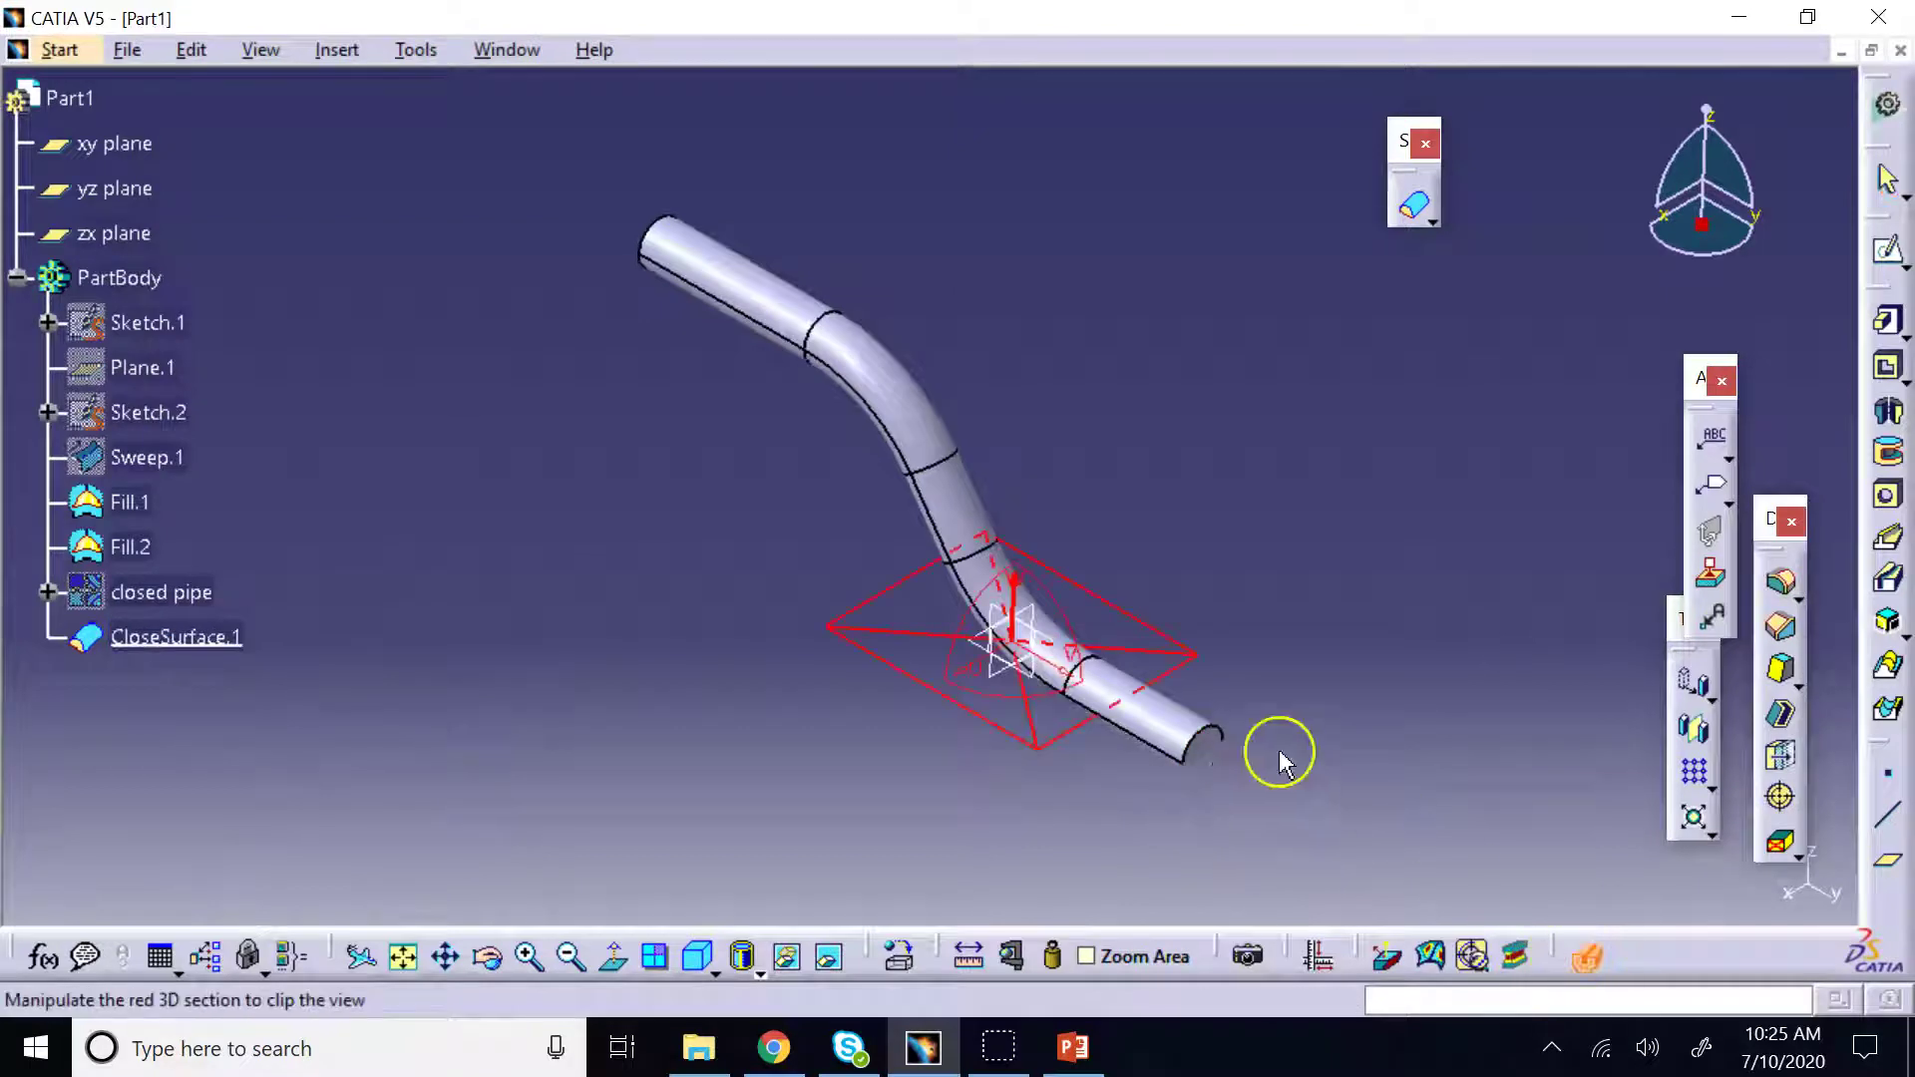
left_click_drag(1018, 588, 896, 289)
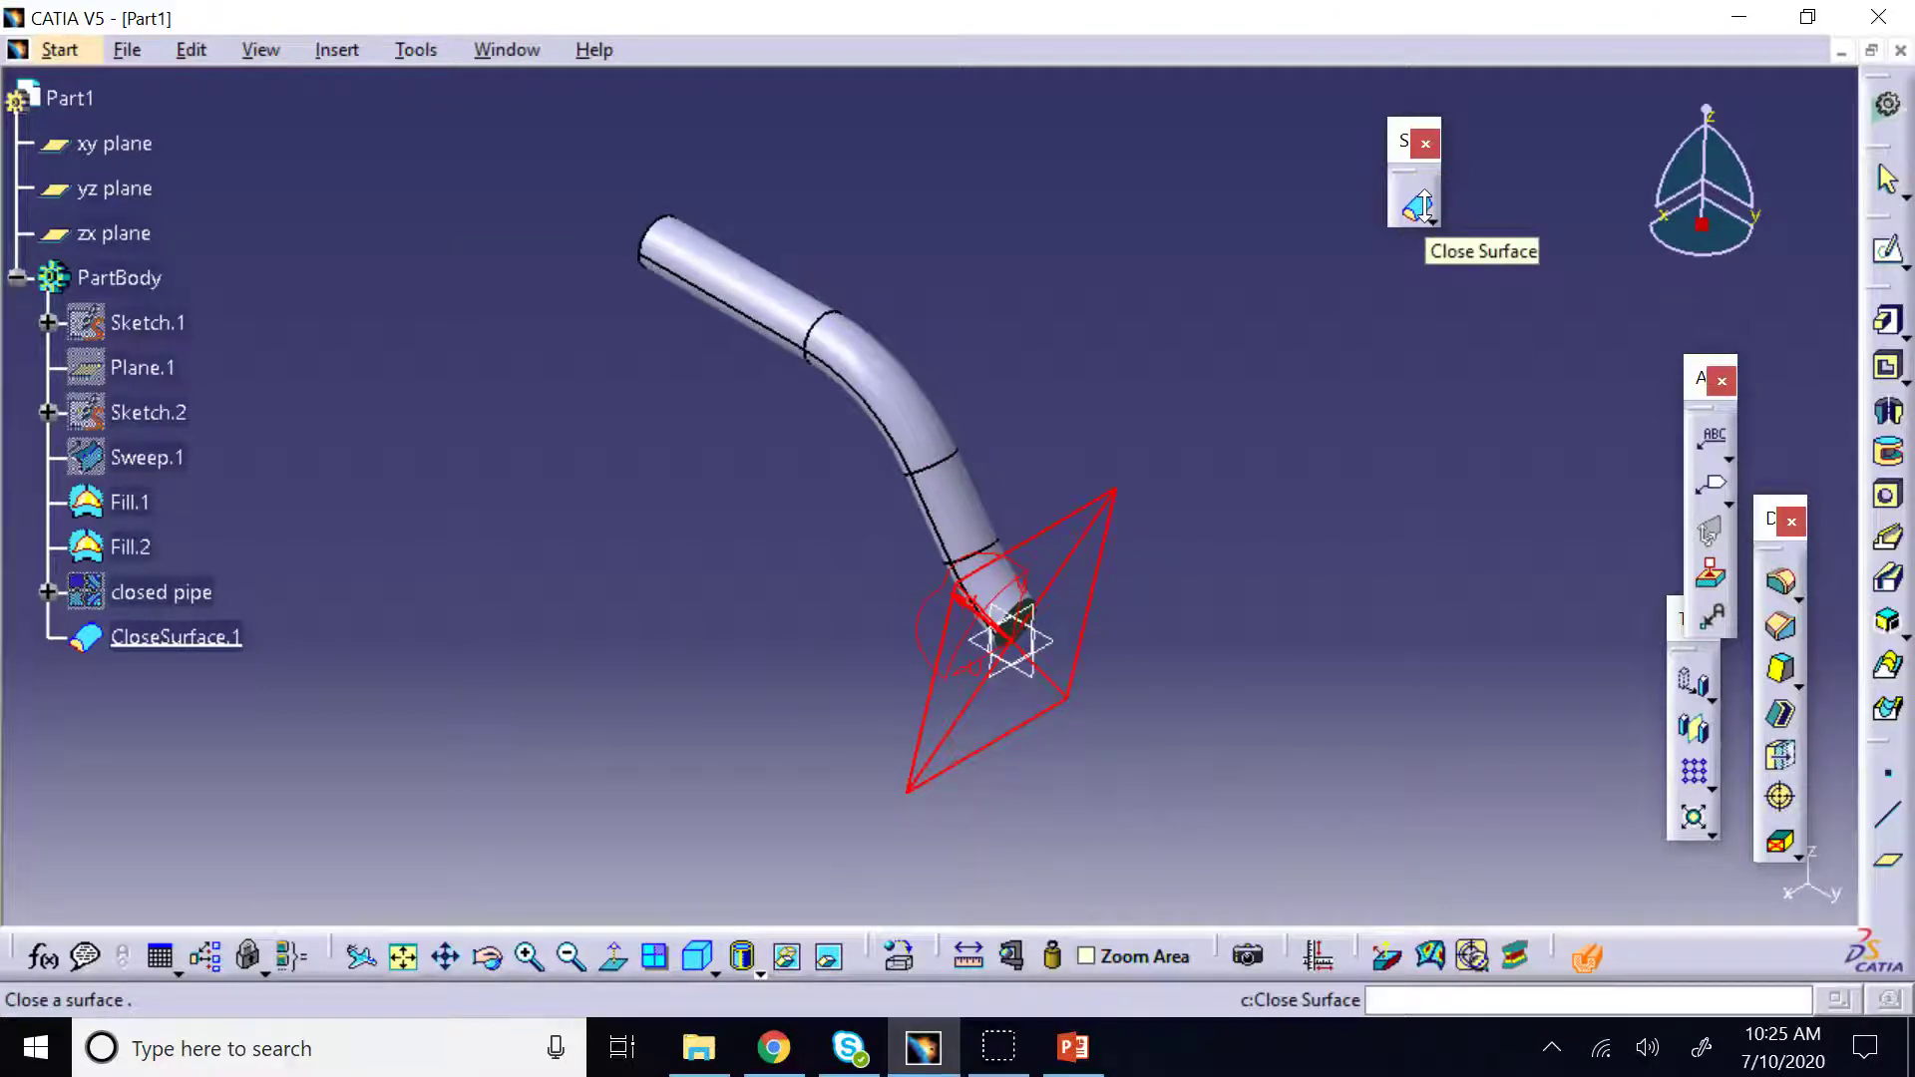
left_click(1433, 218)
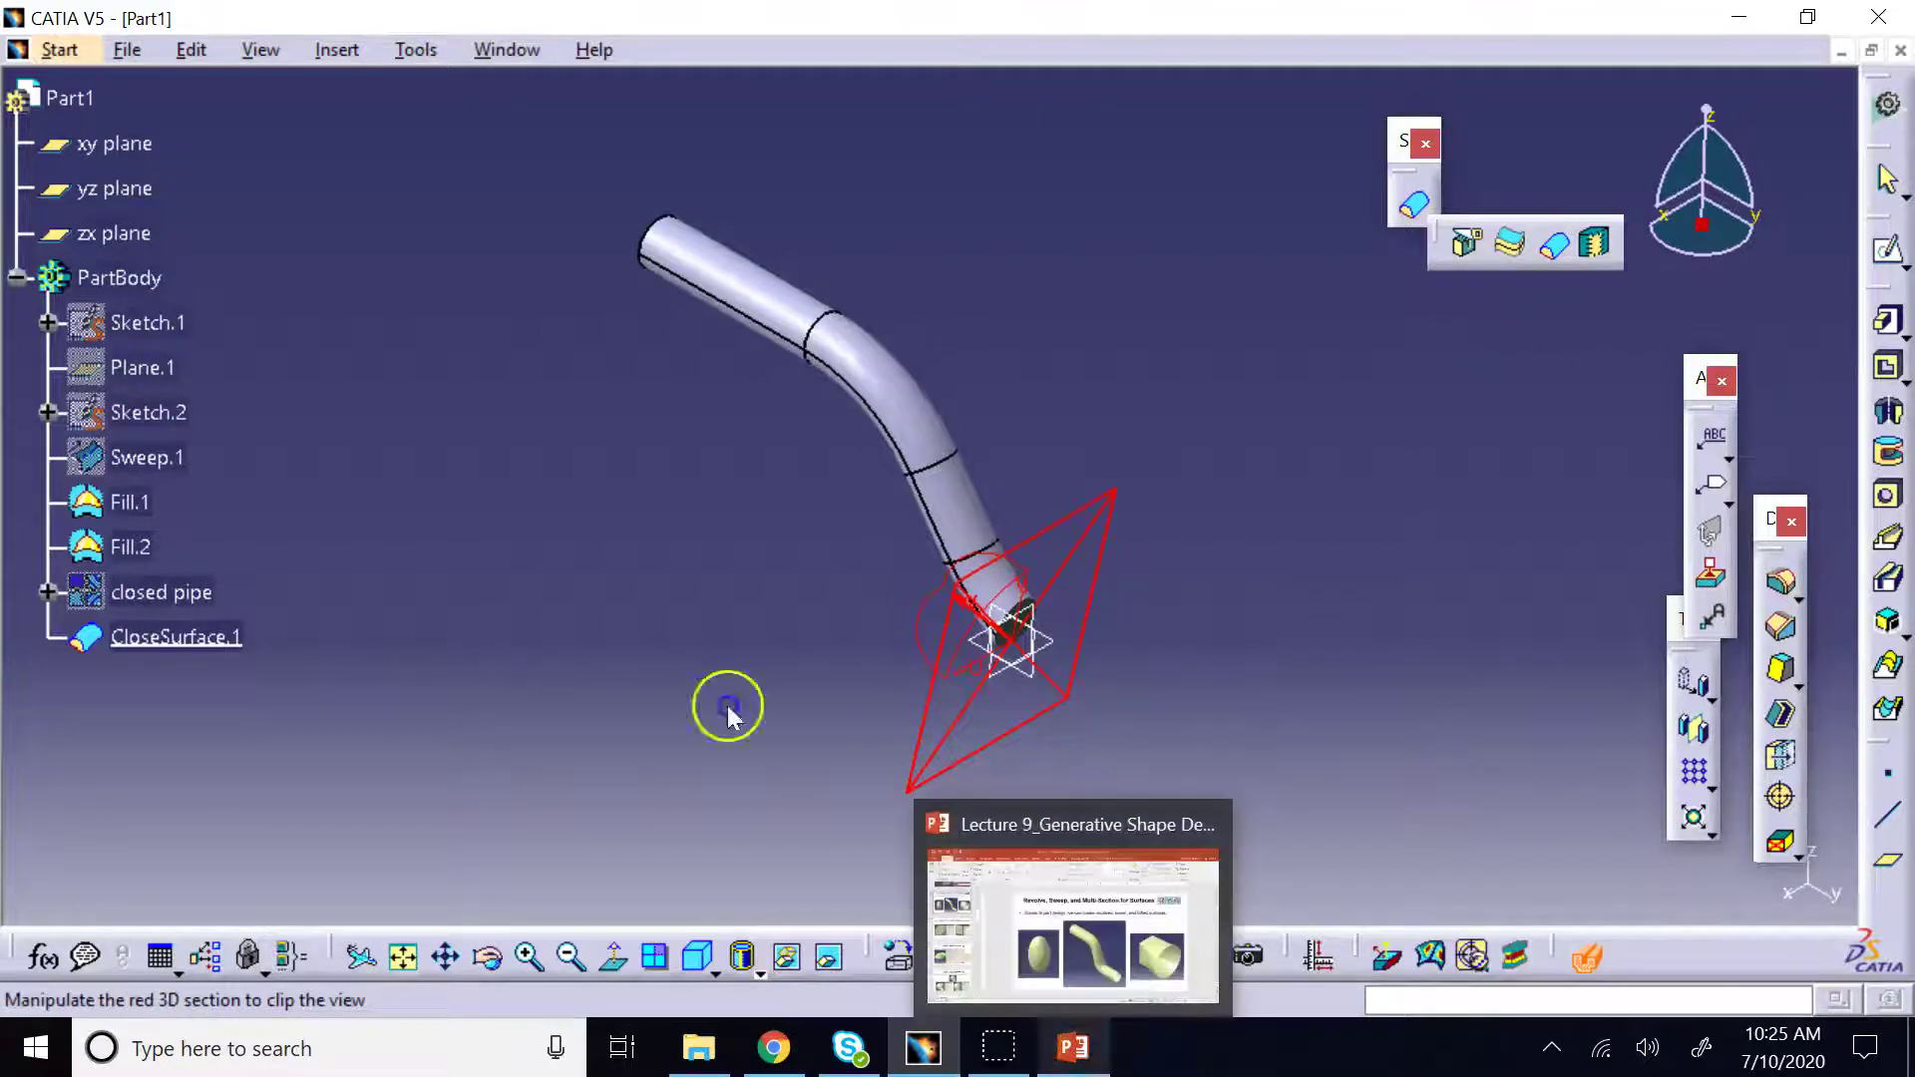
Switch to PowerPoint and look at the Lecture 9 presentation
left_click(1083, 1062)
left_click(769, 274)
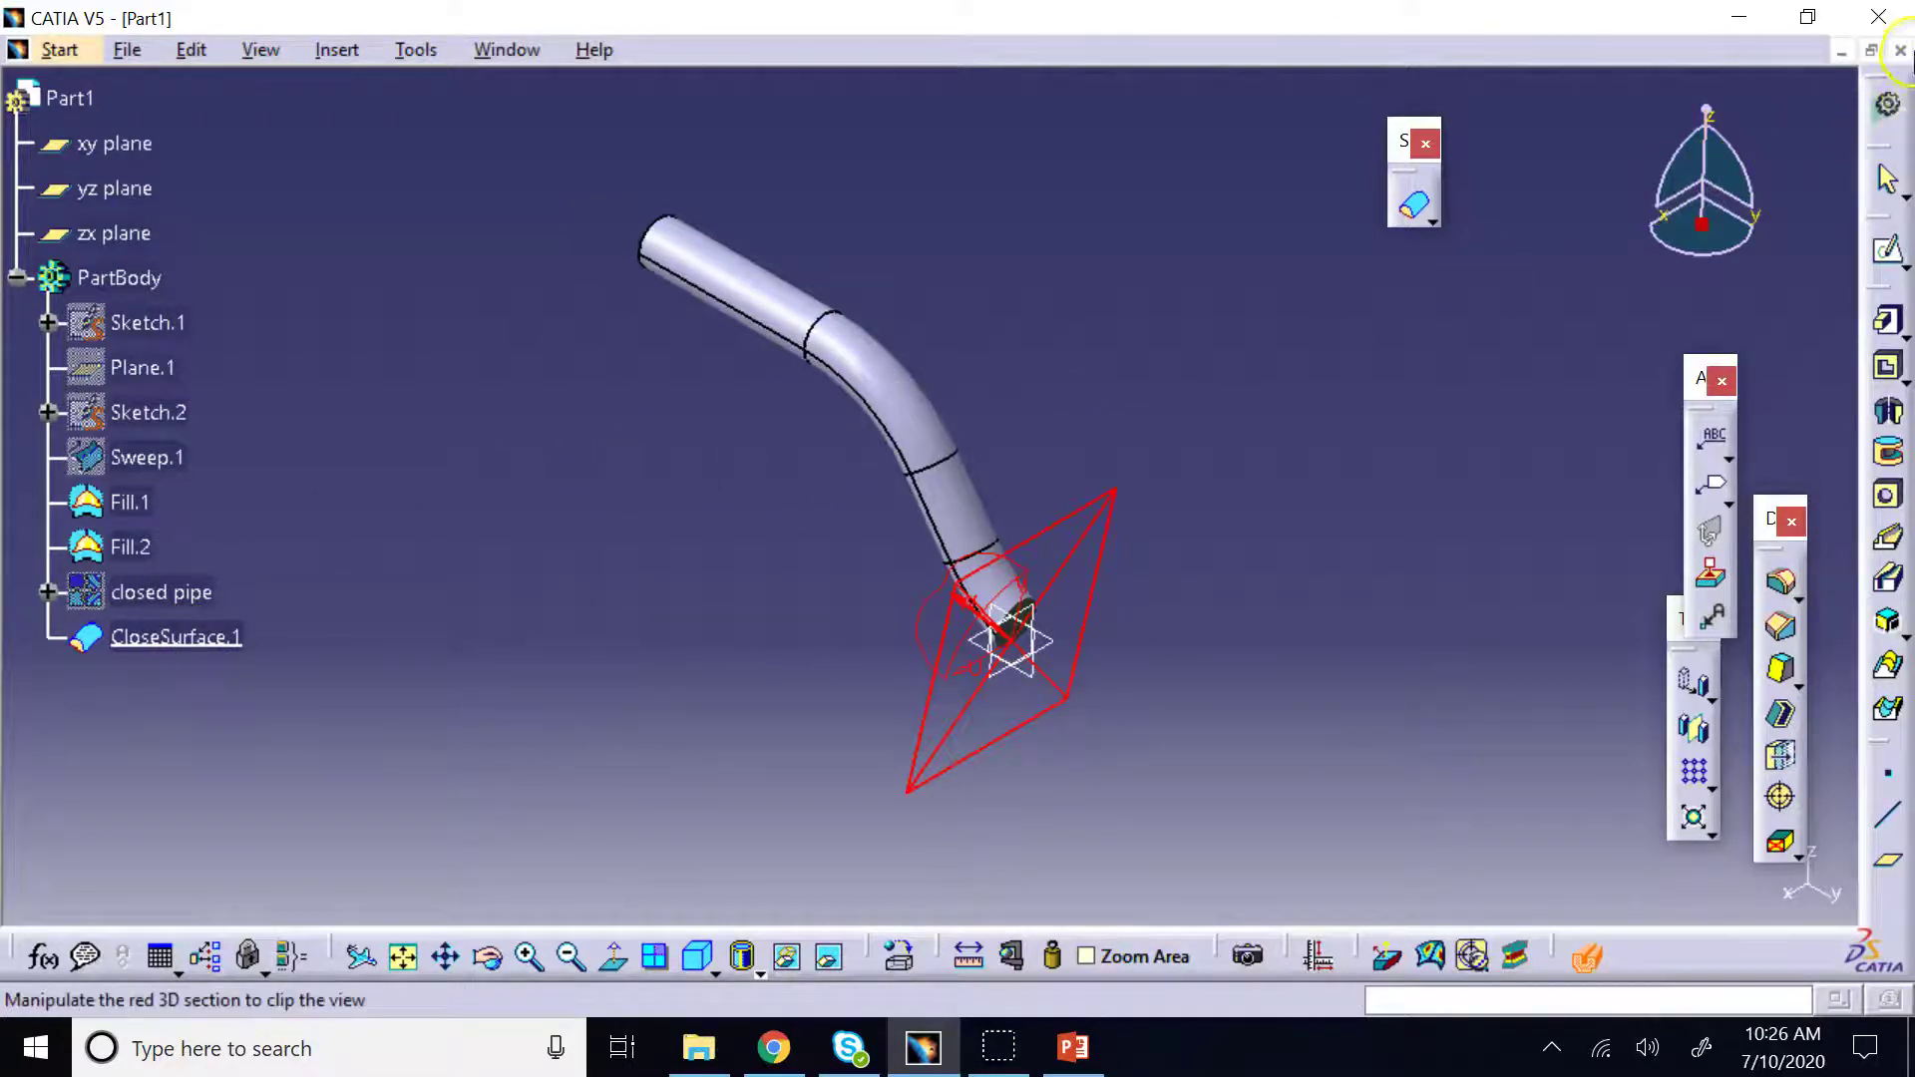
Close the pipe part document
left_click(1900, 50)
left_click(1026, 585)
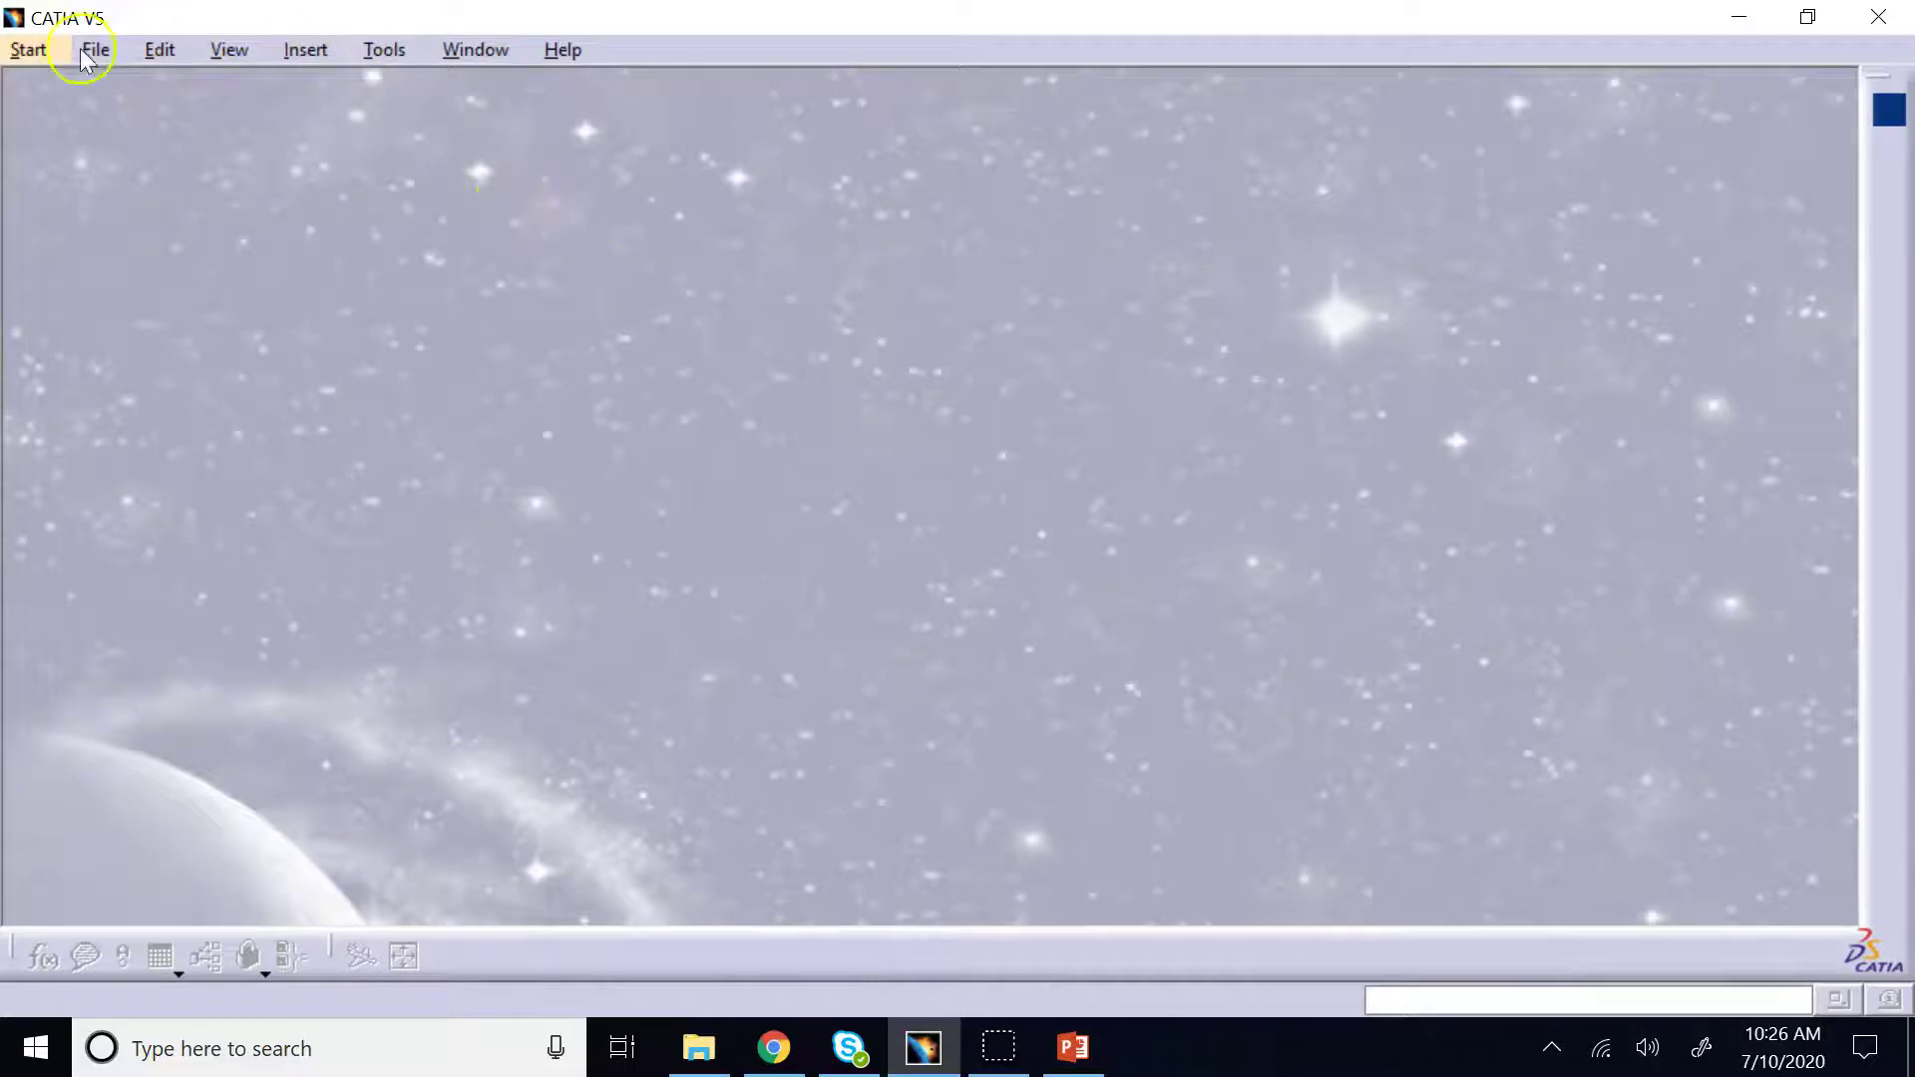
left_click(30, 50)
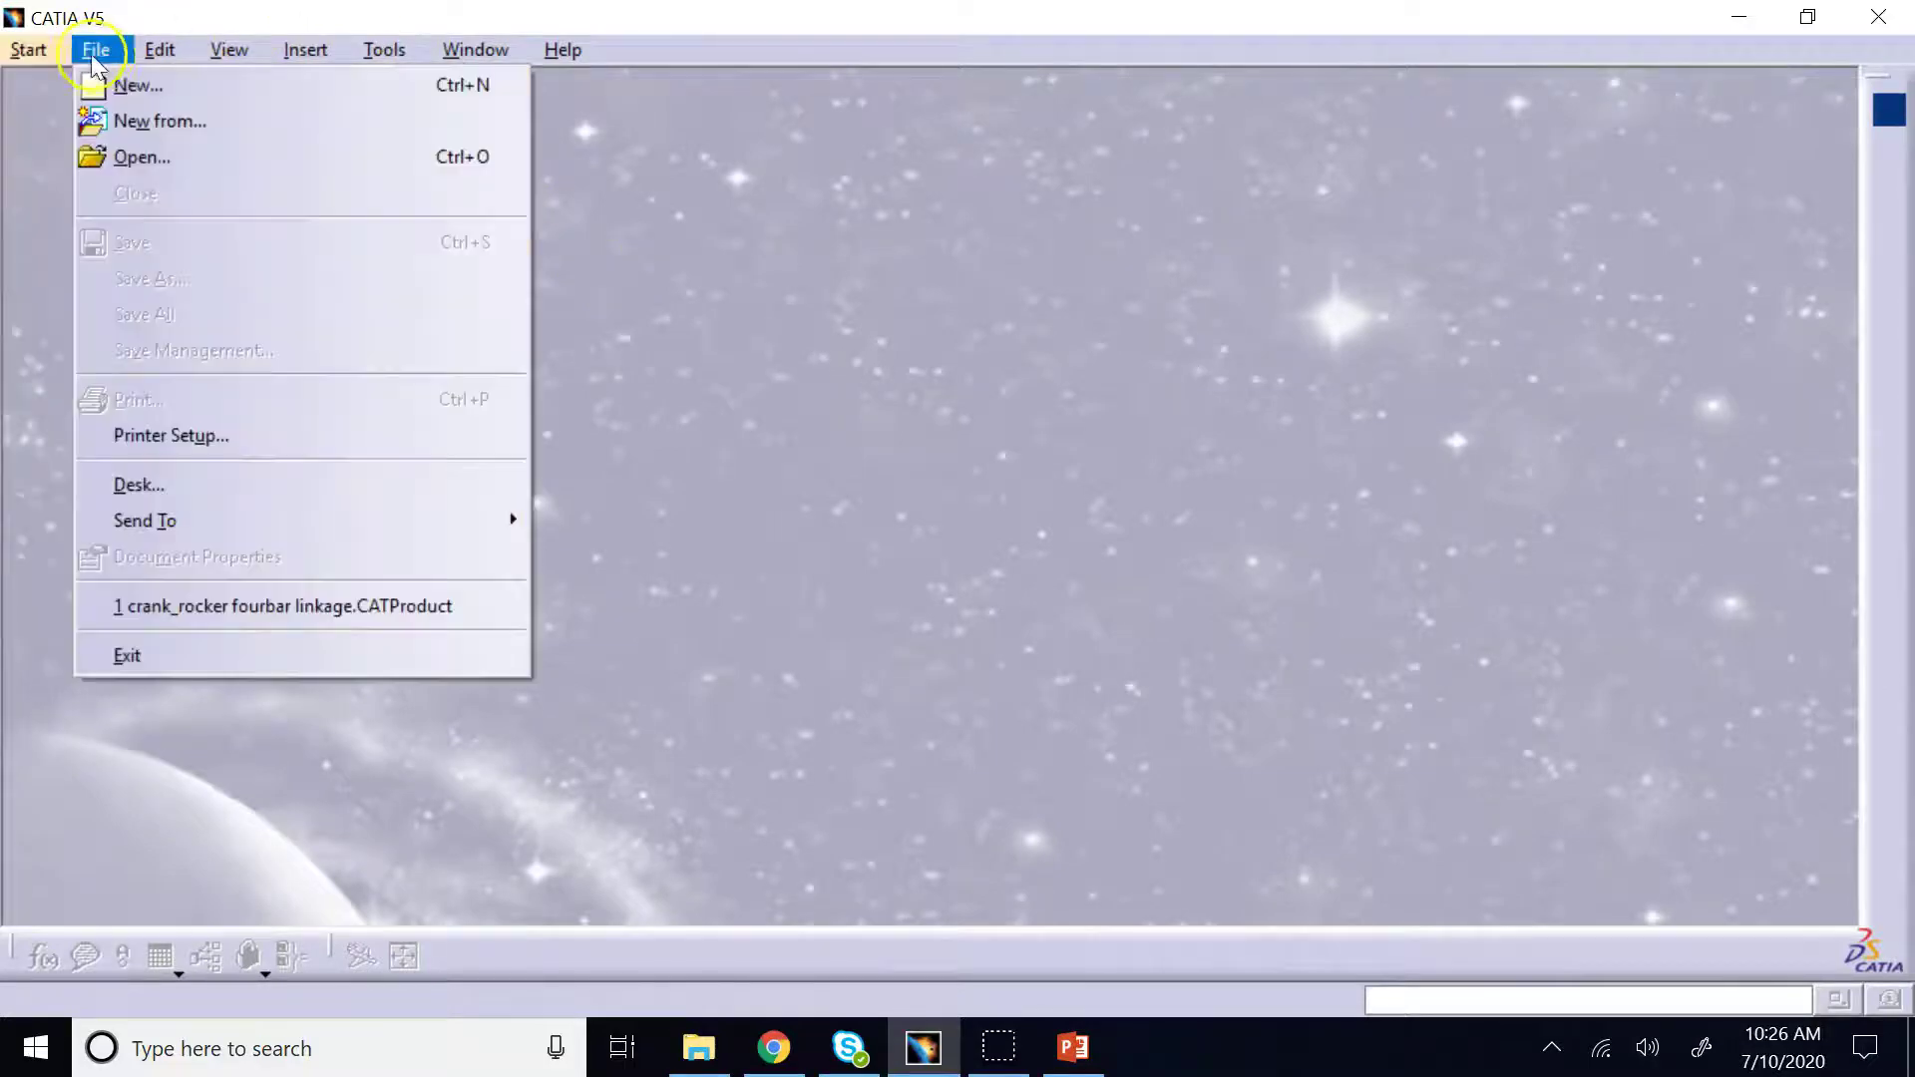
Create a new part in the Part Design workbench with the default name and hybrid design enabled
left_click(62, 49)
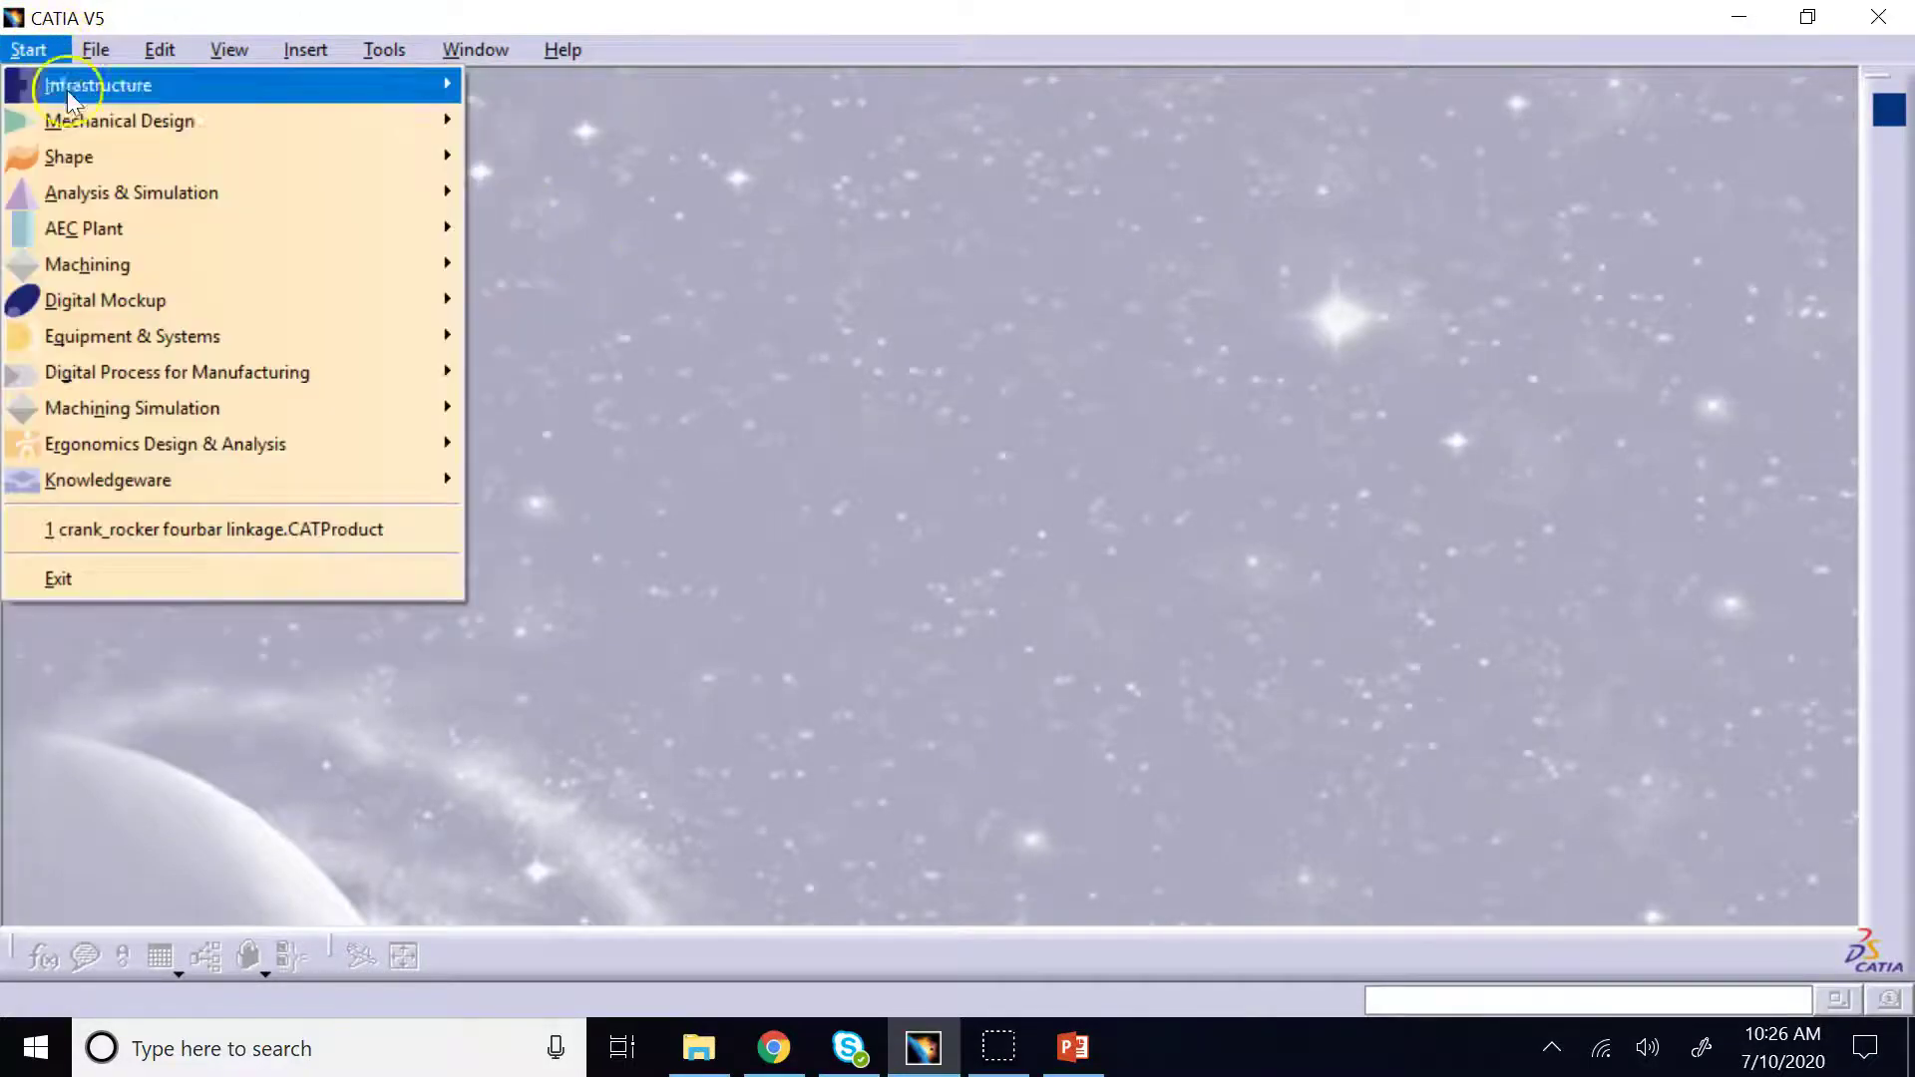
mouse_move(125, 120)
left_click(559, 117)
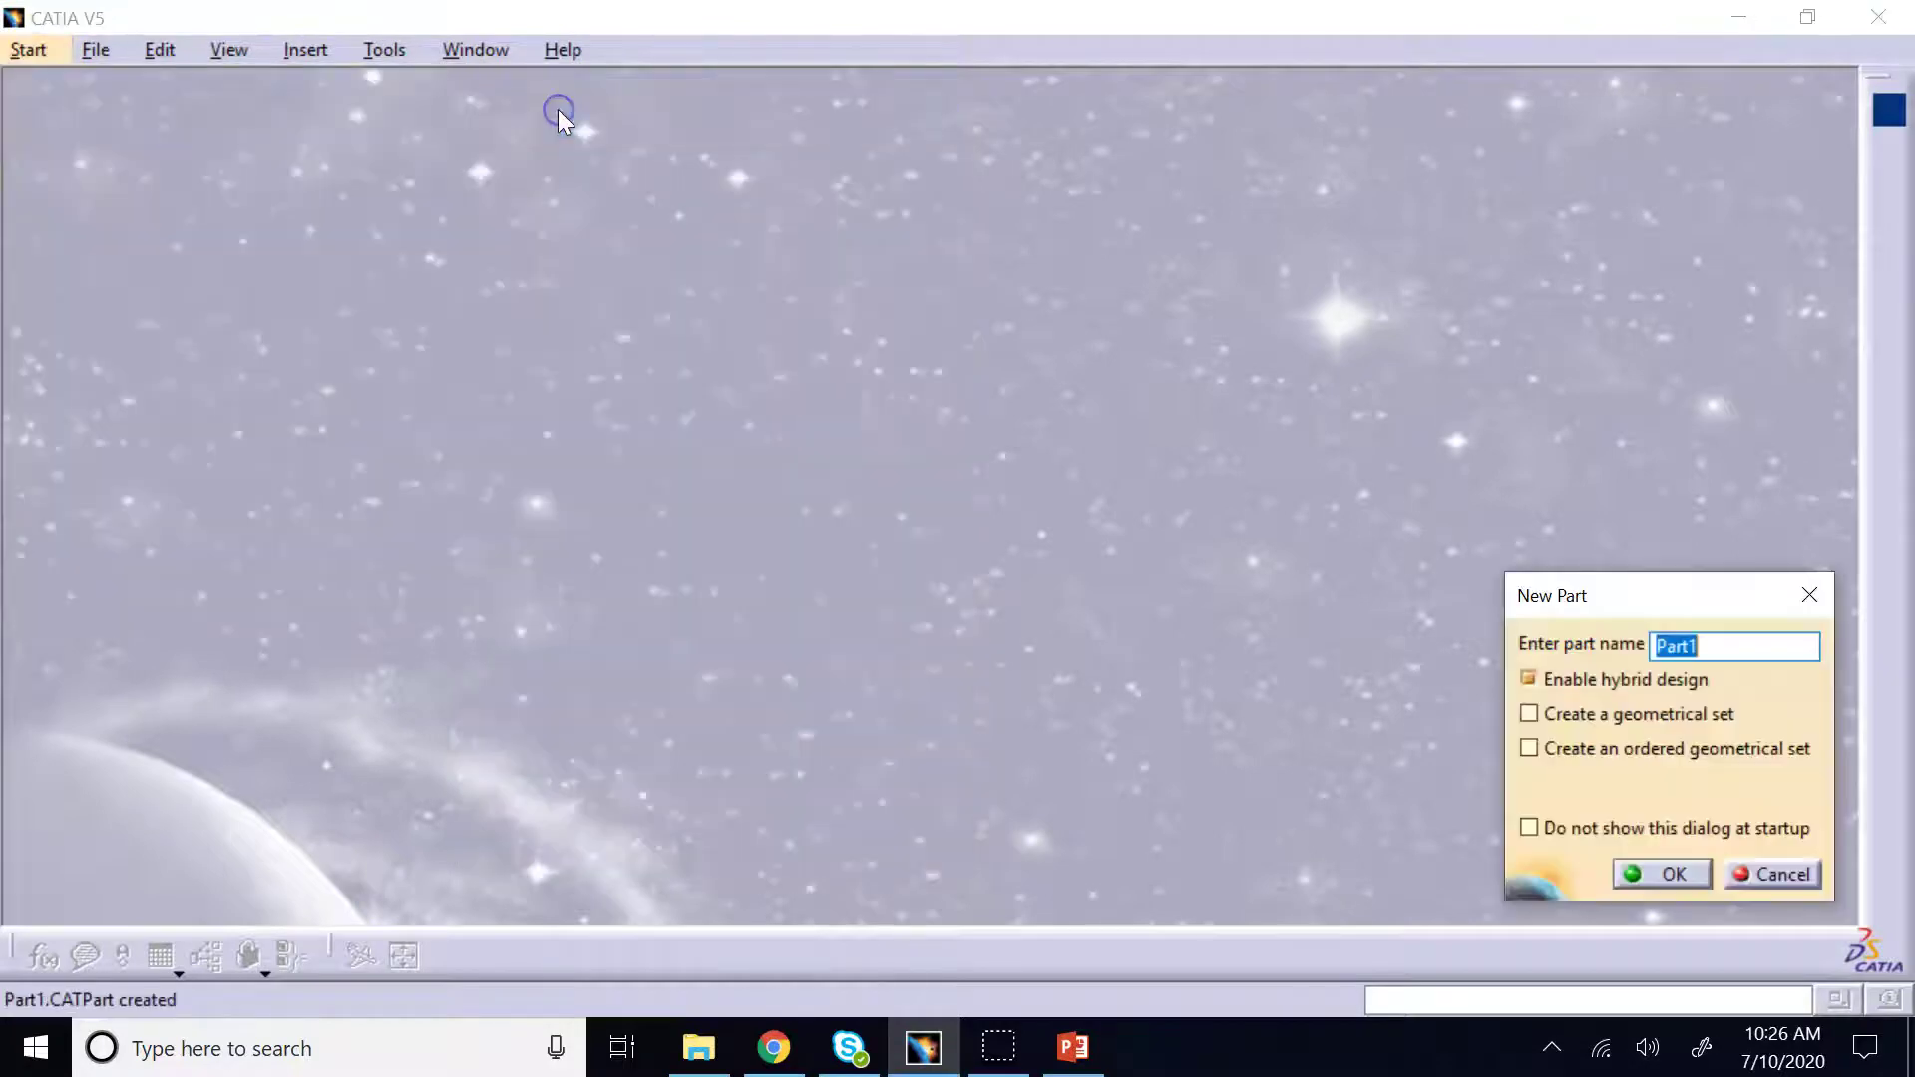
key("Return")
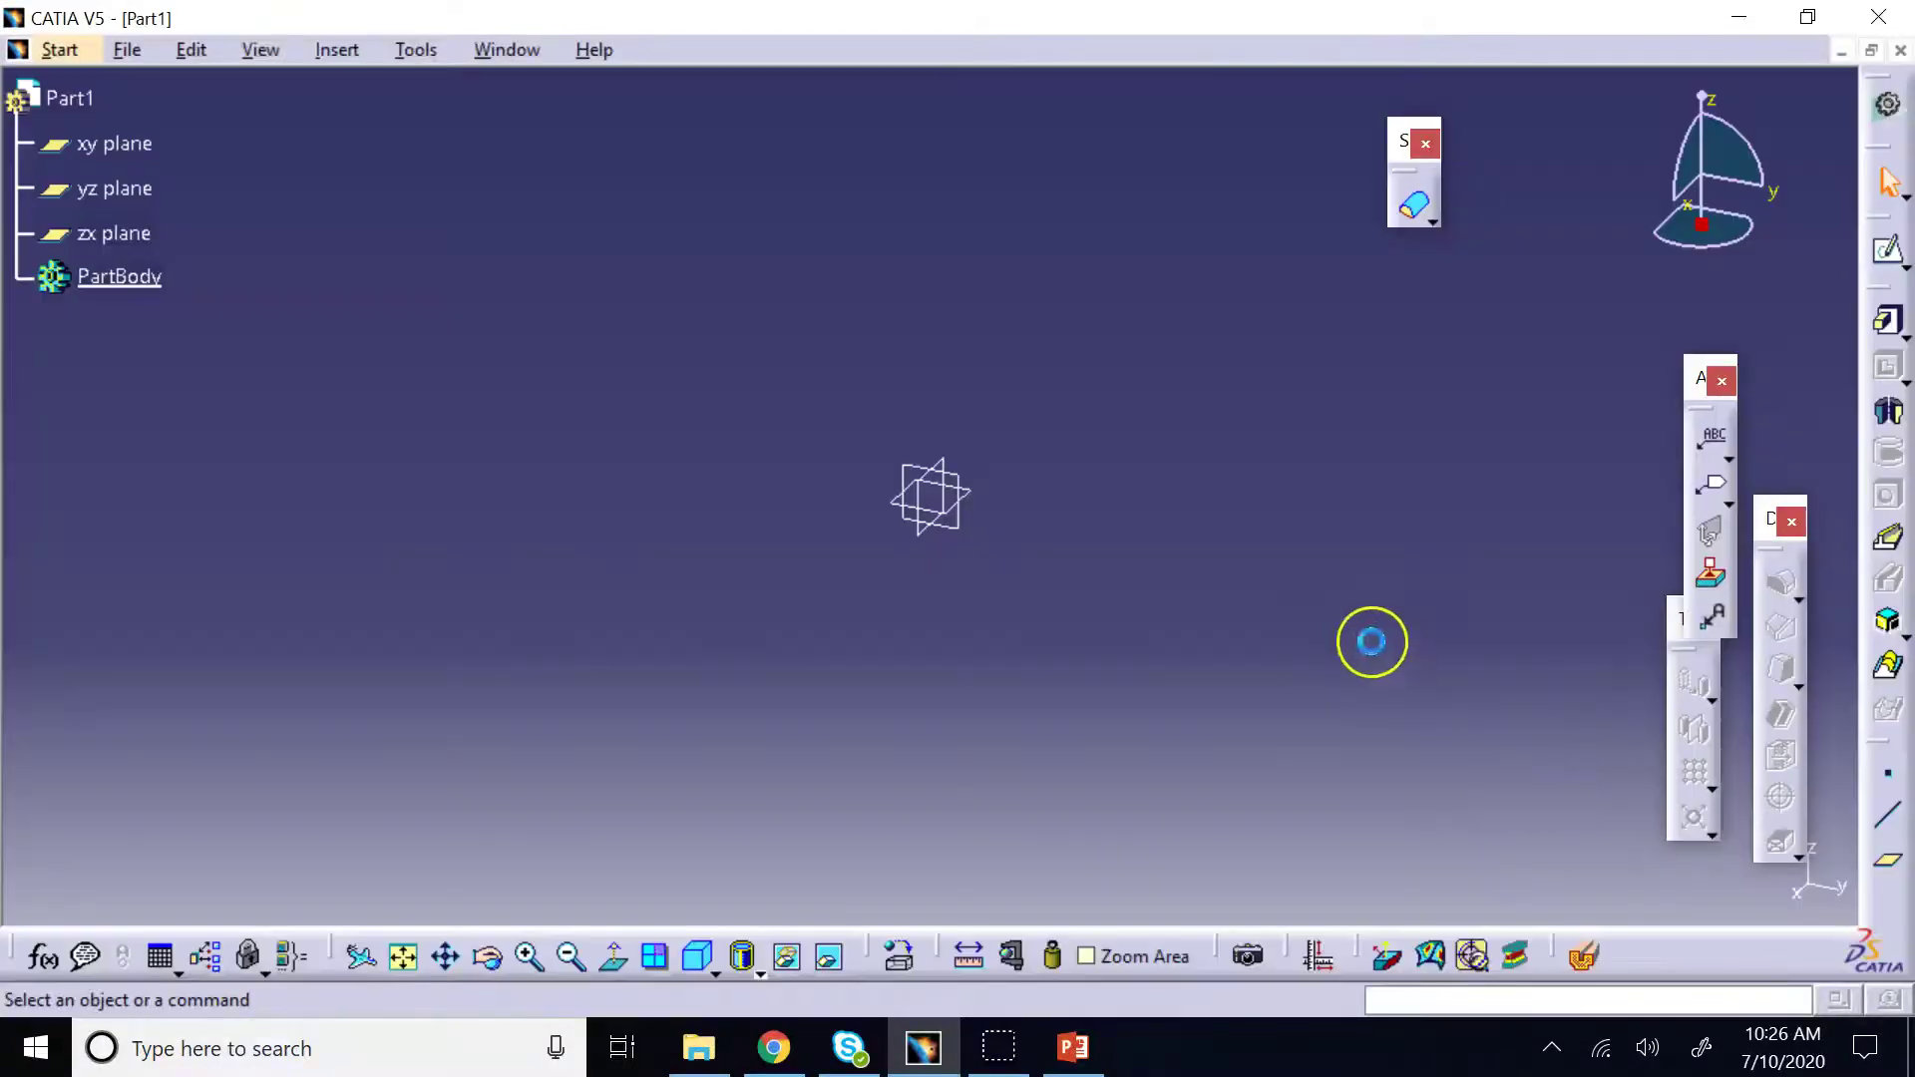
Start a sketch on the yz plane and draw a vertical line about 3.9 in long along the V axis, centred on the origin
left_click(960, 517)
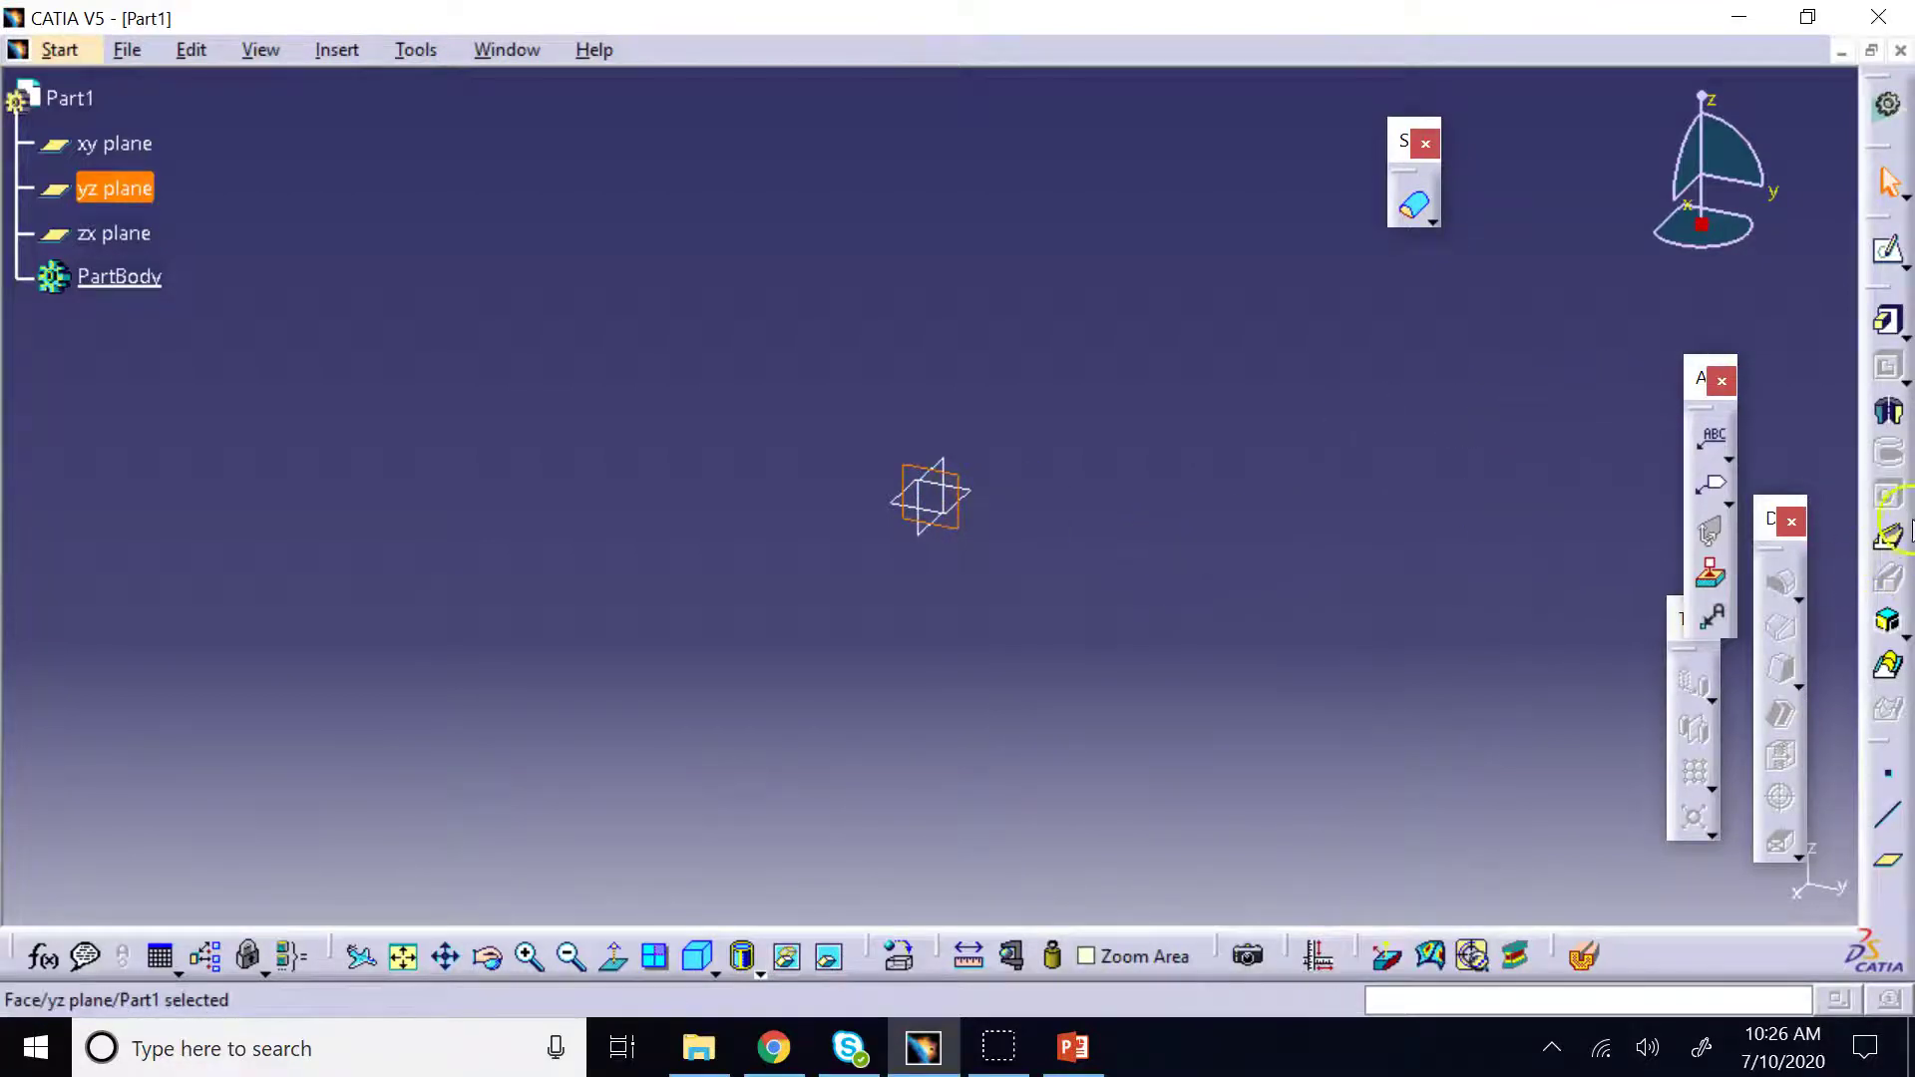
left_click(1885, 252)
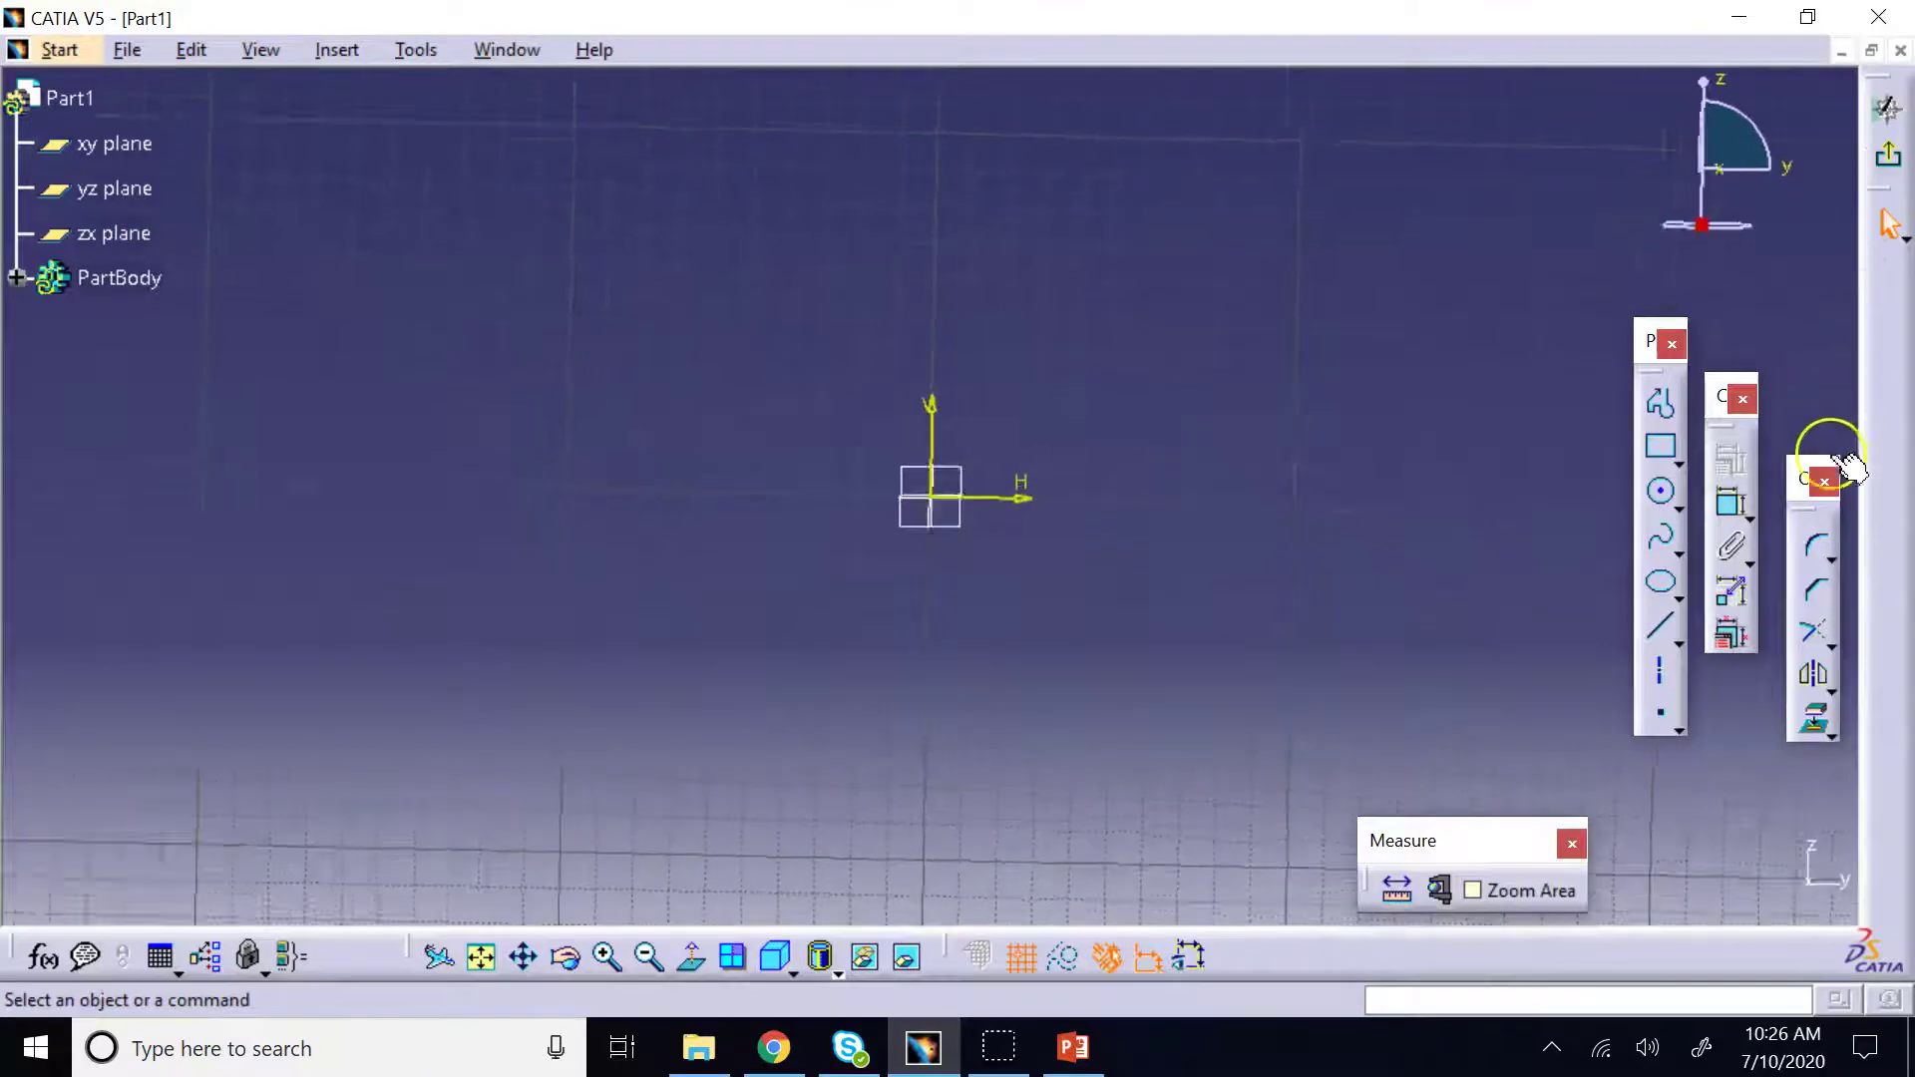
left_click(1661, 627)
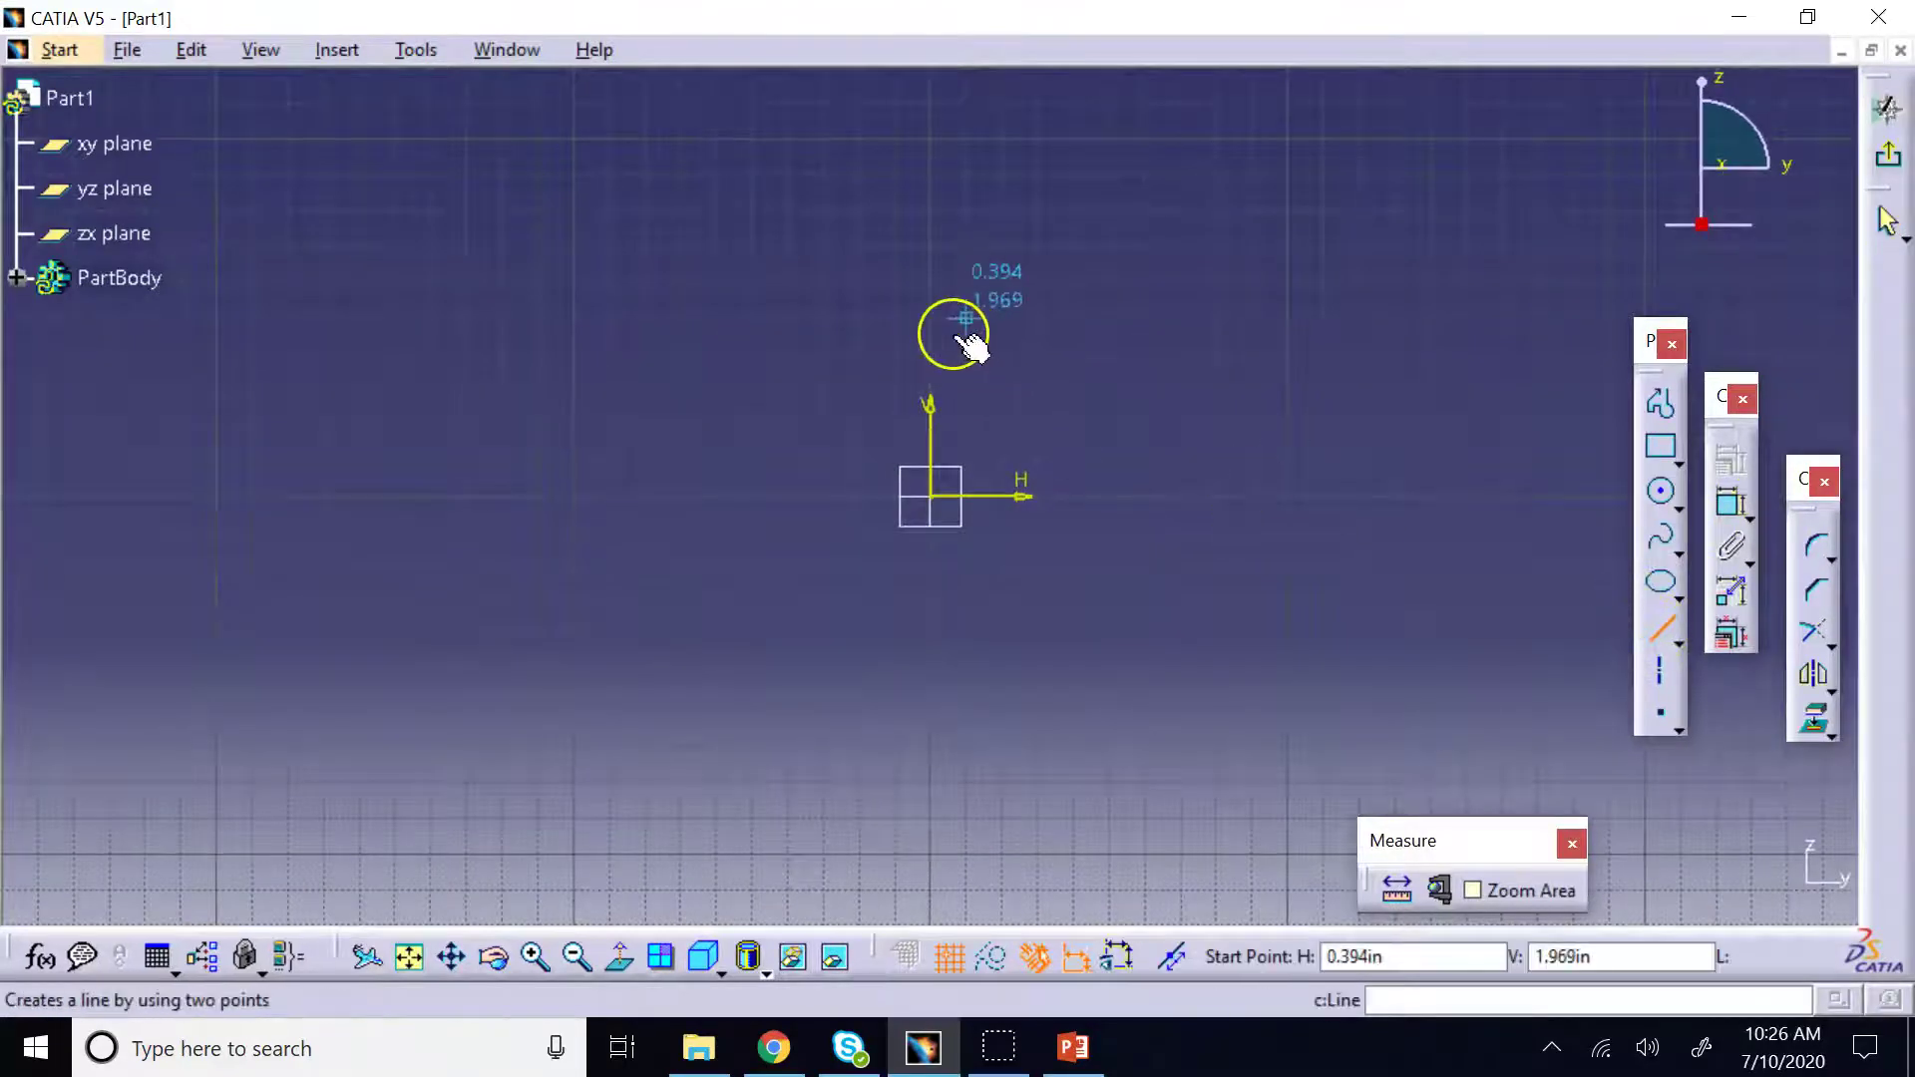
left_click(930, 319)
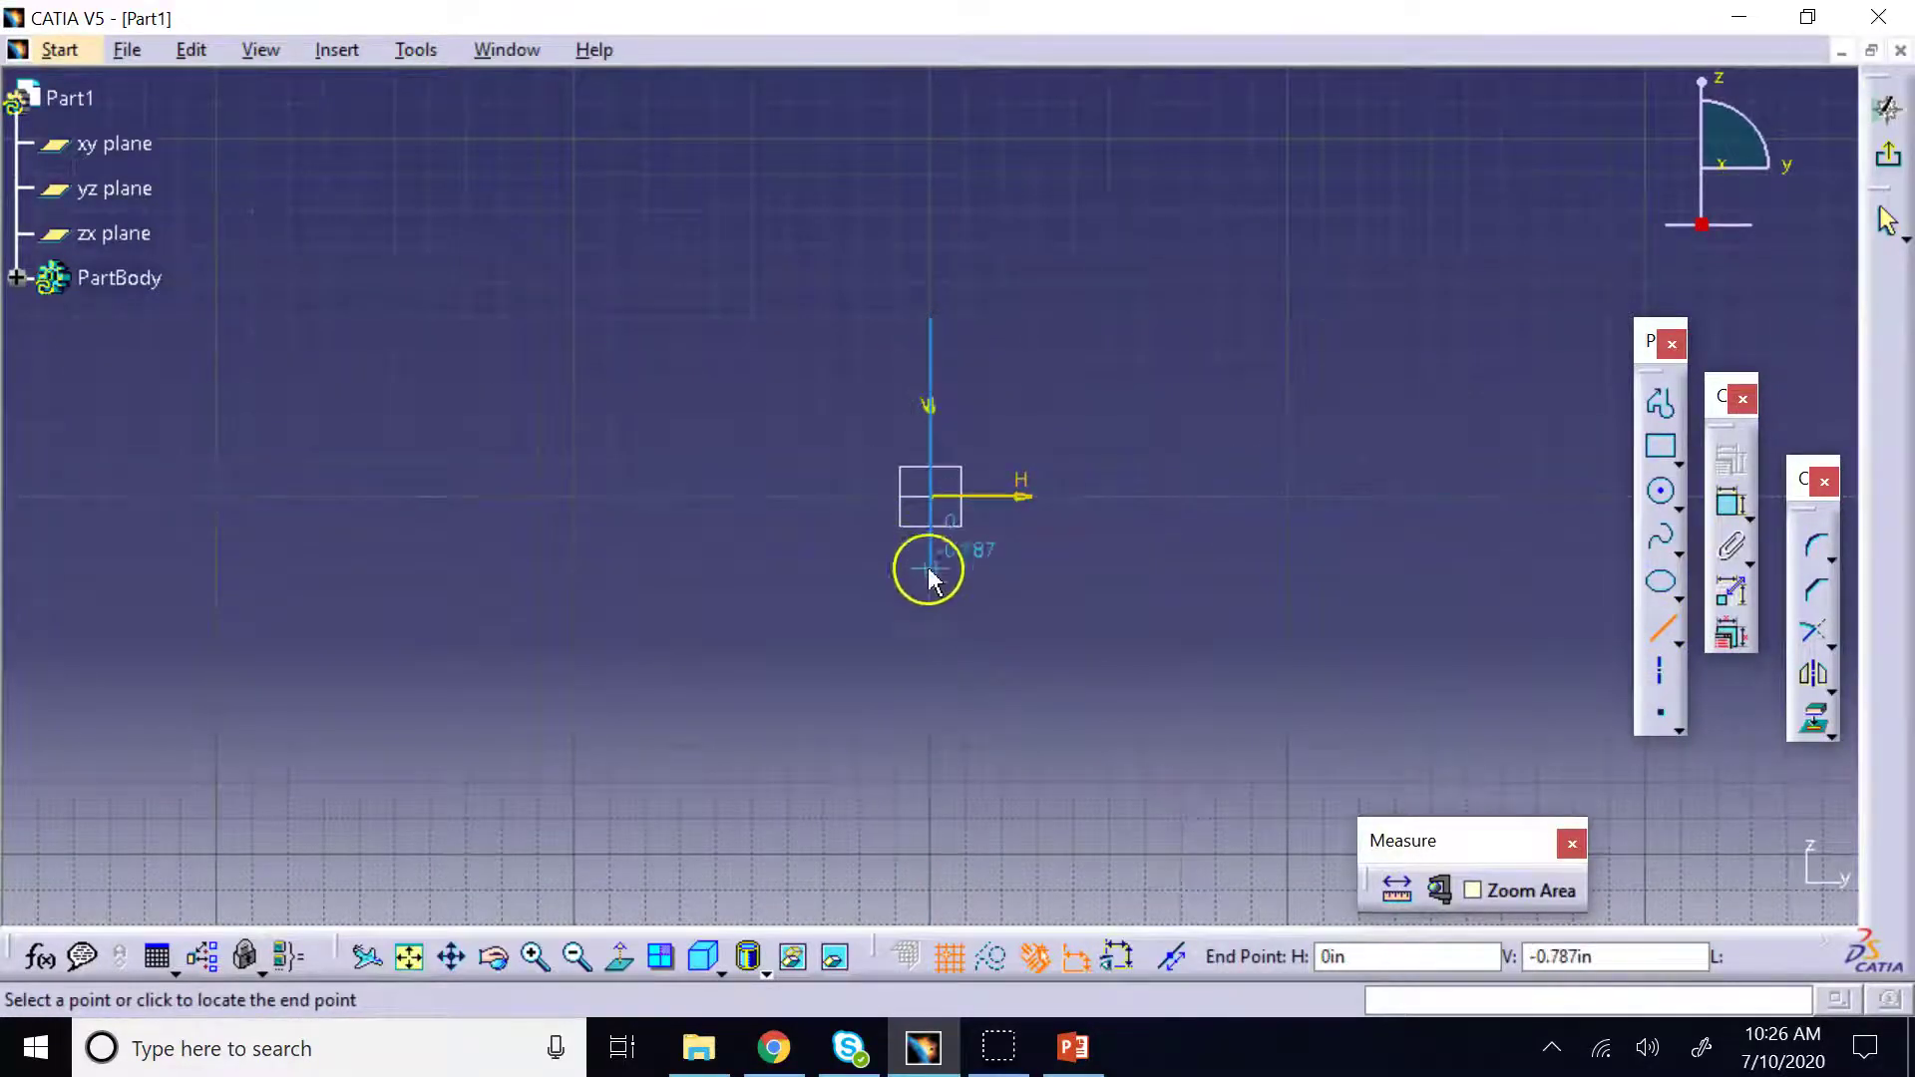
left_click(929, 673)
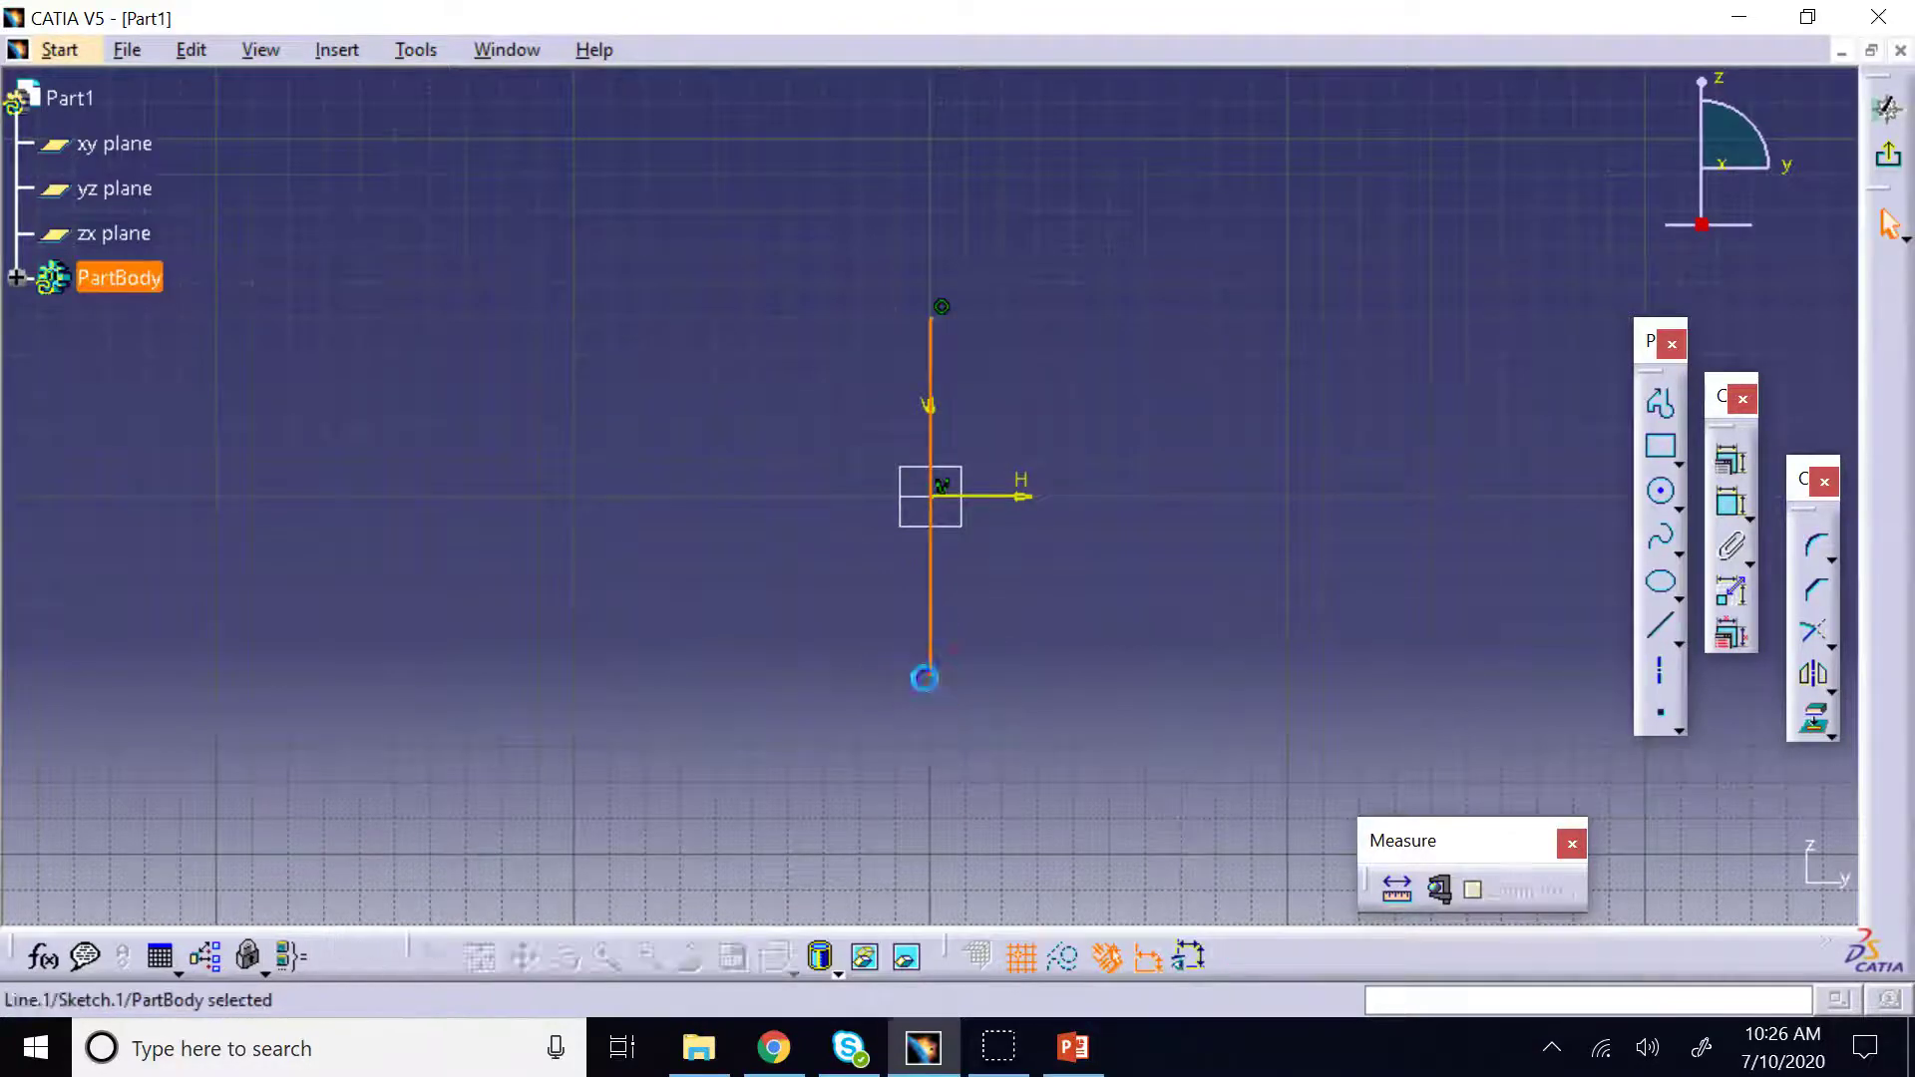
Close the profile with a semicircular three-point arc between the line's endpoints, bulging toward positive H, and finish the sketch
left_click(1680, 507)
left_click(1838, 526)
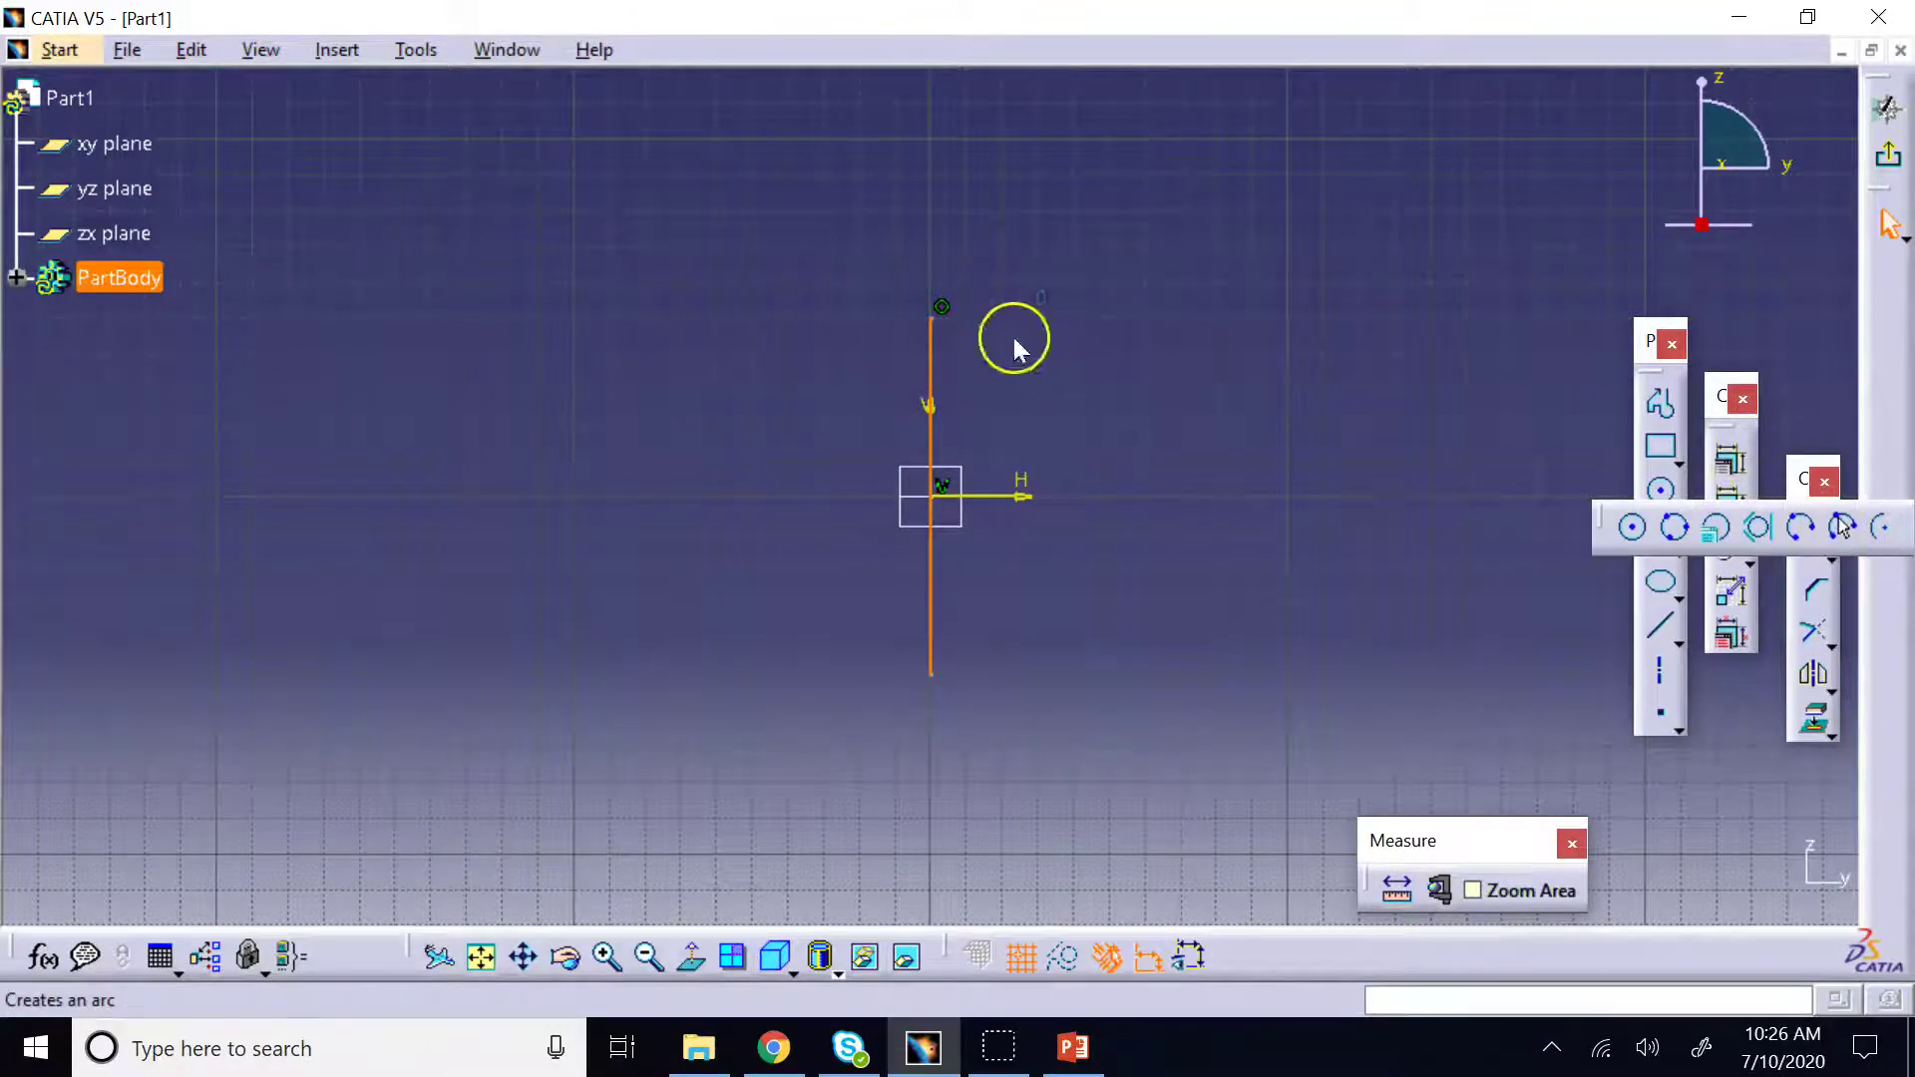
left_click(935, 316)
left_click(929, 674)
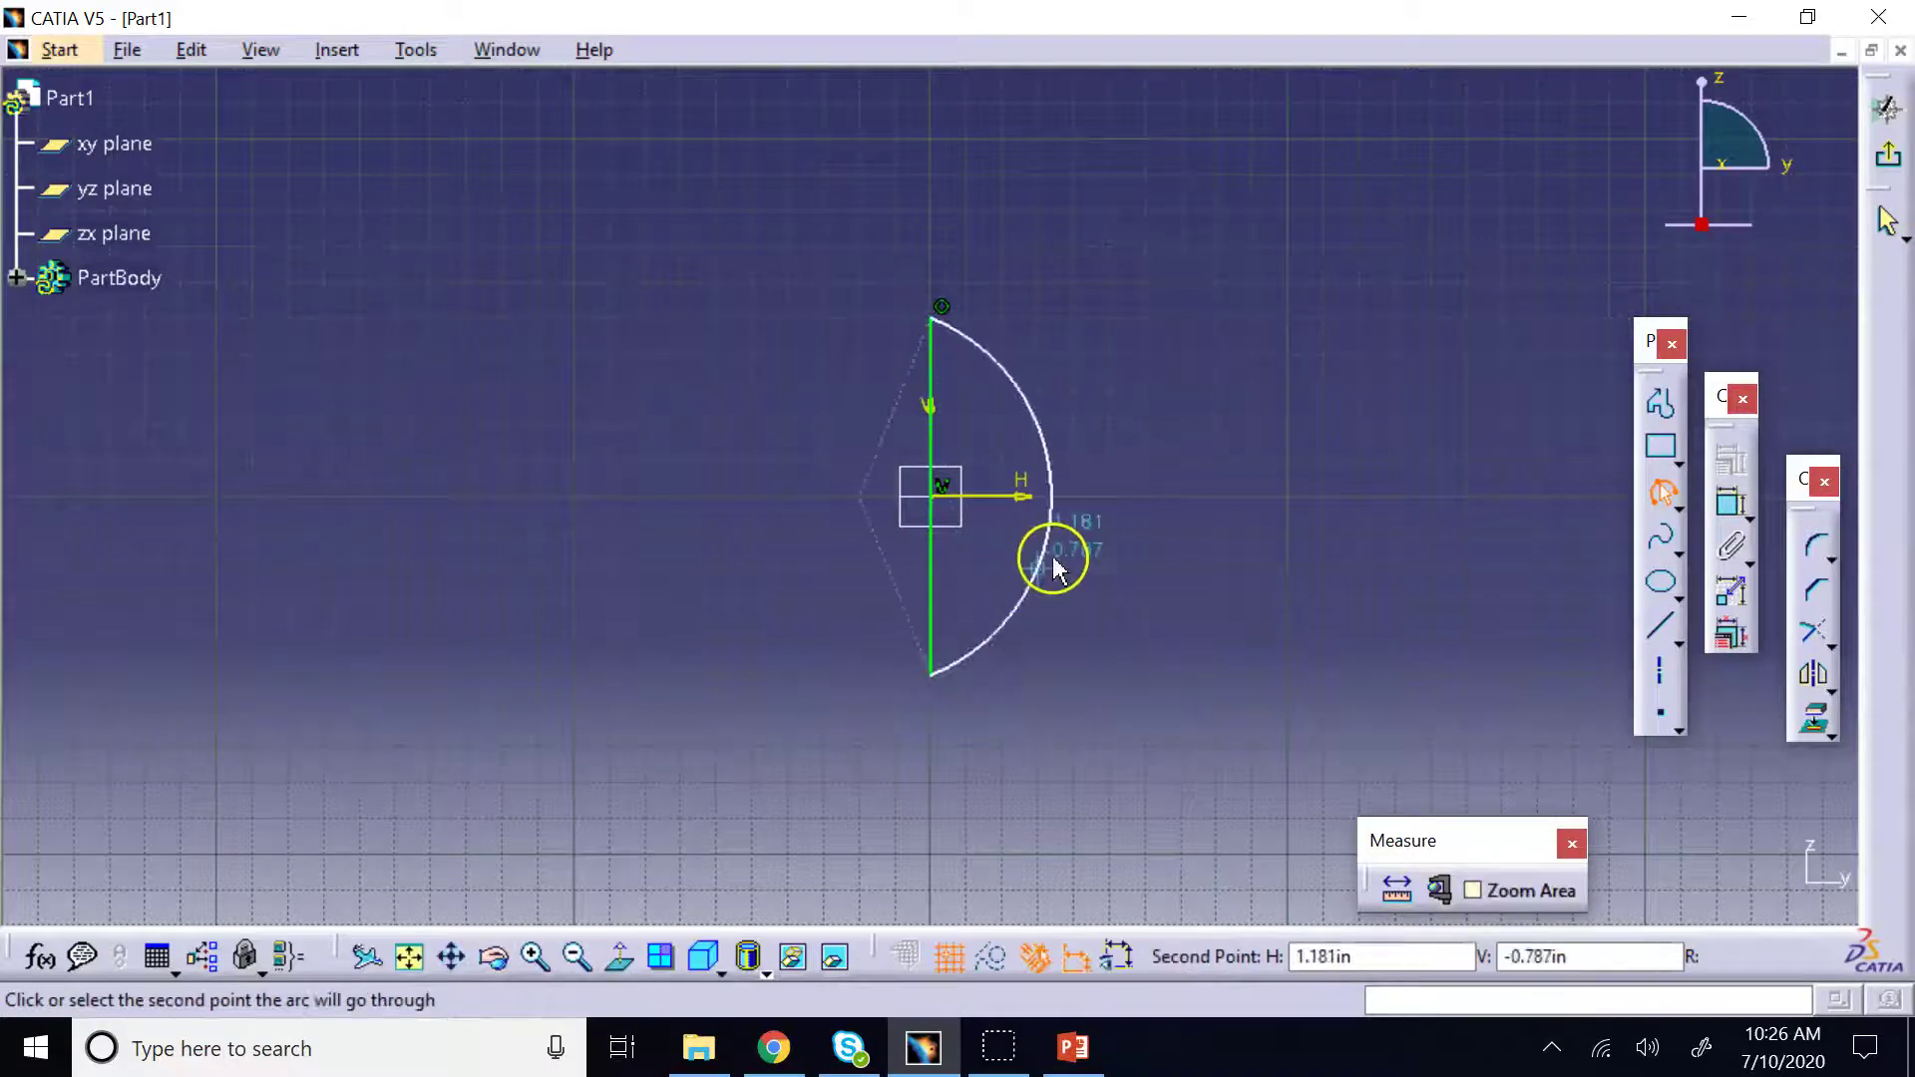
left_click(1111, 498)
left_click(1887, 156)
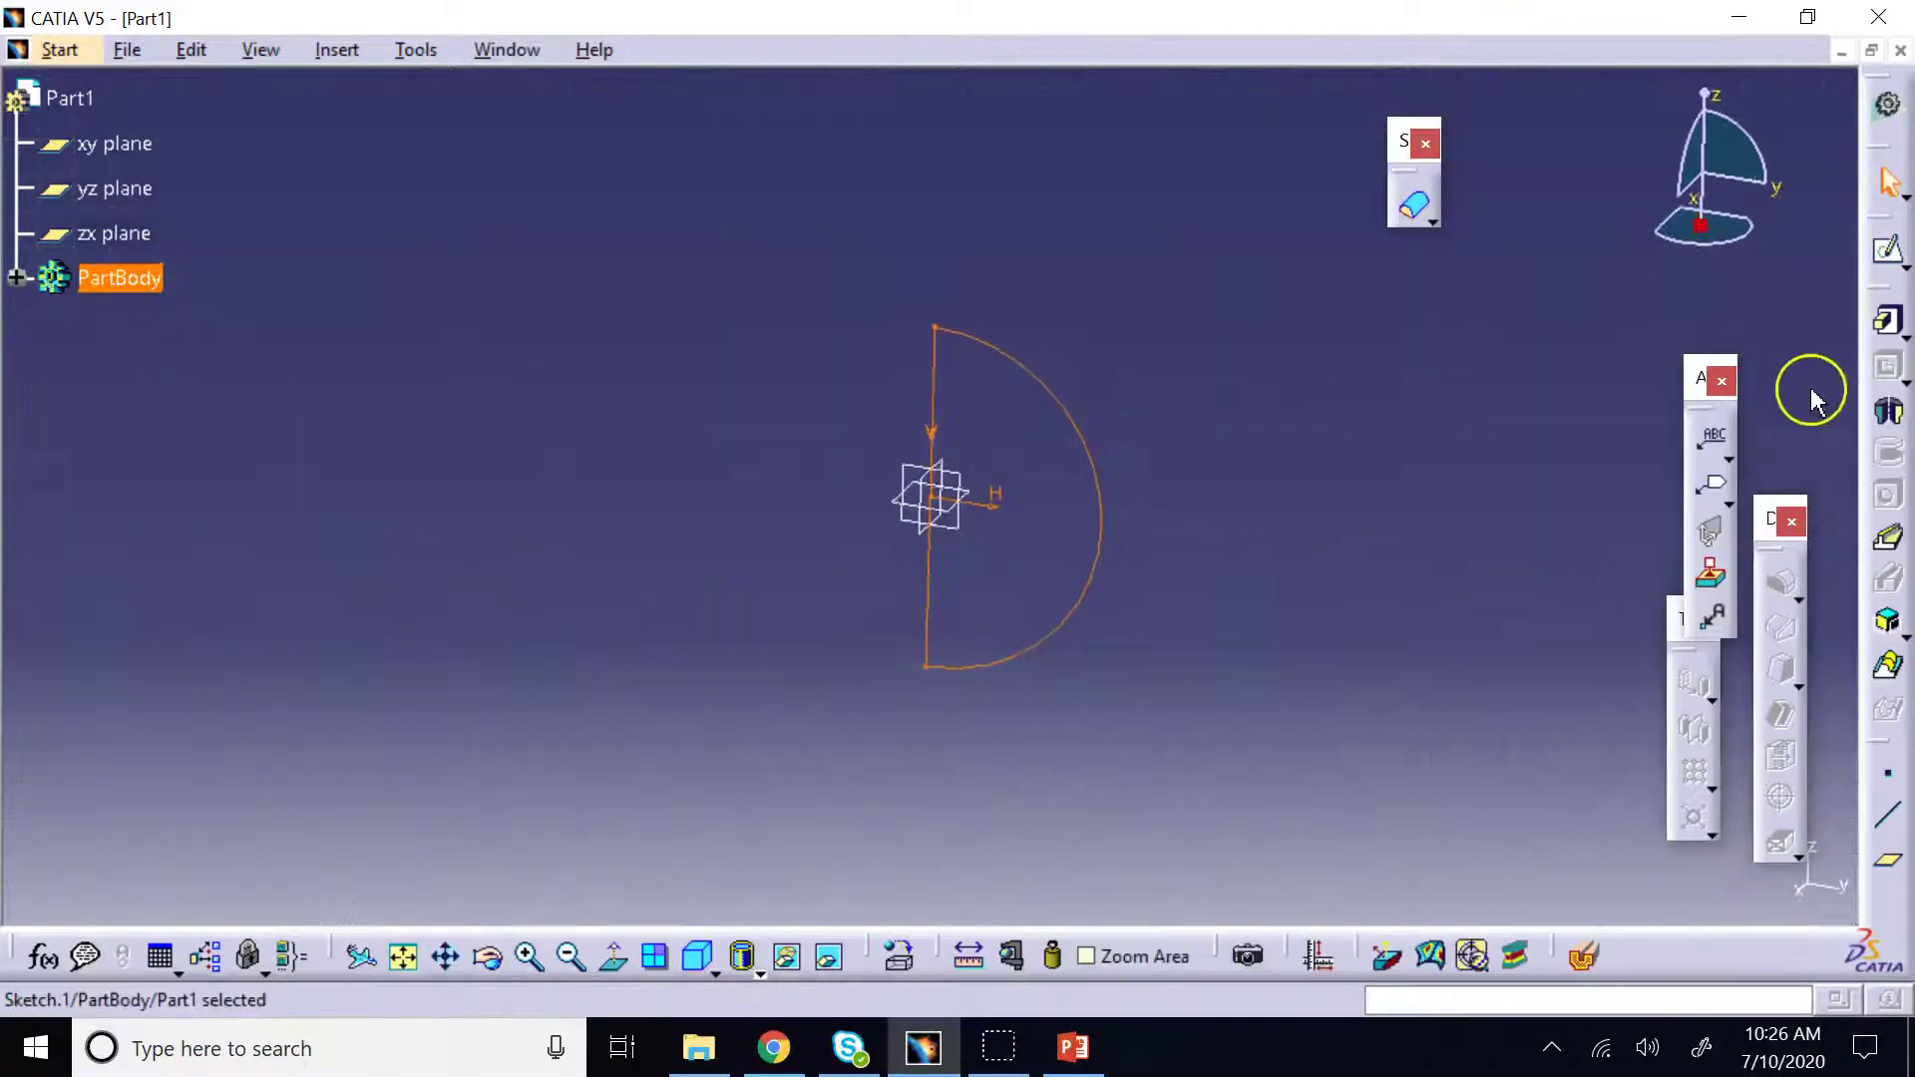
Revolve the half-circle profile 360 degrees with Shaft about its straight vertical line to form a solid sphere
left_click(1888, 412)
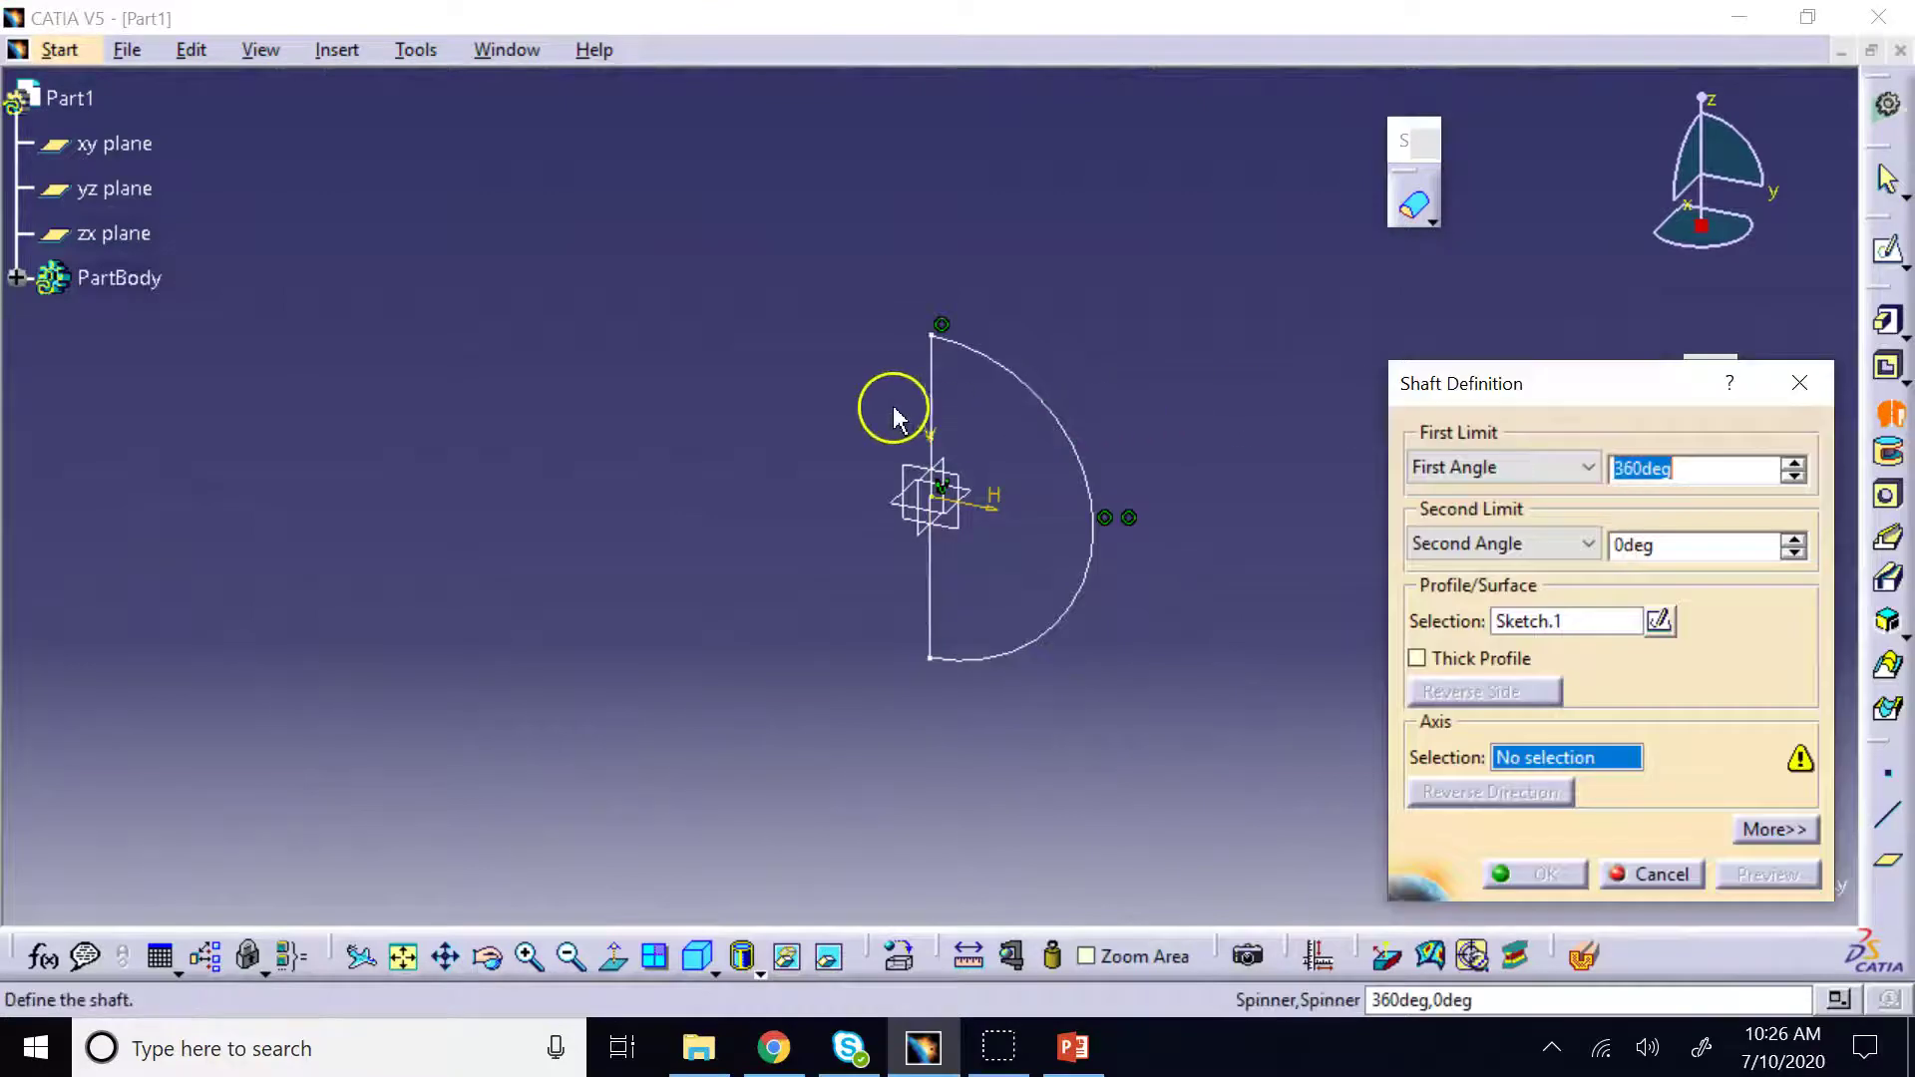
left_click(932, 393)
left_click(1546, 874)
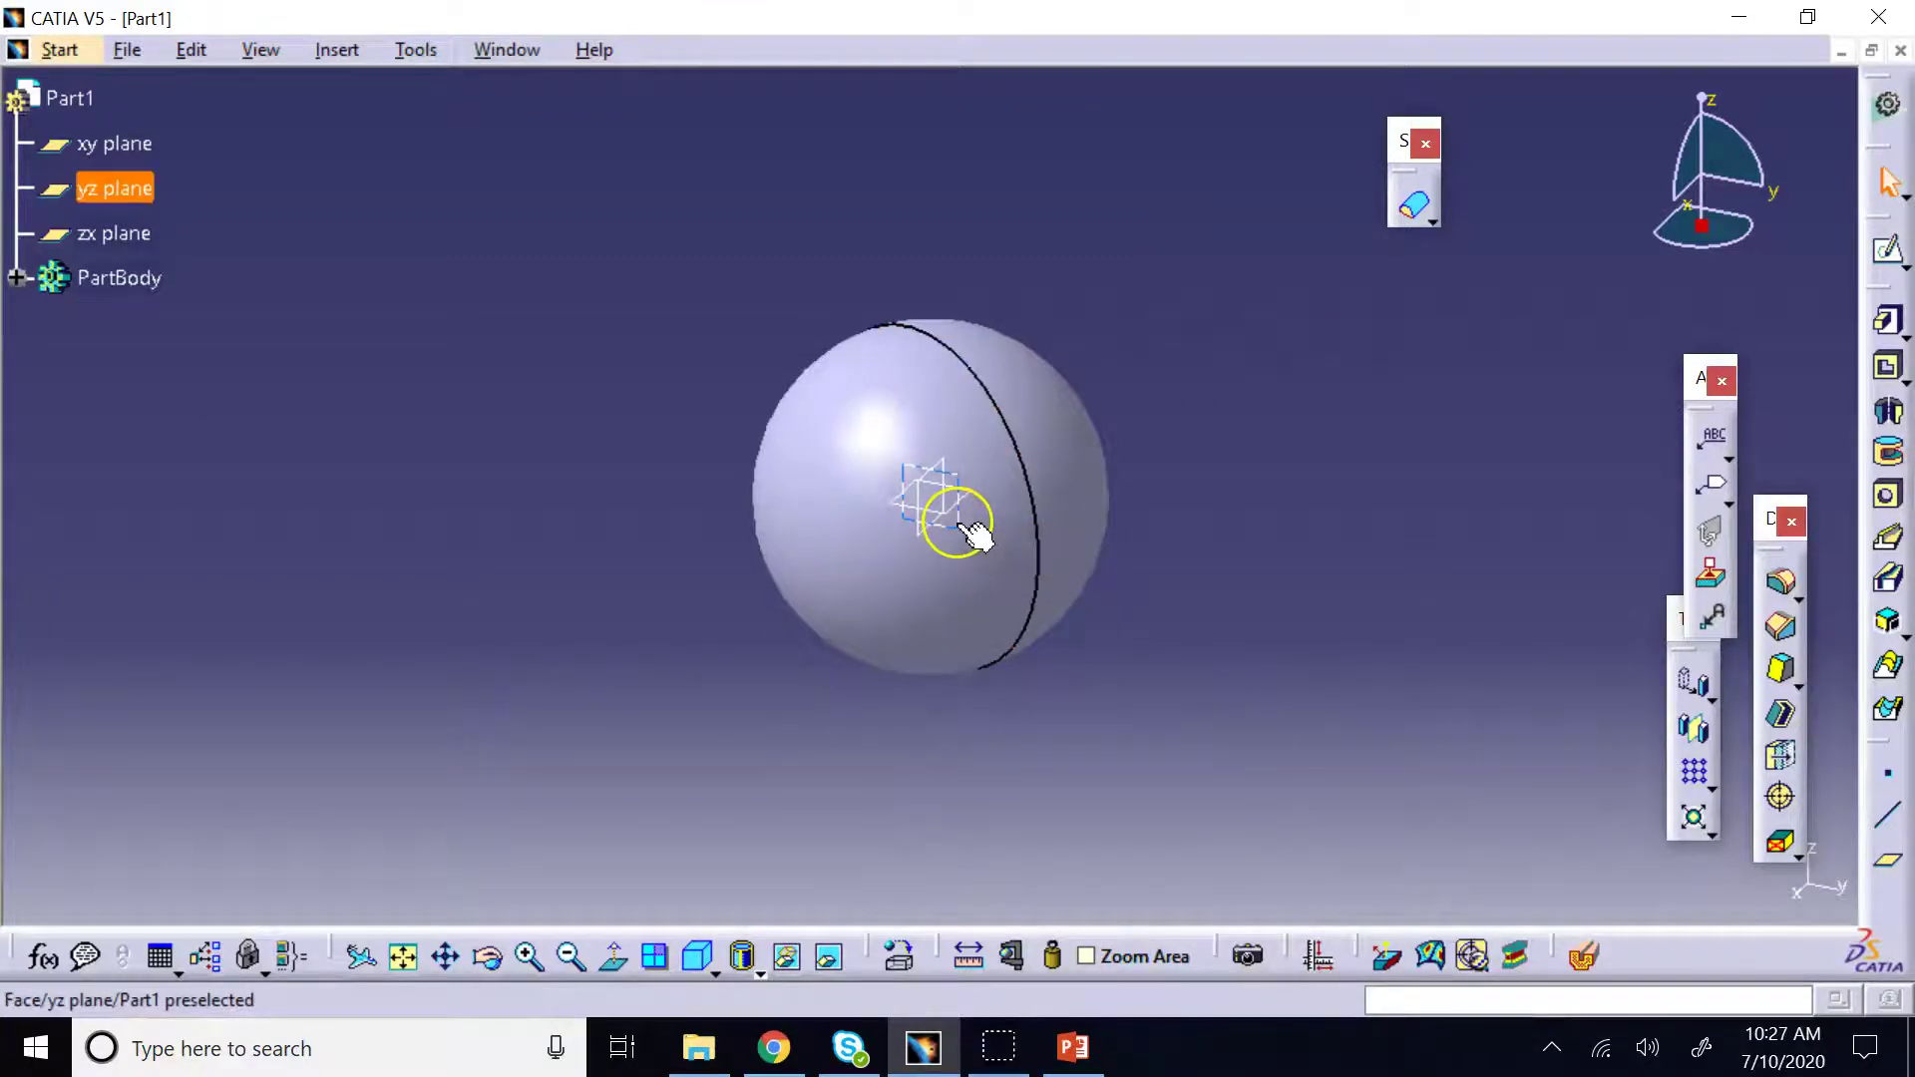
Switch the part to the Generative Shape Design workbench
left_click(58, 45)
mouse_move(100, 157)
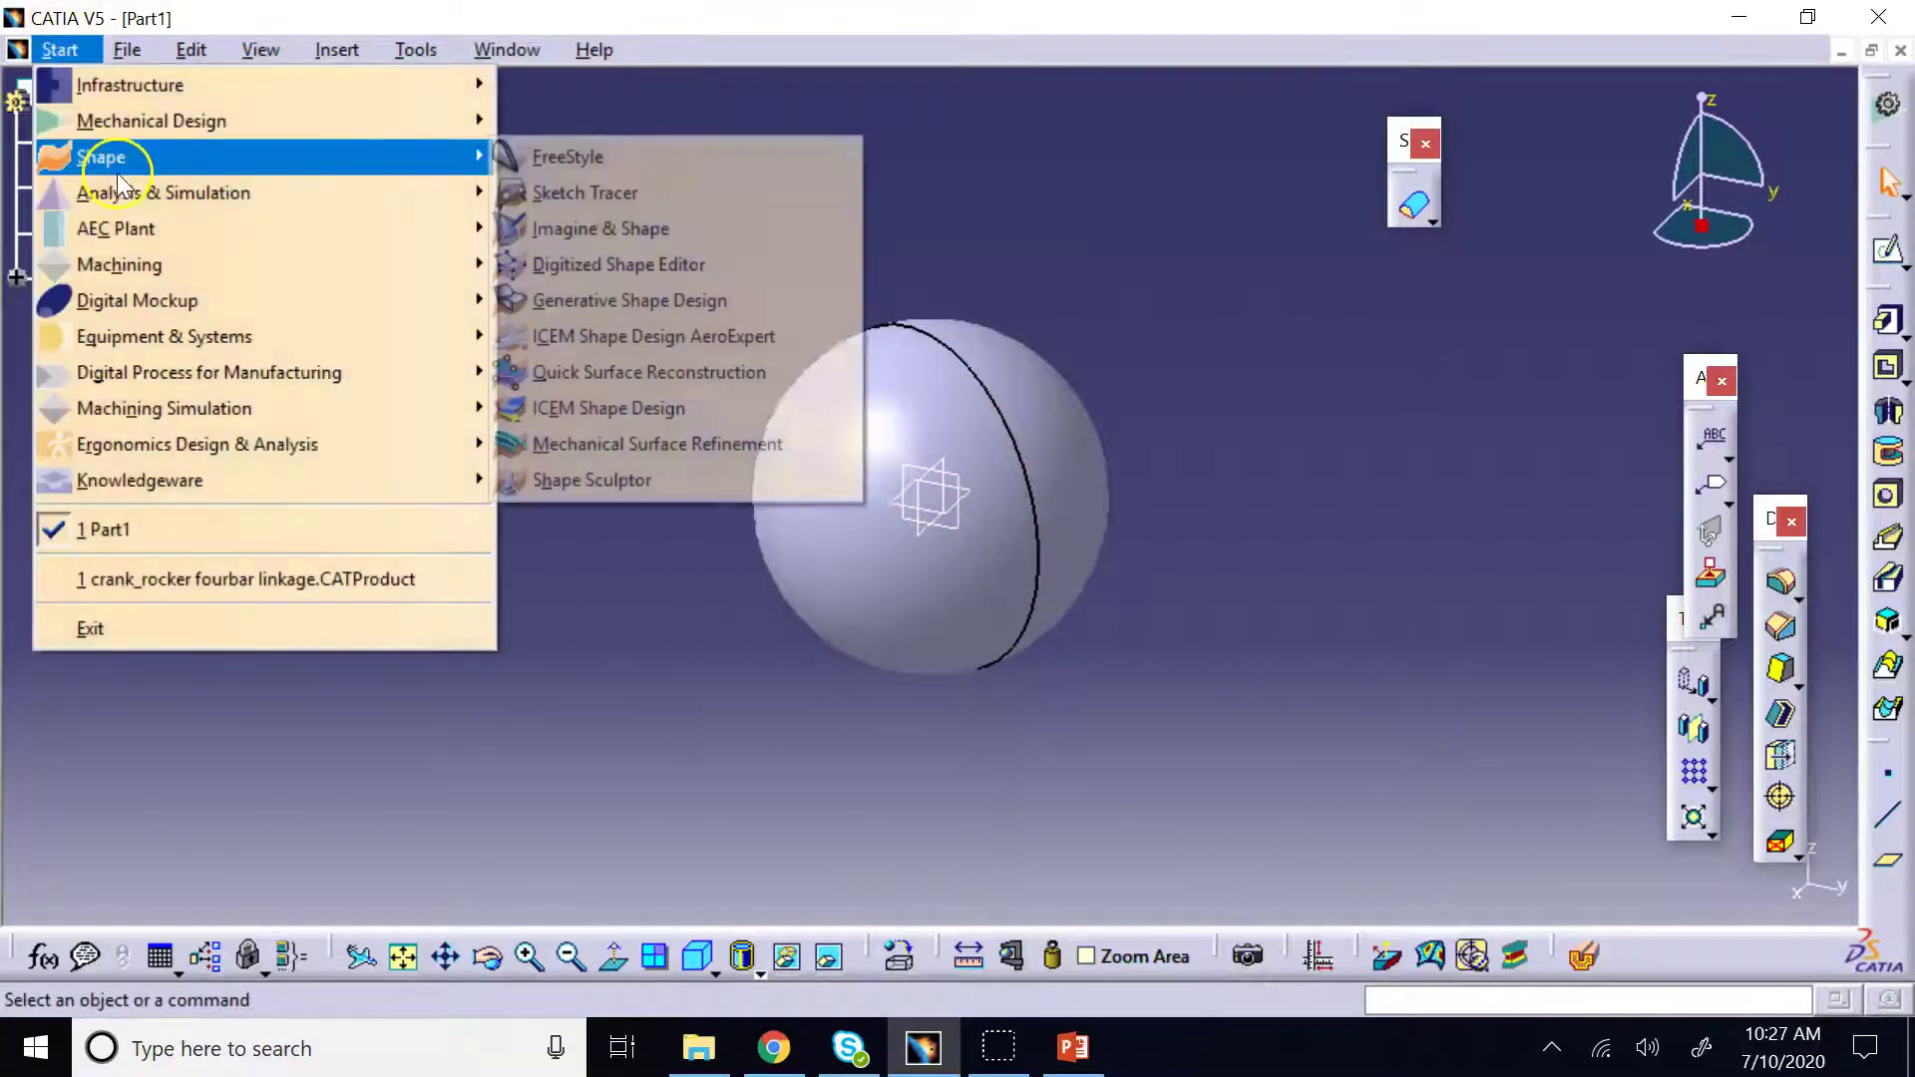
left_click(619, 324)
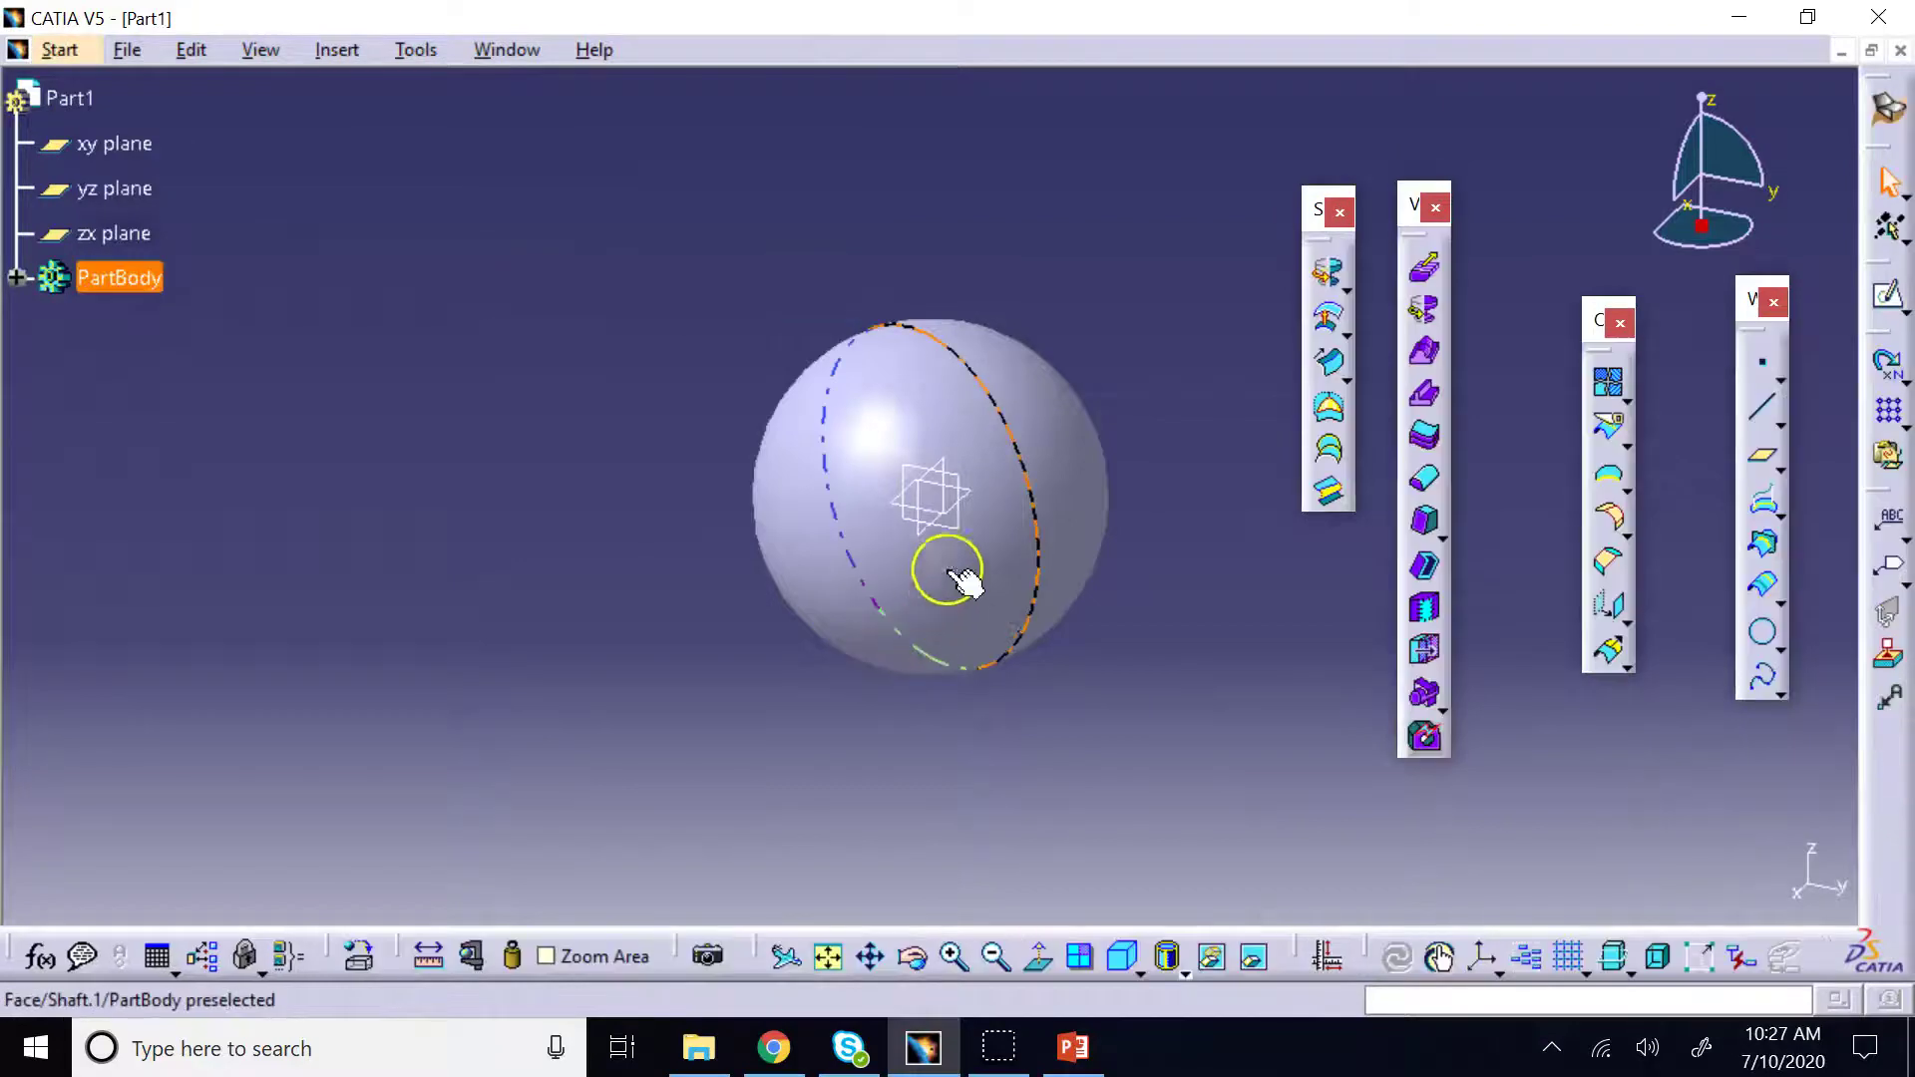
Sketch a wavy seven-point spline on the yz plane, running from above the sphere to below it, and finish the sketch
left_click(962, 520)
left_click(1888, 295)
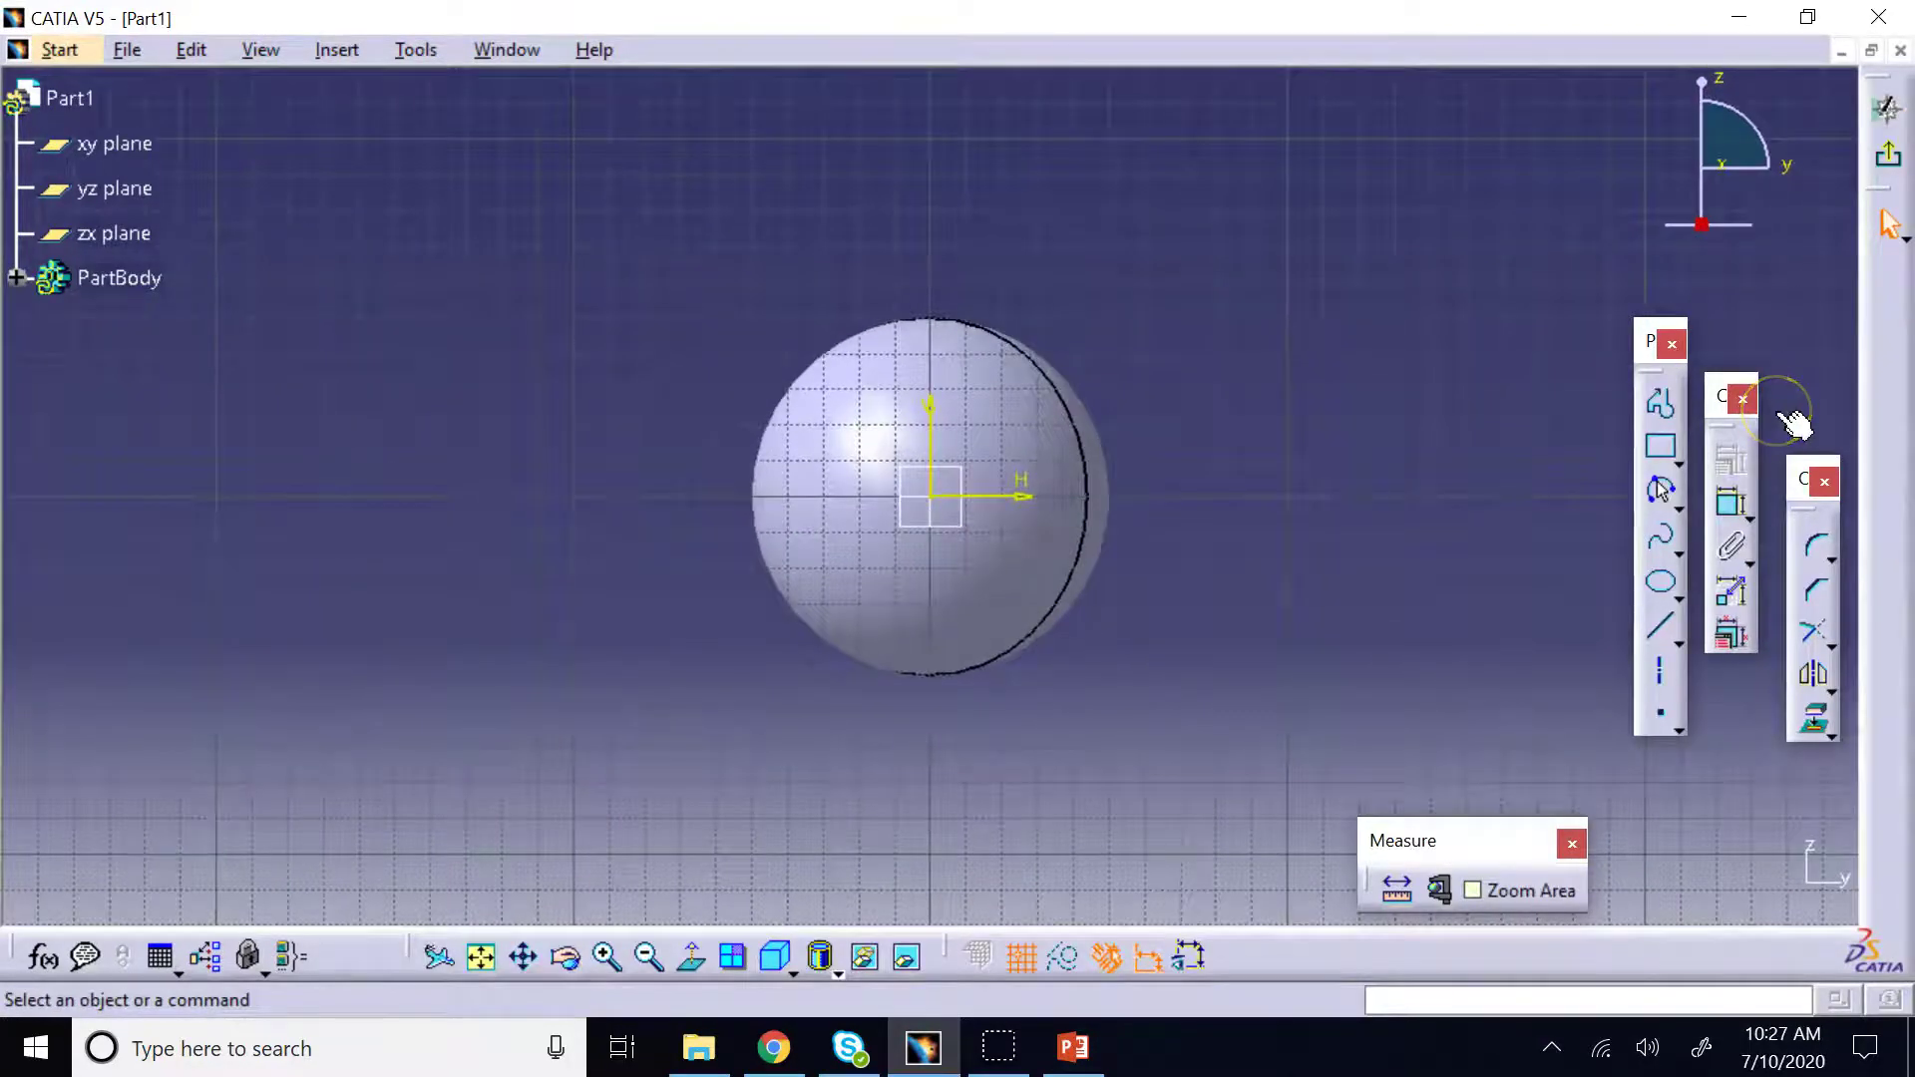
left_click(1661, 539)
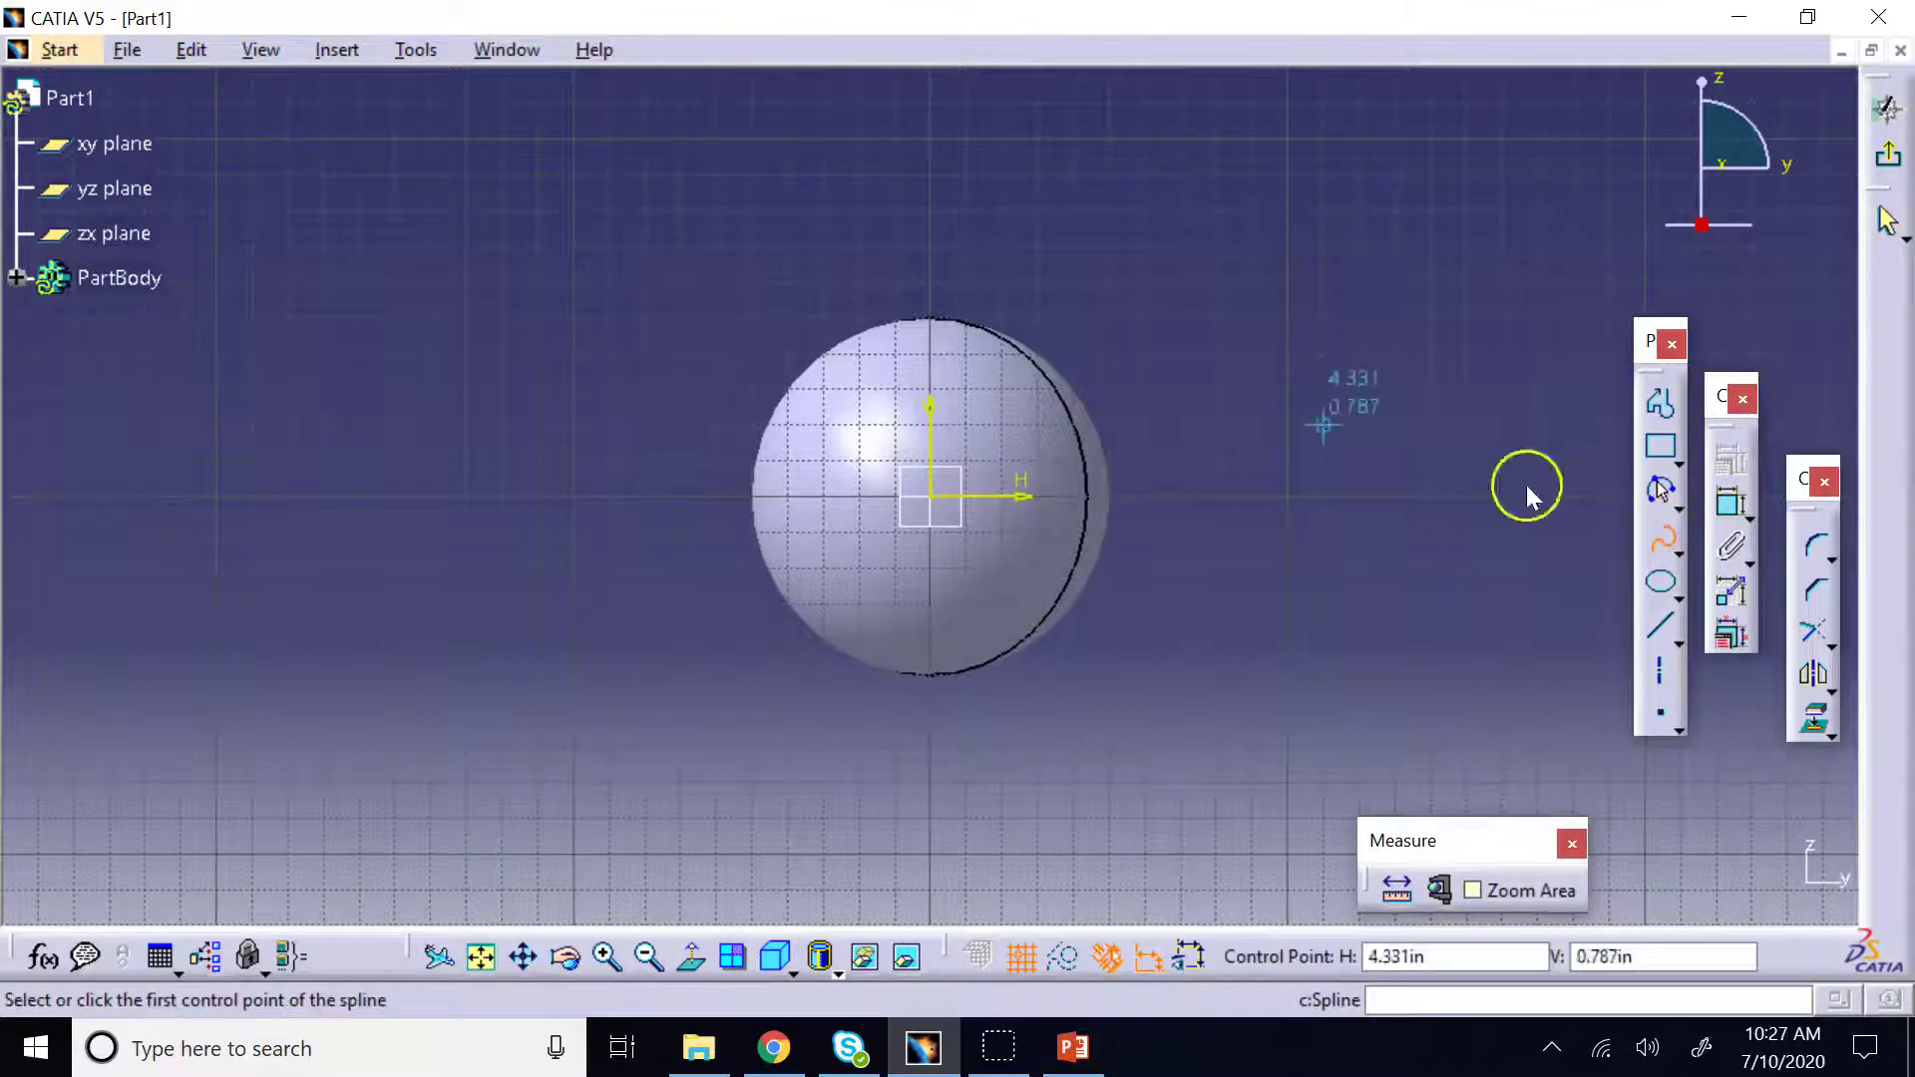
left_click(1037, 283)
left_click(895, 353)
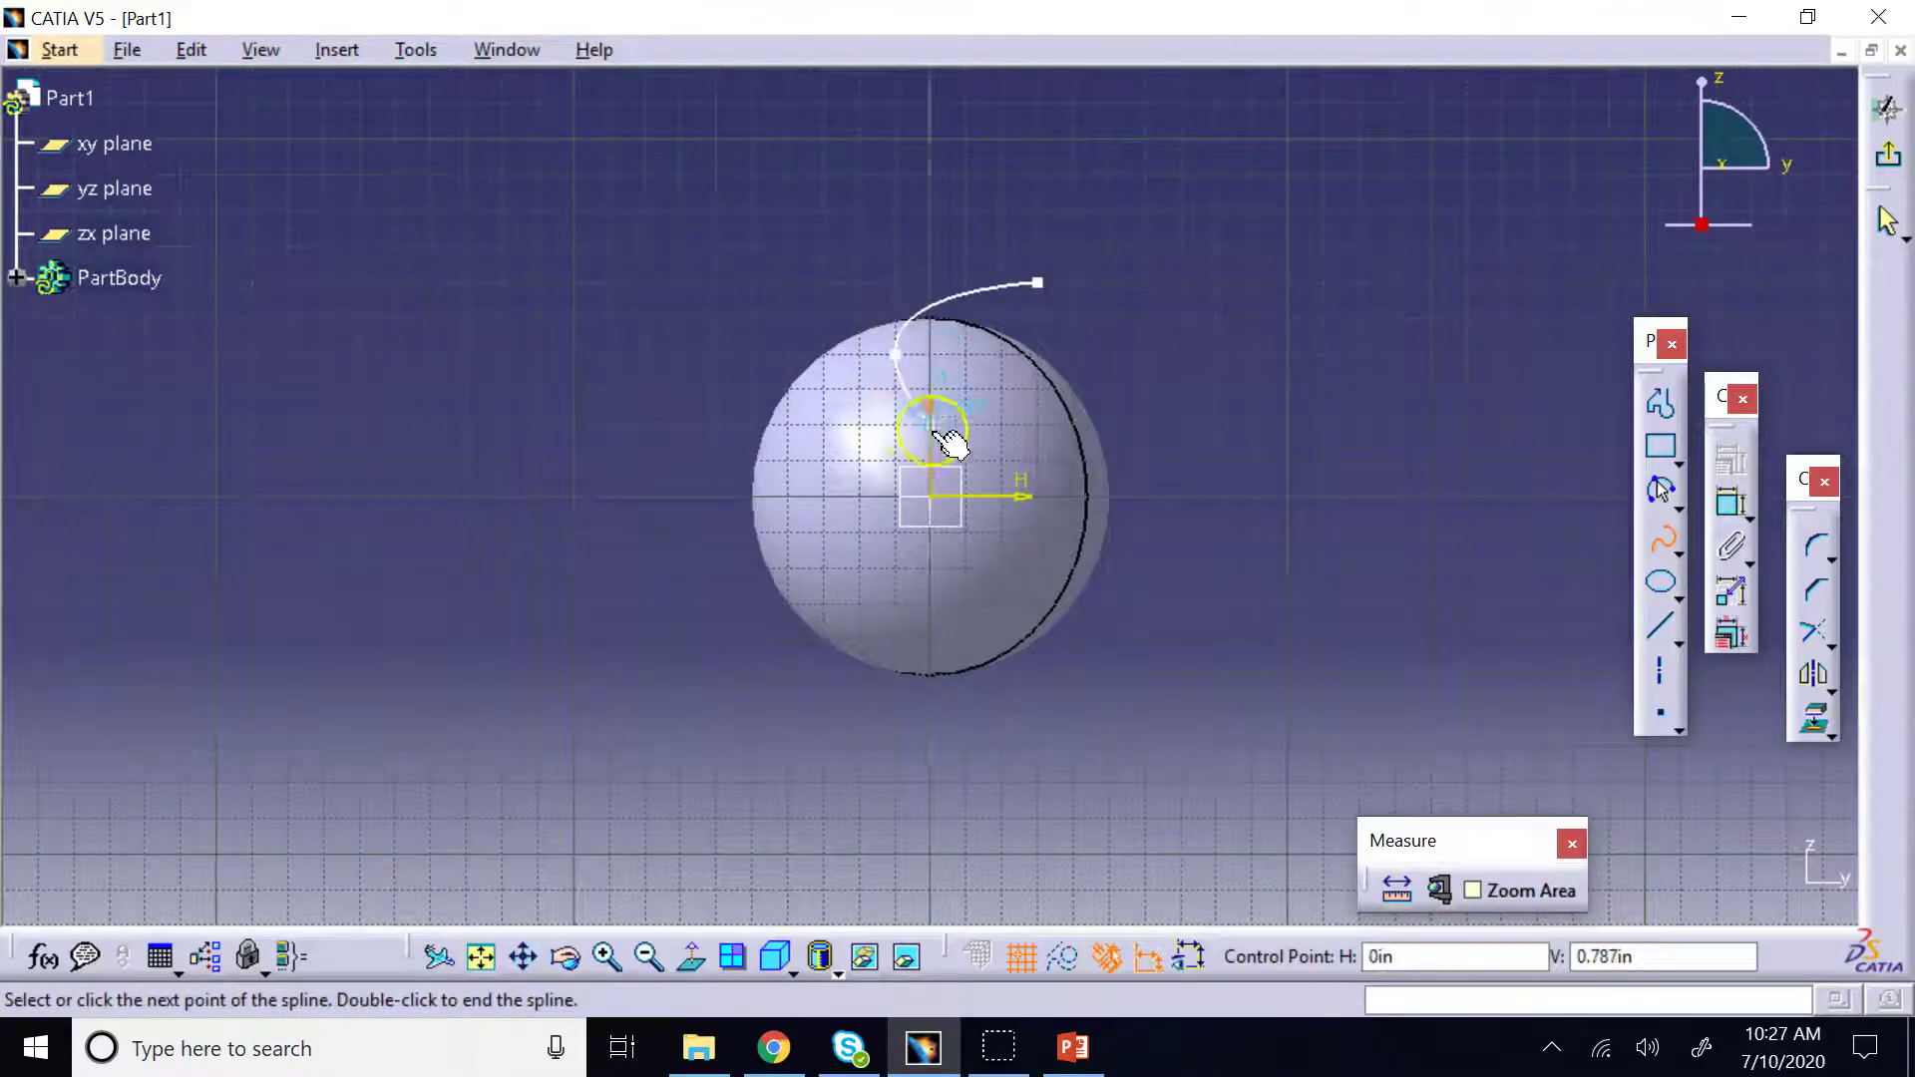
left_click(964, 427)
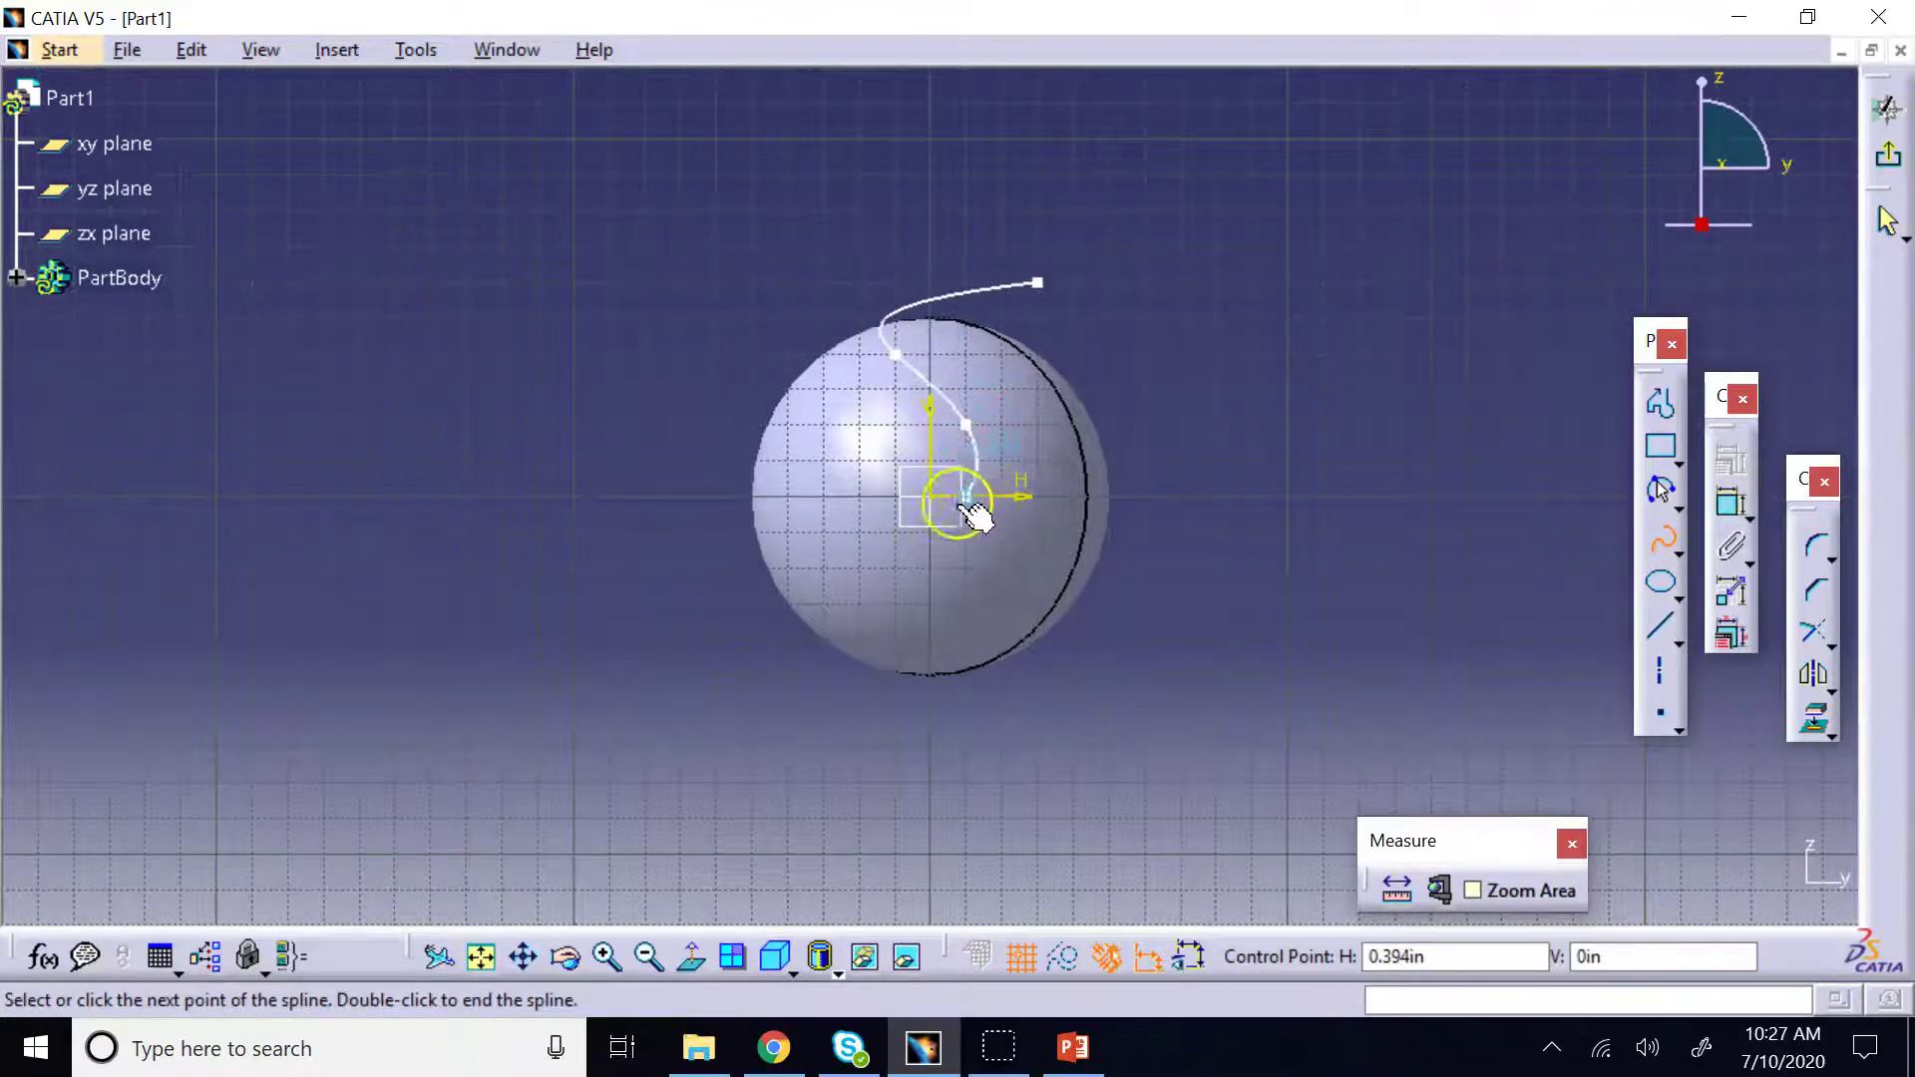
left_click(859, 531)
left_click(860, 604)
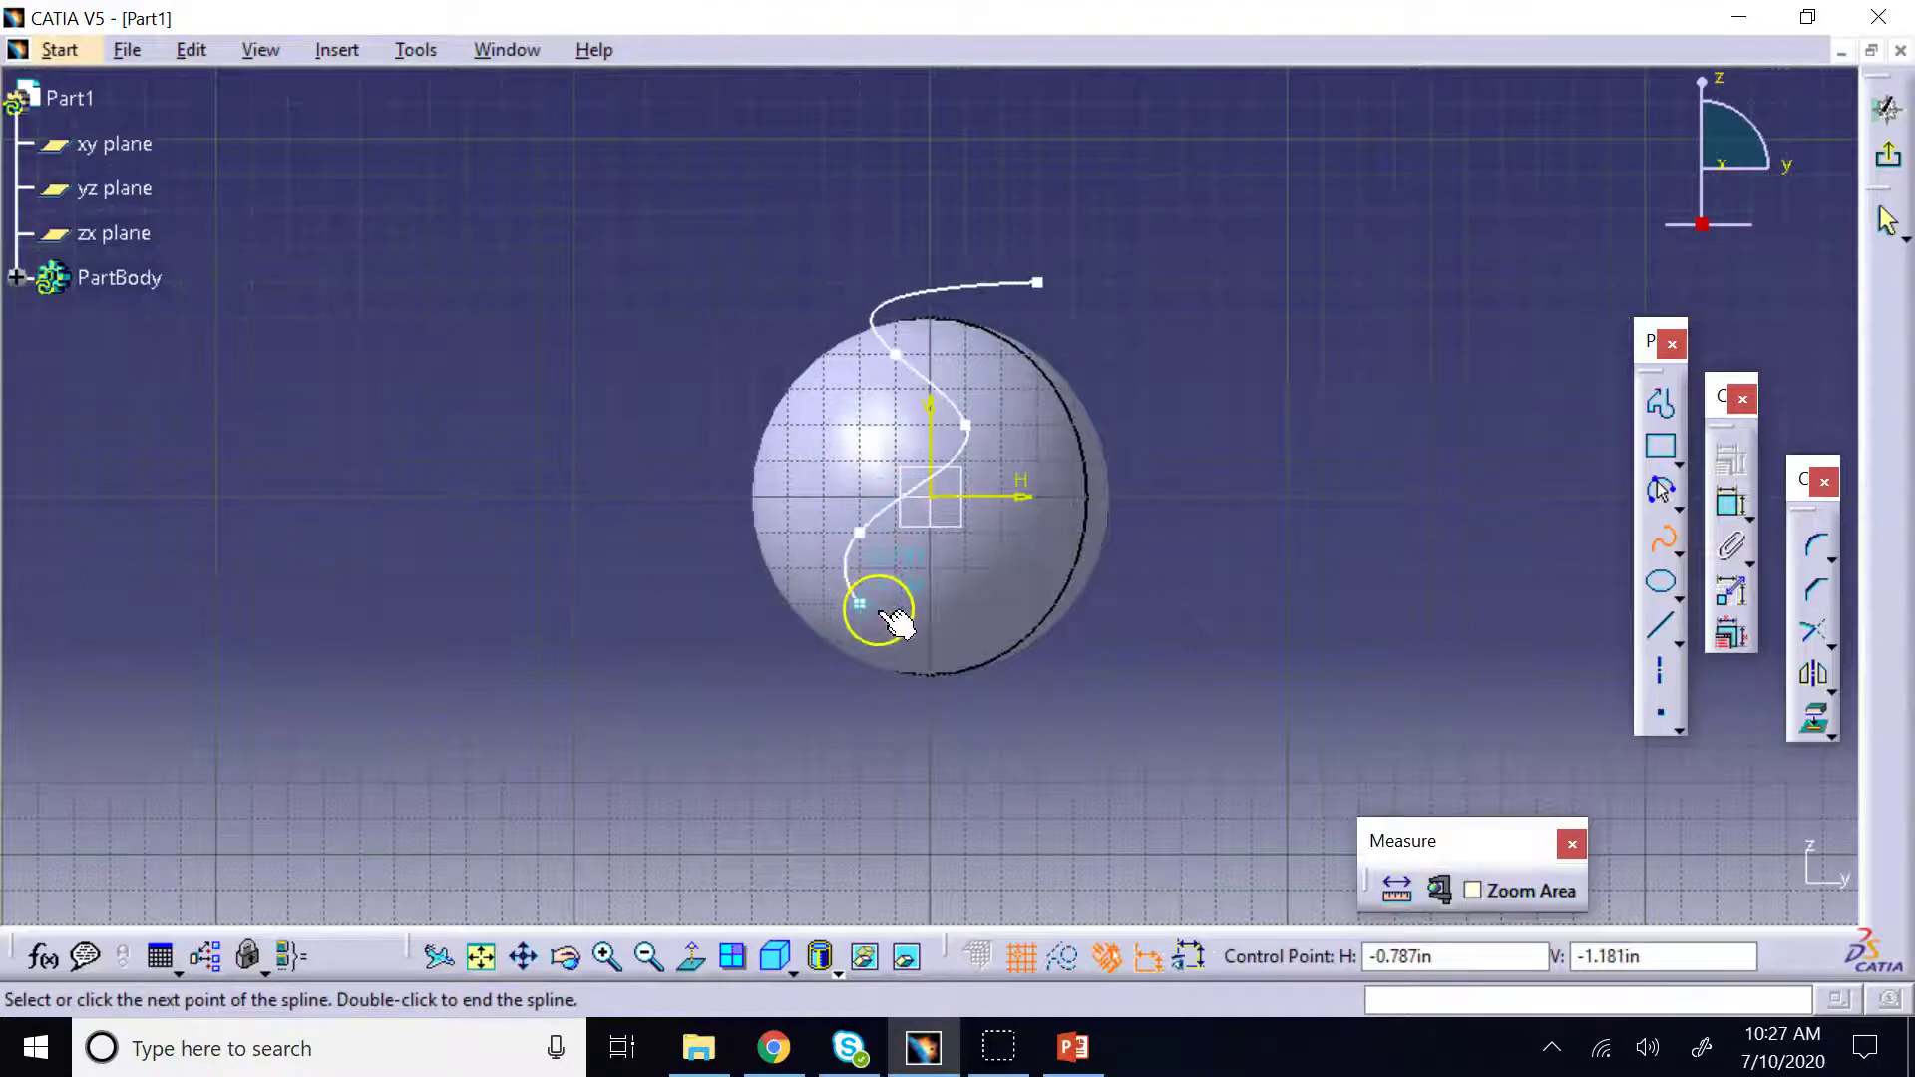
left_click(933, 639)
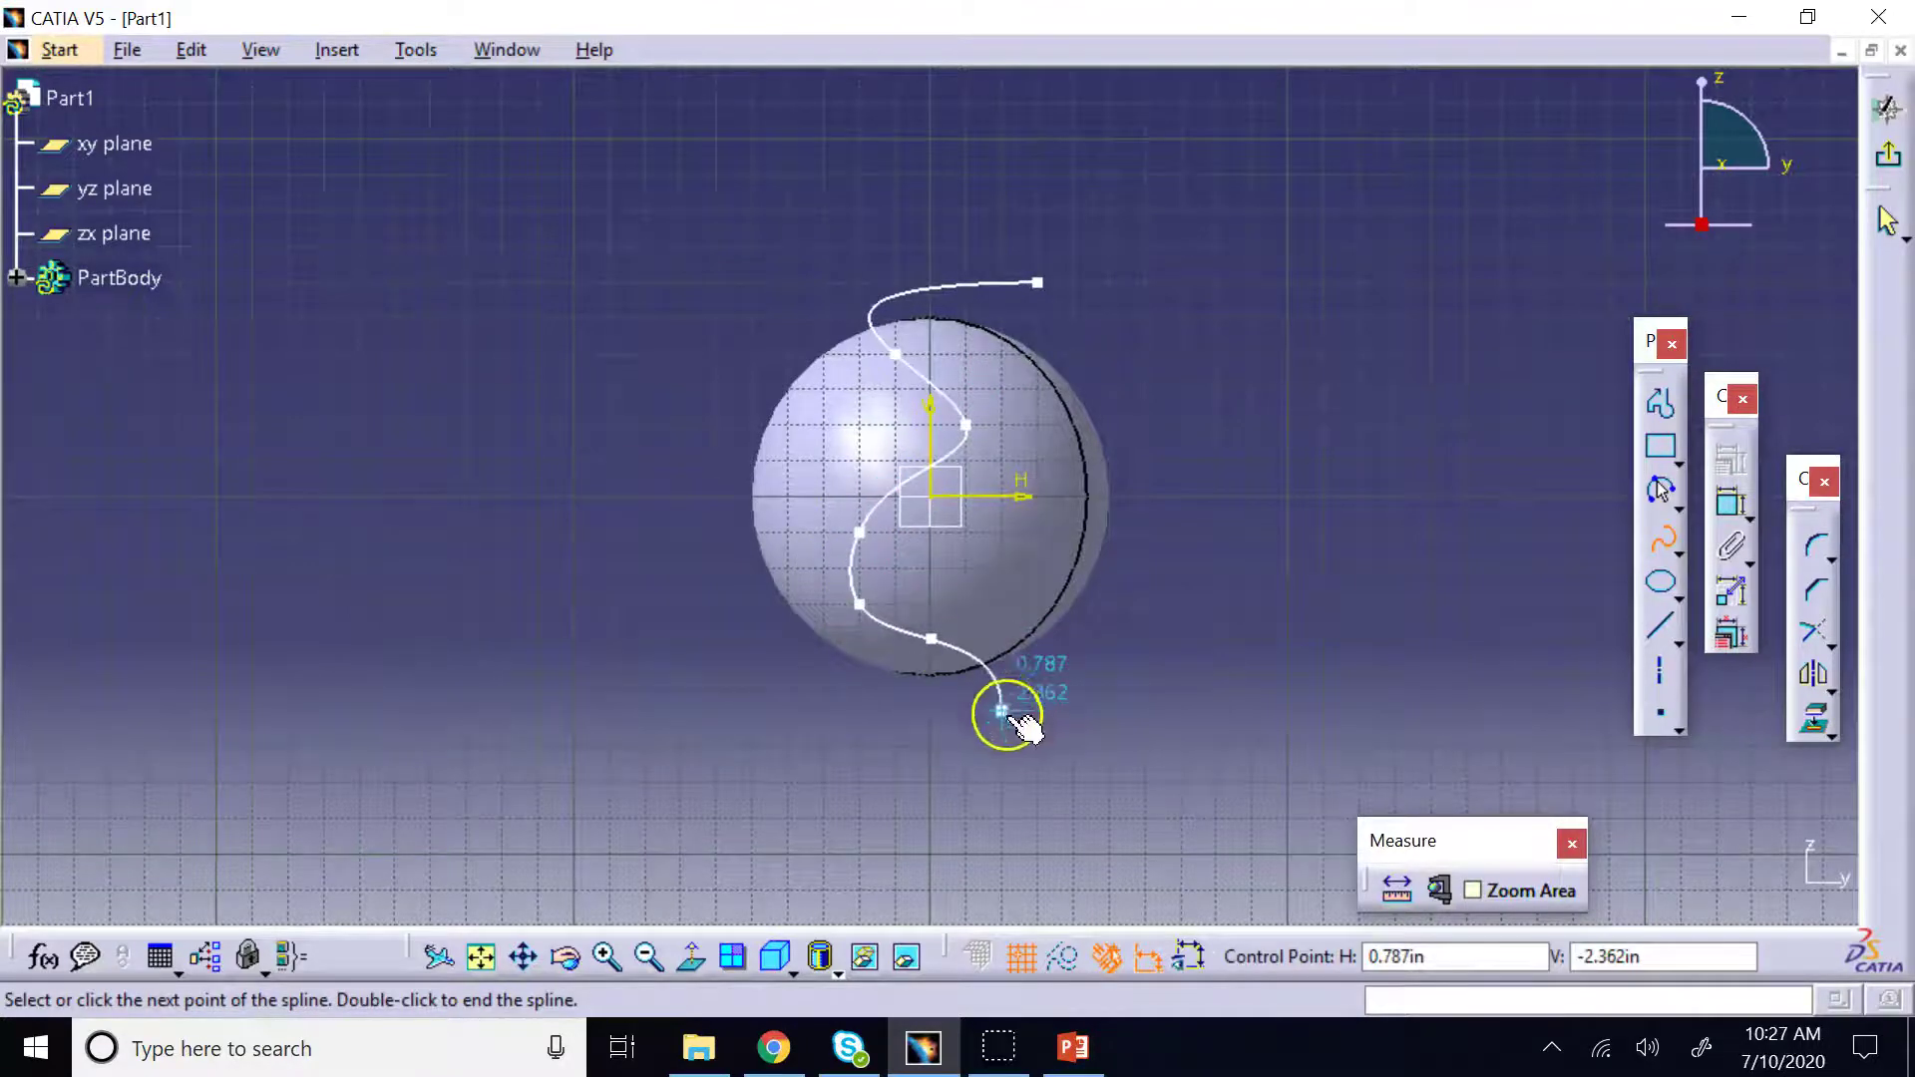
double_click(973, 780)
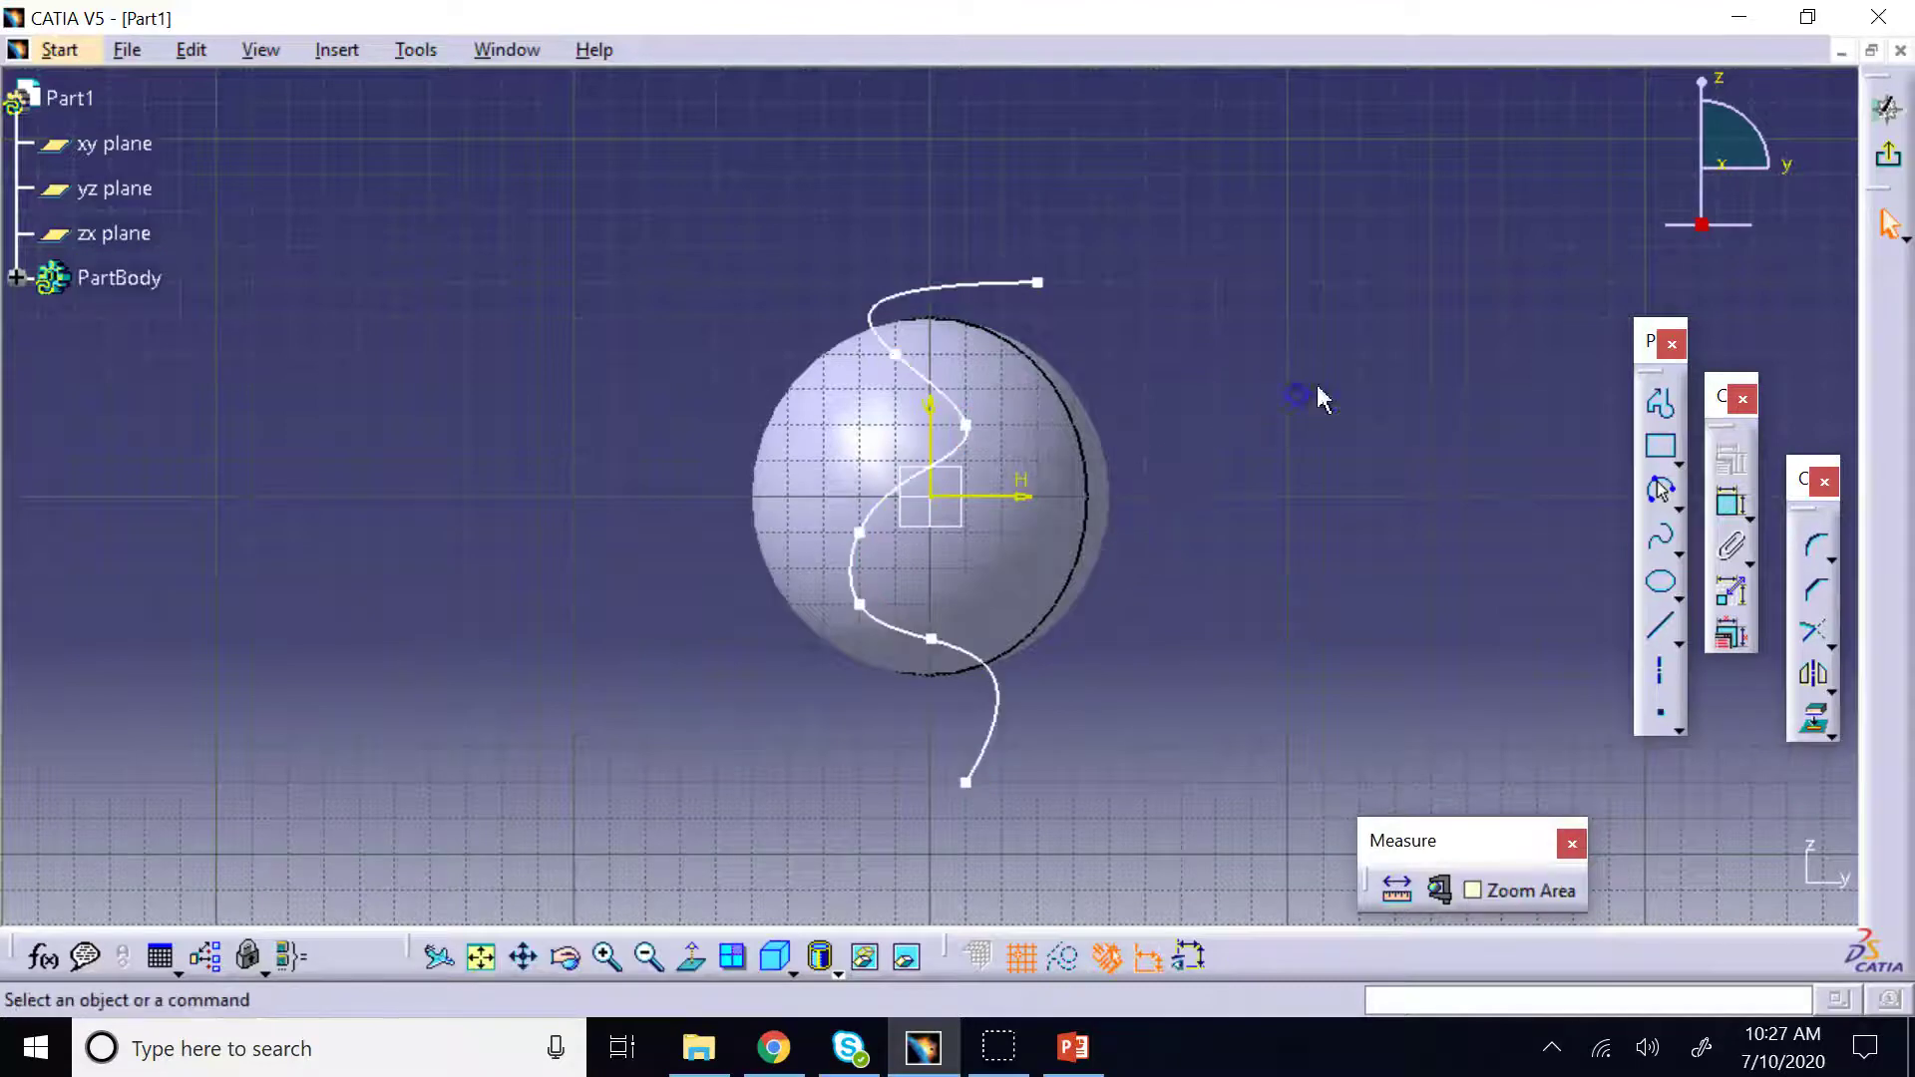
left_click(1892, 163)
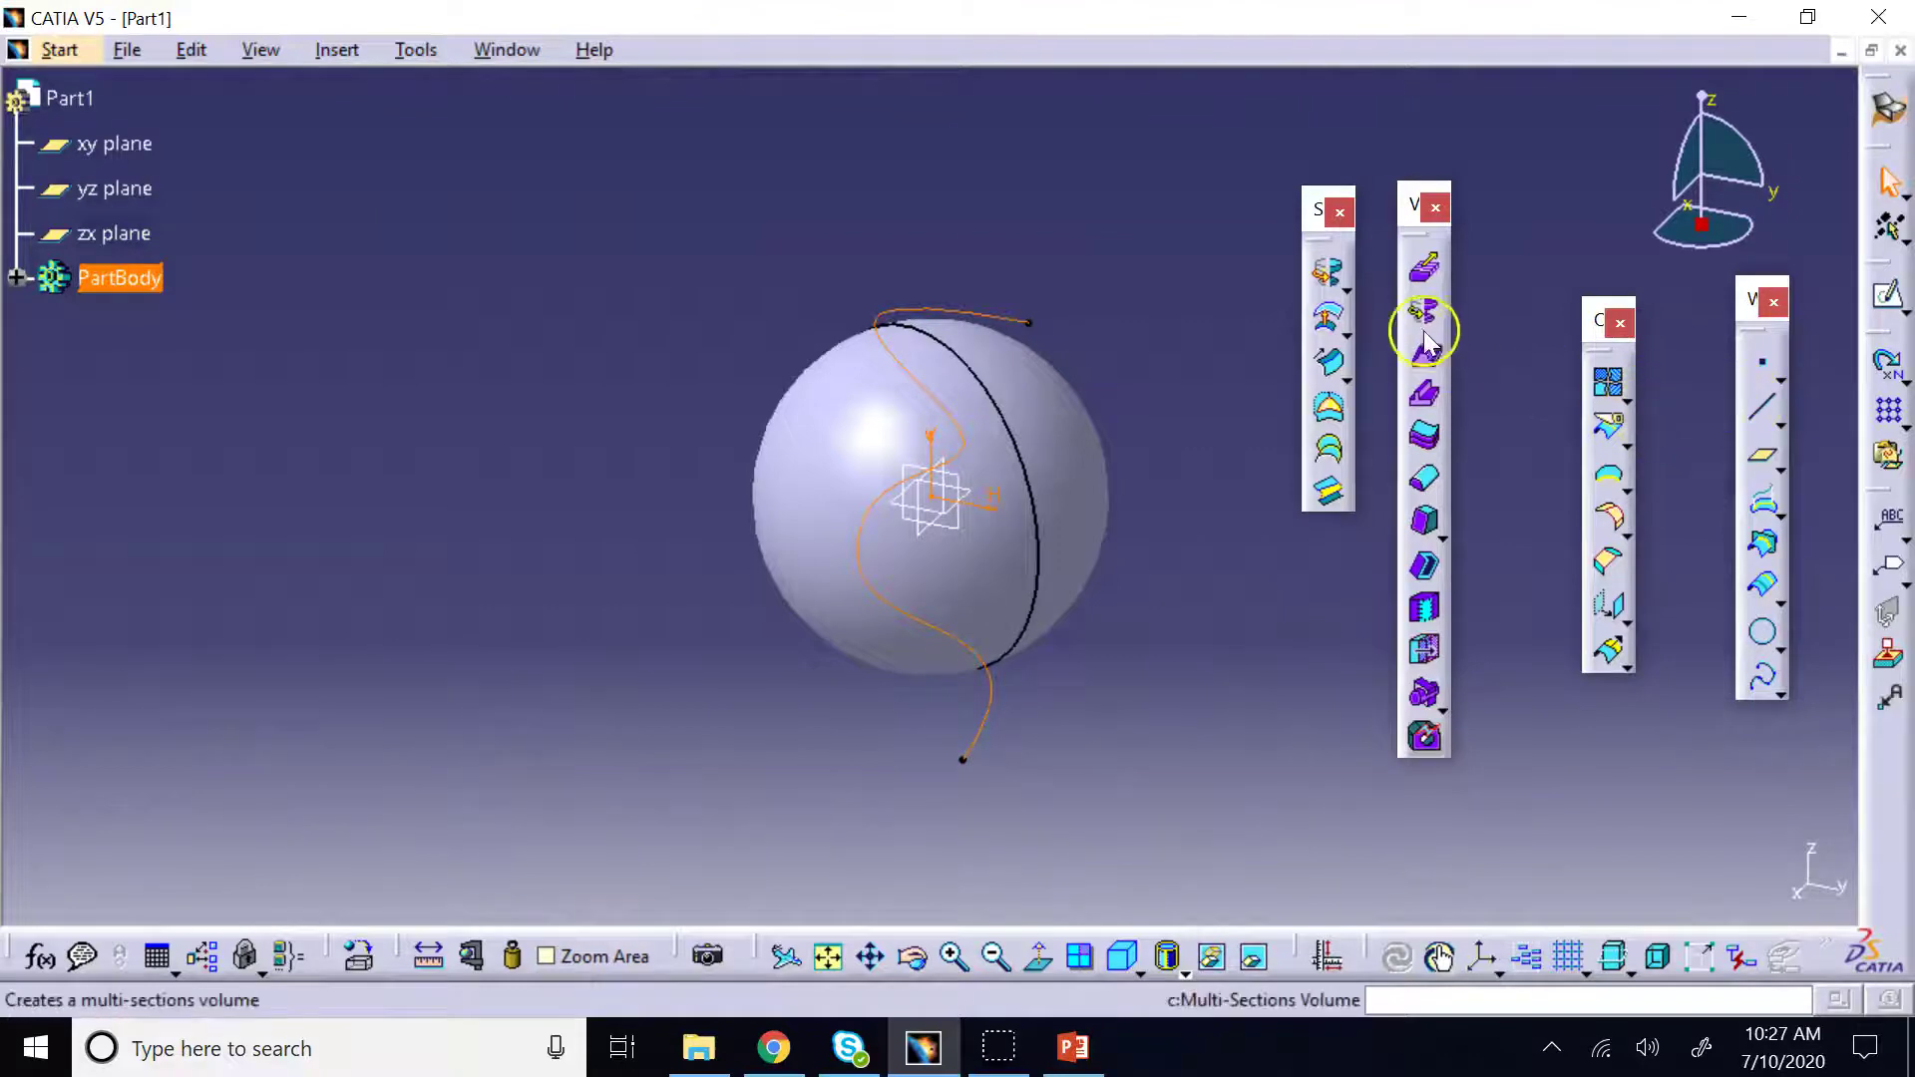
Extrude the spline sketch into a surface with a 4 in dimension and mirrored extent so it passes through the sphere
left_click(1344, 287)
left_click(1375, 314)
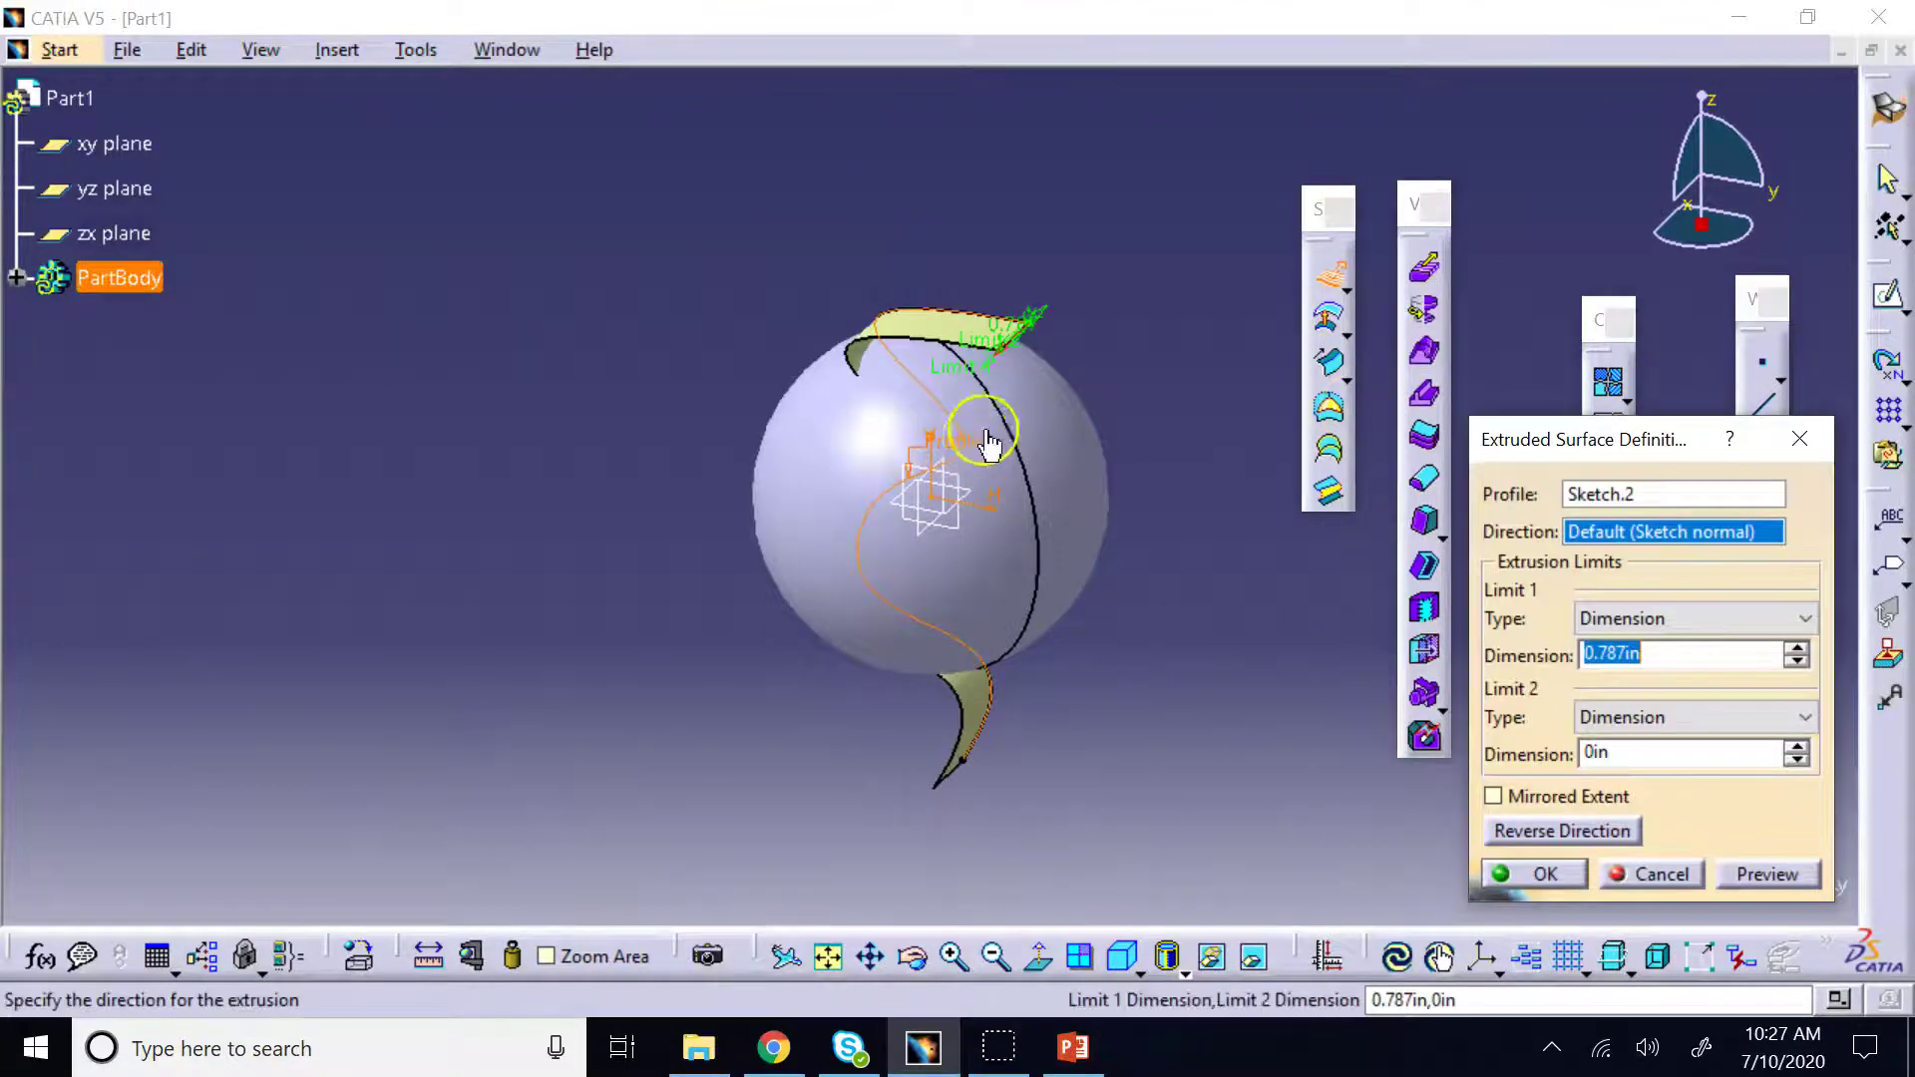
left_click(1124, 959)
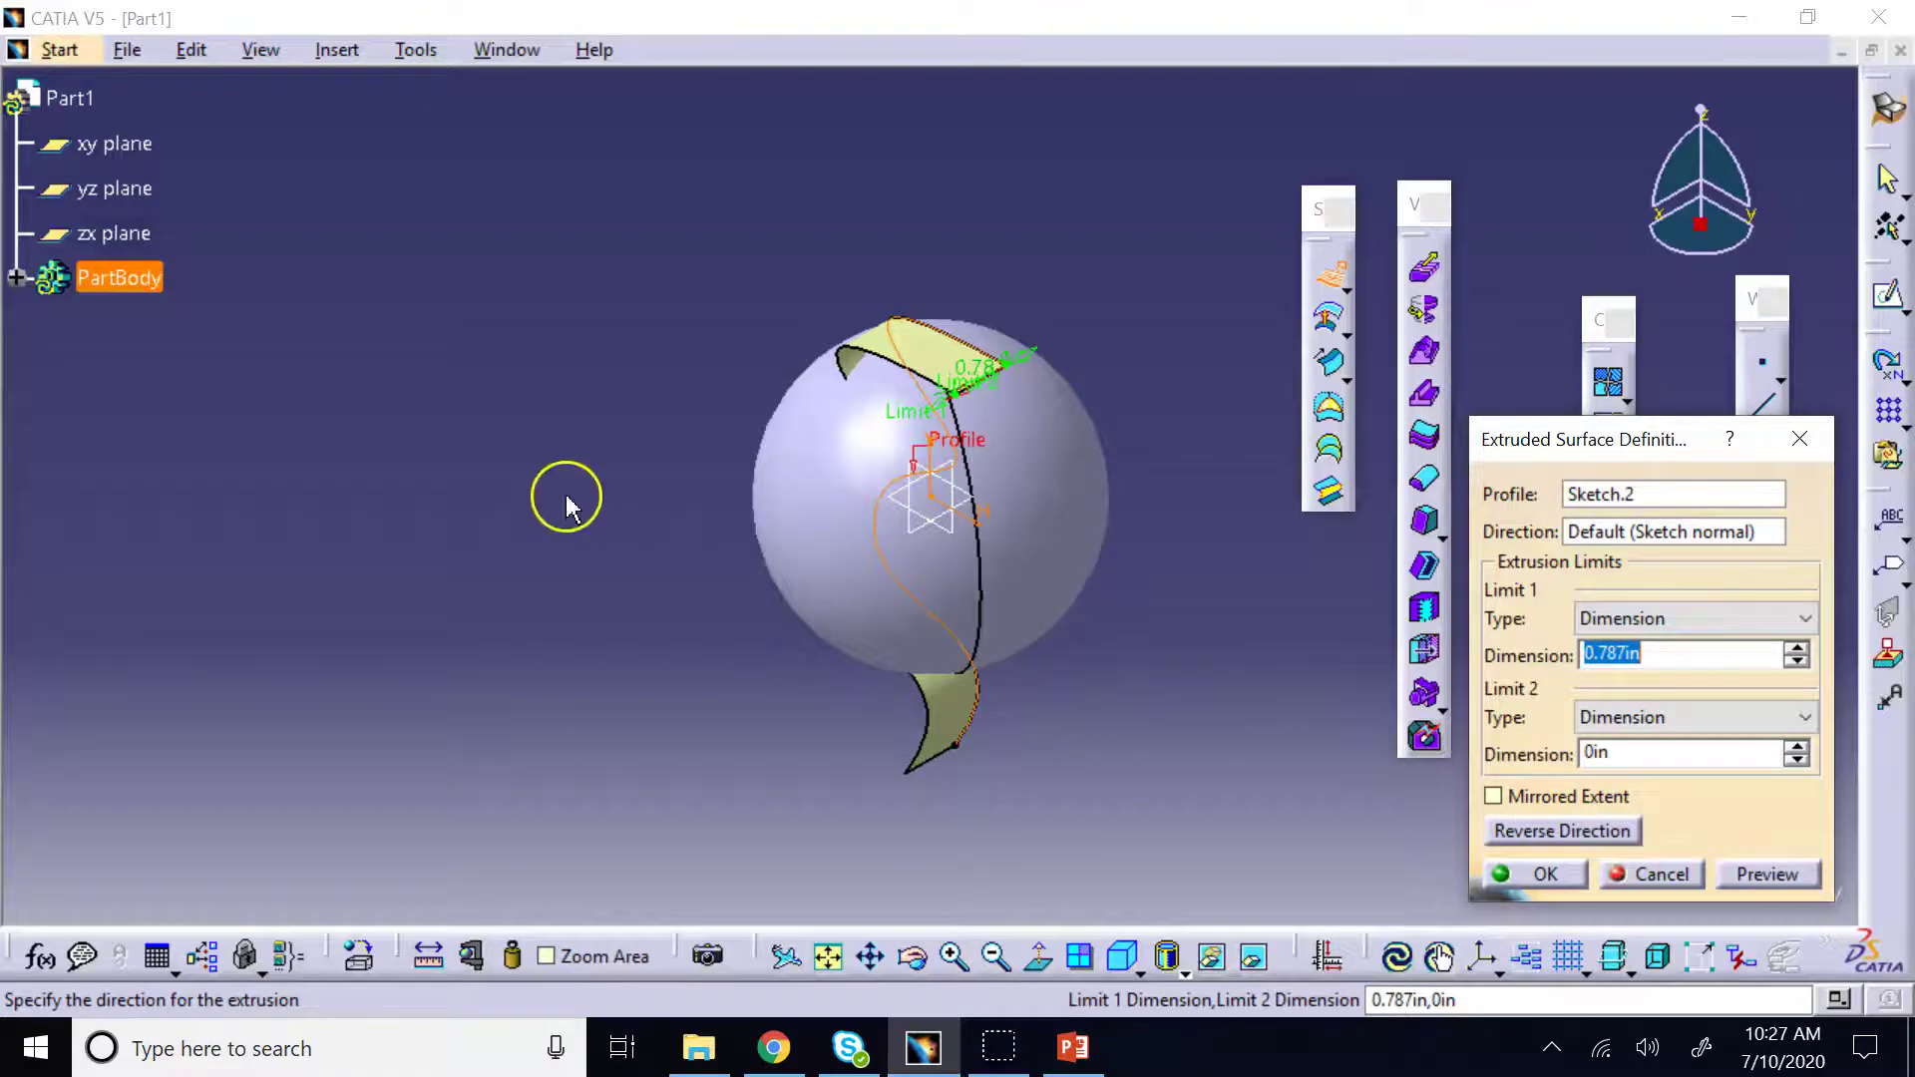
left_click(912, 957)
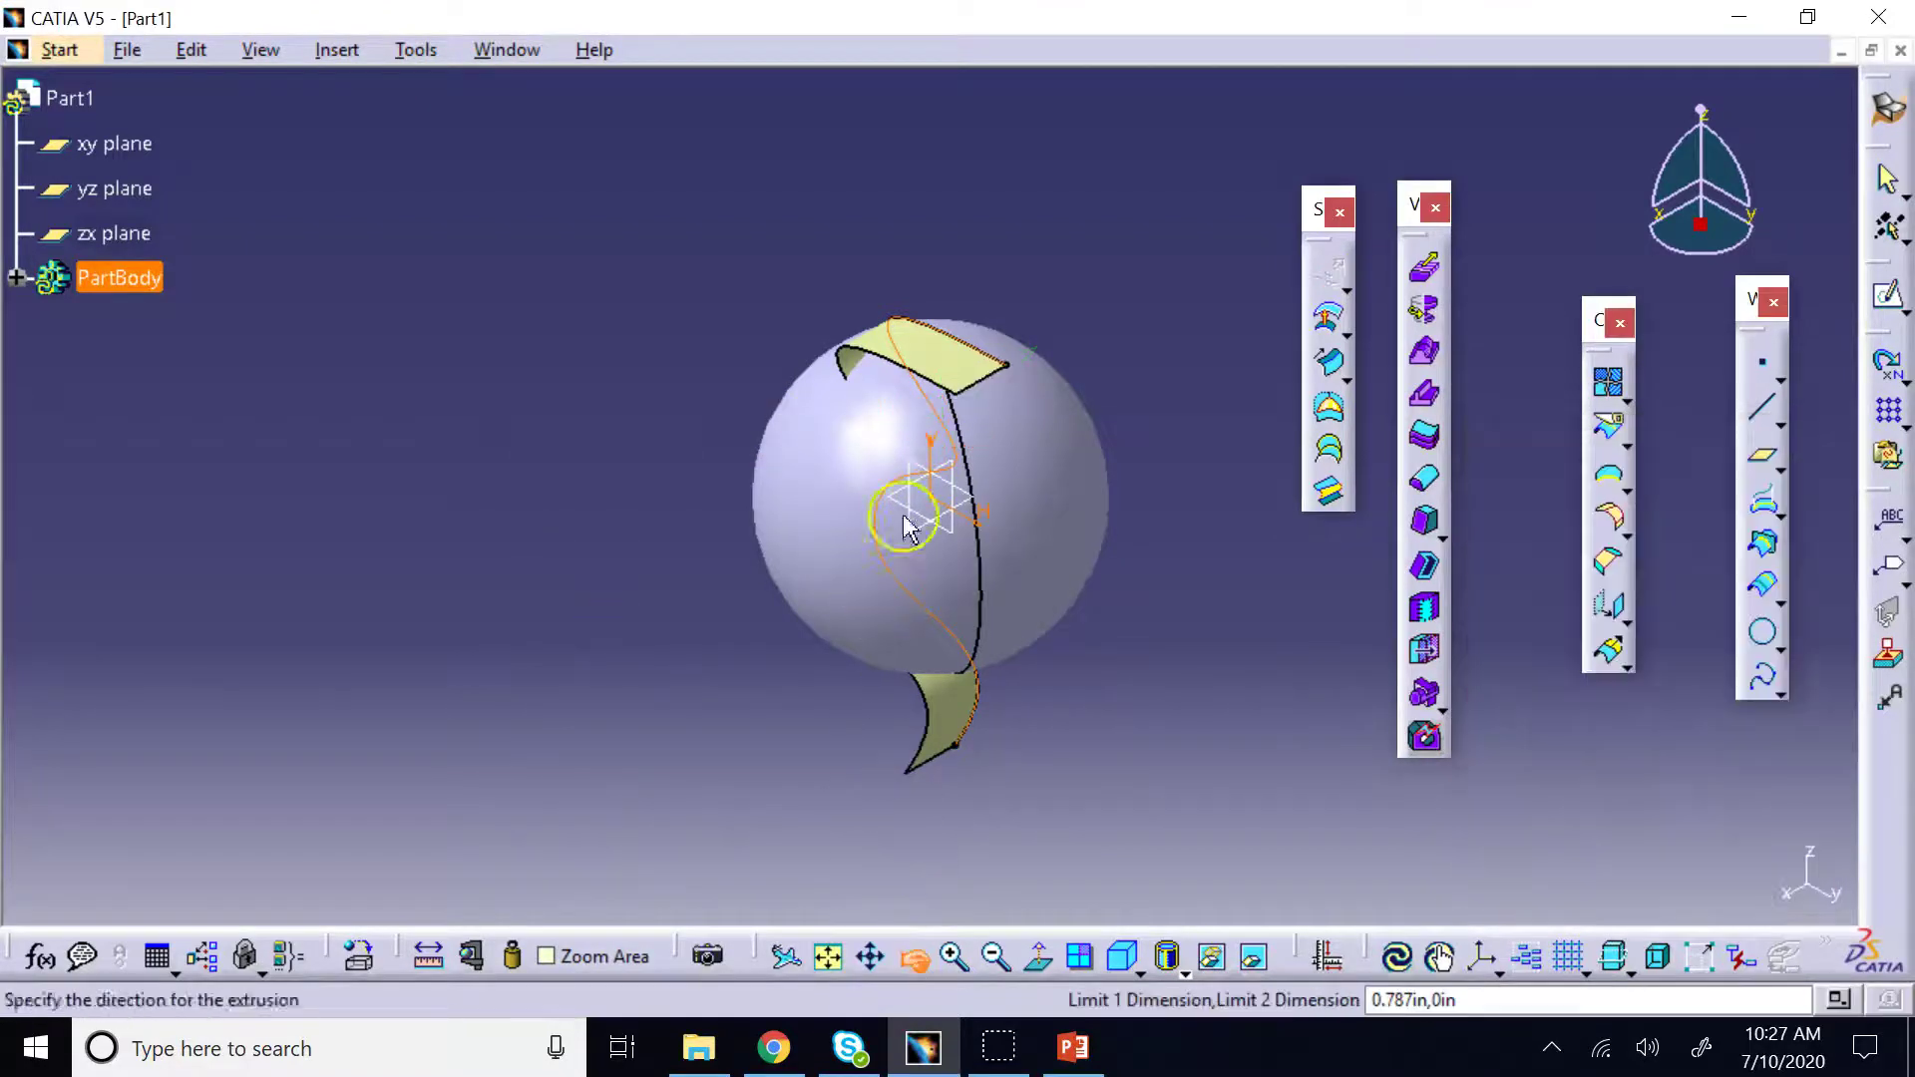
left_click_drag(906, 512, 1197, 882)
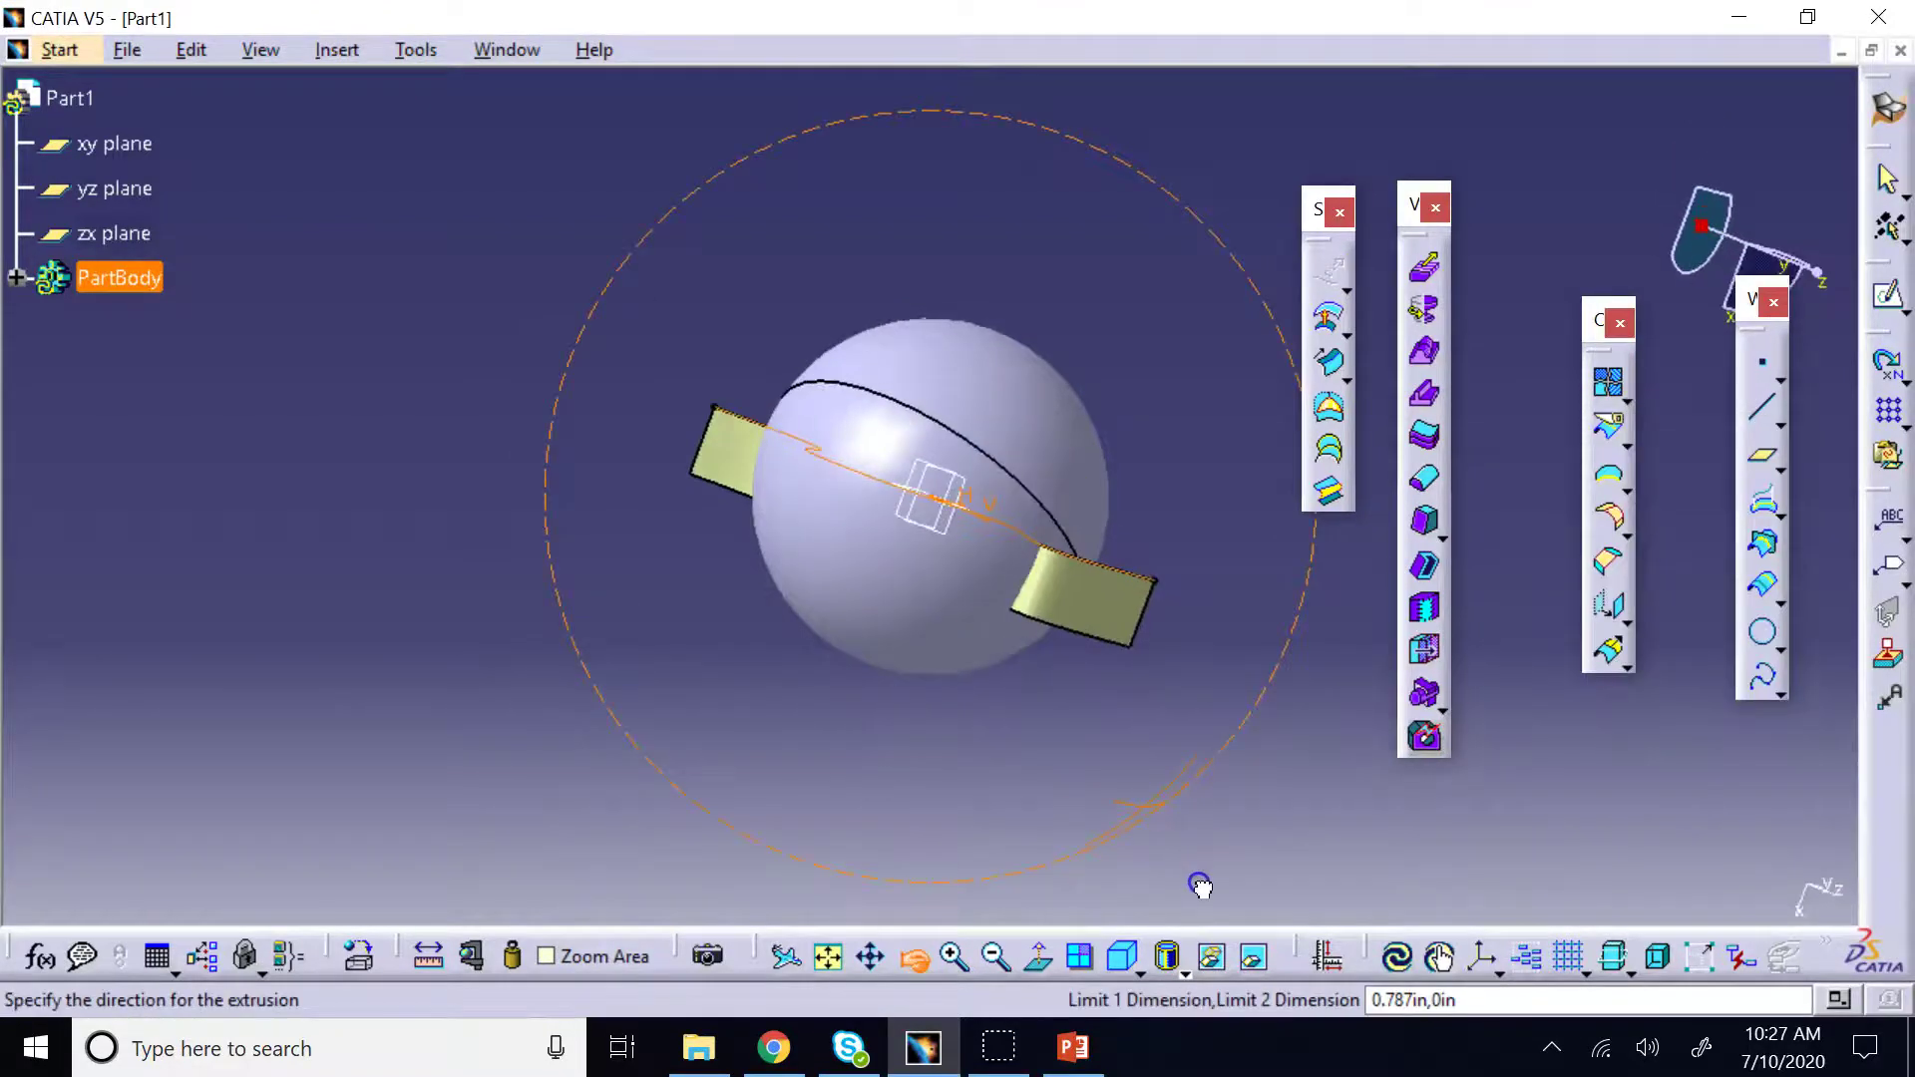
left_click_drag(1202, 887, 820, 485)
middle_click_drag(978, 386, 930, 556)
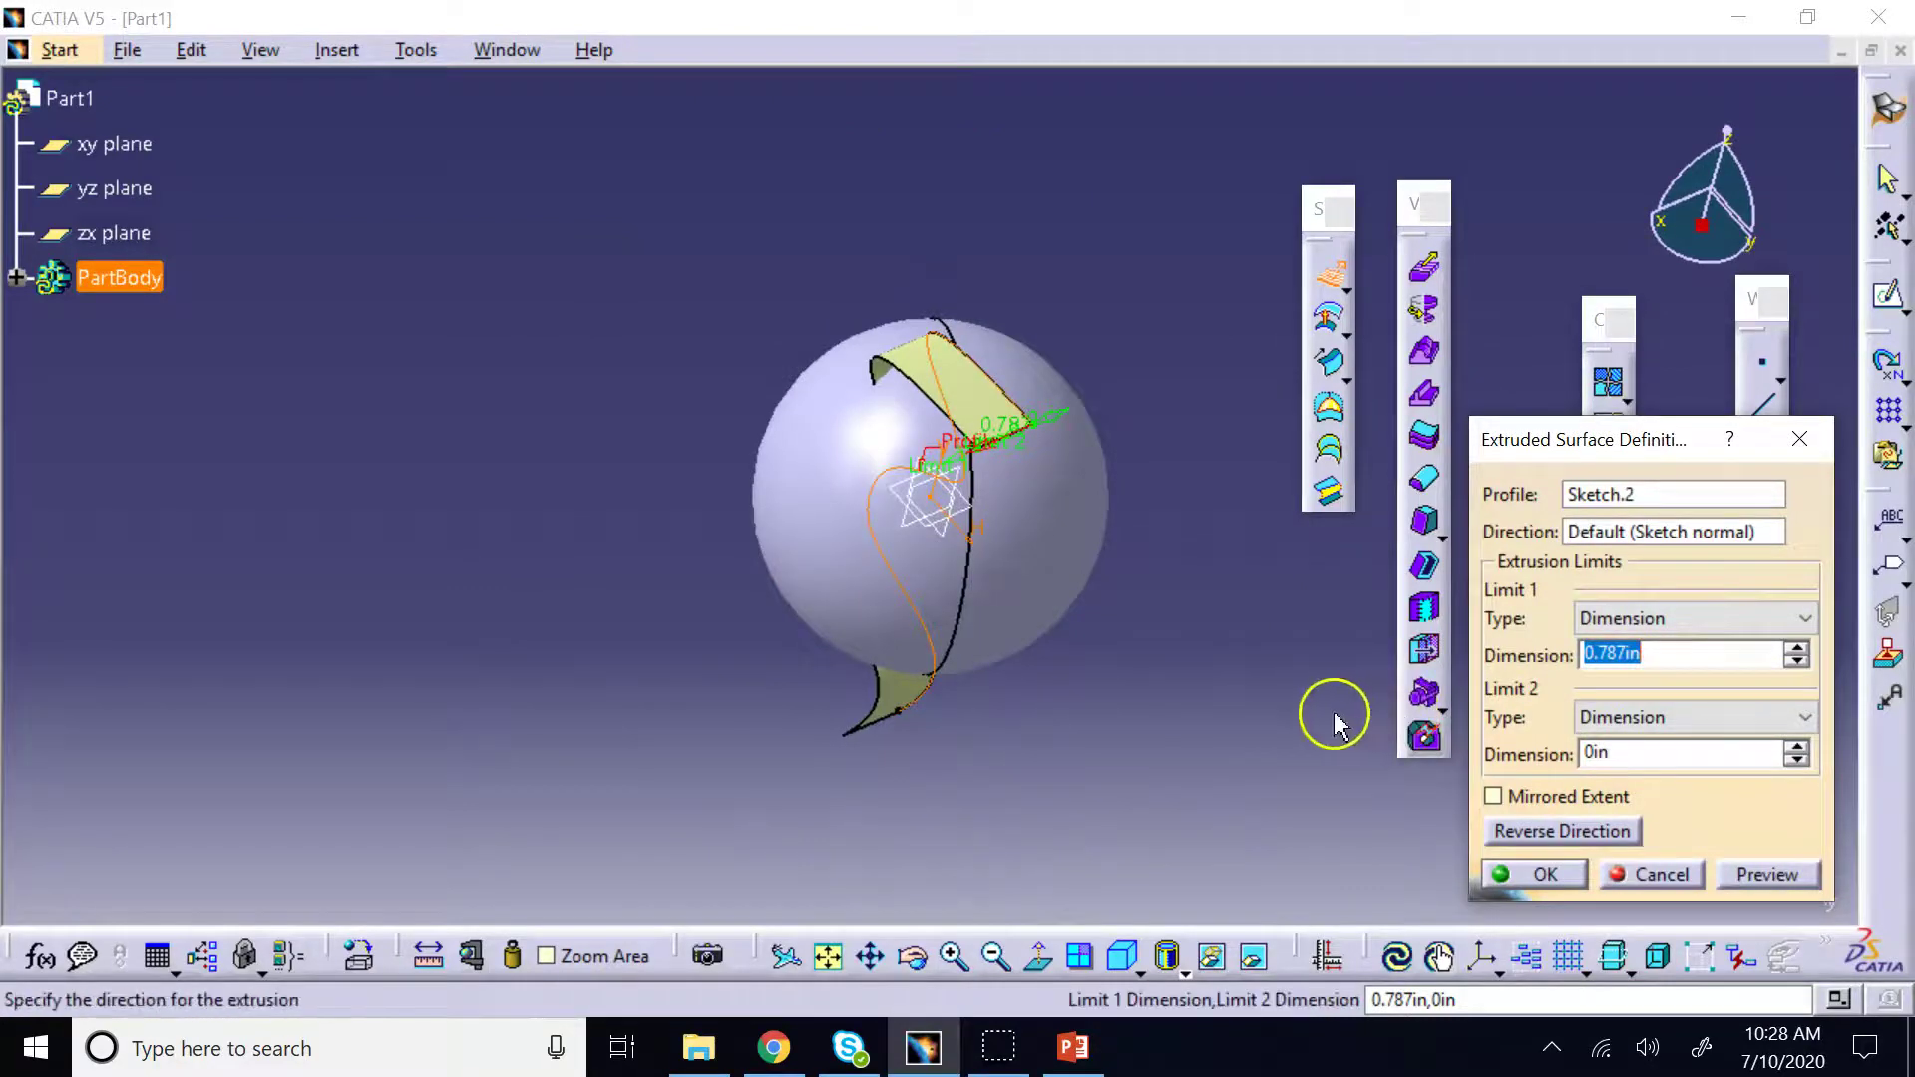
left_click(1180, 322)
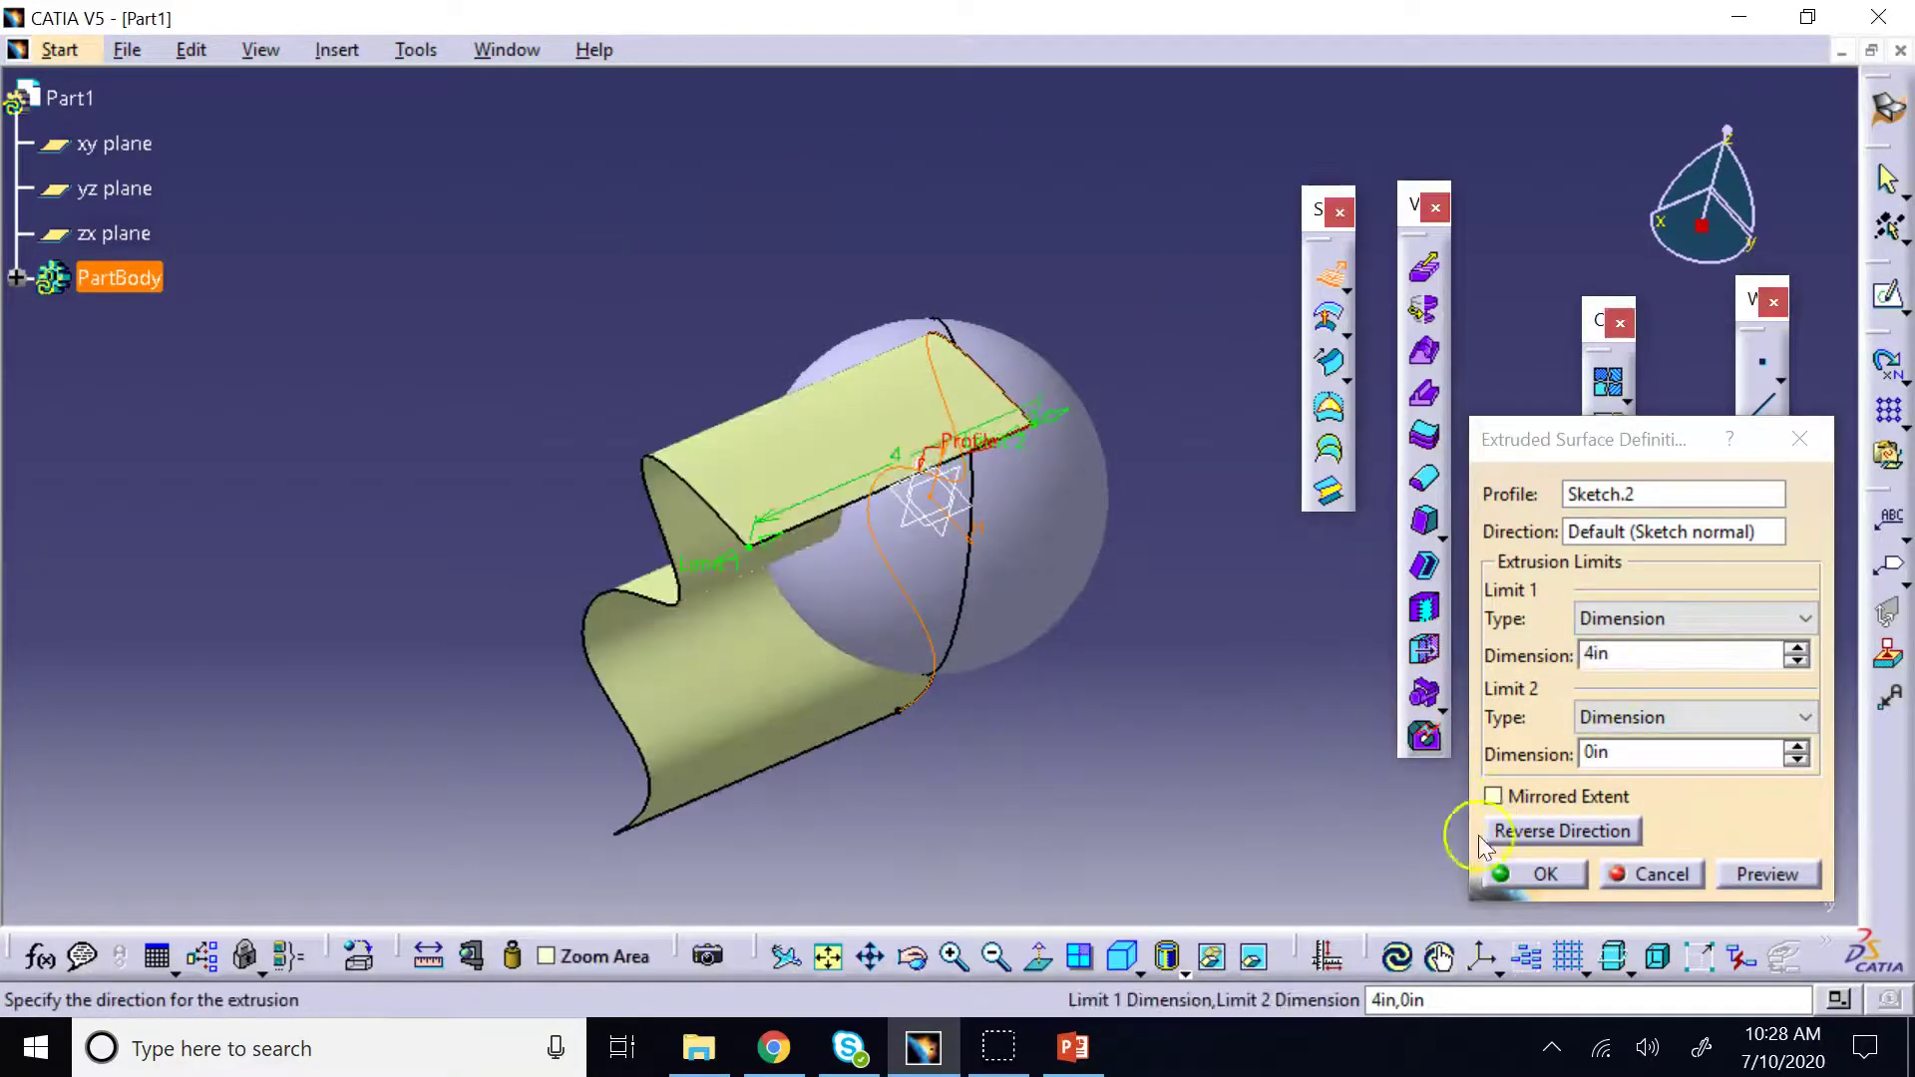
left_click(1493, 796)
left_click(1545, 875)
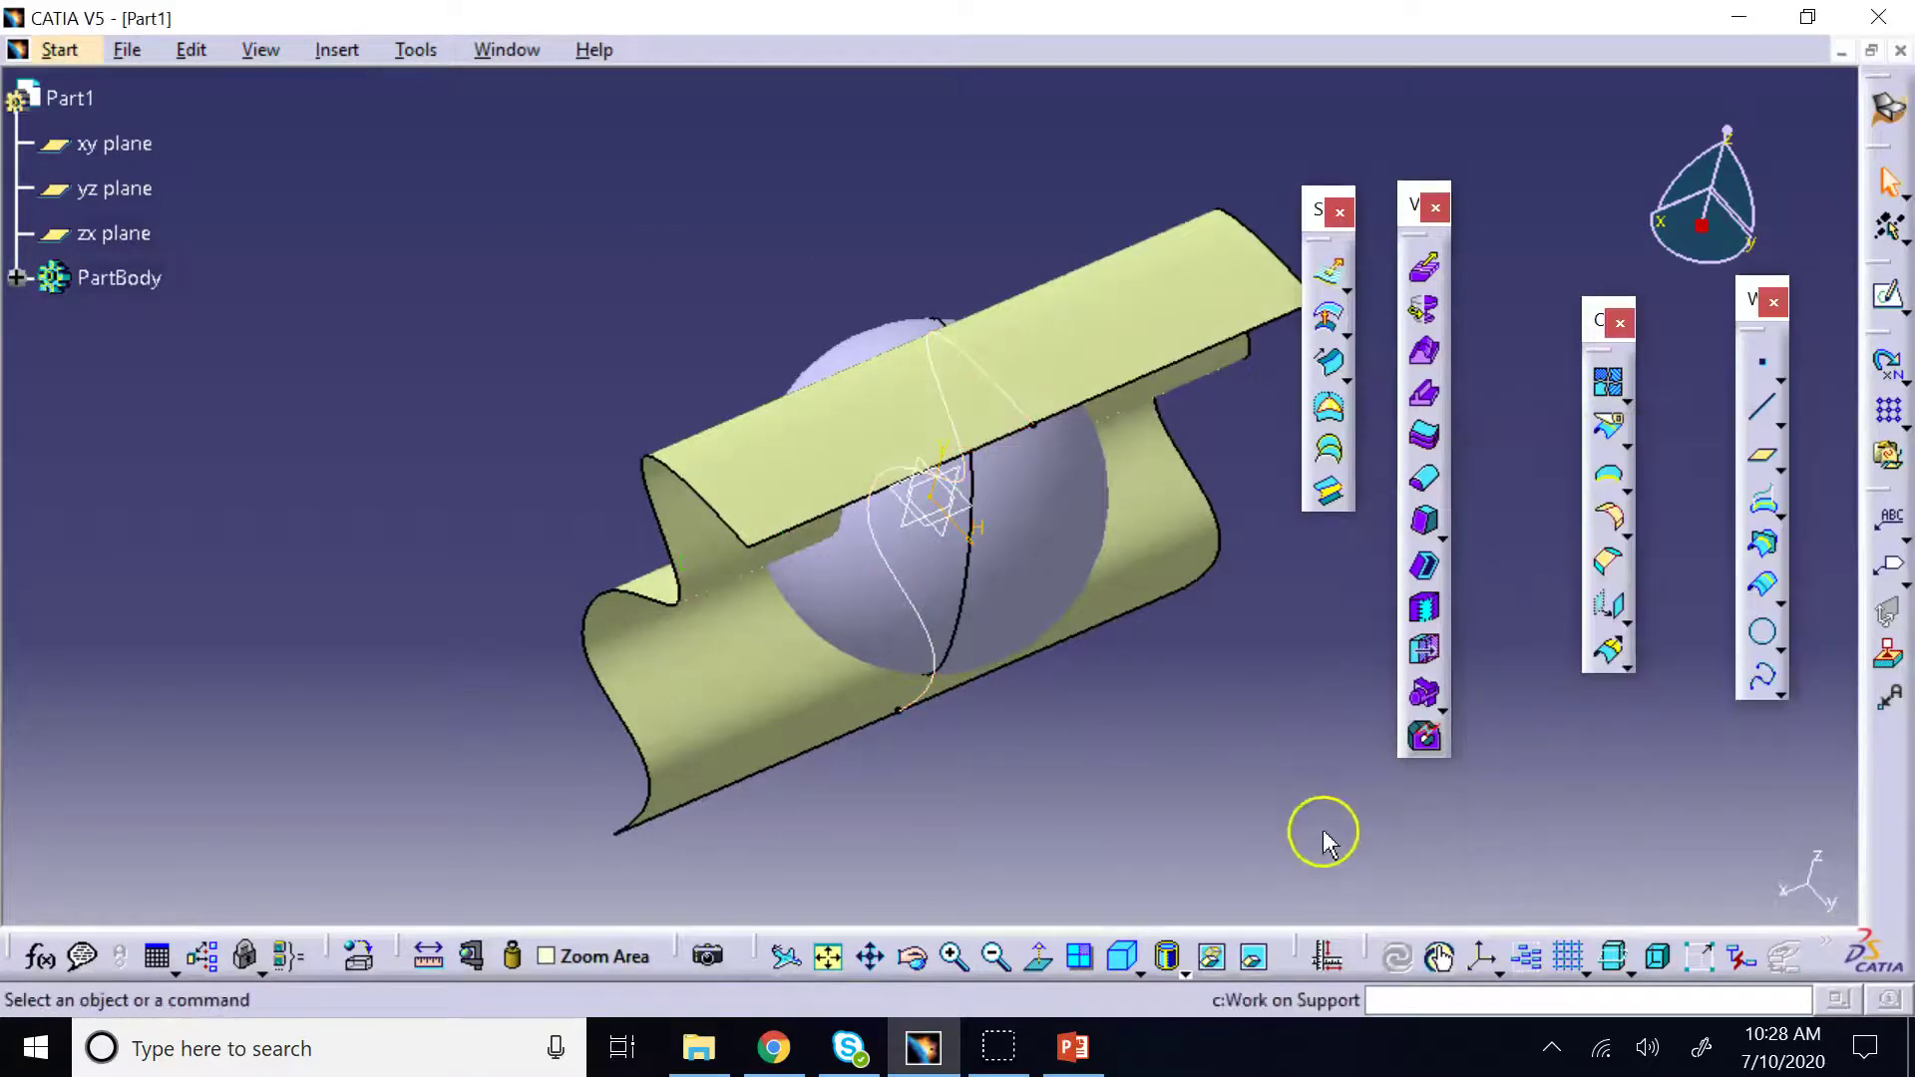
Expand the PartBody branch and hide the spline sketch
middle_click_drag(937, 893, 1172, 650)
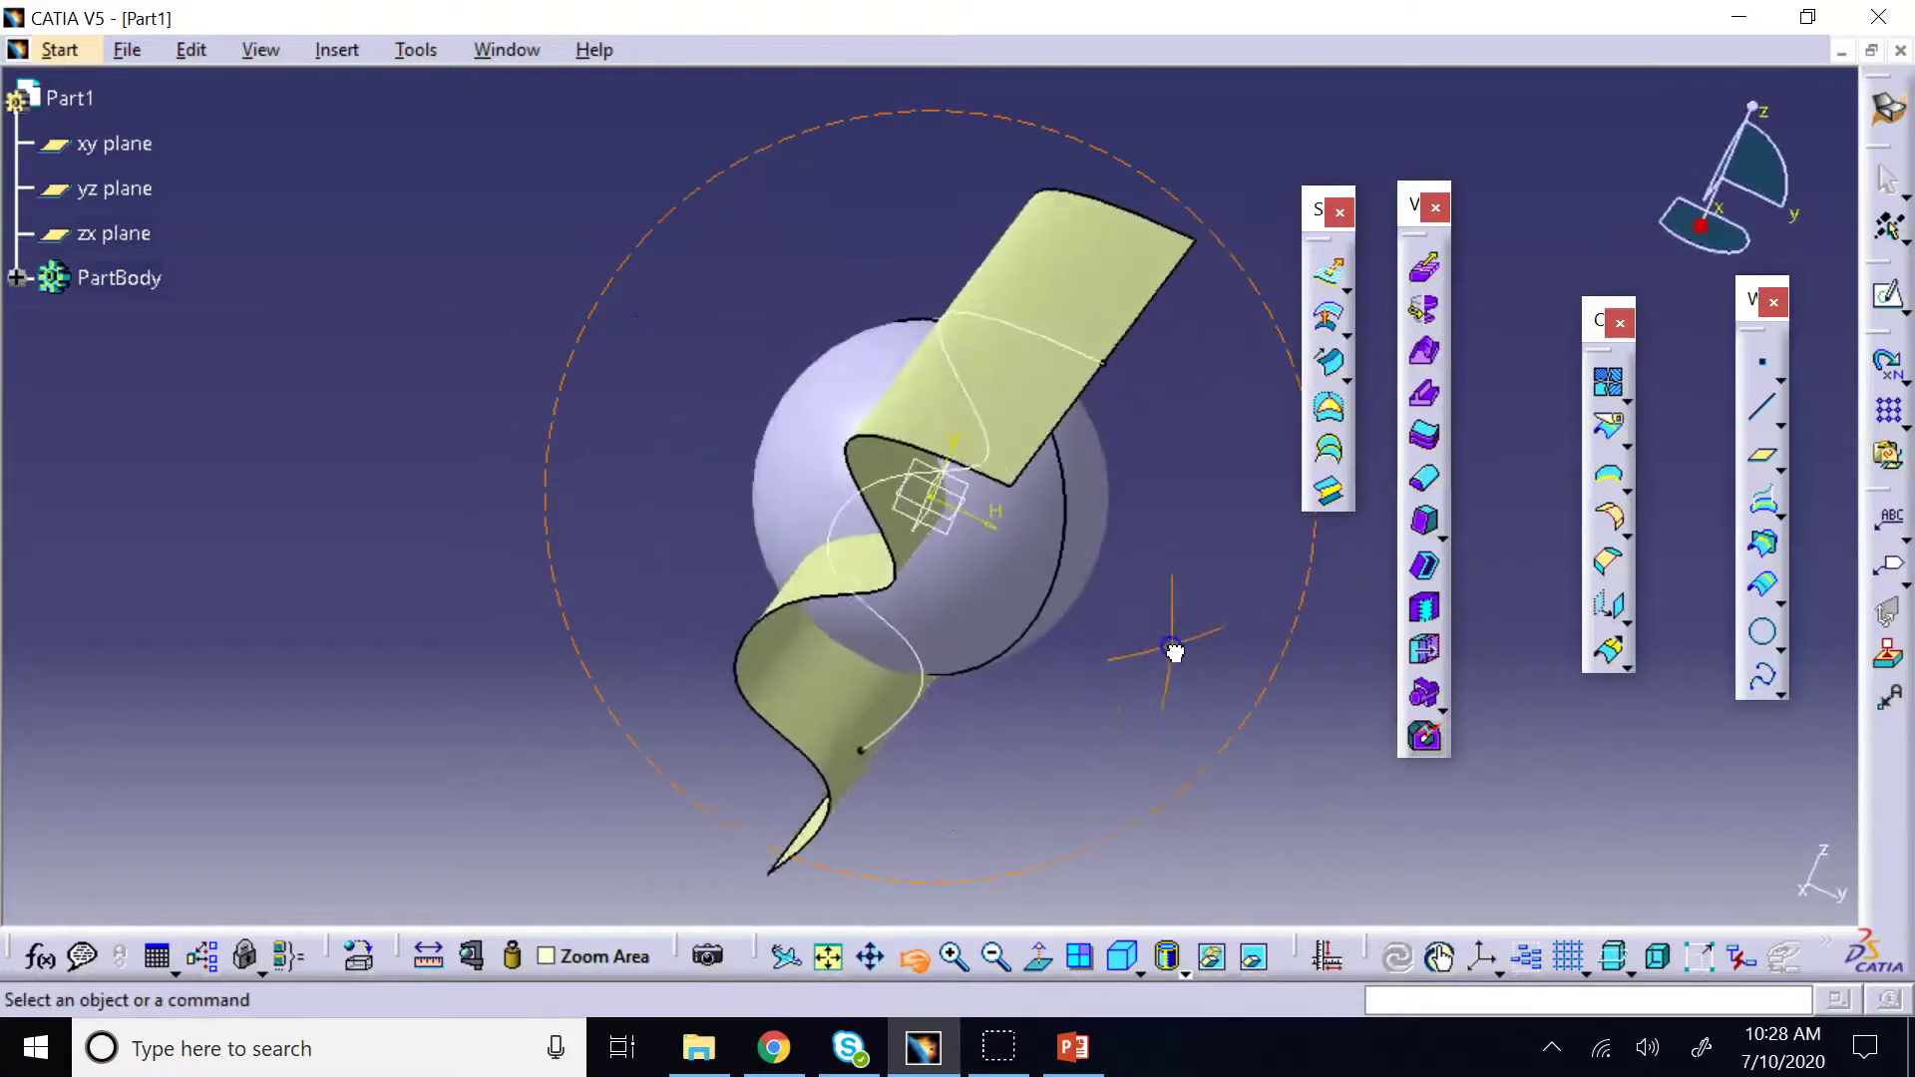
left_click(18, 279)
right_click(138, 409)
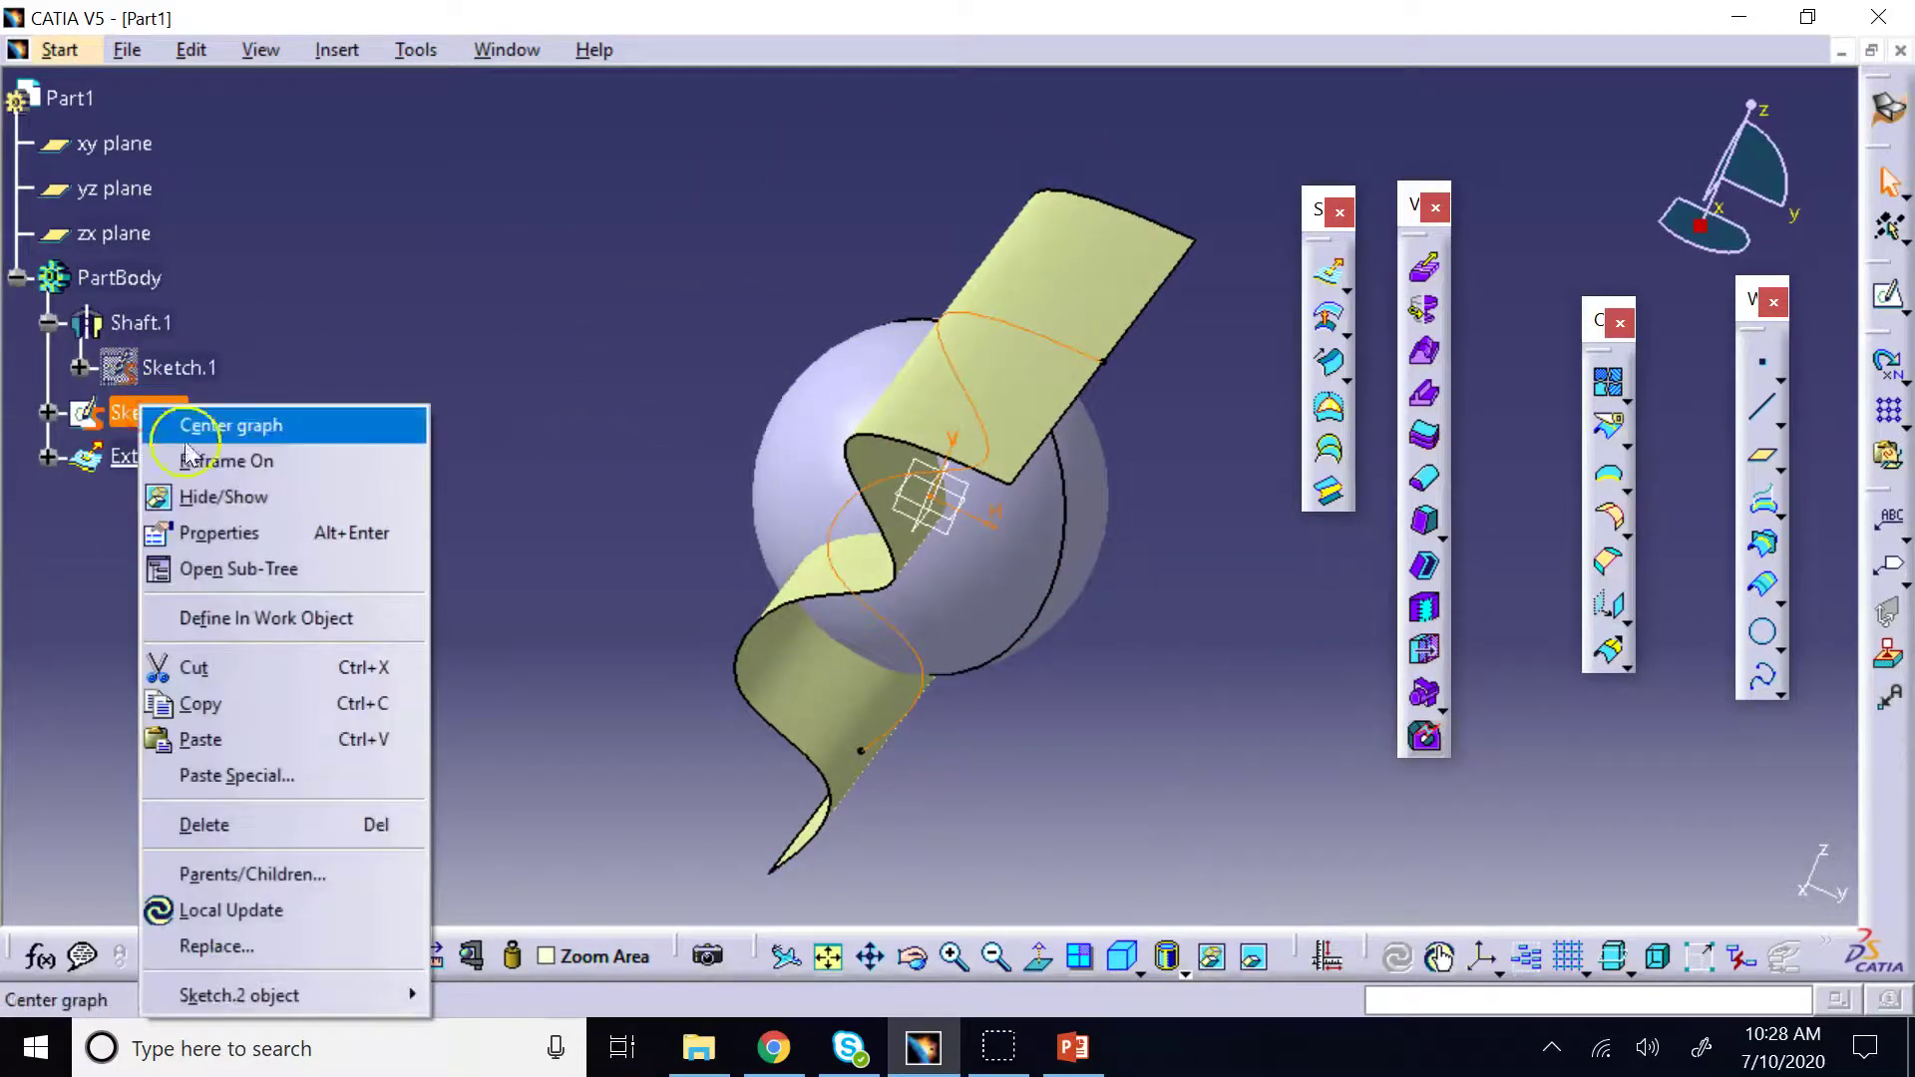
left_click(247, 499)
View the sphere and wavy surface from an angle and return to the Part Design workbench
left_click(1124, 960)
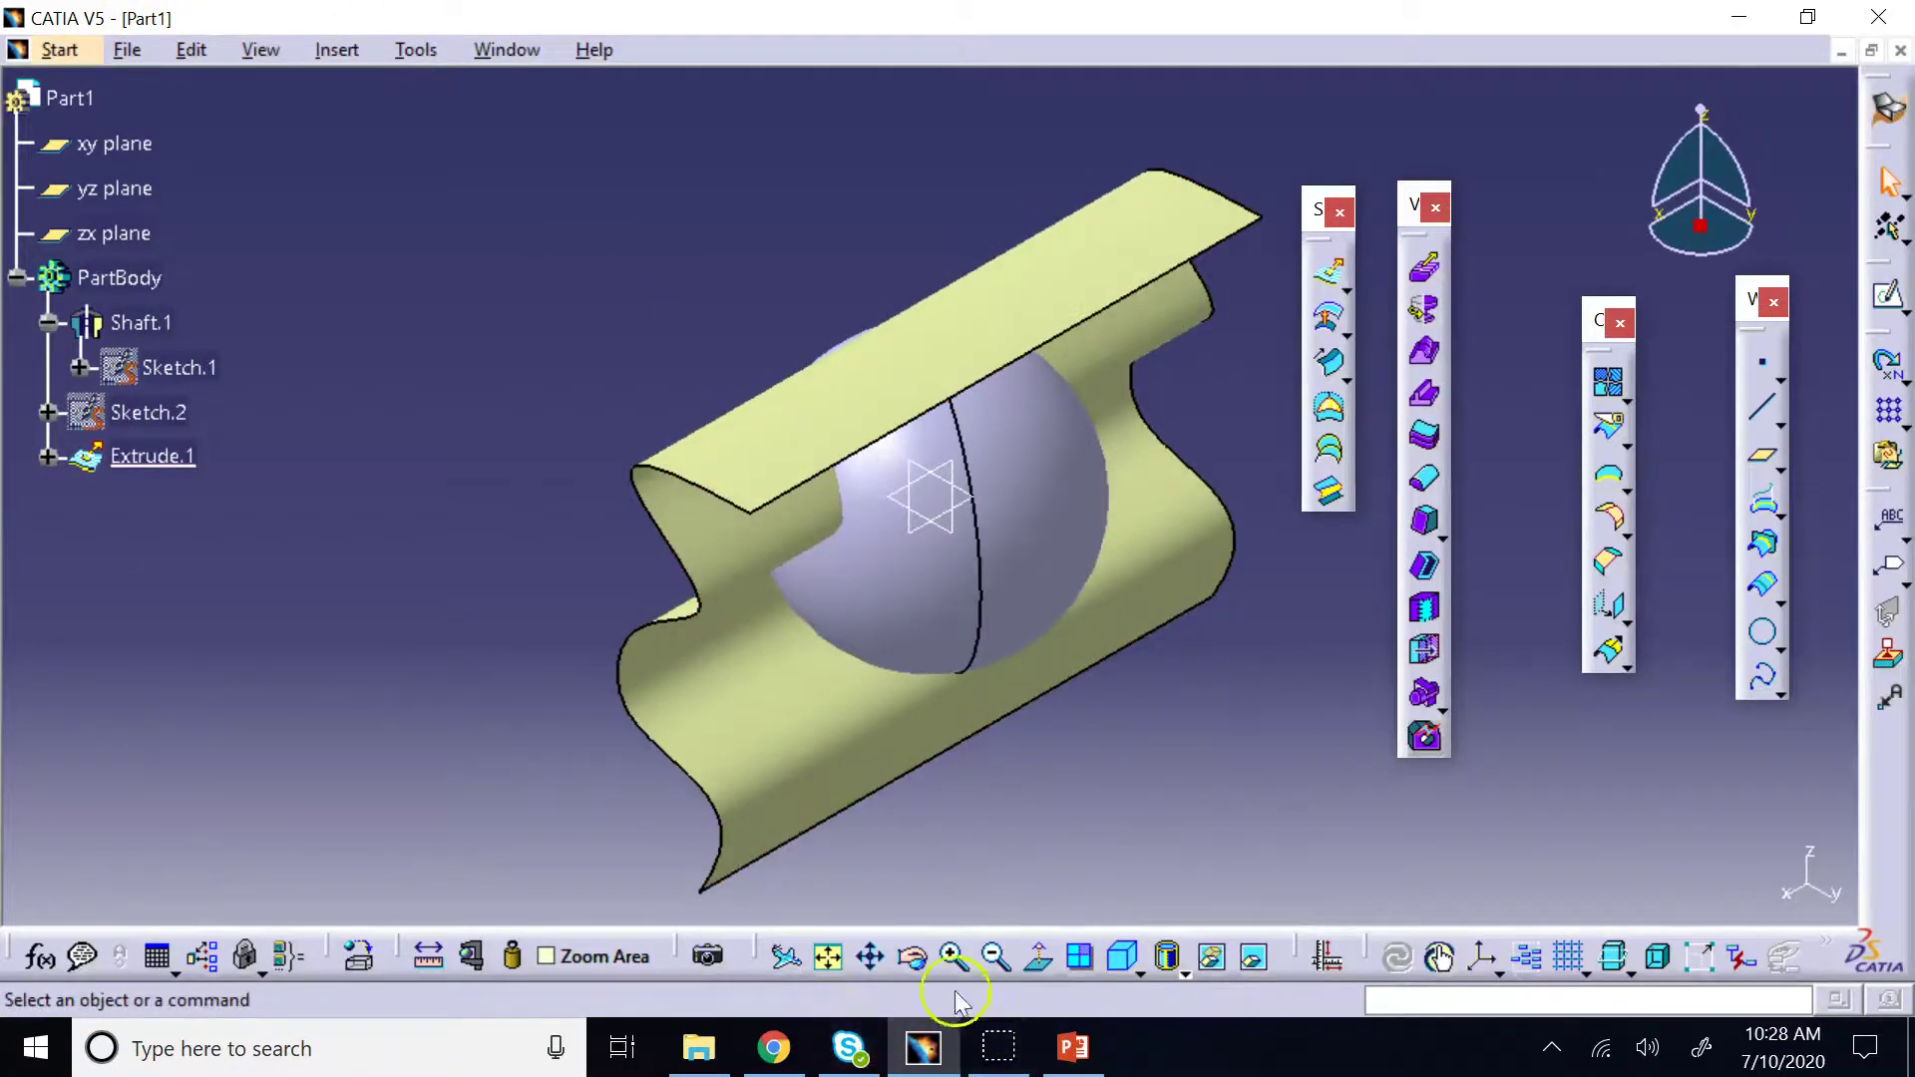
middle_click_drag(903, 893, 1112, 738)
left_click(291, 141)
left_click(76, 50)
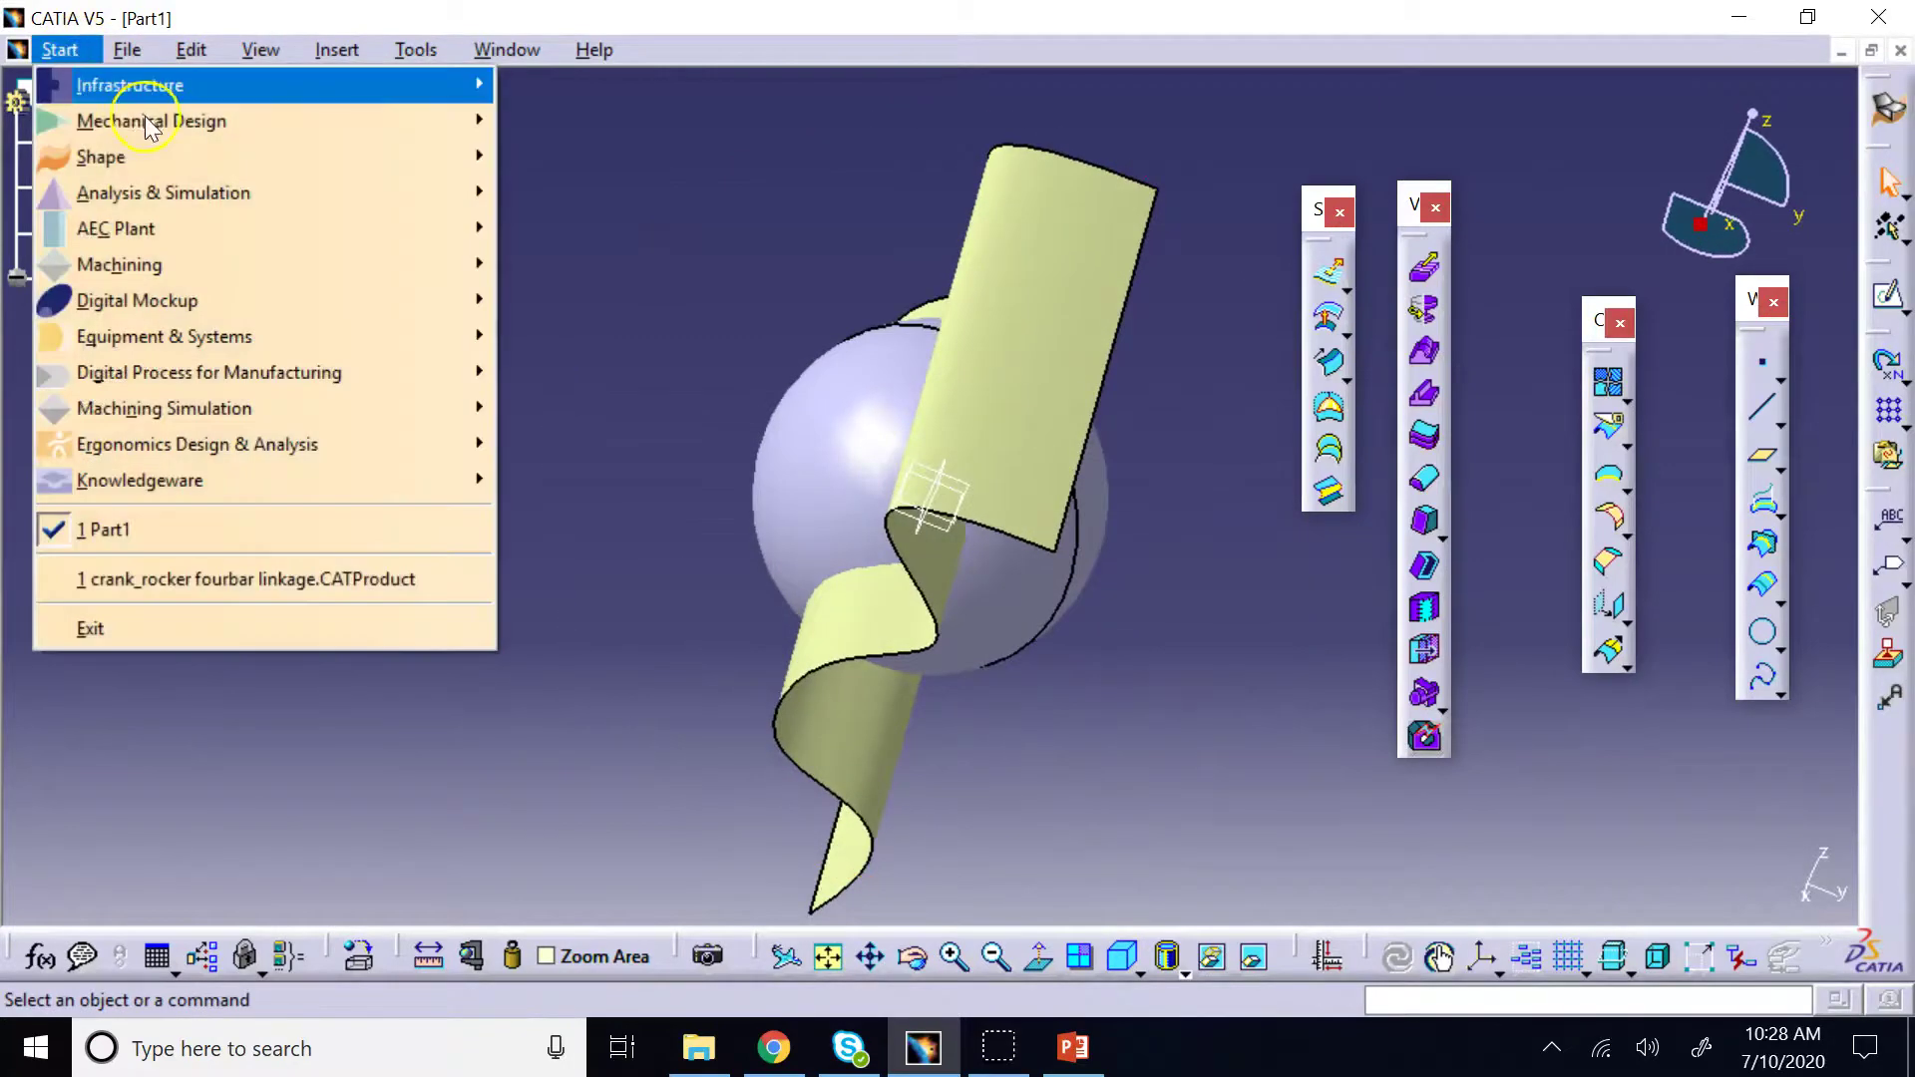
left_click(598, 117)
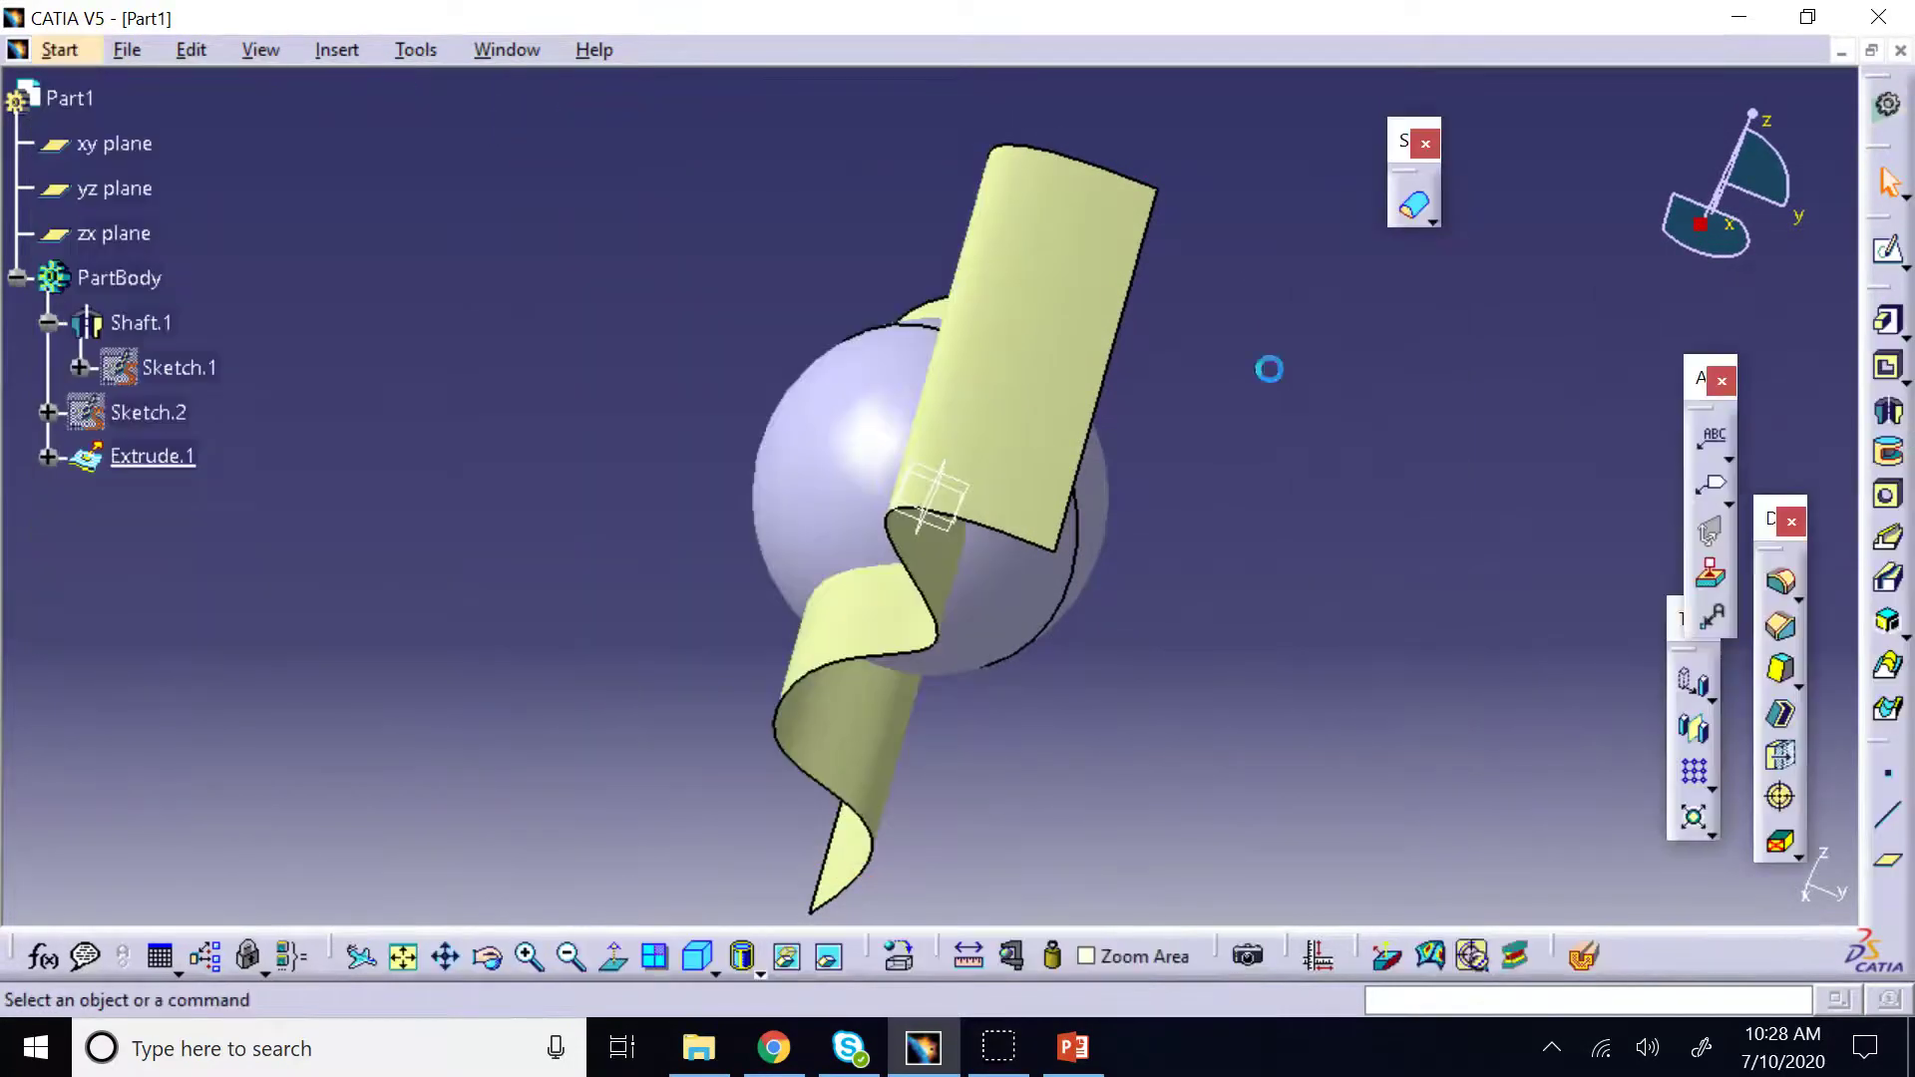
Split the sphere with the wavy extruded surface, reversing the direction arrow to keep the opposite side and leaving extrapolation at None
left_click(1436, 223)
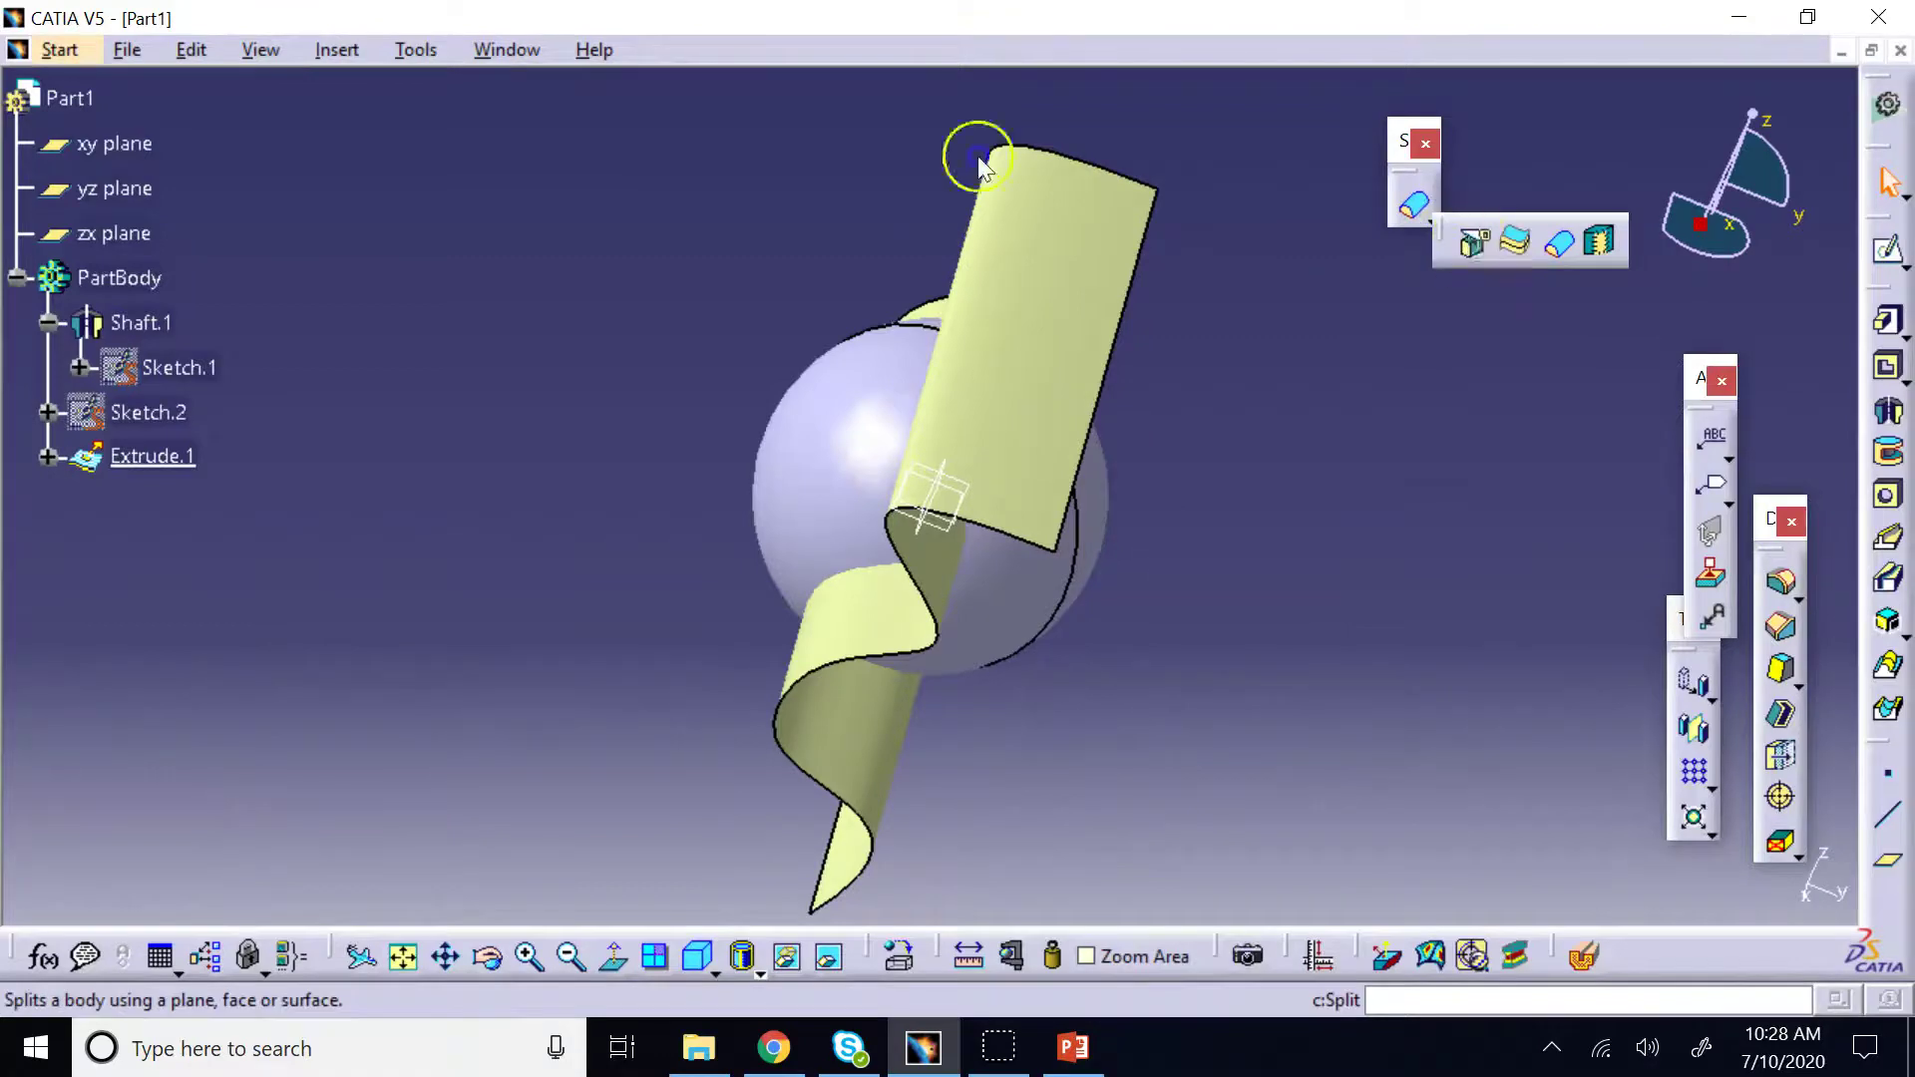
left_click(1470, 240)
left_click(1014, 350)
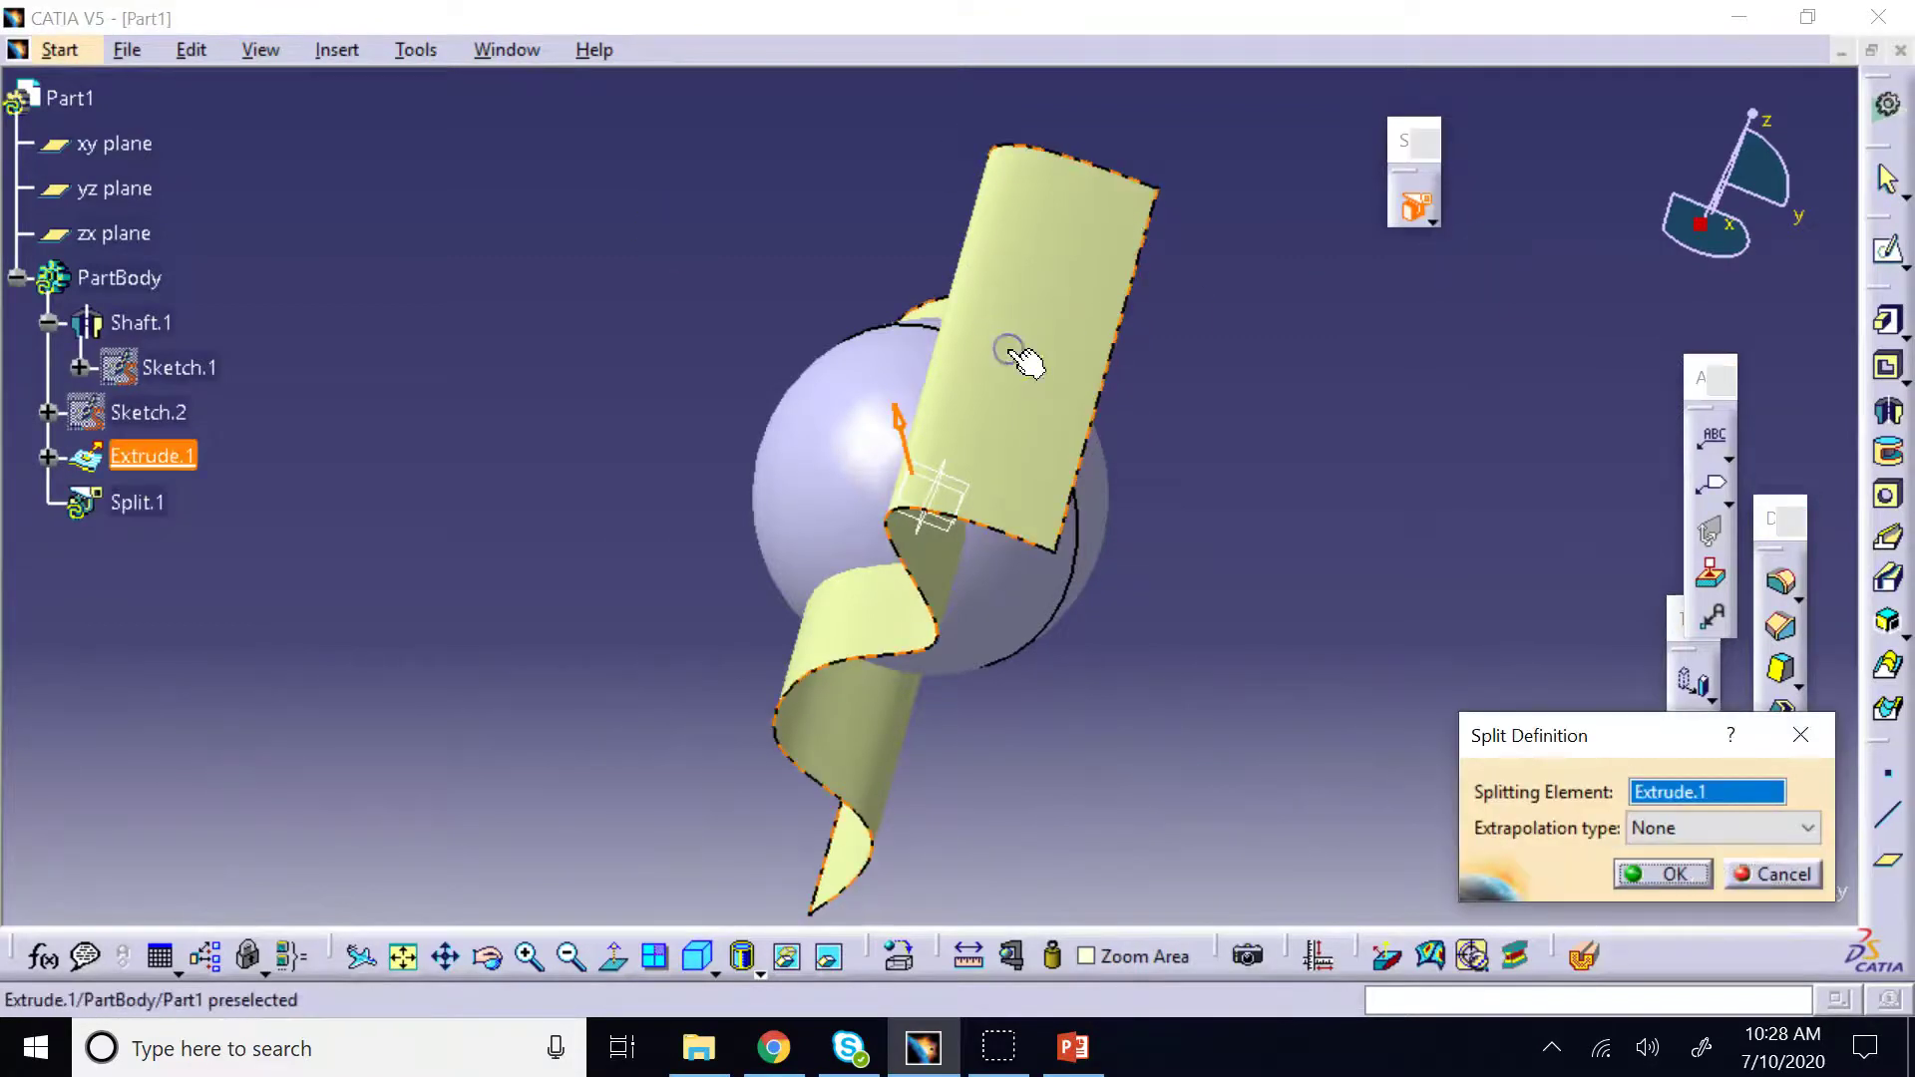
left_click(488, 957)
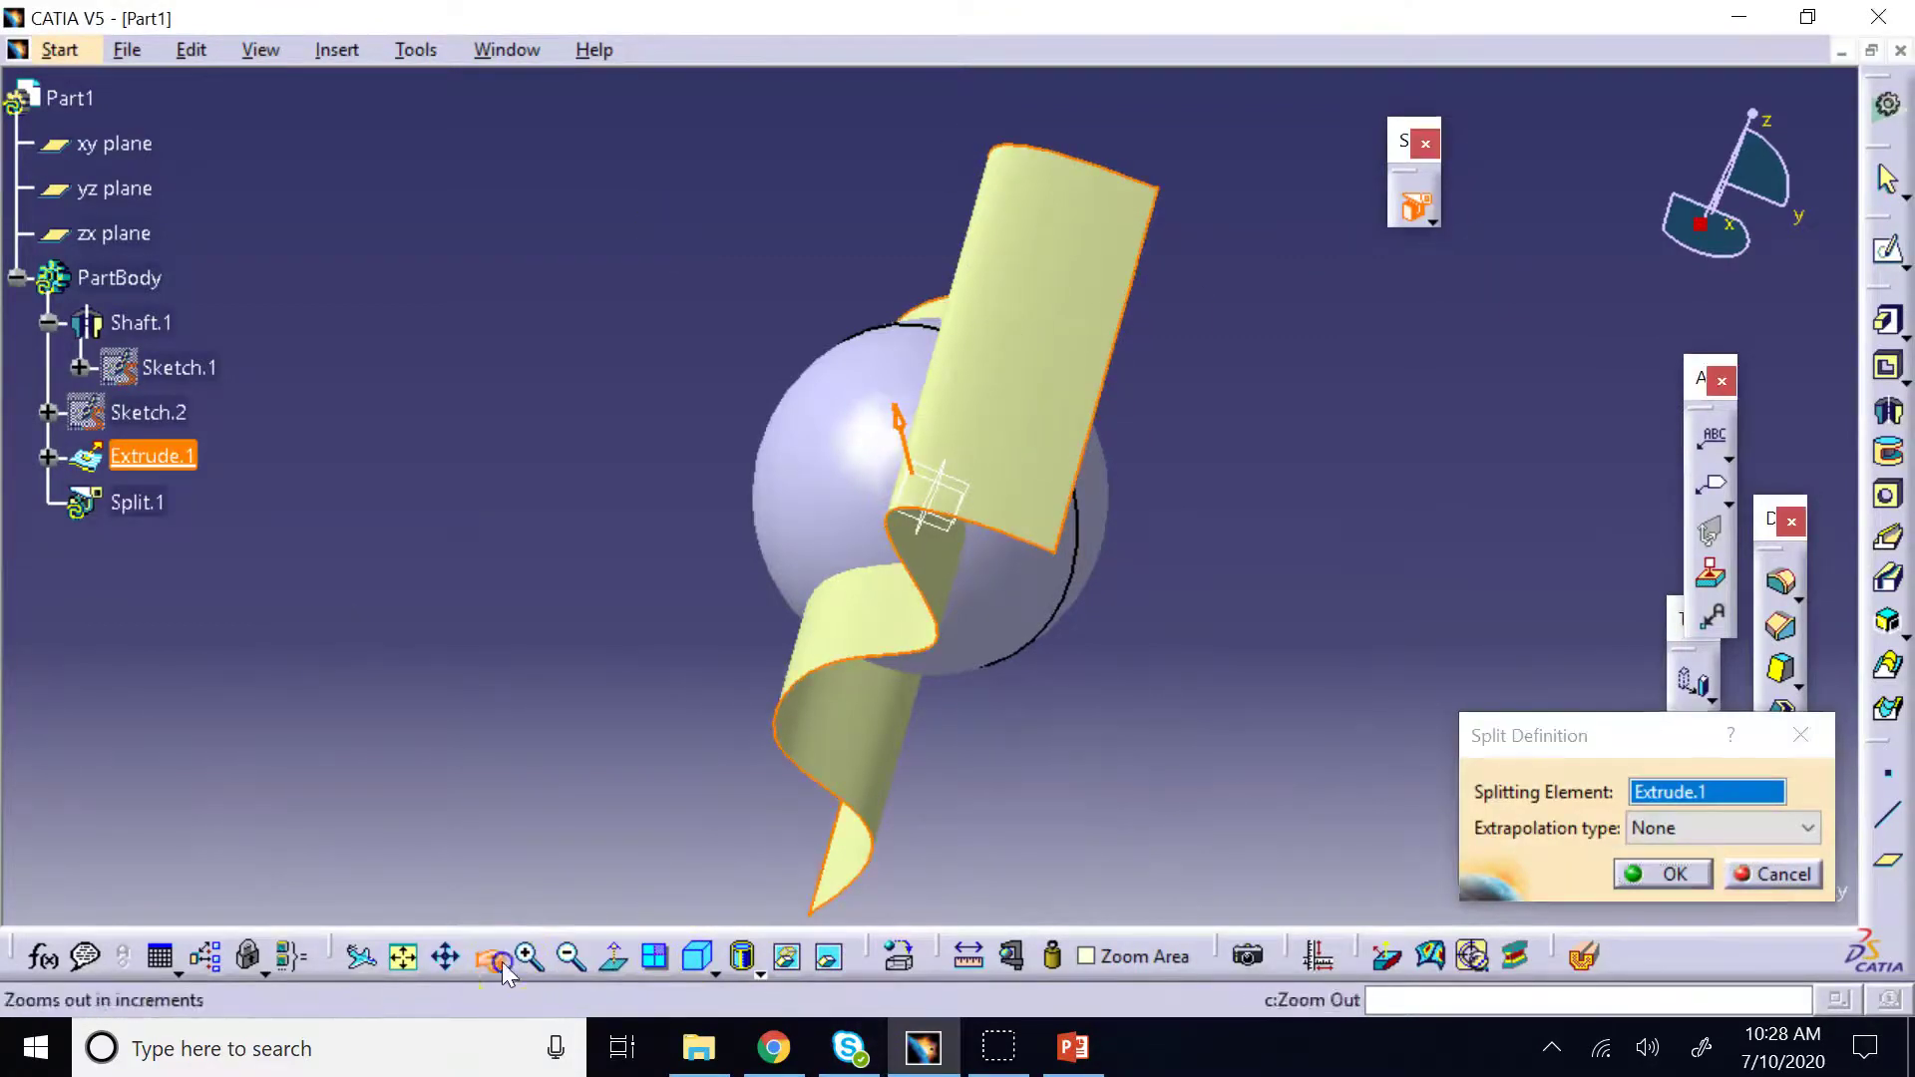
left_click_drag(788, 729, 924, 671)
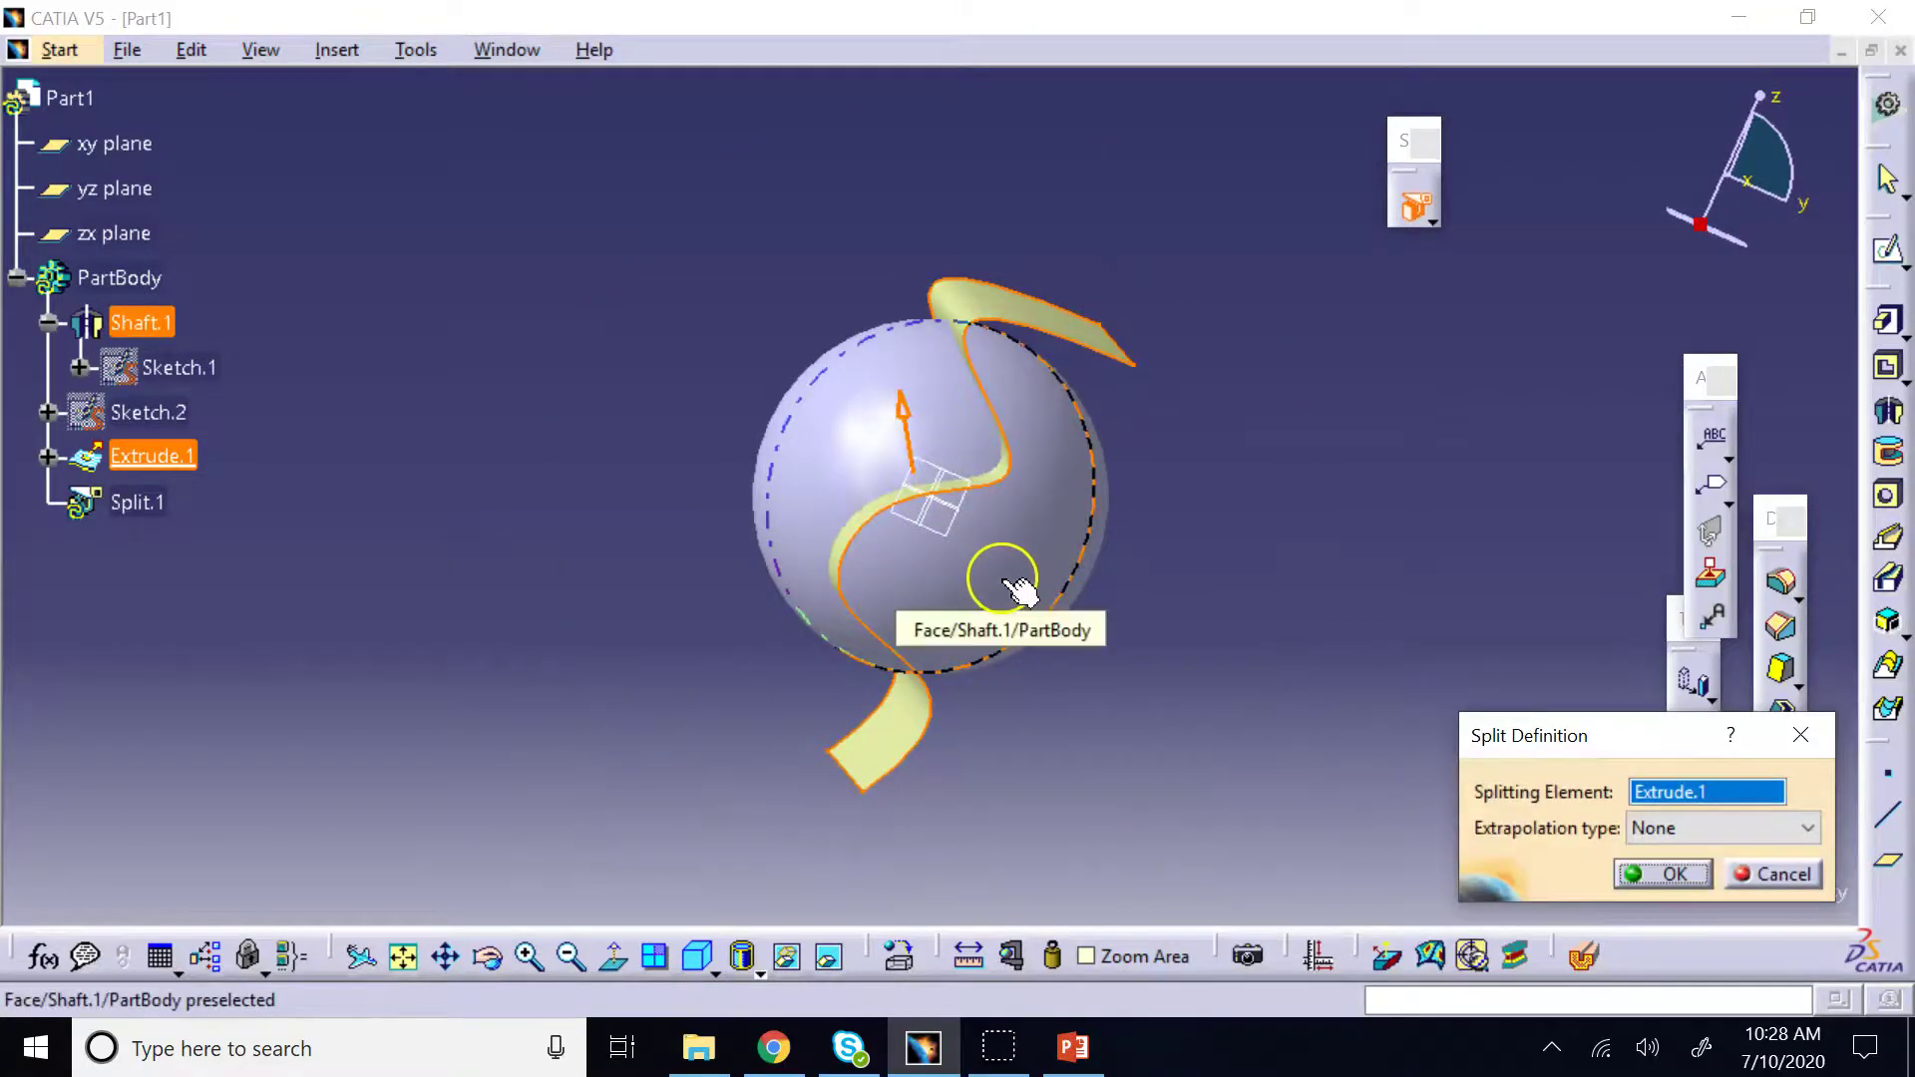
left_click(908, 417)
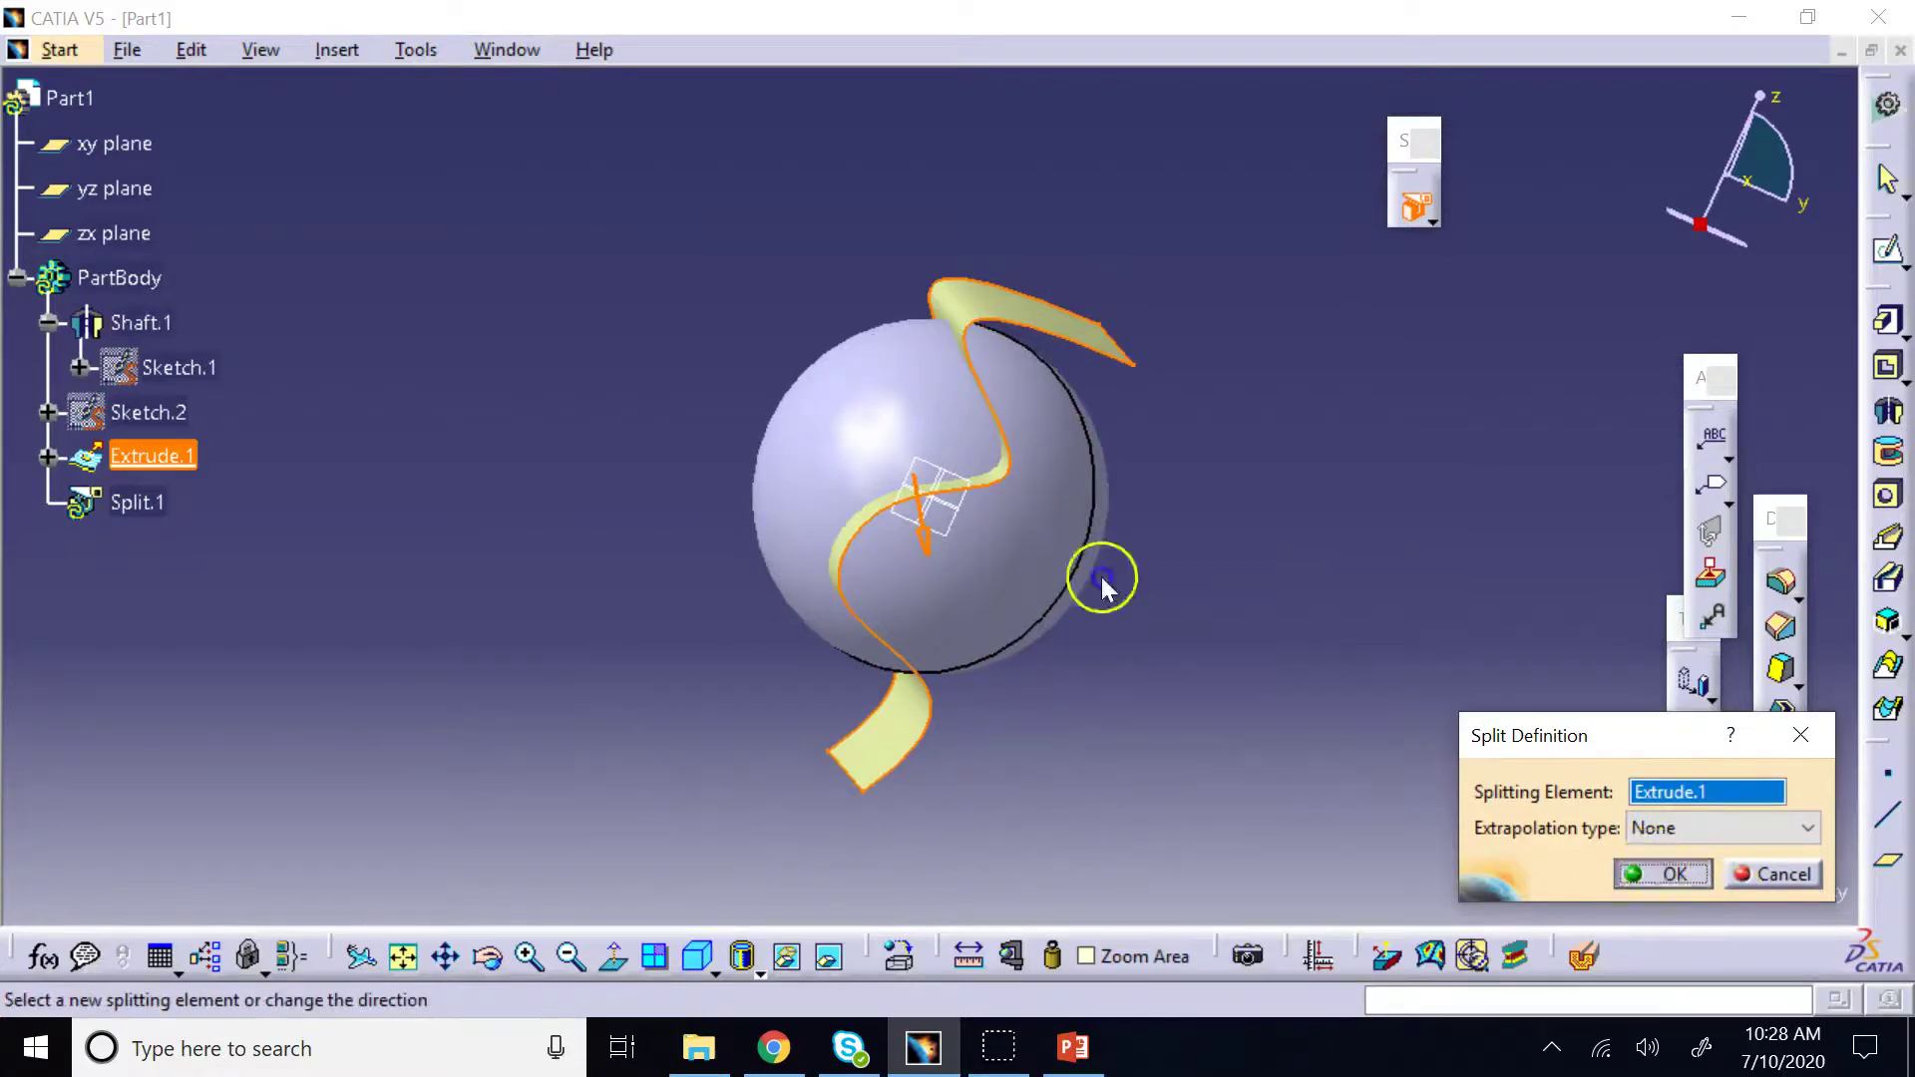
key("Return")
Hide the wavy extruded surface and orbit to show the cut face of the split sphere
right_click(1067, 327)
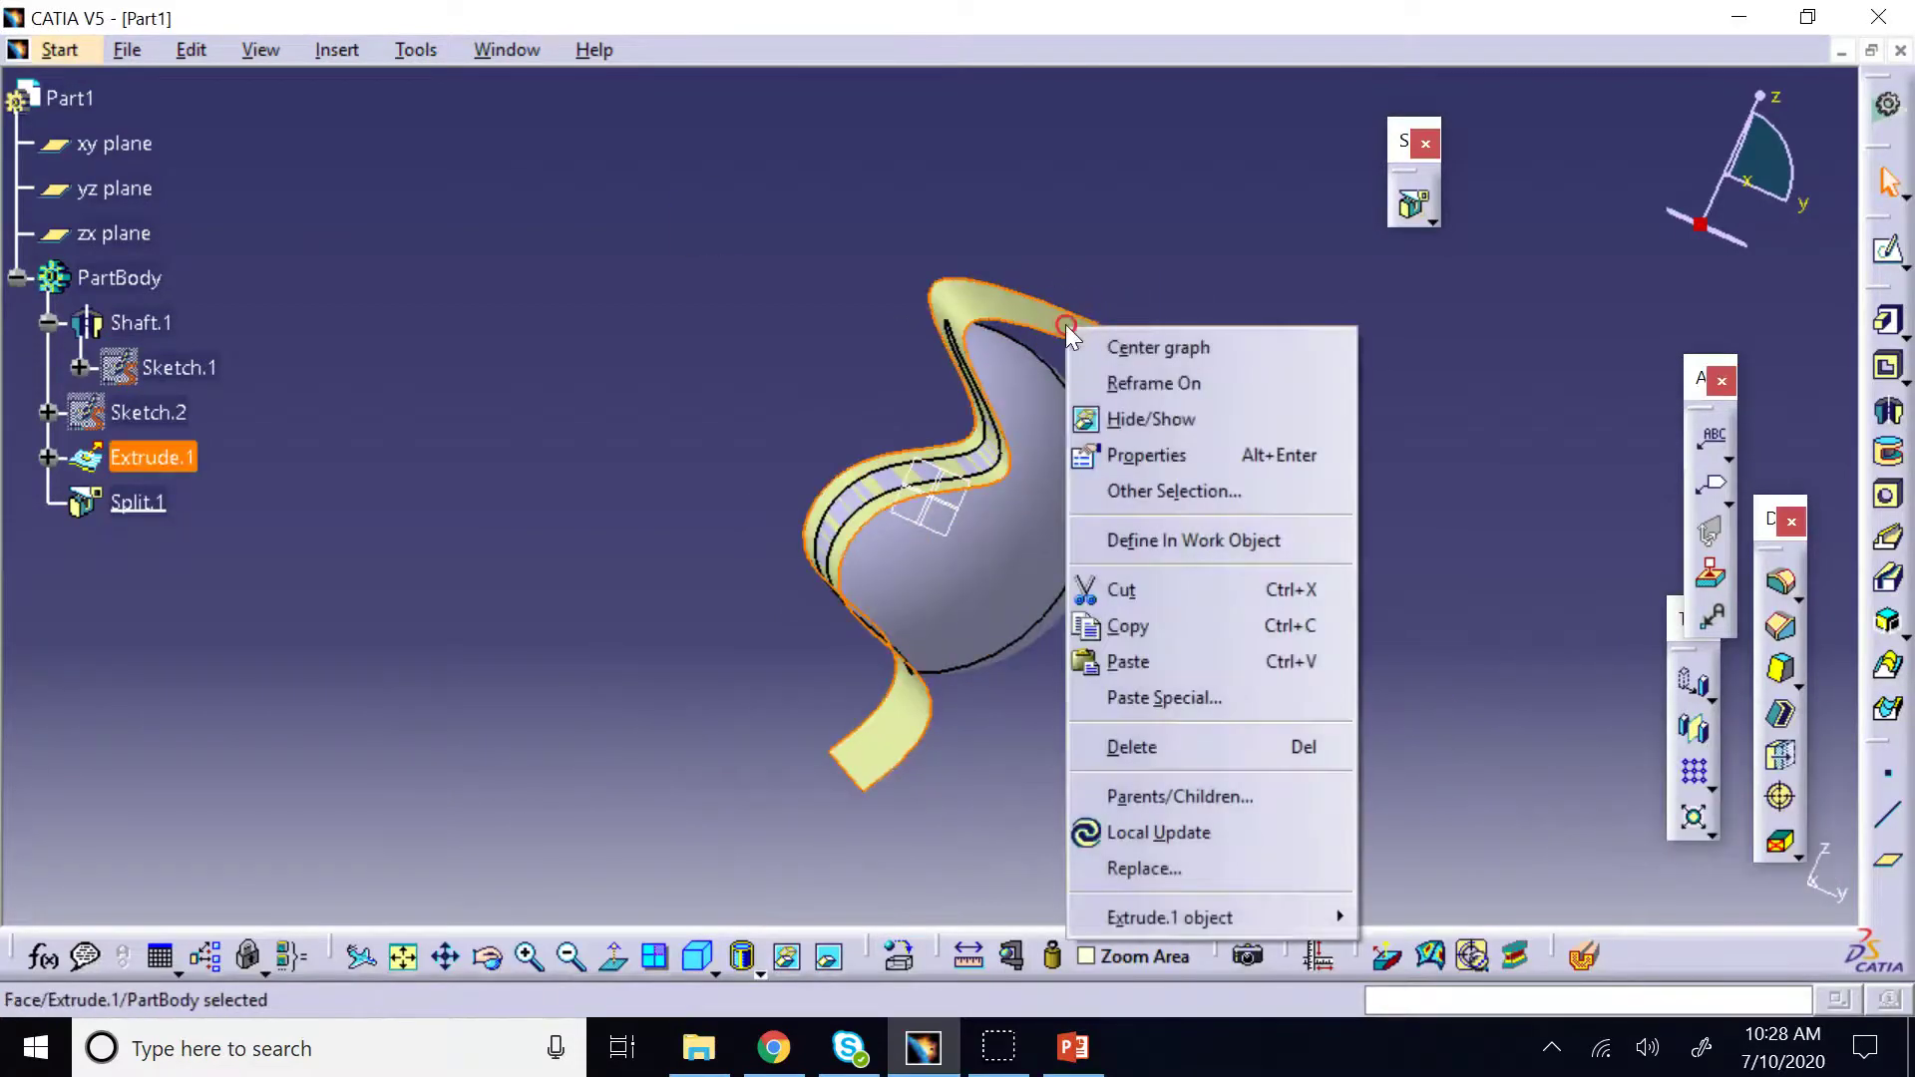
left_click(1151, 419)
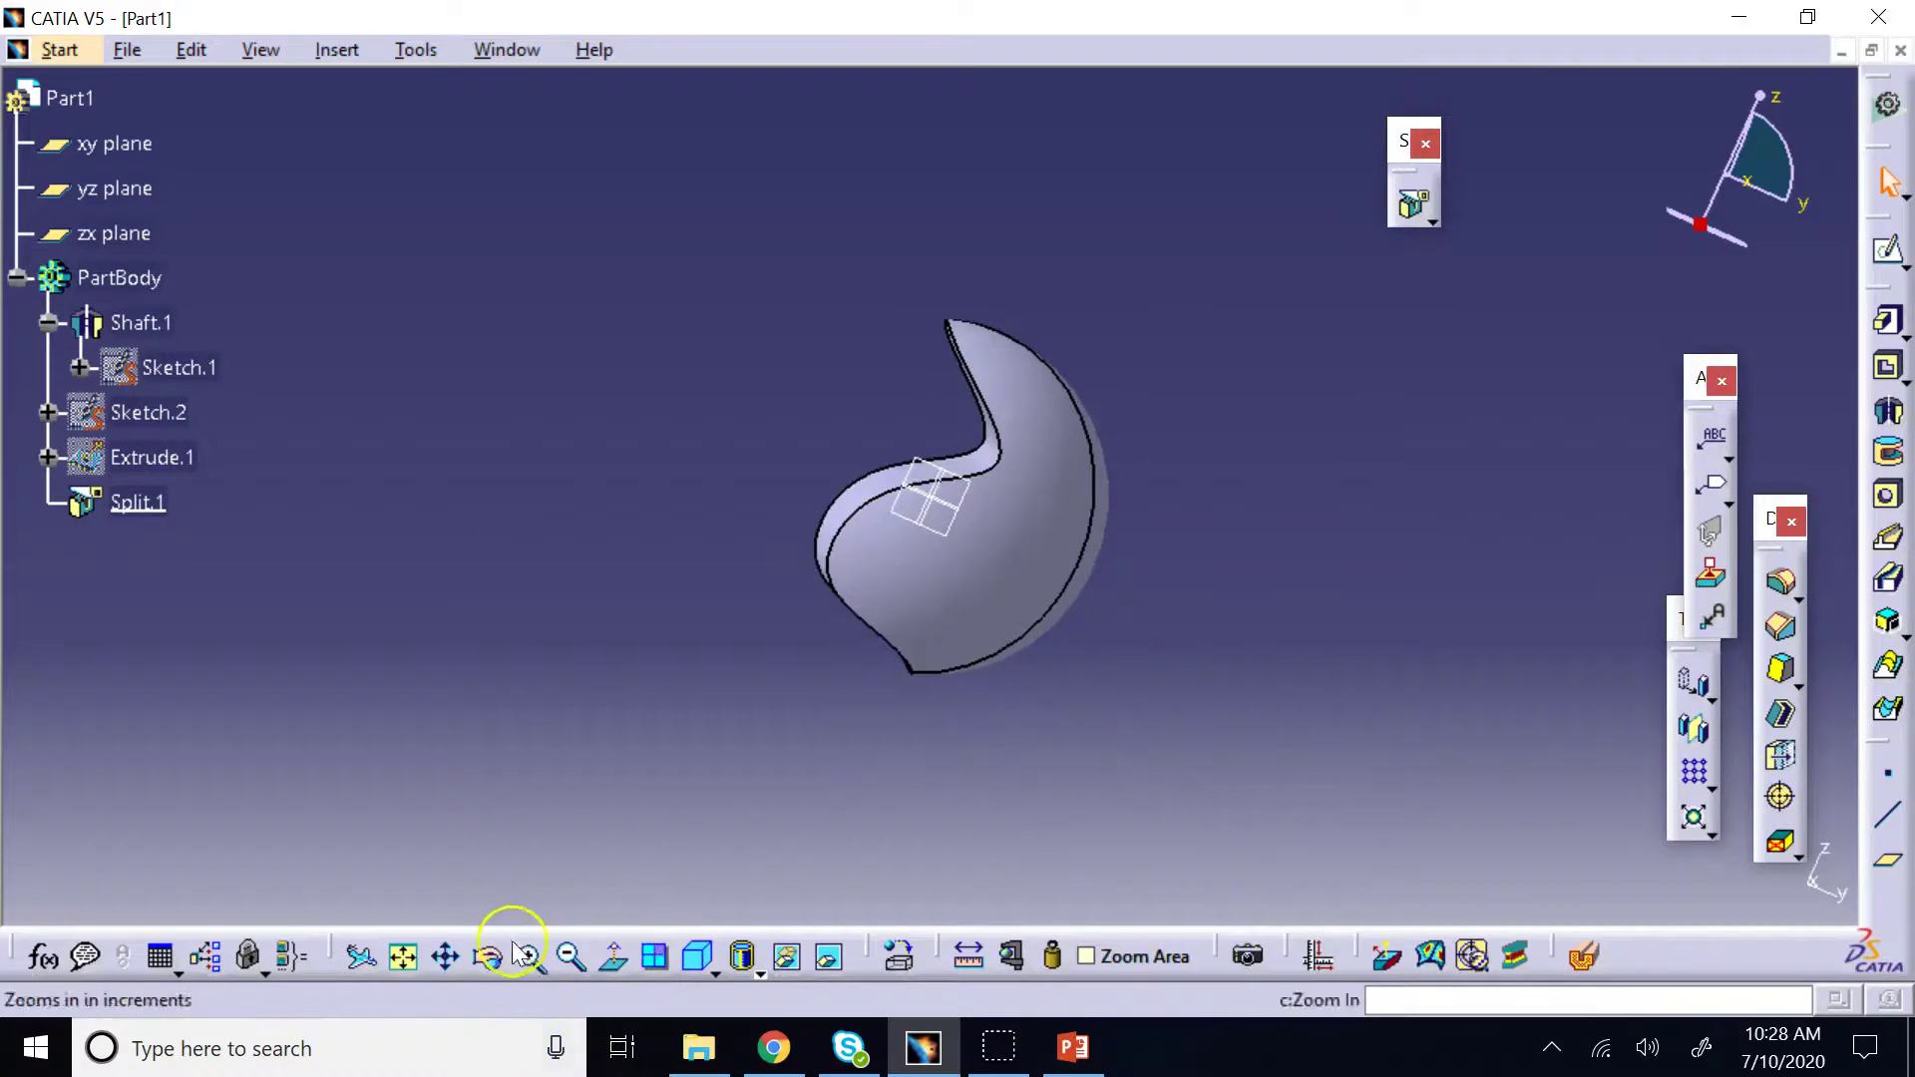
middle_click_drag(695, 718, 1147, 499, "ctrl")
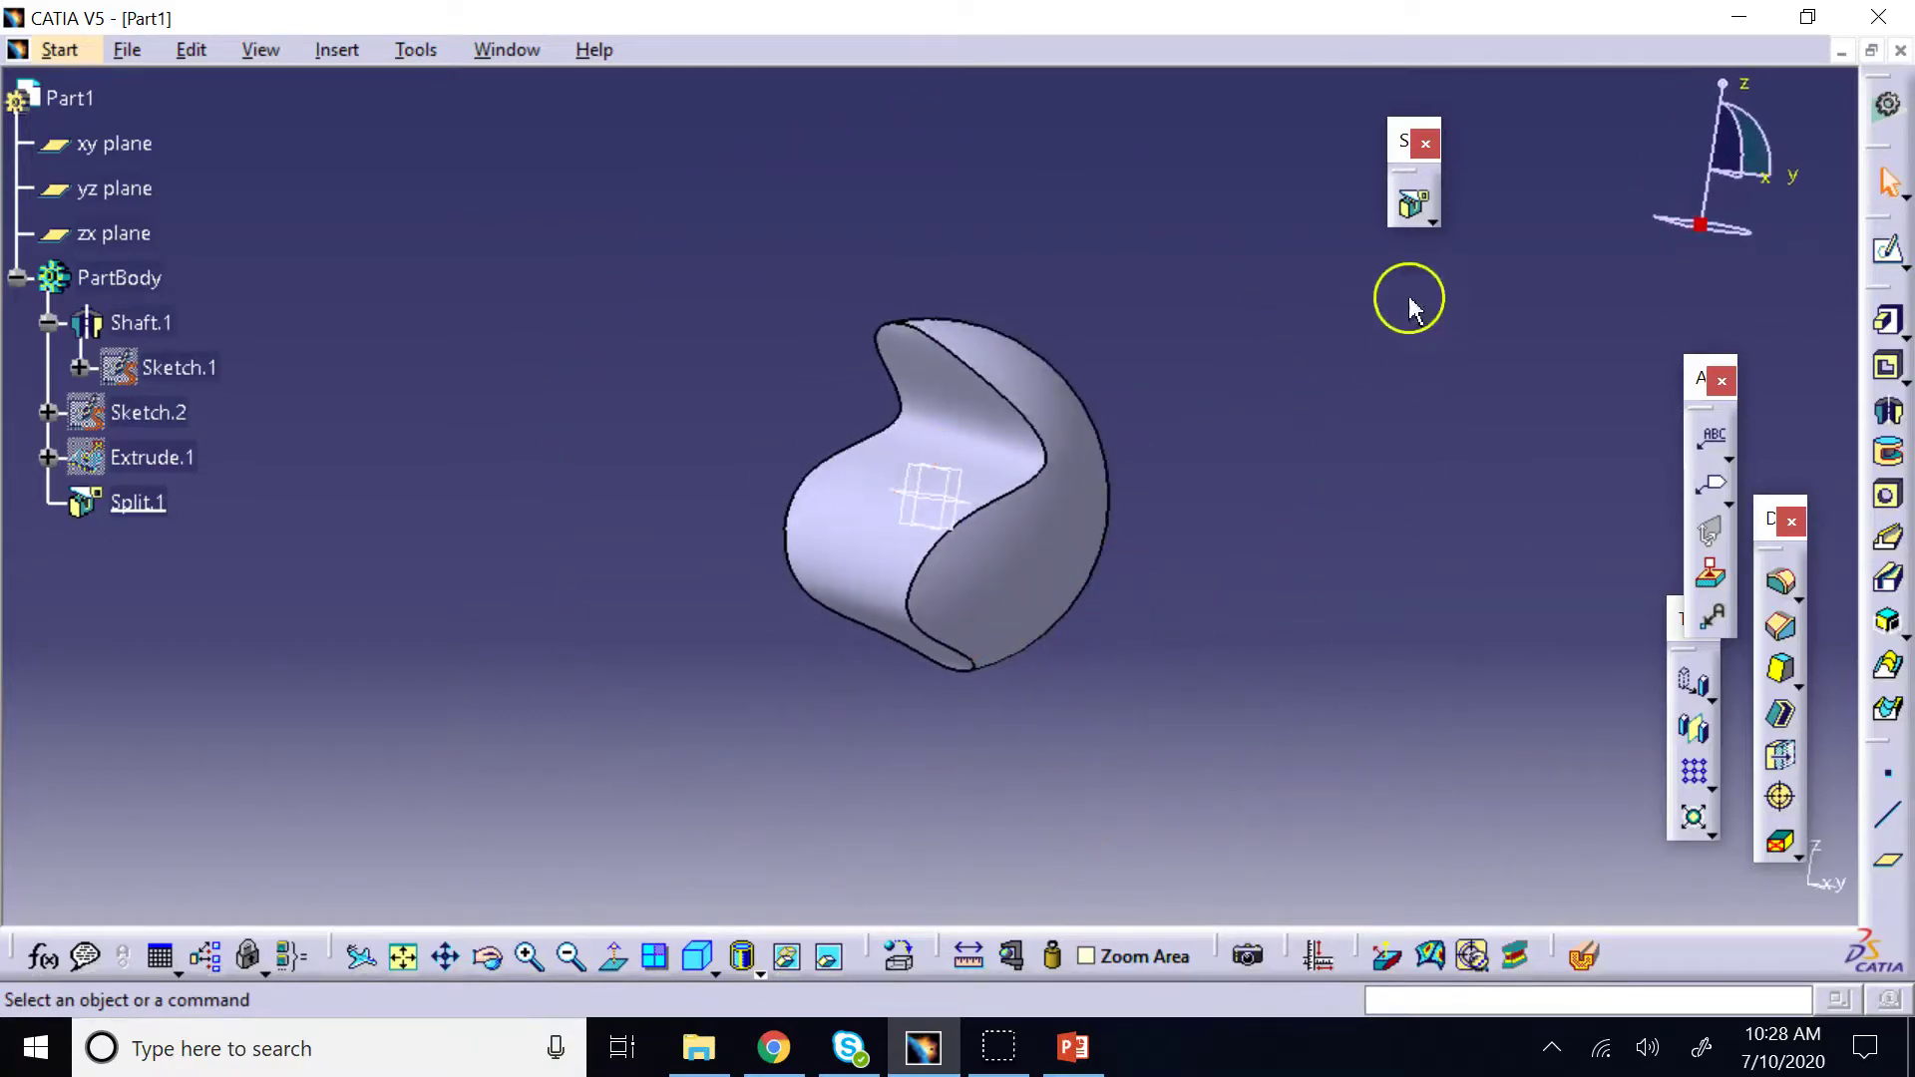
left_click(1431, 217)
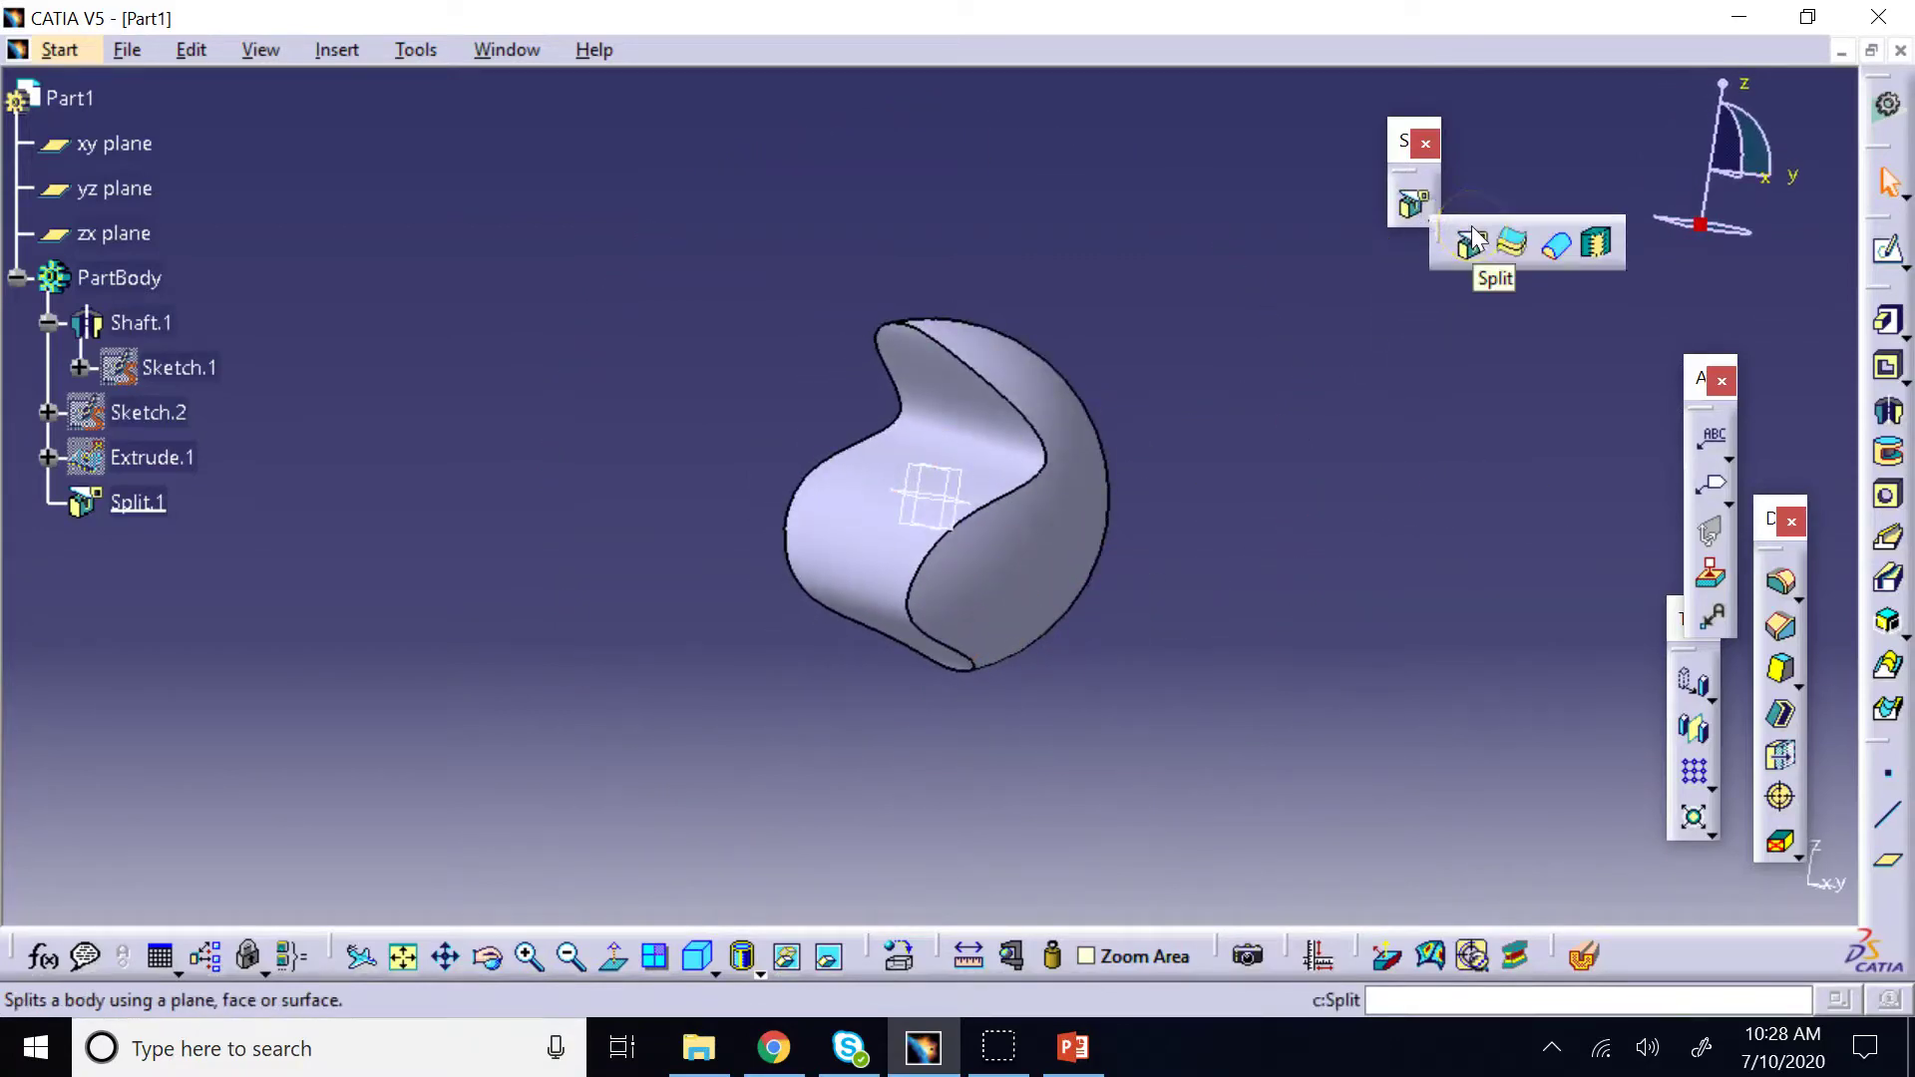
left_click(1541, 267)
left_click(1427, 282)
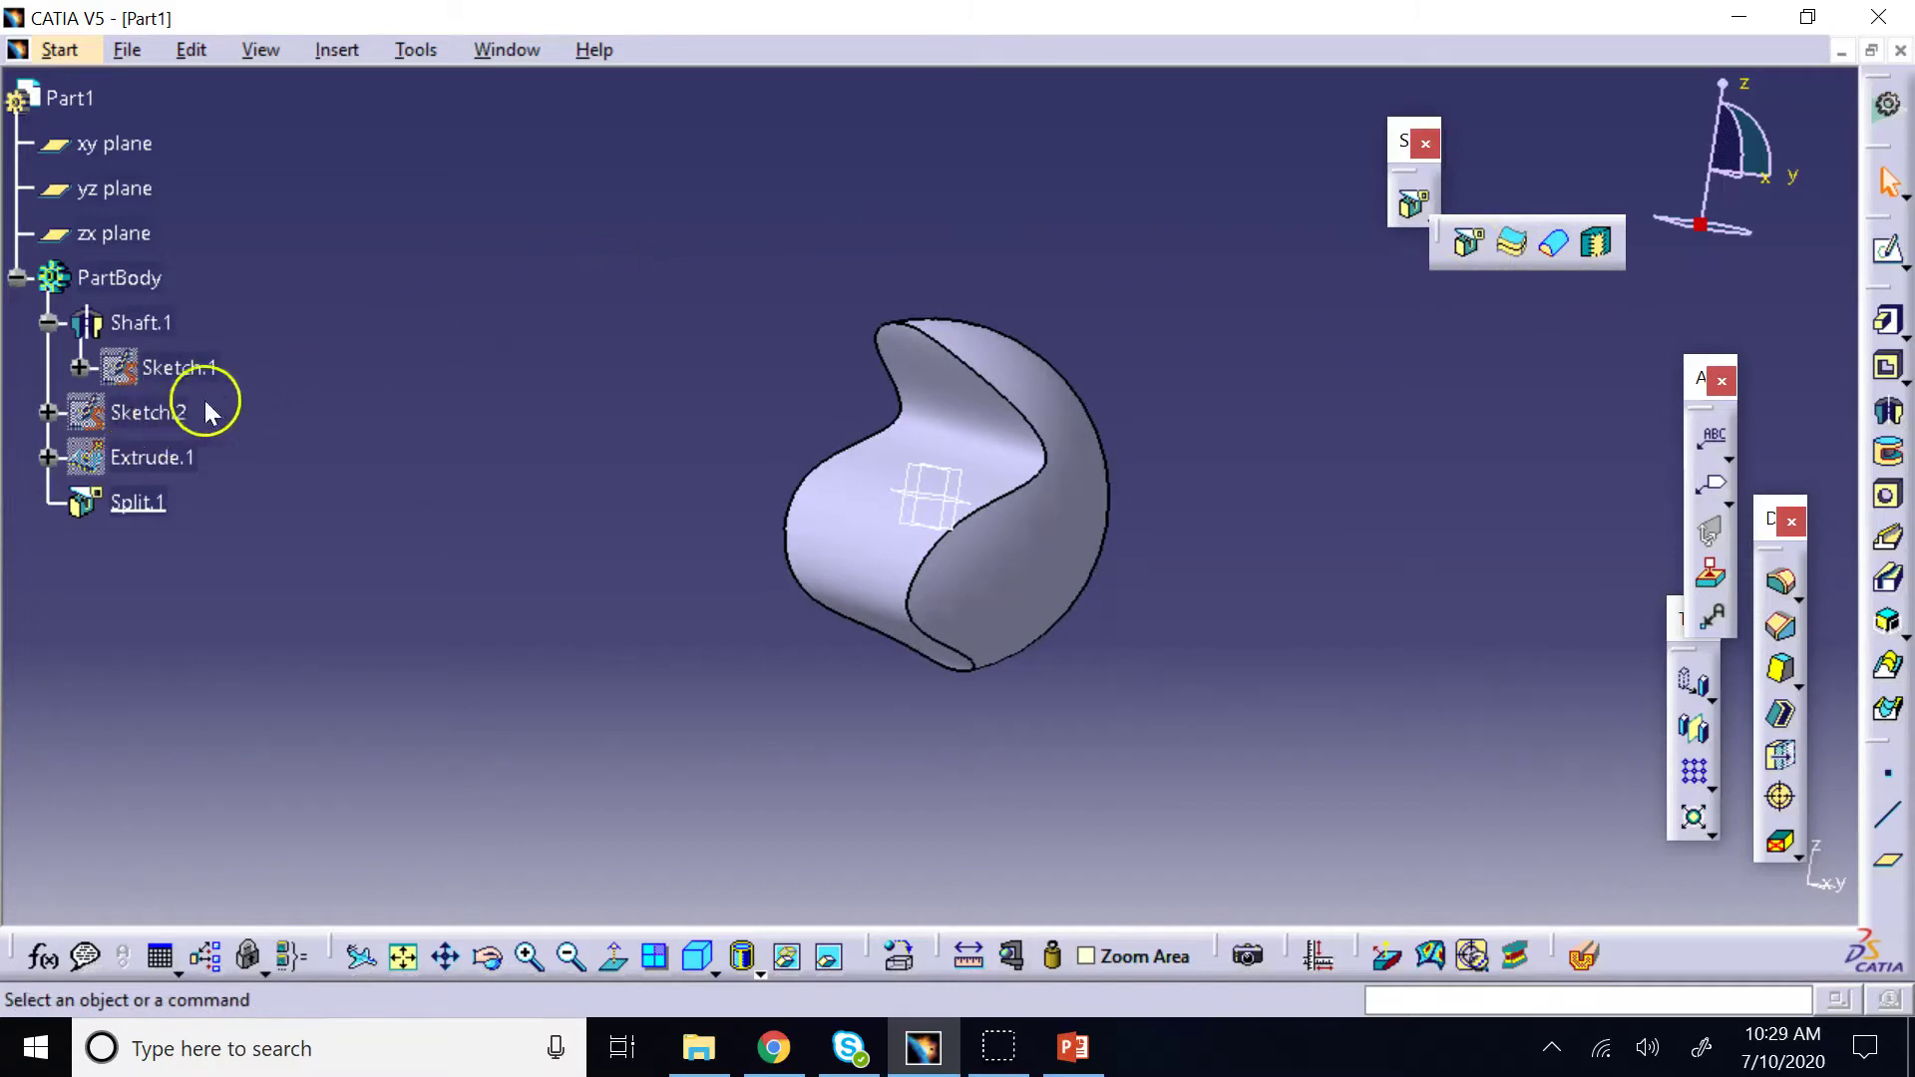
left_click(533, 233)
Close the Part1 document
left_click(1900, 52)
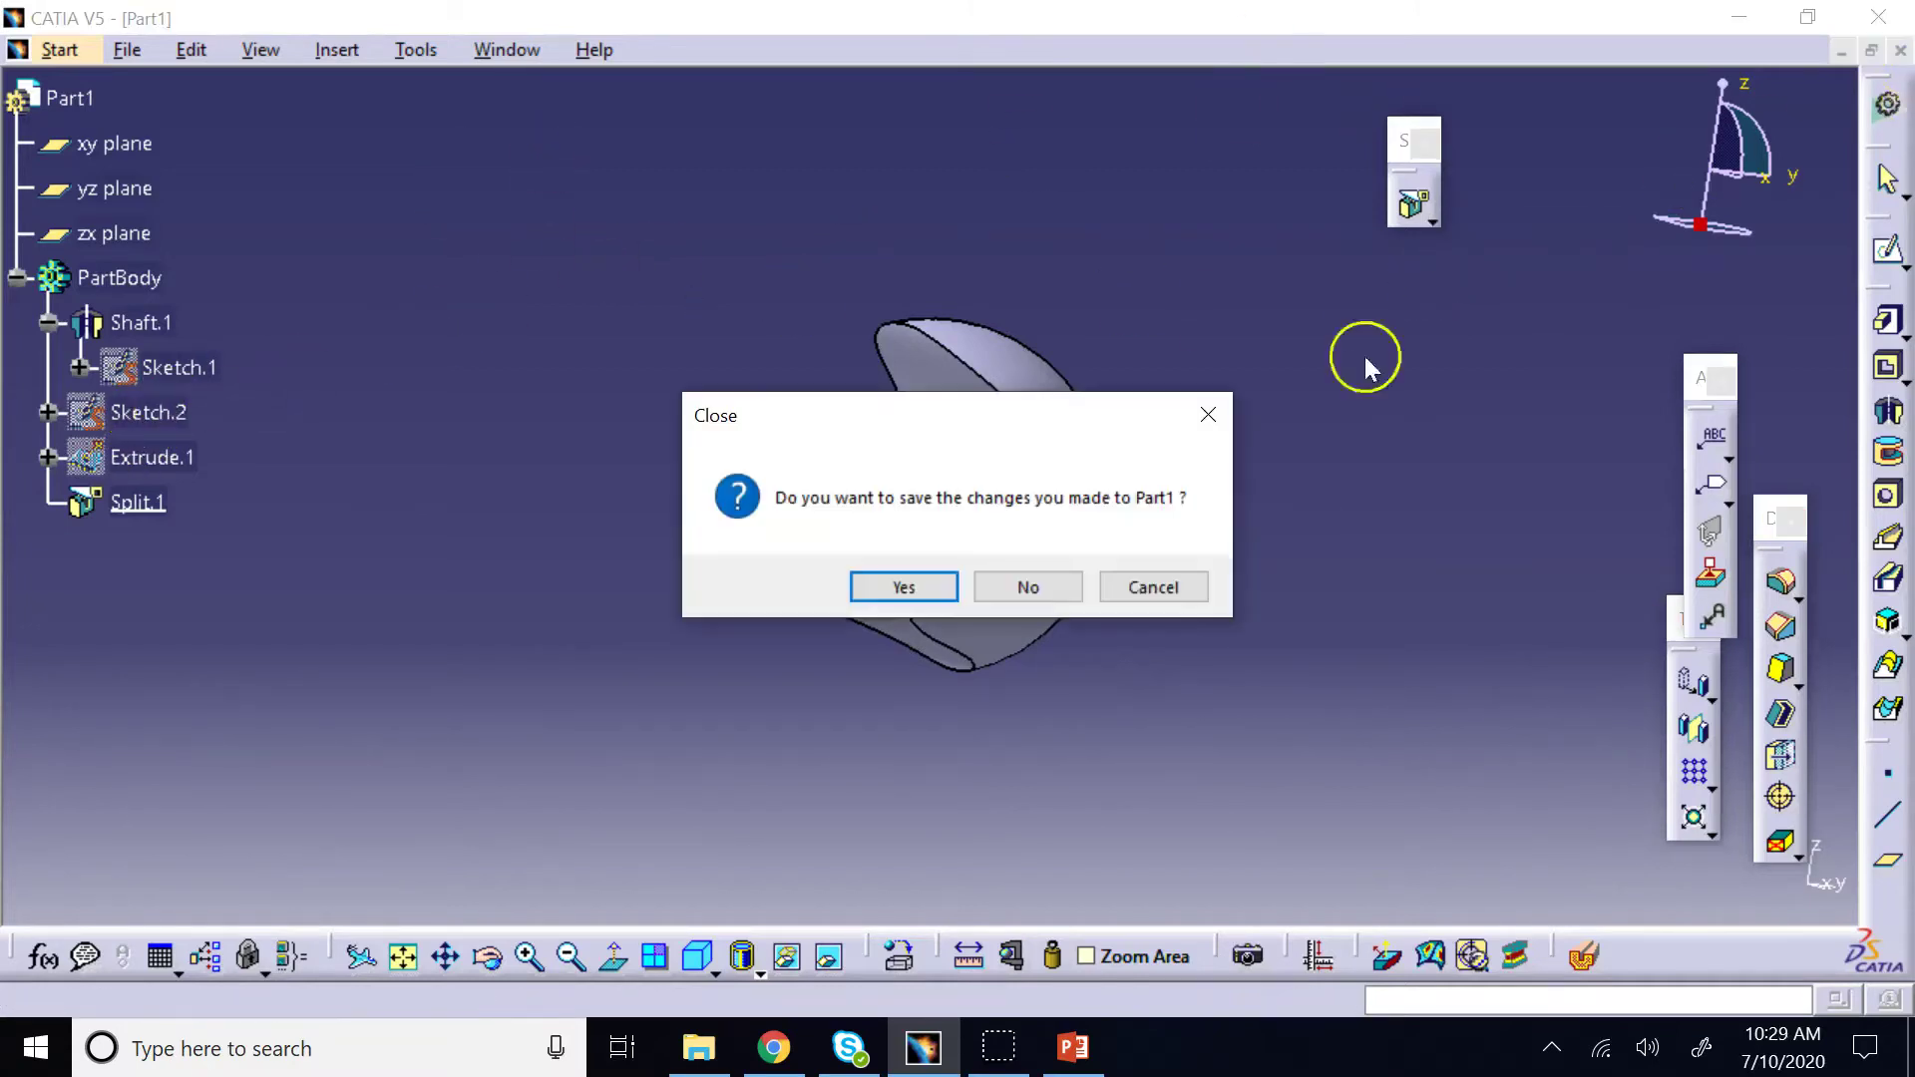